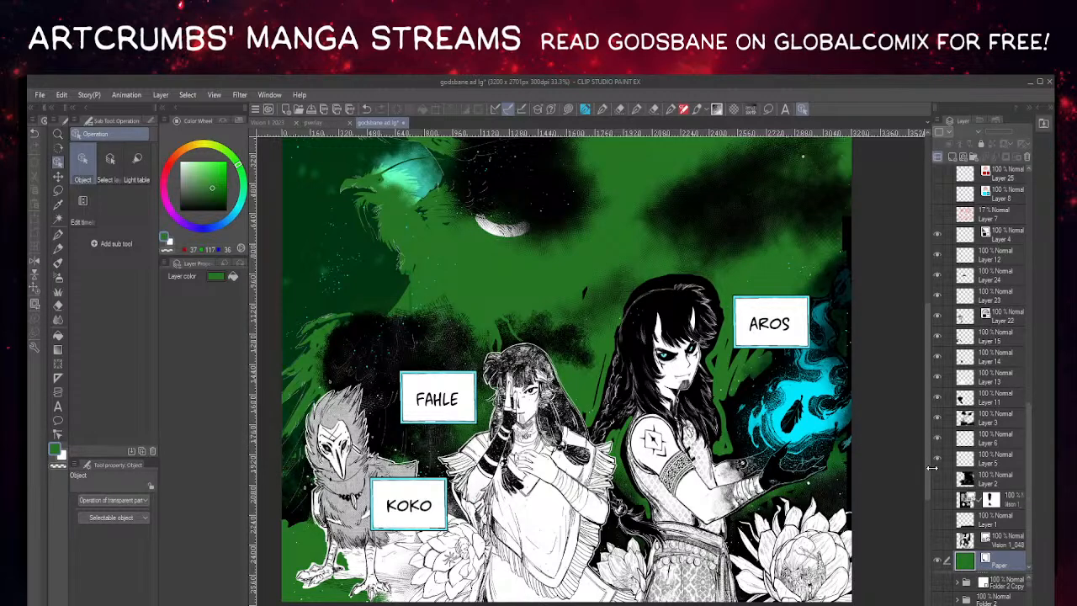
- Hide the background layers from Layer 5 up through Layer 24, including Layers 3, 6, 11, 13, 14, 15, 22 and 23
drag(936, 458, 940, 403)
drag(770, 395, 753, 420)
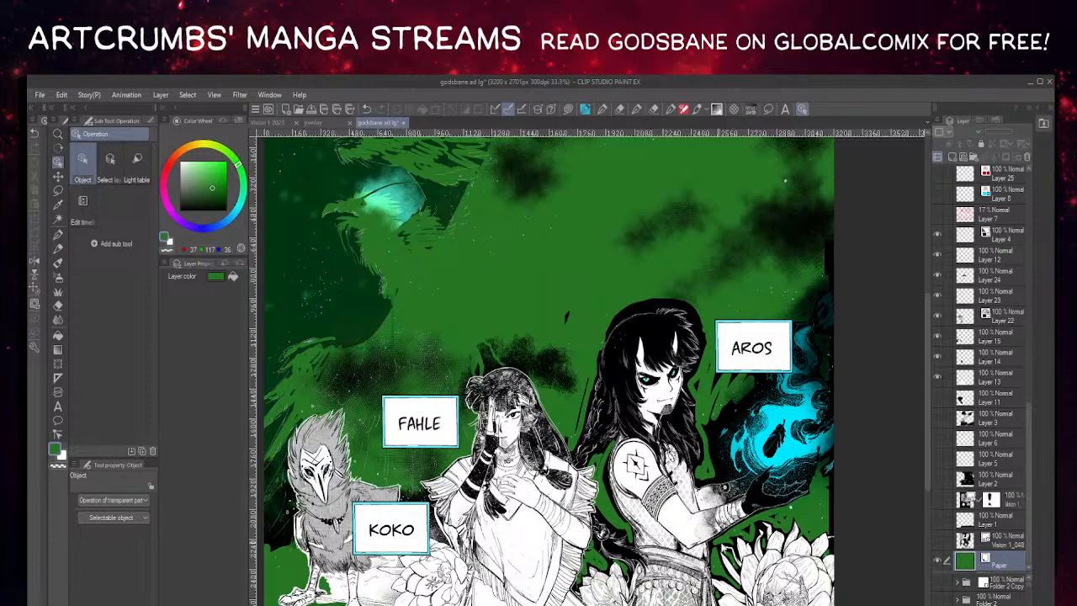
scroll(949, 419, up, 1)
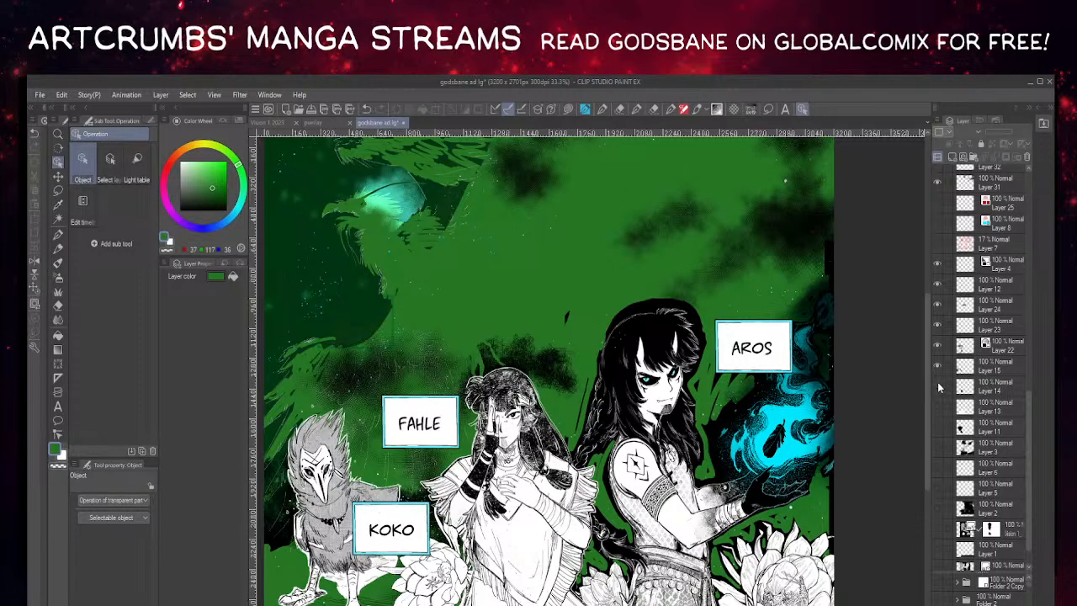
click(938, 304)
drag(645, 421, 629, 450)
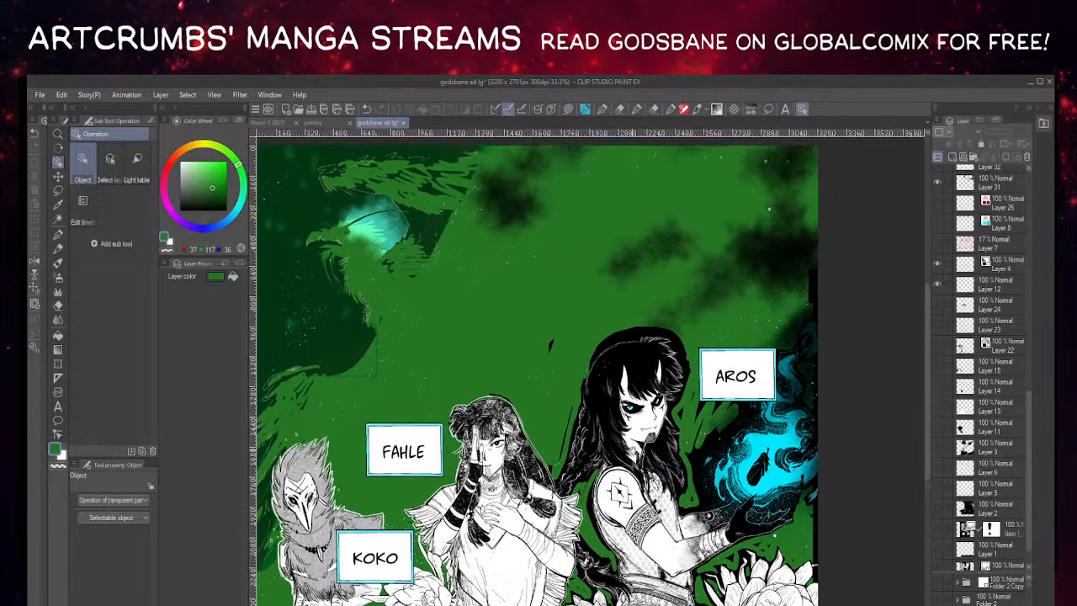
- Inspect the masked character layers, toggling the visibility of the masked layer directly above 月下美人 to check its content
scroll(973, 393, up, 2)
click(939, 335)
scroll(946, 324, up, 5)
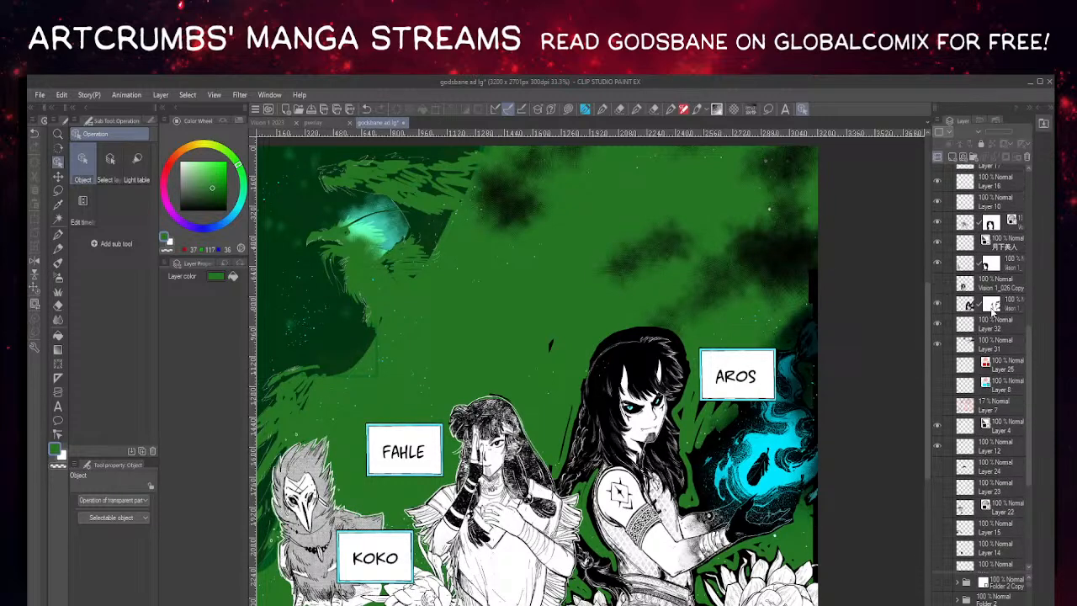
click(991, 308)
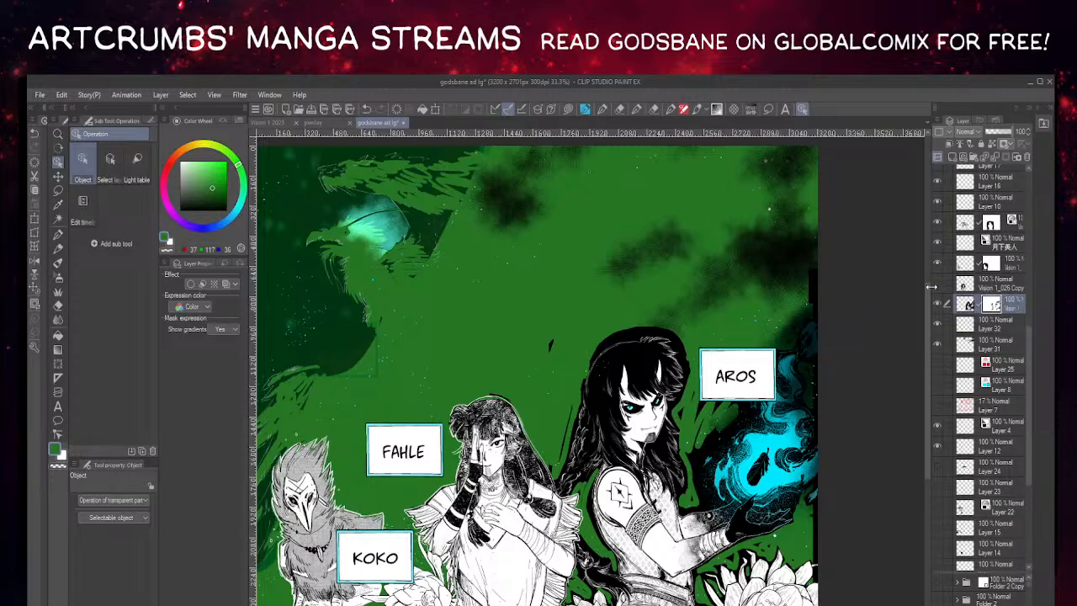
scroll(976, 322, up, 1)
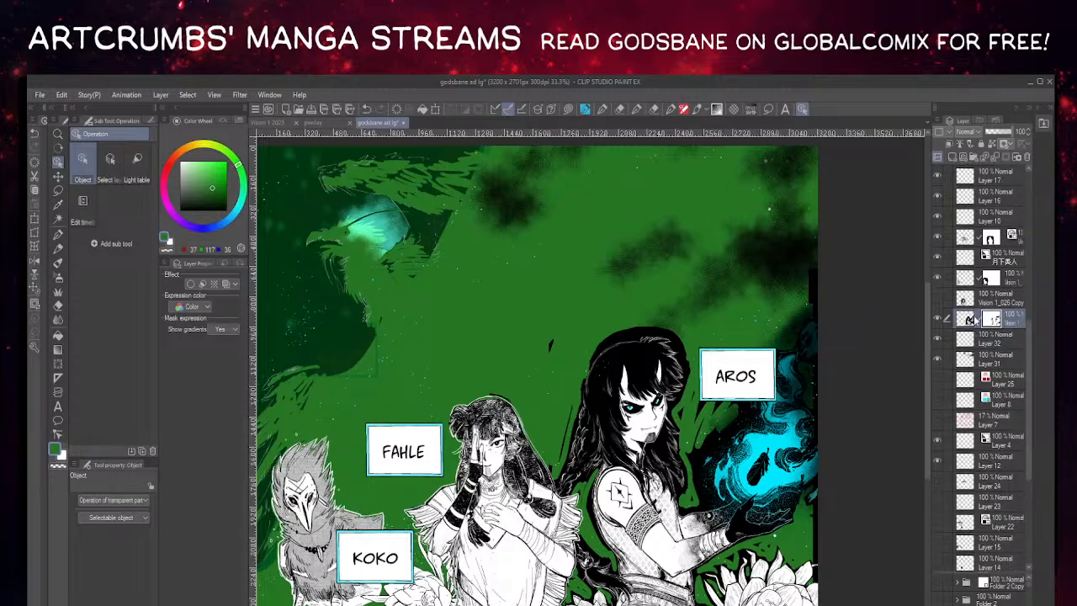
click(968, 241)
click(939, 239)
click(938, 239)
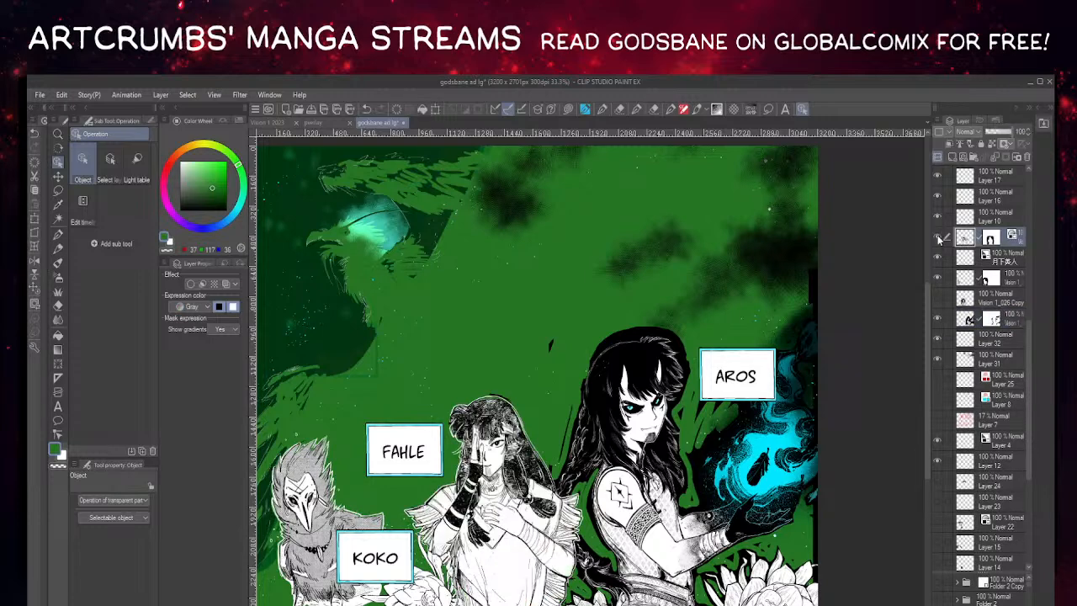
- Hide the Multiply layer Layer 27 and collapse the Folder 1 Copy 3 folder
scroll(968, 295, up, 15)
scroll(966, 301, up, 8)
scroll(963, 290, up, 1)
click(938, 209)
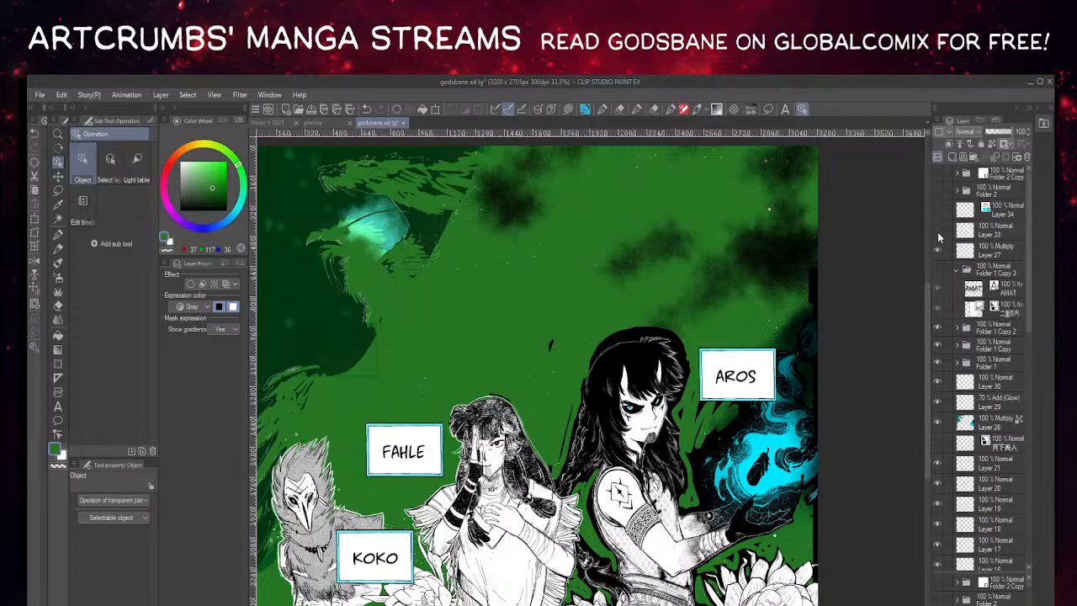
click(937, 251)
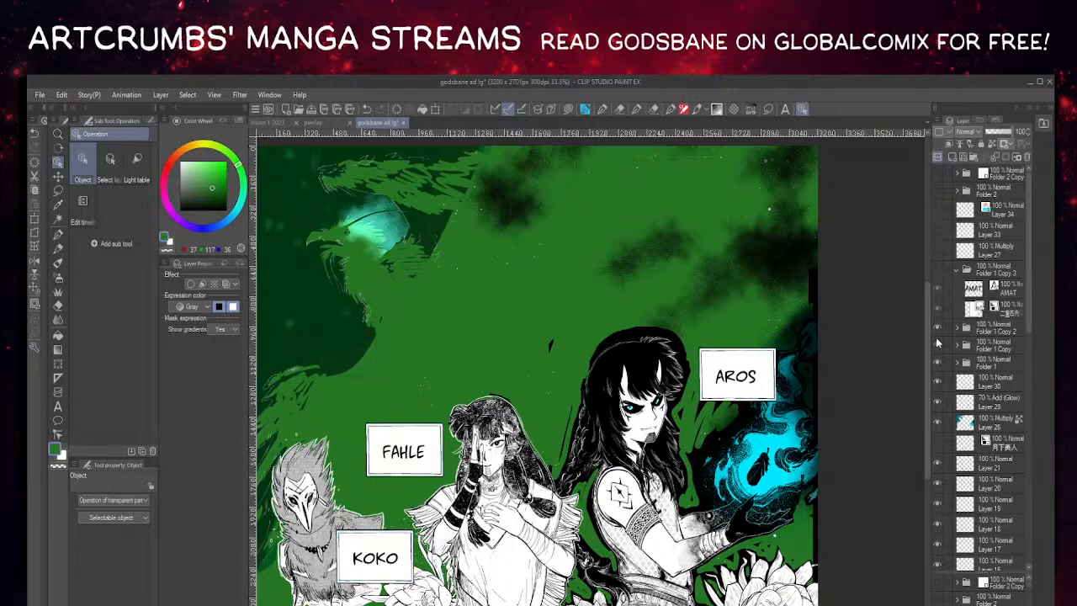
click(956, 271)
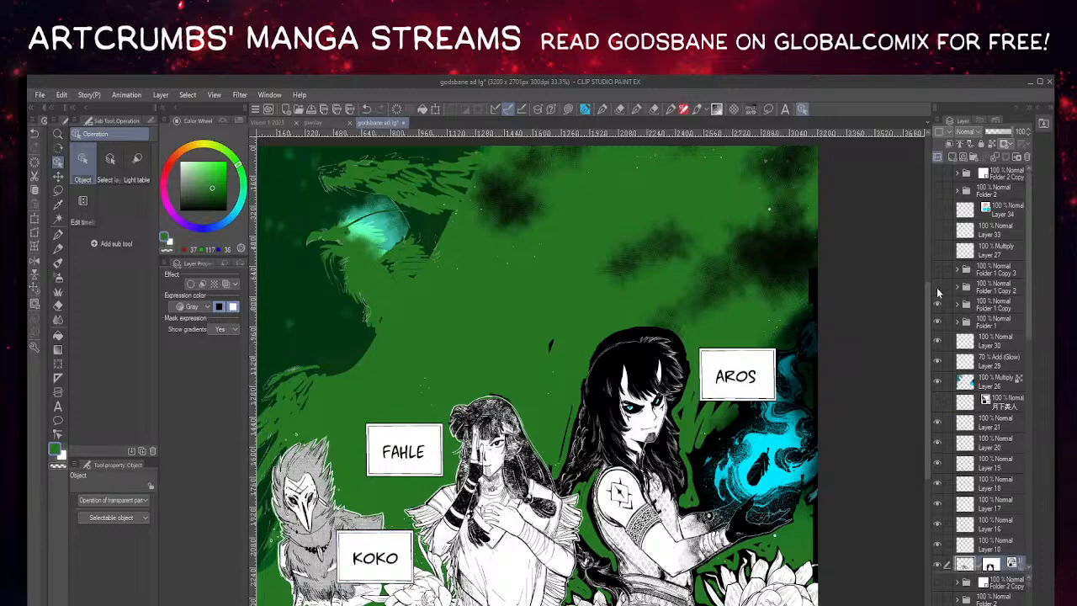
- Hide the character name labels in Folder 1 Copy 2, Folder 1 Copy and Folder 1
click(938, 291)
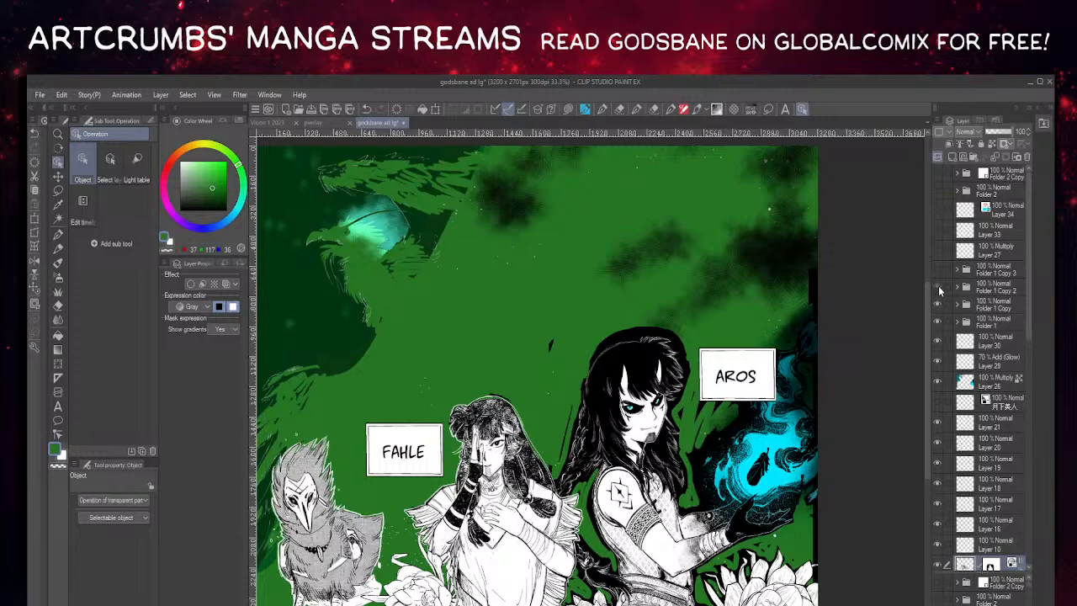
click(938, 290)
click(938, 290)
click(939, 307)
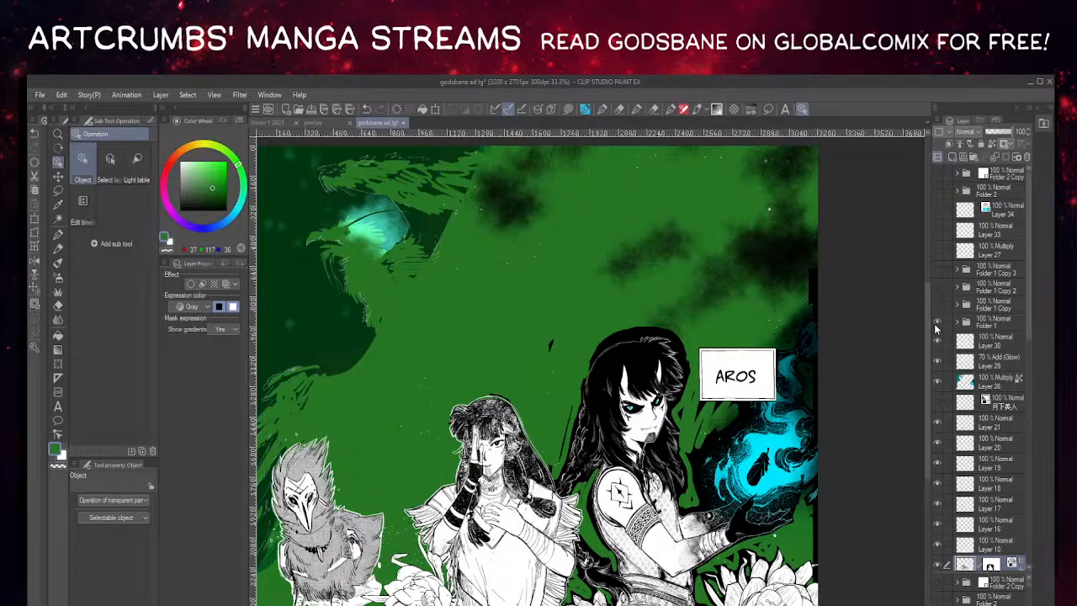
click(937, 327)
scroll(808, 383, down, 3)
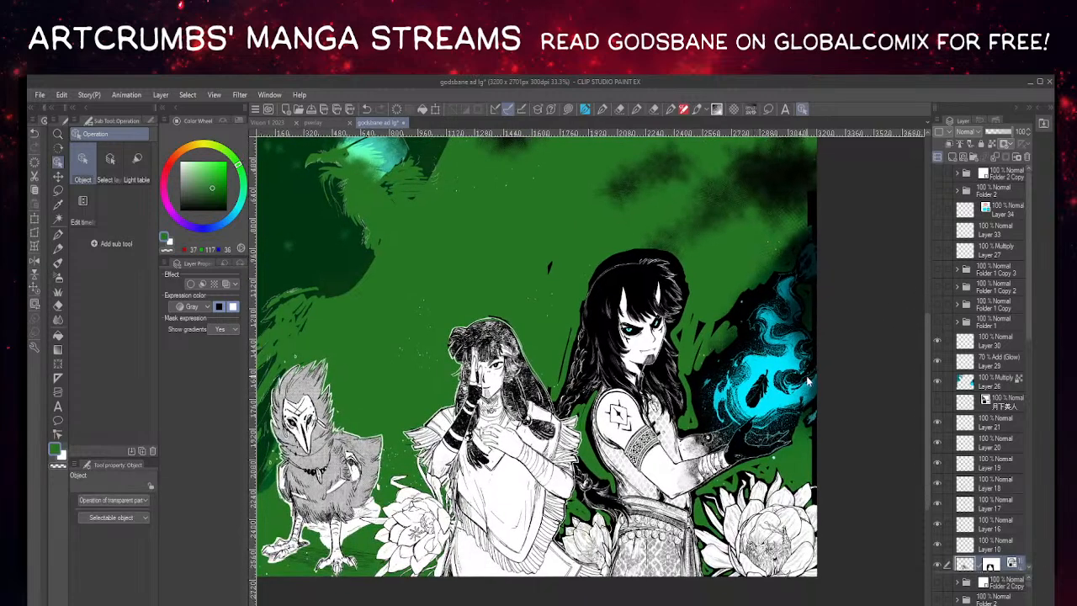
scroll(808, 383, down, 1)
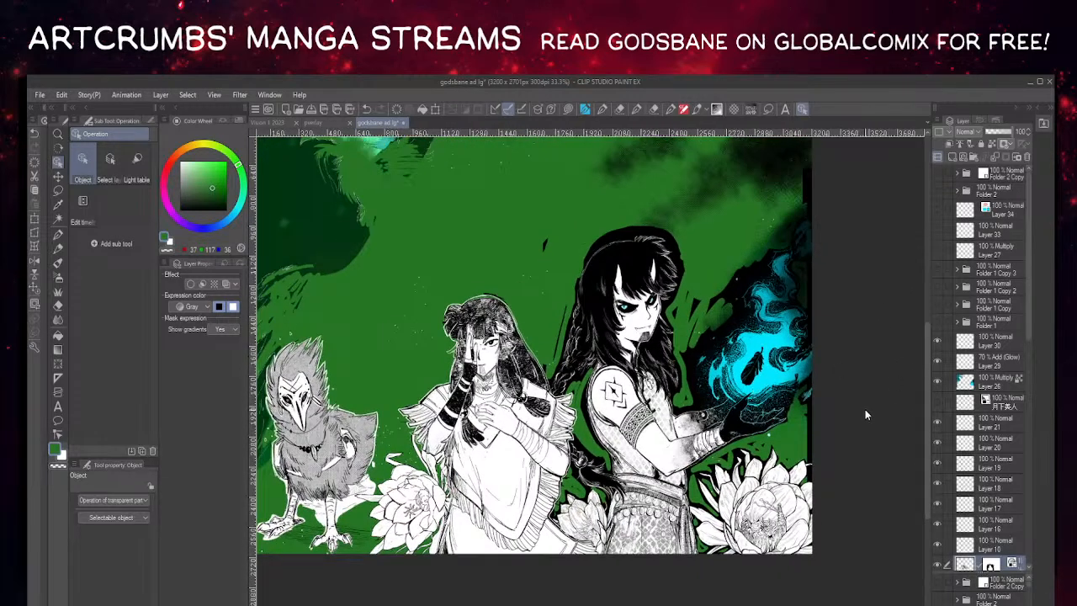
- Create a new layer folder above Layer 30 and hide the effect layers 26, 29 and 30
click(968, 344)
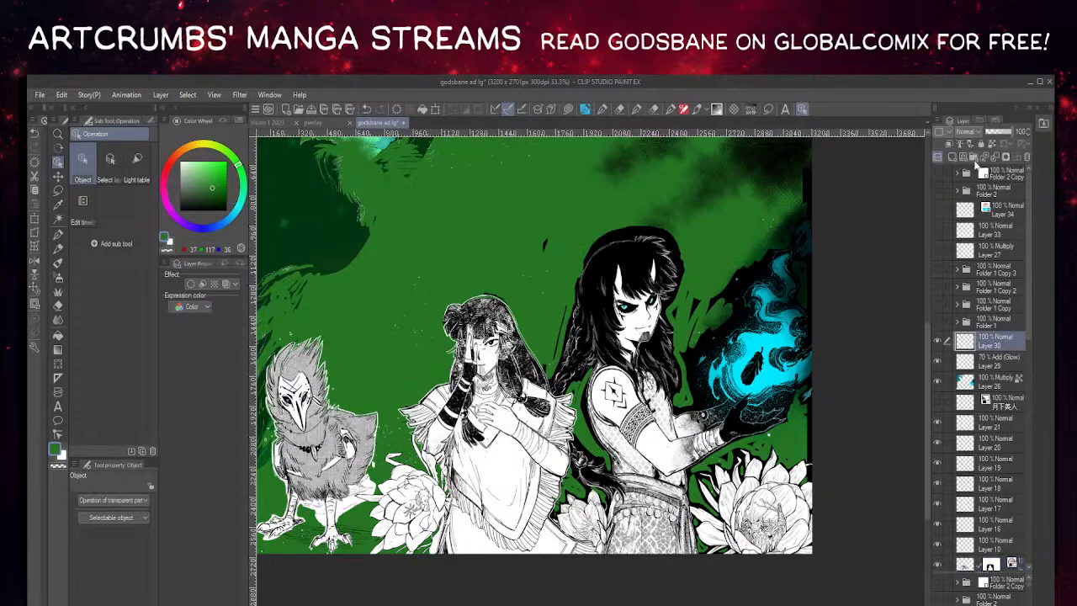
click(975, 158)
click(937, 401)
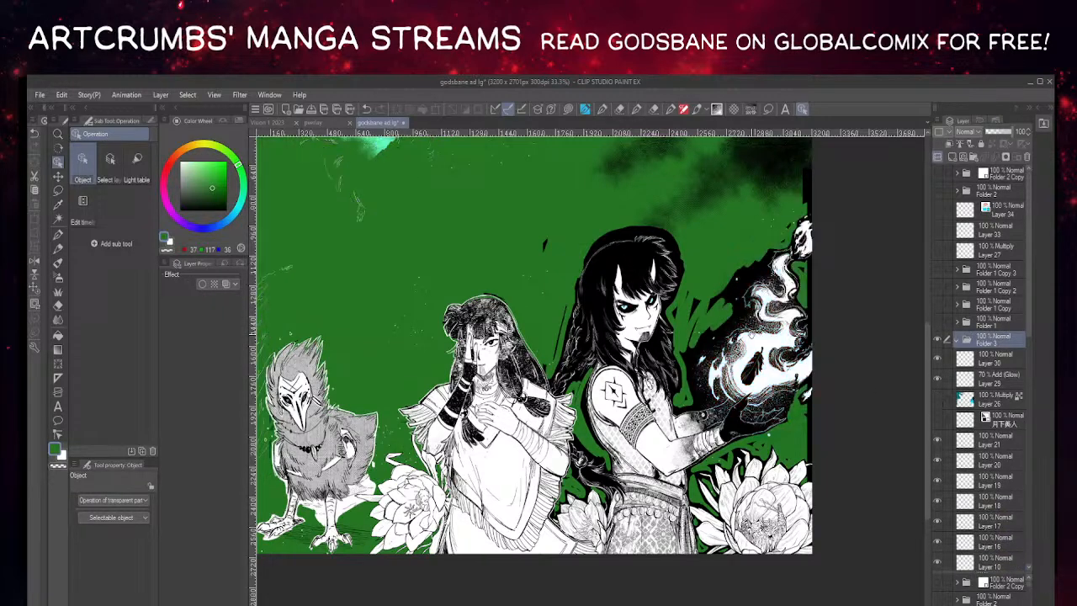
drag(754, 340, 740, 387)
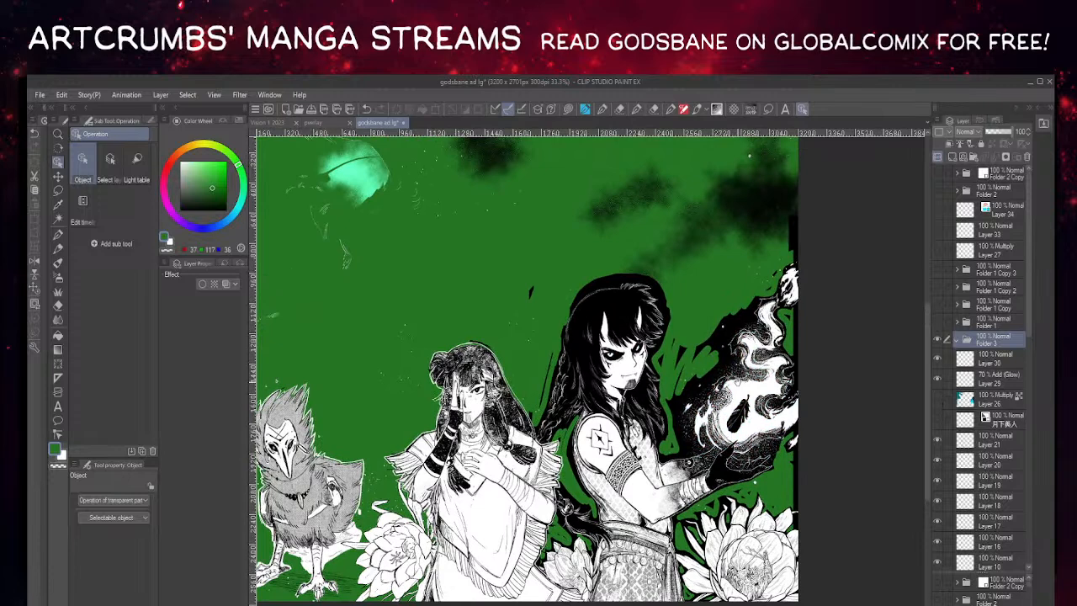
click(936, 378)
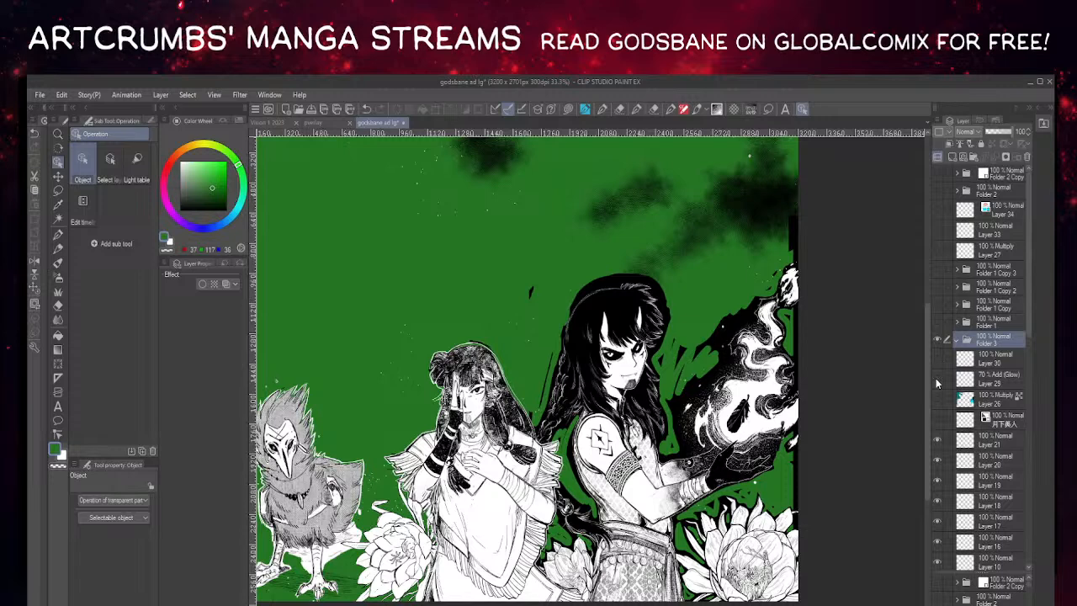
- Check Layers 21 and 20 by toggling their visibility, and hide Layer 19
click(938, 439)
click(937, 440)
click(937, 462)
click(937, 461)
click(939, 485)
- Check the contents of Layers 18, 17, 16 and 10 by toggling their visibility
click(937, 500)
click(937, 501)
click(938, 522)
click(937, 522)
click(938, 522)
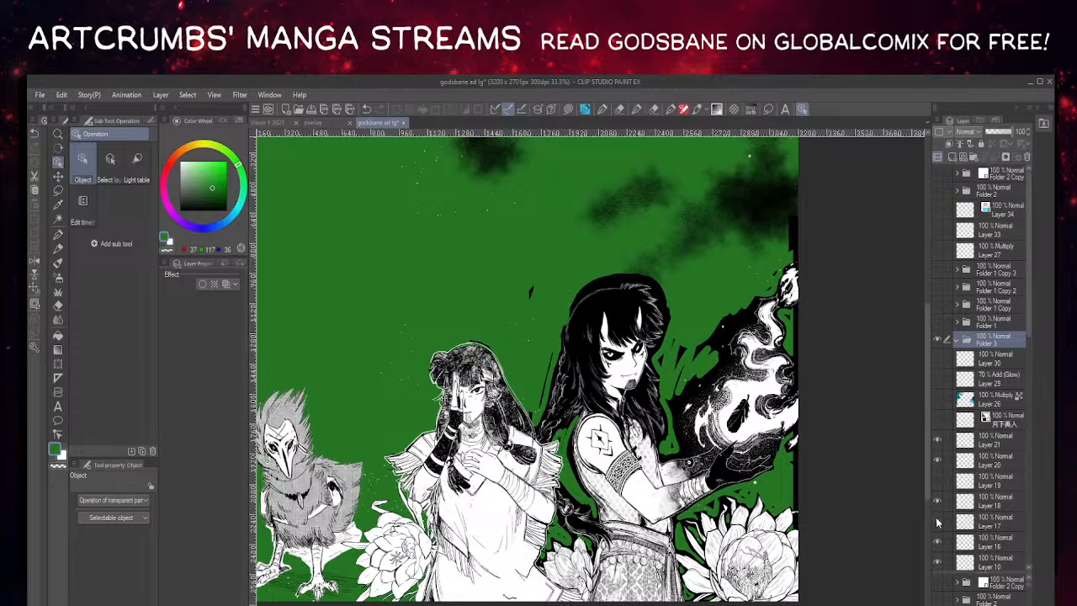
click(937, 521)
click(937, 543)
click(937, 542)
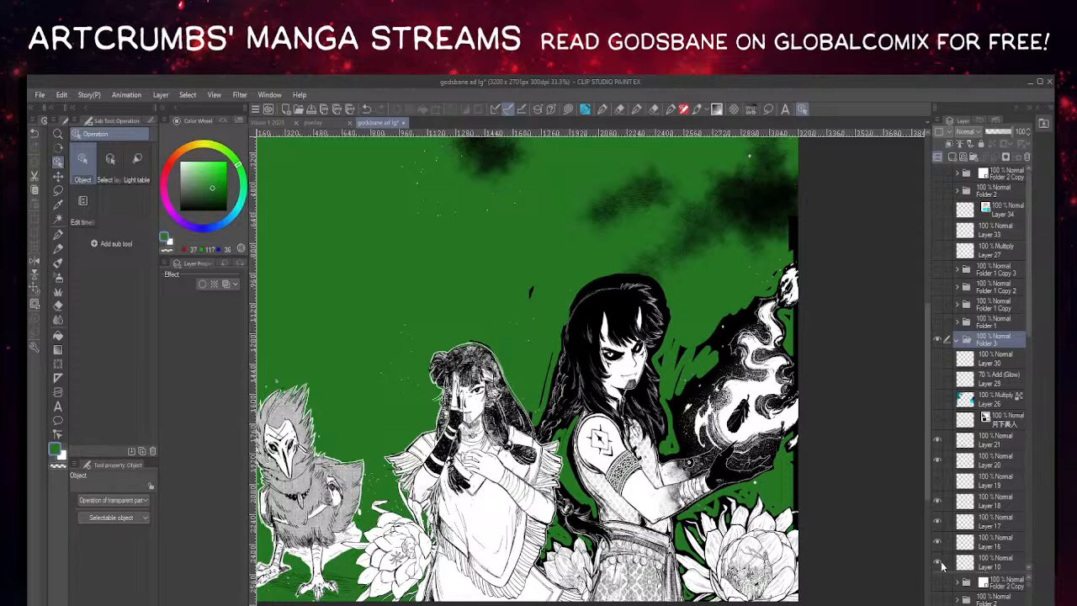
click(938, 564)
click(938, 564)
- Hide Layers 31 and 32 to remove the dark clouds from the background
scroll(970, 515, down, 1)
scroll(969, 516, down, 3)
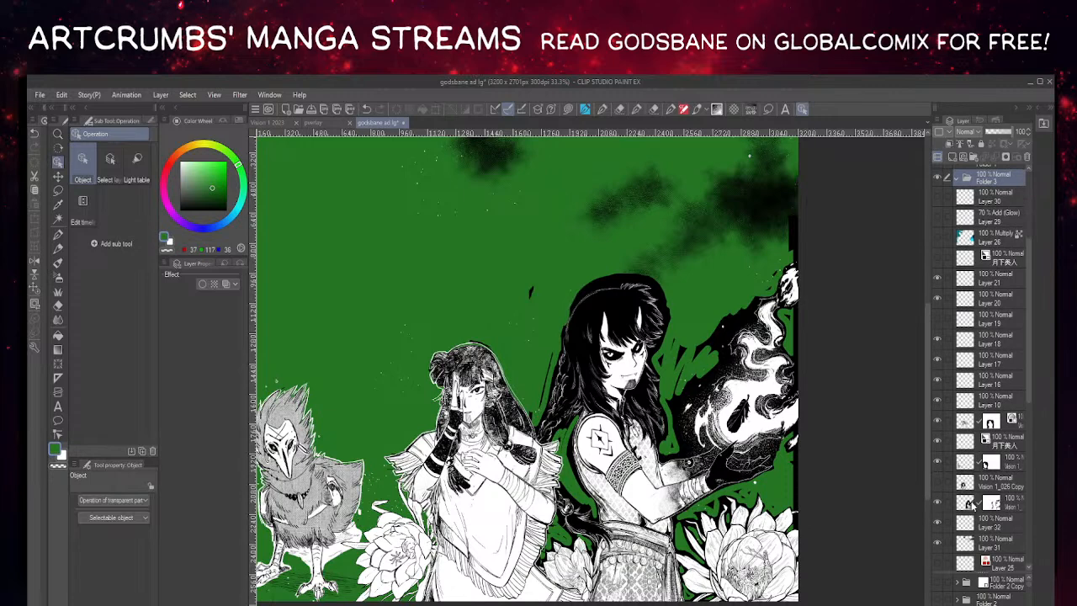
scroll(970, 504, down, 1)
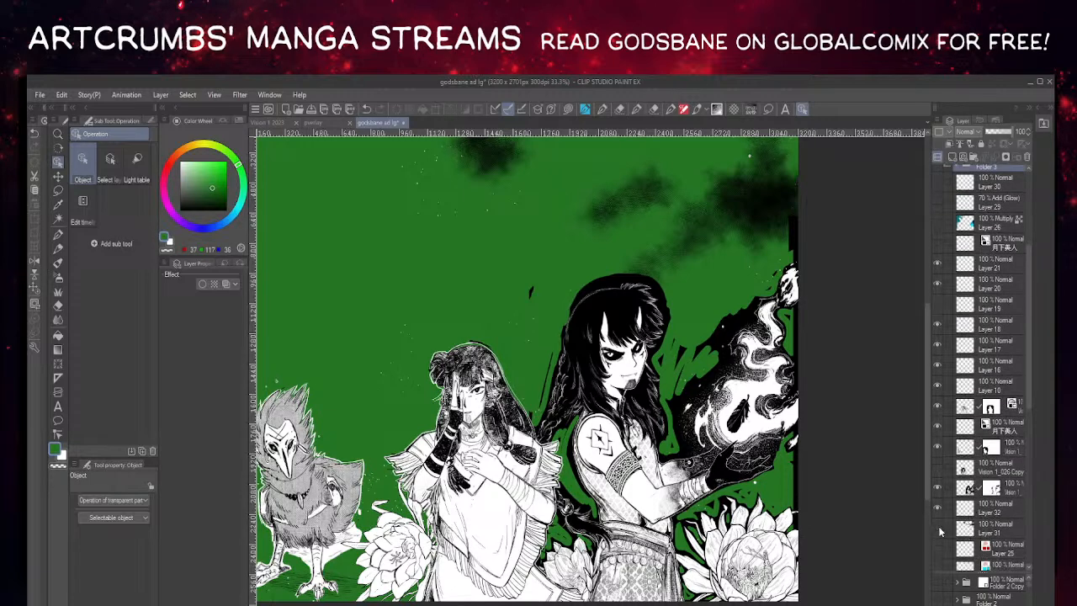
click(940, 530)
click(942, 510)
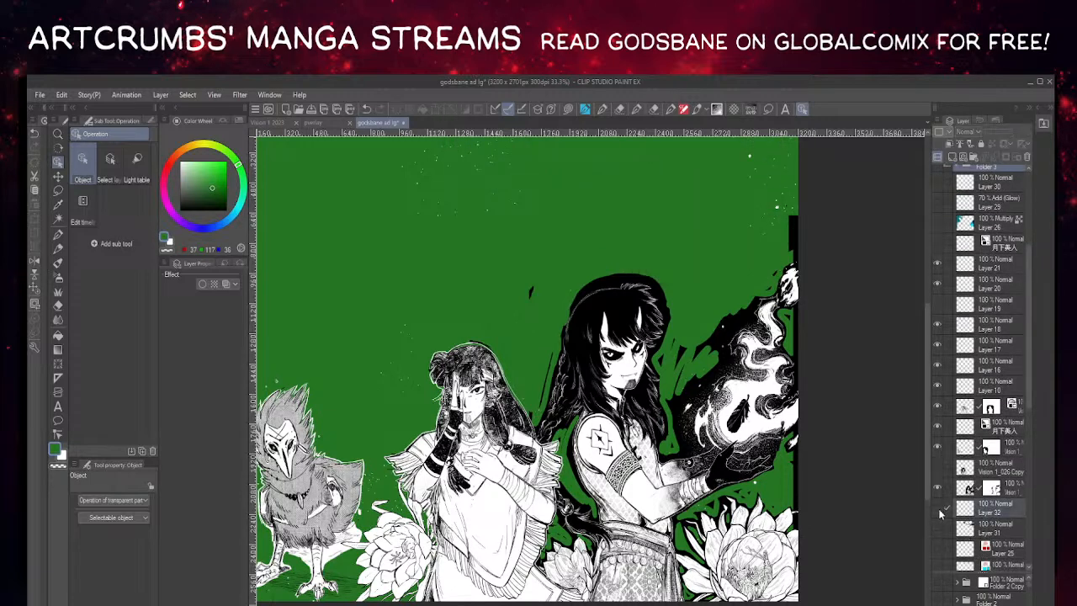
- Move all layers from the masked Vision layer above Layer 32 up to Layer 21 into Folder 3
click(937, 487)
click(936, 487)
mouse_move(970, 488)
mouse_down()
mouse_move(969, 469)
mouse_move(969, 494)
mouse_up()
scroll(968, 493, up, 3)
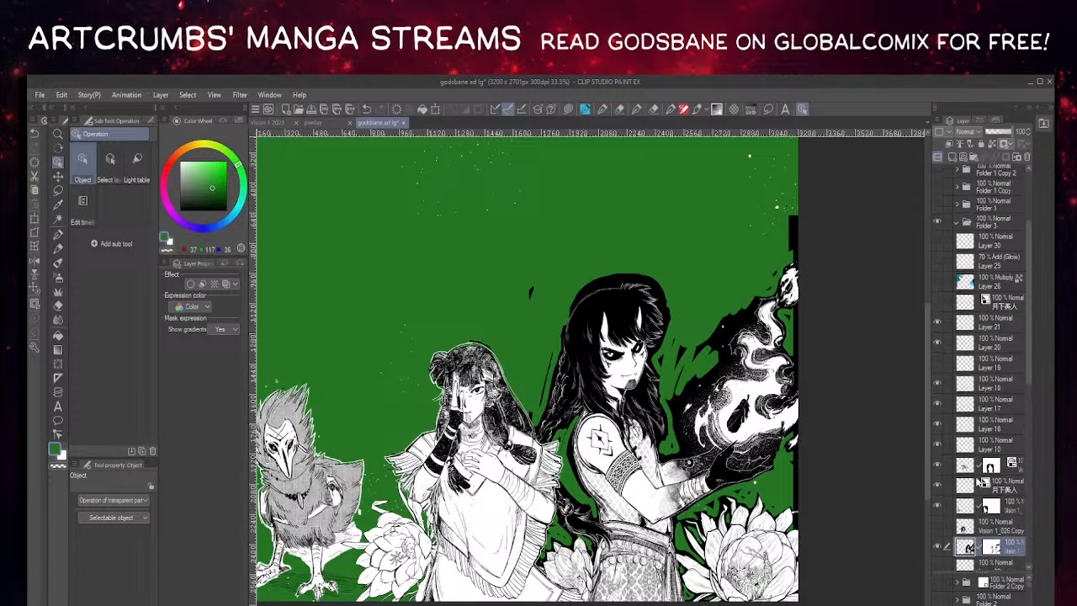
shift+click(970, 399)
drag(969, 400, 983, 313)
- Copy Folder 3 with the character art into the pverlay document and collapse the pasted folder
click(996, 293)
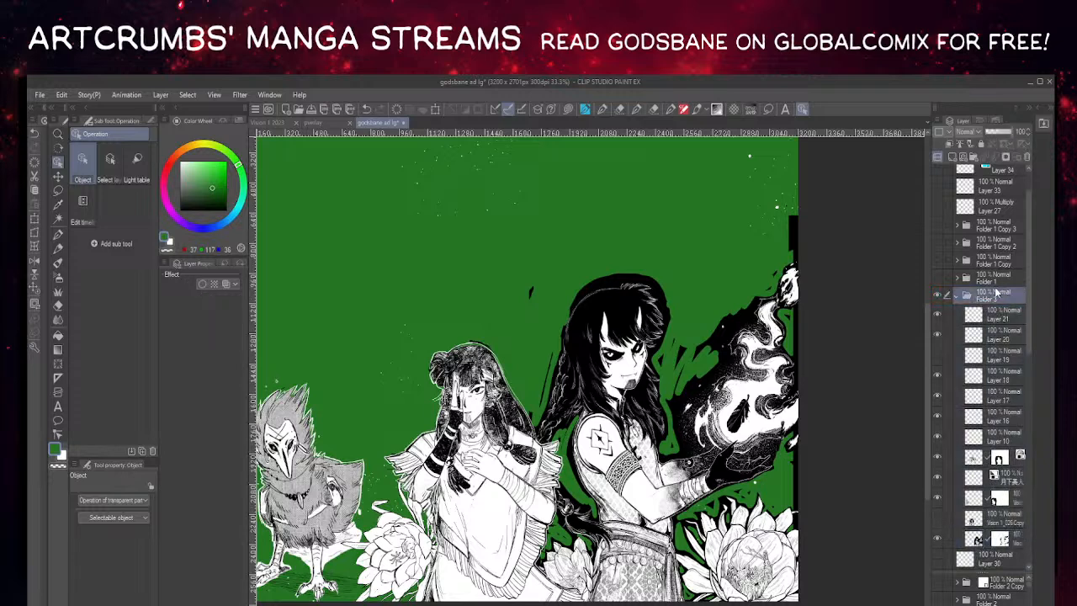
click(939, 295)
click(940, 295)
click(313, 123)
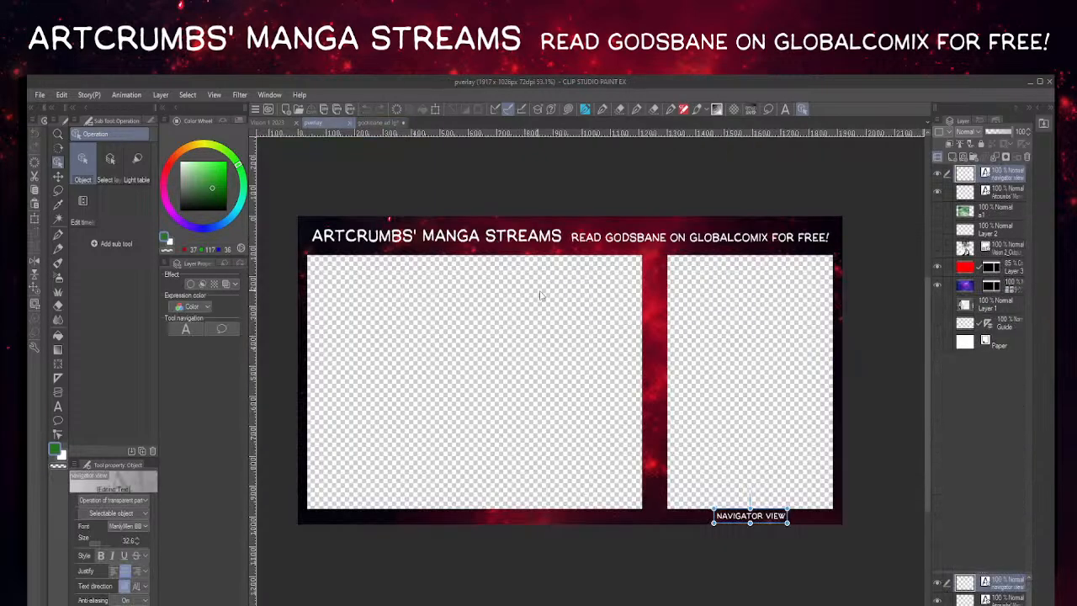
key(ctrl+v)
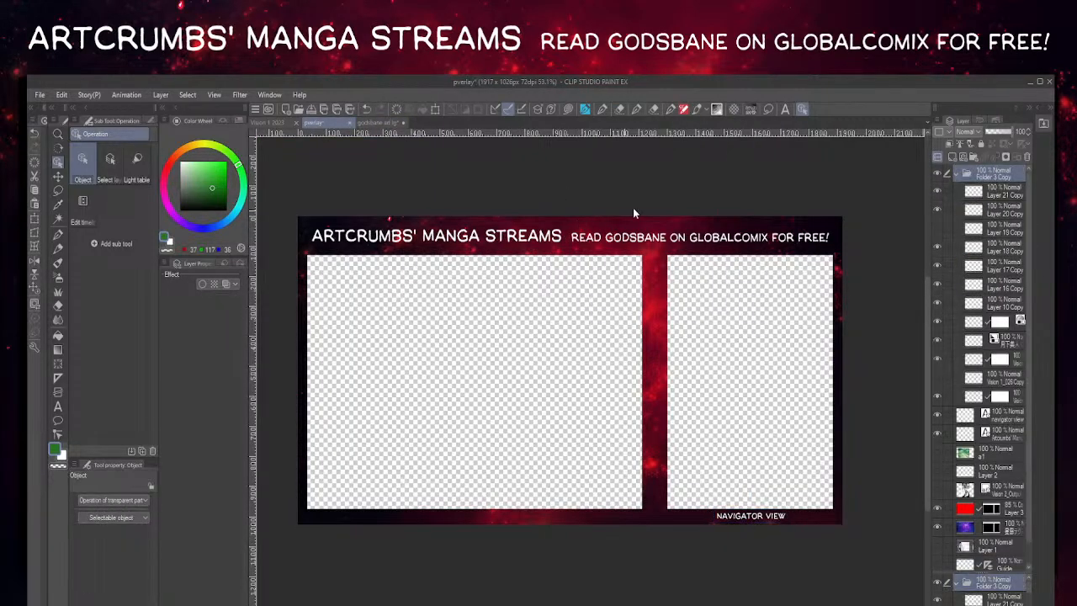
click(955, 173)
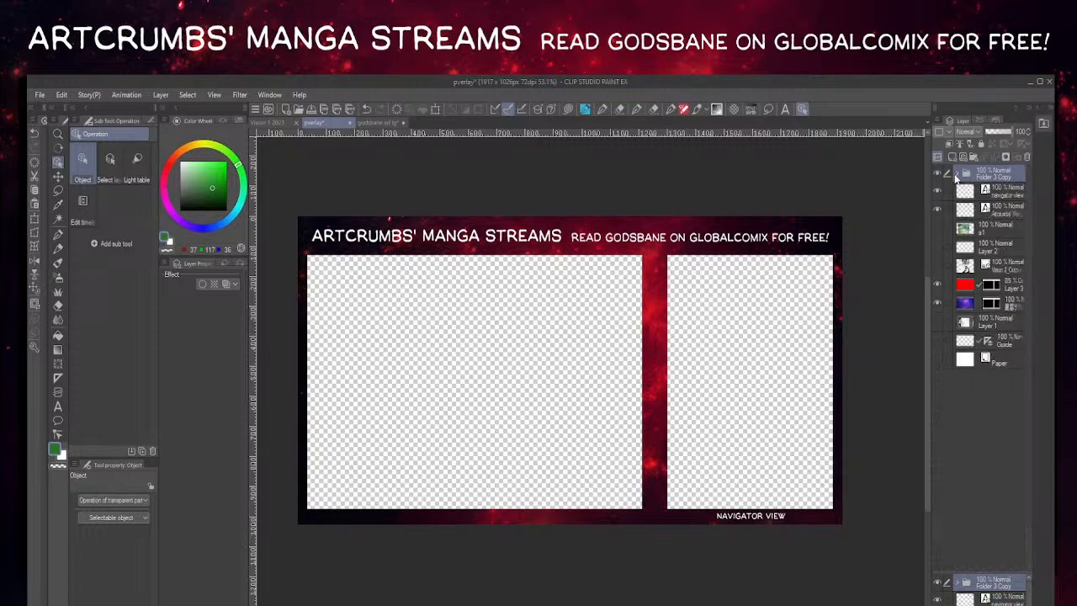
- Move the pasted character art into the overlay canvas and scale it down to 41%
click(58, 177)
drag(707, 538, 548, 394)
scroll(548, 394, down, 6)
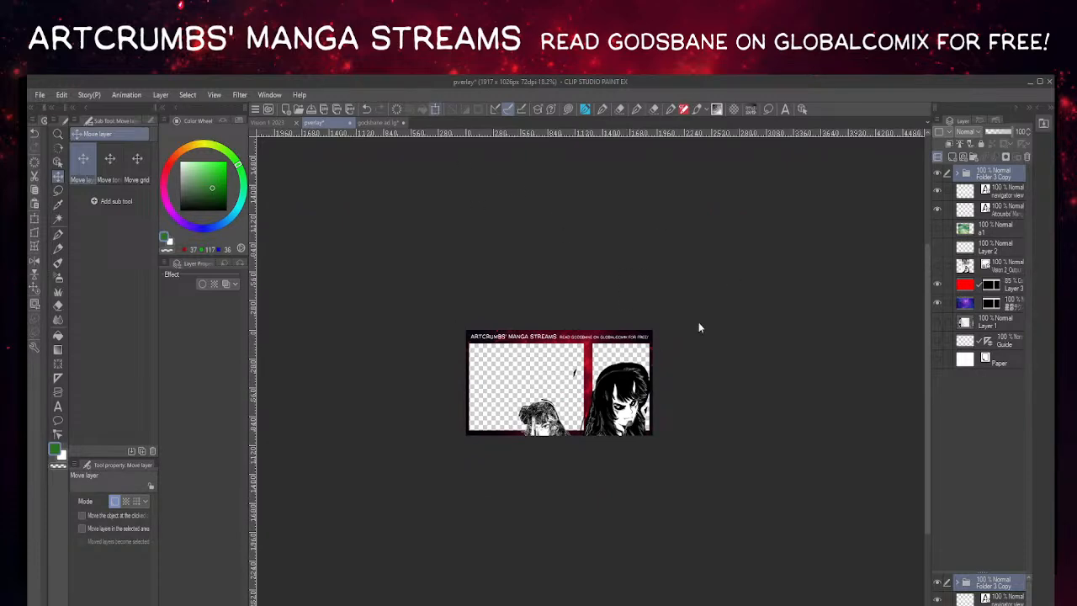
key(ctrl+t)
drag(731, 331, 621, 399)
scroll(613, 409, up, 4)
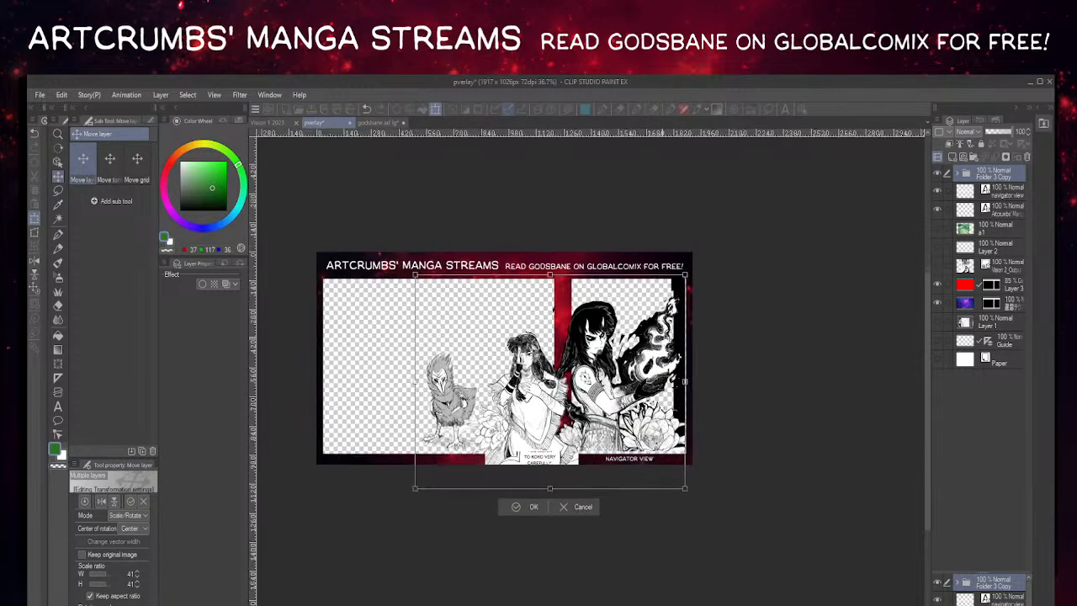
- Try the character art at 26% scale in the lower-right corner of the overlay's large frame
drag(685, 275, 643, 306)
drag(602, 392, 671, 417)
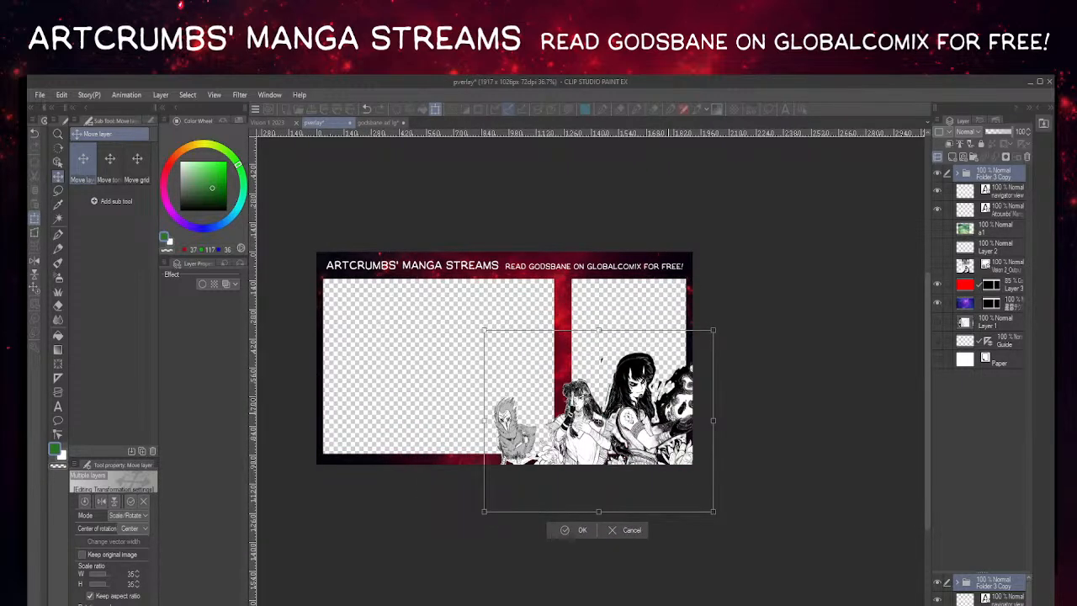
drag(712, 330, 655, 377)
drag(629, 452, 526, 430)
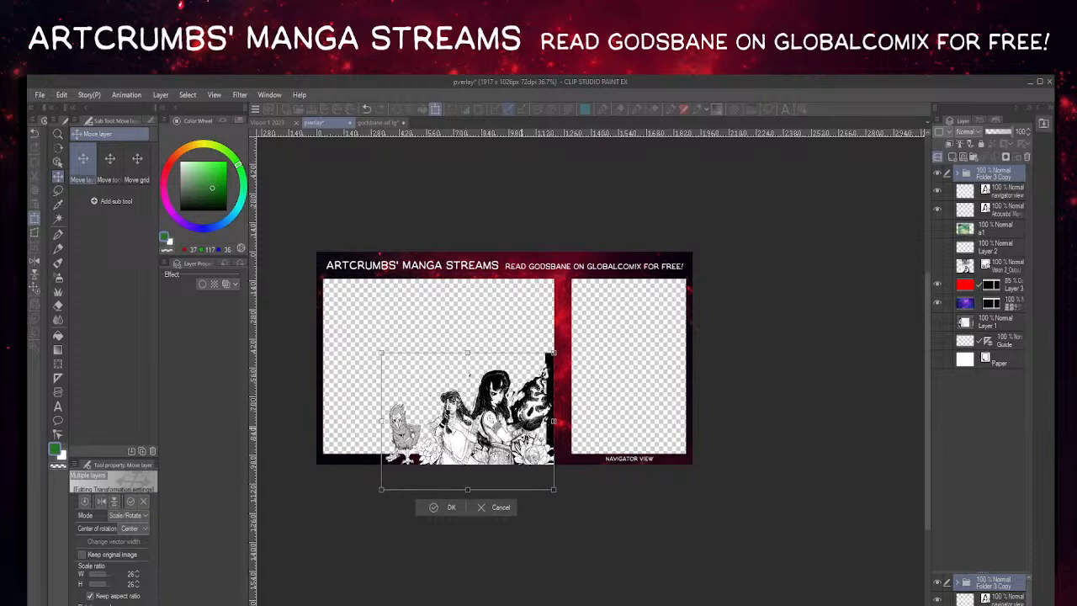
- Move the character art into the lower-right corner of the overlay and scale it down to 14%
drag(553, 353, 545, 360)
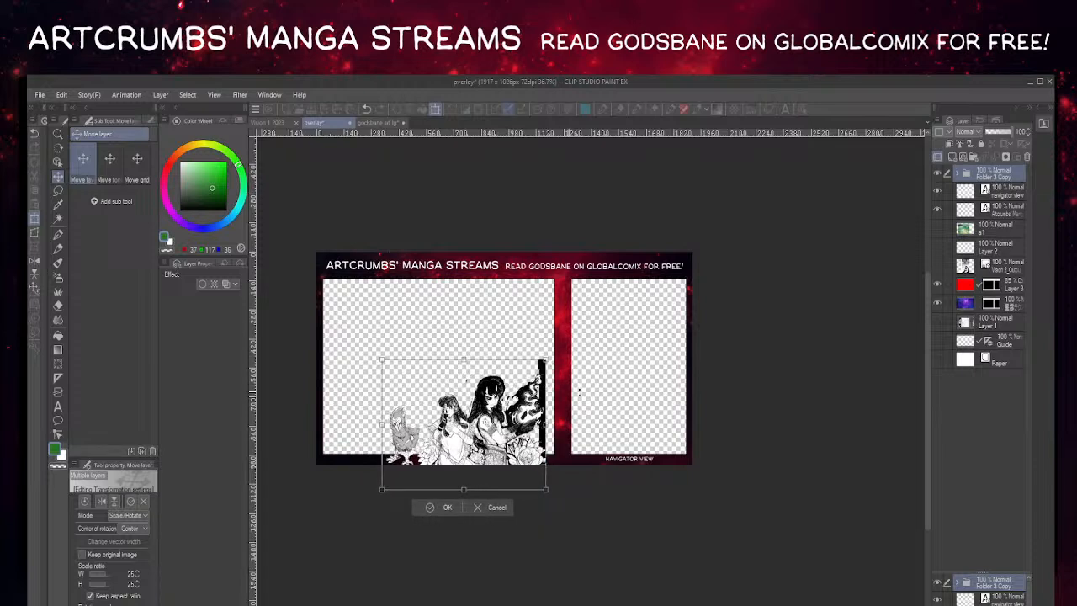
drag(508, 438, 629, 428)
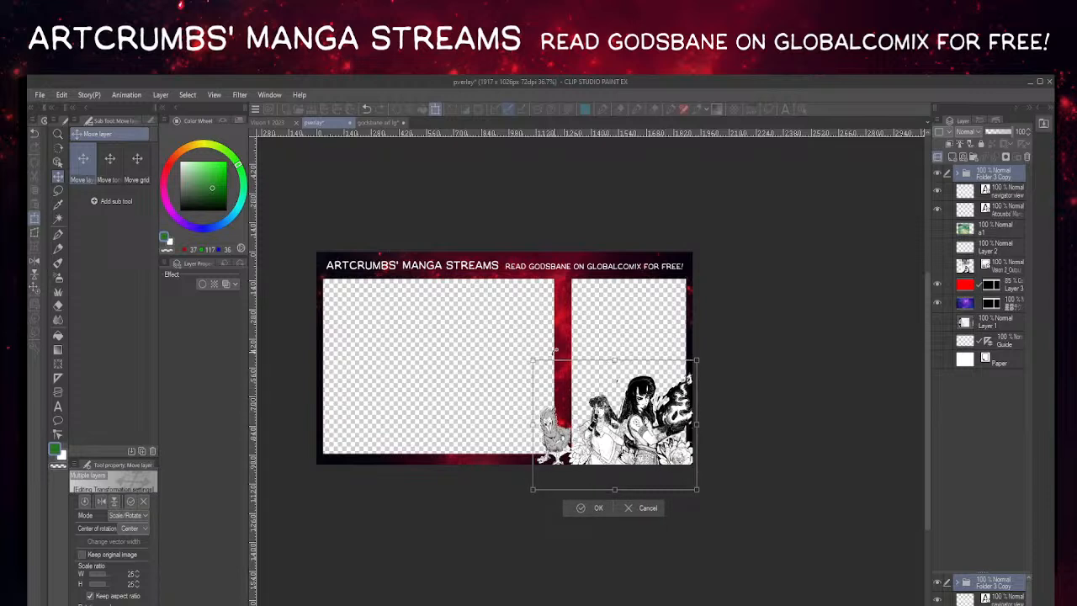
drag(532, 360, 600, 441)
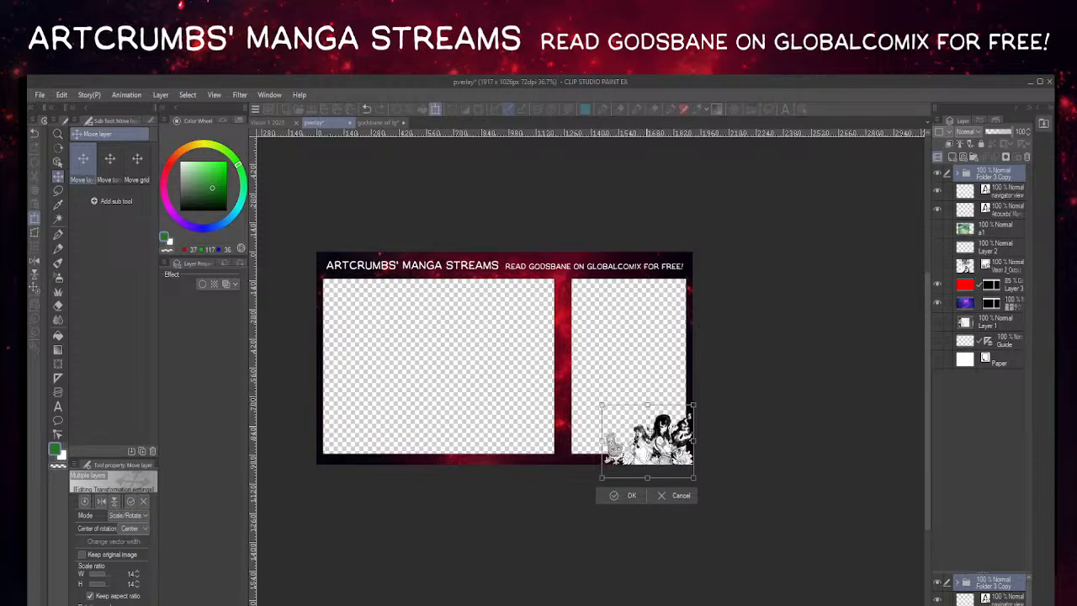
key(Return)
- Expand Folder 3 Copy and select the mask of the layer directly below Layer 10 Copy
scroll(671, 427, up, 6)
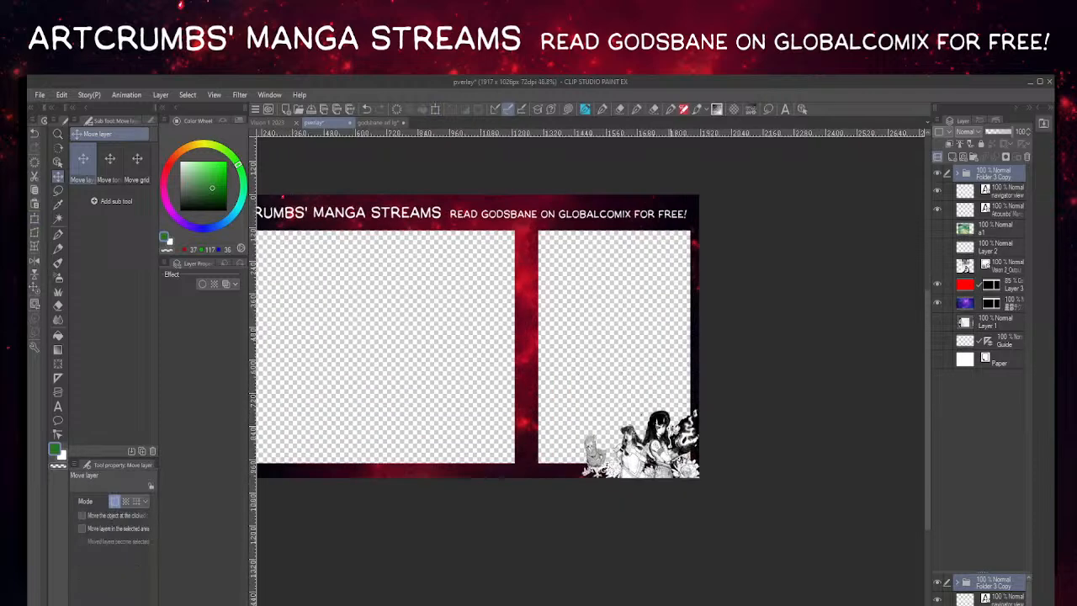
scroll(657, 436, up, 3)
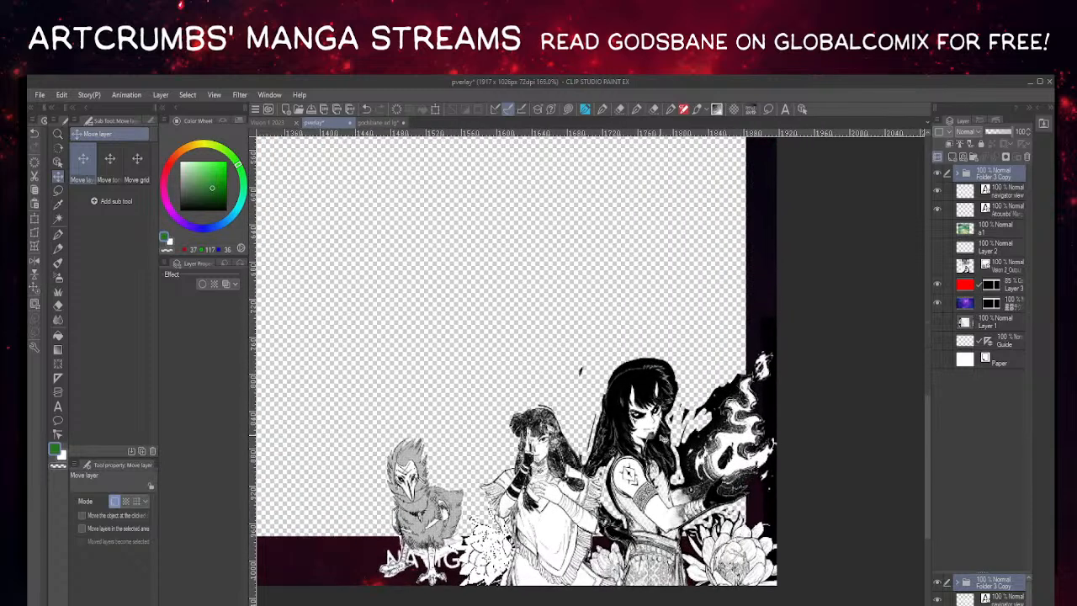
scroll(663, 438, up, 2)
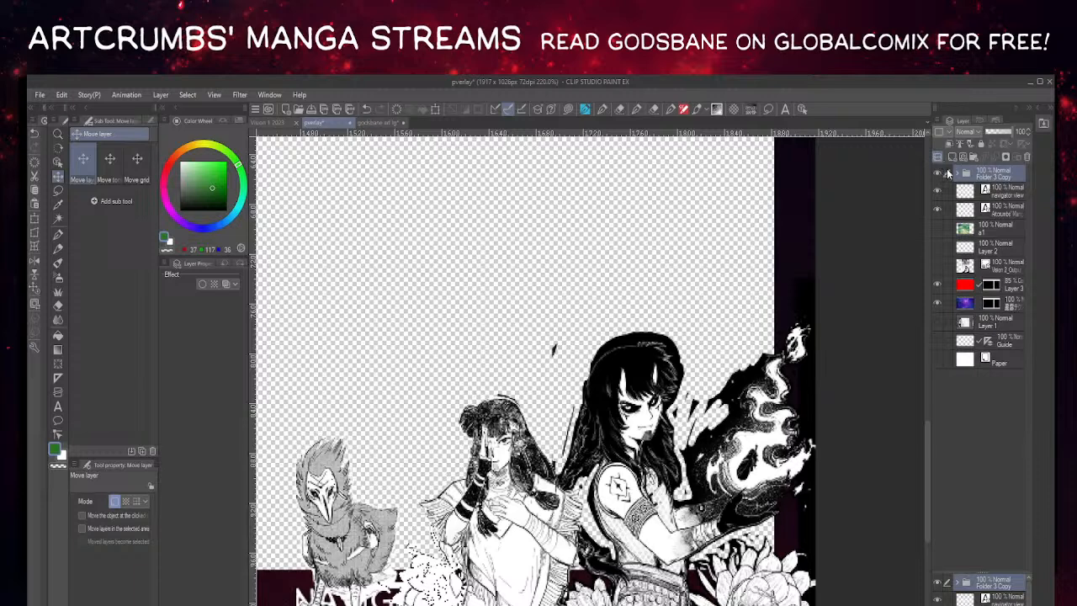
scroll(589, 427, down, 3)
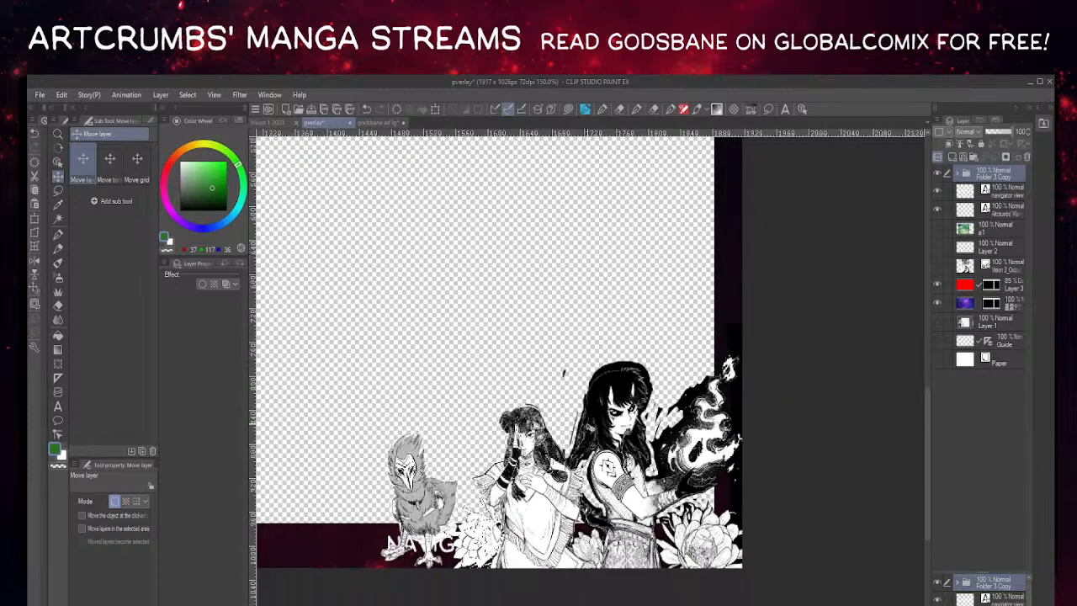
click(956, 170)
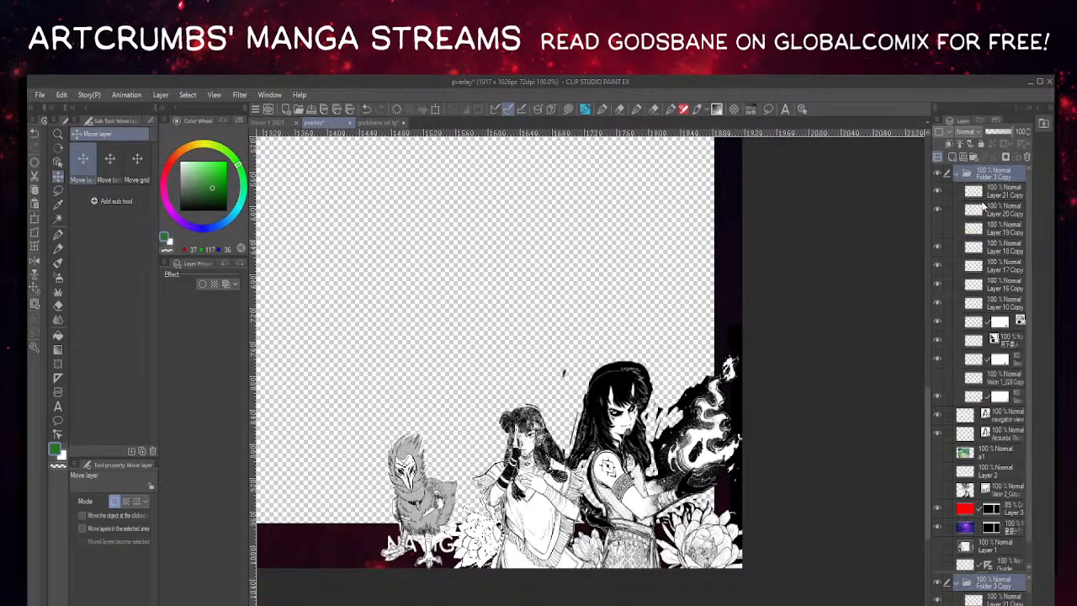
scroll(948, 400, down, 1)
click(1014, 337)
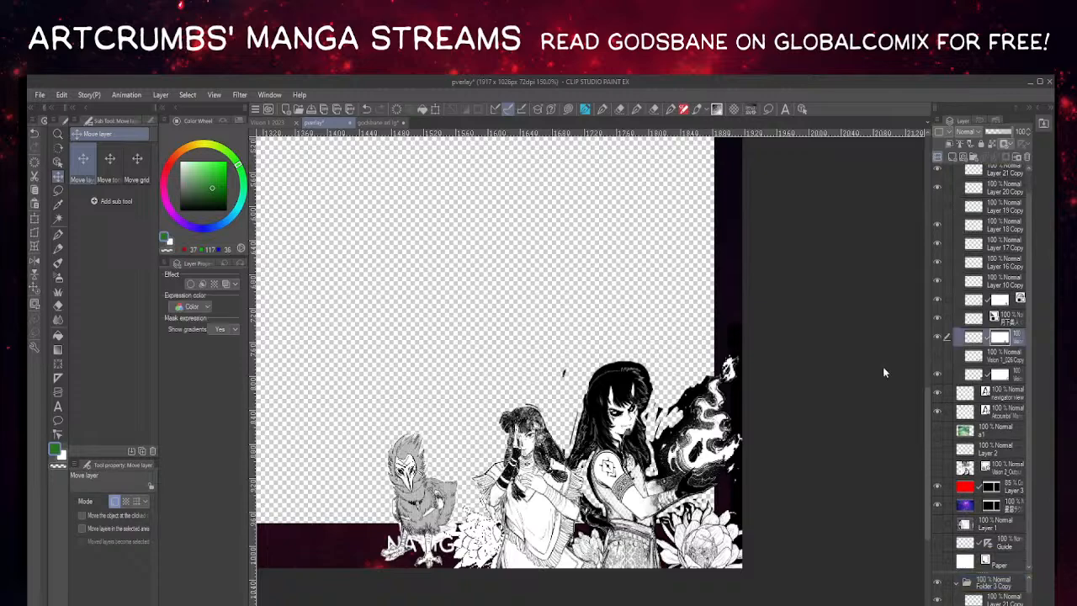
scroll(999, 307, up, 1)
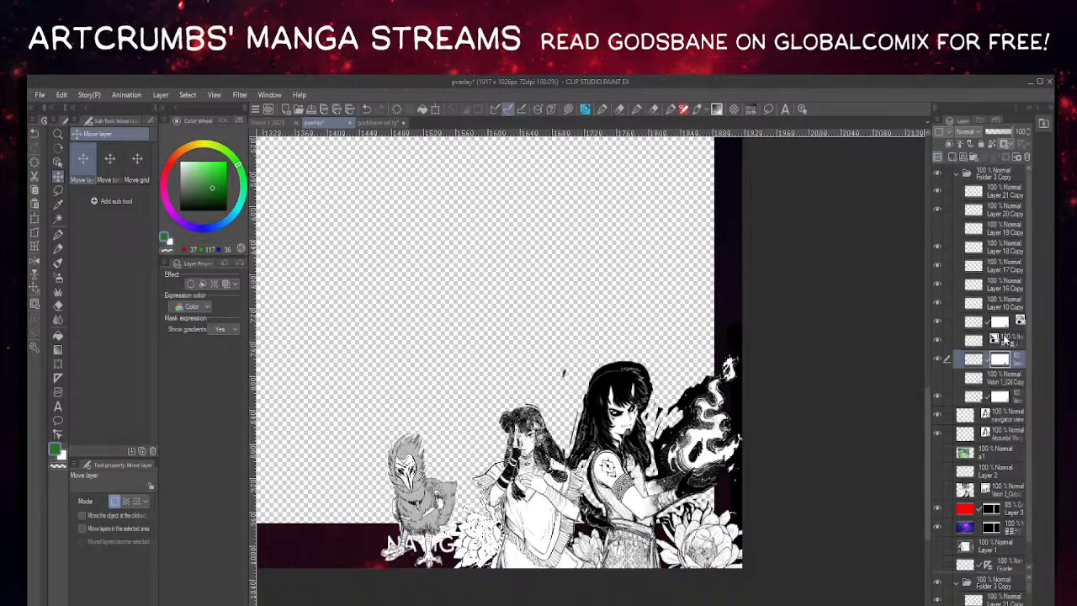
click(1004, 322)
scroll(623, 483, up, 5)
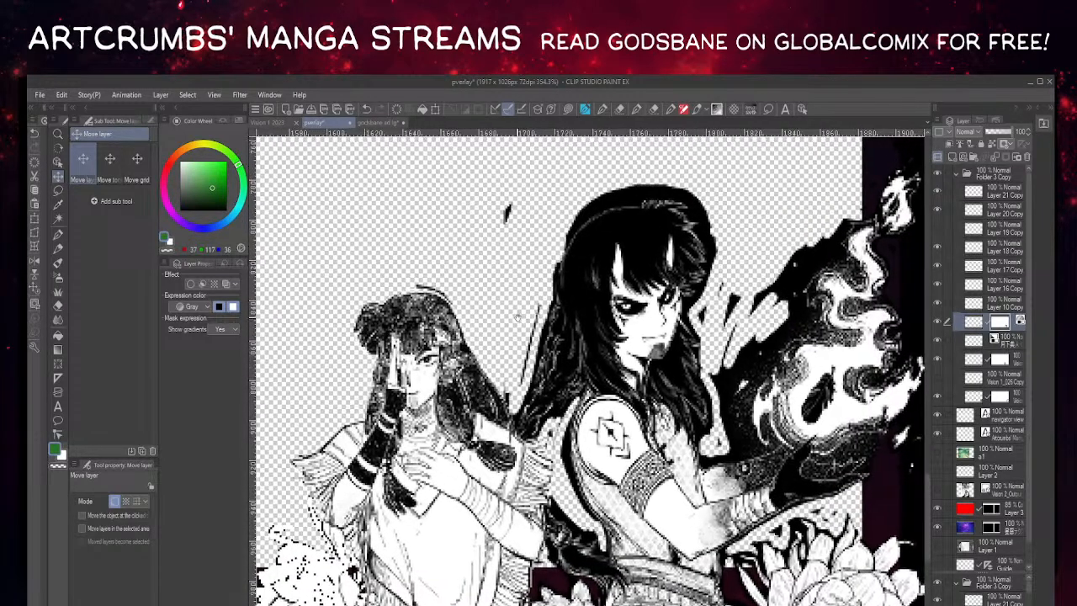
- Open the page 5-6 spread of Vision 1 2023, place it first among the open documents, and return to pverlay
click(280, 123)
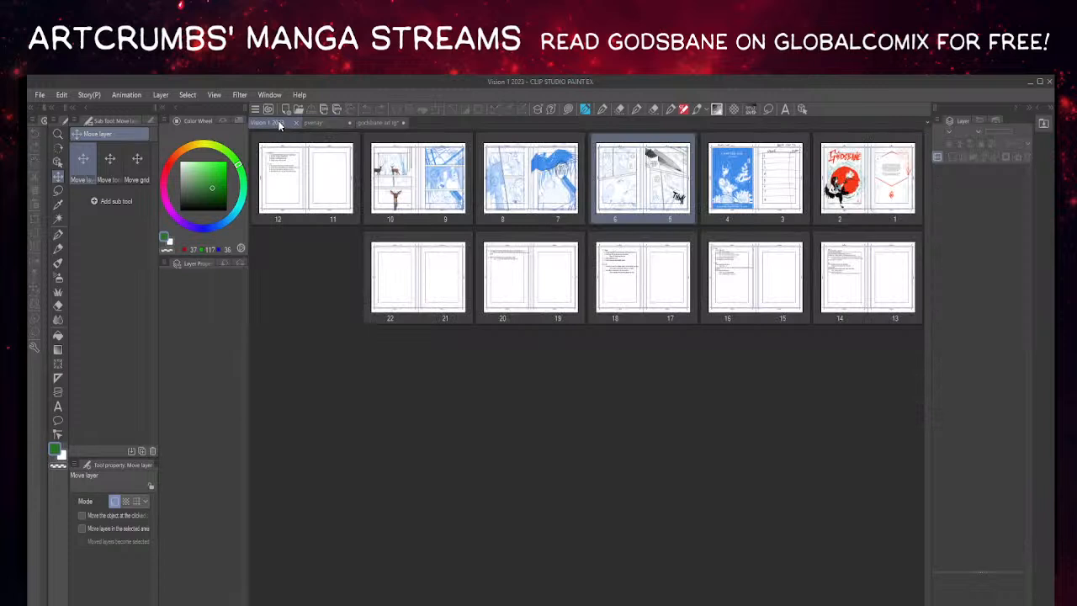
double_click(645, 176)
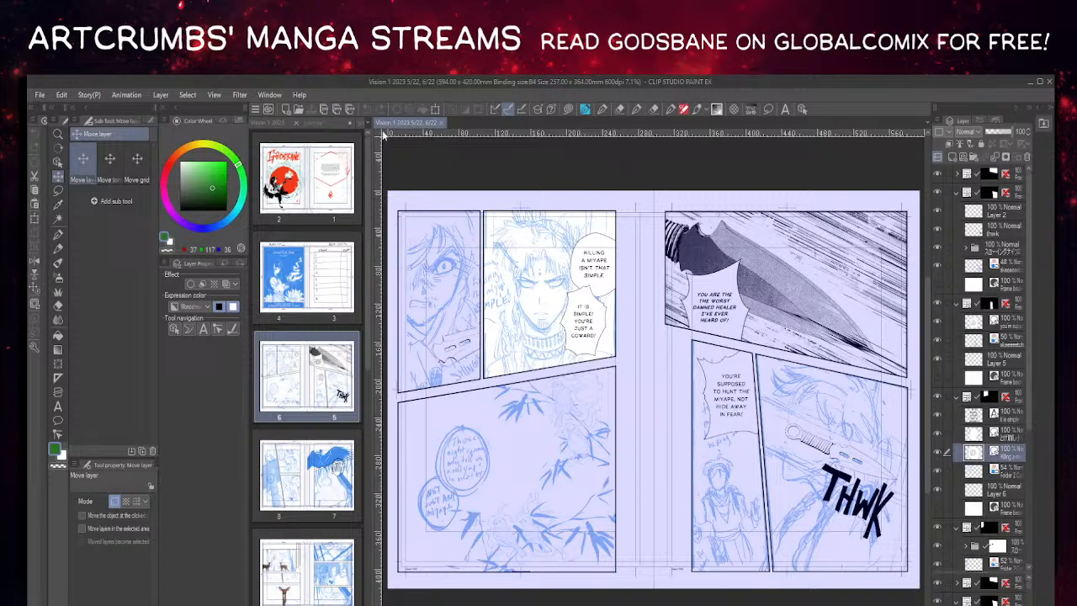
drag(281, 128, 258, 125)
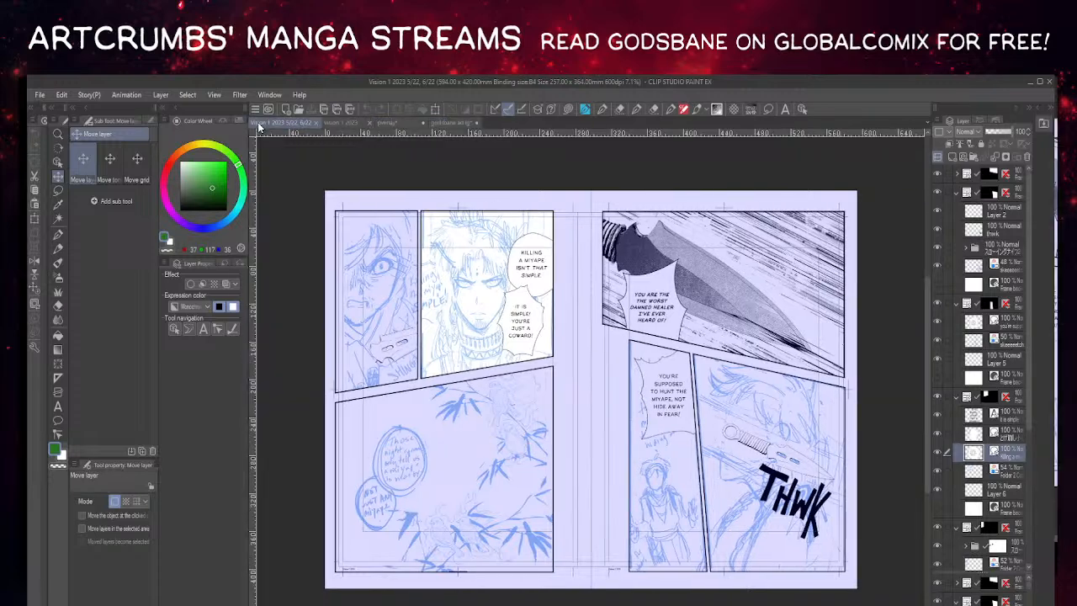
click(387, 123)
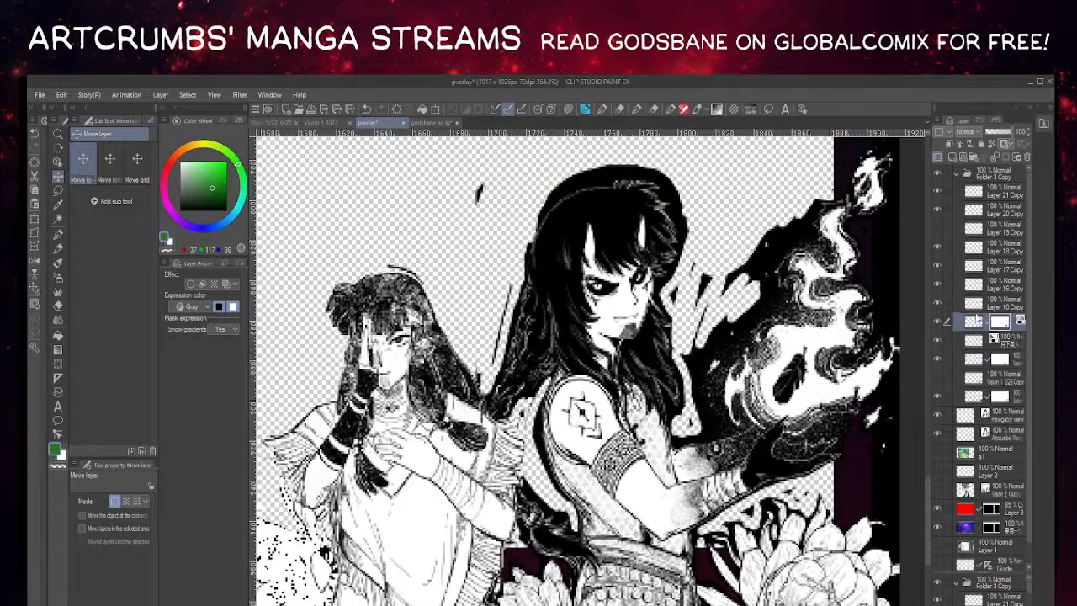
- Set the Hard eraser's brush size to 12.5 and select the mask of the lowest layer in Folder 3 Copy
key(e)
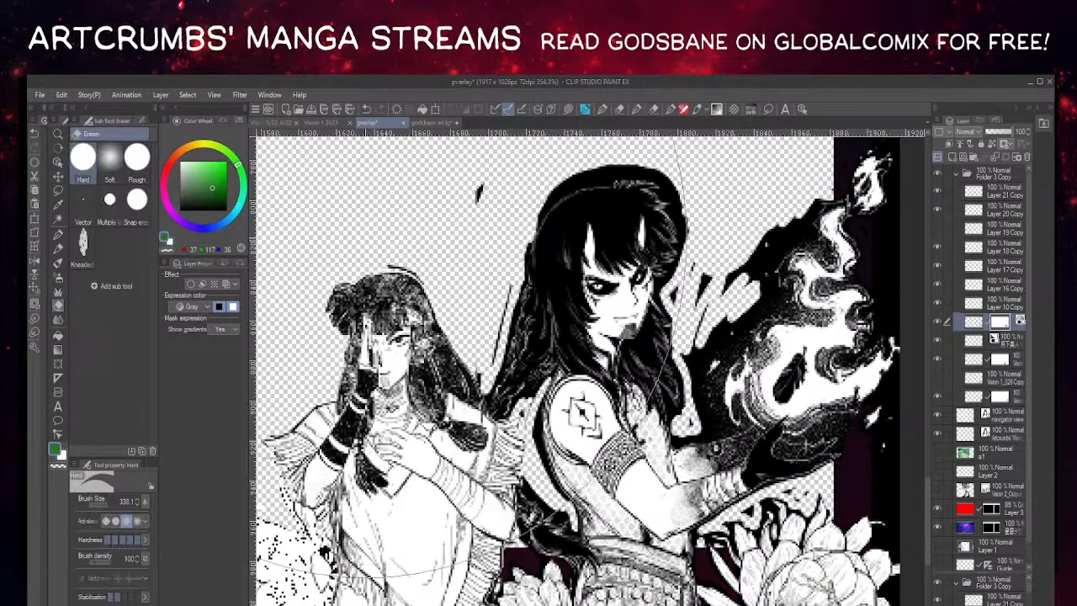
click(100, 504)
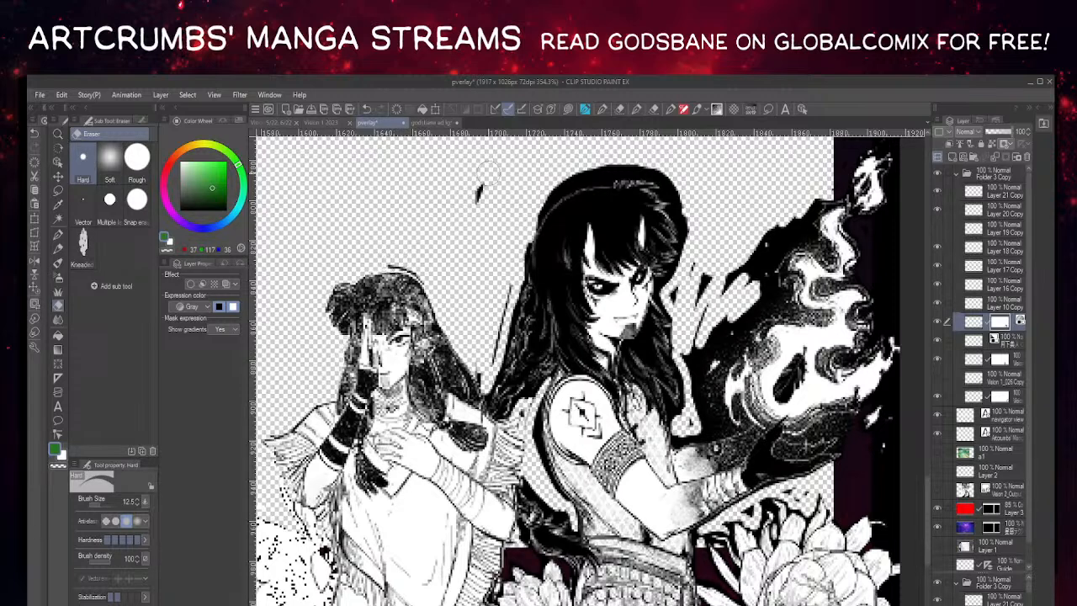
click(940, 323)
click(940, 323)
click(998, 359)
click(938, 360)
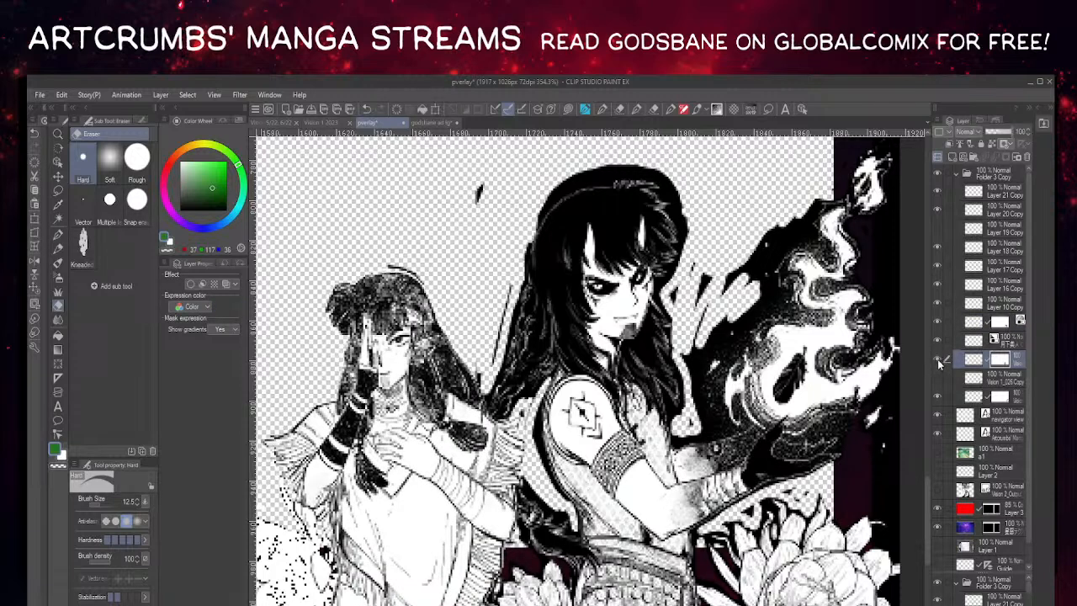
click(938, 396)
click(938, 396)
click(984, 397)
- Erase the stray speck and thin ink lines beside the horned woman's hair
drag(487, 178, 457, 191)
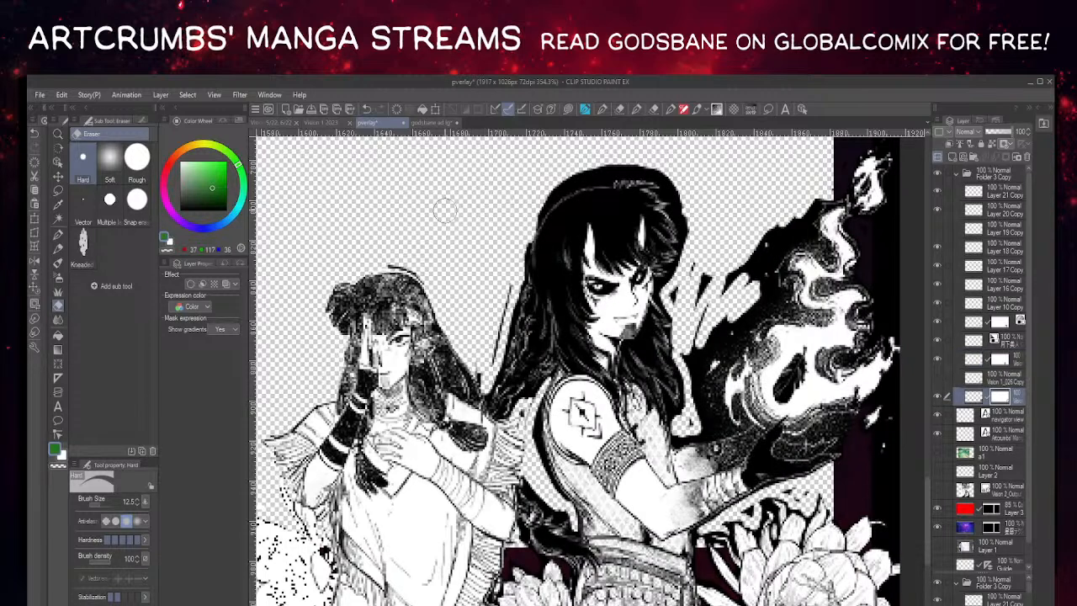
drag(490, 351, 504, 282)
mouse_move(481, 363)
mouse_down()
mouse_move(482, 386)
mouse_move(476, 373)
mouse_up()
drag(501, 281, 746, 188)
drag(614, 372, 602, 374)
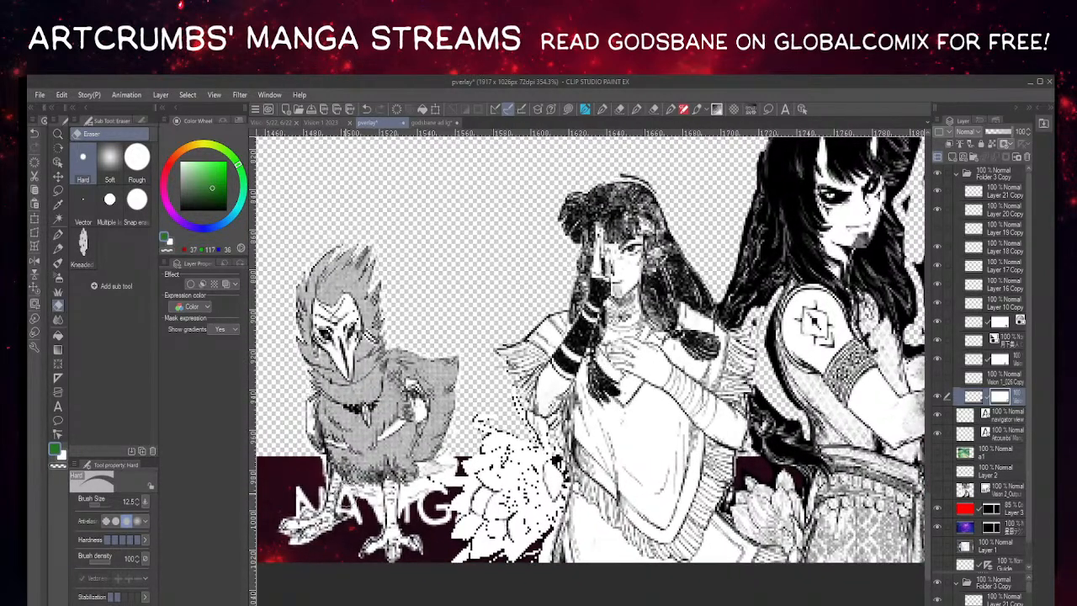
- Erase the leftover background ink between the horned woman's back and the second woman's fringed sleeve
mouse_move(758, 379)
mouse_down()
mouse_move(542, 379)
mouse_move(494, 403)
mouse_move(503, 429)
mouse_move(540, 461)
mouse_move(502, 340)
mouse_move(503, 380)
mouse_move(530, 446)
mouse_move(481, 453)
mouse_move(509, 494)
mouse_up()
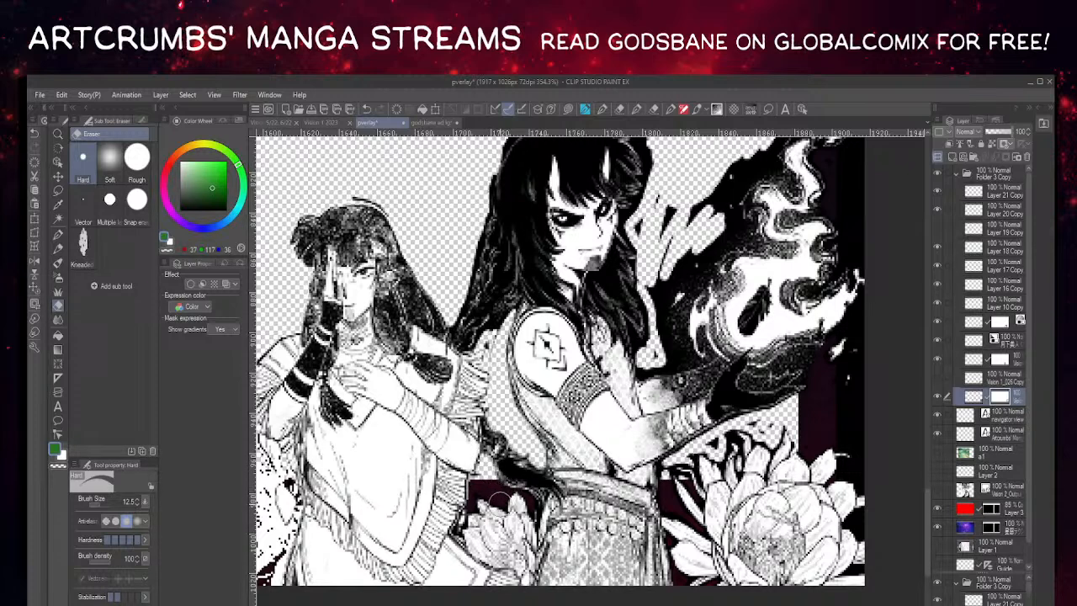
mouse_move(447, 229)
mouse_down()
mouse_move(396, 232)
mouse_move(458, 298)
mouse_move(462, 364)
mouse_move(435, 437)
mouse_up()
drag(436, 312, 429, 351)
mouse_move(452, 407)
mouse_down()
mouse_move(464, 316)
mouse_move(452, 408)
mouse_up()
drag(484, 459, 452, 497)
mouse_move(488, 335)
mouse_down()
mouse_move(389, 380)
mouse_move(463, 303)
mouse_up()
mouse_move(450, 379)
mouse_down()
mouse_move(468, 429)
mouse_move(454, 422)
mouse_move(475, 427)
mouse_move(455, 425)
mouse_move(471, 446)
mouse_move(462, 458)
mouse_move(452, 448)
mouse_move(477, 480)
mouse_move(454, 452)
mouse_move(486, 530)
mouse_move(455, 483)
mouse_move(465, 521)
mouse_move(441, 414)
mouse_move(478, 535)
mouse_up()
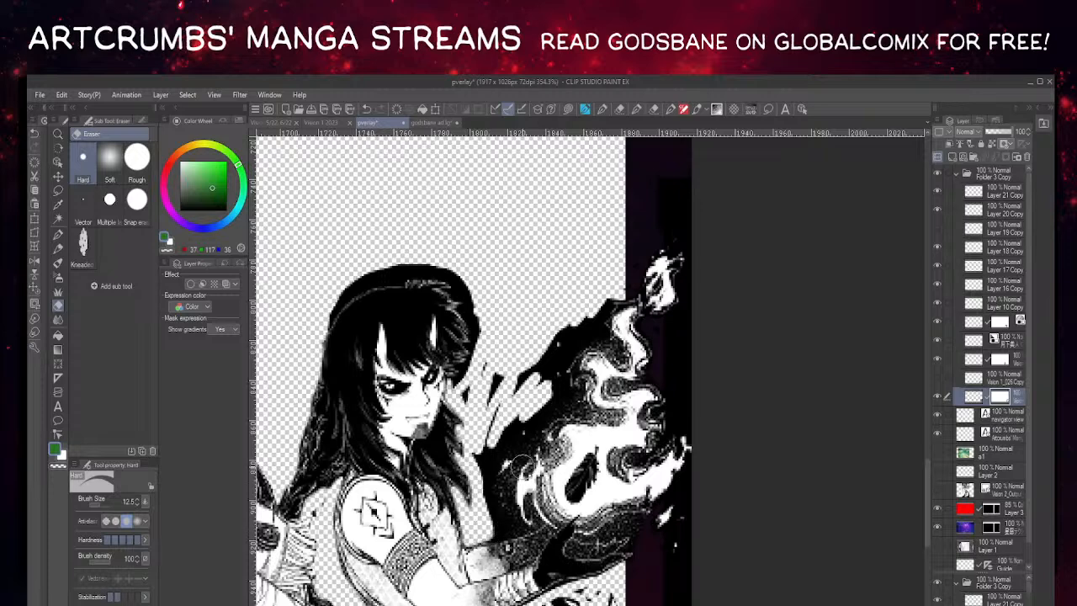
- Erase the black background between the horned woman's hair and the flame, and the thick black rim around the top of her hair
mouse_move(524, 459)
mouse_down()
mouse_move(506, 504)
mouse_move(512, 475)
mouse_move(525, 526)
mouse_up()
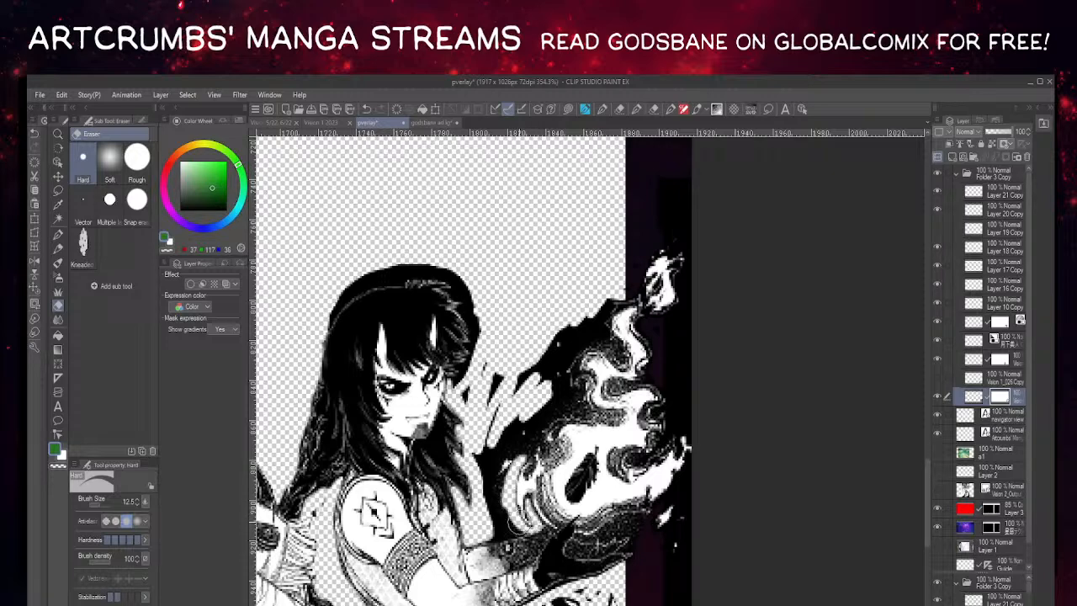
mouse_move(522, 528)
mouse_down()
mouse_move(499, 546)
mouse_move(480, 534)
mouse_move(507, 521)
mouse_move(490, 524)
mouse_move(479, 492)
mouse_move(488, 463)
mouse_move(485, 478)
mouse_move(451, 448)
mouse_up()
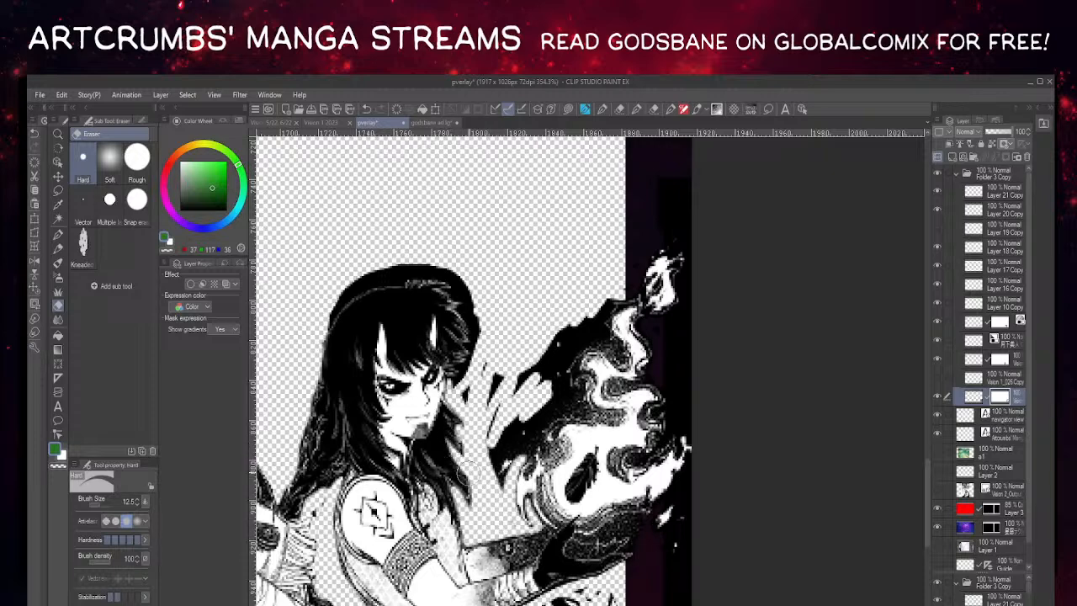
mouse_move(470, 422)
mouse_down()
mouse_move(480, 484)
mouse_move(468, 438)
mouse_up()
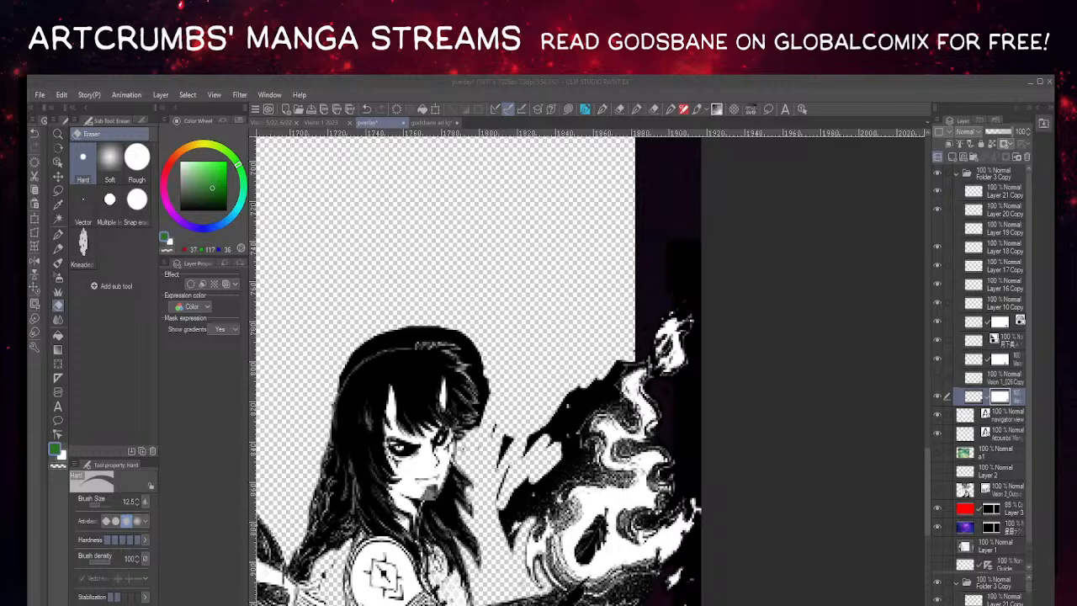
mouse_move(505, 425)
mouse_down()
mouse_move(468, 420)
mouse_move(496, 416)
mouse_move(472, 431)
mouse_move(488, 417)
mouse_move(472, 417)
mouse_move(491, 418)
mouse_move(410, 296)
mouse_move(492, 405)
mouse_move(472, 408)
mouse_move(493, 404)
mouse_move(464, 368)
mouse_move(482, 363)
mouse_move(447, 349)
mouse_move(492, 377)
mouse_move(473, 343)
mouse_move(345, 374)
mouse_move(446, 318)
mouse_move(472, 344)
mouse_move(431, 332)
mouse_move(388, 342)
mouse_move(331, 384)
mouse_move(418, 321)
mouse_move(451, 327)
mouse_up()
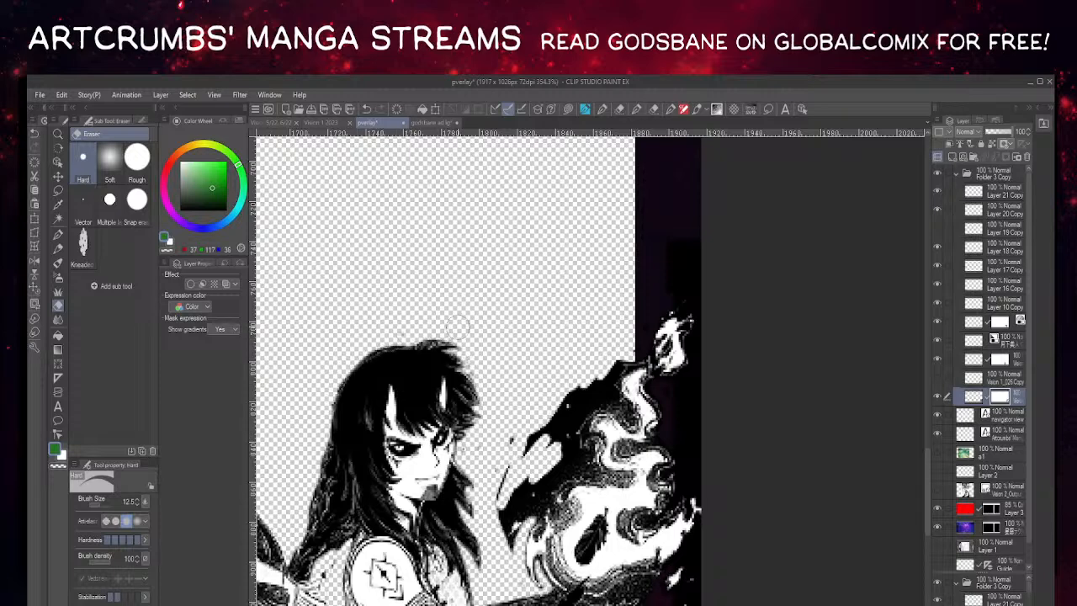
mouse_move(361, 344)
mouse_down()
mouse_move(406, 336)
mouse_move(348, 368)
mouse_move(328, 432)
mouse_up()
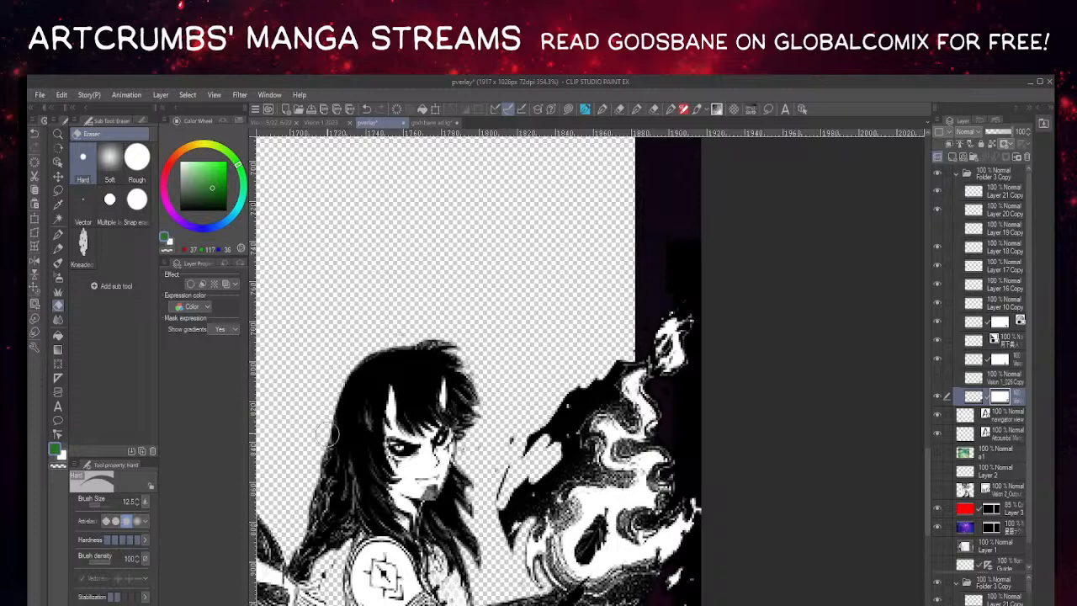
- Erase the black background around the flame's tip, its outer edge and the hand holding it
drag(554, 270, 508, 248)
drag(543, 281, 497, 268)
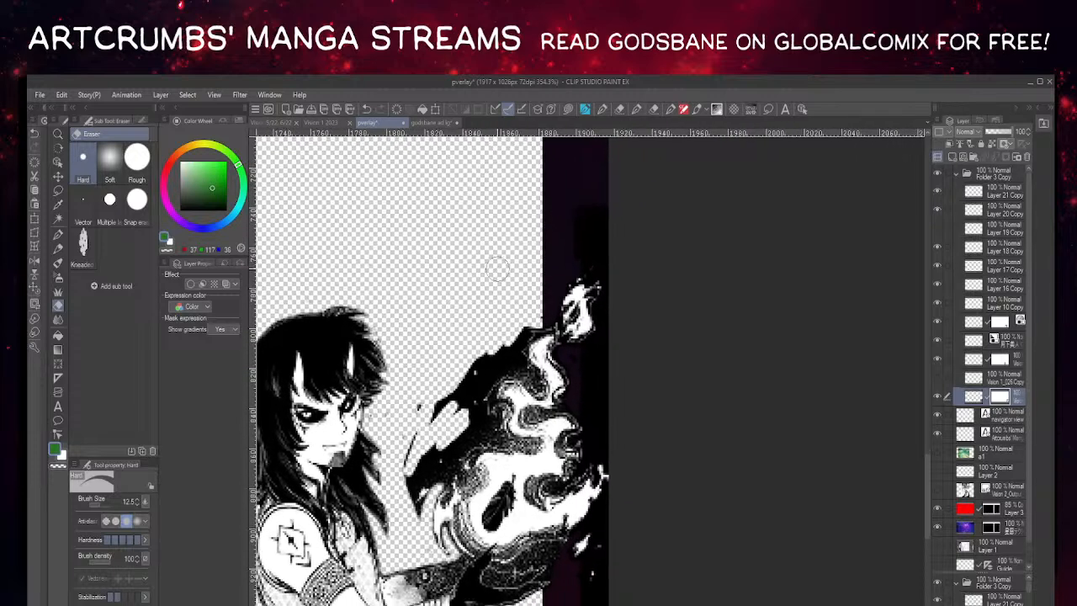
mouse_move(545, 328)
mouse_down()
mouse_move(520, 348)
mouse_move(537, 381)
mouse_move(520, 339)
mouse_up()
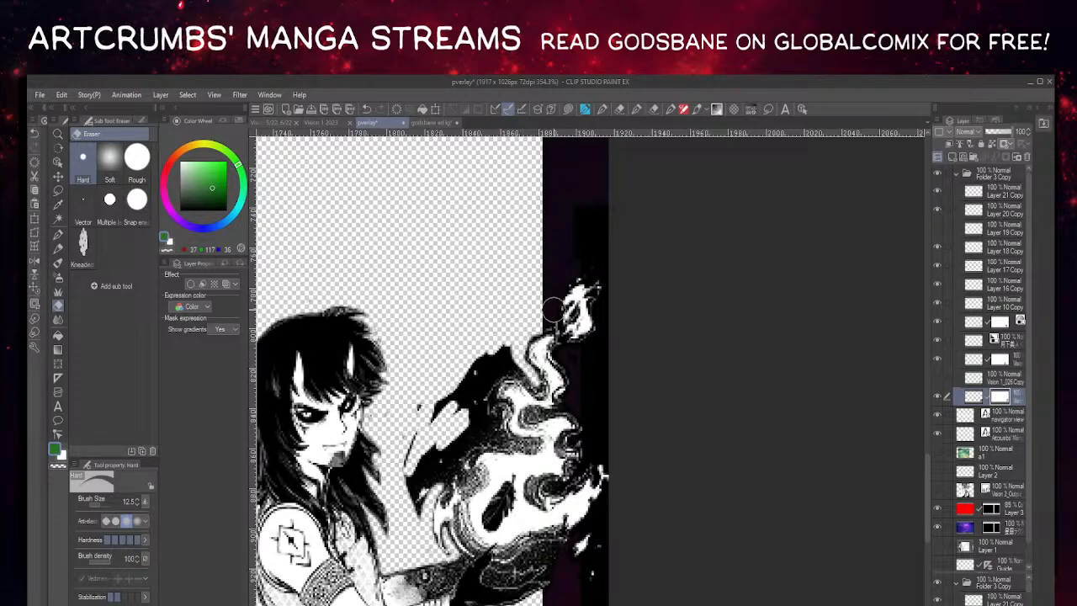
mouse_move(593, 256)
mouse_down()
mouse_move(588, 143)
mouse_move(572, 247)
mouse_move(590, 239)
mouse_move(591, 270)
mouse_move(606, 229)
mouse_up()
mouse_move(615, 332)
mouse_down()
mouse_move(608, 361)
mouse_move(601, 339)
mouse_move(584, 387)
mouse_move(606, 407)
mouse_move(576, 407)
mouse_move(575, 437)
mouse_move(594, 430)
mouse_move(587, 468)
mouse_move(611, 454)
mouse_move(594, 478)
mouse_up()
drag(583, 427, 566, 344)
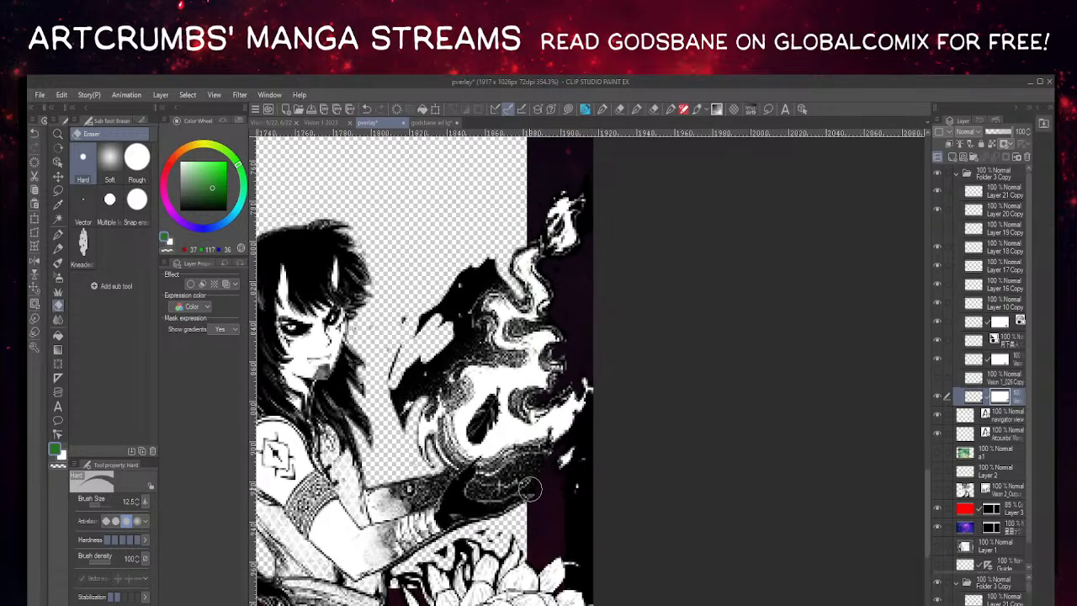
mouse_move(524, 490)
mouse_down()
mouse_move(550, 480)
mouse_move(529, 489)
mouse_move(538, 475)
mouse_move(481, 478)
mouse_move(447, 464)
mouse_move(498, 475)
mouse_move(526, 454)
mouse_move(539, 471)
mouse_move(538, 459)
mouse_up()
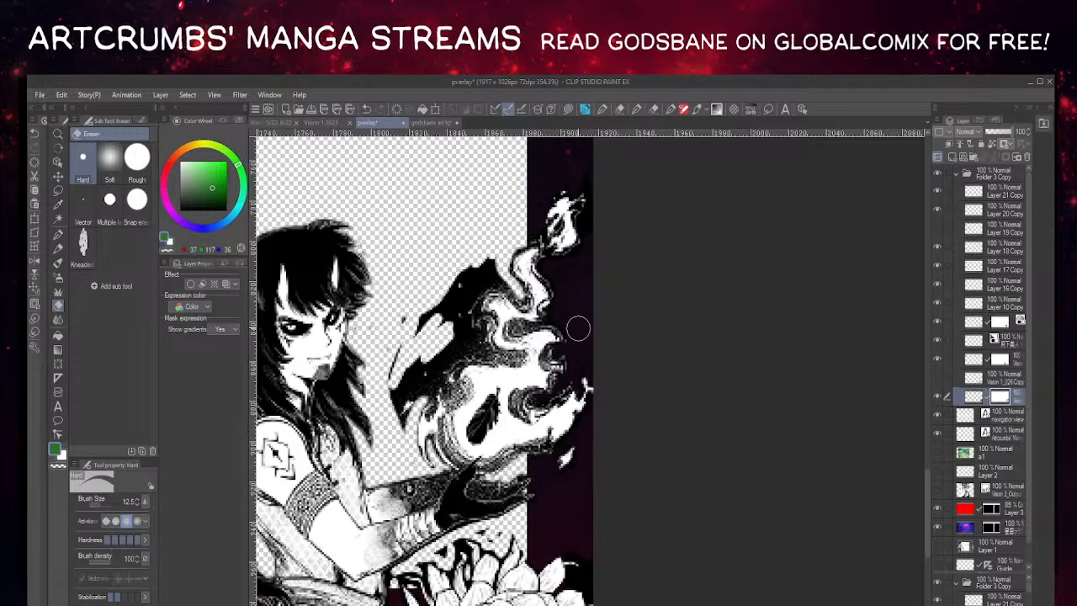
drag(497, 227, 548, 280)
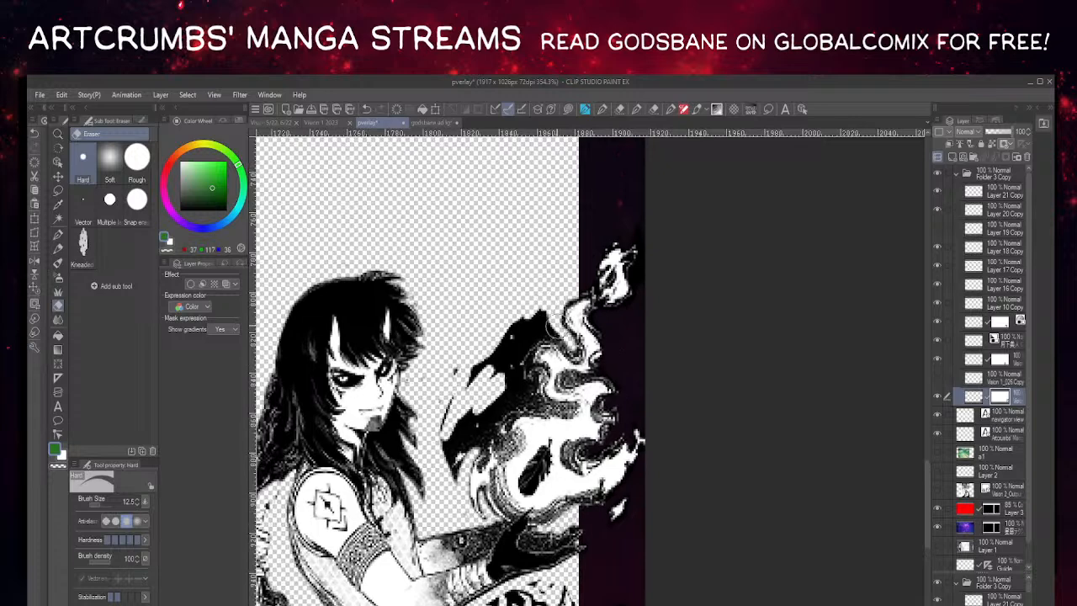
- Lasso the remaining black background on the flame's inner side facing the horned woman, delete it and clear the selection
click(58, 191)
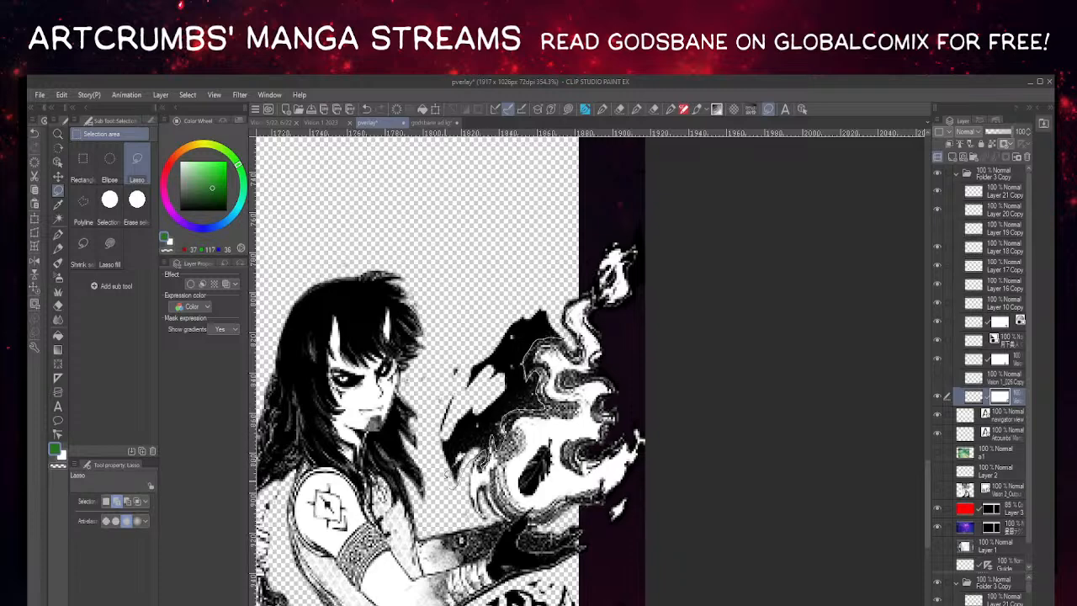
drag(486, 286, 536, 266)
key(Delete)
drag(580, 272, 510, 132)
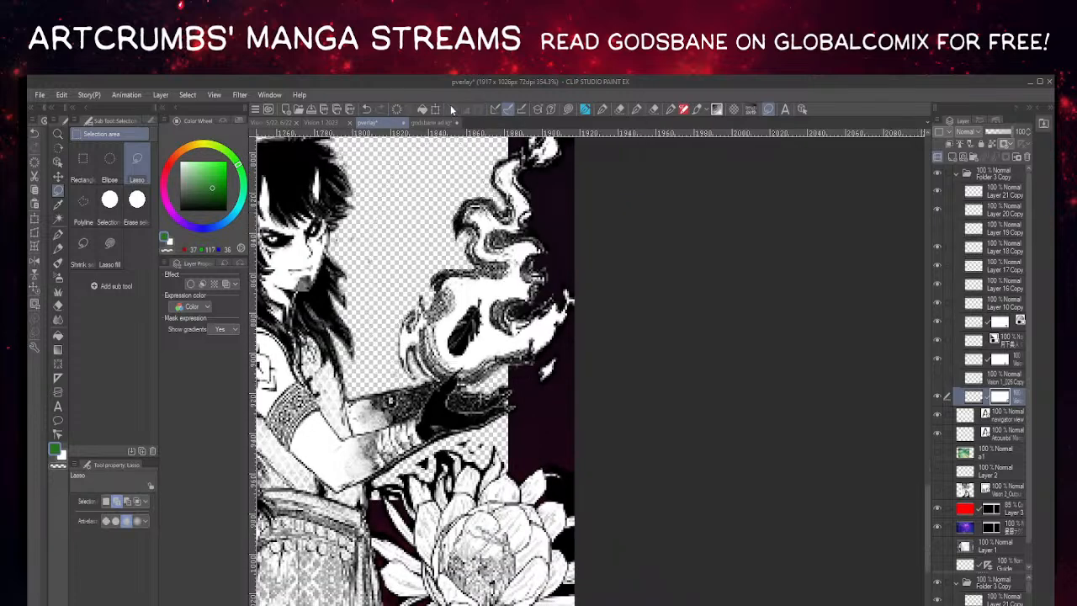
key(ctrl+d)
drag(486, 430, 517, 364)
drag(523, 424, 590, 381)
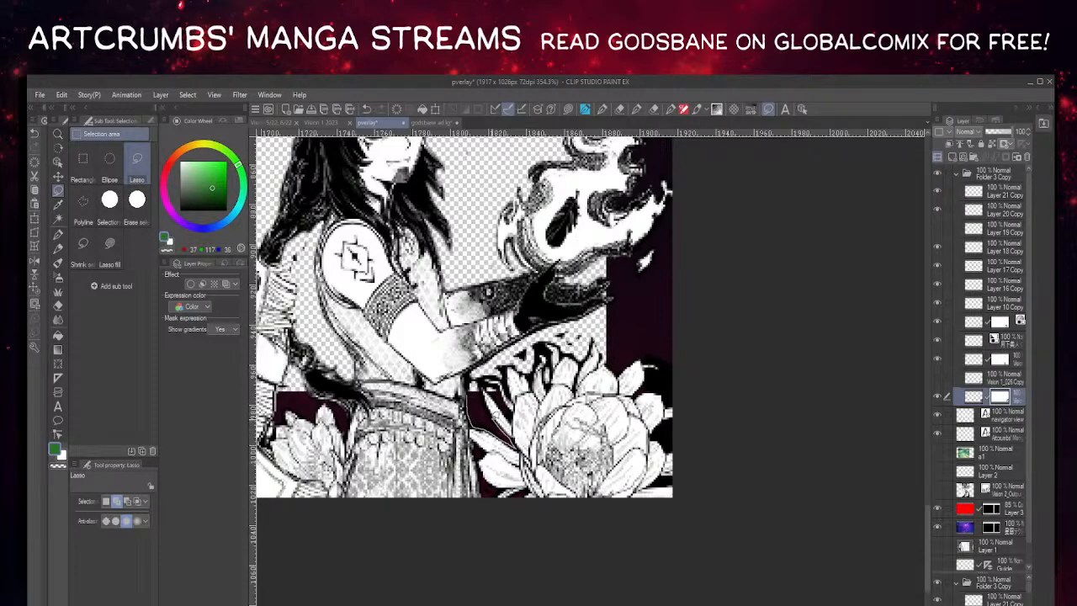
- Lasso the leftover black background between the skirt and the large lotus, and around the small lotus below the braid
drag(469, 392, 470, 378)
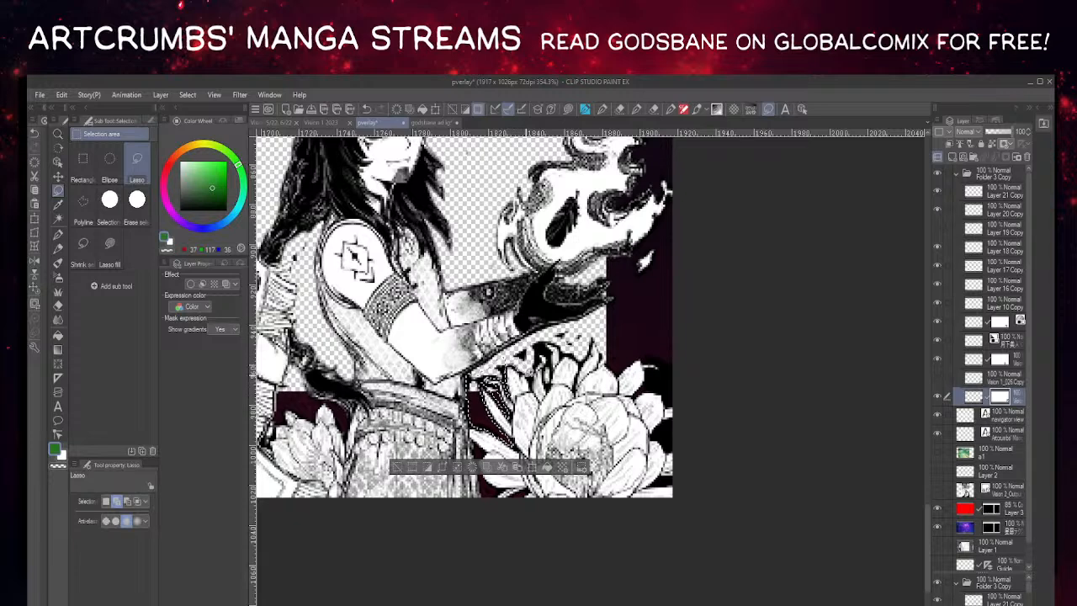
drag(504, 379, 528, 370)
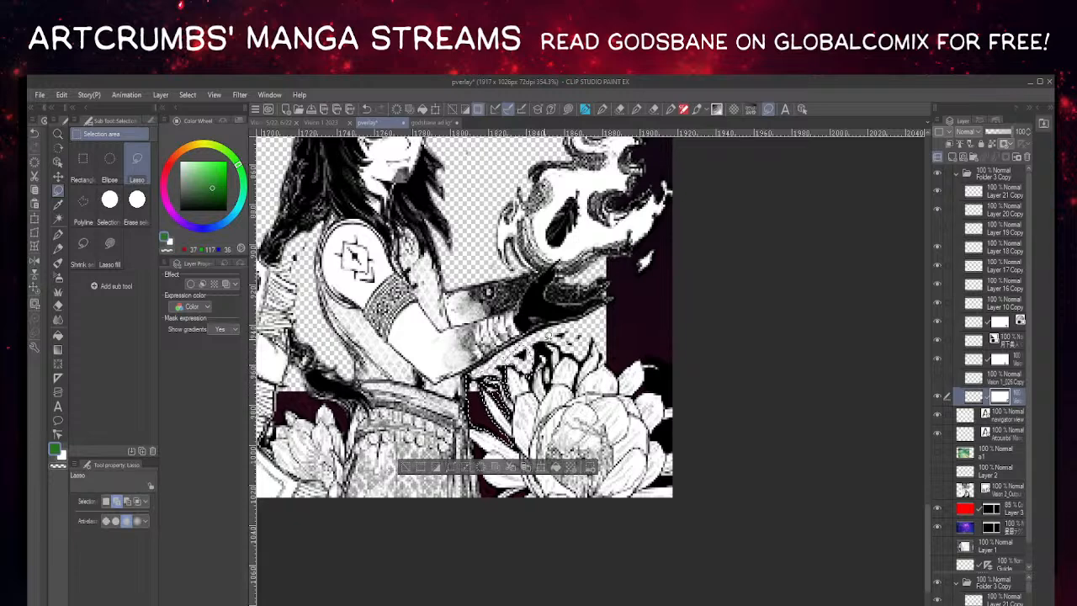
mouse_move(542, 332)
mouse_down()
mouse_move(554, 323)
mouse_move(579, 342)
mouse_move(559, 298)
mouse_up()
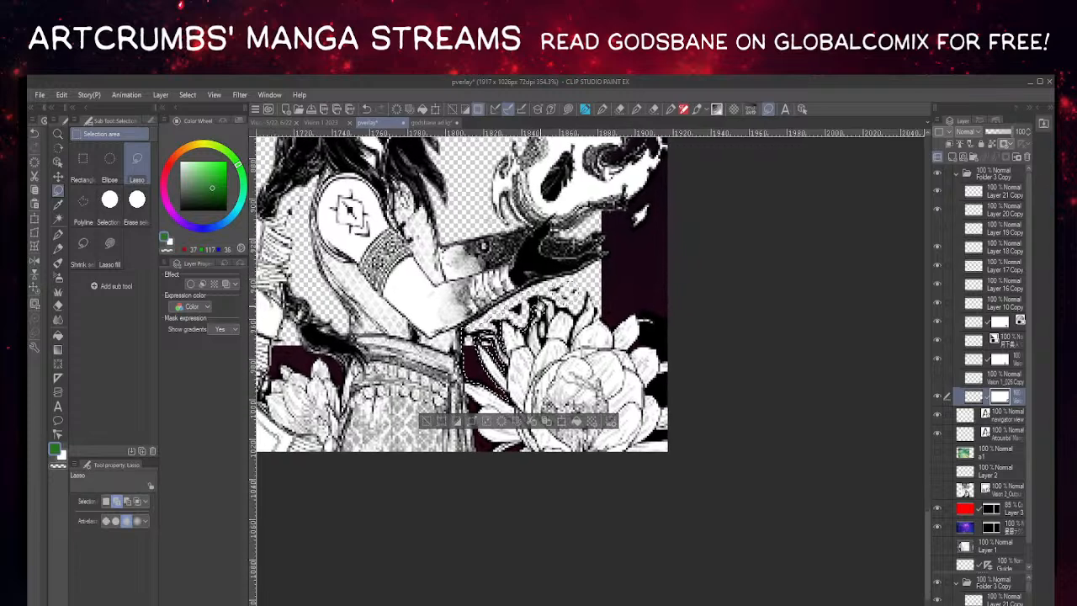
mouse_move(483, 402)
mouse_down()
mouse_move(490, 433)
mouse_move(481, 449)
mouse_move(474, 348)
mouse_move(580, 385)
mouse_up()
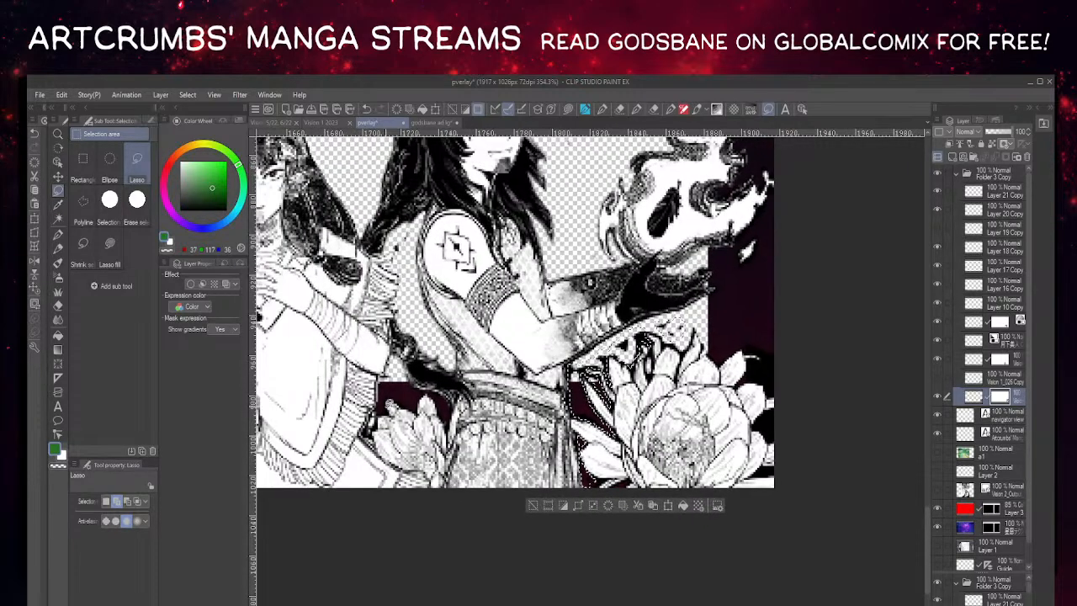
drag(382, 408, 382, 397)
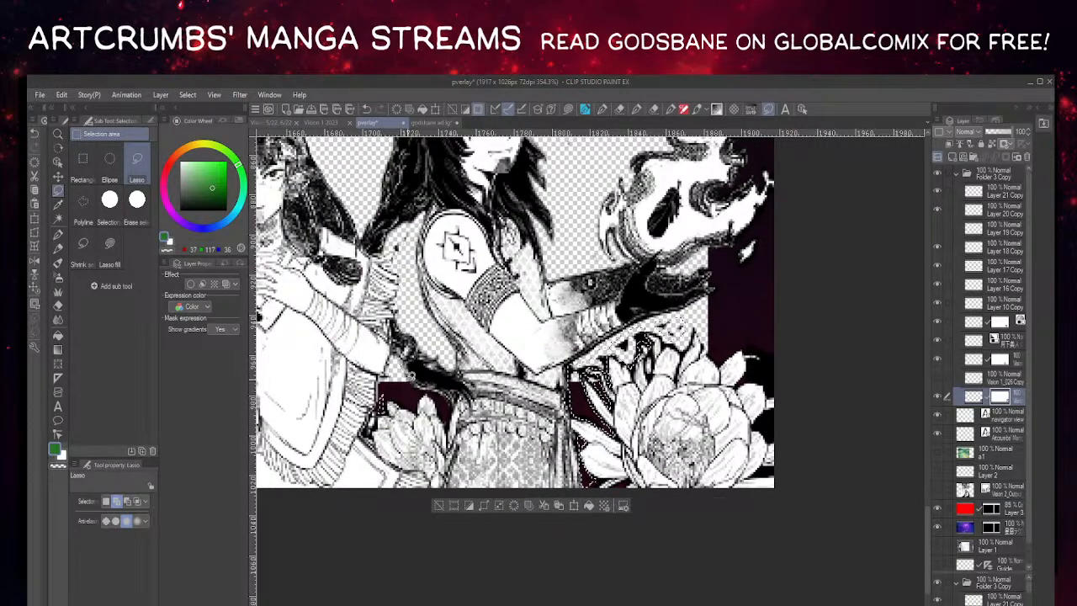
mouse_move(454, 414)
mouse_down()
mouse_move(430, 393)
mouse_move(420, 404)
mouse_move(384, 385)
mouse_move(385, 435)
mouse_up()
- Add the black background beside the large lotus's outer petals to the selection, delete the selected areas and clear the selection
mouse_move(718, 358)
mouse_down()
mouse_move(536, 311)
mouse_move(521, 371)
mouse_move(552, 390)
mouse_move(543, 434)
mouse_move(556, 398)
mouse_up()
drag(557, 352, 508, 283)
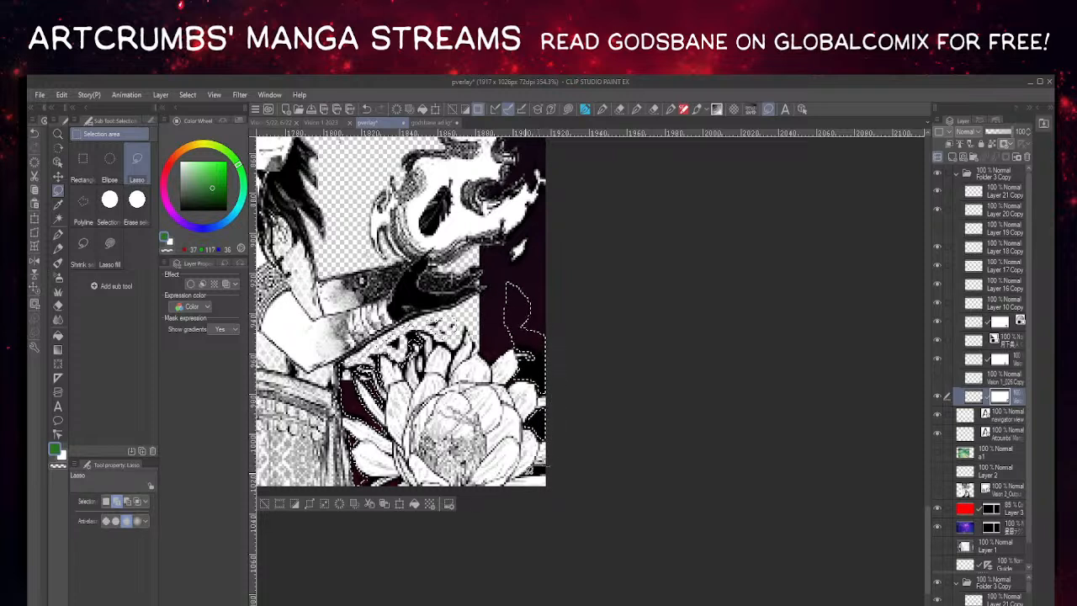
drag(554, 280, 592, 365)
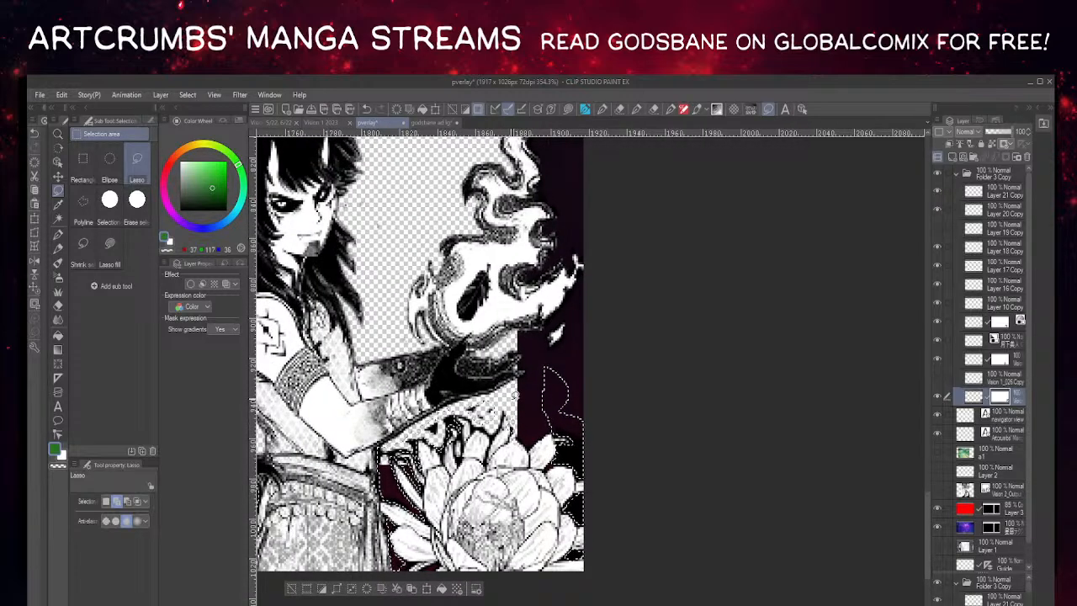
drag(364, 189, 475, 341)
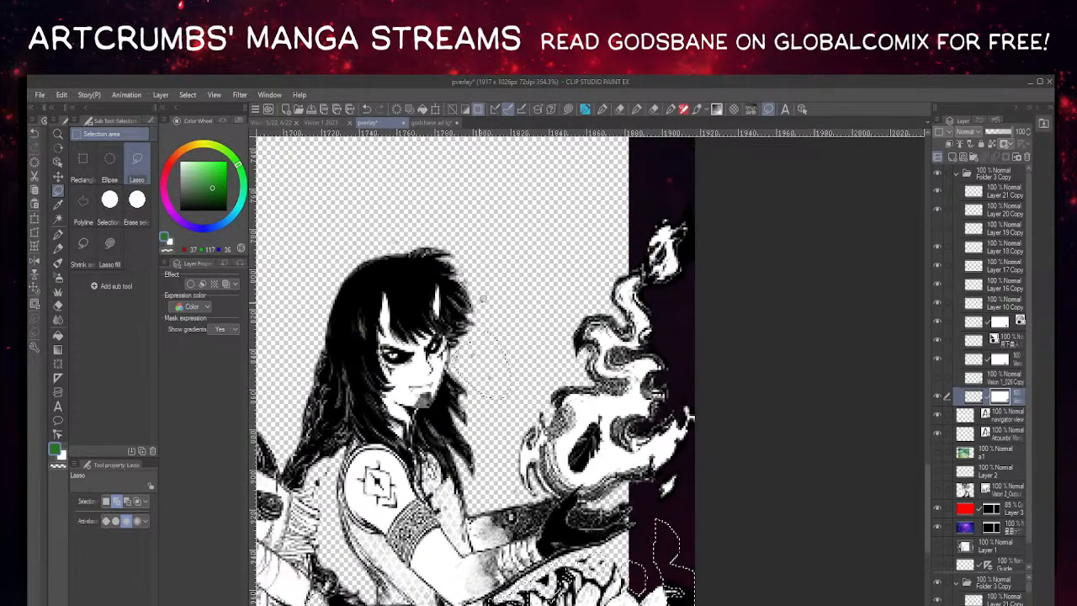
drag(483, 303, 588, 341)
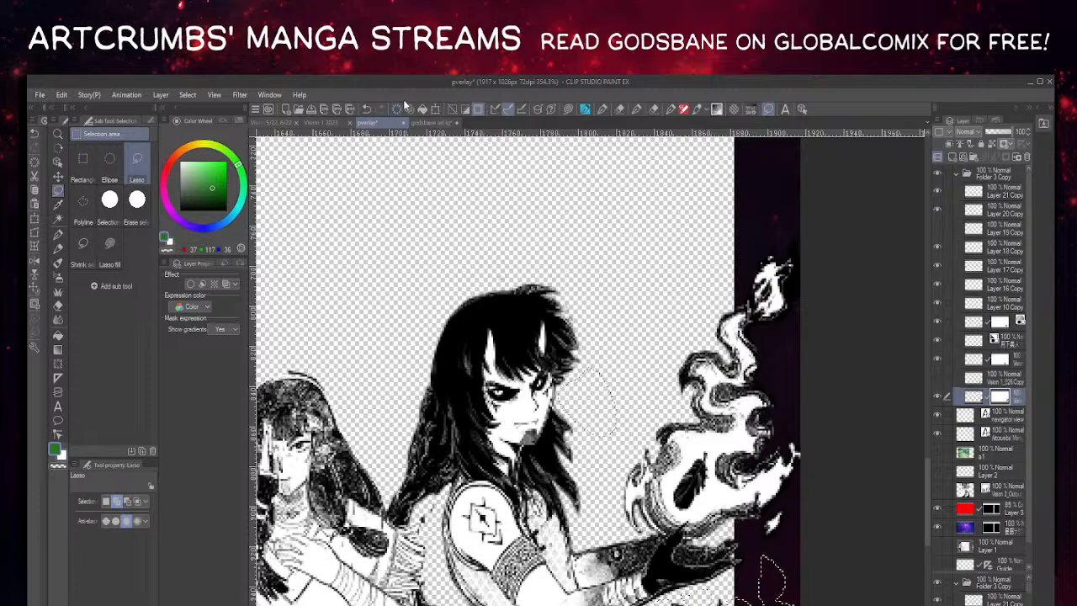
click(454, 110)
- Erase the stray arc above the second woman's hair on Layer 18 Copy
drag(526, 405, 544, 280)
drag(468, 264, 540, 290)
drag(451, 197, 485, 213)
click(58, 161)
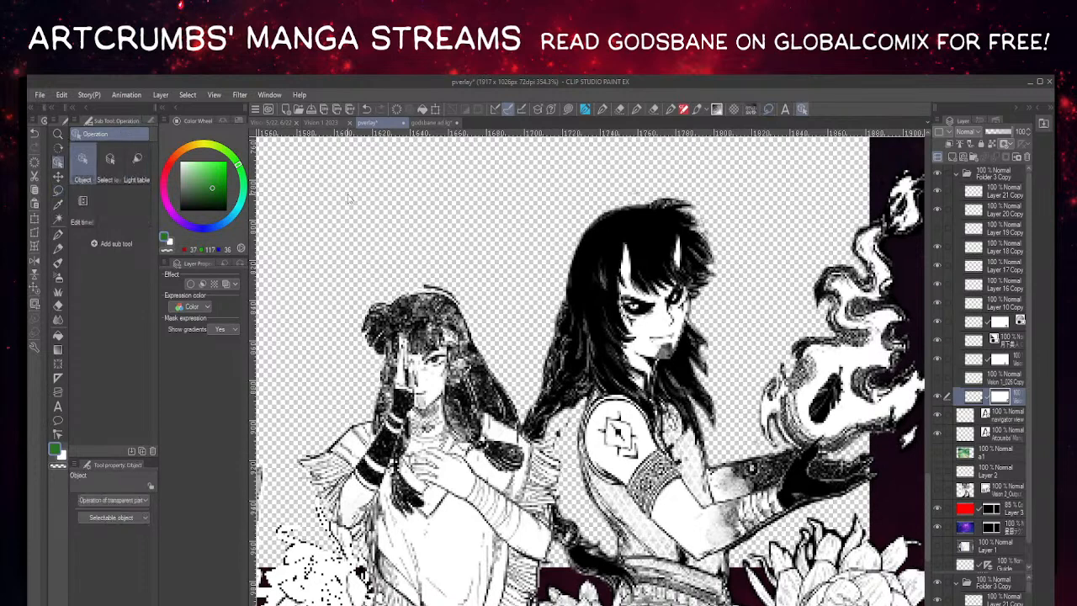
click(996, 247)
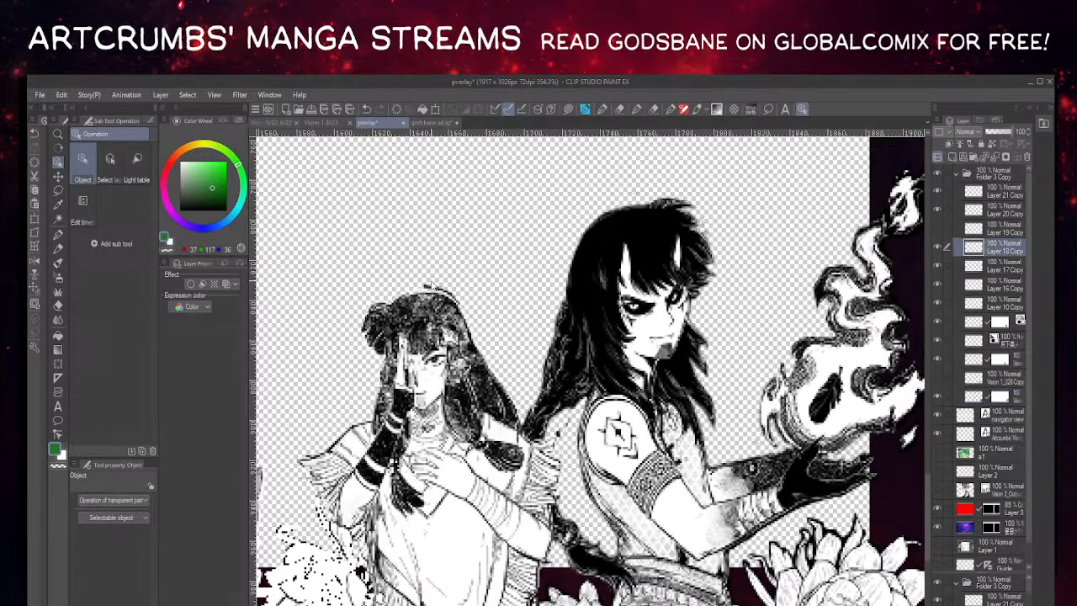
click(57, 307)
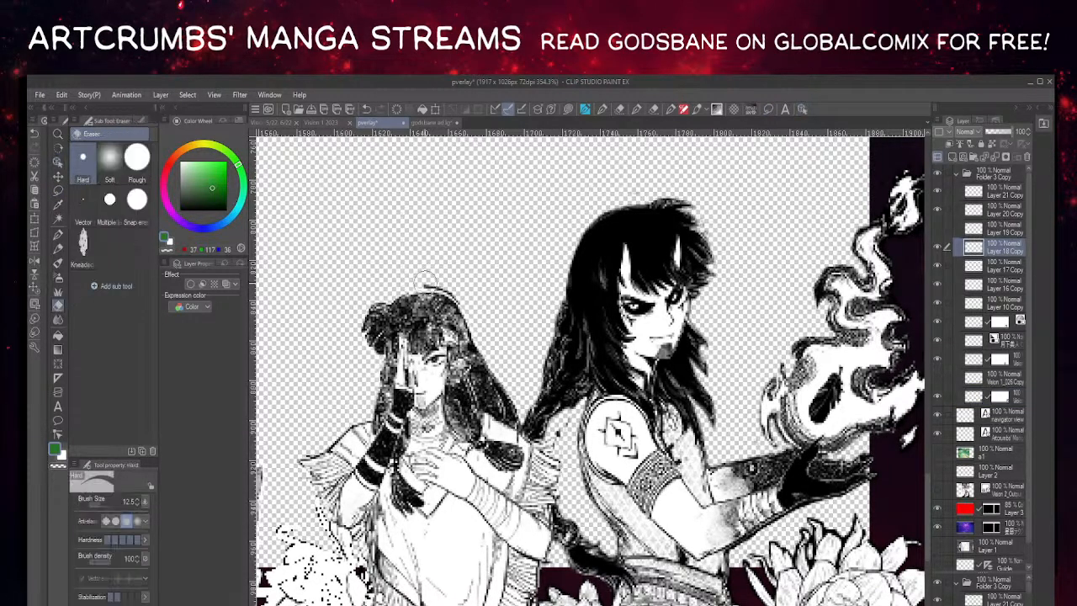
drag(559, 419, 507, 354)
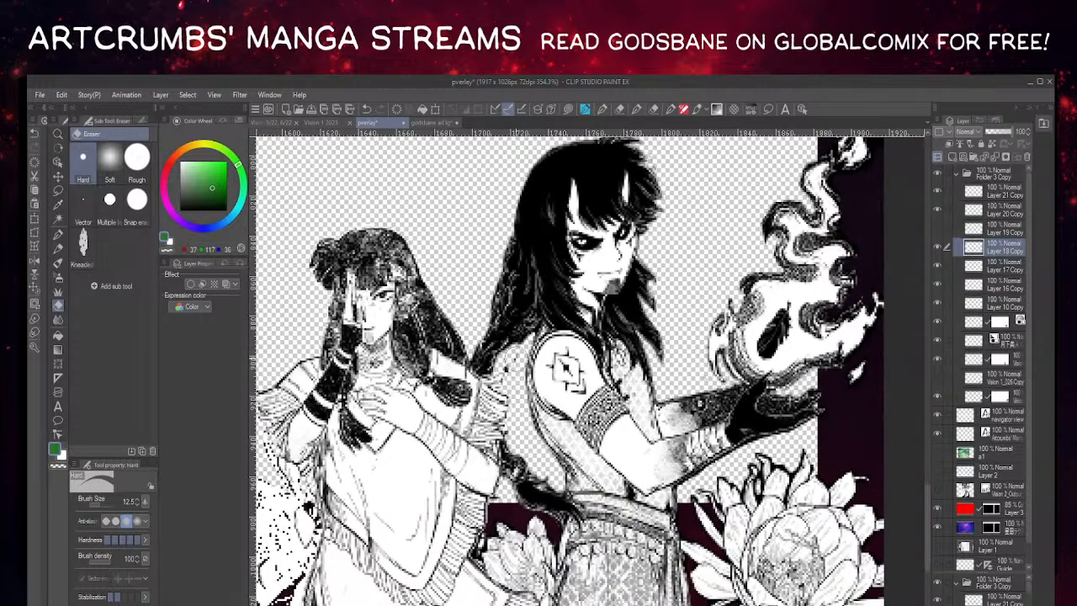
- Pick out the layer holding the stray marks between the horned woman's hair and the fringed sleeve, and erase them on Layer 18 Copy
click(58, 162)
click(505, 371)
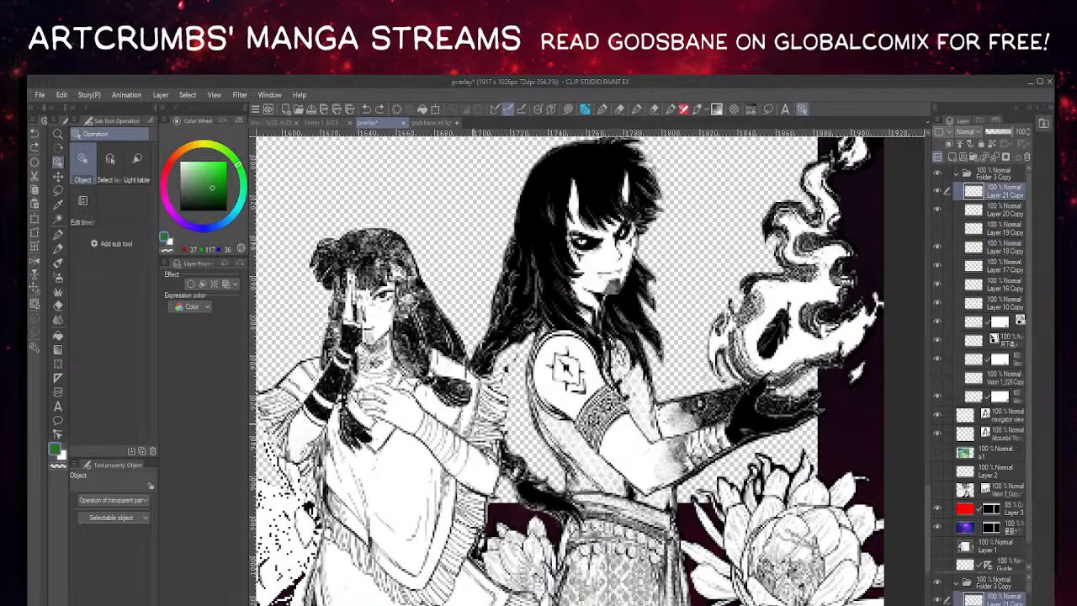
click(58, 304)
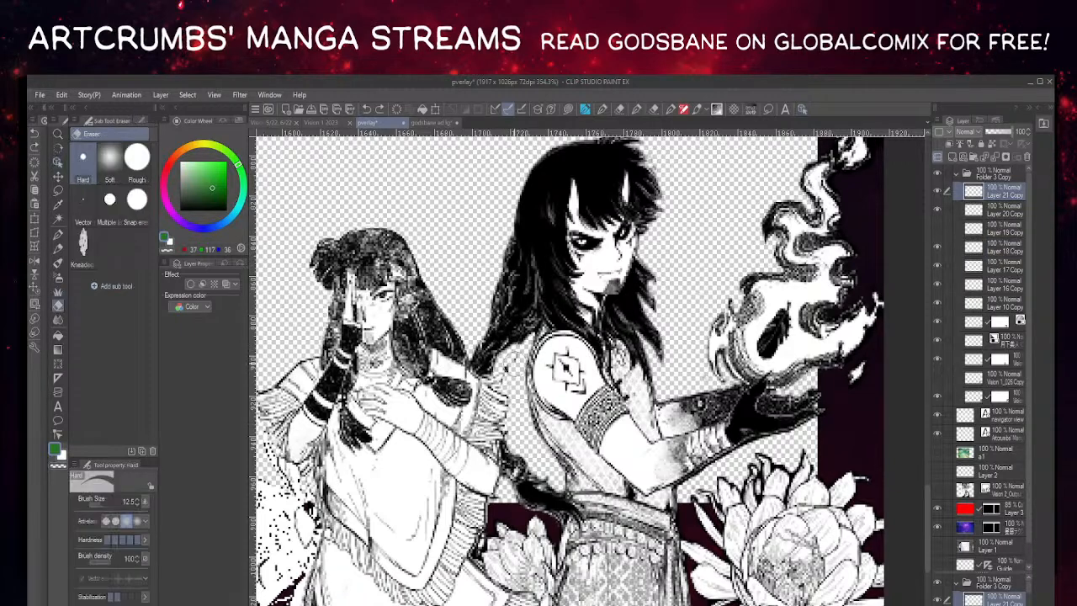
click(58, 163)
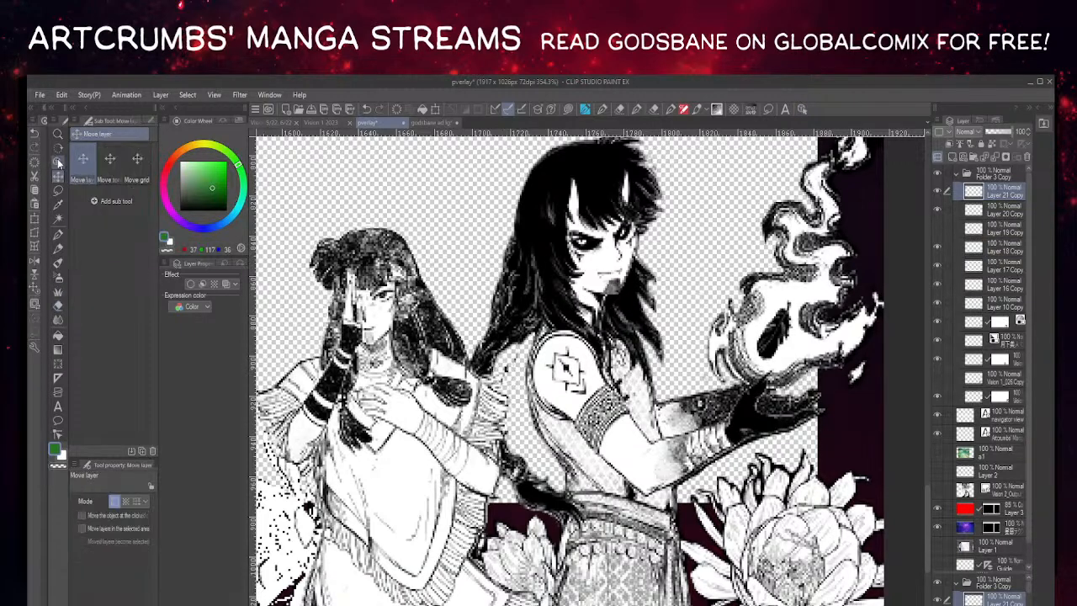
click(507, 372)
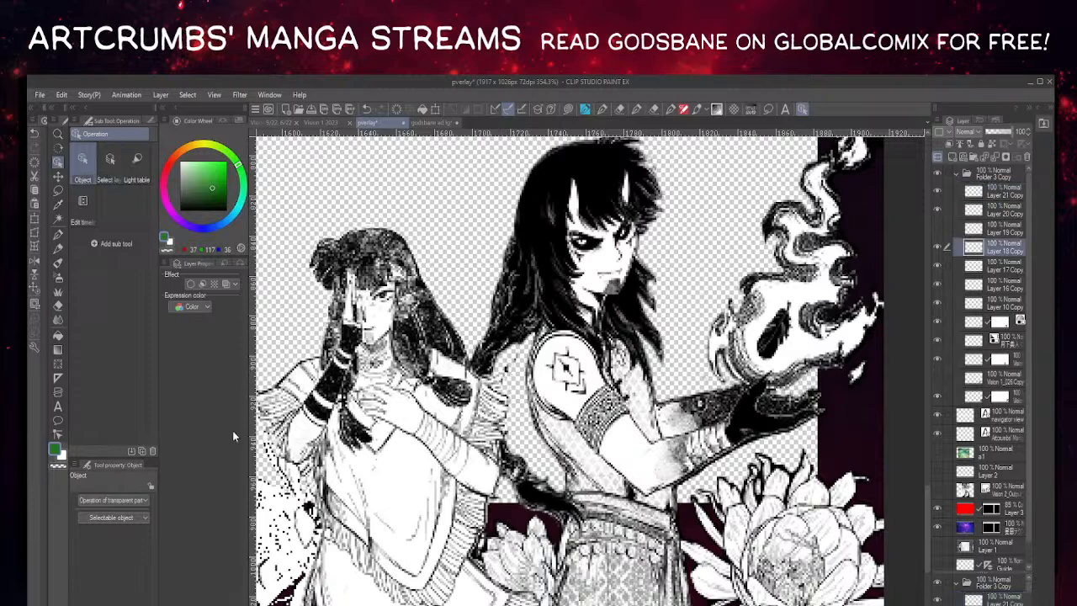
click(60, 307)
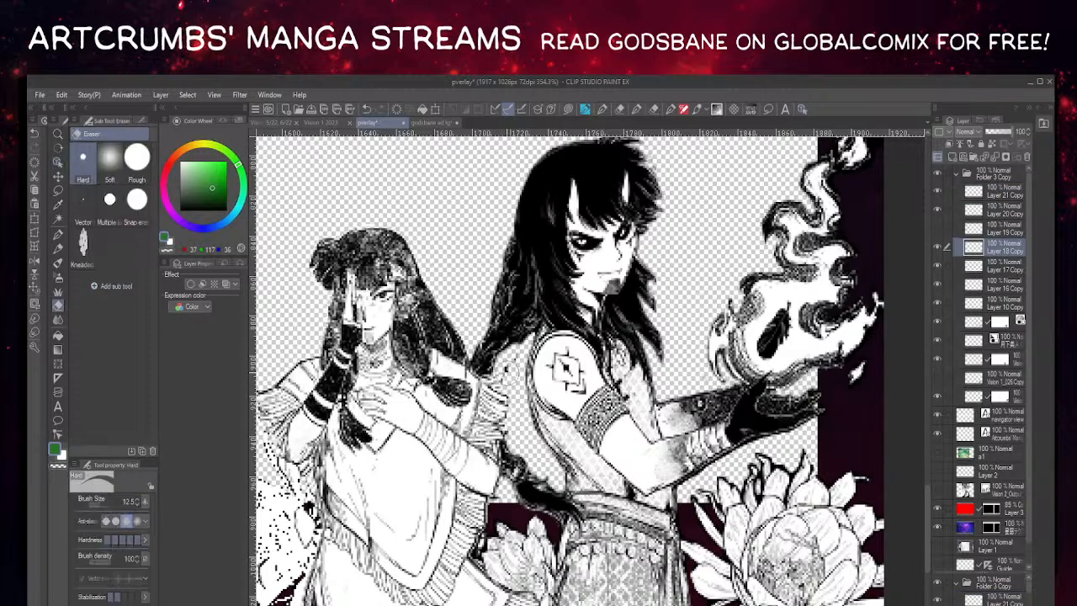
drag(504, 372, 508, 342)
- Erase the stray marks beside the fringed sleeve on Layer 16 Copy as well
click(58, 162)
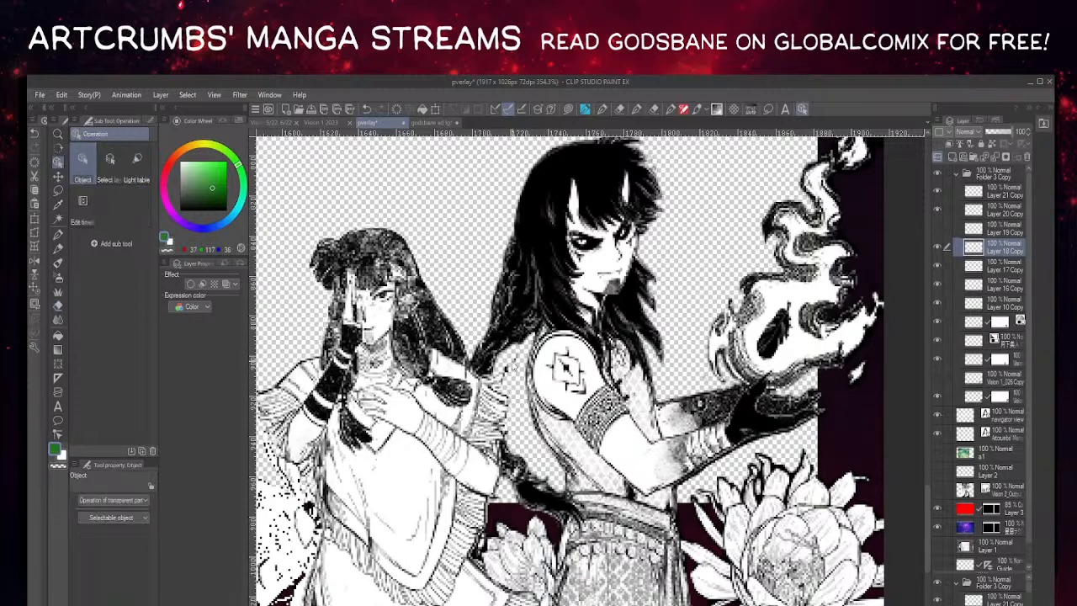
click(426, 319)
click(61, 302)
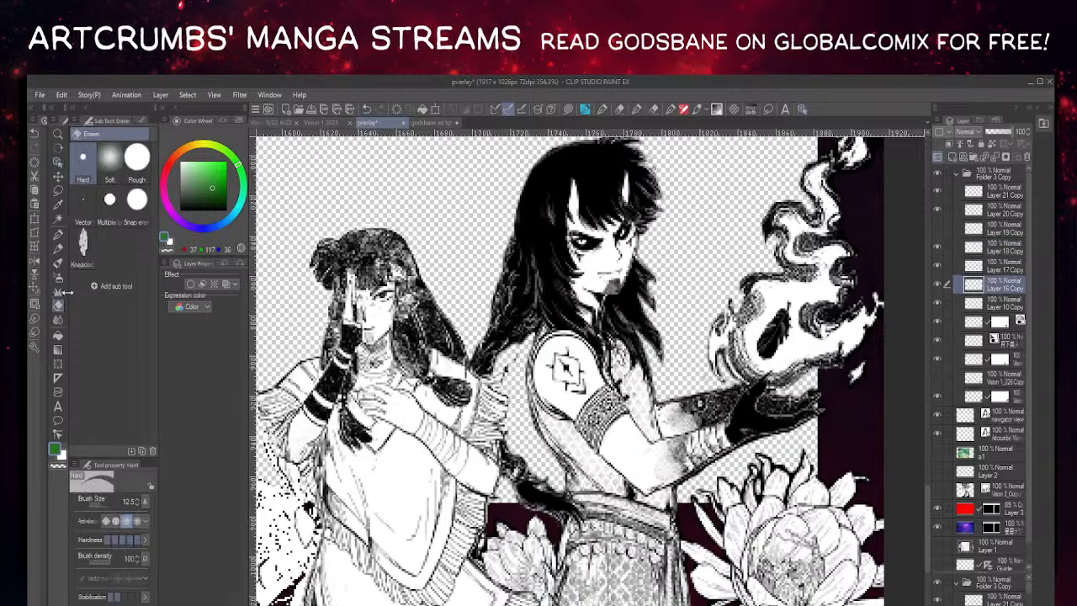
drag(522, 353, 506, 374)
drag(434, 269, 468, 232)
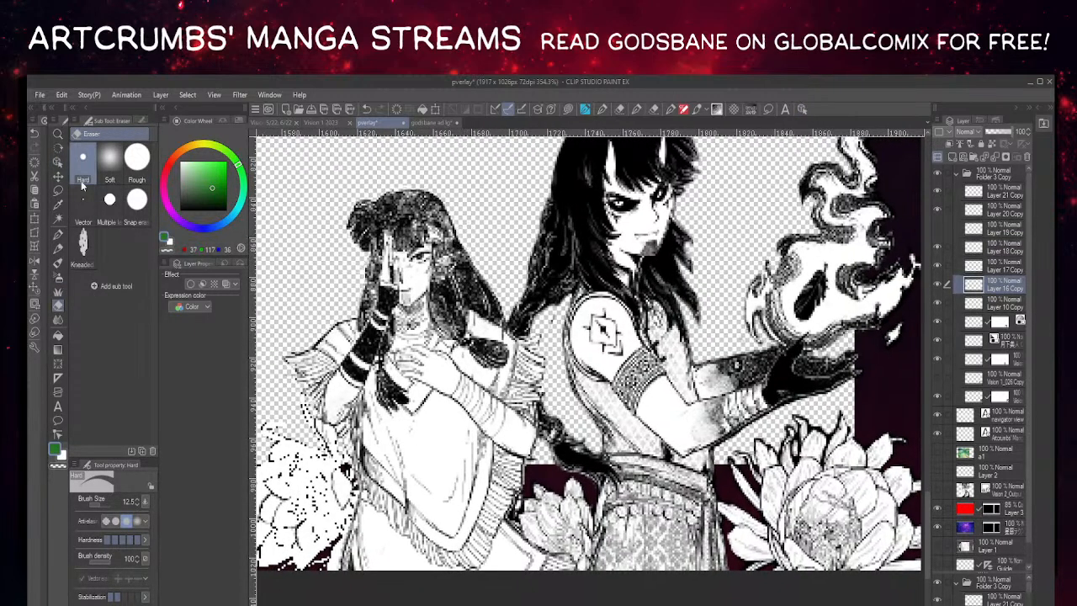
click(58, 160)
click(555, 326)
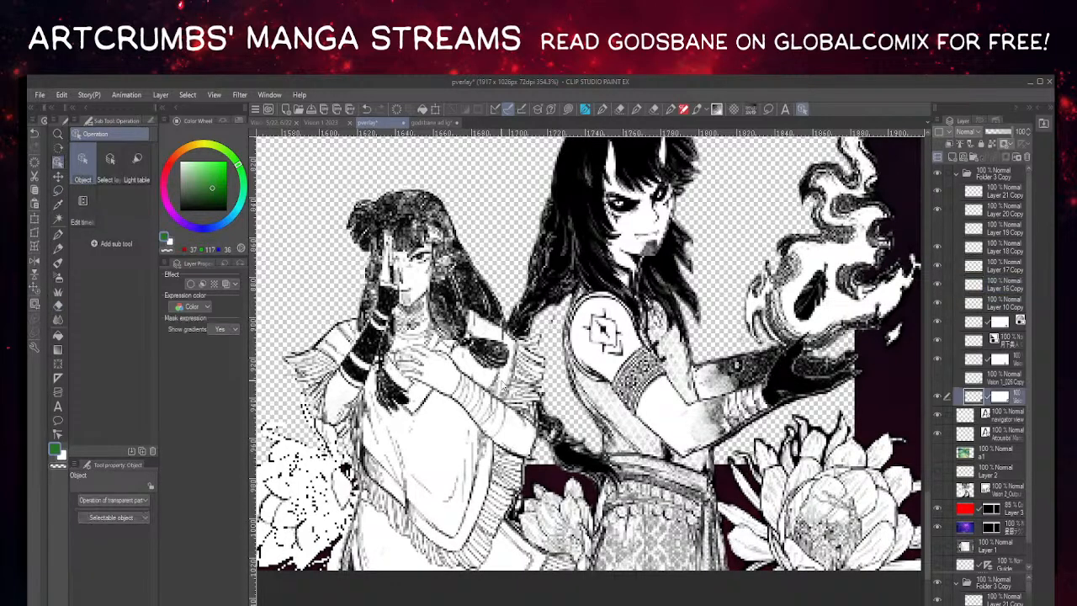
click(58, 305)
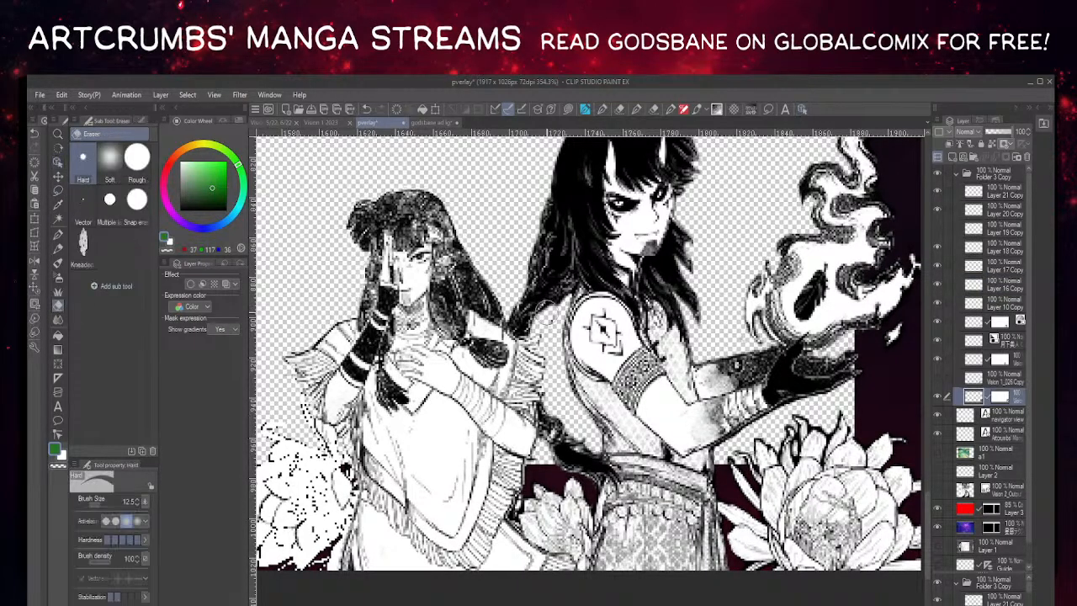
- On the bird layer's mask, erase the white leftovers between the bird's legs and under its tail
drag(369, 277, 510, 174)
drag(461, 276, 559, 373)
drag(528, 340, 553, 318)
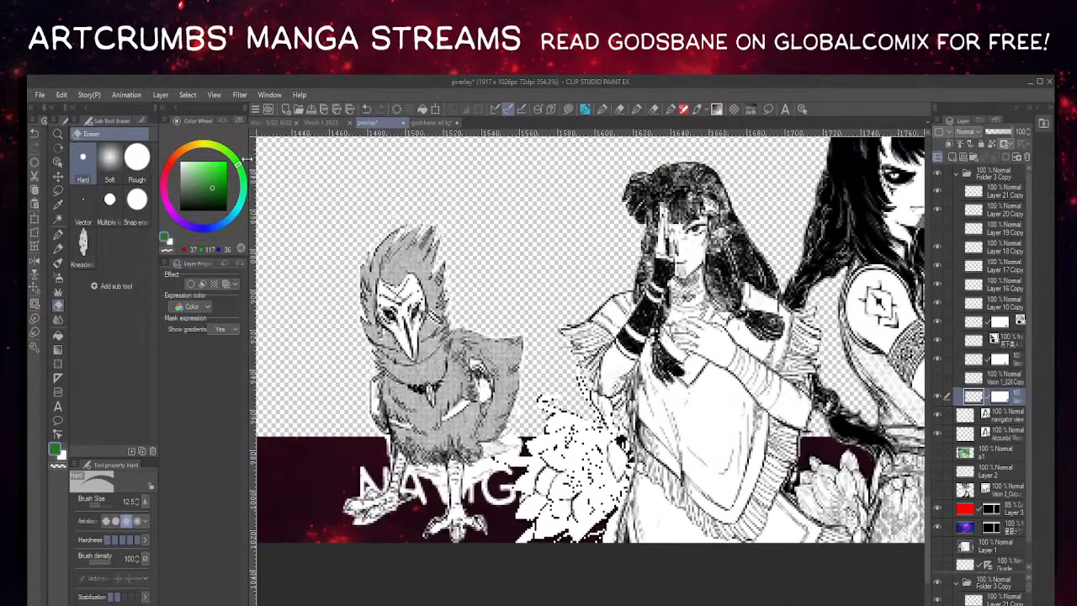
click(58, 163)
click(1009, 359)
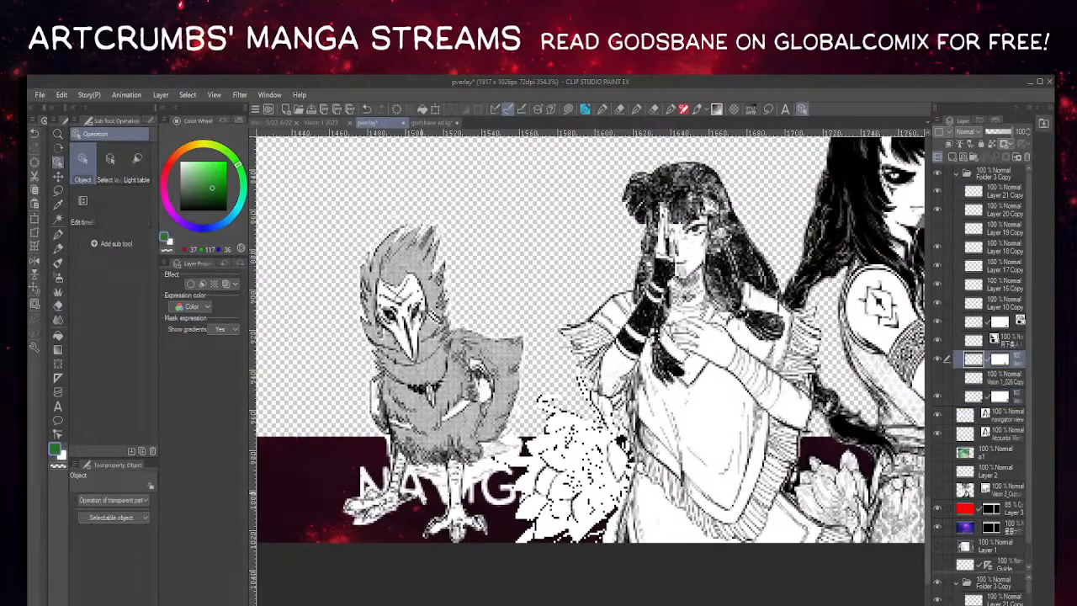
click(58, 305)
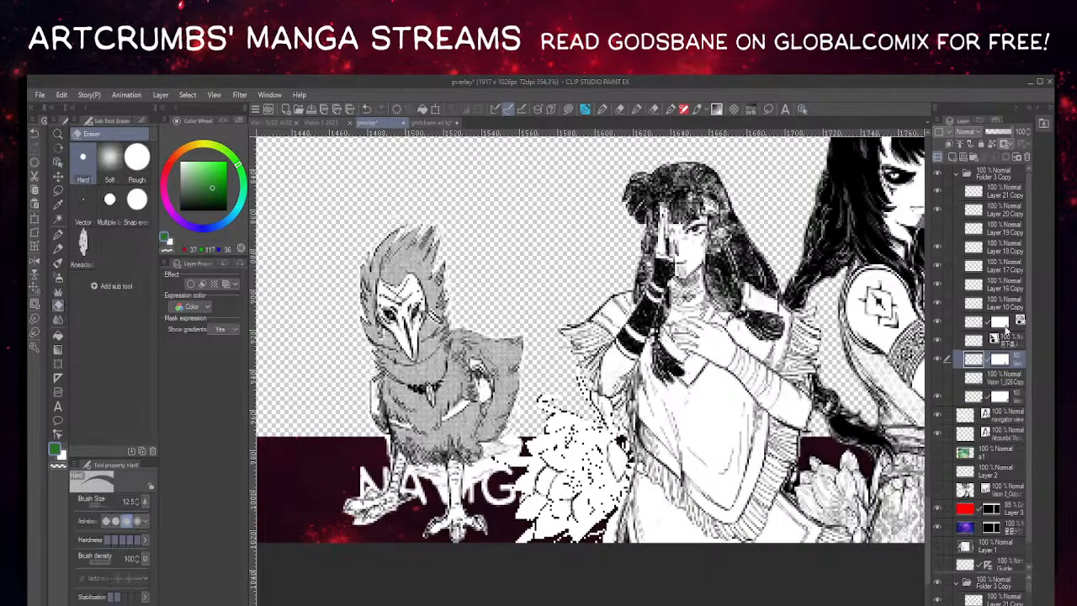
click(1000, 359)
drag(407, 476, 438, 476)
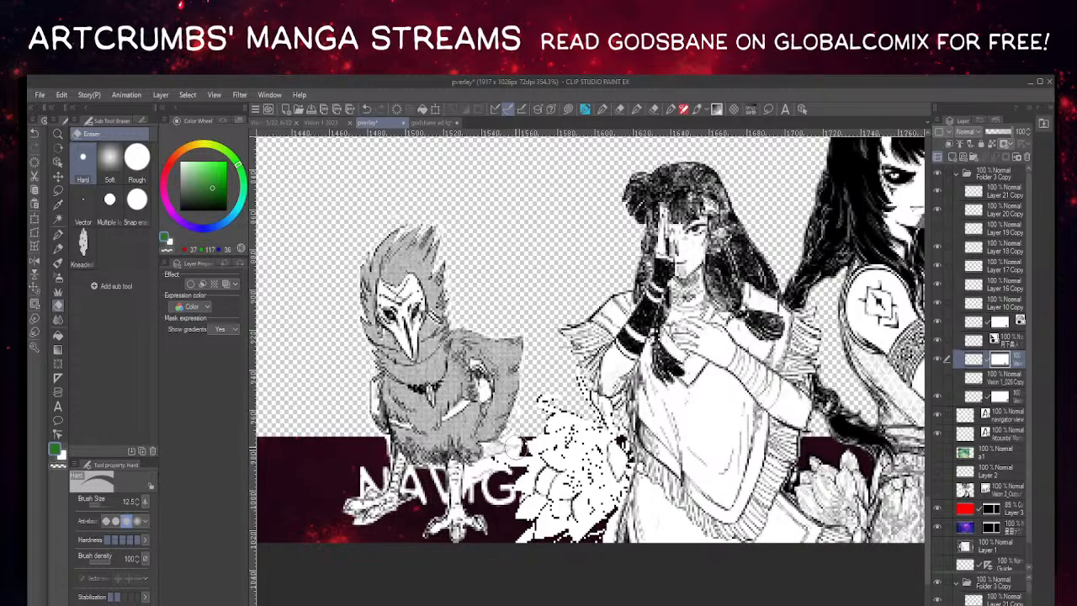
mouse_move(520, 413)
mouse_down()
mouse_move(488, 463)
mouse_move(471, 465)
mouse_move(473, 499)
mouse_move(494, 454)
mouse_move(516, 447)
mouse_move(518, 409)
mouse_up()
mouse_move(393, 493)
mouse_down()
mouse_move(368, 528)
mouse_move(349, 500)
mouse_move(384, 521)
mouse_up()
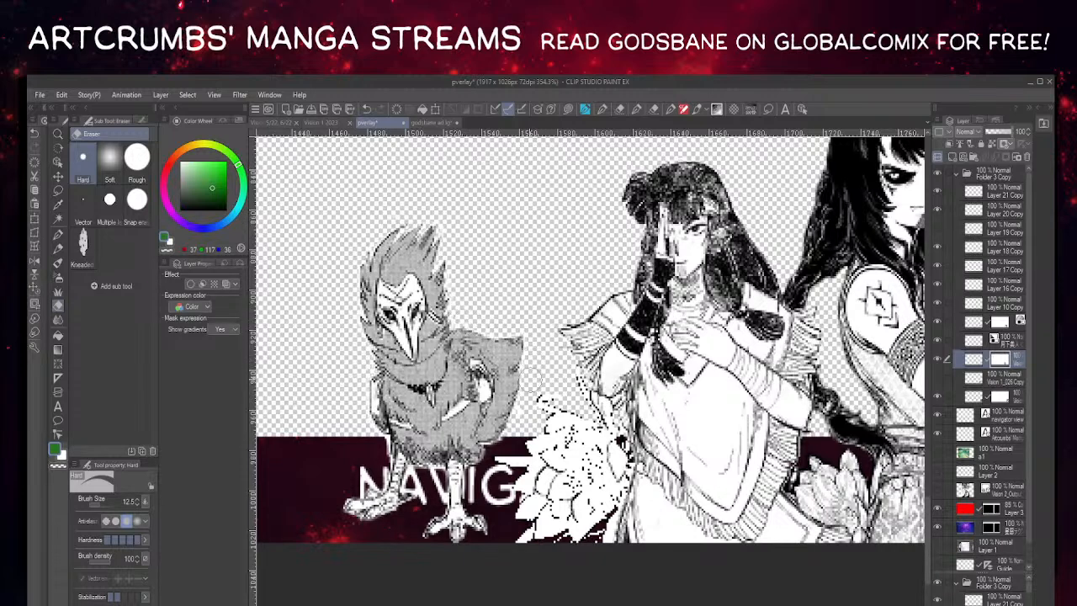
- Select the Folder 3 Copy group and slightly reposition the whole character artwork at the overlay's lower edge
drag(518, 326, 492, 364)
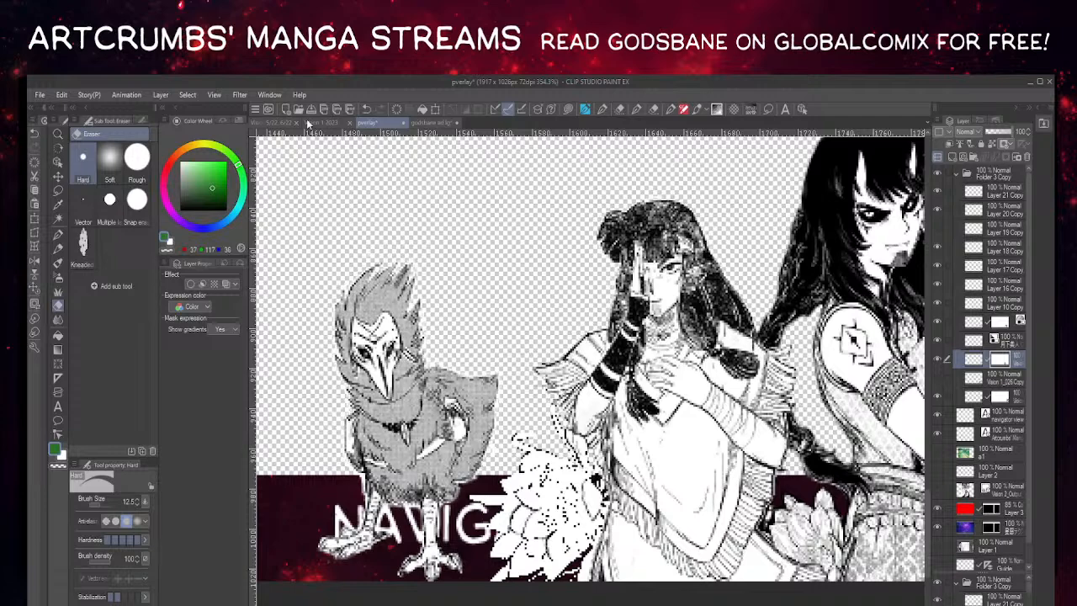
click(58, 177)
drag(467, 235, 485, 251)
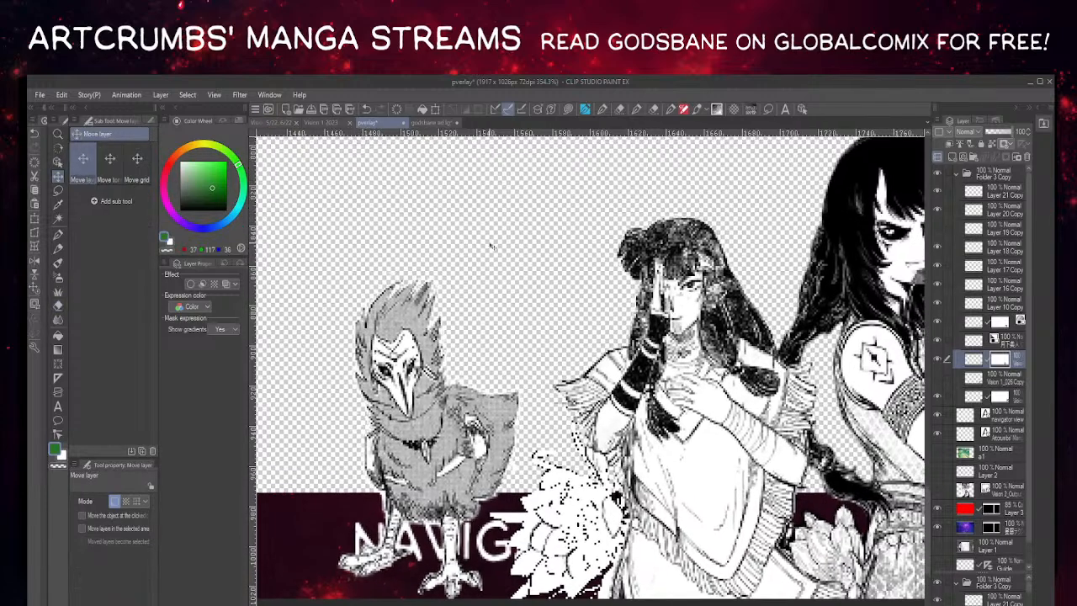
scroll(486, 251, down, 3)
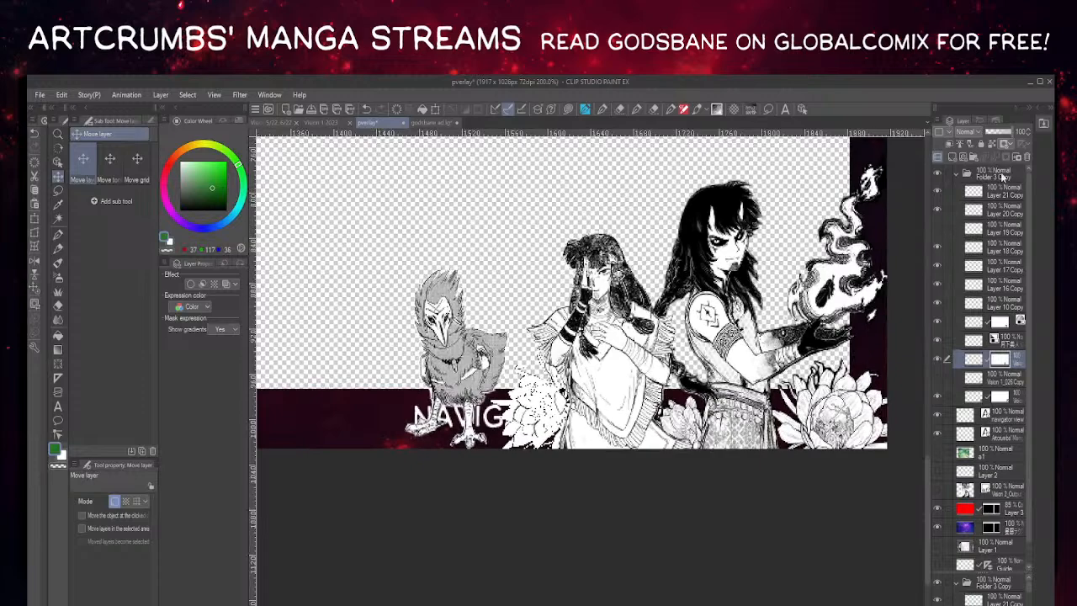
click(1001, 175)
drag(574, 355, 566, 374)
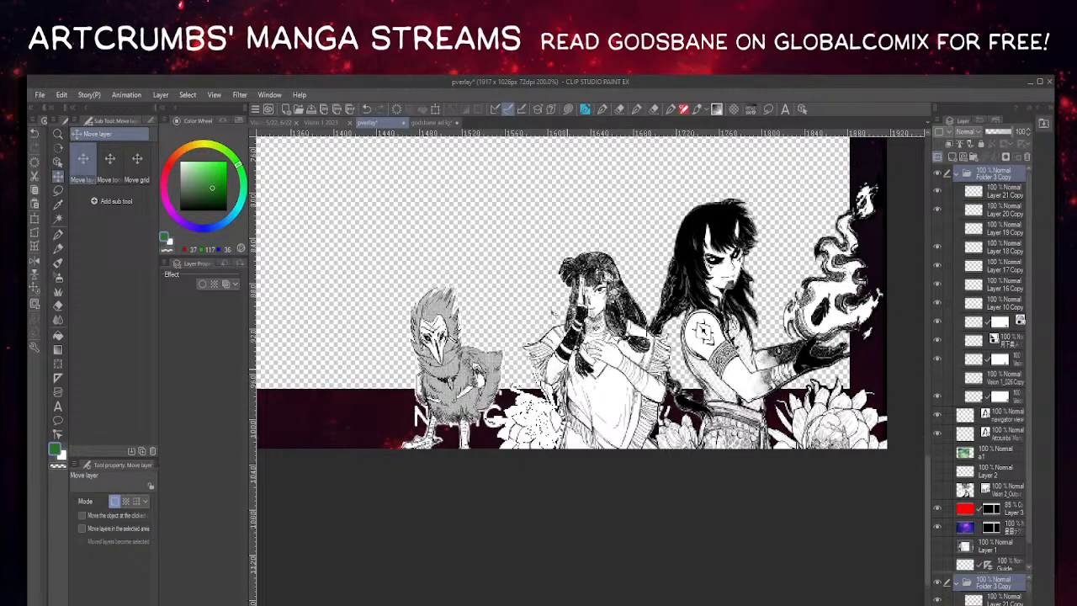
drag(520, 284, 525, 302)
drag(534, 343, 510, 339)
- Move the navigator view label to the bird's outer side, clear of the artwork, and shorten its text to NAVIGATOR
drag(439, 344, 626, 362)
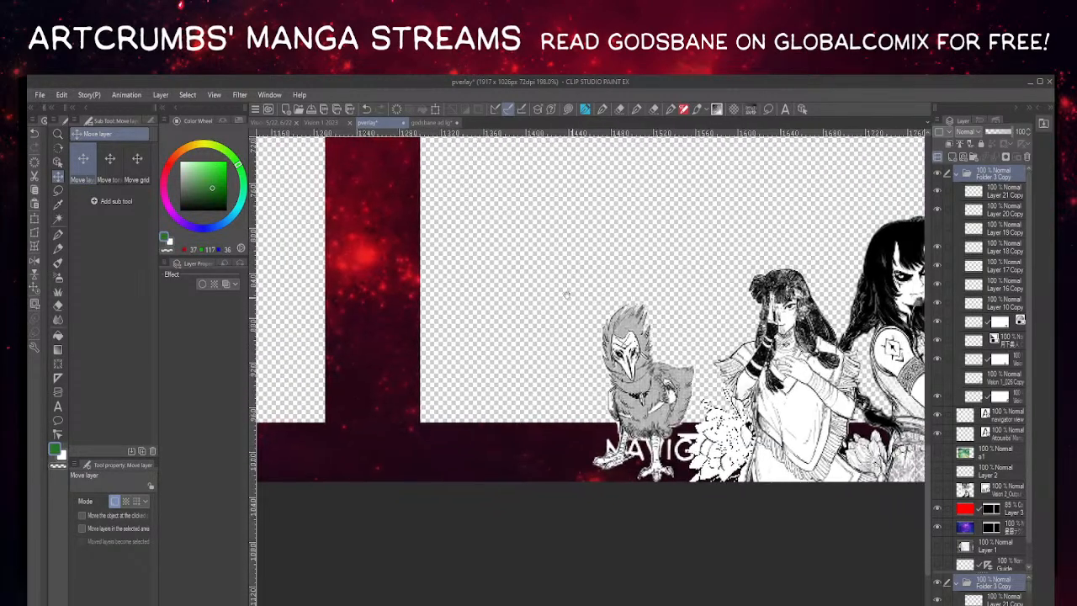
click(58, 162)
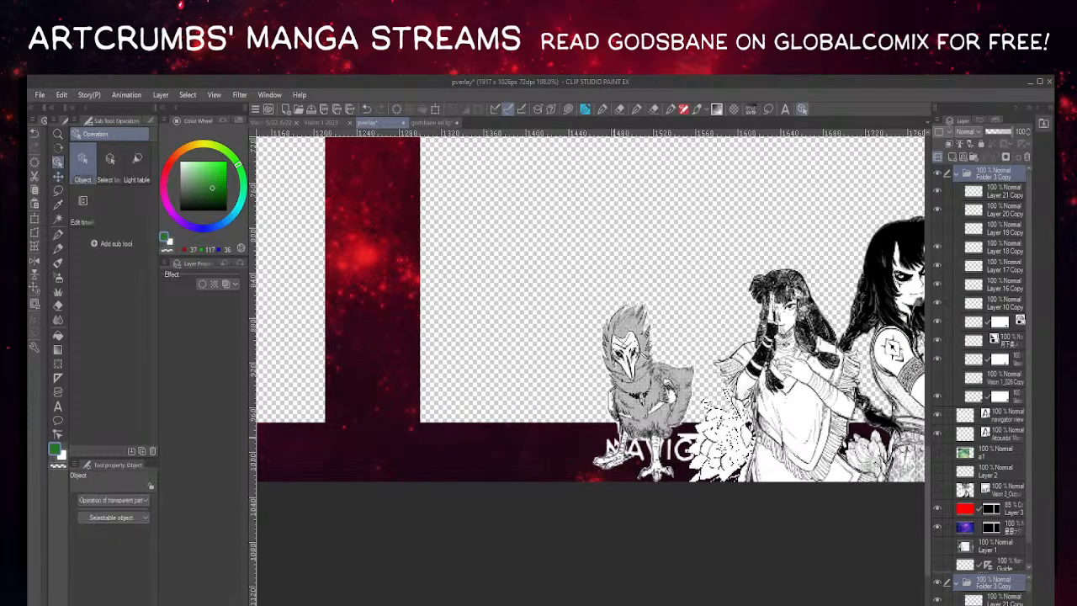
drag(611, 447, 423, 438)
click(59, 407)
click(631, 446)
drag(591, 444, 680, 441)
key(BackSpace)
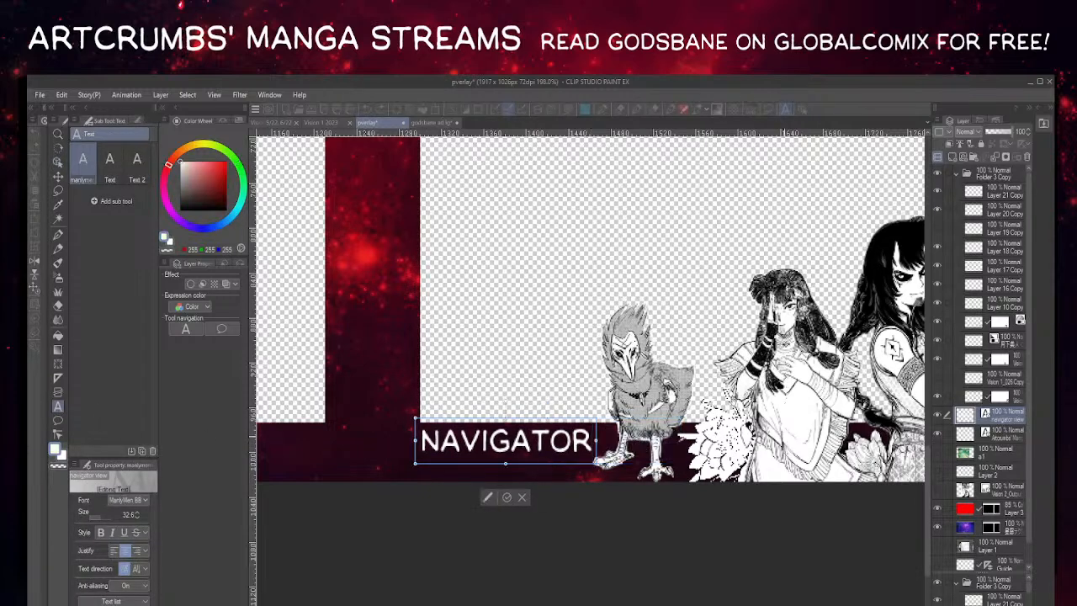
- Finish the NAVIGATOR label and erase around the flame on the mask of the lowest artwork layer in the character group
drag(558, 439, 558, 439)
scroll(548, 336, down, 4)
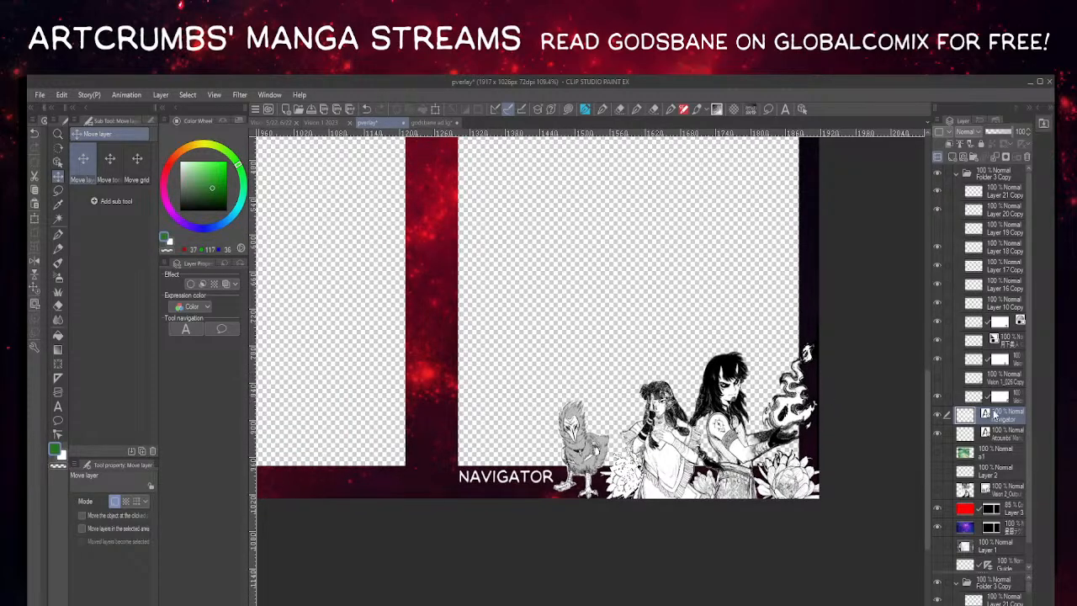
click(1002, 398)
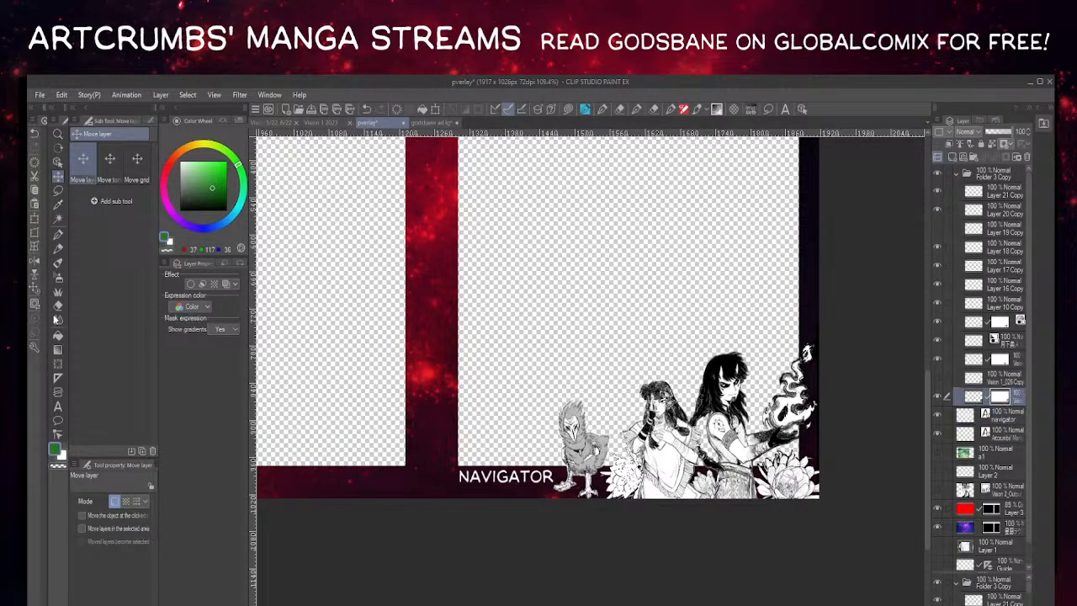
click(58, 304)
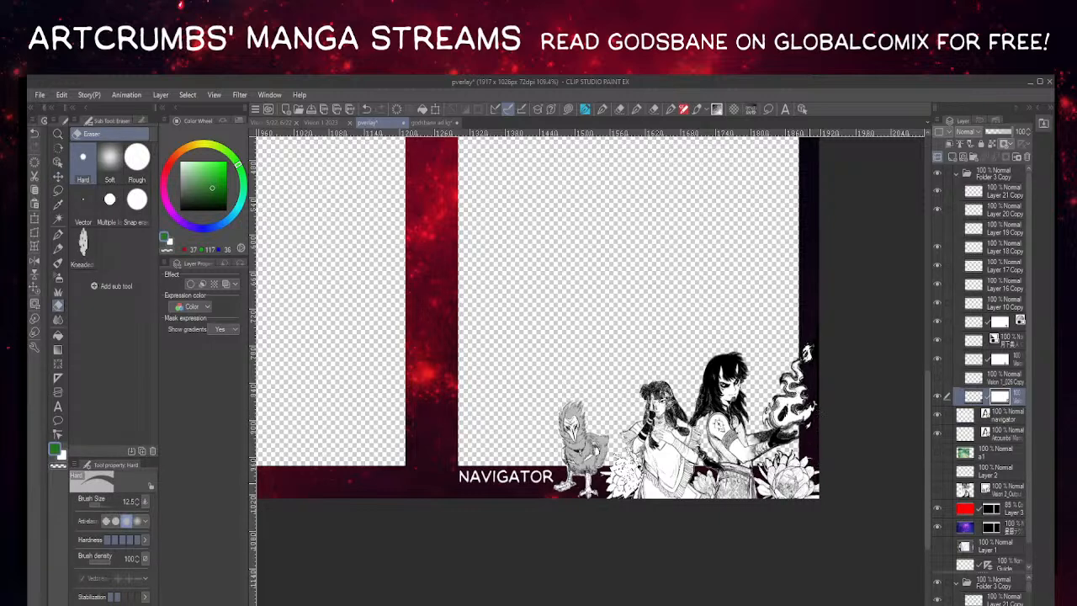
drag(815, 395, 795, 455)
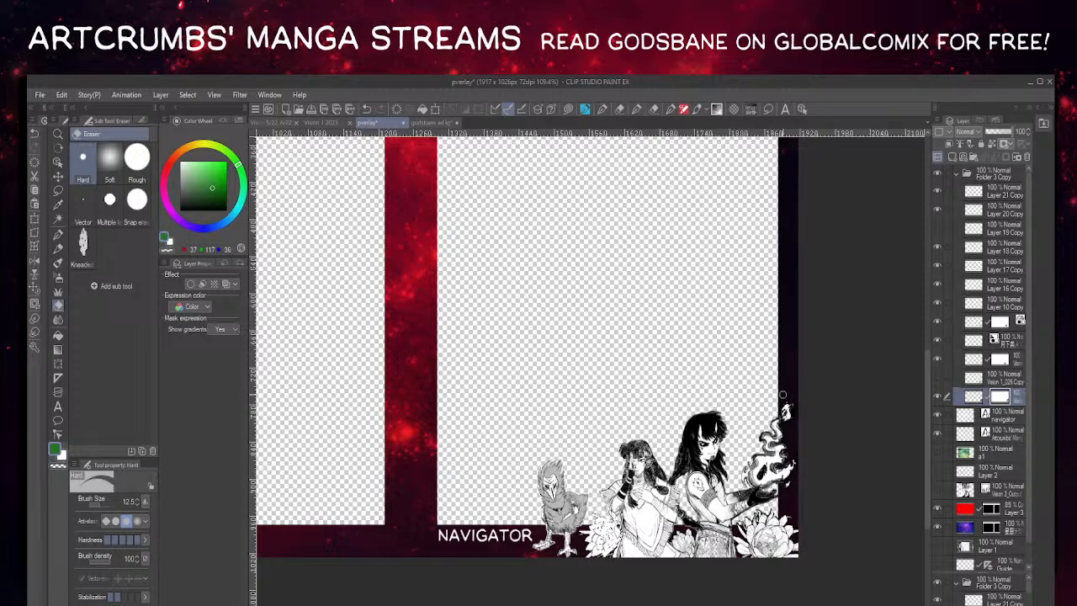
- Lasso the area around the flame on the same layer mask and clear the selection
click(58, 175)
click(58, 190)
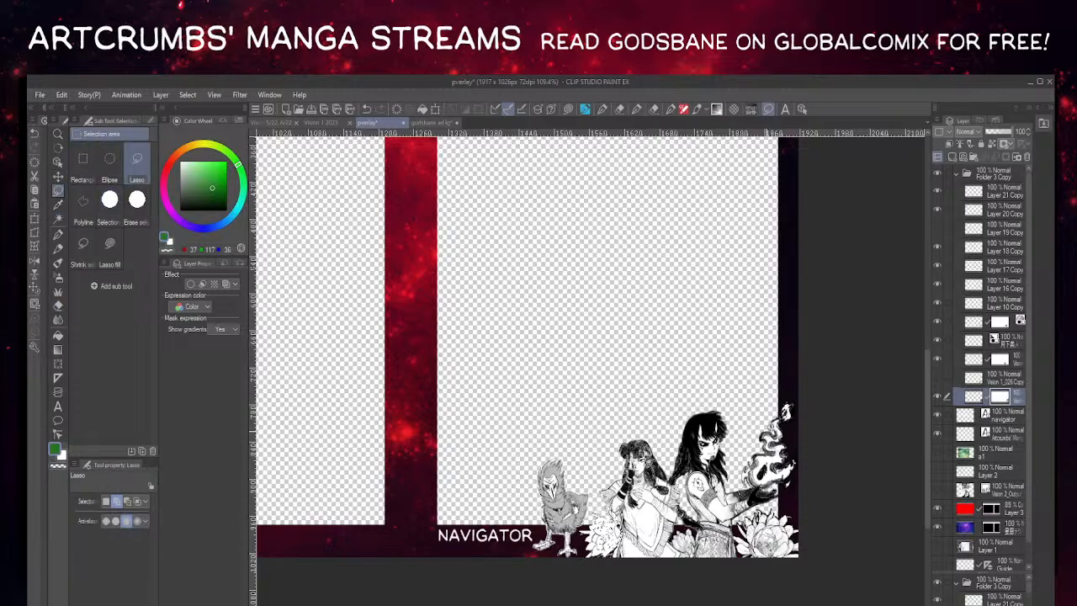
mouse_move(767, 428)
mouse_down()
mouse_move(753, 453)
mouse_move(763, 427)
mouse_up()
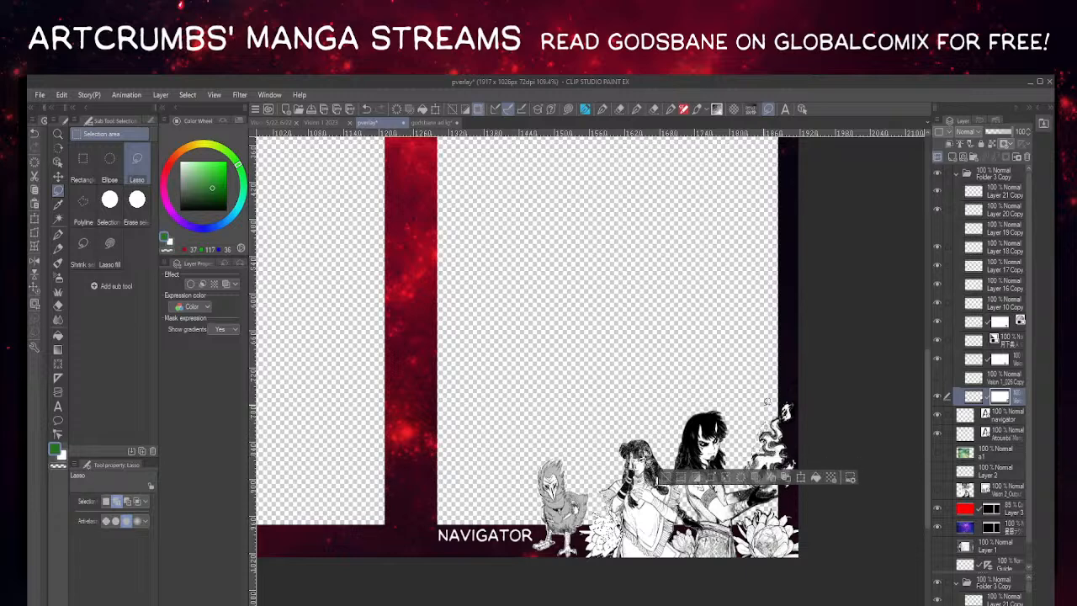
drag(735, 346, 740, 357)
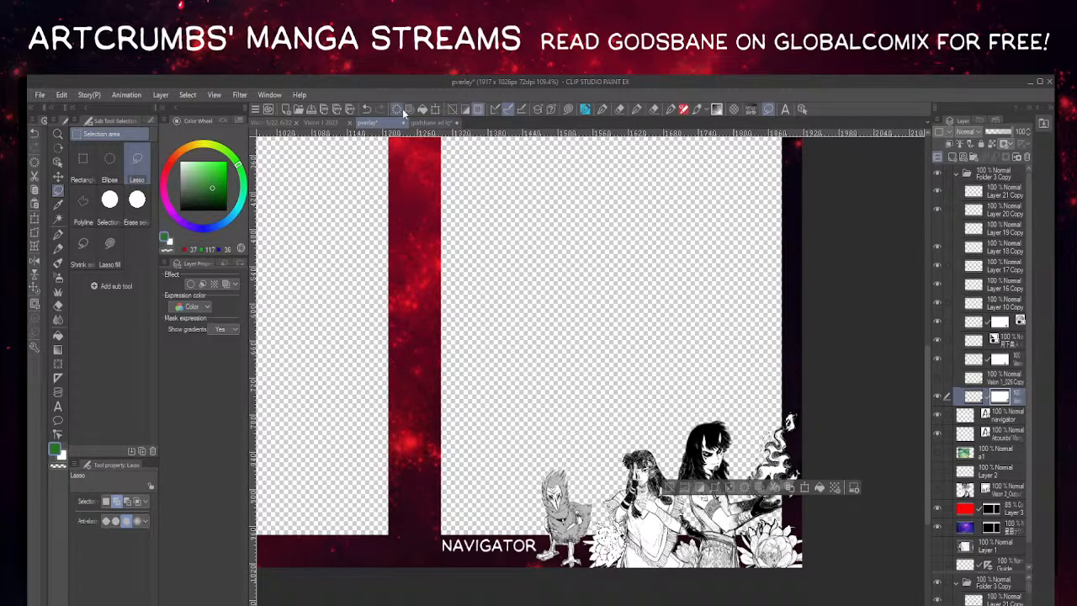
key(ctrl+d)
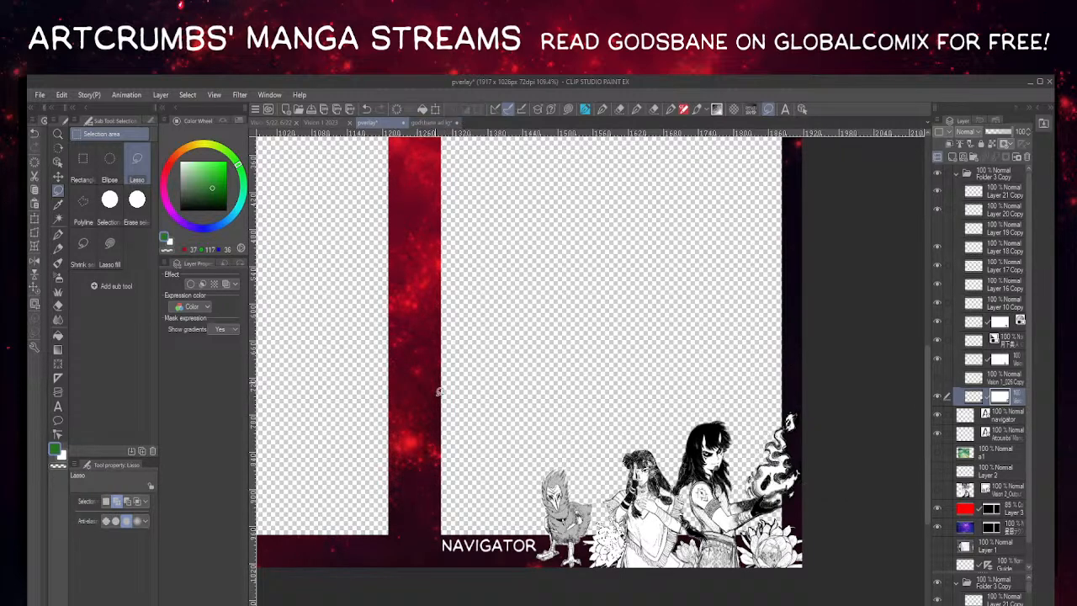
- Examine the whole overlay, checking the character artwork, the navigator label, the title and both transparent windows
scroll(468, 407, down, 1)
scroll(469, 407, down, 1)
drag(483, 408, 565, 458)
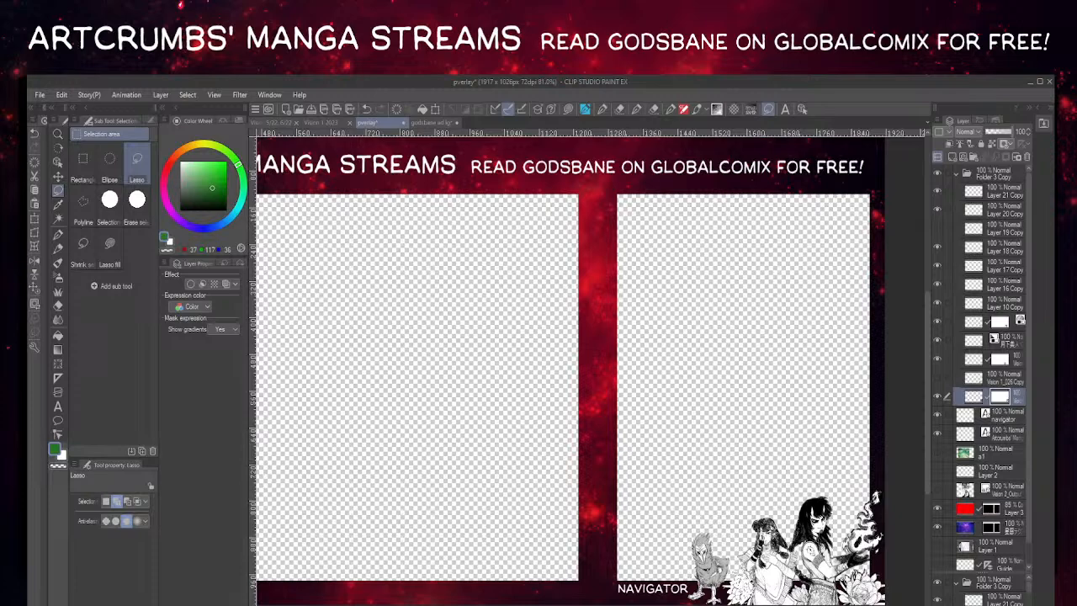
drag(661, 308, 700, 311)
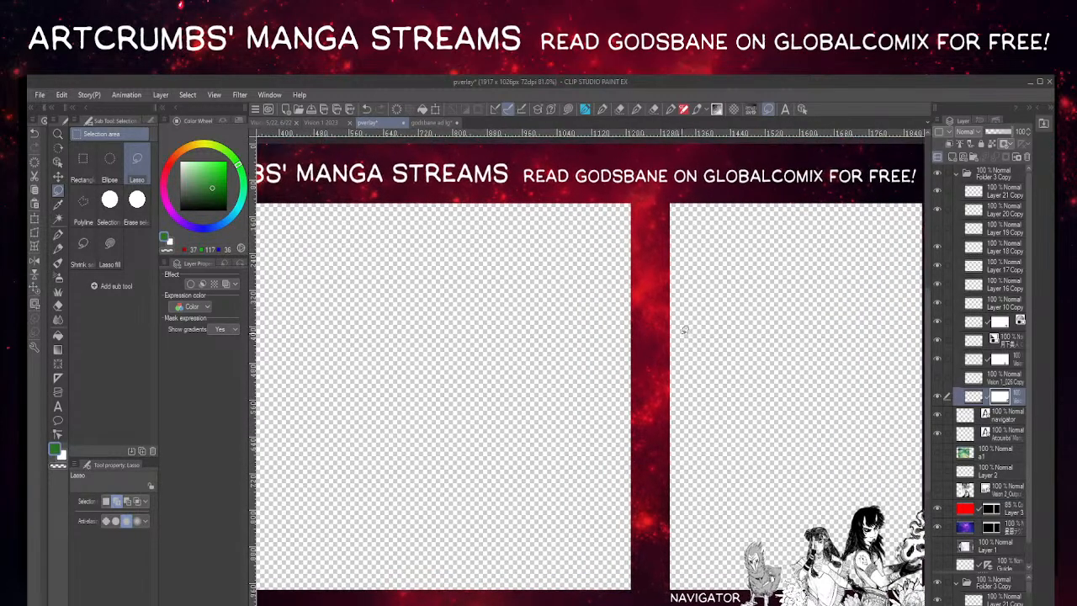
scroll(681, 330, down, 3)
drag(629, 359, 626, 372)
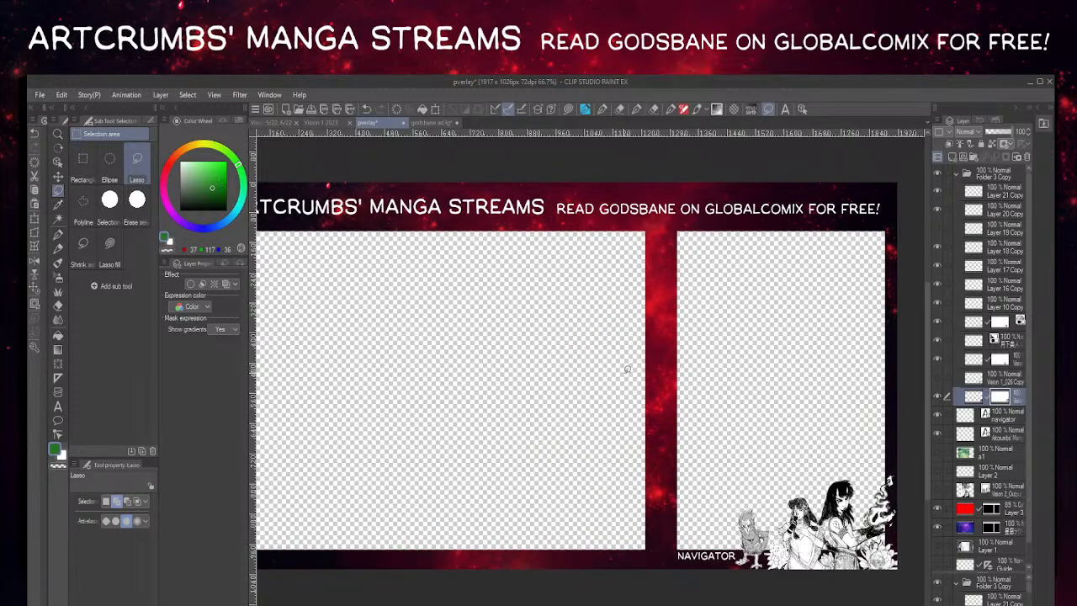
drag(626, 449, 629, 448)
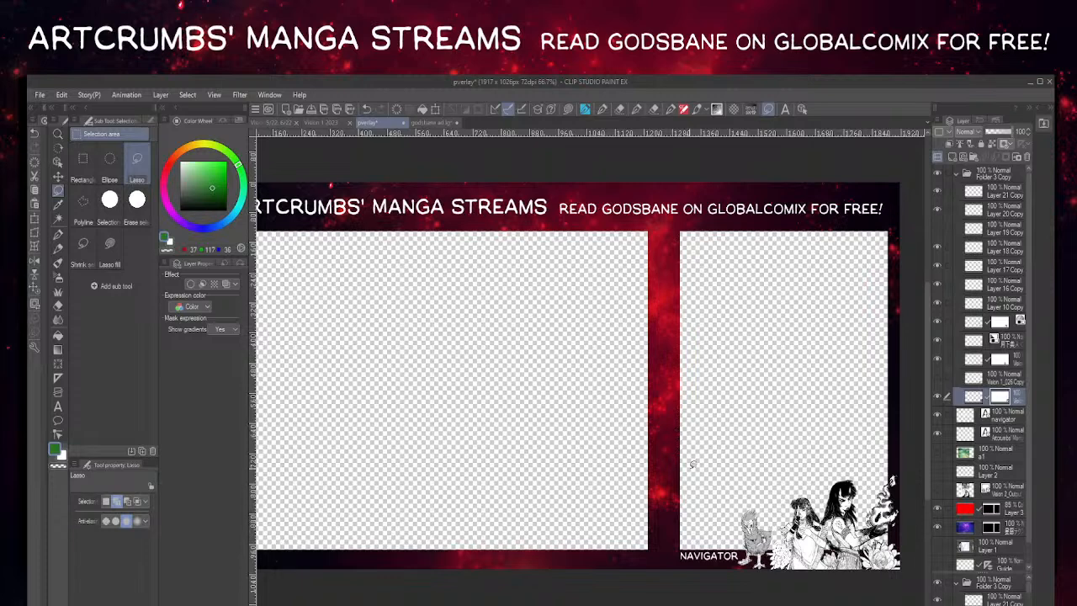
drag(615, 419, 647, 420)
drag(728, 437, 748, 455)
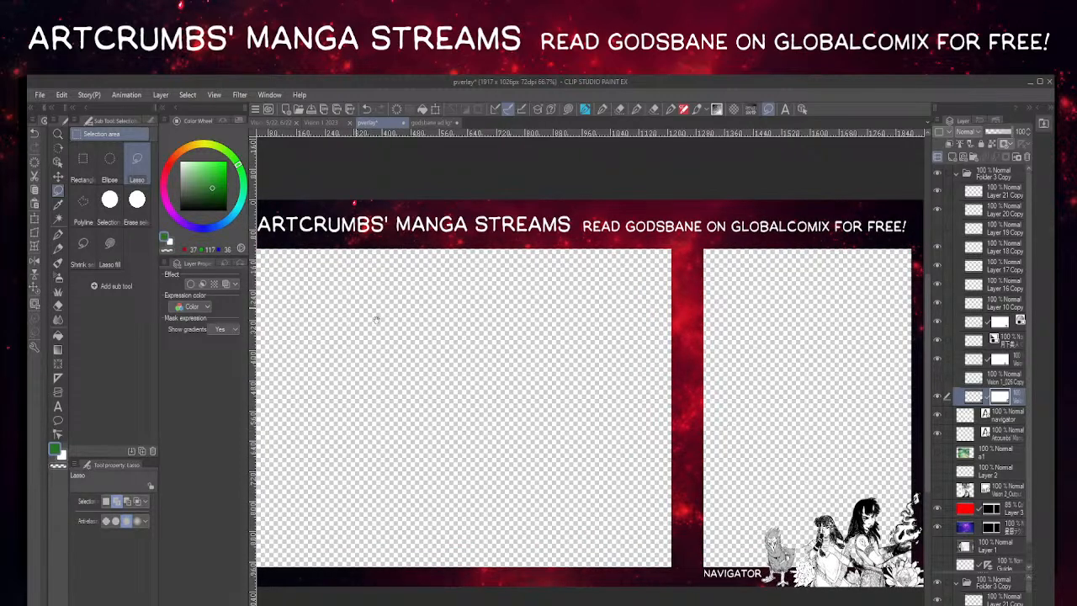
drag(400, 334, 415, 332)
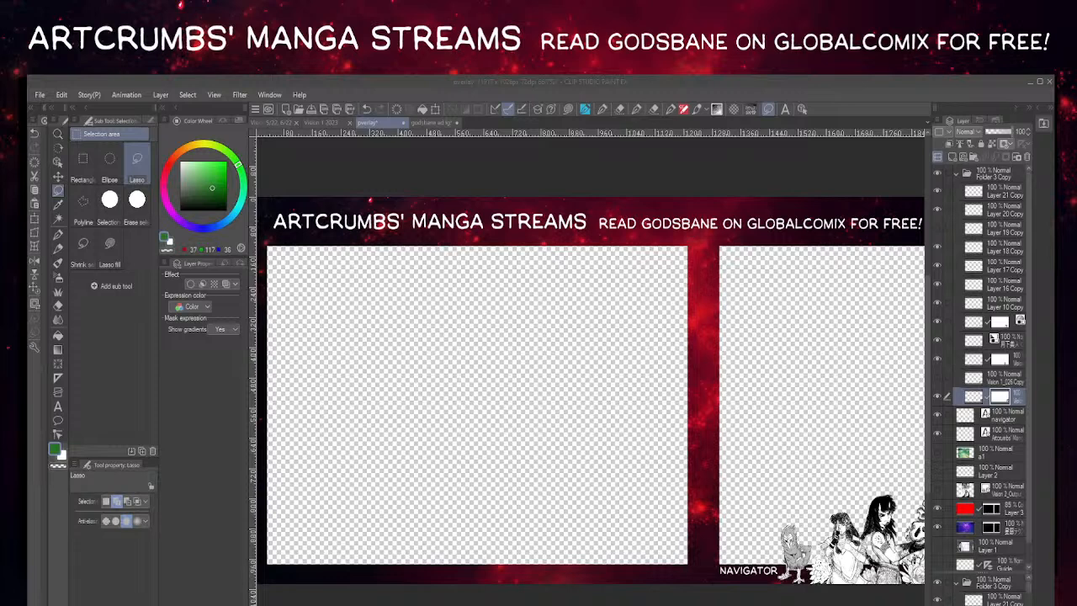
- Save the overlay as "pverlay with chara" and also as a PNG file named "pverlay with chara.png"
click(39, 95)
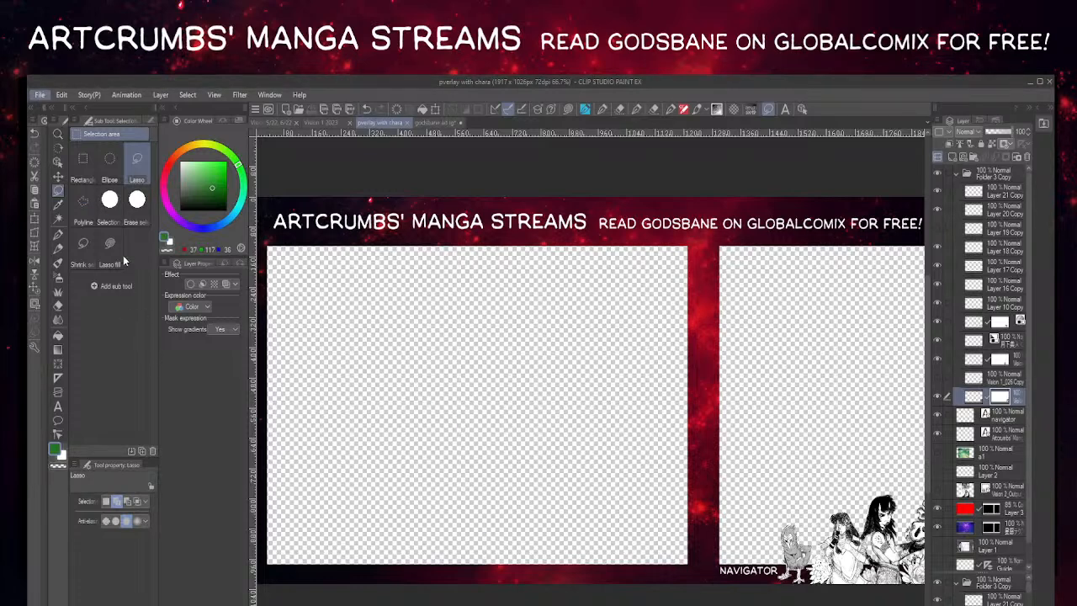
click(190, 210)
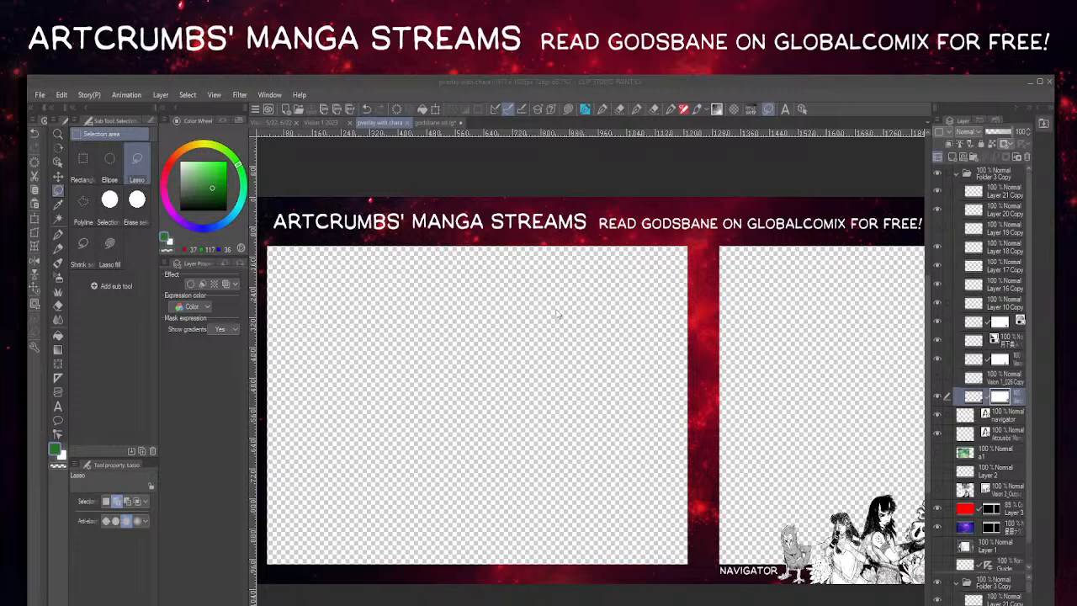
click(631, 312)
- On Layer 3's mask, auto-select the area of the large transparent window
click(976, 509)
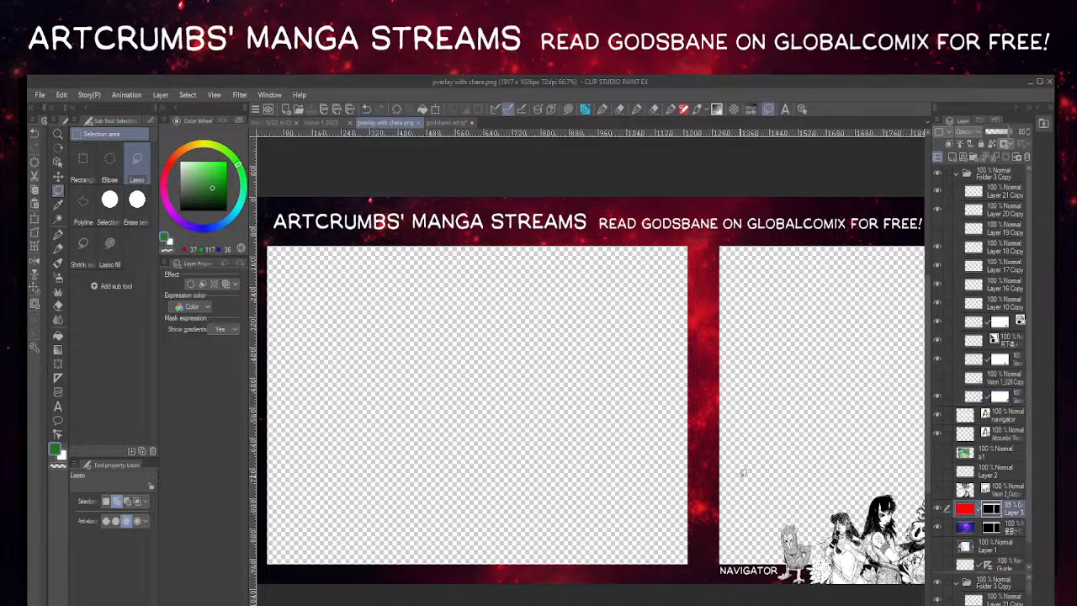
scroll(744, 480, down, 2)
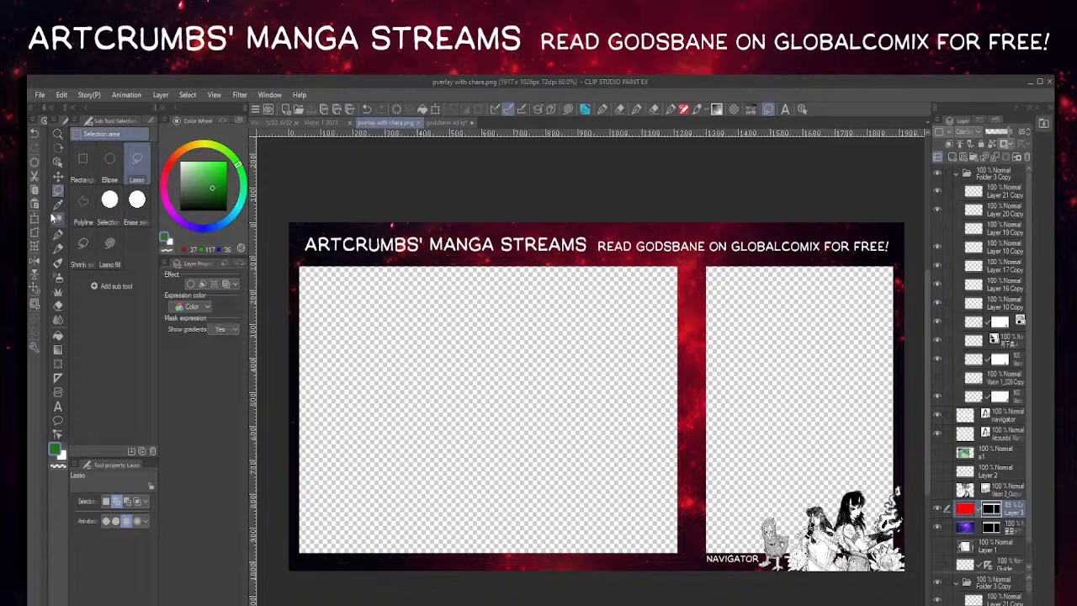
click(82, 161)
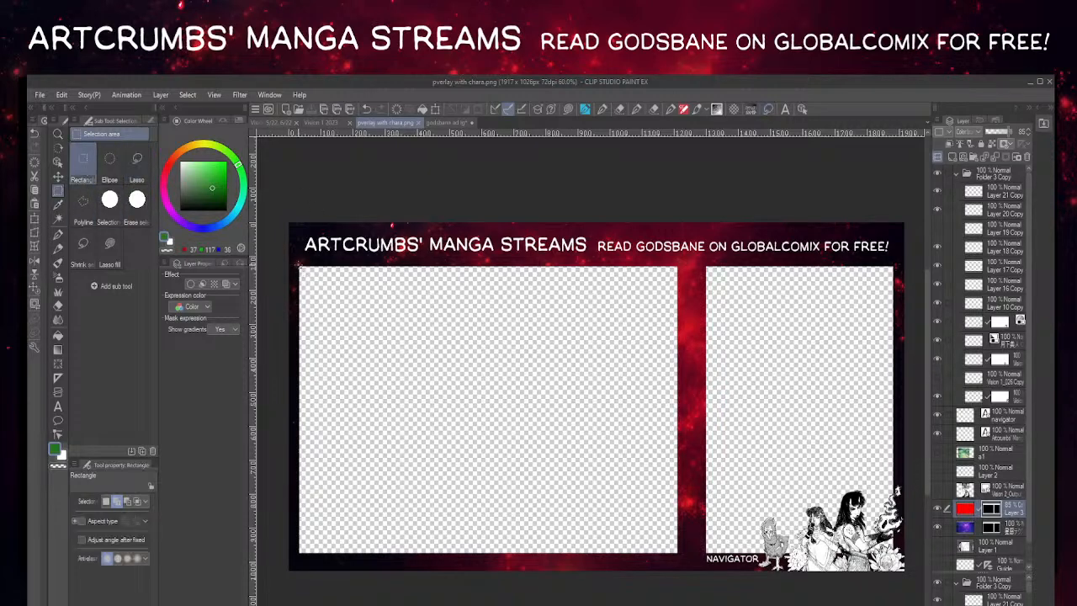
click(58, 220)
click(644, 430)
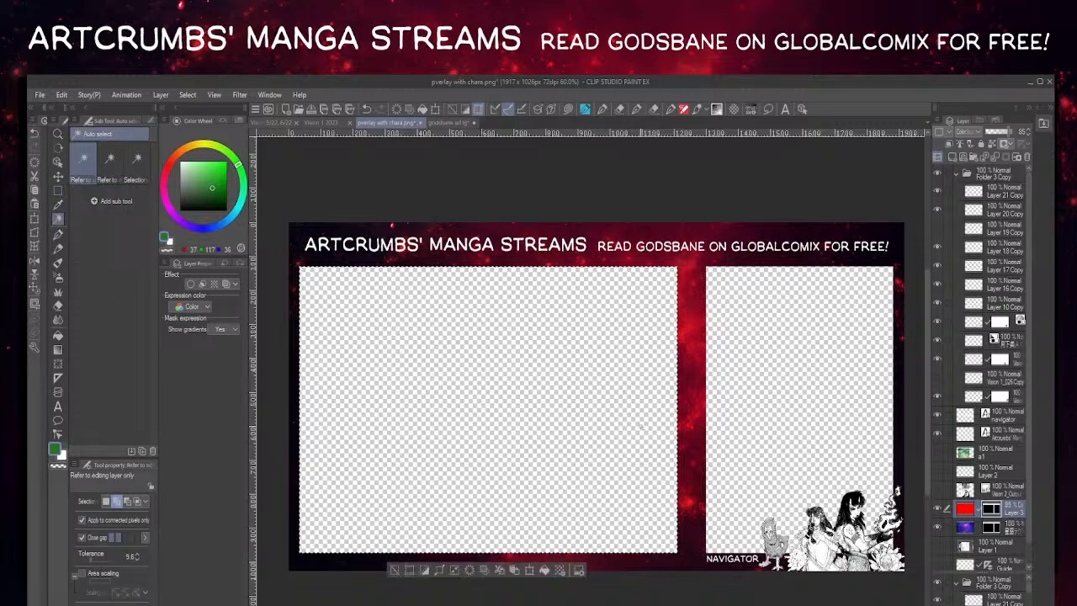
- Shift the selection sideways across the divider between the two windows and delete that strip from Layer 3's mask
drag(463, 351, 472, 352)
key(Right)
key(Right)
key(Right)
key(Right)
key(Right)
key(Right)
key(Right)
key(Right)
key(Right)
key(Right)
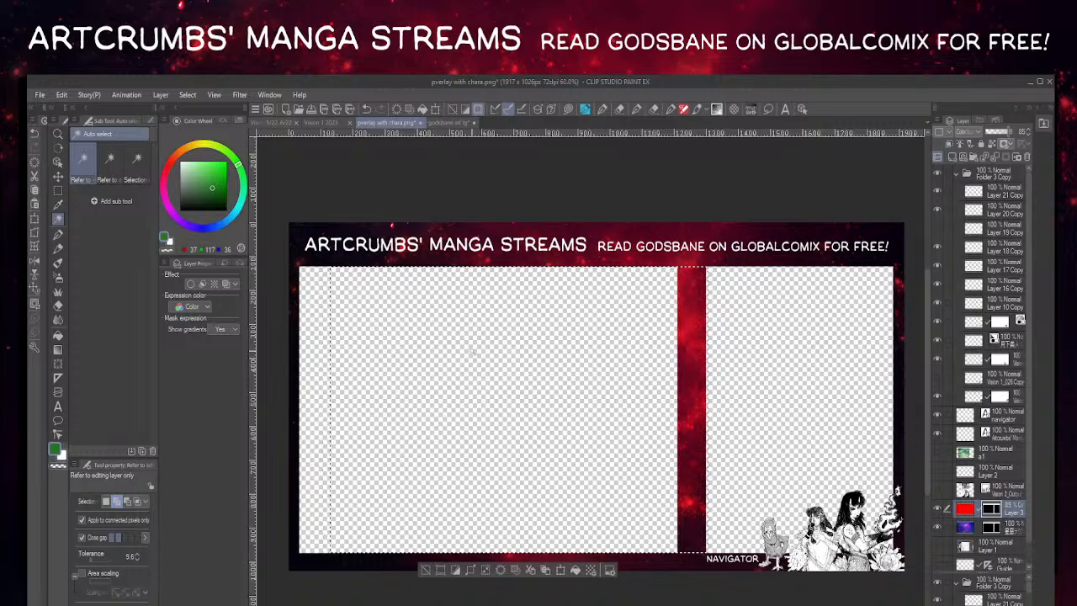
key(Delete)
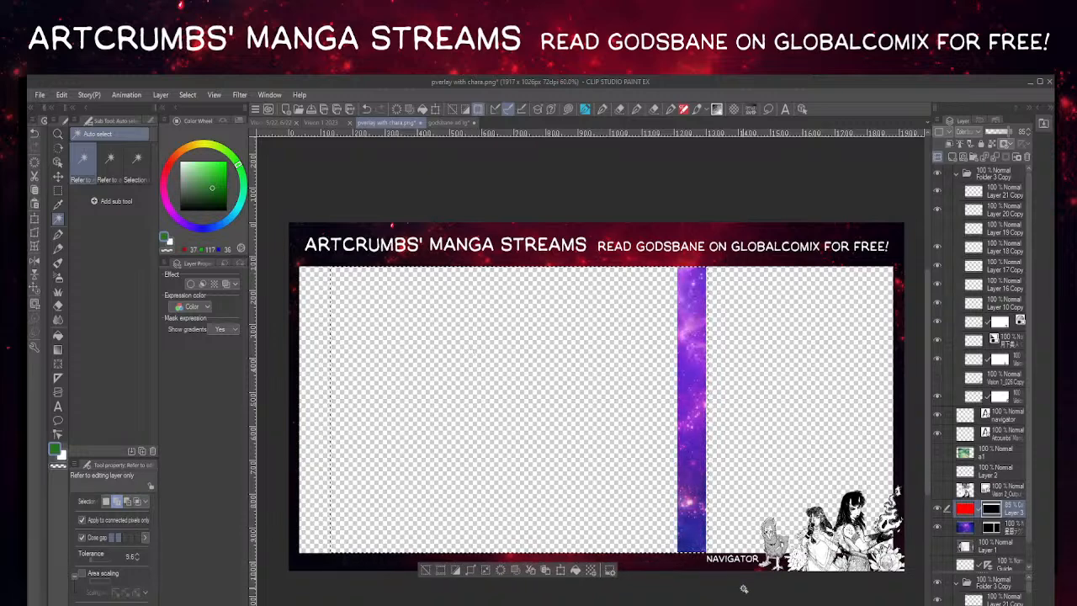
- Delete the same divider strip from the galaxy image layer's mask and clear the selection
click(993, 527)
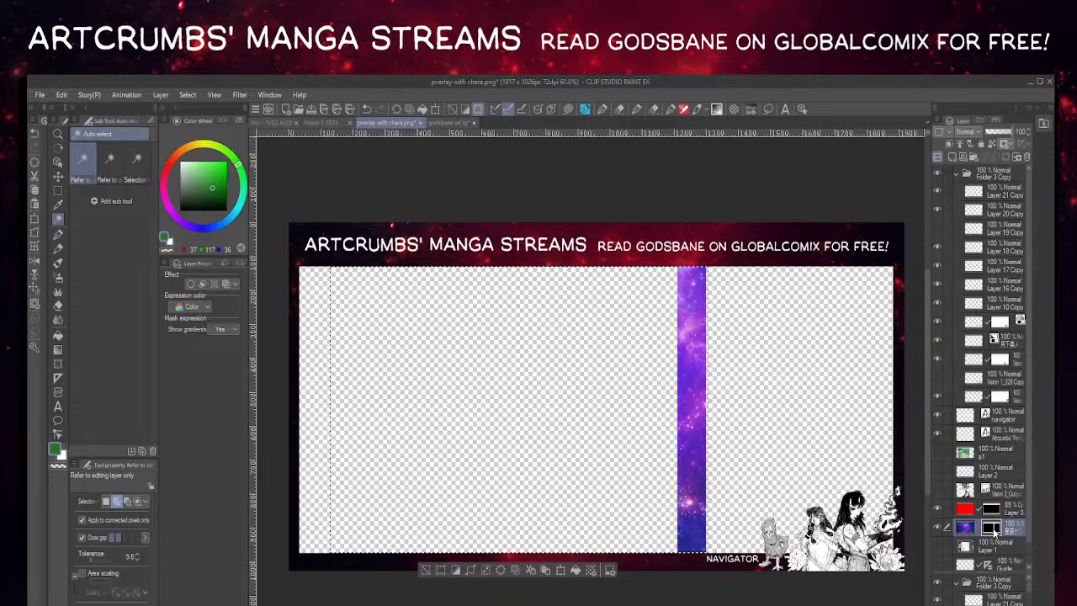
key(Delete)
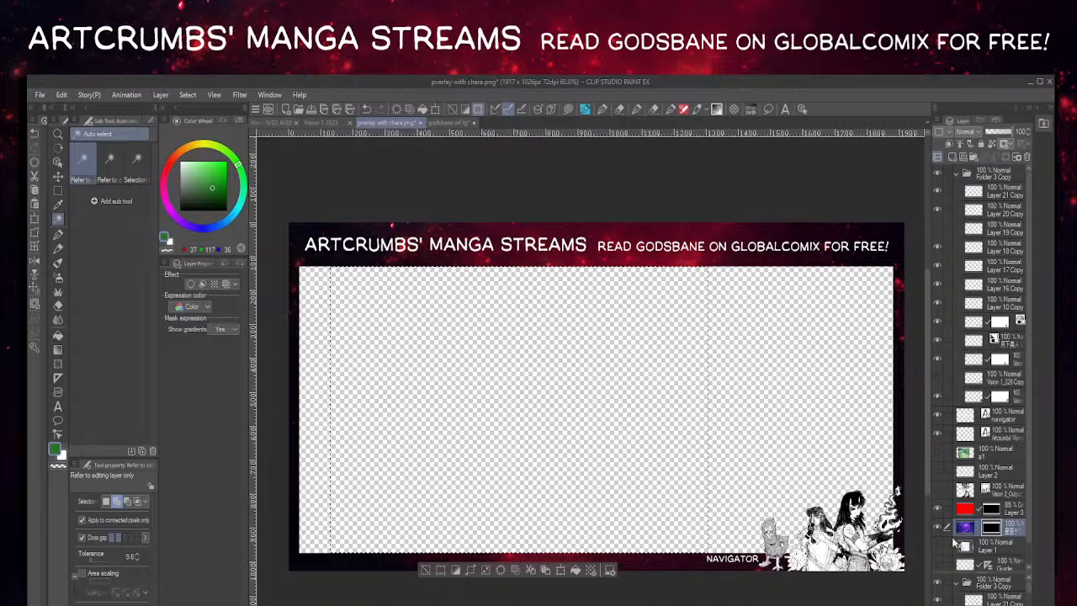
key(ctrl+d)
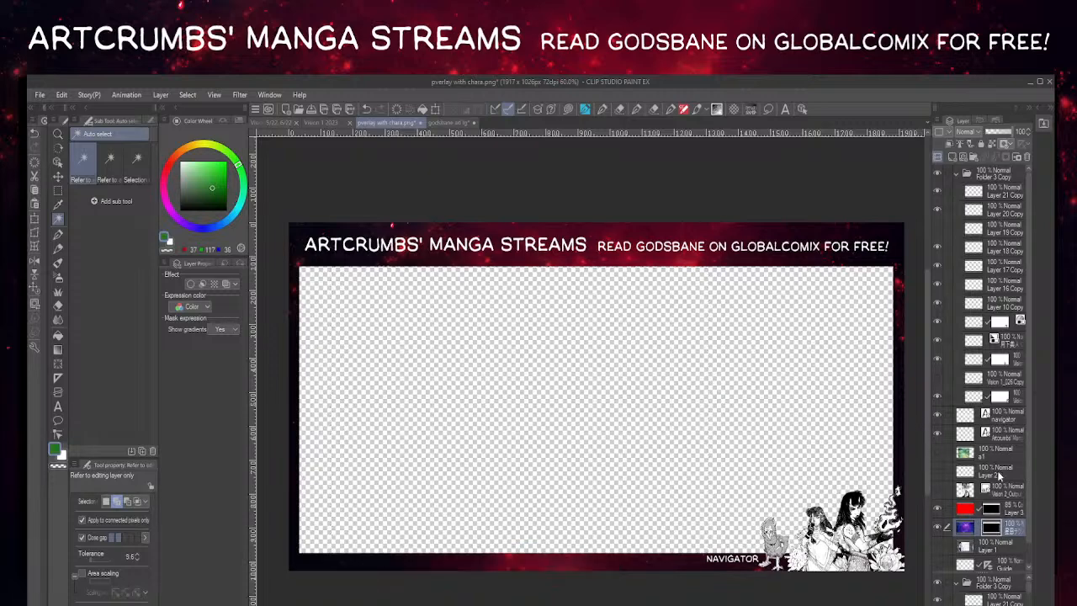
- Select the NAVIGATOR text on the overlay and hide its layer
click(58, 162)
click(732, 559)
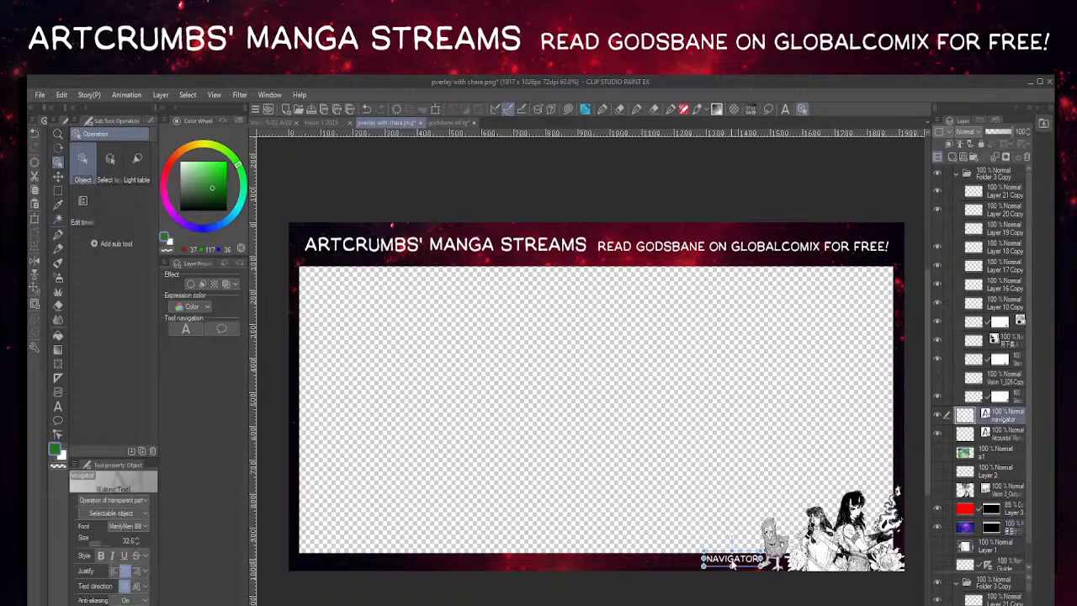
click(937, 417)
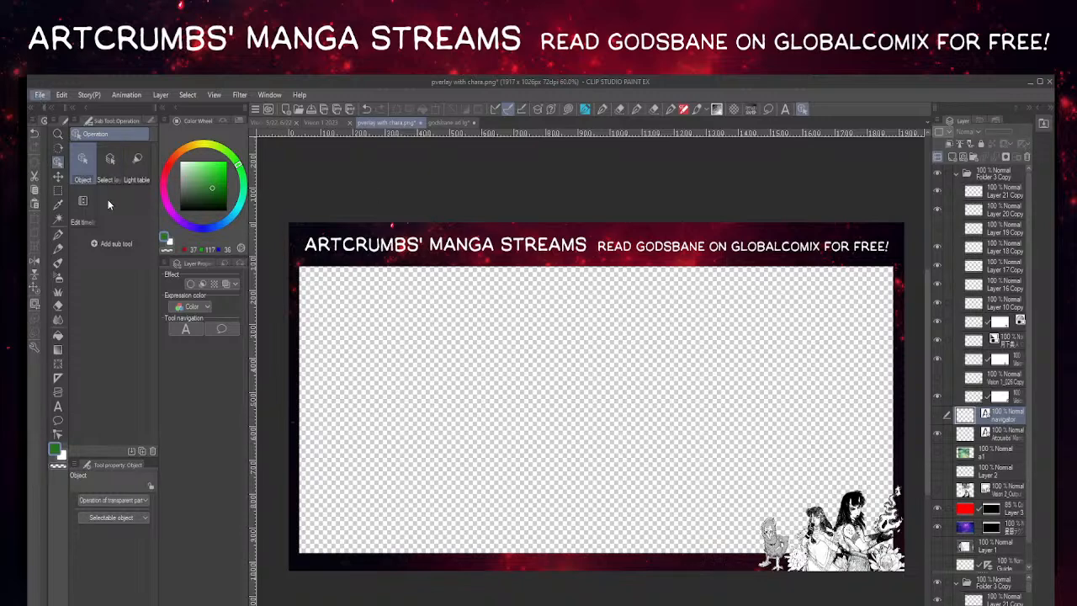
- Save the single-window overlay as "pverlay with chara 1view.png" and as a working file named "pverlay with chara 1view"
key(alt+Tab)
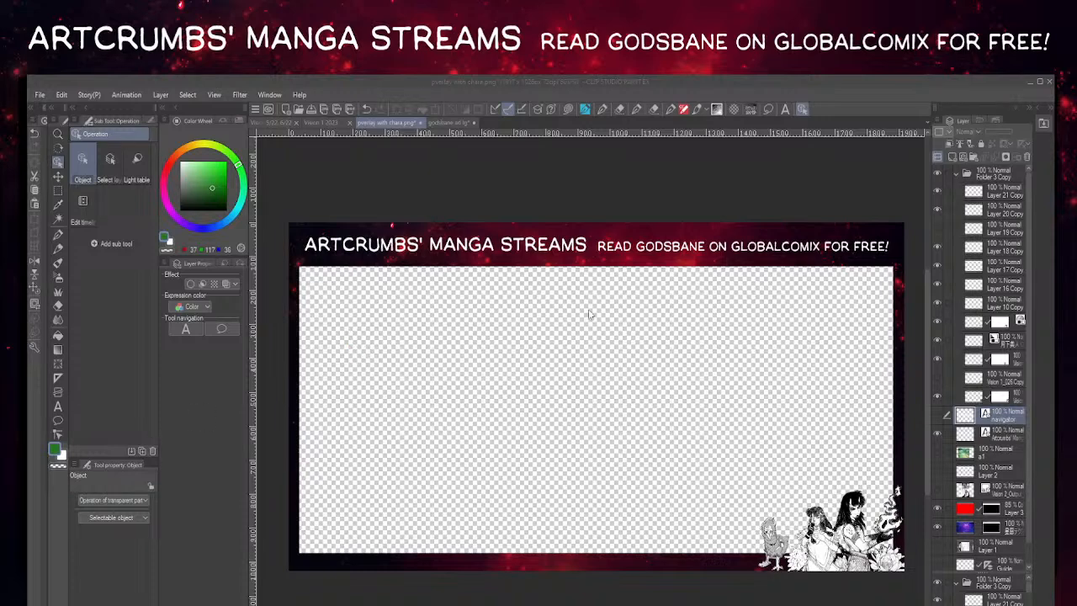
key(alt+Tab)
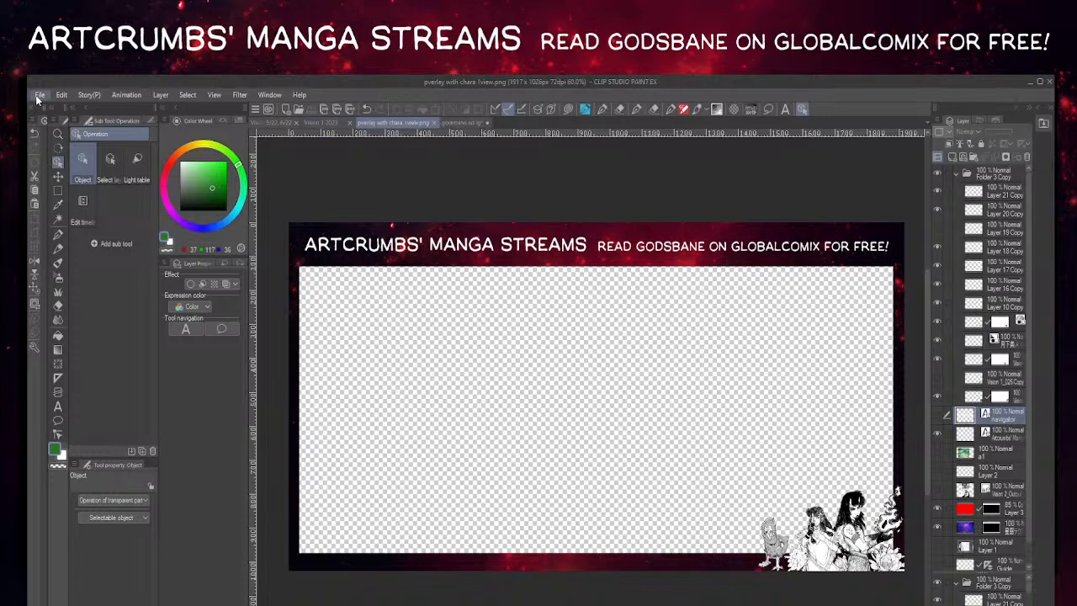
click(105, 194)
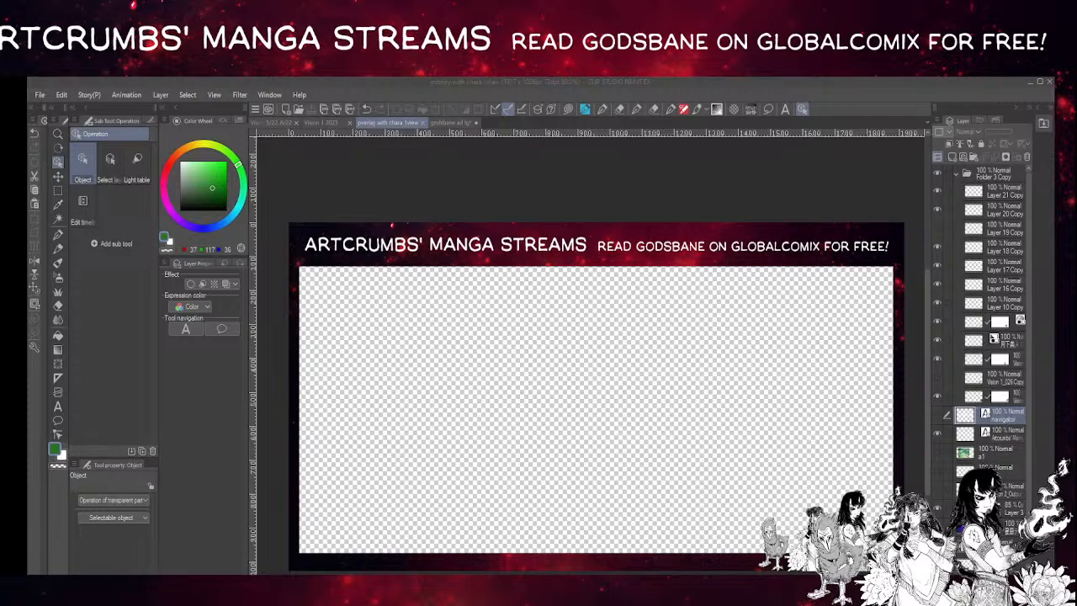
- Place crossing vertical and horizontal guides near the title's beginning and briefly reveal the galaxy image inside the window
drag(253, 240, 319, 246)
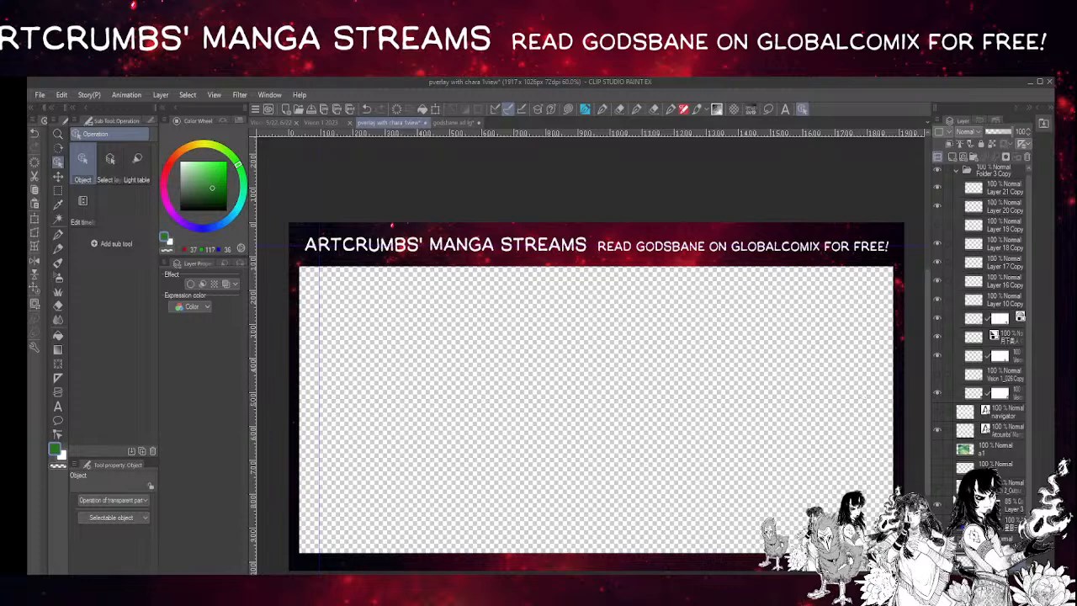
click(1013, 505)
click(937, 523)
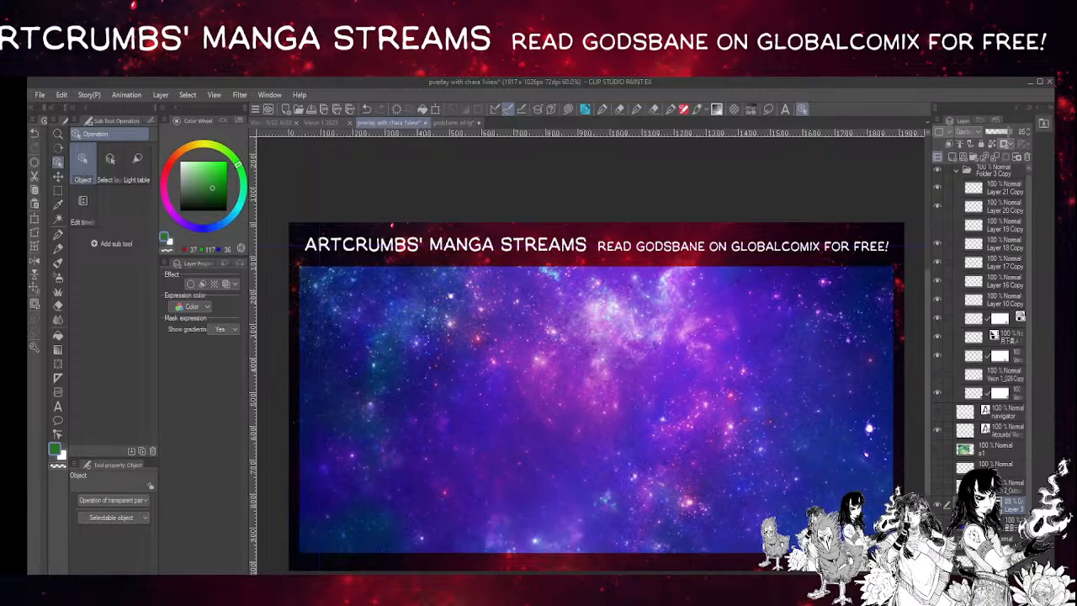
click(937, 523)
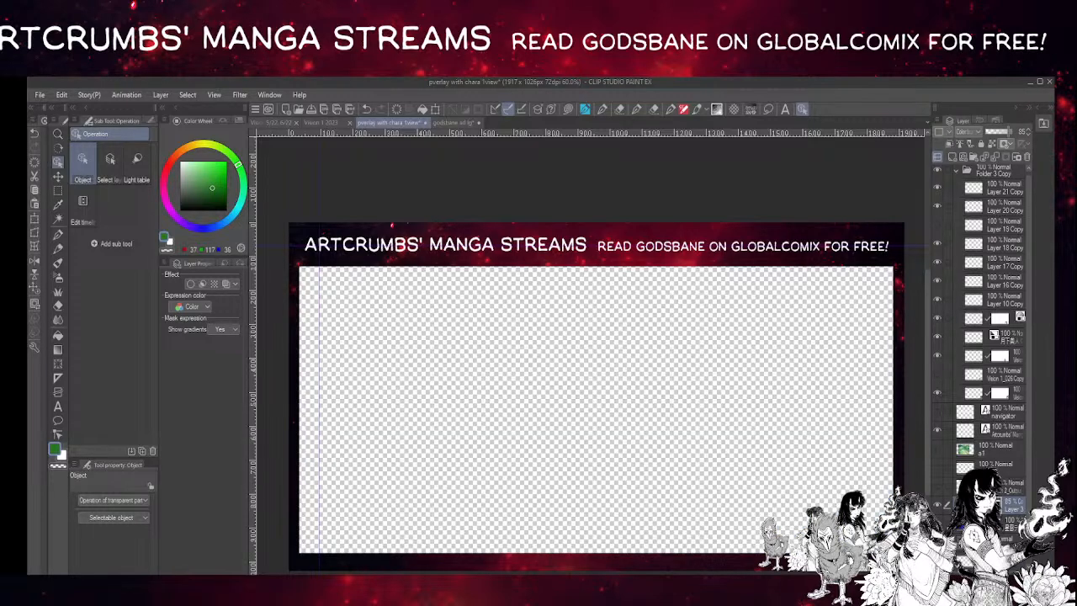
- Group the colour and galaxy background layers into a folder and flatten its copy into one layer, toggling visibility to check it
click(1013, 523)
click(1013, 505)
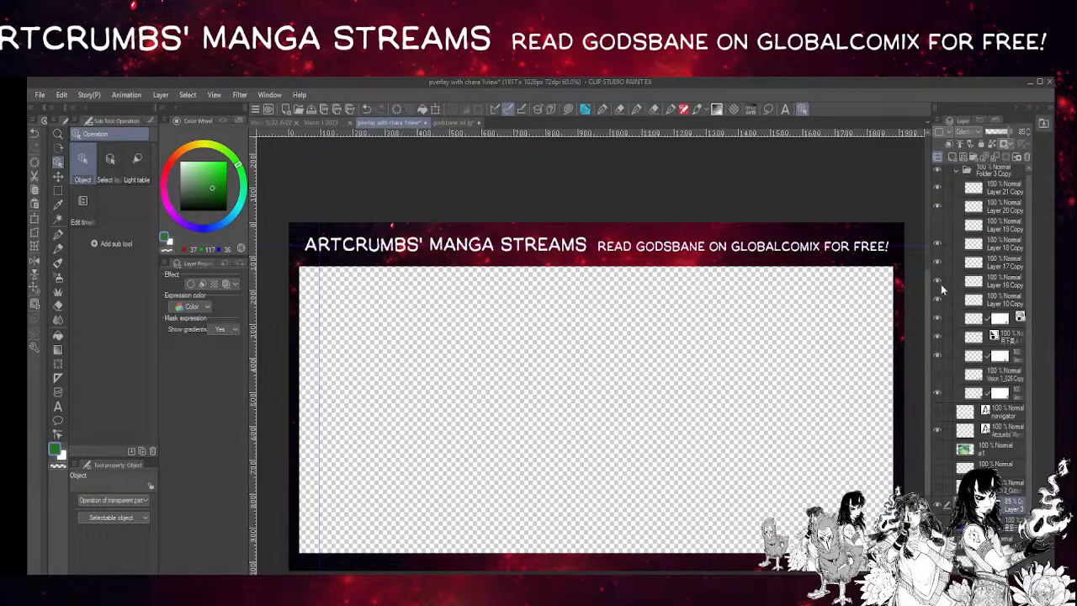
click(973, 157)
click(1013, 521)
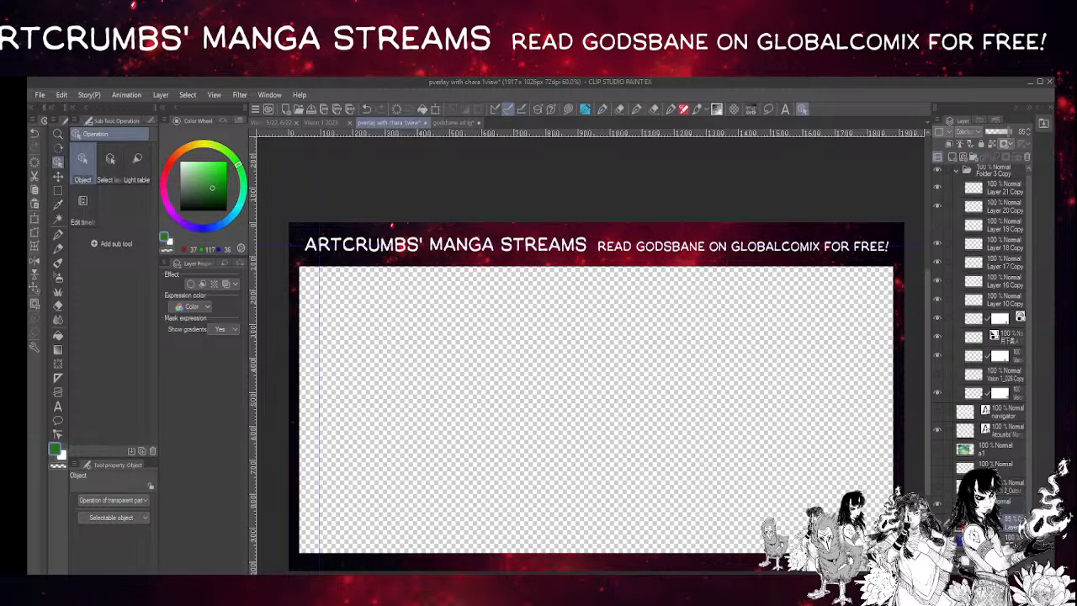
drag(1013, 522, 1010, 503)
click(1009, 503)
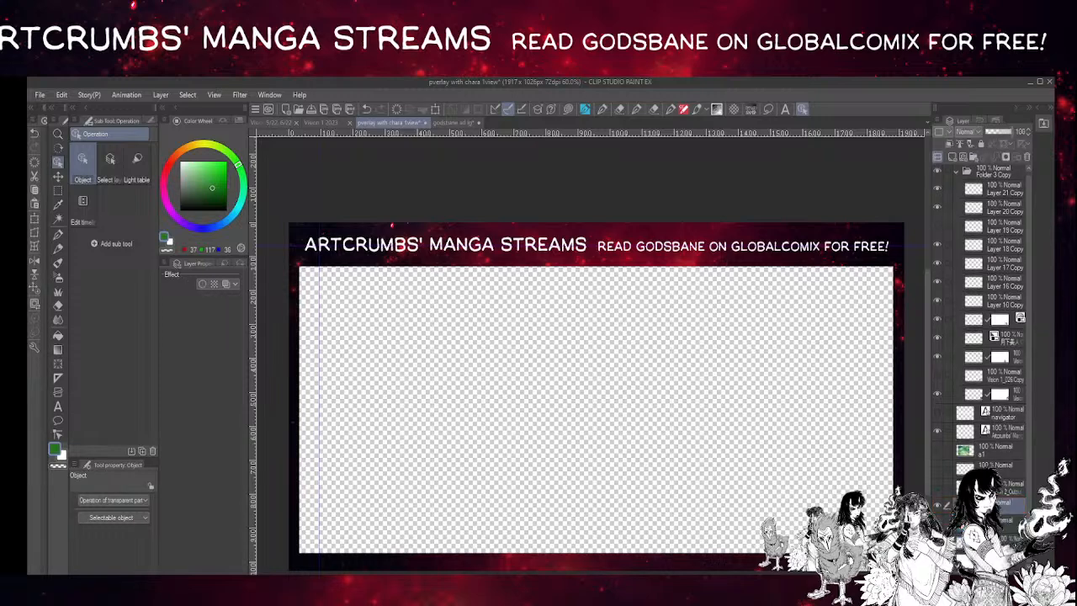
click(939, 505)
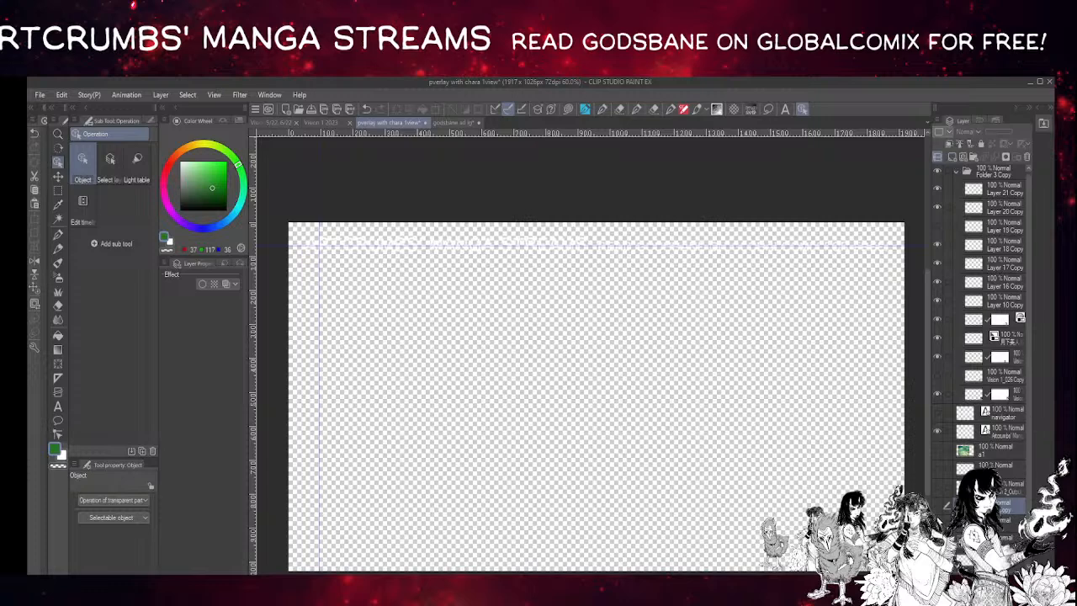
click(939, 505)
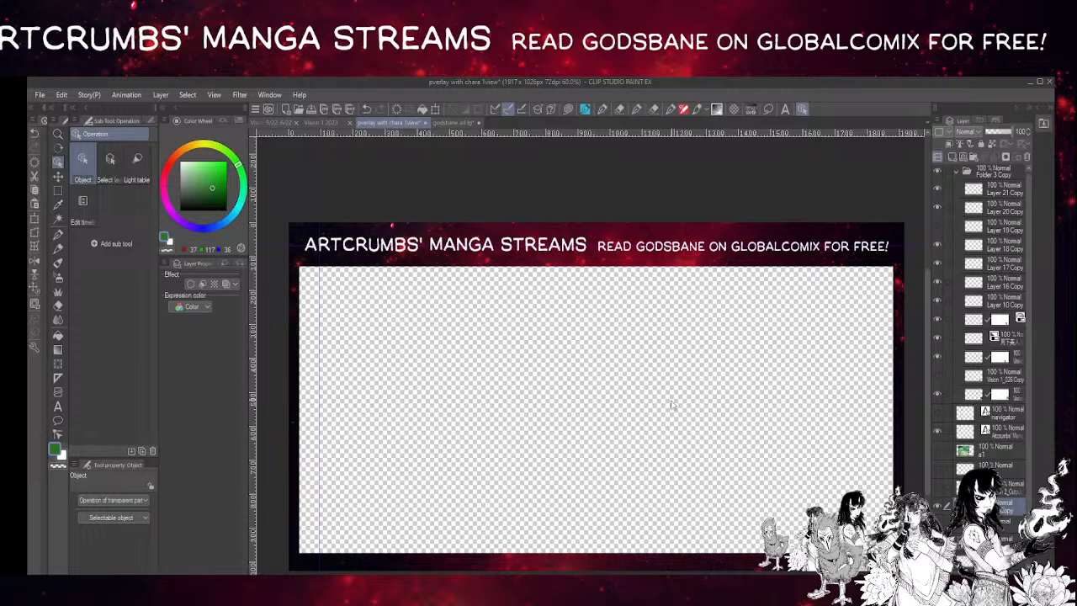
- Narrow the flattened background so its left edge meets the vertical guide, and squeeze the title text to start at the window's left edge
key(ctrl+t)
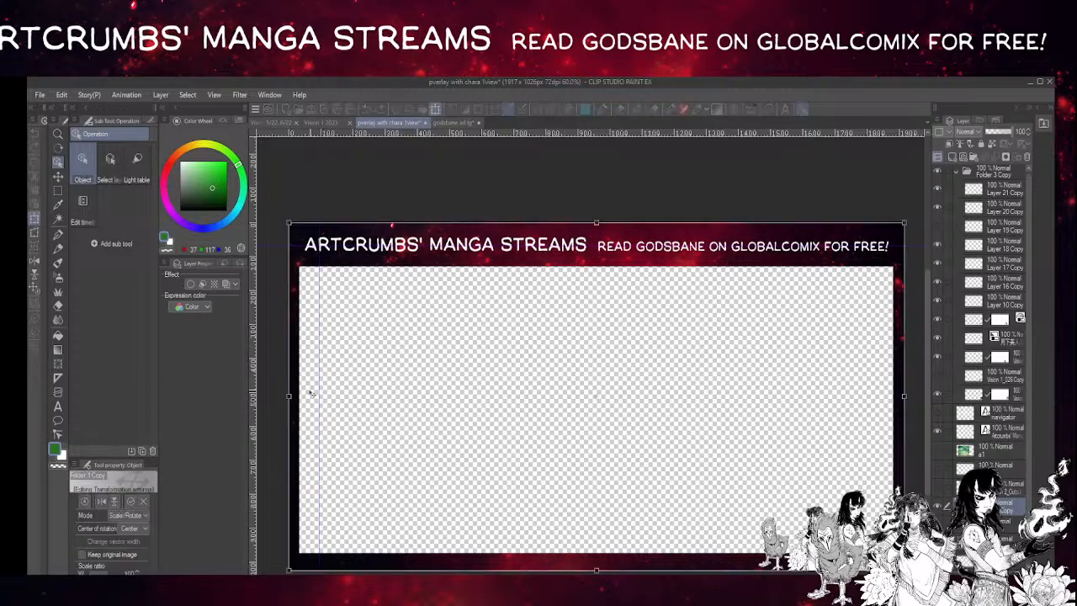
drag(289, 396, 319, 390)
key(ctrl+z)
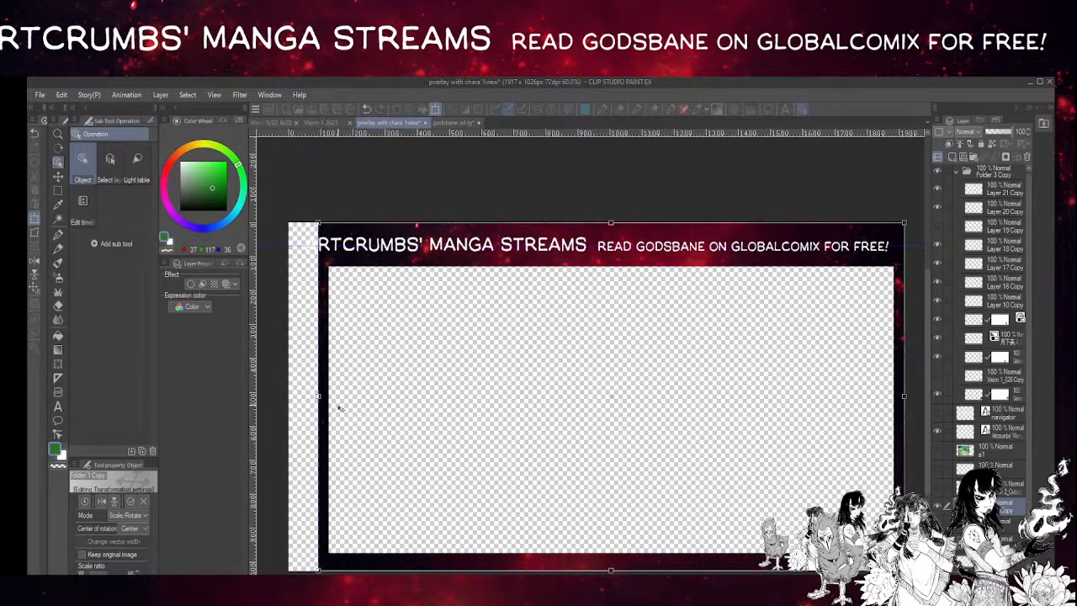
key(Return)
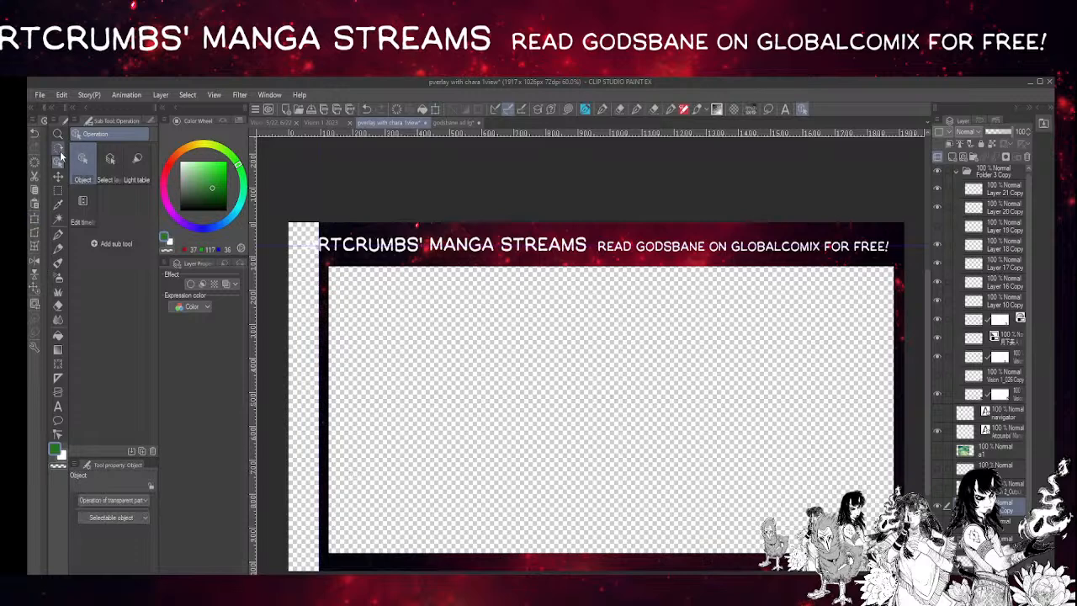
click(405, 246)
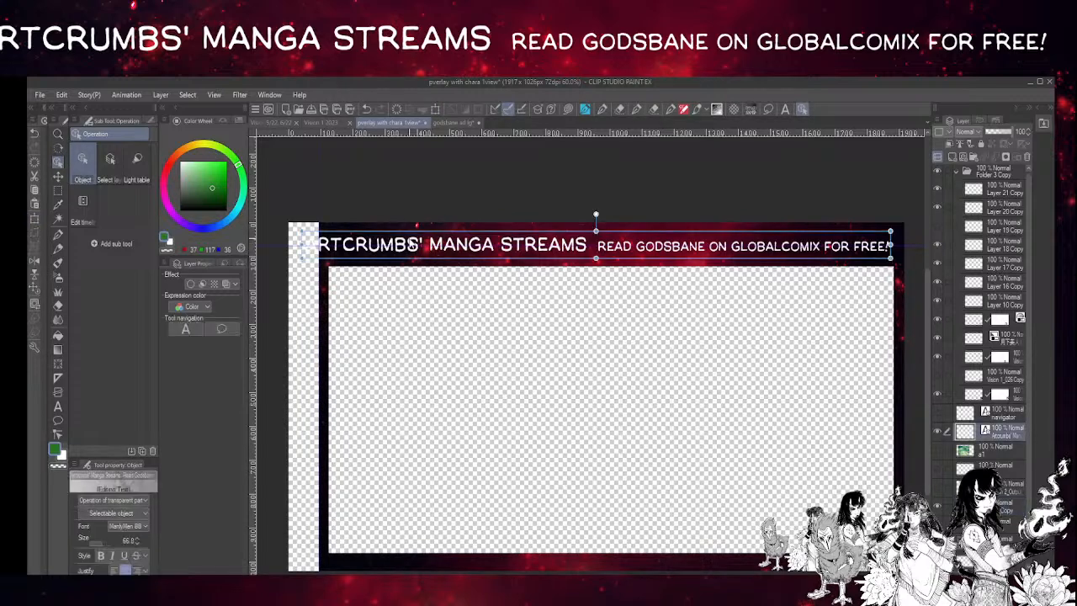
drag(301, 245, 328, 245)
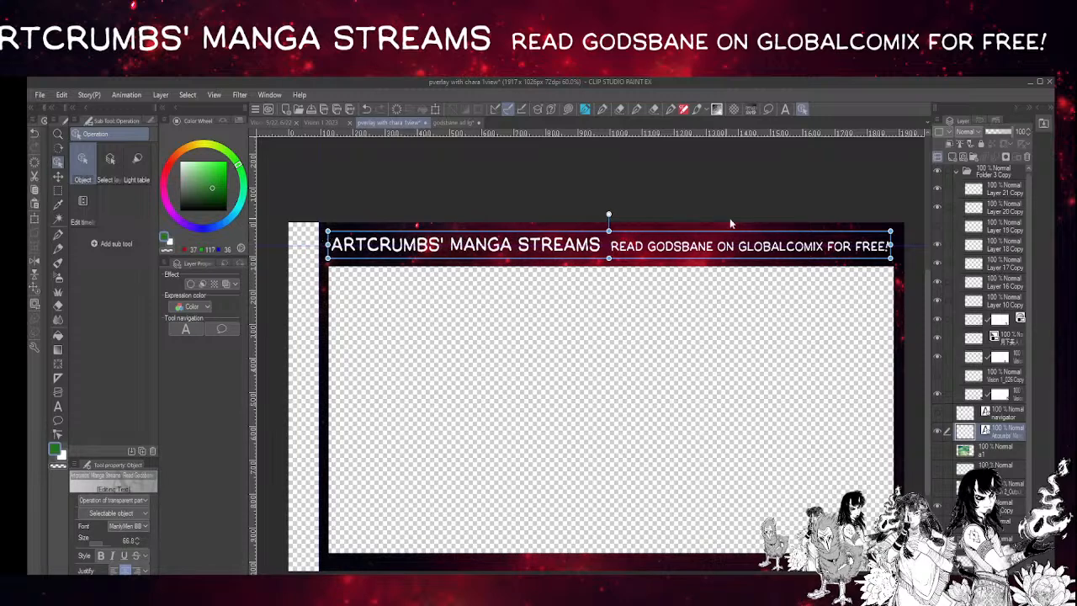
- Select the narrowed frame with a rectangular selection and crop the canvas to it
key(m)
drag(320, 222, 930, 576)
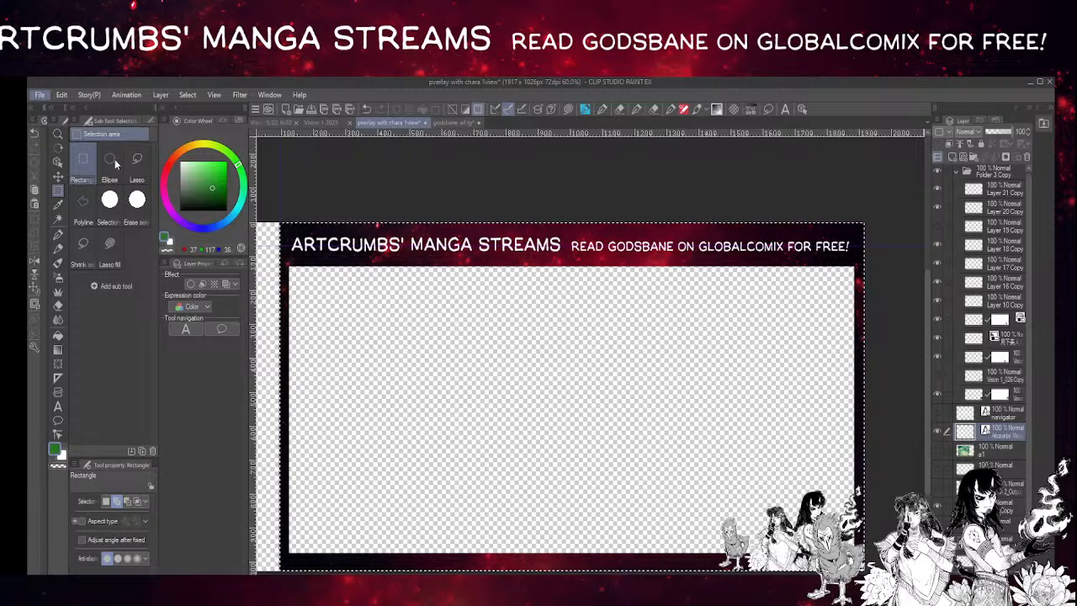
mouse_move(64, 96)
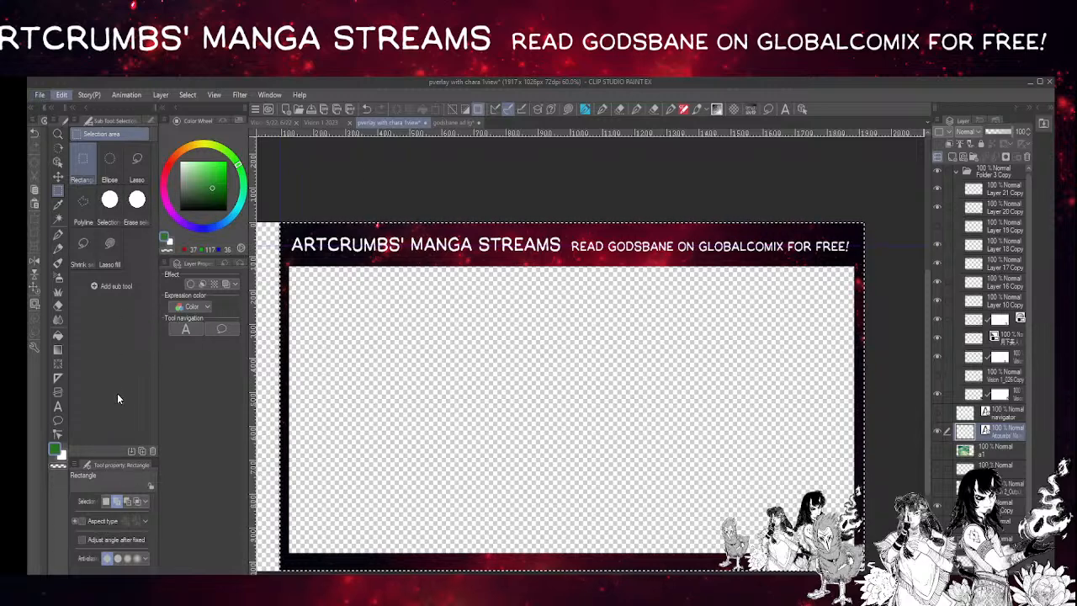
click(84, 355)
- Save the cropped overlay as the working file "pverlay with chara 1view" and as "pverlay with chara 1view.png", and clear the selection
click(44, 95)
click(137, 205)
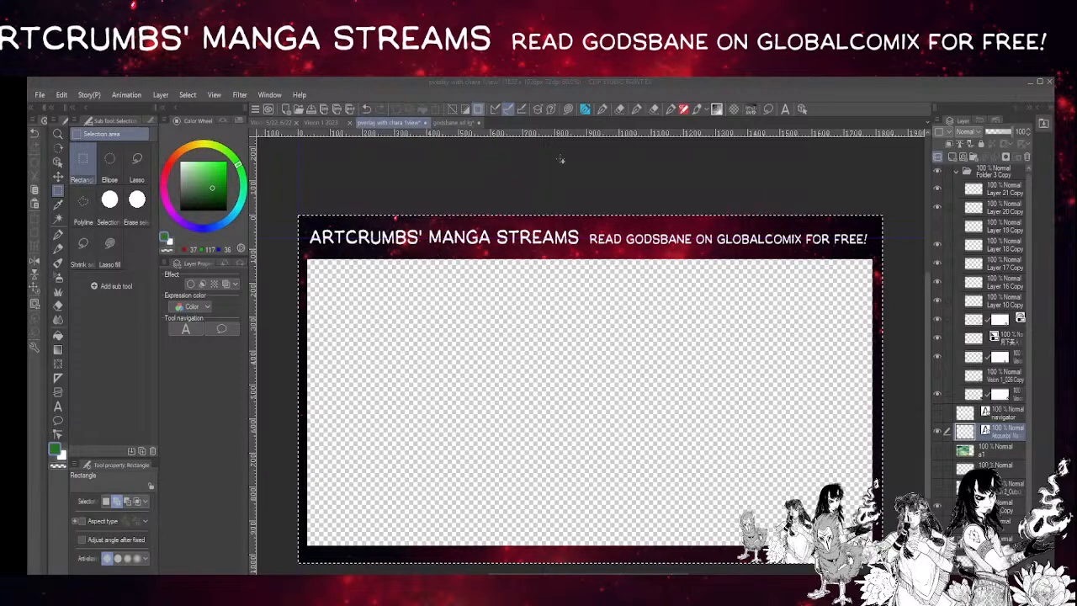
click(547, 184)
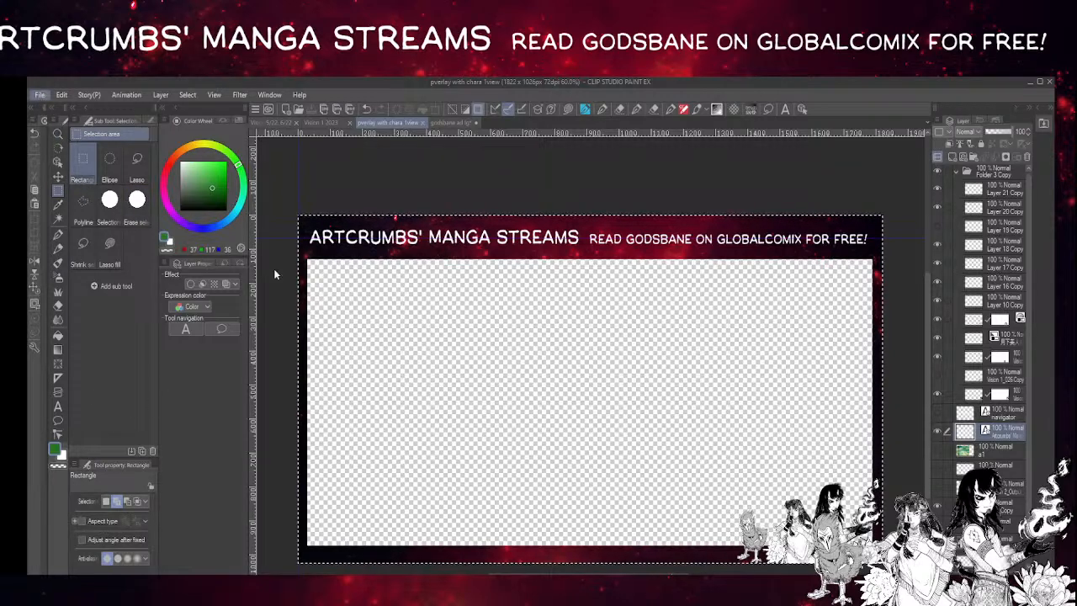
key(alt+Tab)
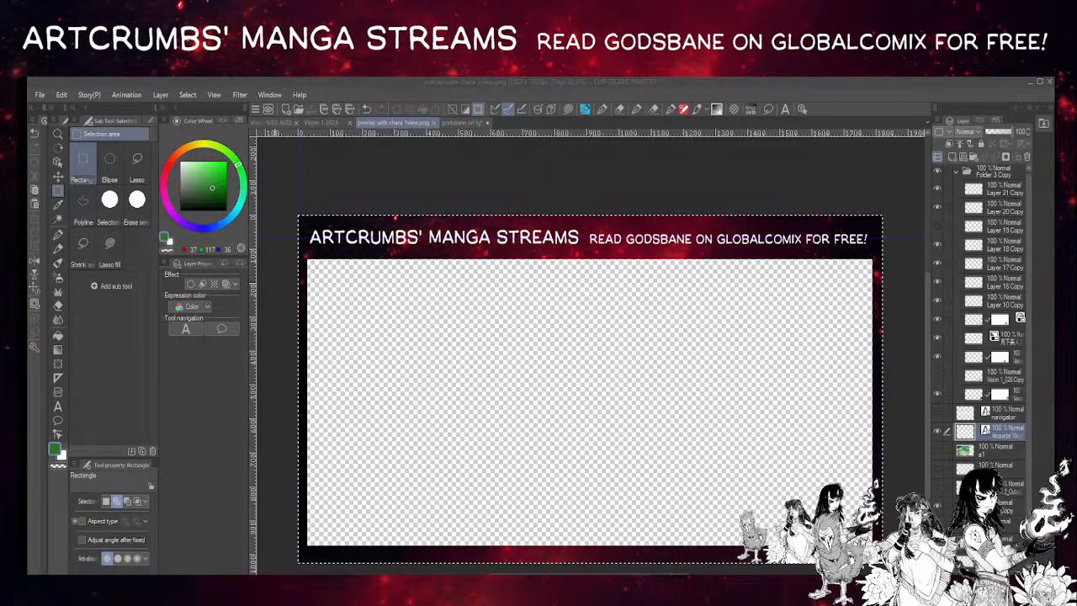
click(455, 186)
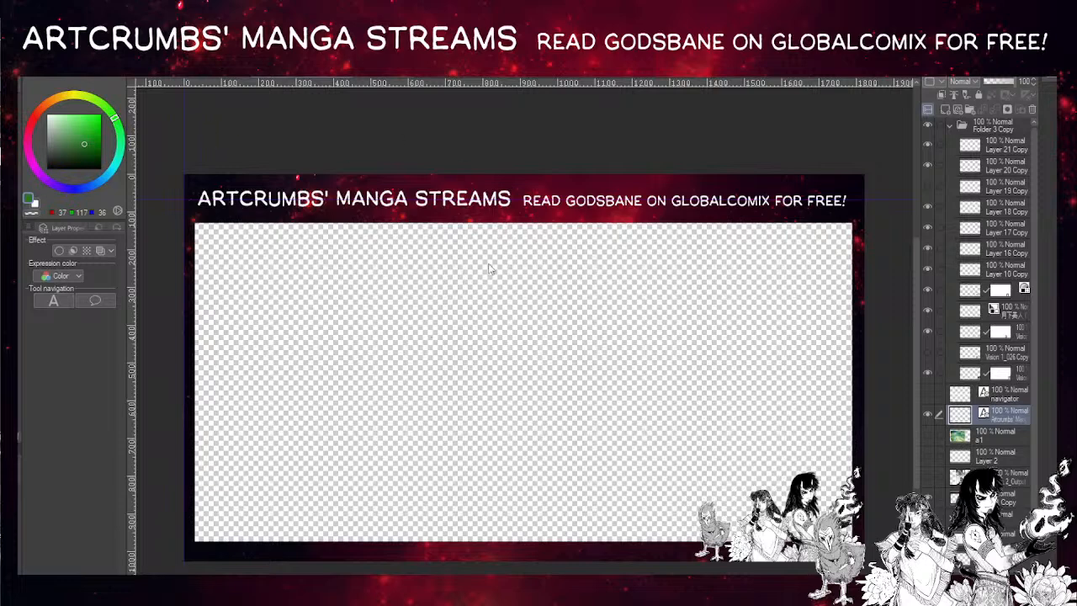
- Switch from the overlay to the Godsbane manga spread with pages 5 and 6
click(350, 74)
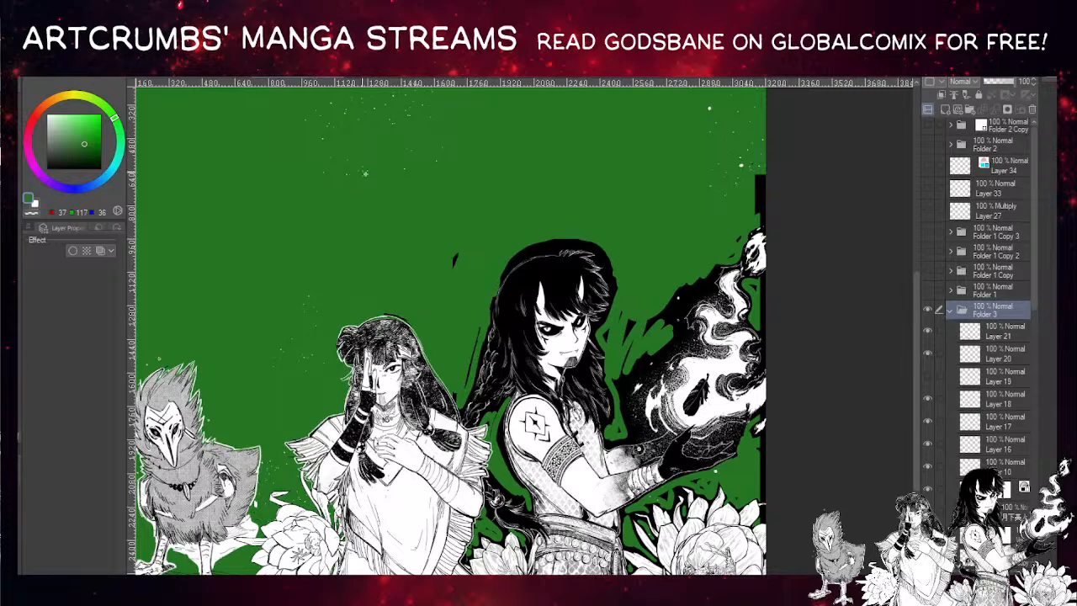
click(341, 78)
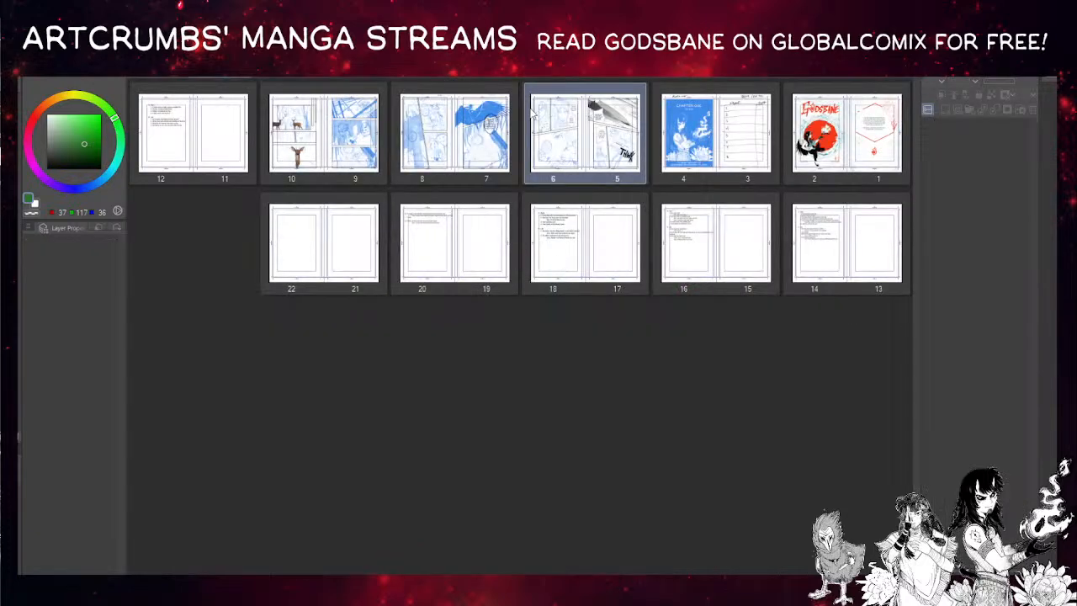
click(165, 78)
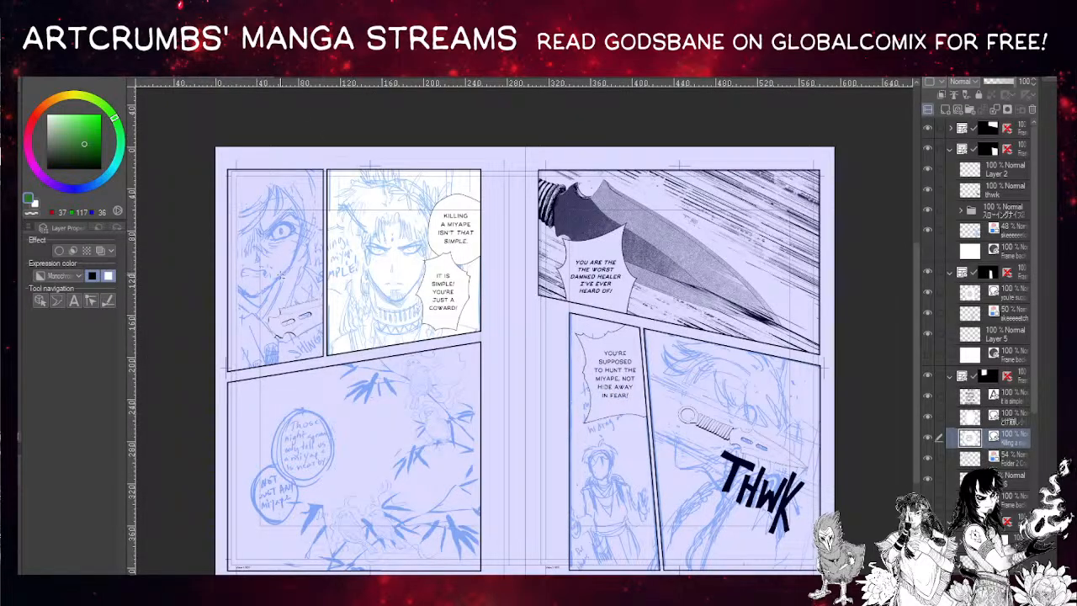
- Examine the sketched character panels and speech balloons on the spread, and the neighbouring knife panel
scroll(307, 418, up, 2)
scroll(307, 418, up, 4)
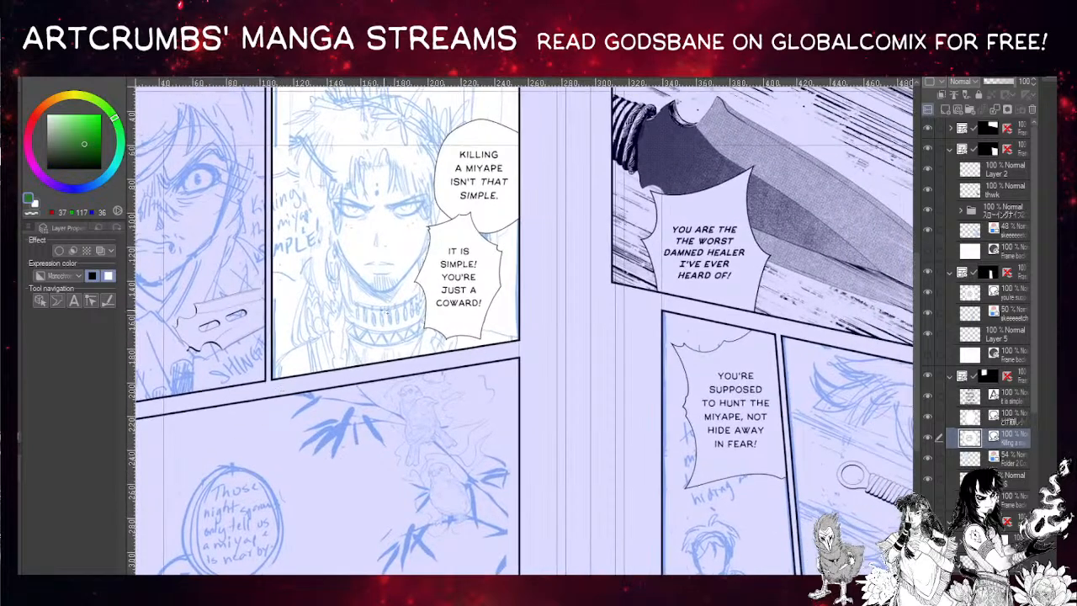
drag(371, 281, 366, 320)
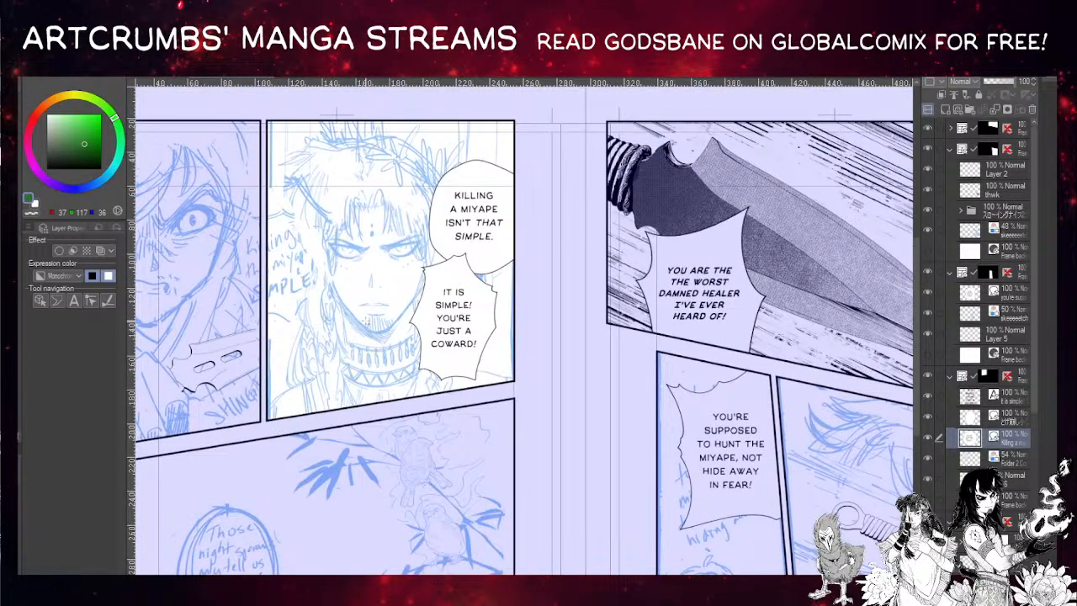
scroll(365, 322, up, 1)
scroll(367, 321, up, 2)
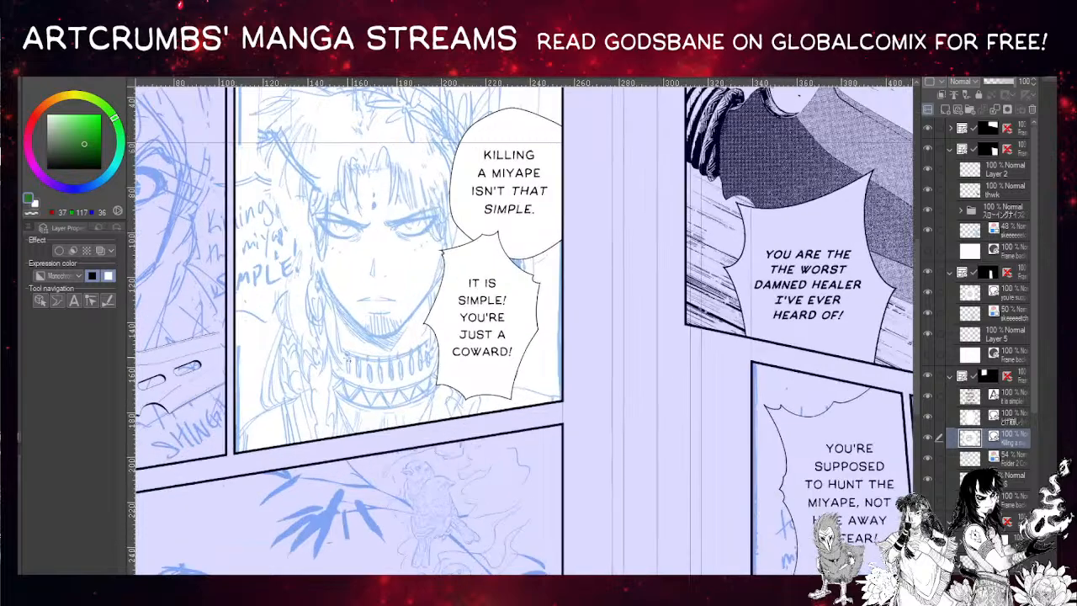
drag(320, 323, 214, 386)
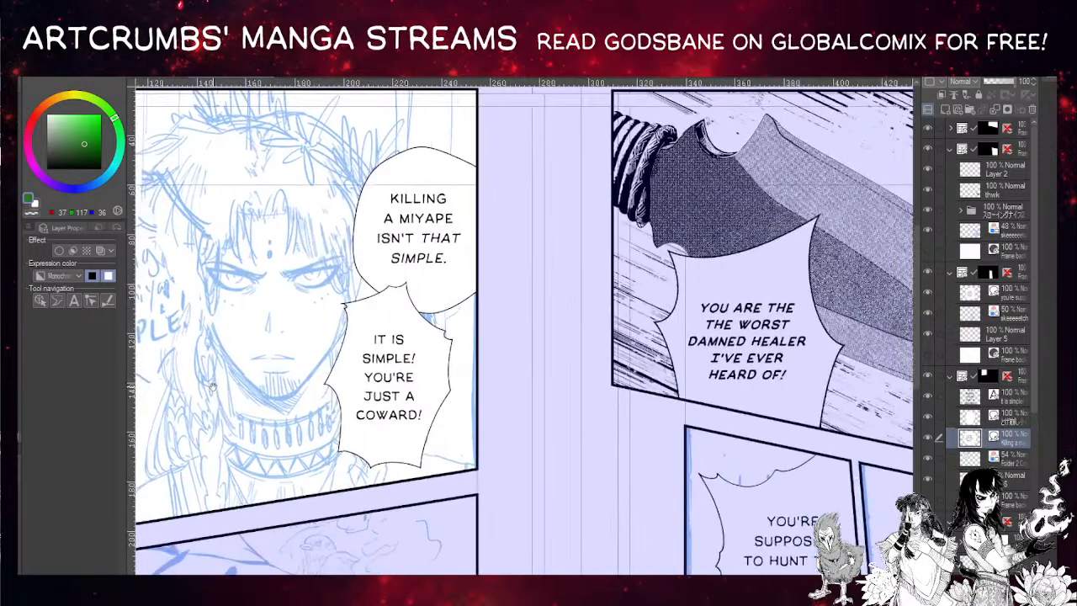
drag(467, 436, 635, 416)
drag(467, 378, 531, 392)
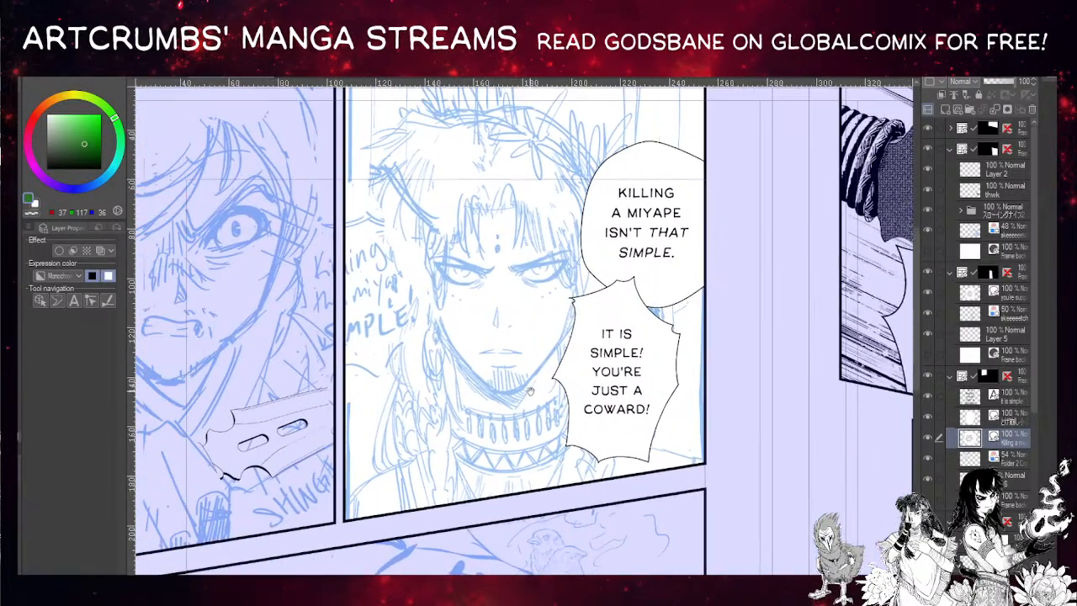
drag(604, 339, 403, 290)
drag(807, 379, 581, 389)
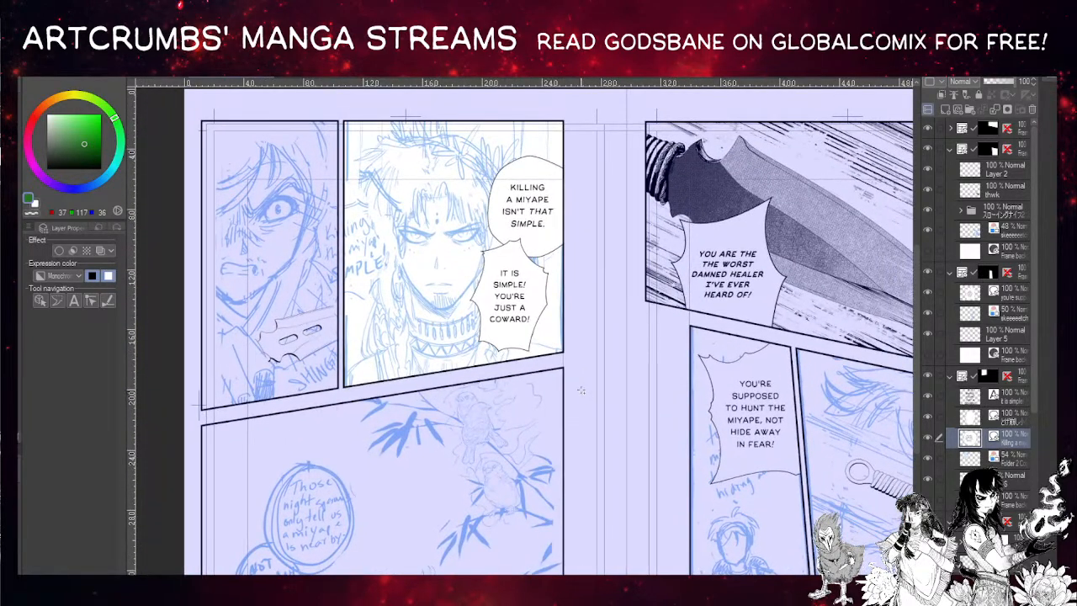
drag(459, 305, 446, 296)
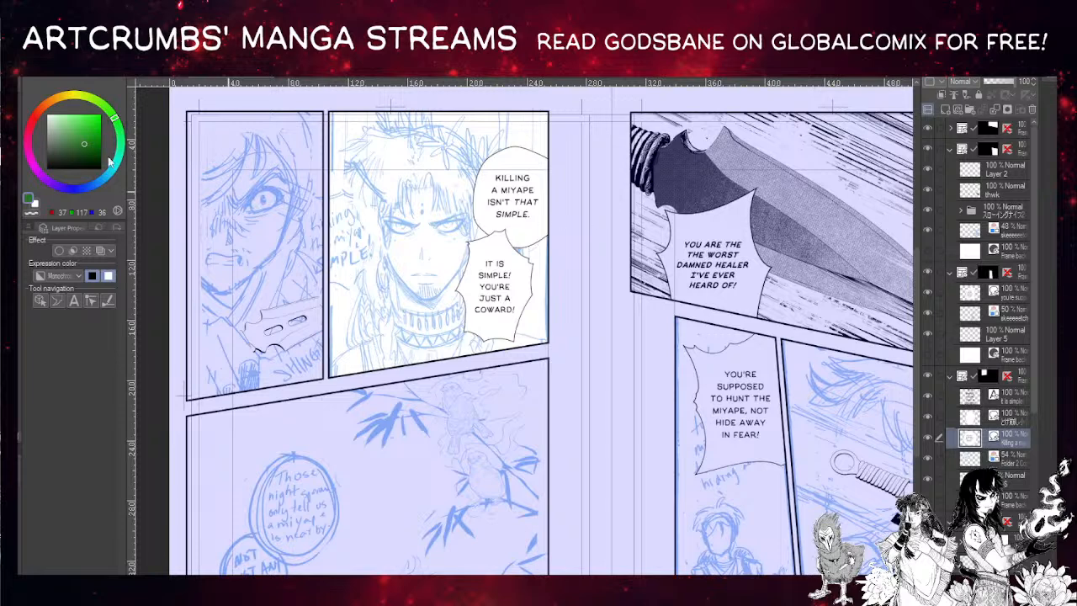
- Duplicate the balloon layer "KILLING A MIYAPE ISN'T THAT SIMPLE." and move the copy into the frame folder of the bamboo panel below
key(o)
click(545, 175)
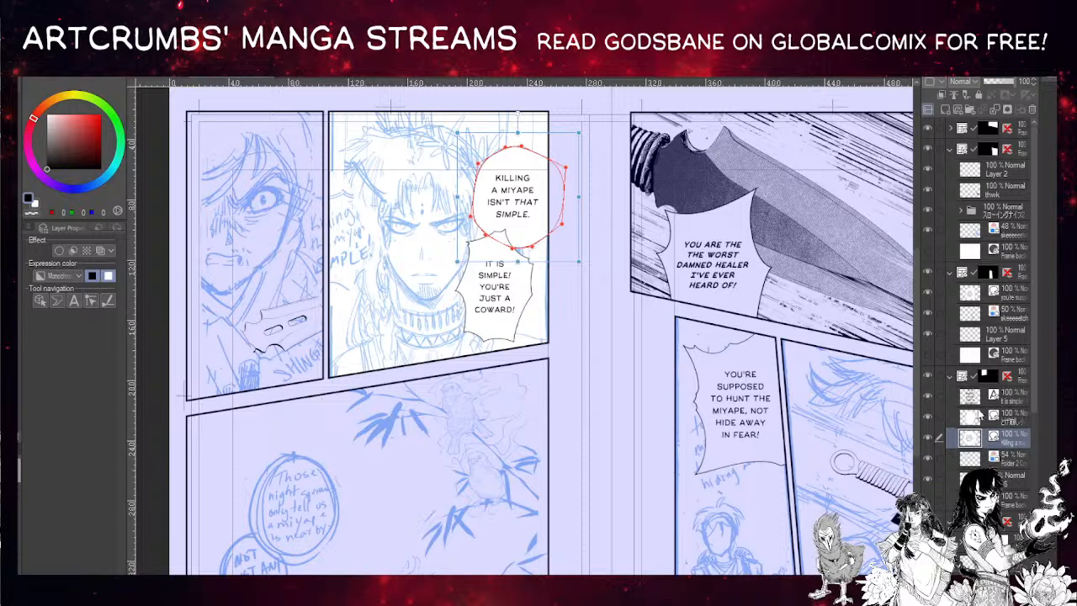
click(945, 108)
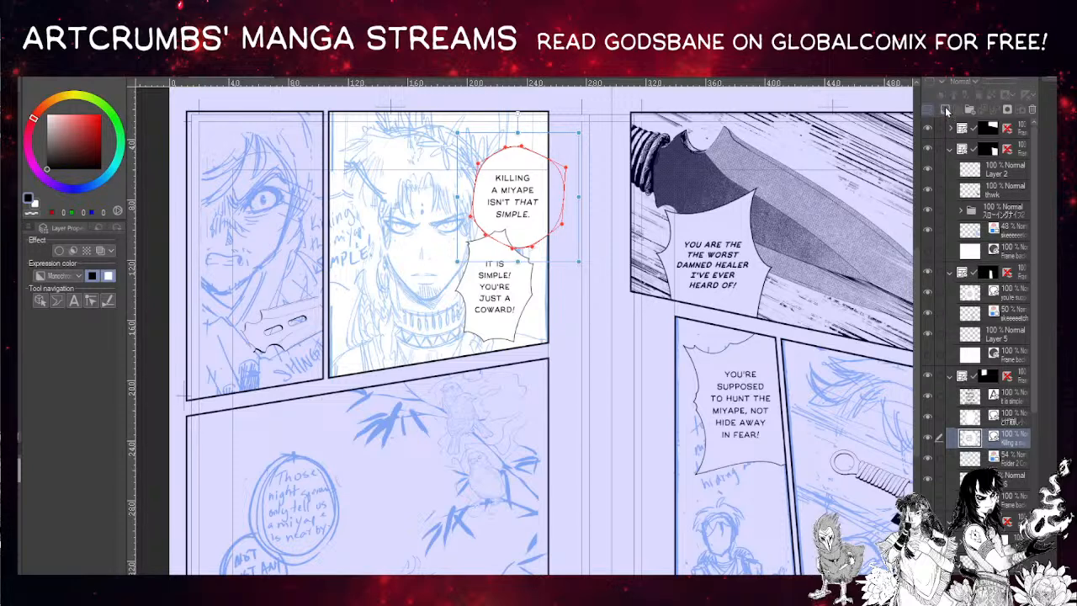
drag(970, 444, 977, 221)
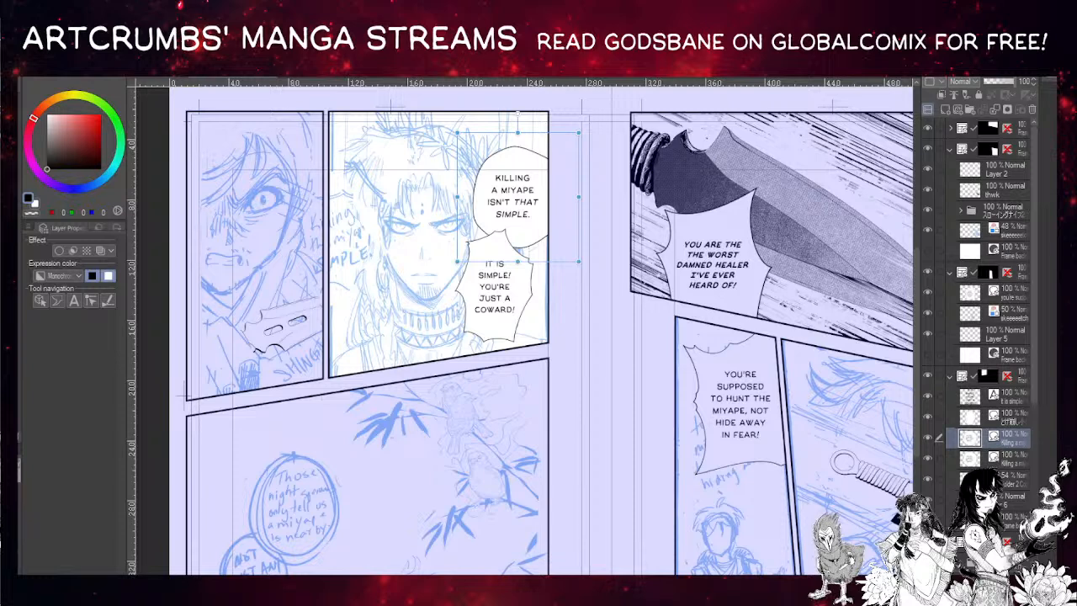
drag(993, 438, 993, 180)
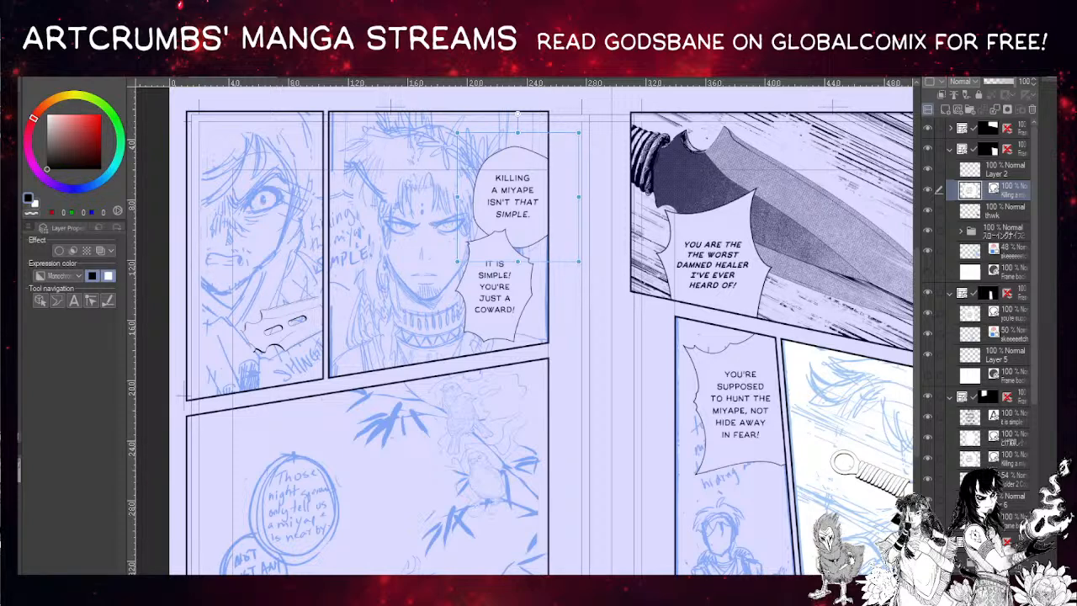
key(ctrl+z)
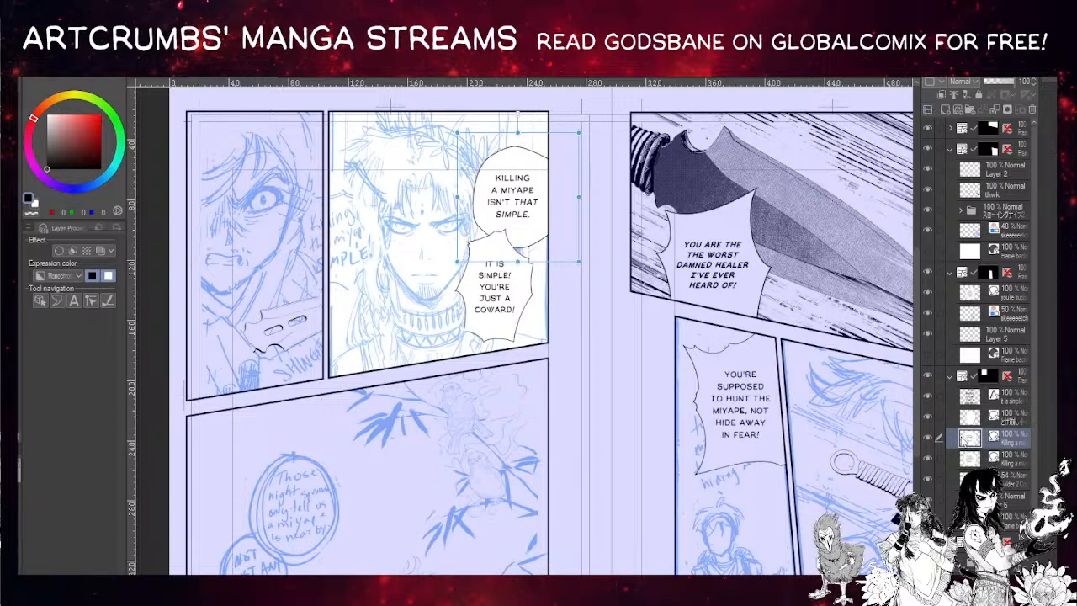
drag(970, 438, 969, 525)
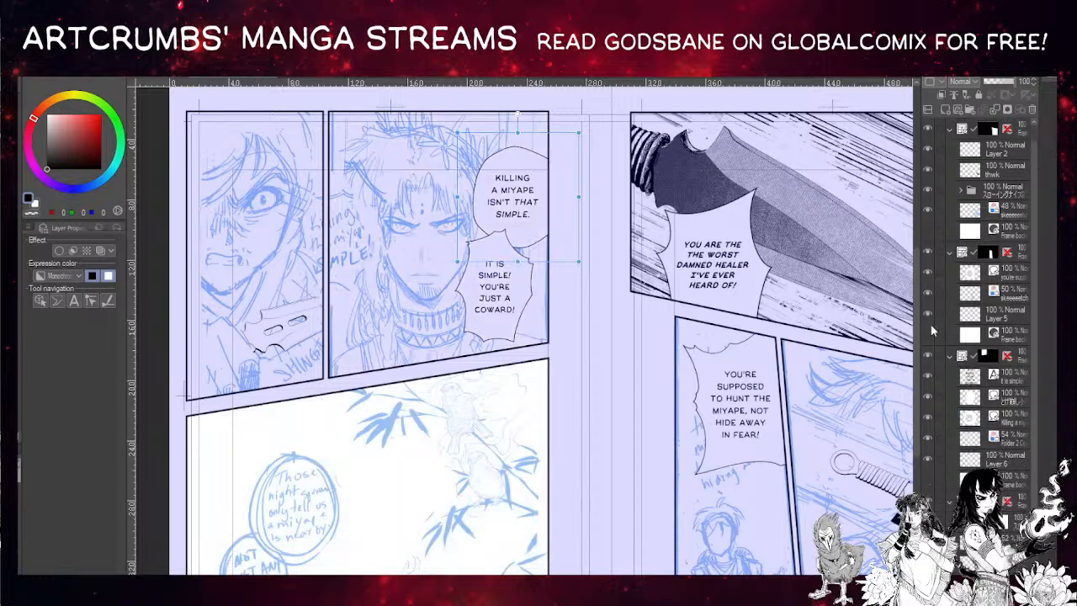
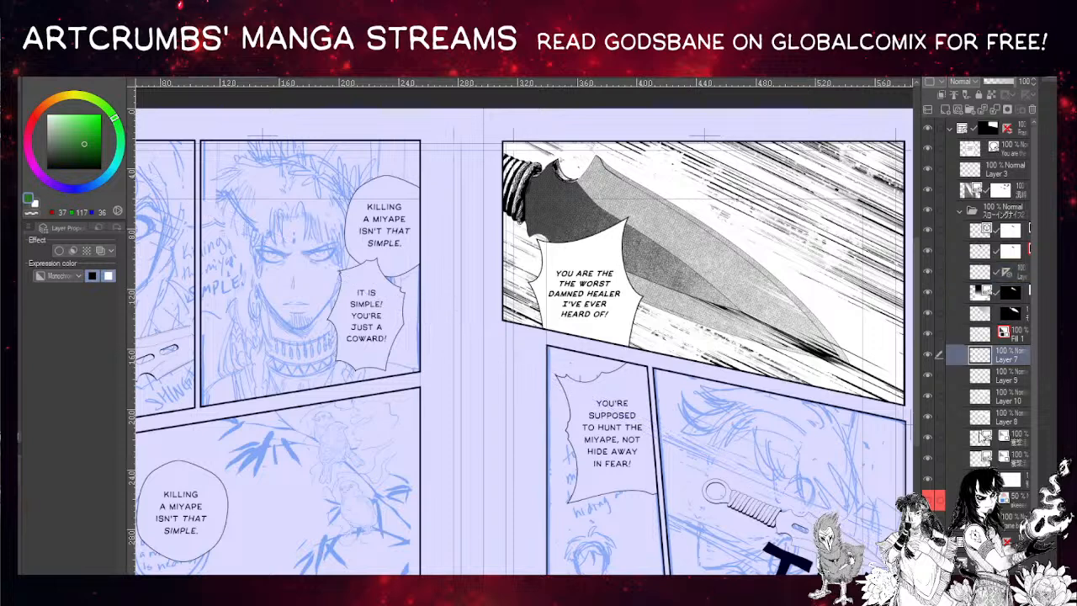
- Create a folder inside the knife panel's blade artwork folder and move Layer 7 and the background layers below it into it
click(982, 335)
click(978, 359)
click(969, 109)
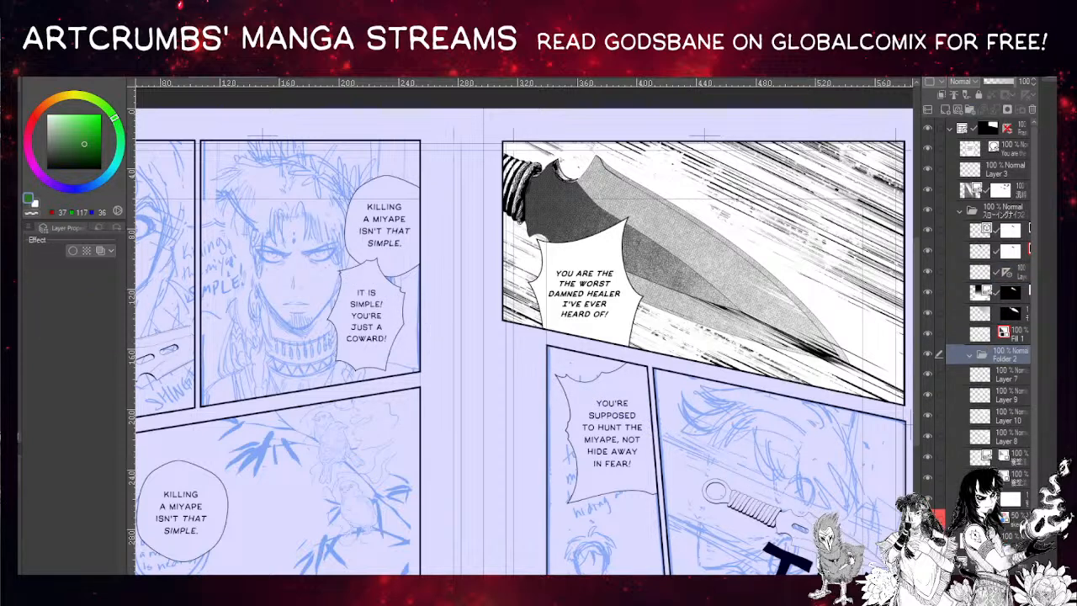
shift+click(988, 498)
click(970, 357)
click(988, 378)
shift+click(1000, 498)
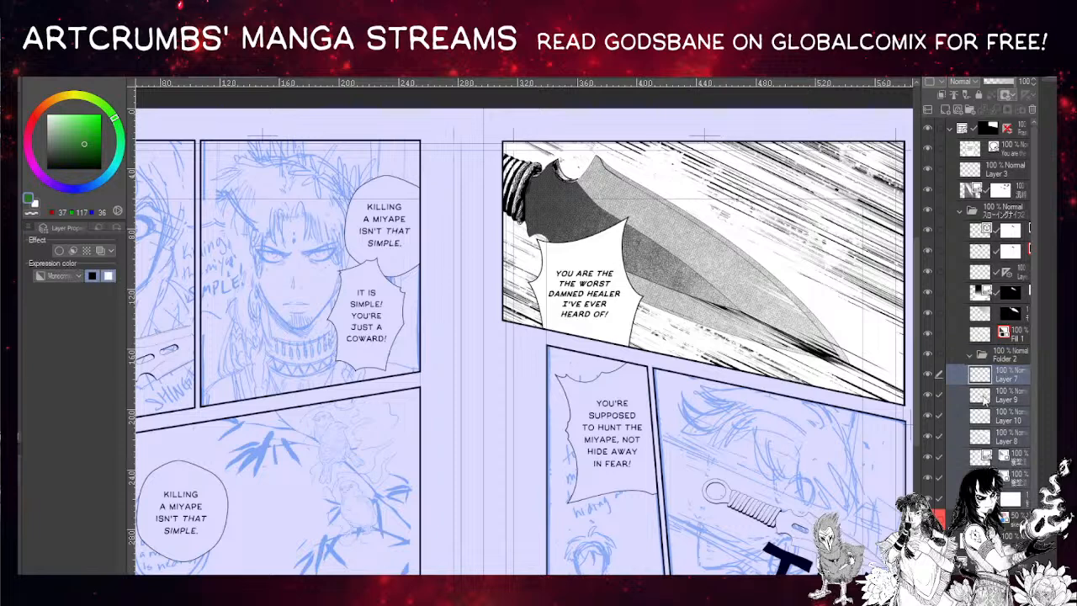
click(970, 357)
drag(985, 370, 981, 385)
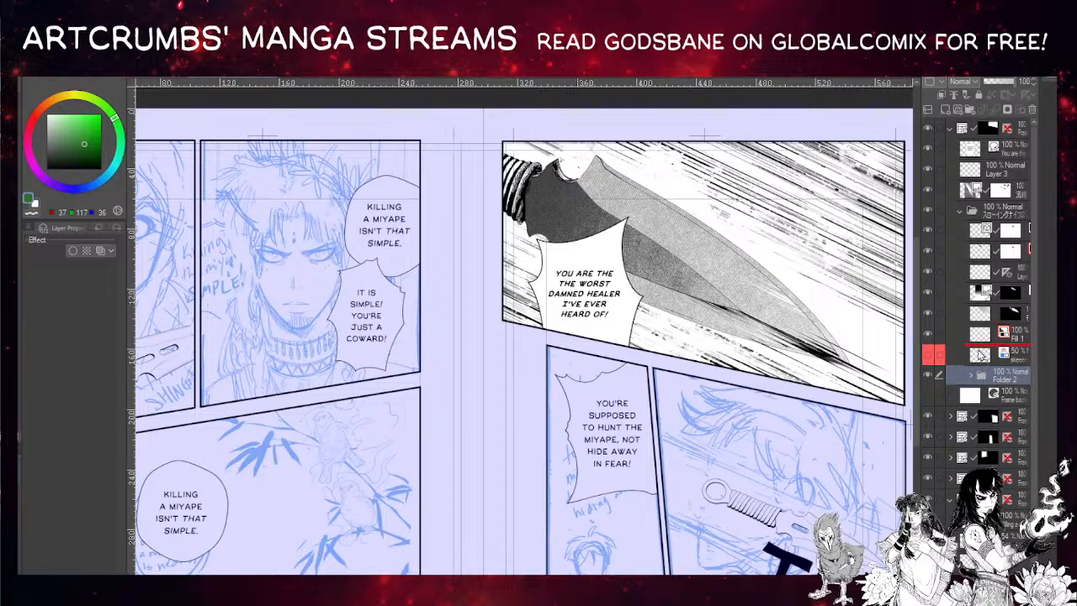
- Move the new background folder out of the blade artwork folder, and rename the two folders BG and Blade
click(959, 210)
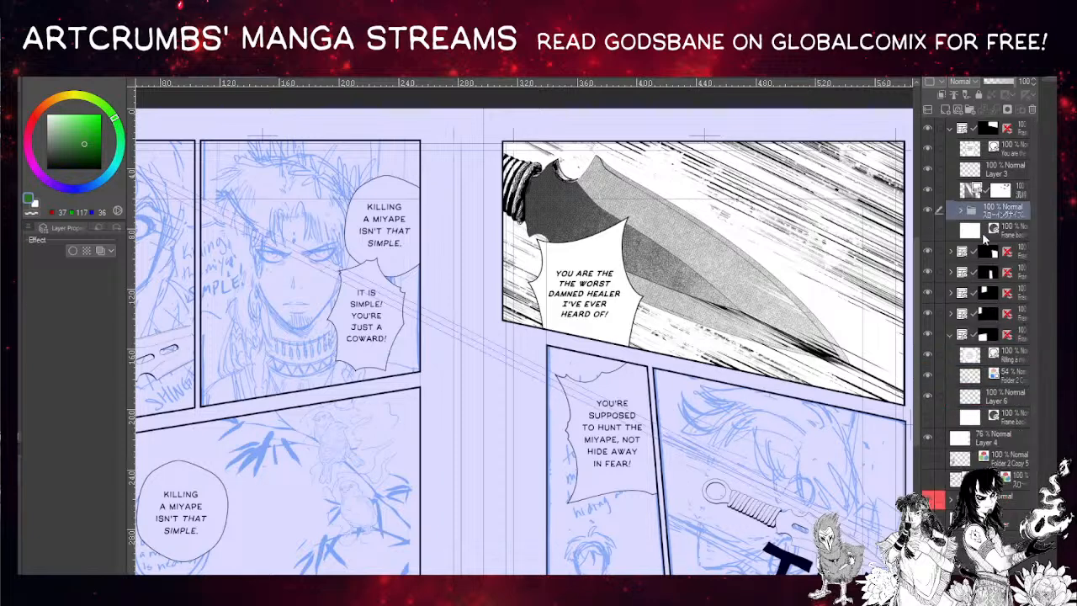
click(972, 171)
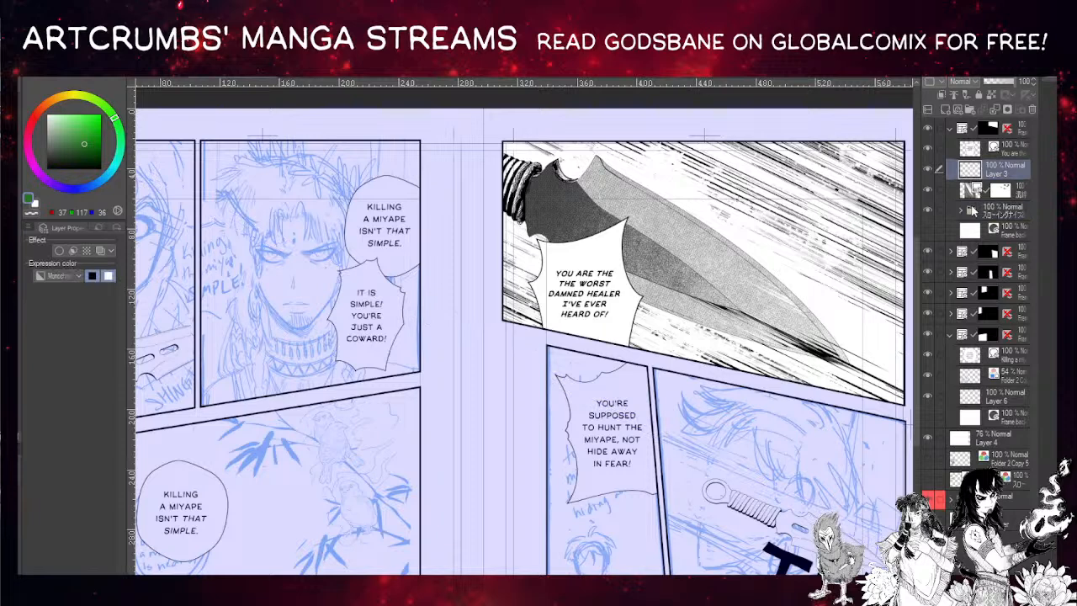
click(972, 214)
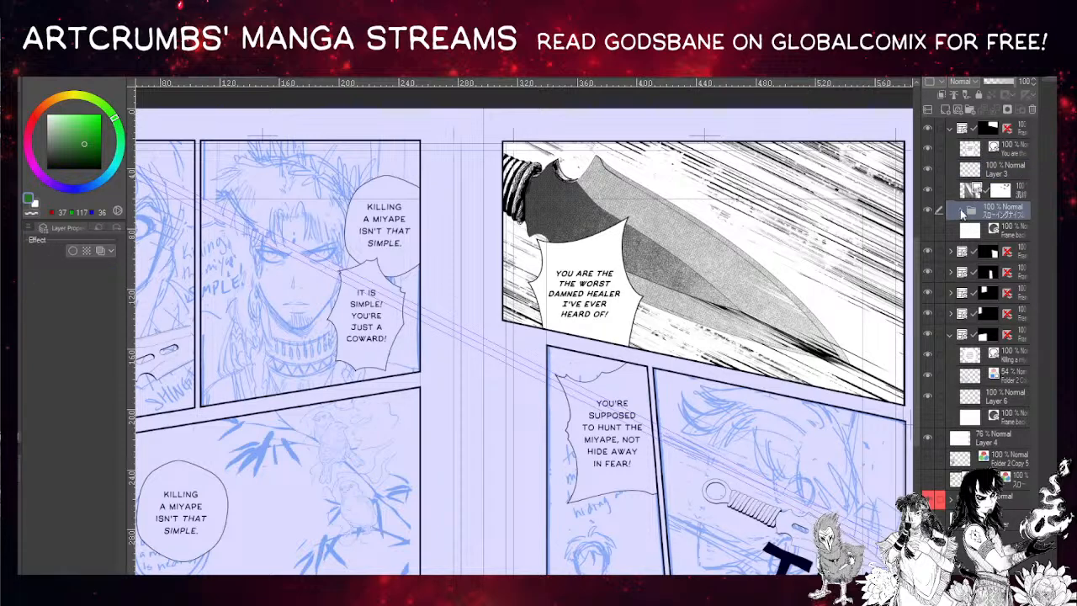
click(962, 214)
drag(983, 357, 980, 396)
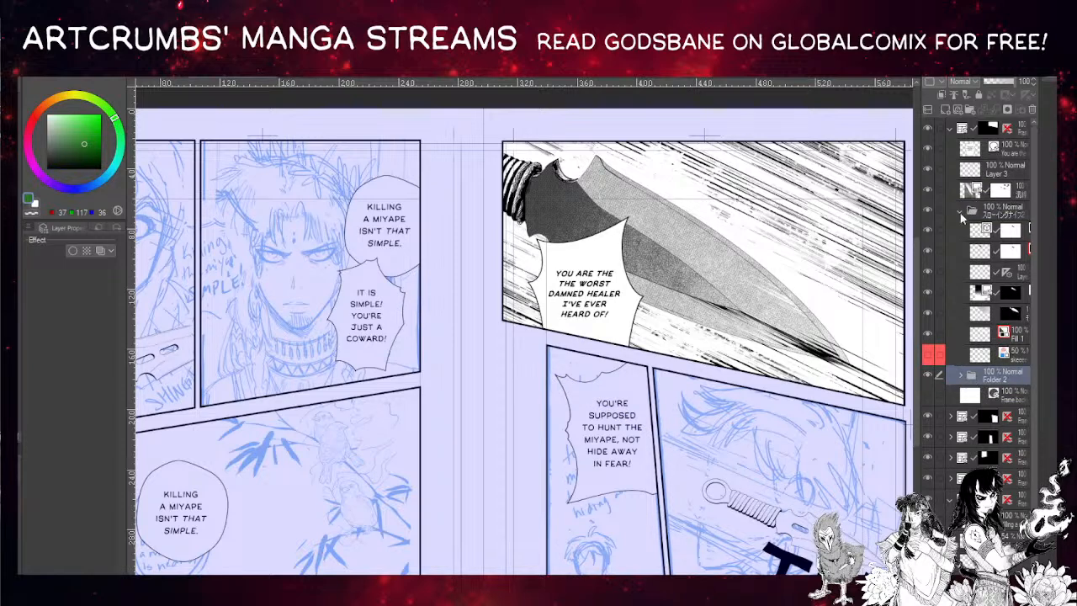
click(960, 213)
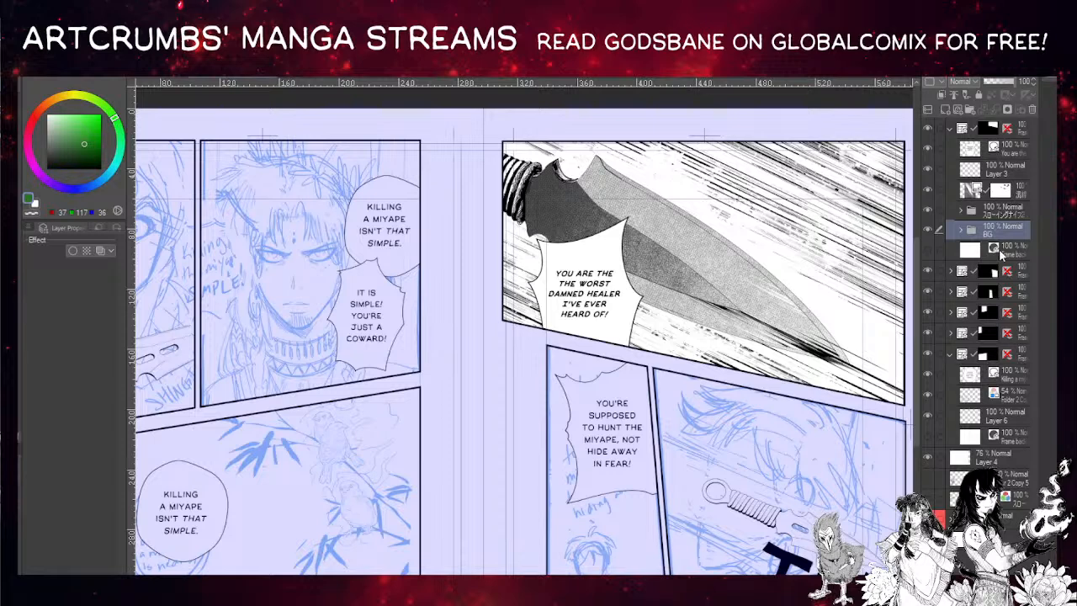
click(1006, 217)
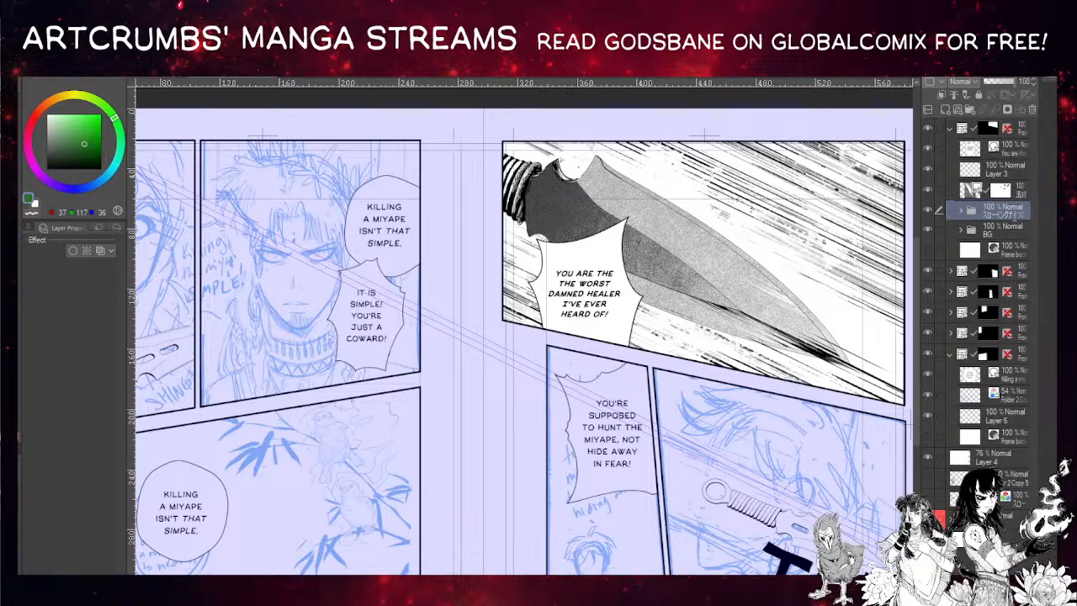
- Create a folder above Blade and move Layer 3 and the masked Multiply layer beneath it into that folder
click(975, 170)
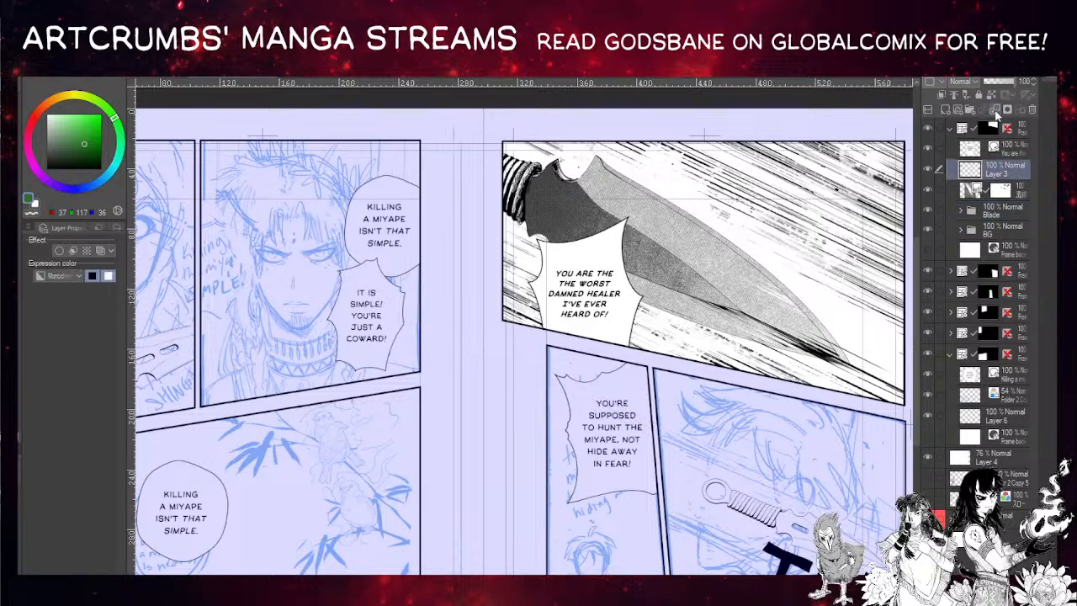
click(975, 114)
click(973, 205)
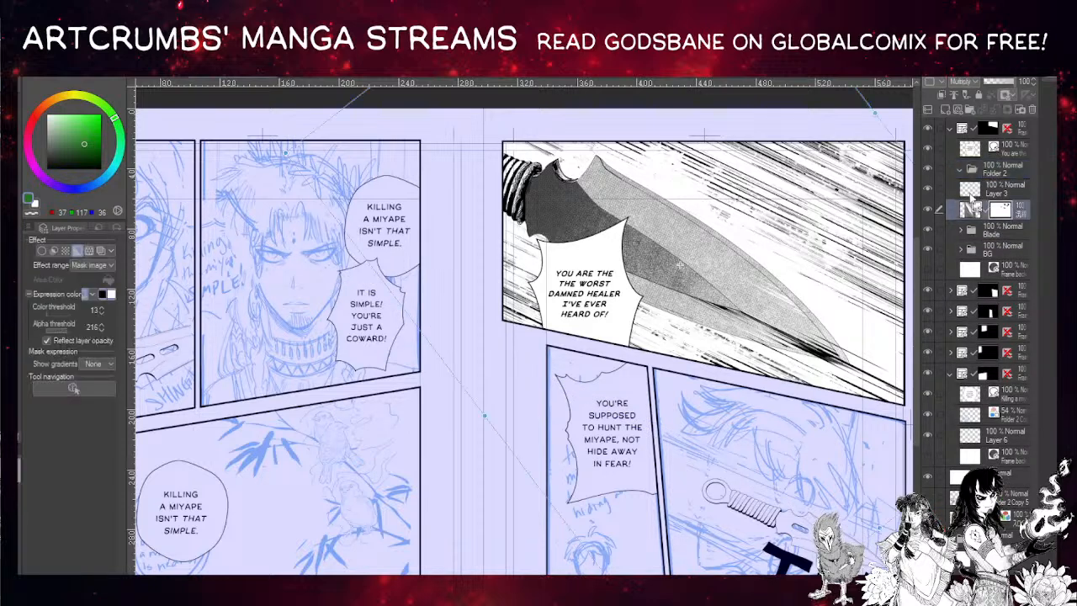
shift+click(972, 192)
mouse_move(972, 190)
mouse_down()
mouse_move(971, 174)
mouse_move(984, 175)
mouse_up()
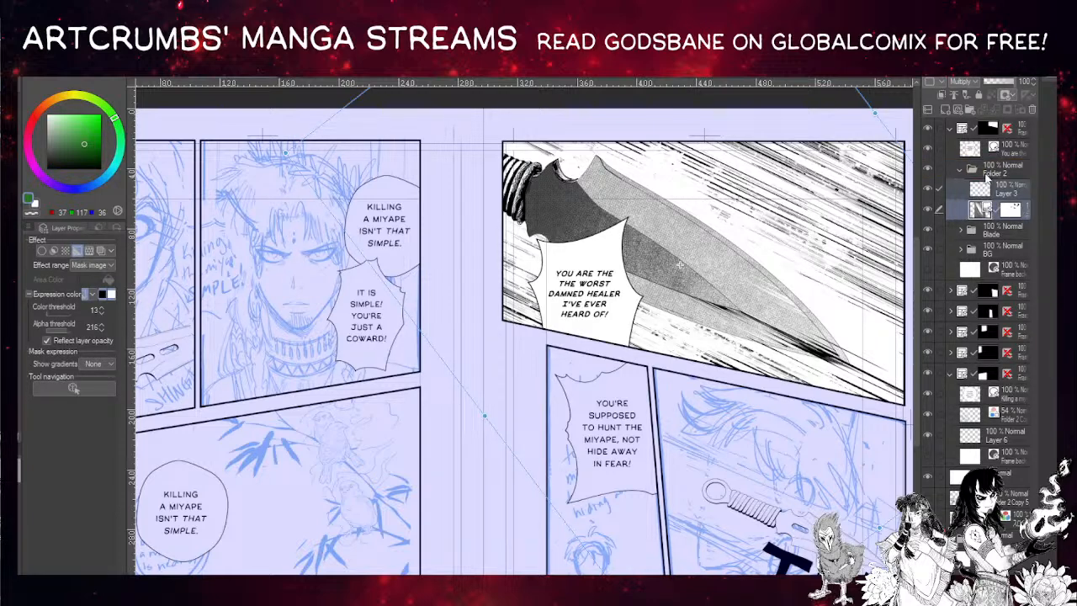
- Rename the new folder "effect Correct", set its blending mode to Through, and collapse it
click(978, 169)
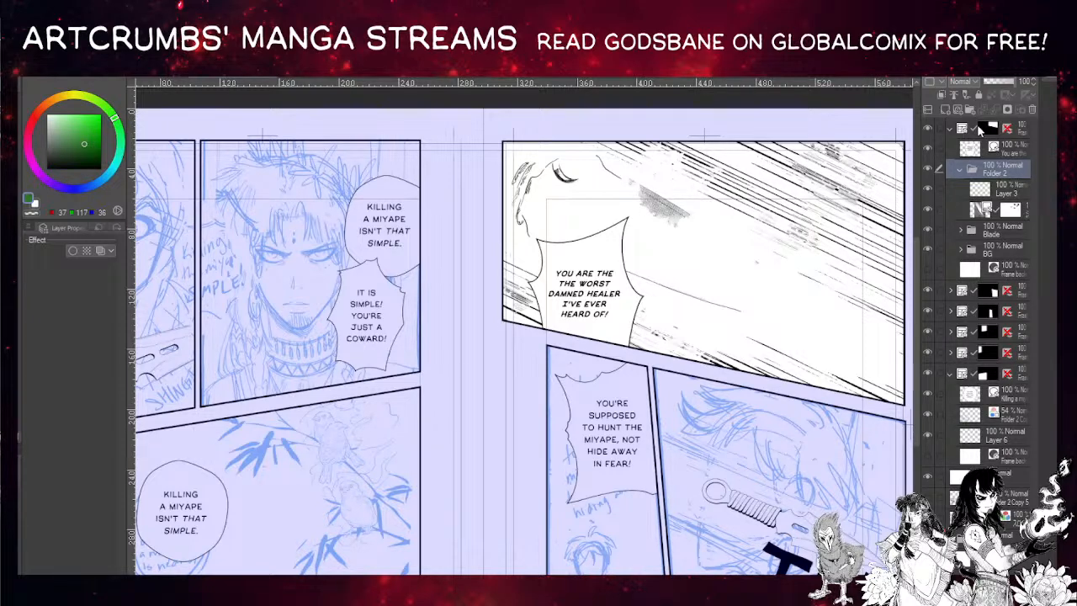
text(effect Correct)
key(Return)
click(976, 97)
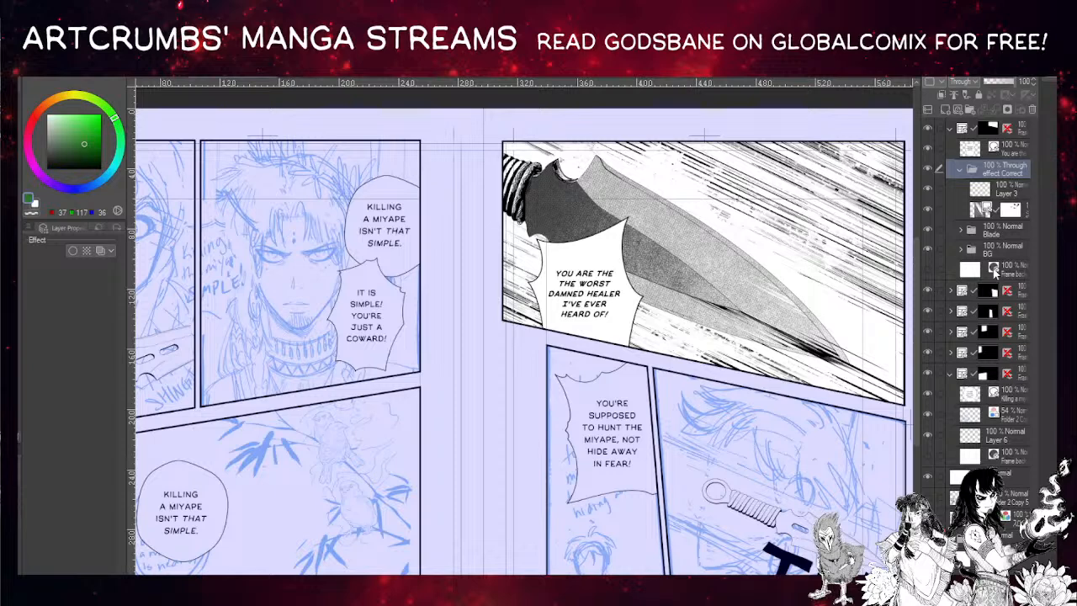
click(961, 169)
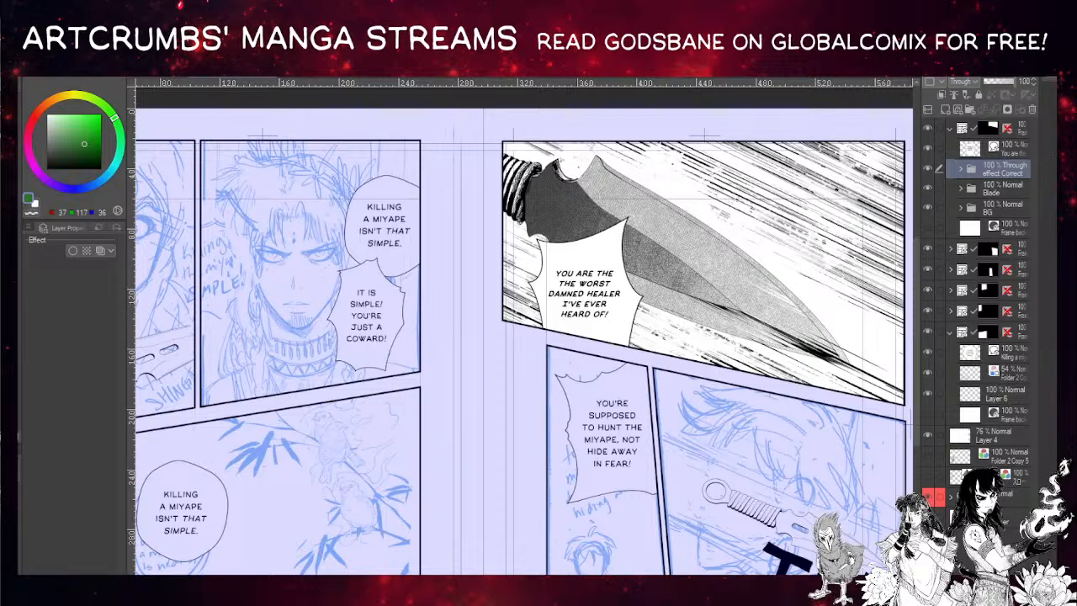
- Open a new blank canvas and draw a large rectangular frame border covering most of the page
click(605, 182)
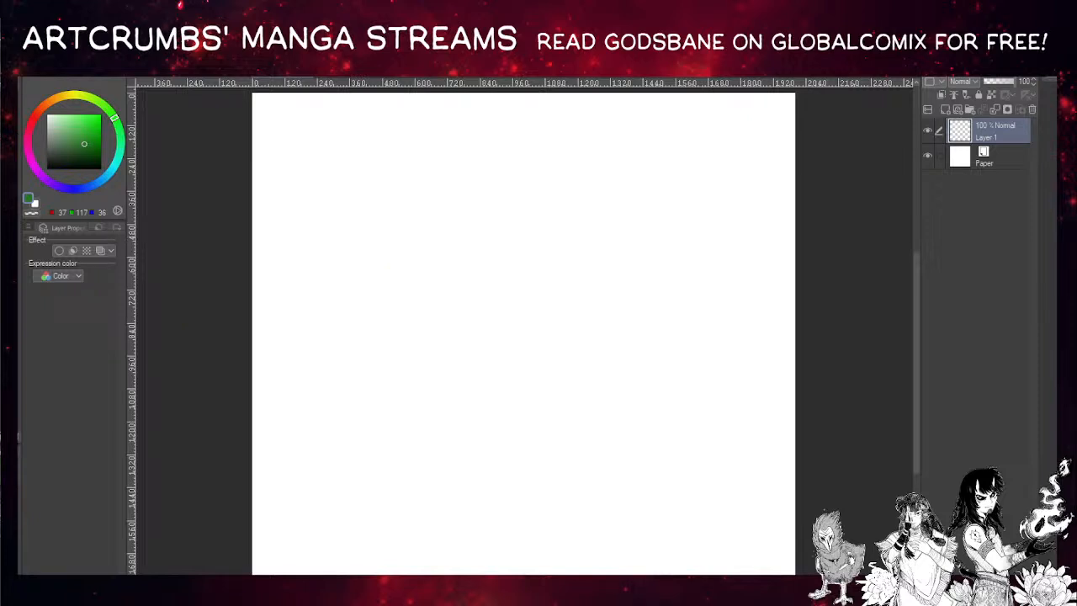
click(69, 141)
drag(311, 114, 744, 576)
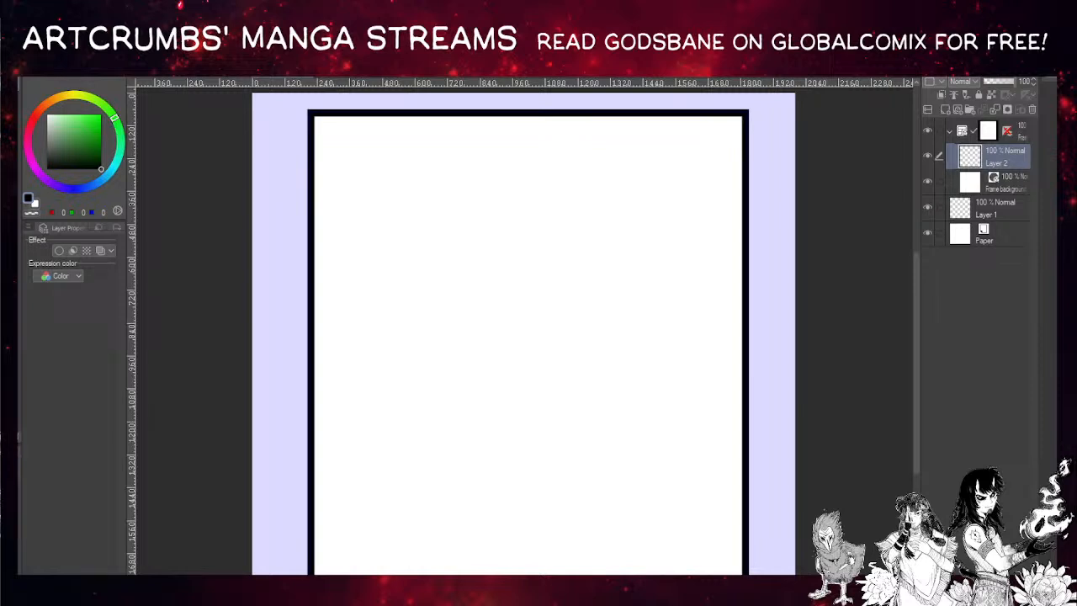
- Widen the sub tool area so the frame tools are readable, and choose the Divide frame folder tool
drag(20, 118, 238, 139)
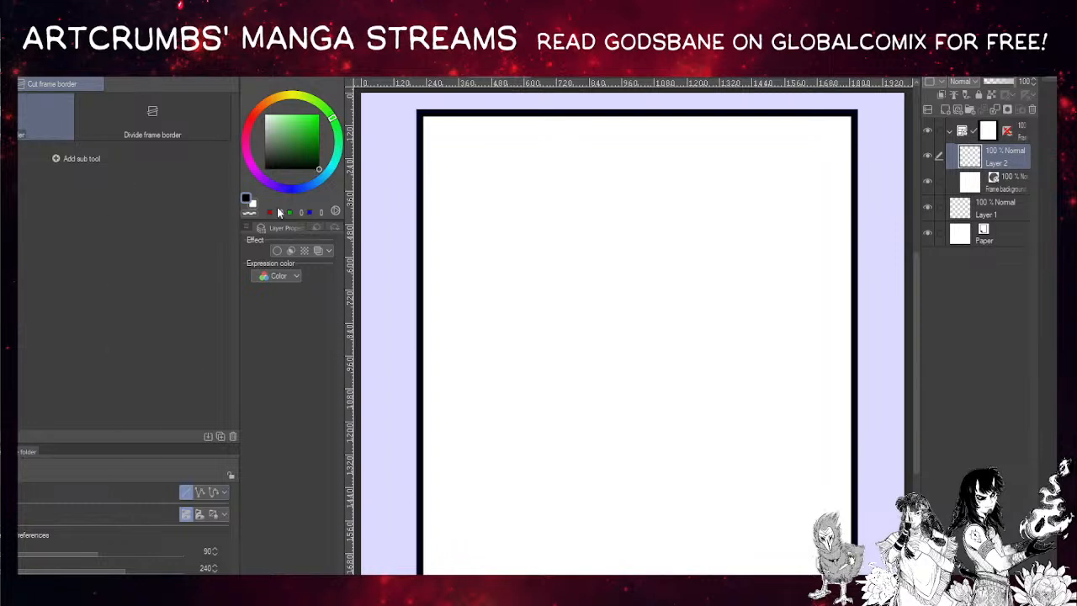
drag(240, 221, 20, 234)
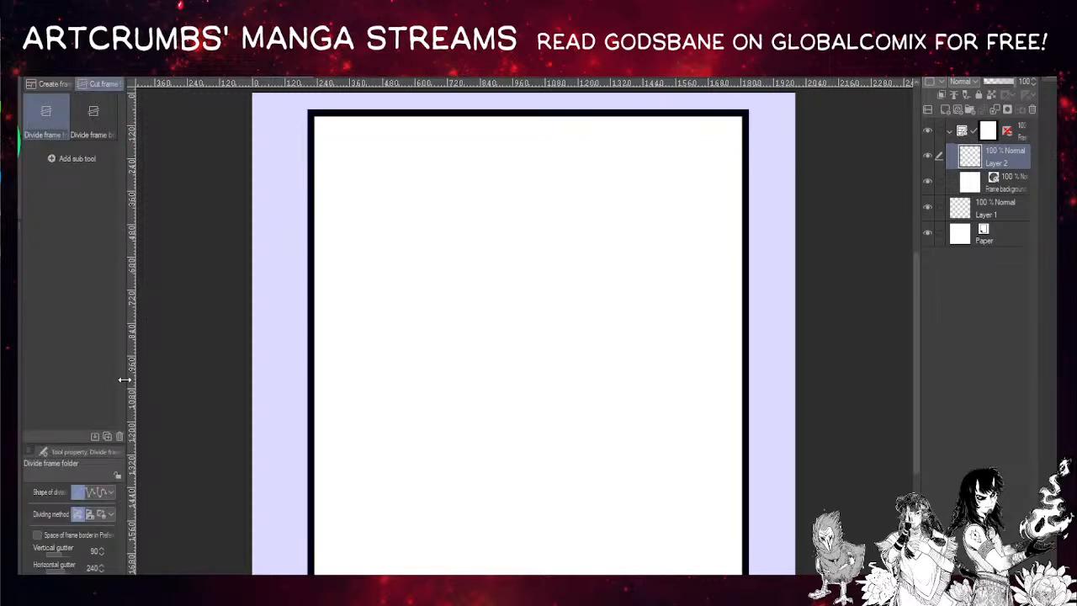
drag(124, 381, 180, 380)
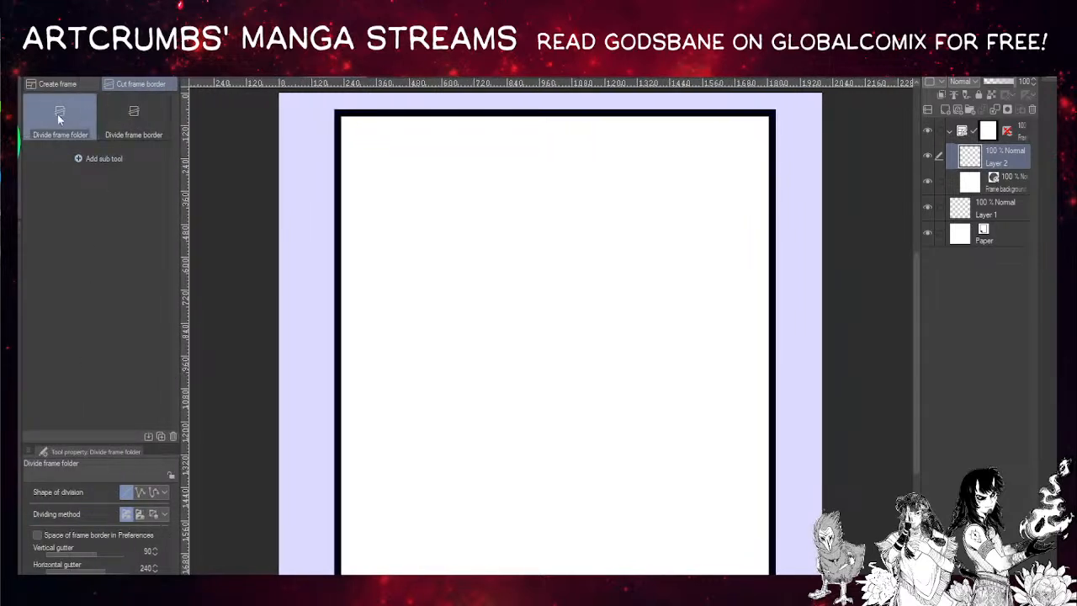
click(65, 83)
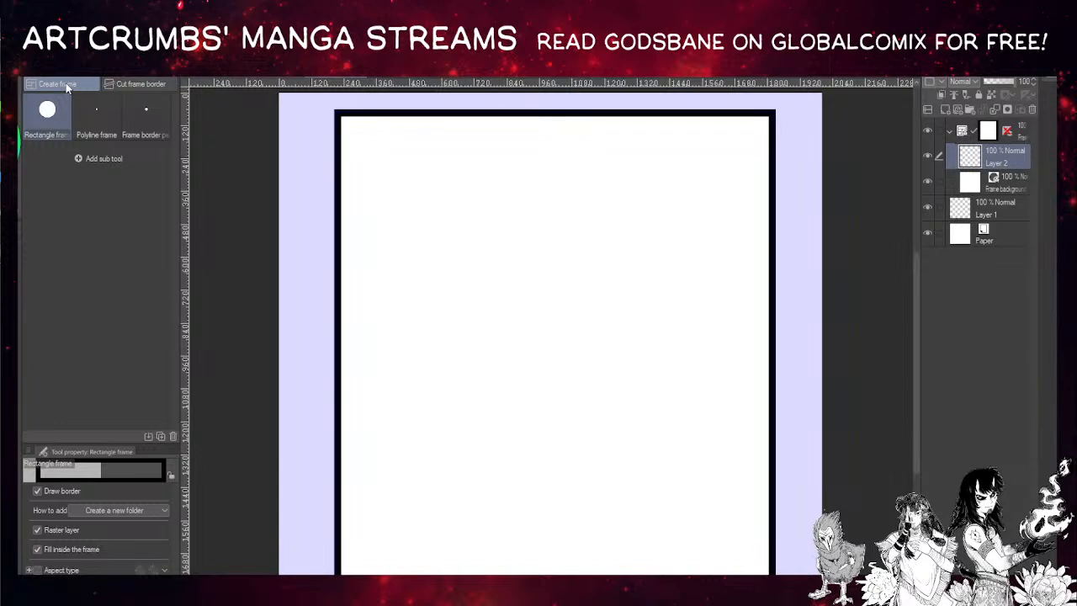
click(132, 88)
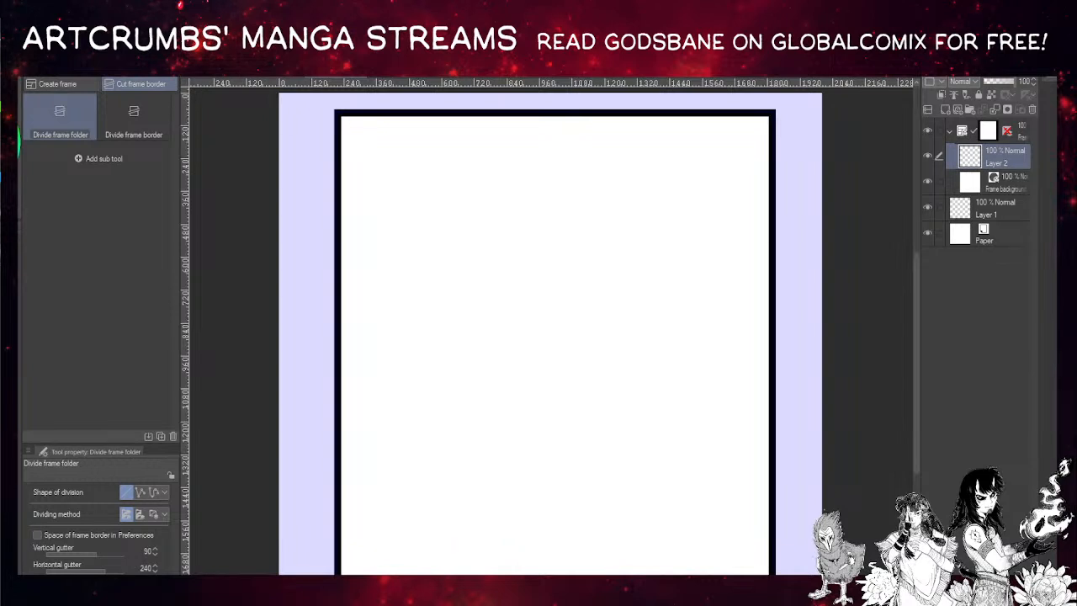
- Divide the large frame into three sloped rows, and split each row into two panels with a slanted cut
drag(342, 235, 577, 236)
drag(340, 435, 568, 411)
drag(416, 118, 430, 156)
drag(577, 268, 613, 362)
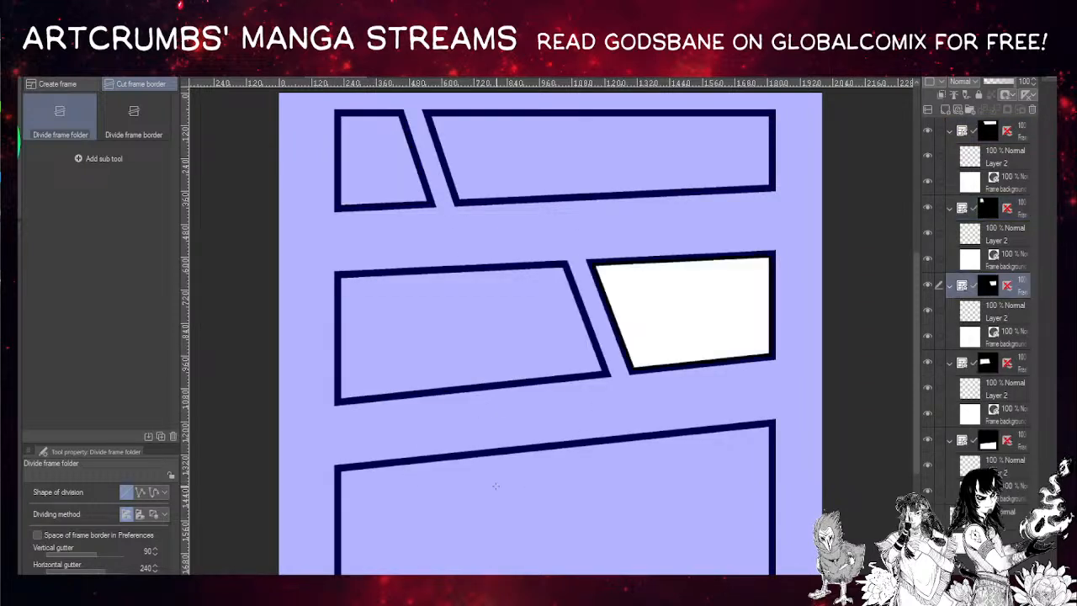
drag(393, 457, 425, 581)
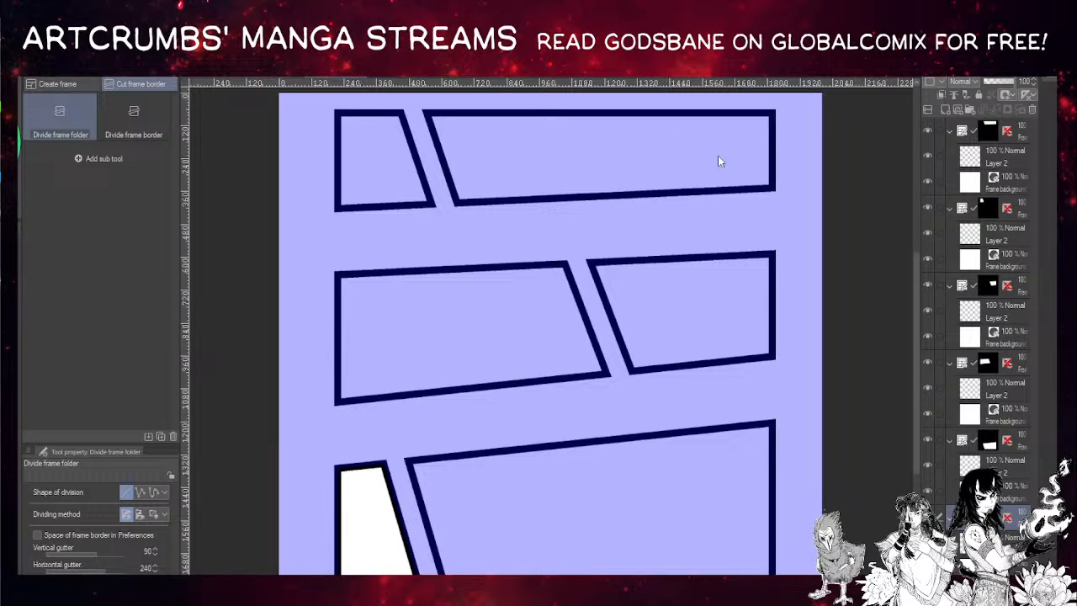
- On a blank canvas, draw a tall rectangular frame in the middle and divide it into two panels with a sloping cut
key(ctrl+Tab)
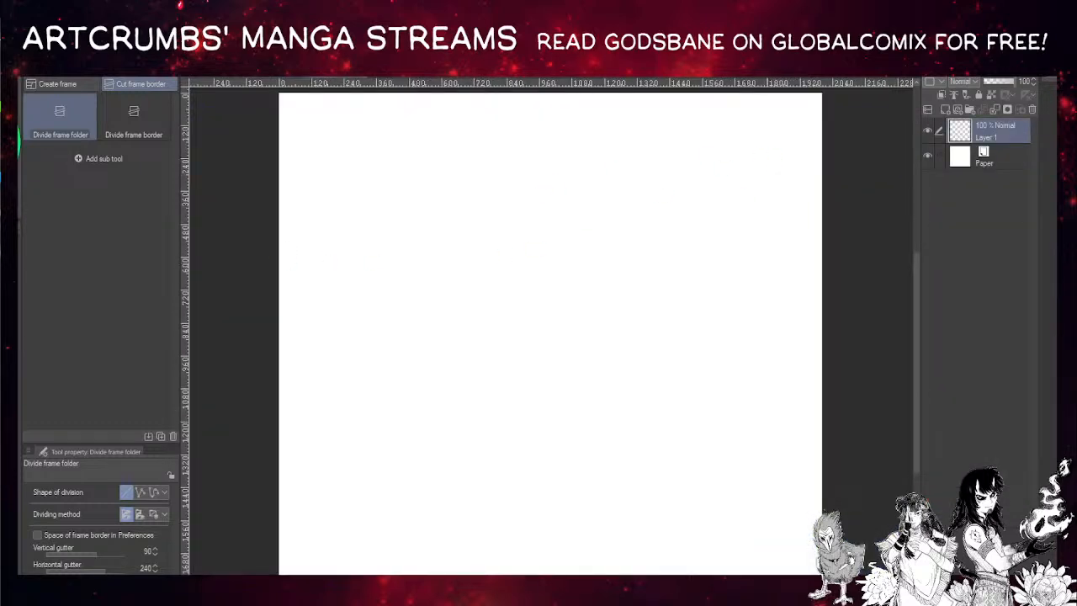
click(60, 84)
drag(443, 149, 667, 570)
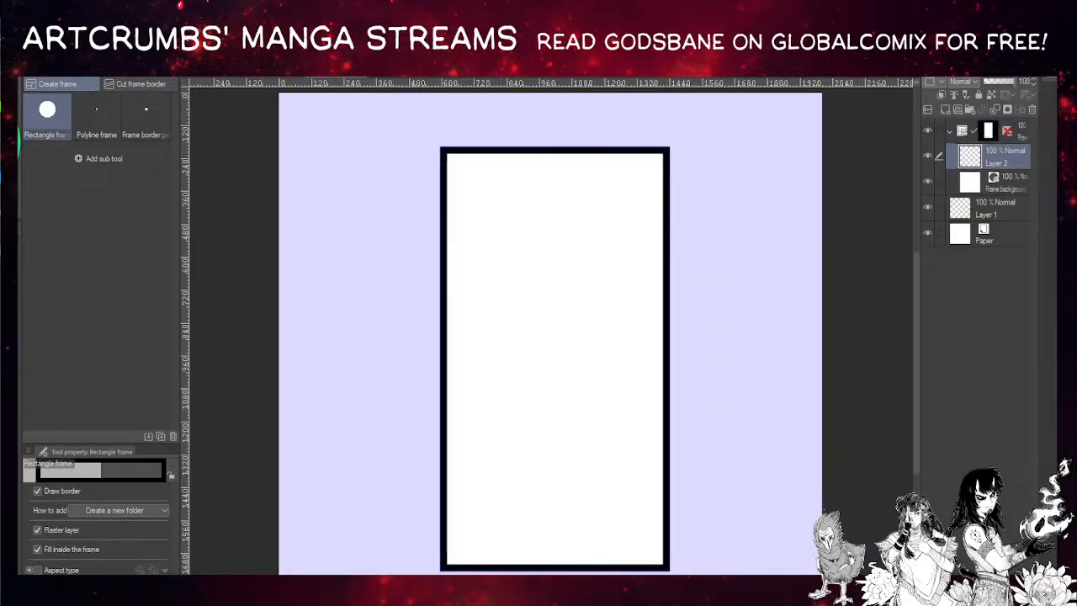
click(140, 84)
drag(429, 309, 585, 290)
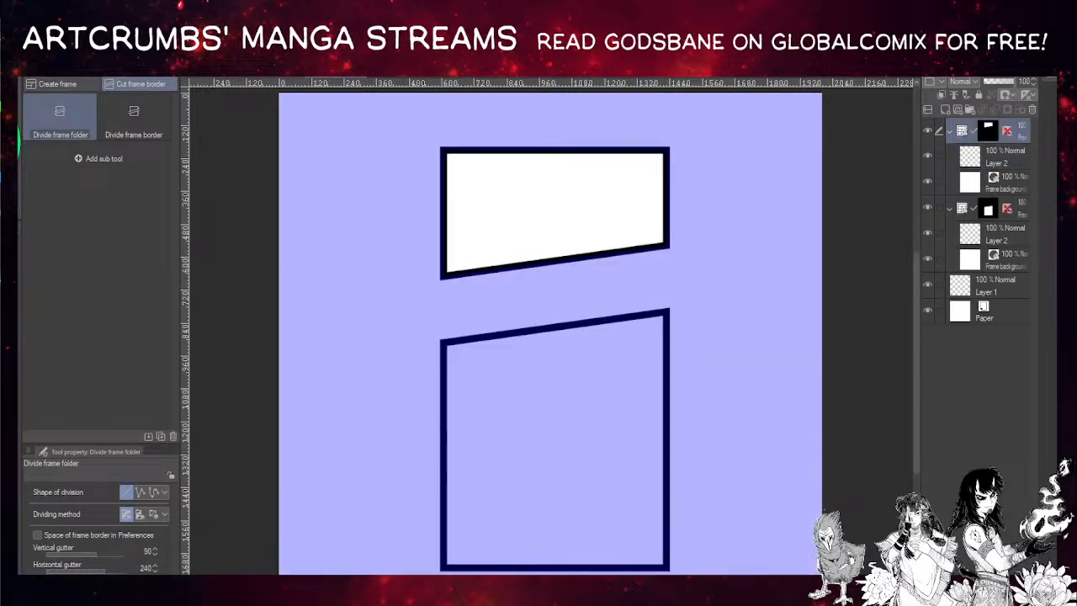
- Try moving the facing edges of the two panels with the Object tool and Keep gutters aligned set to Horizontal & adjacent
key(o)
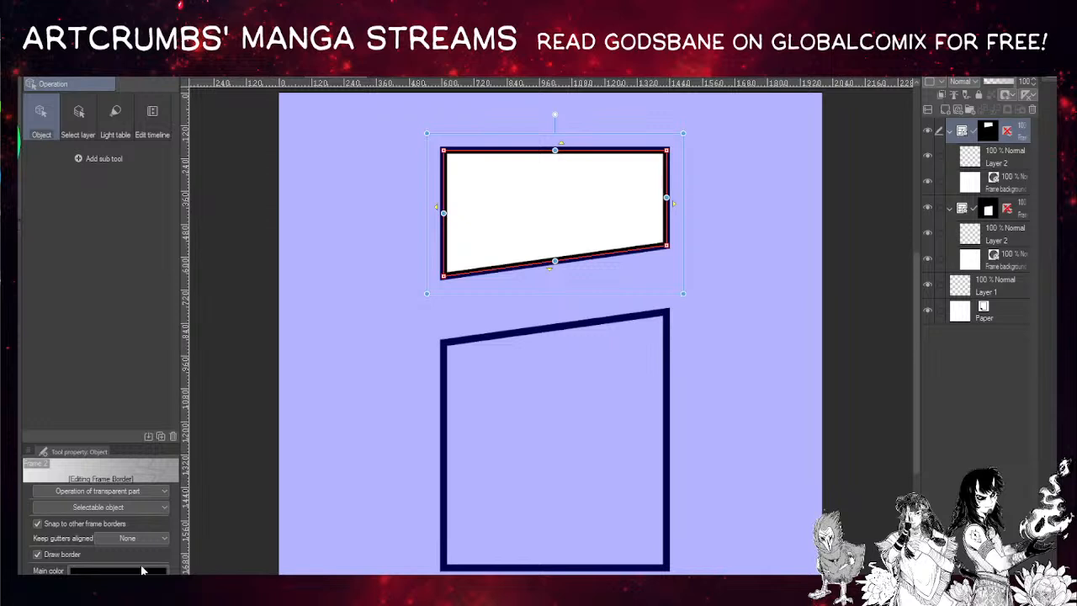
click(142, 583)
click(607, 333)
click(559, 262)
drag(554, 261, 555, 292)
key(ctrl+z)
click(120, 570)
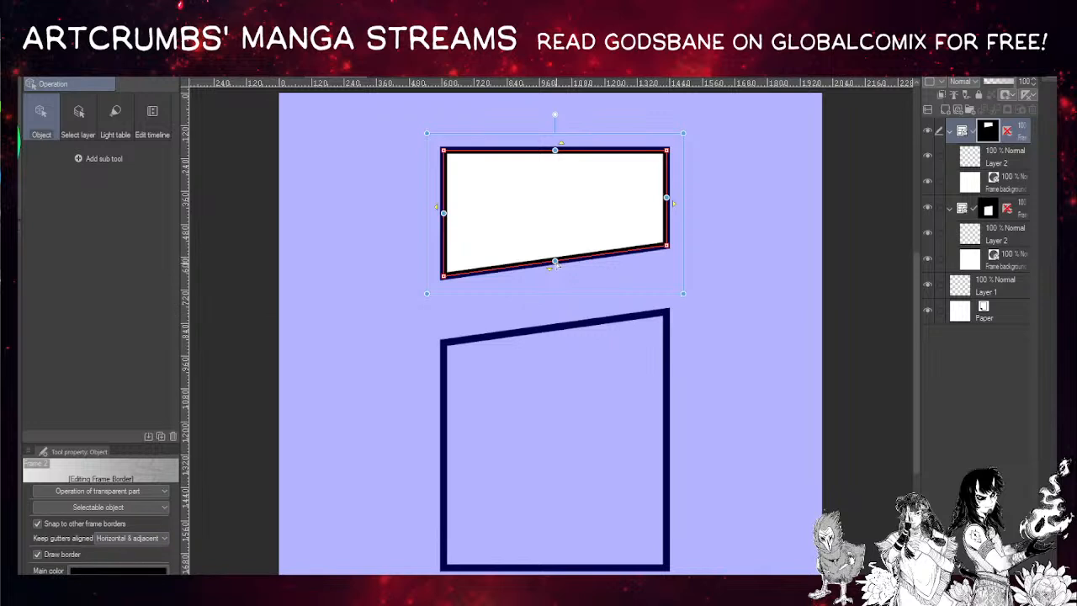
click(554, 332)
drag(554, 333, 557, 277)
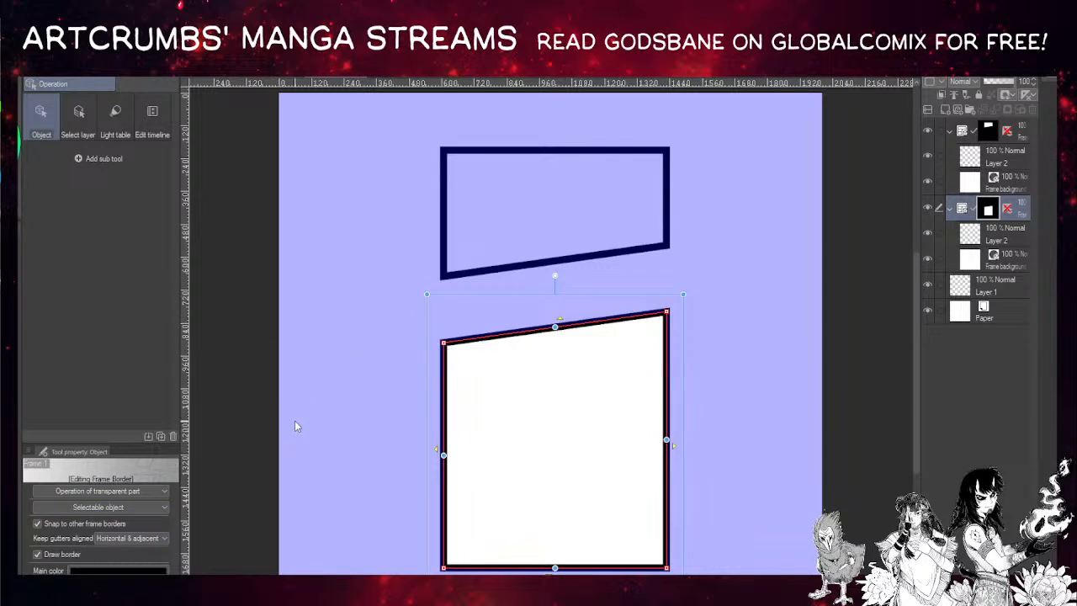
- Set Keep gutters aligned to All, try lowering the upper panel's sloping bottom edge, and undo the trial moves
click(122, 536)
click(144, 564)
click(556, 263)
drag(554, 262, 554, 310)
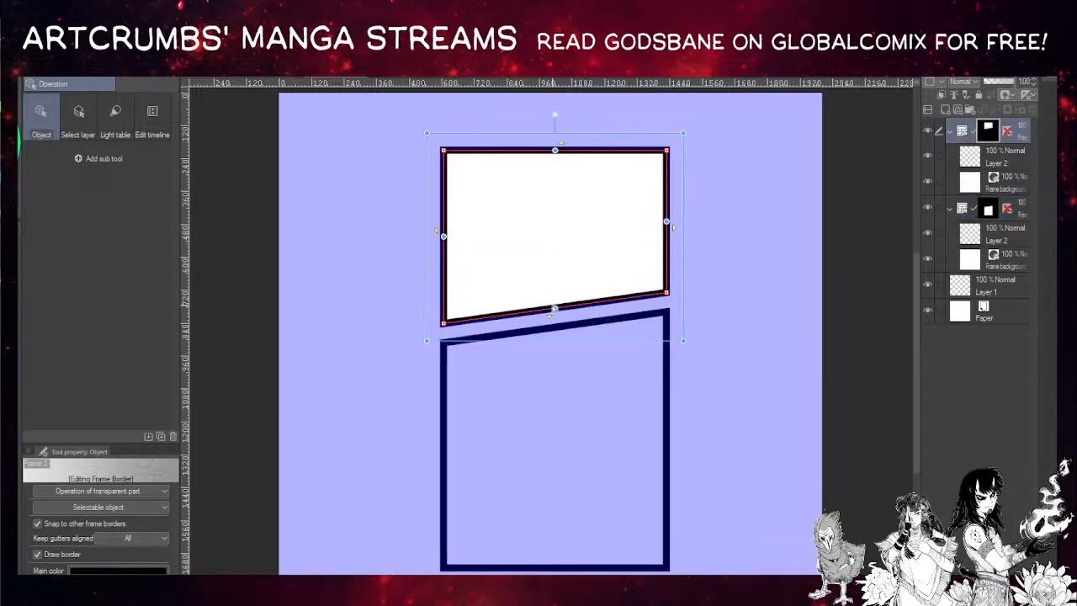
key(ctrl+z)
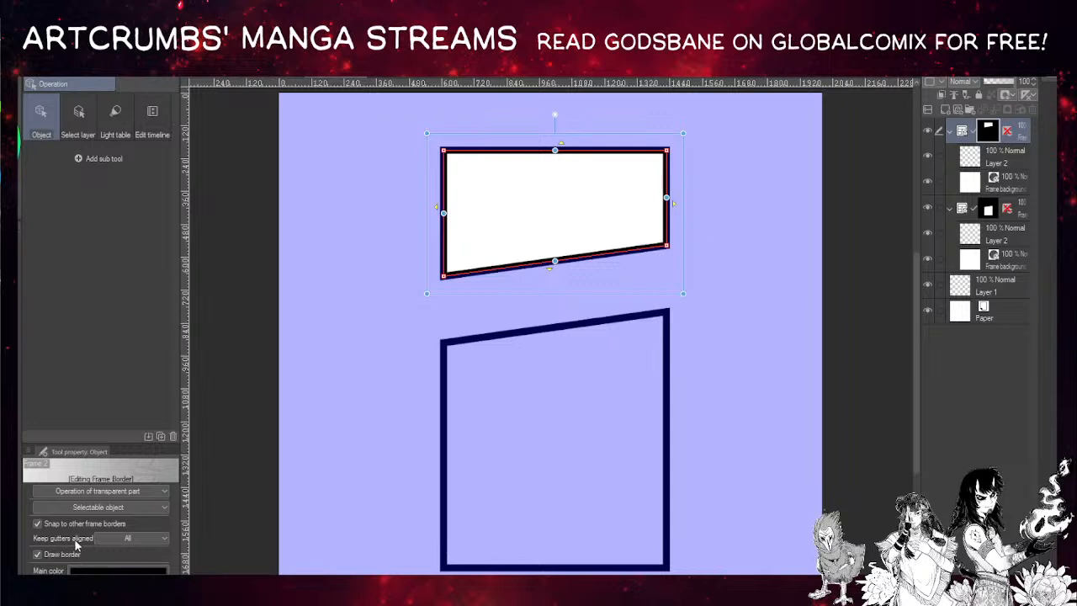
click(97, 525)
drag(550, 261, 551, 291)
key(ctrl+z)
- Select the two panels' background fills in turn, and return to the Godsbane manga spread
click(529, 345)
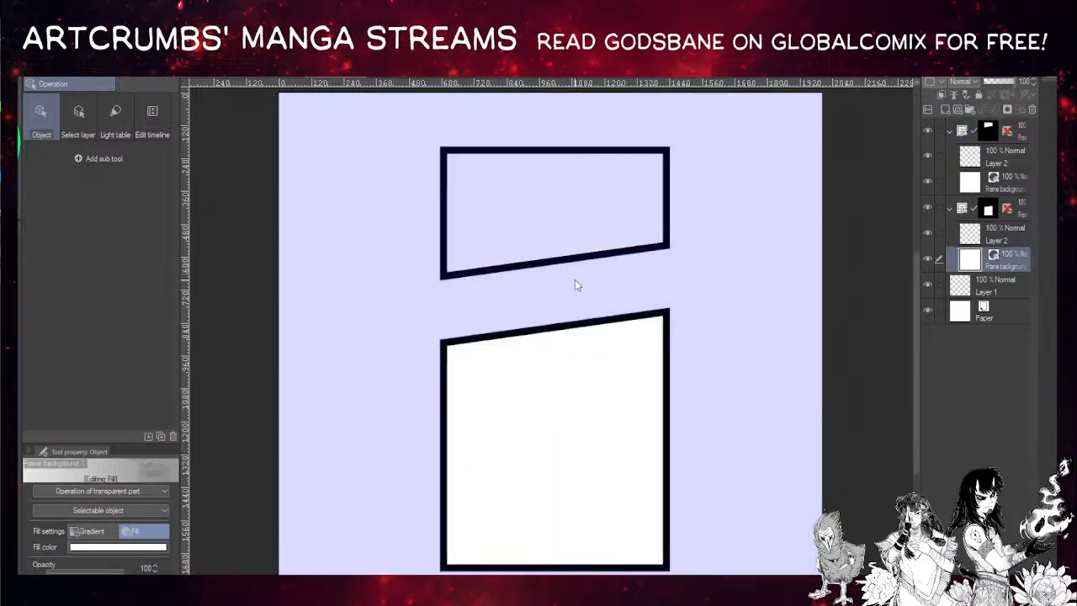
click(568, 255)
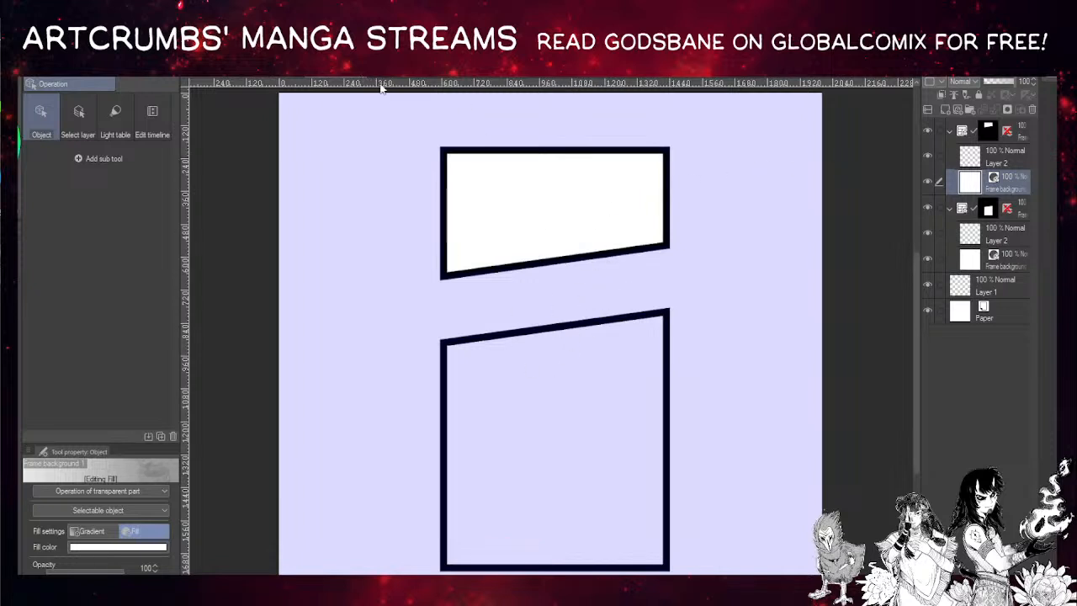
key(ctrl+Tab)
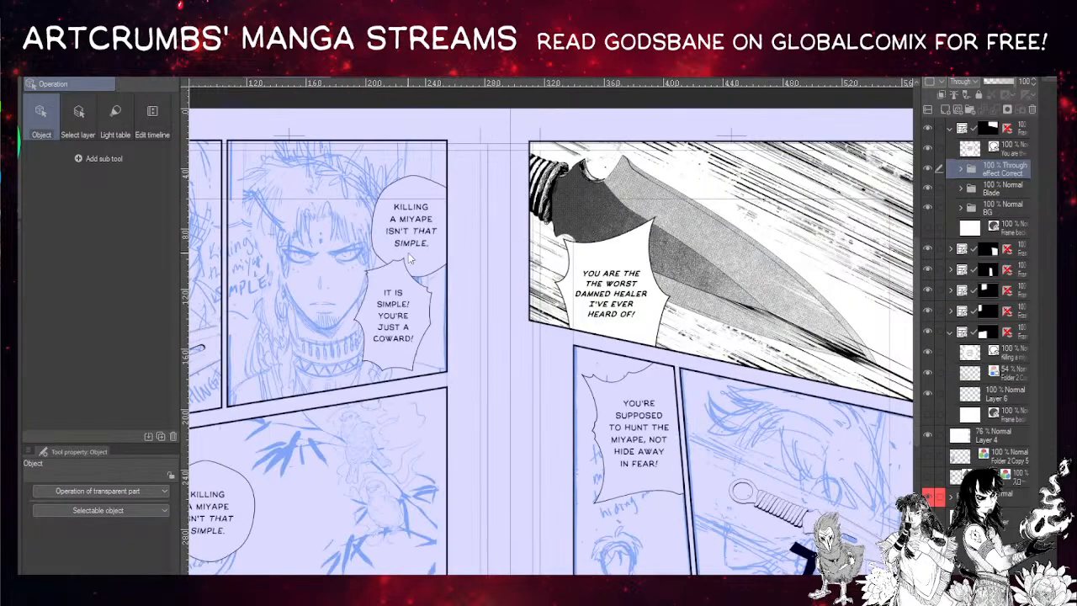
- Try lowering the bottom edge of the frowning man's panel and shifting its inner side edge with gutters aligned, and undo the trial moves
click(334, 401)
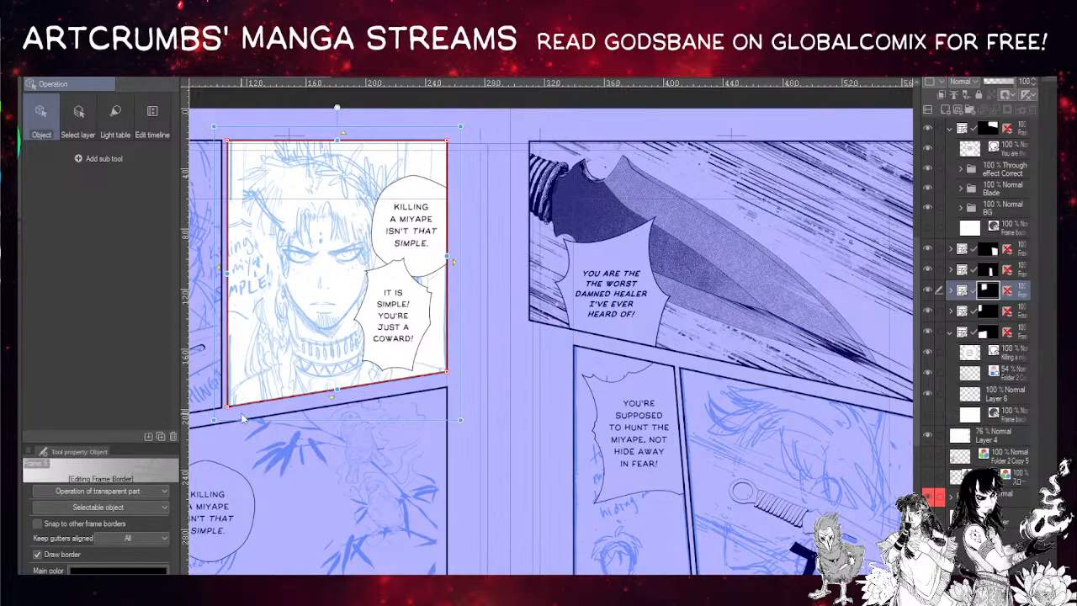
drag(335, 392, 338, 476)
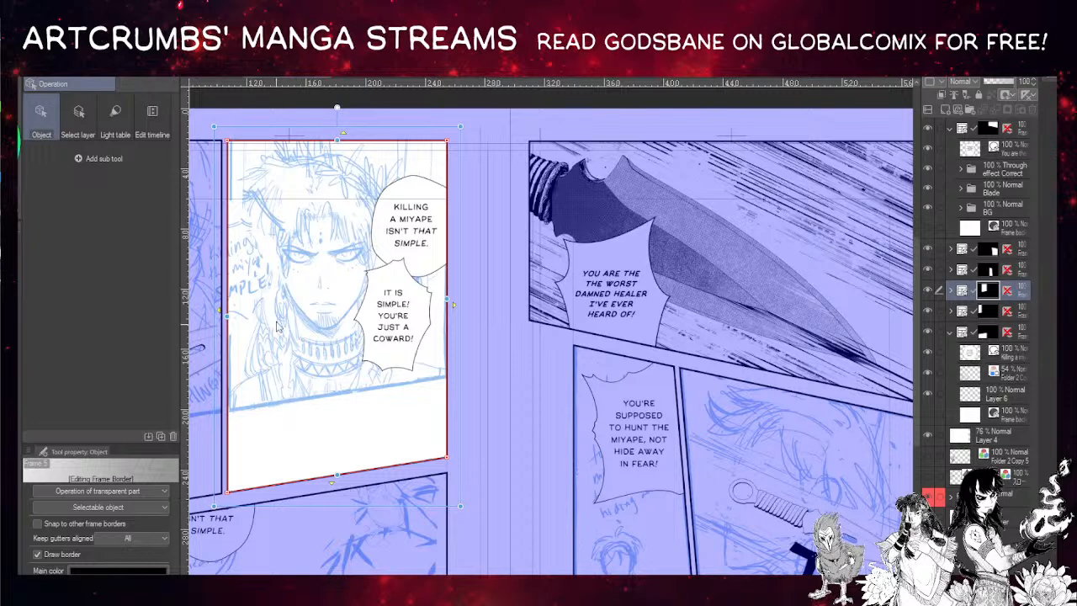
drag(227, 317, 267, 322)
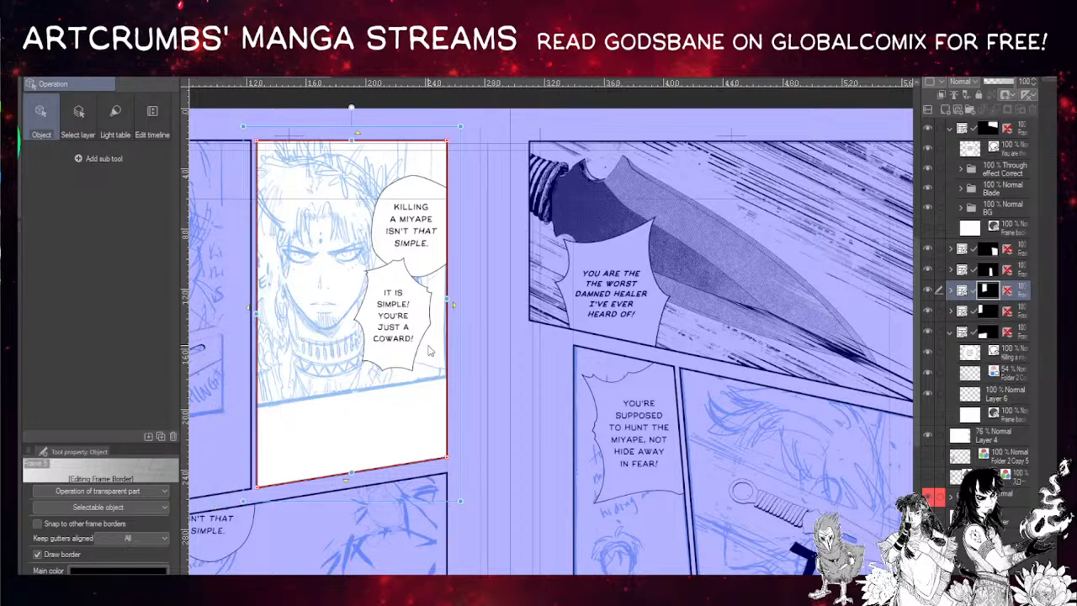
key(ctrl+z)
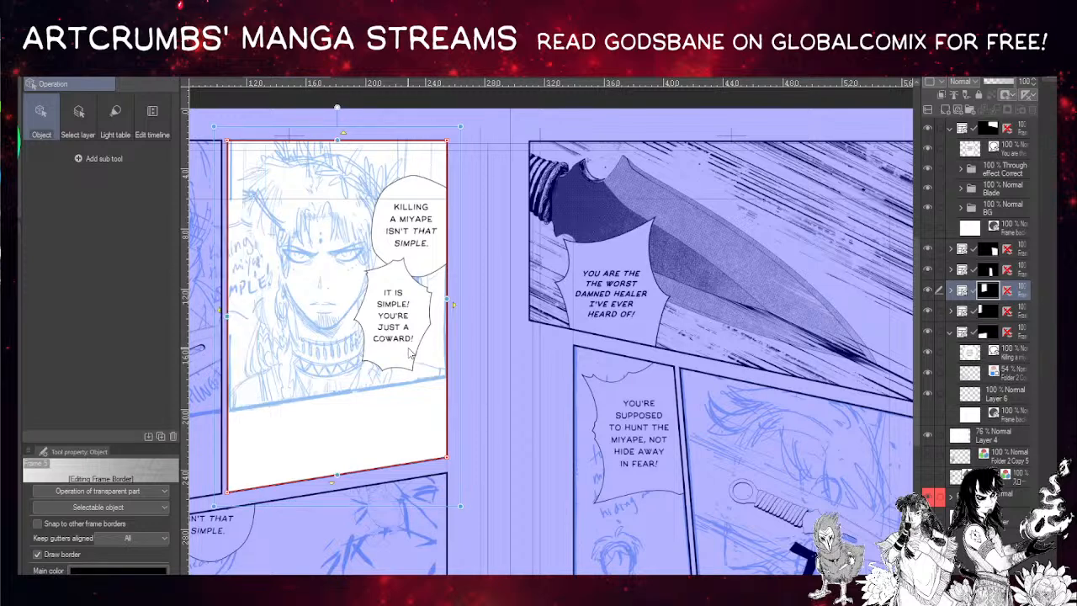
key(ctrl+z)
key(ctrl+z)
key(ctrl+z)
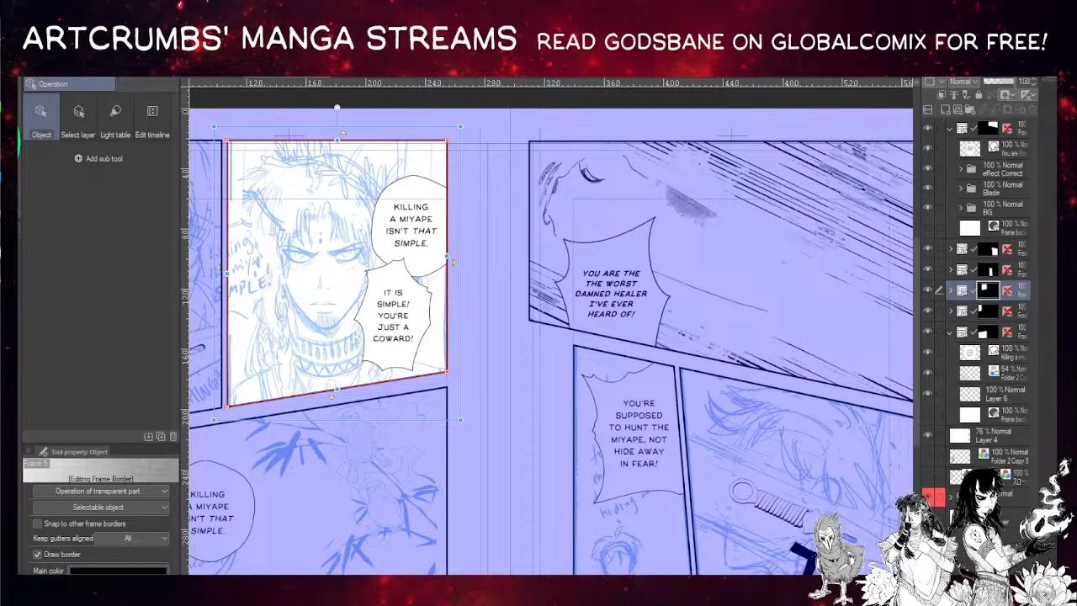
- Select the "Killing a Miyape isn't that simple." balloon in the sparrow panel and nudge it slightly to the left
drag(454, 325, 448, 297)
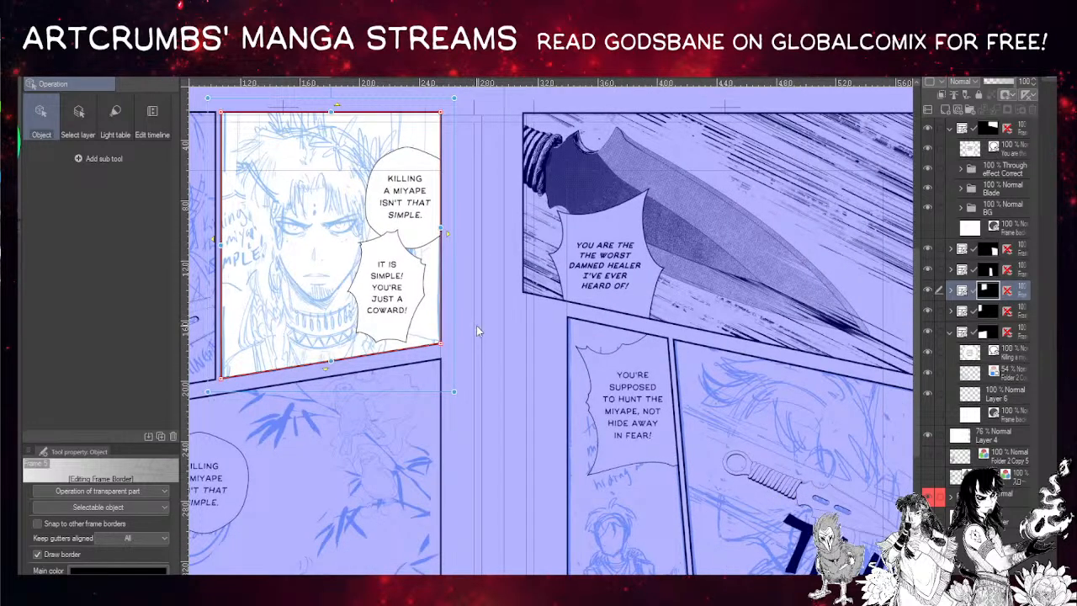
drag(499, 376, 467, 348)
drag(379, 373, 505, 373)
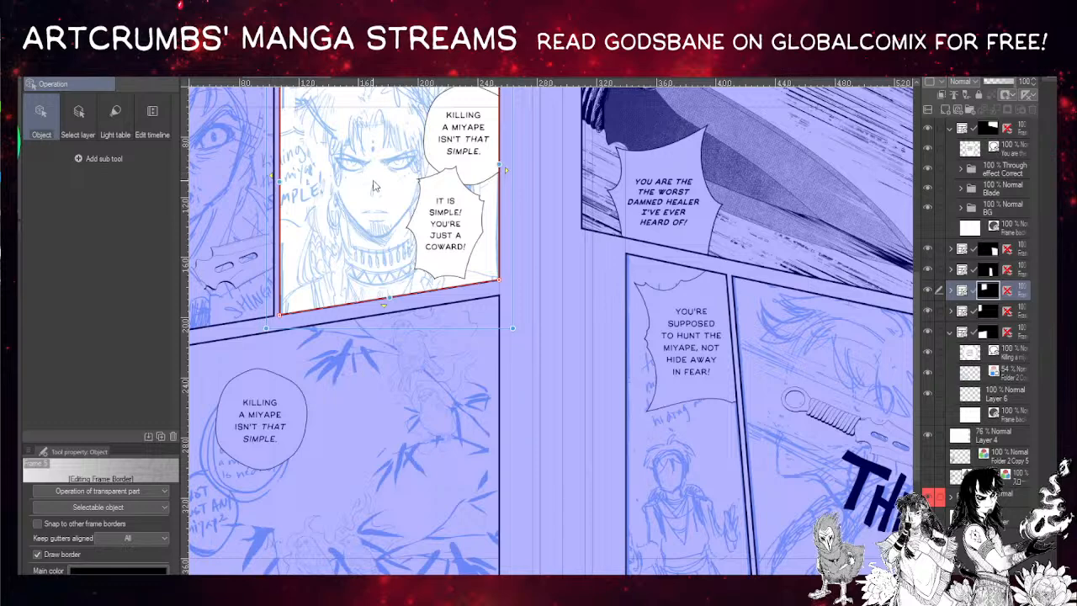
drag(386, 184, 493, 186)
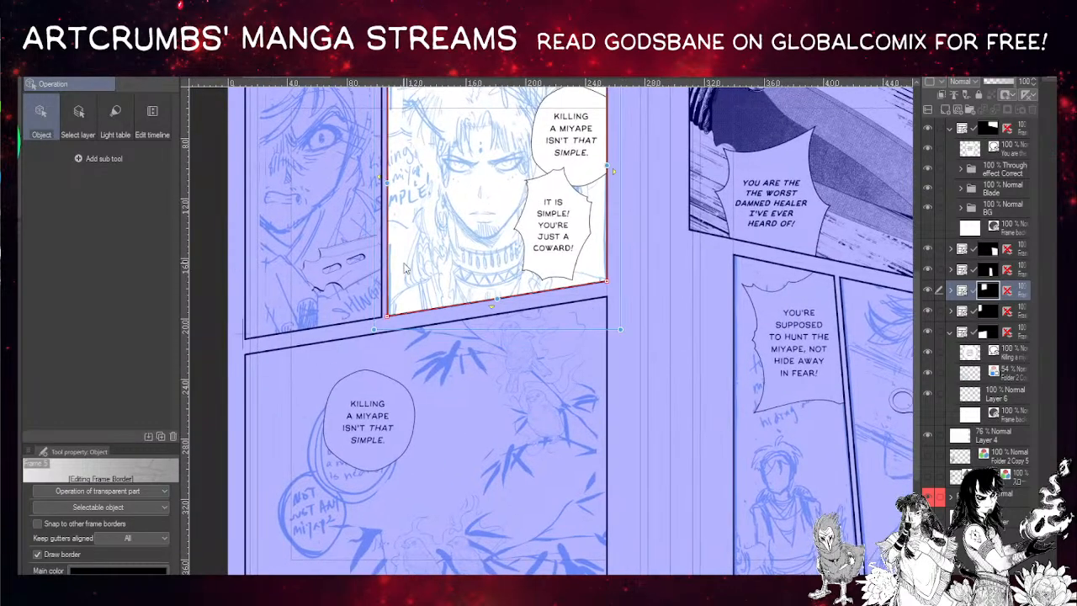
scroll(406, 267, up, 2)
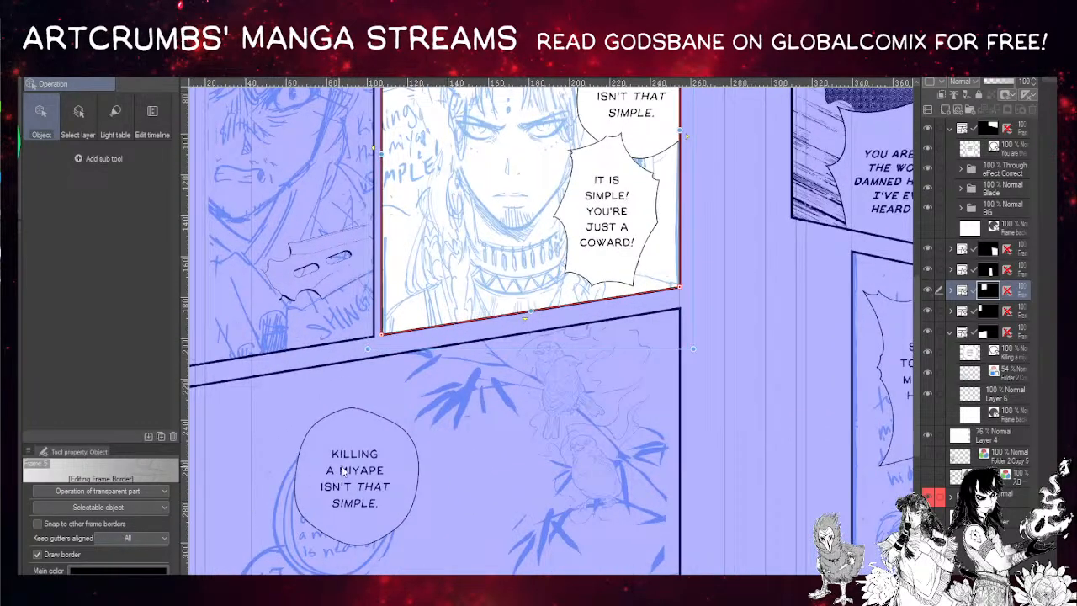
scroll(315, 481, up, 1)
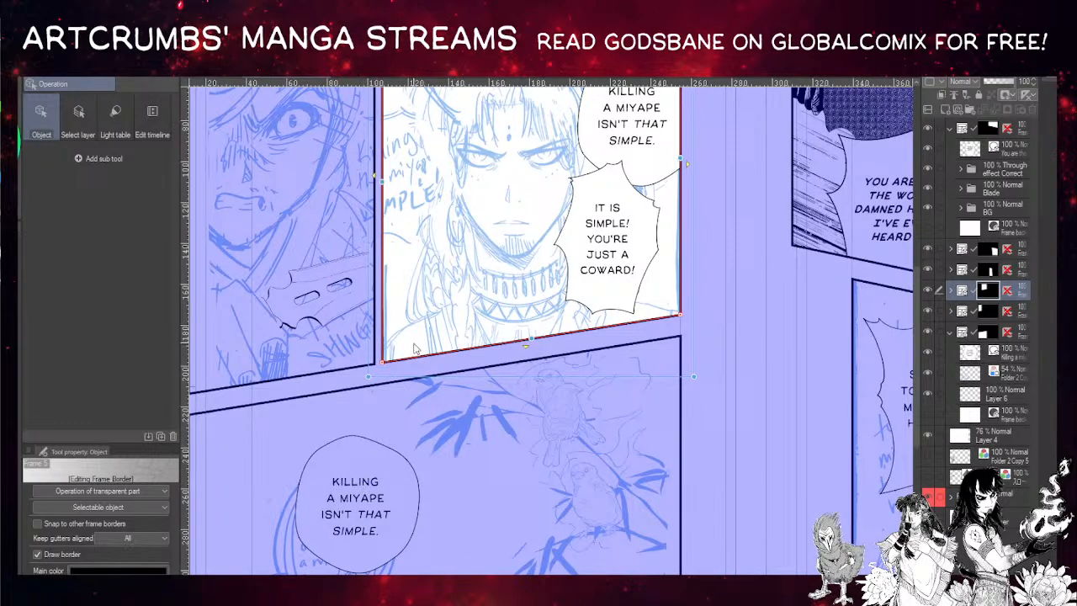
scroll(408, 268, up, 1)
key(space)
drag(392, 286, 502, 202)
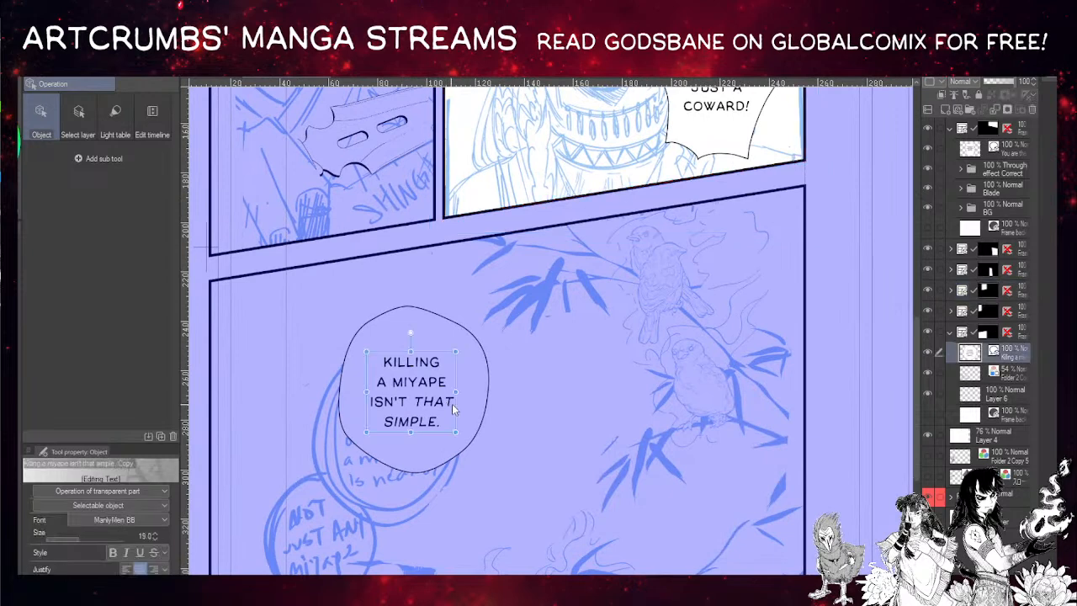
click(448, 403)
key(space)
drag(466, 358, 498, 286)
click(482, 375)
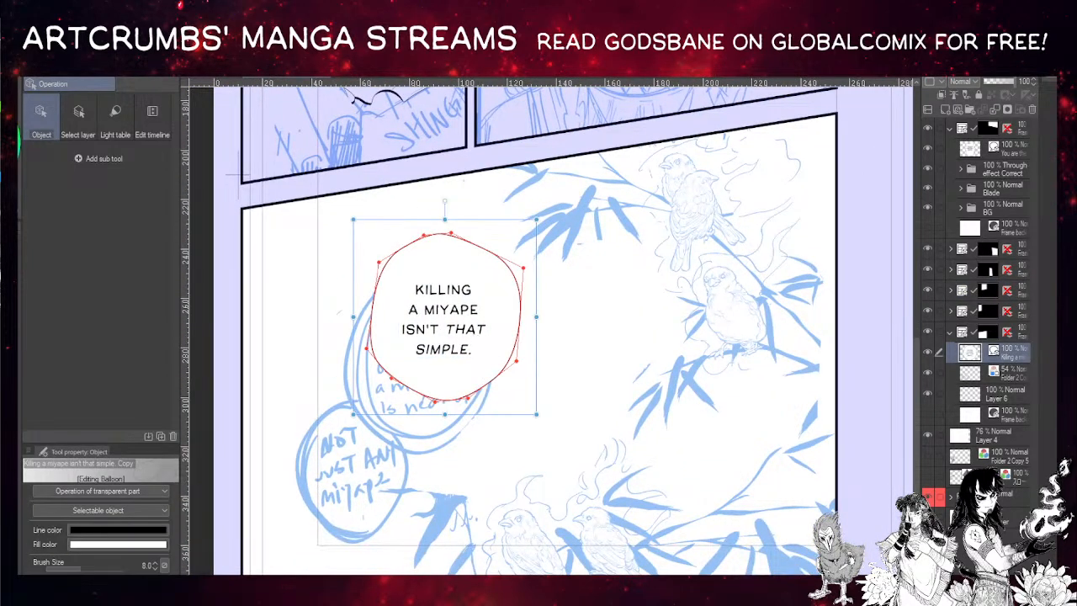
drag(407, 271, 403, 270)
- Replace the sparrow panel balloon's text with "THOSE" and turn off its italic style
key(t)
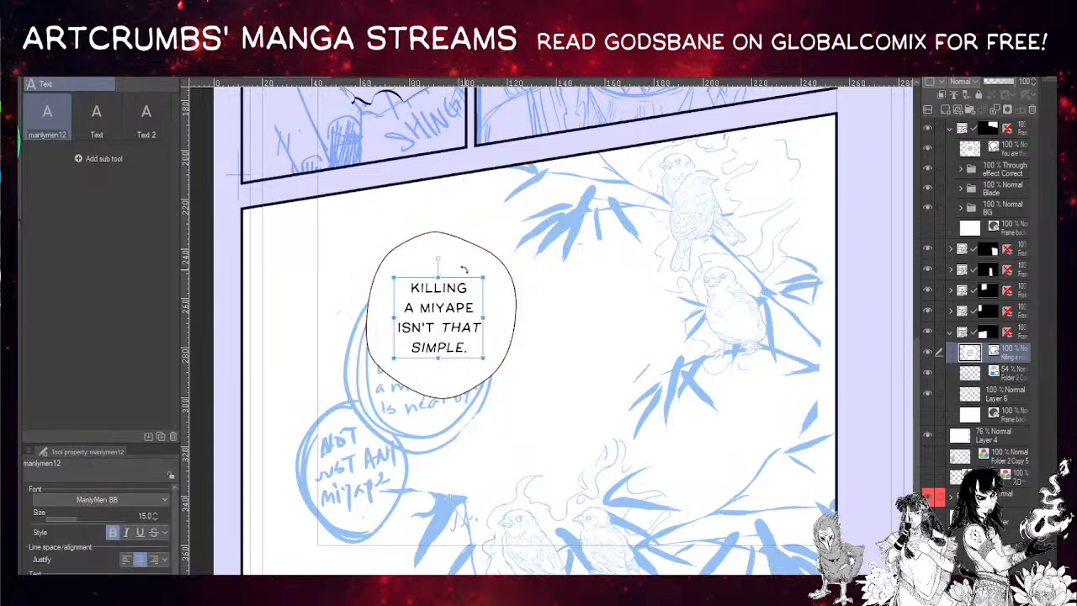
click(434, 323)
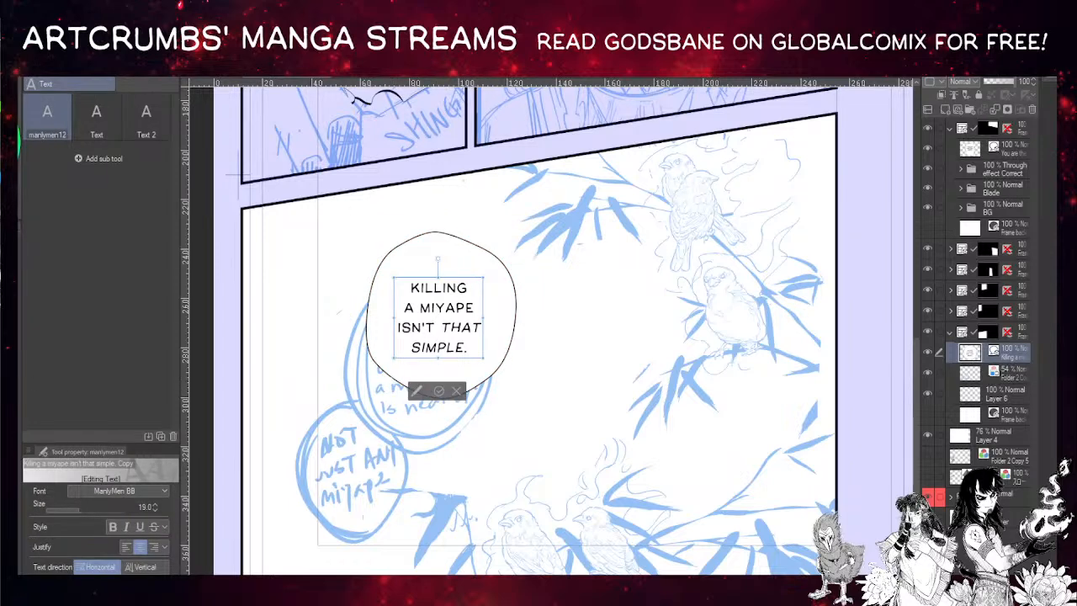
key(ctrl+a)
text(Those)
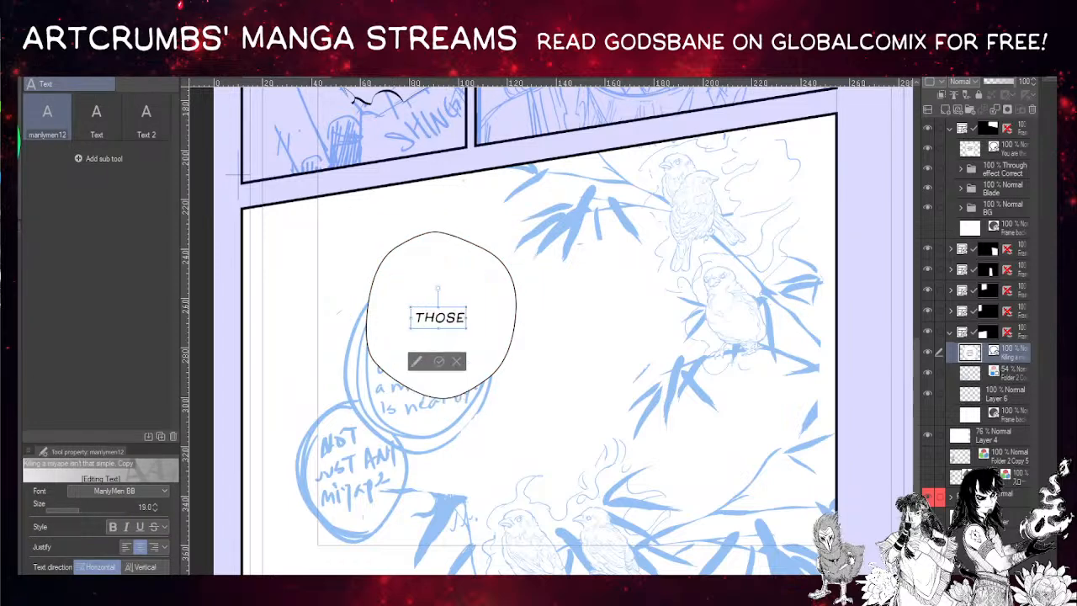
key(ctrl+a)
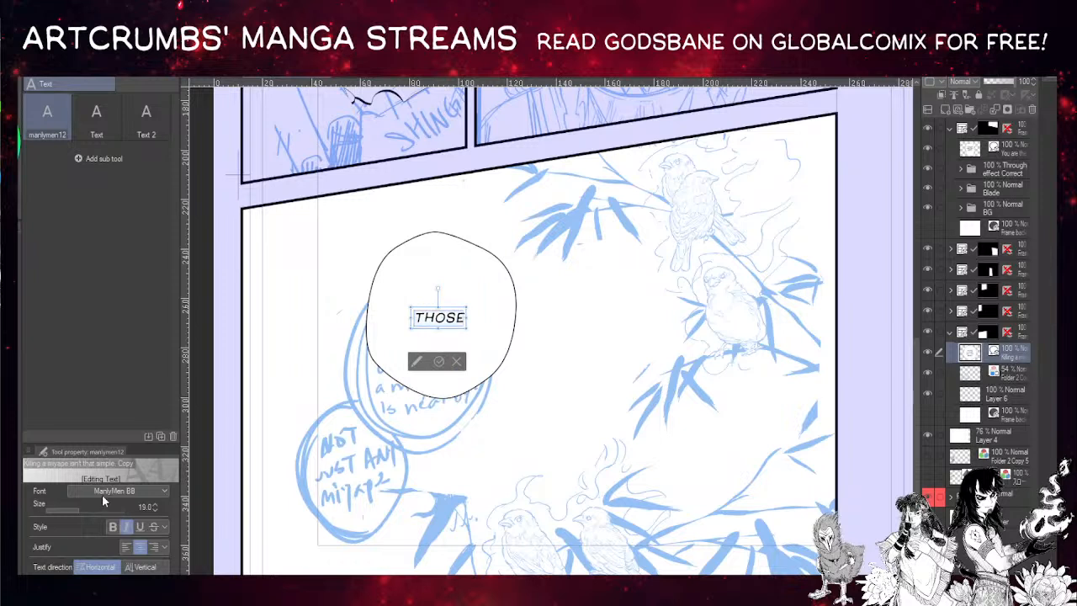
click(129, 529)
text(THOSE)
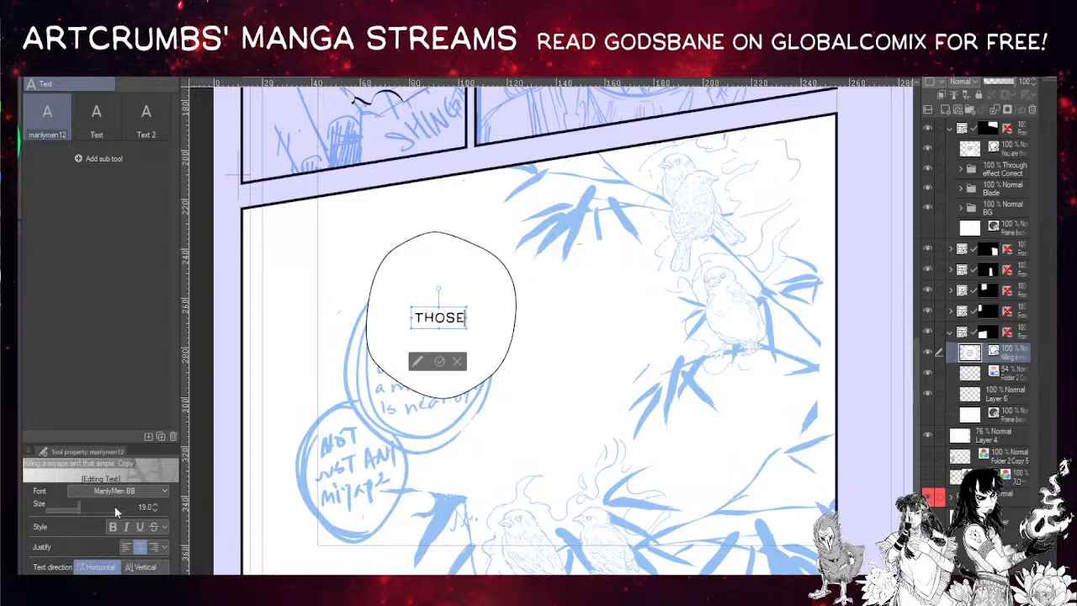
- Continue the balloon's text with the lines "SPARROWS" and "ARE GHOSTS," below the first word
key(Return)
text(SPARROWS)
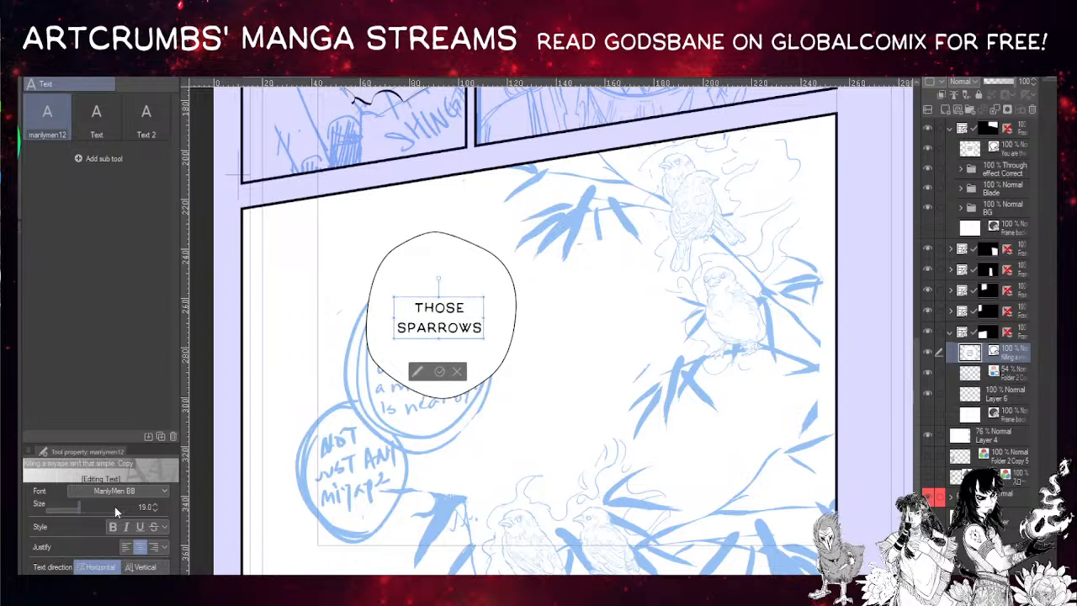
key(Return)
text(ARE GH)
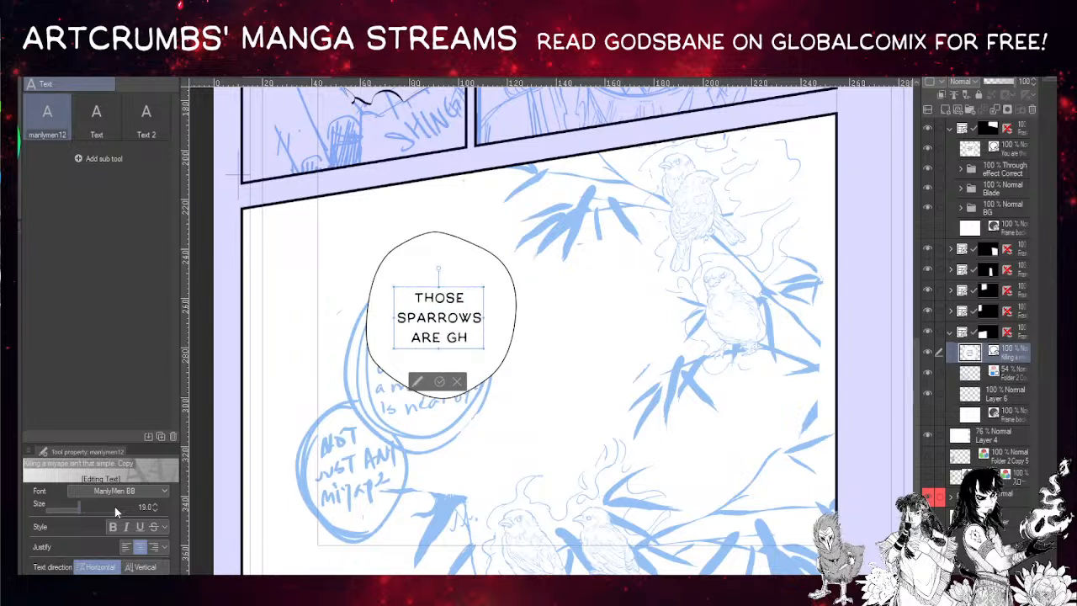
text(OSTS.)
key(BackSpace)
text(,)
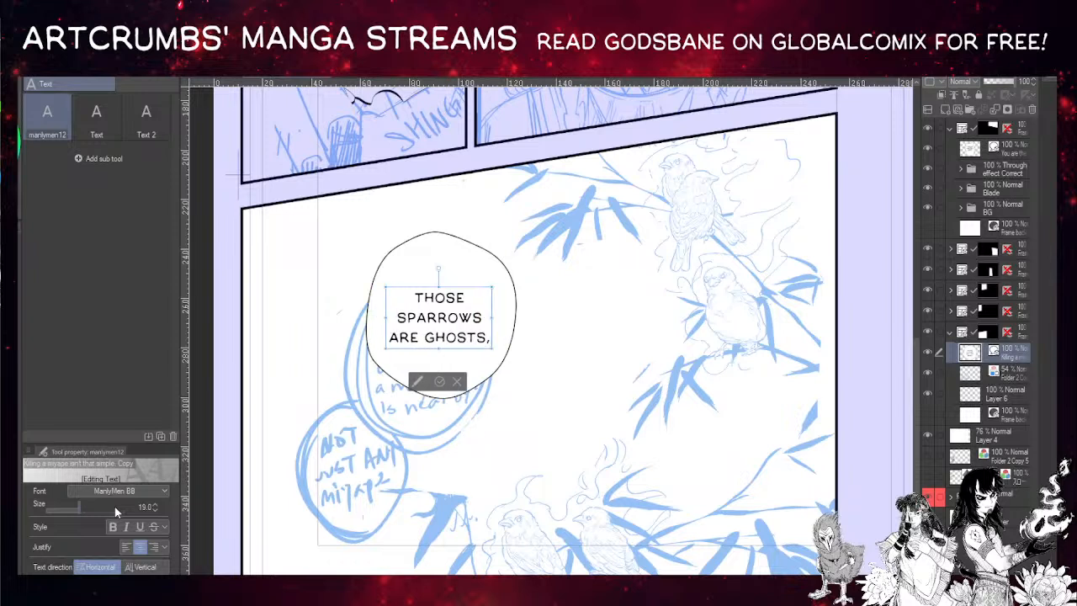
- Delete the end of the balloon's third line back to "AR"
key(BackSpace)
key(BackSpace)
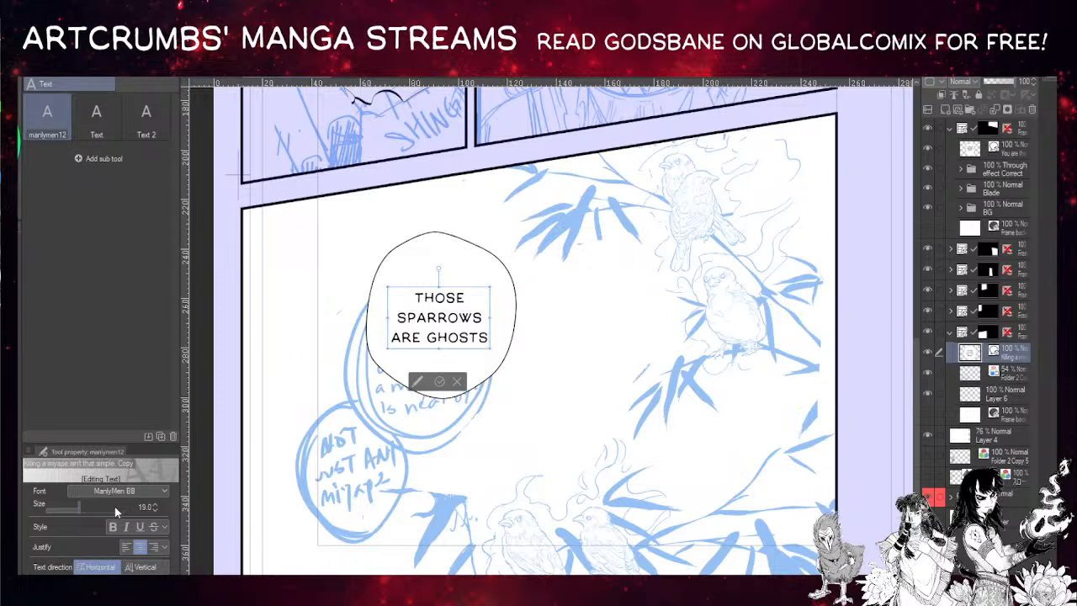
key(BackSpace)
key(BackSpace)
key(BackSpace)
key(BackSpace)
key(BackSpace)
key(BackSpace)
key(BackSpace)
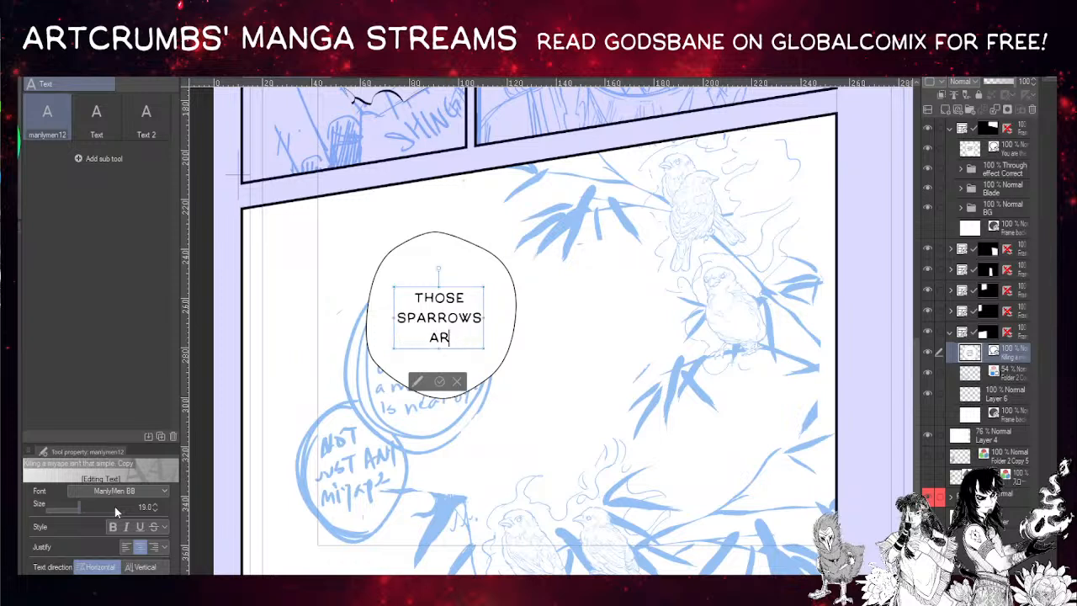
- Set the font size of the balloon's whole text to 15 and place the text cursor back in it
key(ctrl+a)
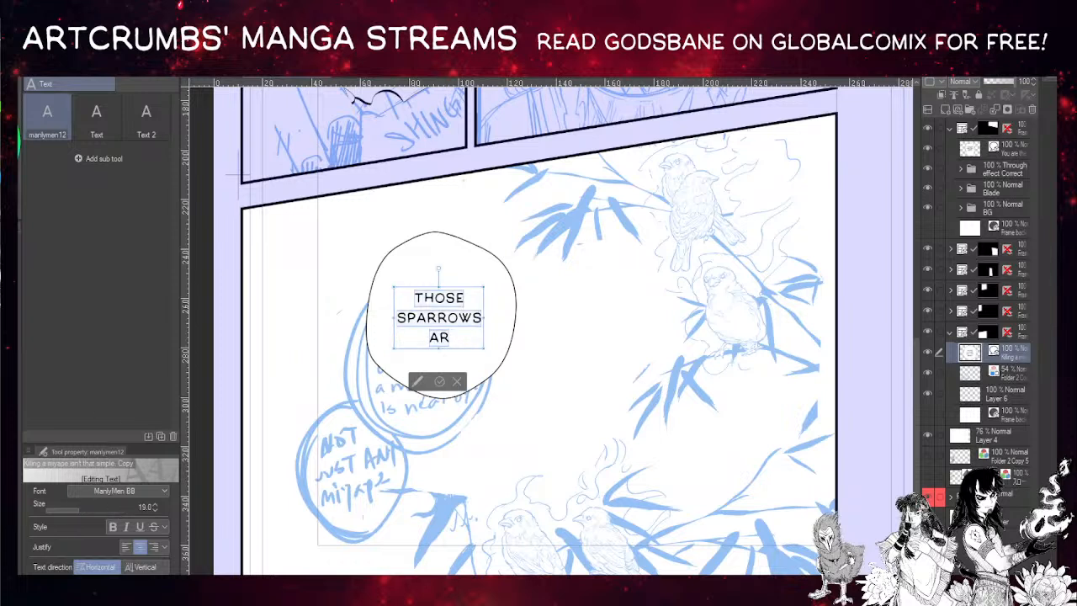
click(158, 510)
click(158, 510)
click(158, 510)
click(158, 510)
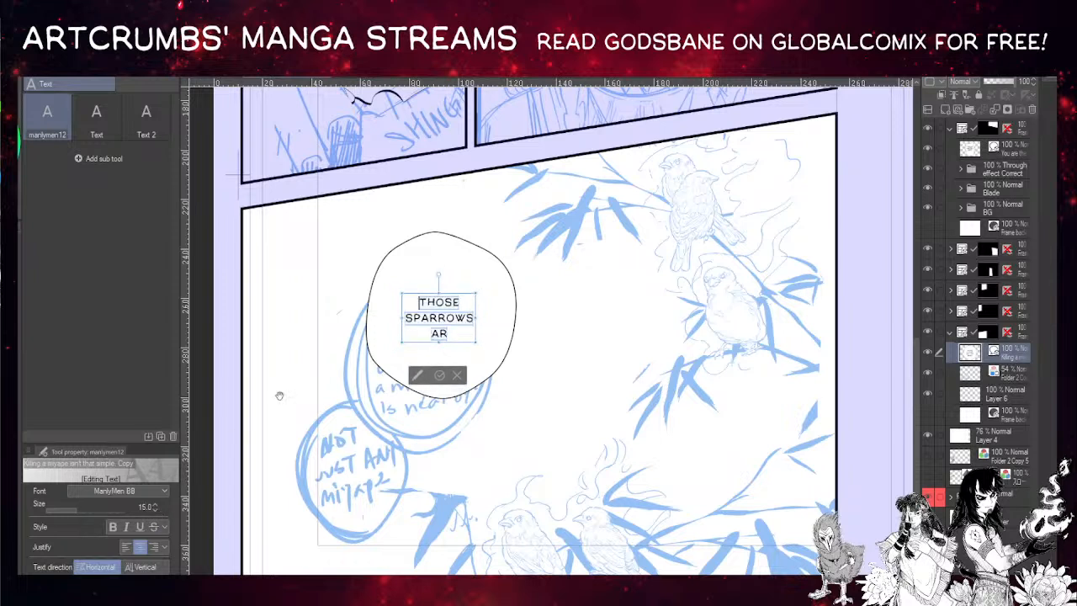
click(437, 318)
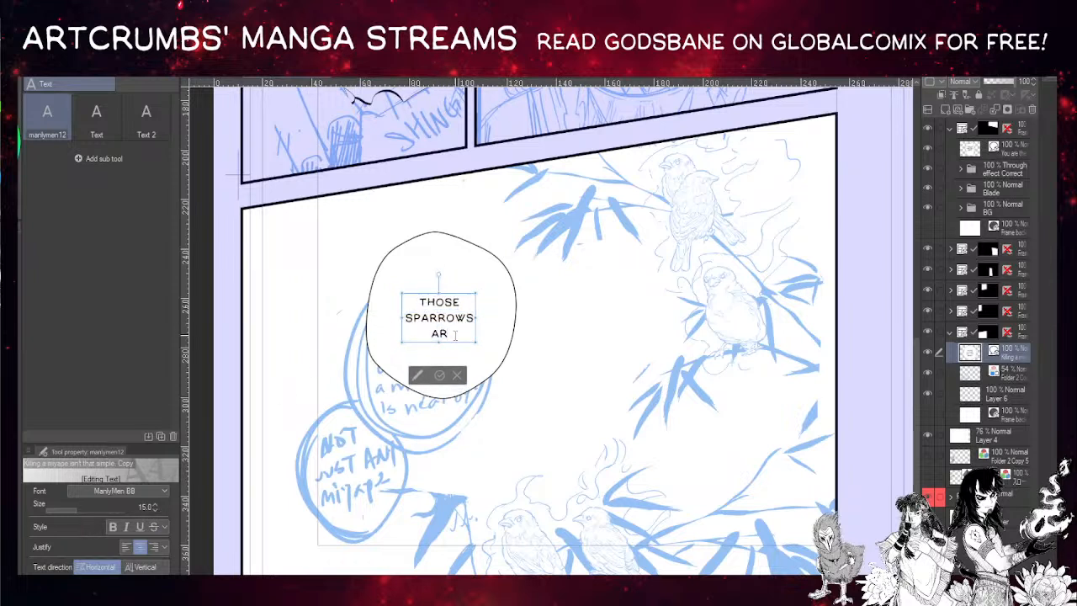
- Complete the balloon's text so it reads "THOSE SPARROWS ARE SPIRITS THAT FOLLOW MIYAPE FOR THE SCRAPS."
text(E SPIRITS)
key(Return)
text(THAT)
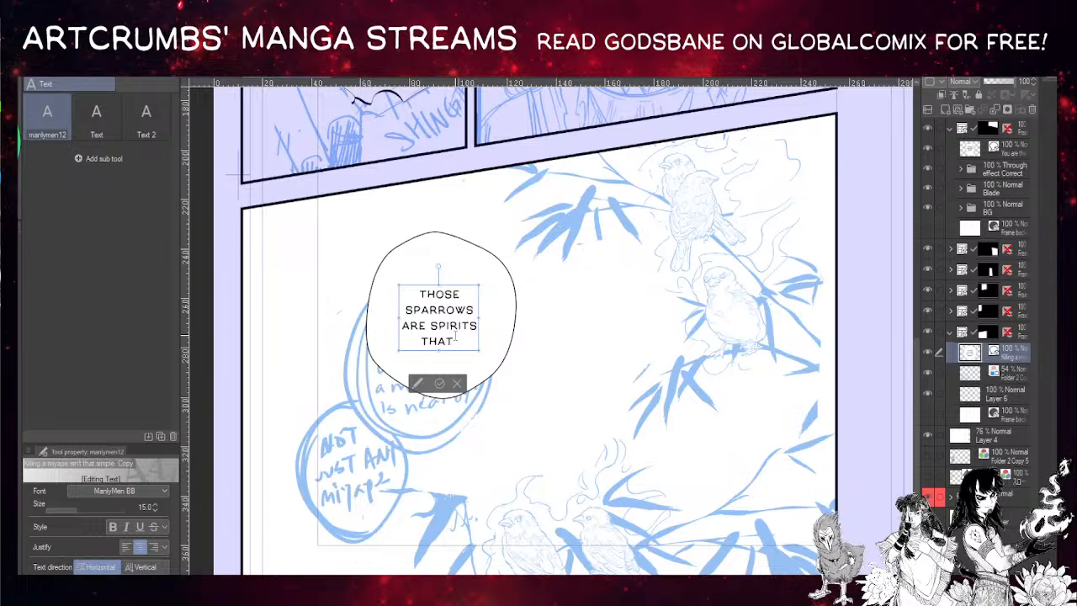
text( FOLLOW)
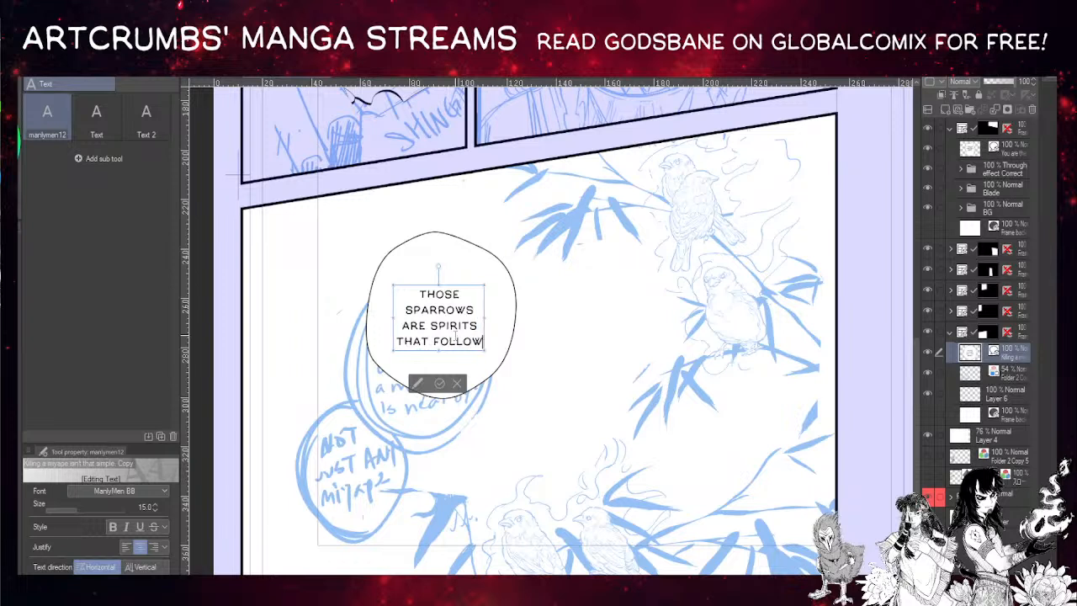
text( MIYAPE FOR)
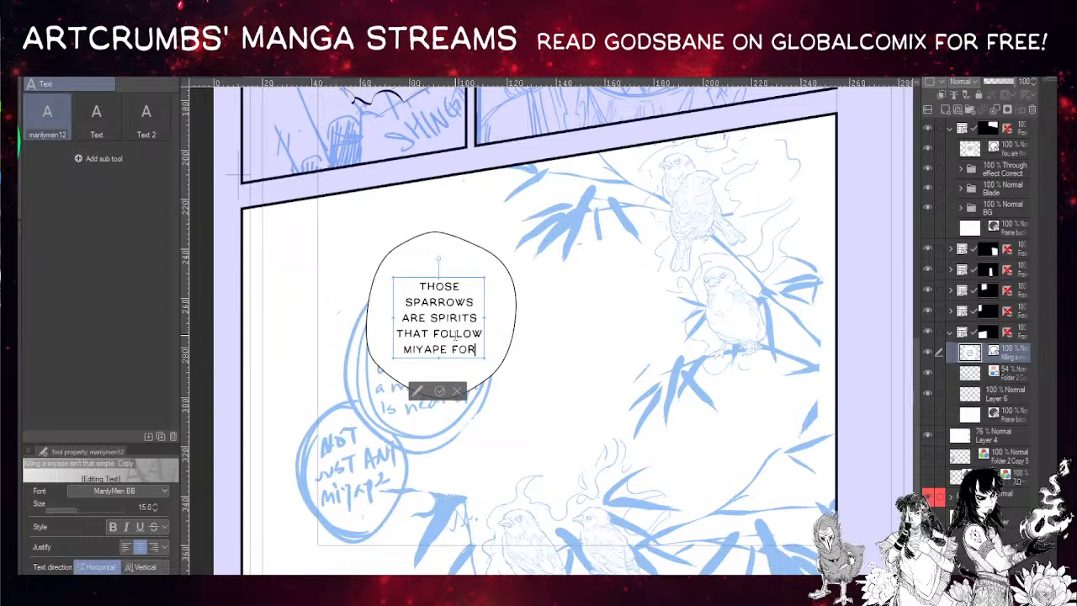
text( THE SCRAPS.)
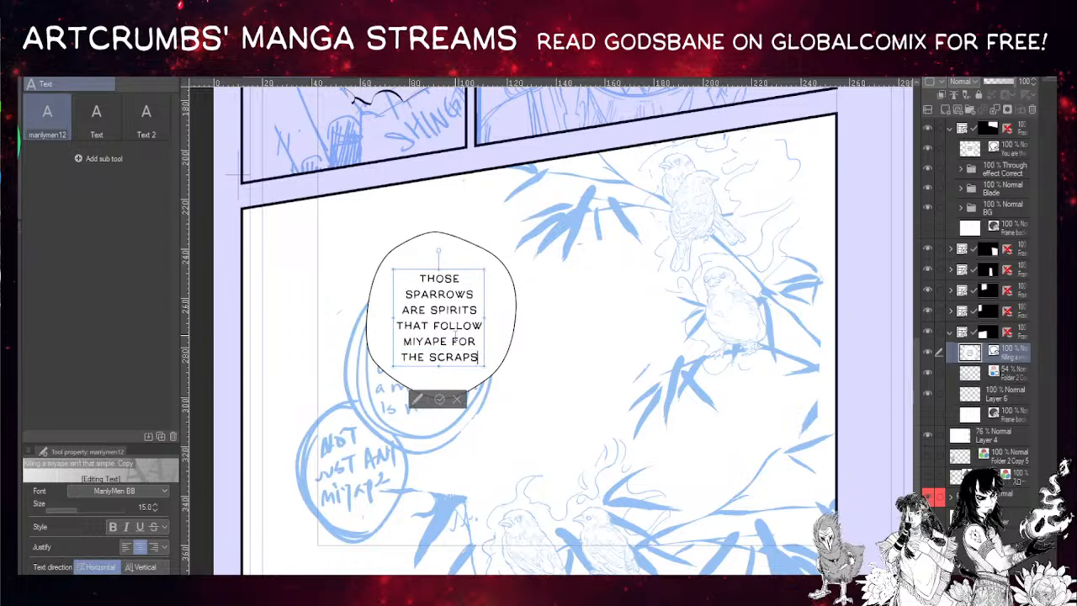
- Finish the text entry, move the sparrow balloon slightly up and to the right, and scale it down a little
click(416, 256)
key(o)
mouse_move(424, 251)
mouse_down()
mouse_move(439, 241)
mouse_move(427, 241)
mouse_up()
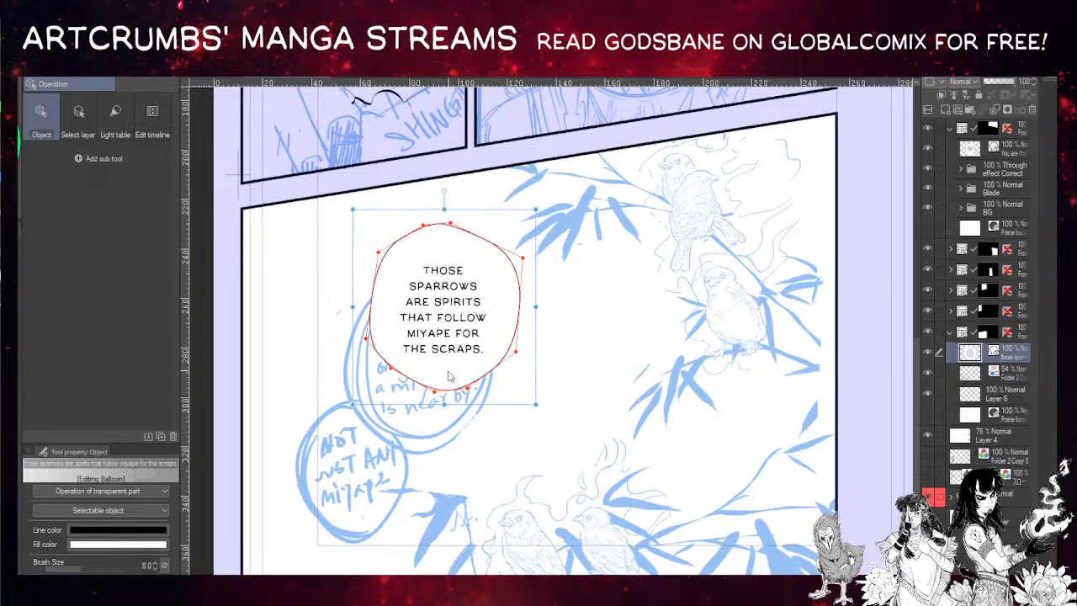
drag(352, 404, 355, 399)
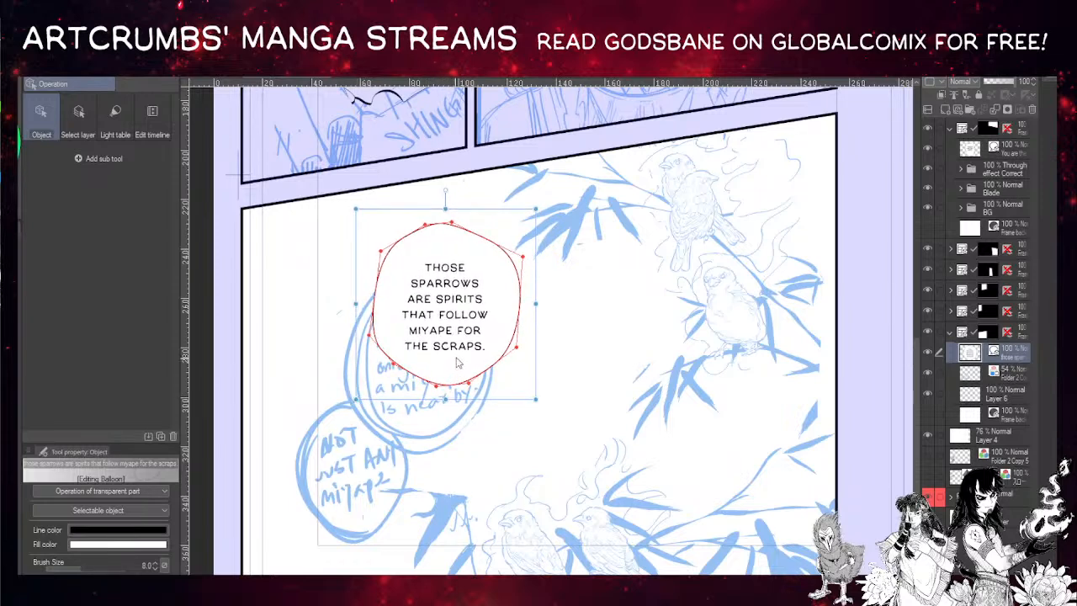
- Duplicate the sparrow balloon's layer, move the copy over the sketched lower-left balloon, and scale it down
click(444, 318)
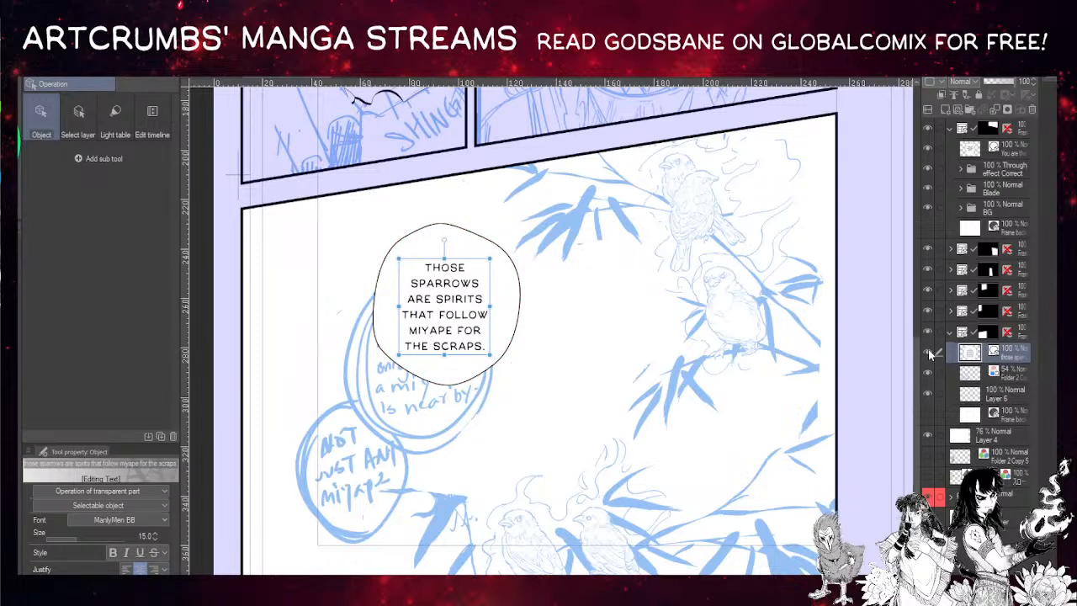
drag(978, 353, 947, 111)
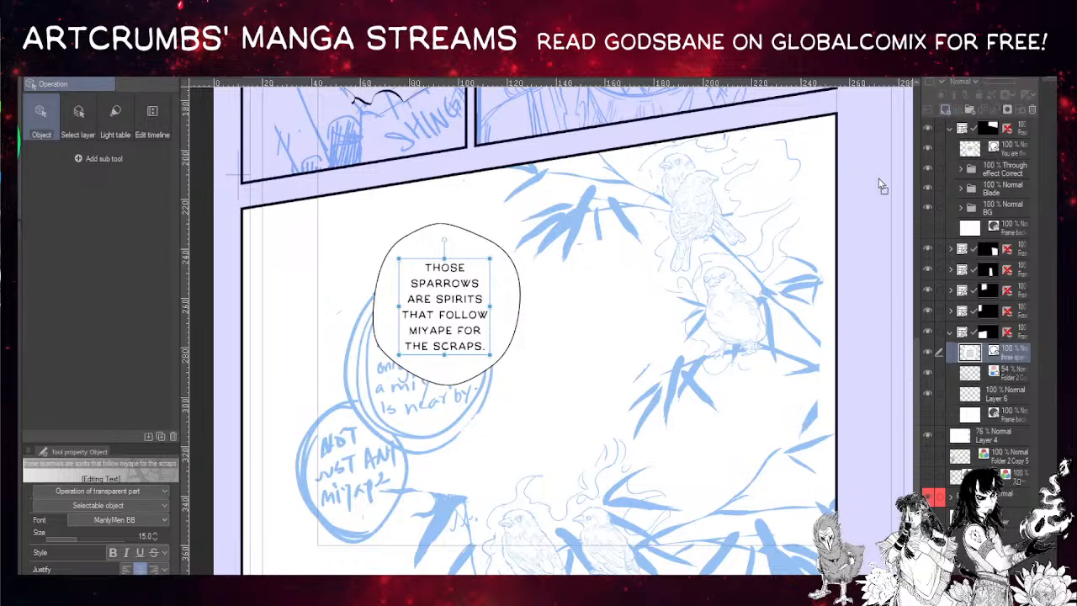
mouse_move(507, 275)
mouse_down()
mouse_move(440, 416)
mouse_move(422, 408)
mouse_move(426, 396)
mouse_up()
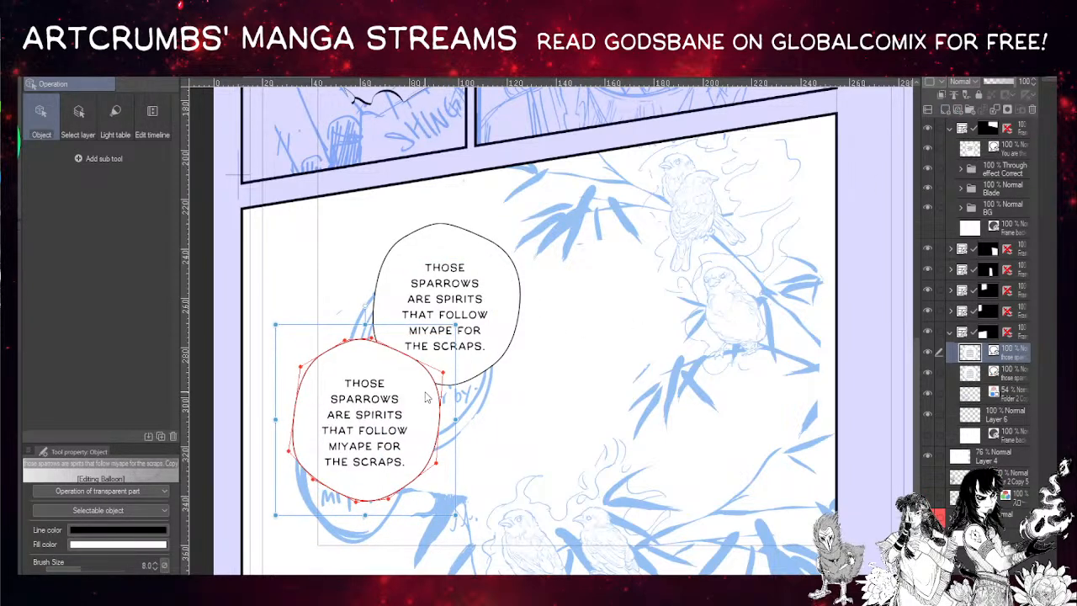
drag(276, 514, 303, 483)
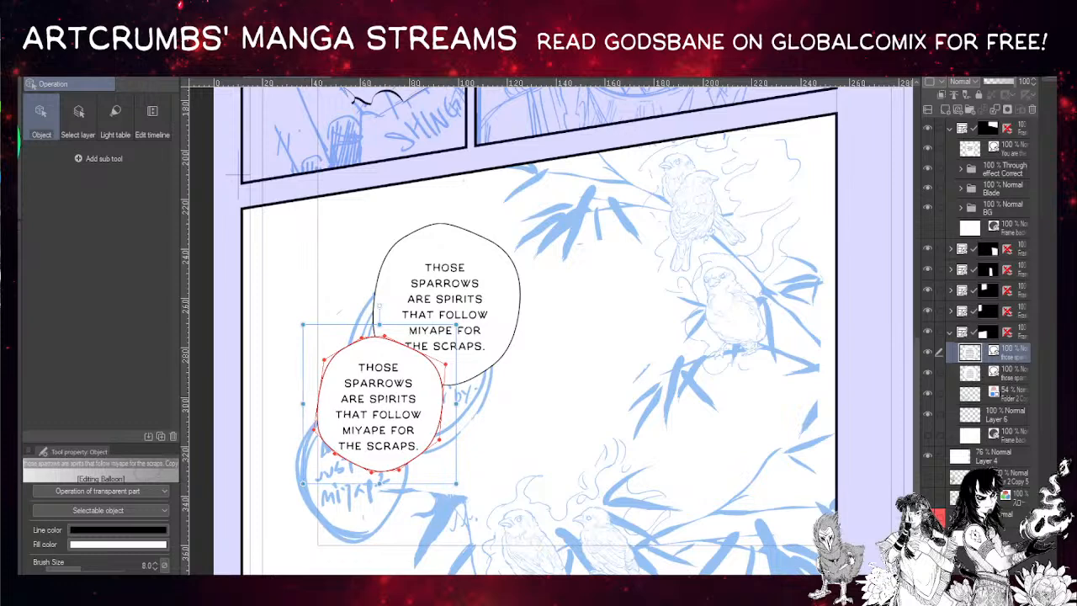
- Open the lower balloon's text and replace all of it with "THESE IN PARTICULAR" on two lines
double_click(381, 398)
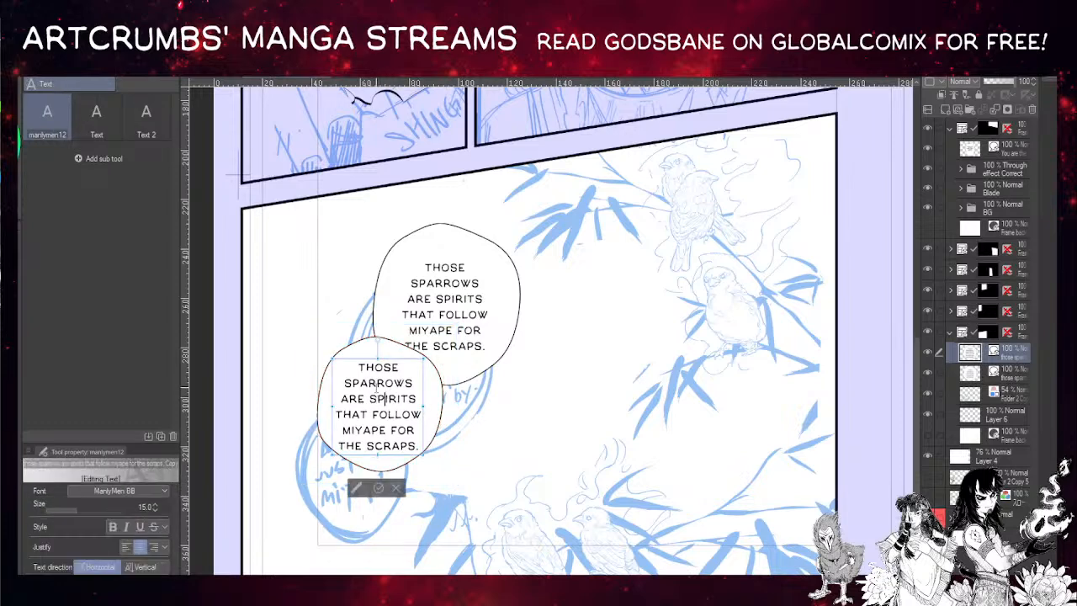
key(ctrl+a)
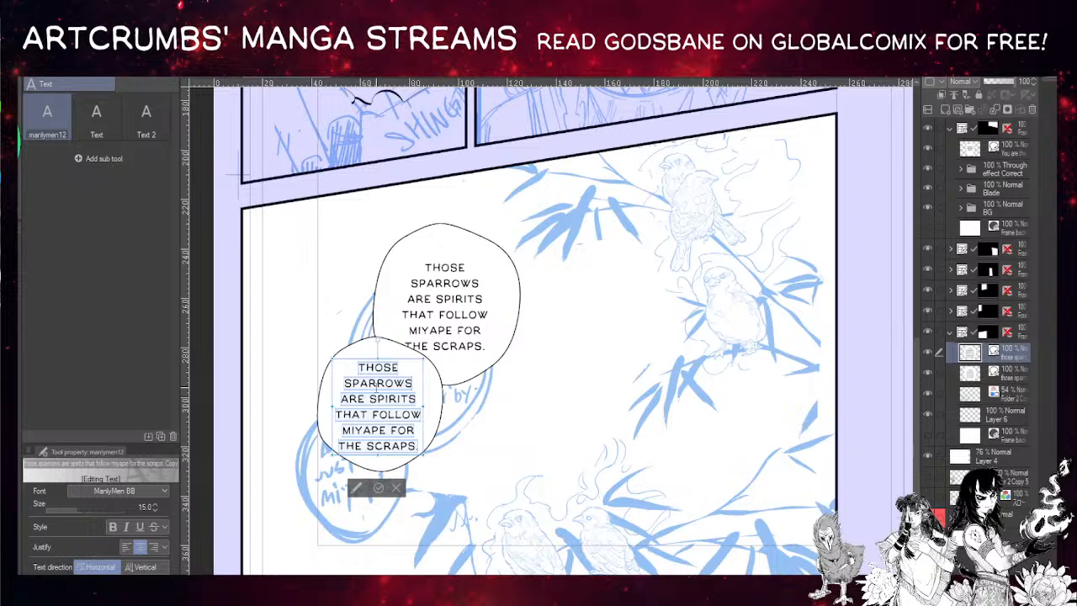
text(the)
key(BackSpace)
key(BackSpace)
key(BackSpace)
text(these in)
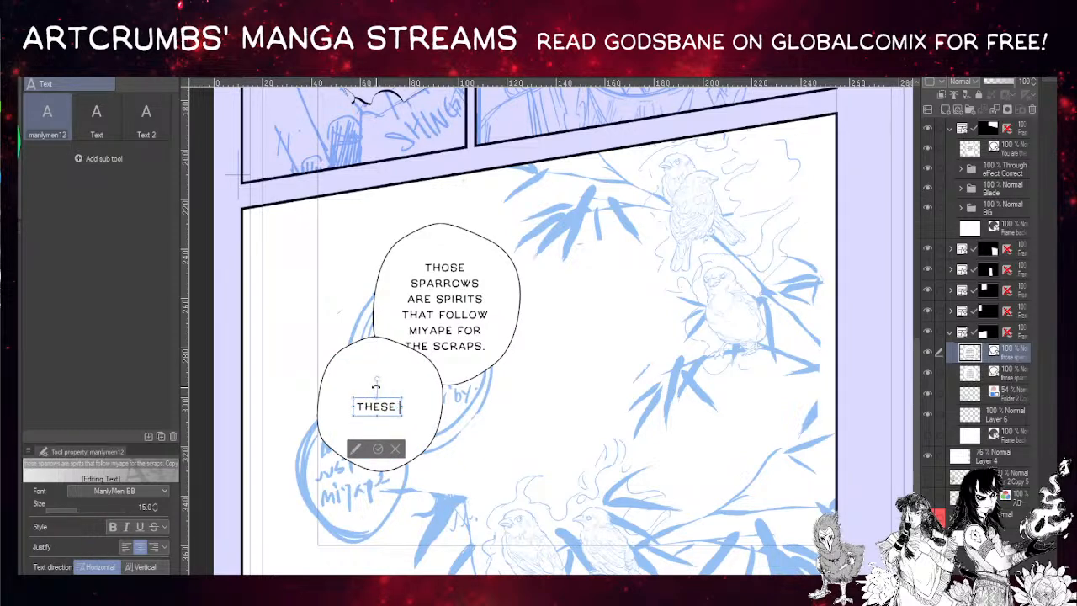
key(Return)
text(particular)
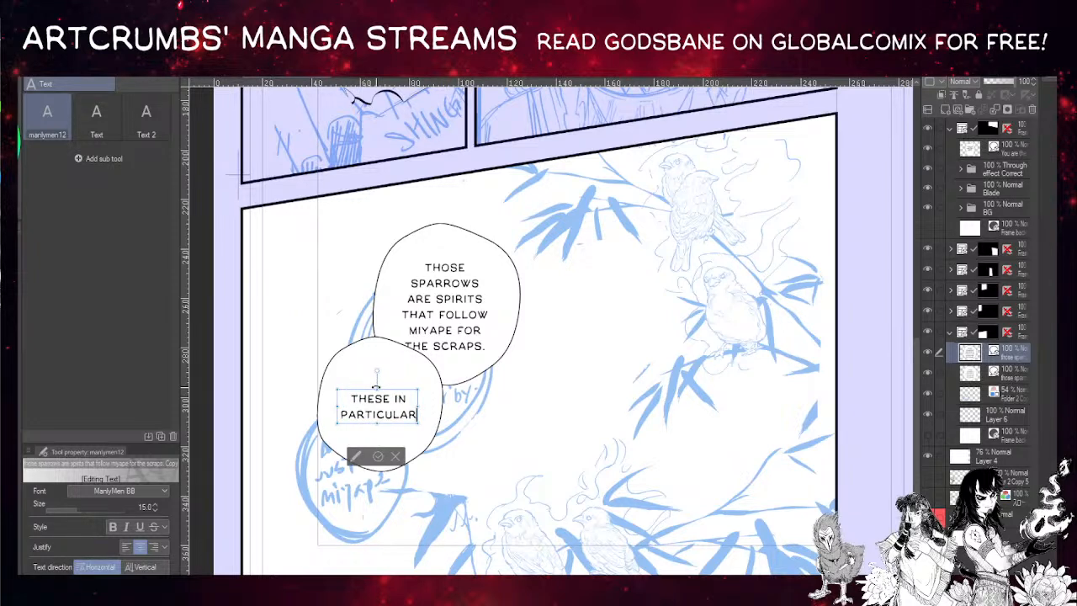
- Continue the balloon's sentence with "FOLLOW ONE" and "MIYAPE" on two new lines
key(Return)
text(follow a)
key(BackSpace)
key(BackSpace)
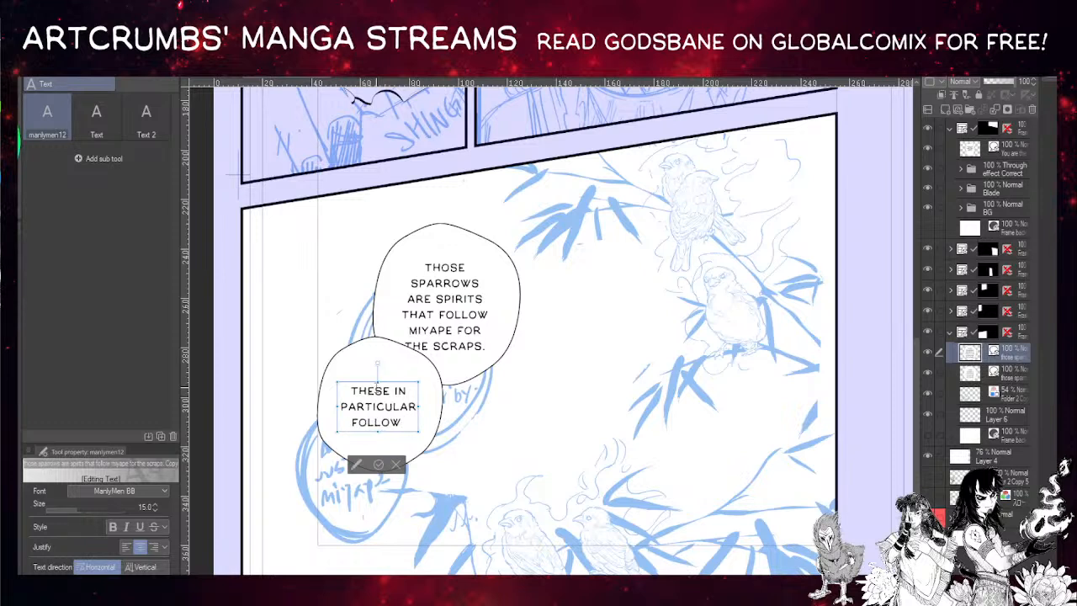
text(one)
key(Return)
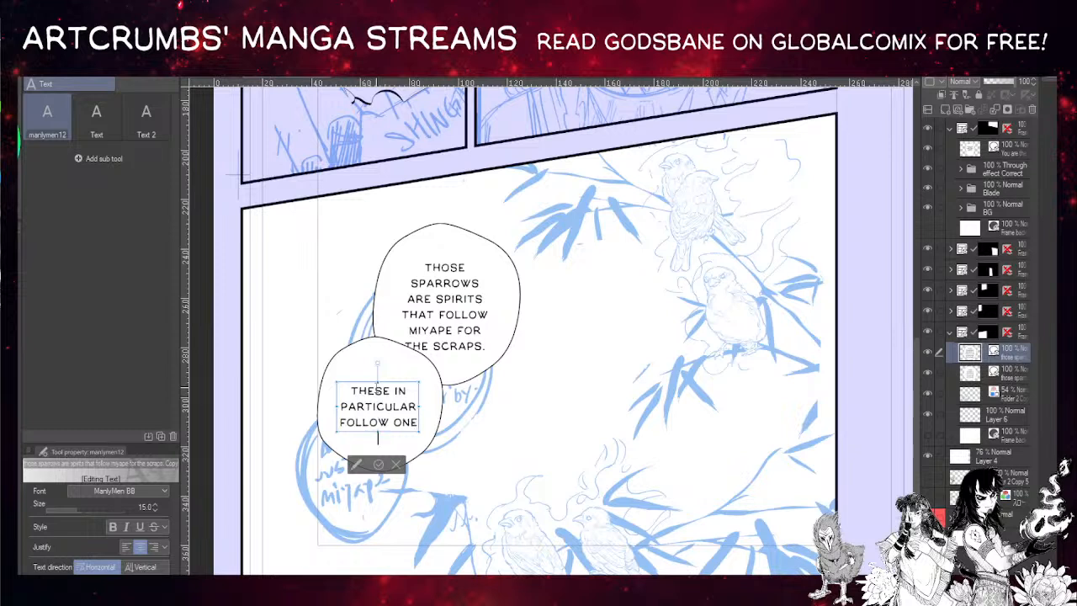
text(miyape)
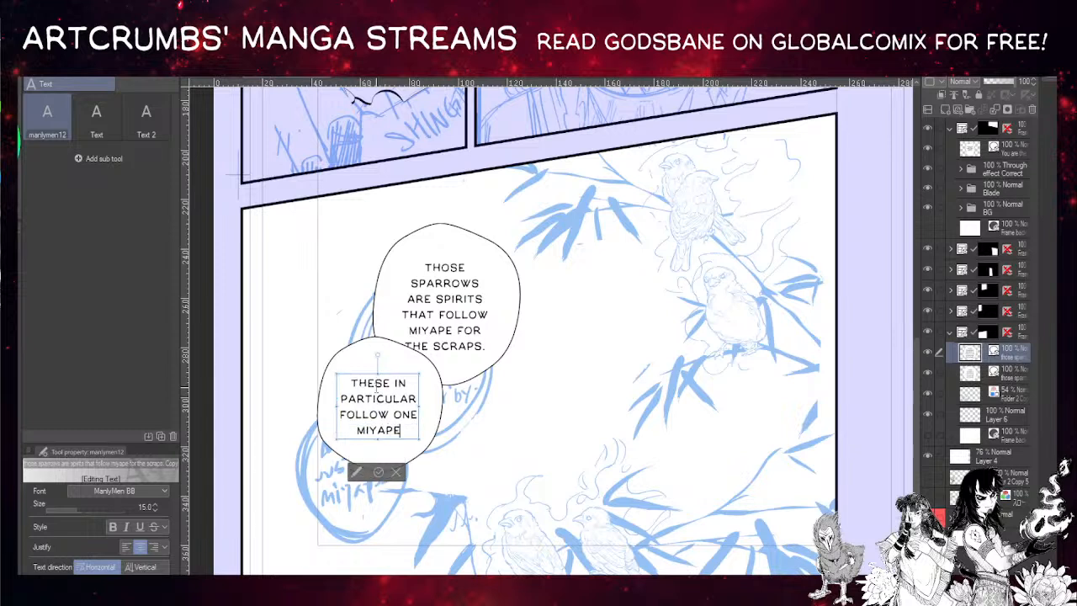
- Reword the balloon's ending so the sentence finishes with "FOLLOW ONE SPECIFIC MIYAPE."
key(BackSpace)
key(BackSpace)
key(BackSpace)
key(BackSpace)
key(BackSpace)
key(BackSpace)
key(BackSpace)
key(BackSpace)
key(BackSpace)
text(NE)
key(BackSpace)
key(BackSpace)
key(BackSpace)
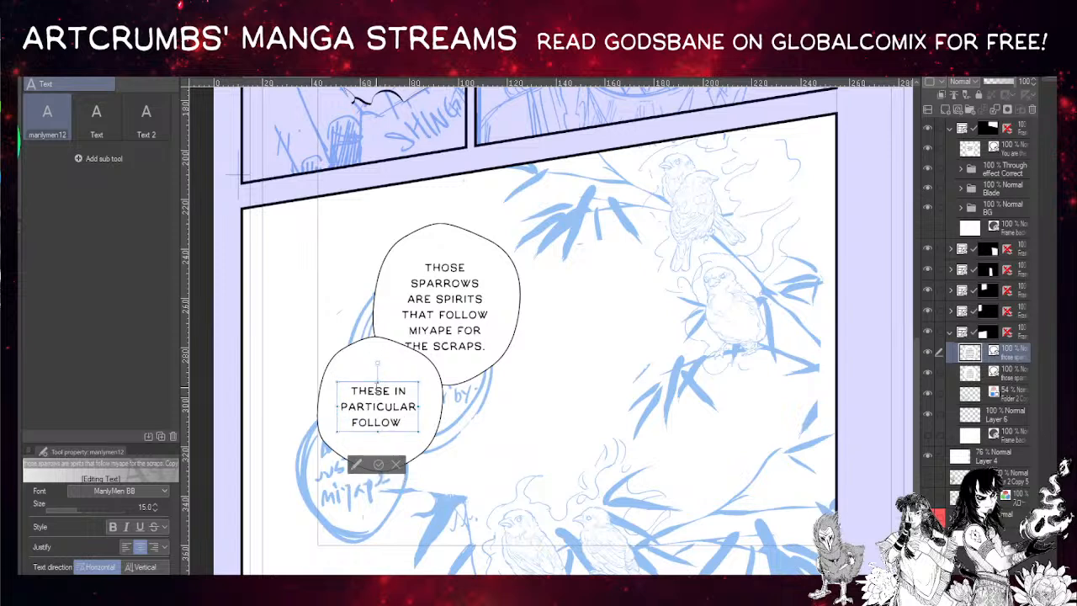
text(ONE)
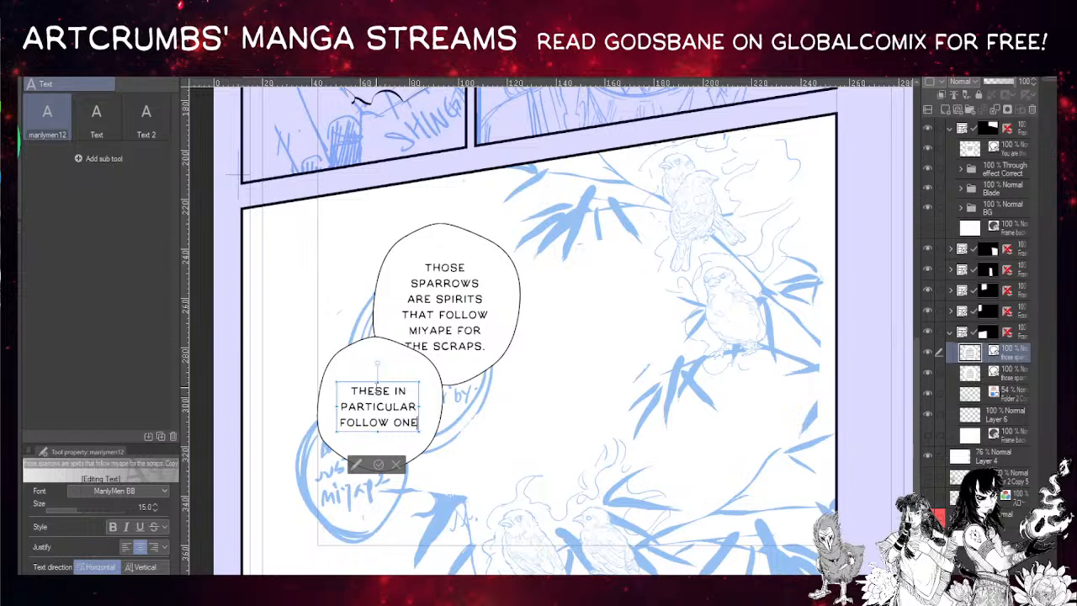
text( SPECIFIC)
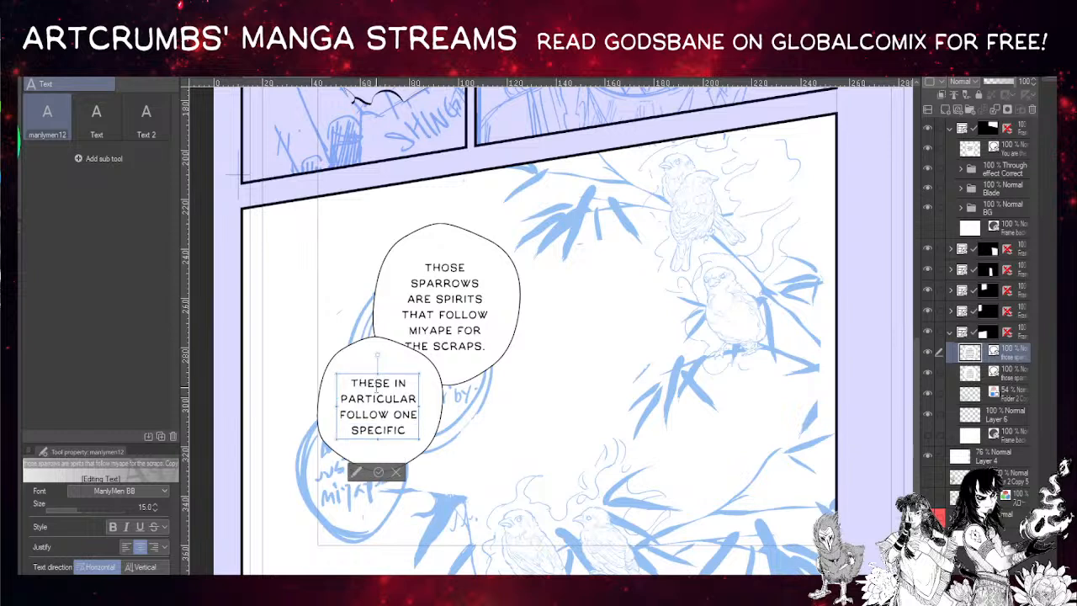
text( MIYAPE.)
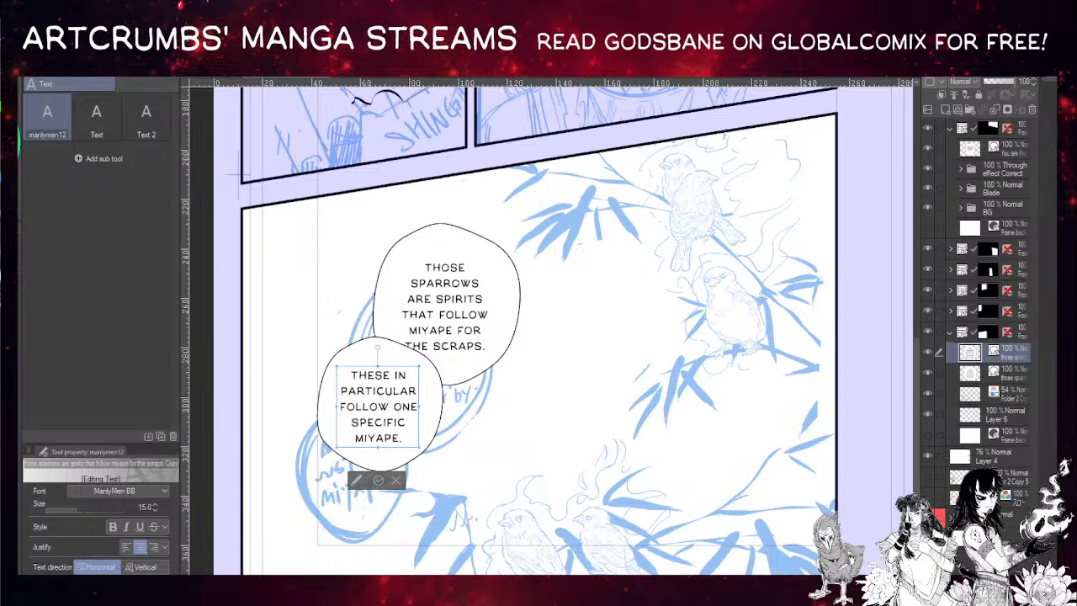
- Replace "ONE SPECIFIC MIYAPE." in the balloon with "REN, AMAT'S TOP"
key(BackSpace)
key(BackSpace)
key(BackSpace)
key(BackSpace)
key(BackSpace)
key(BackSpace)
key(BackSpace)
key(BackSpace)
key(BackSpace)
key(BackSpace)
key(BackSpace)
key(BackSpace)
key(BackSpace)
key(BackSpace)
key(BackSpace)
key(BackSpace)
key(BackSpace)
key(BackSpace)
key(BackSpace)
key(BackSpace)
key(BackSpace)
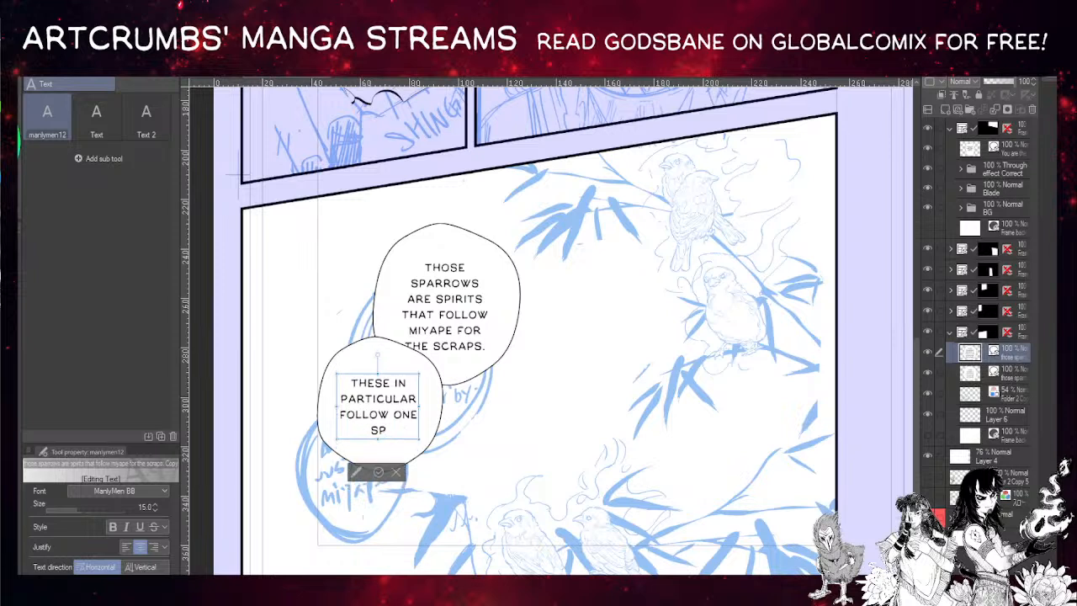
text(REN)
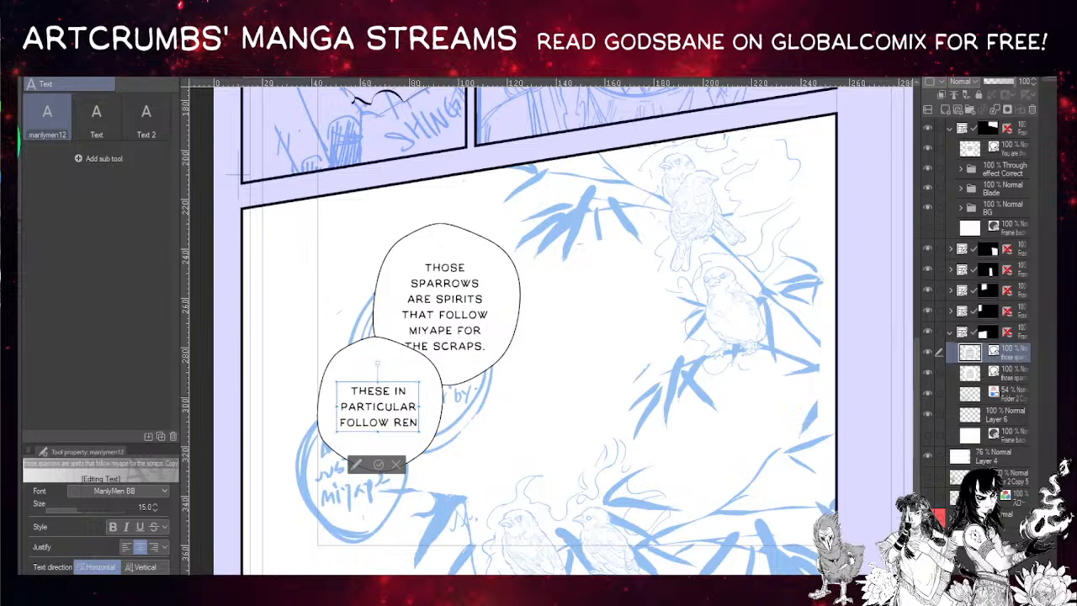
text(,)
key(Return)
text(AMAT'S TOP)
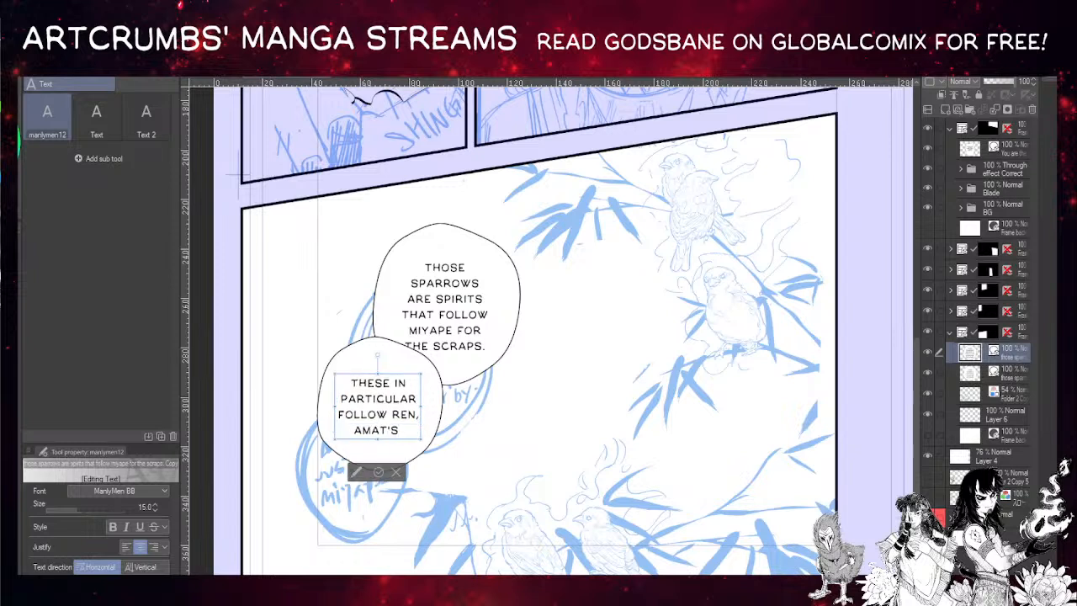
- Try "COLLECTOR." as the line below "AMAT'S TOP" and delete it again
key(Return)
key(BackSpace)
key(BackSpace)
key(BackSpace)
key(BackSpace)
text(TOP S)
key(BackSpace)
key(BackSpace)
key(Return)
text(CO)
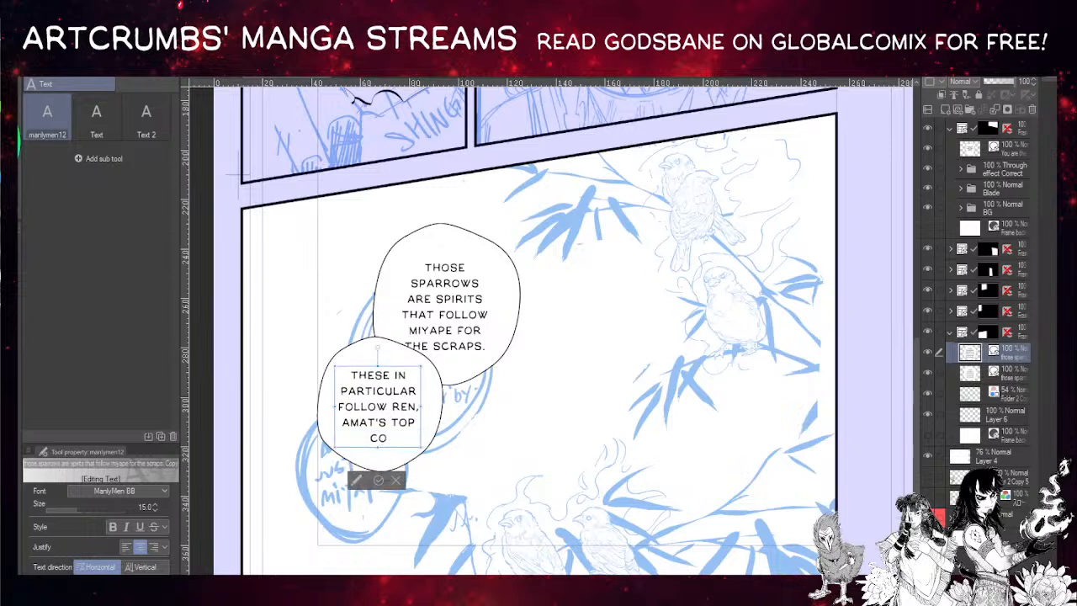
text(LLECTOR.)
key(BackSpace)
key(BackSpace)
key(BackSpace)
key(BackSpace)
key(BackSpace)
key(BackSpace)
key(BackSpace)
key(BackSpace)
key(BackSpace)
key(Return)
text(S)
key(BackSpace)
key(BackSpace)
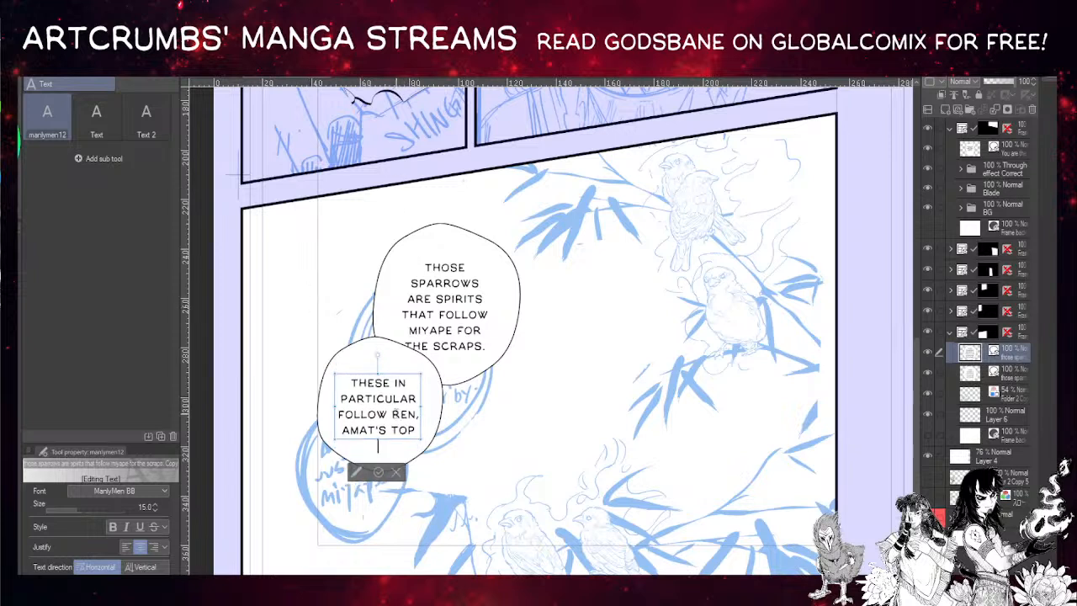
- Clear the balloon's whole text and start it over with "THESE BIRDS"
key(ctrl+a)
key(BackSpace)
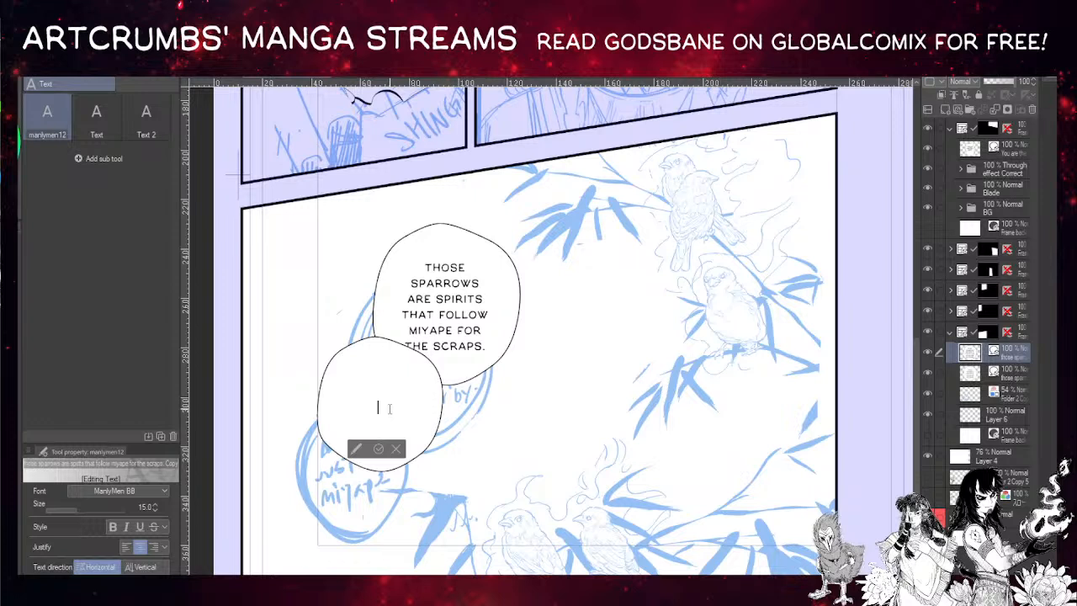
text(THESE IN)
key(Return)
text(PARTIC)
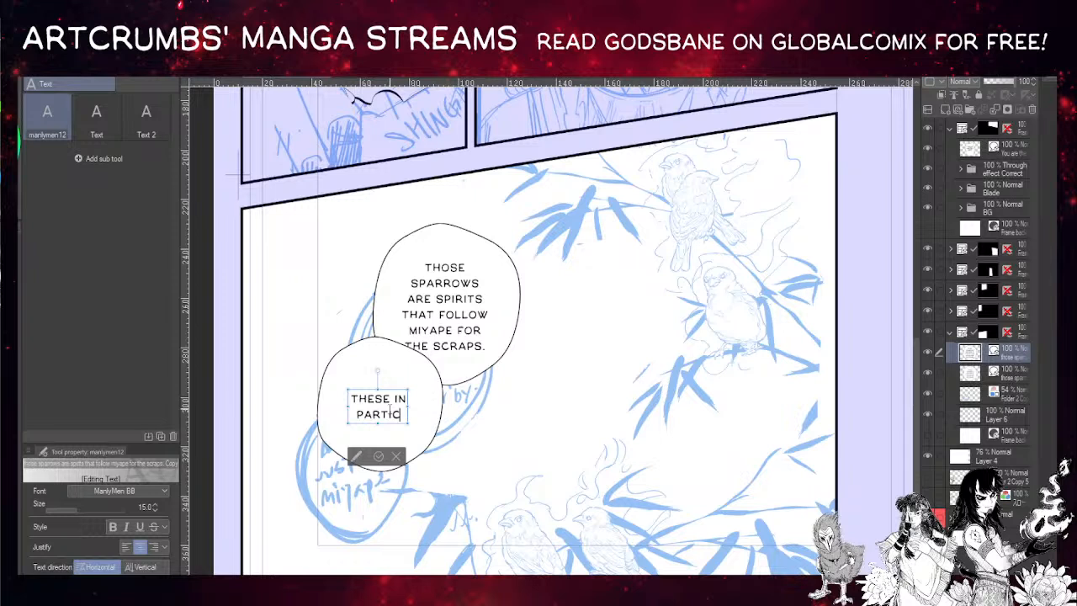
key(BackSpace)
key(BackSpace)
key(BackSpace)
key(BackSpace)
key(BackSpace)
key(BackSpace)
key(BackSpace)
key(BackSpace)
key(BackSpace)
key(BackSpace)
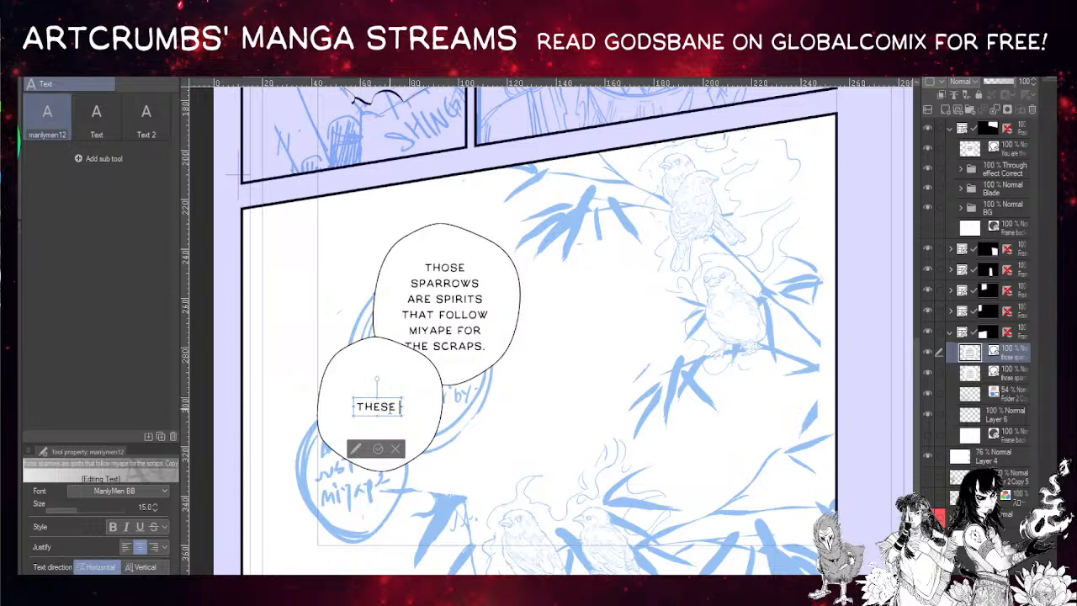
text(BIRDS)
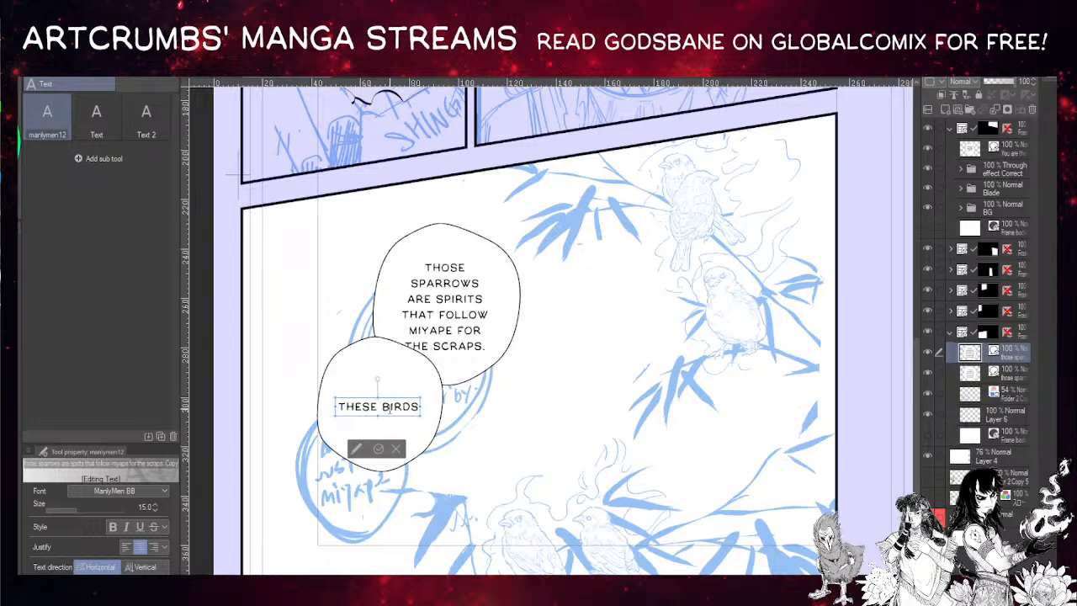
- Add the lines "BELONG TO REN,", "AMAT'S TOP" and "SOUL COLLECTOR." below "THESE BIRDS"
key(Return)
text(SPER)
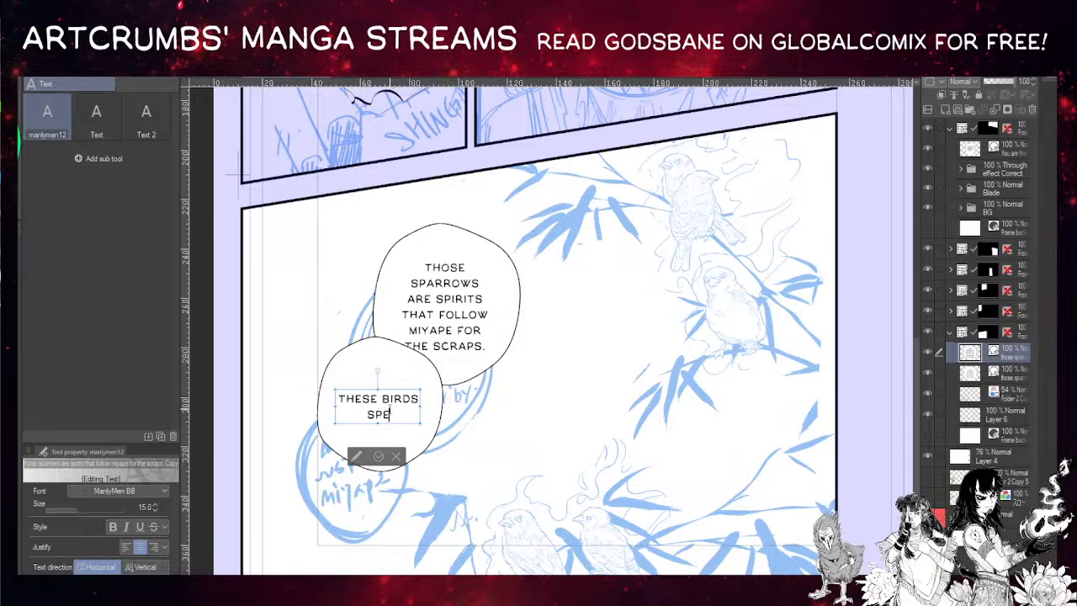
key(BackSpace)
key(BackSpace)
text(BELONG TO REN)
key(Return)
text(ama)
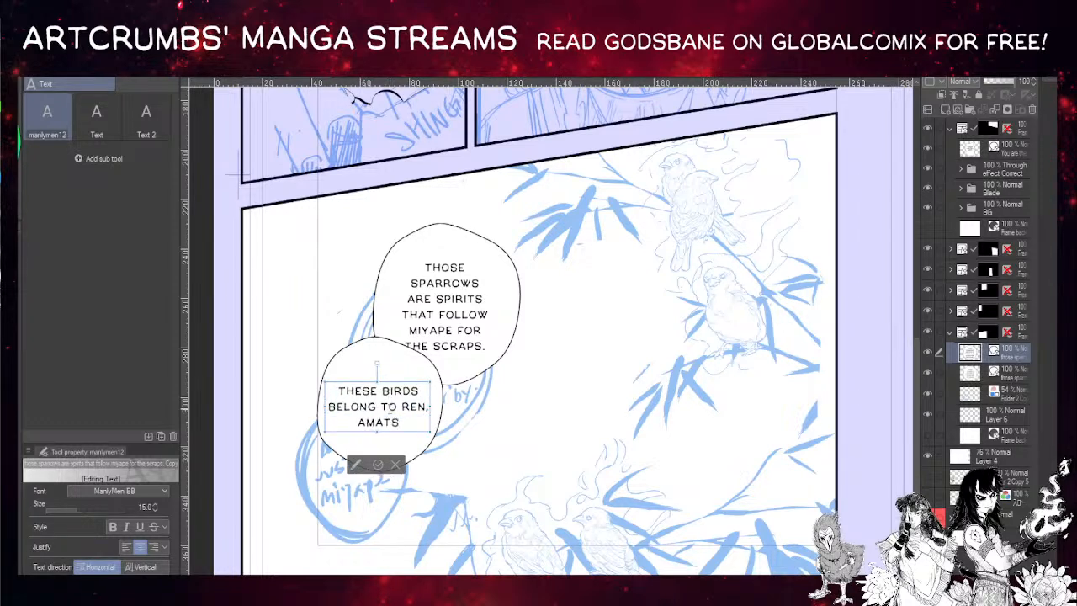
text(t's top)
key(Return)
text(soul collector.)
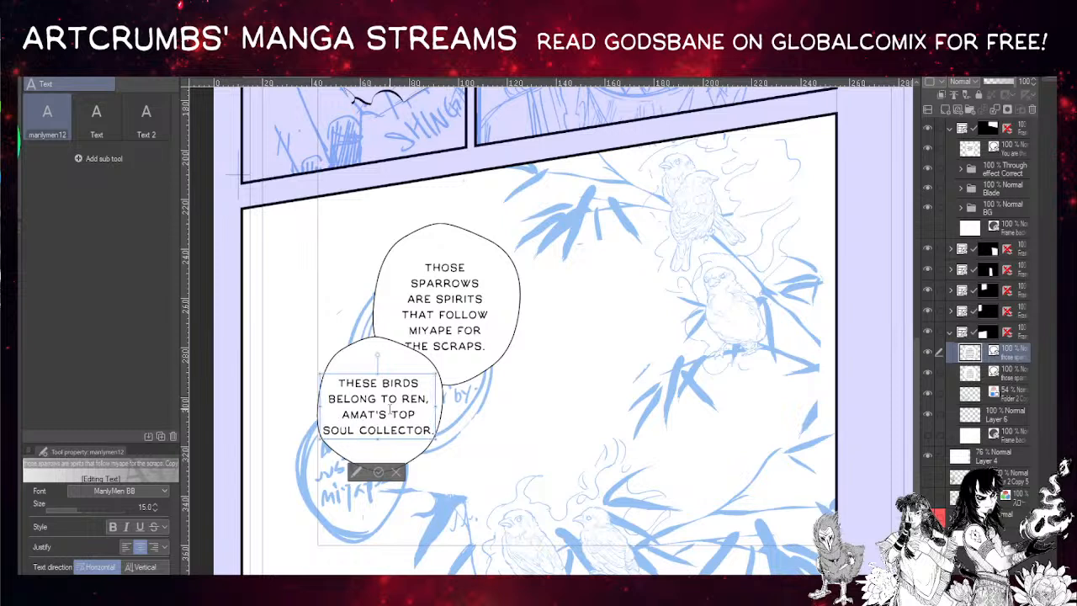
- Rebreak the last lines so "SOUL" follows "AMAT'S TOP" and "COLLECTOR." stands on its own line
key(BackSpace)
key(BackSpace)
key(BackSpace)
key(BackSpace)
key(BackSpace)
key(BackSpace)
key(BackSpace)
key(BackSpace)
key(BackSpace)
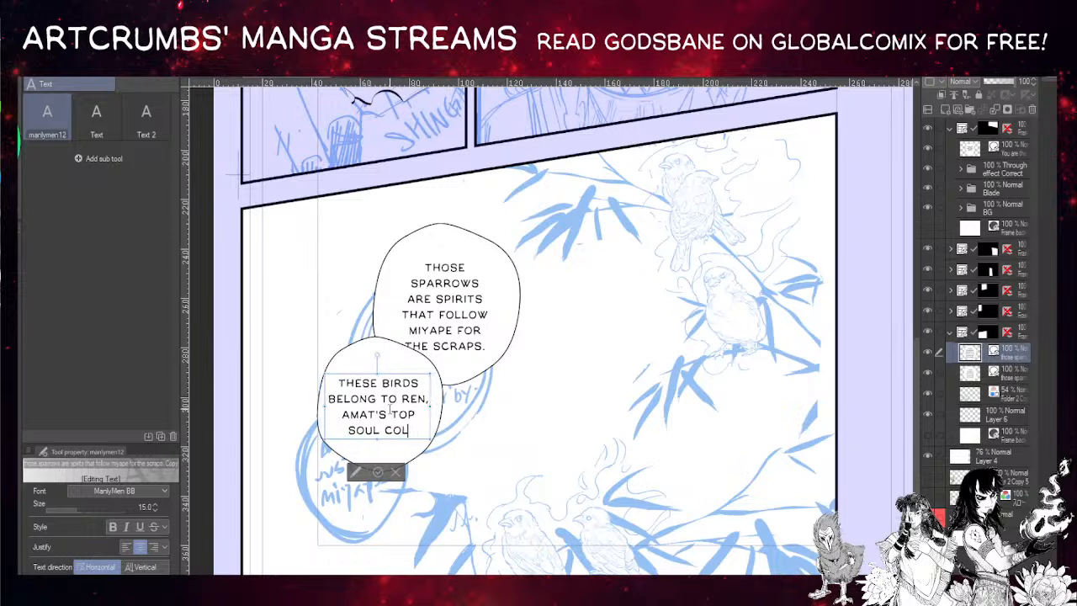
key(BackSpace)
key(BackSpace)
key(BackSpace)
key(BackSpace)
key(BackSpace)
key(BackSpace)
text(soul)
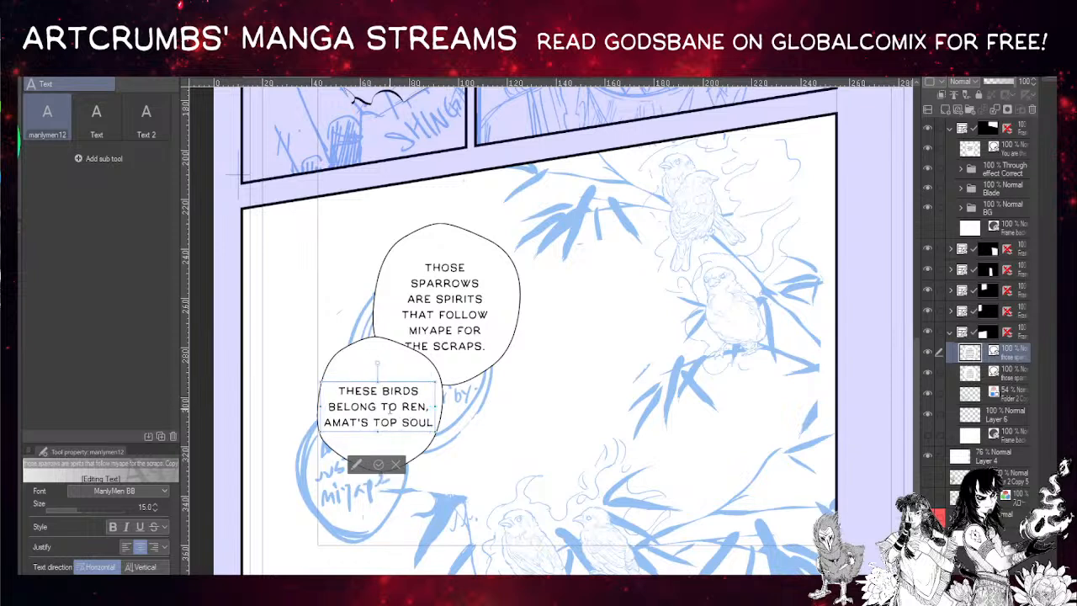
key(Return)
text(collector.)
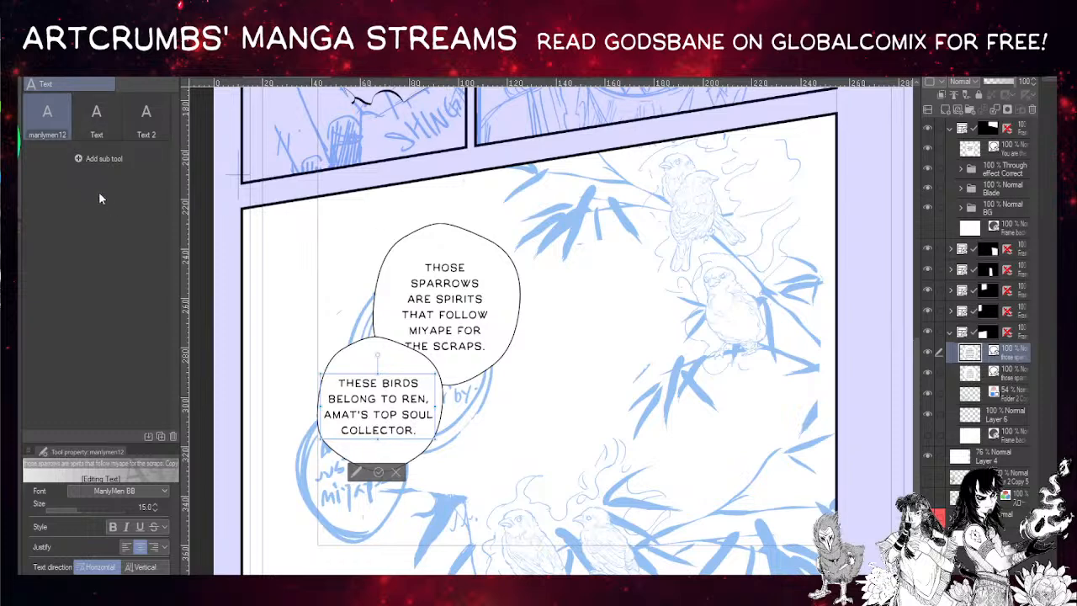
- Finish the text entry, move the lower balloon slightly left, and stretch it a little downward
text(o)
drag(373, 365, 363, 364)
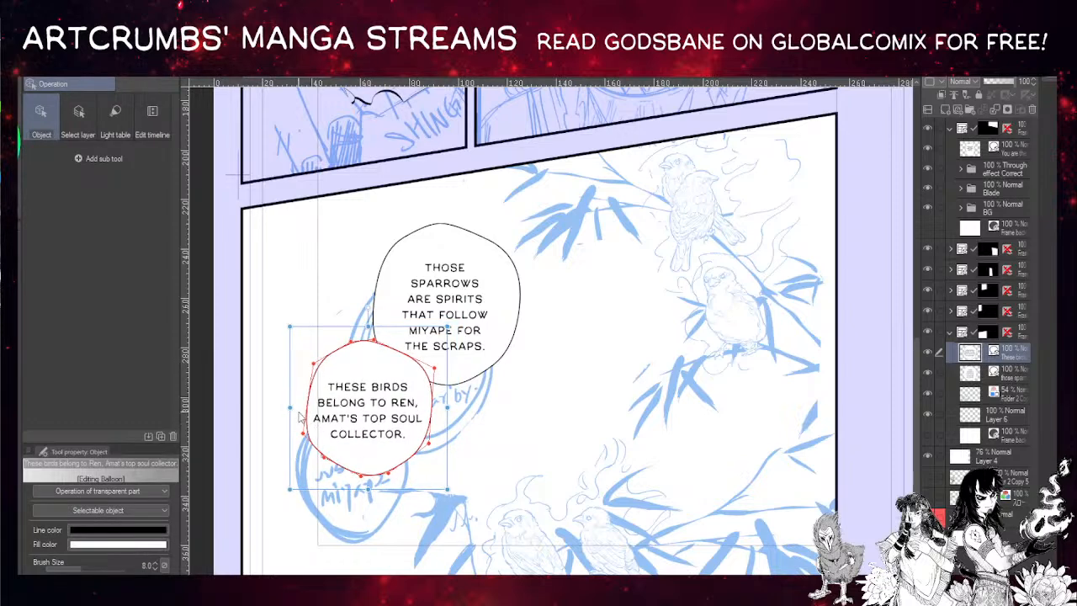
drag(368, 488, 367, 492)
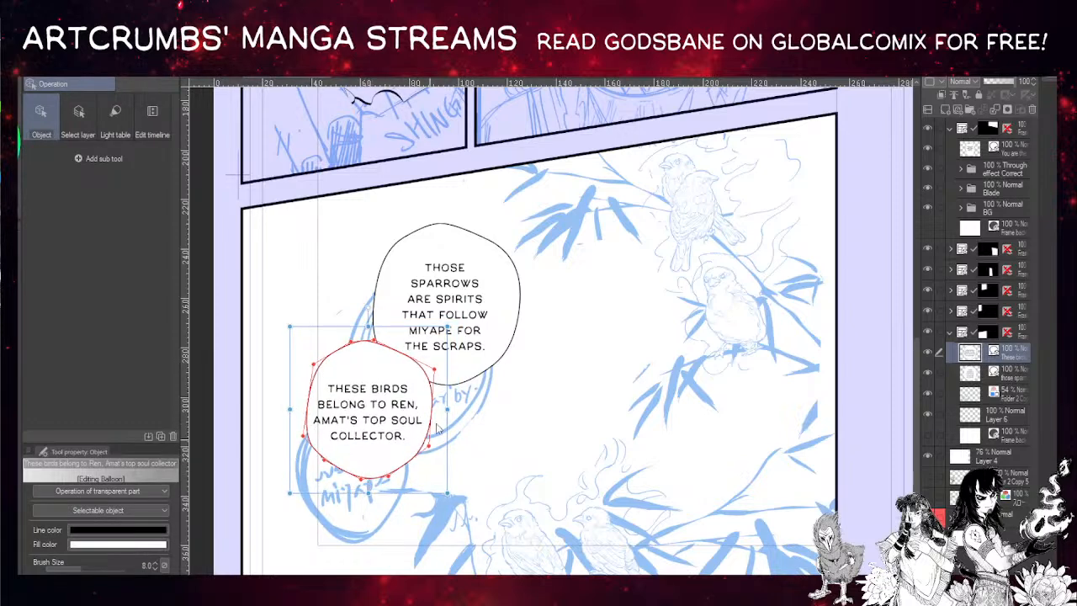
- Scale down the upper sparrow balloon and reposition its text to sit centred inside the smaller shape
click(496, 253)
drag(527, 221, 506, 234)
double_click(448, 311)
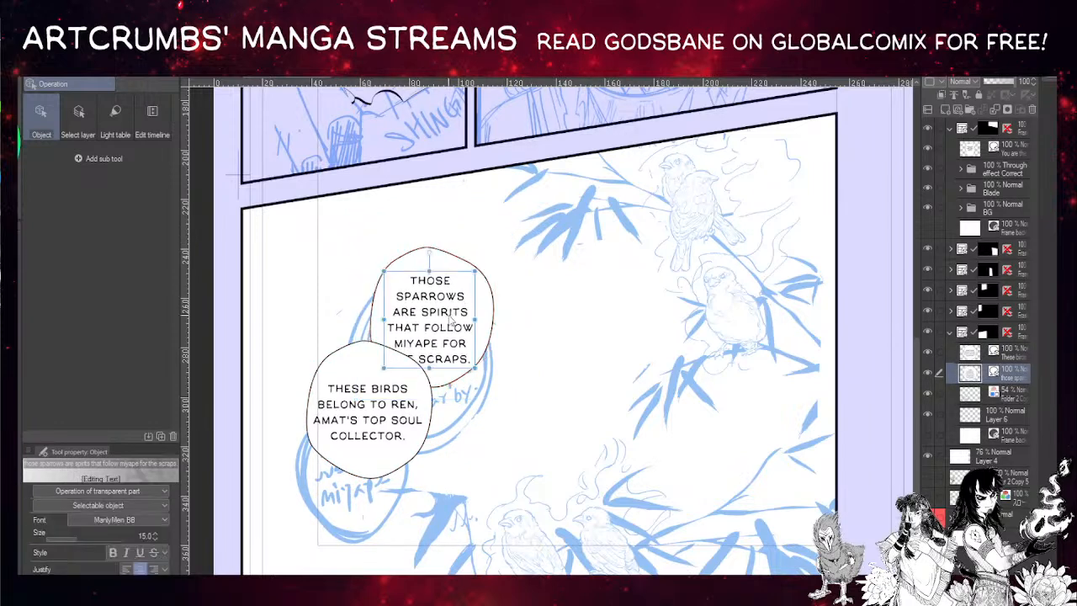
drag(445, 311, 447, 310)
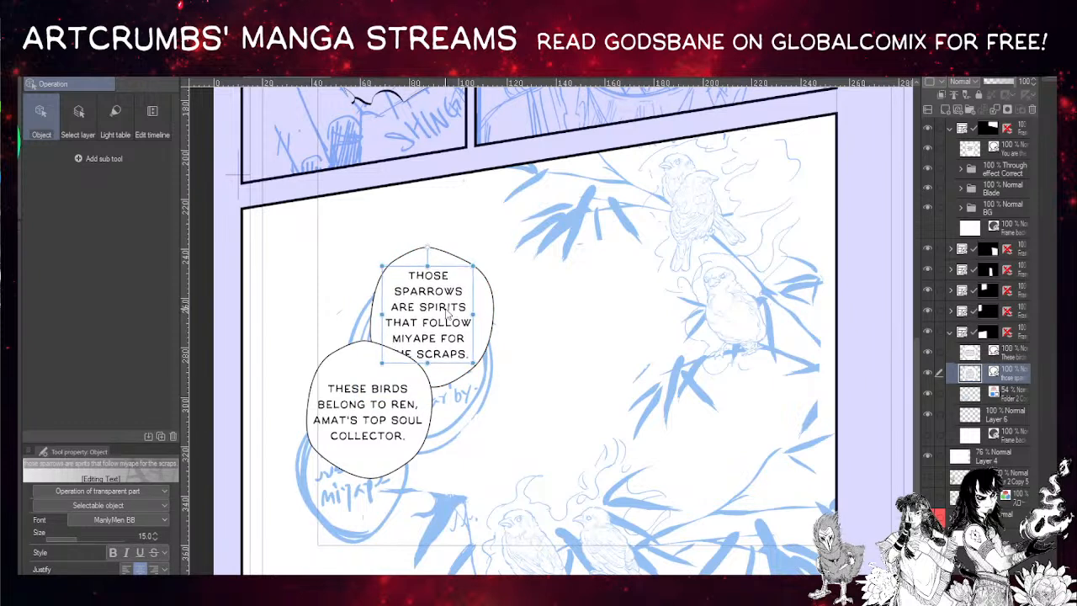
drag(448, 313, 449, 315)
- Move the lower balloon down clear of the upper one, then enlarge the upper balloon slightly and recentre its text
click(375, 468)
drag(374, 468, 364, 501)
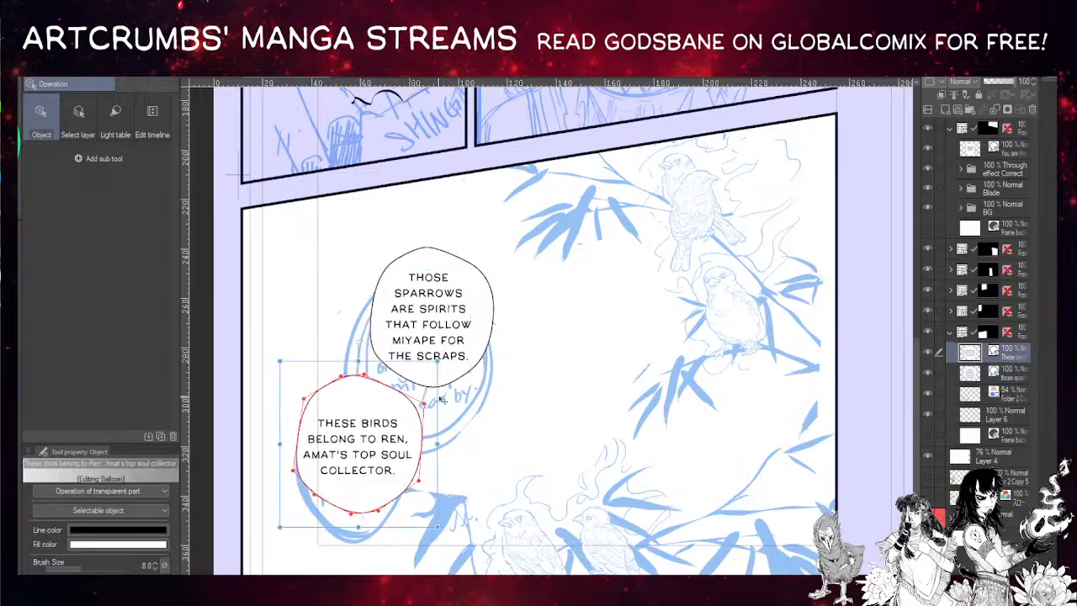
click(481, 281)
drag(508, 231, 514, 228)
click(454, 348)
drag(450, 360, 451, 358)
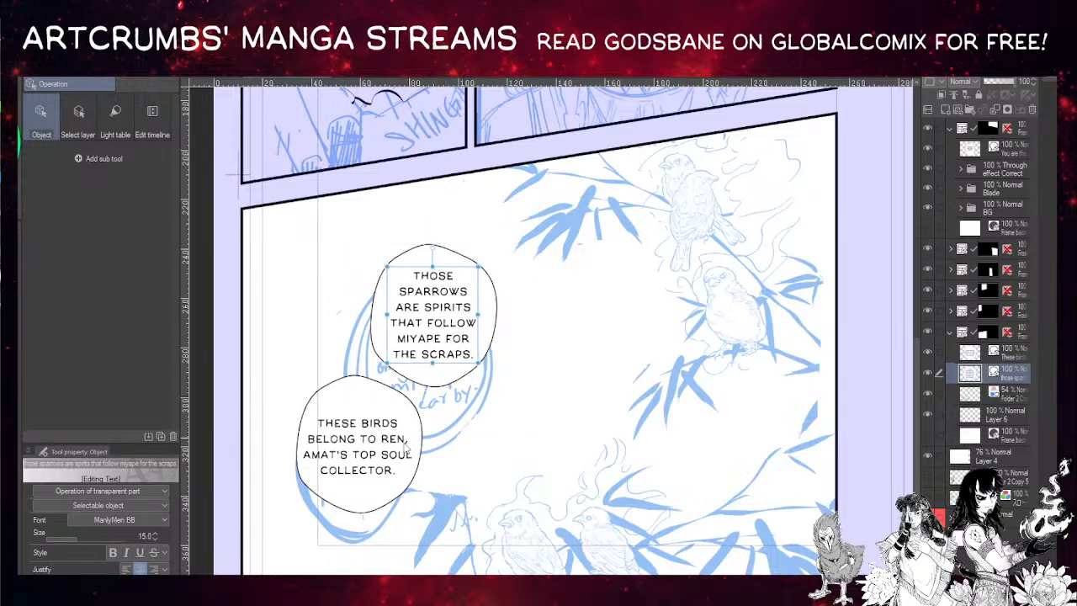
- Move the lower balloon with its text up to overlap the upper balloon, and merge its layer with the layer below
click(388, 465)
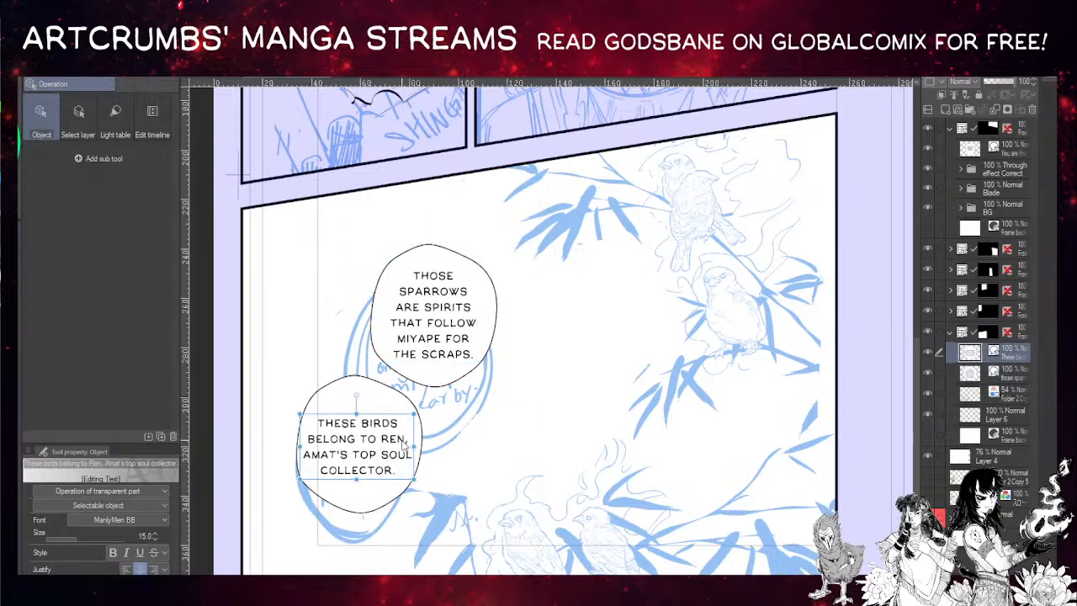
drag(391, 443, 391, 376)
click(389, 396)
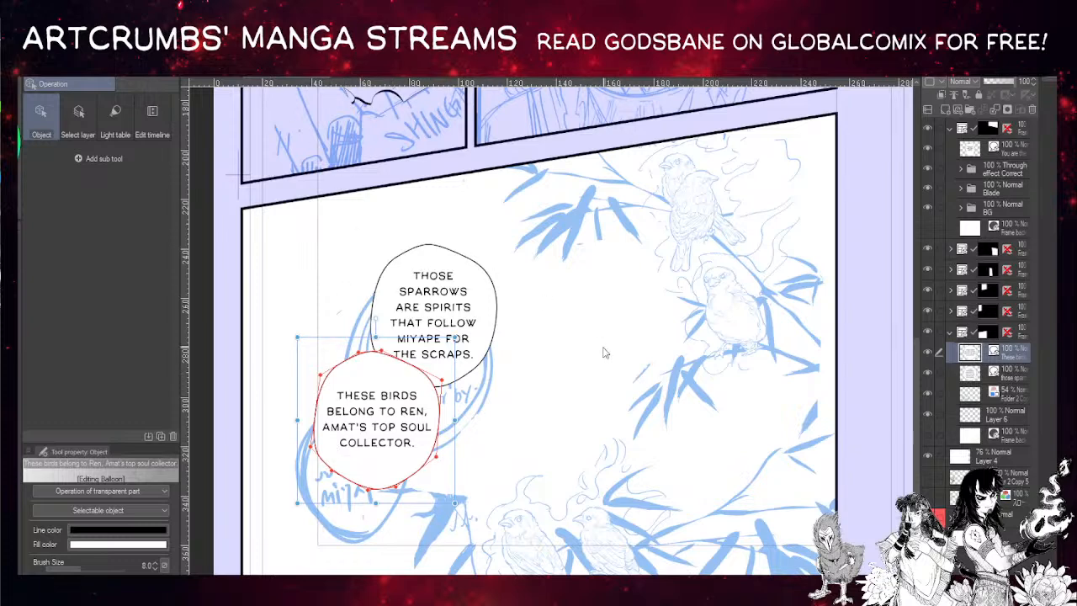
key(ctrl+e)
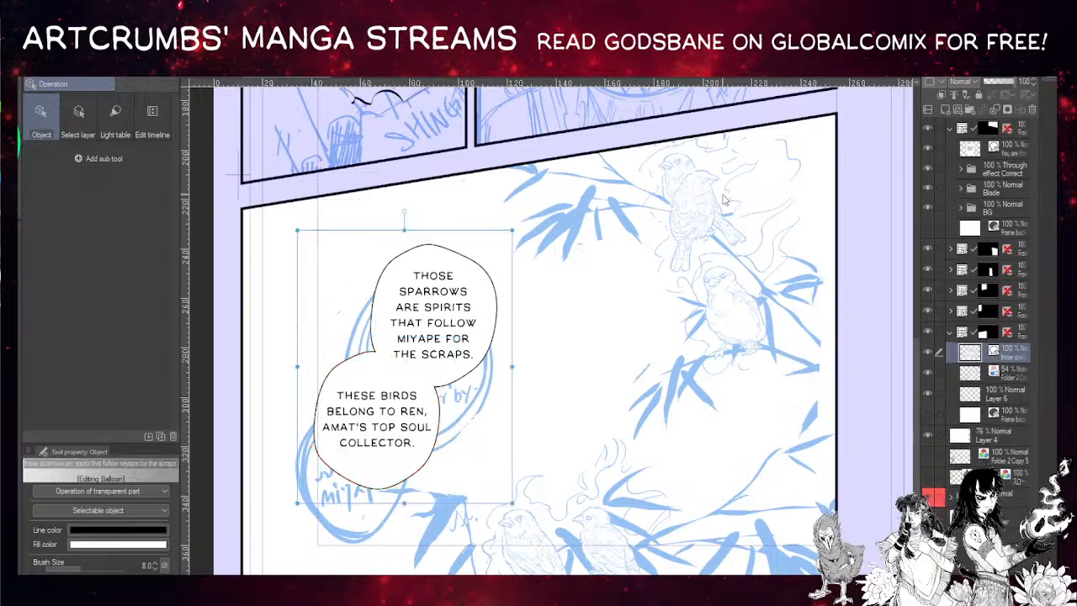
- Separate the overlapping sparrow balloons, moving the upper one with its text to the right and the lower one down
click(388, 422)
click(451, 326)
key(space)
drag(605, 339, 582, 334)
key(space)
drag(462, 330, 547, 309)
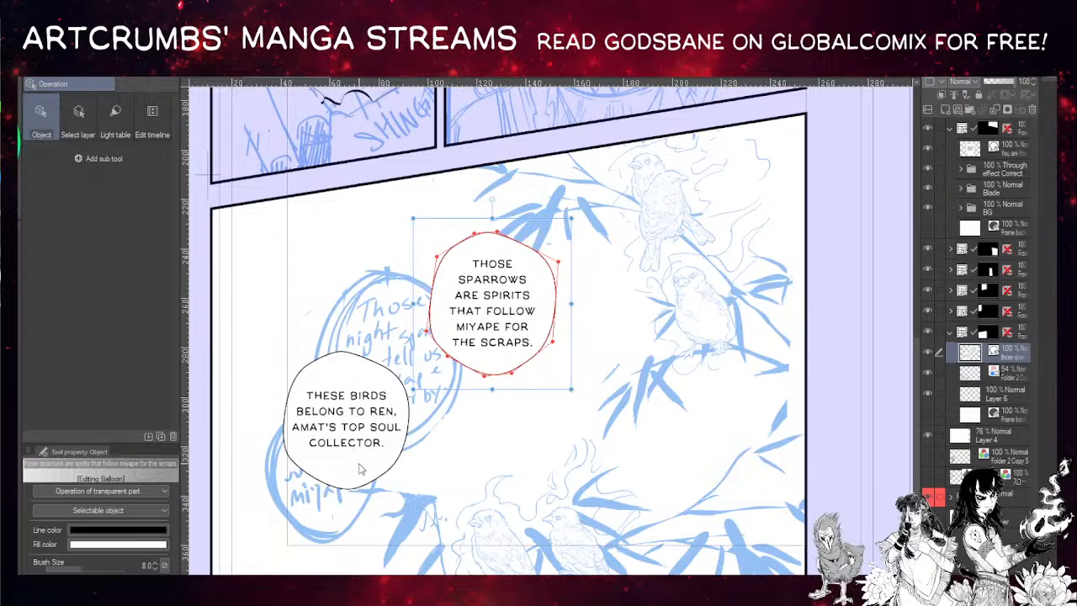
drag(345, 480, 326, 559)
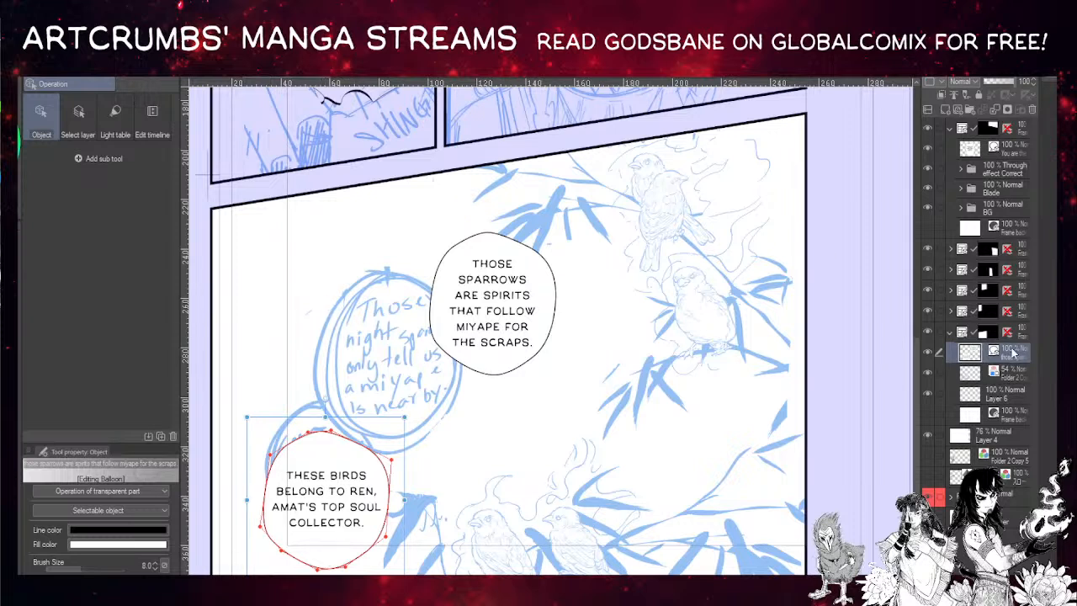
- Duplicate the "These birds belong to Ren" balloon, place the copy above the original, and delete the copy's outline so only its text remains
drag(969, 360, 949, 111)
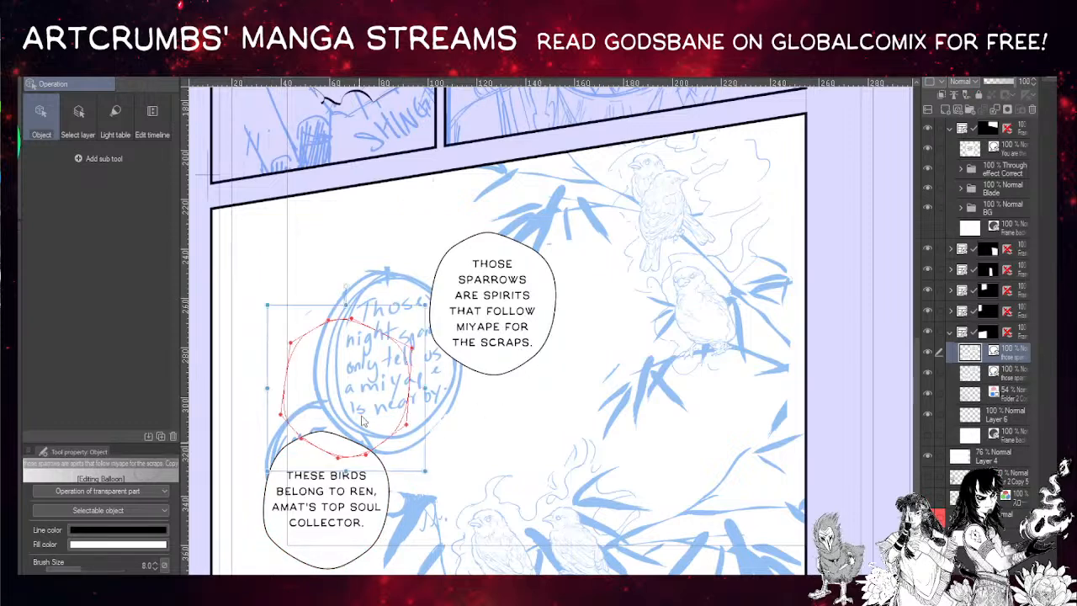
drag(342, 559, 363, 404)
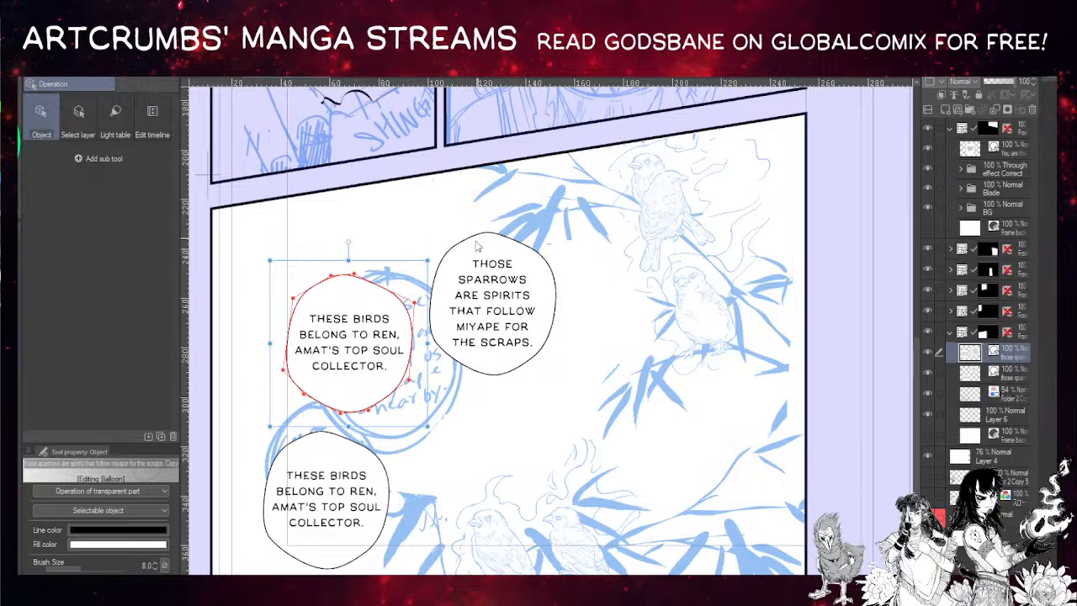
click(420, 220)
click(363, 280)
key(Delete)
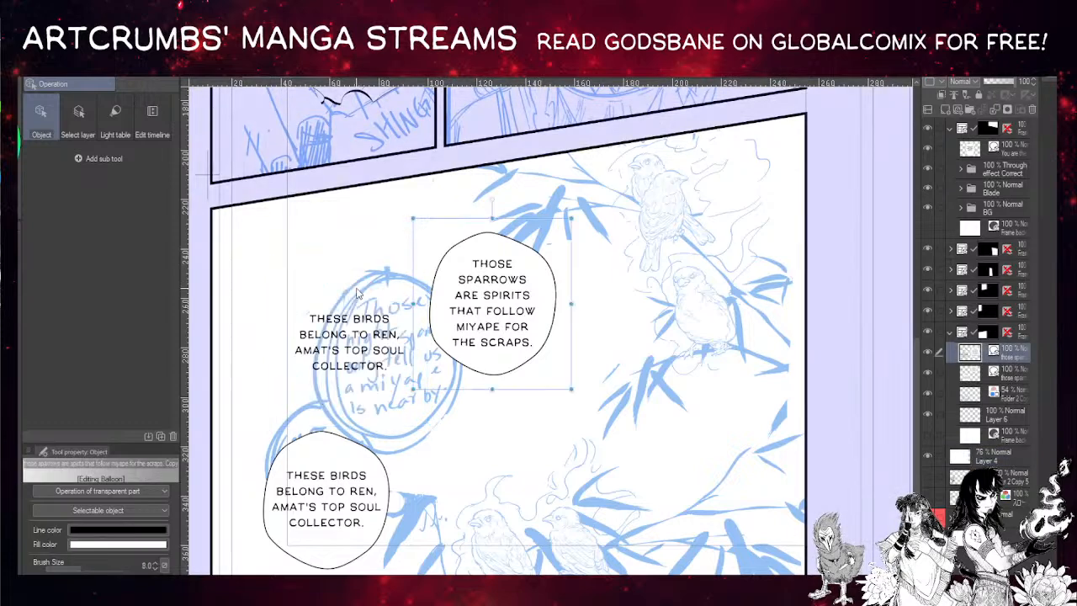
- Replace the copied text with "WHAT ABOUT THEM?!", broken into three lines
click(325, 353)
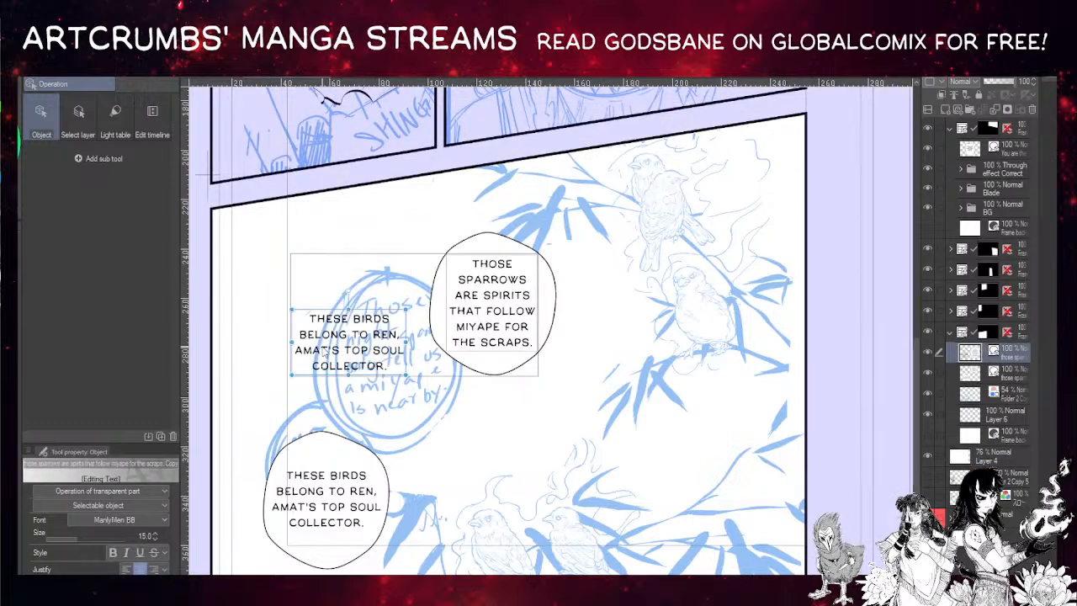
key(t)
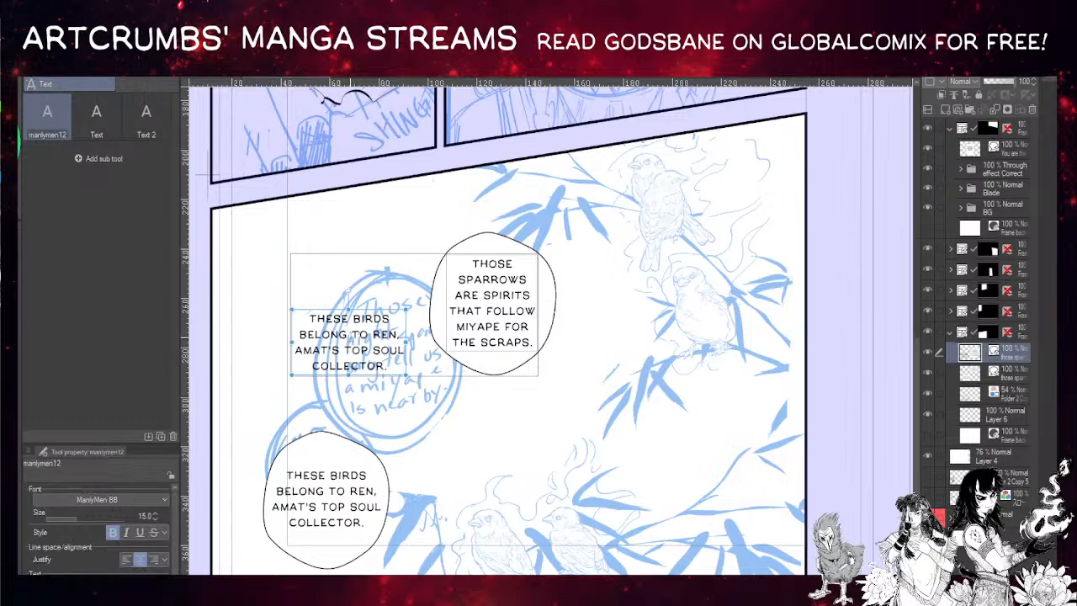
click(350, 336)
key(ctrl+a)
text(WHAT ABOUT)
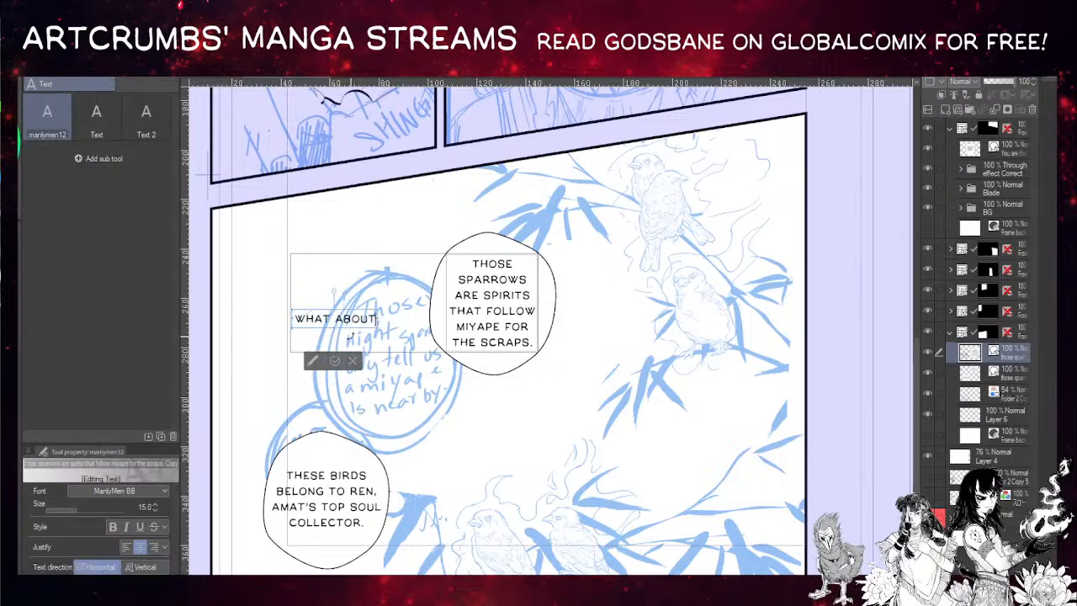
key(BackSpace)
key(BackSpace)
key(BackSpace)
key(BackSpace)
key(BackSpace)
key(BackSpace)
key(Return)
text(T A)
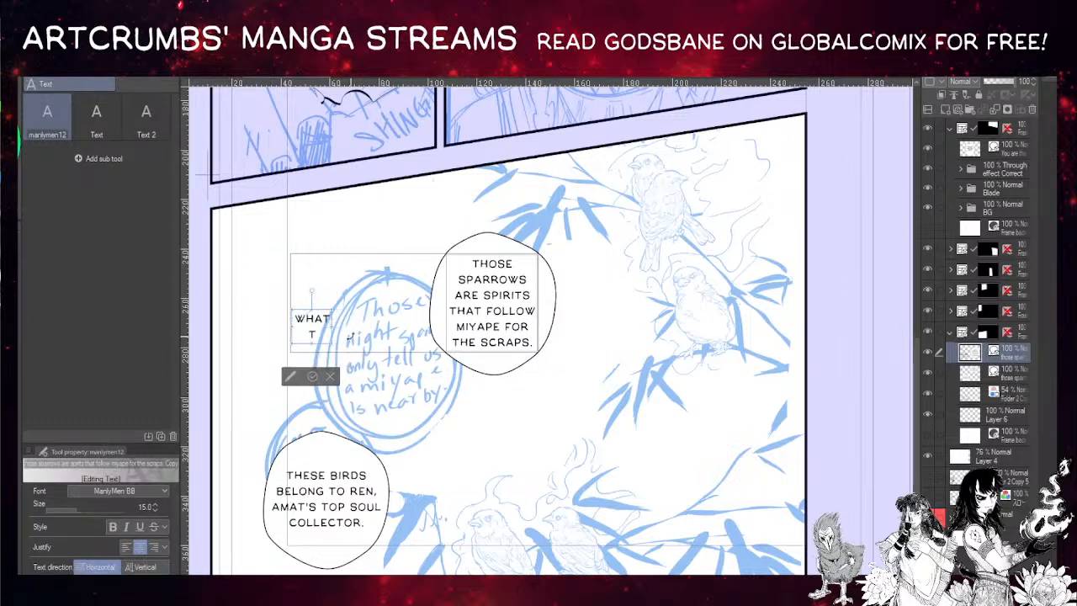
text(BOUT T)
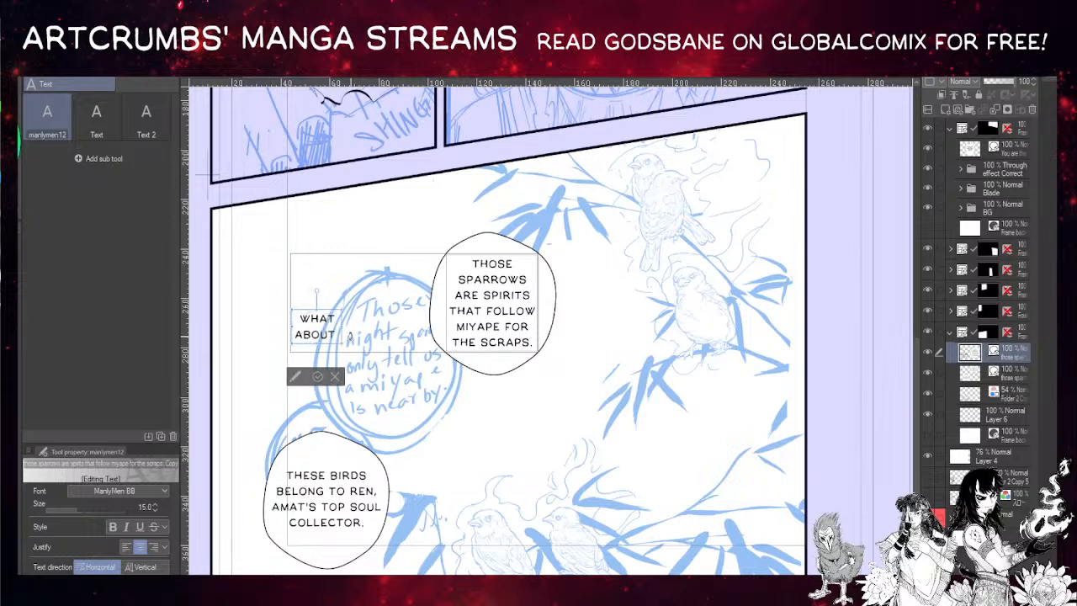
key(BackSpace)
key(BackSpace)
key(Return)
text(THEM?!)
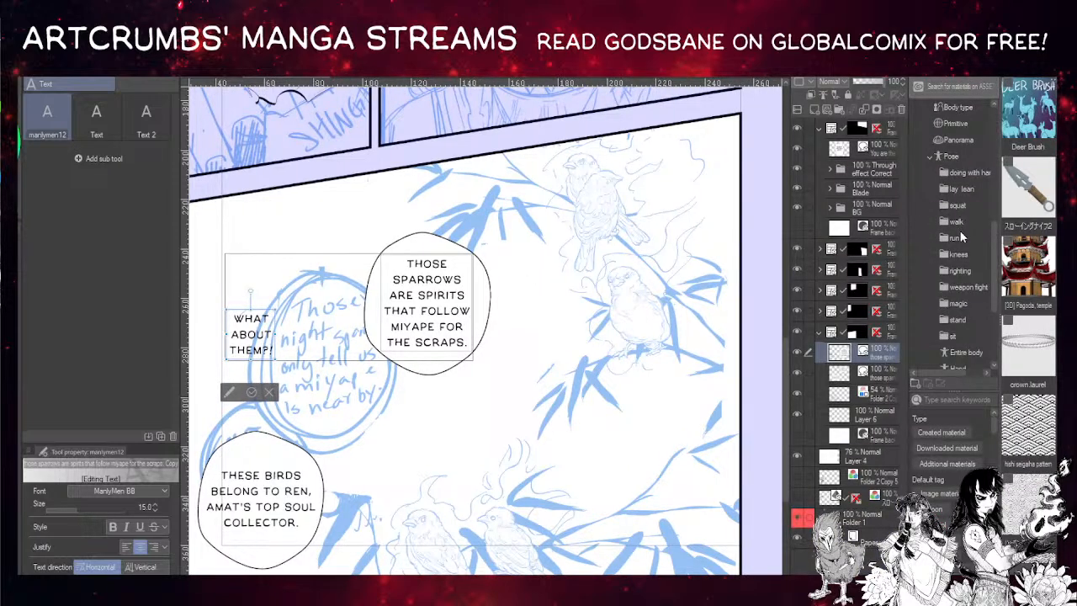
- Place a spiky explosion balloon from the main balloon materials behind the "WHAT ABOUT THEM?!" text
click(961, 237)
scroll(963, 239, up, 8)
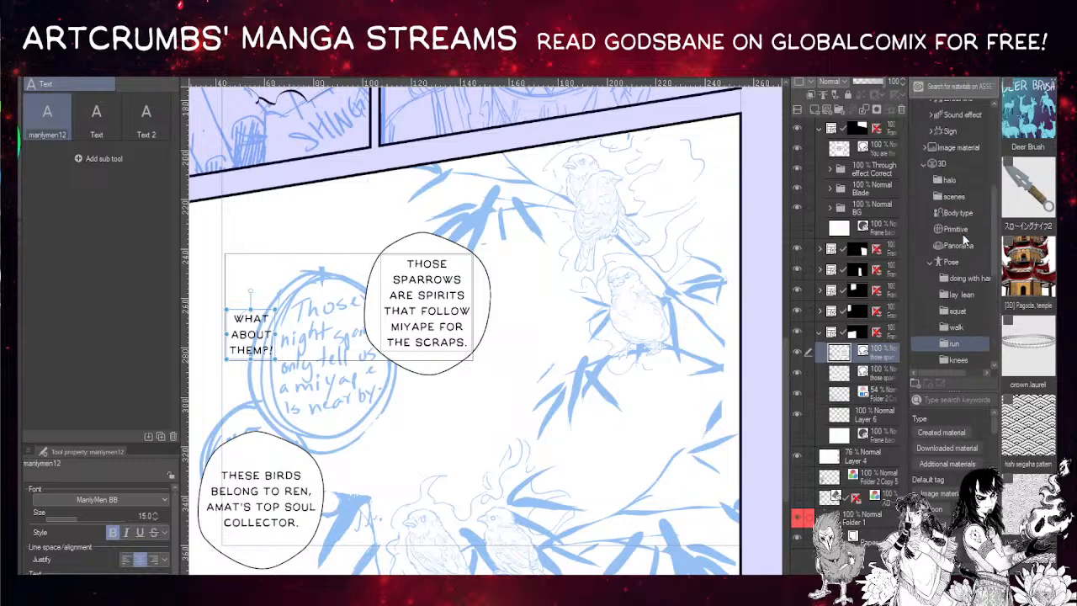
click(951, 228)
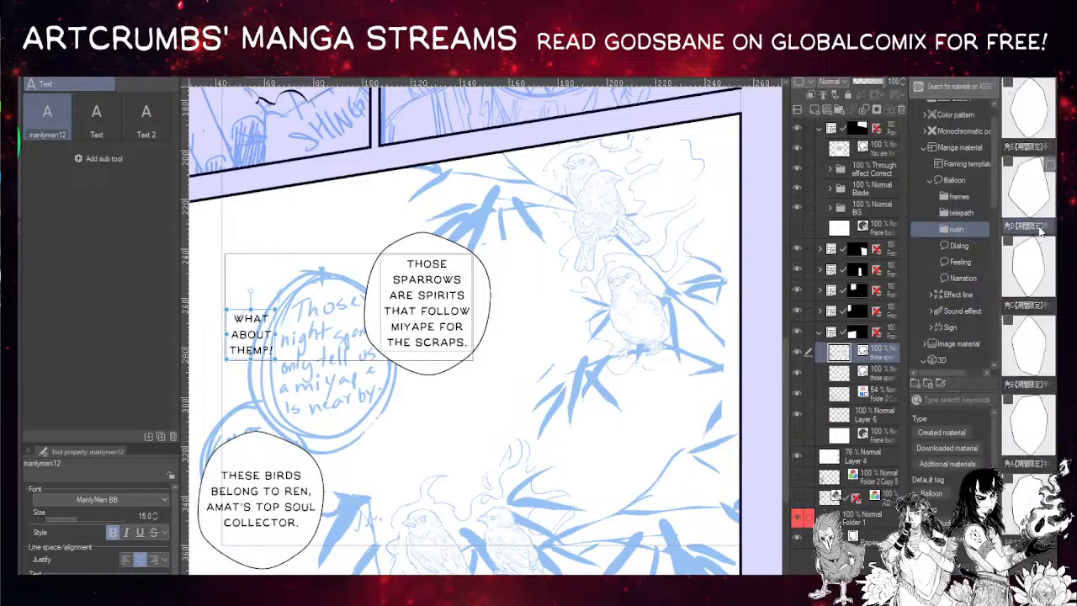
scroll(1043, 238, down, 6)
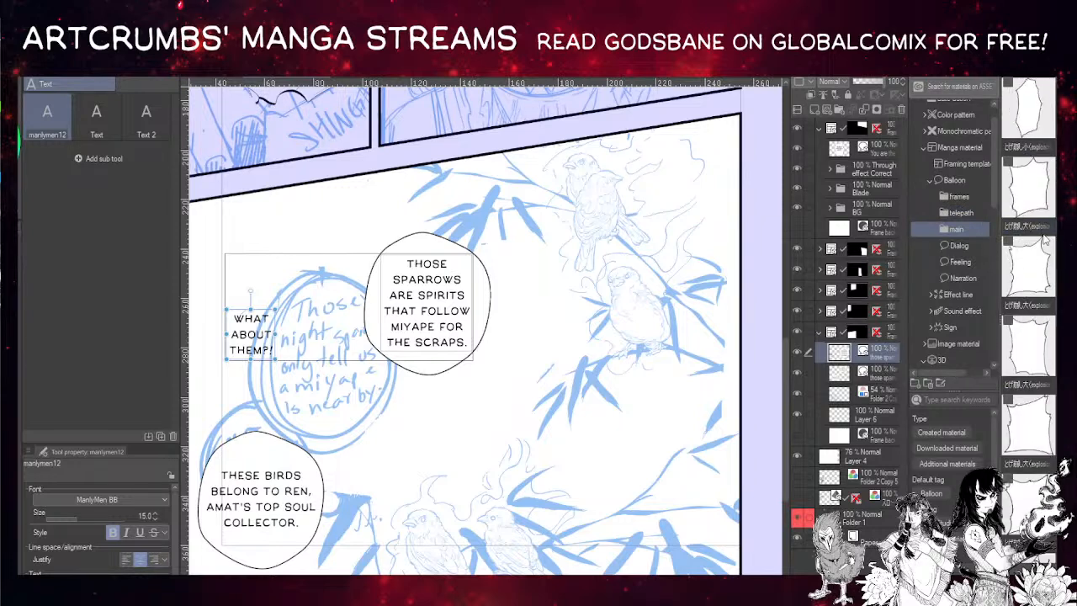
scroll(1044, 238, down, 5)
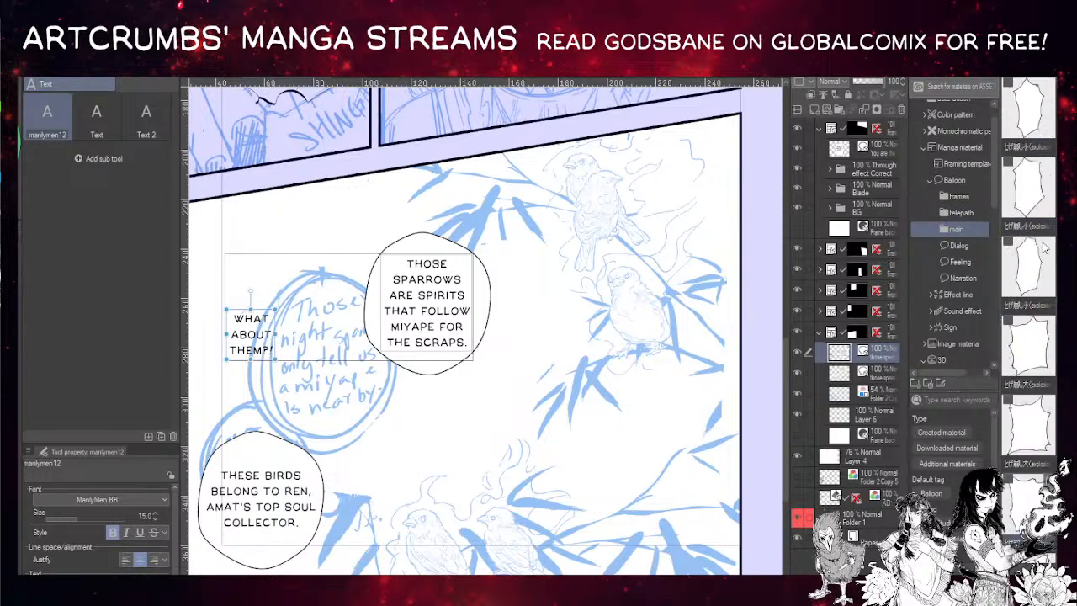
click(1034, 141)
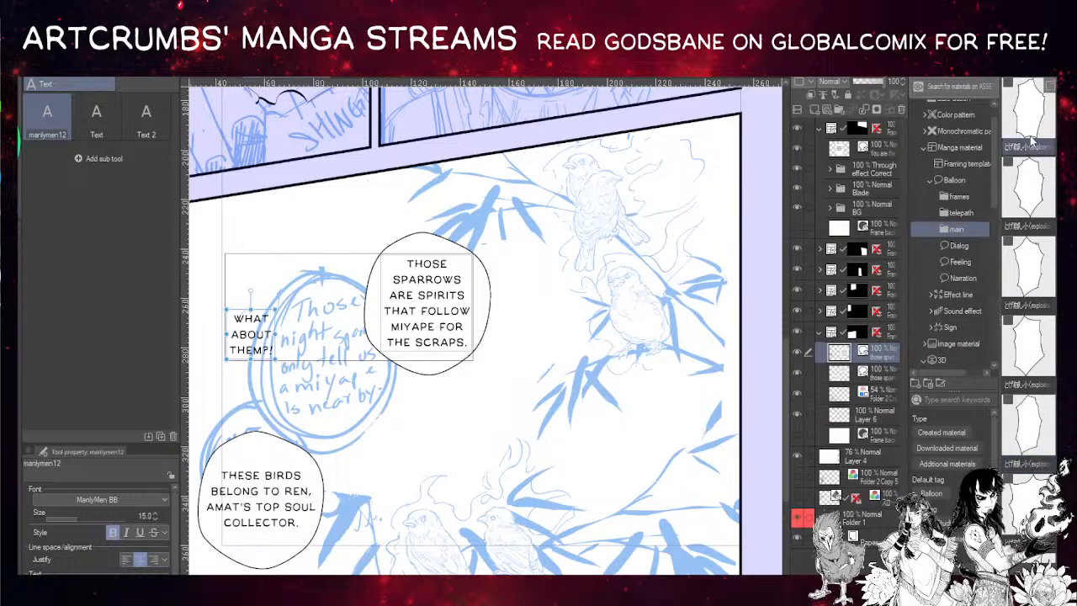
drag(259, 345, 270, 363)
click(255, 293)
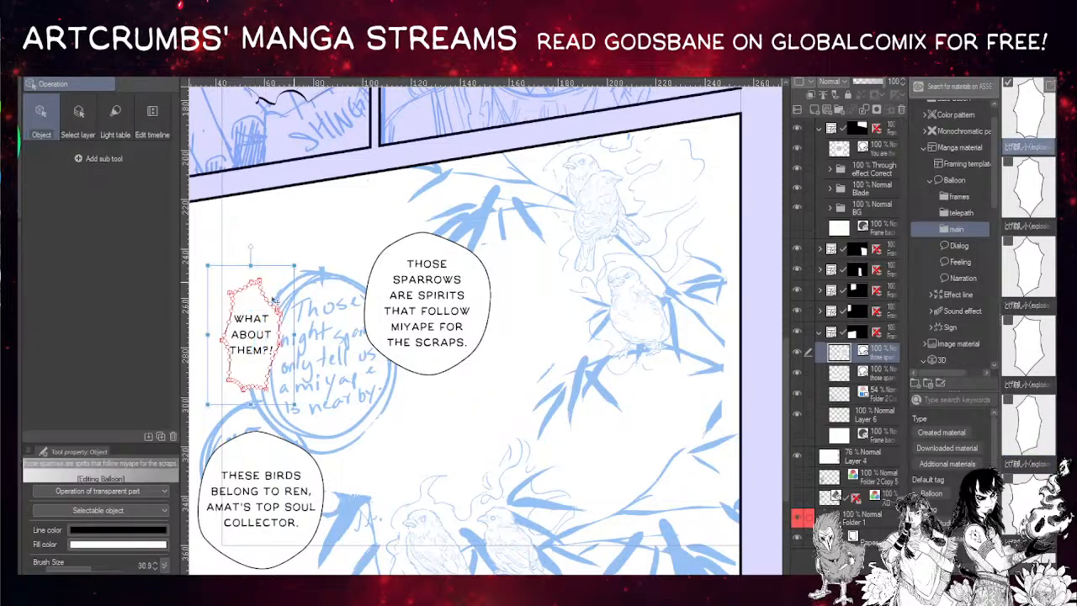
- Enlarge the spiky balloon around "WHAT ABOUT THEM?!" and adjust its position and proportions beside the upper sparrow balloon
drag(292, 266, 328, 247)
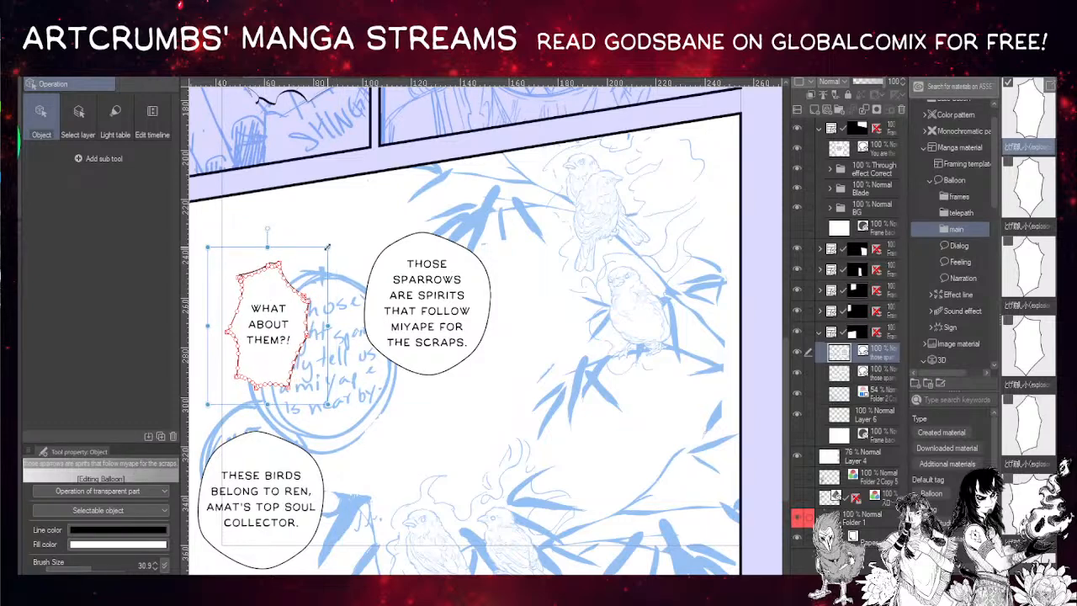
click(276, 338)
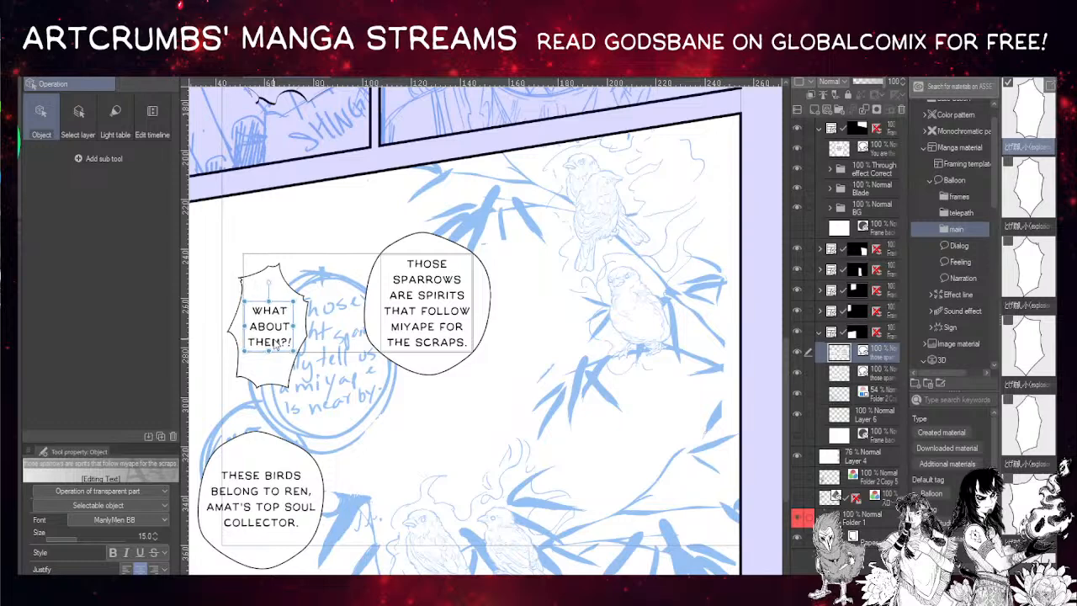
click(272, 269)
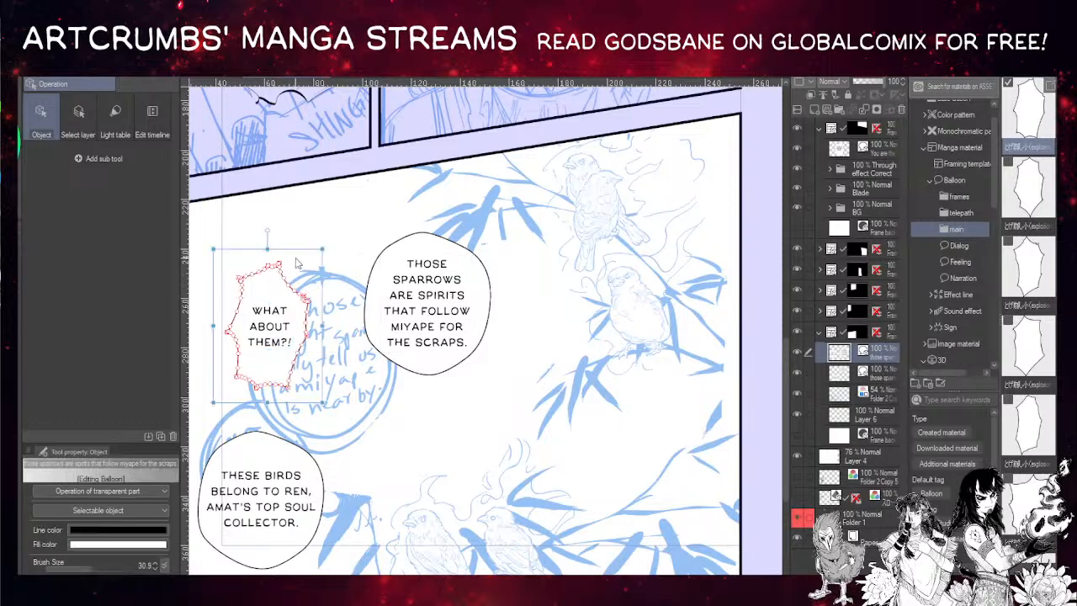
drag(277, 256, 315, 267)
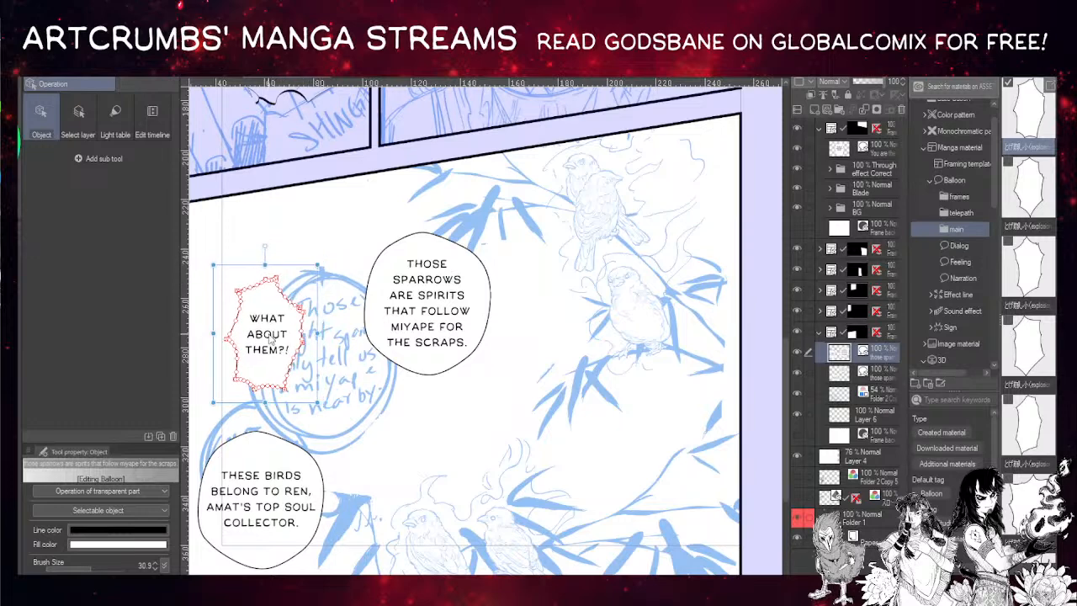
click(268, 335)
click(320, 257)
drag(273, 299, 295, 307)
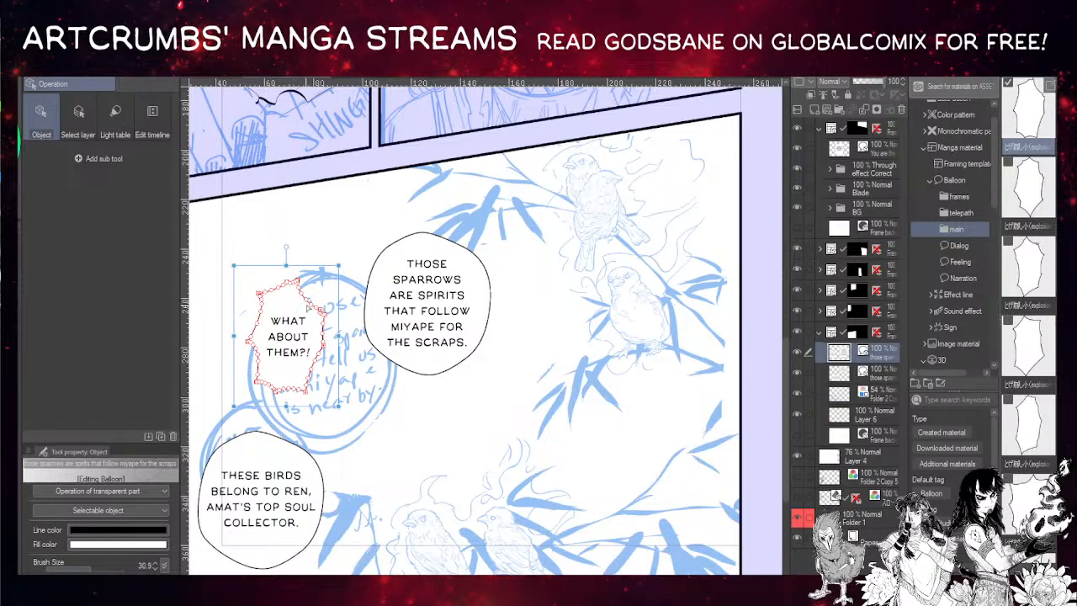
drag(234, 266, 207, 251)
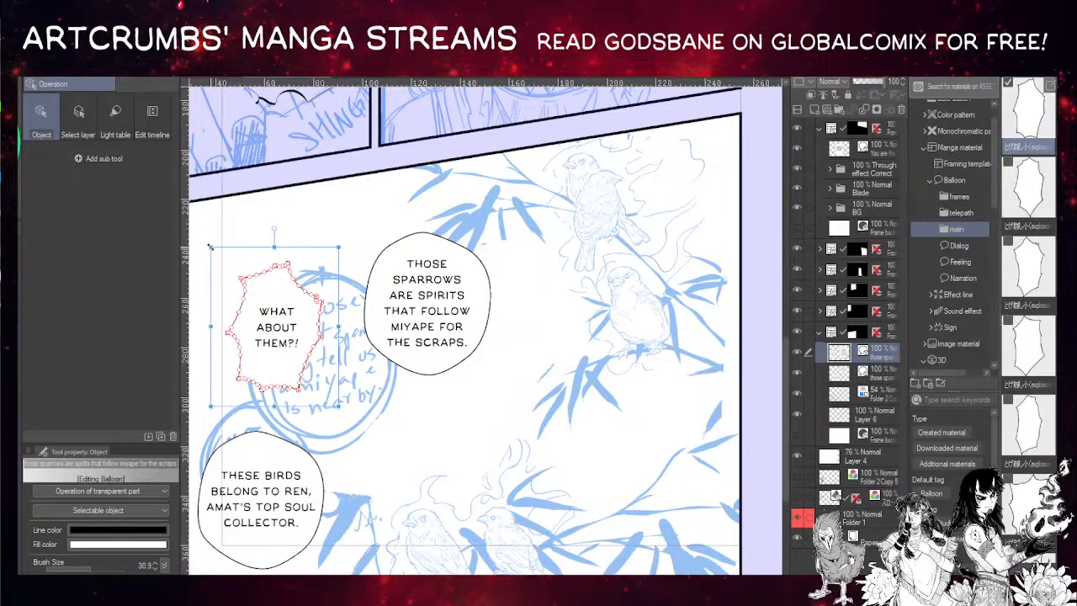
- Try several fonts on the "WHAT ABOUT THEM?!" text, settle on MangaMaster BB, and make it bold
click(286, 341)
key(t)
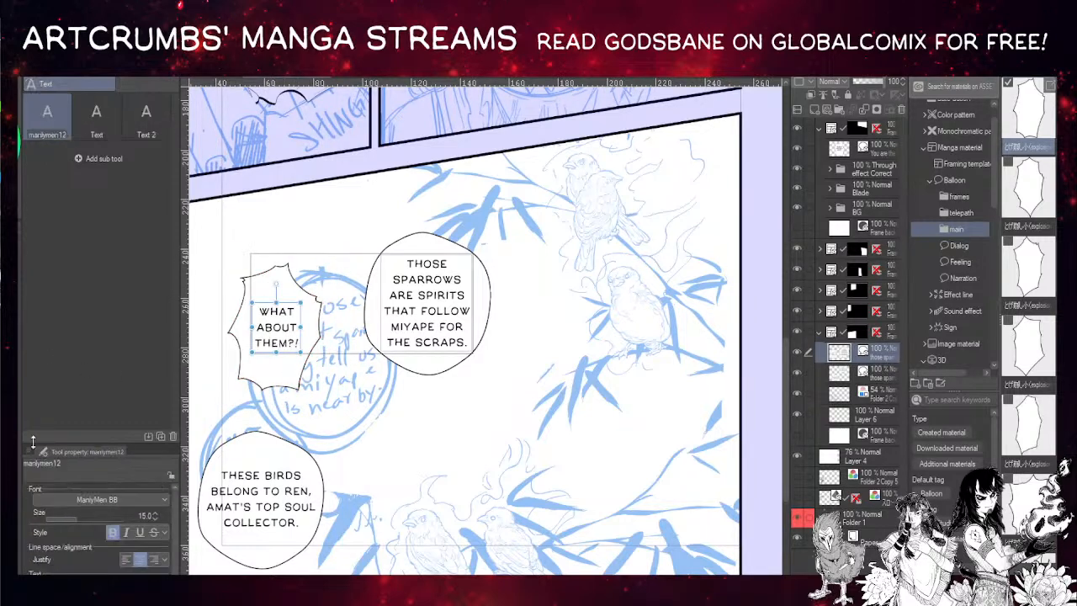
click(267, 328)
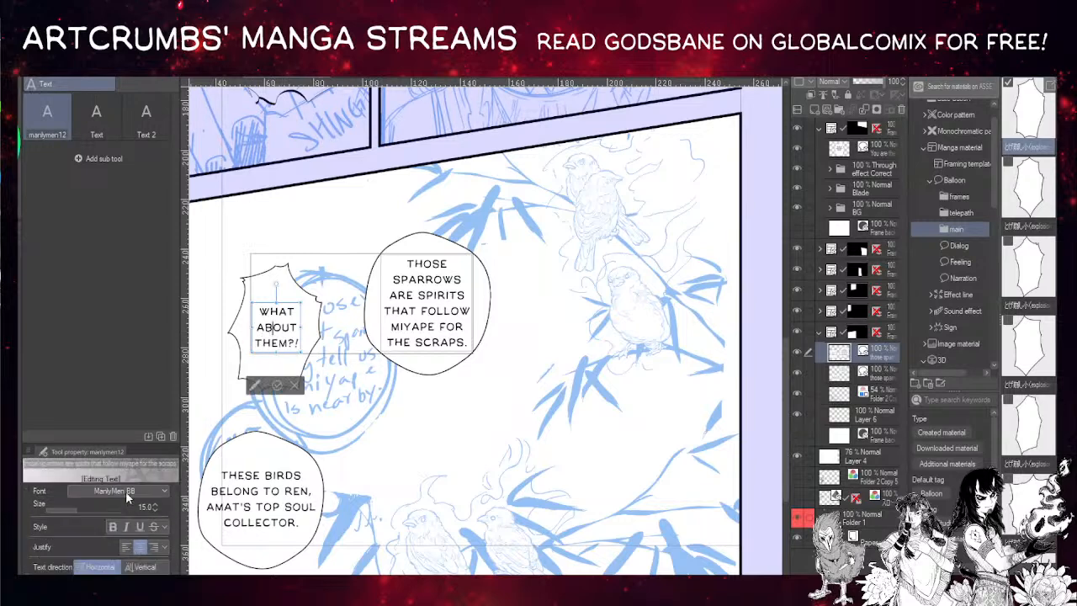
key(ctrl+a)
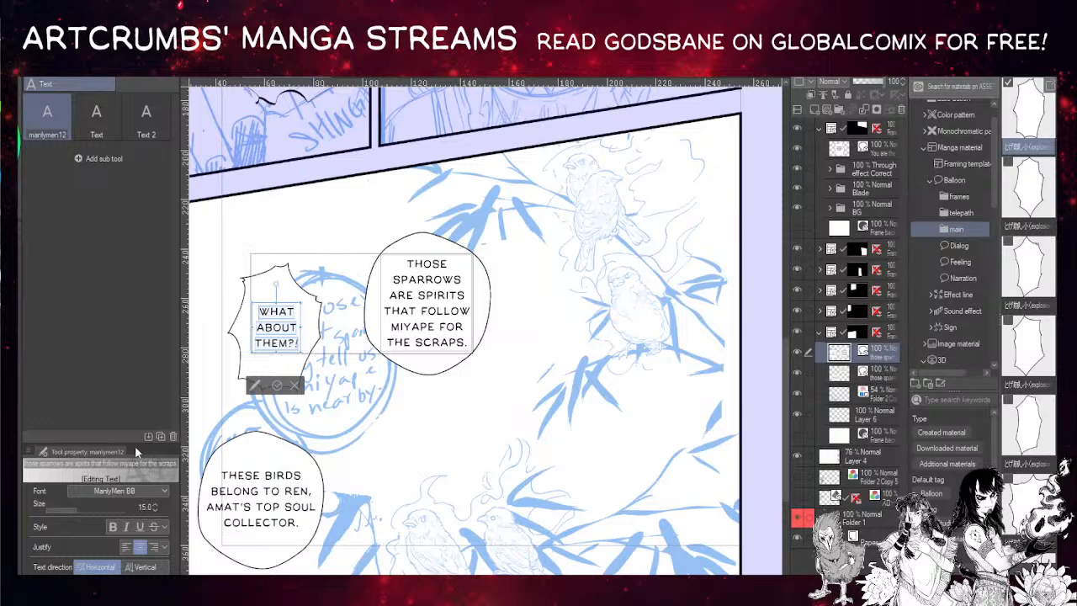
click(89, 370)
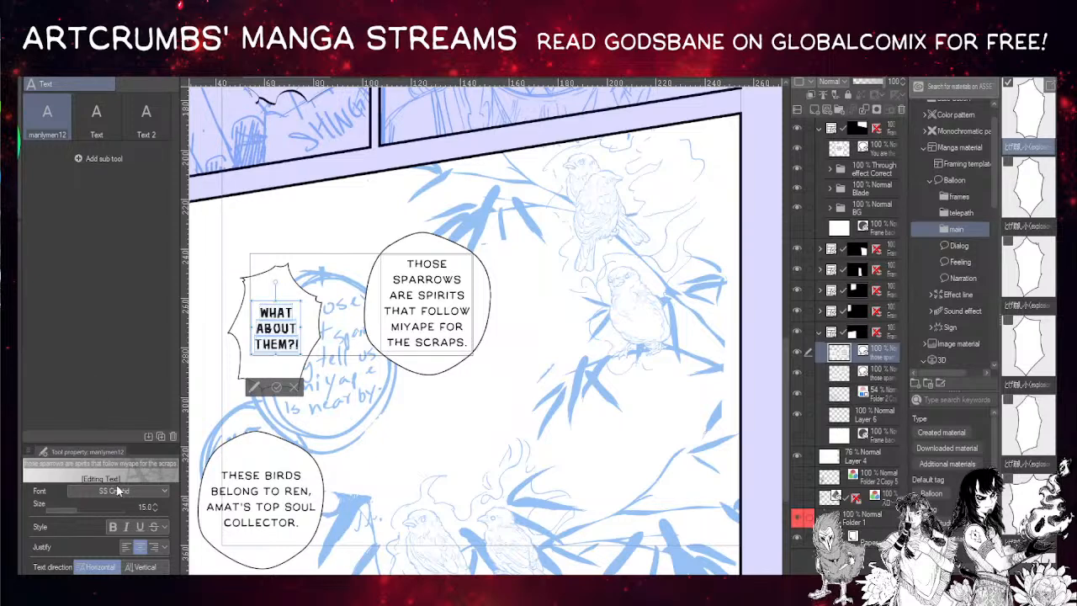
click(89, 418)
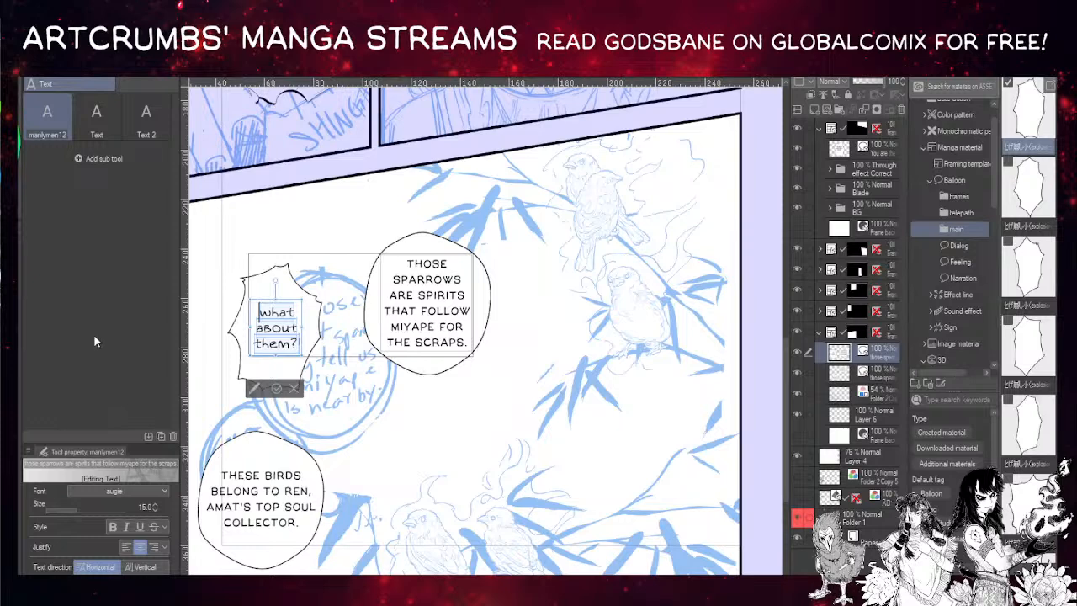
key(ctrl+z)
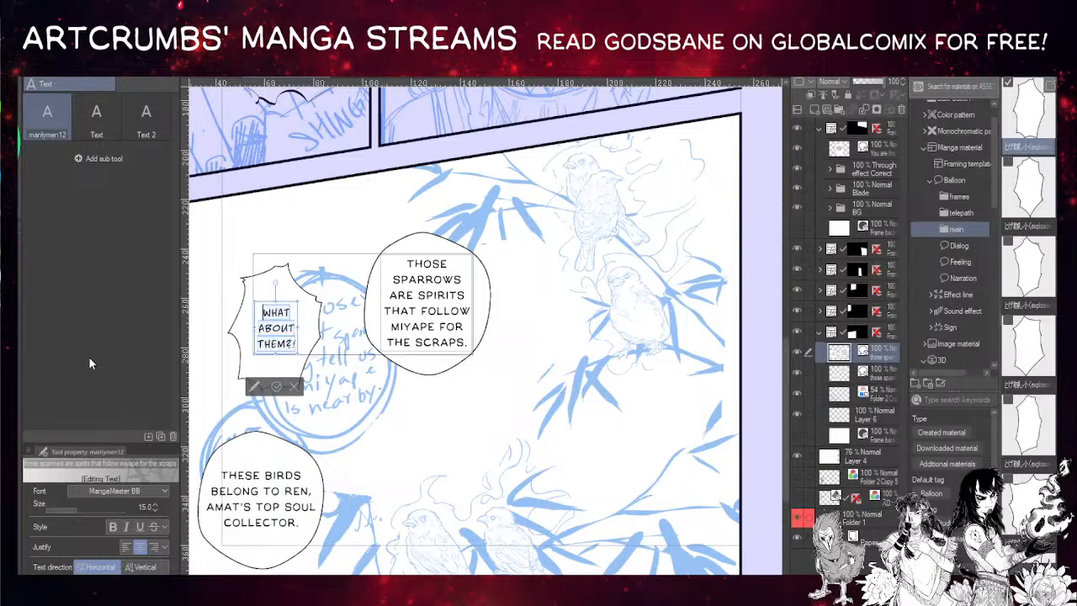
click(111, 526)
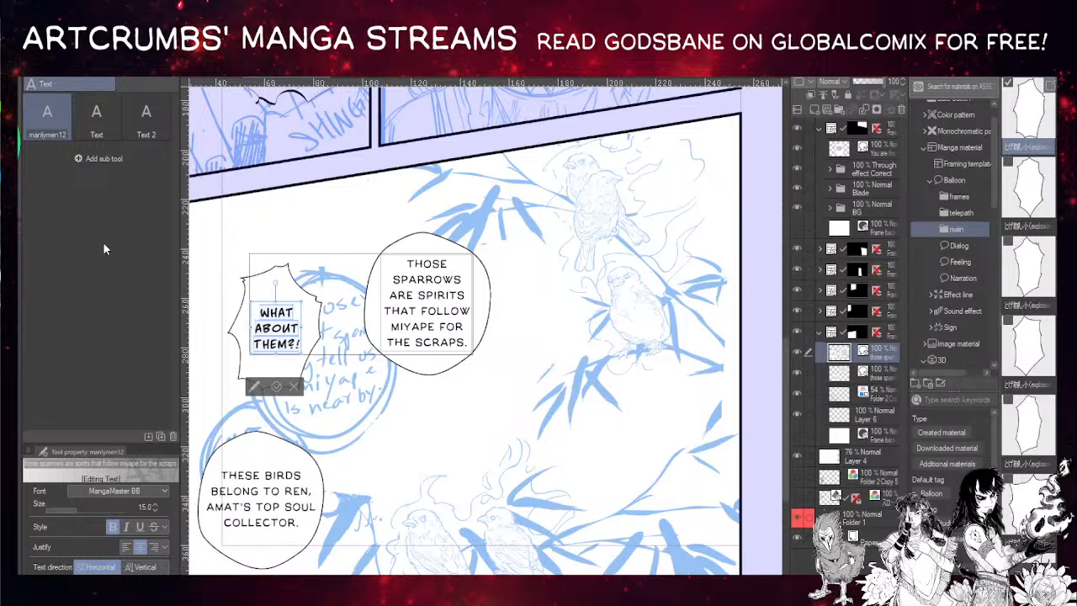
key(k)
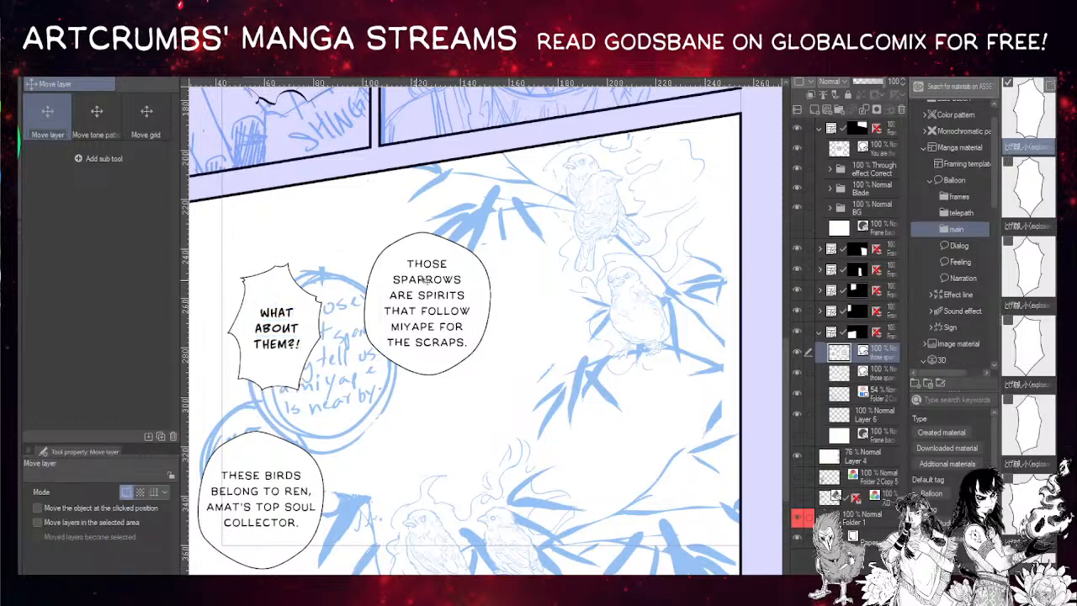
- Set the "It is simple! You're just a coward!" text in the panel above to bold MangaMaster BB
scroll(294, 335, up, 2)
scroll(300, 335, down, 2)
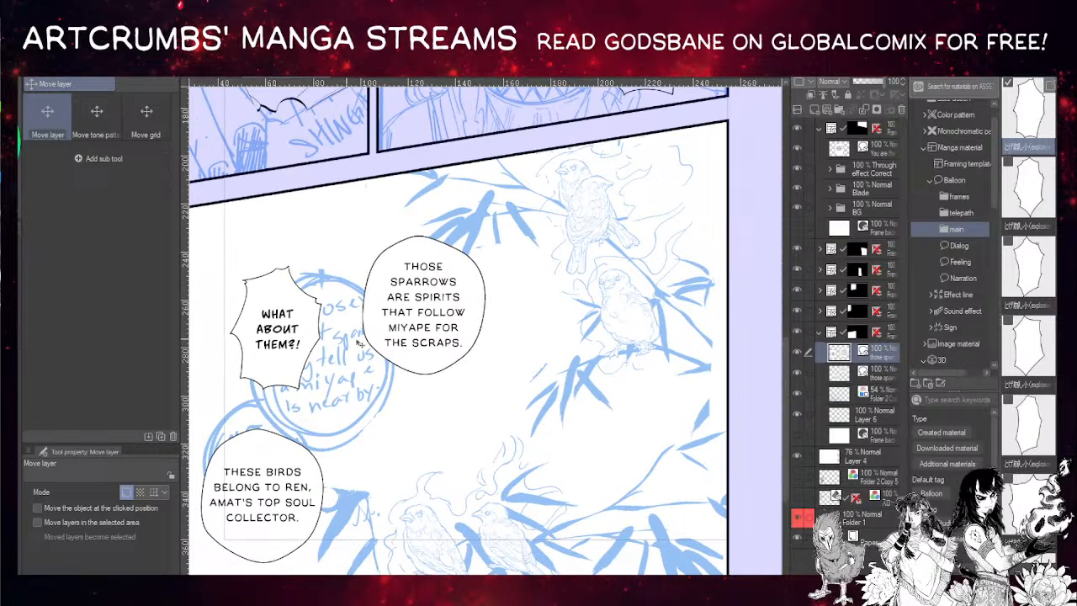
drag(787, 345, 776, 263)
key(t)
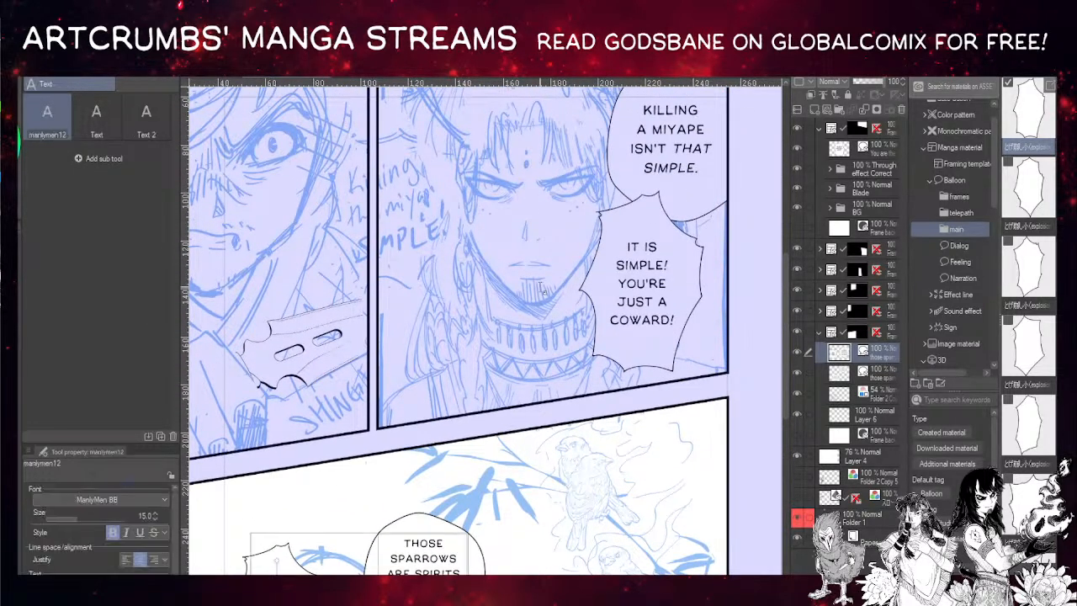
click(664, 300)
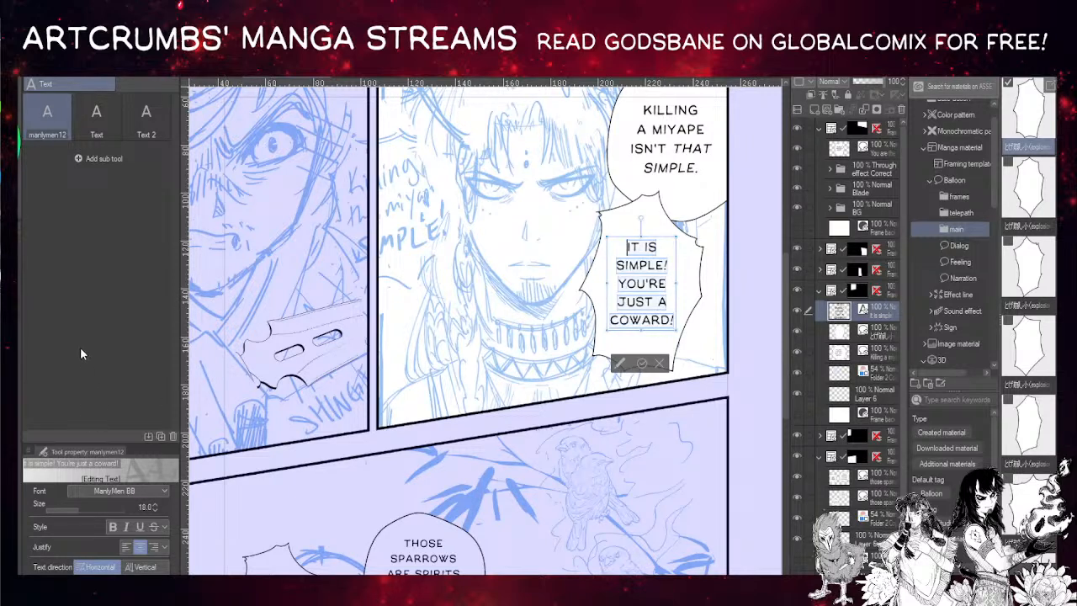
click(107, 392)
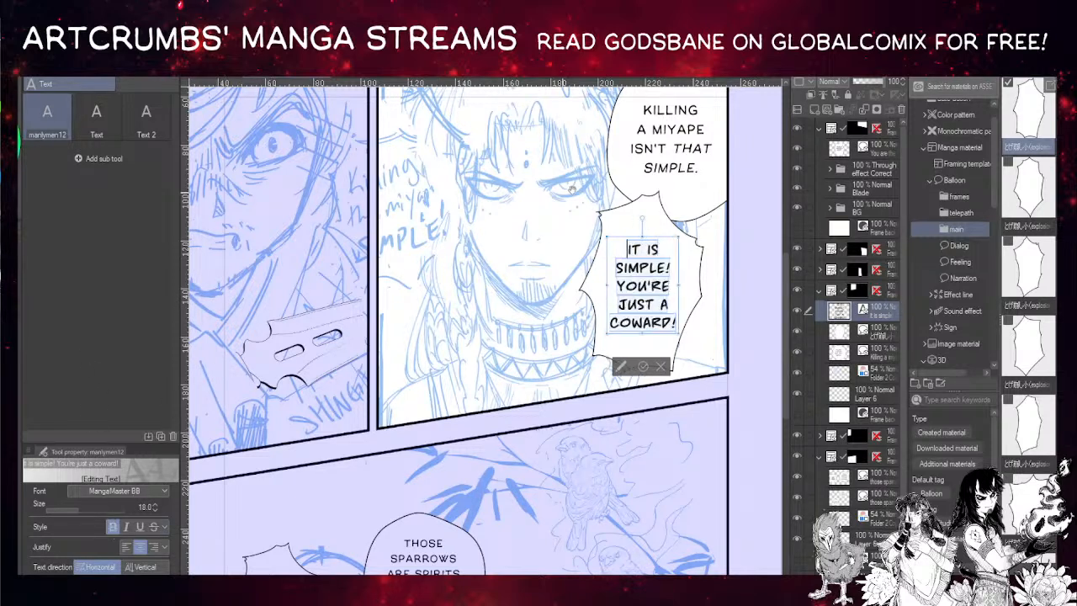
- Duplicate the "Killing a miyape isn't that simple." balloon above all the panel folders and place the copy over the gutter beside the eye close-up
key(k)
drag(512, 316, 586, 318)
drag(538, 288, 532, 321)
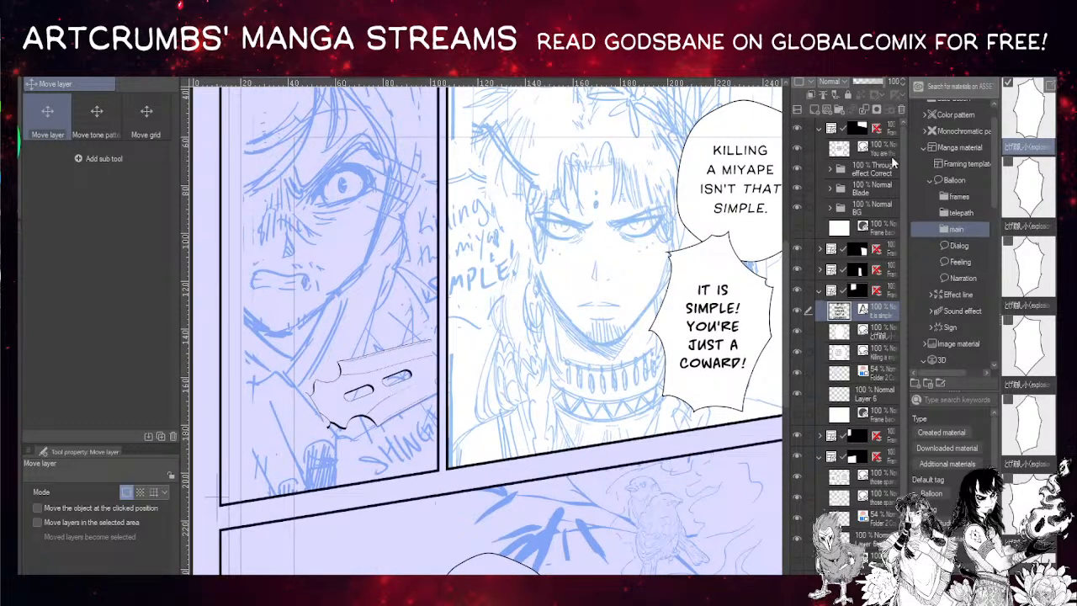
click(849, 150)
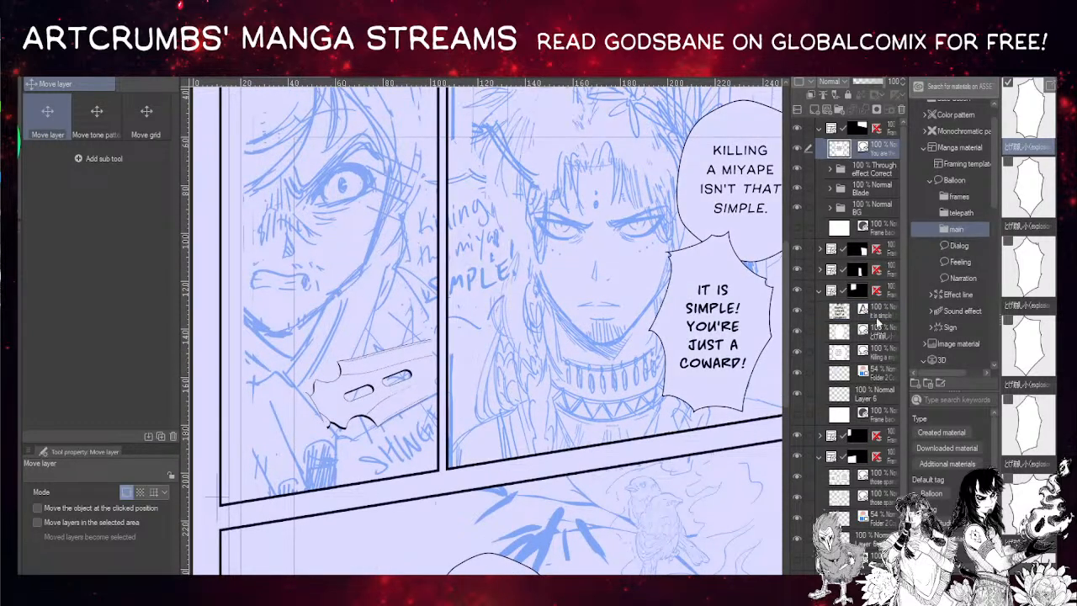
key(o)
click(746, 127)
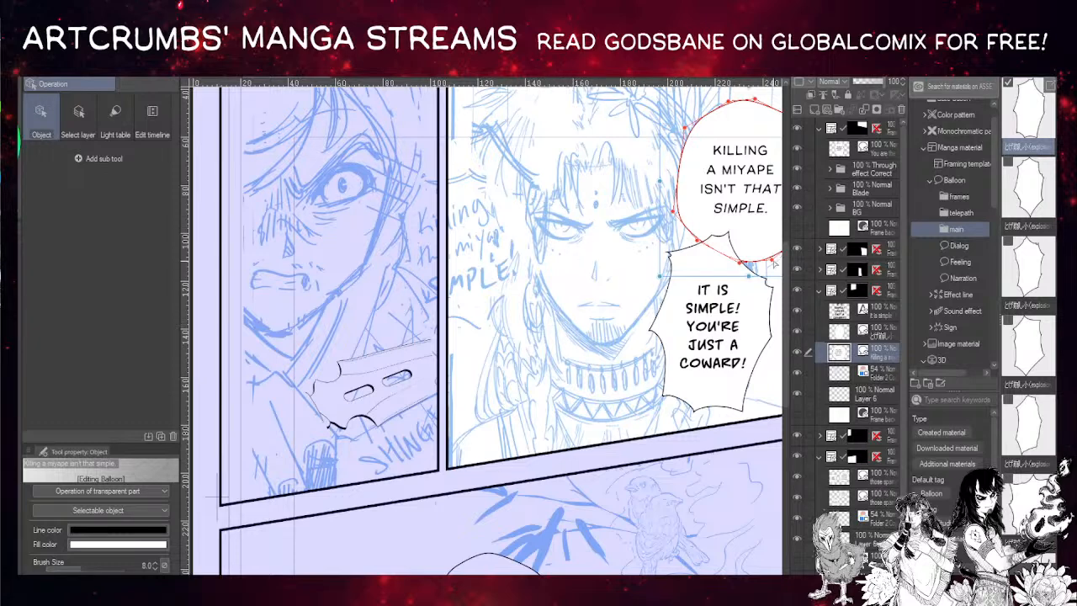
drag(836, 350, 814, 110)
drag(837, 359, 844, 127)
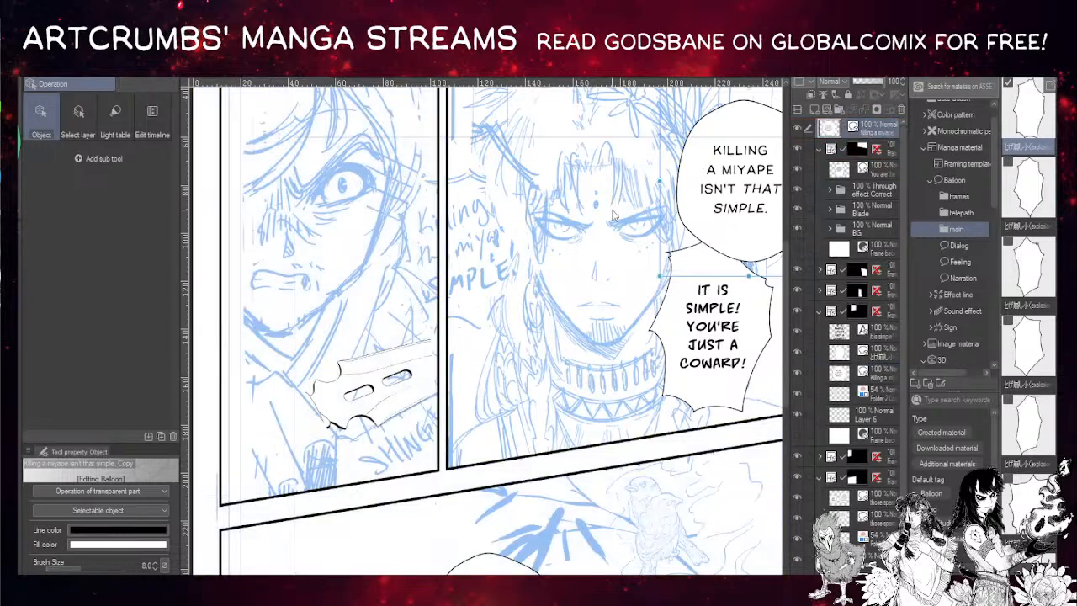
drag(664, 166, 368, 246)
drag(541, 355, 513, 331)
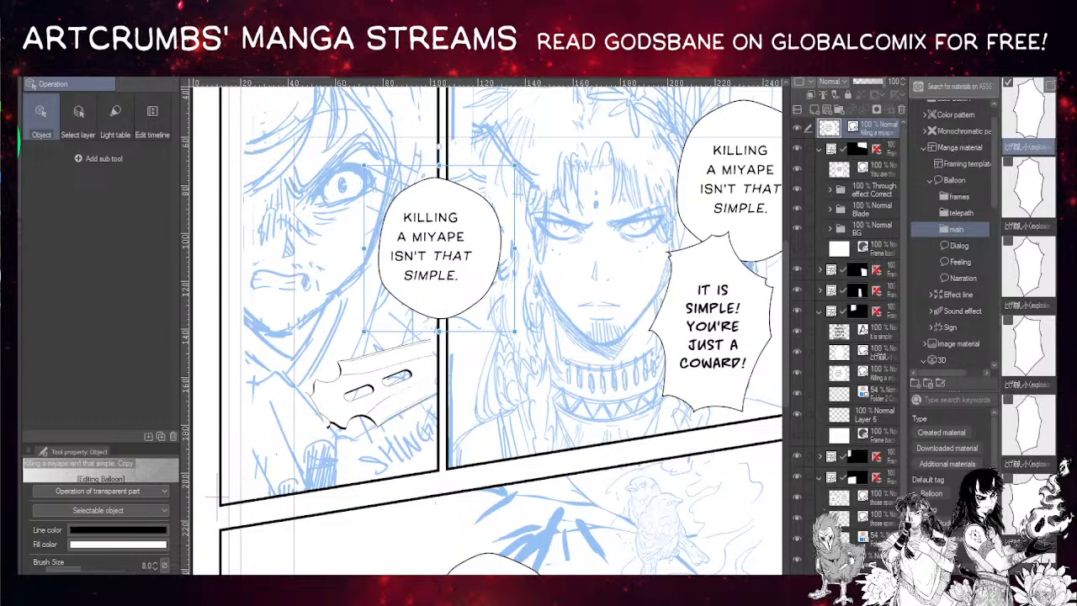
- Examine the dialogue balloons on the facing page, including the "You're supposed to hunt the miyape" and "worst damned healer" balloons
click(20, 179)
drag(334, 179, 331, 178)
drag(626, 539, 323, 253)
drag(467, 417, 362, 348)
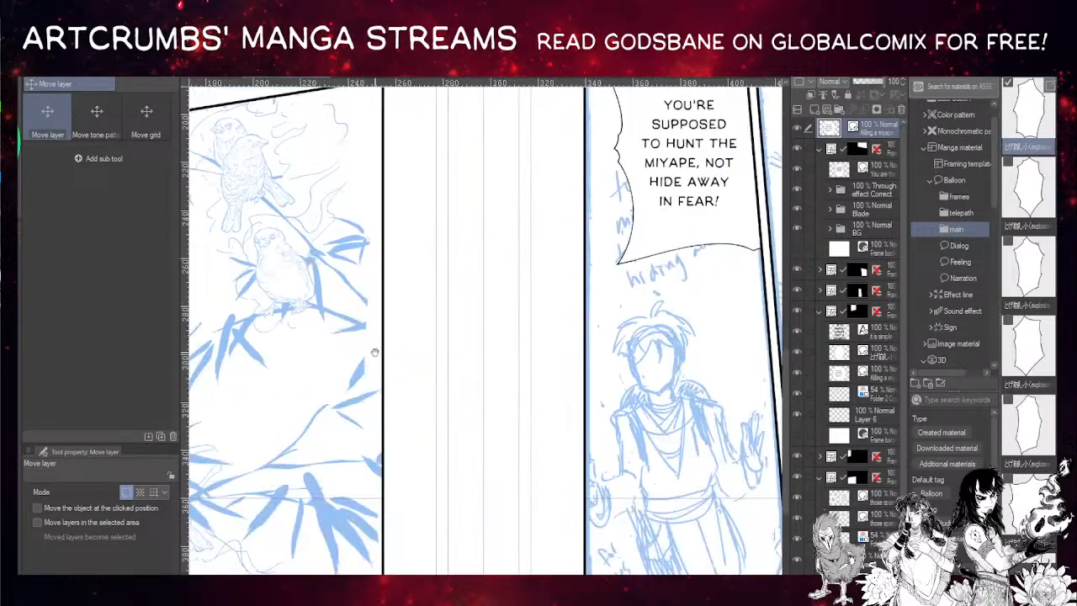
drag(416, 313, 327, 442)
drag(511, 284, 367, 449)
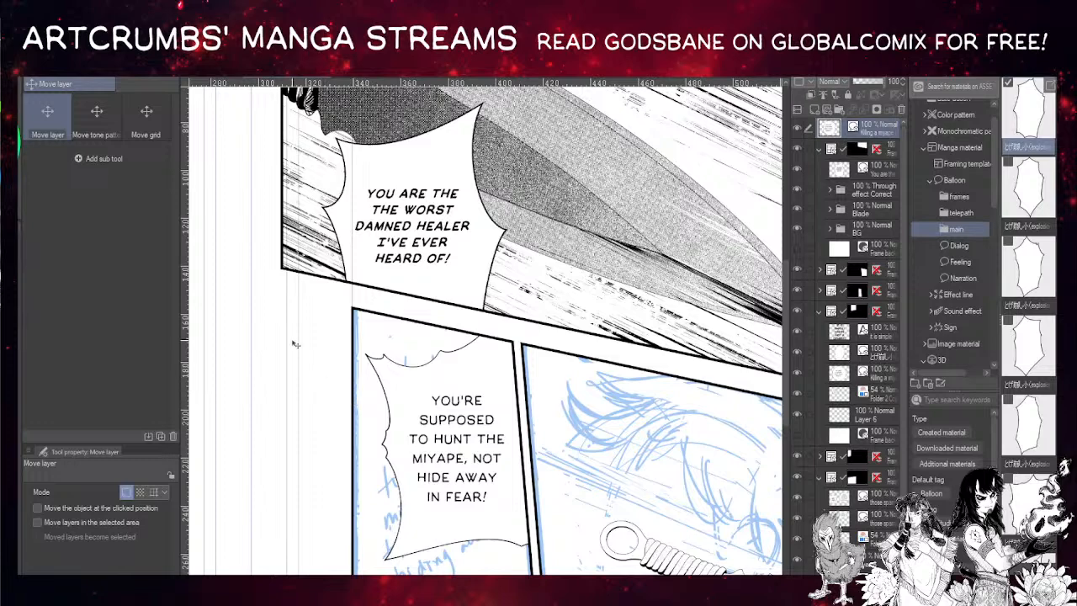
drag(261, 292, 673, 432)
drag(461, 331, 535, 221)
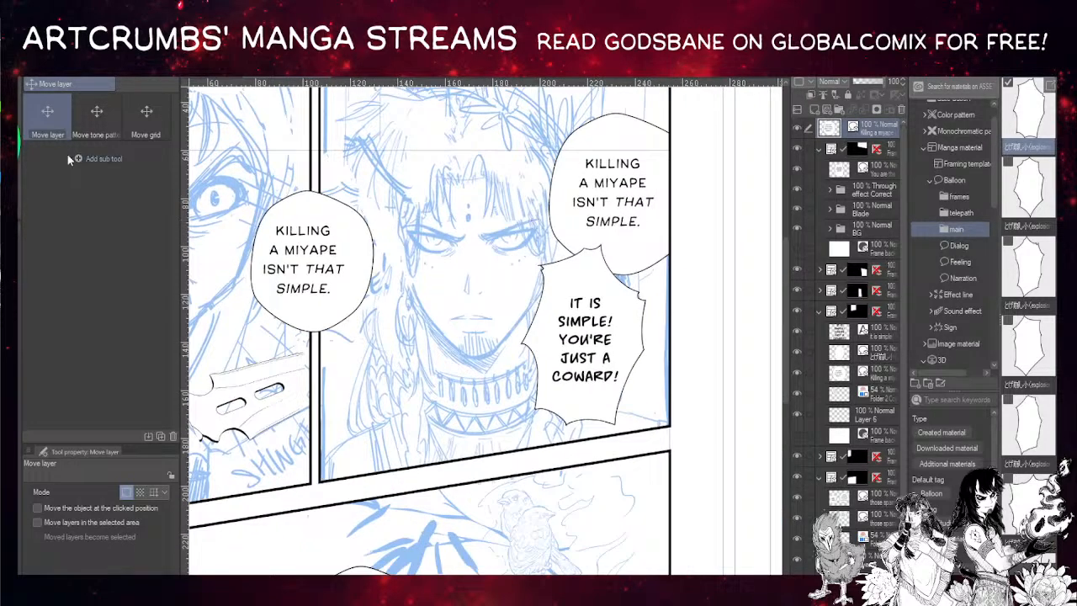
- Slightly enlarge the copied balloon over the gutter, set its text size to 16, and recenter the text inside it
key(o)
drag(389, 177, 393, 171)
click(313, 268)
click(154, 538)
click(154, 538)
drag(298, 275, 315, 289)
- Replace the copied balloon's dialogue with new text beginning "AND"
key(t)
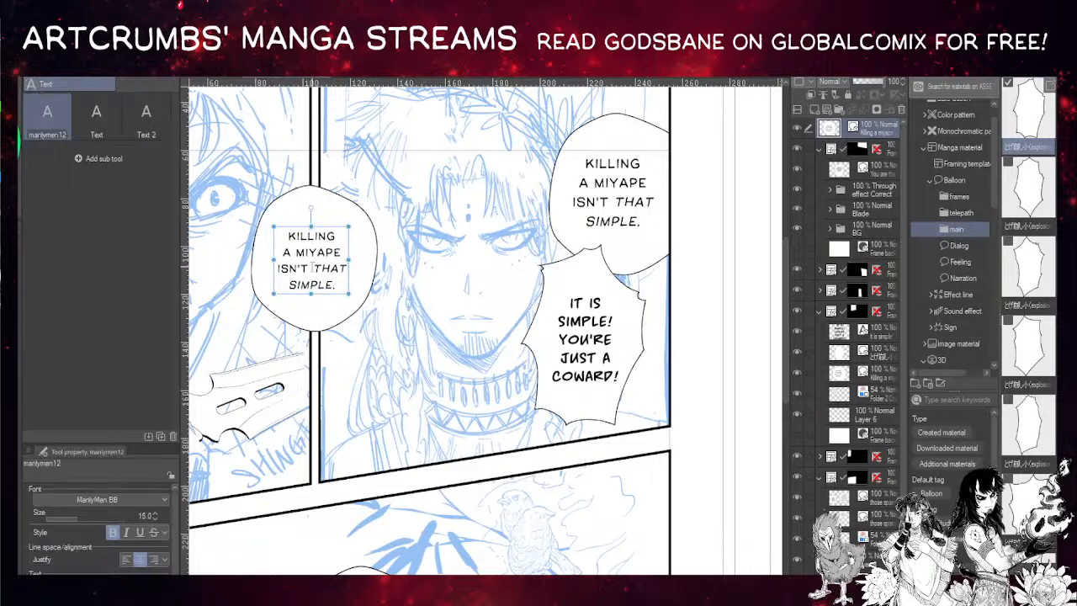
key(ctrl+a)
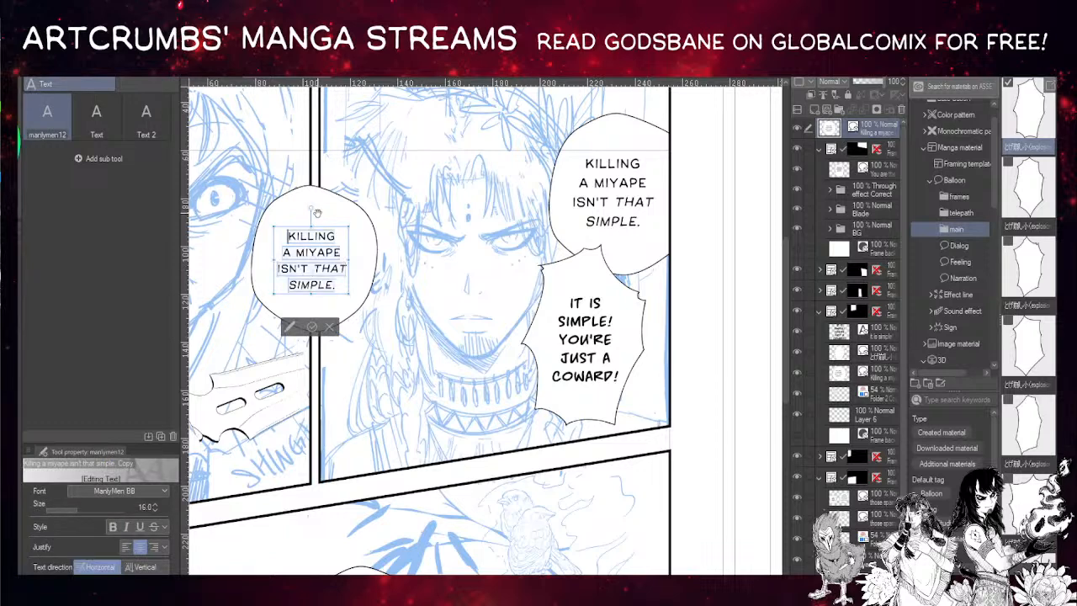
text(AND)
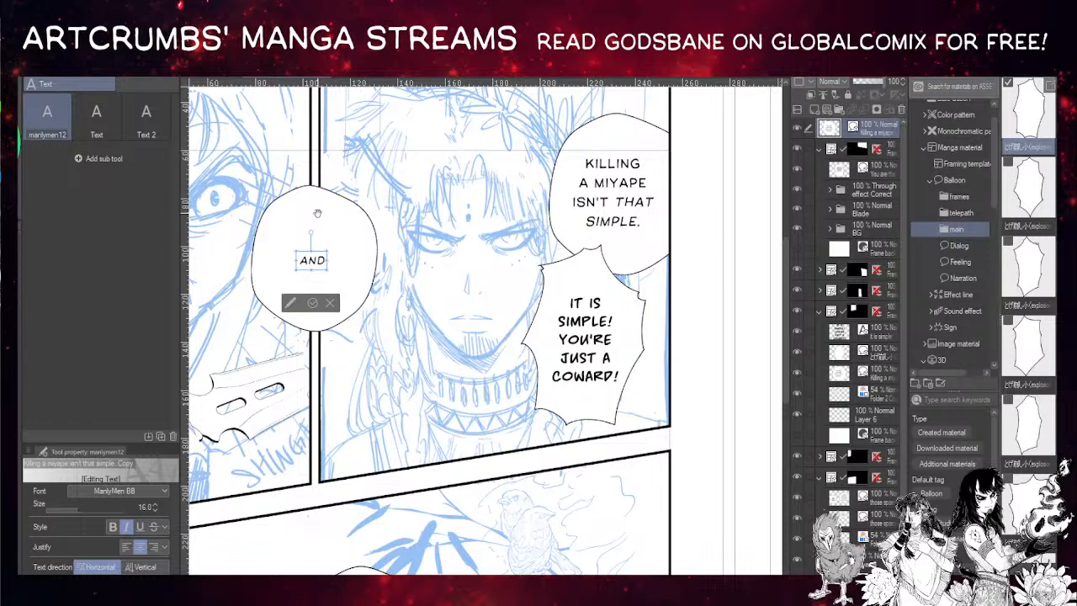
- Extend the italic line in the round balloon between the two panels to read "AND YOU'RE JUST AN IDIOTS" over four lines
key(Return)
text(YOU'RE)
key(Return)
text(JUST AN)
key(Return)
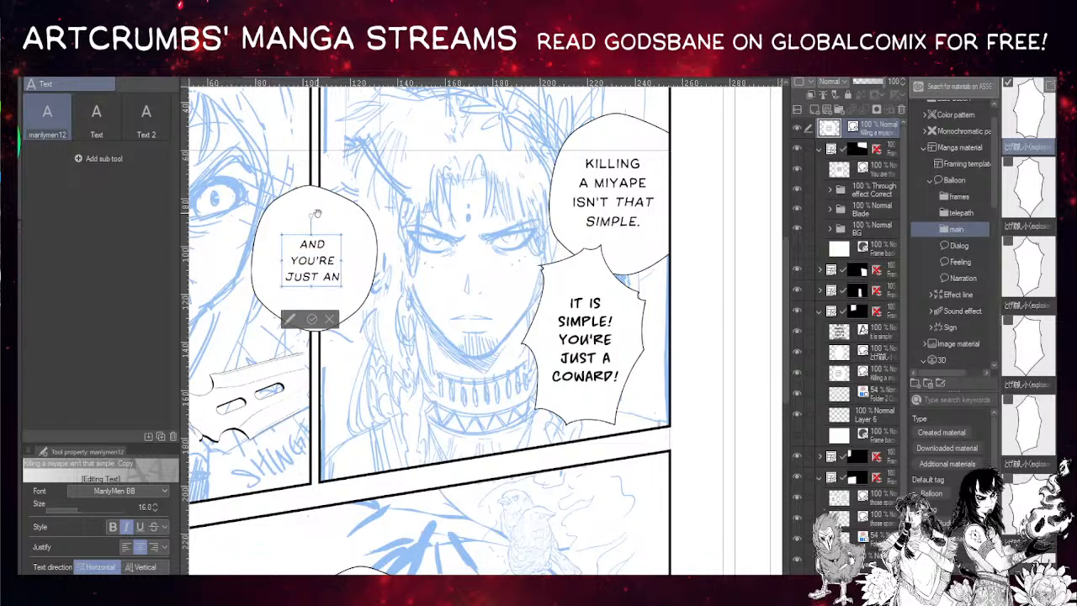
text(ID)
text(IOT.)
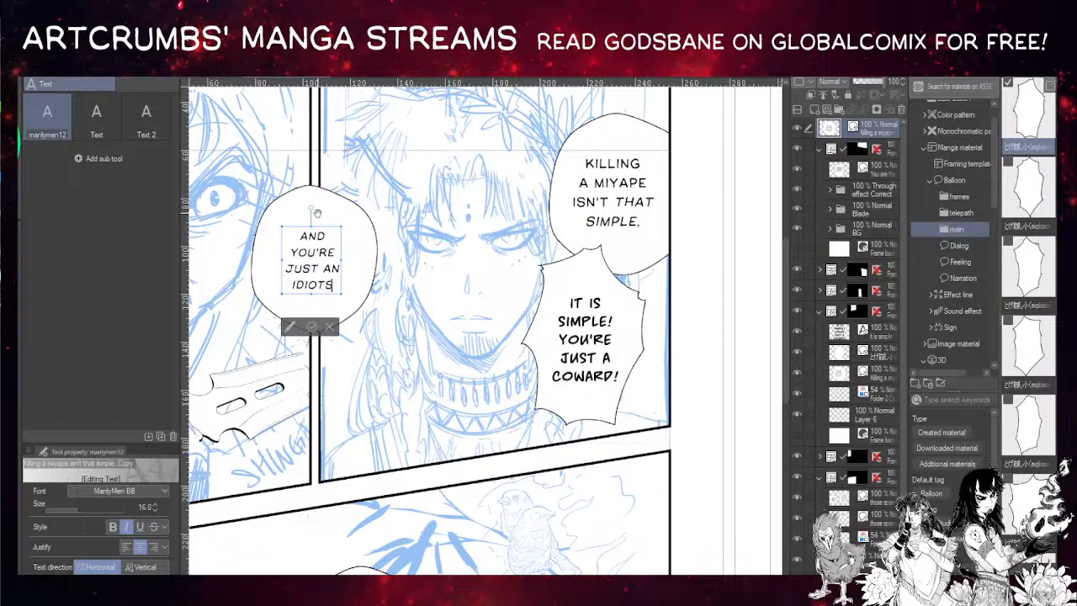
- Replace the wording after "AND YOU'RE" in the round balloon with "IGNORANT." on its own line
key(BackSpace)
key(BackSpace)
key(BackSpace)
key(BackSpace)
key(BackSpace)
key(BackSpace)
key(BackSpace)
key(BackSpace)
key(BackSpace)
key(BackSpace)
key(BackSpace)
key(BackSpace)
key(BackSpace)
key(BackSpace)
key(BackSpace)
key(Return)
text(IGNORANT.)
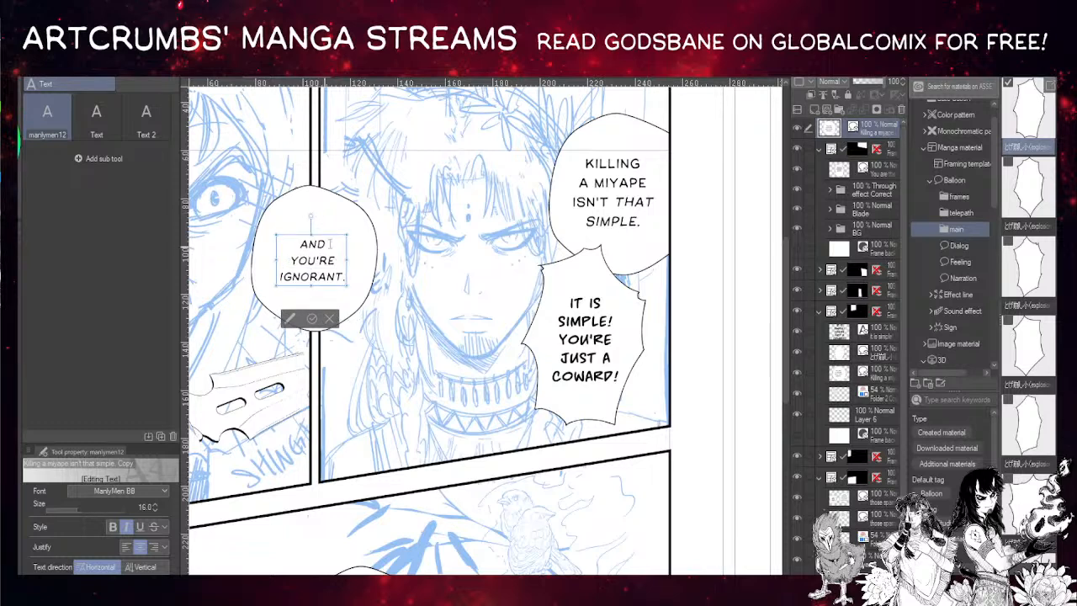
- Reword the round balloon's opening so its three lines read "AND YOU / ARE JUST / IGNORANT."
text( JSUT)
key(BackSpace)
key(BackSpace)
key(BackSpace)
key(BackSpace)
key(BackSpace)
key(BackSpace)
key(BackSpace)
key(BackSpace)
key(BackSpace)
key(BackSpace)
key(BackSpace)
key(BackSpace)
text(YOU)
key(Return)
text(ARE JUST)
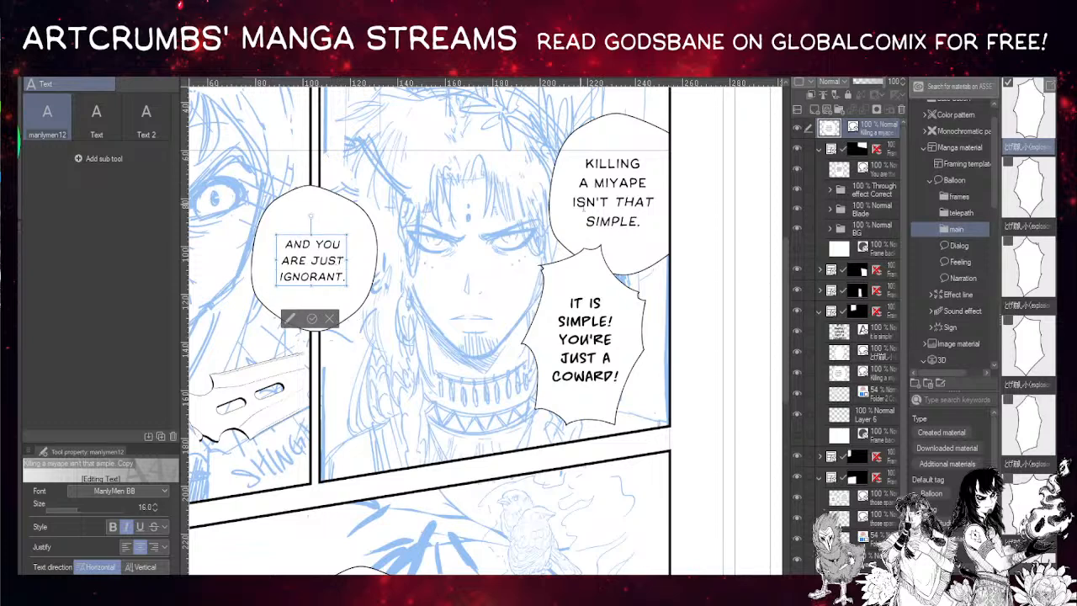
- Change "ISN'T" to "IS NOT" in the balloon about killing a miyape
click(603, 199)
key(BackSpace)
key(BackSpace)
text(NOT)
key(BackSpace)
key(BackSpace)
key(BackSpace)
key(BackSpace)
key(BackSpace)
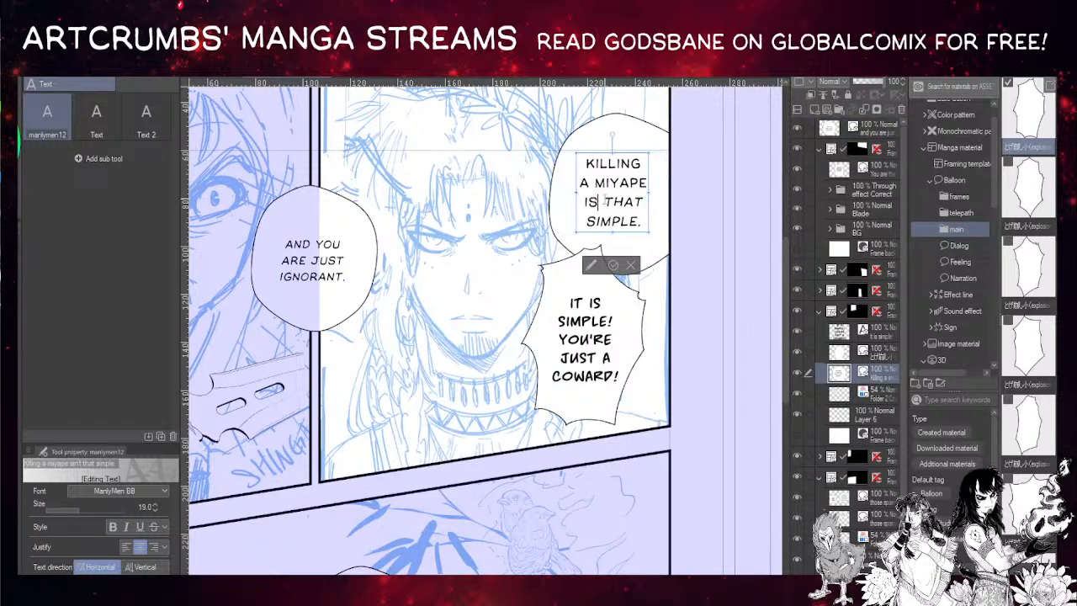
text(NOT)
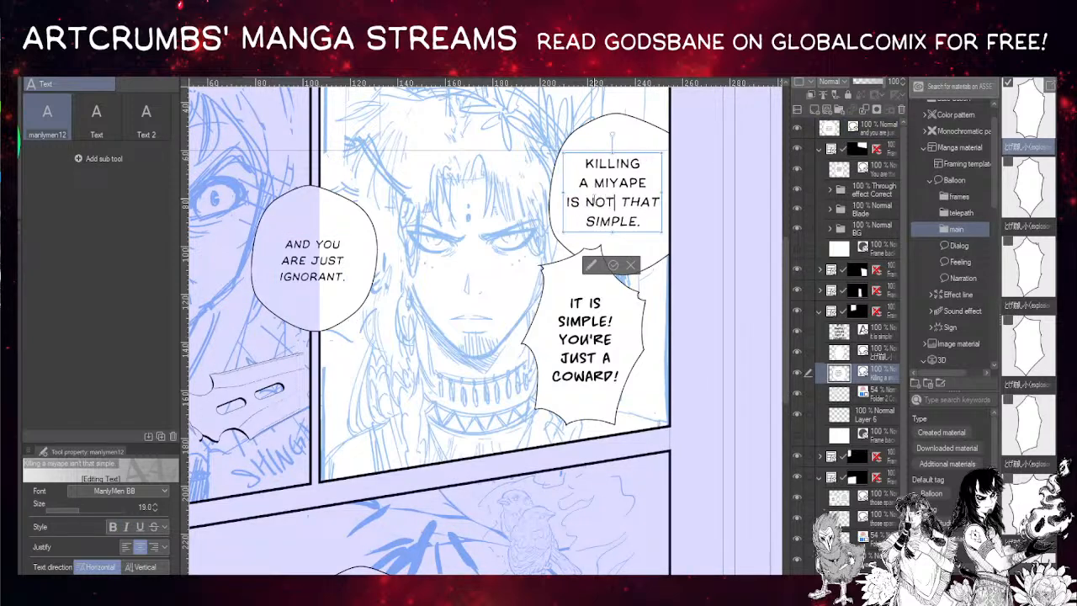
- Remove the italics from the line "IS NOT THAT" and make only the word "NOT" bold
drag(662, 203, 566, 203)
click(127, 526)
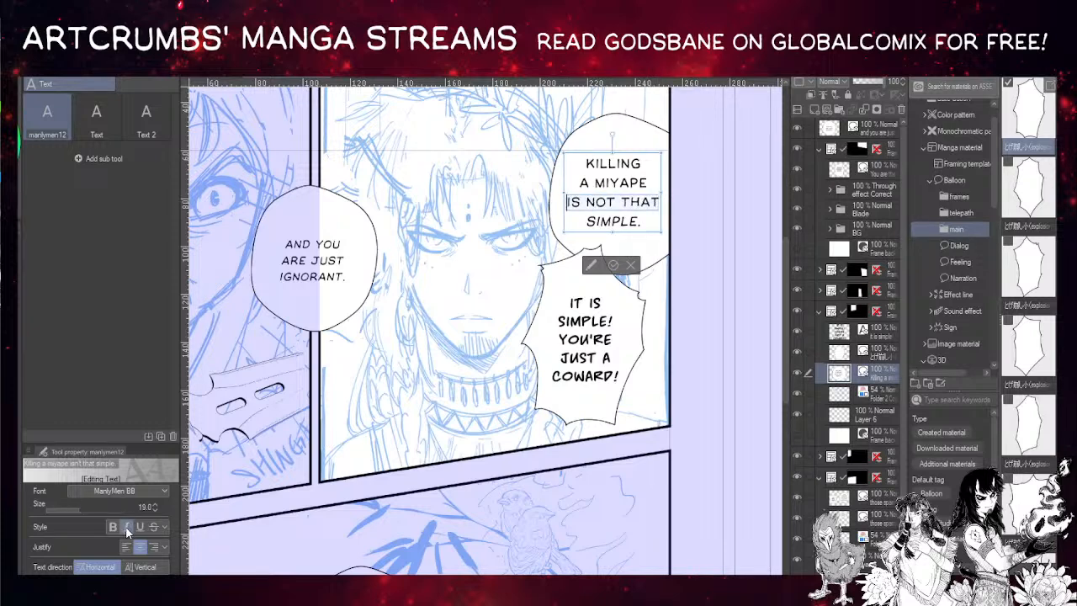
click(605, 203)
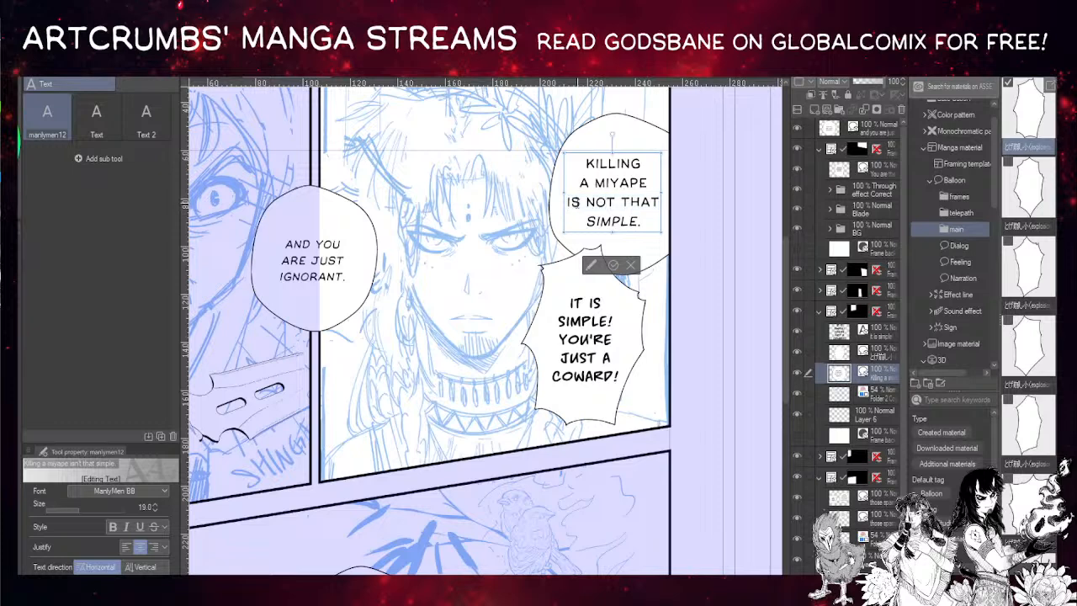
drag(616, 202, 587, 203)
click(113, 529)
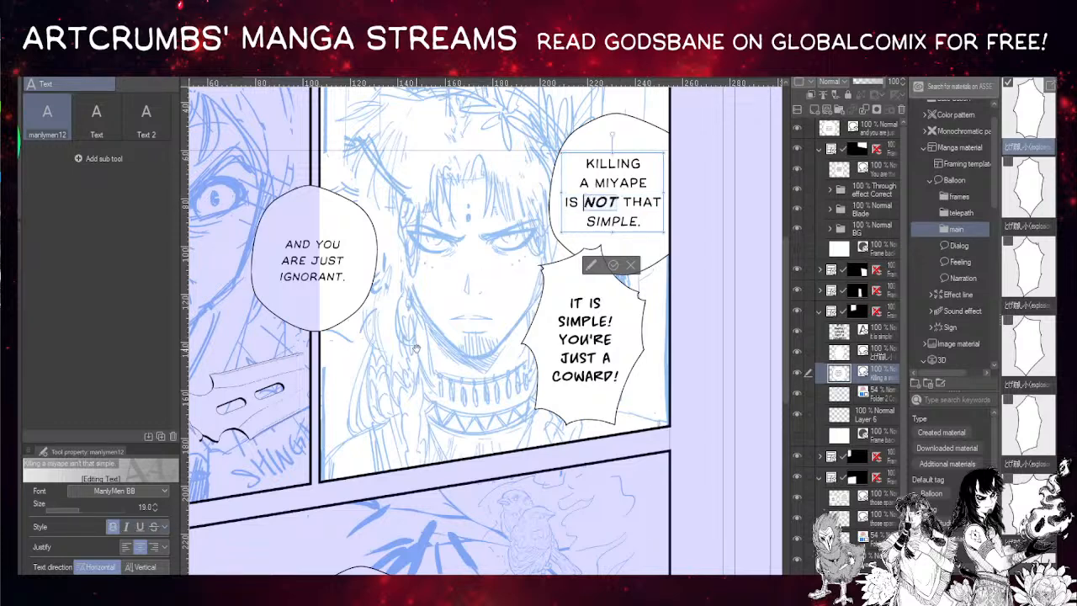
- Remove the italics from all of the text in the "AND YOU ARE JUST IGNORANT." balloon
click(318, 261)
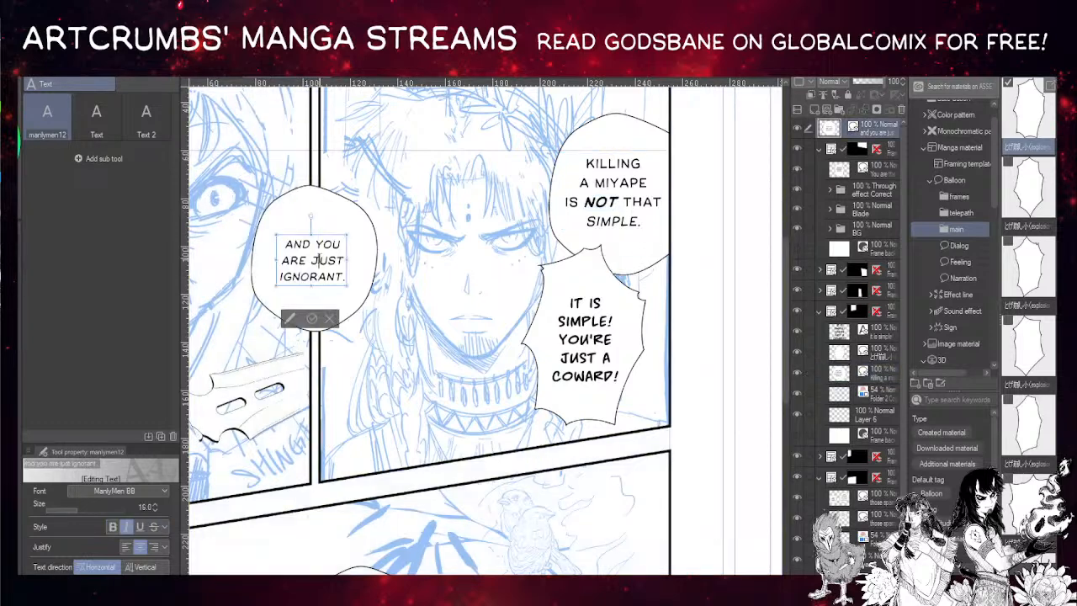
key(ctrl+a)
click(126, 527)
- Replace the word "IGNORANT." with "ARROGANT." in the round balloon between the panels
click(321, 261)
click(281, 276)
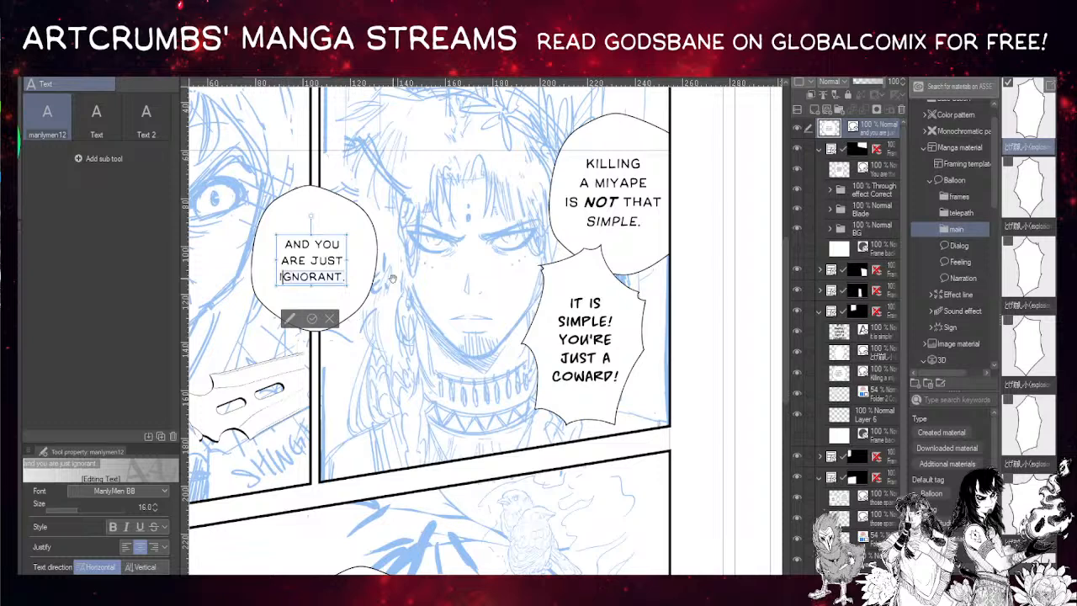
key(BackSpace)
text(ARROGANT.)
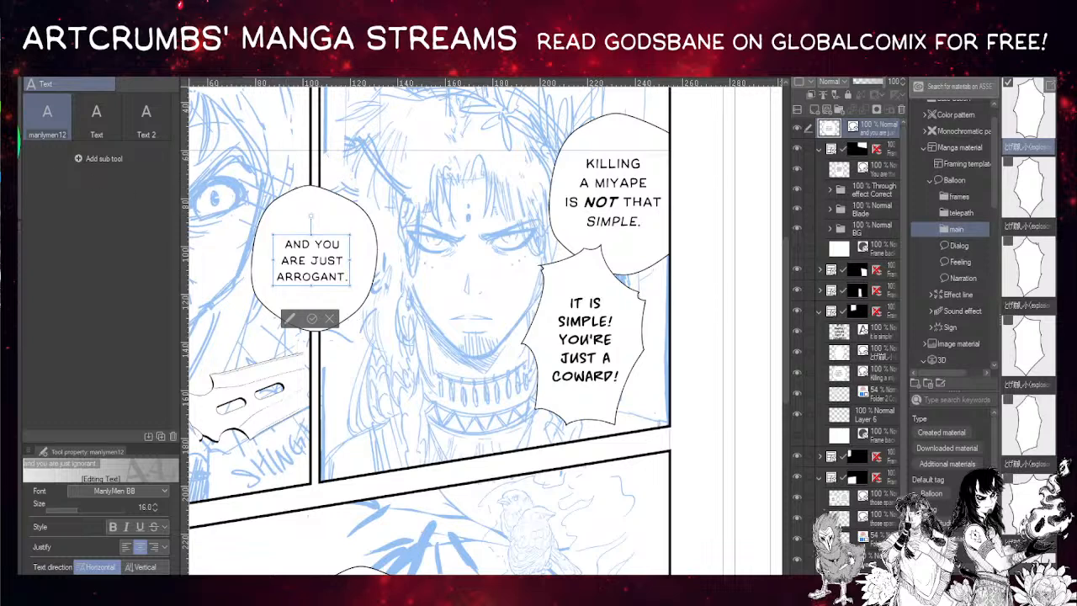
- Scale the "AND YOU ARE JUST ARROGANT." balloon down slightly so it fits more closely around its text
click(10, 145)
drag(490, 377, 511, 368)
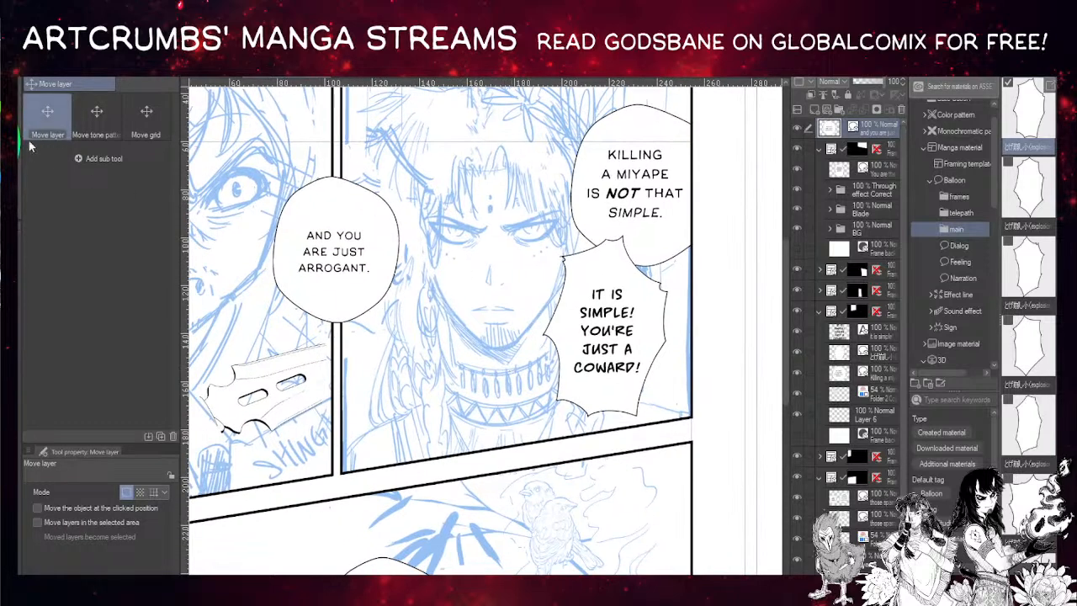
key(o)
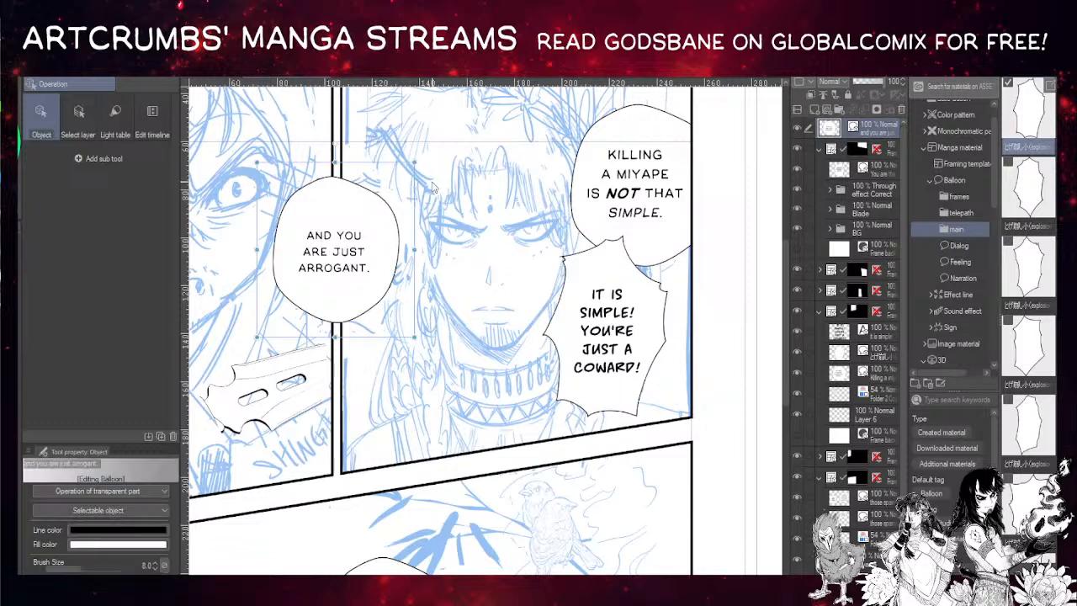
drag(415, 166, 420, 213)
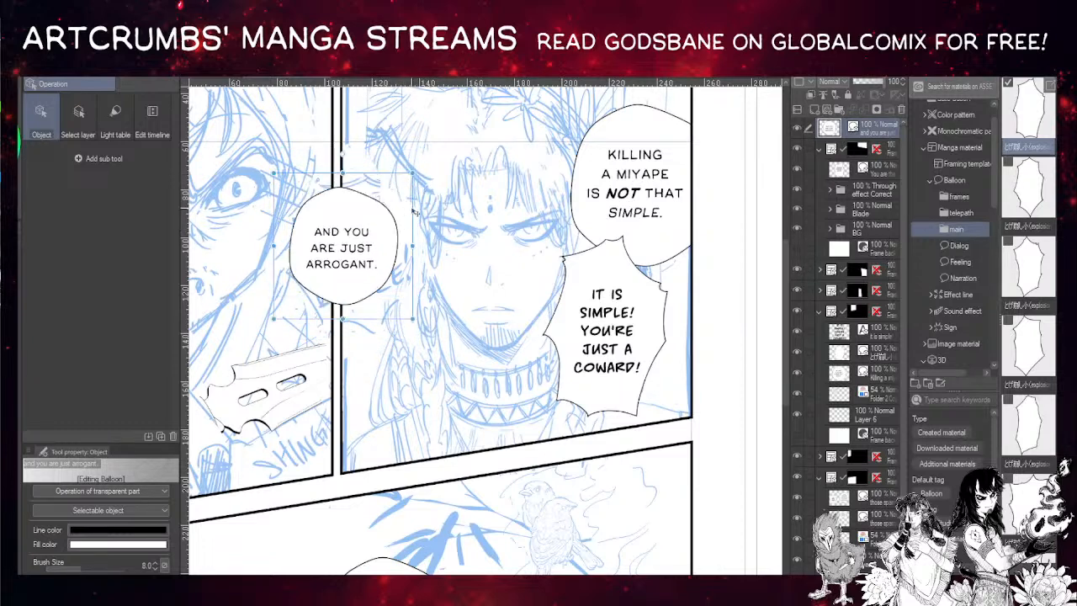
drag(419, 318, 426, 334)
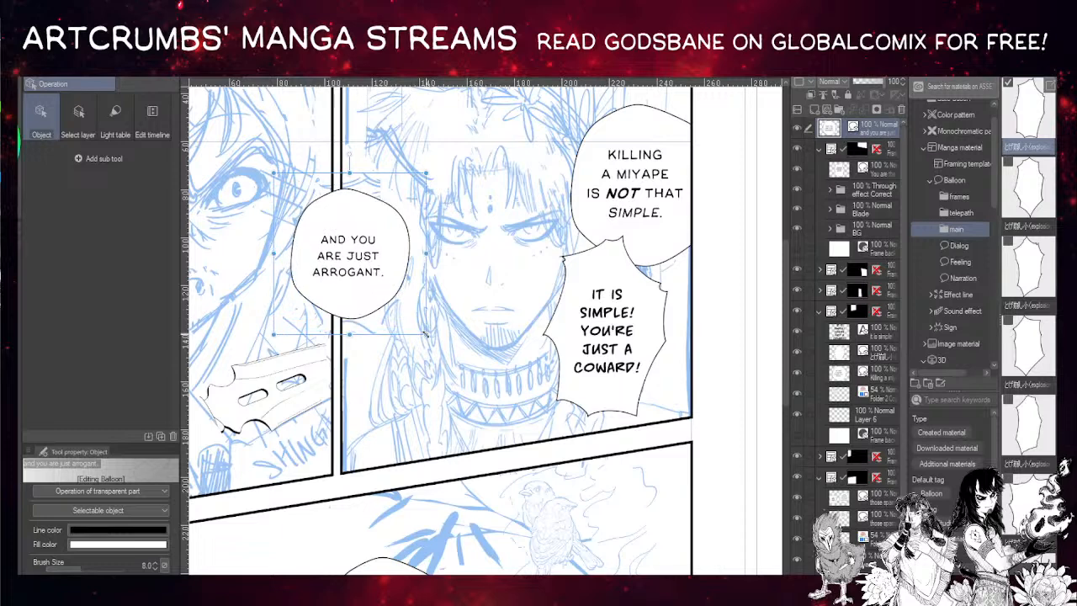
- Set the "AND YOU ARE JUST ARROGANT." text size to 18 and nudge the text block slightly downward in its balloon
key(t)
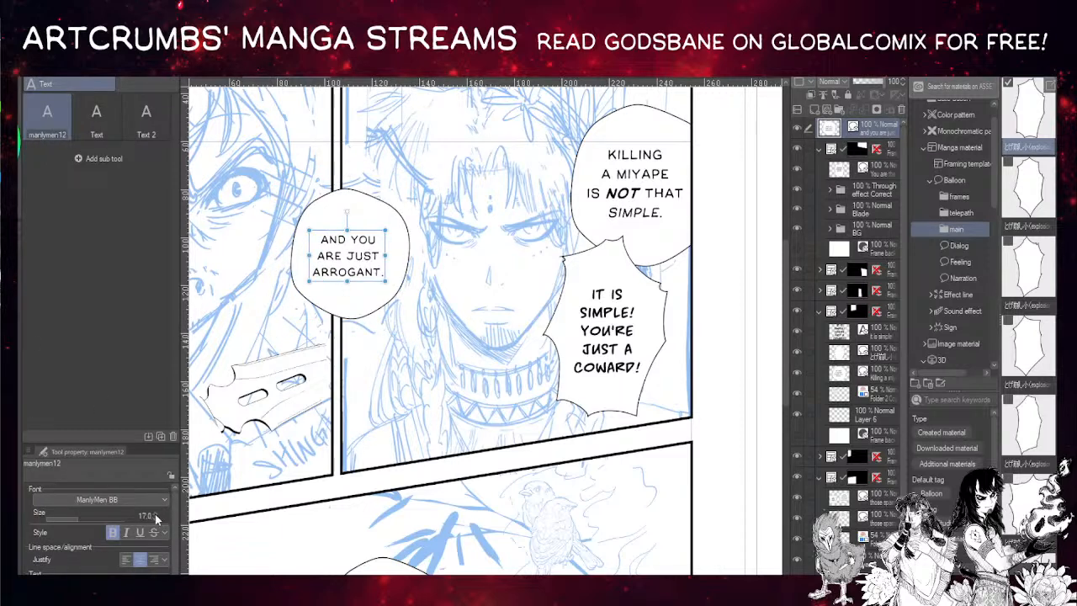
click(328, 256)
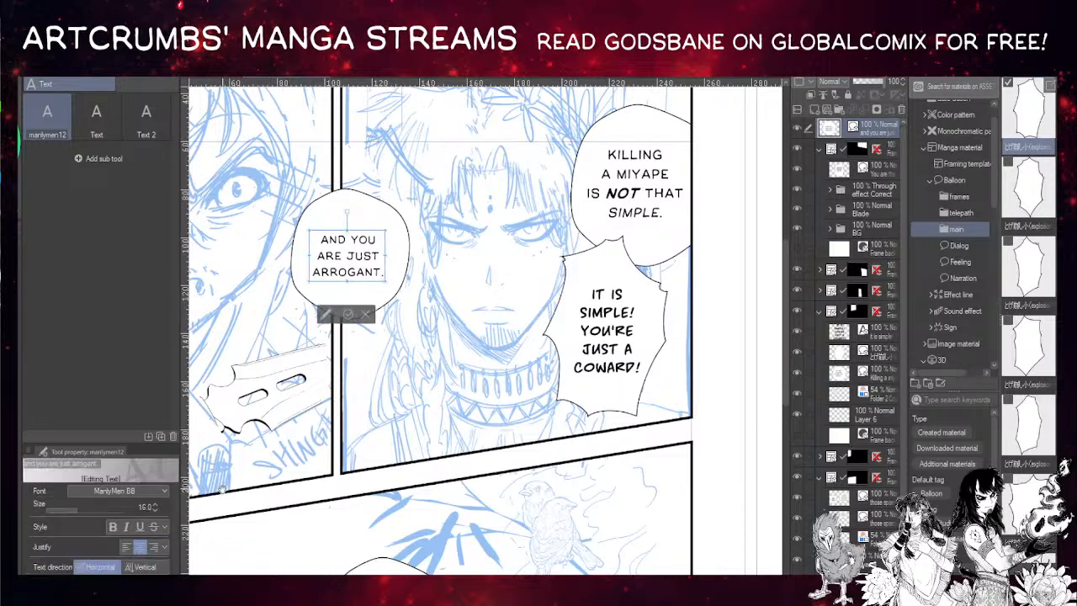
click(155, 504)
click(156, 504)
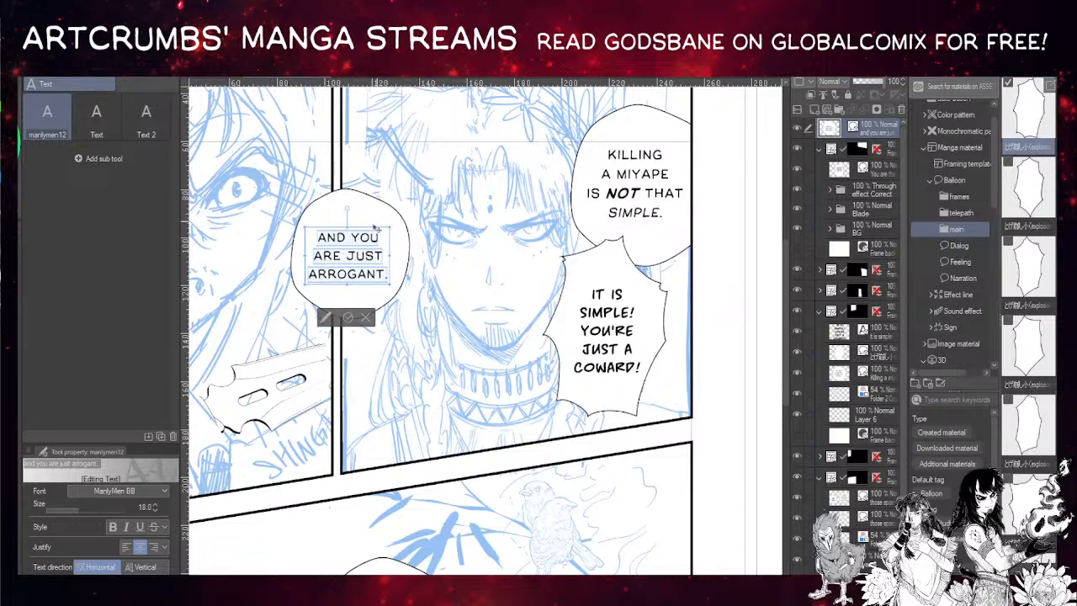
drag(371, 229, 369, 230)
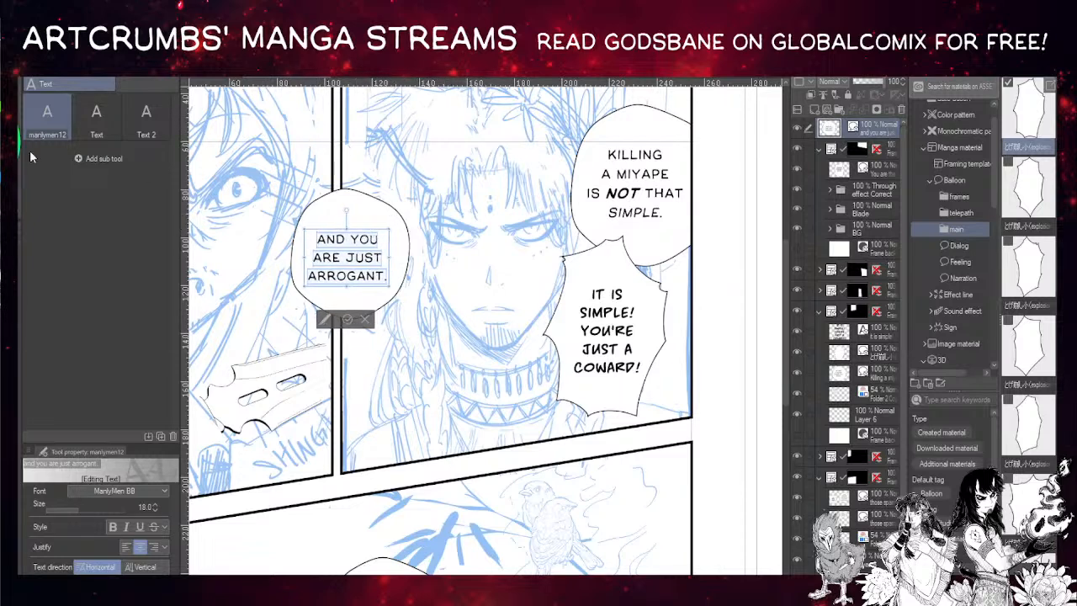
- Select the balloon about the sparrows in the bottom panel and pull its lower-right outline point slightly downward
key(k)
drag(499, 462, 569, 307)
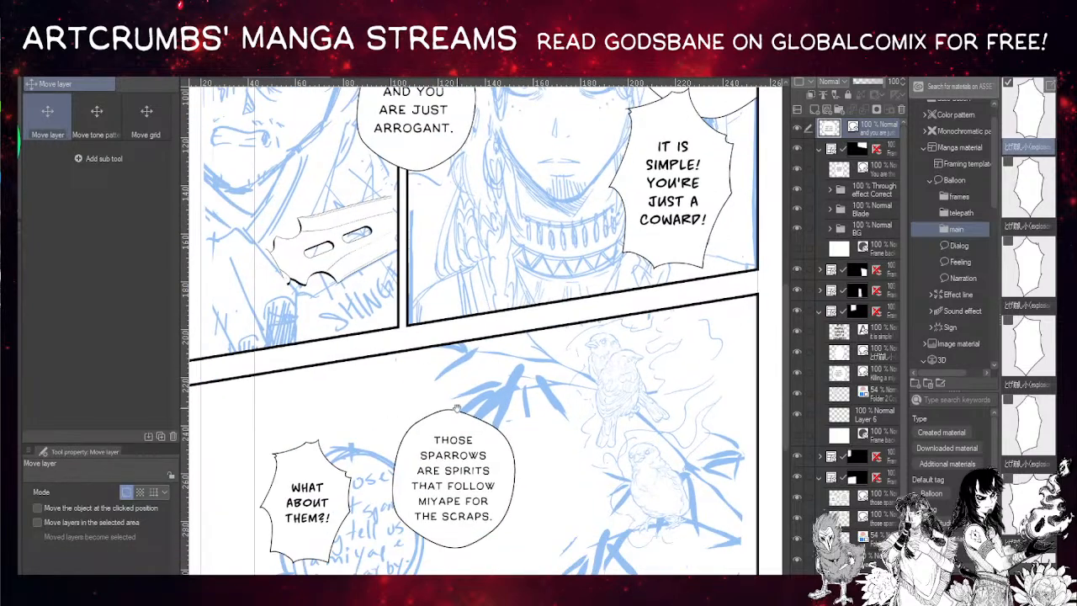
drag(463, 392, 507, 331)
drag(598, 413, 494, 380)
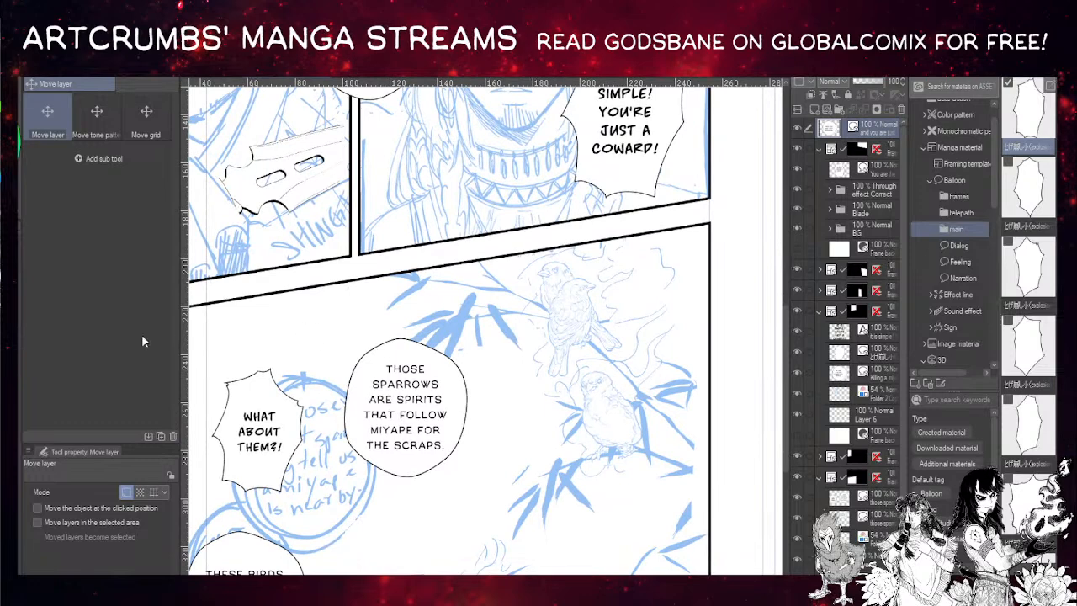
key(o)
click(451, 372)
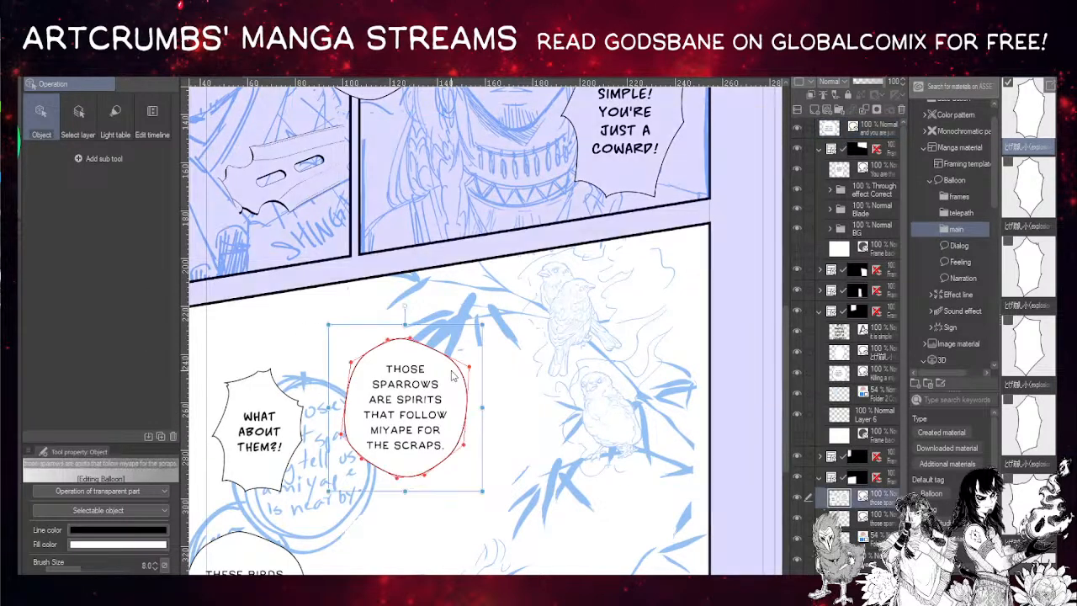
click(411, 392)
key(k)
drag(313, 477, 331, 417)
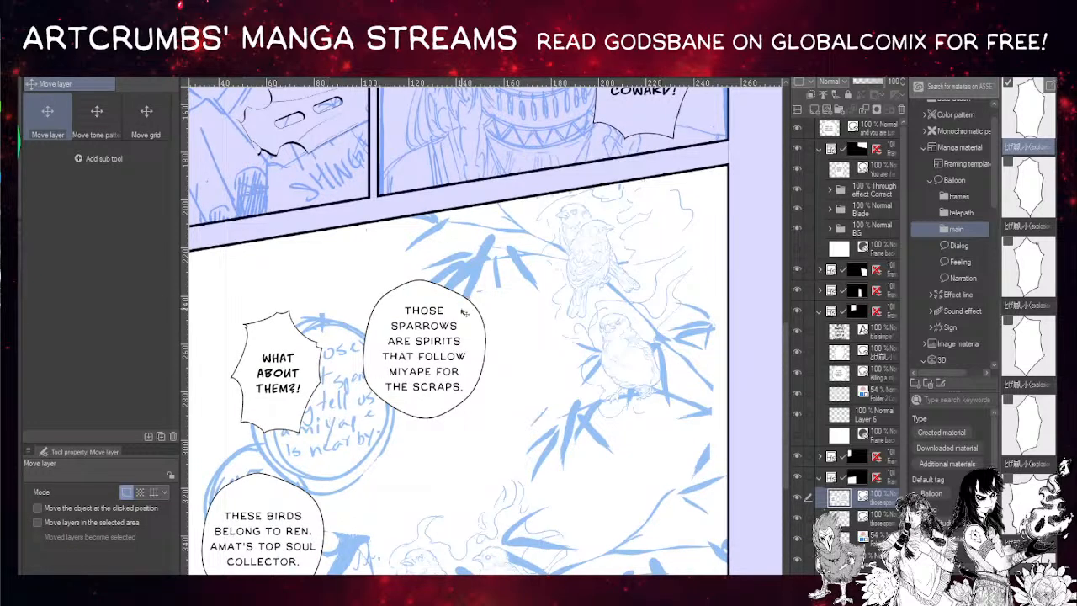
key(o)
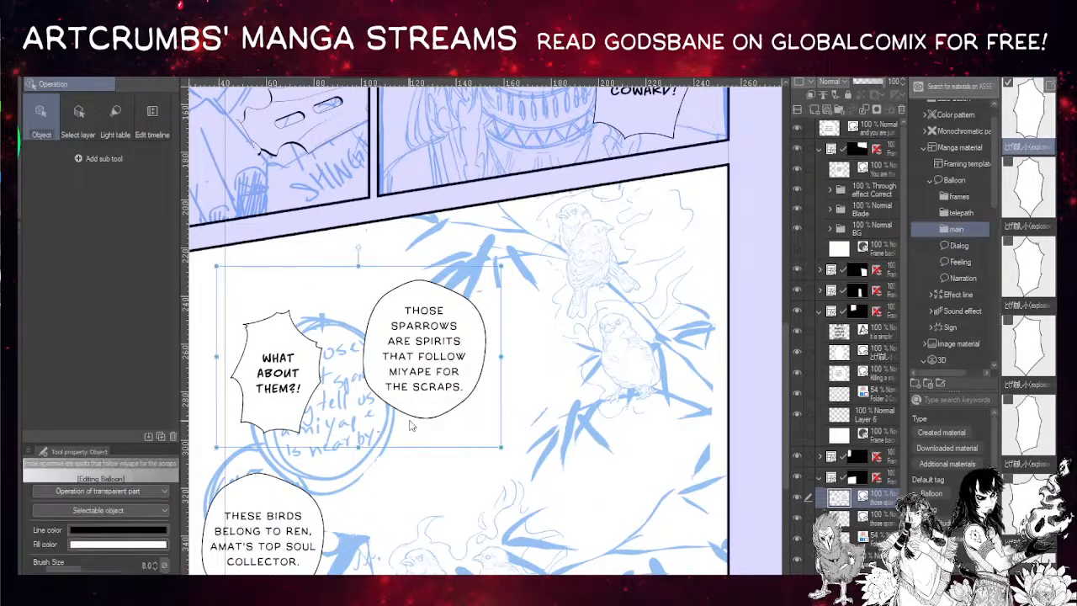
click(460, 406)
drag(483, 388, 481, 399)
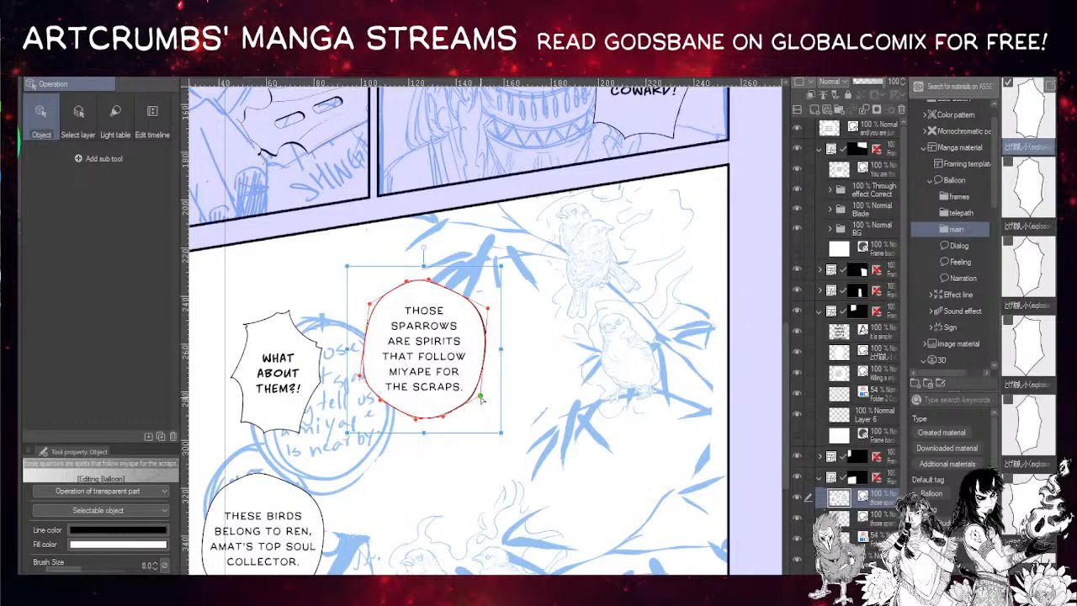
- Move the overlapping duplicate of the sparrows balloon off the original, then delete the duplicate's outline and its text
click(311, 510)
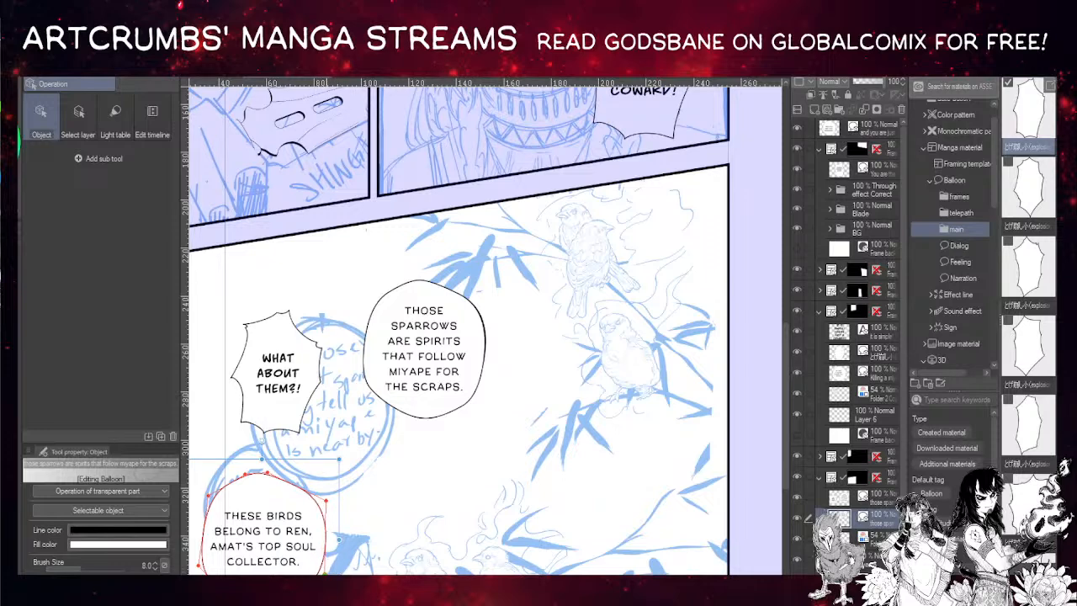
key(k)
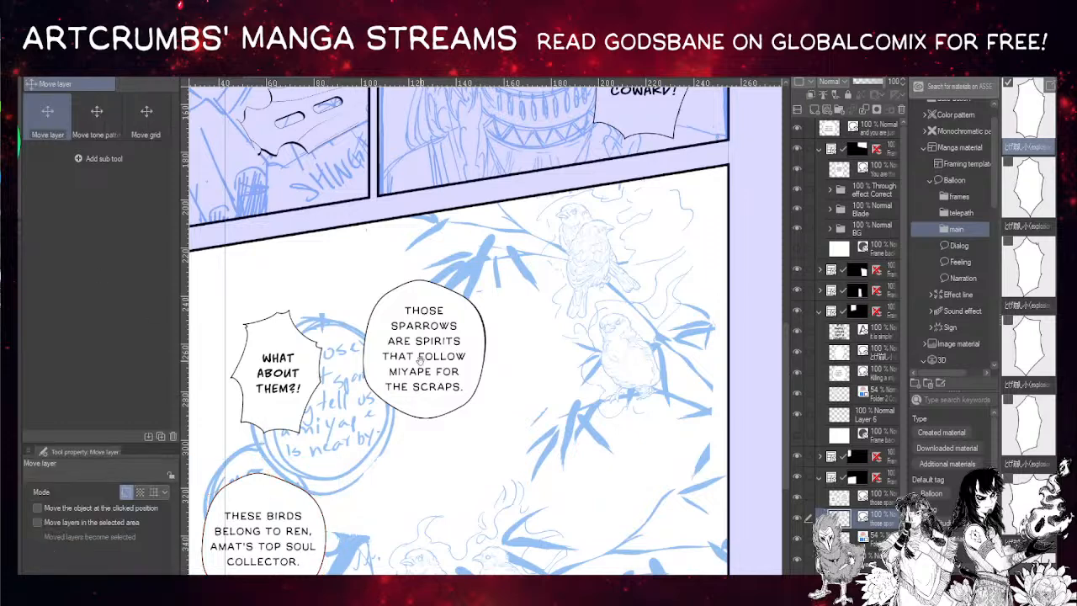
drag(418, 362, 414, 379)
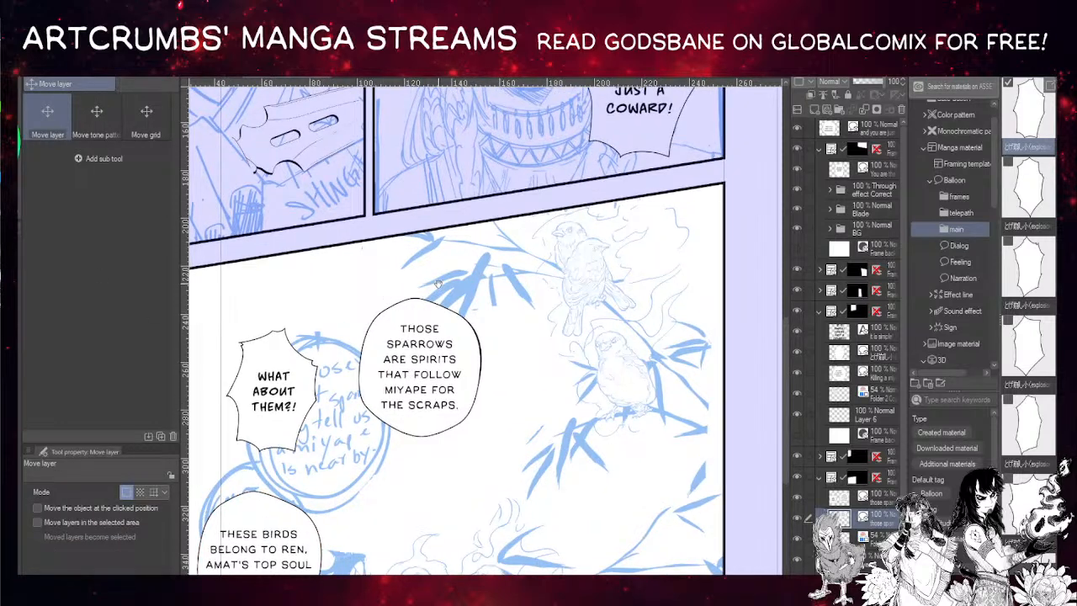
drag(474, 289, 403, 369)
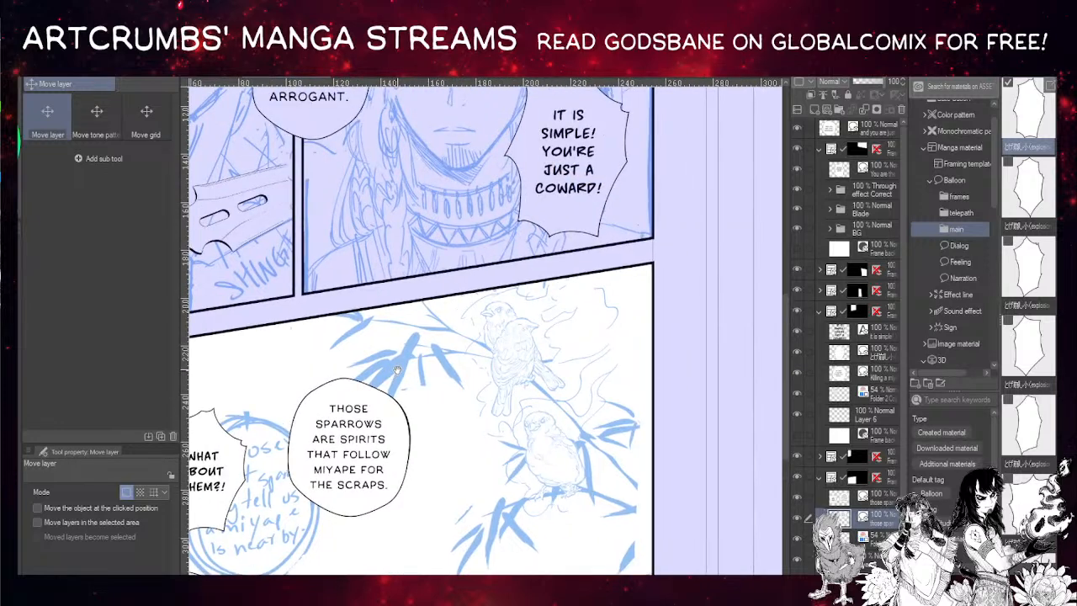
key(o)
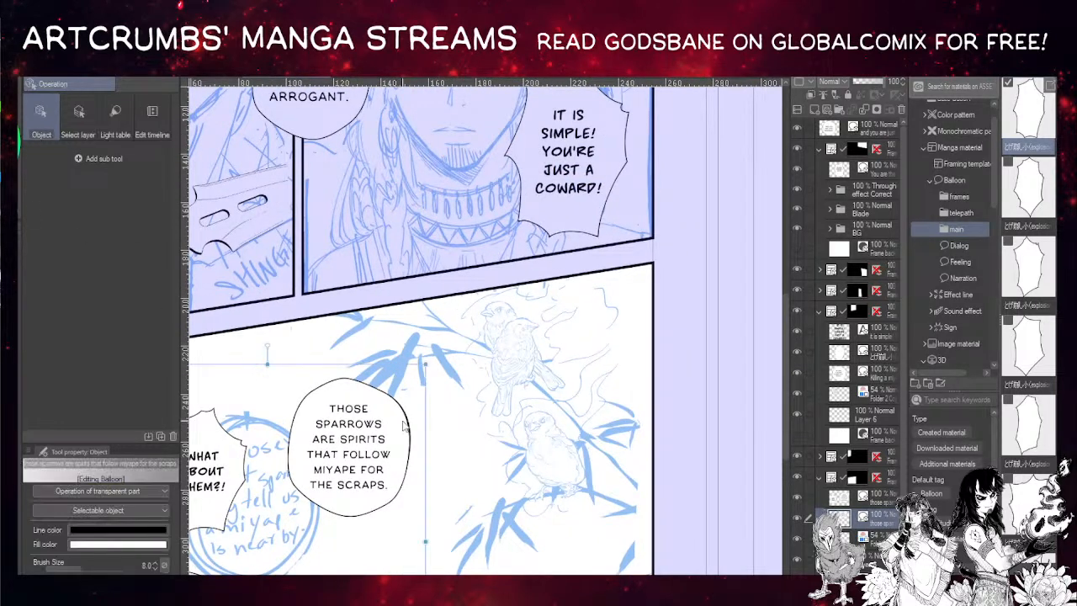
click(404, 427)
drag(403, 427, 400, 453)
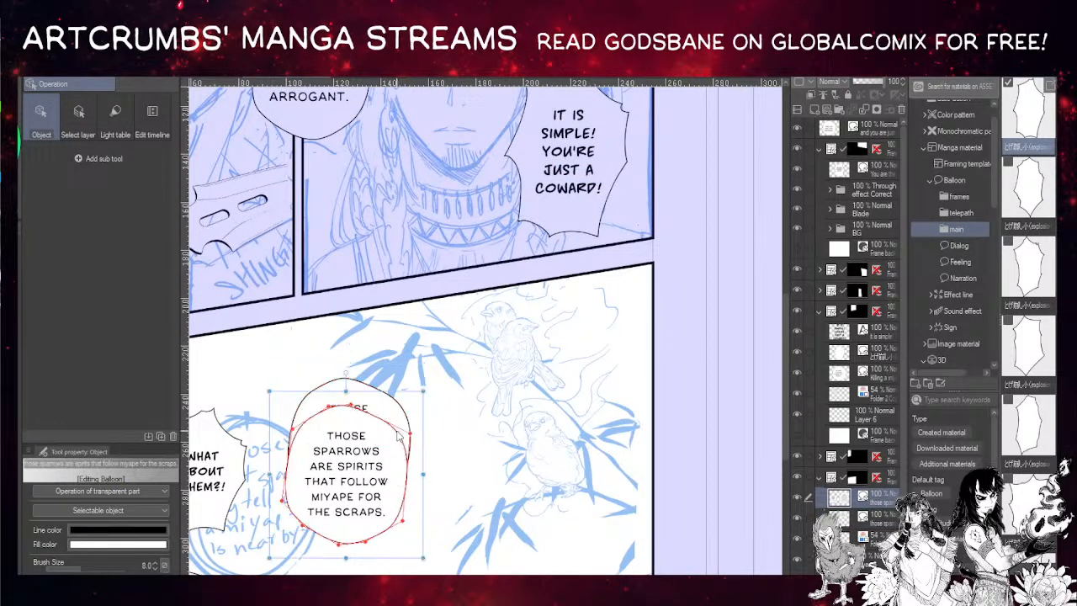
key(Delete)
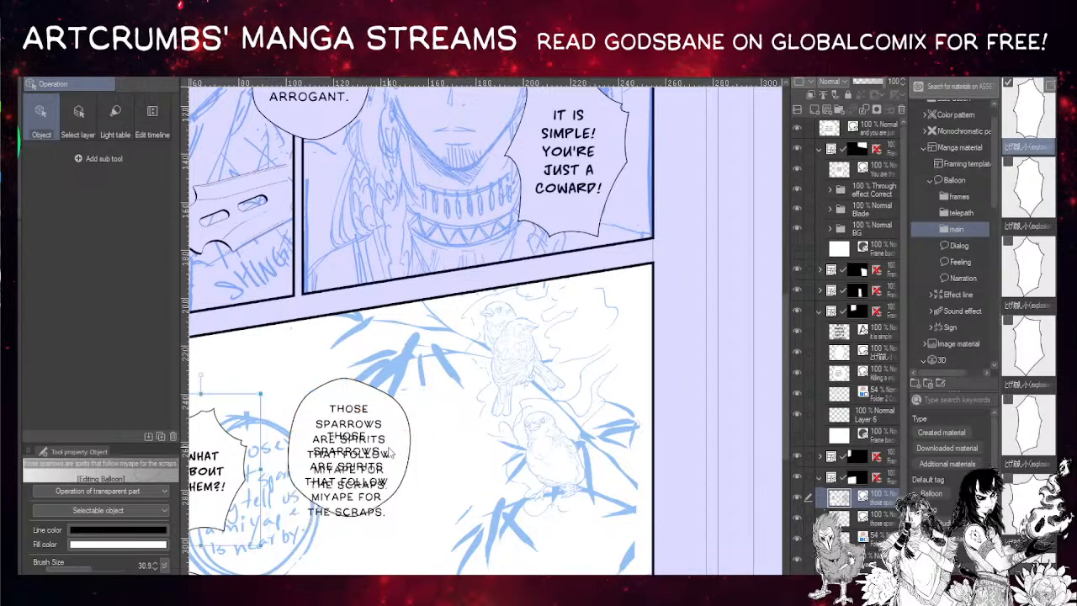
click(367, 521)
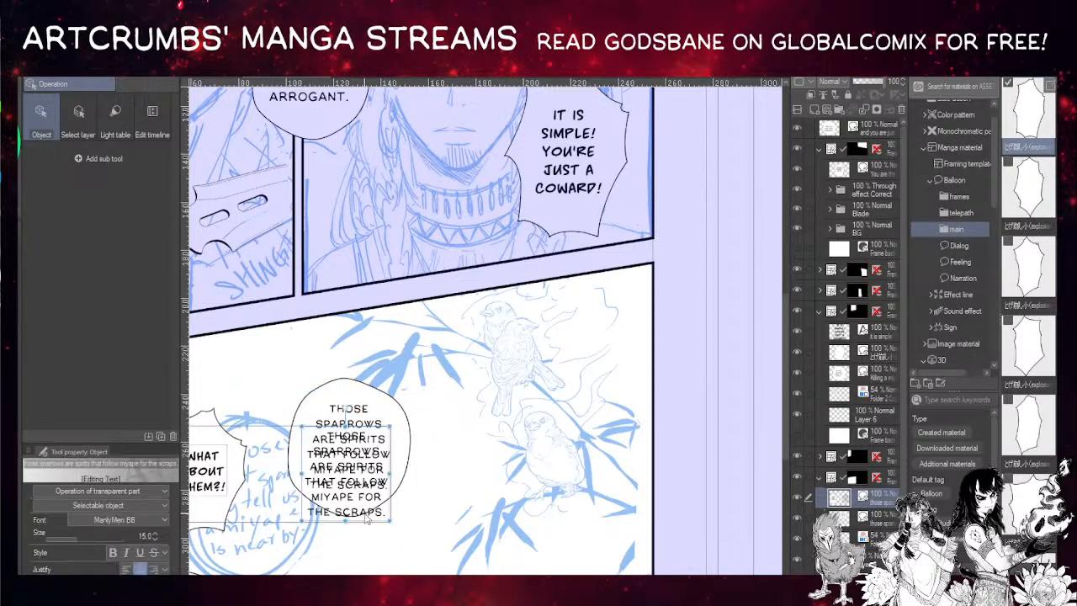
key(Delete)
drag(445, 432, 488, 453)
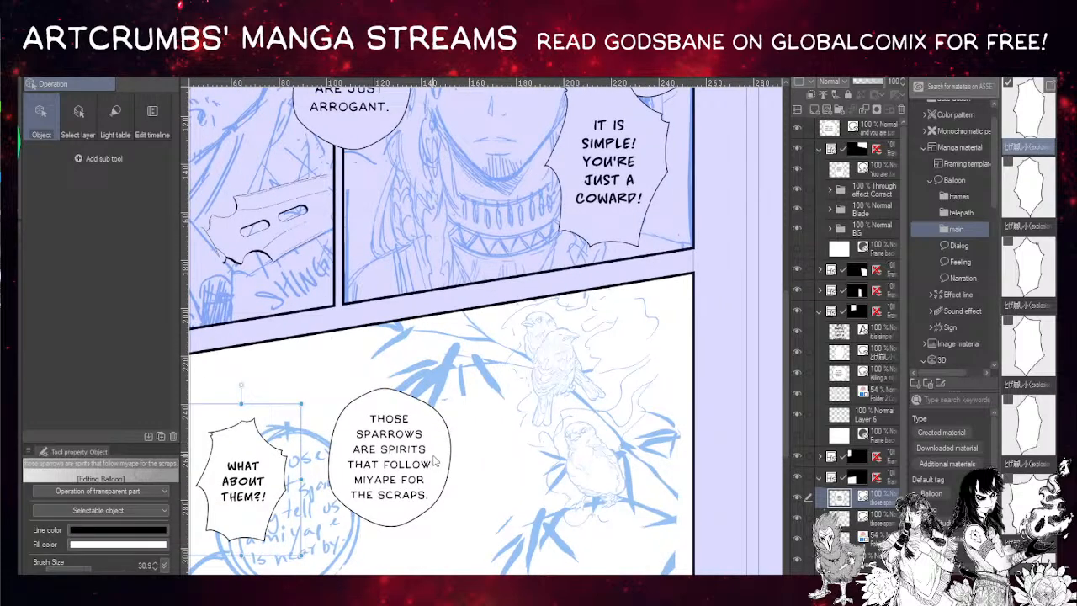
- Look over the lettering across both pages of the spread, from the sparrows balloon to the knife panels
click(445, 453)
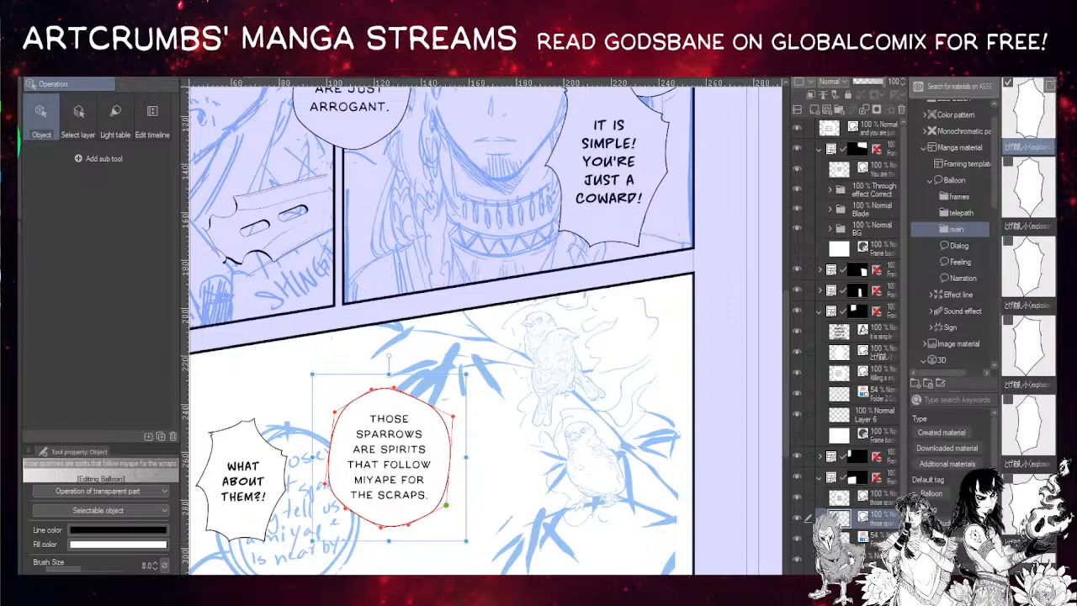
key(m)
drag(390, 295, 359, 435)
drag(408, 371, 382, 416)
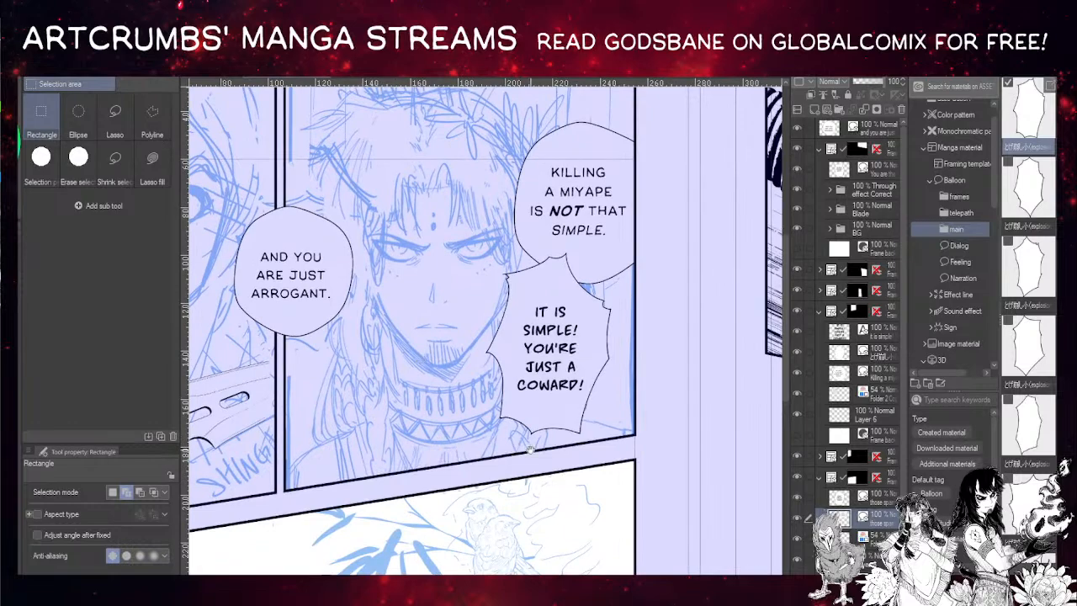
drag(529, 449, 399, 353)
scroll(393, 370, down, 3)
drag(510, 417, 431, 341)
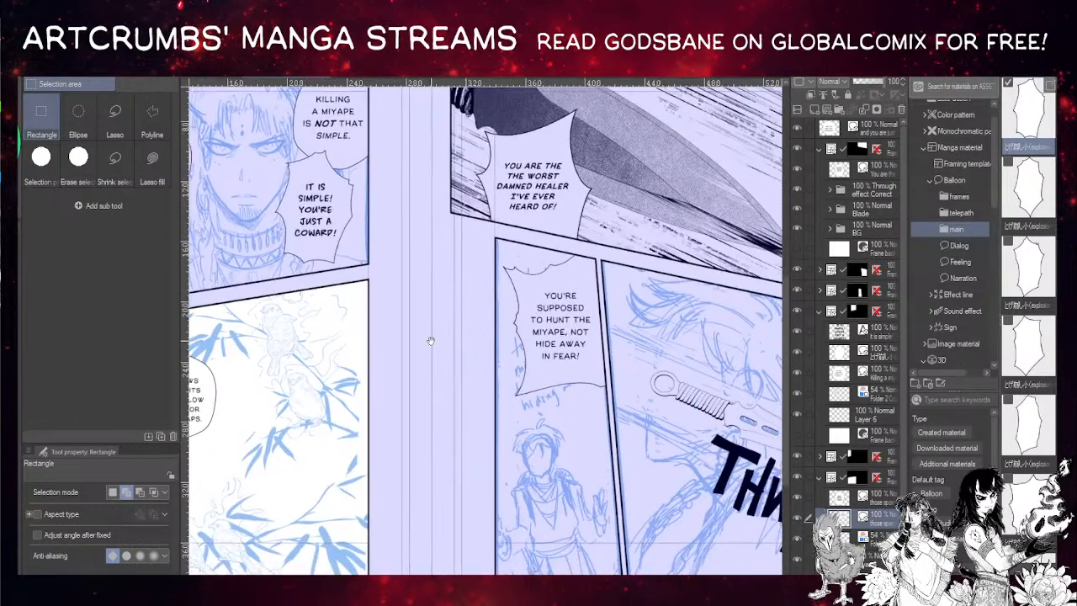
drag(604, 424, 532, 431)
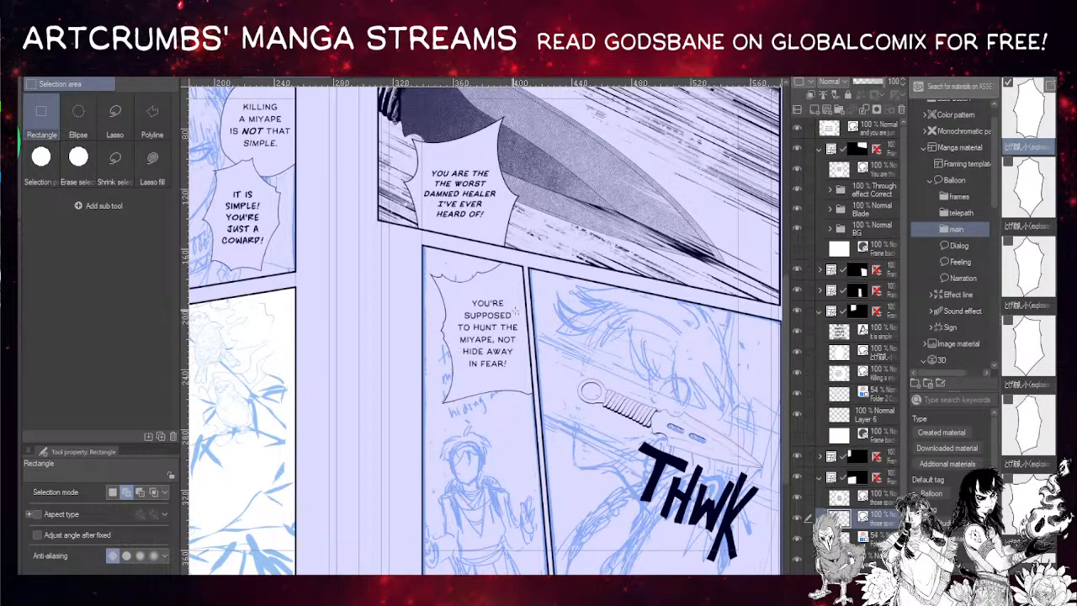
drag(377, 327, 507, 358)
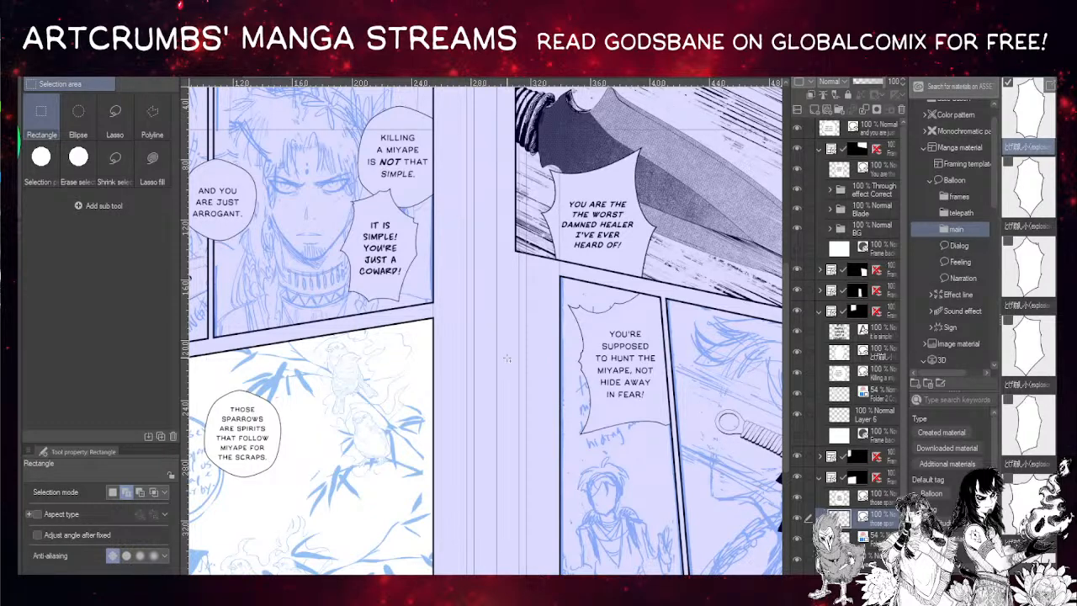
drag(356, 324, 387, 327)
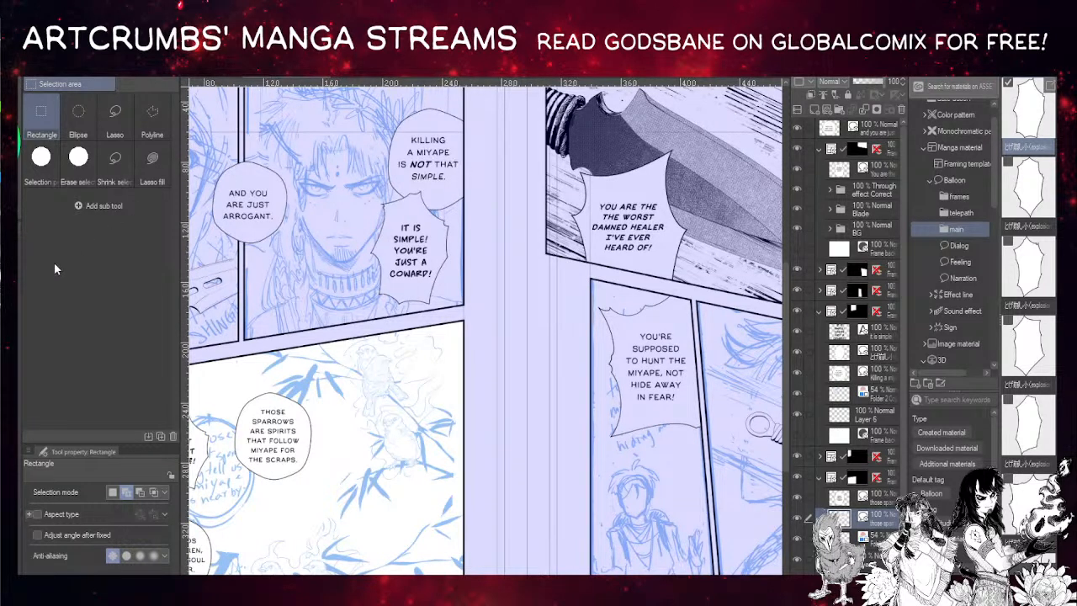
- Rebreak the upper balloon's text into four lines: "KILLING A / MIYAPE IS / NOT THAT / SIMPLE."
key(t)
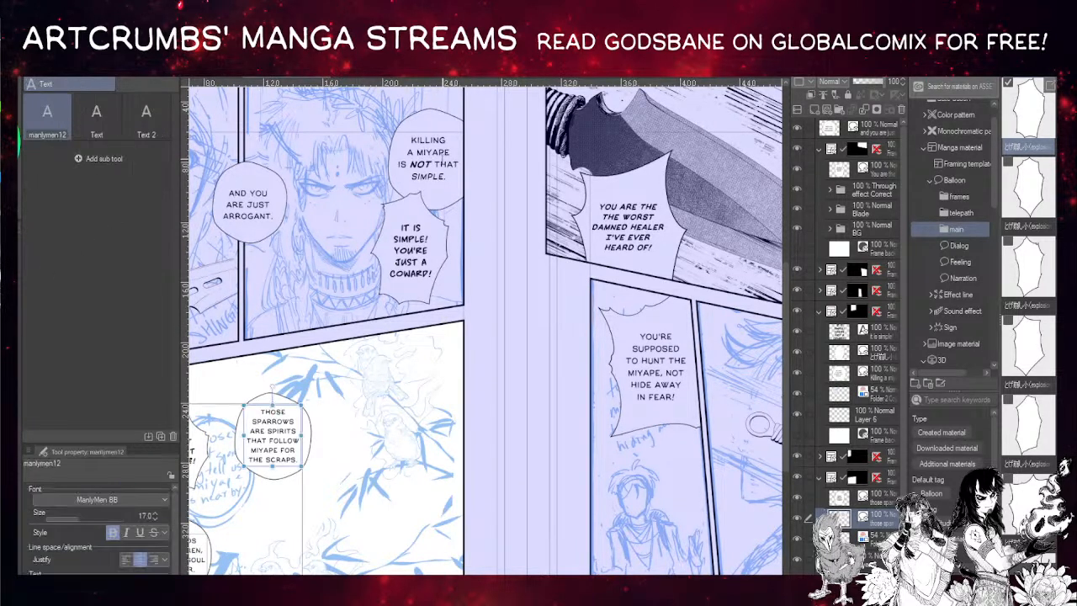
click(435, 164)
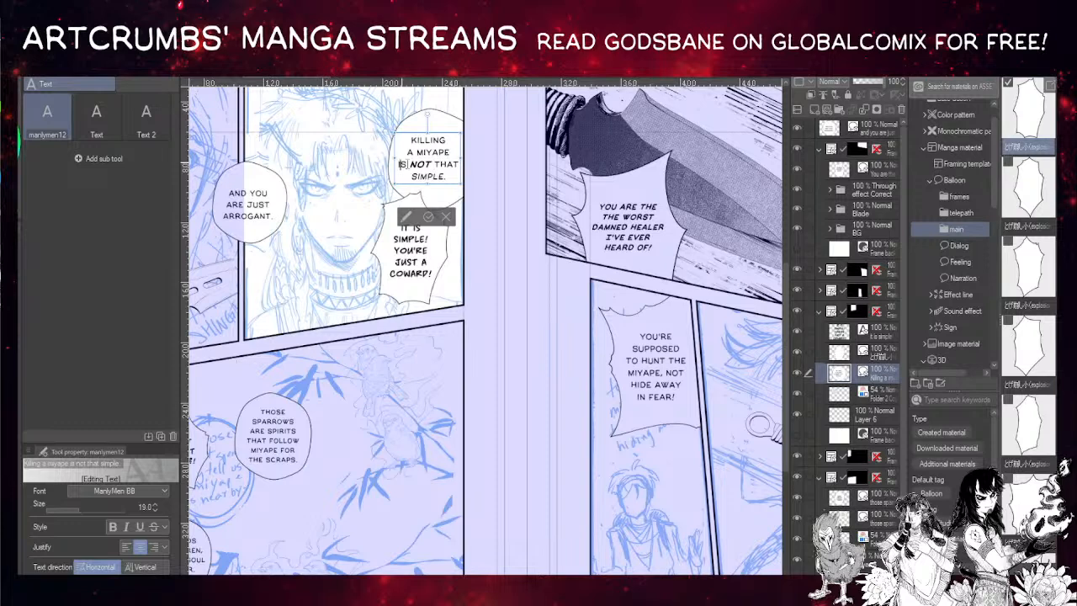
key(BackSpace)
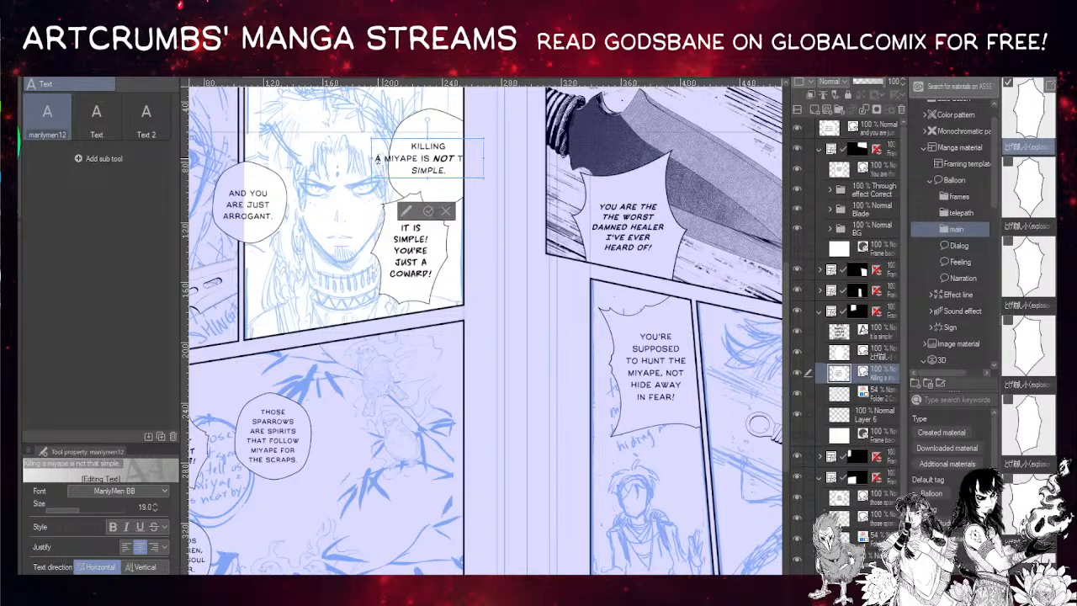
key(BackSpace)
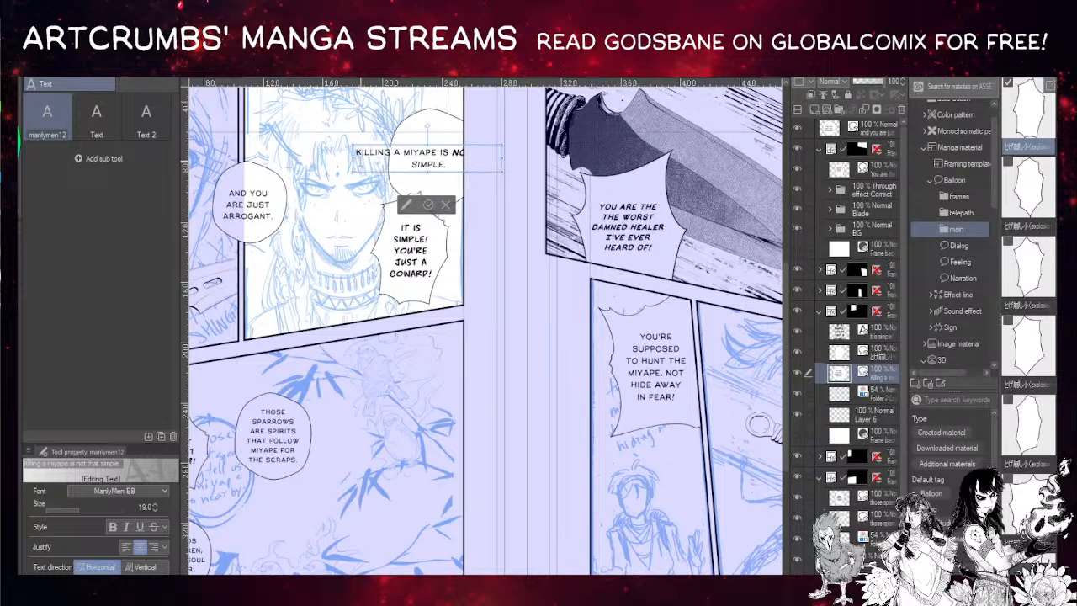
click(403, 153)
key(BackSpace)
key(Return)
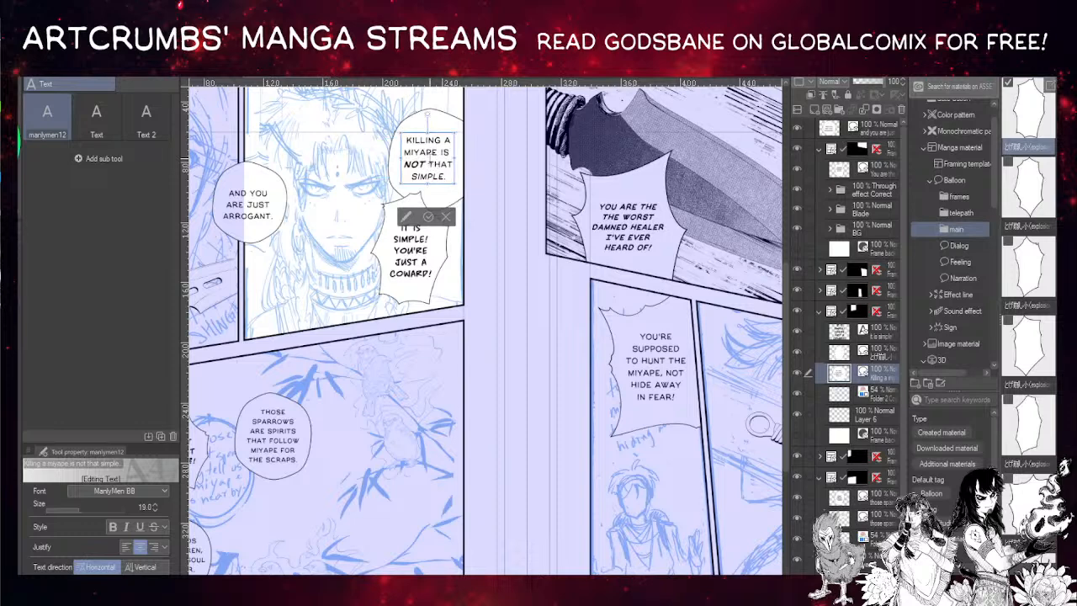
key(Return)
- Nudge the "AND YOU ARE JUST ARROGANT." text slightly upward inside its balloon
key(k)
drag(440, 201, 442, 188)
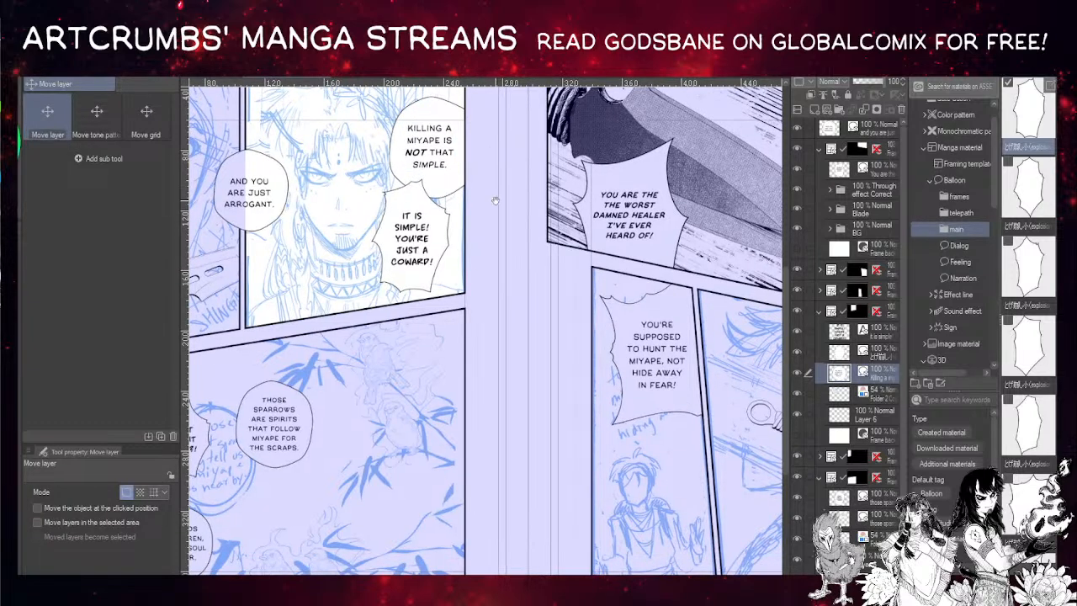
drag(353, 161, 400, 208)
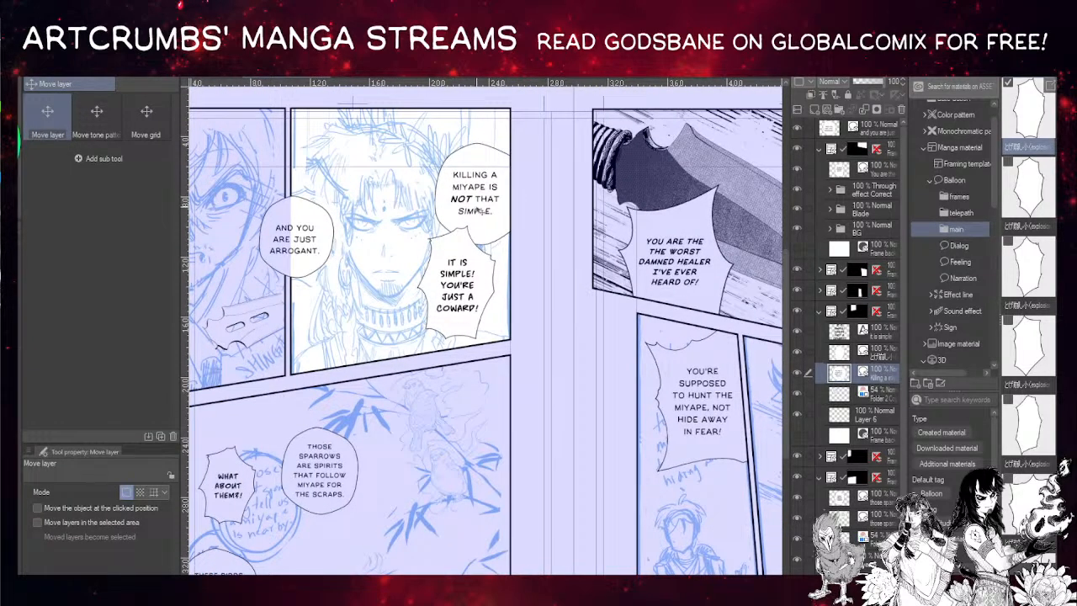
drag(468, 313, 486, 288)
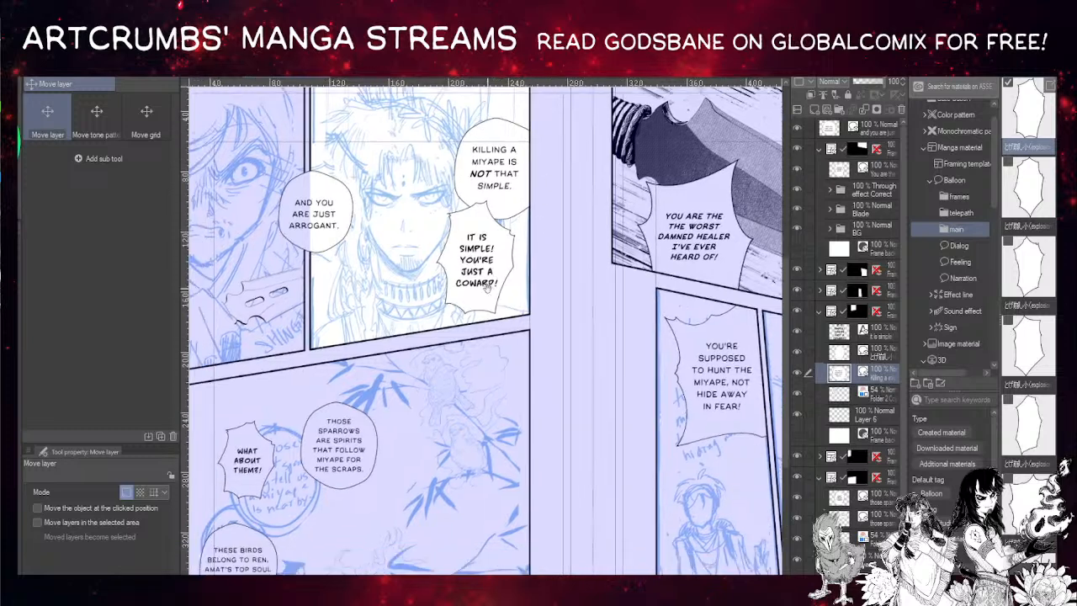
key(o)
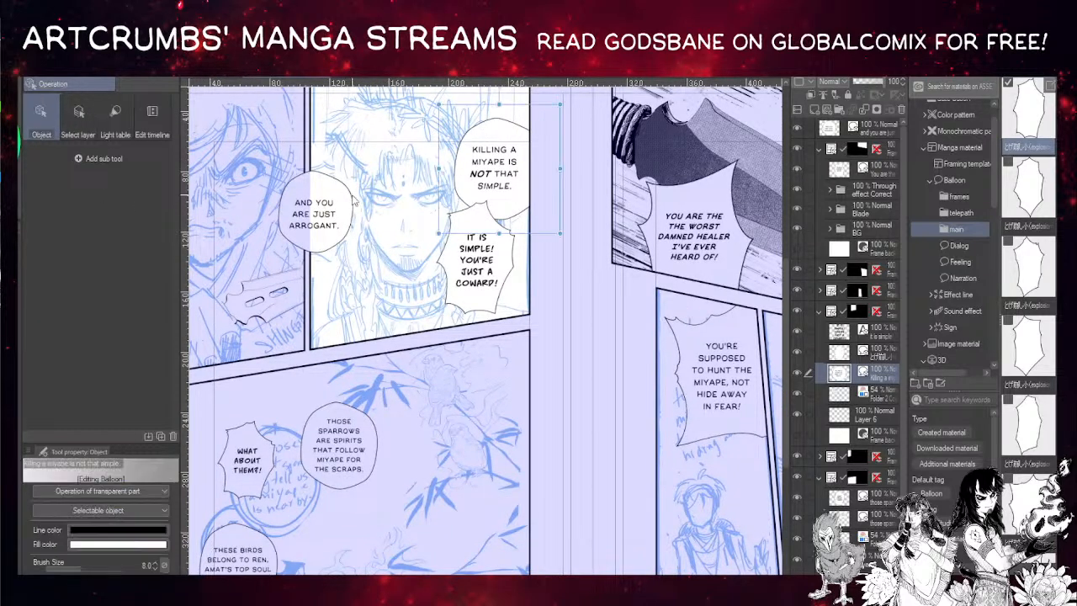
click(329, 219)
key(Up)
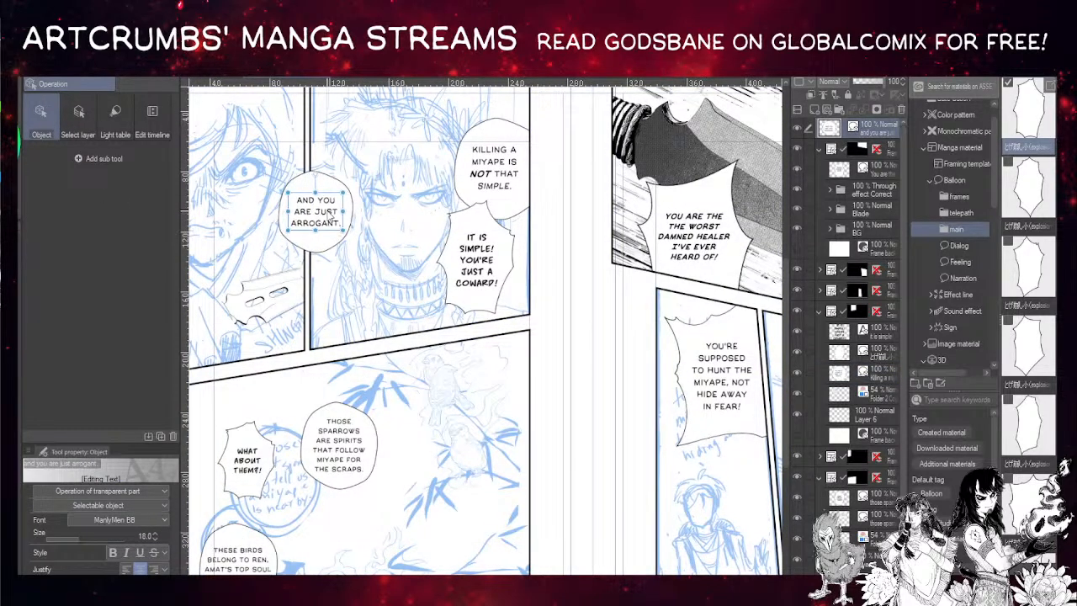
- Adjust the scale of the "AND YOU ARE JUST ARROGANT." balloon until it is slightly larger, then shift it slightly upward
click(324, 250)
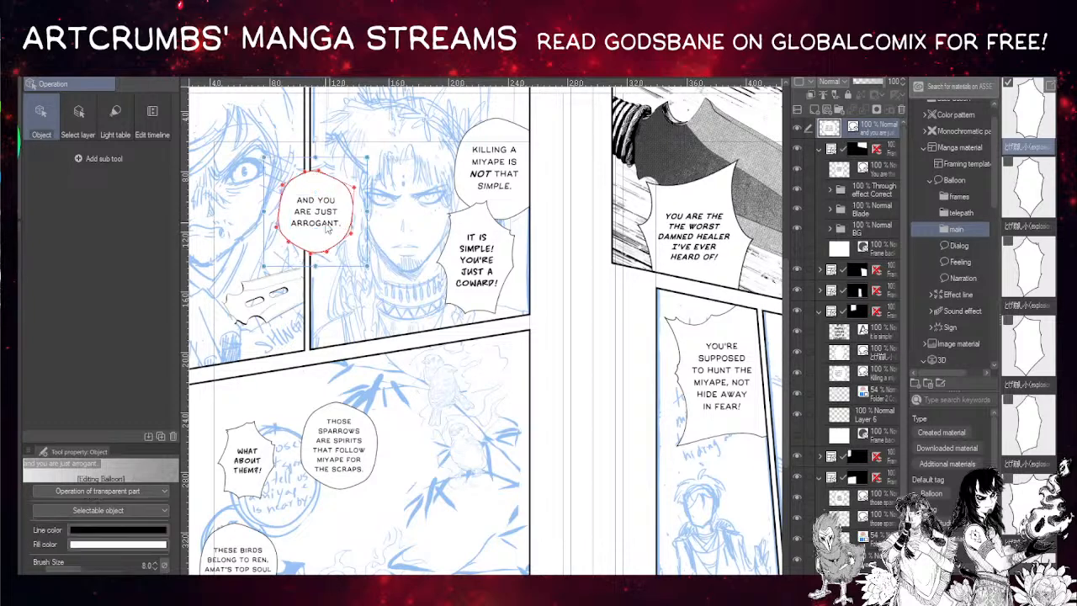
drag(366, 266, 360, 258)
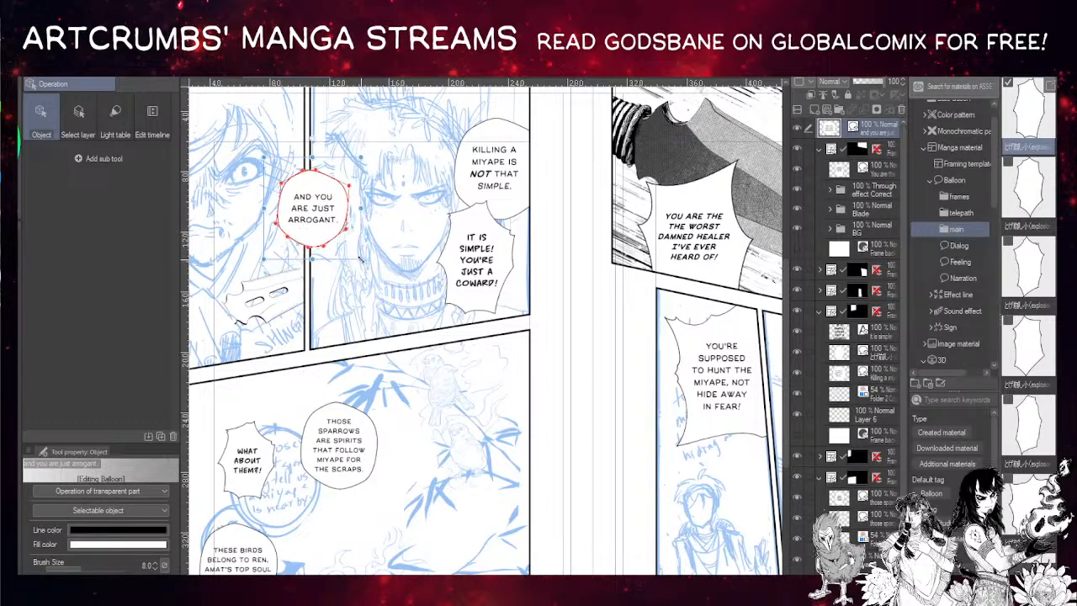
click(327, 227)
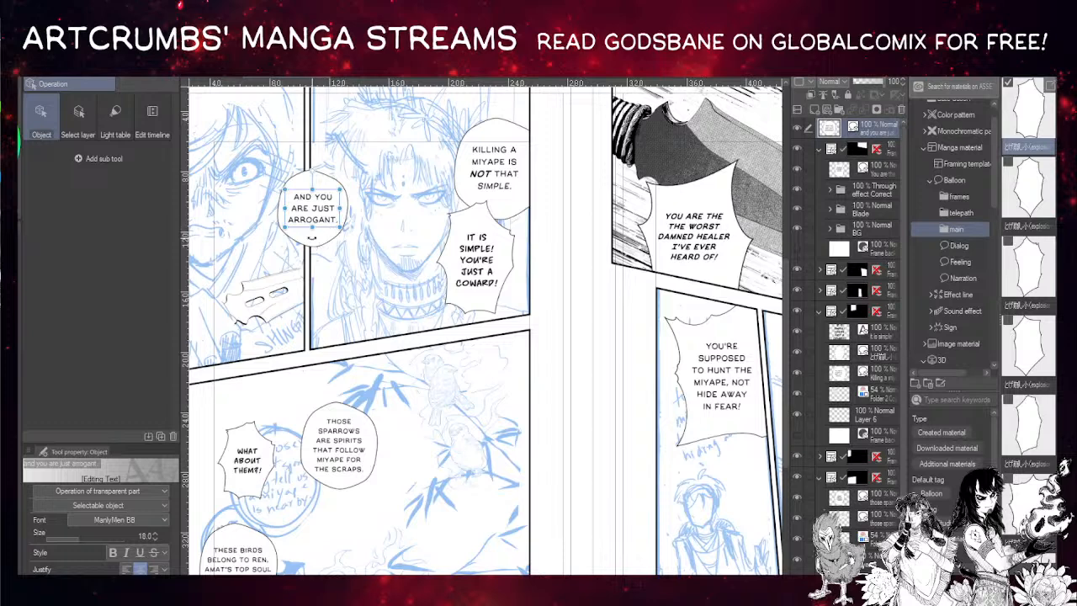
click(319, 249)
drag(360, 259, 371, 268)
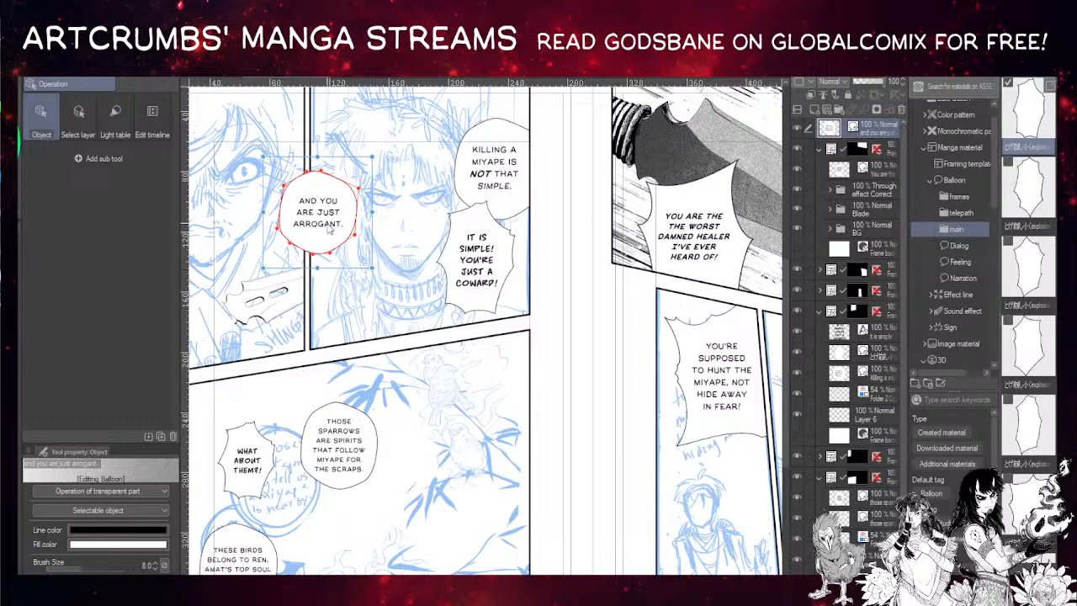
drag(321, 243, 319, 236)
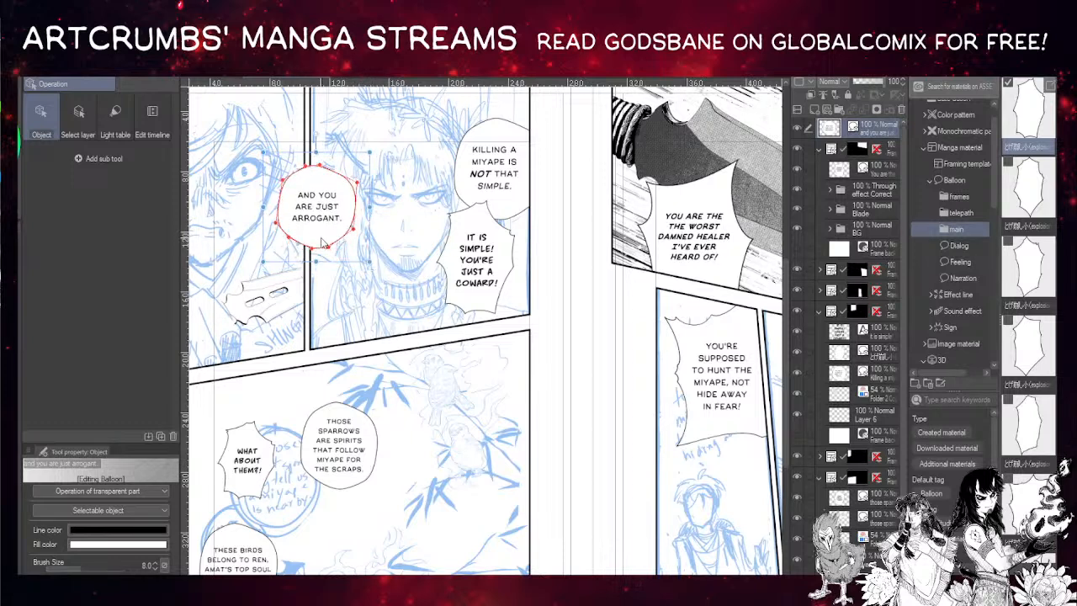
- Hide the material library and fit the whole two-page spread in the widened canvas
key(k)
drag(417, 273, 429, 246)
scroll(435, 317, down, 4)
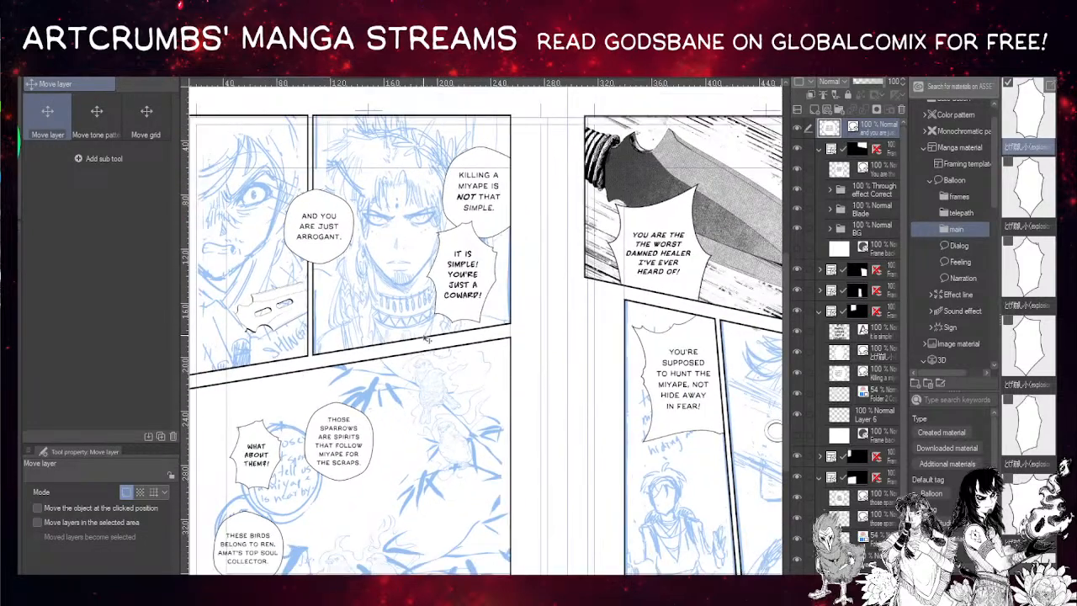
drag(480, 369, 441, 405)
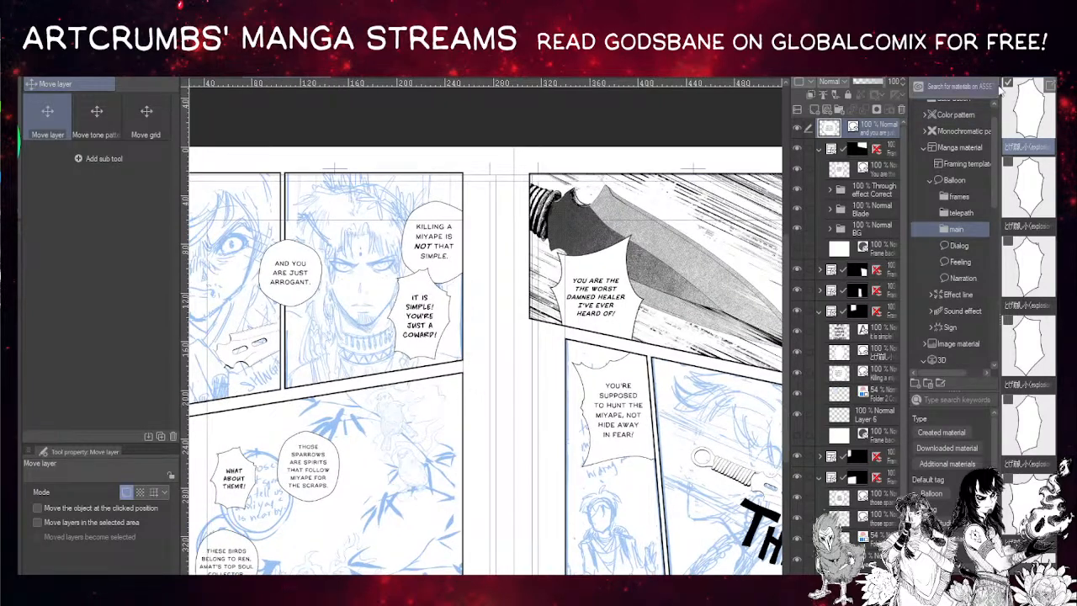
click(1043, 82)
drag(655, 352, 618, 288)
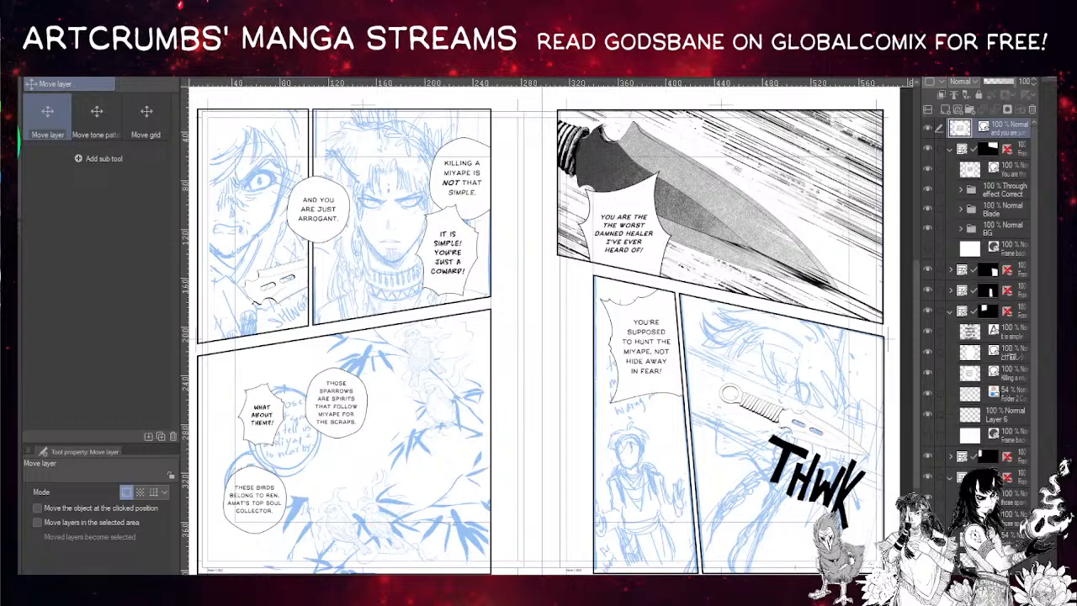
- Set the outline brush size of the "IT IS SIMPLE! YOU'RE JUST A COWARD!" balloon to 45
key(o)
click(441, 221)
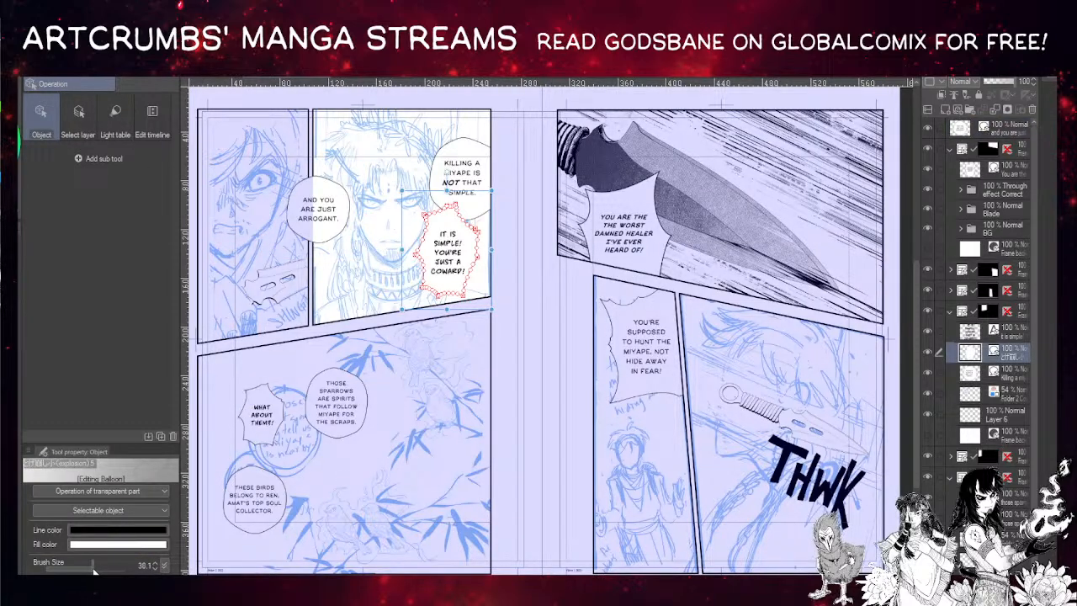
drag(97, 571, 141, 568)
key(k)
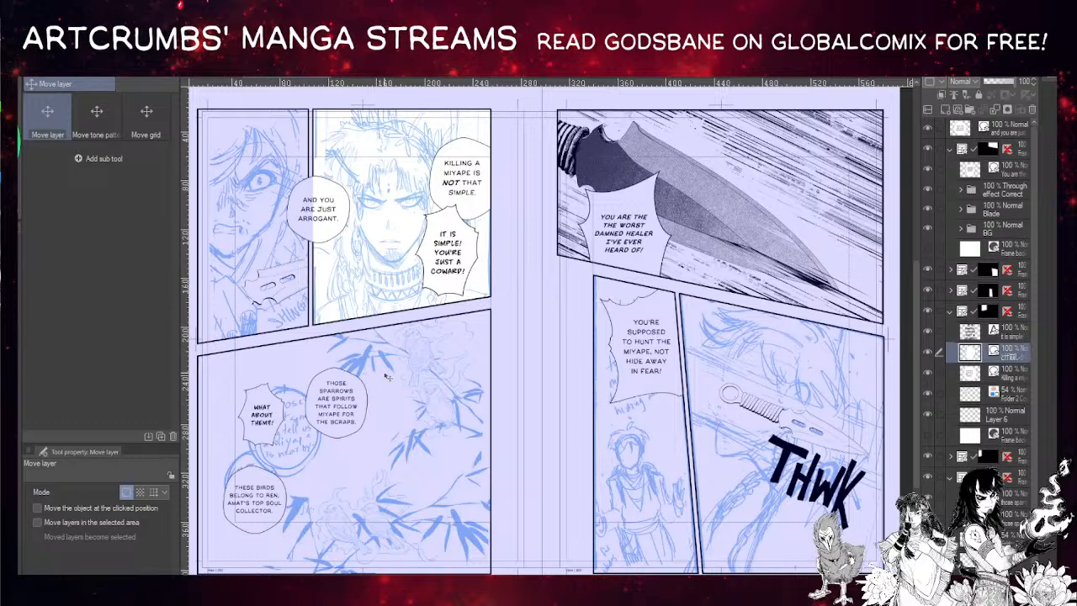
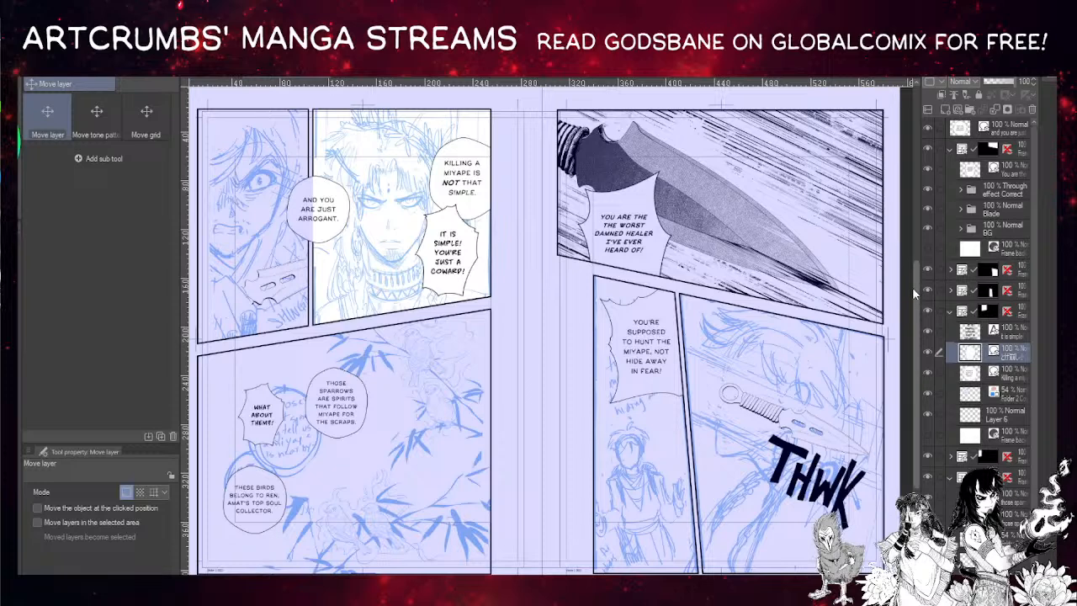
- Try placing the sparrows balloon up against the "WHAT ABOUT THEM?!" balloon, shifting the latter slightly left
drag(428, 382, 441, 387)
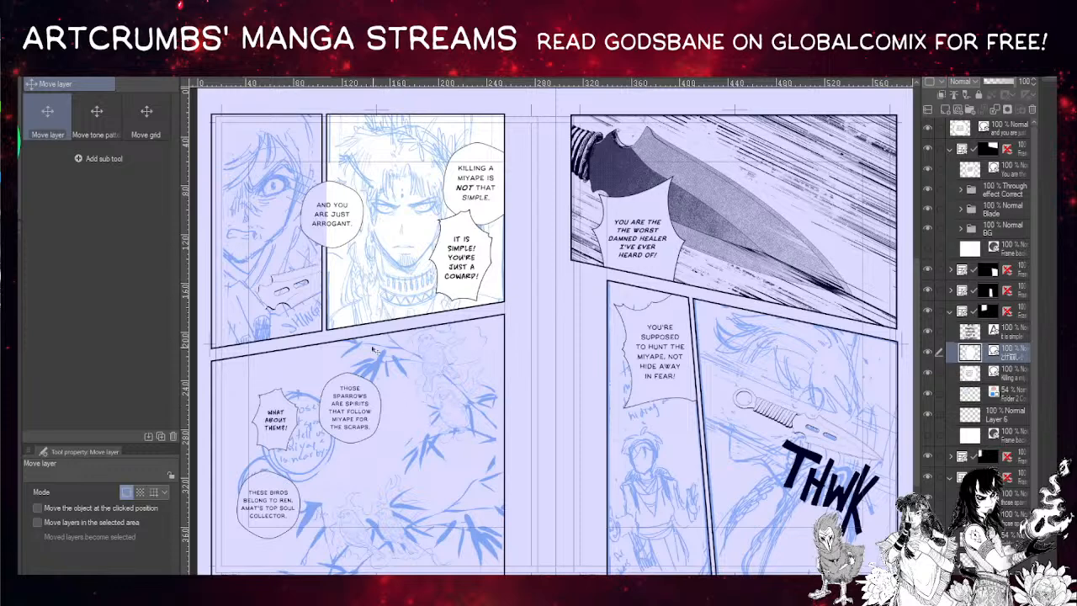
key(o)
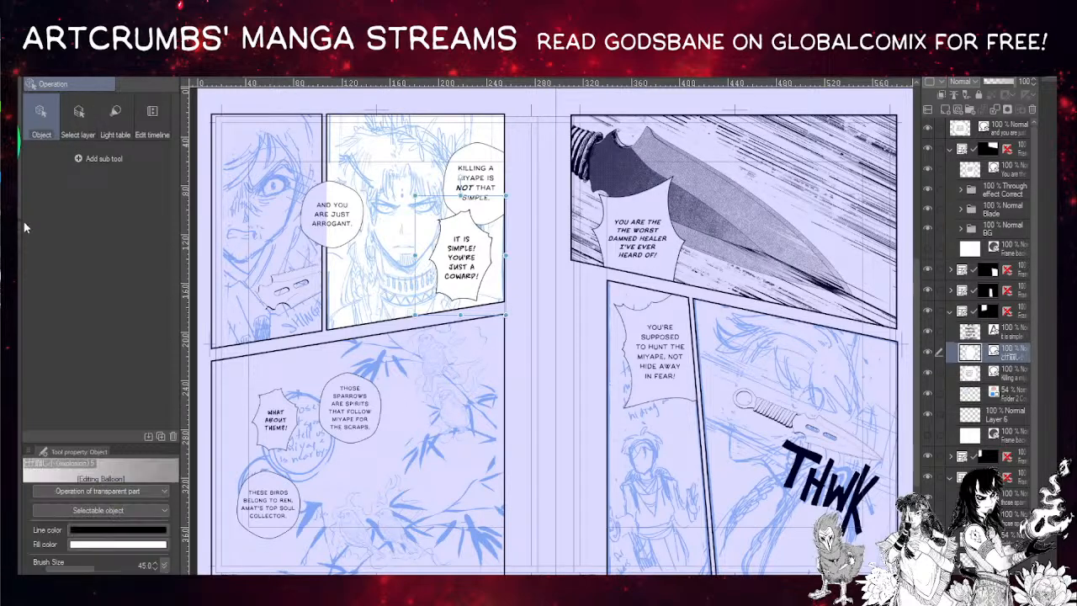
click(381, 403)
drag(381, 403, 336, 390)
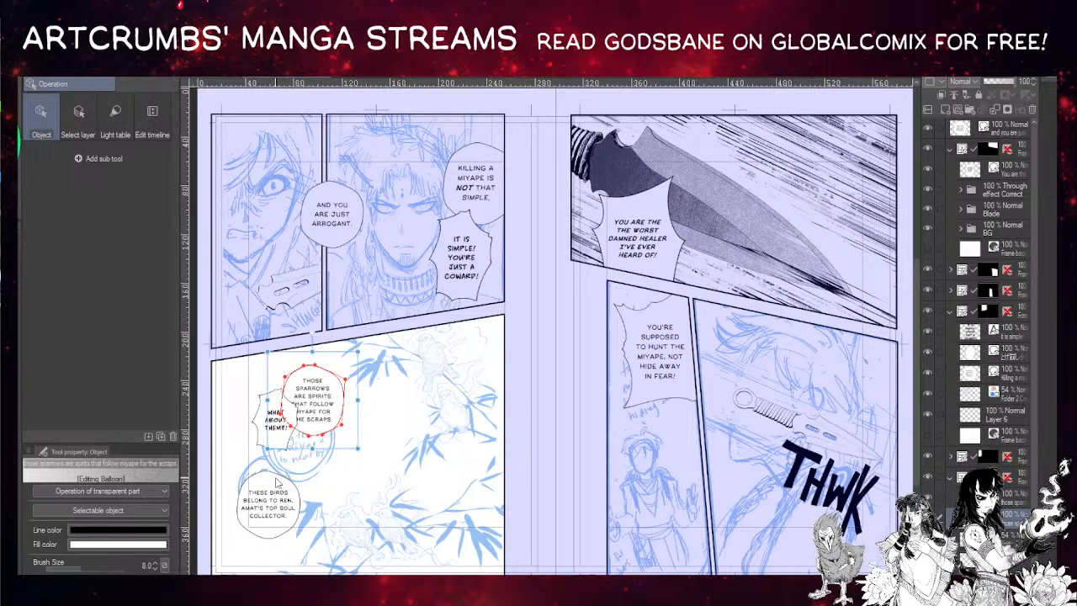
click(286, 449)
drag(300, 377, 292, 382)
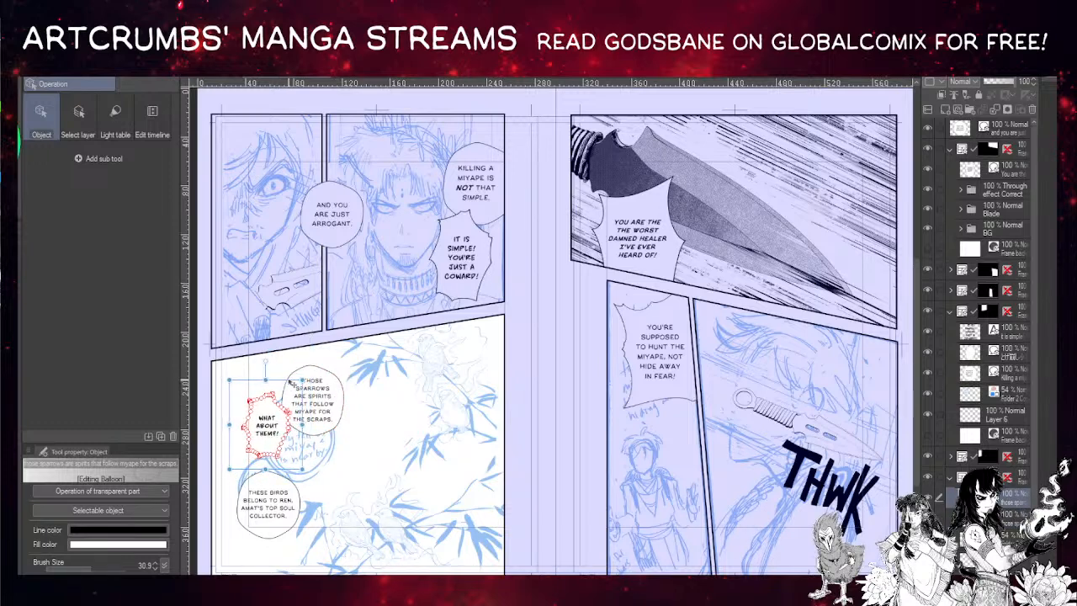
key(k)
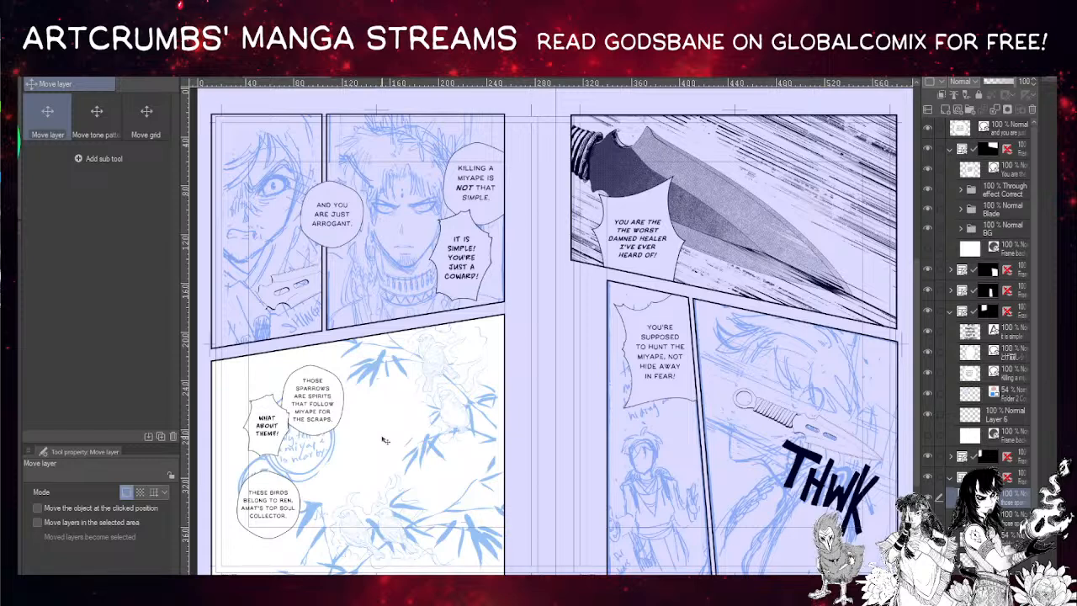
- Move the sparrows balloon down and to the right, then bring the "WHAT ABOUT THEM?!" balloon over beside its left edge
mouse_move(357, 396)
mouse_down()
mouse_move(376, 411)
mouse_move(353, 388)
mouse_up()
key(o)
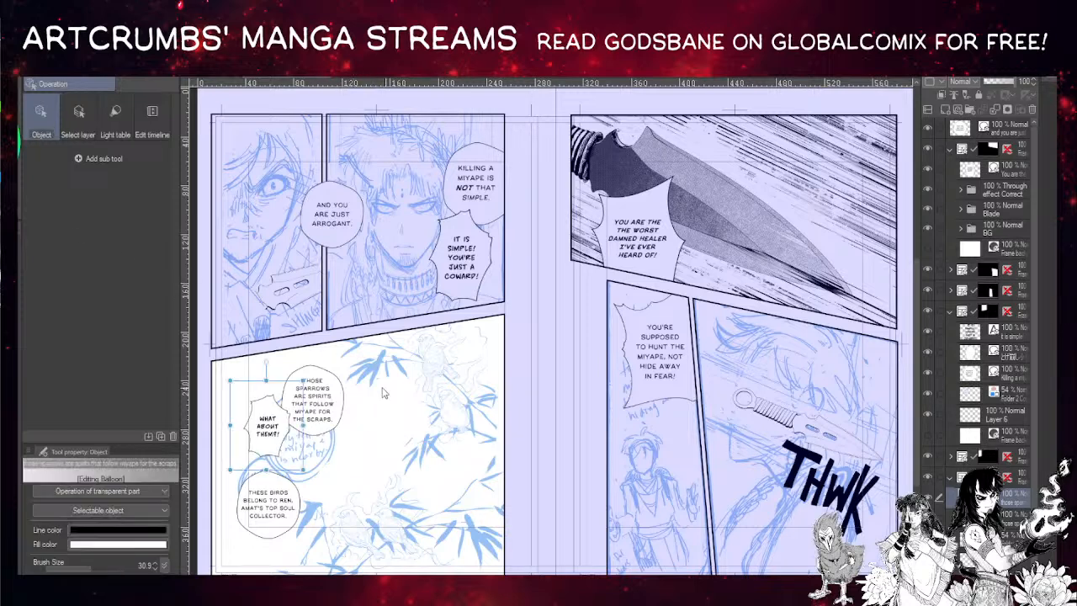
click(325, 375)
drag(337, 354, 376, 382)
click(271, 414)
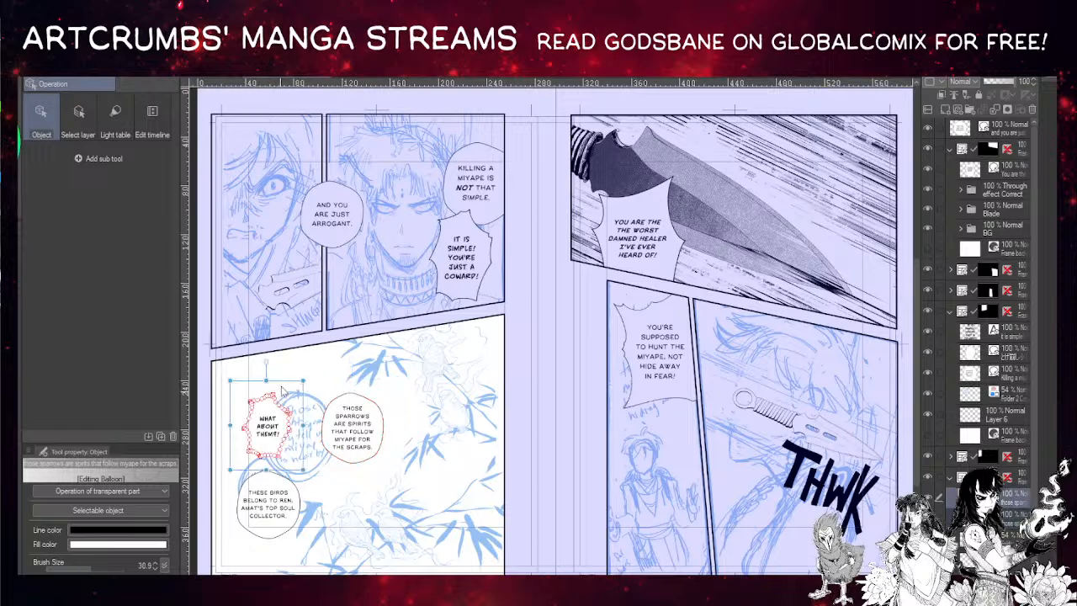
drag(285, 386, 309, 398)
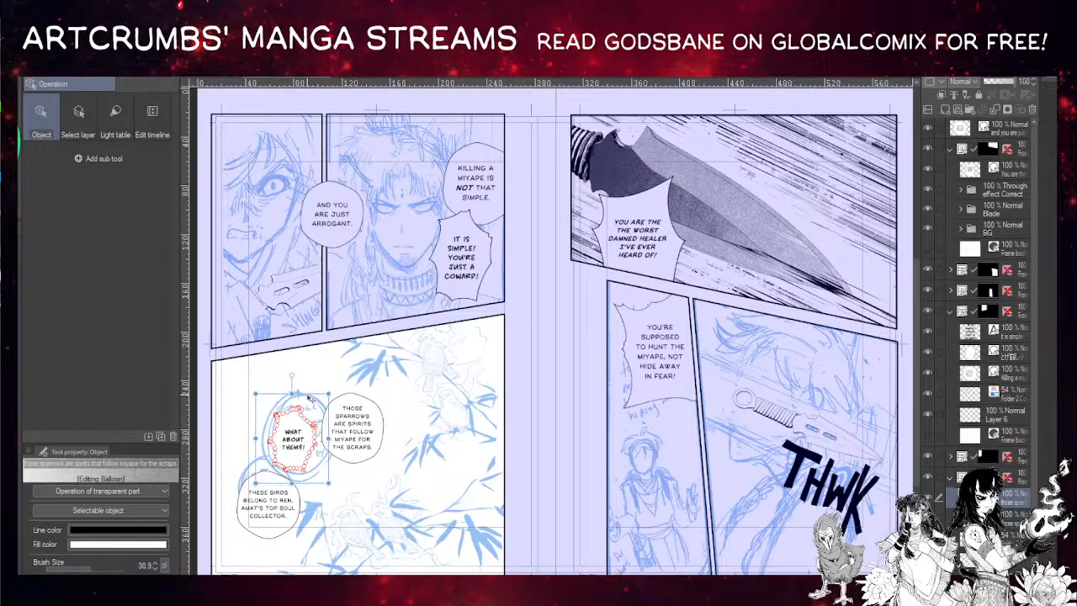
- Add a raster layer above the "WHAT ABOUT THEM?!" balloon layer and switch to the じわペン pen with red as the drawing colour
click(266, 535)
scroll(278, 529, up, 5)
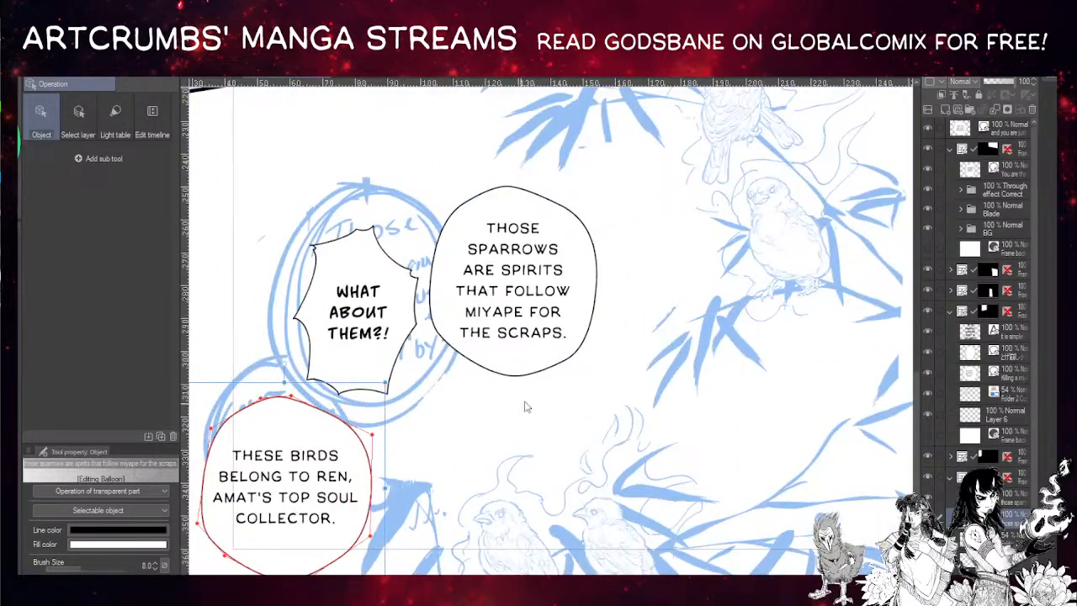
click(1010, 496)
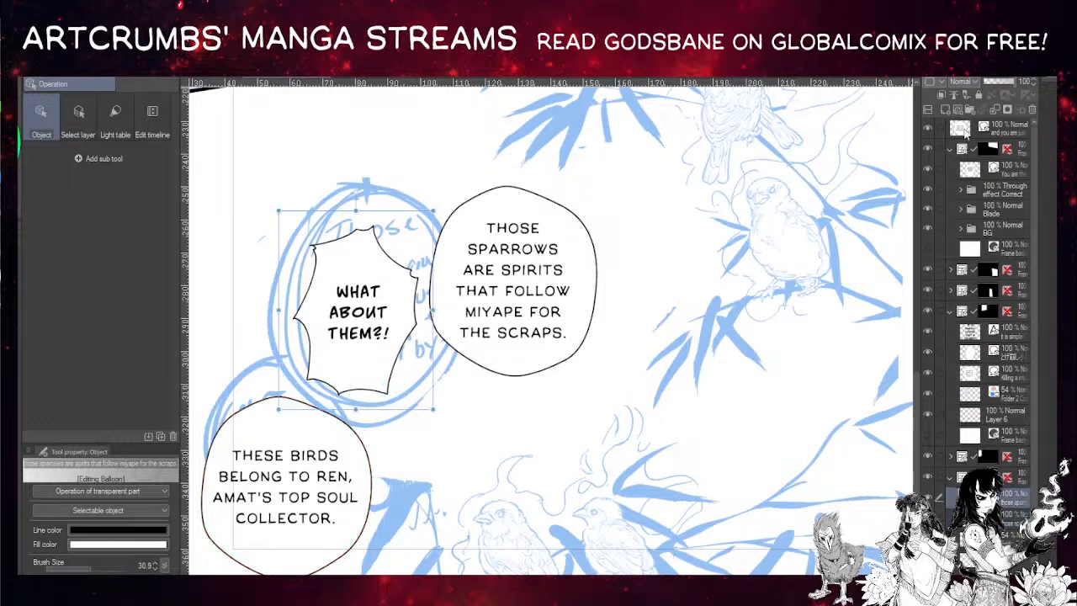
click(945, 109)
drag(505, 418, 562, 433)
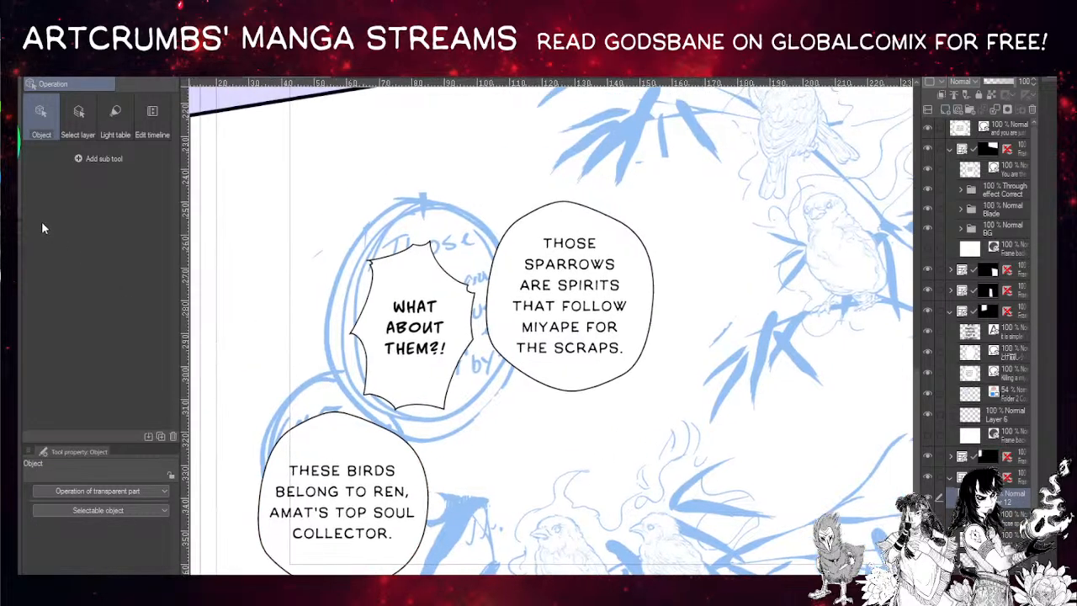
key(p)
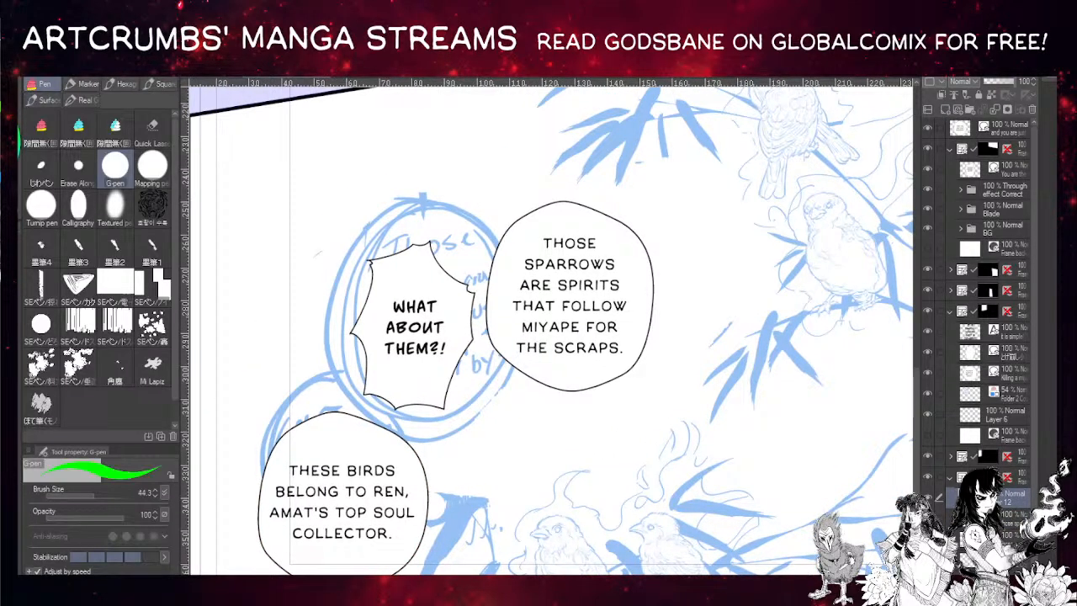
key(x)
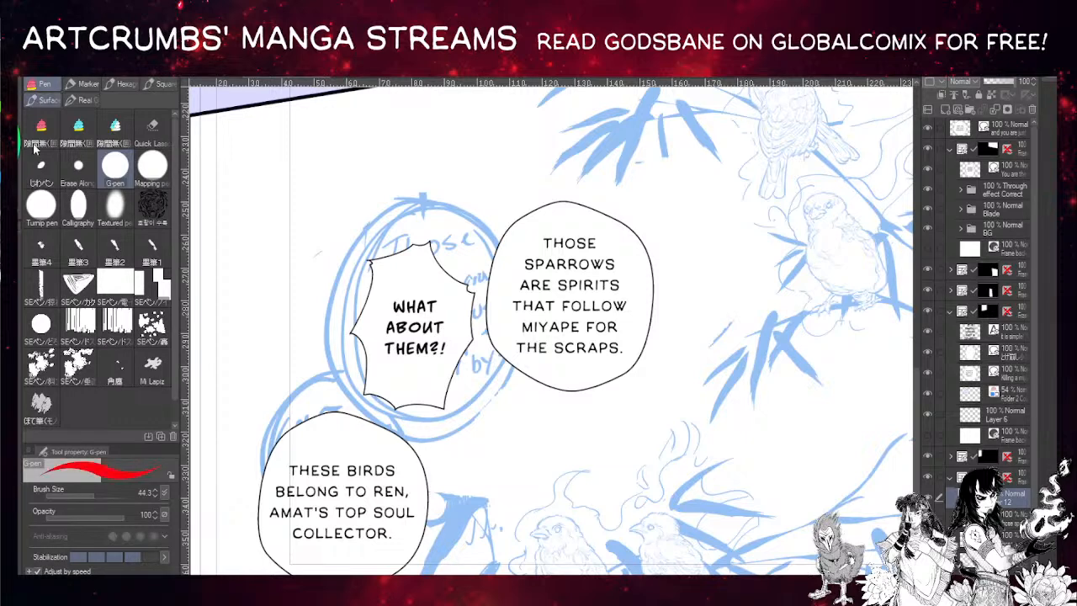
click(113, 173)
click(40, 168)
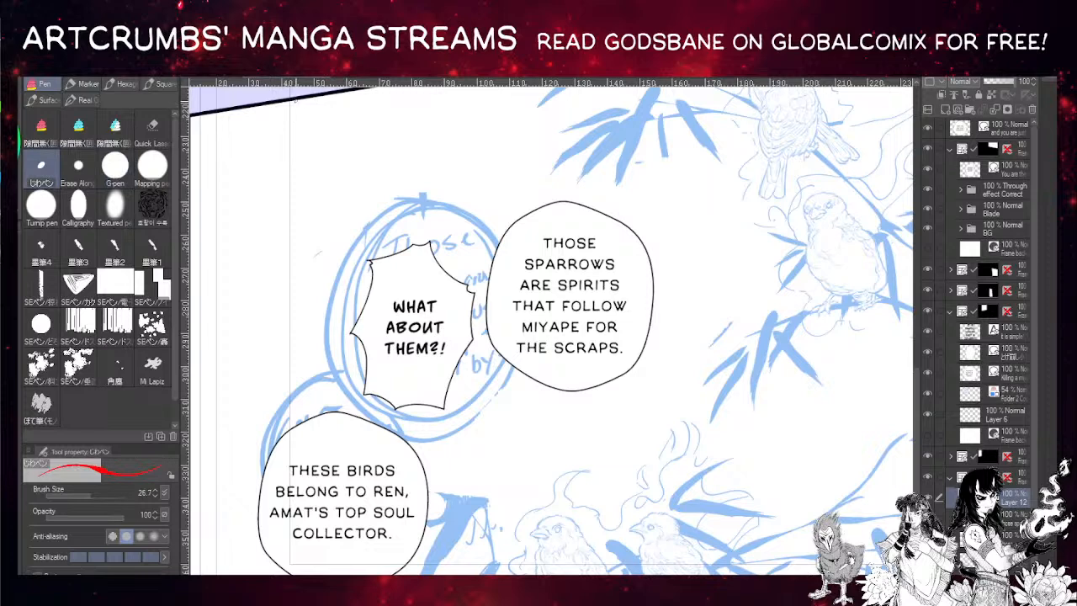
- Trace the inner margin guides along the left and lower sides of the sparrow panel with straight red lines
click(290, 103)
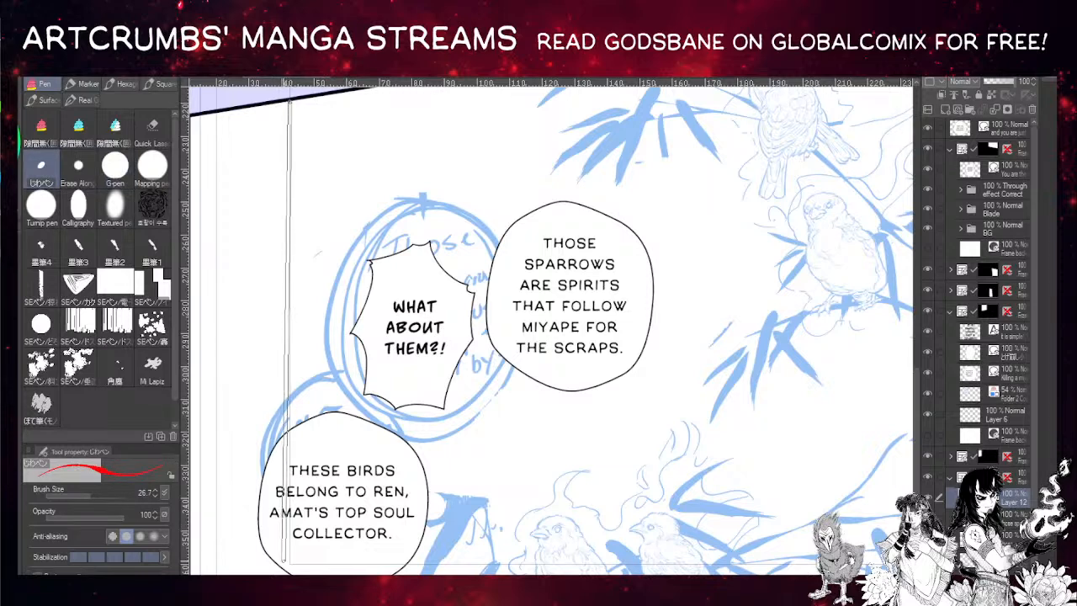
click(289, 564)
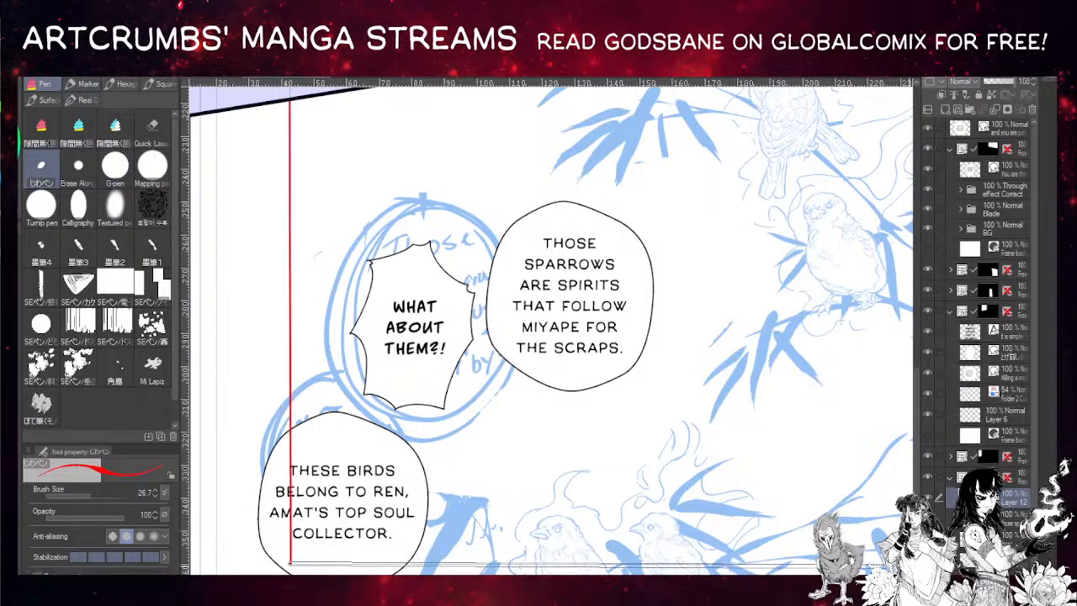
shift+click(884, 565)
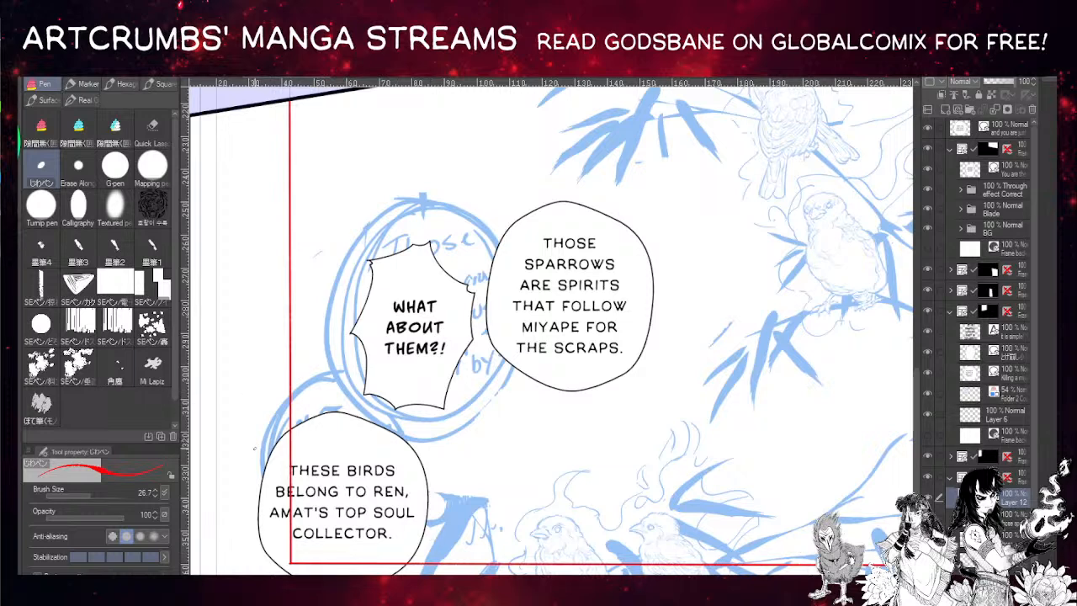
scroll(387, 451, down, 4)
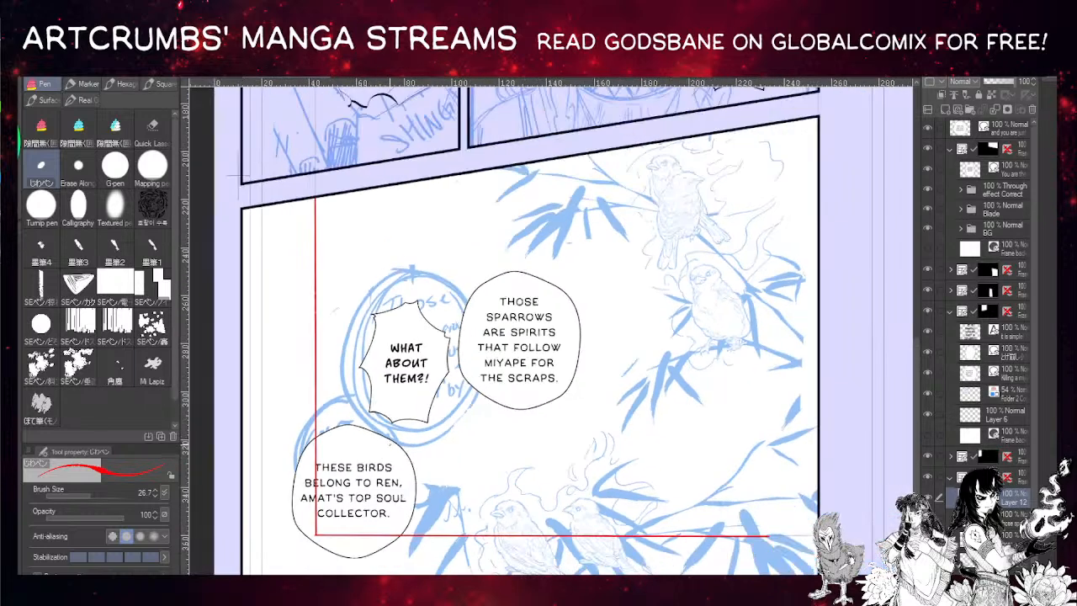
scroll(409, 440, up, 1)
scroll(407, 445, up, 1)
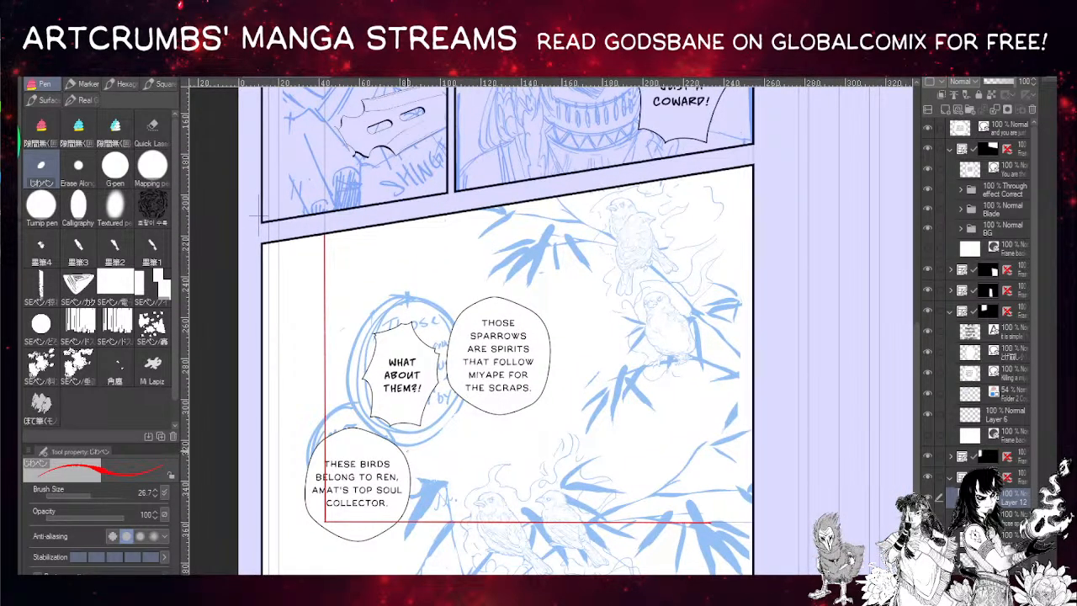
- Try long freehand red strokes sweeping across the sparrow panel and undo each of them
mouse_move(382, 278)
mouse_down()
mouse_move(424, 252)
mouse_move(645, 318)
mouse_move(626, 249)
mouse_move(515, 273)
mouse_up()
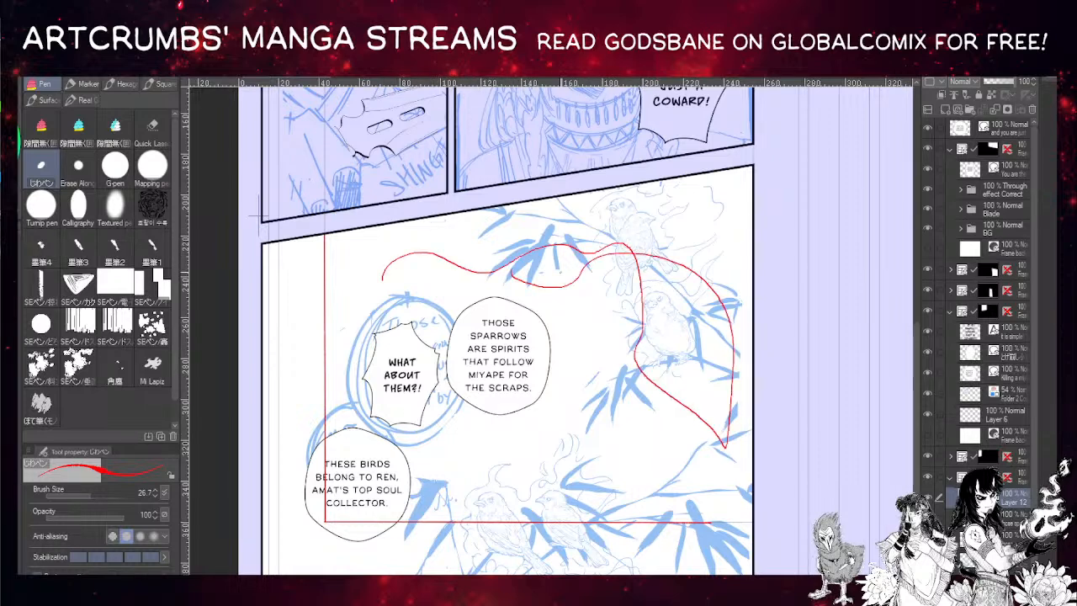
key(ctrl+z)
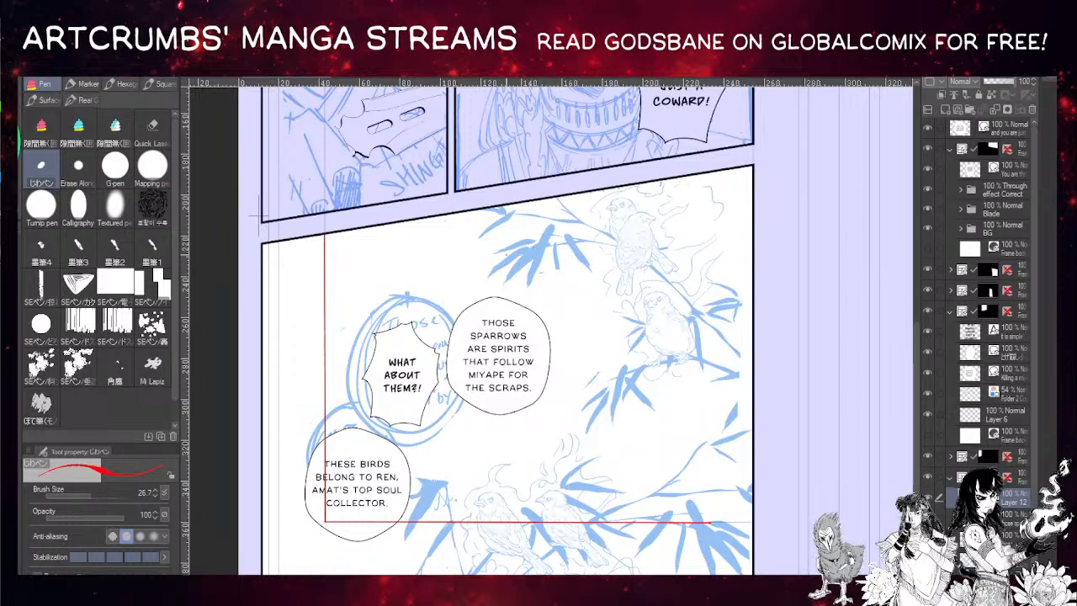
mouse_move(375, 198)
mouse_down()
mouse_move(504, 330)
mouse_move(595, 468)
mouse_up()
key(ctrl+z)
- Try handwriting a word in red across the upper part of the sparrow panel and undo the lettering
drag(422, 221, 423, 260)
drag(420, 240, 461, 237)
mouse_move(459, 223)
mouse_down()
mouse_move(461, 264)
mouse_move(482, 239)
mouse_move(503, 252)
mouse_up()
mouse_move(503, 252)
mouse_down()
mouse_move(570, 253)
mouse_move(583, 227)
mouse_move(643, 249)
mouse_up()
key(ctrl+z)
key(ctrl+z)
key(ctrl+z)
key(ctrl+z)
key(ctrl+z)
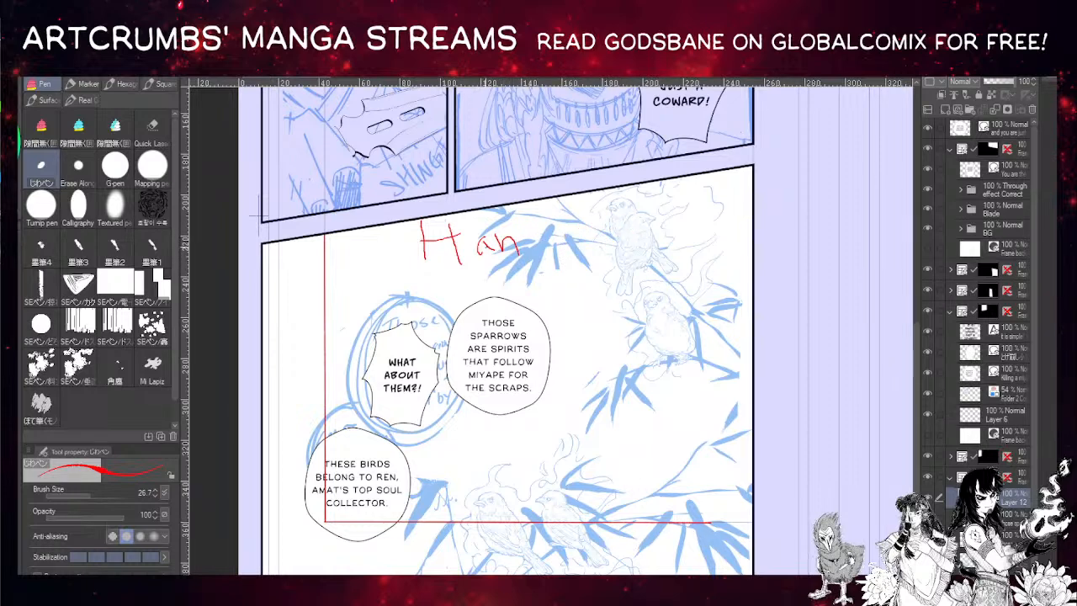
mouse_move(520, 251)
mouse_down()
mouse_move(607, 242)
mouse_move(605, 223)
mouse_move(636, 249)
mouse_move(637, 224)
mouse_up()
key(ctrl+z)
key(ctrl+z)
key(ctrl+z)
key(ctrl+z)
key(ctrl+z)
key(ctrl+z)
key(ctrl+z)
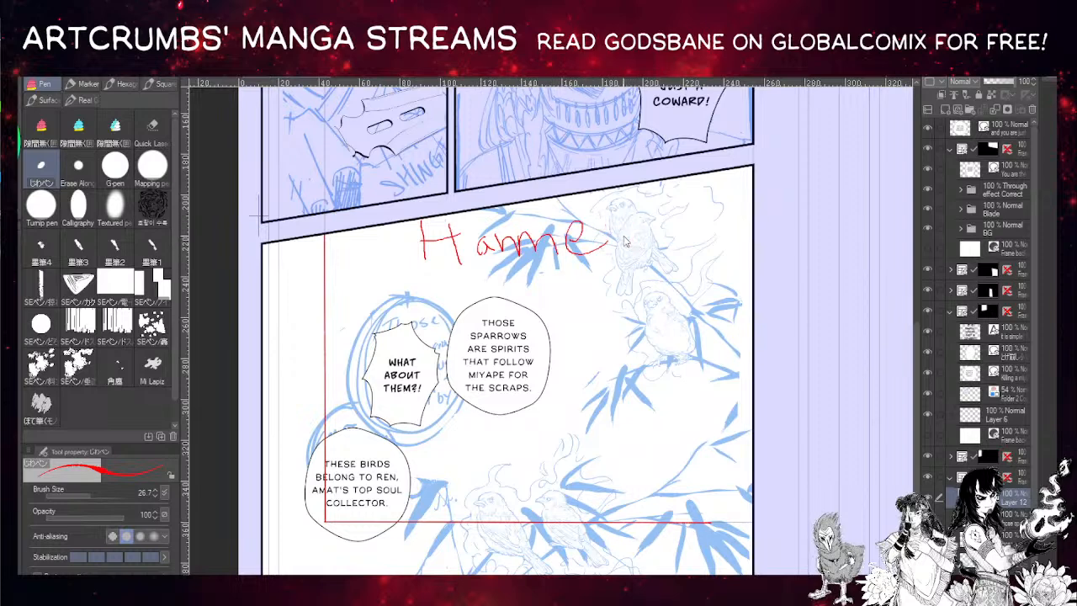
key(ctrl+z)
key(ctrl+z)
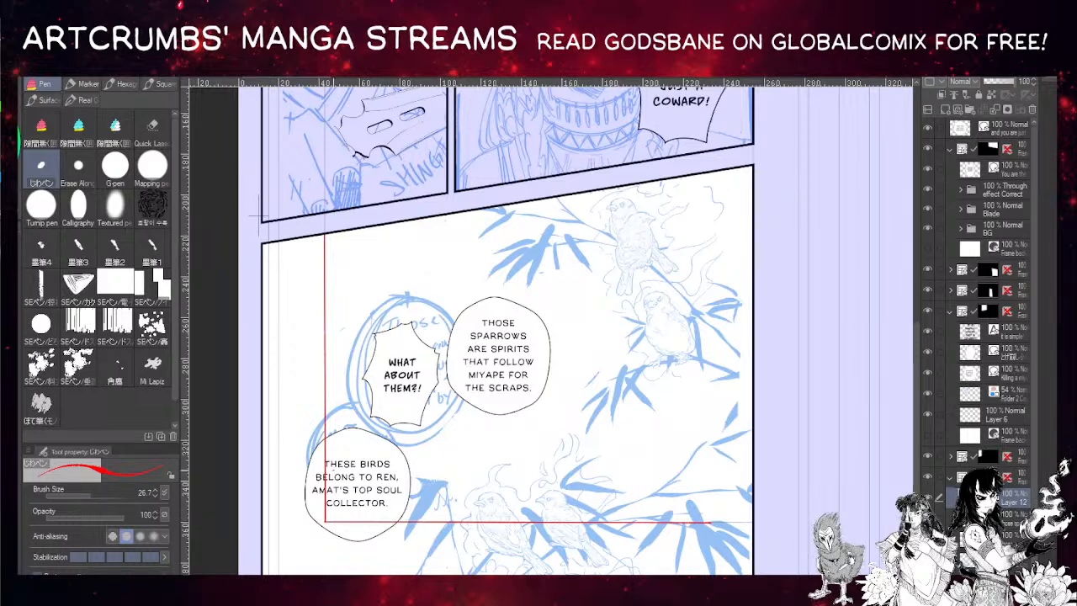
- Mark the outer margin guide and the strip between both guides in red, and undo all red marks on the panel
click(280, 243)
shift+click(277, 573)
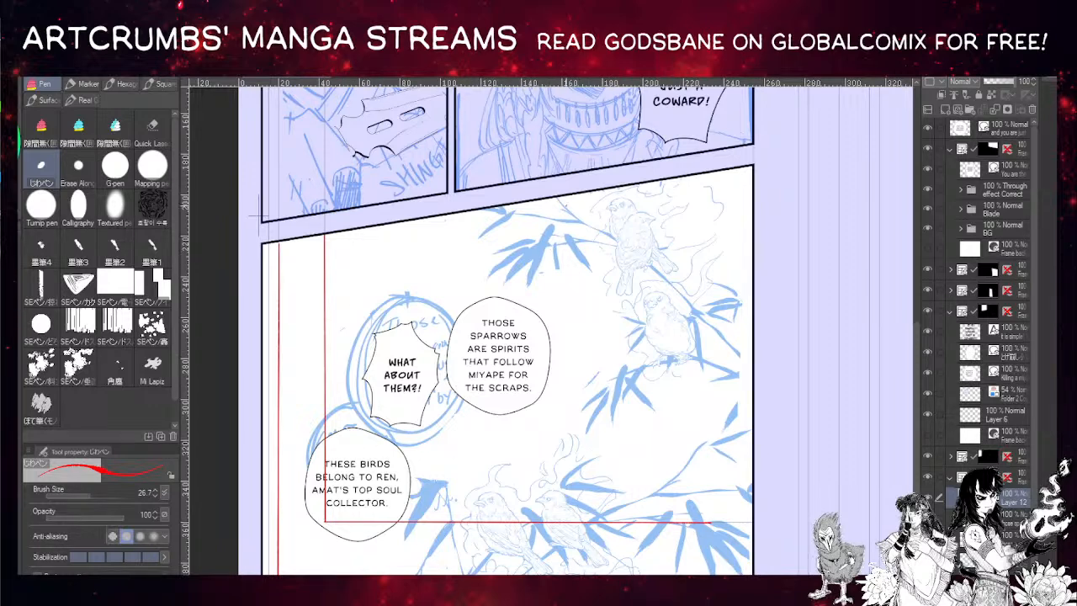
mouse_move(318, 250)
mouse_down()
mouse_move(297, 325)
mouse_move(316, 405)
mouse_move(290, 490)
mouse_move(303, 515)
mouse_move(298, 557)
mouse_move(314, 523)
mouse_move(424, 559)
mouse_move(509, 528)
mouse_move(575, 543)
mouse_move(747, 537)
mouse_up()
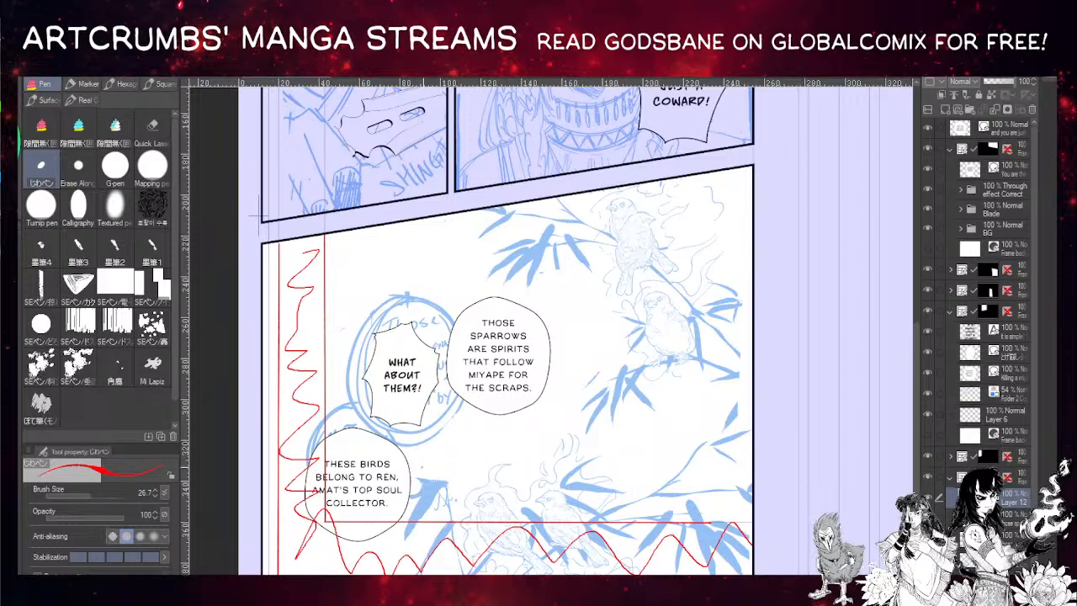
drag(514, 569, 625, 560)
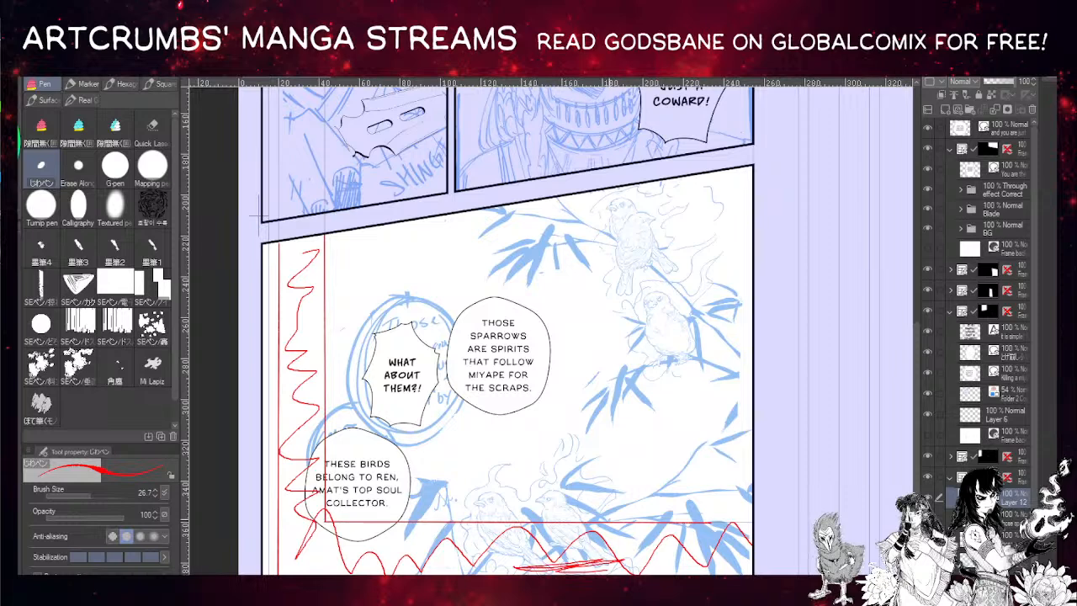
drag(439, 526, 663, 508)
key(ctrl+z)
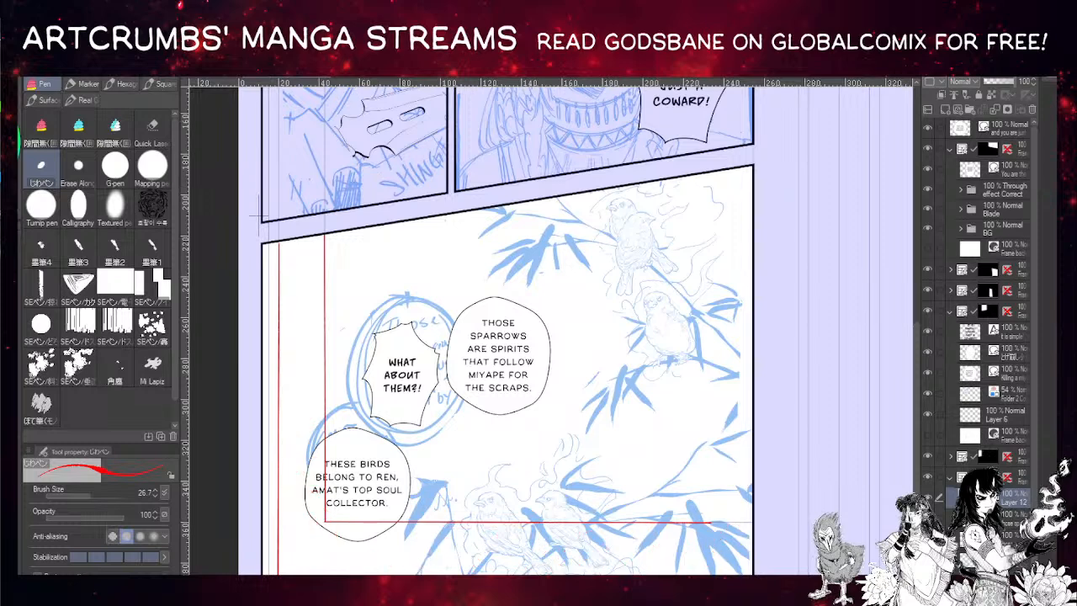
key(ctrl+z)
key(ctrl+z)
key(ctrl+z)
- Try placing the "WHAT ABOUT THEM?!" balloon higher and further left, near the upper-left corner of the sparrow panel
drag(374, 163, 383, 151)
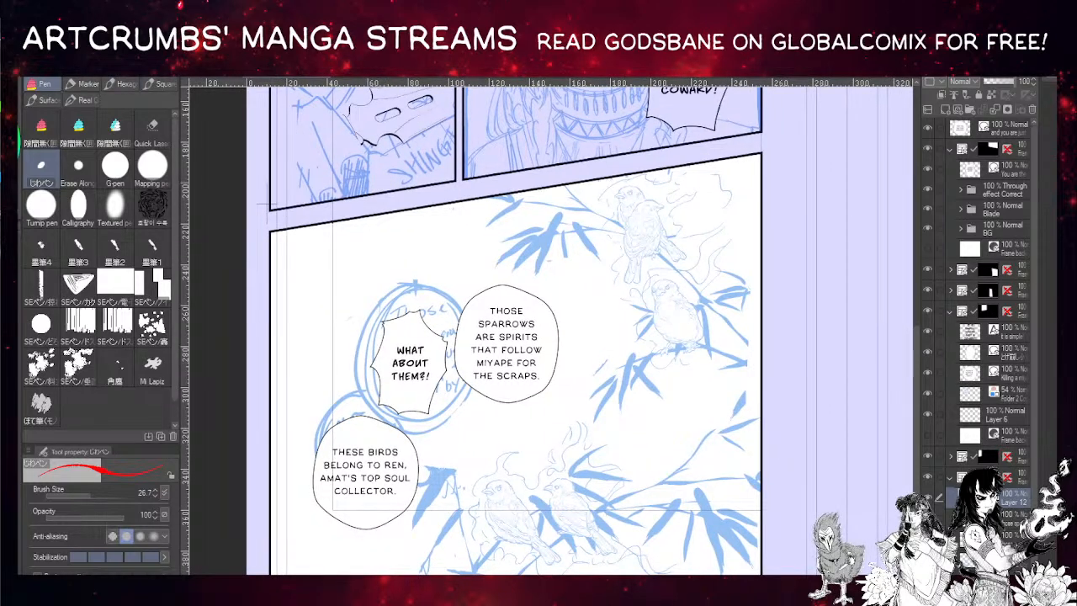
key(o)
drag(421, 228, 392, 233)
click(384, 337)
drag(384, 338, 345, 271)
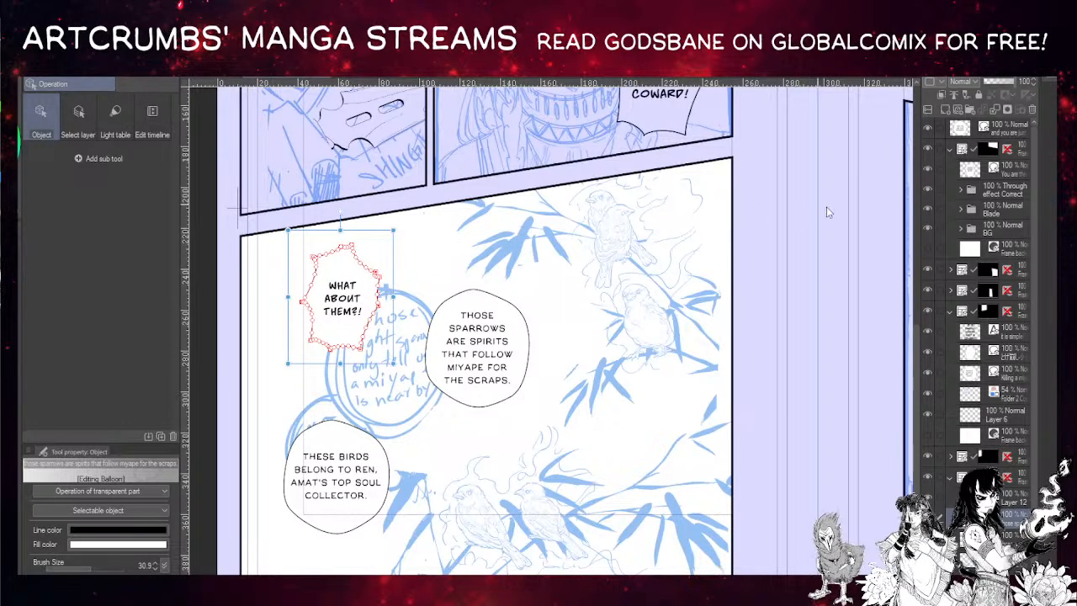
- On Layer 12, try red pen strokes running through the panel's three balloons and undo them
click(1009, 498)
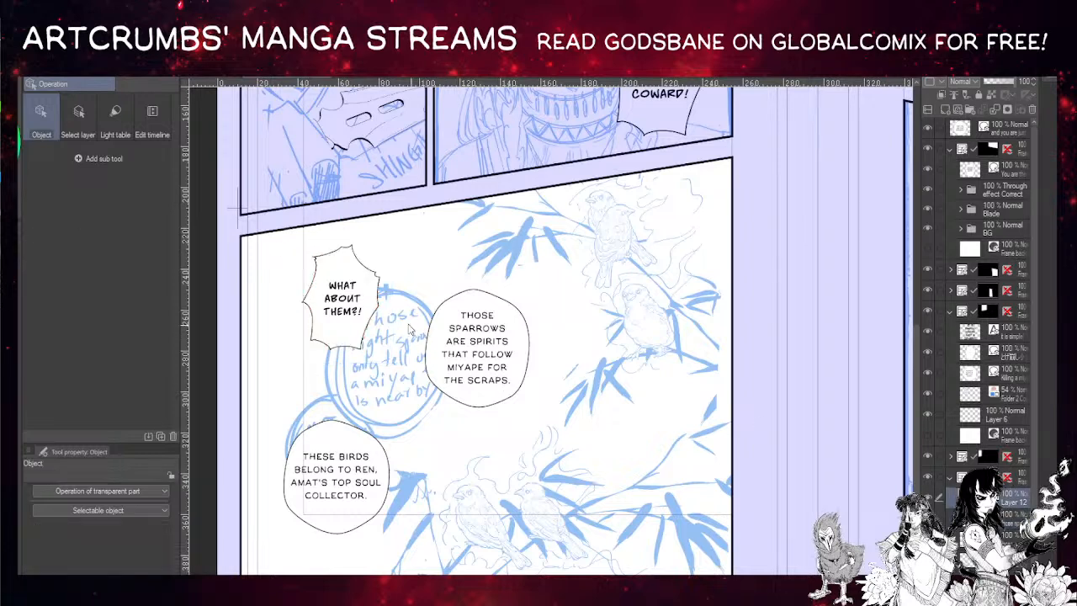
key(p)
mouse_move(340, 260)
mouse_down()
mouse_move(498, 340)
mouse_move(301, 510)
mouse_up()
key(ctrl+z)
mouse_move(472, 341)
mouse_down()
mouse_move(315, 288)
mouse_move(296, 502)
mouse_up()
key(ctrl+z)
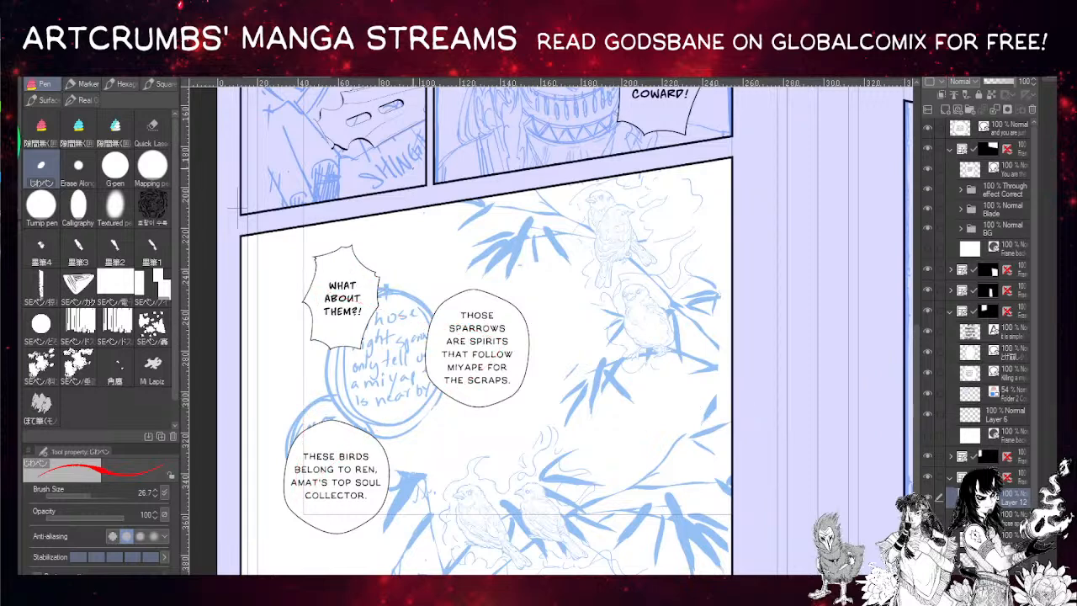
- Raise the sparrows balloon up beside "WHAT ABOUT THEM?!" and shift the blue panel sketch slightly right and down
key(o)
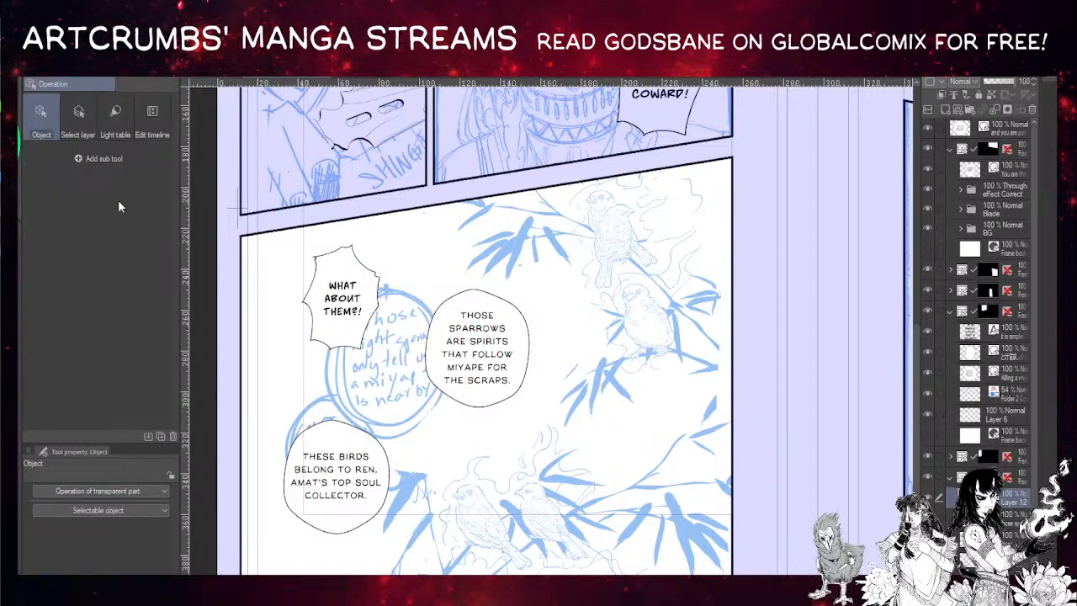
click(478, 303)
drag(481, 298, 454, 237)
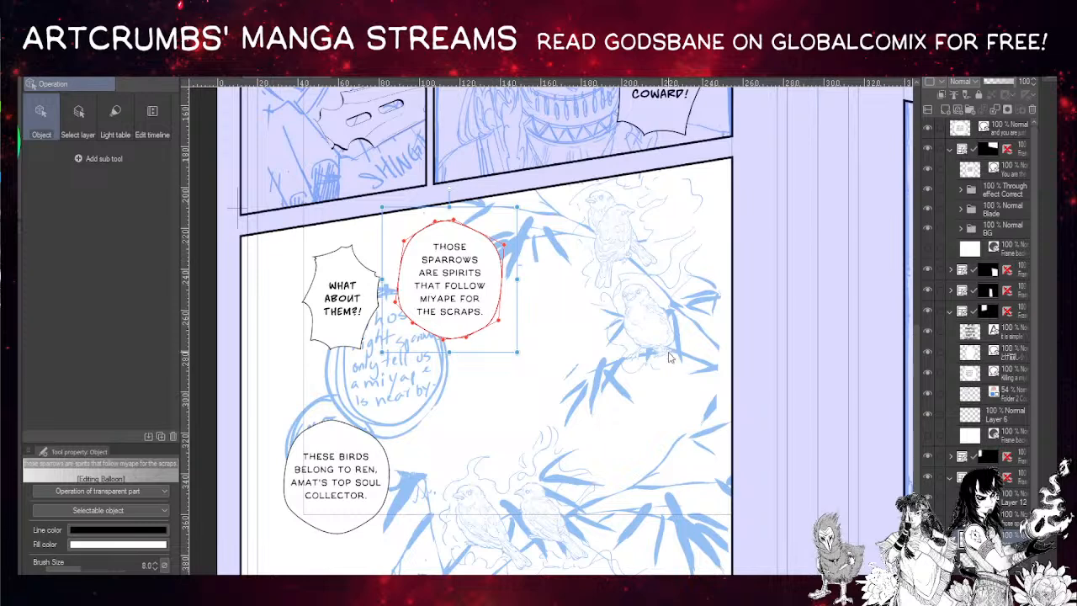
mouse_move(691, 365)
mouse_down()
mouse_move(728, 370)
mouse_move(692, 365)
mouse_up()
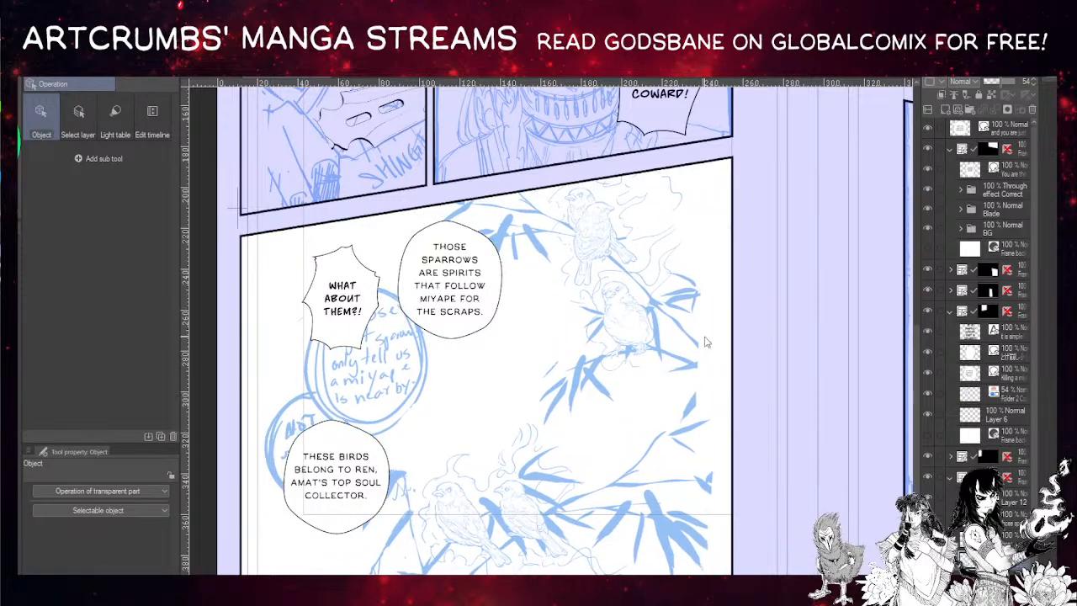
drag(675, 361, 708, 357)
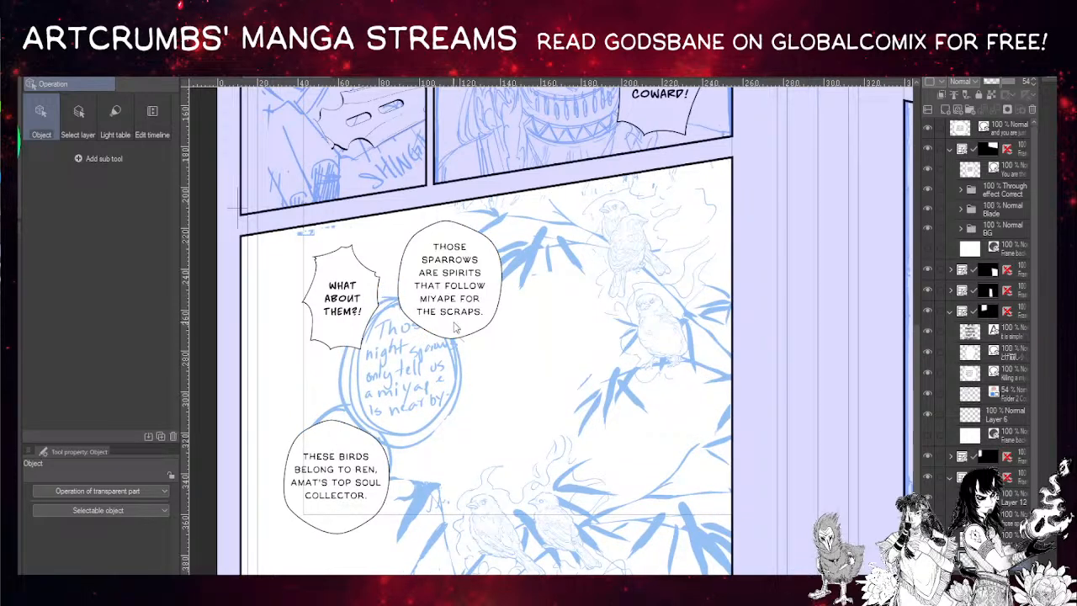
- Lower the sparrows balloon partly over the sketched oval and bring the "WHAT ABOUT THEM?!" balloon down beside its left edge
drag(456, 332, 477, 391)
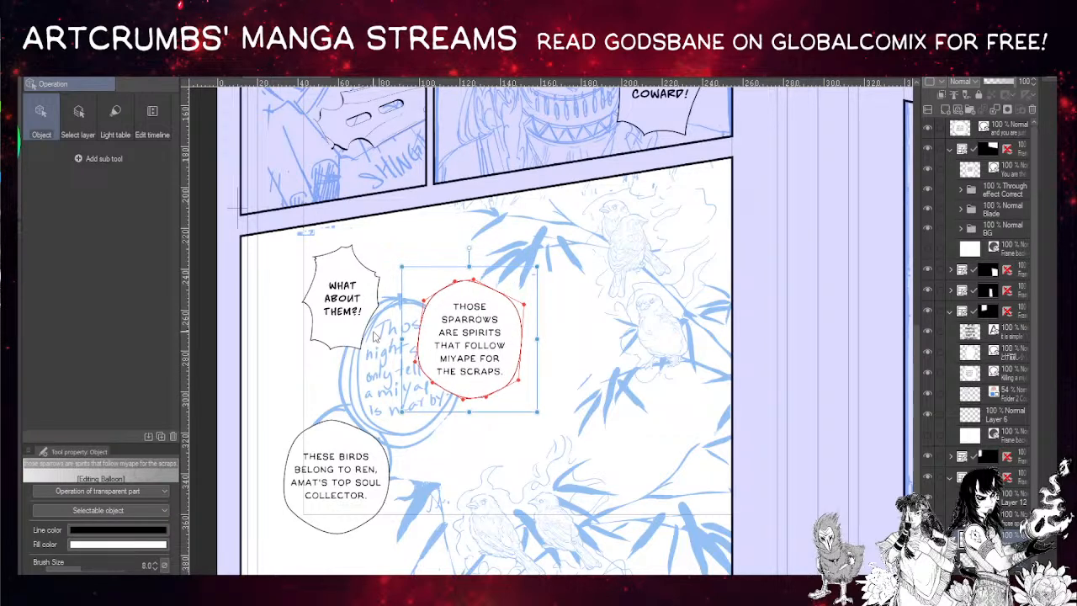
drag(476, 392, 453, 388)
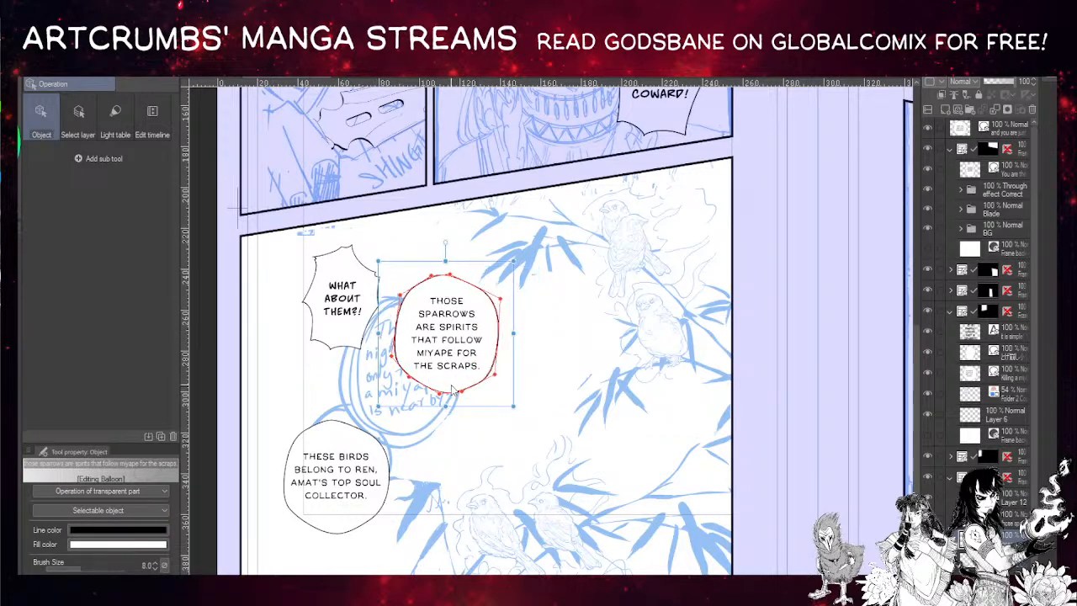
click(333, 341)
drag(333, 341, 347, 391)
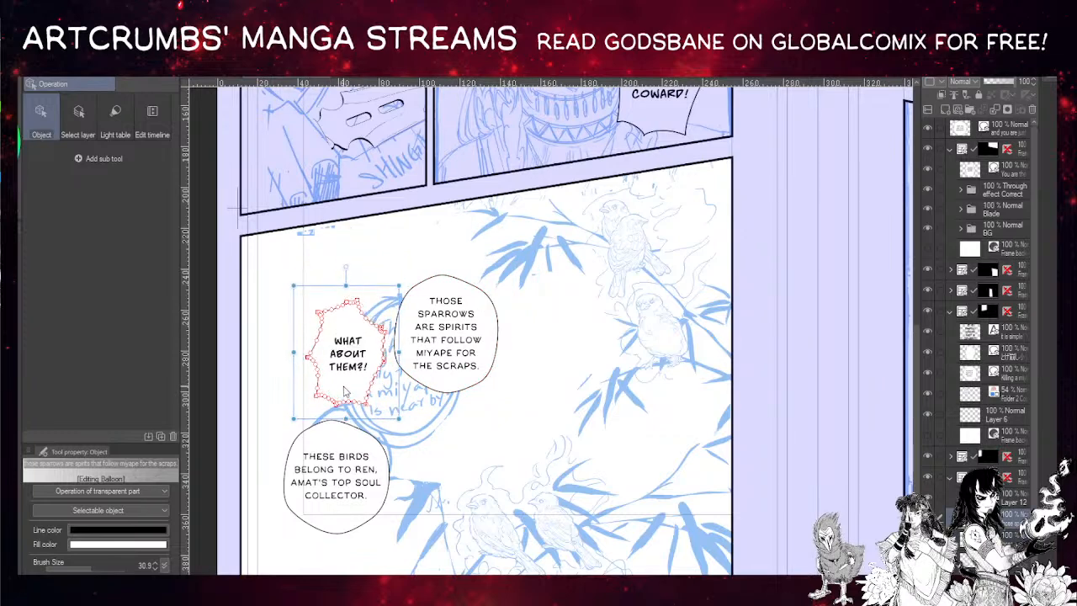
- Nudge the "THESE BIRDS BELONG TO REN" balloon down and right, and lower "WHAT ABOUT THEM?!" to sit just above it
click(335, 529)
drag(335, 528, 347, 541)
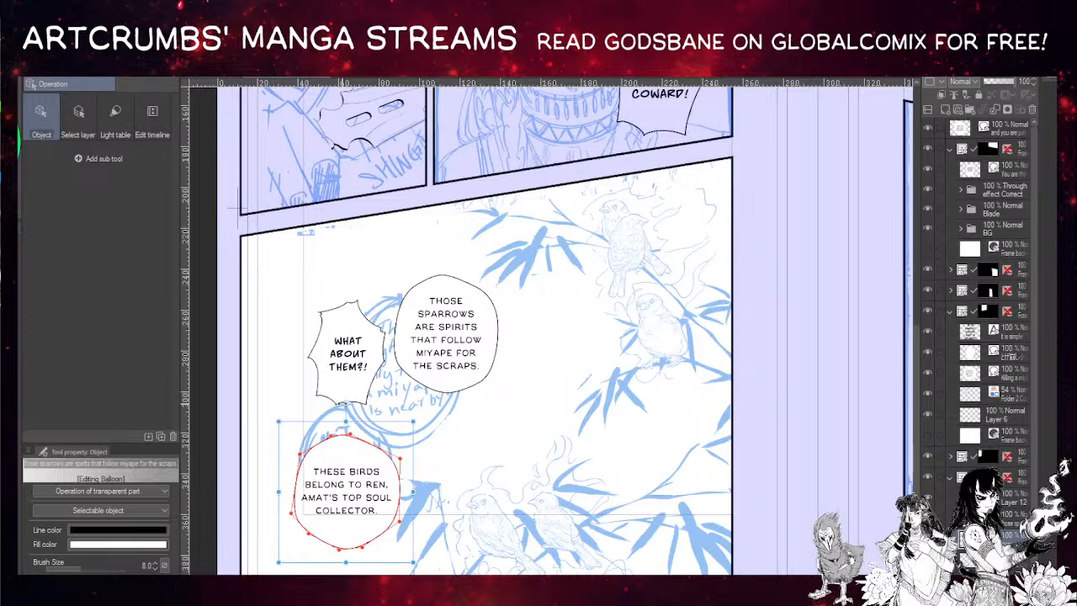
click(351, 389)
drag(349, 400, 354, 409)
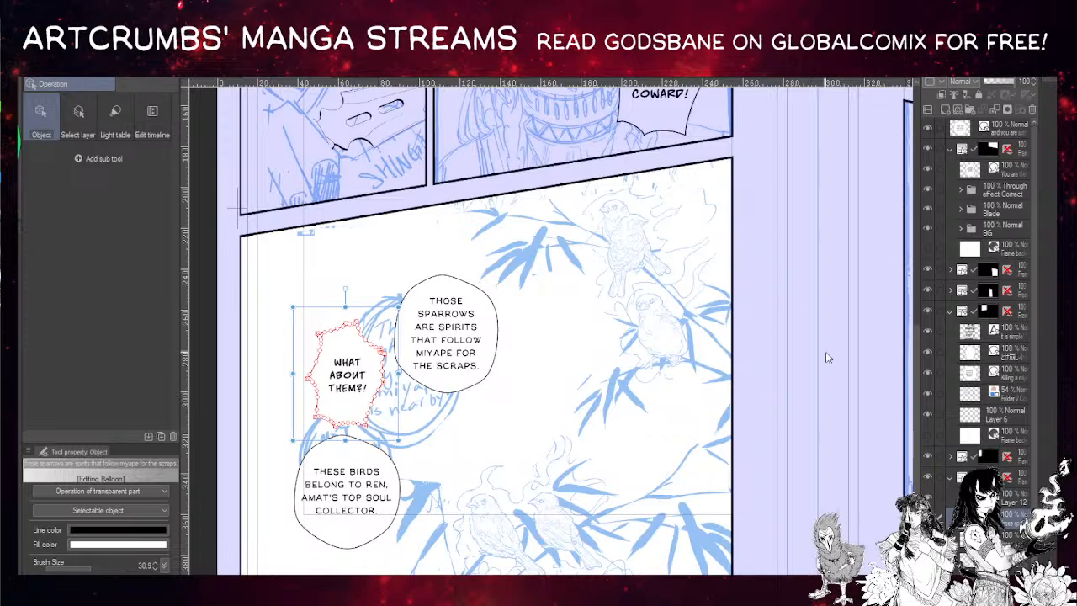
- Make Layer 12 the drawing layer and choose the G-pen
click(986, 496)
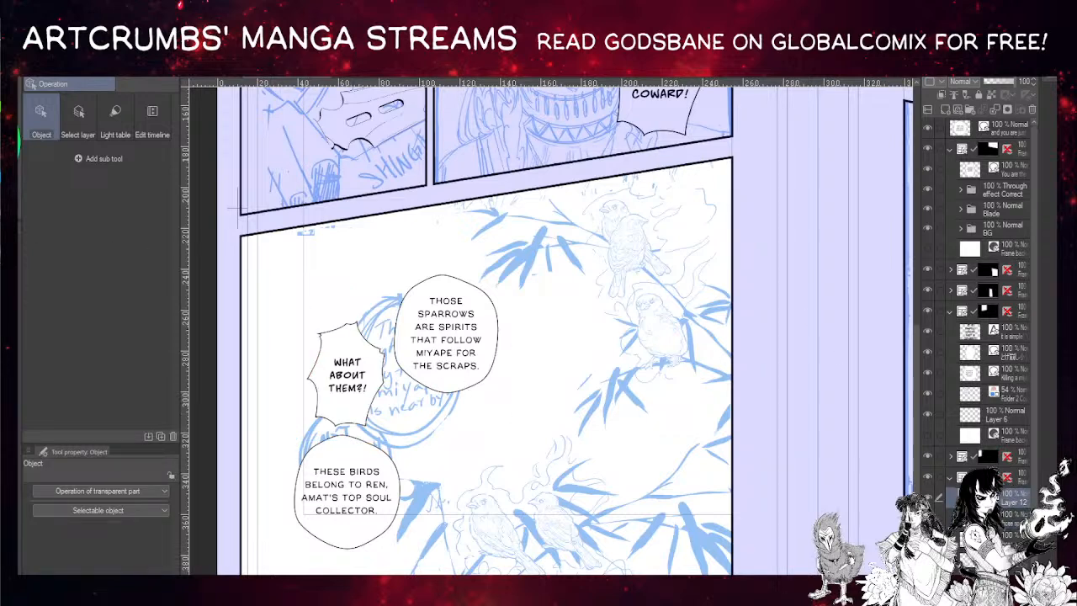
key(p)
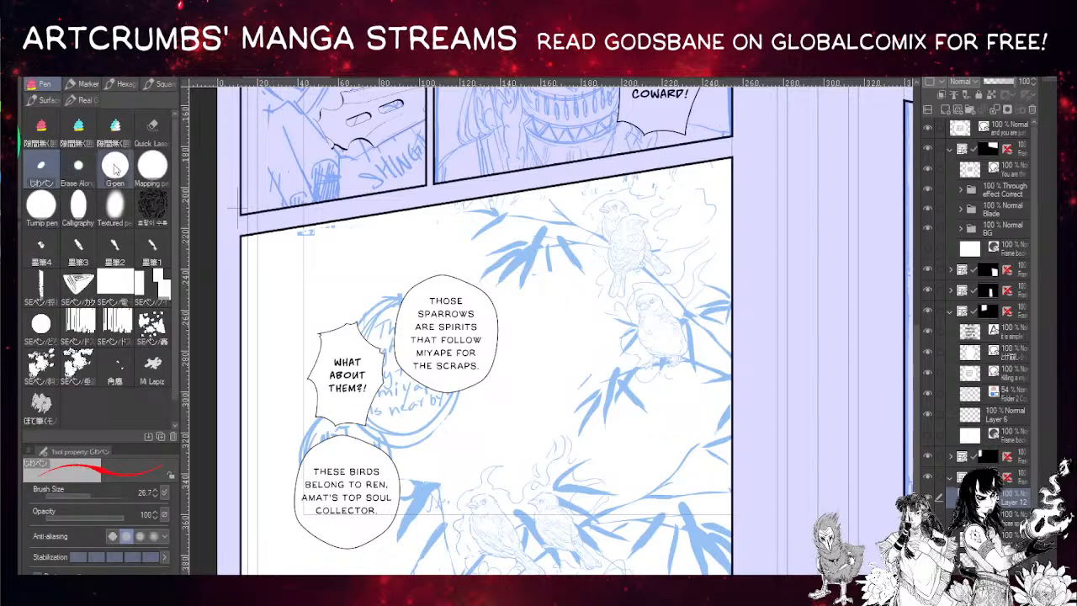
click(113, 171)
- Try red arrows from the sketched birds toward the balloons in the lower-left panel
drag(615, 207, 478, 293)
drag(541, 269, 487, 286)
mouse_move(648, 306)
mouse_down()
mouse_move(539, 324)
mouse_move(549, 344)
mouse_up()
mouse_move(552, 504)
mouse_down()
mouse_move(469, 459)
mouse_move(491, 458)
mouse_up()
mouse_move(486, 503)
mouse_down()
mouse_move(456, 484)
mouse_move(469, 487)
mouse_up()
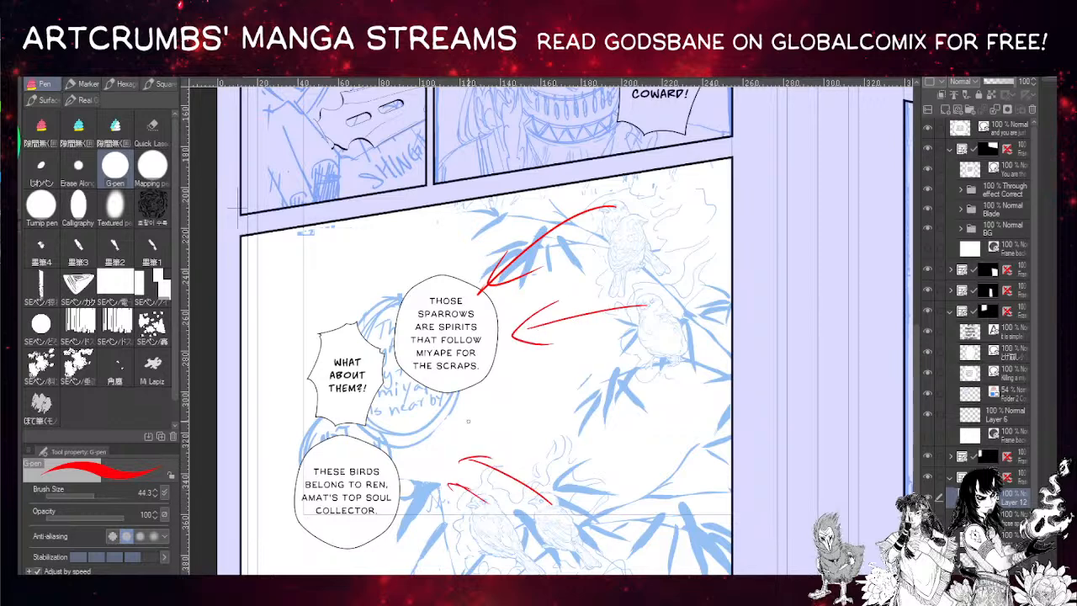
mouse_move(546, 215)
mouse_down()
mouse_move(452, 301)
mouse_move(481, 283)
mouse_up()
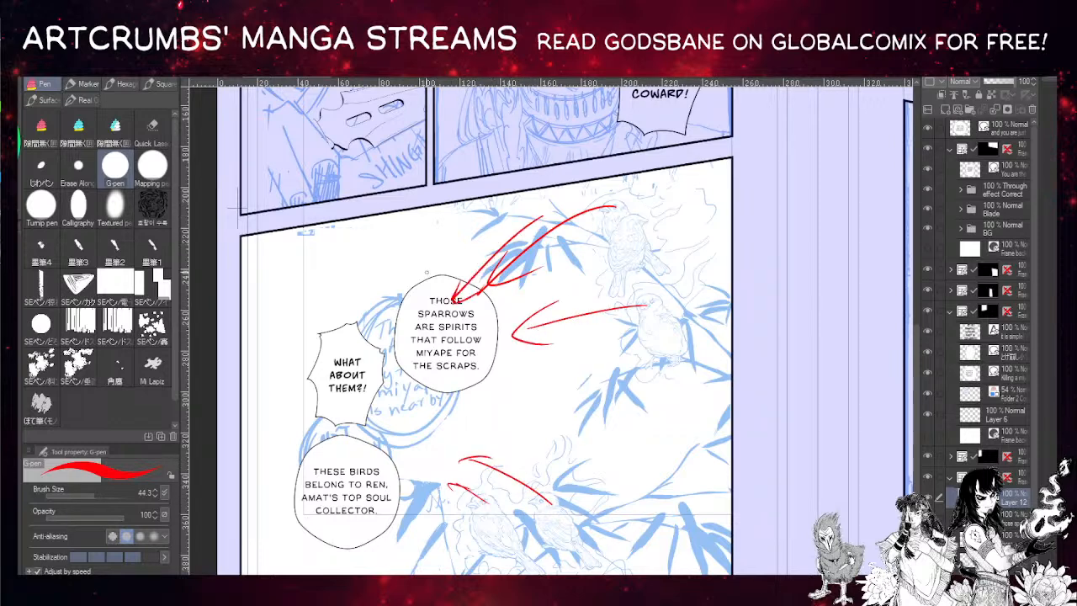
- Try red arrows linking the sparrows, "WHAT ABOUT THEM?!" and "THESE BIRDS BELONG TO REN" balloons down to the panel's lower-left corner
mouse_move(437, 316)
mouse_down()
mouse_move(345, 397)
mouse_move(357, 483)
mouse_up()
drag(369, 464, 357, 483)
drag(438, 482, 313, 547)
drag(363, 503, 316, 544)
drag(372, 540, 313, 549)
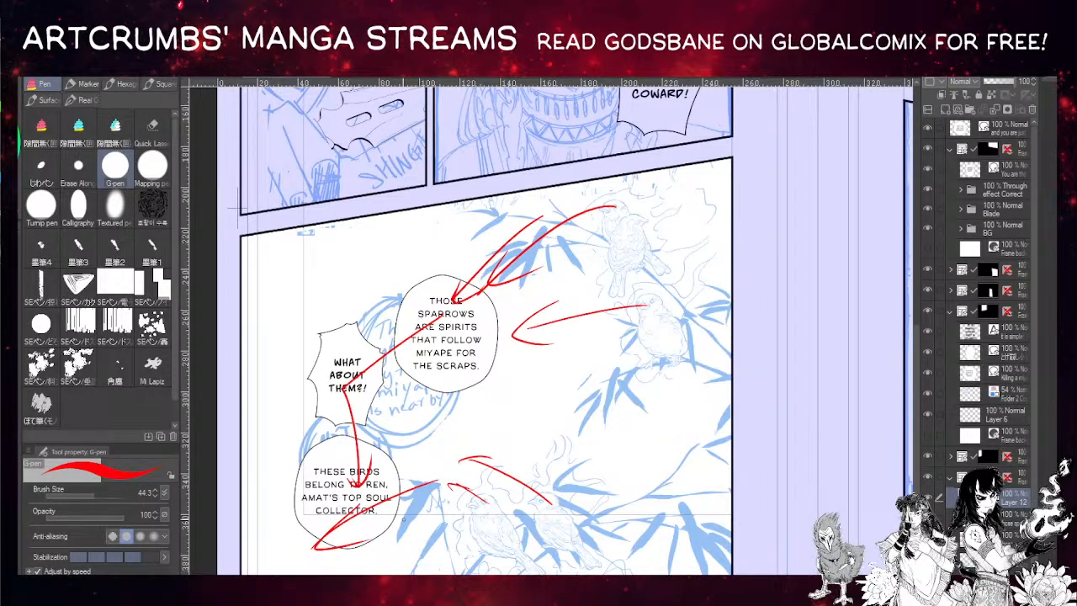
- Try red strokes leading down out of the bottom balloon and up the panel's left side, and undo them
drag(335, 549, 332, 576)
drag(333, 434, 286, 232)
mouse_move(286, 231)
mouse_down()
mouse_move(292, 284)
mouse_move(312, 276)
mouse_up()
key(ctrl+z)
key(ctrl+z)
key(ctrl+z)
key(ctrl+z)
- Try red strokes across the balloons to the panel's left border, and undo them
drag(361, 576, 240, 362)
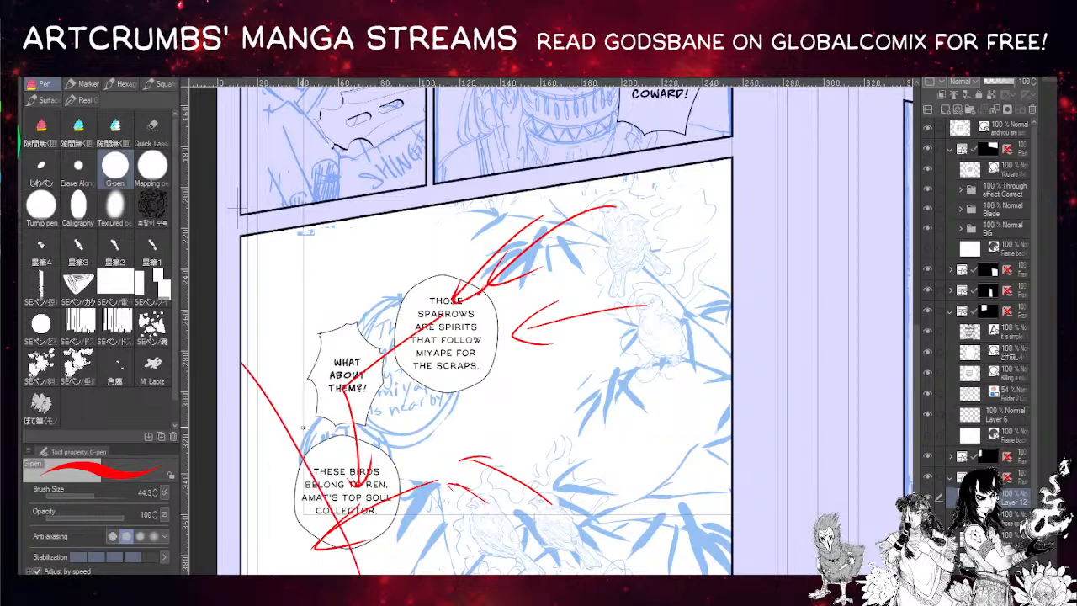
mouse_move(453, 315)
mouse_down()
mouse_move(305, 446)
mouse_move(243, 365)
mouse_up()
mouse_move(242, 365)
mouse_down()
mouse_move(273, 389)
mouse_move(264, 462)
mouse_up()
key(ctrl+z)
key(ctrl+z)
key(ctrl+z)
key(ctrl+z)
key(ctrl+z)
key(ctrl+z)
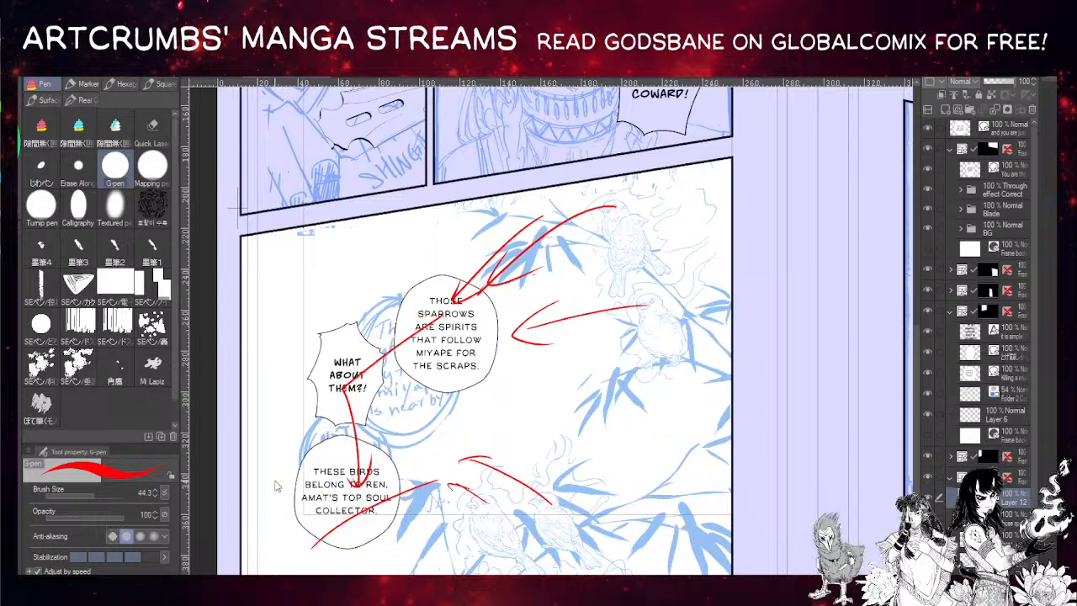
- Undo all the remaining red arrows over the balloons and birds
key(ctrl+z)
key(ctrl+z)
key(ctrl+z)
key(ctrl+z)
key(ctrl+z)
key(ctrl+z)
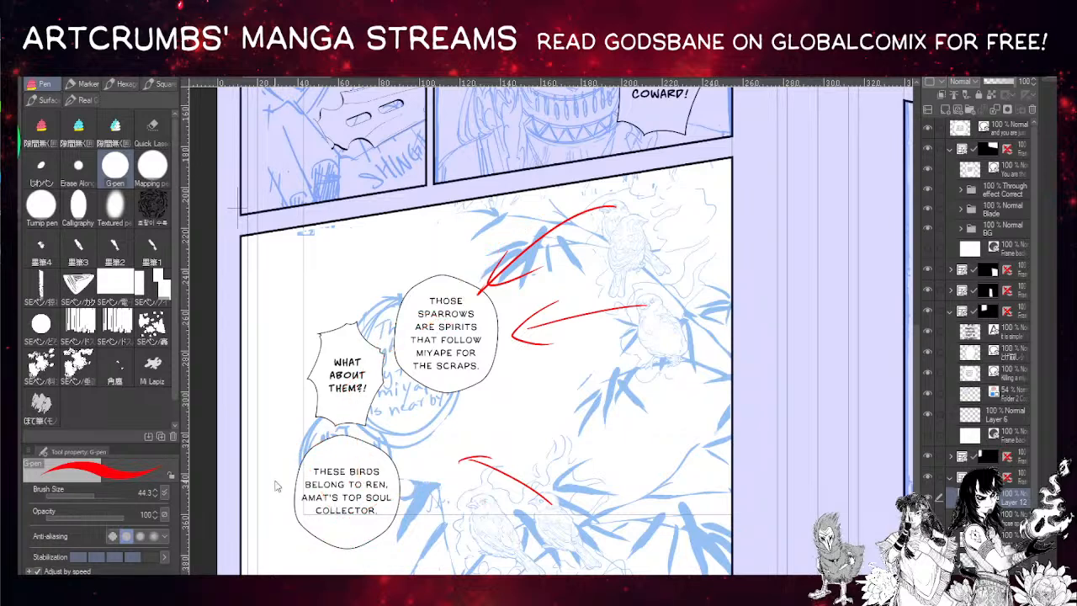
key(ctrl+z)
key(ctrl+z)
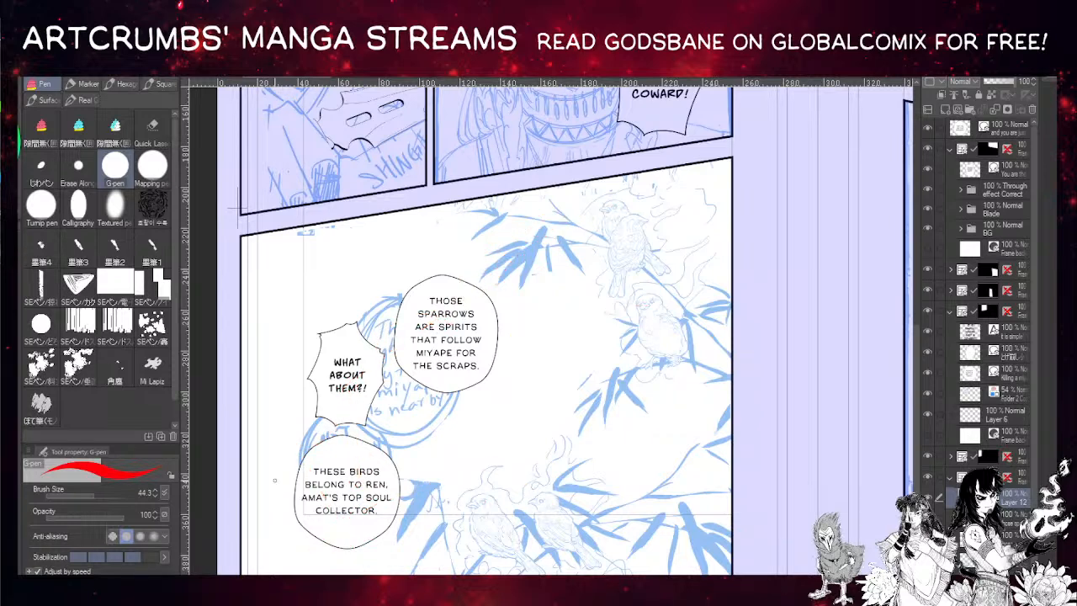
- Draw short red arrows from each sketched bird showing the direction it points, plus one behind the uppermost bird
mouse_move(610, 233)
mouse_down()
mouse_move(558, 247)
mouse_move(581, 261)
mouse_up()
drag(643, 340, 587, 368)
drag(531, 477, 496, 457)
drag(496, 458, 517, 462)
mouse_move(490, 501)
mouse_down()
mouse_move(469, 482)
mouse_move(473, 492)
mouse_up()
drag(638, 226, 664, 209)
drag(654, 211, 662, 226)
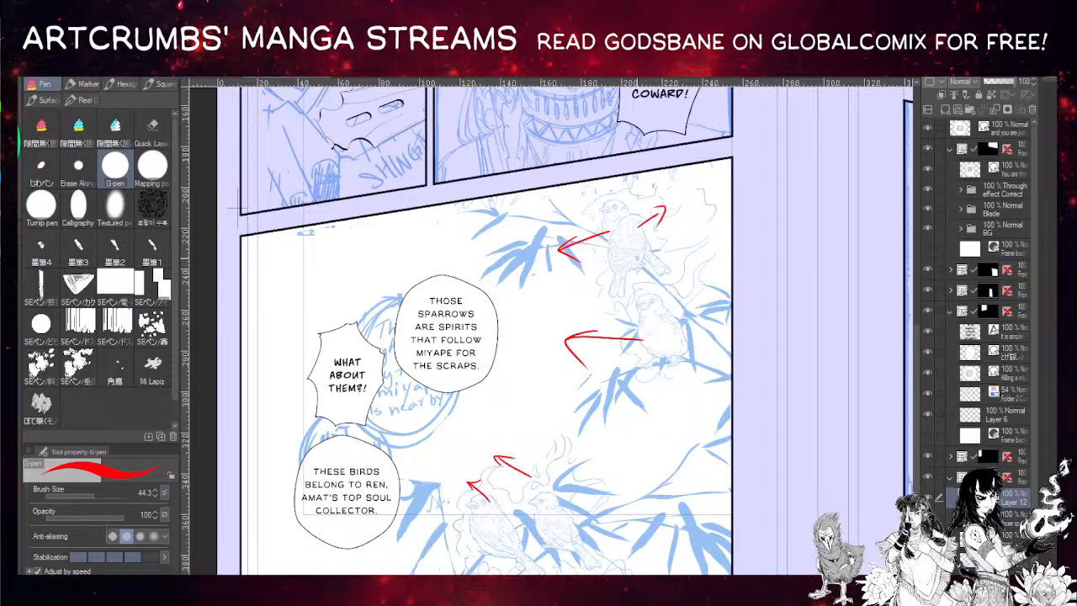
- Add red arrows following the directions of the upper, middle and lower bamboo branches in the bird panel
scroll(561, 350, up, 1)
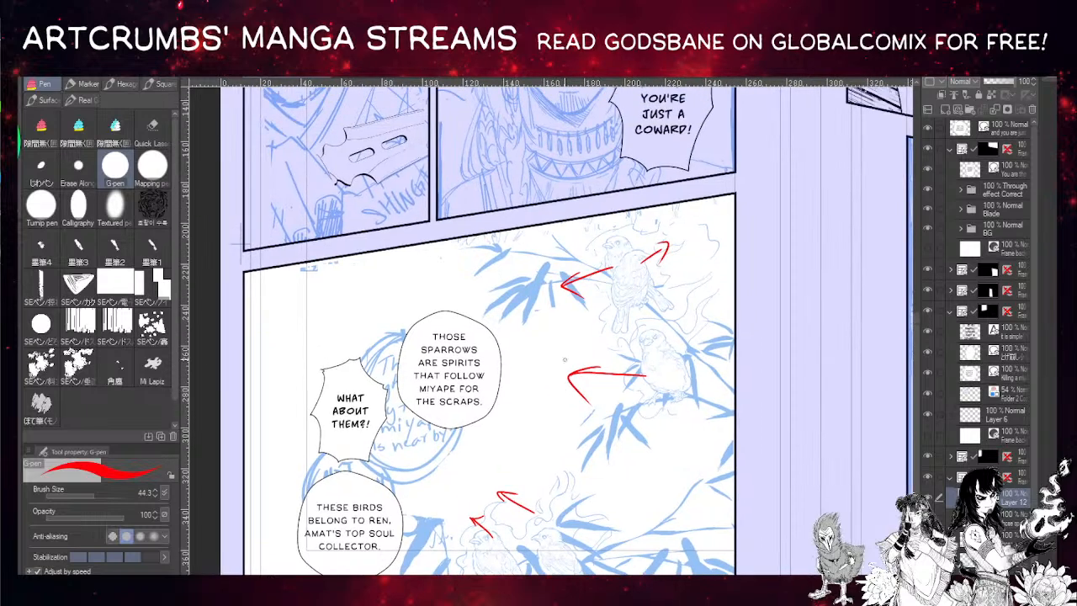
drag(529, 250, 446, 290)
drag(609, 418, 535, 447)
drag(536, 447, 564, 445)
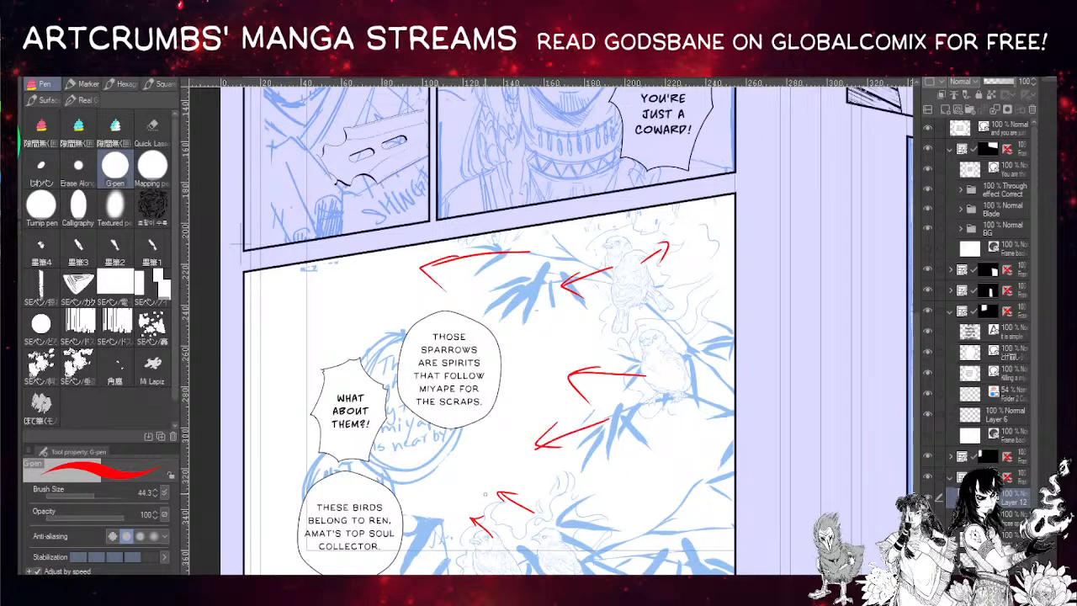
mouse_move(446, 562)
mouse_down()
mouse_move(435, 516)
mouse_move(446, 523)
mouse_move(428, 504)
mouse_up()
drag(428, 505, 448, 526)
- Add a new layer at the top of the stack, set the G-pen size to 115.4 and undo a test stroke
click(961, 127)
click(945, 110)
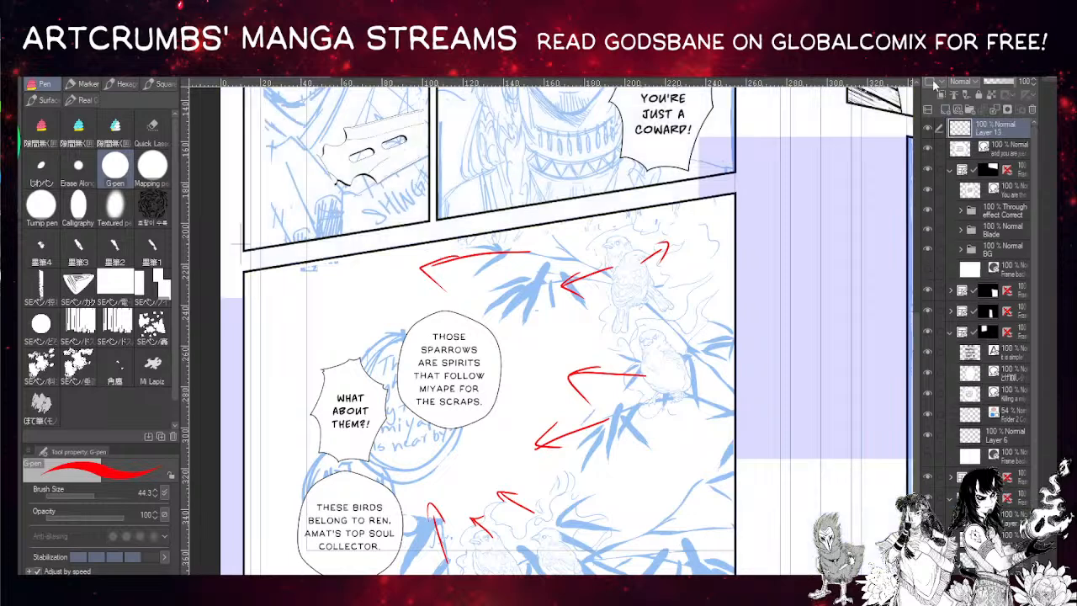
drag(605, 296, 523, 348)
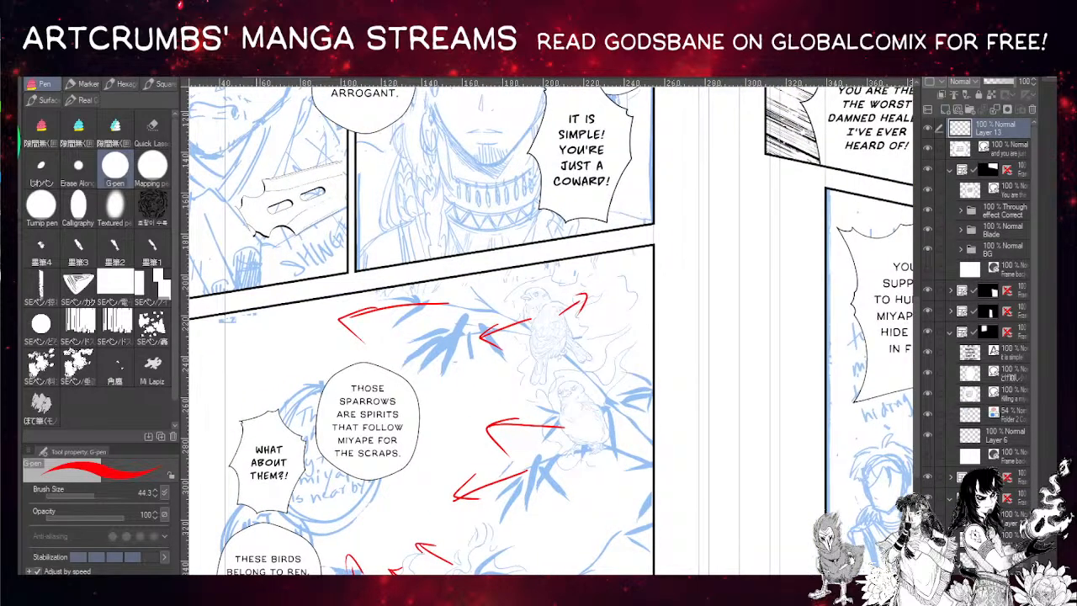
key(ctrl+minus)
key(ctrl+minus)
key(ctrl+minus)
click(97, 496)
drag(684, 132, 541, 118)
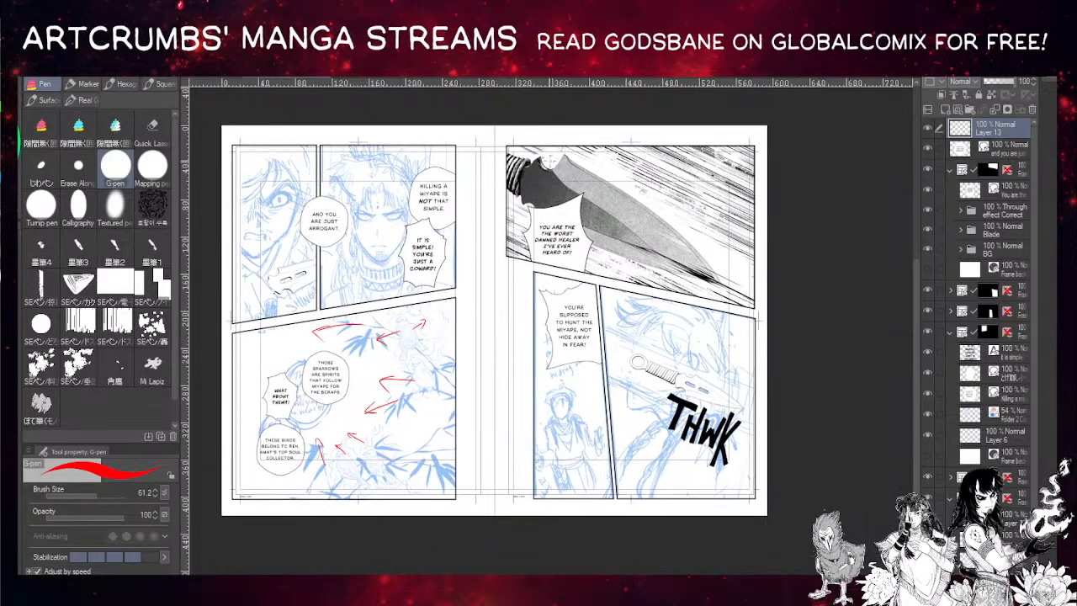
click(102, 497)
drag(580, 158, 712, 239)
key(ctrl+z)
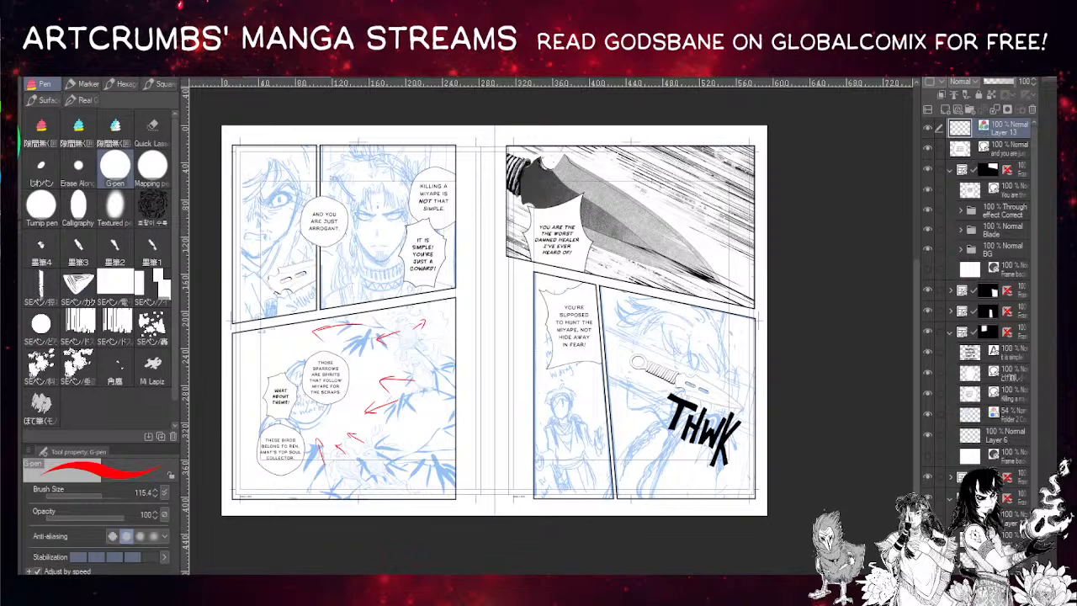
- Try a long red arrow from the big knife panel diagonally across to the left page, and undo it
drag(569, 222, 547, 231)
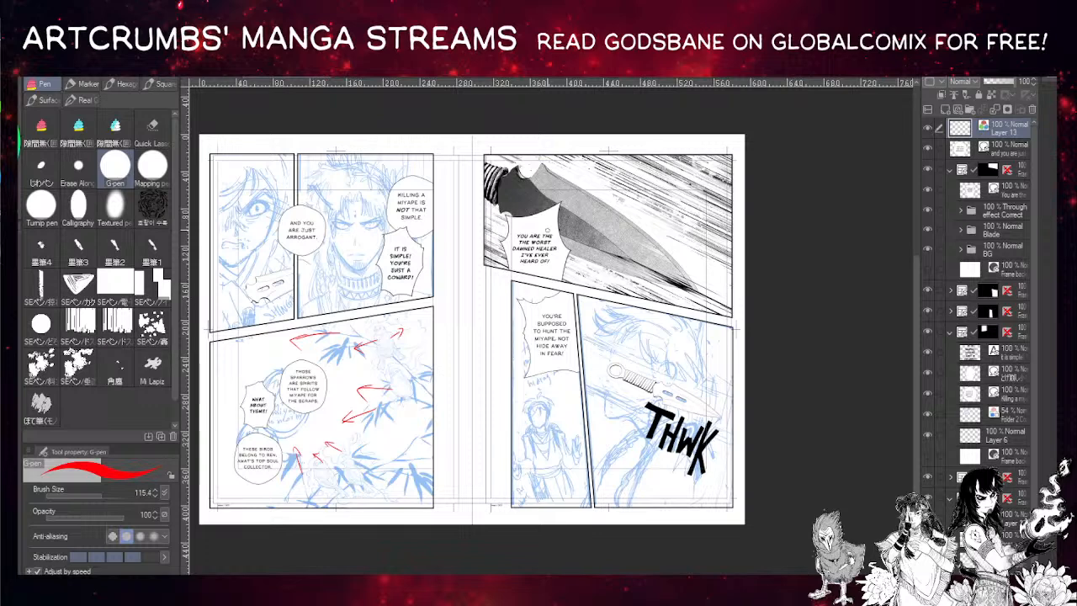
drag(671, 194, 302, 303)
drag(336, 275, 345, 317)
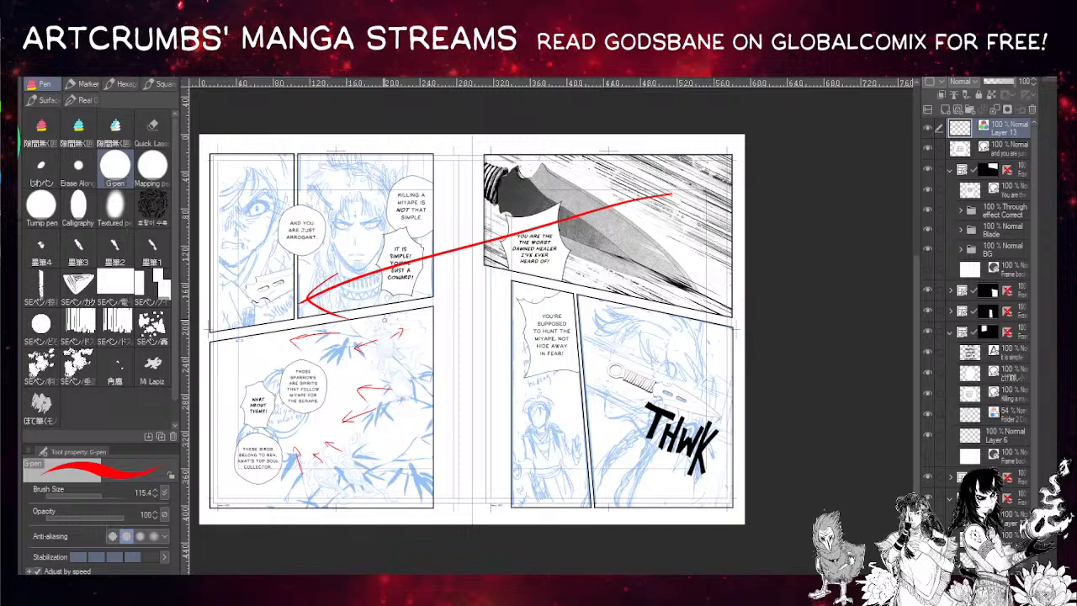
key(ctrl+z)
key(ctrl+z)
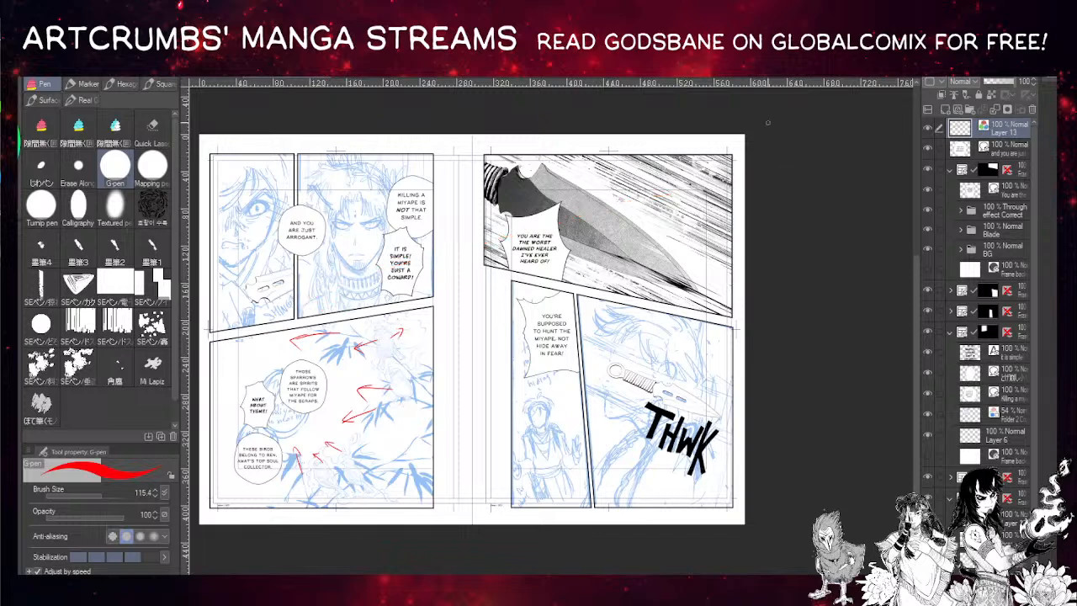
- Draw a long red arrow across the top of both pages toward the first panel and a short arrow beside the knife blade
mouse_move(609, 154)
mouse_down()
mouse_move(293, 174)
mouse_move(315, 182)
mouse_up()
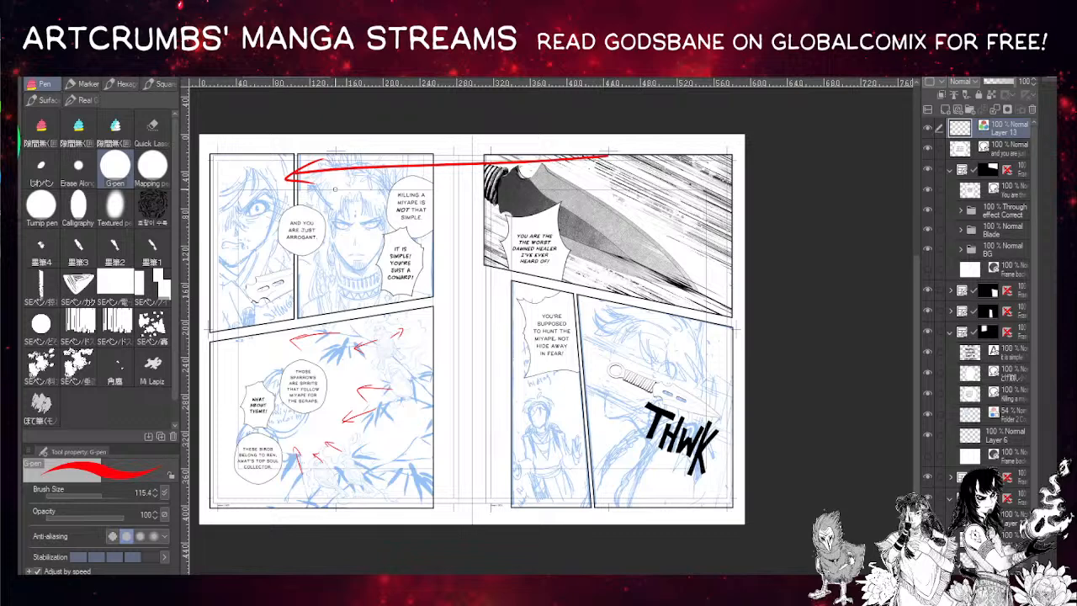
mouse_move(592, 210)
mouse_down()
mouse_move(696, 281)
mouse_move(675, 269)
mouse_up()
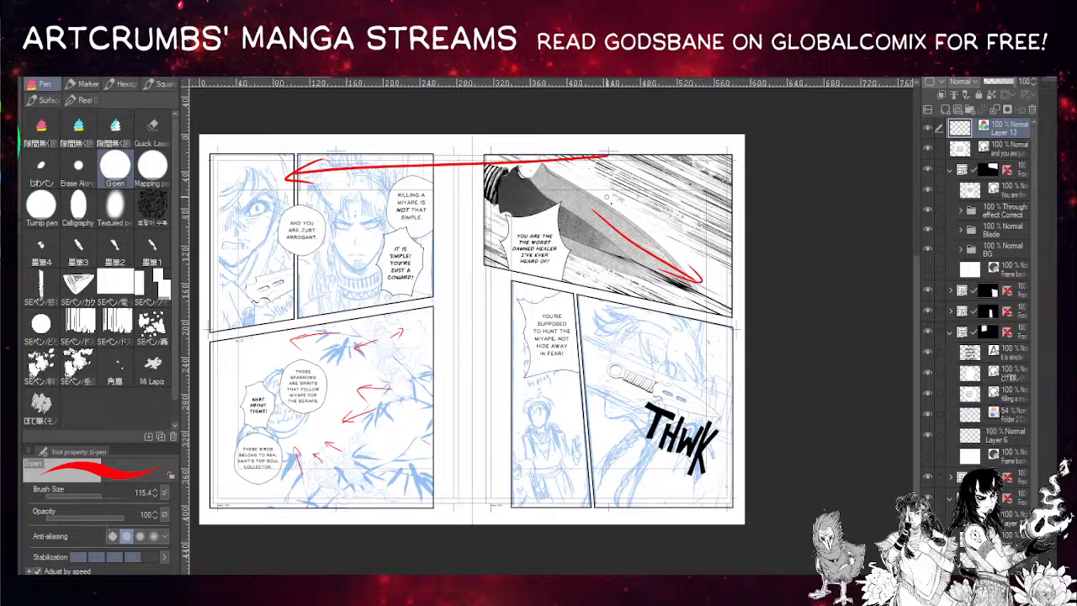
drag(585, 143, 577, 141)
key(ctrl+z)
key(ctrl+z)
drag(633, 197, 674, 217)
drag(668, 209, 674, 216)
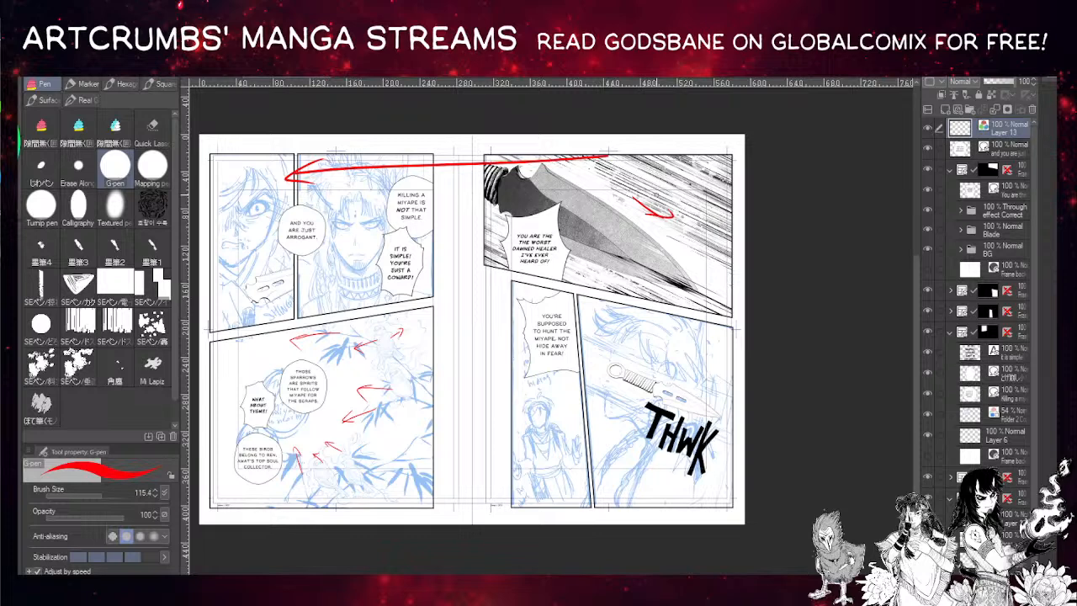
- Try red arrows along the knife's direction and around the face in the "THWK" panel, and undo them
drag(596, 338, 686, 386)
drag(646, 376, 686, 386)
drag(648, 343, 685, 383)
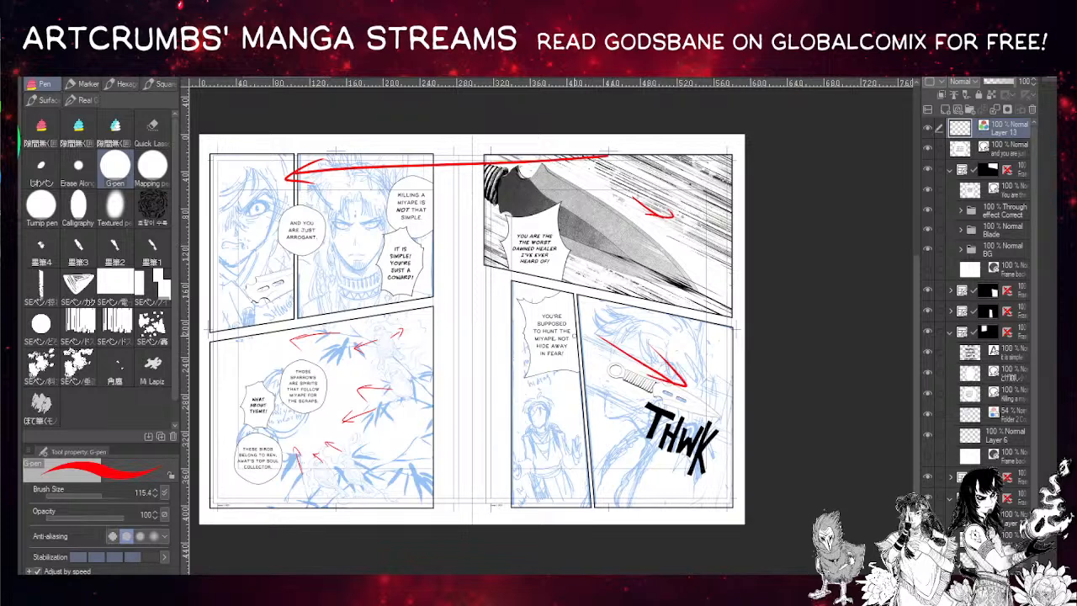
mouse_move(647, 337)
mouse_down()
mouse_move(589, 310)
mouse_move(610, 326)
mouse_up()
key(ctrl+z)
key(ctrl+z)
key(ctrl+z)
key(ctrl+z)
- Draw a small red arrow in the "THWK" panel's upper-left corner pointing toward the "YOU'RE SUPPOSED TO HUNT" balloon
drag(601, 305, 591, 312)
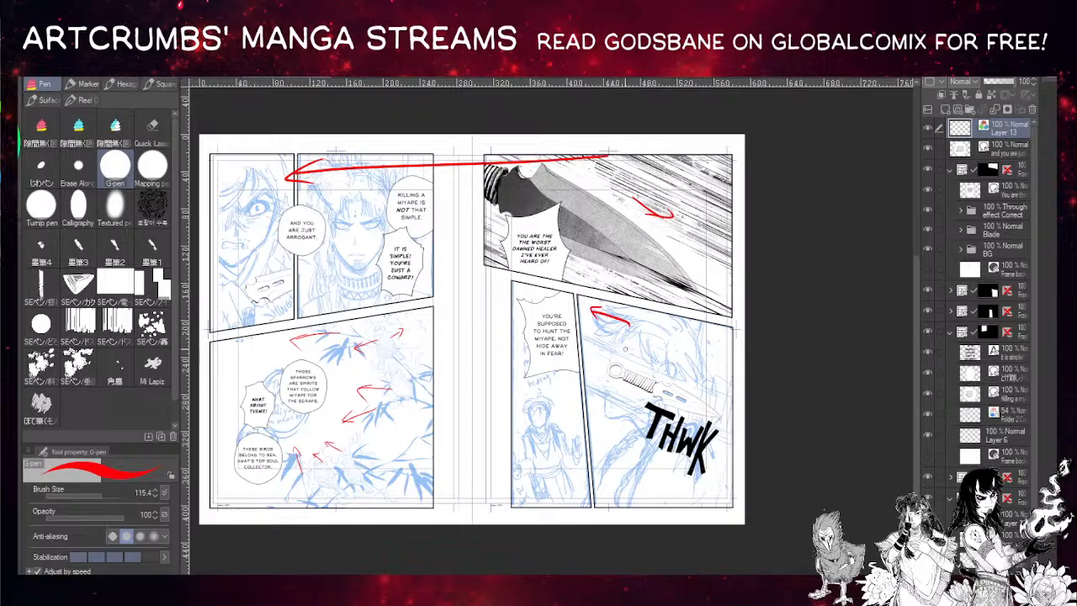
drag(544, 360, 569, 360)
key(ctrl+z)
mouse_move(594, 313)
mouse_down()
mouse_move(631, 326)
mouse_move(606, 327)
mouse_up()
- Try red strokes down over the standing figure in the narrow panel, and undo them
drag(538, 396, 562, 475)
key(ctrl+z)
key(ctrl+z)
drag(509, 372, 564, 505)
key(ctrl+z)
- Try looping red reading paths from the big knife panel through the "THWK" panel to the standing figure, and undo them
mouse_move(543, 175)
mouse_down()
mouse_move(627, 220)
mouse_move(695, 309)
mouse_move(690, 320)
mouse_move(456, 363)
mouse_up()
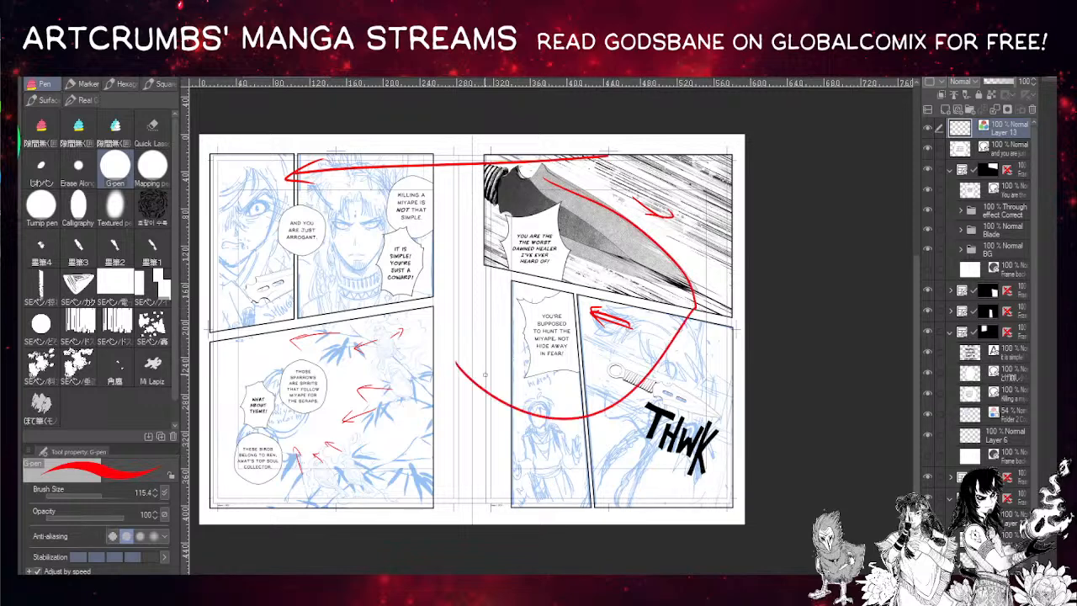
key(ctrl+z)
mouse_move(554, 186)
mouse_down()
mouse_move(634, 276)
mouse_move(606, 439)
mouse_move(549, 409)
mouse_up()
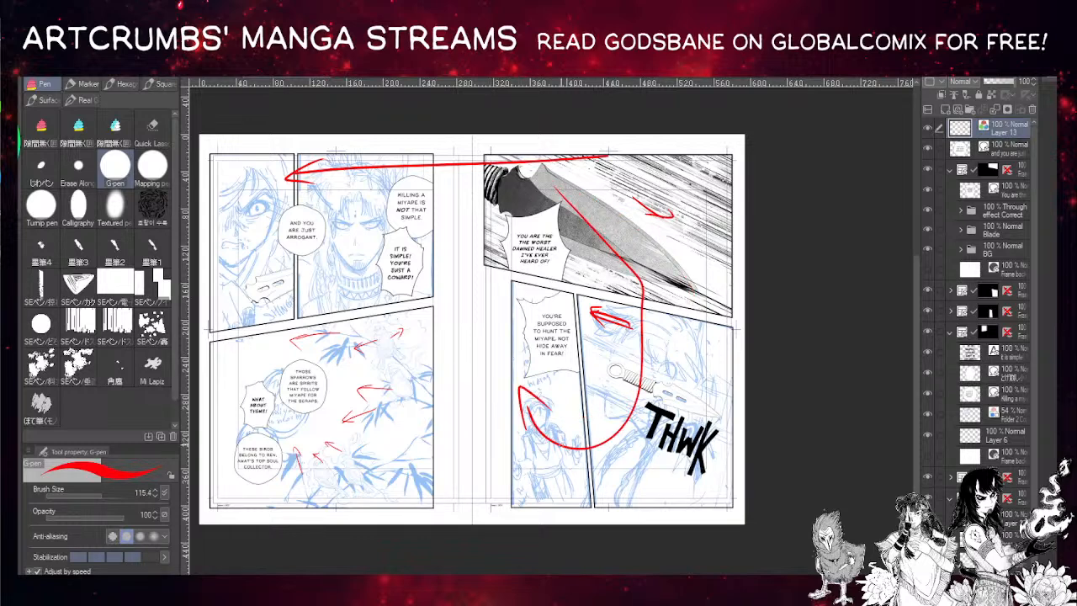
key(ctrl+z)
key(ctrl+z)
mouse_move(612, 200)
mouse_down()
mouse_move(613, 226)
mouse_move(528, 372)
mouse_up()
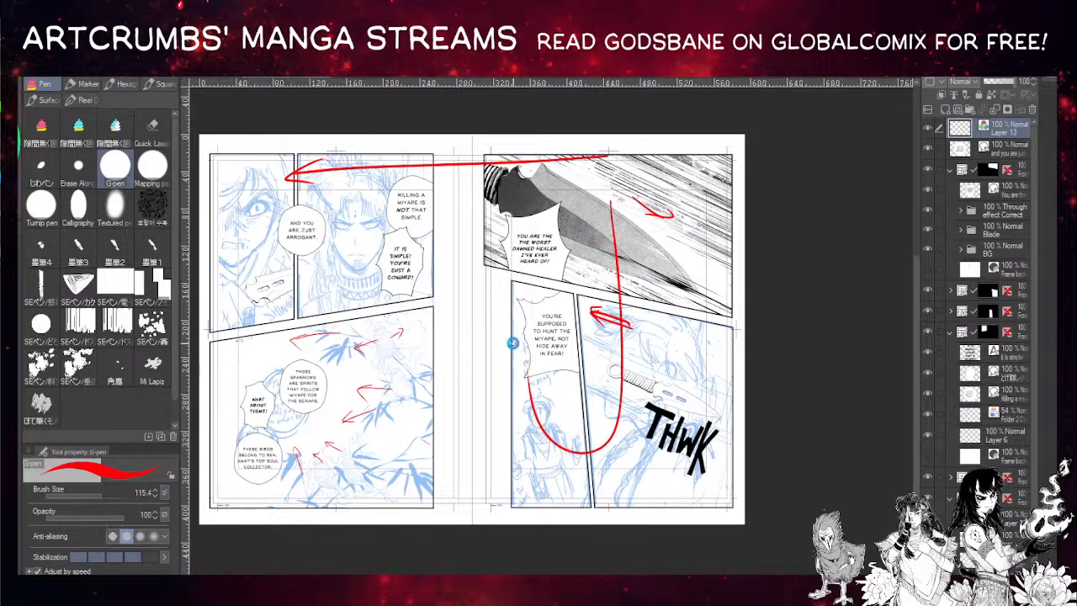
key(ctrl+z)
- Draw a red line along the "THWK" panel's knife into a heavy vertical scribble, and mark small strokes beside the standing figure
drag(592, 349, 700, 411)
mouse_move(703, 320)
mouse_down()
mouse_move(697, 503)
mouse_move(712, 379)
mouse_move(692, 495)
mouse_up()
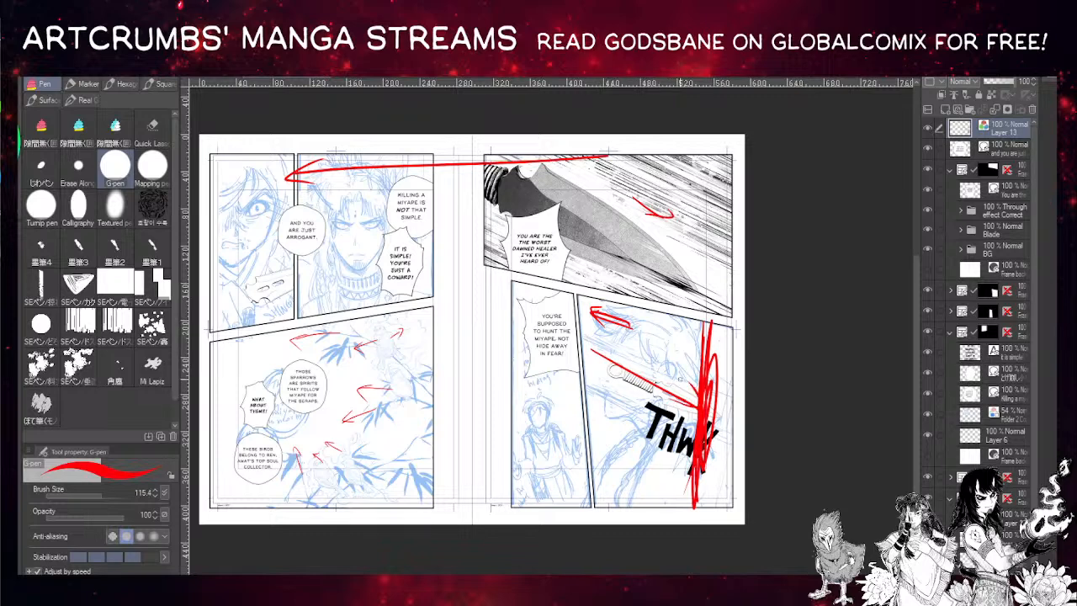
drag(510, 442, 515, 476)
mouse_move(531, 394)
mouse_down()
mouse_move(503, 469)
mouse_move(508, 442)
mouse_up()
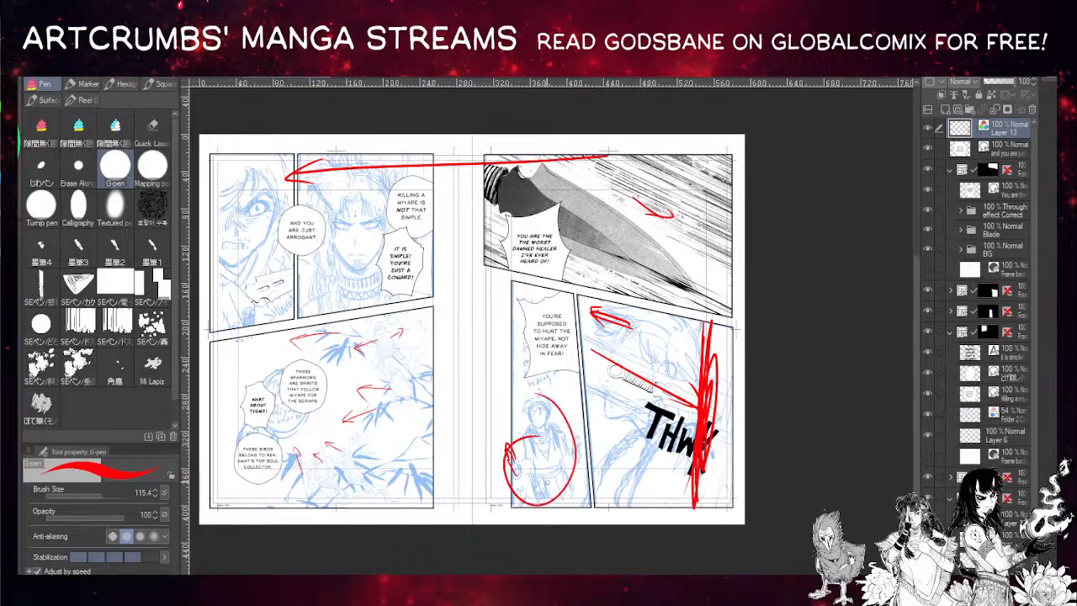
key(ctrl+z)
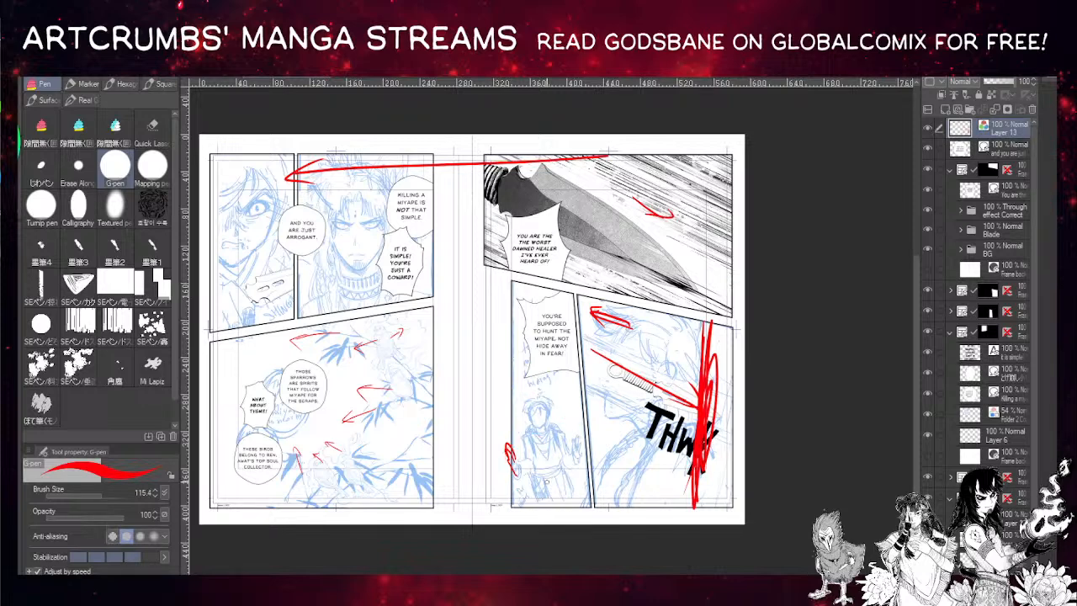
mouse_move(567, 376)
mouse_down()
mouse_move(572, 404)
mouse_move(565, 388)
mouse_up()
- Draw a red arrow from the standing figure up the page gutter and a winding path through the left page's upper balloons
drag(537, 295, 565, 322)
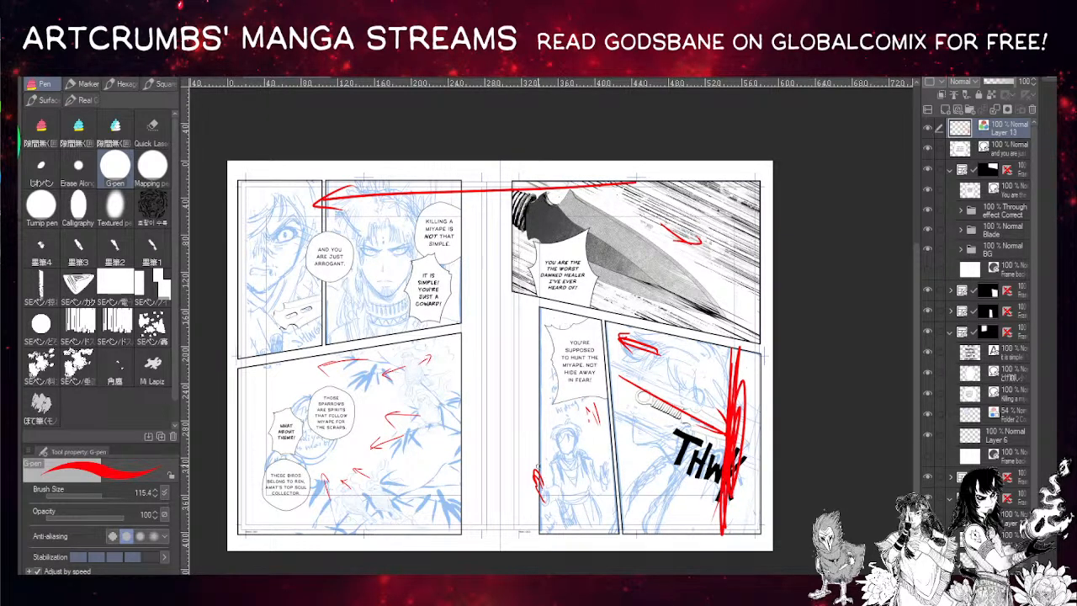
mouse_move(542, 483)
mouse_down()
mouse_move(489, 320)
mouse_move(505, 355)
mouse_up()
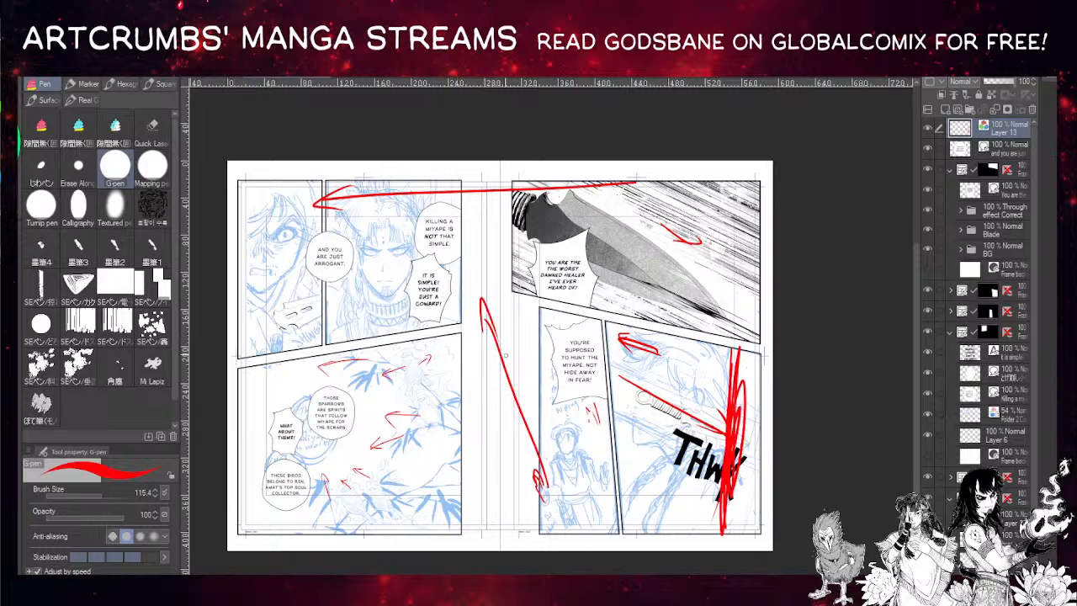
mouse_move(454, 234)
mouse_down()
mouse_move(515, 253)
mouse_move(459, 301)
mouse_move(472, 262)
mouse_up()
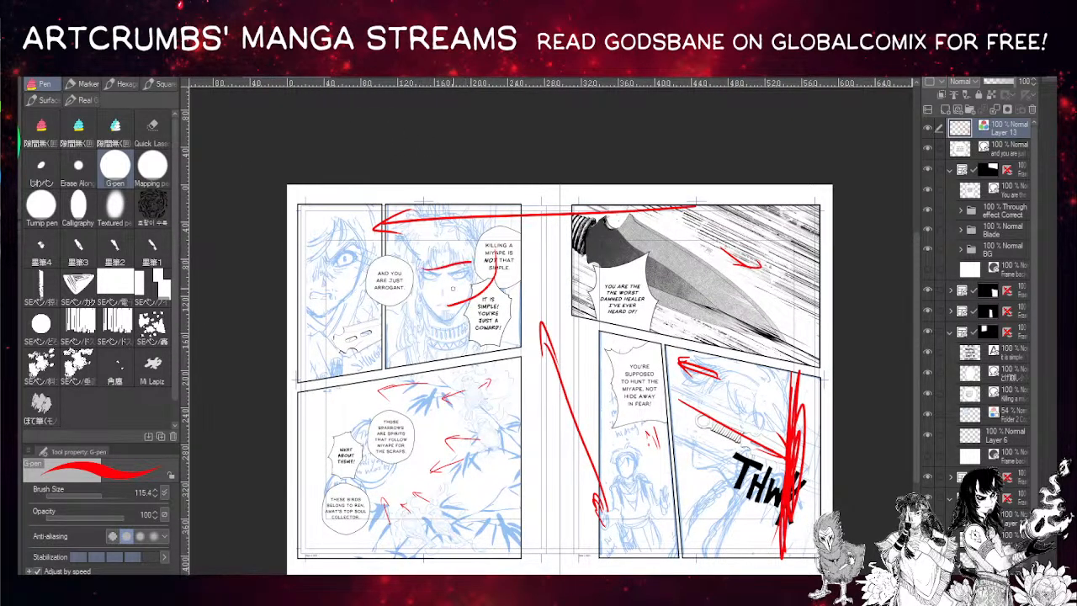
key(ctrl+z)
drag(489, 193, 522, 222)
mouse_move(528, 280)
mouse_down()
mouse_move(438, 347)
mouse_move(419, 302)
mouse_move(392, 291)
mouse_move(385, 324)
mouse_move(364, 305)
mouse_move(373, 360)
mouse_move(389, 368)
mouse_up()
- Draw red arrows sweeping from the birds and branches to the three balloons in the lower-left panel
mouse_move(498, 375)
mouse_down()
mouse_move(530, 334)
mouse_move(418, 419)
mouse_up()
drag(509, 405, 404, 433)
drag(481, 461, 405, 450)
drag(468, 498, 399, 473)
drag(462, 533, 409, 523)
drag(427, 408, 393, 425)
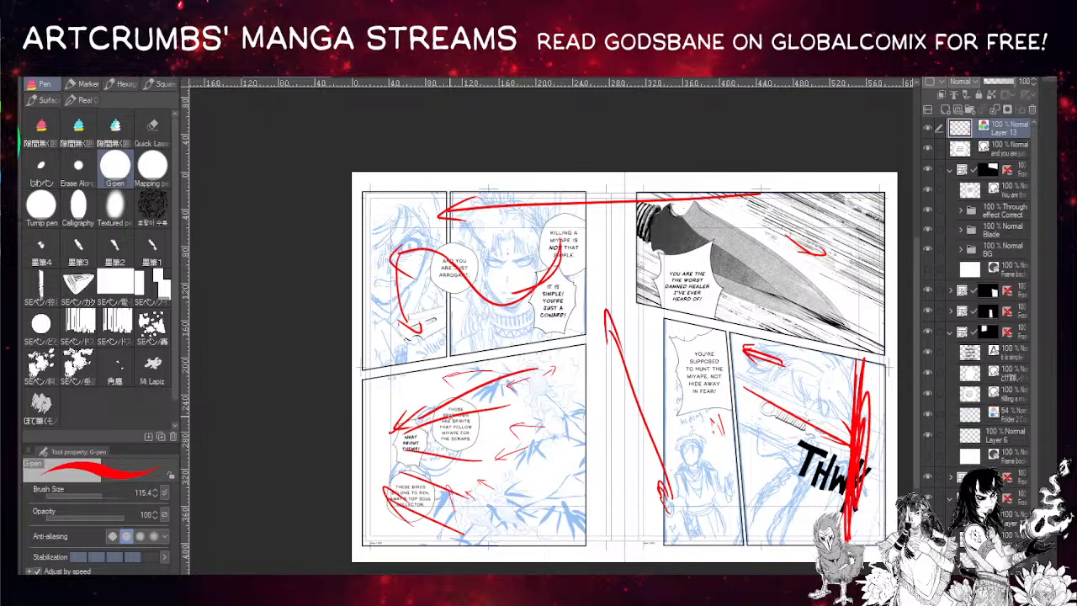
- Hide the reading-flow markup layer and add a new layer above it
click(928, 130)
click(945, 109)
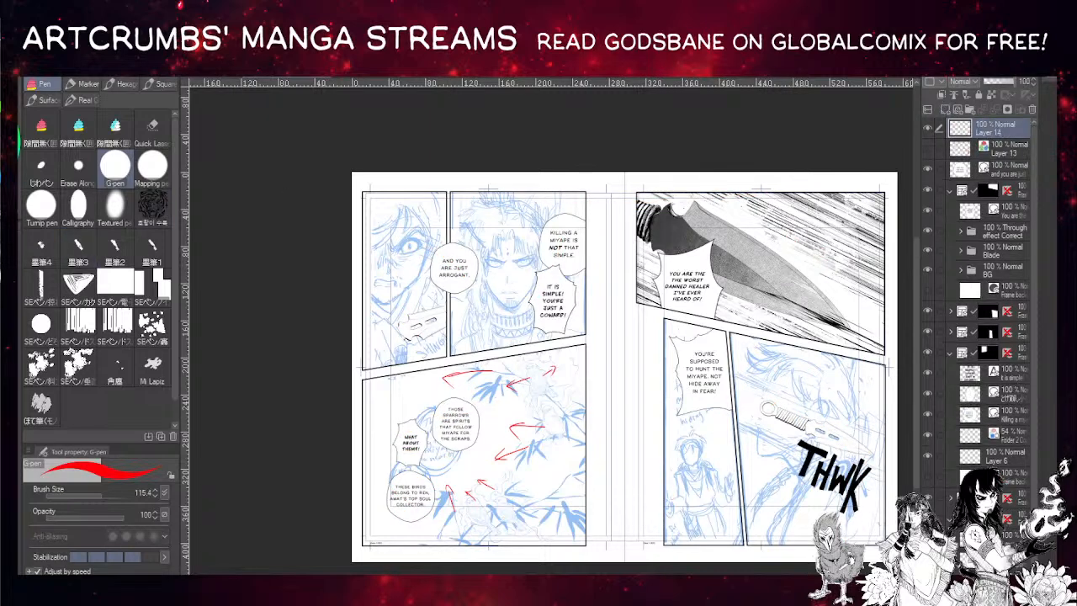
- Set the pen's brush size to 378.8 and try thick red strokes along both pages' slanted panel gutters
click(111, 496)
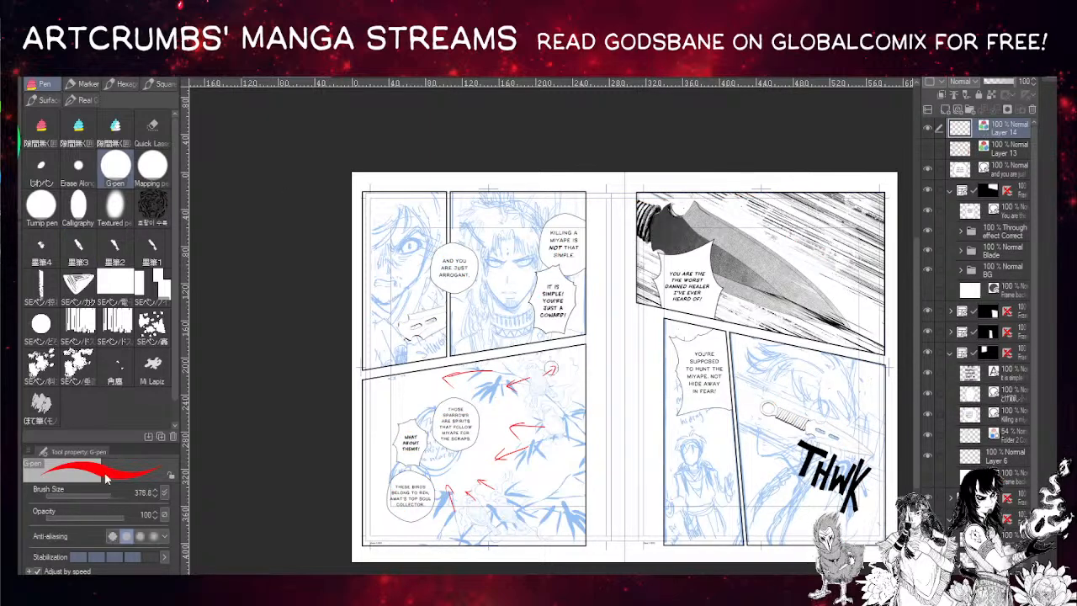
drag(632, 296, 841, 378)
drag(375, 381, 594, 338)
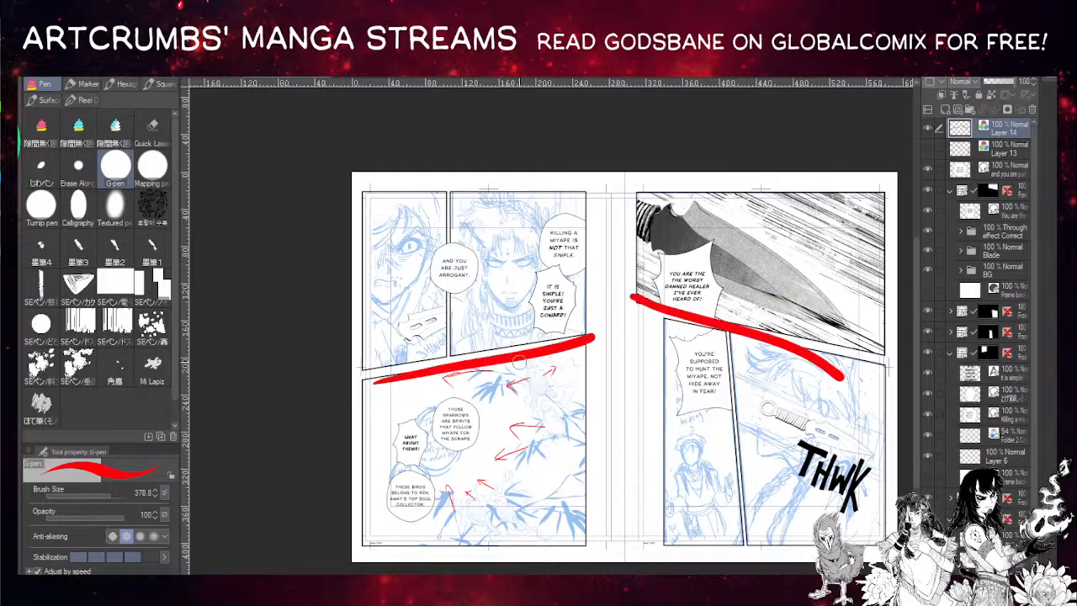
key(ctrl+z)
key(ctrl+z)
drag(647, 324, 885, 334)
key(ctrl+z)
drag(650, 328, 885, 316)
key(ctrl+z)
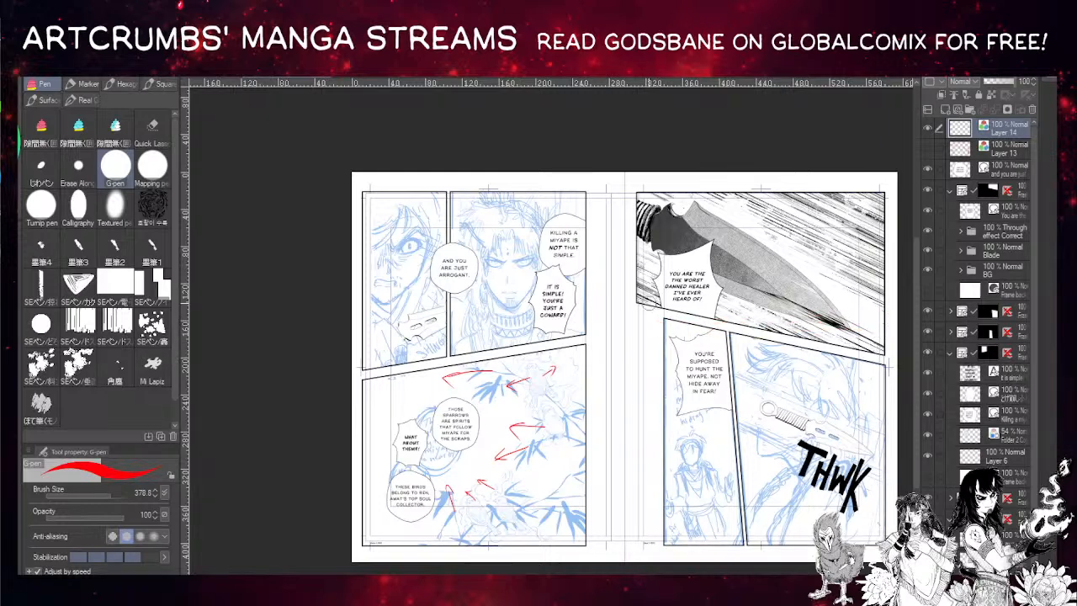
drag(648, 302, 872, 367)
key(ctrl+z)
- Draw a red arrow down the right page's slanted gutter, a large circle spanning its panels, and a small loop near the centre
mouse_move(621, 297)
mouse_down()
mouse_move(838, 368)
mouse_move(813, 407)
mouse_up()
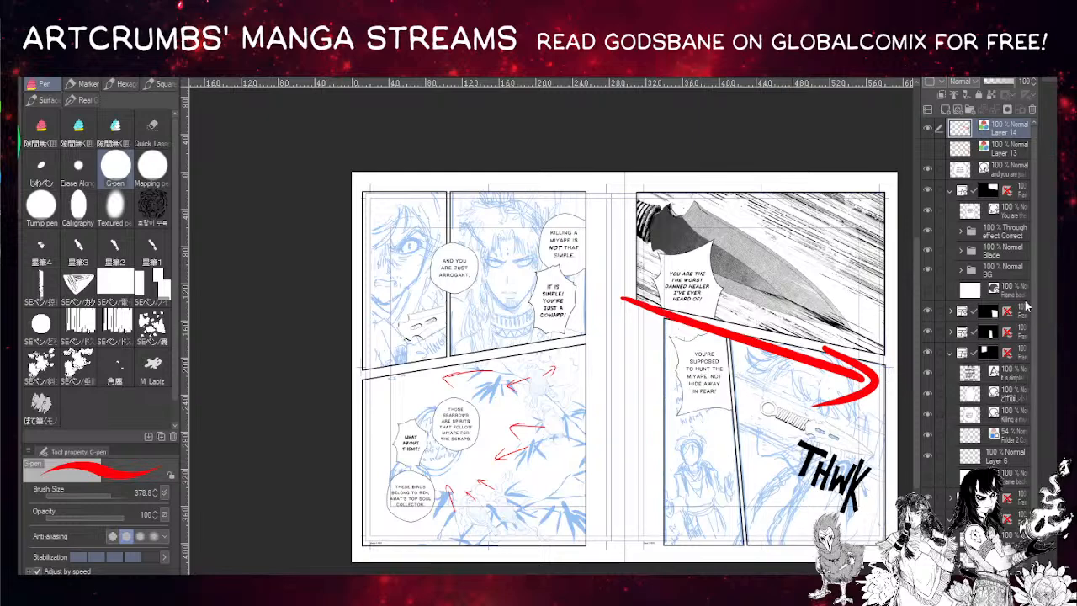
mouse_move(741, 215)
mouse_down()
mouse_move(845, 290)
mouse_move(664, 252)
mouse_up()
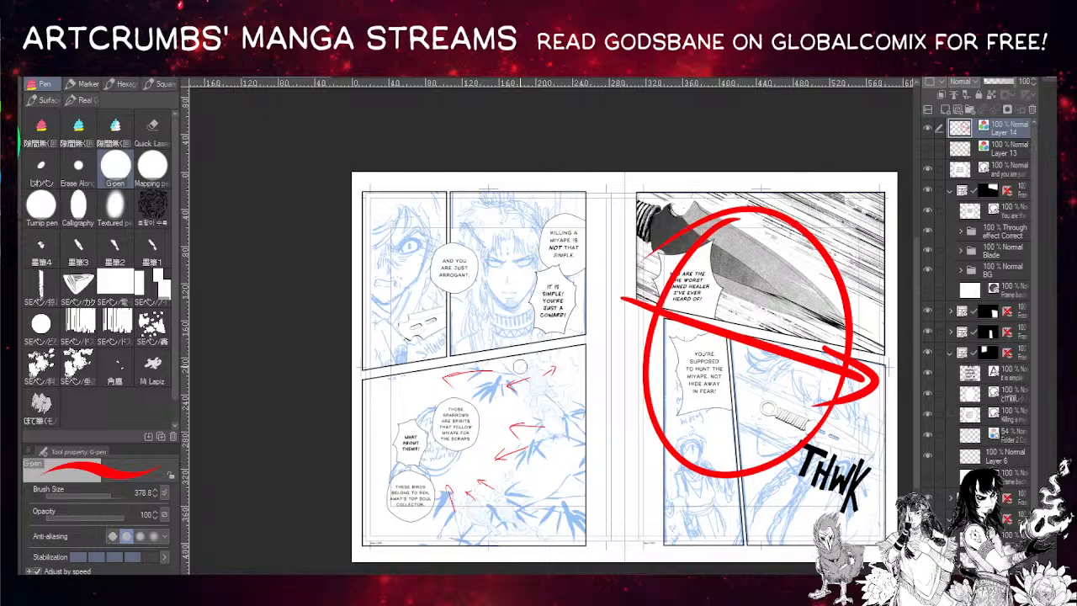
mouse_move(711, 316)
mouse_down()
mouse_move(706, 370)
mouse_move(715, 350)
mouse_up()
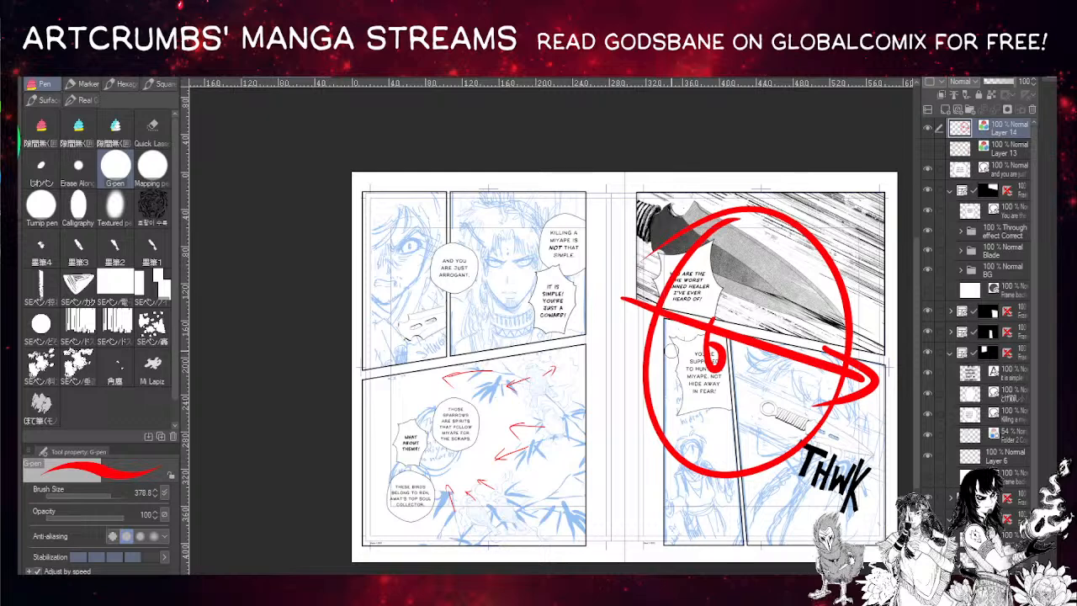
- Draw a red arrow along the left page's slanted gutter, pointing down to the page's outer edge
mouse_move(589, 331)
mouse_down()
mouse_move(550, 341)
mouse_move(400, 353)
mouse_move(414, 391)
mouse_up()
key(ctrl+z)
key(ctrl+z)
mouse_move(587, 337)
mouse_down()
mouse_move(368, 407)
mouse_move(396, 393)
mouse_move(371, 393)
mouse_move(405, 417)
mouse_up()
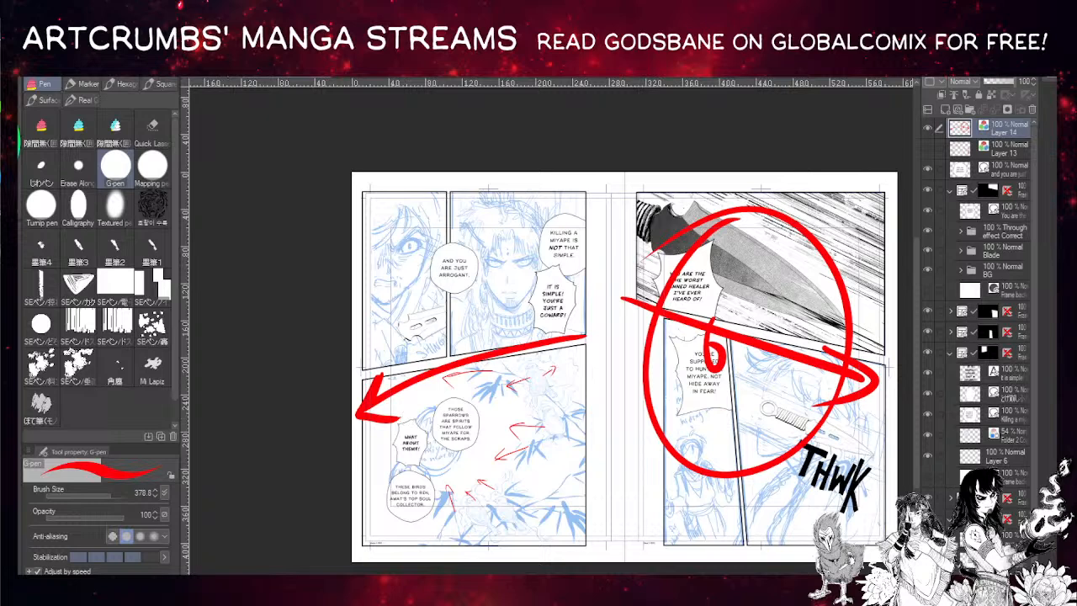
- Open the spread of pages 7 and 8 from the page overview and add a new layer on top
click(221, 79)
click(449, 136)
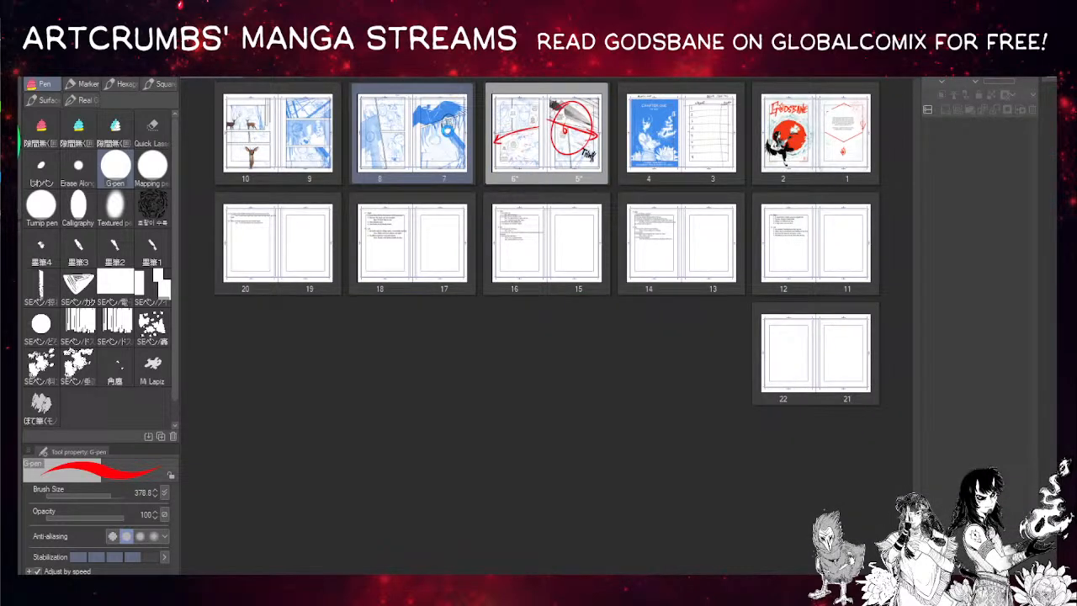
double_click(448, 135)
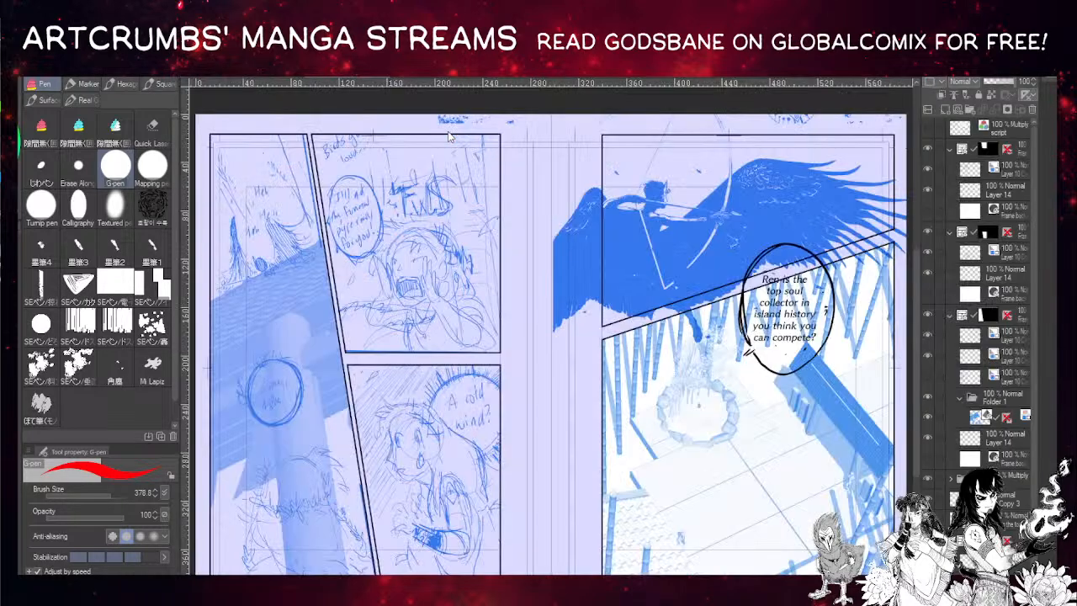
click(951, 97)
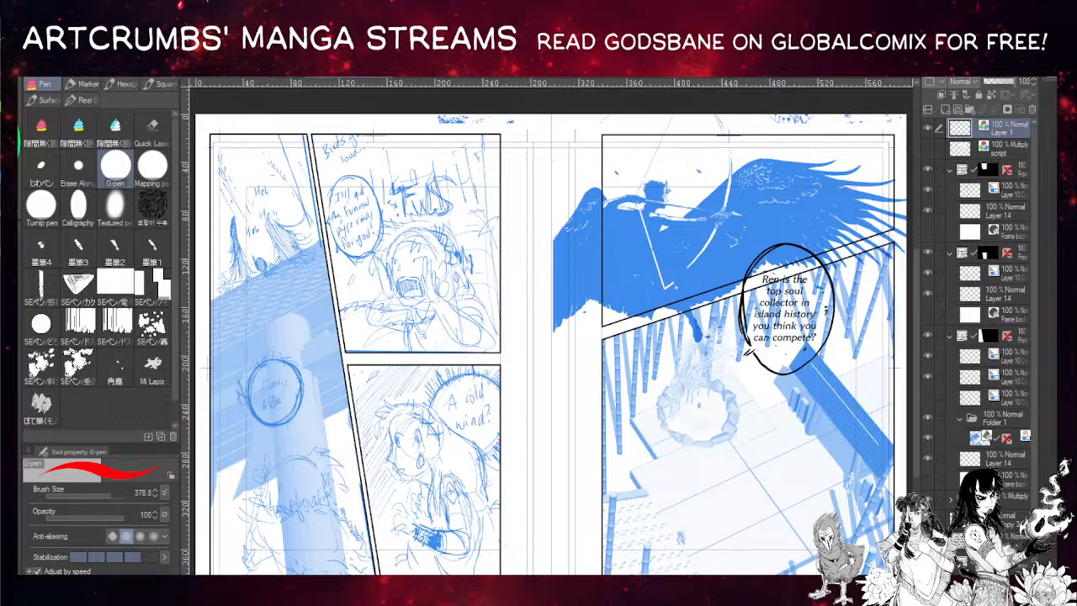
mouse_move(889, 206)
mouse_down()
mouse_move(547, 352)
mouse_move(278, 363)
mouse_up()
drag(340, 343, 321, 416)
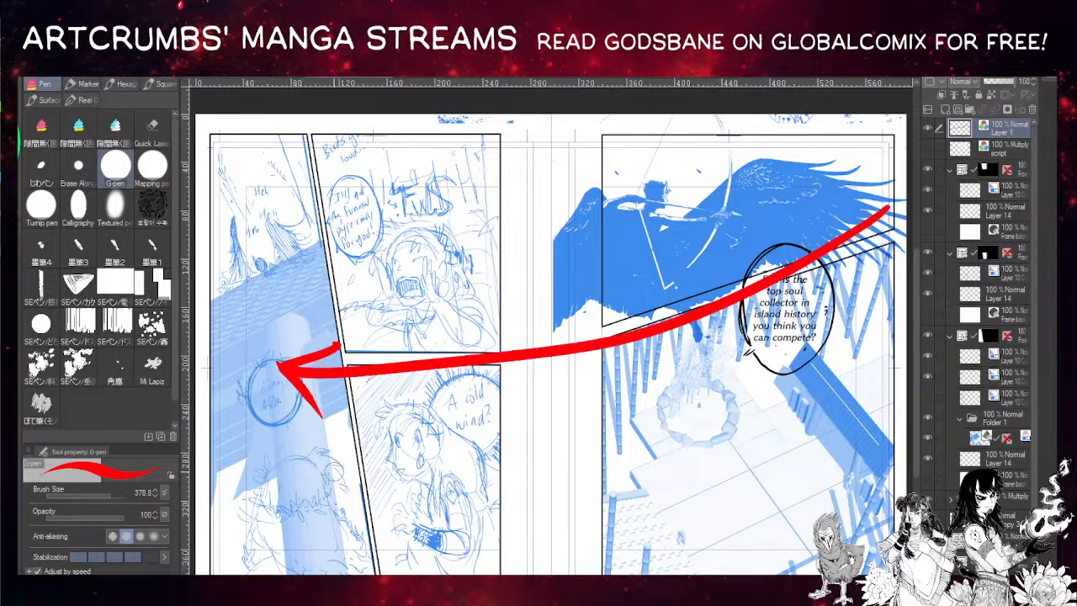
key(ctrl+z)
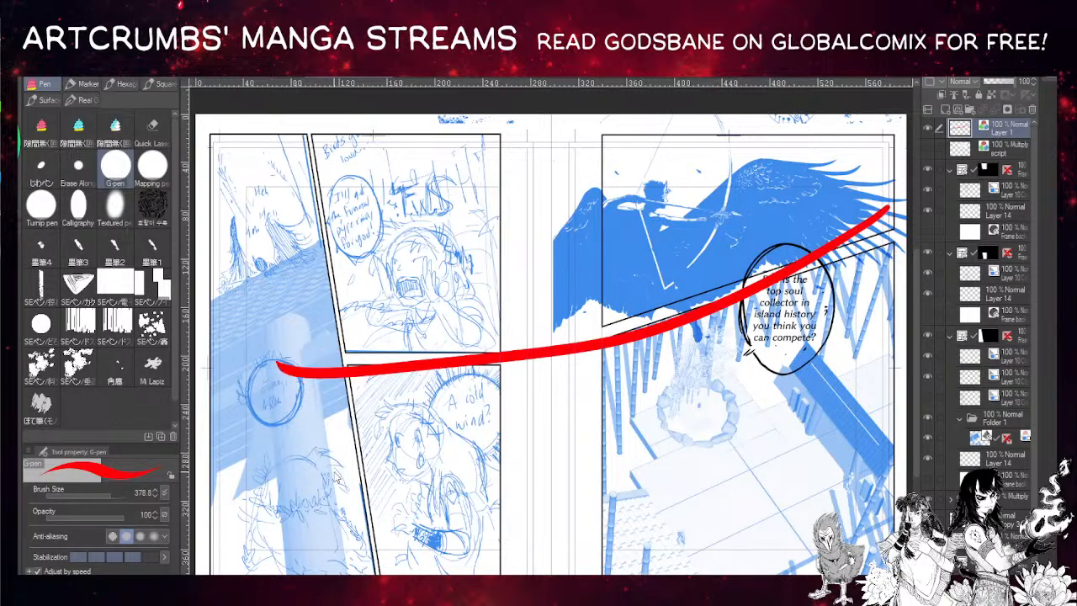
key(ctrl+z)
- Draw two red arrows in the winged archer's panel, one from the wing to the balloon and one along the archer's arm
mouse_move(877, 222)
mouse_down()
mouse_move(760, 252)
mouse_move(786, 270)
mouse_up()
mouse_move(737, 173)
mouse_down()
mouse_move(644, 144)
mouse_move(745, 151)
mouse_up()
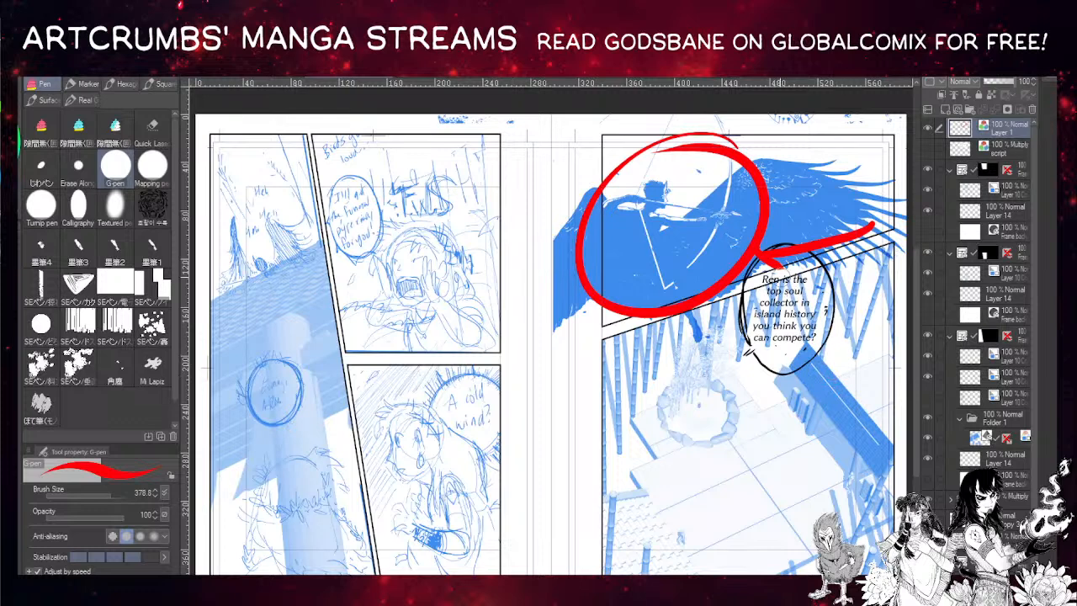
key(ctrl+z)
mouse_move(870, 210)
mouse_down()
mouse_move(656, 208)
mouse_move(771, 229)
mouse_up()
key(ctrl+z)
drag(723, 199, 696, 266)
key(ctrl+z)
key(ctrl+z)
mouse_move(622, 202)
mouse_down()
mouse_move(693, 211)
mouse_move(757, 240)
mouse_move(731, 254)
mouse_up()
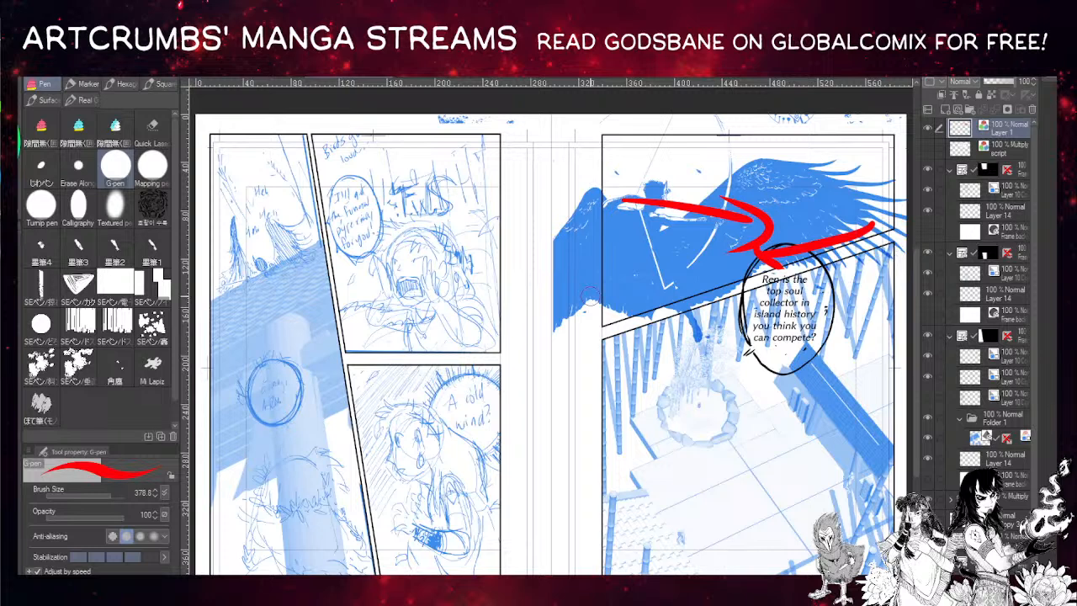
- Draw a red line over the archer's arm and a long arrow down the panel's slanted lower edge toward the page gutter
drag(655, 185, 813, 222)
drag(899, 198, 613, 319)
mouse_move(656, 291)
mouse_down()
mouse_move(612, 320)
mouse_move(658, 340)
mouse_up()
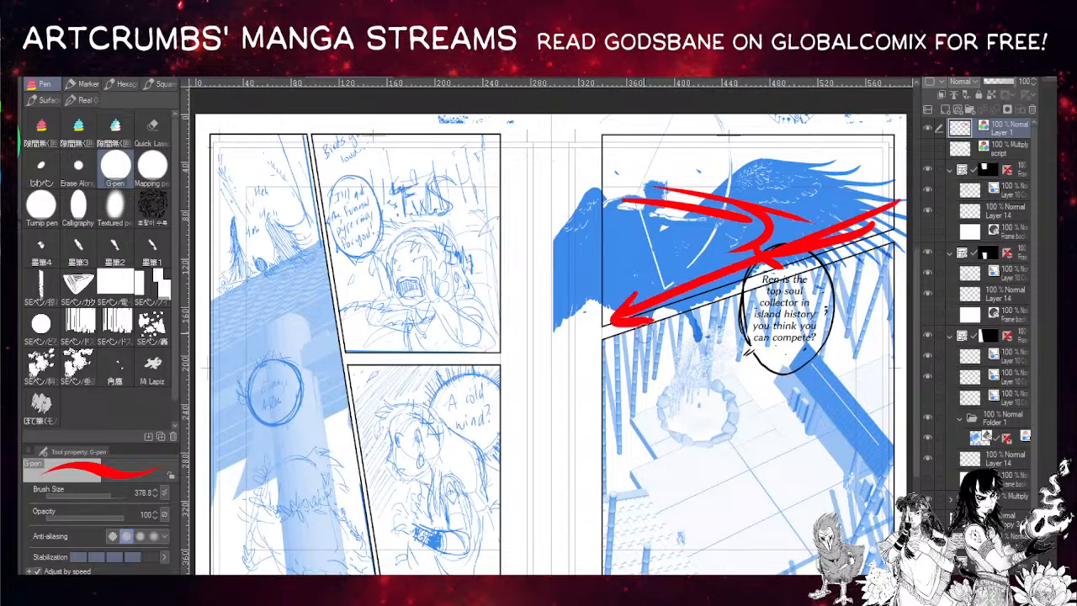
- Draw a red arrow from the archer down across the slanted border into the bamboo courtyard panel
drag(641, 210, 699, 349)
key(ctrl+z)
drag(643, 212, 686, 338)
drag(665, 303, 686, 338)
drag(699, 294, 686, 338)
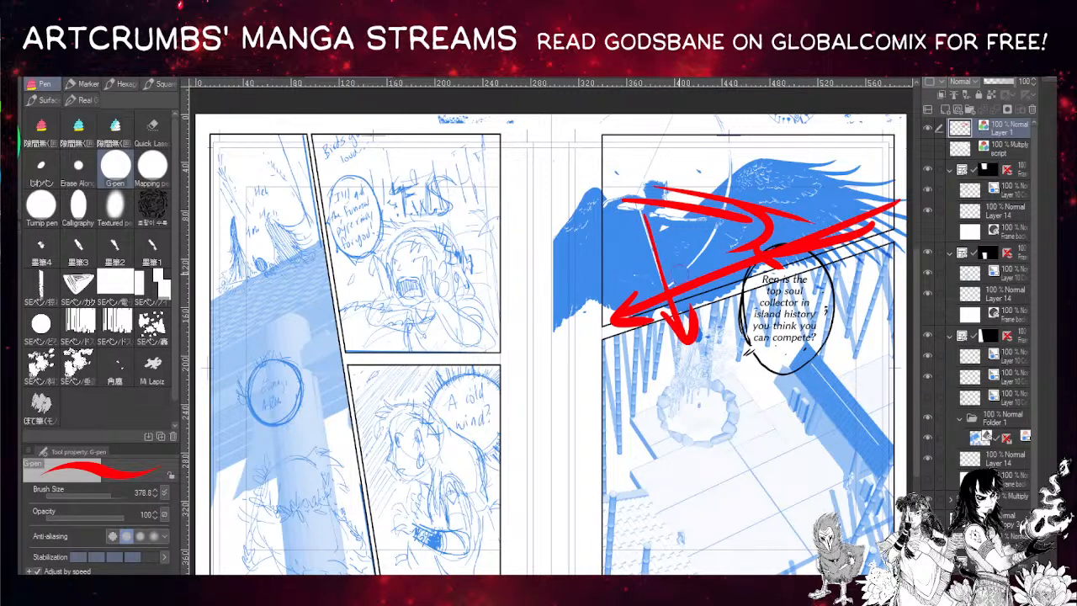
- Mark a red dot on the "top soul collector" balloon and draw downward arrows along the bamboo on both sides of it
drag(786, 311, 788, 325)
mouse_move(652, 341)
mouse_down()
mouse_move(646, 416)
mouse_move(695, 383)
mouse_up()
drag(896, 252, 849, 364)
drag(850, 364, 899, 319)
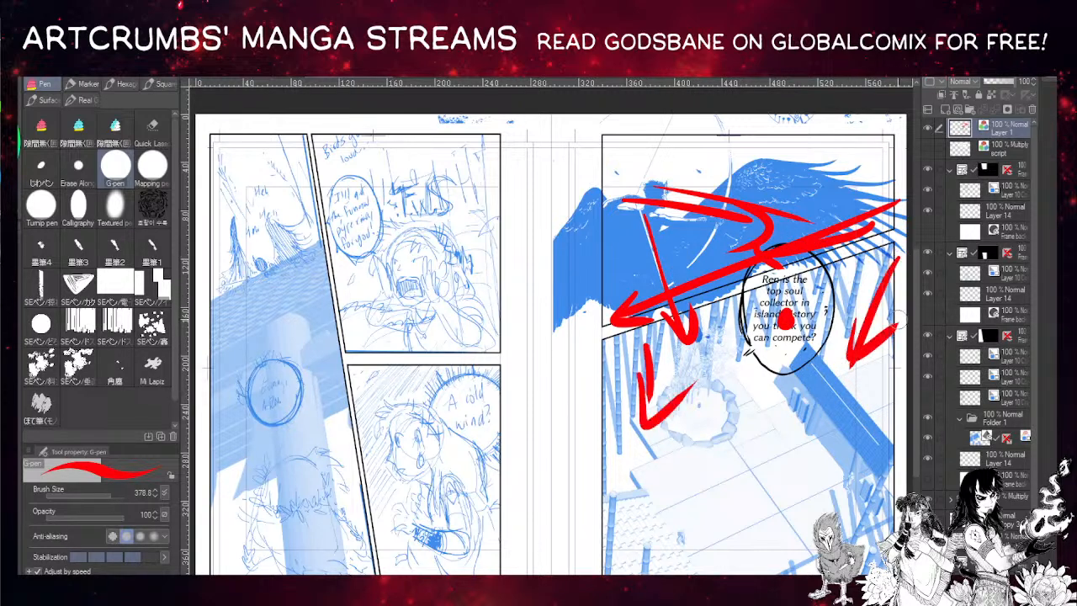
- Try red circles marking areas of the courtyard floor, then undo them
drag(879, 513, 594, 543)
key(ctrl+z)
mouse_move(829, 427)
mouse_down()
mouse_move(715, 484)
mouse_move(563, 505)
mouse_up()
key(ctrl+z)
mouse_move(665, 429)
mouse_down()
mouse_move(808, 547)
mouse_move(650, 440)
mouse_up()
key(ctrl+z)
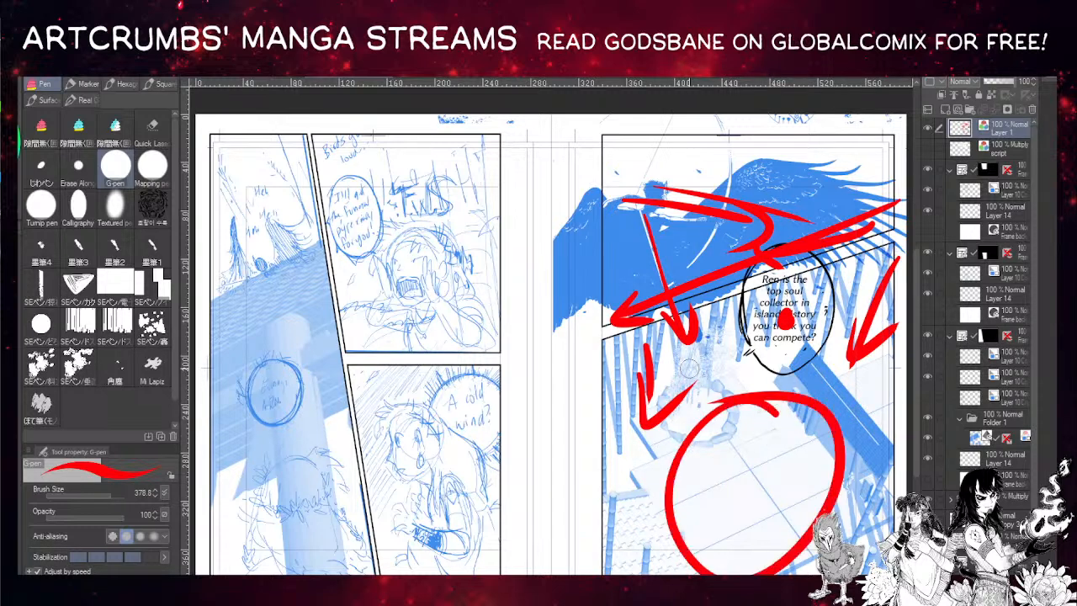
key(ctrl+z)
drag(684, 521, 680, 523)
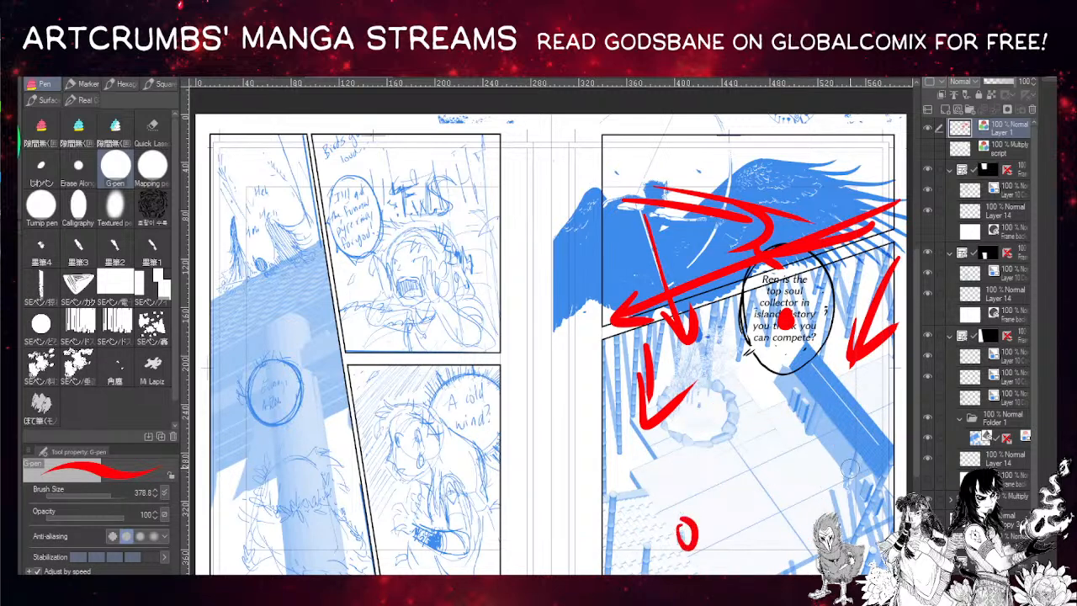
drag(848, 471, 841, 474)
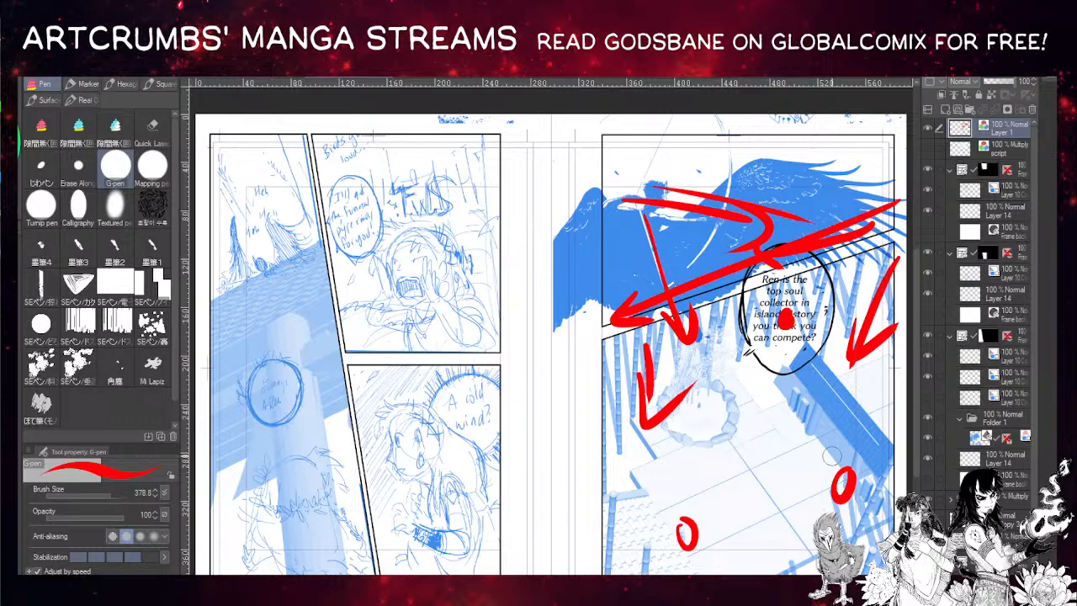
key(ctrl+z)
key(ctrl+z)
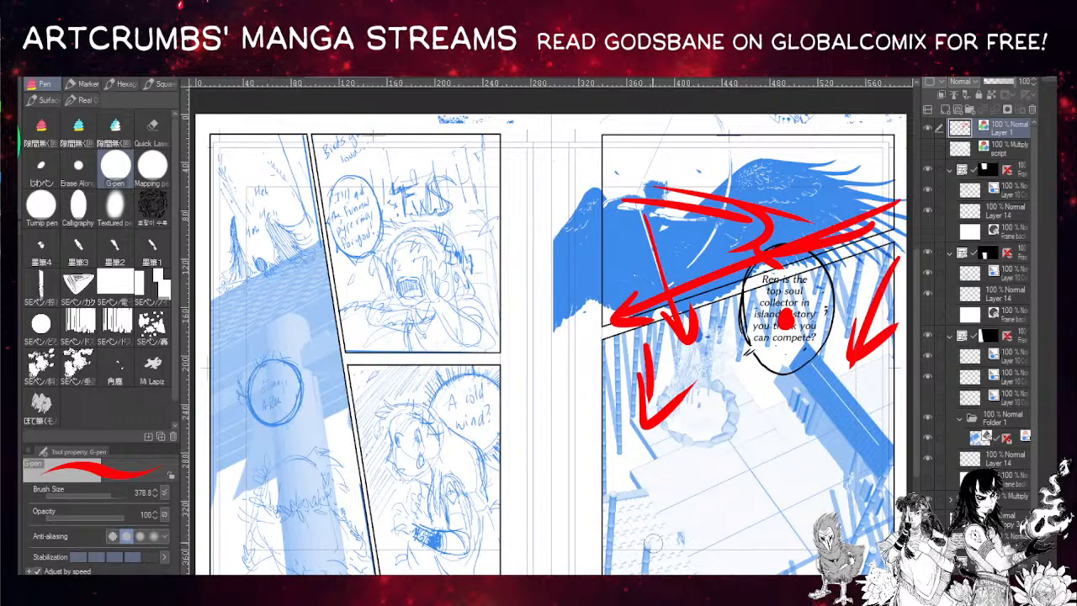
- Mark a red dot on the courtyard floor and draw a long arrow from the balloon down through the courtyard, curving into the page gutter
click(730, 523)
mouse_move(740, 488)
mouse_down()
mouse_move(748, 568)
mouse_move(729, 483)
mouse_up()
key(ctrl+z)
drag(652, 548, 670, 544)
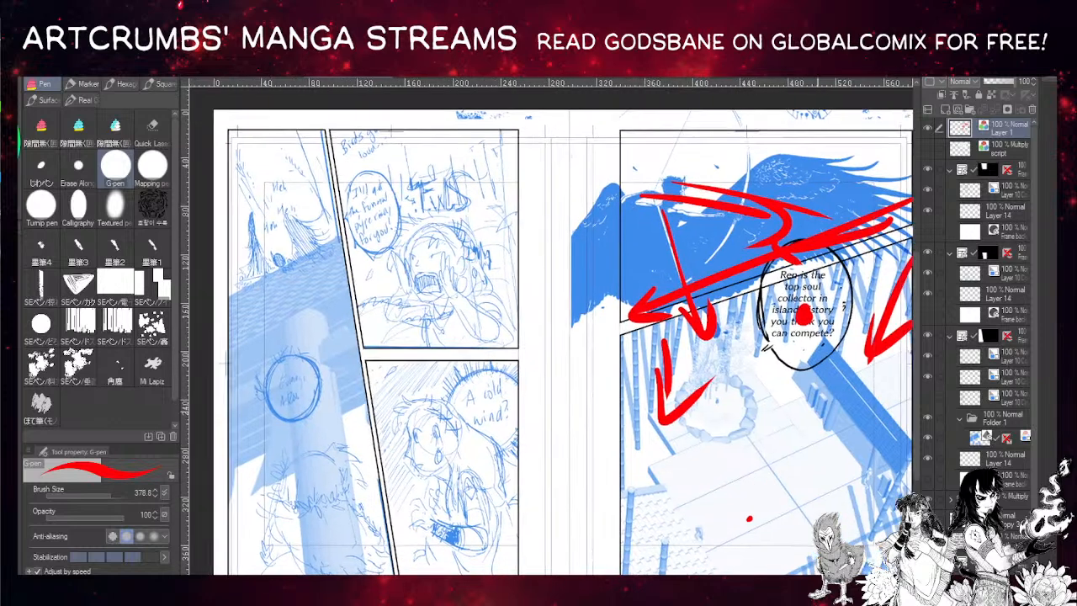
mouse_move(787, 255)
mouse_down()
mouse_move(713, 290)
mouse_move(595, 468)
mouse_move(617, 539)
mouse_up()
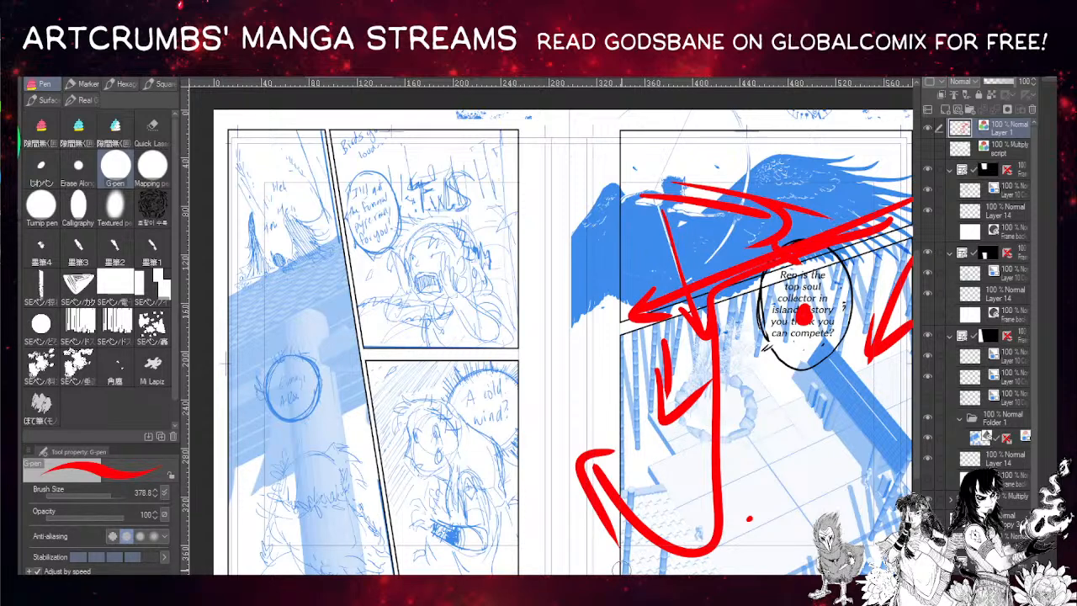
mouse_move(454, 298)
mouse_down()
mouse_move(362, 266)
mouse_move(395, 327)
mouse_up()
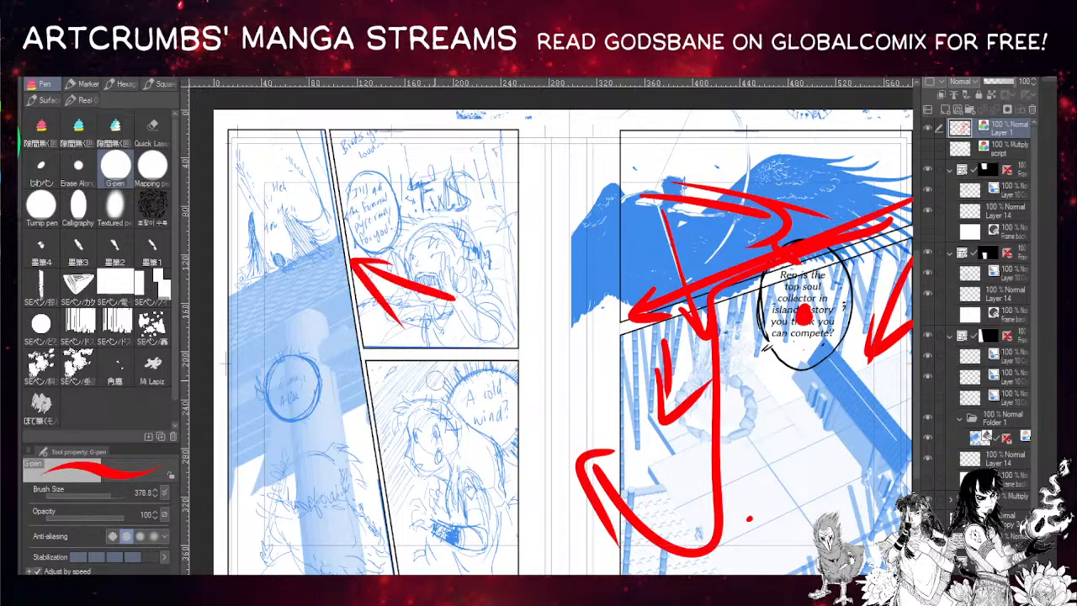
key(ctrl+z)
key(ctrl+z)
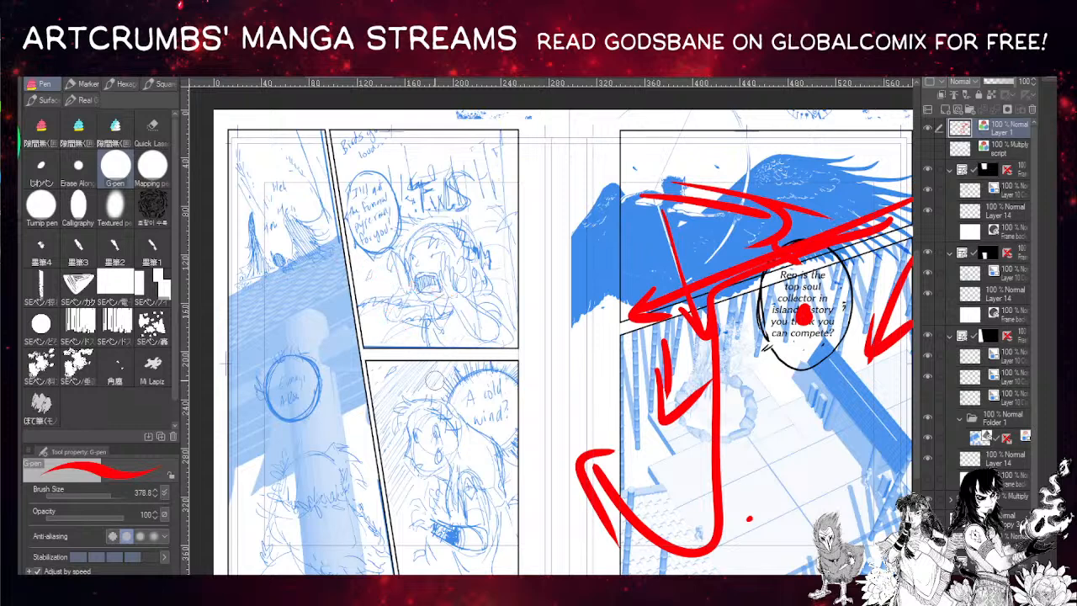
- Try dense red scribbles over the sound-effect lettering and border of the shouting figure's panel
mouse_move(463, 212)
mouse_down()
mouse_move(460, 138)
mouse_move(515, 328)
mouse_up()
mouse_move(462, 212)
mouse_down()
mouse_move(452, 151)
mouse_move(387, 190)
mouse_up()
mouse_move(341, 164)
mouse_down()
mouse_move(369, 139)
mouse_move(418, 135)
mouse_move(429, 160)
mouse_move(462, 151)
mouse_move(468, 124)
mouse_move(474, 220)
mouse_up()
drag(472, 169, 508, 286)
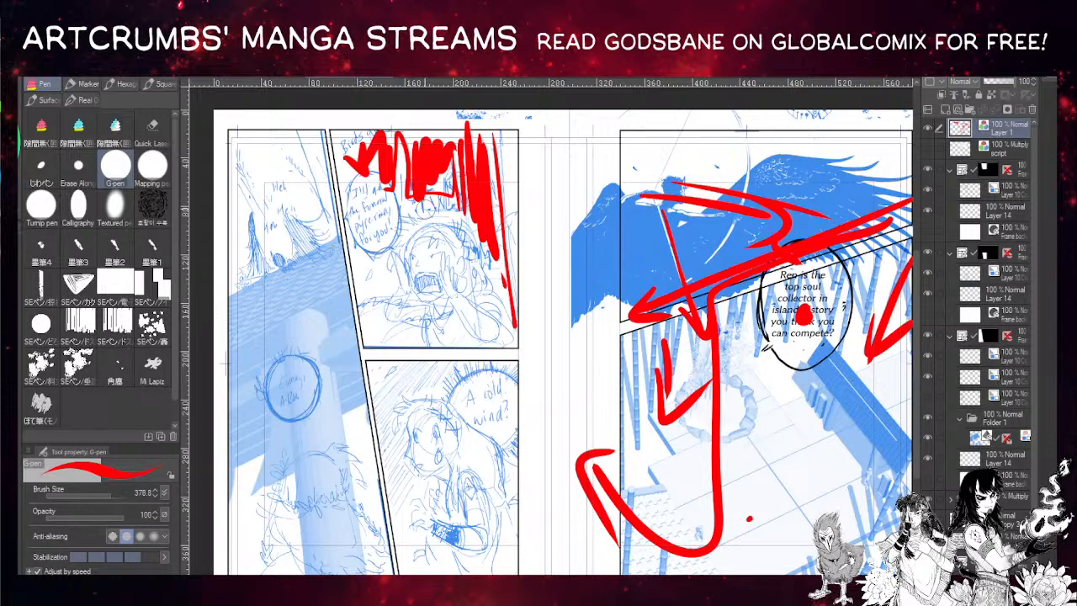
drag(467, 216, 459, 206)
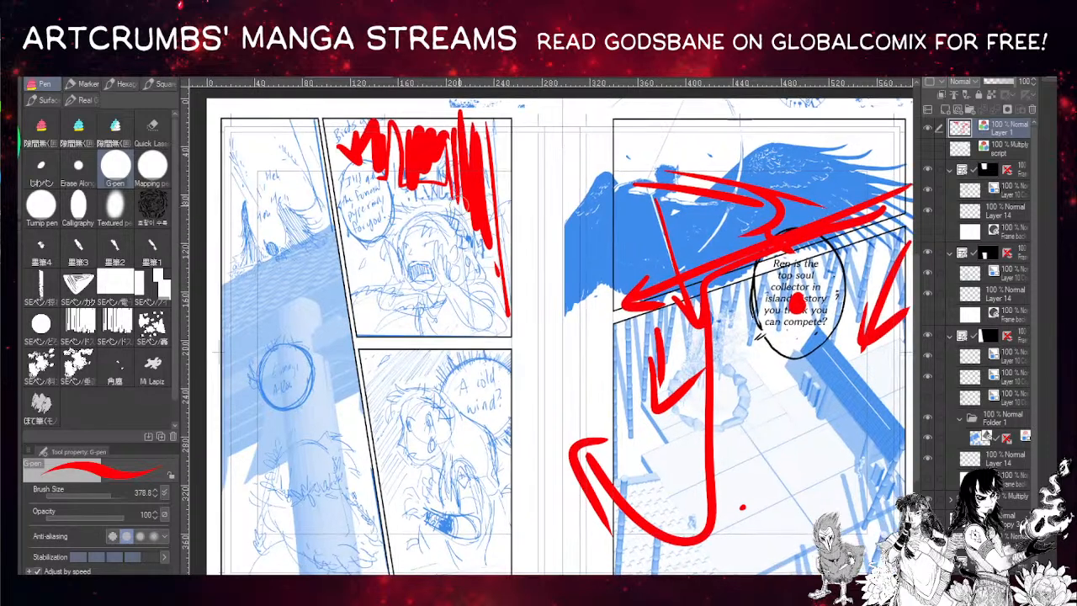
drag(495, 165, 476, 241)
- Undo all the red scribbles in the shouting figure's panel
key(ctrl+z)
key(ctrl+z)
key(ctrl+z)
key(ctrl+z)
key(ctrl+z)
key(ctrl+z)
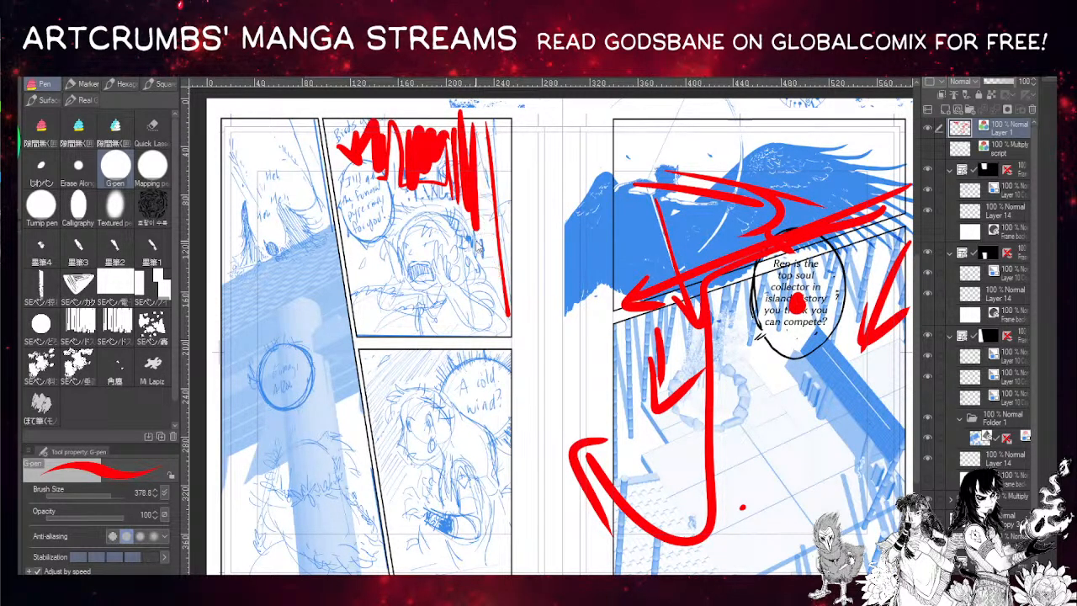
key(ctrl+z)
key(ctrl+z)
key(ctrl+z)
key(ctrl+z)
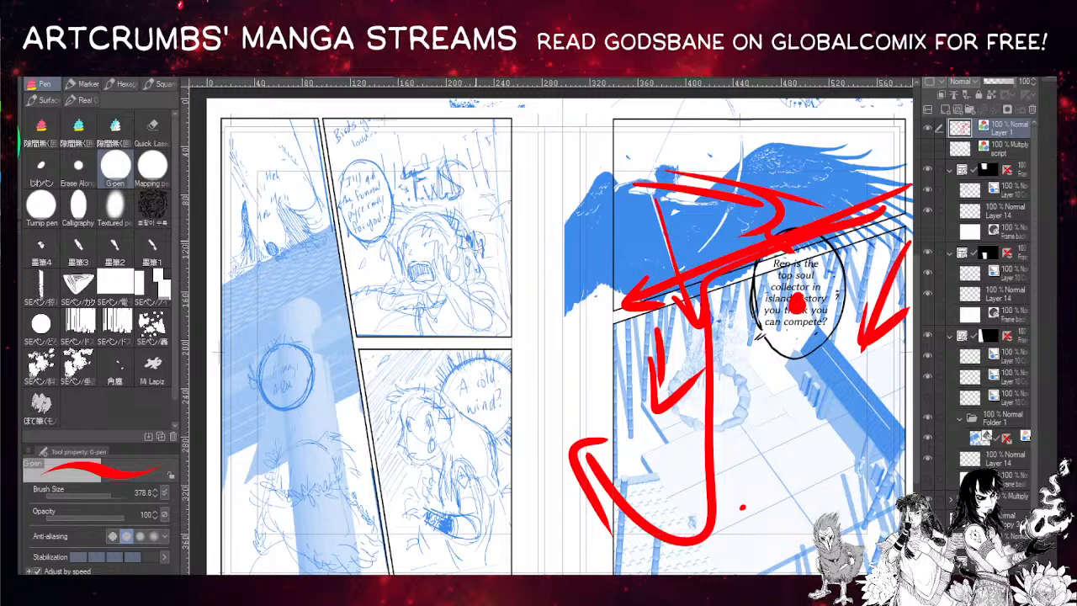
- Draw vertical red strokes and a bracket-shaped line around the sound-effect lettering in the shouting figure's panel
drag(457, 126, 459, 214)
drag(494, 131, 501, 231)
mouse_move(453, 143)
mouse_down()
mouse_move(397, 168)
mouse_move(390, 140)
mouse_move(344, 159)
mouse_up()
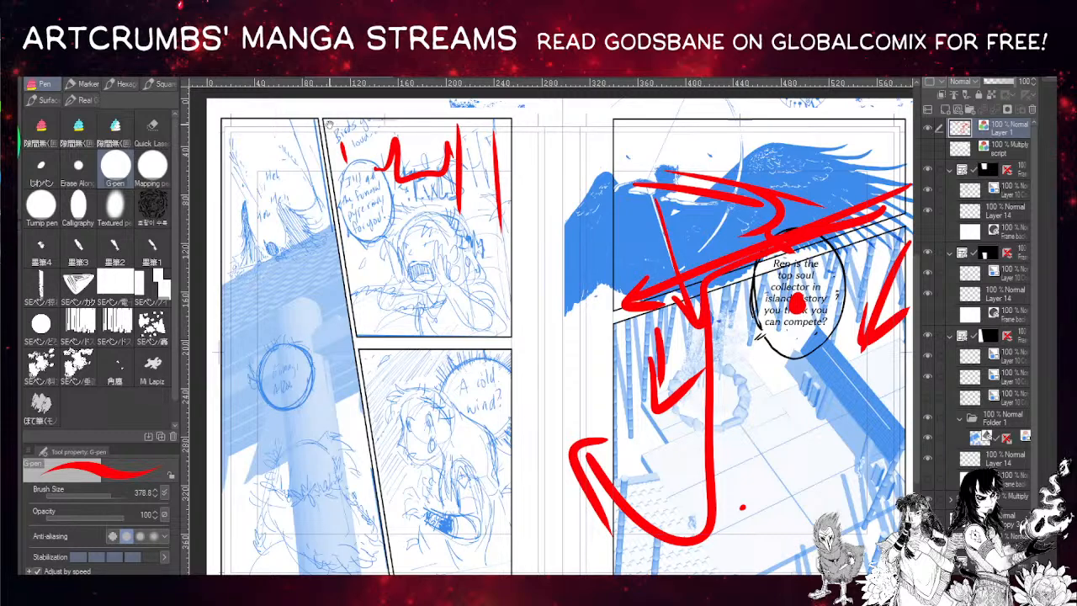
- Draw diagonal red strokes in the upper corner of the "A cold wind?" panel and a jagged mark along its slanted border
drag(475, 241, 464, 167)
drag(353, 345, 400, 270)
drag(358, 359, 427, 270)
drag(413, 308, 442, 282)
drag(369, 403, 388, 447)
drag(537, 249, 600, 324)
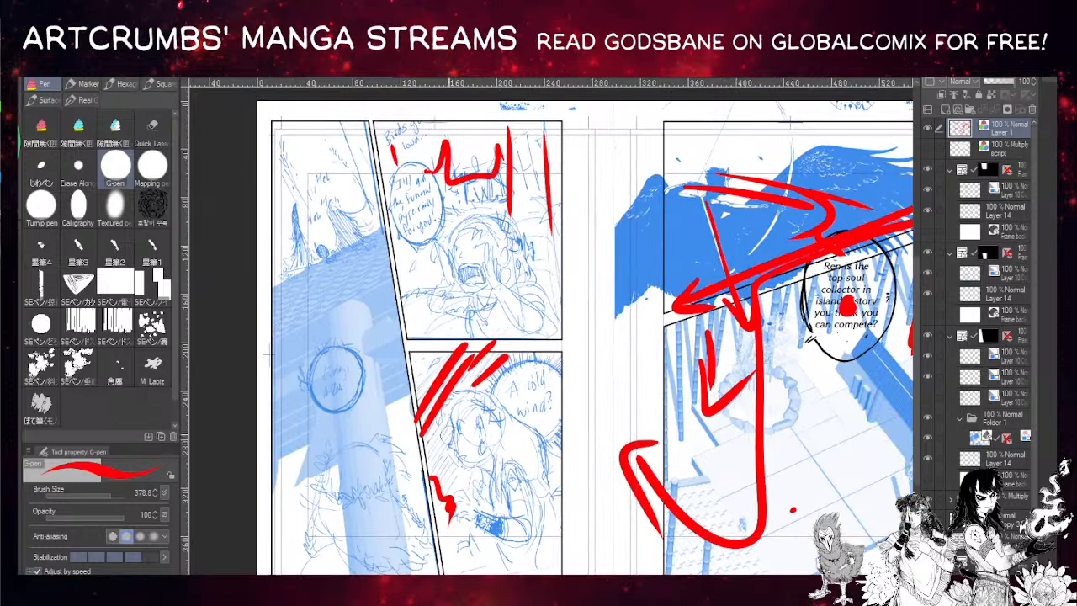
- Draw a red arrow on the shouting figure, hooks at the lower face and the column, a curve linking the panels, and a loop around the hand
drag(403, 327, 426, 346)
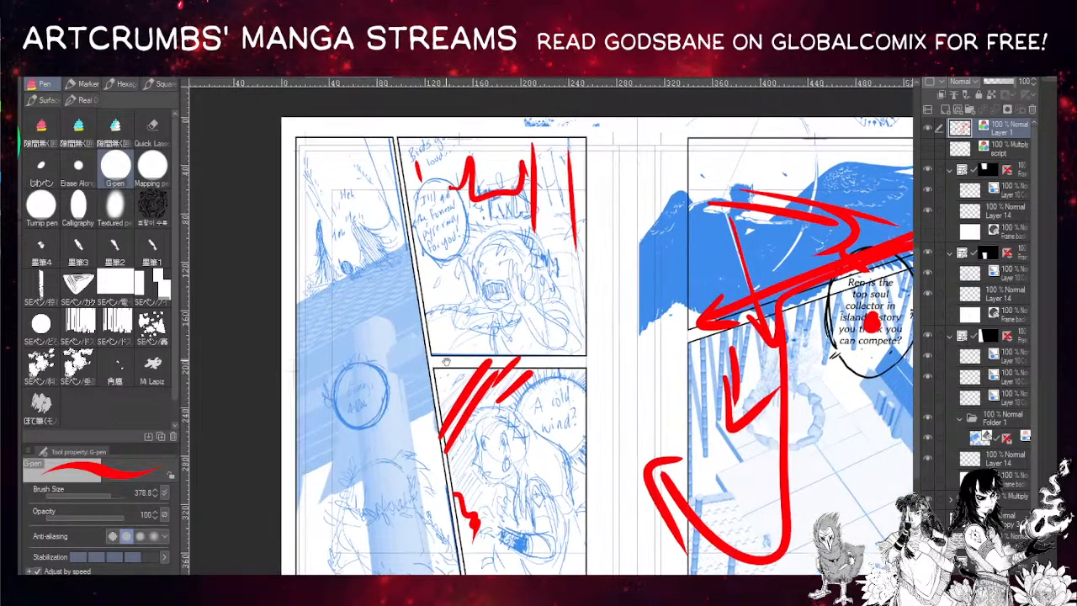
drag(428, 277, 418, 258)
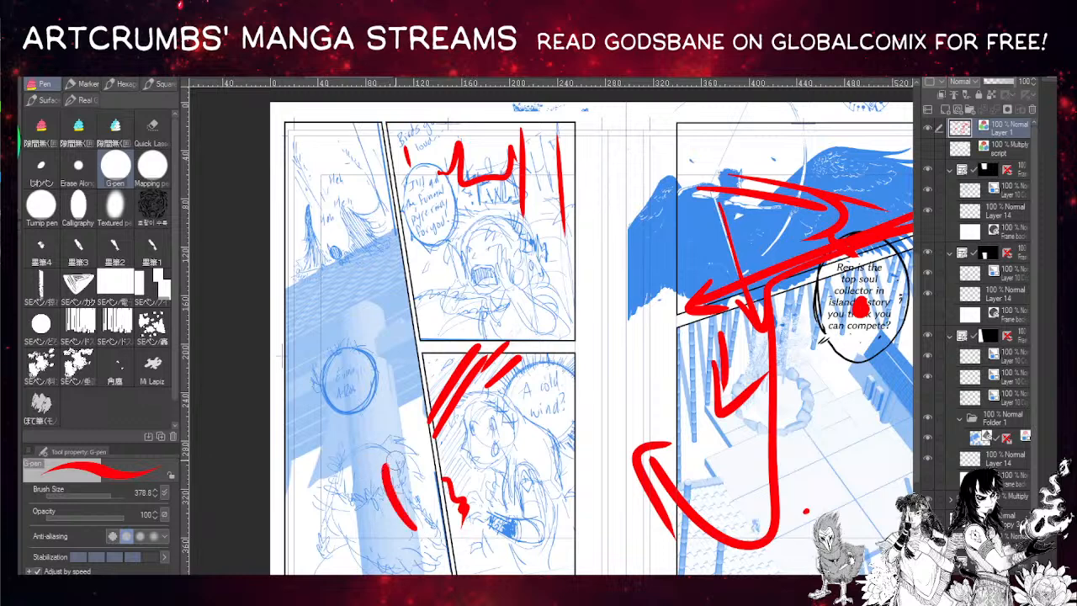
mouse_move(482, 263)
mouse_down()
mouse_move(457, 300)
mouse_move(484, 299)
mouse_up()
mouse_move(504, 435)
mouse_down()
mouse_move(482, 421)
mouse_move(491, 414)
mouse_up()
mouse_move(370, 468)
mouse_down()
mouse_move(378, 437)
mouse_move(396, 461)
mouse_up()
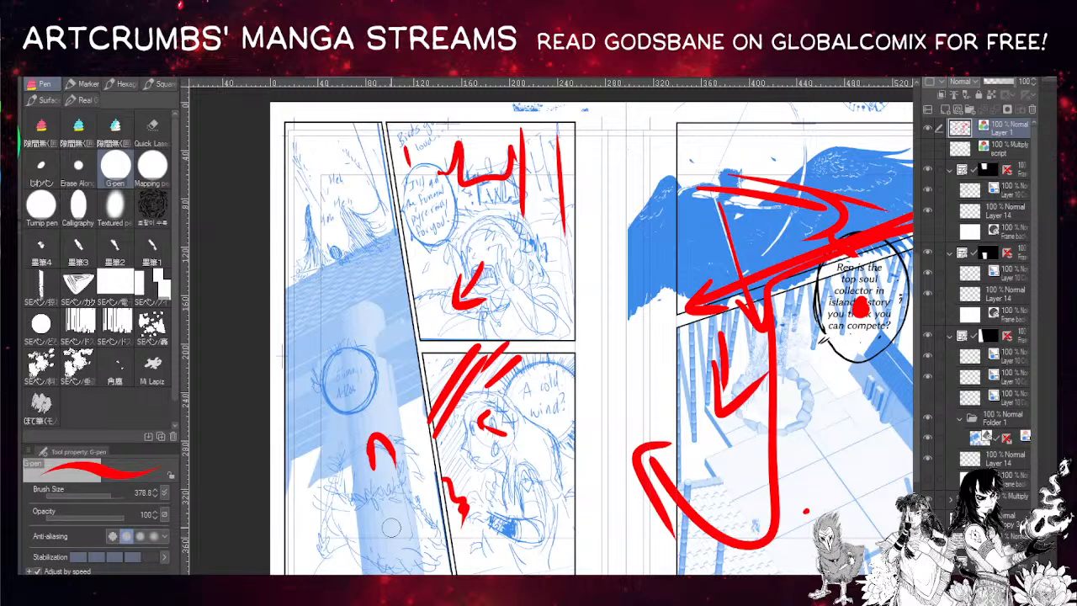
drag(508, 288, 407, 468)
mouse_move(502, 505)
mouse_down()
mouse_move(488, 546)
mouse_move(496, 530)
mouse_up()
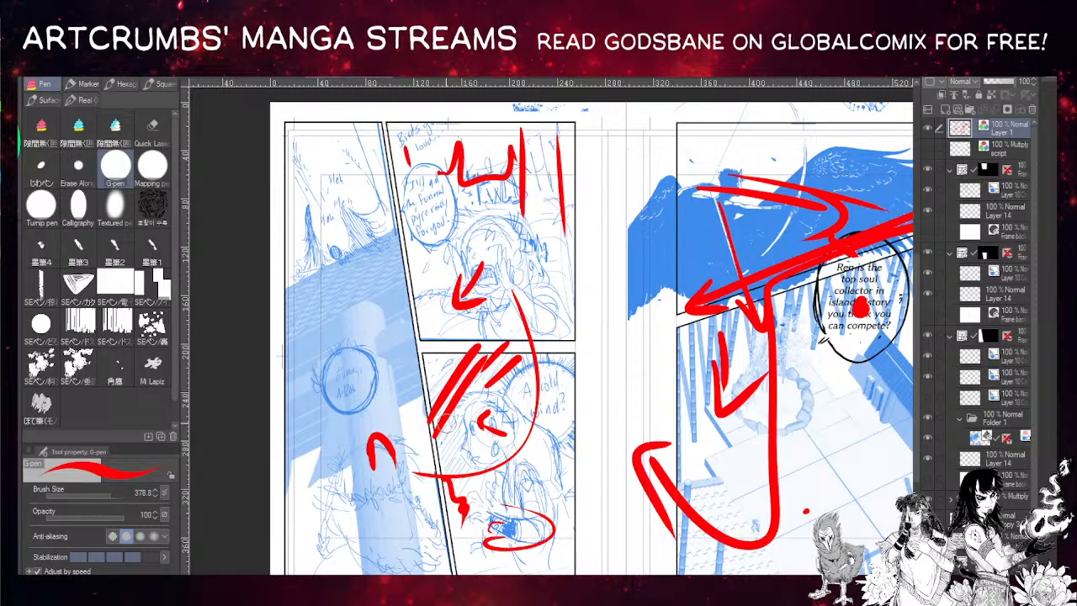
- Draw an upward red arrow along the column and a large double-headed red arc linking the winged figure to the facing page's slanted panel
drag(395, 477, 368, 277)
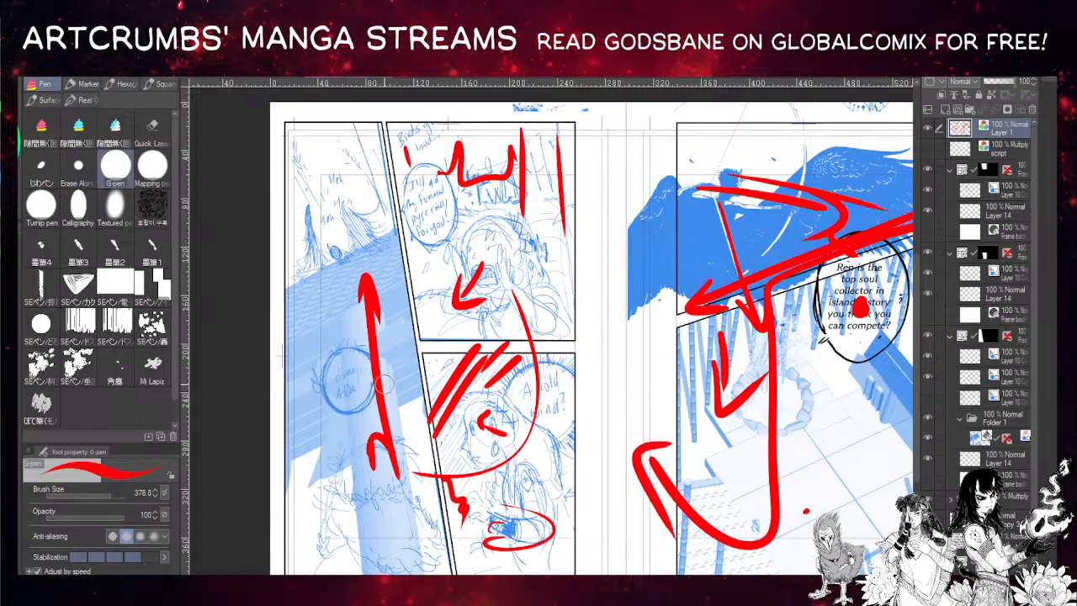
drag(579, 407, 555, 426)
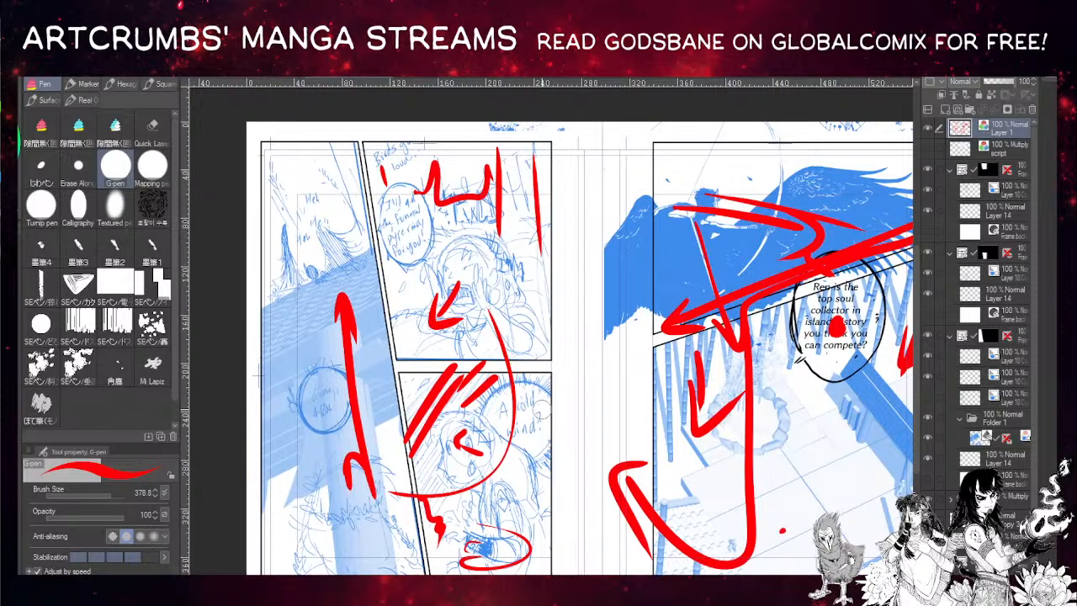
mouse_move(645, 249)
mouse_down()
mouse_move(414, 221)
mouse_move(429, 252)
mouse_up()
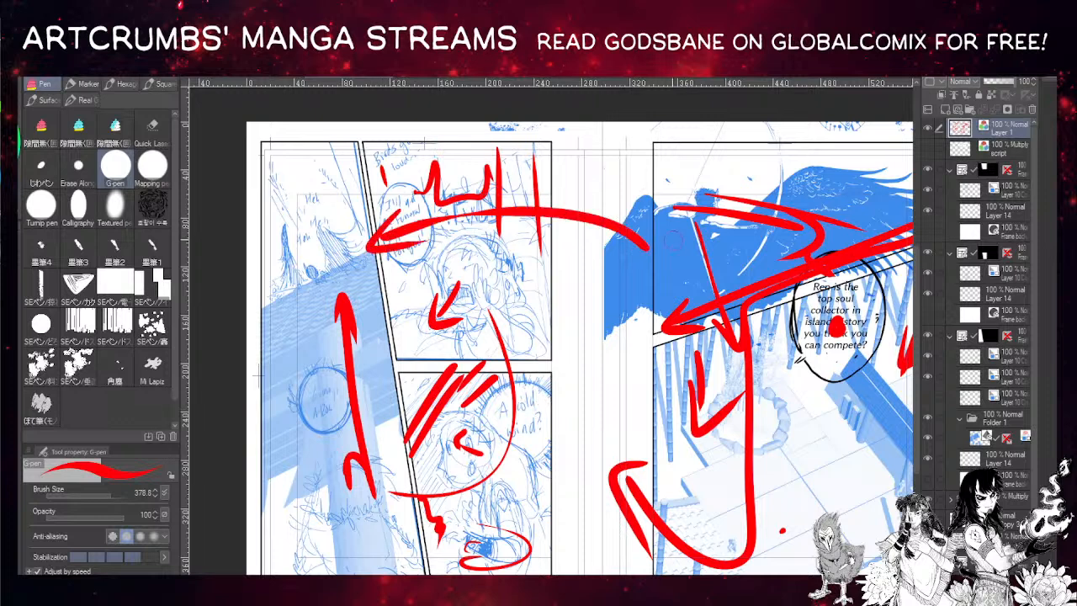
drag(622, 225, 610, 290)
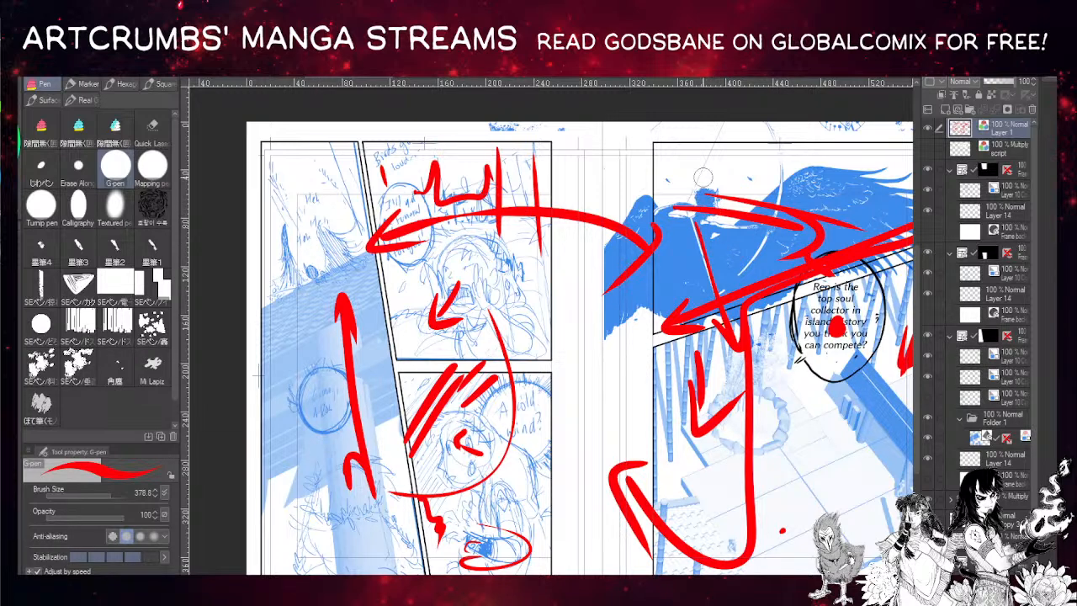
- Compare the spread with and without the red markup, hide Layer 1, and add a new empty layer above it
click(927, 128)
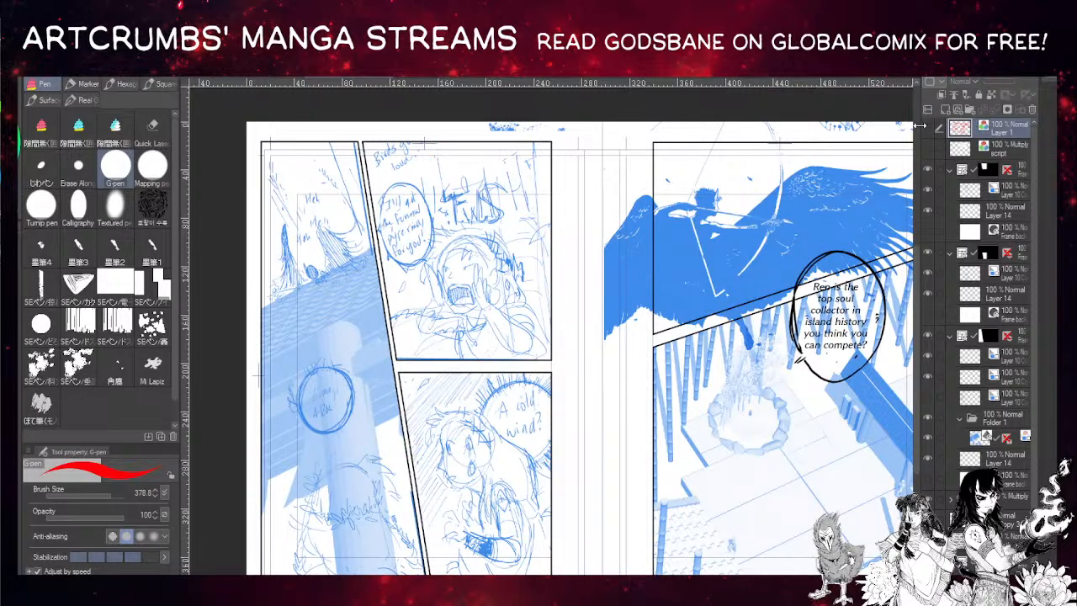
click(927, 128)
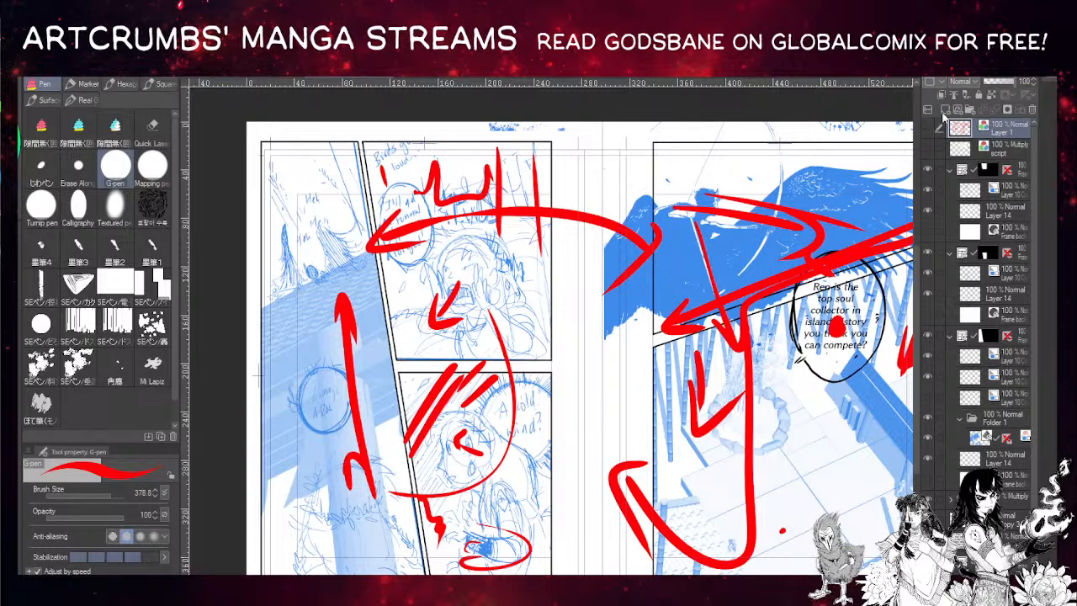
click(929, 127)
drag(877, 144, 783, 166)
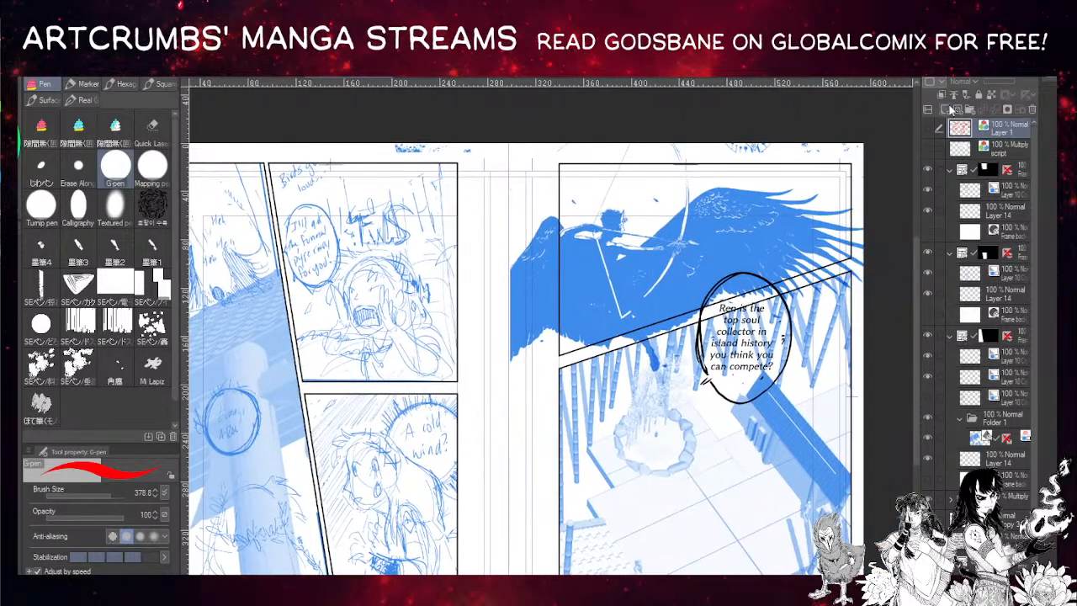
click(946, 110)
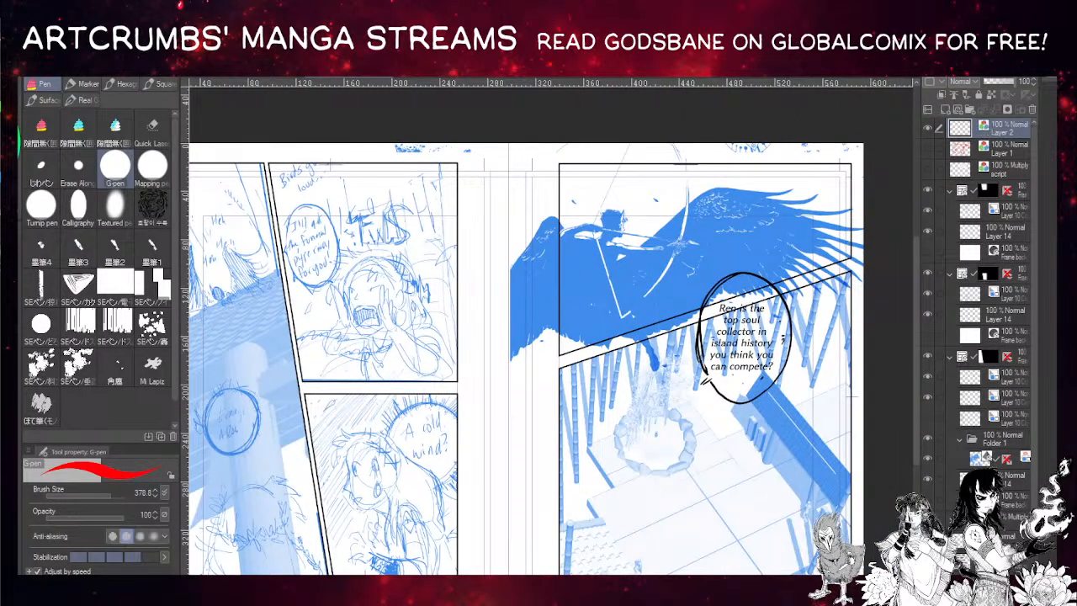
drag(237, 418, 176, 391)
mouse_move(753, 190)
mouse_down()
mouse_move(643, 226)
mouse_move(697, 383)
mouse_move(485, 448)
mouse_move(295, 295)
mouse_move(194, 324)
mouse_move(185, 271)
mouse_up()
drag(450, 238, 566, 249)
mouse_move(322, 276)
mouse_down()
mouse_move(298, 262)
mouse_move(283, 330)
mouse_up()
key(ctrl+z)
key(ctrl+z)
mouse_move(865, 201)
mouse_down()
mouse_move(816, 210)
mouse_move(680, 269)
mouse_move(766, 382)
mouse_move(804, 469)
mouse_move(689, 514)
mouse_move(593, 443)
mouse_move(488, 294)
mouse_move(439, 252)
mouse_move(449, 394)
mouse_move(419, 525)
mouse_move(295, 448)
mouse_move(245, 294)
mouse_move(259, 292)
mouse_move(231, 382)
mouse_up()
key(ctrl+z)
key(ctrl+z)
mouse_move(844, 207)
mouse_down()
mouse_move(753, 385)
mouse_move(775, 439)
mouse_move(748, 227)
mouse_move(683, 512)
mouse_move(471, 317)
mouse_up()
key(ctrl+z)
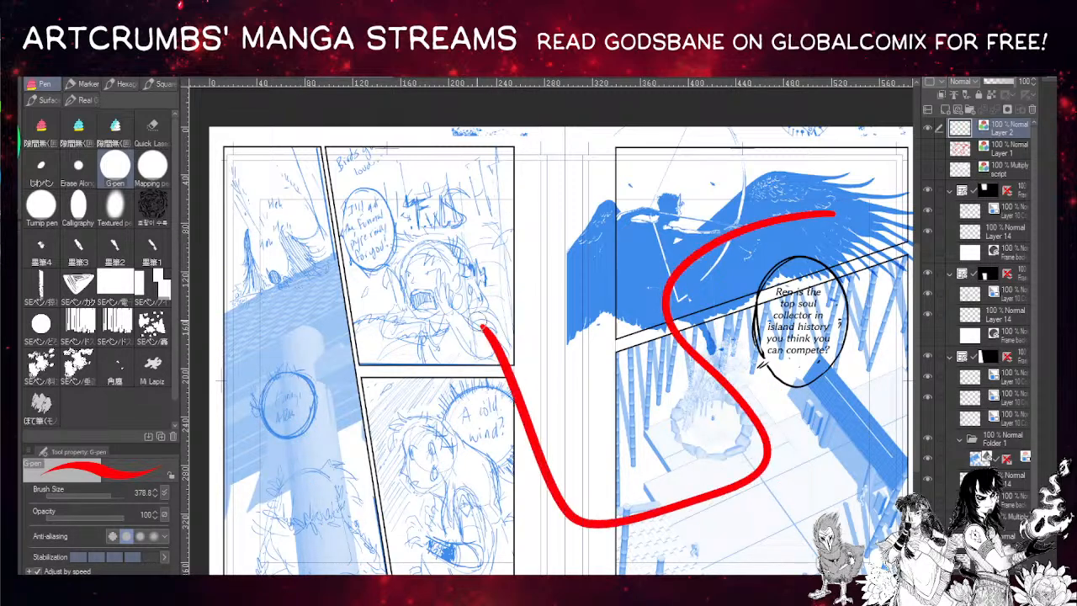
key(ctrl+z)
- Draw one continuous winding red arrow from the wing through the courtyard, shouting figure and "A cold wind?" panel, out past the column
mouse_move(836, 221)
mouse_down()
mouse_move(734, 380)
mouse_move(619, 510)
mouse_move(470, 262)
mouse_move(436, 376)
mouse_move(254, 424)
mouse_move(214, 348)
mouse_move(233, 459)
mouse_up()
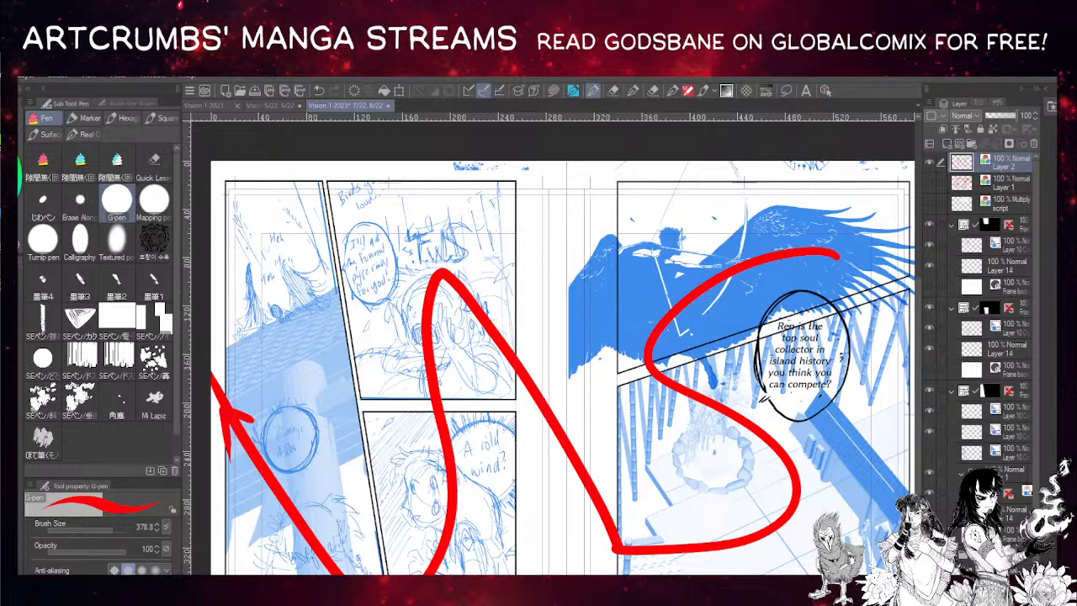
click(480, 92)
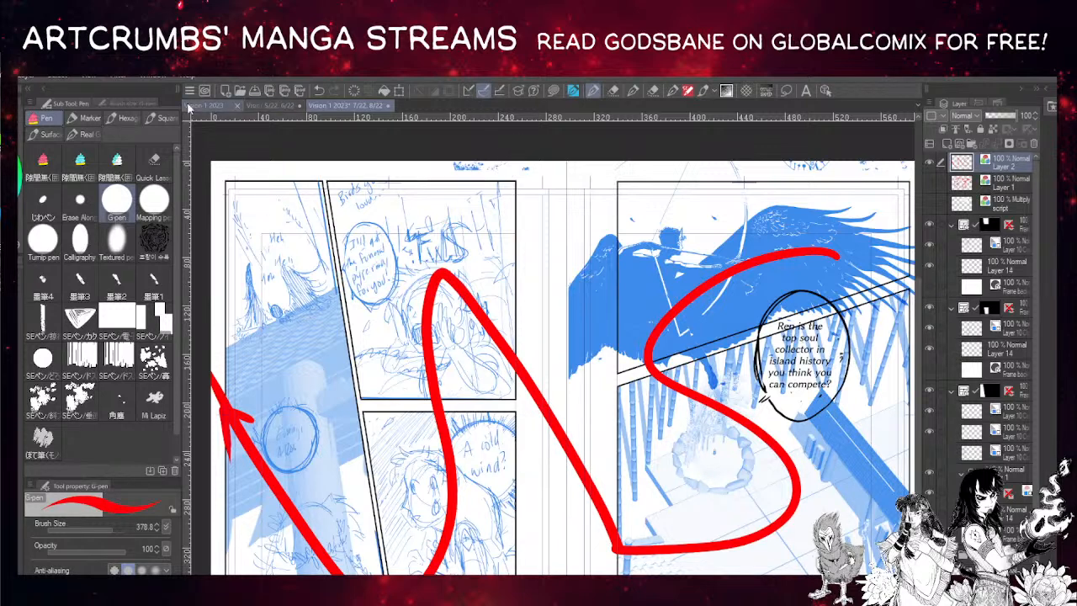
key(k)
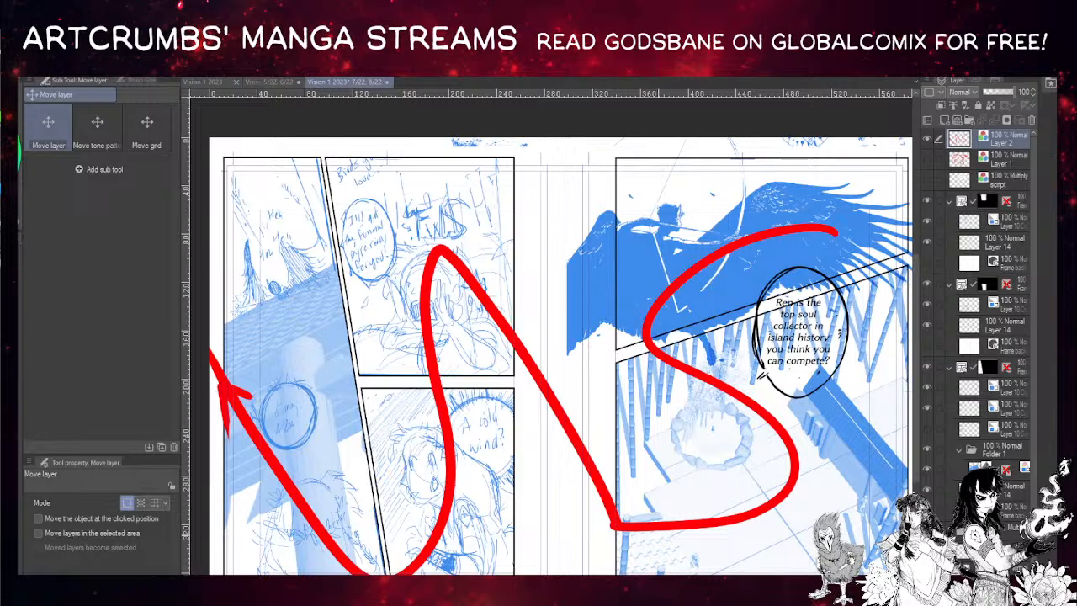
- Open the spread with pages 9 and 10 from the page overview
click(207, 82)
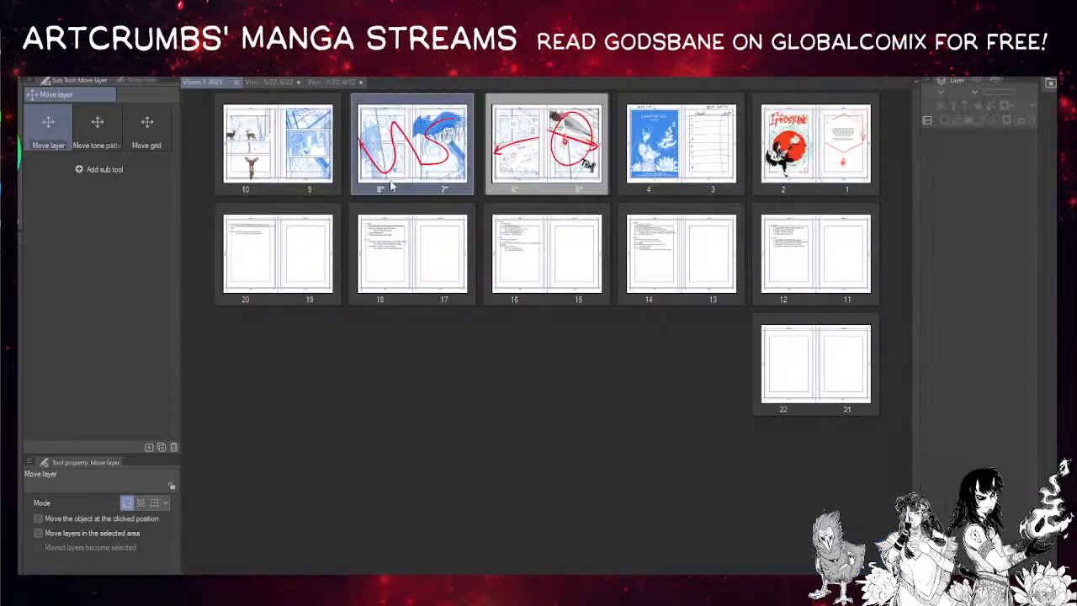
click(283, 143)
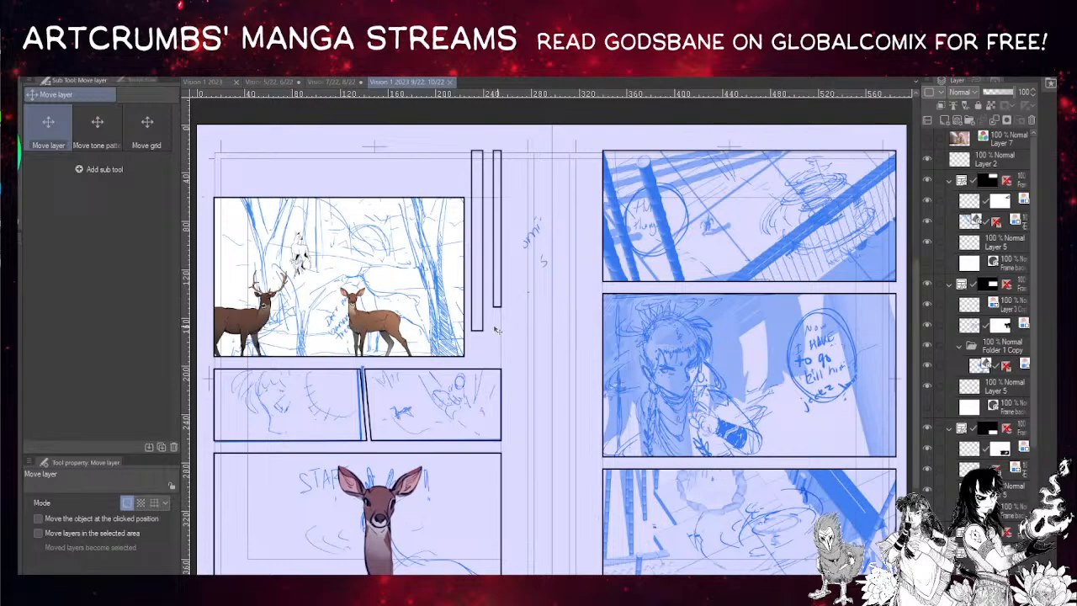
drag(380, 384, 417, 367)
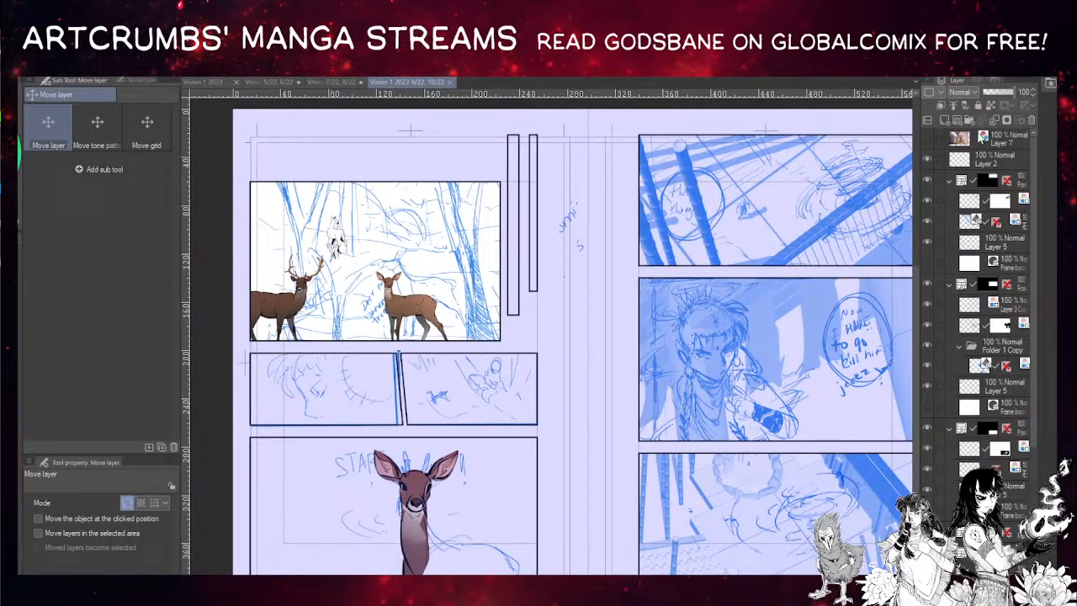
scroll(858, 313, right, 3)
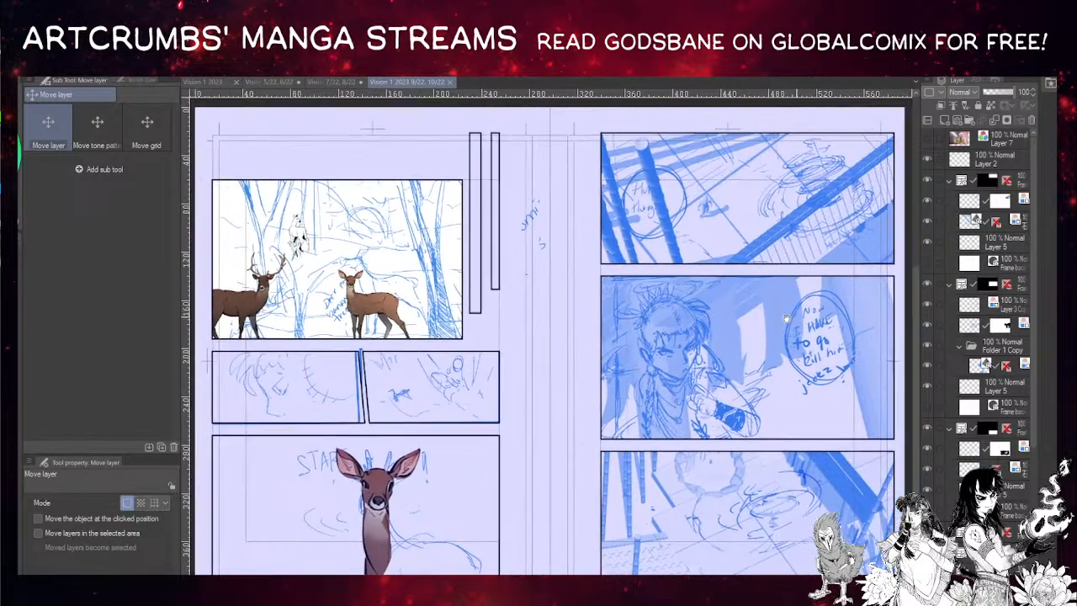
- Add a new layer above Layer 7 for the markup and switch to the G-pen
click(961, 160)
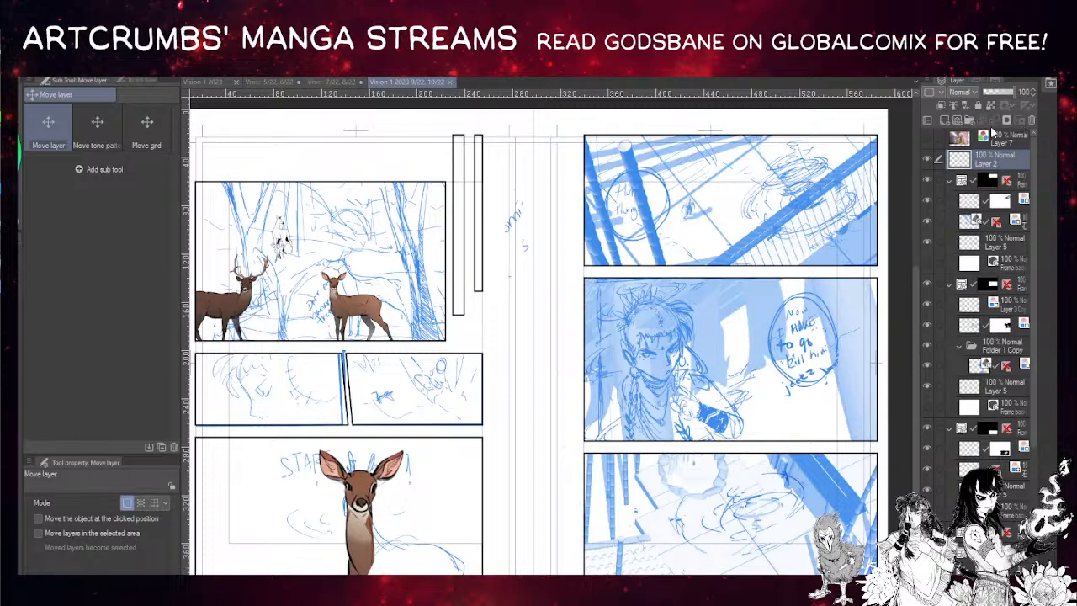
click(960, 138)
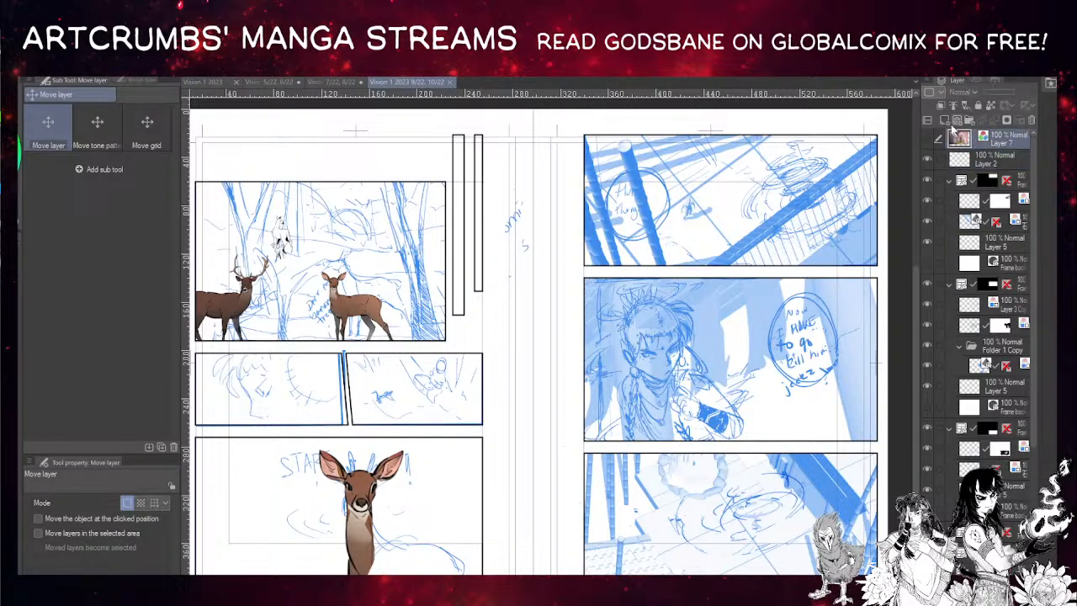
click(948, 122)
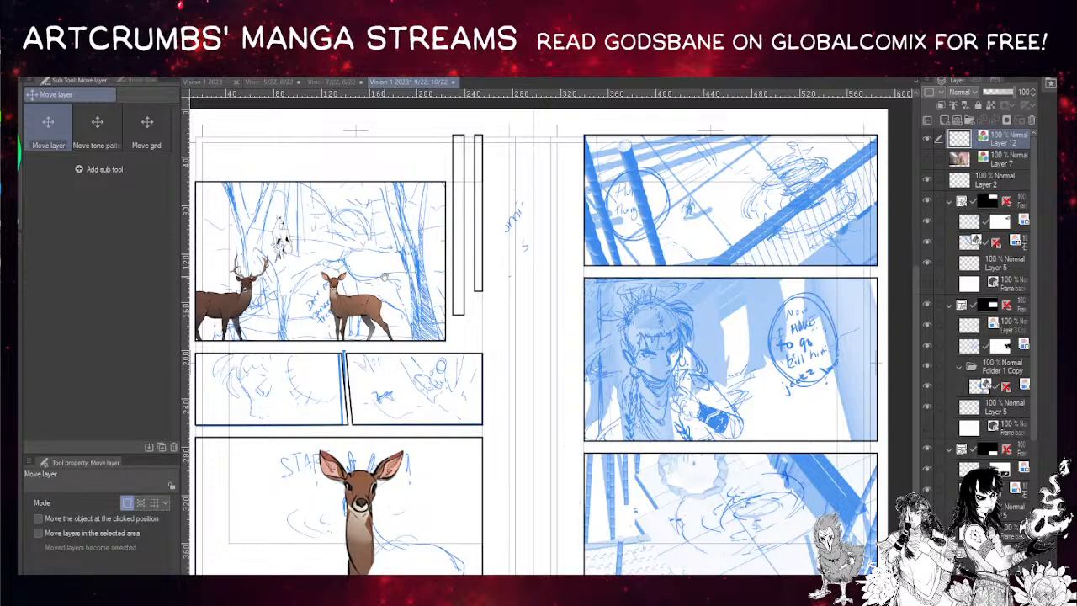
drag(385, 278, 380, 294)
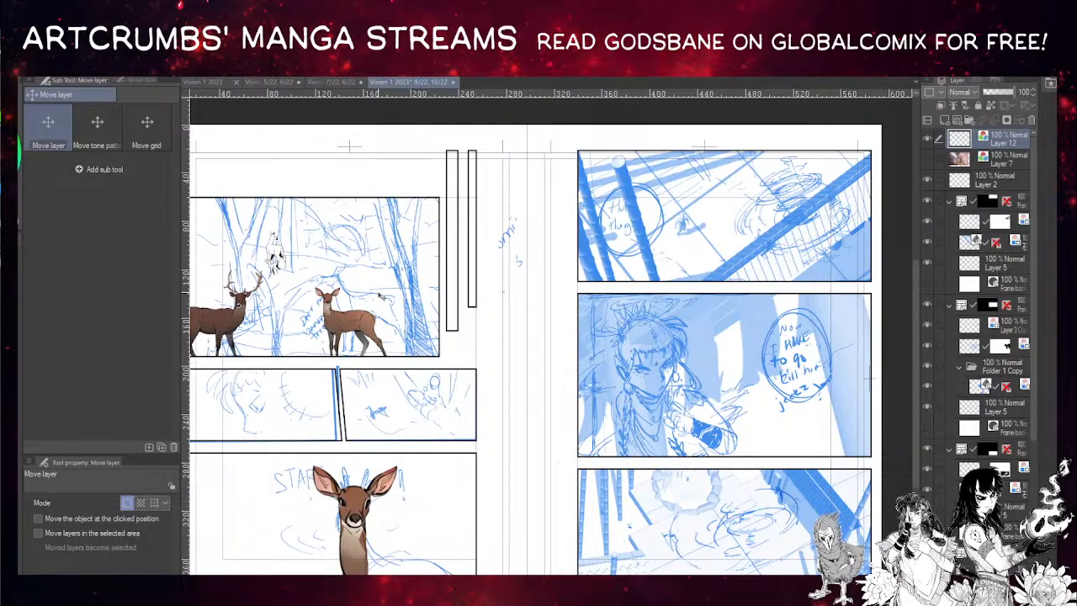
key(p)
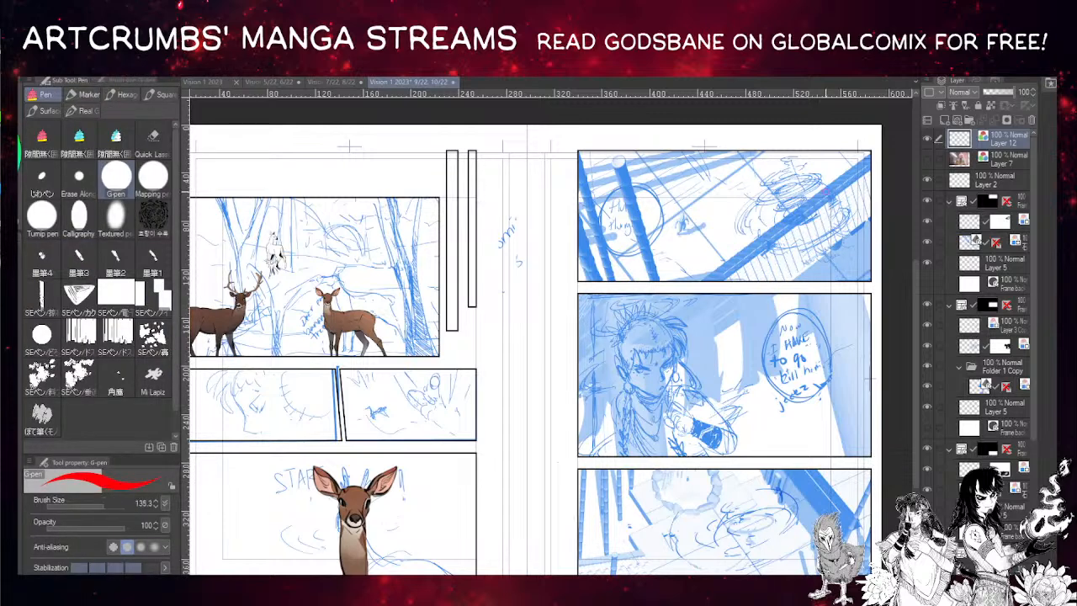
mouse_move(810, 182)
mouse_down()
mouse_move(828, 220)
mouse_move(795, 180)
mouse_up()
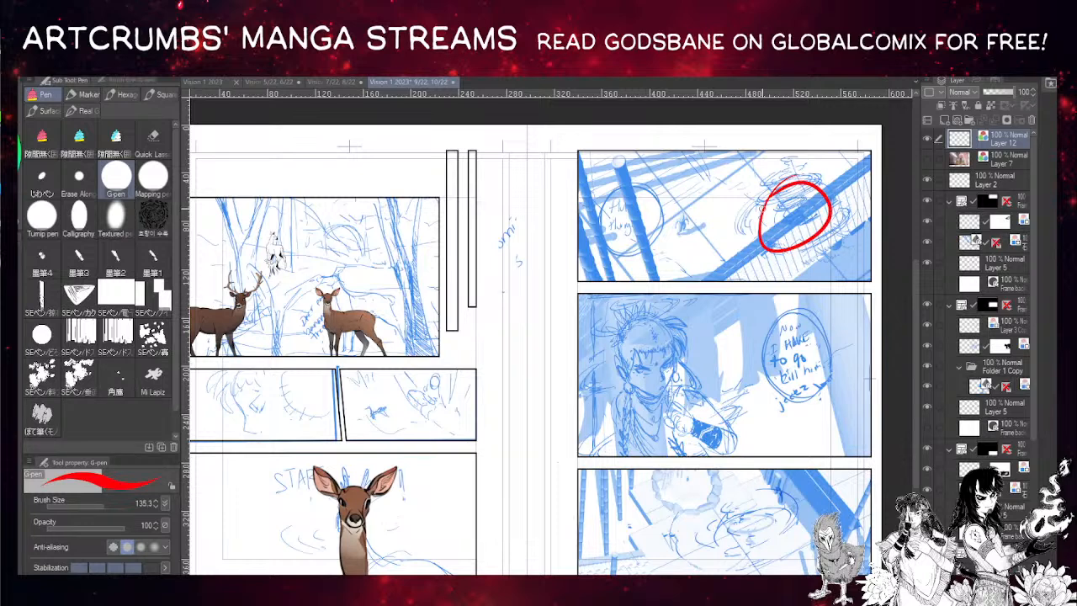
key(ctrl+z)
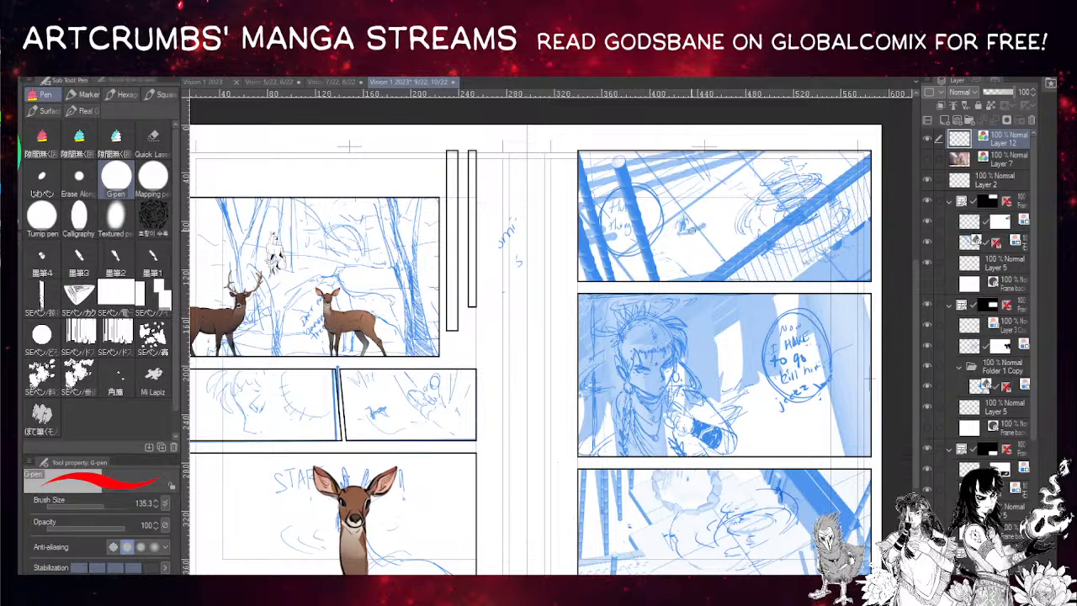
drag(681, 236, 741, 224)
key(ctrl+z)
mouse_move(673, 216)
mouse_down()
mouse_move(668, 229)
mouse_move(705, 206)
mouse_up()
mouse_move(786, 232)
mouse_down()
mouse_move(725, 237)
mouse_move(746, 247)
mouse_up()
key(ctrl+z)
key(ctrl+z)
key(ctrl+z)
key(ctrl+z)
key(ctrl+z)
- Draw two red arrows in page 9's first panel, pointing down along the pole and along the diagonal railing
drag(619, 169, 650, 274)
drag(628, 239, 663, 246)
mouse_move(845, 177)
mouse_down()
mouse_move(731, 276)
mouse_move(760, 271)
mouse_up()
mouse_move(712, 176)
mouse_down()
mouse_move(685, 324)
mouse_move(706, 285)
mouse_up()
key(ctrl+z)
mouse_move(853, 191)
mouse_down()
mouse_move(619, 357)
mouse_move(623, 384)
mouse_move(709, 337)
mouse_up()
key(ctrl+z)
key(ctrl+z)
key(ctrl+z)
key(ctrl+z)
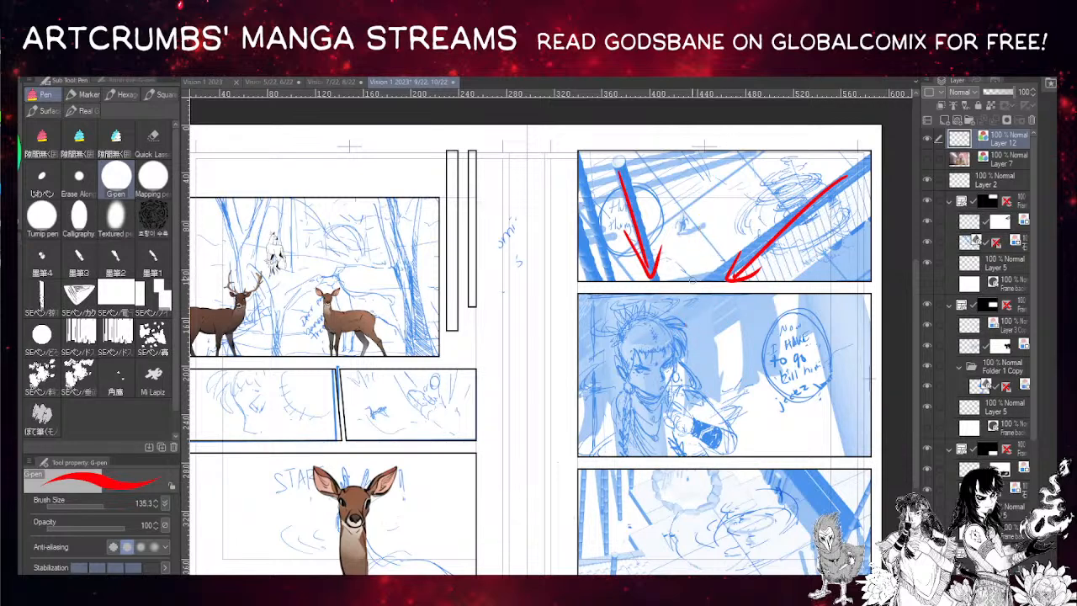
- Add red accents around the whirl in page 9's first panel and mark the light shapes and borders around the middle panel's figure
drag(581, 372, 584, 390)
drag(760, 212, 756, 221)
drag(828, 188, 843, 177)
mouse_move(695, 367)
mouse_down()
mouse_move(705, 377)
mouse_move(688, 394)
mouse_up()
drag(801, 298, 854, 456)
drag(858, 286, 880, 357)
mouse_move(773, 291)
mouse_down()
mouse_move(760, 370)
mouse_move(744, 383)
mouse_move(733, 326)
mouse_move(717, 395)
mouse_up()
mouse_move(611, 398)
mouse_down()
mouse_move(596, 434)
mouse_move(580, 432)
mouse_up()
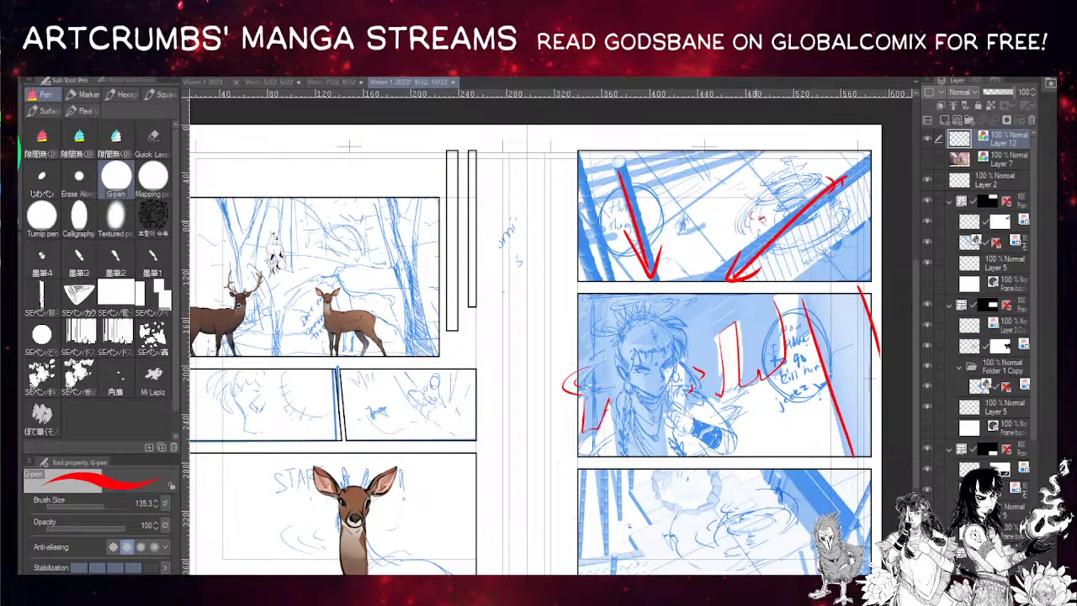
drag(787, 193, 782, 180)
mouse_move(566, 409)
mouse_down()
mouse_move(557, 414)
mouse_move(582, 430)
mouse_up()
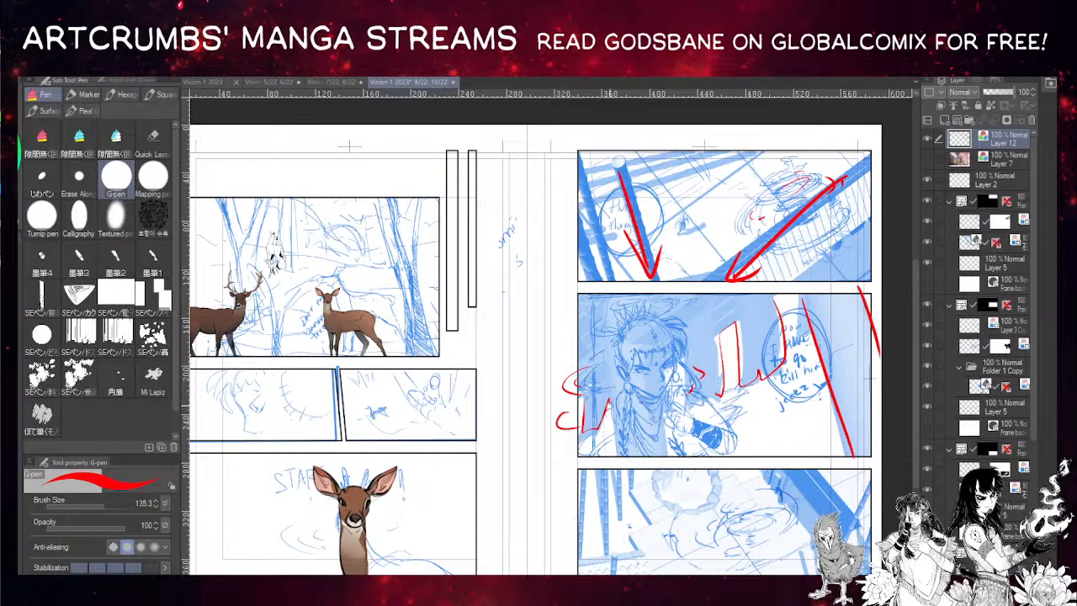
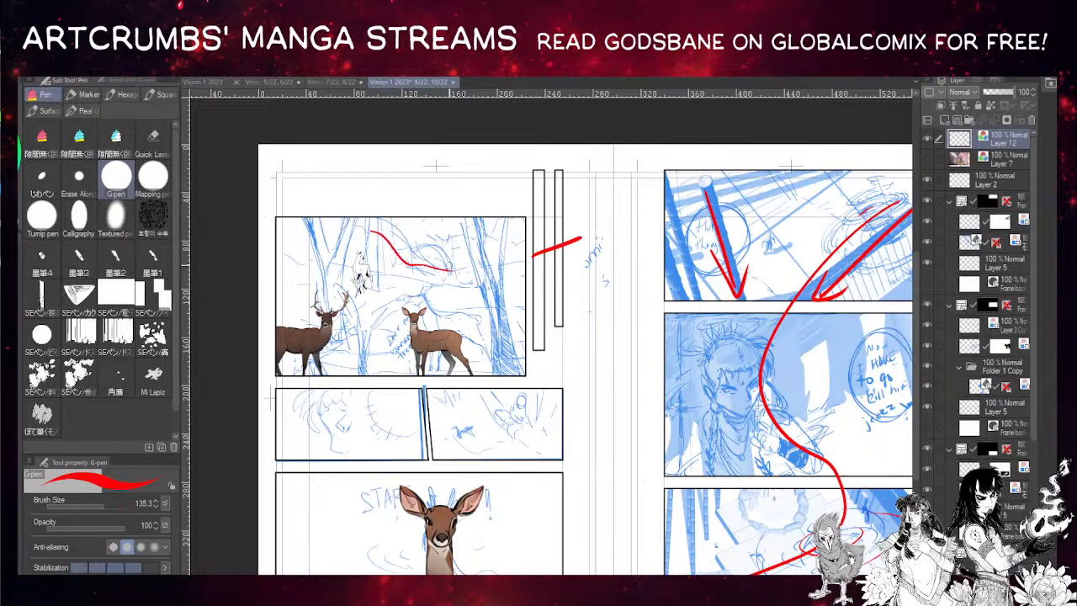
- Trace the tree trunks of the forest panel in red and sweep a circular stroke around the space between the two deer
drag(470, 224, 507, 337)
drag(517, 212, 500, 333)
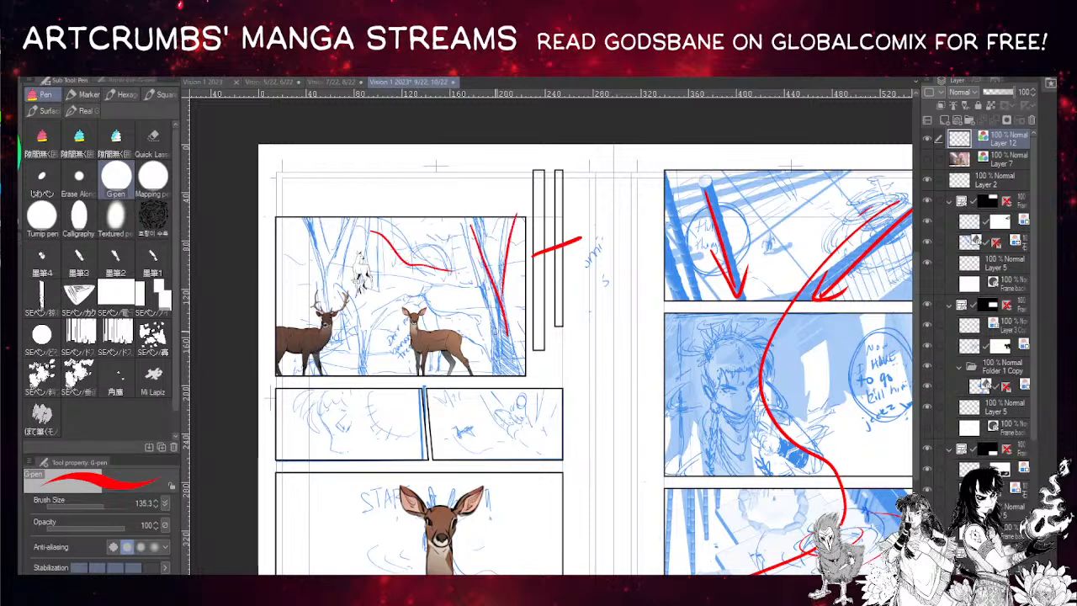
drag(468, 190, 502, 357)
drag(492, 210, 497, 279)
drag(324, 233, 337, 296)
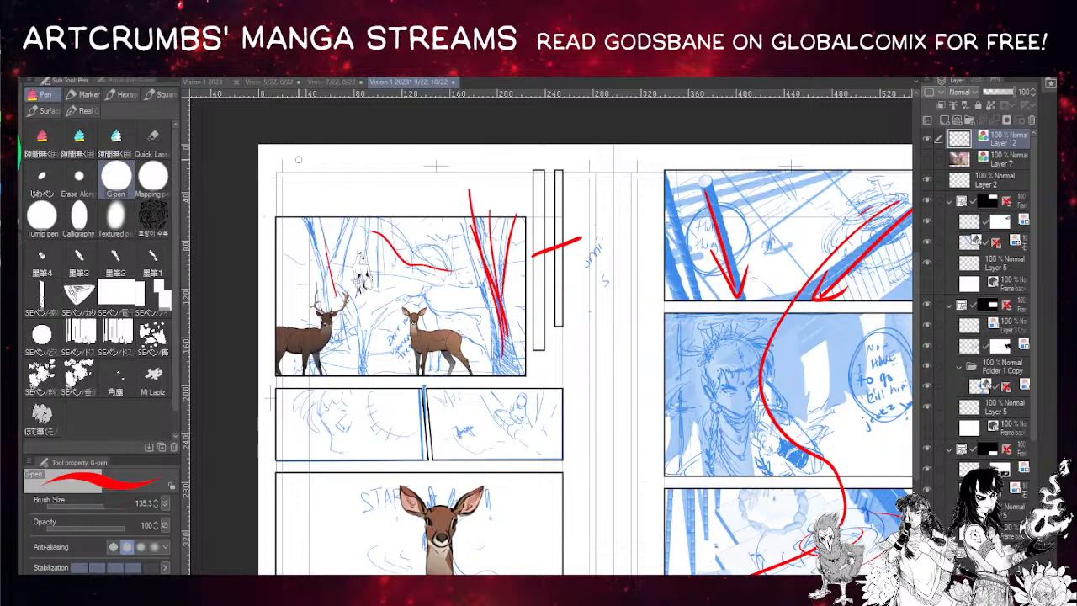
drag(478, 355, 445, 303)
mouse_move(306, 207)
mouse_down()
mouse_move(340, 189)
mouse_move(352, 244)
mouse_up()
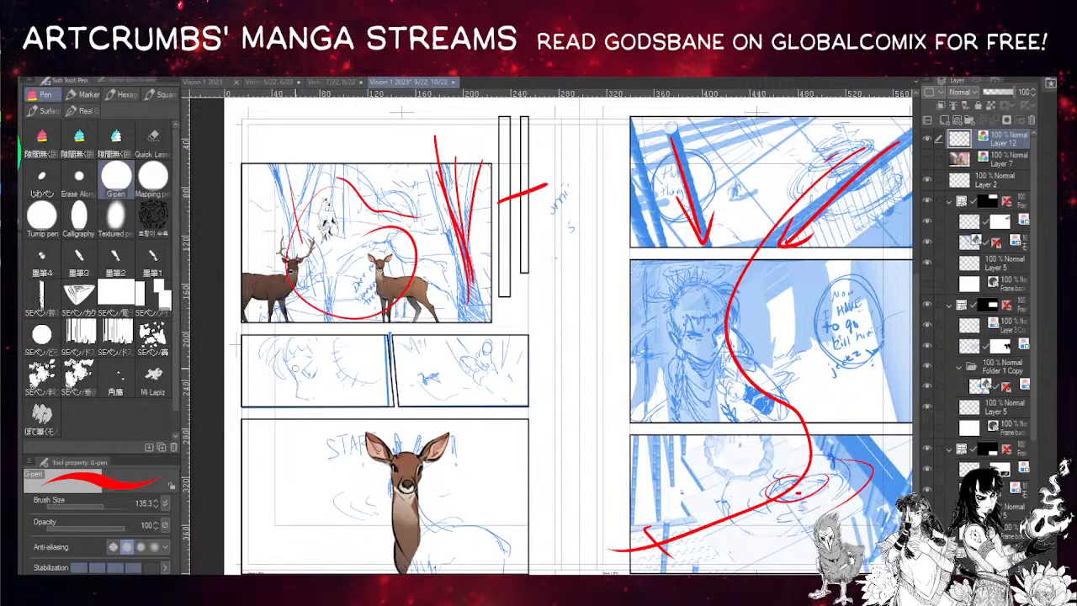
- Draw two diagonal red strokes across the small panel beside the slanted gutter and add short marks in the neighbouring deer panels
drag(445, 335, 507, 404)
drag(468, 342, 528, 409)
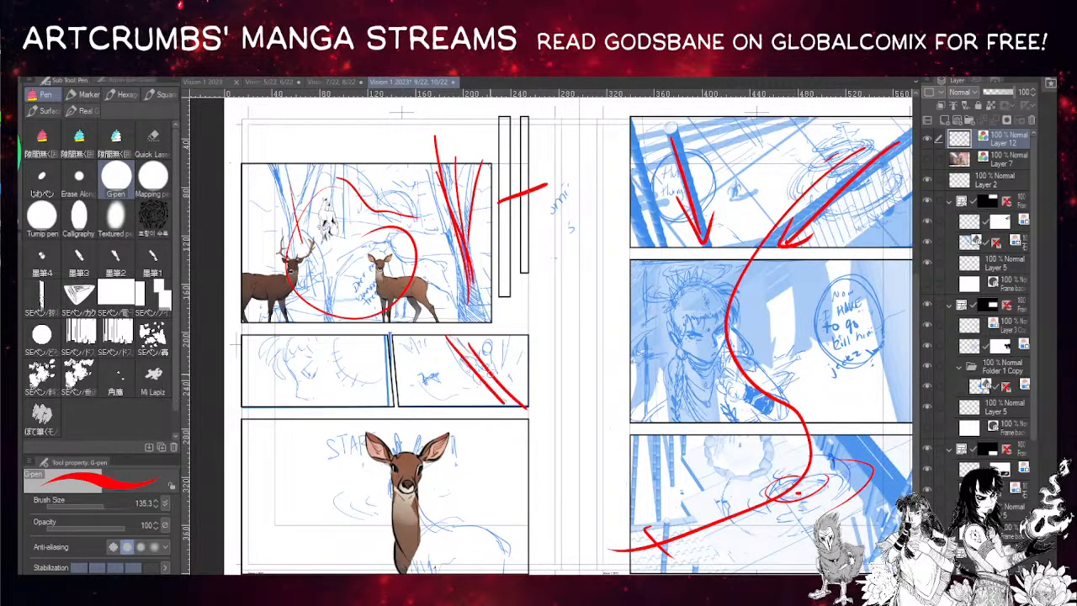
mouse_move(481, 370)
mouse_down()
mouse_move(528, 394)
mouse_move(463, 382)
mouse_up()
mouse_move(331, 354)
mouse_down()
mouse_move(349, 361)
mouse_move(369, 309)
mouse_up()
drag(387, 469, 418, 449)
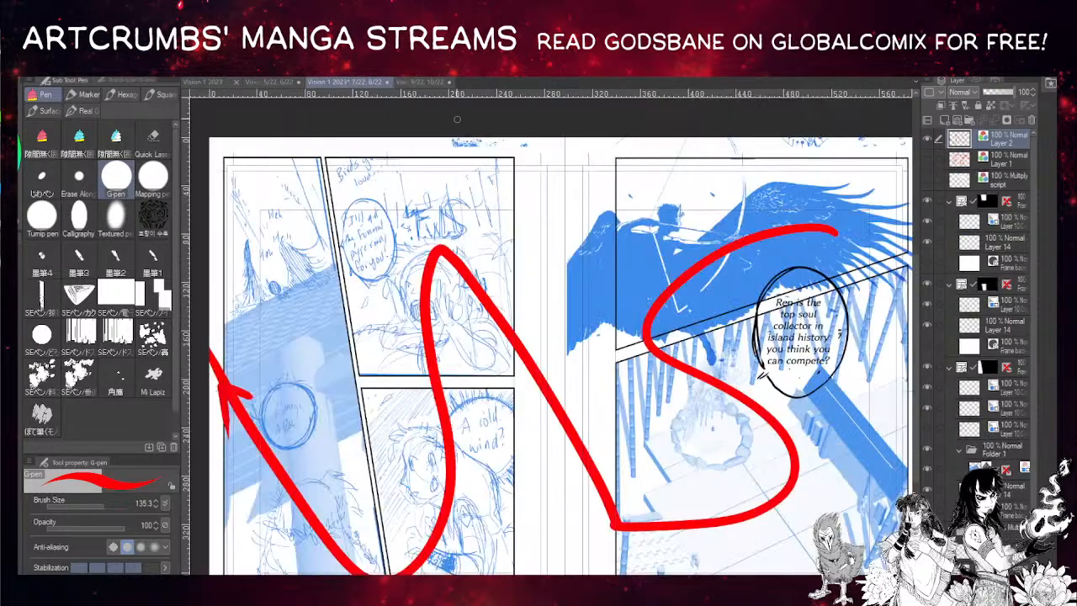
- Switch to the spread with pages 5 and 6 and hide the large red markup on Layer 14
click(345, 82)
click(273, 82)
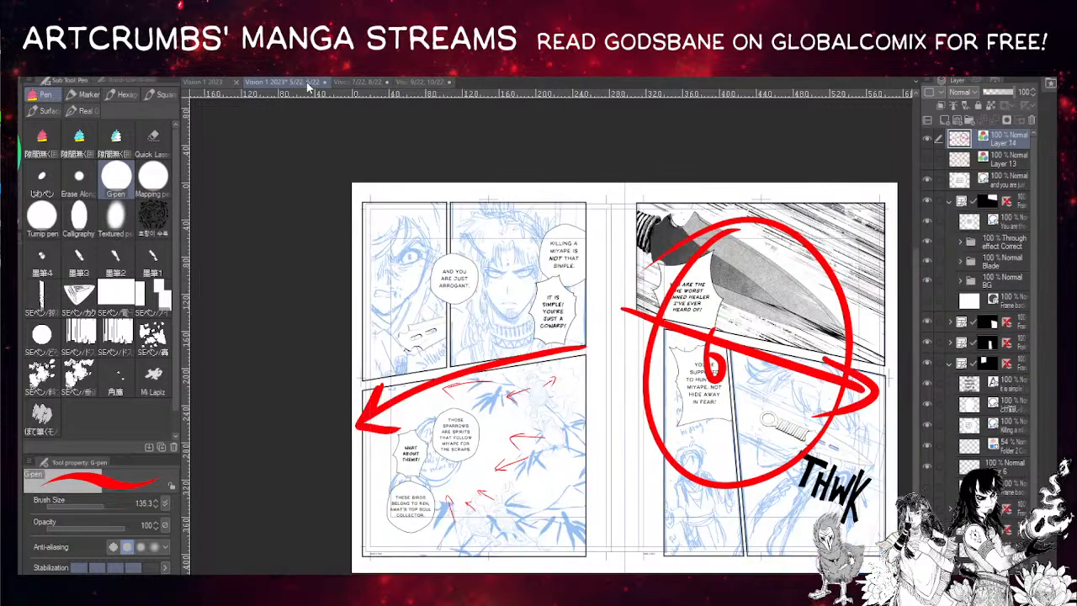
click(927, 139)
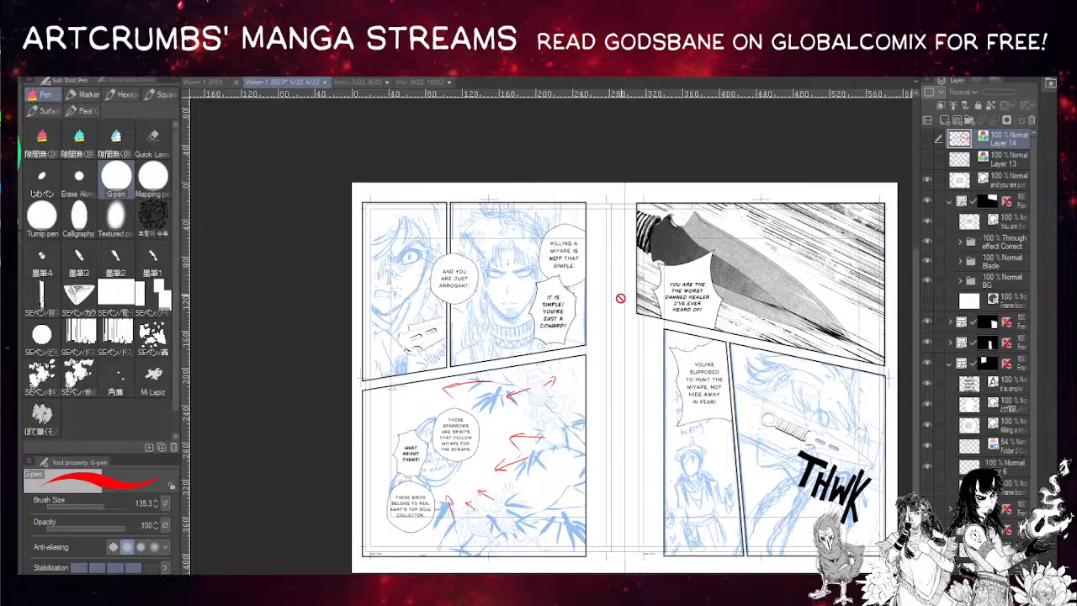
scroll(612, 327, up, 3)
scroll(605, 326, down, 3)
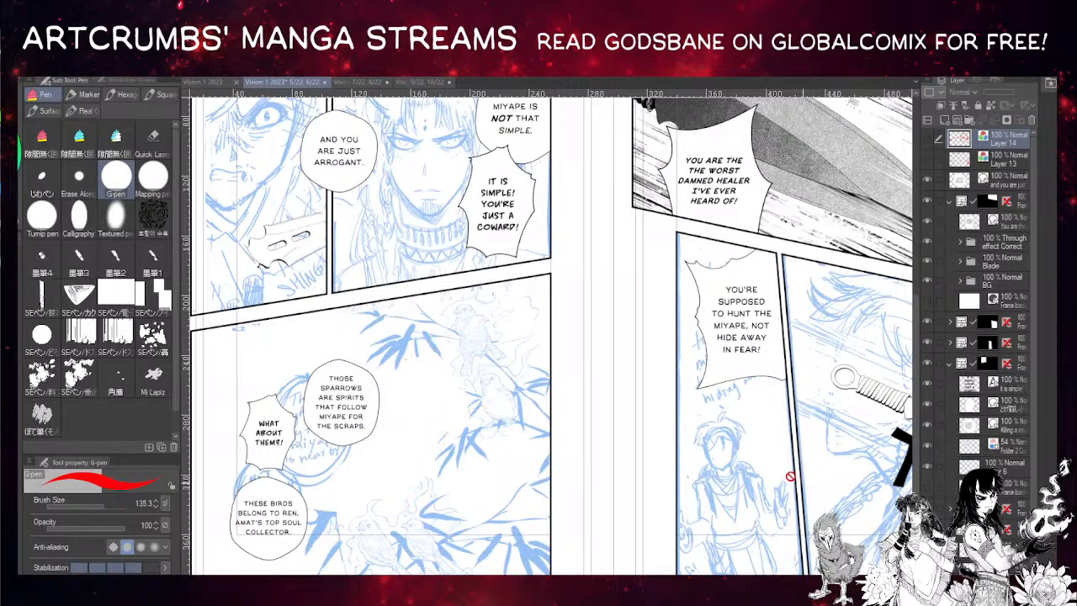
- In the character reference spread, hide the Aros art folder so the black figure no longer overlaps the standing character sketch
drag(487, 374, 519, 372)
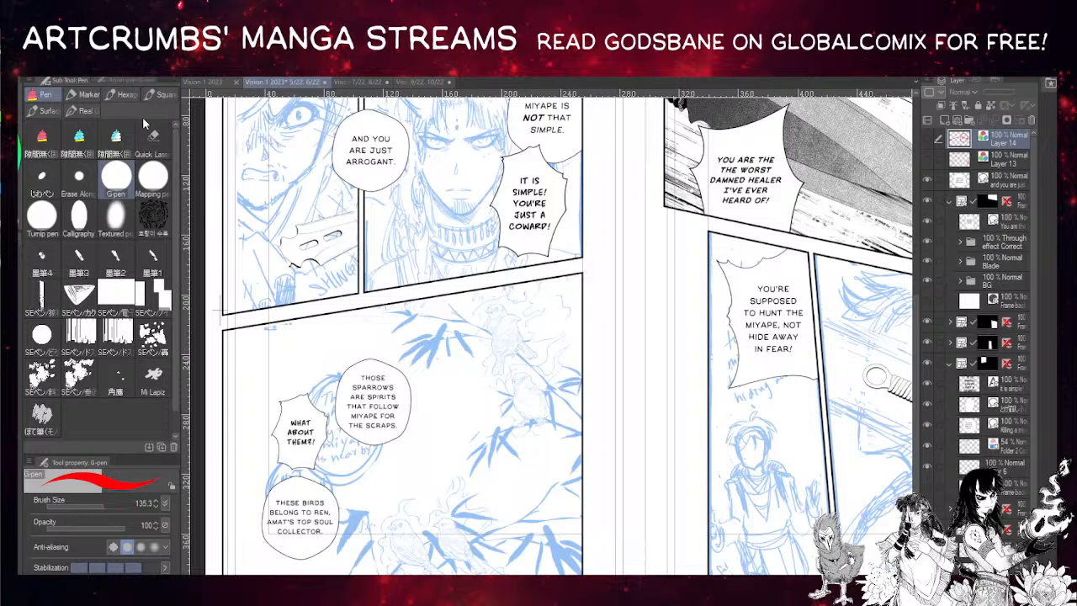
drag(676, 284, 619, 342)
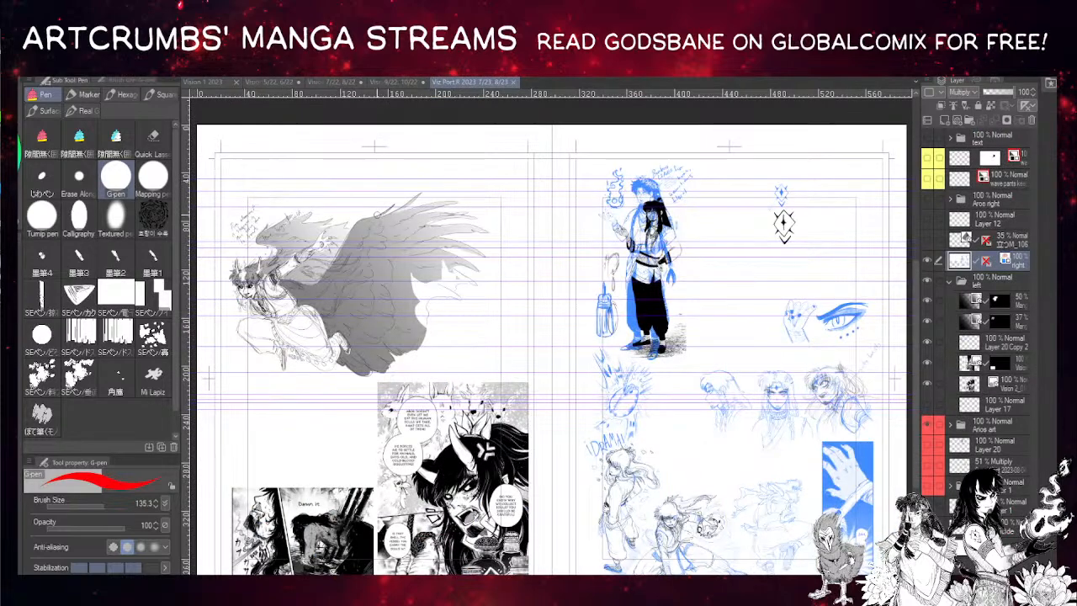
scroll(665, 274, up, 2)
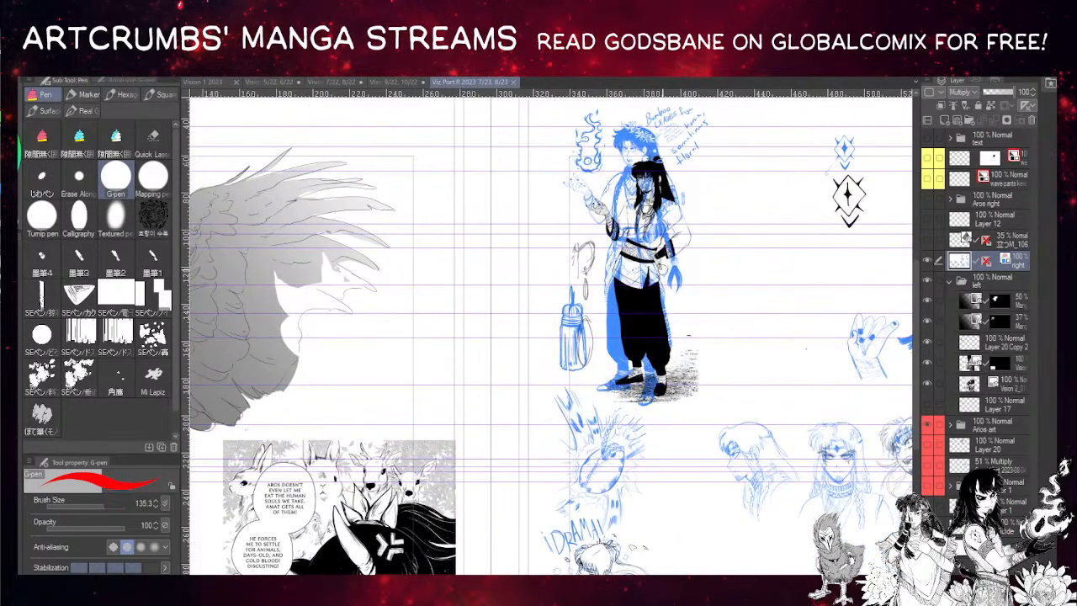
scroll(688, 261, up, 2)
key(o)
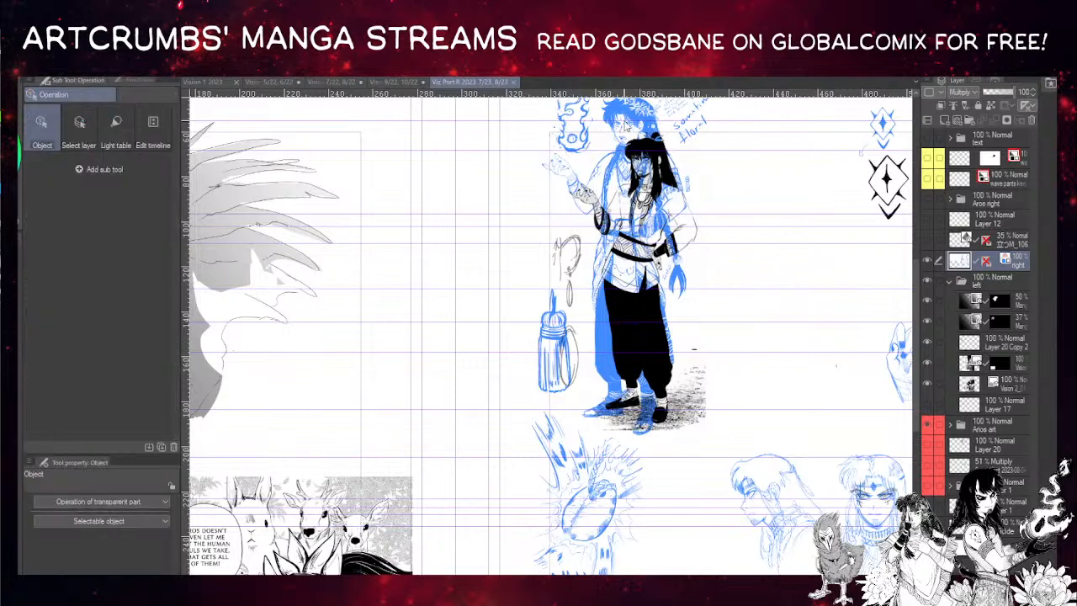
click(619, 112)
click(929, 429)
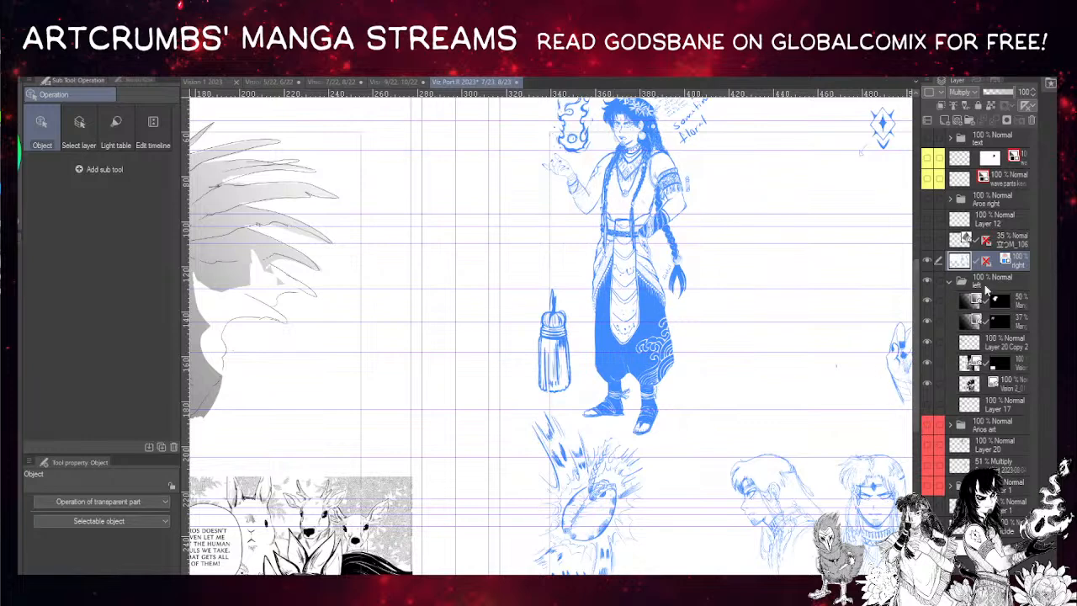
- Remove the layer colour from the right layer to display its reference drawings in black
key(ctrl+b)
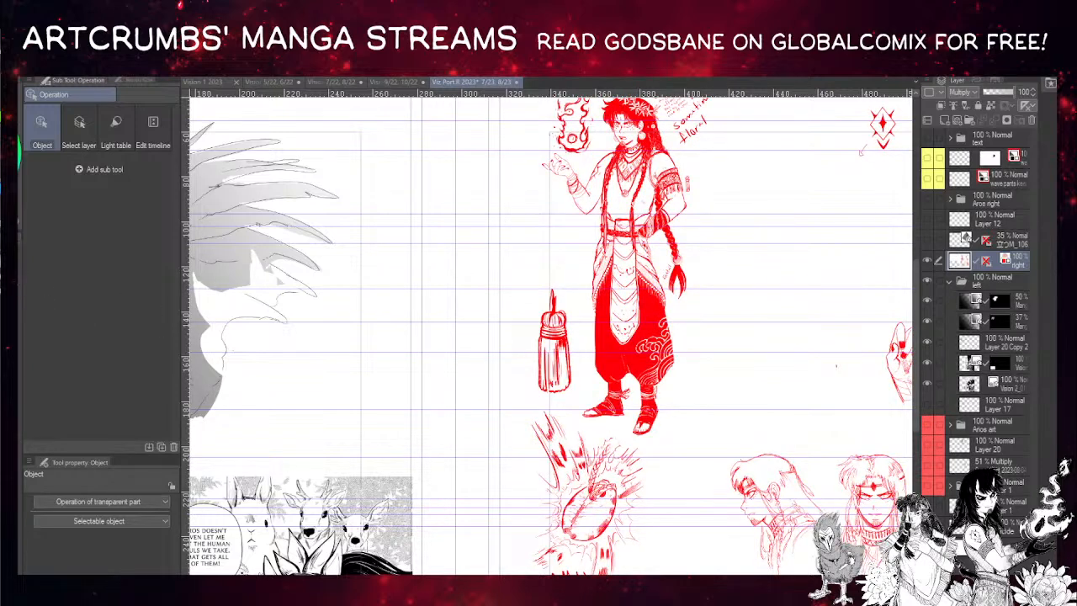
key(ctrl+b)
scroll(673, 222, up, 4)
drag(622, 262, 570, 362)
scroll(601, 389, down, 2)
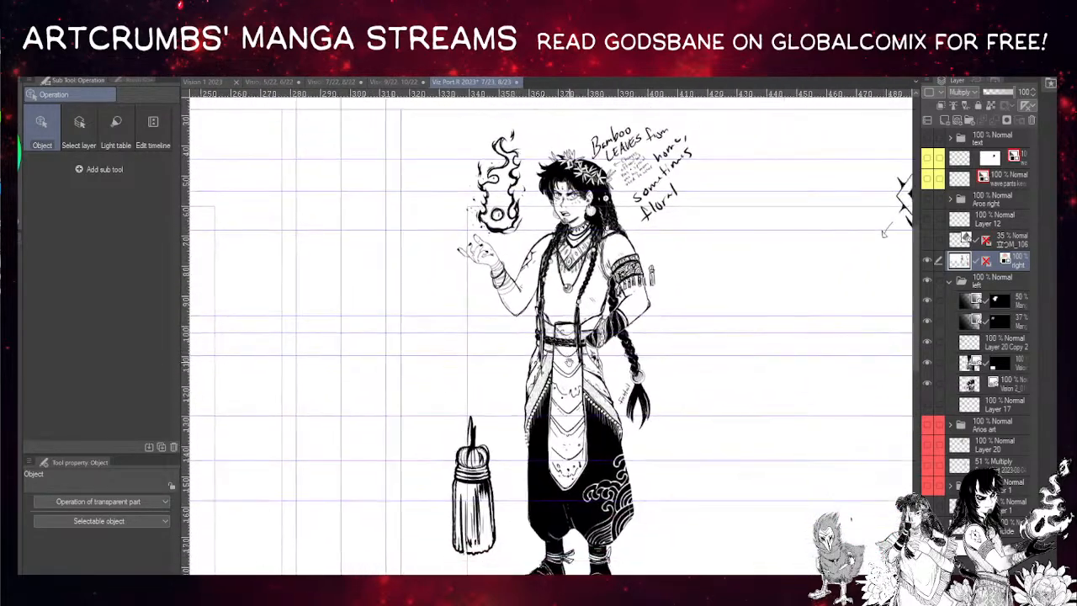
- Make a rectangular selection around the full standing figure, its flame and tassel drawings, extended to include both feet
key(m)
drag(418, 110, 698, 576)
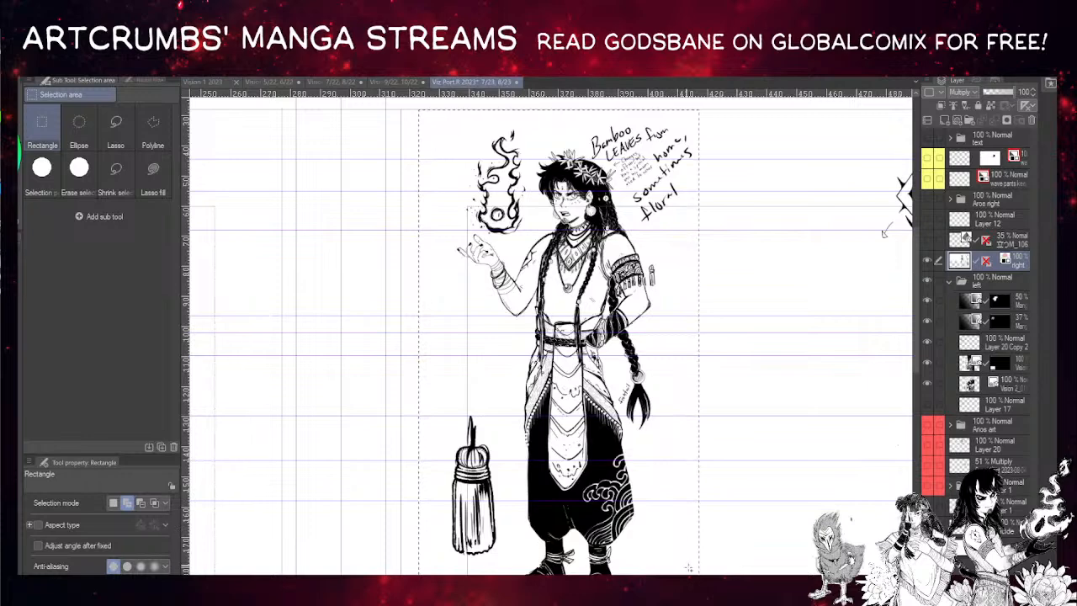
drag(704, 202, 580, 228)
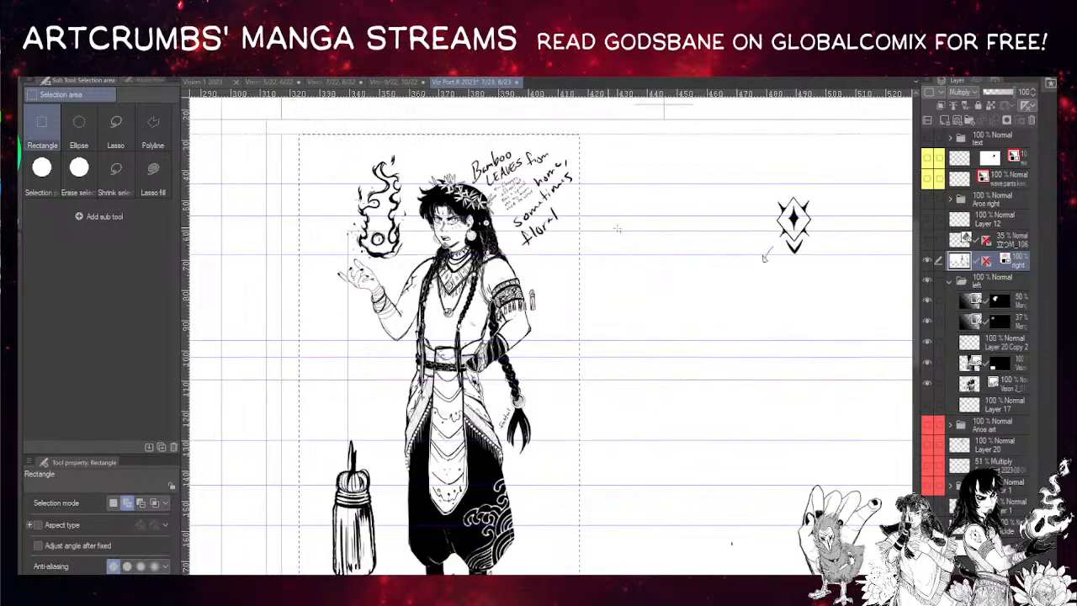
drag(681, 380, 664, 322)
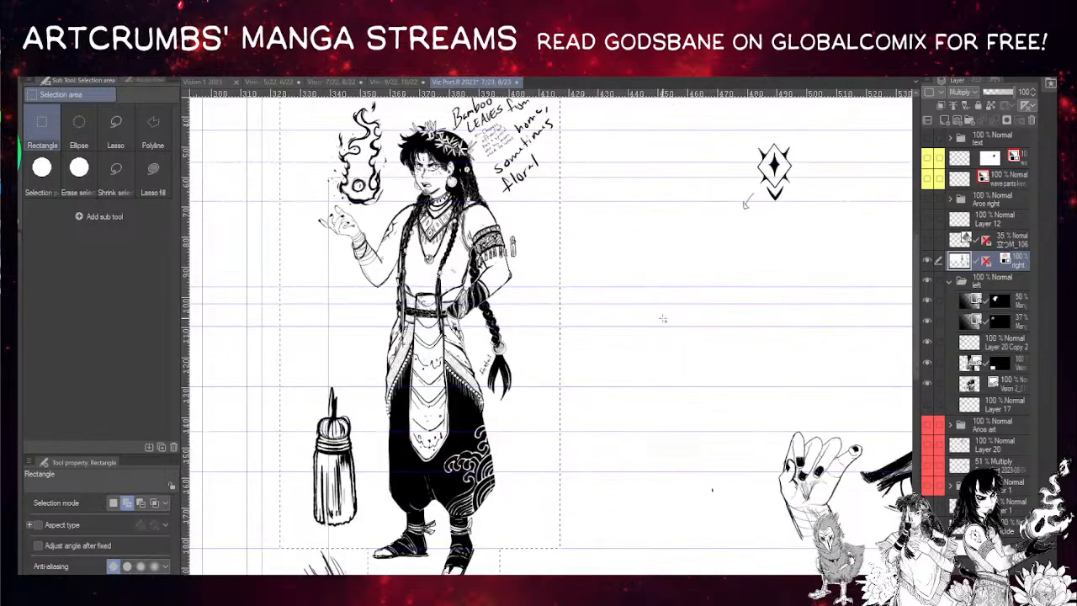
drag(662, 422, 613, 280)
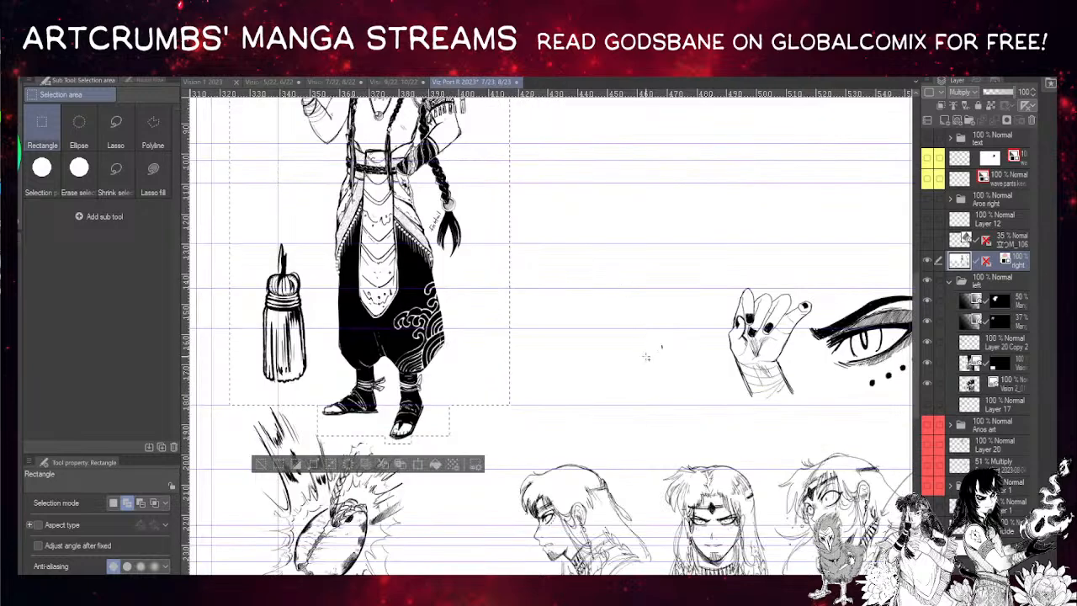
mouse_move(631, 404)
mouse_down()
mouse_move(621, 442)
mouse_move(470, 324)
mouse_up()
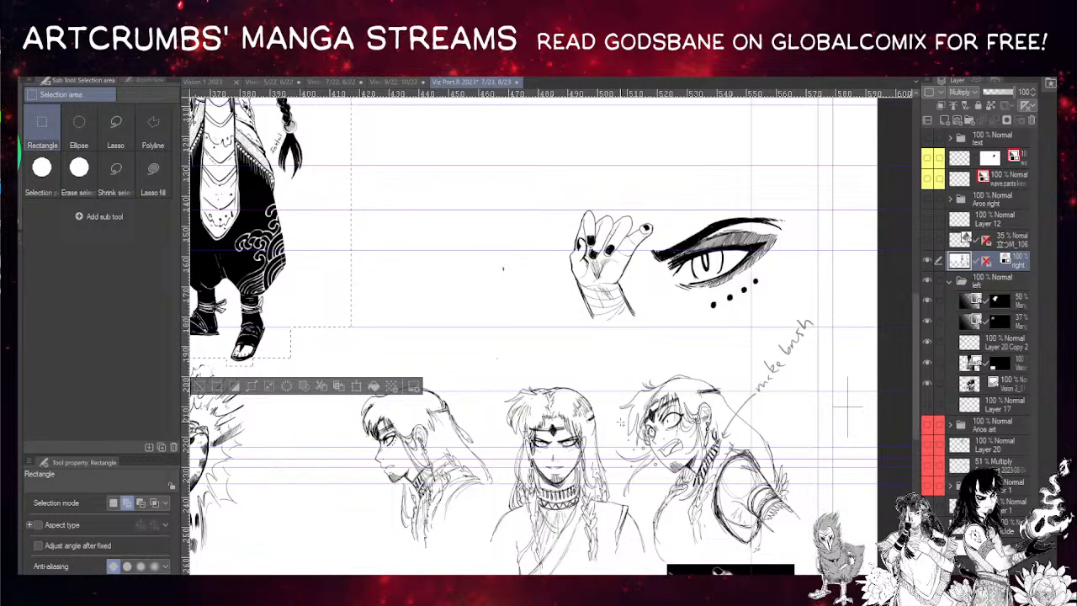
drag(586, 262, 710, 431)
drag(545, 296, 584, 365)
mouse_move(543, 422)
mouse_down()
mouse_move(547, 312)
mouse_move(560, 367)
mouse_up()
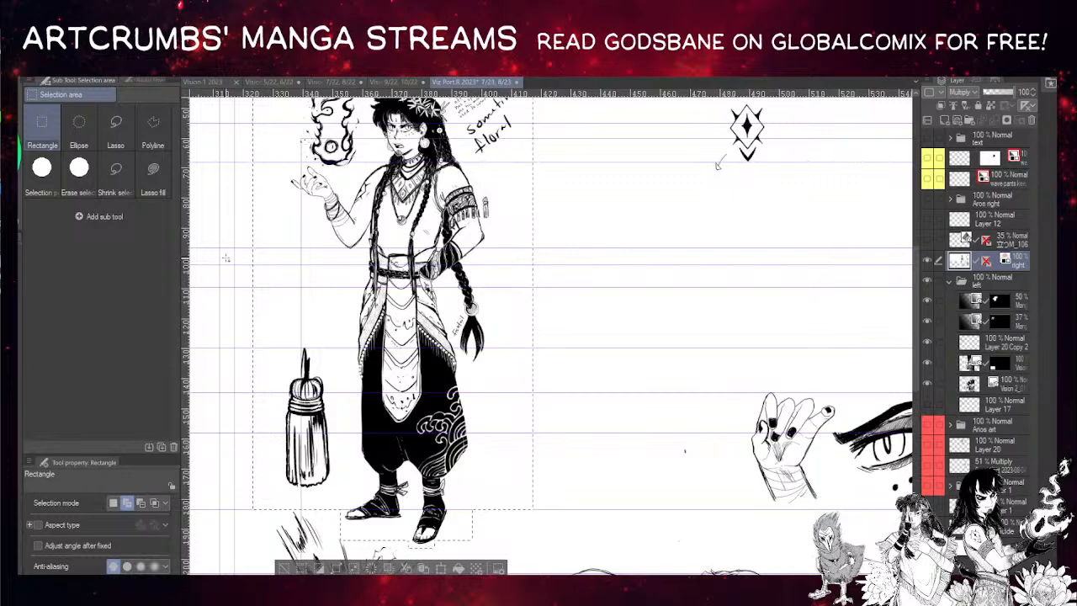
- Paste the copied reference figure into the spread with pages 5 and 6 and move it into the gutter between the pages
click(262, 82)
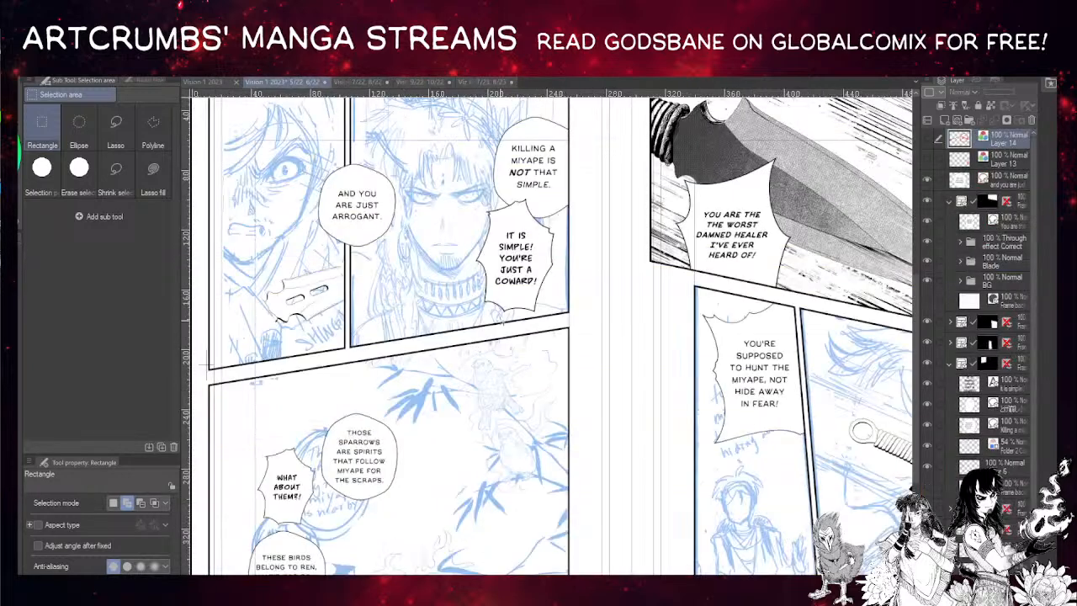
drag(699, 254, 658, 279)
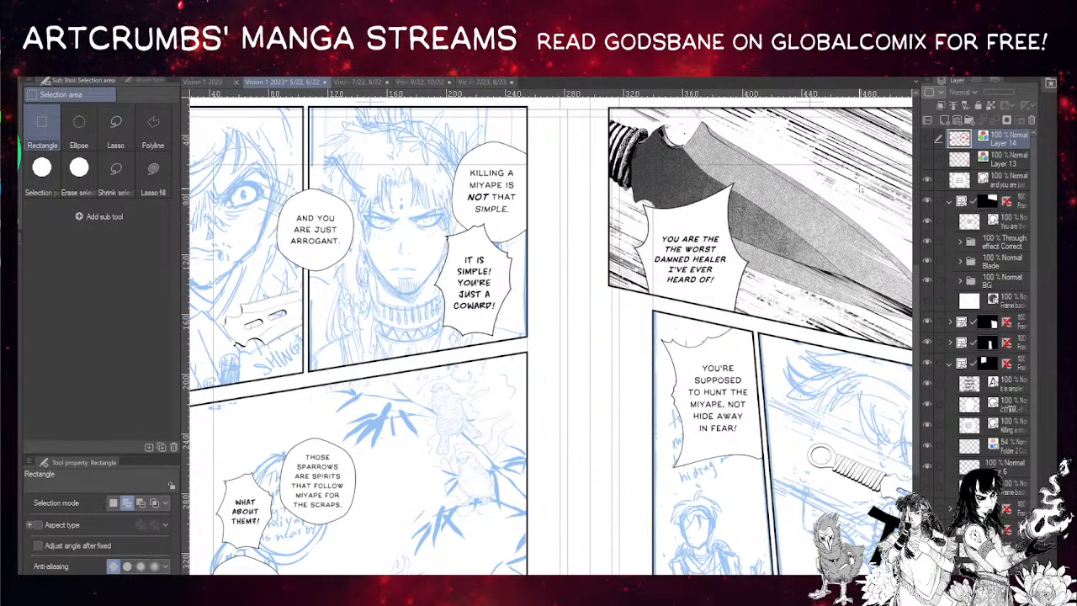
key(ctrl+v)
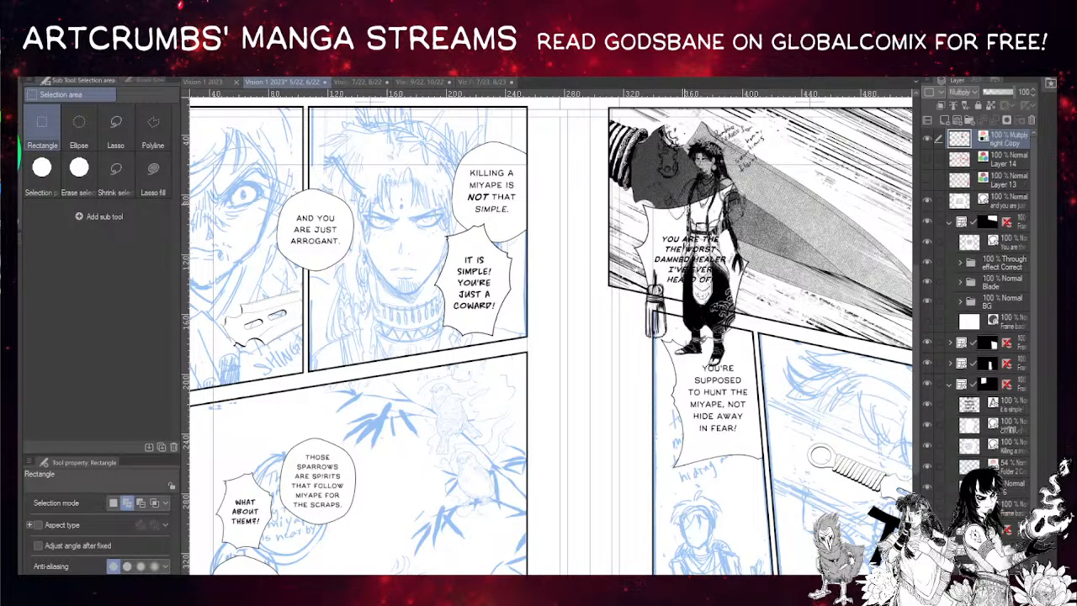
key(k)
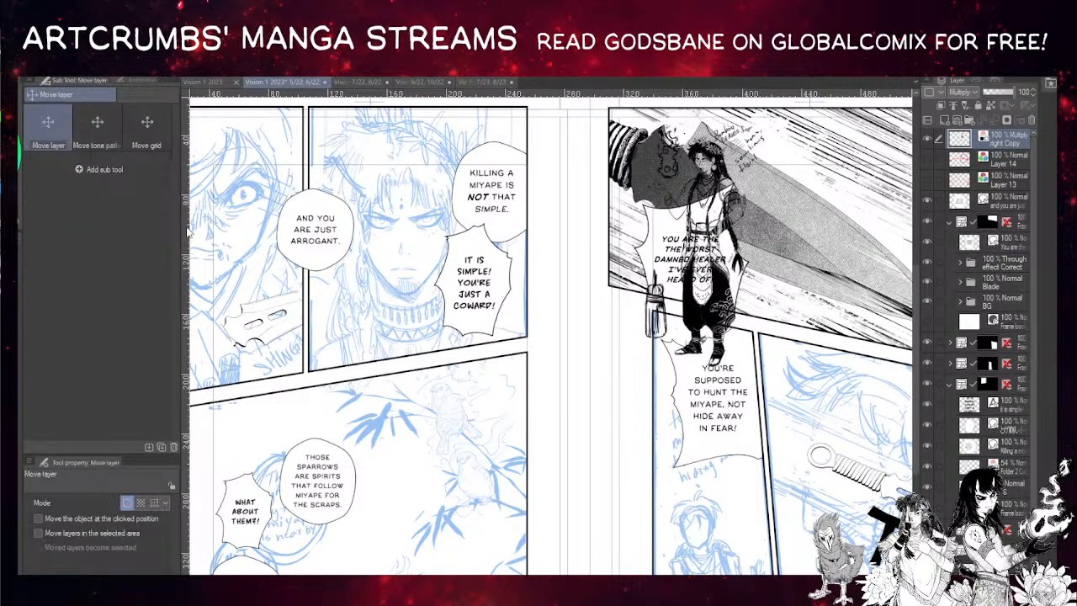
drag(715, 253, 579, 385)
drag(755, 395, 631, 294)
drag(484, 339, 510, 368)
drag(585, 358, 551, 312)
scroll(665, 332, up, 2)
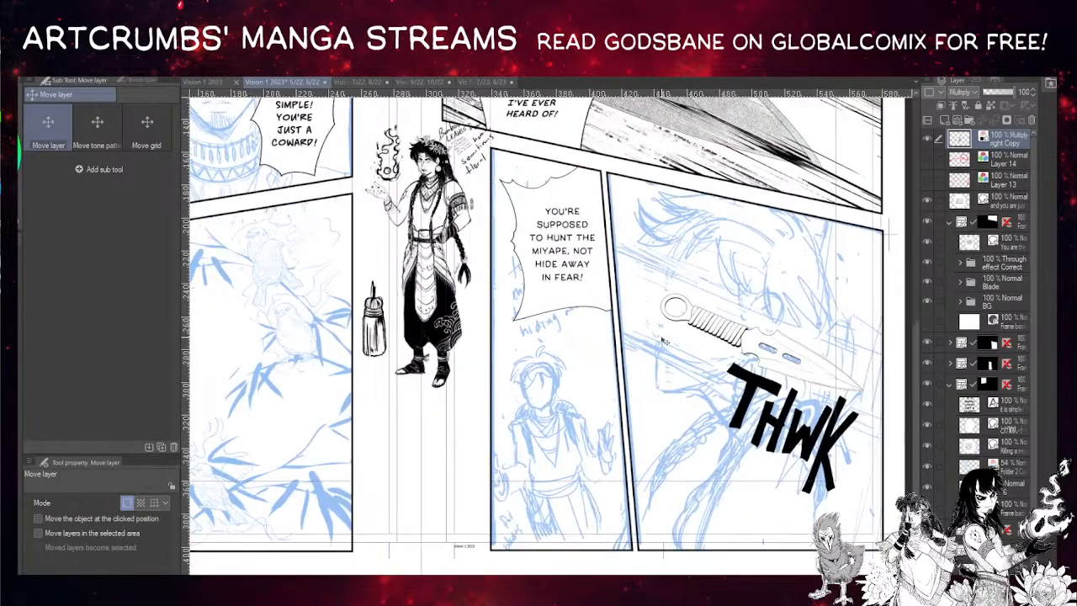
drag(695, 307, 637, 327)
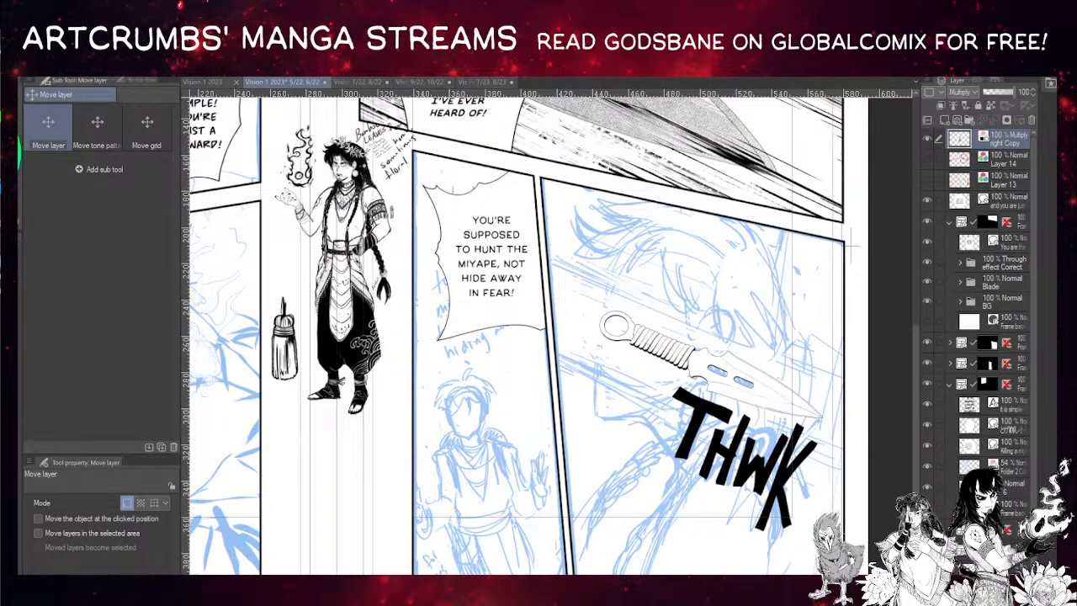
- Move the pasted reference figure higher in the gutter, beside the panel with the frowning face
drag(330, 224, 542, 416)
drag(353, 336, 419, 412)
drag(621, 486, 568, 359)
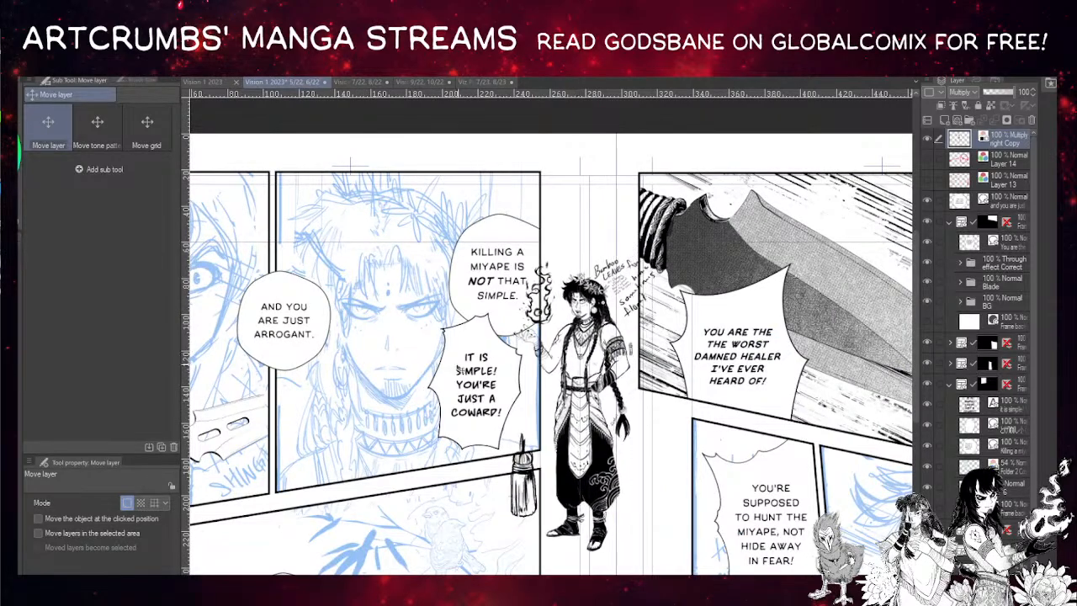
scroll(412, 380, up, 5)
drag(424, 382, 474, 387)
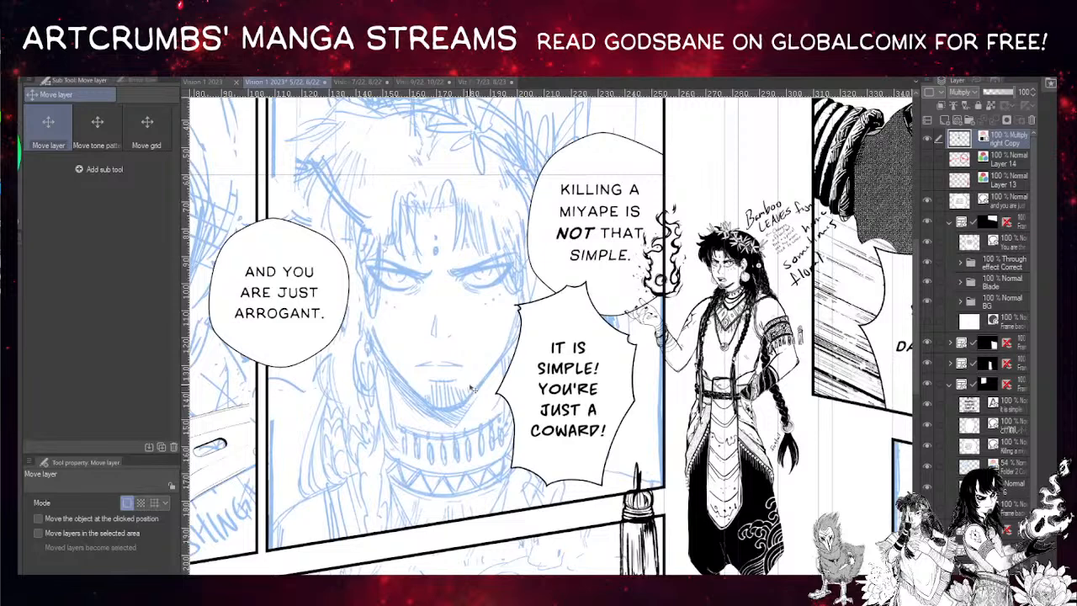
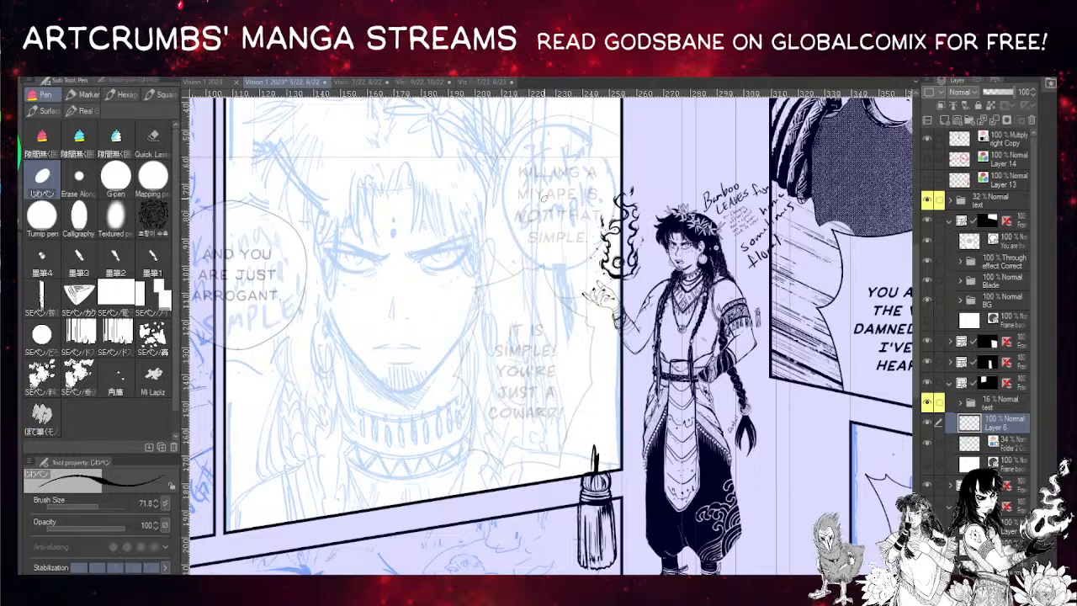
- Try to ink the frowning face's jawline from below the ear toward the chin, on the side near the "arrogant" balloon
drag(545, 198, 519, 175)
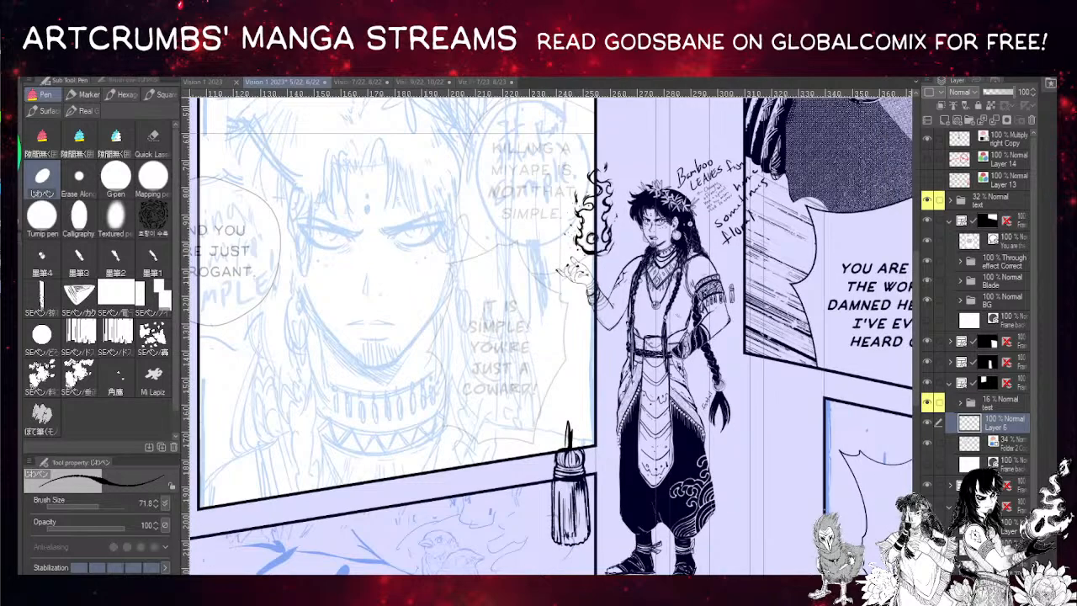
key(ctrl+plus)
drag(353, 183, 404, 317)
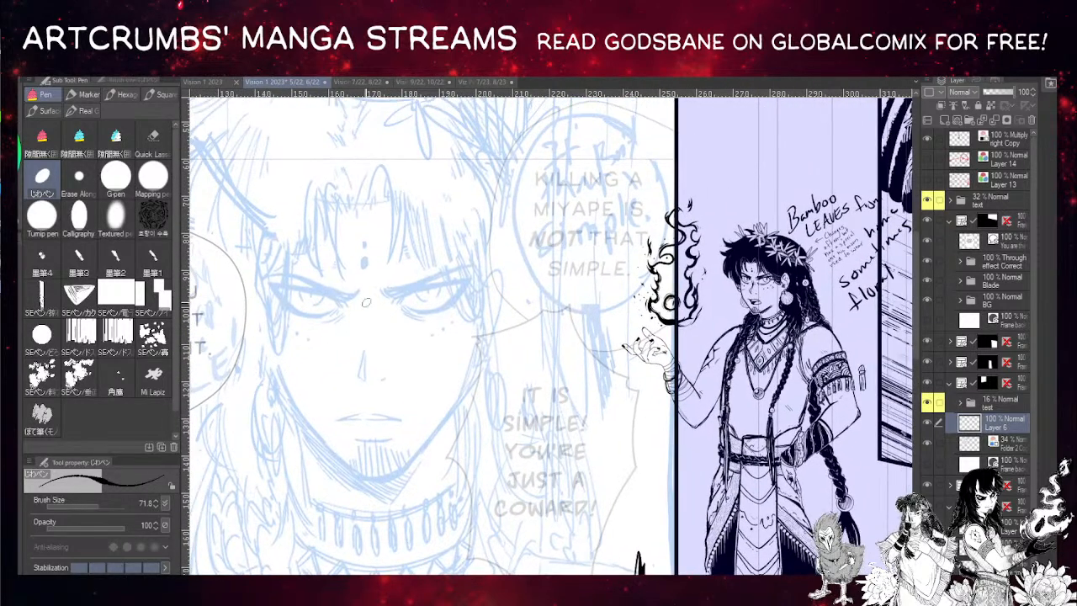
drag(277, 355, 297, 405)
key(ctrl+z)
drag(277, 356, 316, 435)
key(ctrl+z)
mouse_move(279, 357)
mouse_down()
mouse_move(324, 441)
mouse_move(367, 477)
mouse_up()
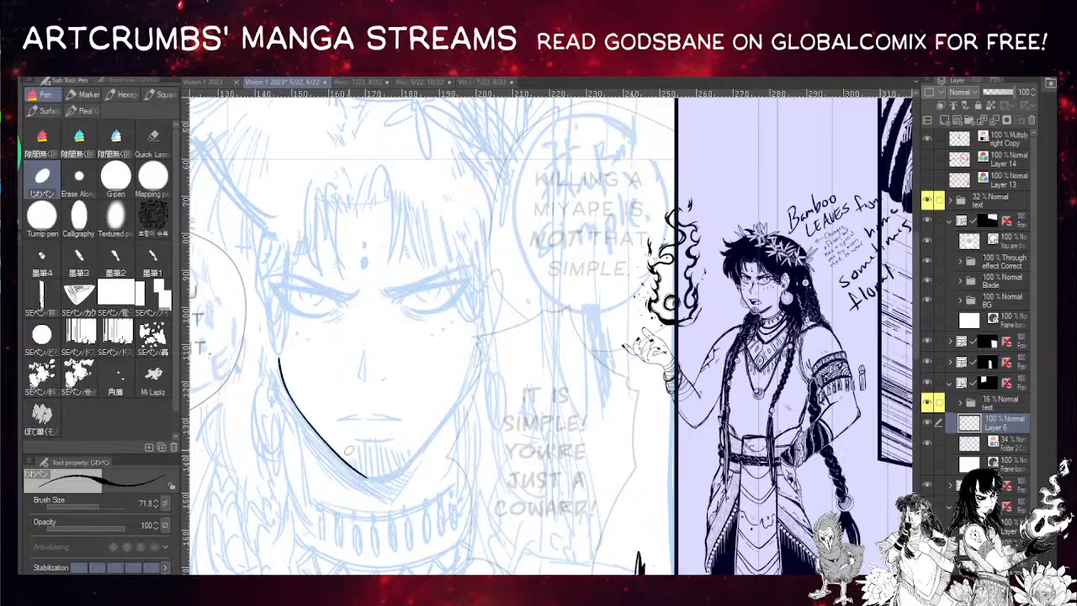
key(ctrl+z)
- Set the pen's brush size to 52.3 and ink the outline of the ear nearest the "arrogant" balloon with trial strokes
drag(97, 505, 91, 505)
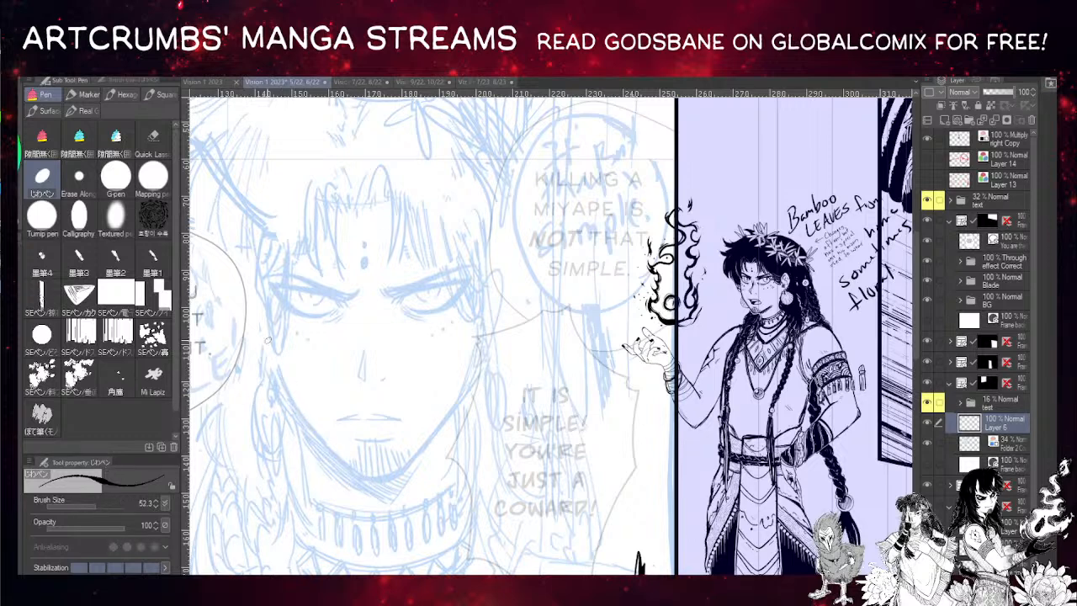
drag(276, 347, 280, 381)
key(ctrl+z)
drag(268, 320, 279, 383)
mouse_move(258, 306)
mouse_down()
mouse_move(246, 356)
mouse_move(262, 378)
mouse_up()
key(ctrl+z)
key(ctrl+z)
drag(264, 324, 246, 280)
key(ctrl+z)
mouse_move(264, 317)
mouse_down()
mouse_move(241, 284)
mouse_move(261, 316)
mouse_move(251, 324)
mouse_move(239, 292)
mouse_move(249, 364)
mouse_up()
key(ctrl+z)
mouse_move(244, 283)
mouse_down()
mouse_move(233, 334)
mouse_move(266, 386)
mouse_up()
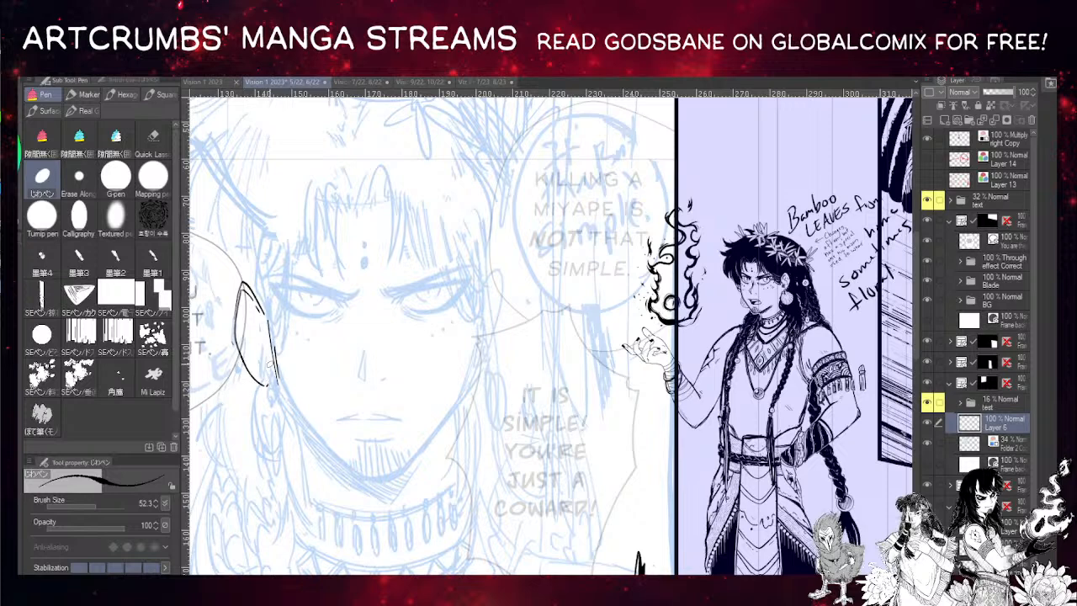
key(ctrl+z)
key(ctrl+z)
- Ink the inner contours of the ear and the loose hair strands falling at the temple beside it
key(ctrl+plus)
drag(366, 305, 567, 300)
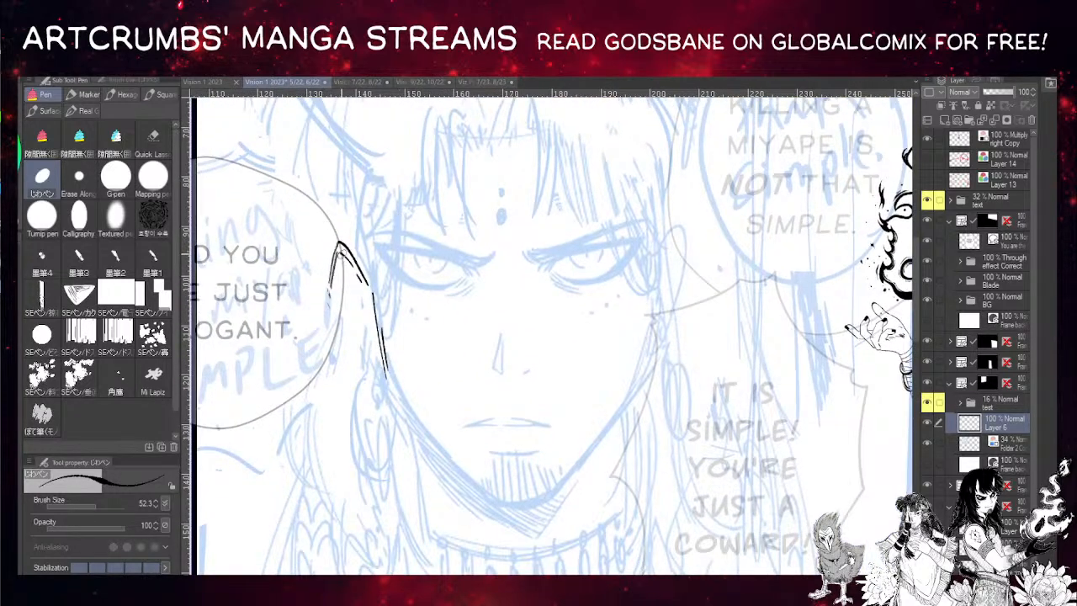
drag(341, 255, 377, 313)
key(ctrl+z)
mouse_move(400, 201)
mouse_down()
mouse_move(373, 293)
mouse_move(402, 278)
mouse_move(380, 336)
mouse_up()
mouse_move(402, 221)
mouse_down()
mouse_move(370, 291)
mouse_move(393, 297)
mouse_up()
key(ctrl+z)
key(ctrl+z)
mouse_move(398, 249)
mouse_down()
mouse_move(382, 323)
mouse_move(403, 358)
mouse_move(384, 313)
mouse_move(388, 260)
mouse_up()
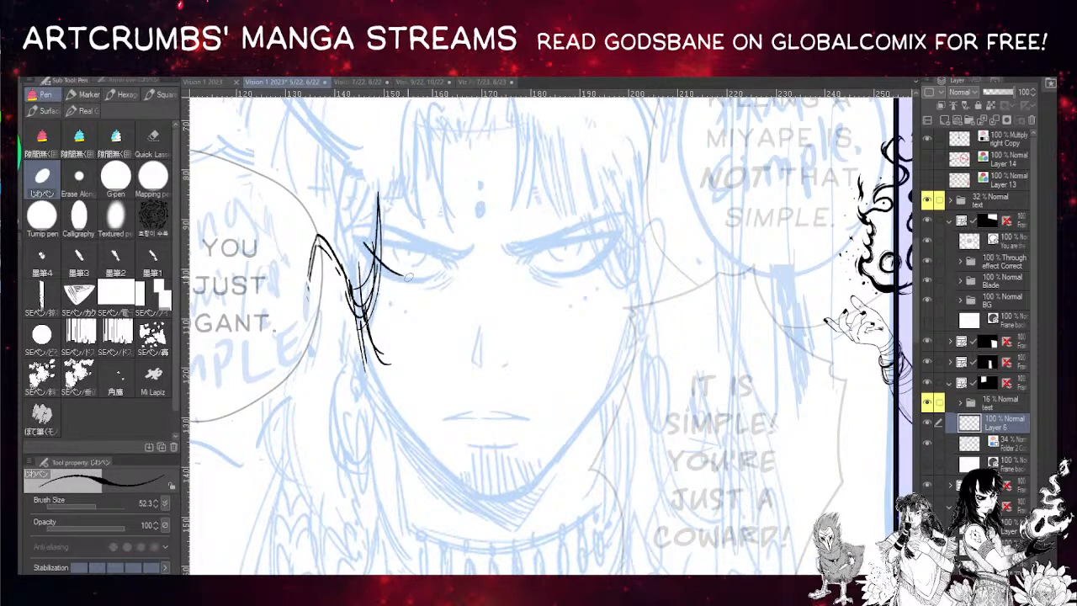
- Try to ink the upper eyelid line inward from the outer corner of the eye nearest the inked ear
drag(354, 237, 400, 276)
key(ctrl+z)
mouse_move(360, 241)
mouse_down()
mouse_move(395, 271)
mouse_move(426, 257)
mouse_move(373, 317)
mouse_move(356, 292)
mouse_move(406, 282)
mouse_move(390, 322)
mouse_up()
key(ctrl+z)
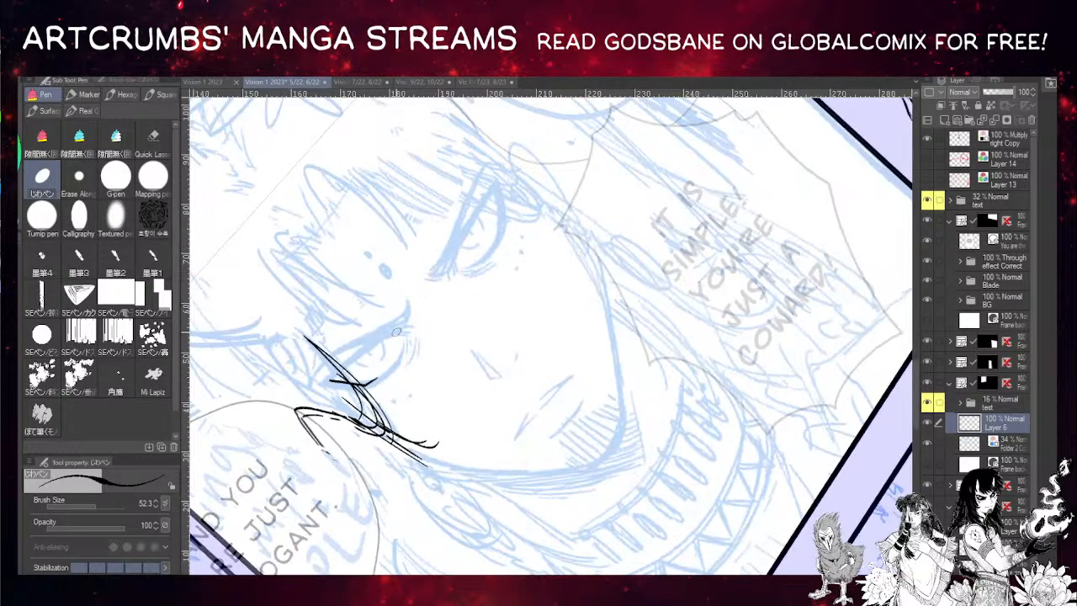
- Ink the eye's upper lash line as a thick tapered stroke, built up from several passes between the outer and inner corners
drag(337, 376, 388, 335)
mouse_move(334, 378)
mouse_down()
mouse_move(410, 325)
mouse_move(407, 316)
mouse_move(331, 382)
mouse_up()
drag(383, 336, 401, 323)
drag(331, 382, 399, 325)
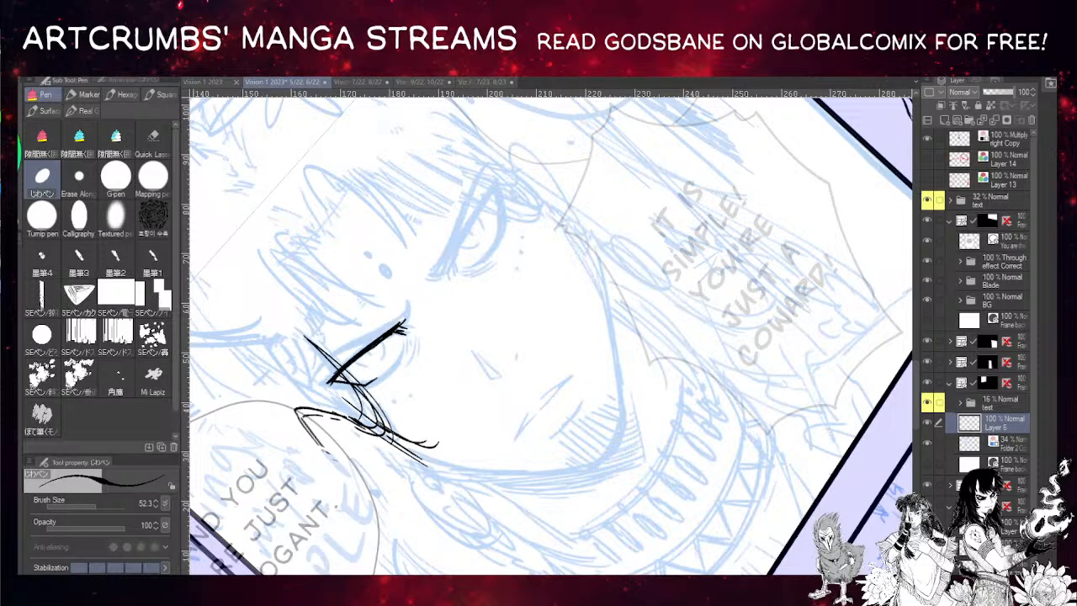
key(ctrl+at)
drag(422, 270, 420, 306)
drag(386, 259, 347, 245)
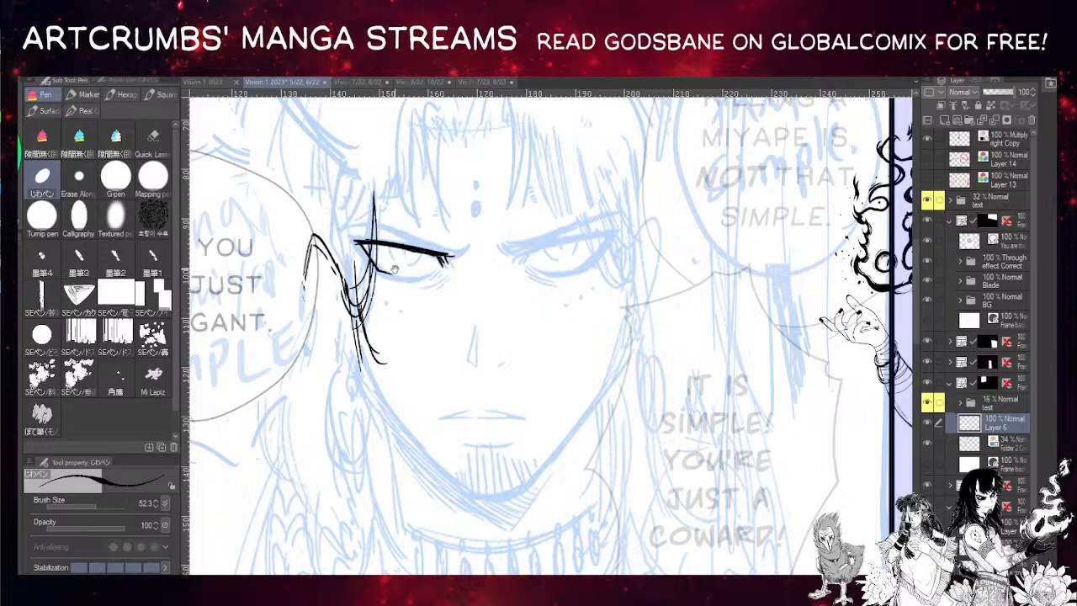
- Ink the outer corner and the curved lower lid line of the same eye
drag(396, 269, 367, 251)
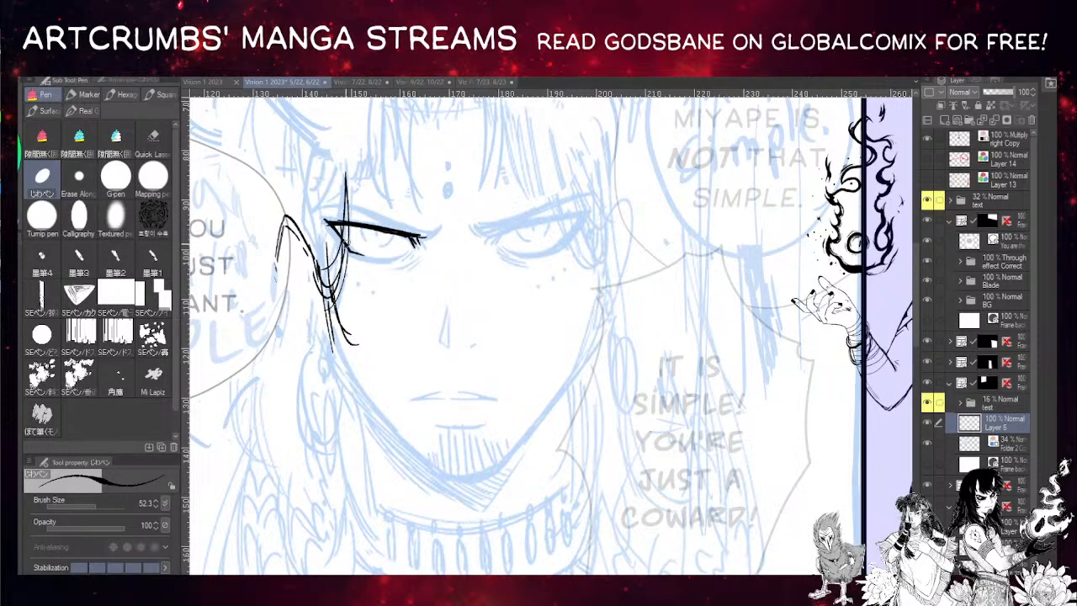
drag(325, 221, 355, 255)
key(shift+space)
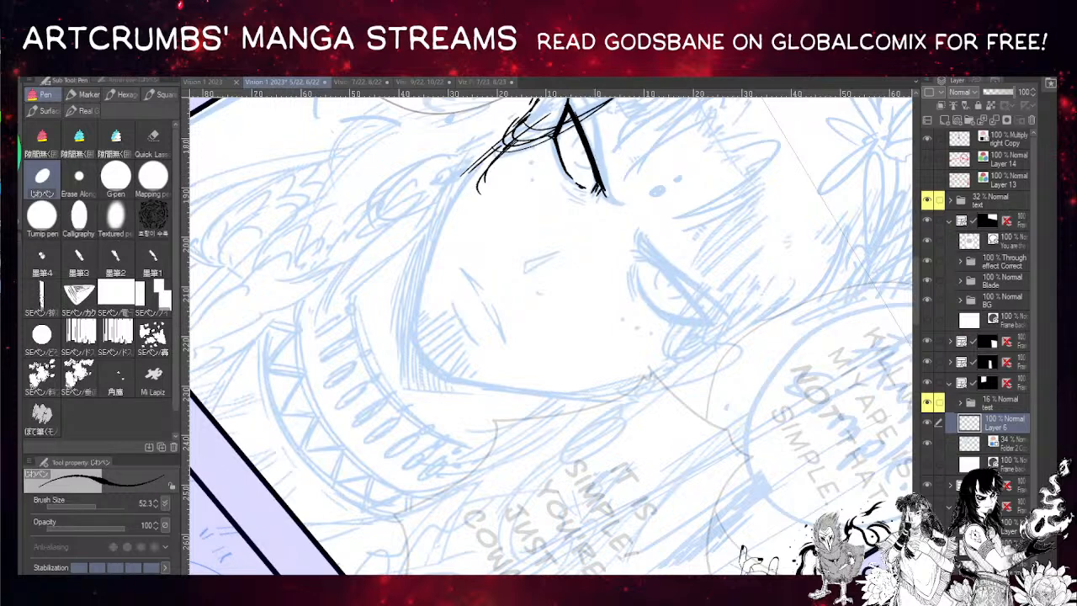
key(ctrl+at)
drag(486, 219, 483, 302)
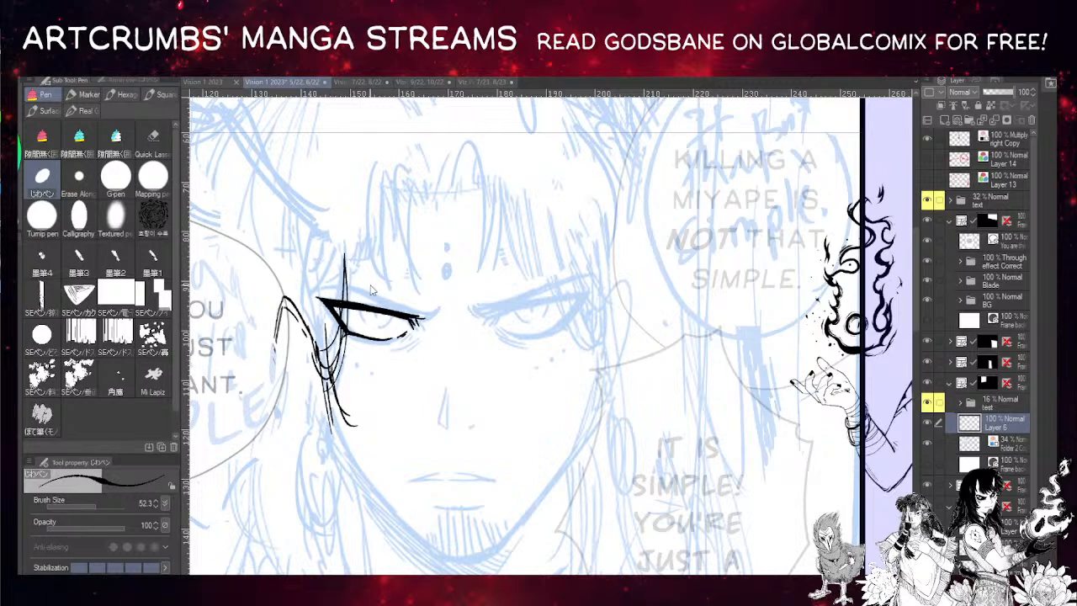
- Undo the last eye strokes and re-ink the outer corner, a thicker curved lower lid and the upper lash line
key(ctrl+z)
key(ctrl+z)
key(ctrl+z)
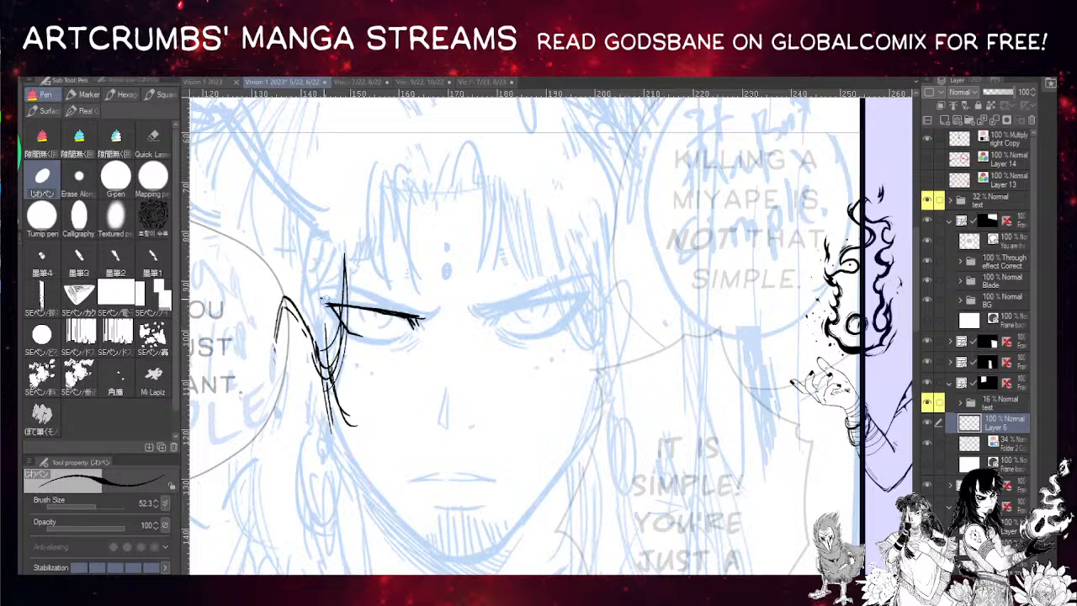
drag(338, 325, 377, 340)
key(ctrl+z)
mouse_move(324, 302)
mouse_down()
mouse_move(343, 330)
mouse_move(377, 344)
mouse_move(349, 333)
mouse_move(405, 336)
mouse_up()
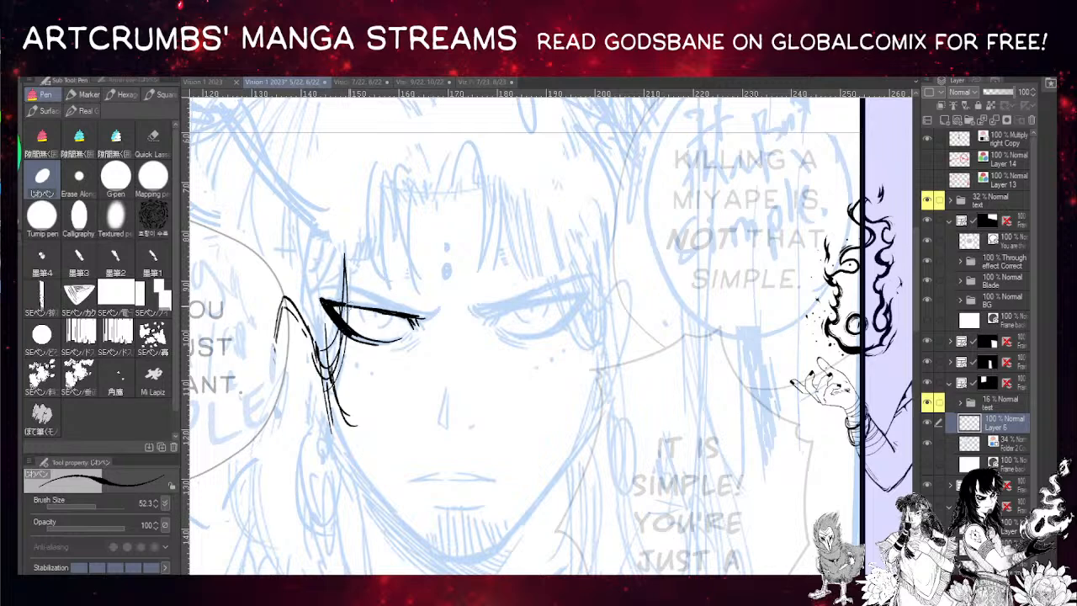
mouse_move(362, 309)
mouse_down()
mouse_move(334, 300)
mouse_move(407, 314)
mouse_move(350, 304)
mouse_move(392, 313)
mouse_up()
- Ink the tapered line above the upper lash down to the inner corner, with a short furrow mark at the other brow
drag(315, 289, 379, 303)
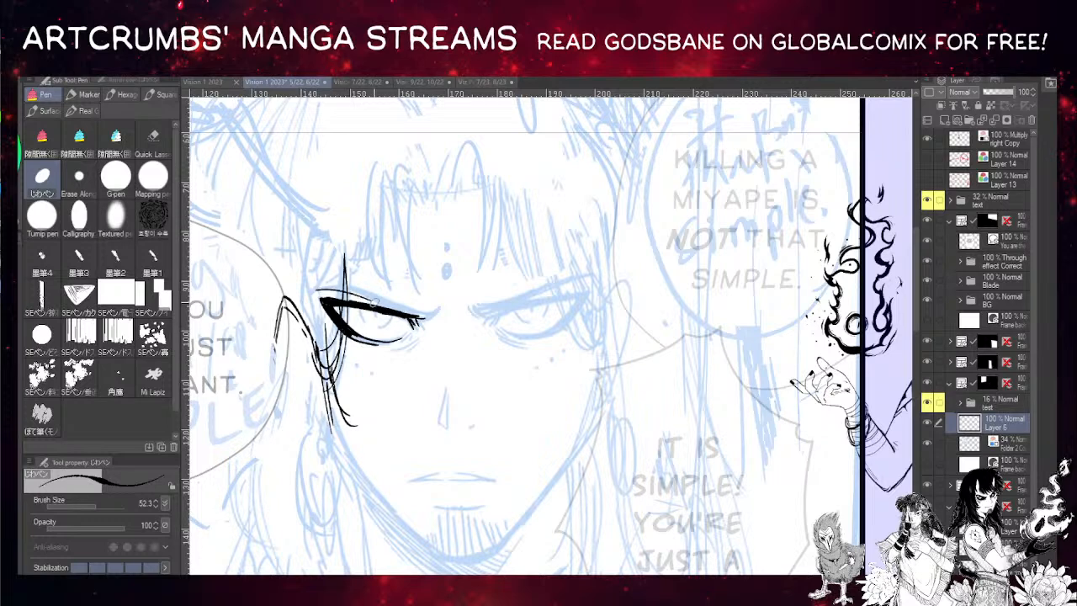
key(ctrl+z)
drag(317, 290, 379, 303)
key(ctrl+z)
drag(317, 289, 415, 317)
drag(374, 405, 321, 419)
mouse_move(341, 318)
mouse_down()
mouse_move(386, 323)
mouse_move(375, 337)
mouse_move(429, 331)
mouse_up()
key(ctrl+z)
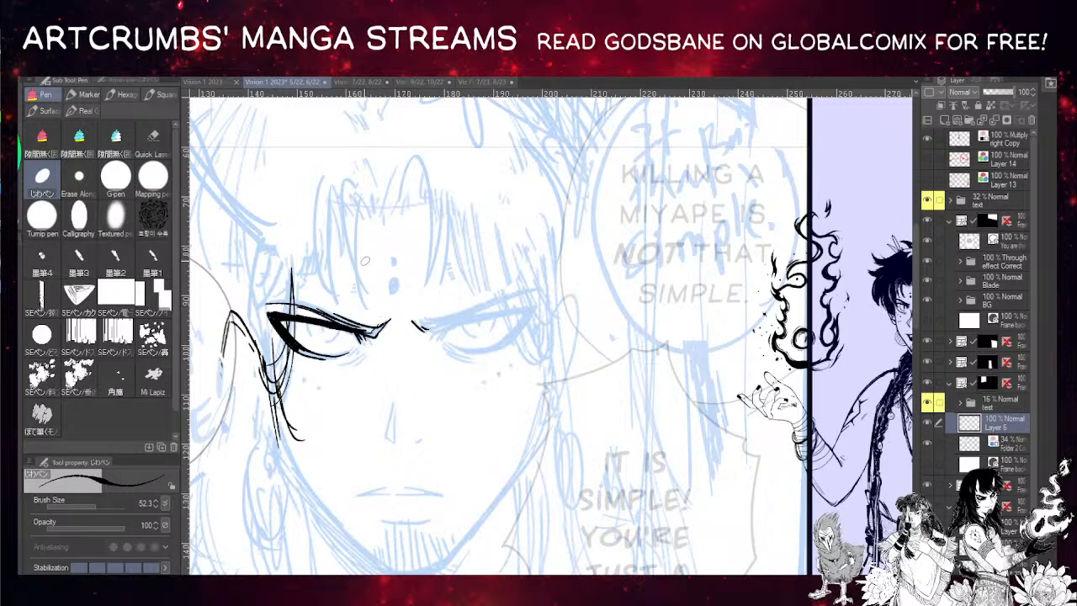
- Ink the larger round mark on the forehead between the brows
drag(394, 281, 392, 280)
key(ctrl+z)
- Handwrite the note "QAC" on the forehead above the round mark and undo it
mouse_move(375, 198)
mouse_down()
mouse_move(399, 218)
mouse_move(429, 157)
mouse_up()
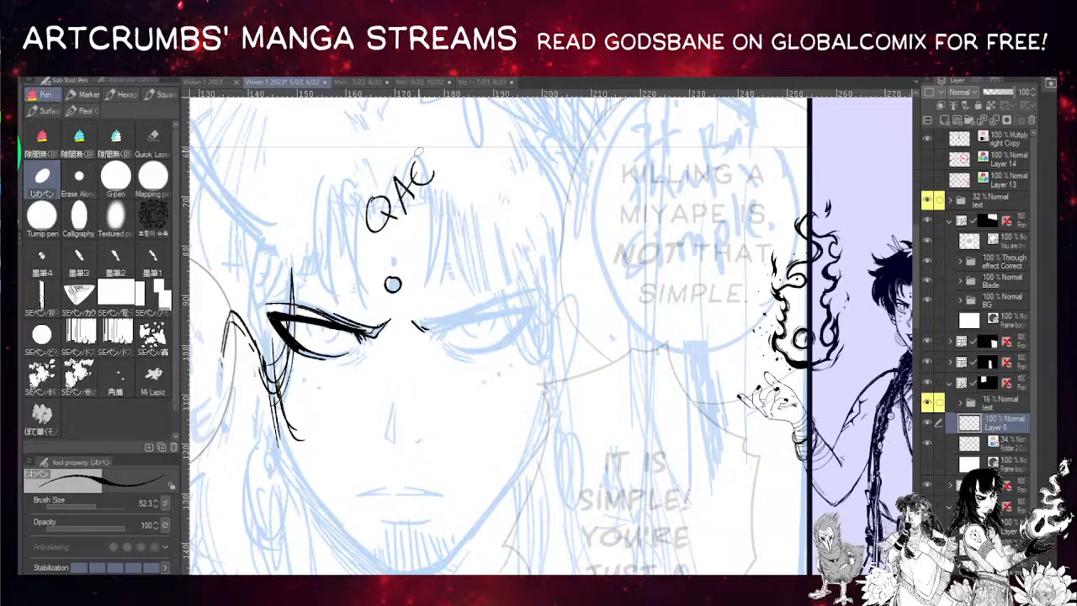
key(ctrl+z)
key(ctrl+z)
key(ctrl+z)
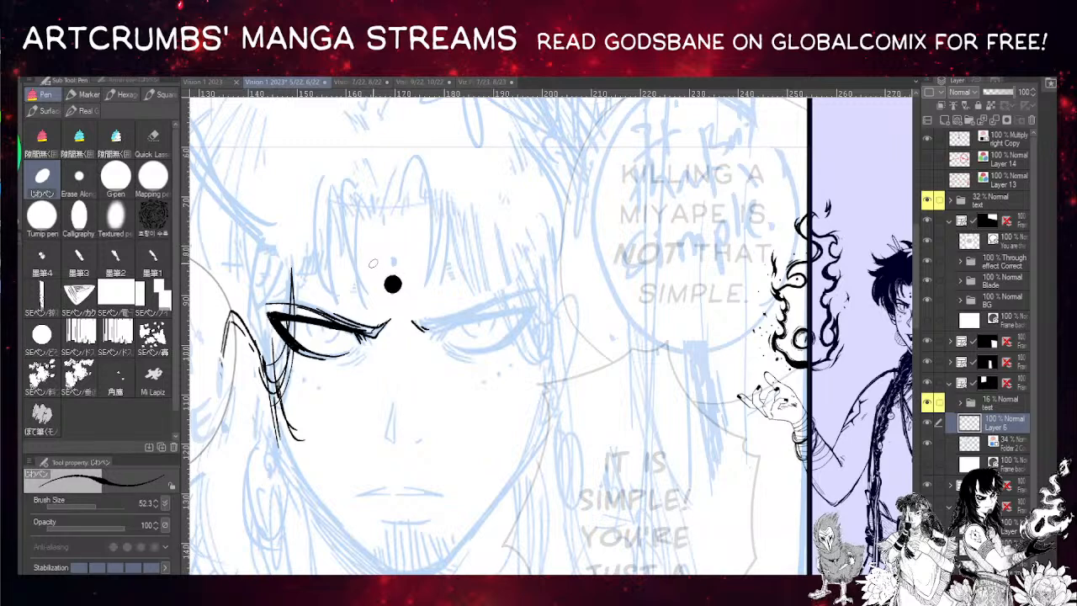
- Ink the smaller dot directly above the larger forehead mark
drag(393, 257, 392, 260)
key(ctrl+z)
key(ctrl+z)
key(ctrl+z)
- Ink the thin curved bang strands beside the forehead dots, on the side of the uninked eye, redoing strokes as needed
mouse_move(428, 170)
mouse_down()
mouse_move(432, 233)
mouse_move(421, 274)
mouse_up()
key(ctrl+z)
mouse_move(429, 174)
mouse_down()
mouse_move(422, 274)
mouse_move(428, 194)
mouse_move(409, 301)
mouse_up()
key(ctrl+z)
key(ctrl+z)
drag(433, 220, 414, 298)
mouse_move(422, 295)
mouse_down()
mouse_move(447, 211)
mouse_move(437, 175)
mouse_move(421, 297)
mouse_up()
key(ctrl+z)
key(ctrl+z)
mouse_move(422, 296)
mouse_down()
mouse_move(444, 194)
mouse_move(398, 195)
mouse_up()
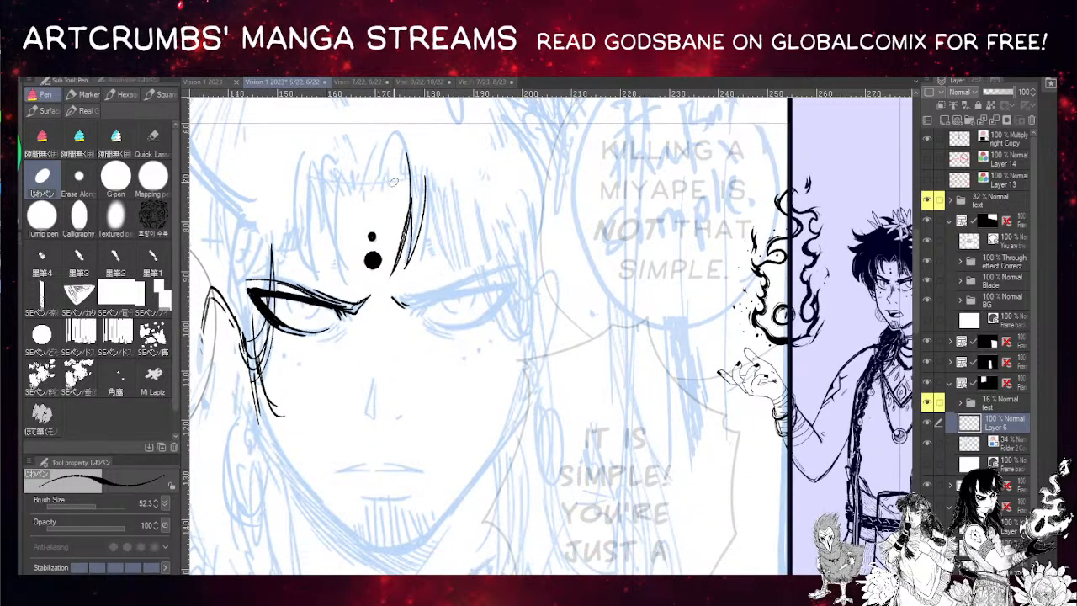
- Dot small freckles on the cheek beneath the outer half of the inked eye
drag(444, 239, 482, 236)
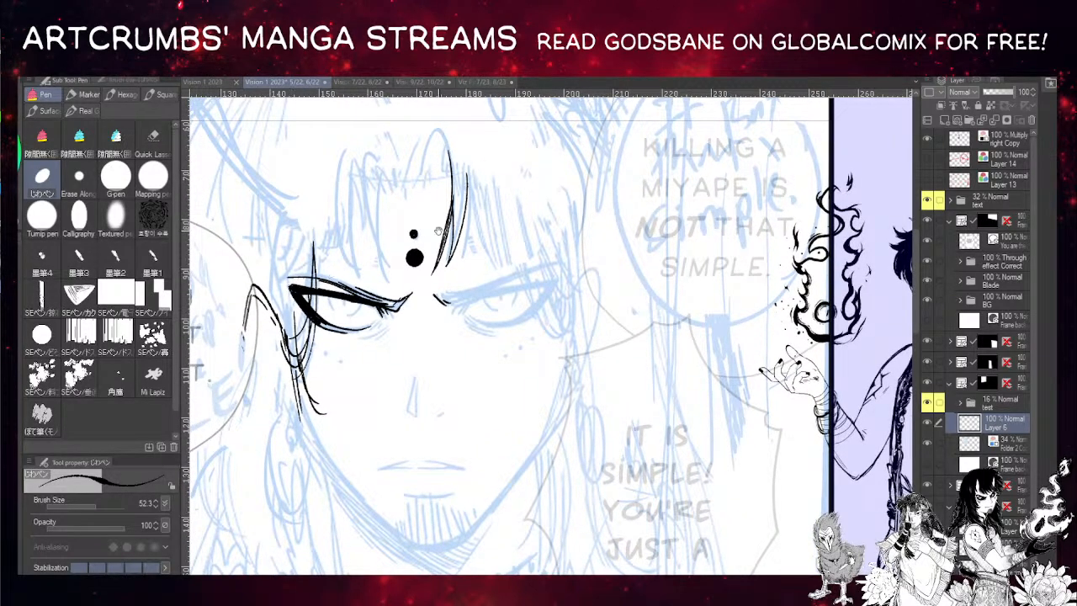
mouse_move(438, 230)
mouse_down()
mouse_move(400, 199)
mouse_move(425, 215)
mouse_up()
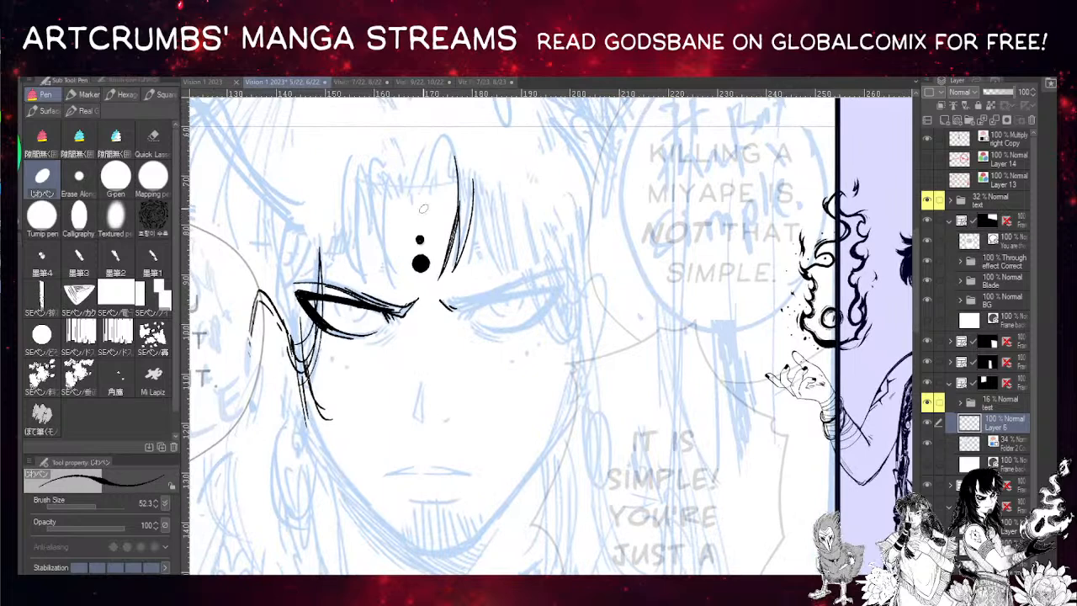
click(330, 356)
click(314, 345)
click(332, 356)
click(351, 365)
drag(422, 274, 411, 261)
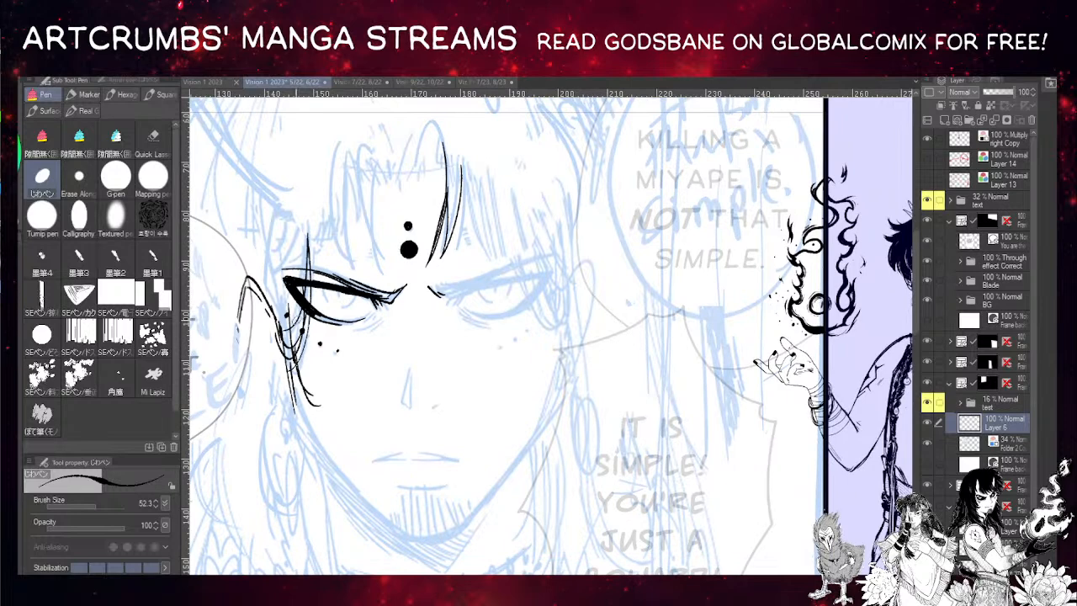
- Add more dots beside the ear and on the cheek, and ink the iris and pupil of the eye
mouse_move(298, 322)
mouse_down()
mouse_move(346, 352)
mouse_move(334, 392)
mouse_up()
key(ctrl+z)
key(ctrl+z)
drag(291, 315, 298, 341)
click(321, 354)
click(337, 354)
mouse_move(344, 306)
mouse_down()
mouse_move(355, 294)
mouse_move(344, 295)
mouse_up()
- Thicken the lower lid and the lash lines from the outer corner toward the inner corner with the canvas rotated
drag(415, 196, 373, 193)
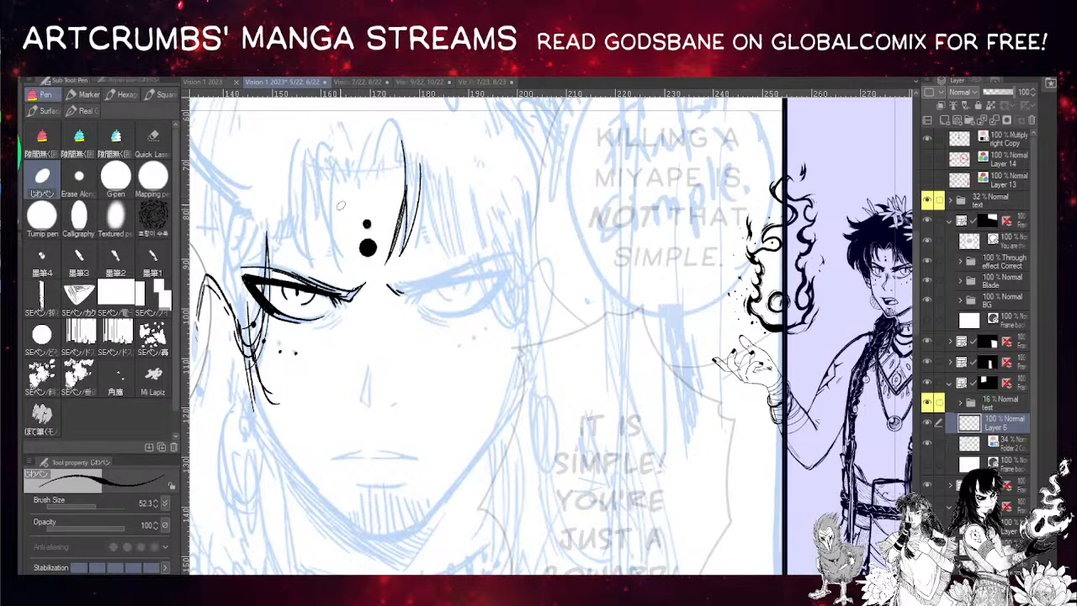
drag(422, 278, 388, 285)
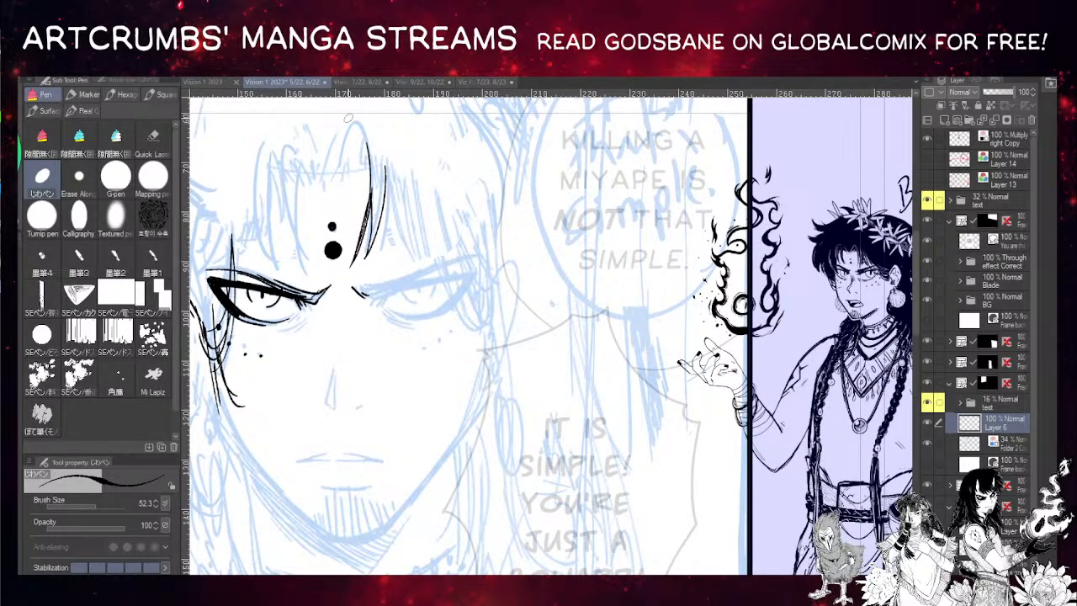
drag(348, 118, 392, 135)
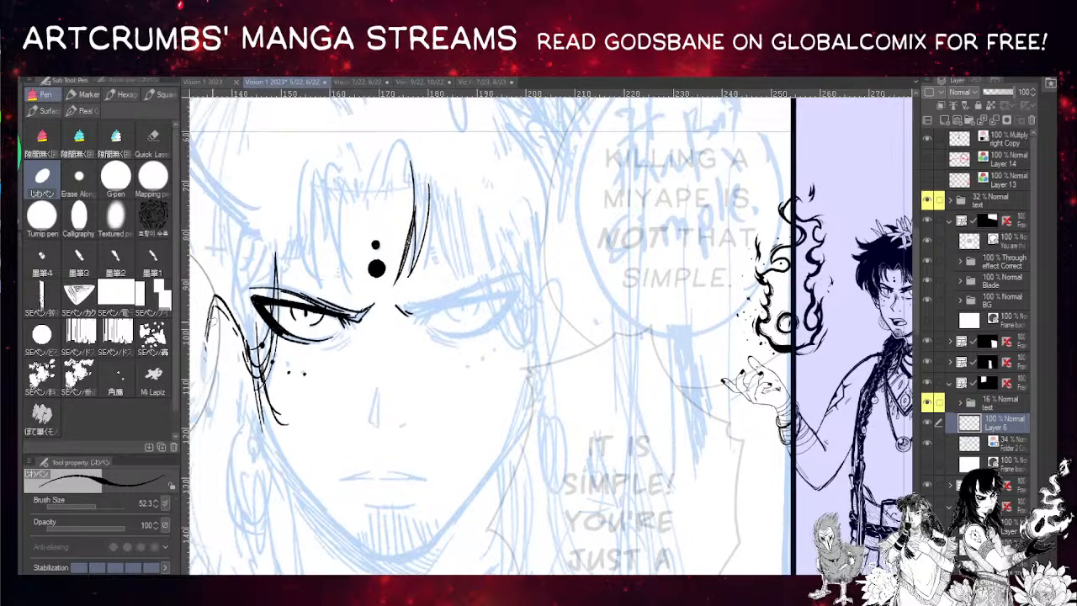
mouse_move(396, 357)
mouse_down()
mouse_move(434, 265)
mouse_move(422, 331)
mouse_up()
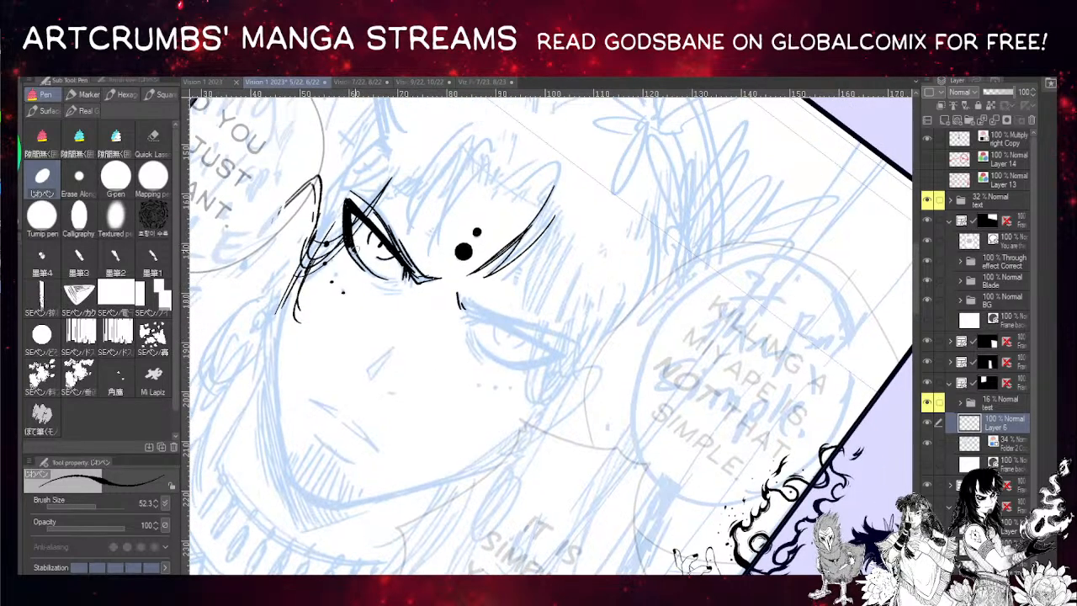
mouse_move(346, 239)
mouse_down()
mouse_move(383, 280)
mouse_move(407, 271)
mouse_move(401, 261)
mouse_up()
drag(354, 191, 404, 256)
drag(357, 190, 397, 248)
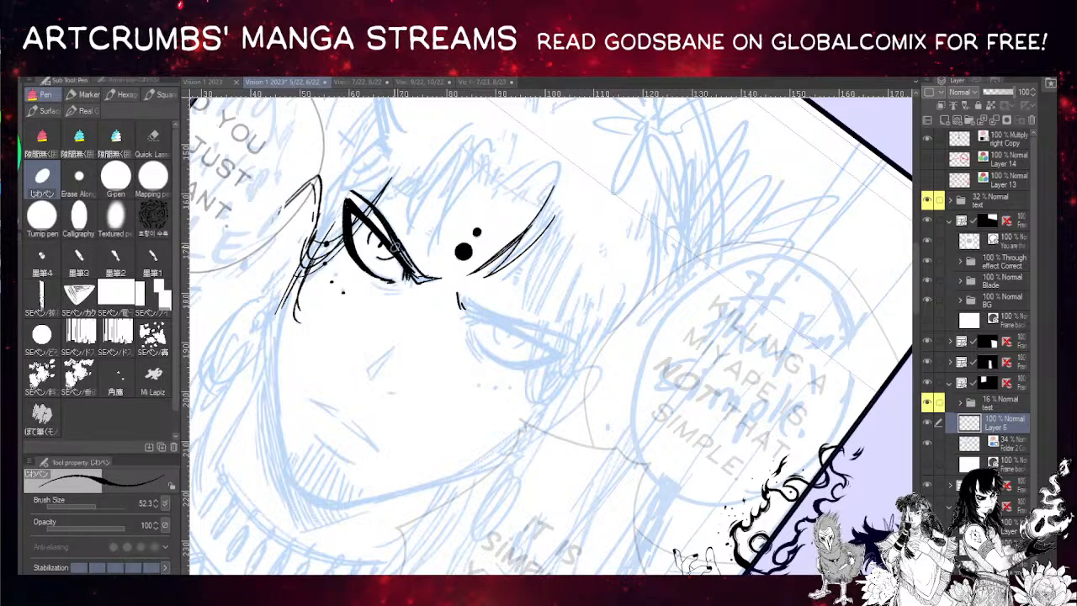
drag(358, 193, 410, 268)
drag(373, 207, 399, 247)
- Handwrite the note "Tombow" beside the face and undo it letter by letter
drag(608, 222, 590, 277)
mouse_move(575, 241)
mouse_down()
mouse_move(622, 240)
mouse_move(629, 262)
mouse_move(635, 239)
mouse_move(664, 244)
mouse_move(674, 227)
mouse_move(725, 198)
mouse_up()
mouse_move(439, 321)
mouse_down()
mouse_move(396, 334)
mouse_move(393, 325)
mouse_up()
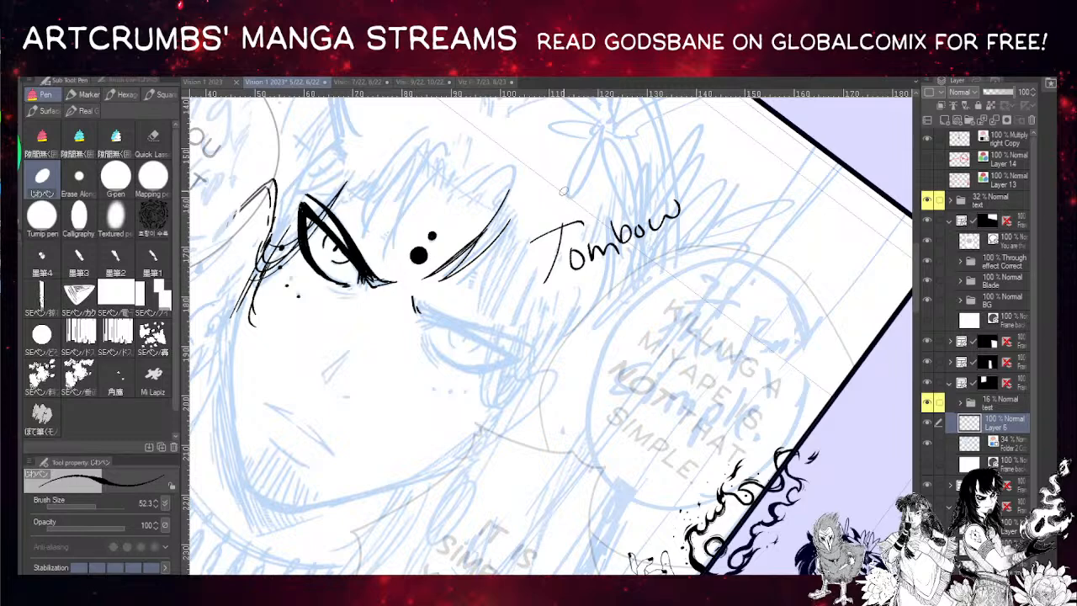
key(ctrl+z)
key(ctrl+z)
key(ctrl+z)
key(ctrl+z)
key(ctrl+z)
key(ctrl+z)
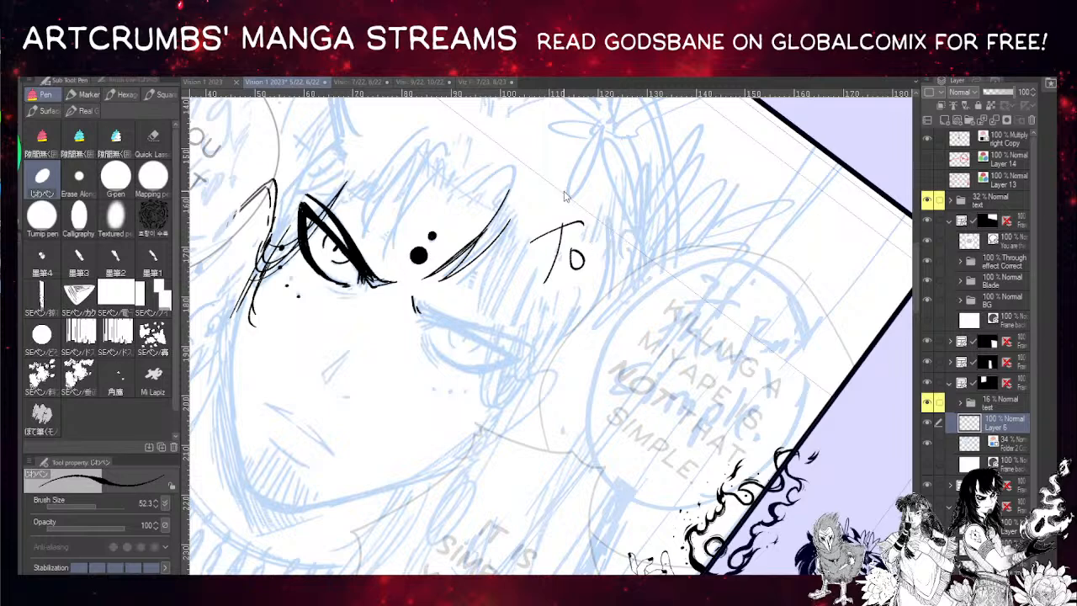
key(ctrl+z)
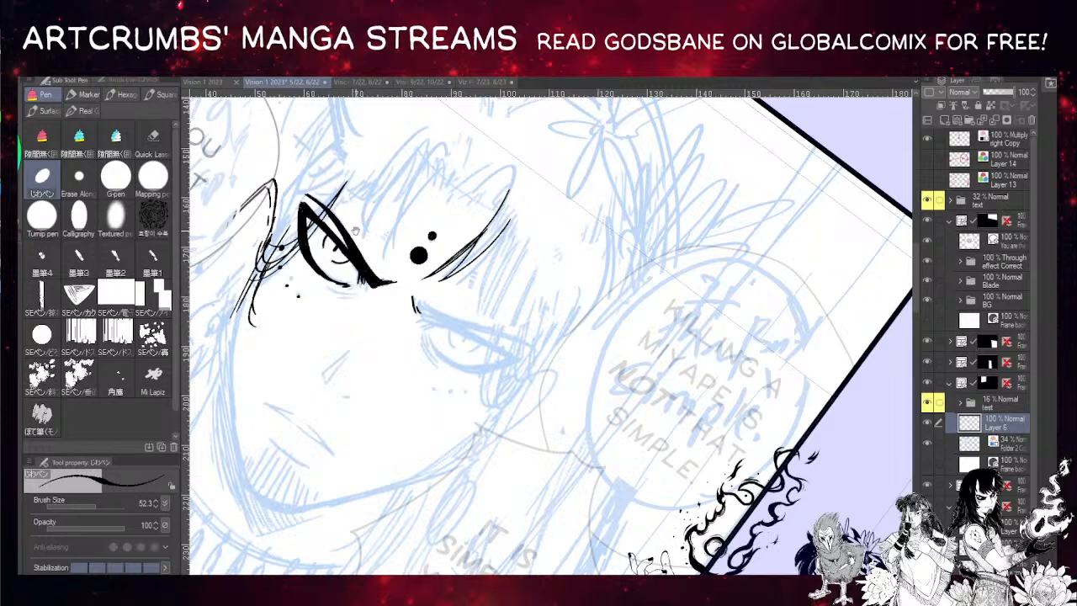
- Ink the first bang strands on the forehead between the dots and the inked eye
drag(323, 223, 284, 269)
drag(400, 217, 344, 300)
mouse_move(345, 296)
mouse_down()
mouse_move(380, 236)
mouse_move(356, 299)
mouse_move(382, 237)
mouse_up()
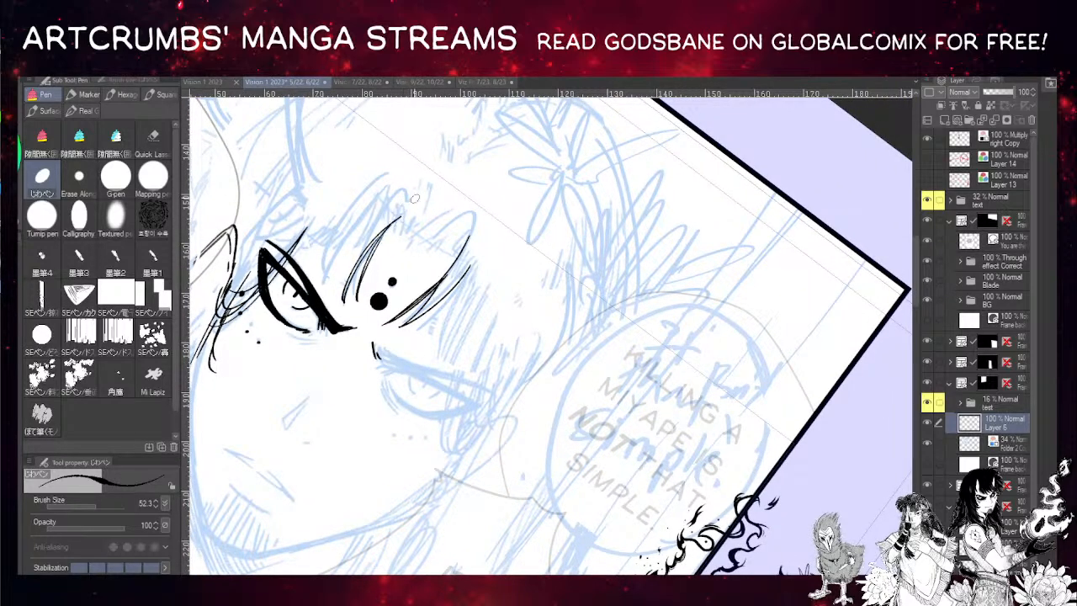
mouse_move(392, 199)
mouse_down()
mouse_move(344, 293)
mouse_move(381, 226)
mouse_move(348, 265)
mouse_up()
key(ctrl+z)
key(ctrl+z)
key(ctrl+z)
- Ink further thin bang strands above the inked eye, working outward toward the temple
mouse_move(382, 203)
mouse_down()
mouse_move(334, 277)
mouse_move(378, 225)
mouse_up()
key(ctrl+z)
mouse_move(345, 272)
mouse_down()
mouse_move(390, 205)
mouse_move(362, 211)
mouse_move(330, 271)
mouse_up()
drag(359, 192, 320, 282)
drag(370, 205, 324, 282)
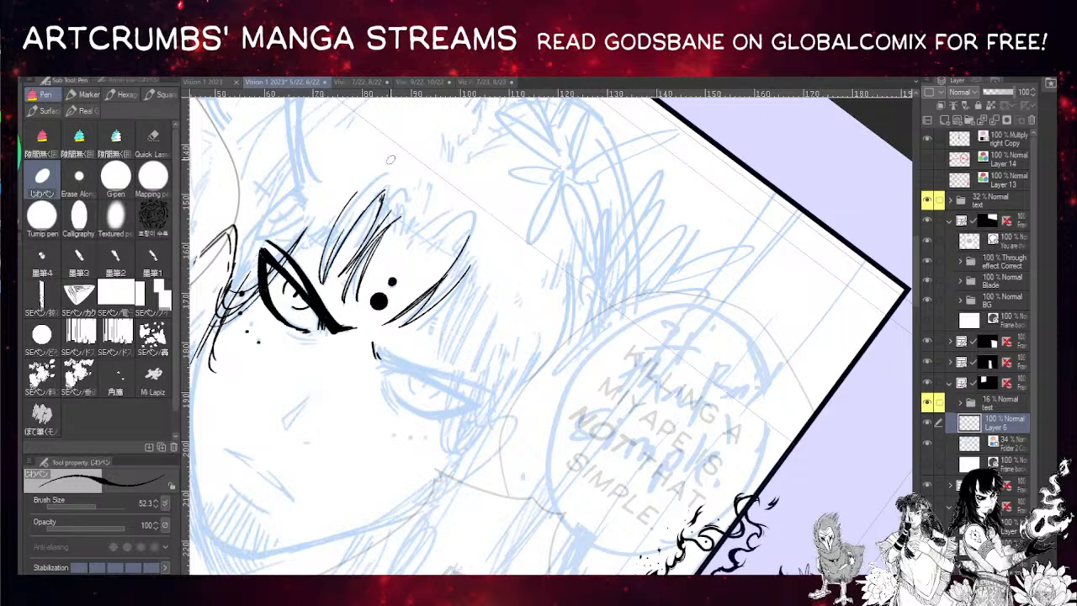
mouse_move(321, 243)
mouse_down()
mouse_move(344, 208)
mouse_move(343, 181)
mouse_up()
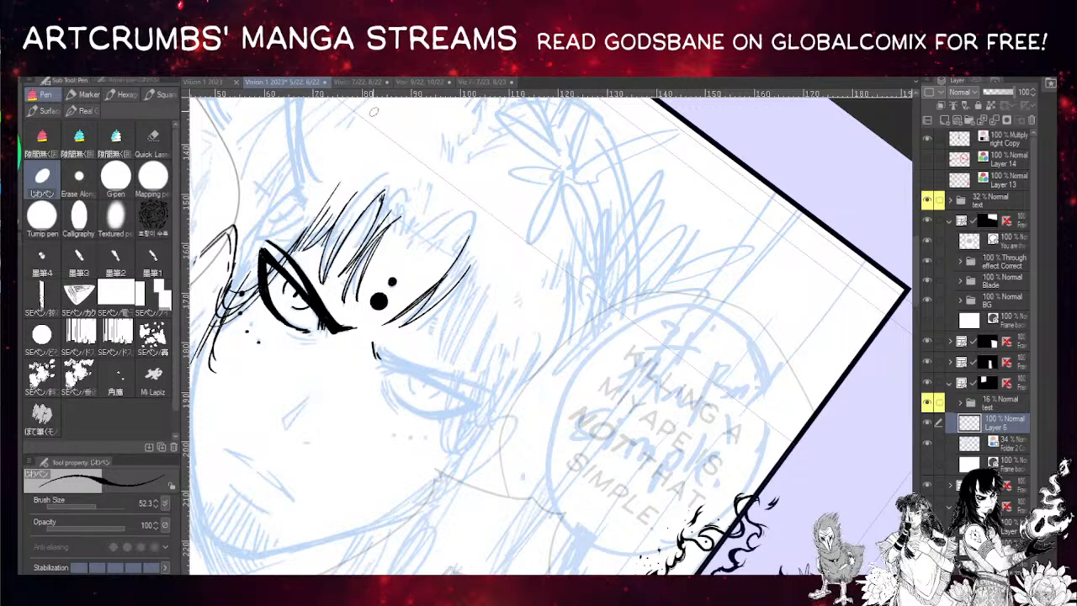
- Reset the canvas rotation and ink the looped tops of the bangs, meeting in a V above the forehead dots
key(ctrl+at)
drag(381, 343, 427, 219)
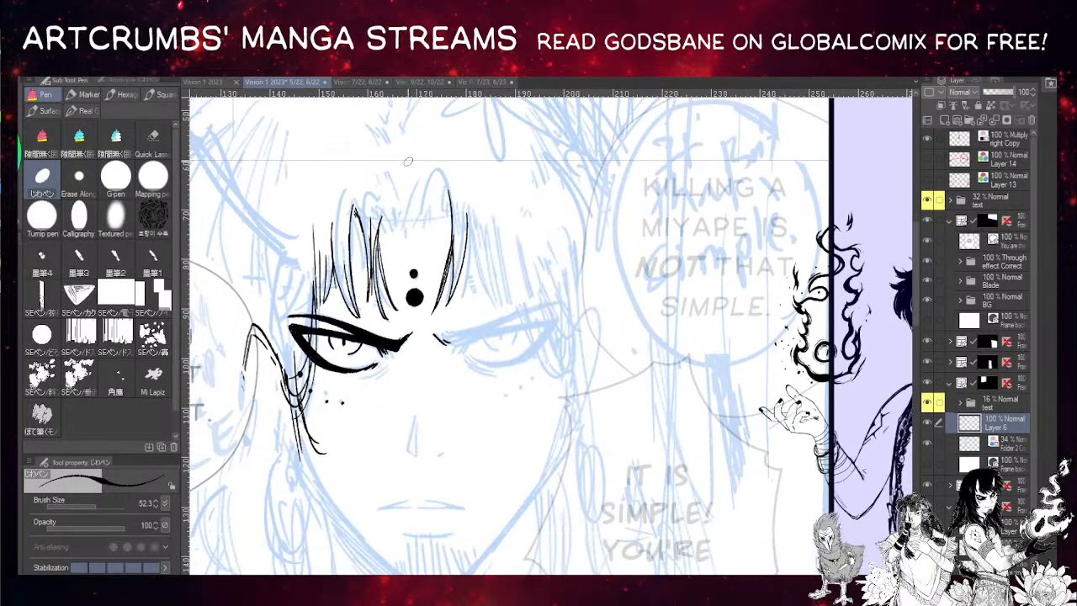
drag(385, 272, 341, 251)
drag(424, 257, 367, 255)
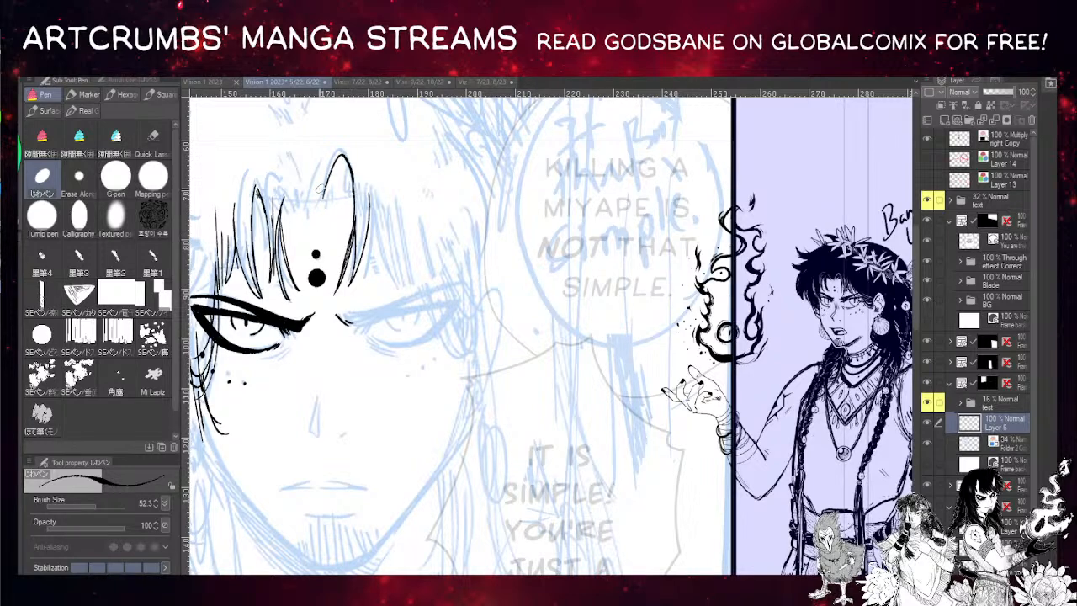
drag(352, 186, 307, 226)
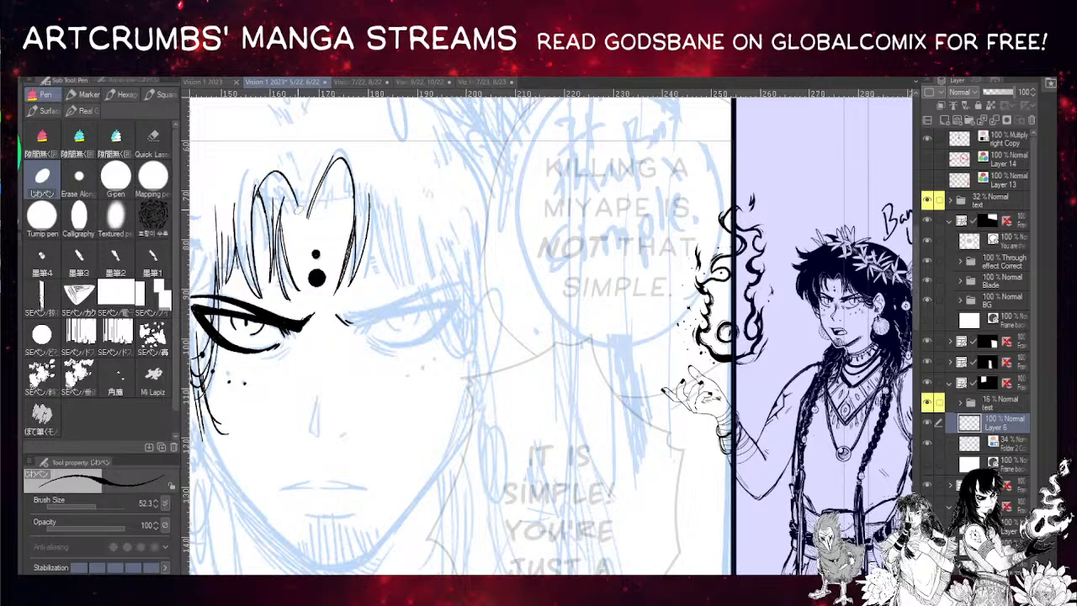
- Ink the inner curved strand inside the bang loop above the inked eye, redoing it until the curve fits
mouse_move(274, 233)
mouse_down()
mouse_move(286, 193)
mouse_move(294, 206)
mouse_move(268, 168)
mouse_move(253, 240)
mouse_up()
drag(295, 211, 272, 182)
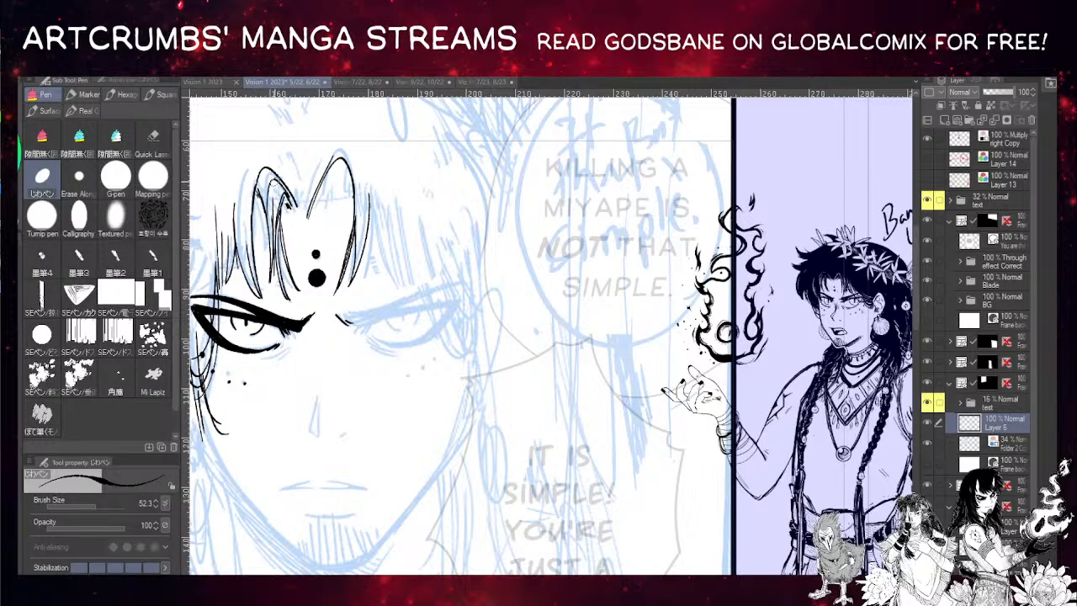
key(ctrl+z)
drag(276, 179, 271, 234)
key(ctrl+z)
drag(276, 179, 276, 236)
drag(271, 199, 273, 228)
key(ctrl+z)
key(ctrl+z)
drag(277, 180, 270, 230)
key(ctrl+z)
drag(277, 180, 265, 239)
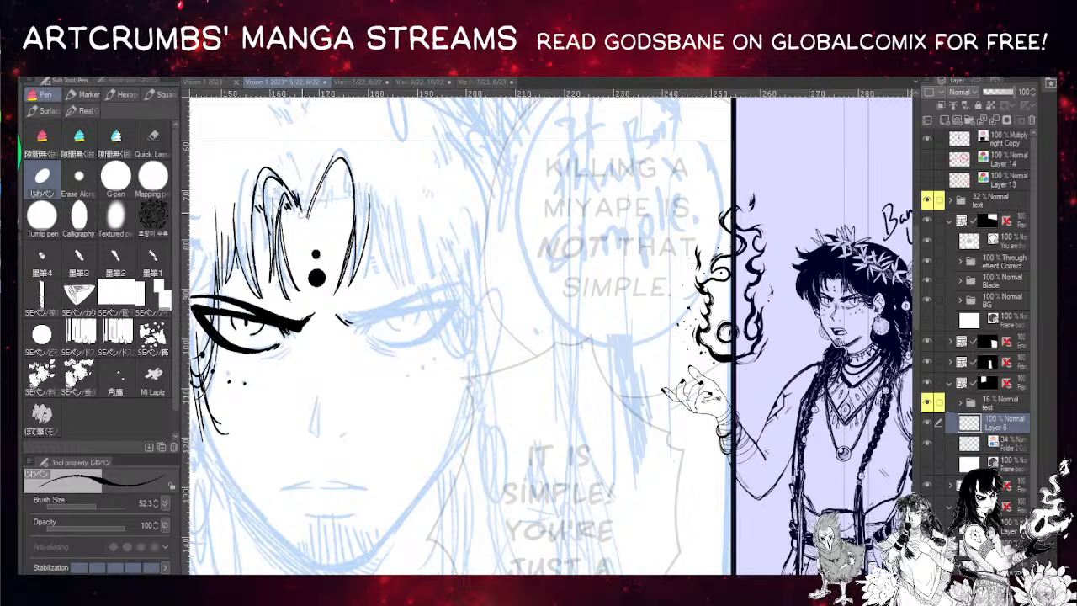
- Try short hairline strokes in the dip between the two bang loops, and touch up the inner strand
mouse_move(312, 210)
mouse_down()
mouse_move(328, 179)
mouse_move(337, 188)
mouse_up()
drag(325, 202, 335, 187)
drag(317, 204, 330, 183)
key(ctrl+z)
key(ctrl+z)
key(ctrl+z)
drag(279, 191, 275, 246)
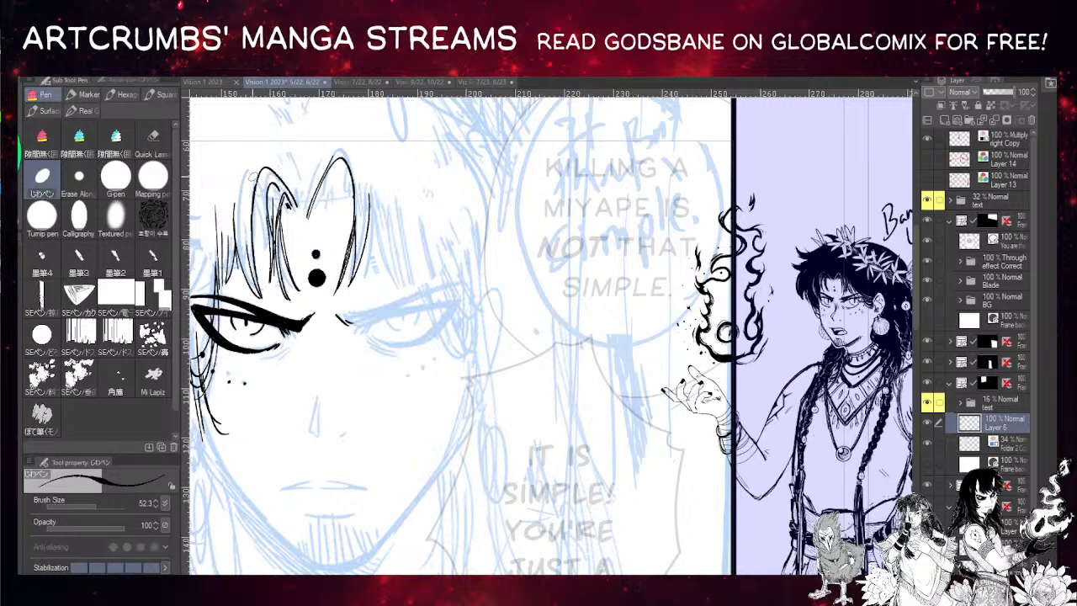
- Fill the hairline between the looped bangs with jagged solid black shapes using Lasso fill
key(m)
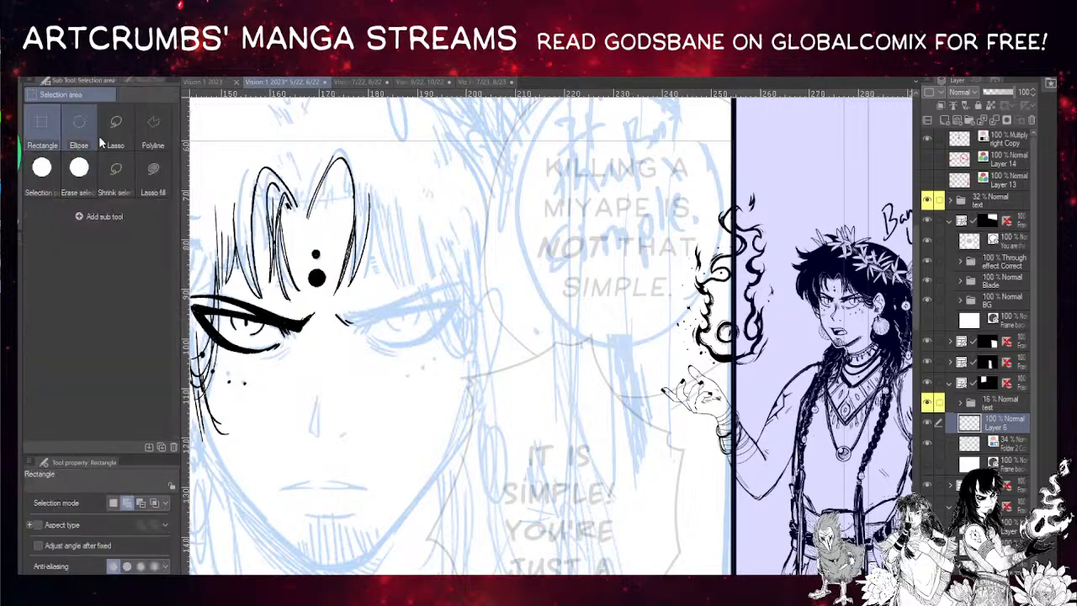
click(116, 172)
click(153, 170)
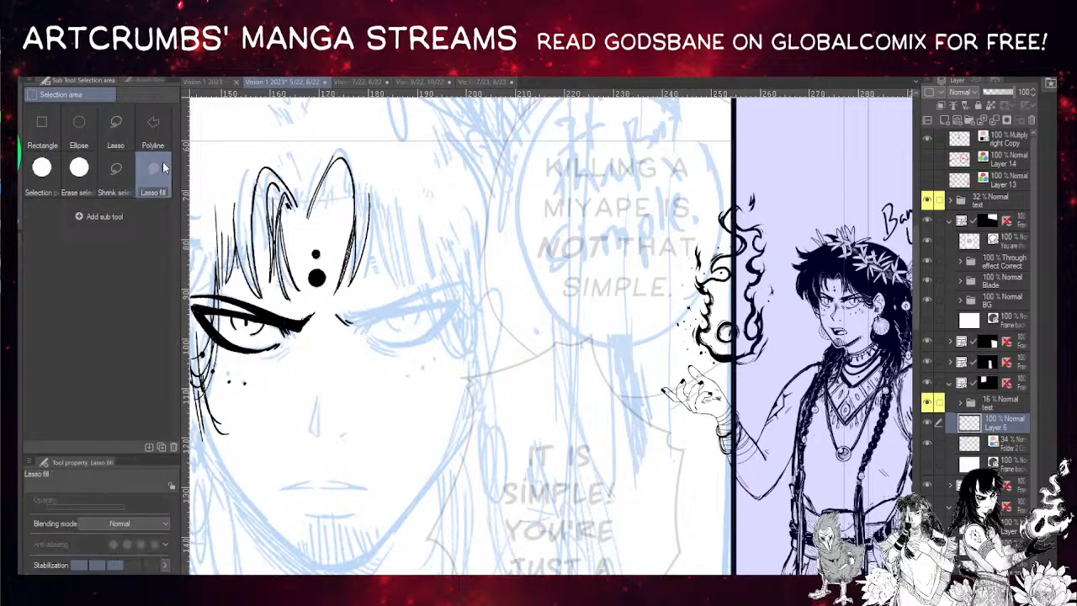
mouse_move(260, 200)
mouse_down()
mouse_move(262, 187)
mouse_move(302, 213)
mouse_move(318, 187)
mouse_move(299, 179)
mouse_move(320, 197)
mouse_move(312, 210)
mouse_move(324, 190)
mouse_move(337, 184)
mouse_move(344, 199)
mouse_move(357, 179)
mouse_move(316, 210)
mouse_move(346, 173)
mouse_move(360, 216)
mouse_up()
key(ctrl+z)
drag(283, 253, 329, 256)
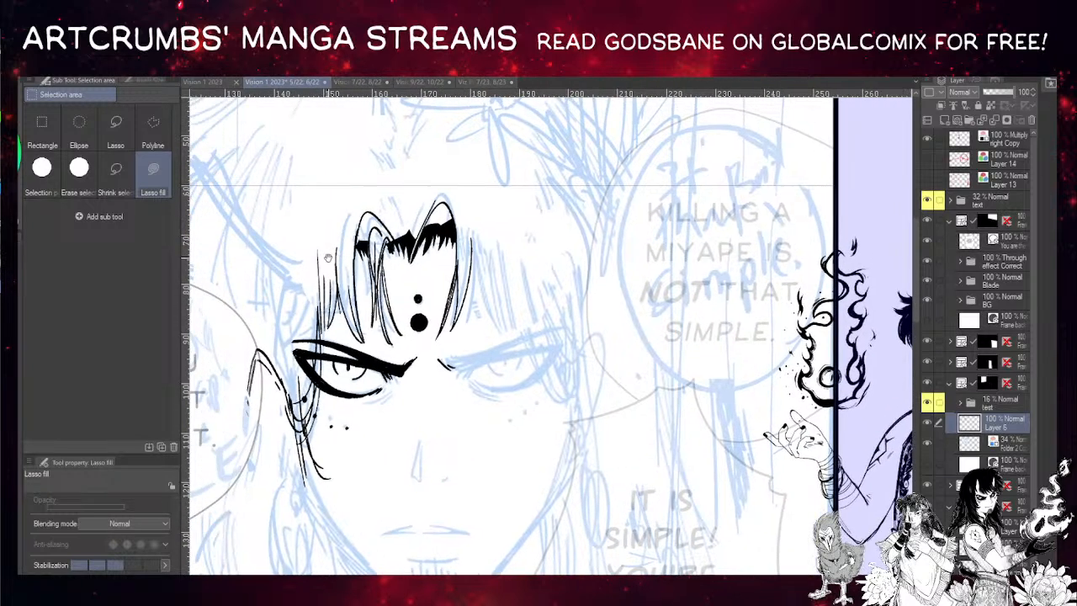
- Return to the inking pen and ink more bang strands on the forehead above the uninked eye
key(p)
drag(413, 265, 296, 214)
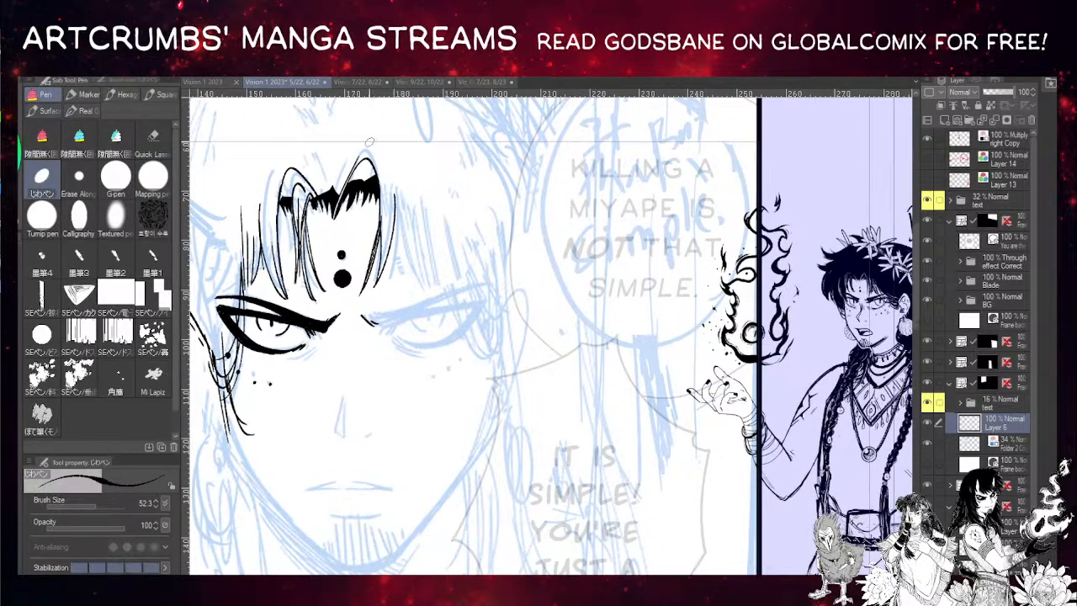
mouse_move(375, 225)
mouse_down()
mouse_move(319, 213)
mouse_move(330, 278)
mouse_move(343, 182)
mouse_up()
key(ctrl+z)
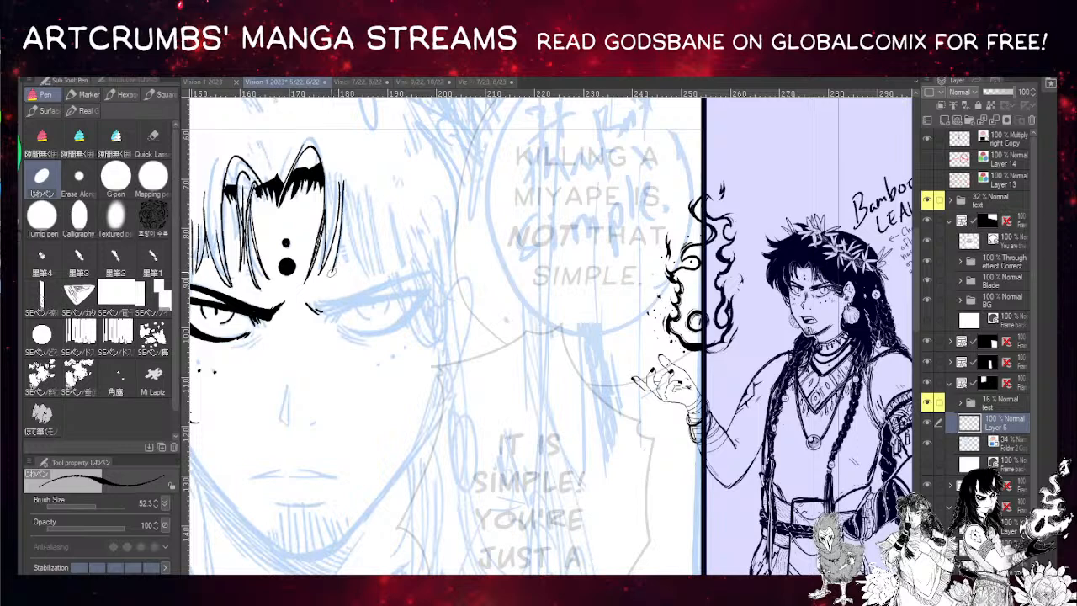
key(ctrl+z)
drag(331, 275, 341, 210)
- Ink the long loose strand sweeping down past the uninked eye and hooking up toward the far ear
mouse_move(333, 263)
mouse_down()
mouse_move(343, 182)
mouse_move(369, 276)
mouse_move(346, 220)
mouse_move(376, 274)
mouse_move(368, 212)
mouse_move(420, 337)
mouse_up()
key(ctrl+z)
key(ctrl+z)
mouse_move(381, 221)
mouse_down()
mouse_move(416, 336)
mouse_move(438, 292)
mouse_up()
key(ctrl+z)
drag(414, 329, 440, 296)
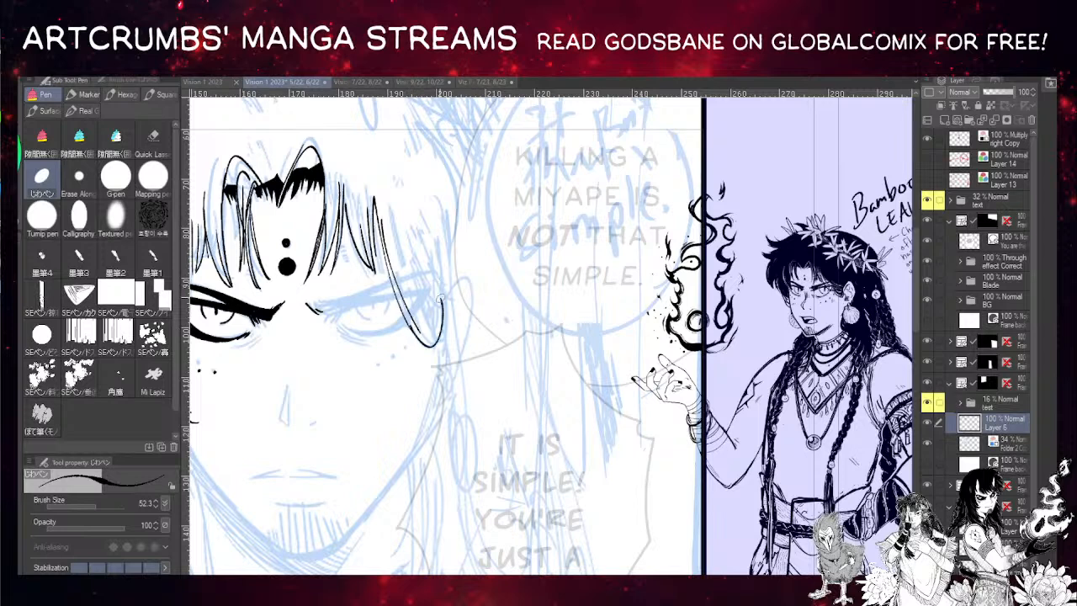
- Rework the hooked tip of the long loose strand with a heavier line and try a stroke for the far ear
key(ctrl+z)
mouse_move(415, 335)
mouse_down()
mouse_move(438, 301)
mouse_move(413, 338)
mouse_move(411, 329)
mouse_move(428, 341)
mouse_move(434, 322)
mouse_move(419, 326)
mouse_move(451, 294)
mouse_move(462, 323)
mouse_up()
key(ctrl+z)
key(ctrl+z)
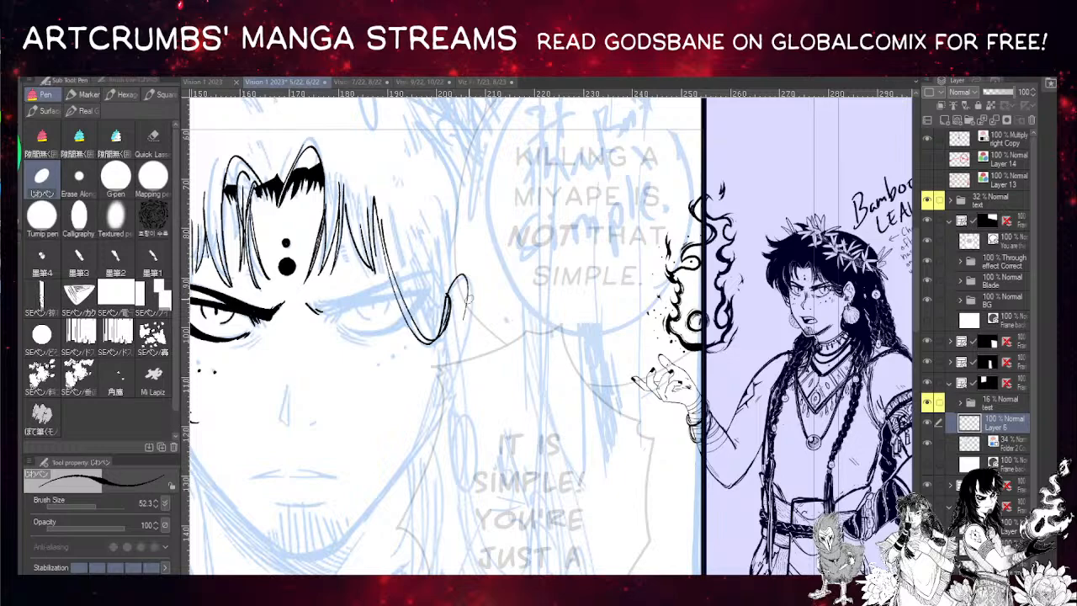
drag(457, 243, 474, 186)
drag(474, 238, 557, 235)
key(ctrl+z)
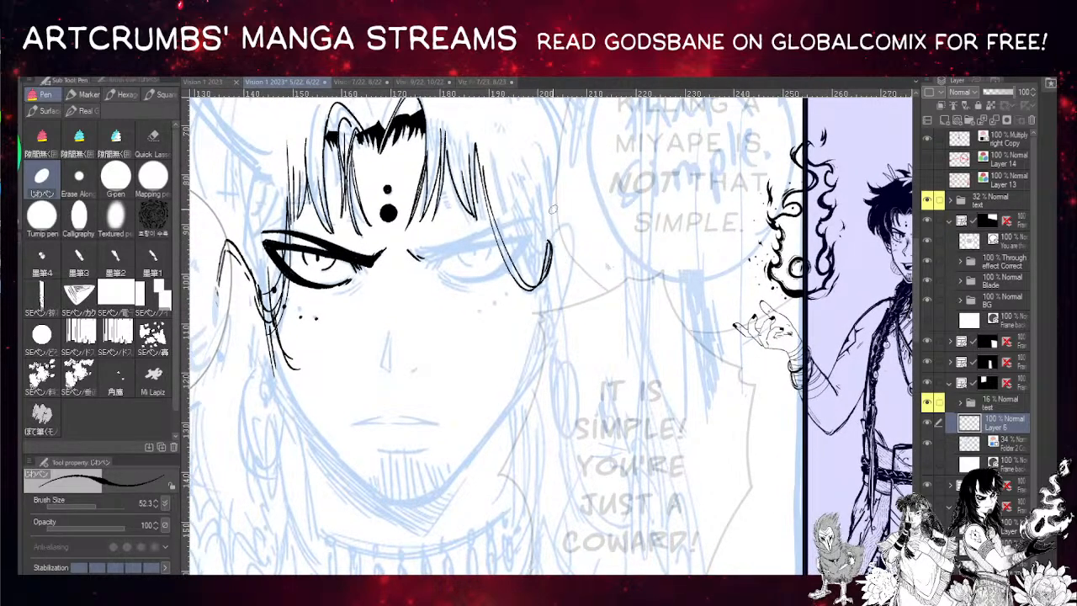
- Undo the near ear's outline and redraw it beside the inked eye, curving down to the lobe
key(ctrl+z)
key(ctrl+z)
key(ctrl+z)
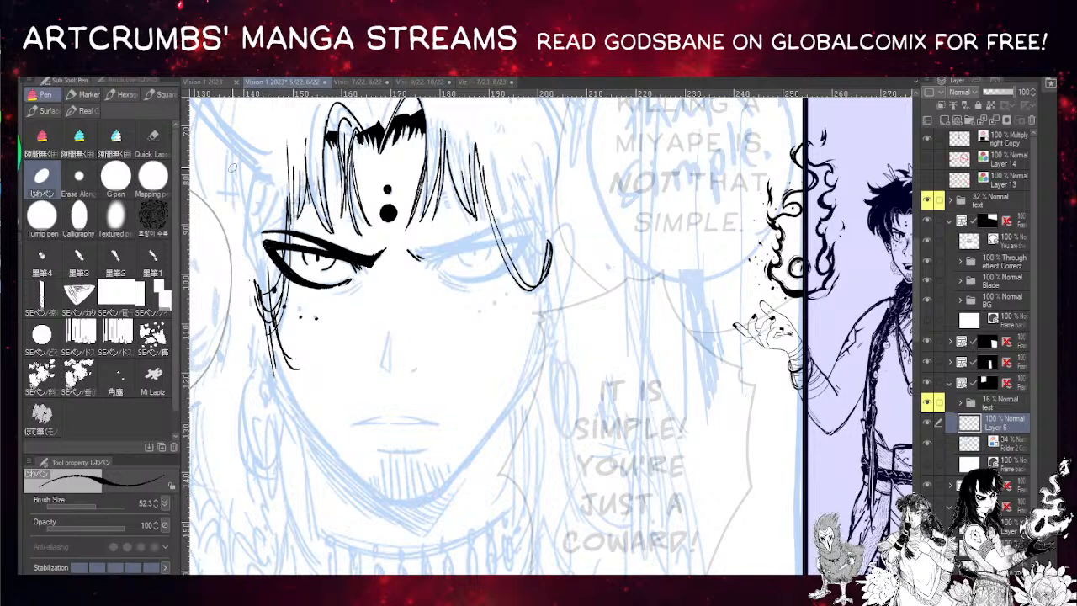
drag(717, 235, 518, 228)
drag(283, 148, 511, 159)
mouse_move(284, 286)
mouse_down()
mouse_move(255, 268)
mouse_move(282, 365)
mouse_up()
key(ctrl+z)
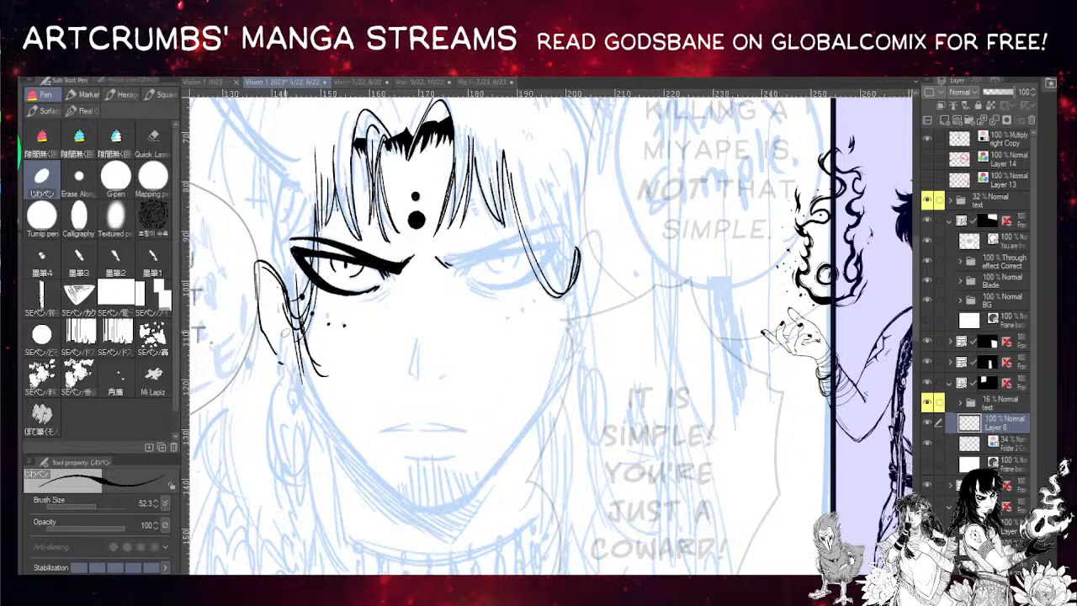
mouse_move(254, 279)
mouse_down()
mouse_move(292, 387)
mouse_move(296, 354)
mouse_up()
drag(253, 314, 260, 327)
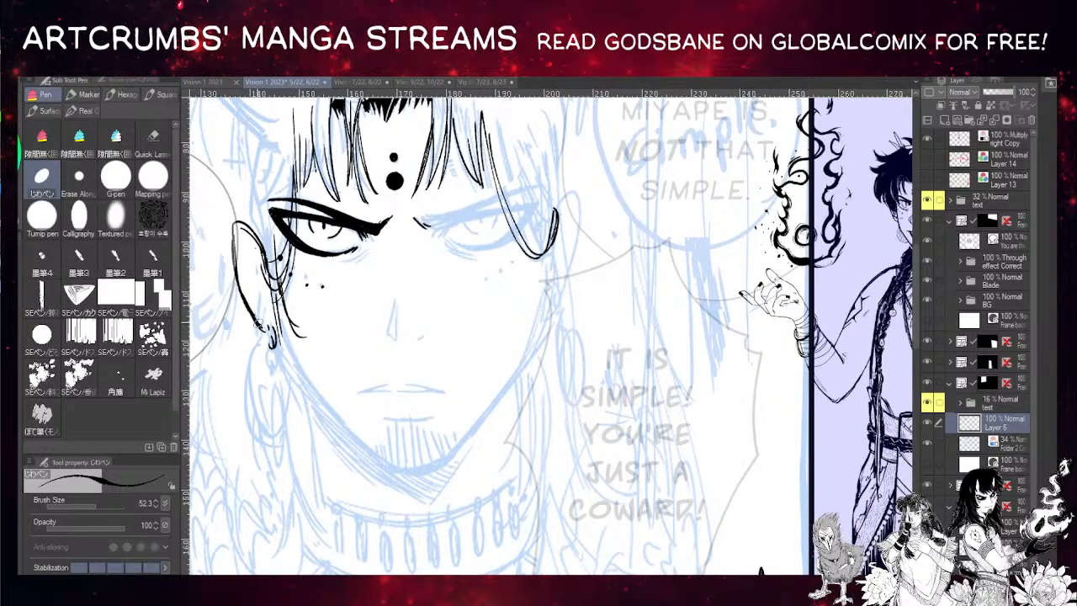
drag(295, 401, 228, 397)
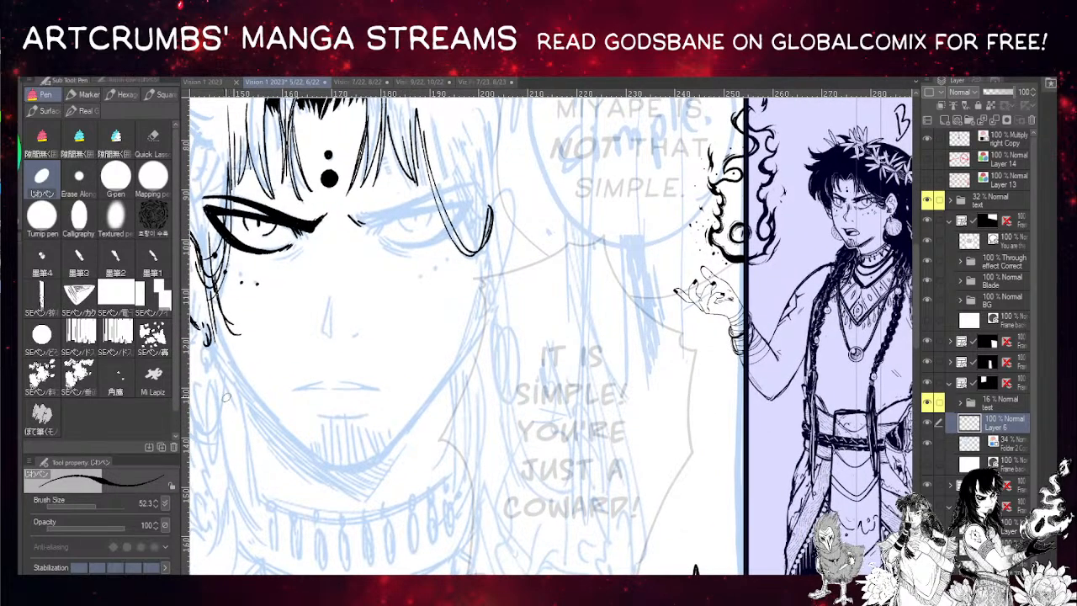
drag(244, 361, 300, 382)
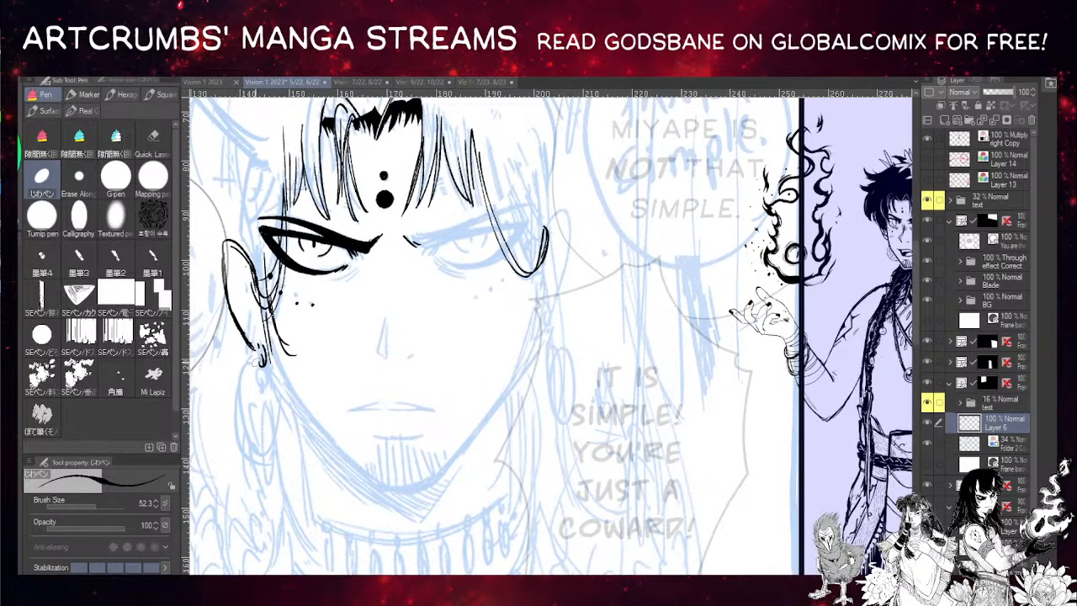
- Ink a long oval earring with a small knot hanging from the near ear's lobe
mouse_move(252, 355)
mouse_down()
mouse_move(265, 381)
mouse_move(256, 427)
mouse_up()
drag(253, 372, 244, 450)
drag(271, 360, 276, 374)
drag(239, 406, 241, 446)
drag(251, 367, 255, 460)
key(ctrl+z)
drag(254, 371, 242, 443)
key(ctrl+z)
mouse_move(246, 376)
mouse_down()
mouse_move(243, 419)
mouse_move(258, 461)
mouse_move(279, 417)
mouse_move(265, 354)
mouse_move(268, 371)
mouse_up()
mouse_move(392, 431)
mouse_down()
mouse_move(313, 408)
mouse_move(382, 395)
mouse_up()
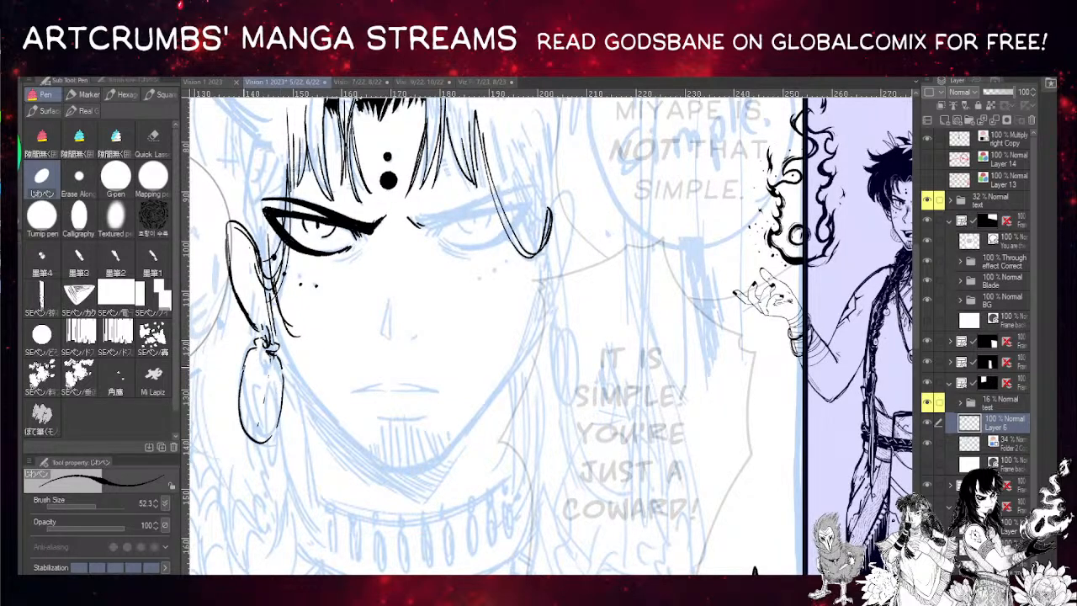
- Redraw the near ear's earring as a shorter, rounder oval below its knot
drag(240, 364, 243, 436)
drag(262, 394, 263, 406)
drag(242, 371, 270, 408)
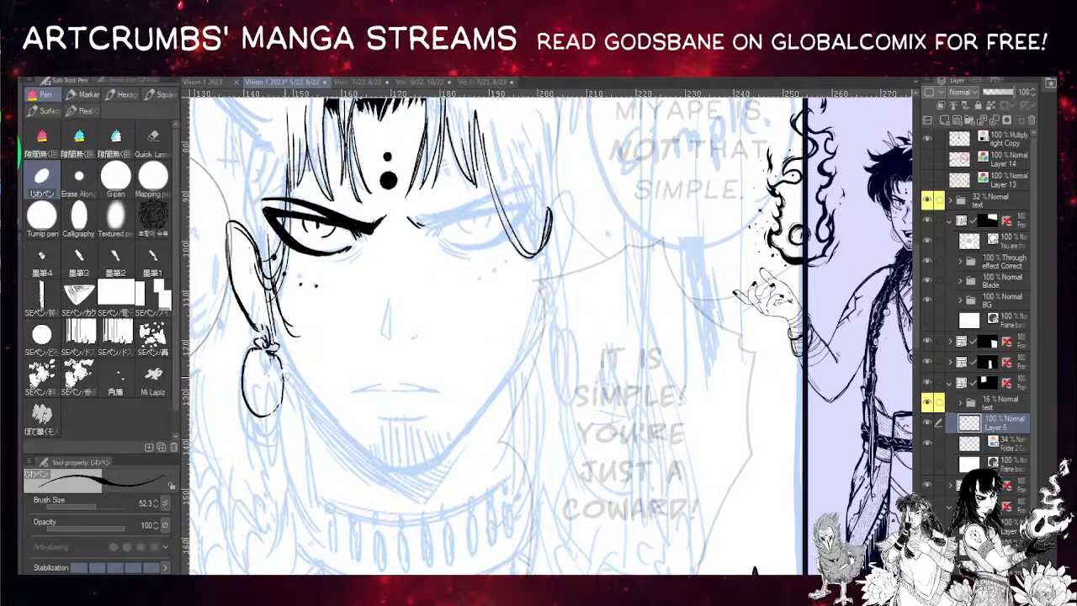
drag(275, 411, 275, 357)
drag(260, 341, 268, 353)
- Redraw the outer edge of the near ear as one smooth curve running down to the earring knot
drag(301, 301, 318, 357)
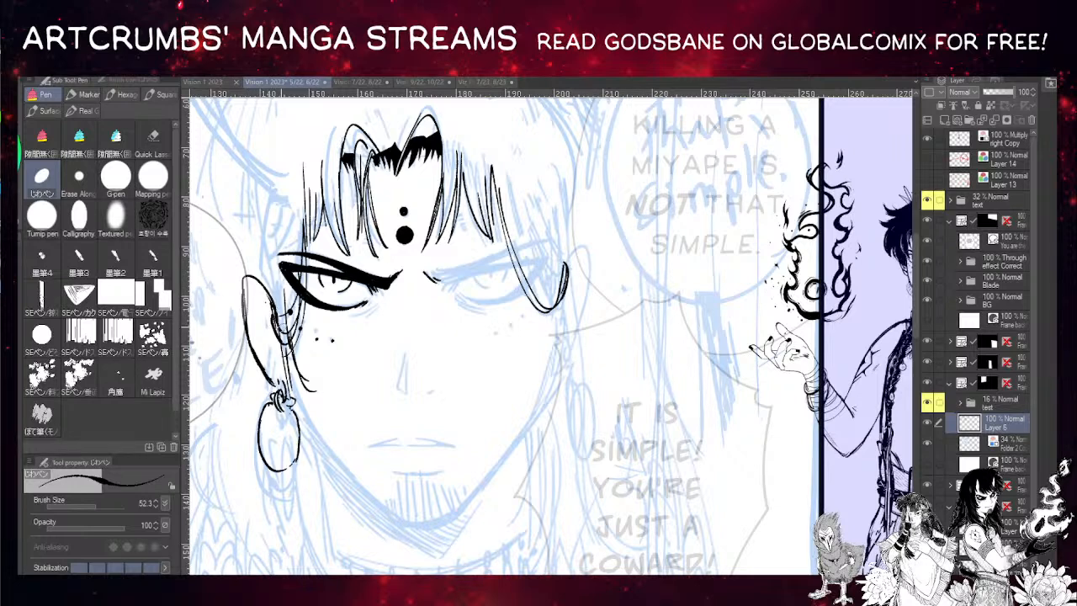
drag(300, 258, 307, 273)
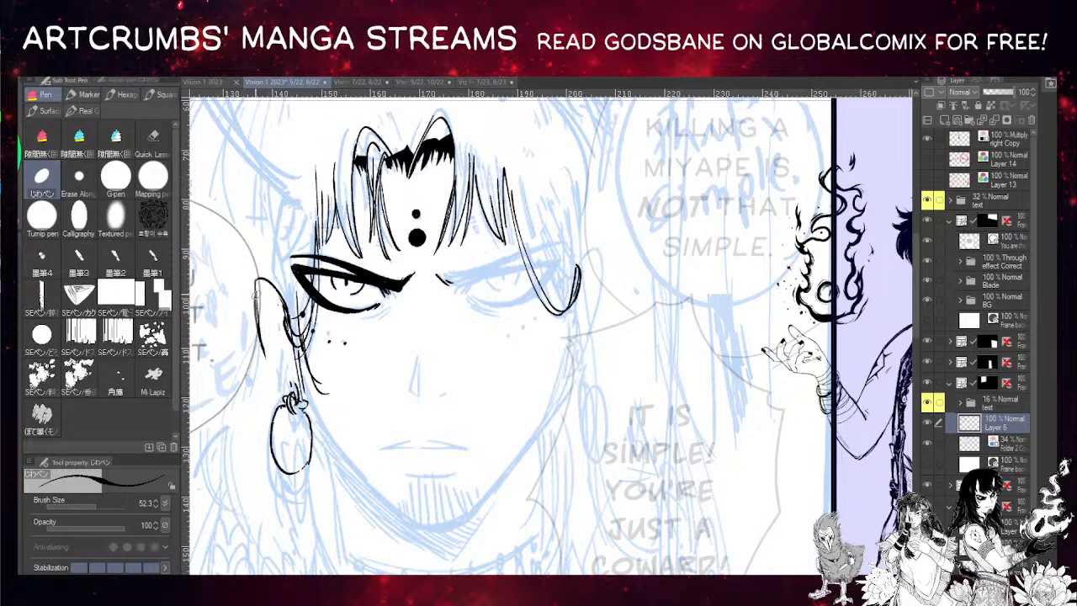
drag(256, 292, 265, 328)
key(ctrl+z)
mouse_move(288, 315)
mouse_down()
mouse_move(309, 352)
mouse_move(277, 392)
mouse_up()
key(ctrl+z)
drag(263, 351, 283, 393)
mouse_move(288, 394)
mouse_down()
mouse_move(287, 407)
mouse_move(290, 394)
mouse_up()
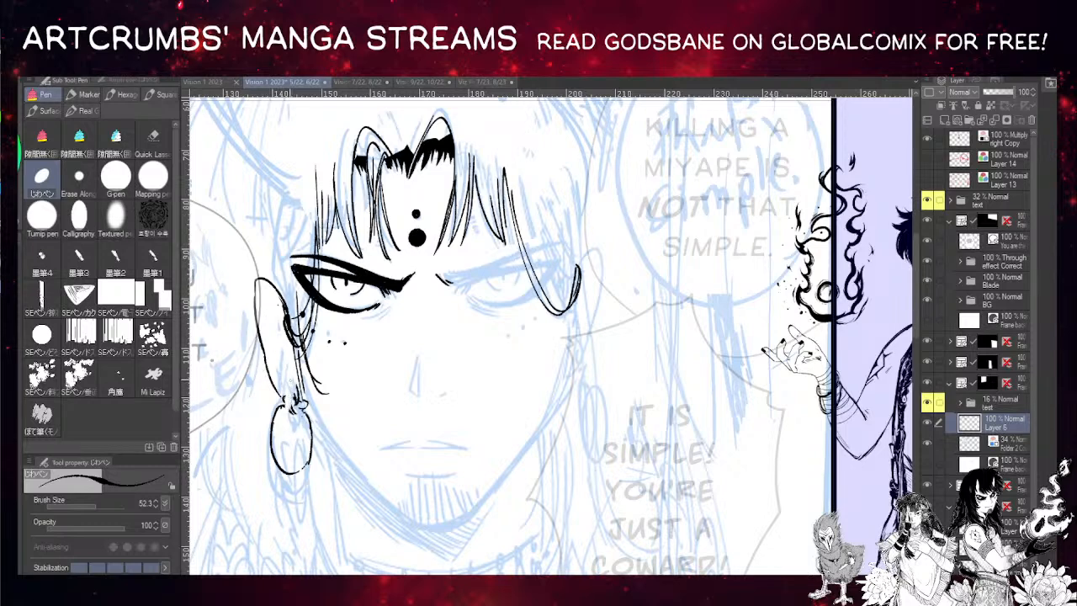
key(ctrl+z)
key(ctrl+z)
- Ink the wrapped binding that joins the near ear's lobe and loose hair to the oval earring
drag(304, 316, 297, 299)
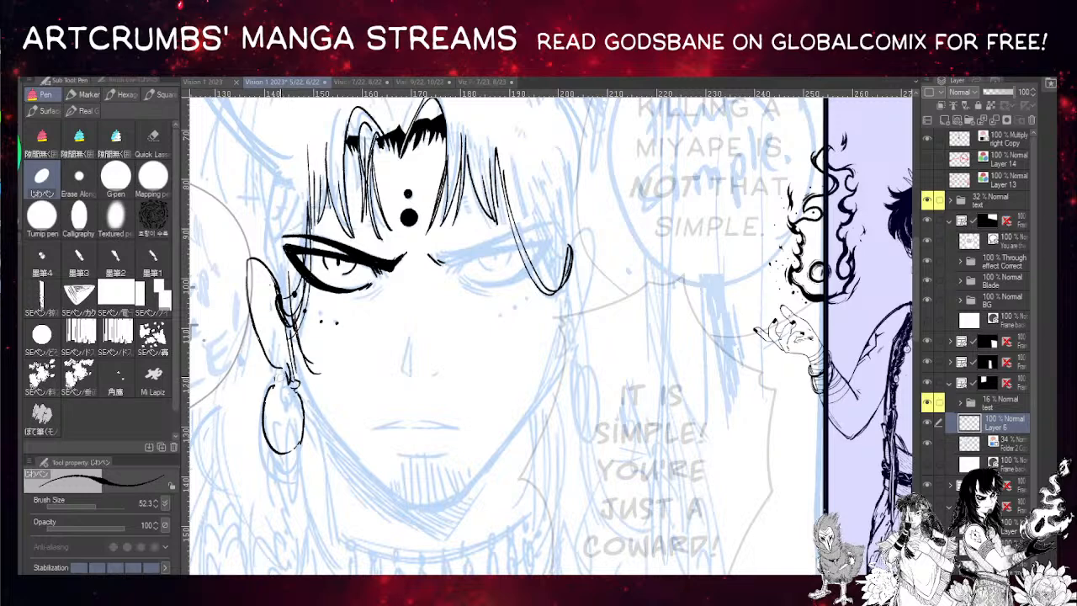
drag(291, 377, 280, 389)
drag(283, 376, 286, 394)
key(ctrl+z)
drag(288, 336, 289, 379)
key(ctrl+z)
drag(326, 339, 309, 331)
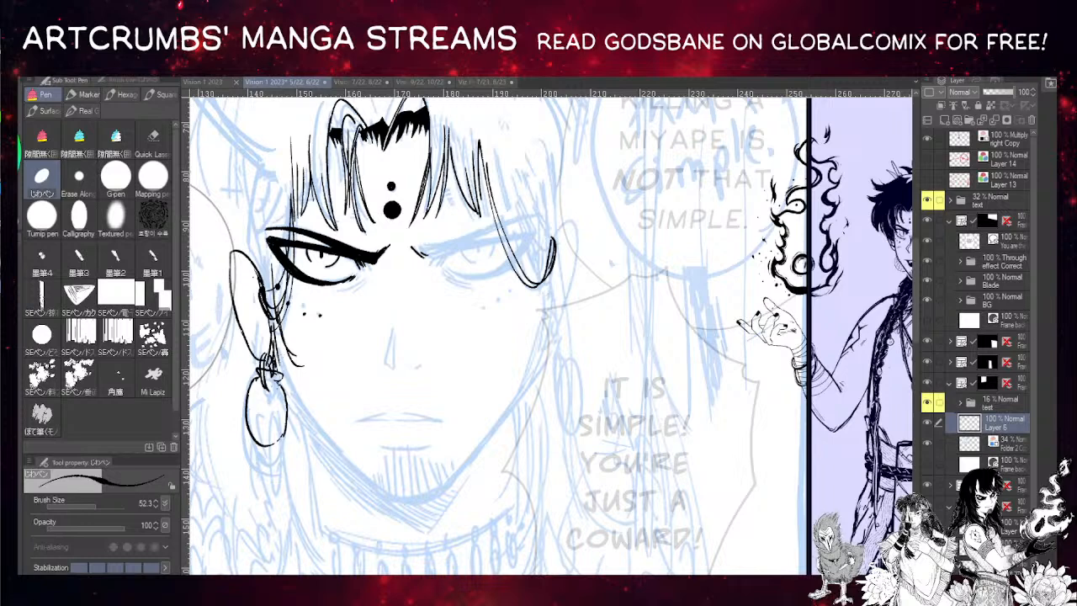
- Ink the nose with a narrow wedge along the bridge and a small dot for the far nostril
drag(377, 260, 361, 221)
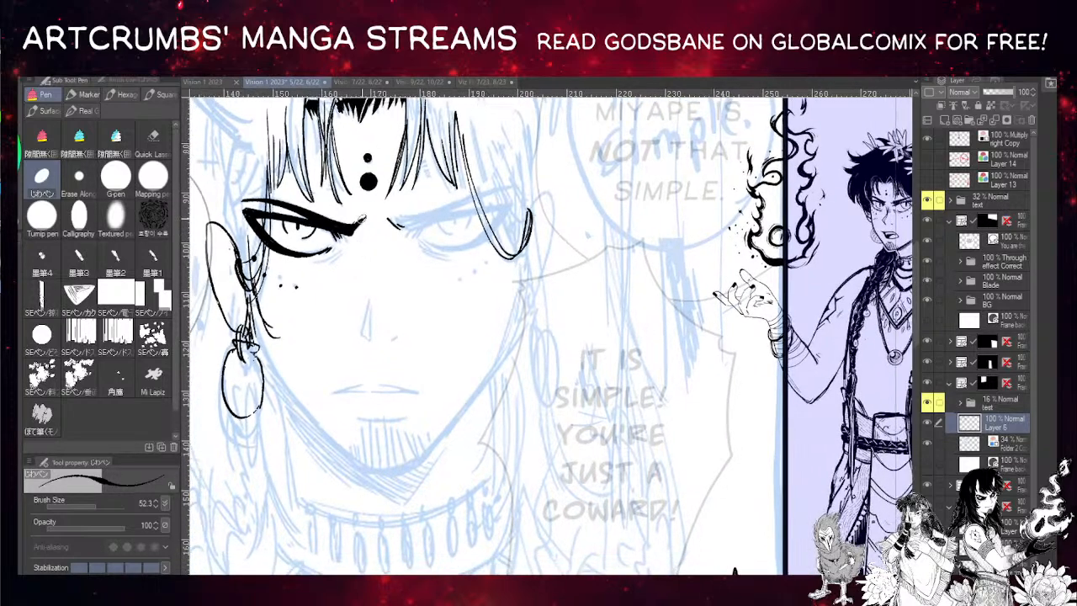
mouse_move(367, 296)
mouse_down()
mouse_move(369, 340)
mouse_move(396, 338)
mouse_move(374, 361)
mouse_up()
drag(349, 271, 363, 278)
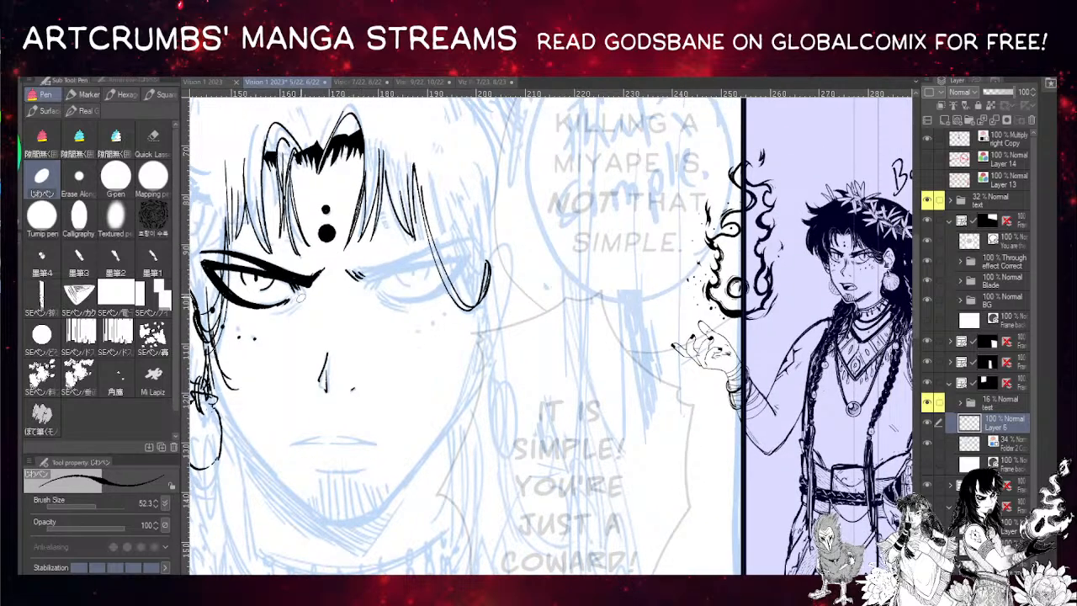
- Ink short crease strokes beneath the inked eye and strengthen the frown mark between the brows
drag(281, 309, 298, 300)
drag(292, 311, 300, 303)
drag(338, 266, 368, 250)
key(ctrl+z)
key(ctrl+z)
key(ctrl+z)
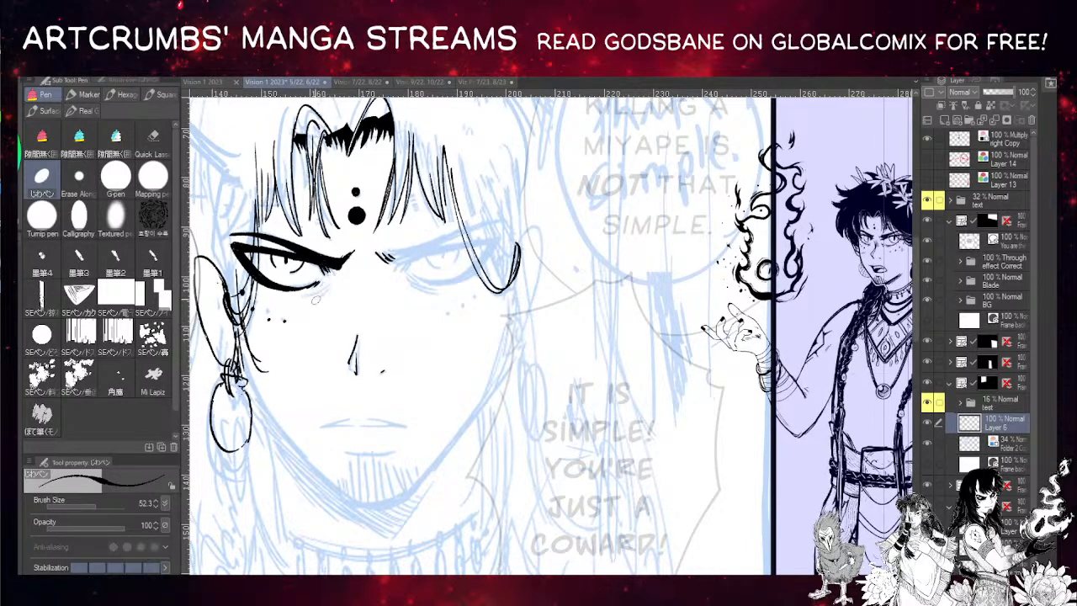
mouse_move(305, 297)
mouse_down()
mouse_move(330, 277)
mouse_move(302, 296)
mouse_move(319, 296)
mouse_move(331, 278)
mouse_move(468, 230)
mouse_up()
key(ctrl+z)
key(ctrl+z)
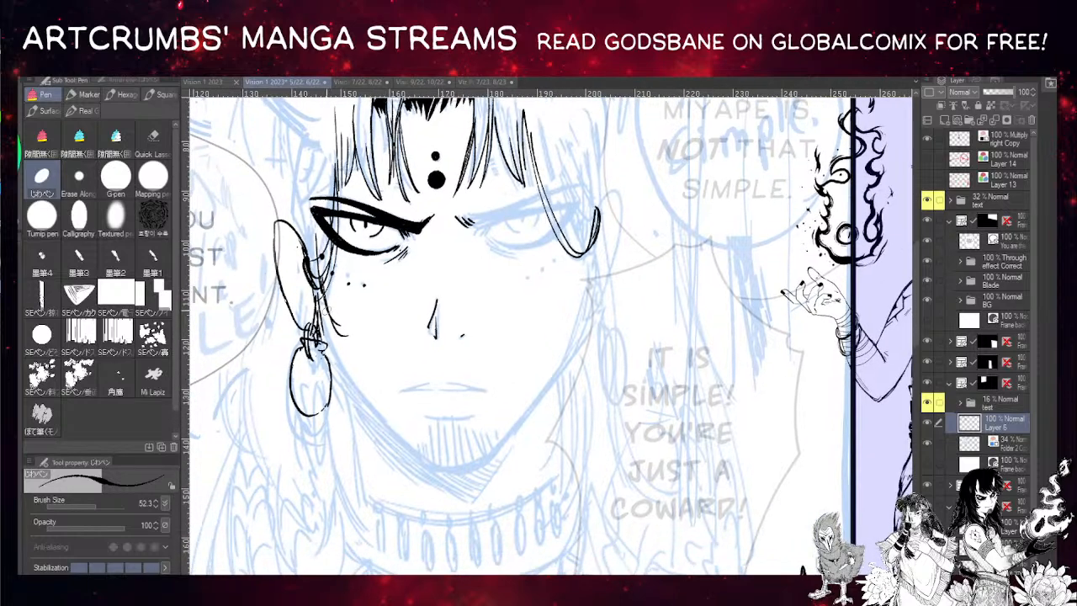
- Ink the near jawline from below the ear down to the side of the chin, building up its thickness
mouse_move(321, 303)
mouse_down()
mouse_move(324, 367)
mouse_move(370, 413)
mouse_up()
key(ctrl+z)
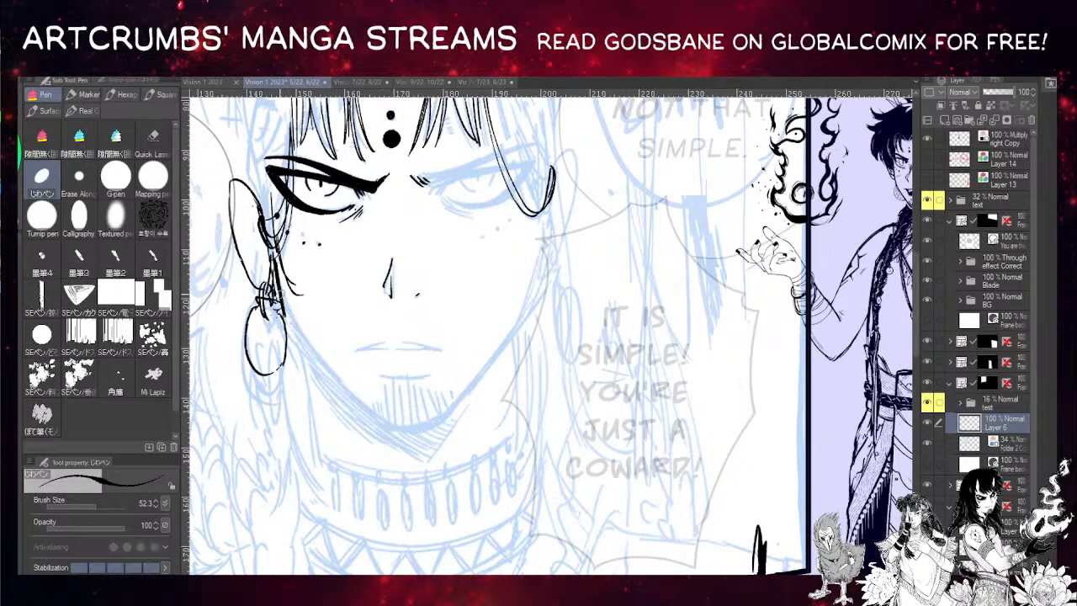
drag(283, 308, 368, 413)
drag(284, 311, 361, 407)
drag(330, 374, 372, 415)
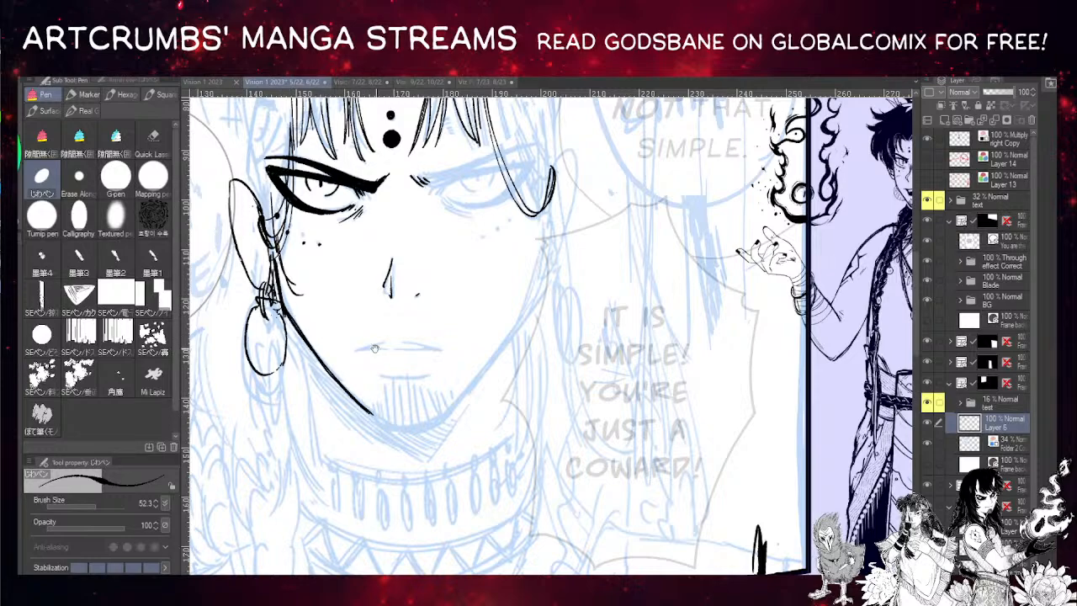
- Ink the far cheek's edge with overlapping strokes descending from the loose strand's hook
drag(352, 312, 241, 288)
drag(406, 262, 365, 326)
drag(390, 240, 382, 335)
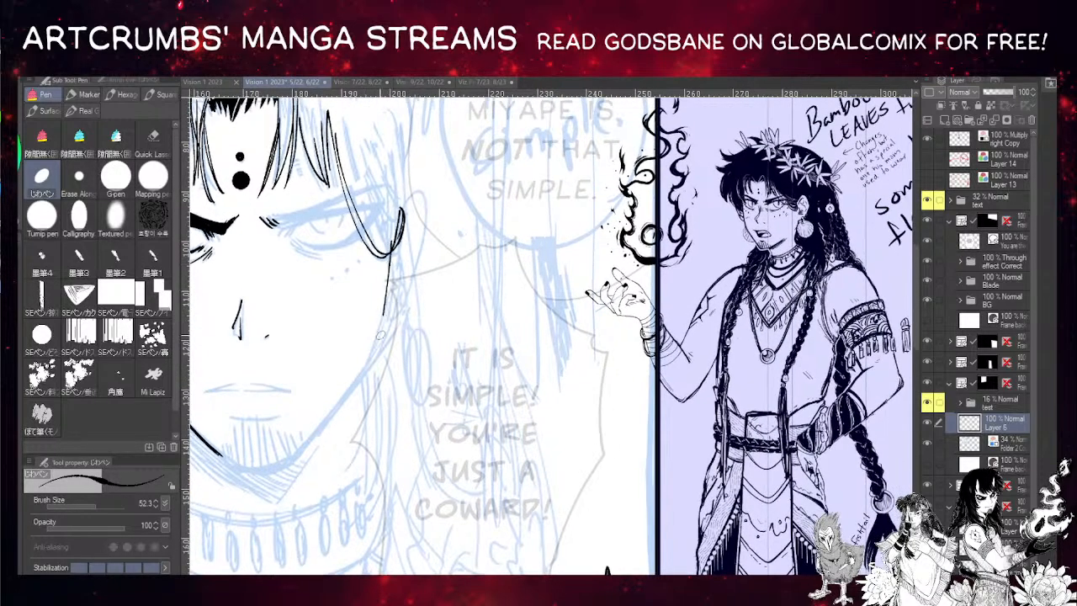
key(ctrl+z)
drag(391, 227, 382, 340)
drag(393, 231, 388, 338)
key(ctrl+z)
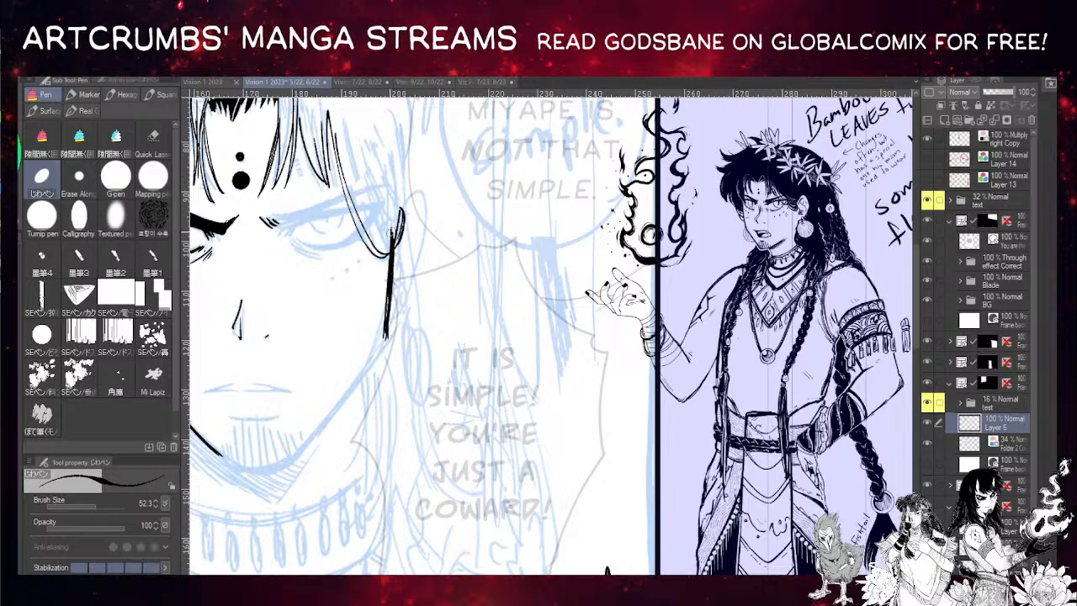
- Ink the bottom of the chin as a curve continuing from the near jawline
drag(333, 288, 413, 221)
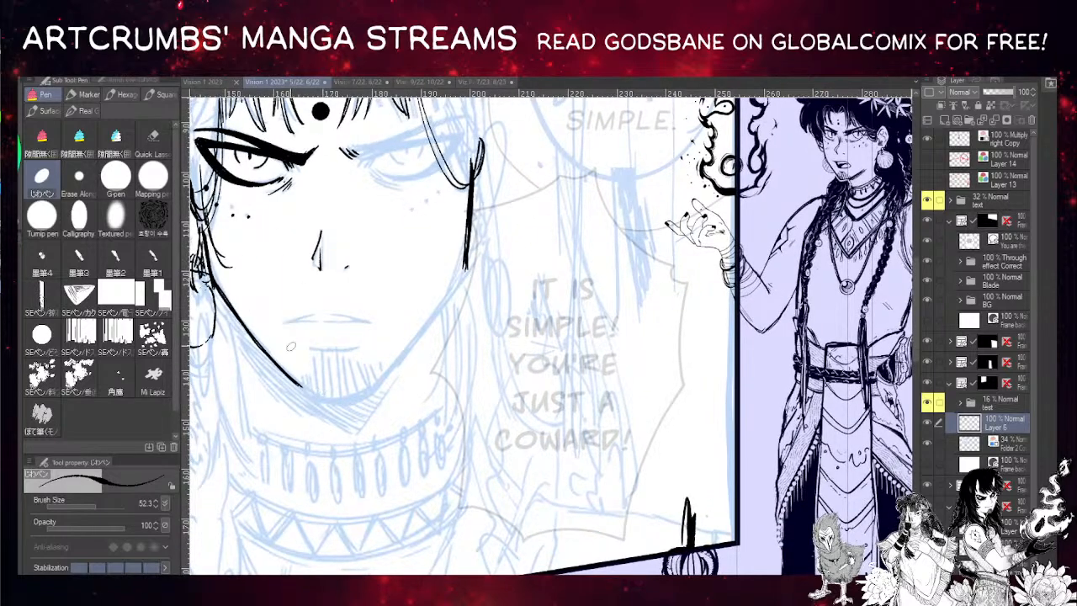
mouse_move(302, 386)
mouse_down()
mouse_move(360, 394)
mouse_move(392, 202)
mouse_move(404, 192)
mouse_move(436, 234)
mouse_up()
key(ctrl+z)
drag(402, 167, 405, 197)
drag(406, 152, 407, 202)
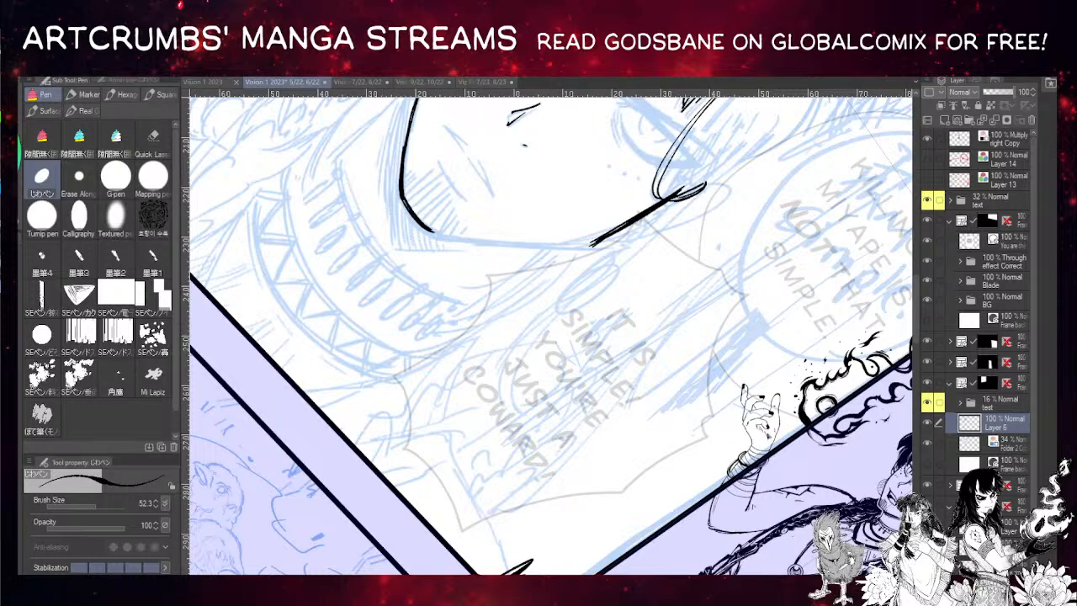
key(ctrl+at)
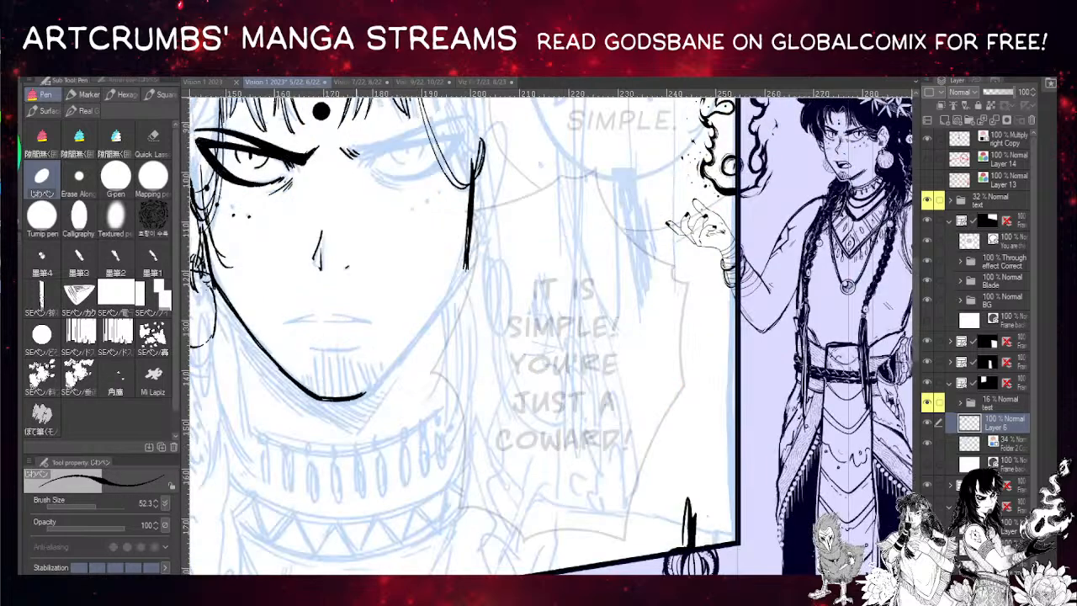
- Ink the far jawline between the cheek and the chin to close the face outline, going over it repeatedly
key(h)
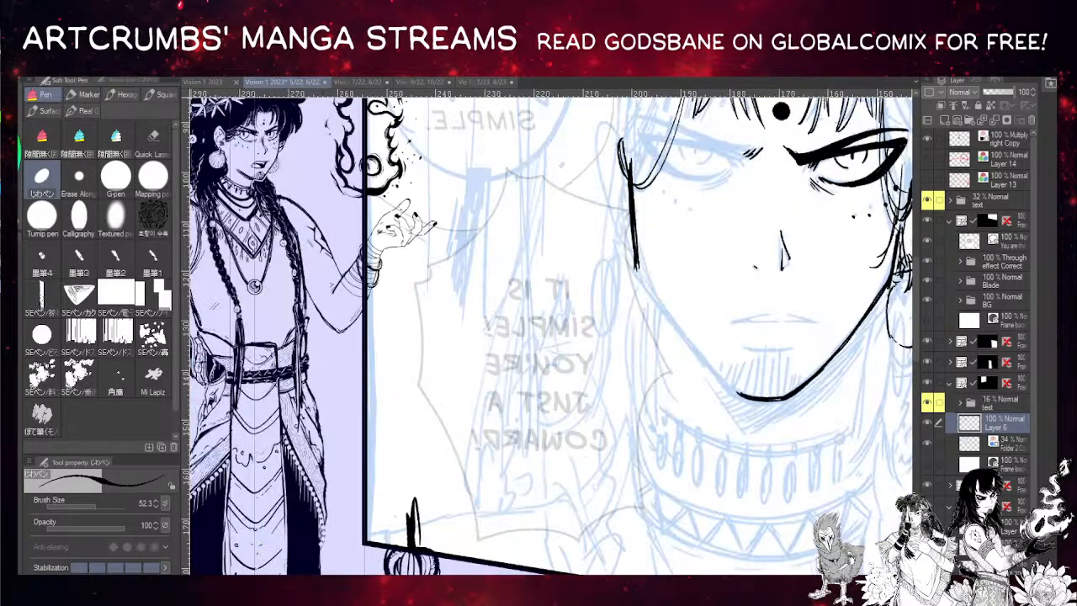
drag(498, 284, 253, 328)
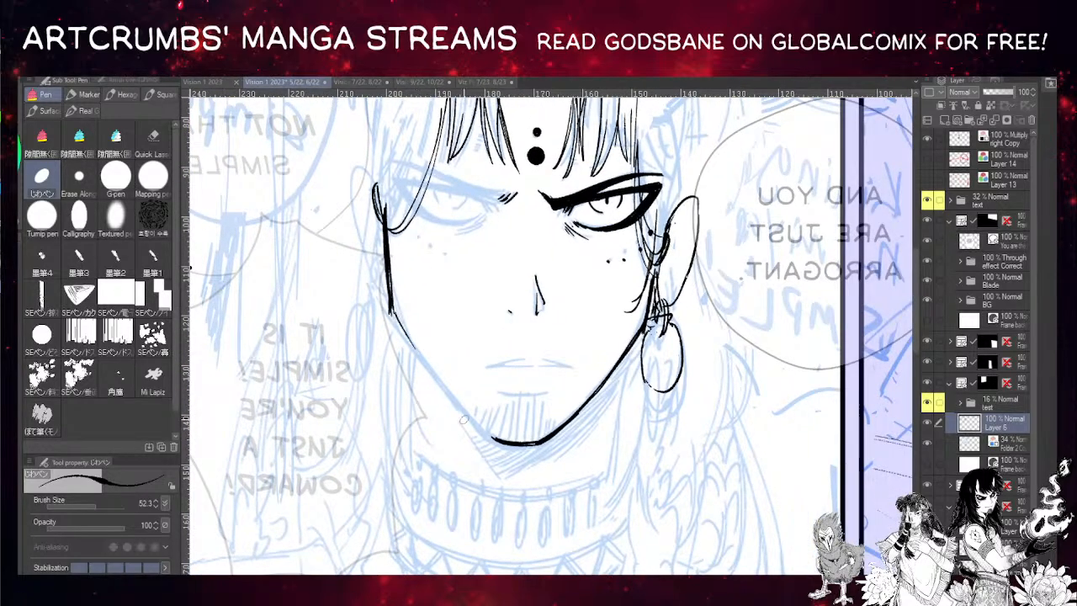
drag(392, 313, 490, 440)
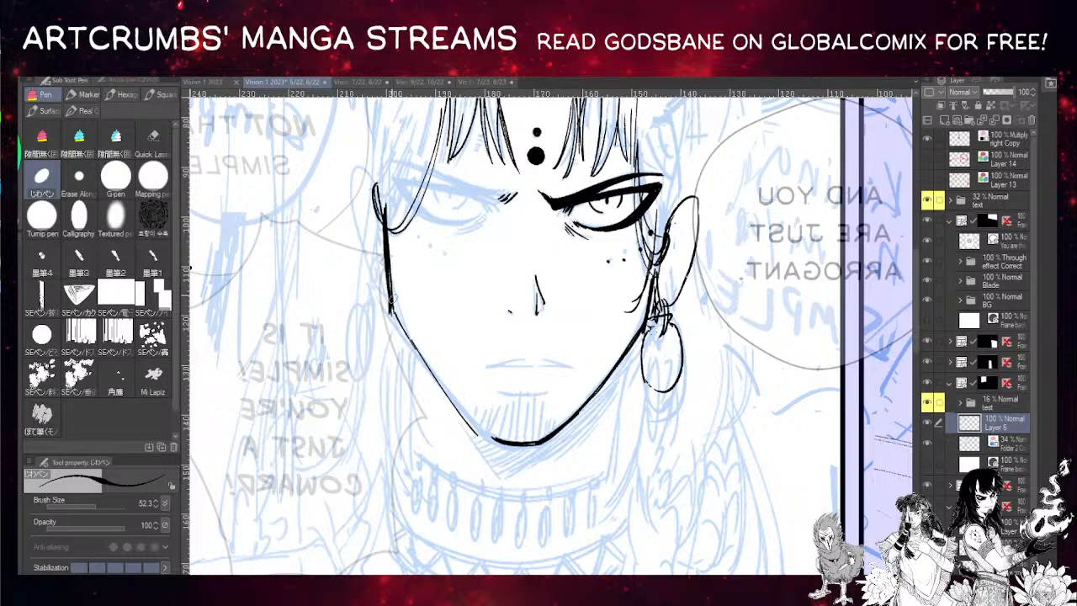
mouse_move(390, 290)
mouse_down()
mouse_move(466, 415)
mouse_move(446, 402)
mouse_move(491, 440)
mouse_up()
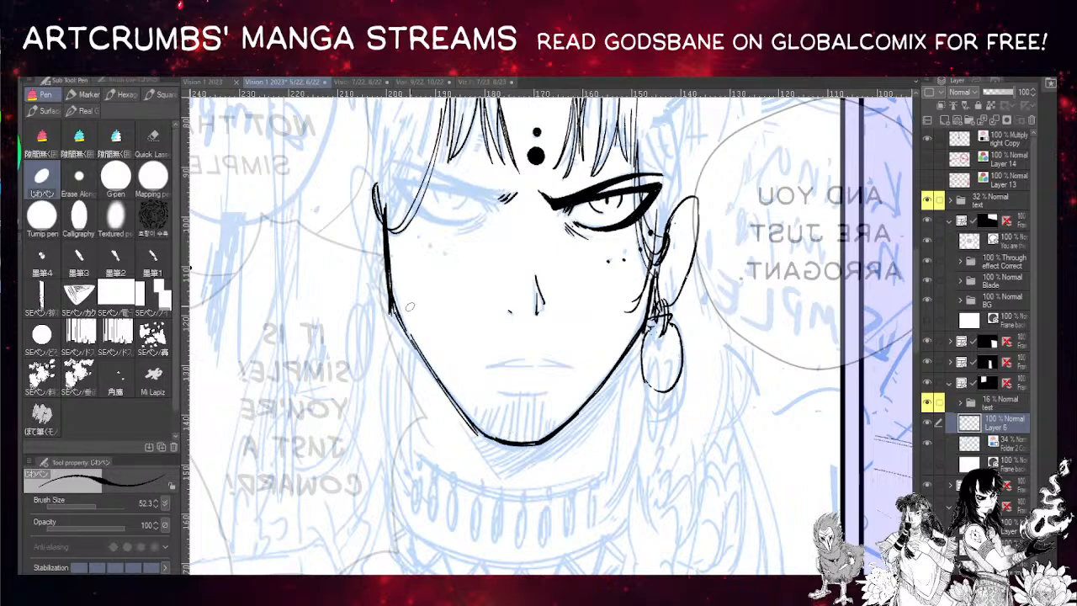
drag(389, 294, 488, 438)
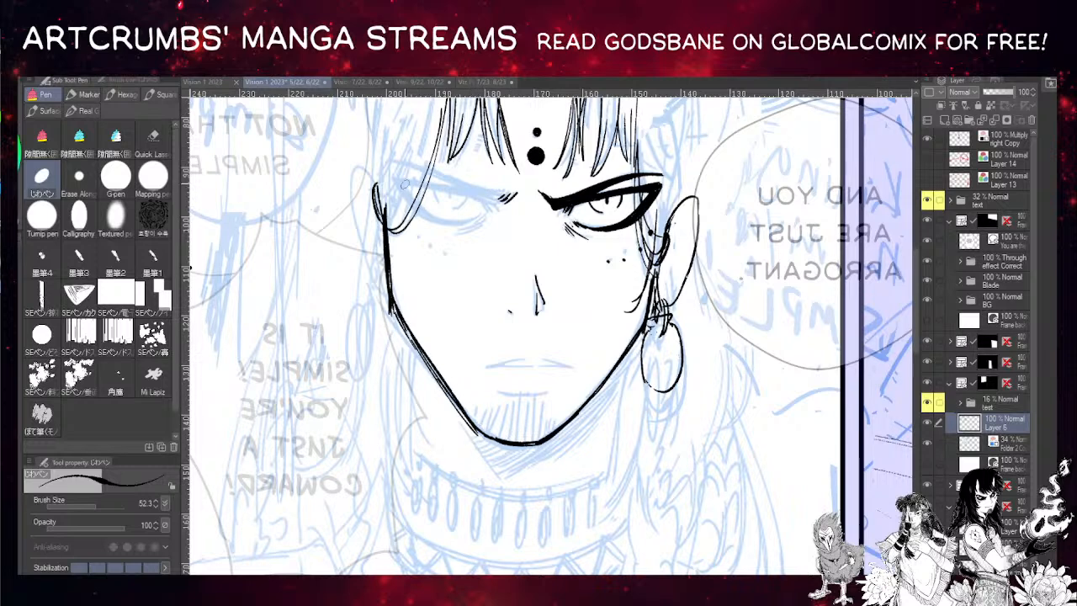
- Ink the curved lower lid of the far eye, making it heavier toward the outer corner
drag(404, 181, 441, 219)
key(ctrl+z)
drag(407, 186, 440, 218)
mouse_move(399, 180)
mouse_down()
mouse_move(428, 213)
mouse_move(408, 191)
mouse_move(424, 212)
mouse_move(413, 207)
mouse_move(452, 225)
mouse_up()
drag(439, 178, 729, 261)
drag(483, 399, 318, 367)
drag(552, 296, 552, 253)
key(ctrl+z)
mouse_move(550, 295)
mouse_down()
mouse_move(563, 241)
mouse_move(606, 223)
mouse_move(565, 303)
mouse_up()
- Ink and thicken the straight slanting upper lid of the far eye, and add short creases under the eye
drag(596, 227, 567, 305)
drag(595, 225, 563, 310)
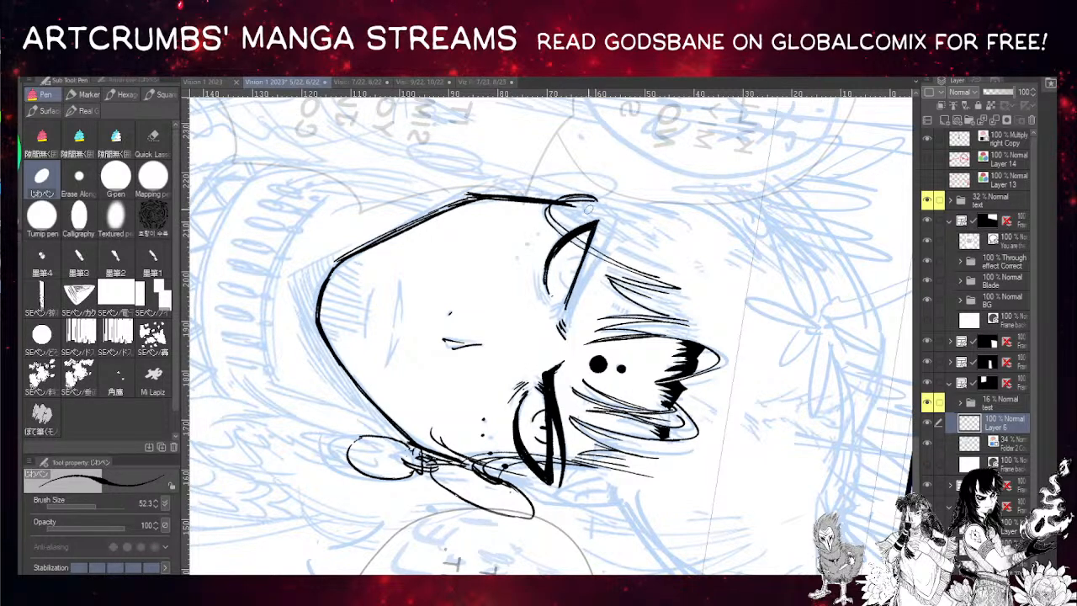
drag(594, 229, 572, 293)
drag(596, 224, 567, 291)
drag(598, 222, 581, 288)
key(ctrl+z)
drag(594, 234, 574, 297)
drag(586, 256, 570, 306)
drag(538, 274, 546, 301)
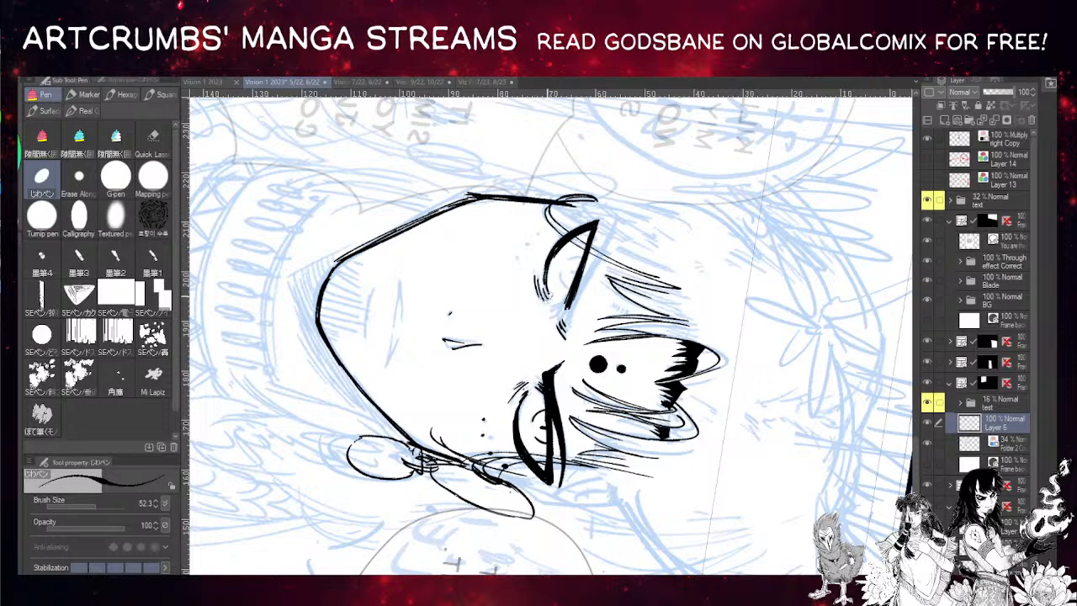
- Ink the lowered brow line above the far eye, slanting from the outer corner toward the nose bridge
key(ctrl+@)
drag(578, 249, 484, 203)
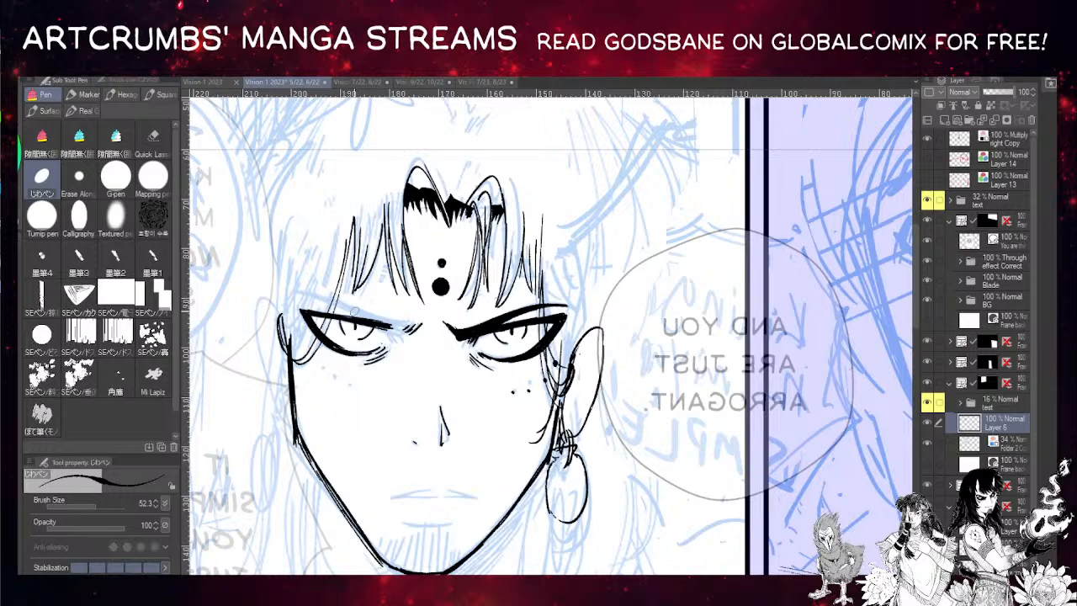
drag(295, 292, 368, 322)
drag(309, 294, 413, 333)
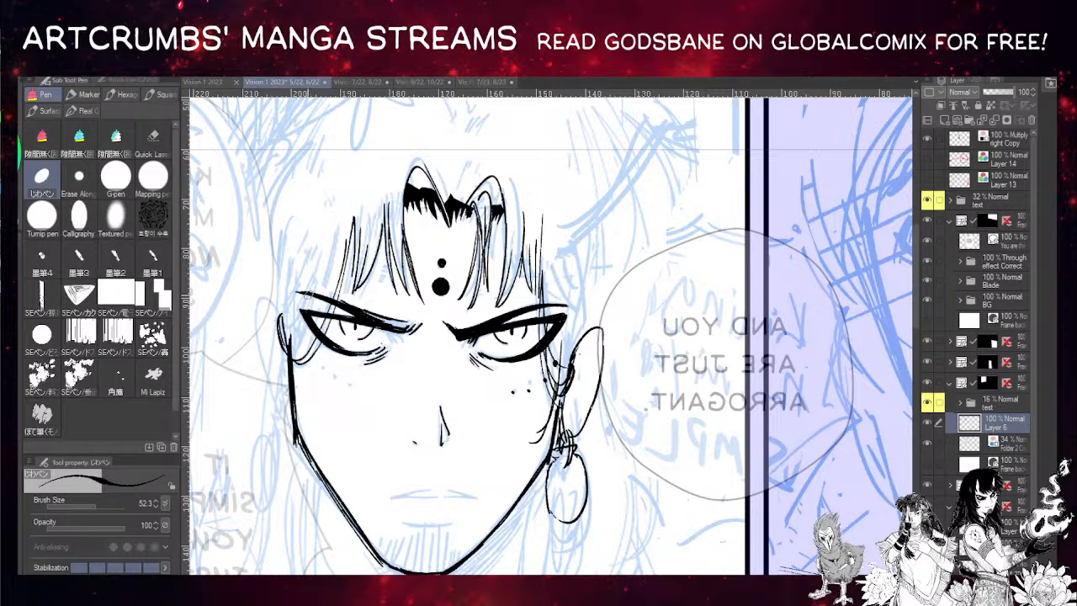
mouse_move(313, 293)
mouse_down()
mouse_move(411, 328)
mouse_move(350, 276)
mouse_up()
key(ctrl+z)
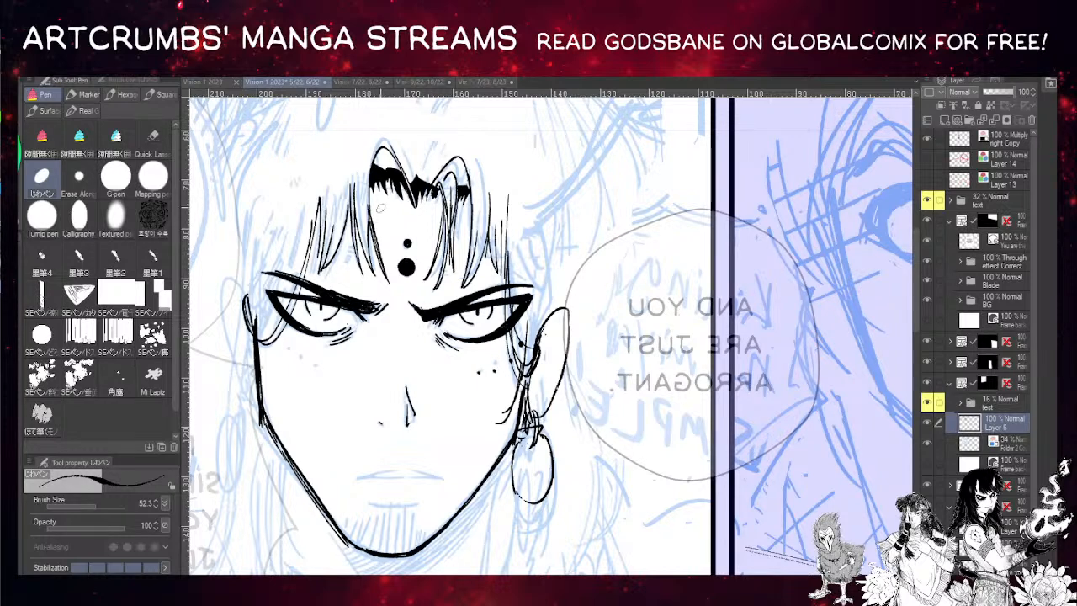
- Ink the inner folds and short shading marks inside the ear on the side of the face without the earring
mouse_move(336, 258)
mouse_down()
mouse_move(392, 290)
mouse_move(325, 352)
mouse_move(281, 360)
mouse_move(285, 308)
mouse_move(276, 364)
mouse_move(303, 434)
mouse_move(287, 357)
mouse_move(376, 268)
mouse_up()
key(ctrl+z)
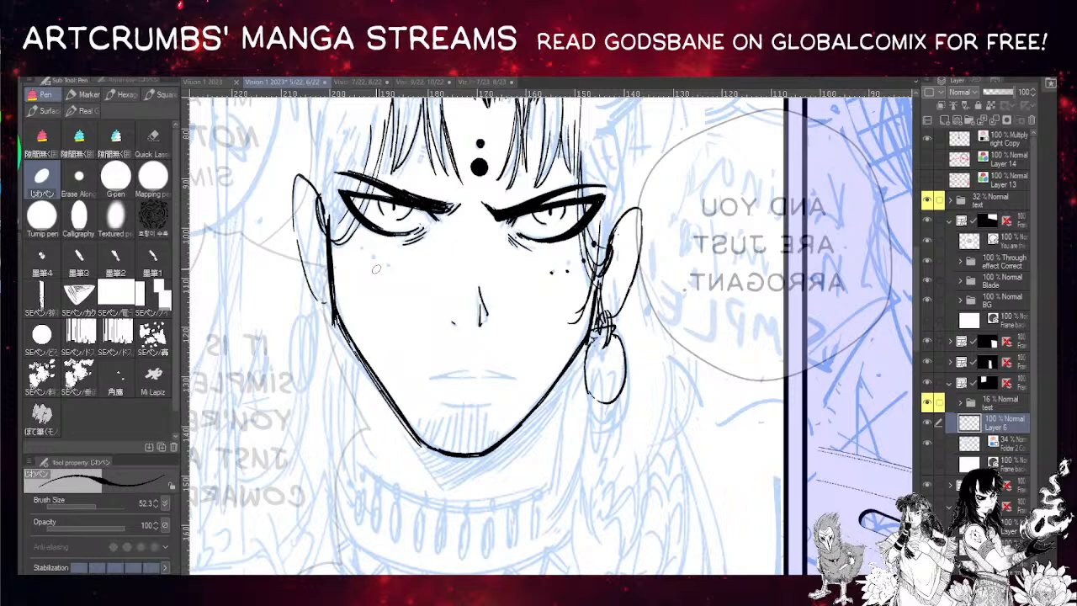
drag(342, 311, 334, 296)
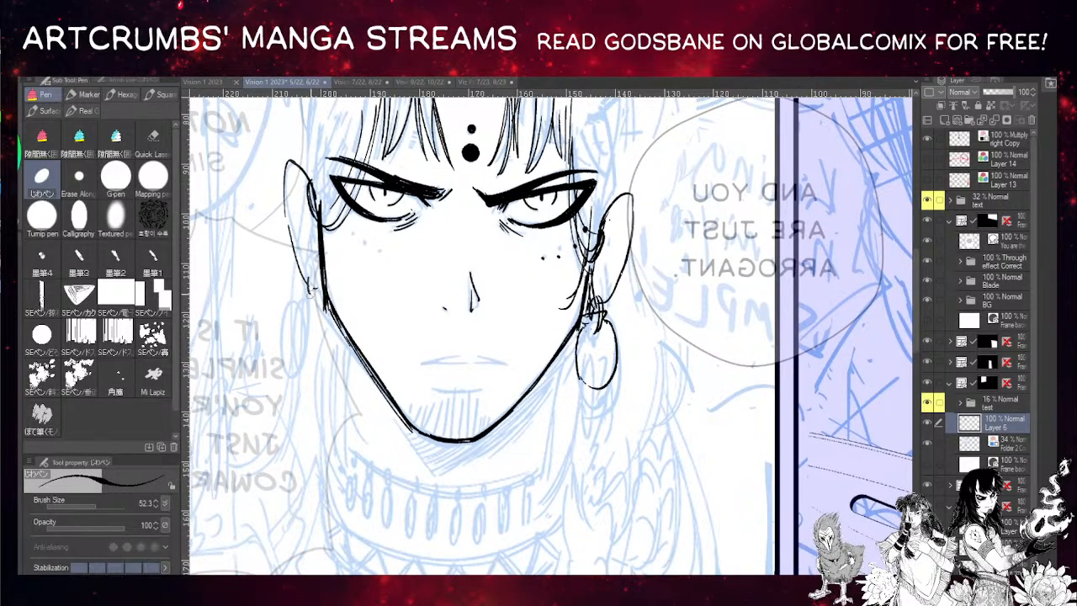
drag(283, 192, 292, 249)
key(ctrl+z)
drag(286, 198, 300, 276)
drag(309, 214, 317, 249)
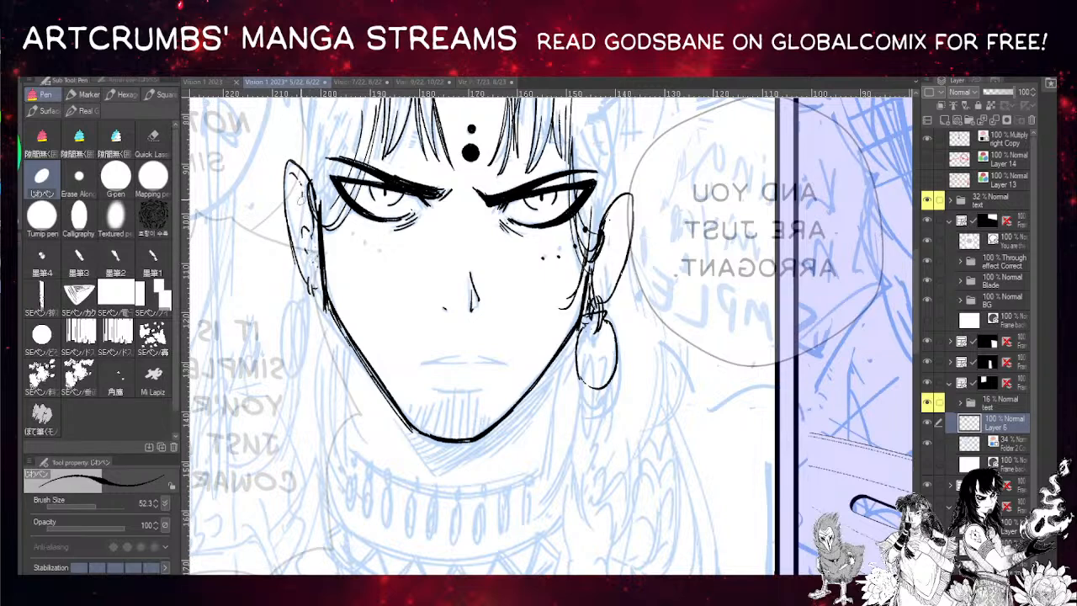
drag(288, 188, 307, 264)
key(ctrl+z)
drag(292, 214, 309, 266)
- Ink the inner rim and fold lines of the ear that wears the hoop earring
drag(379, 216, 335, 193)
drag(458, 234, 366, 246)
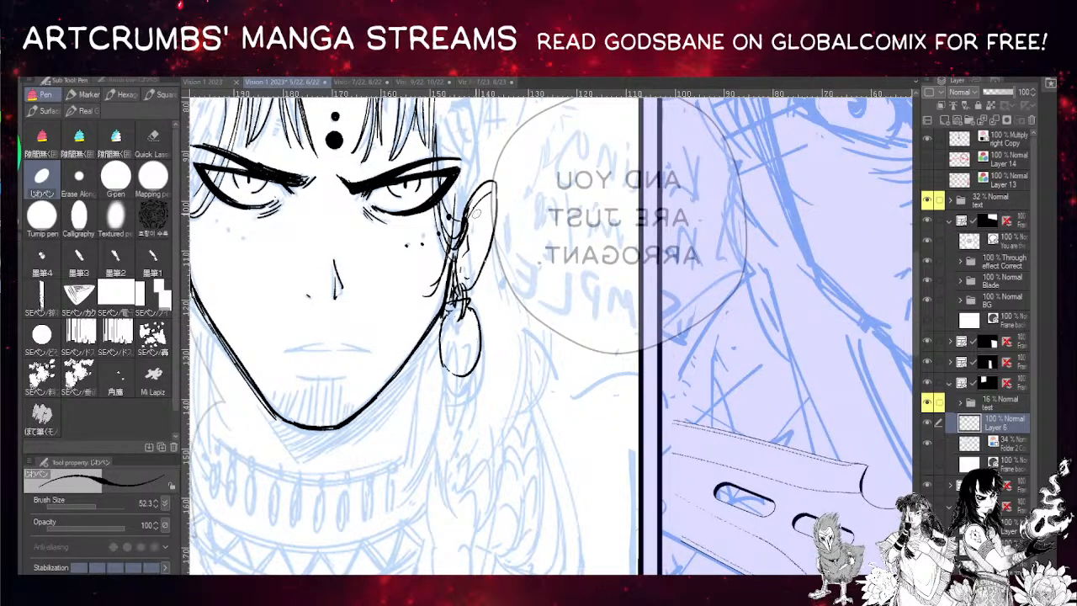
mouse_move(481, 212)
mouse_down()
mouse_move(475, 263)
mouse_move(495, 183)
mouse_move(486, 180)
mouse_up()
drag(527, 288, 634, 360)
key(ctrl+z)
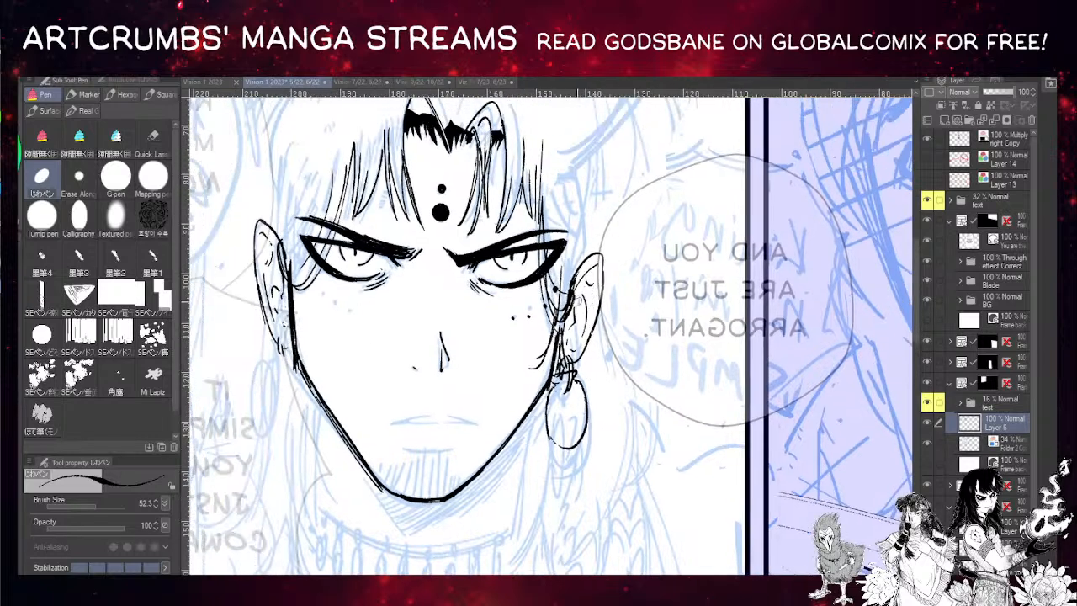
drag(589, 310, 599, 275)
- Reduce the pen's brush size to 27.7 and add a fine line to the large hoop earring
drag(403, 246, 408, 171)
drag(449, 247, 377, 222)
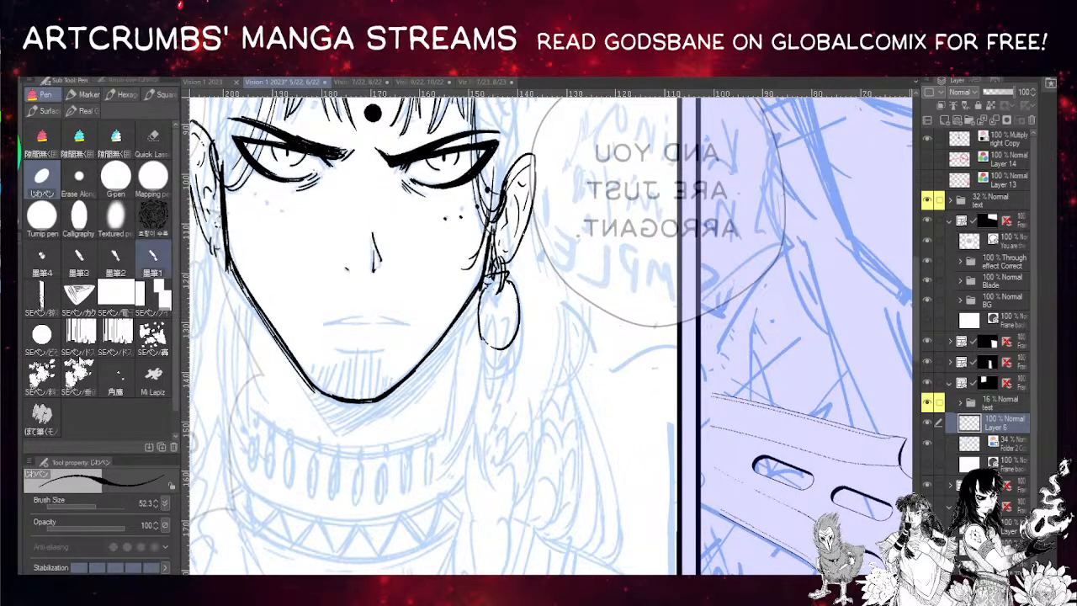
drag(406, 274, 357, 245)
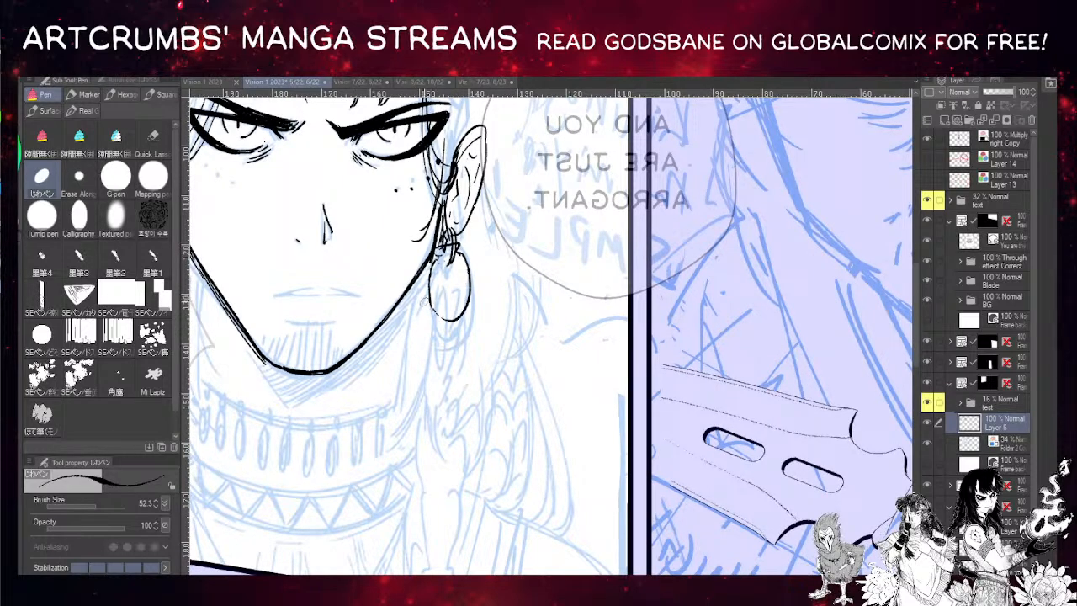
click(91, 506)
mouse_move(453, 284)
mouse_down()
mouse_move(455, 315)
mouse_move(439, 316)
mouse_move(432, 299)
mouse_up()
drag(635, 271, 379, 358)
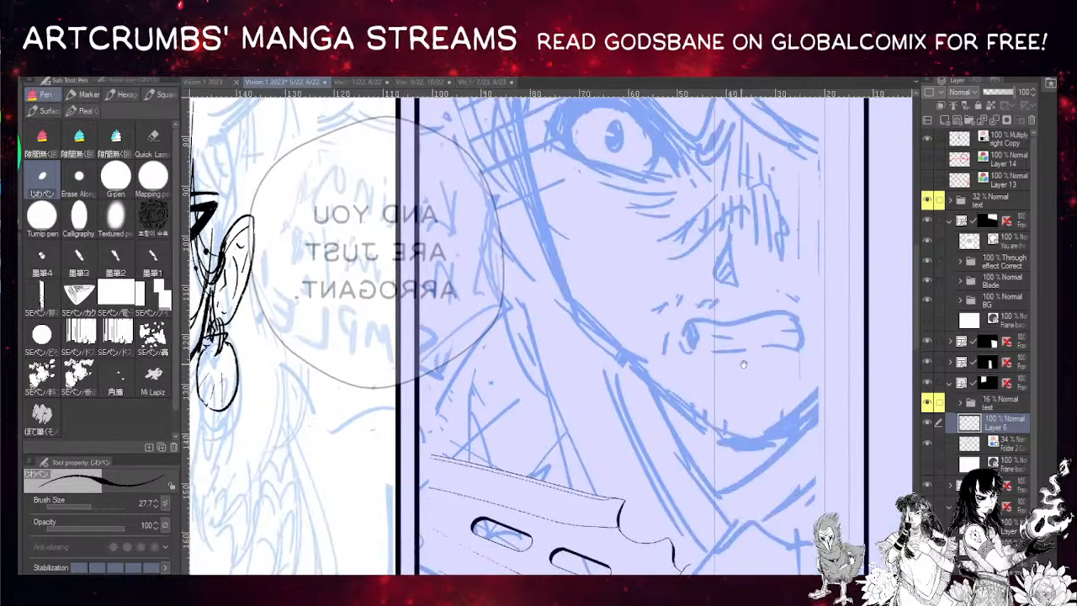
- Choose the Clam brush from the water group of decoration brushes
drag(744, 364, 460, 329)
drag(332, 354, 910, 291)
drag(202, 220, 625, 297)
drag(733, 283, 421, 261)
drag(569, 247, 489, 240)
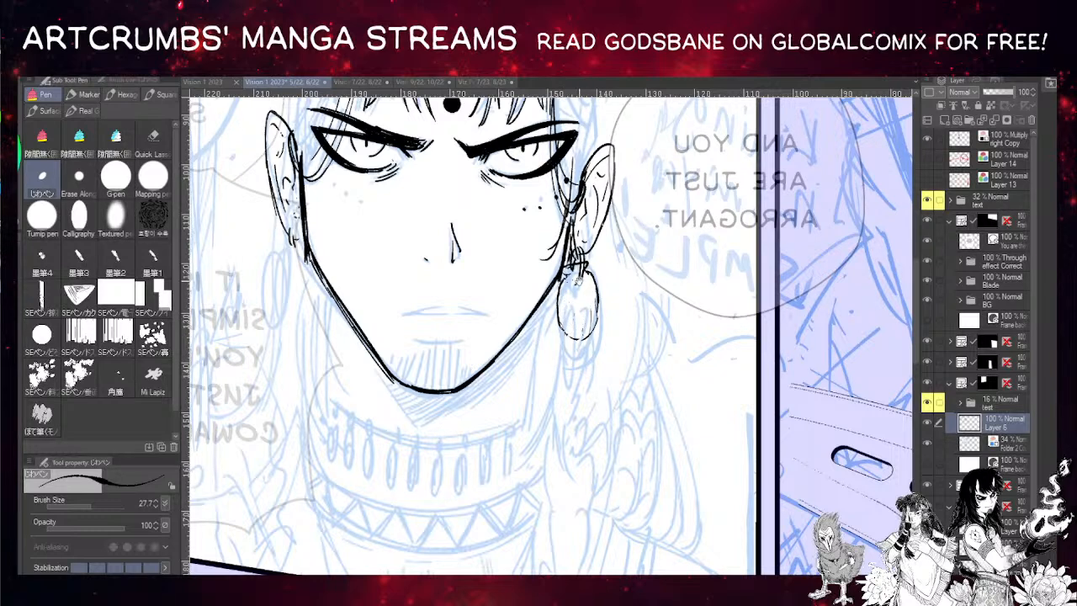
drag(385, 329, 412, 342)
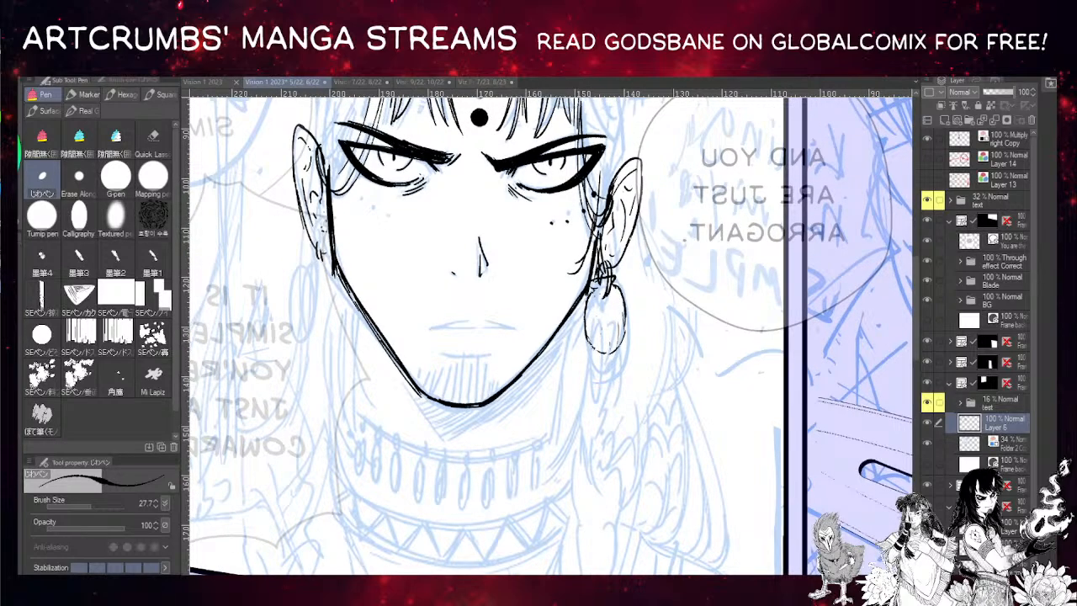
key(b)
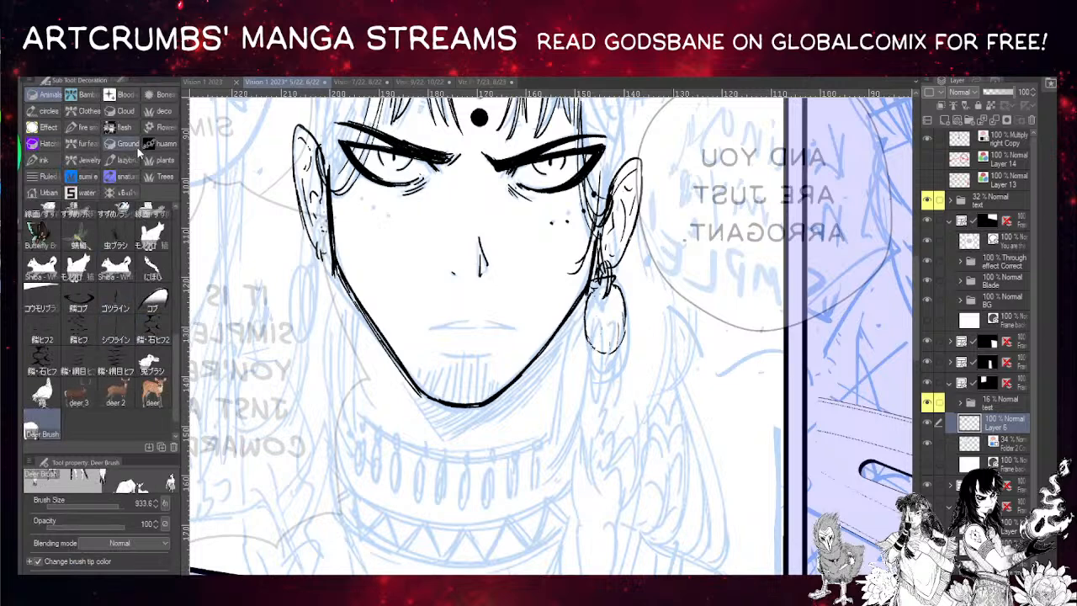
click(89, 178)
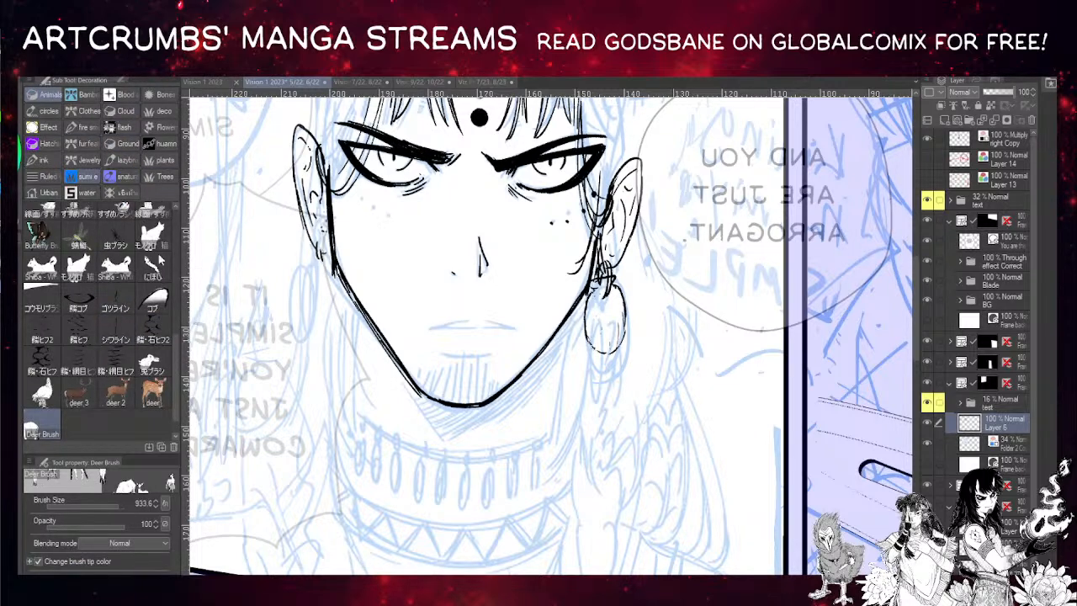
click(85, 193)
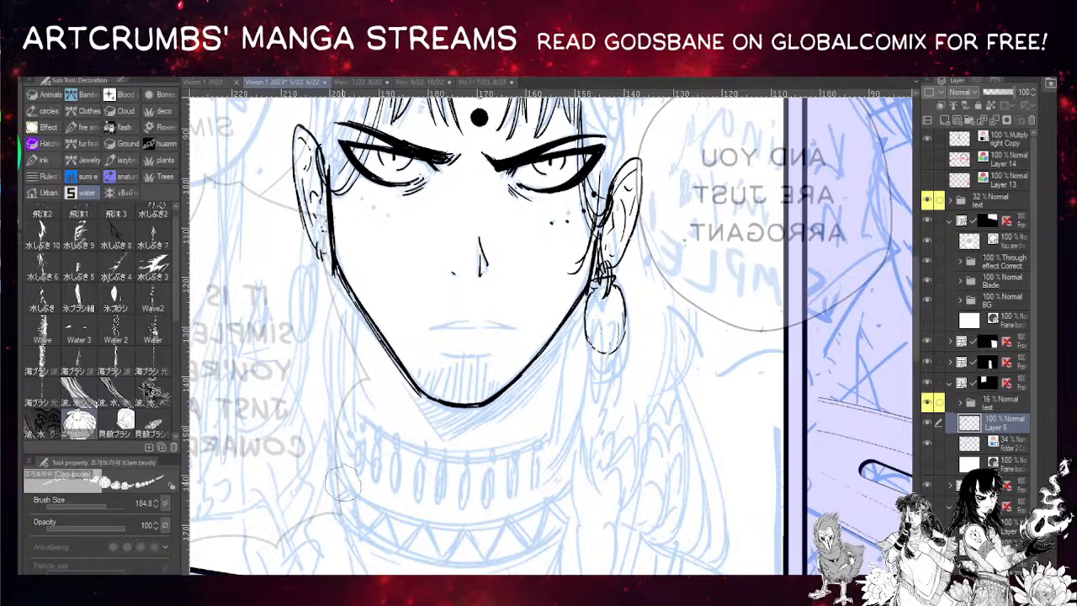
- Set the brush size to 1148.6 and stamp one large clam shell beside the character's jaw as reference
drag(344, 483, 316, 443)
key(ctrl+z)
click(110, 506)
drag(121, 507, 180, 508)
click(290, 475)
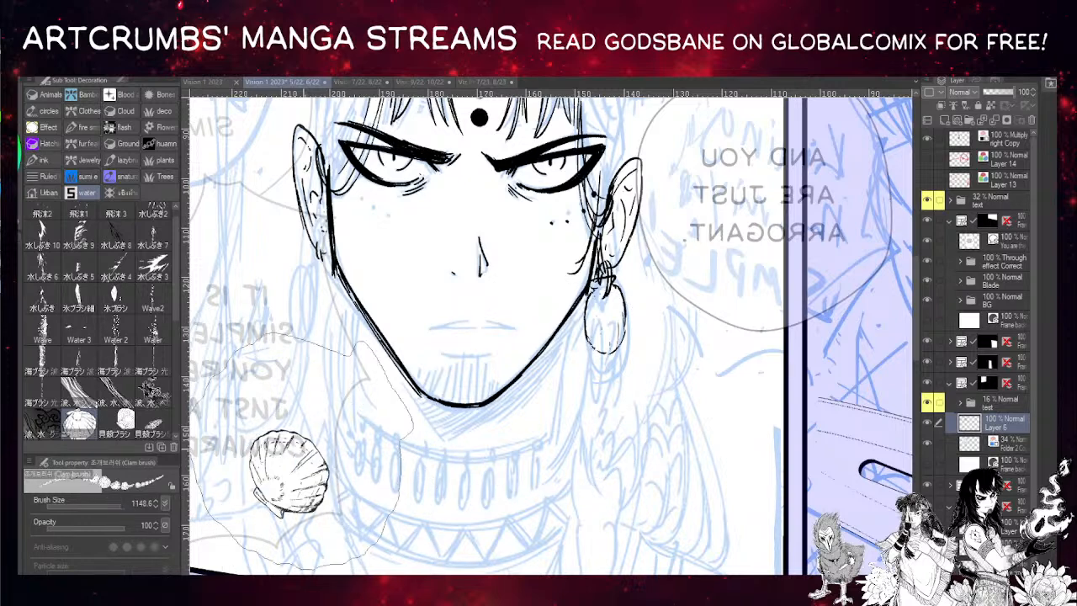
key(ctrl+z)
click(284, 452)
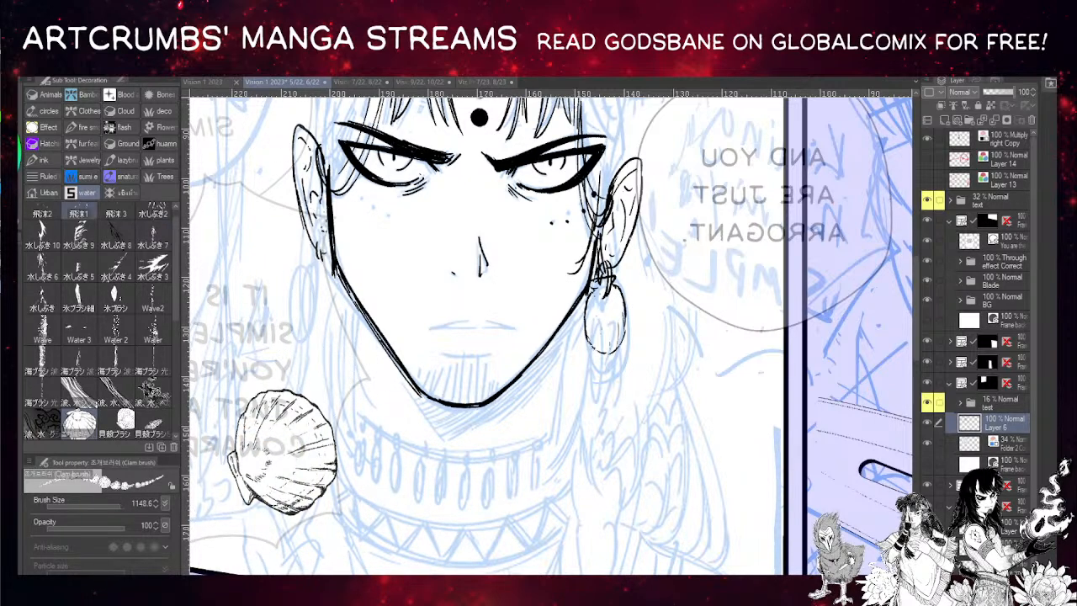
- Erase most of the inked oval outline of the earring below the character's ear with the pen
key(p)
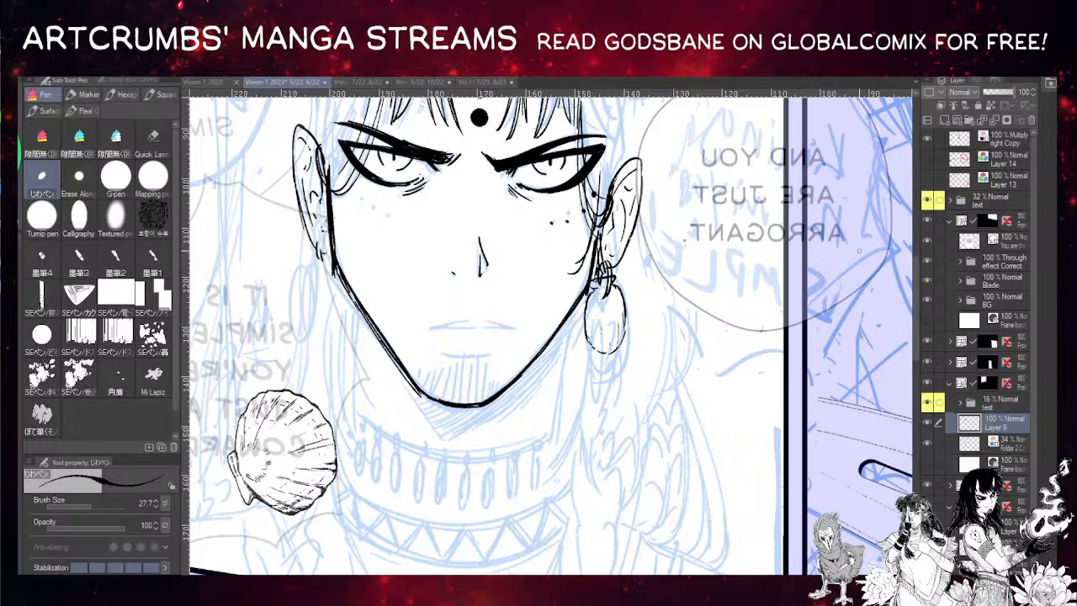
drag(346, 241, 338, 231)
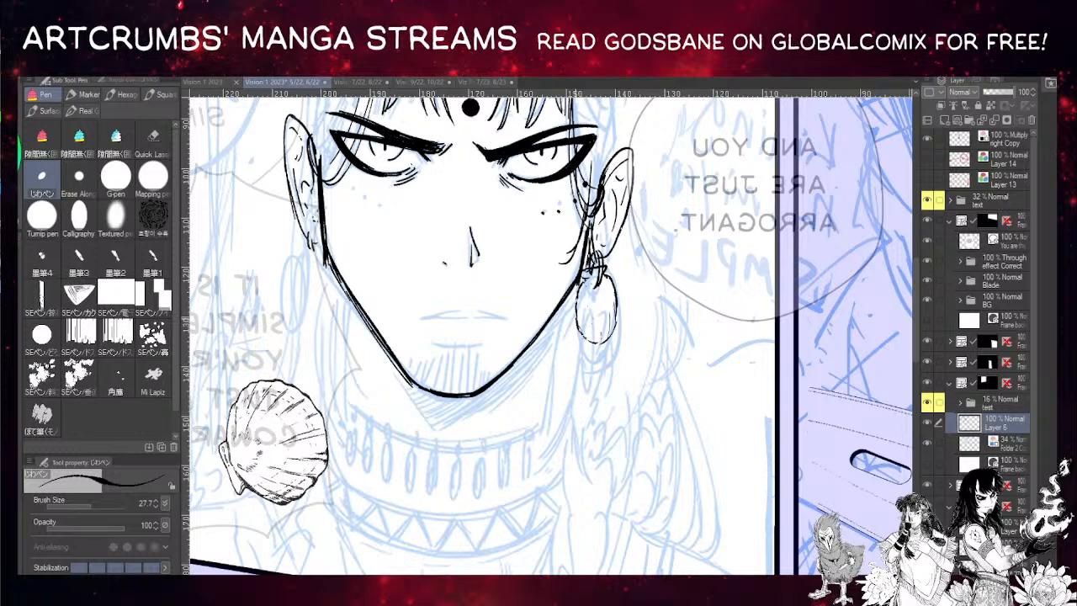
mouse_move(577, 317)
mouse_down()
mouse_move(583, 335)
mouse_move(603, 341)
mouse_up()
drag(617, 280, 615, 320)
drag(578, 287, 577, 318)
mouse_move(610, 277)
mouse_down()
mouse_move(616, 310)
mouse_move(575, 303)
mouse_up()
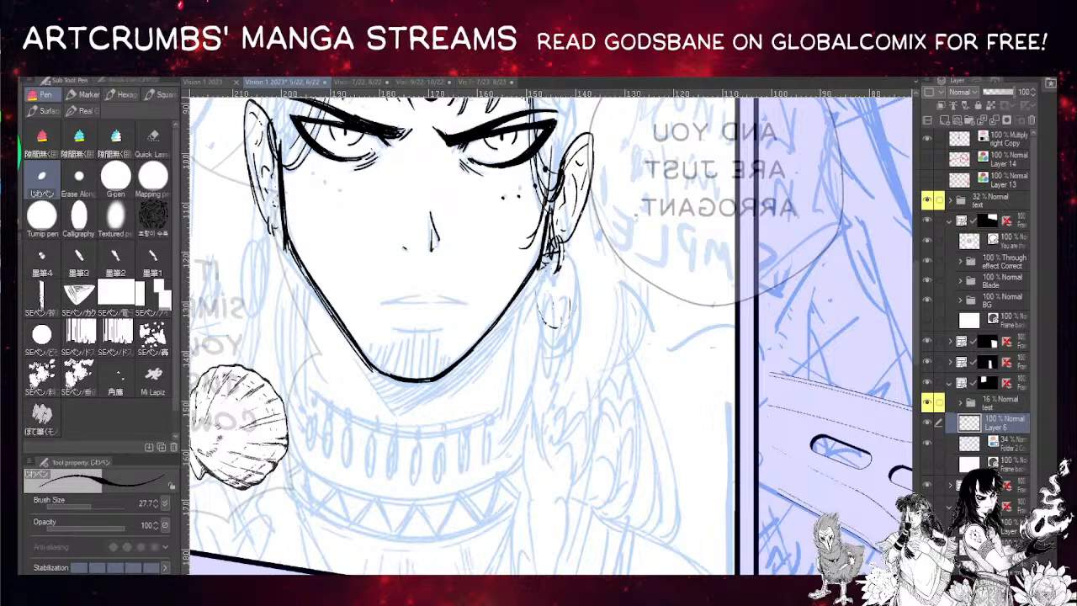
- Narrow the brush list to give the canvas more room around the character's face
drag(422, 358, 440, 361)
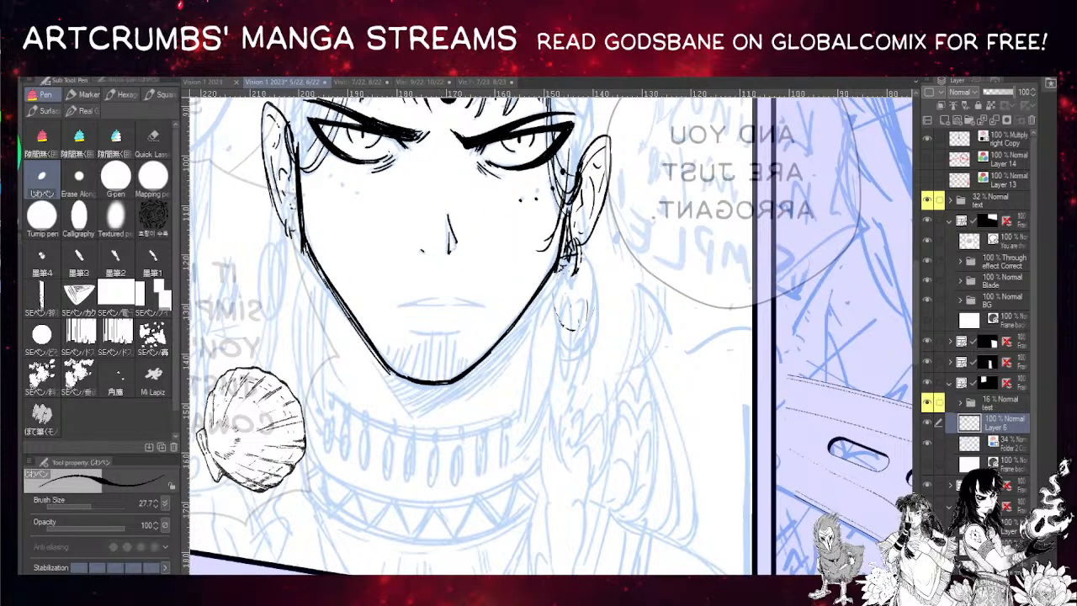
drag(493, 441, 428, 407)
drag(526, 329, 616, 403)
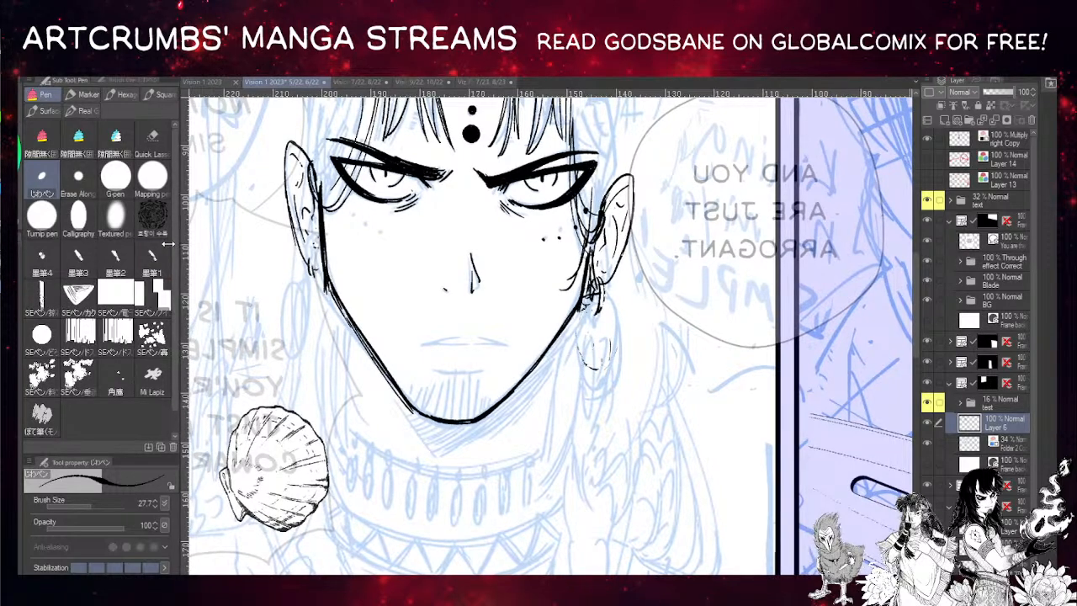
drag(168, 243, 126, 243)
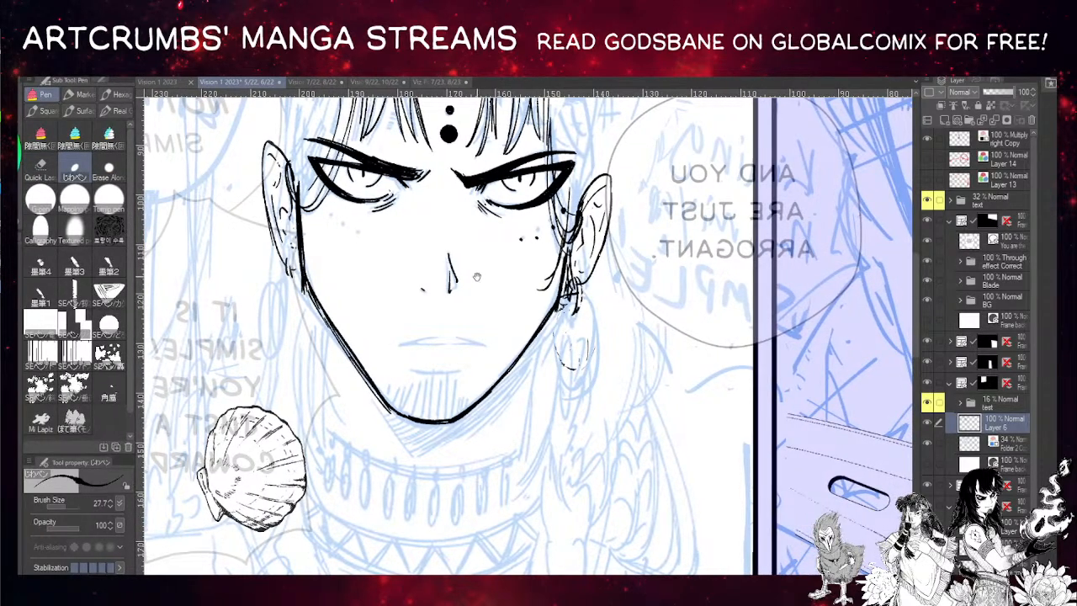
drag(477, 277, 486, 253)
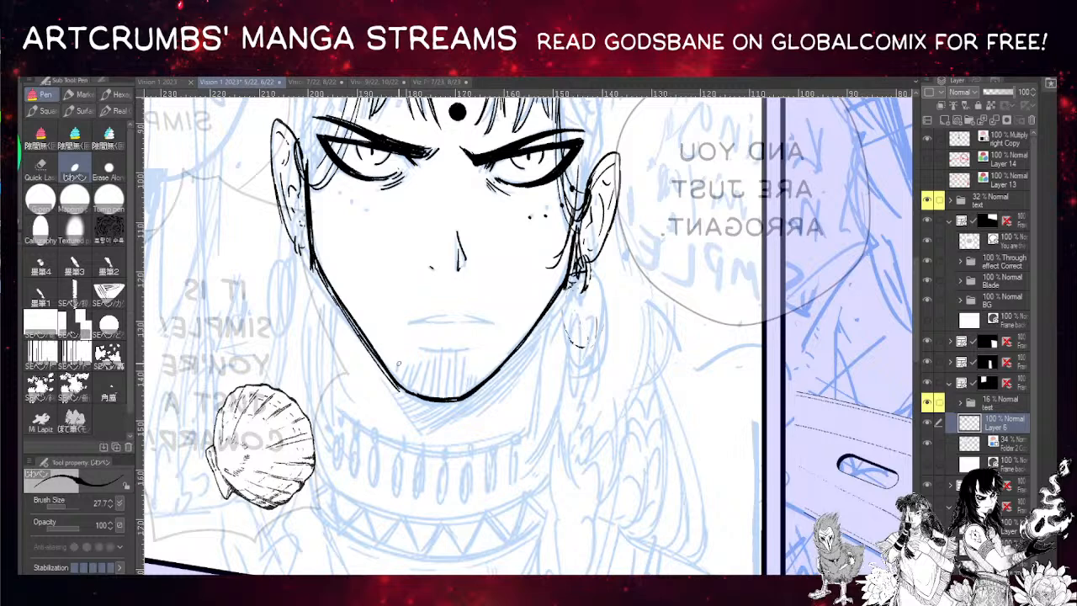
drag(448, 321, 454, 288)
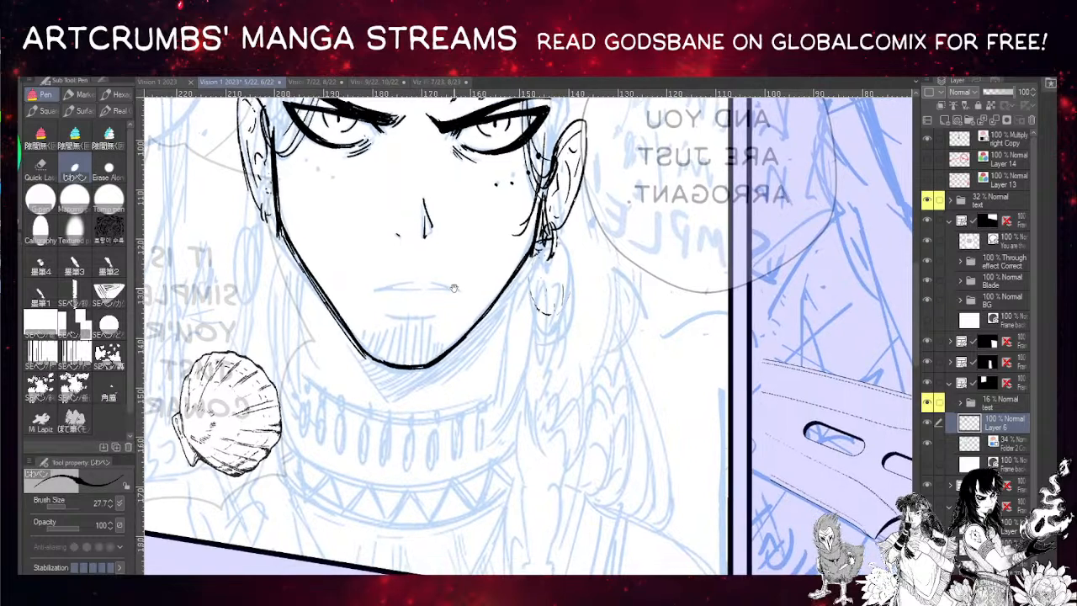
drag(485, 246, 478, 283)
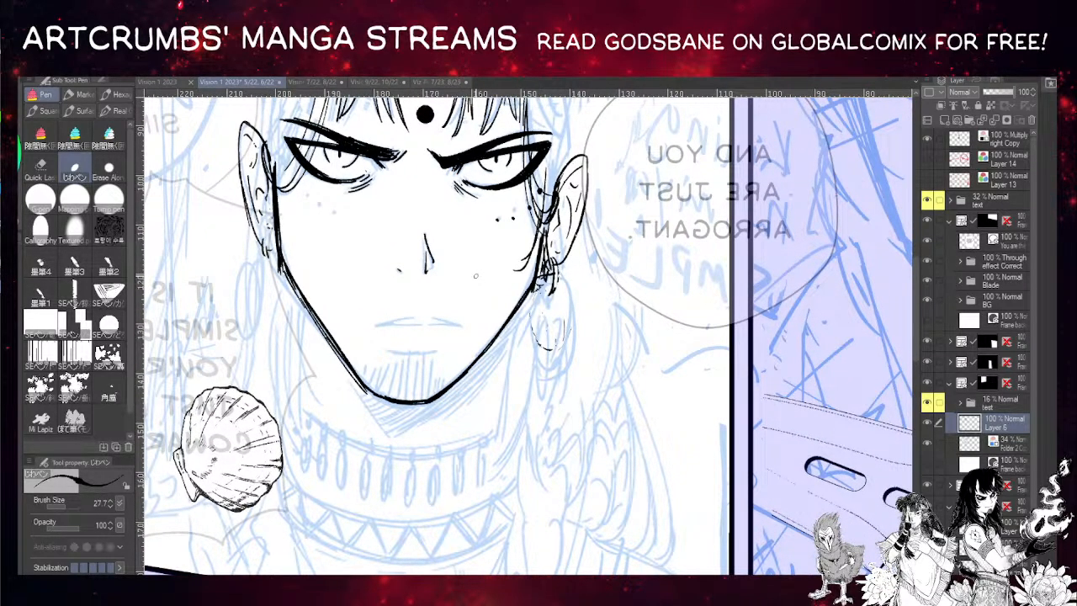
drag(476, 275, 447, 270)
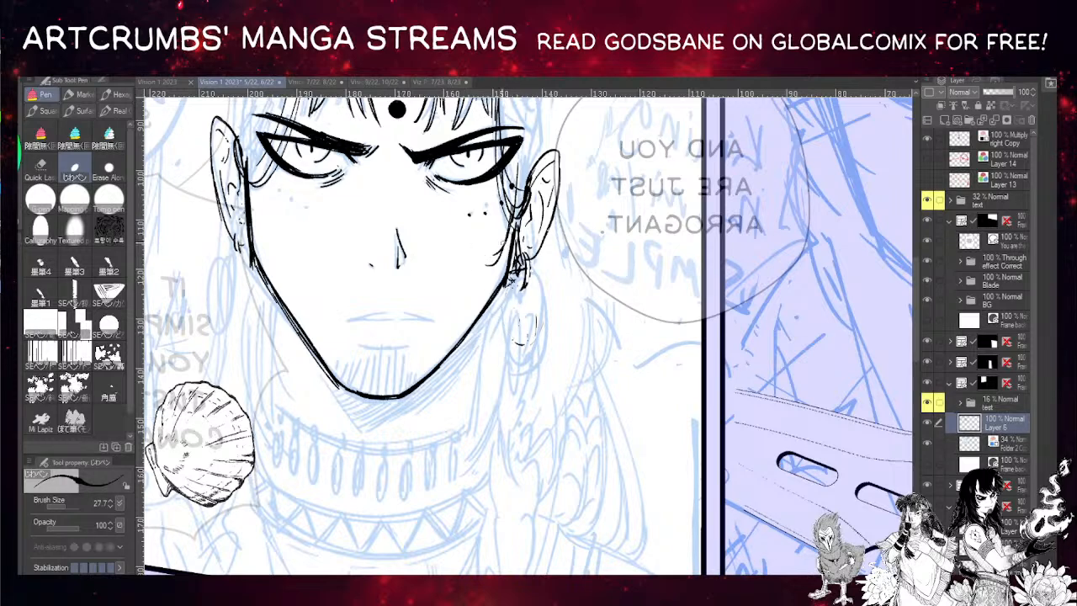
- Try to redraw the earring outline below the character's ear on Layer 6
drag(497, 299, 520, 340)
key(ctrl+z)
key(ctrl+z)
drag(511, 283, 502, 304)
drag(507, 322, 517, 344)
drag(506, 320, 509, 342)
drag(507, 283, 508, 335)
mouse_move(501, 285)
mouse_down()
mouse_move(510, 343)
mouse_move(507, 325)
mouse_move(529, 338)
mouse_move(545, 309)
mouse_up()
key(ctrl+z)
key(ctrl+z)
- Add a new layer above Layer 6 and trace the clam shell's outline on it with brush size 64.9
click(945, 120)
drag(396, 394, 454, 397)
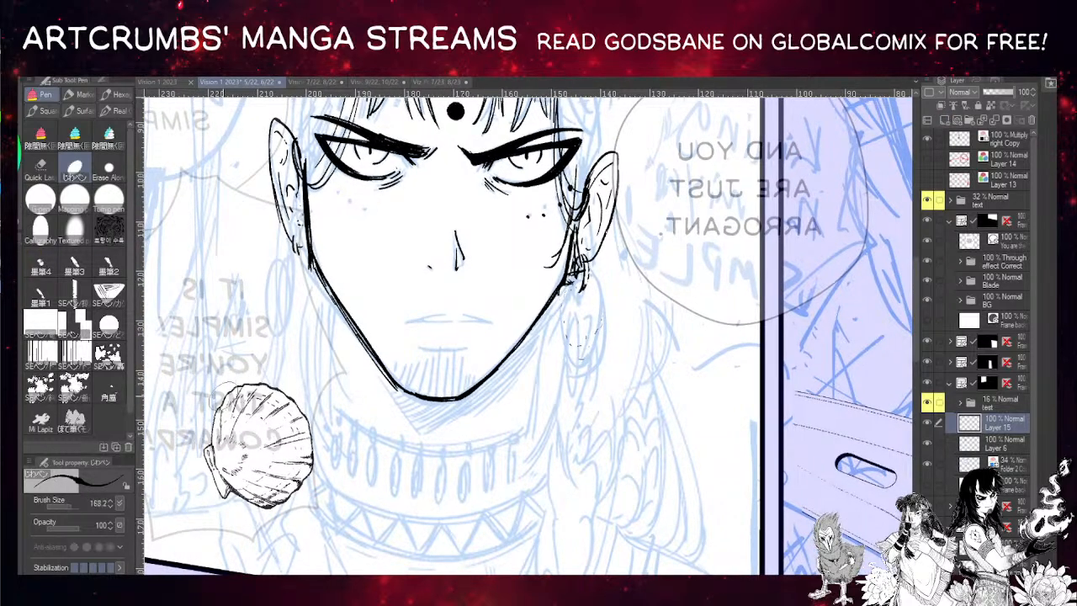
drag(229, 394, 214, 461)
key(ctrl+z)
click(68, 506)
mouse_move(233, 389)
mouse_down()
mouse_move(202, 456)
mouse_move(225, 500)
mouse_move(286, 505)
mouse_move(313, 464)
mouse_move(308, 419)
mouse_move(275, 389)
mouse_move(229, 381)
mouse_up()
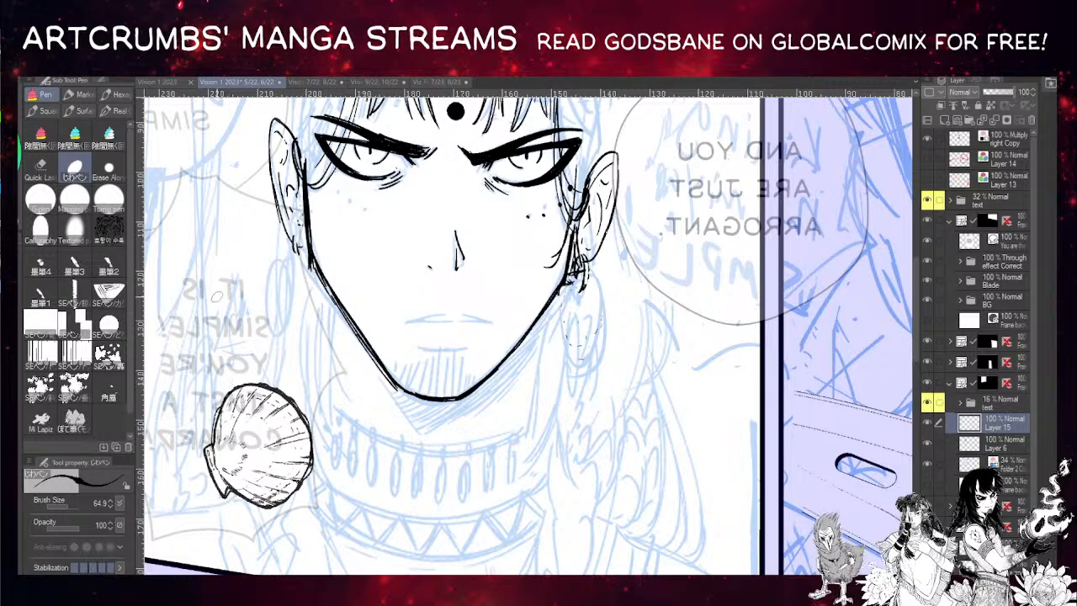
- Transform the traced shell outline by rotating, shrinking and moving it so it hangs from the ear as an earring
key(ctrl+t)
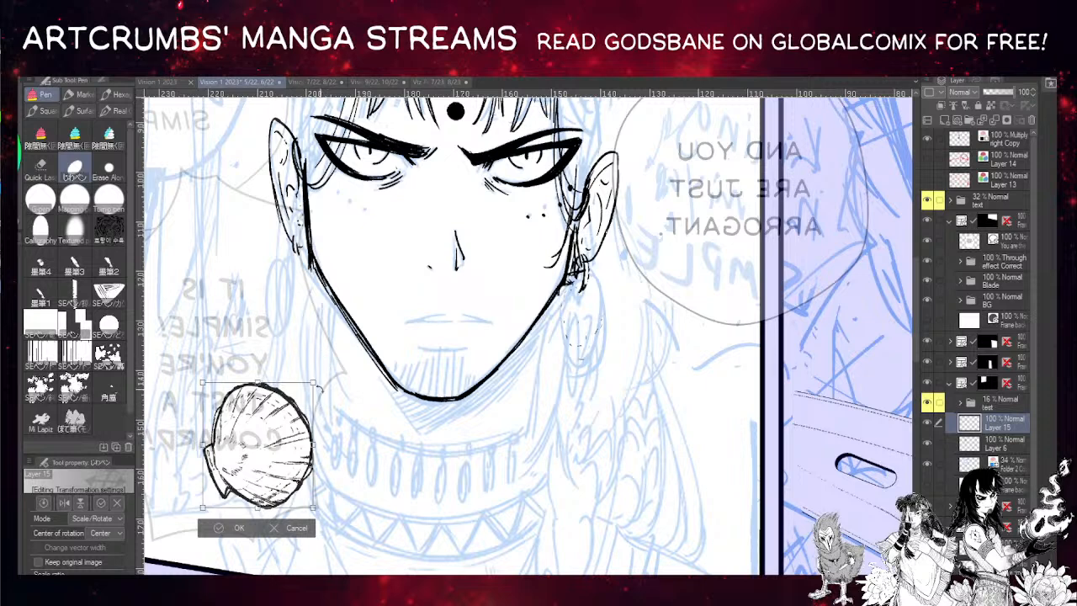
drag(321, 390, 291, 523)
drag(295, 434, 625, 339)
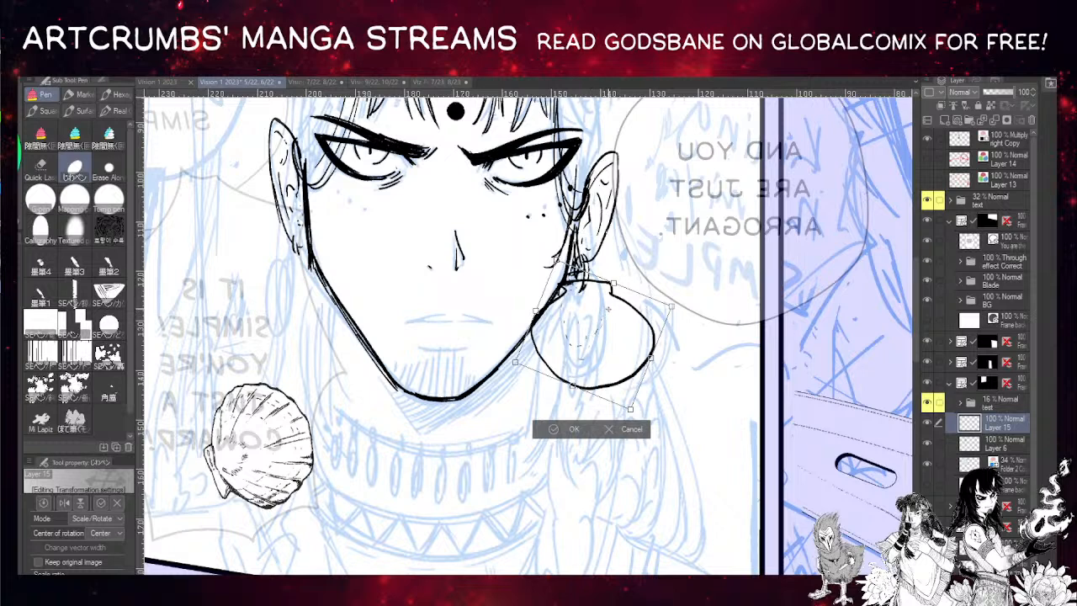
drag(622, 330, 595, 337)
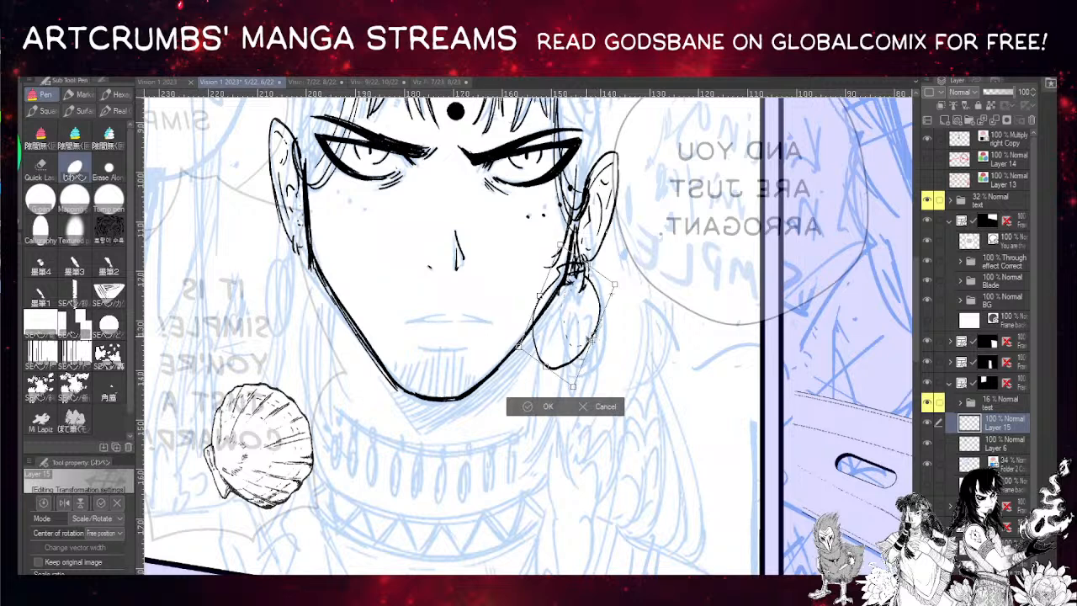
drag(539, 297, 737, 257)
drag(681, 296, 606, 325)
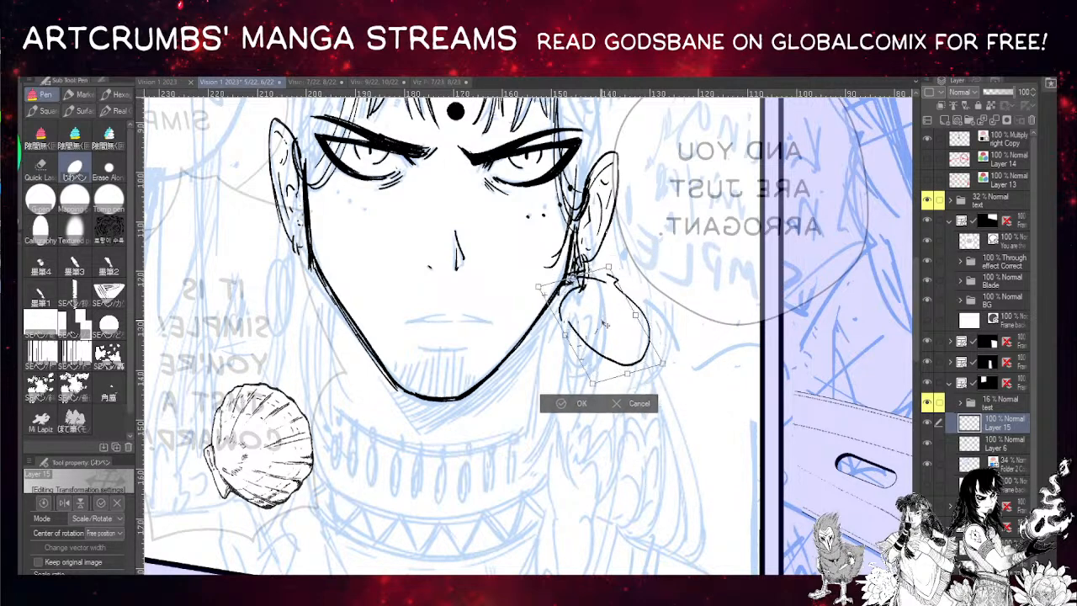
drag(663, 363, 612, 365)
drag(584, 325, 588, 319)
mouse_move(548, 278)
mouse_down()
mouse_move(554, 303)
mouse_move(550, 291)
mouse_up()
drag(617, 303, 607, 290)
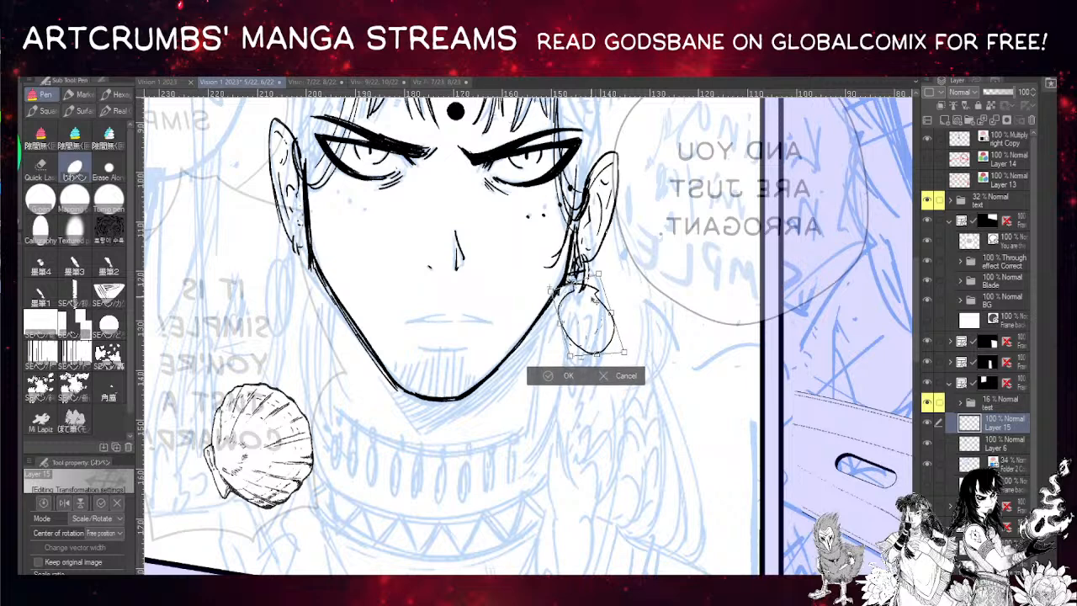
key(Return)
- Draw a rough oval for the second earring under the opposite ear on Layer 15 with brush size 36.7
drag(544, 268, 454, 244)
click(932, 441)
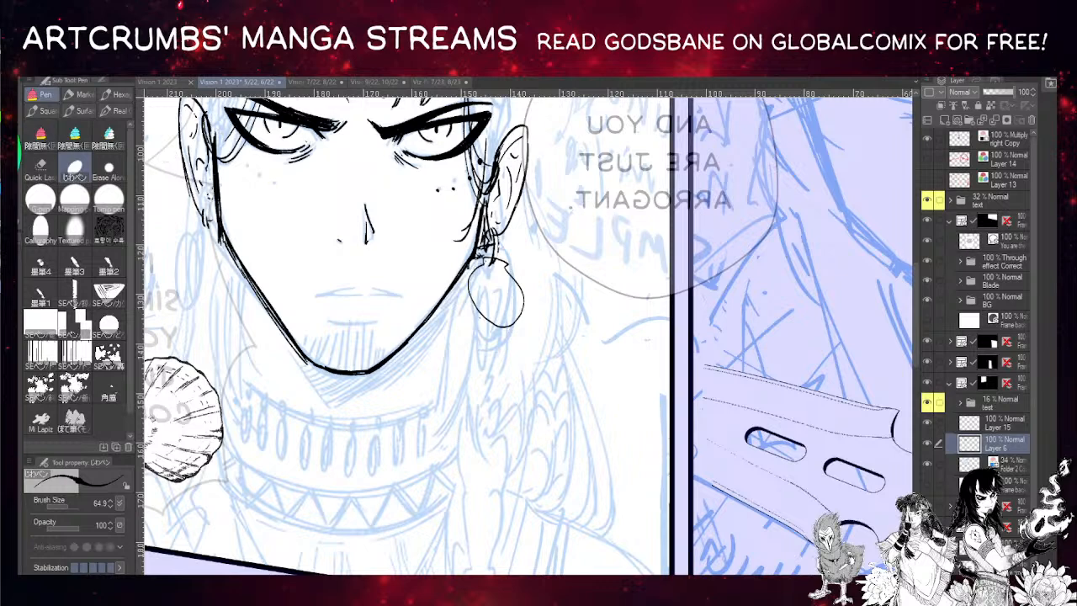
key(o)
drag(513, 281, 508, 313)
key(p)
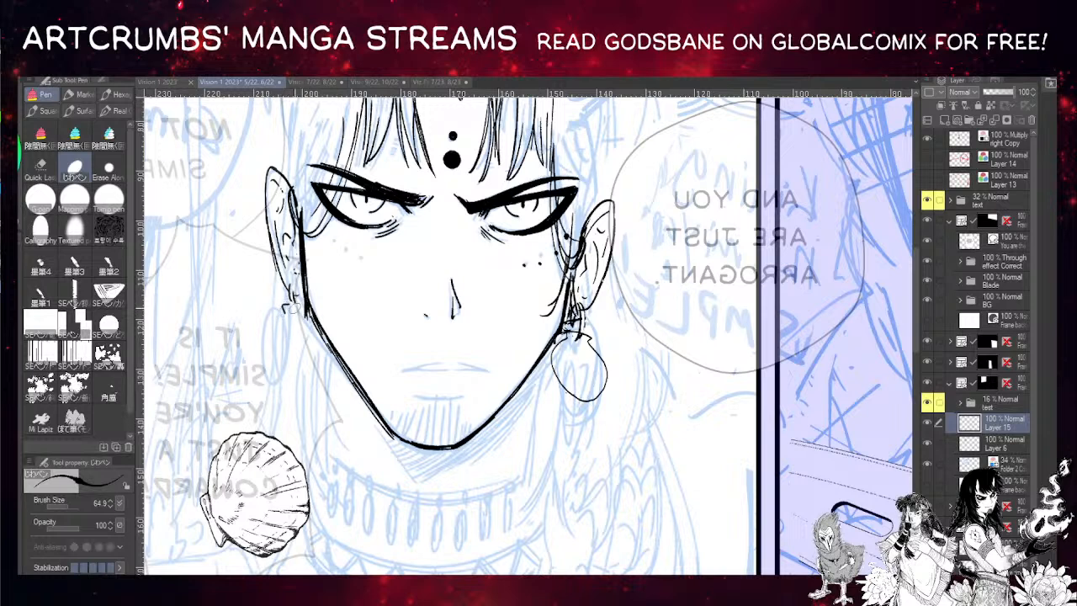
click(66, 505)
mouse_move(283, 310)
mouse_down()
mouse_move(262, 367)
mouse_move(283, 380)
mouse_move(274, 309)
mouse_move(277, 379)
mouse_move(309, 346)
mouse_move(300, 308)
mouse_up()
key(ctrl+z)
- Place a horizontal guide line across the character's forehead
drag(412, 239, 341, 275)
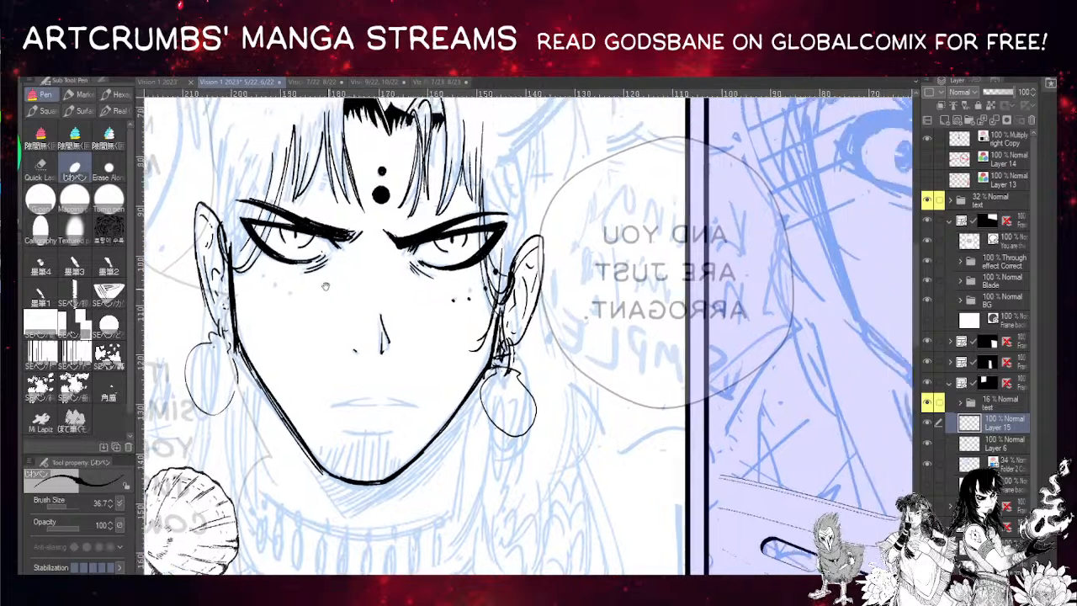
drag(407, 276, 429, 213)
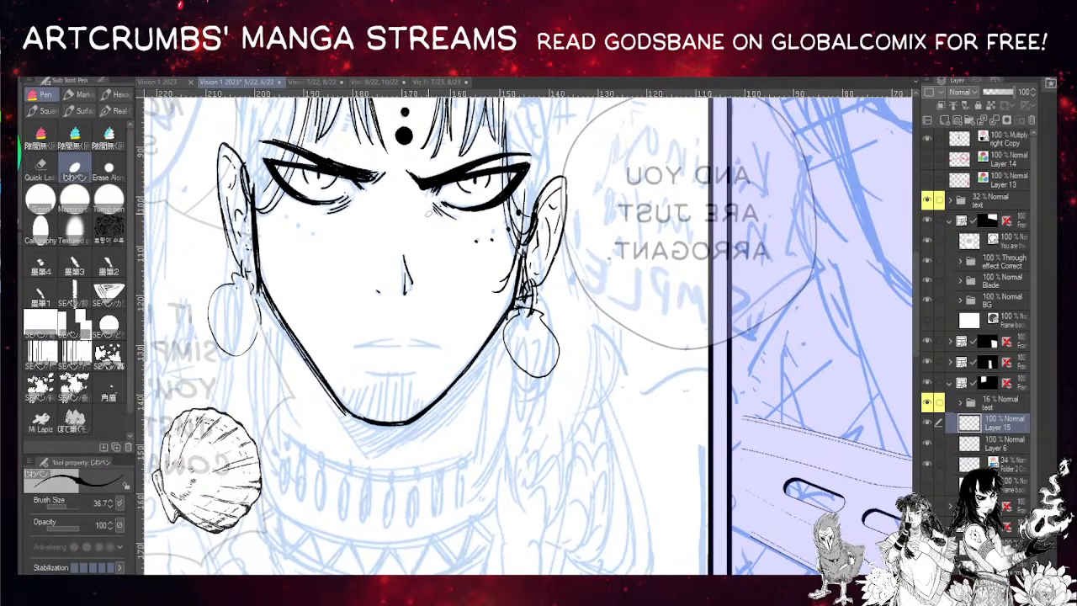
drag(442, 97, 484, 112)
- Lasso the character's ear above the rough oval earring on Layer 6, move it slightly down and deselect it
key(o)
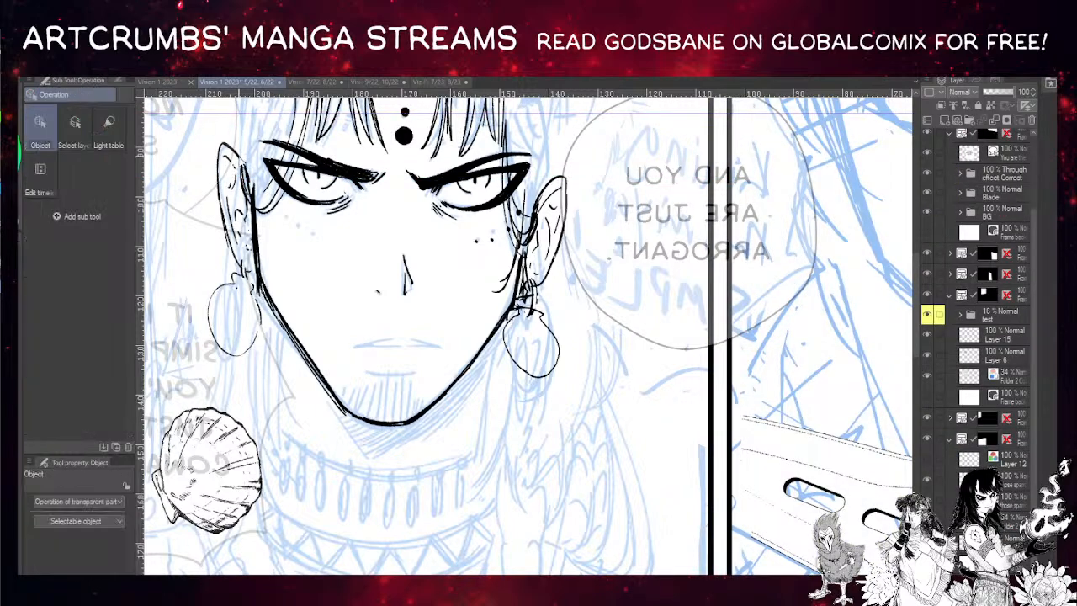
click(242, 158)
key(m)
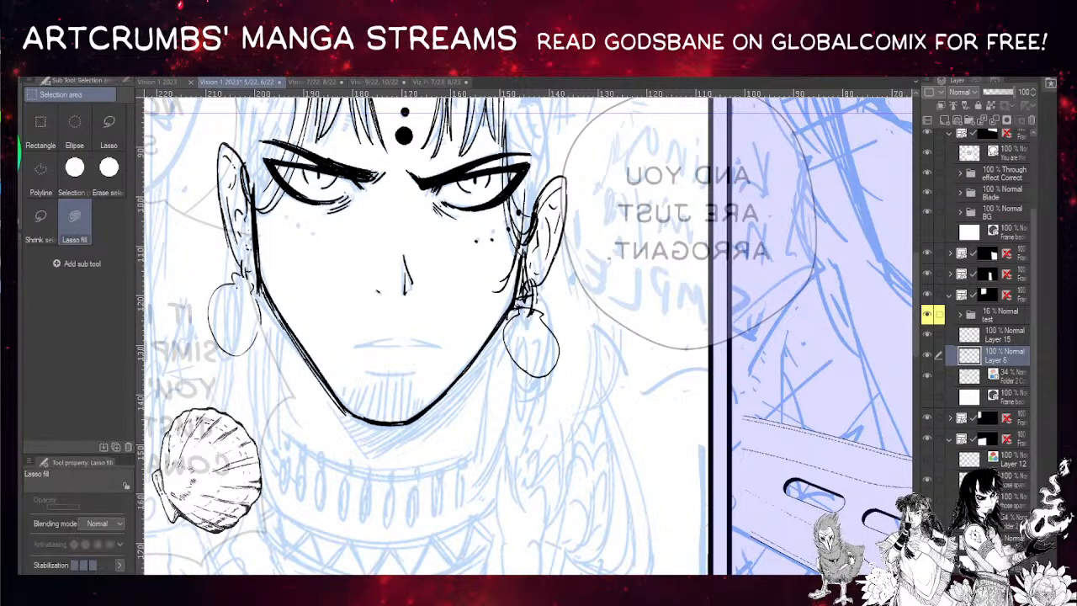
mouse_move(234, 141)
mouse_down()
mouse_move(199, 151)
mouse_move(238, 377)
mouse_move(274, 313)
mouse_move(245, 114)
mouse_up()
key(ctrl+z)
click(110, 122)
mouse_move(234, 135)
mouse_down()
mouse_move(219, 368)
mouse_move(279, 354)
mouse_move(243, 137)
mouse_up()
key(k)
drag(249, 218, 255, 238)
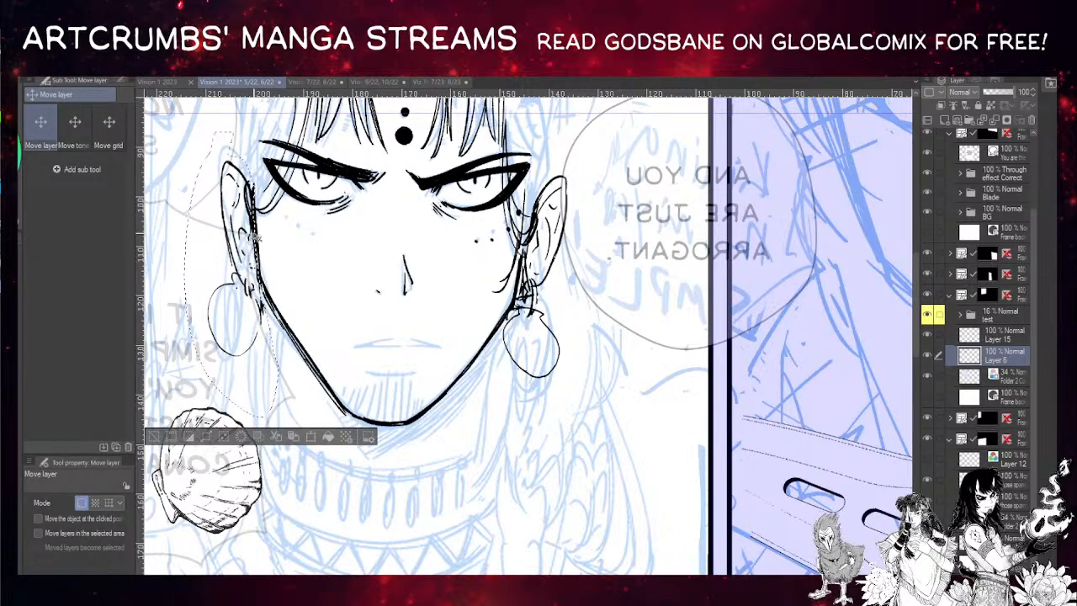
key(ctrl+d)
- Lasso the rough oval earring on Layer 15 and move it slightly lower beneath the ear
key(o)
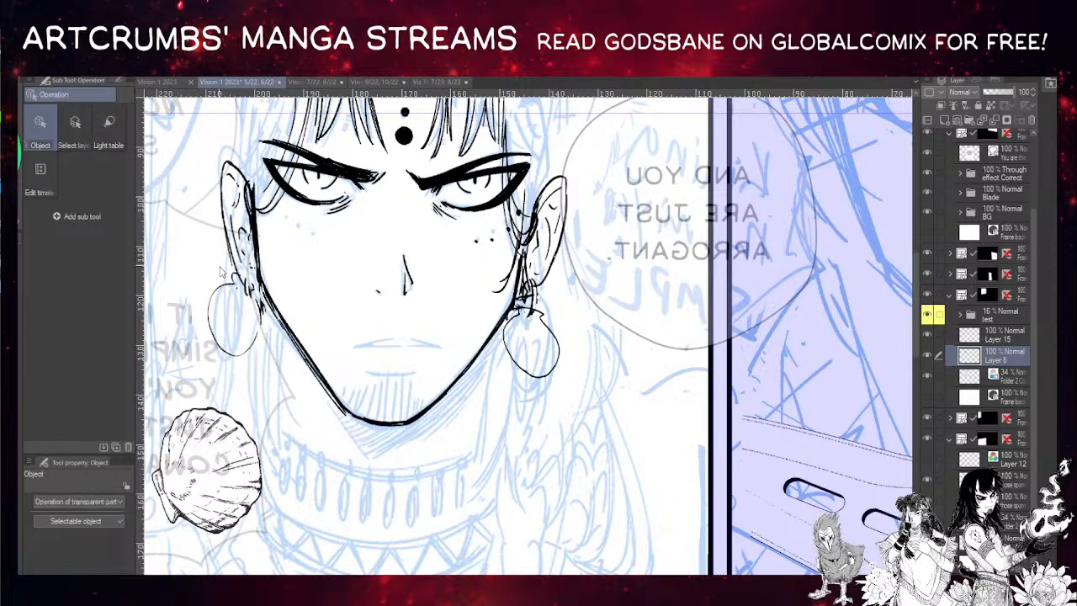
click(233, 269)
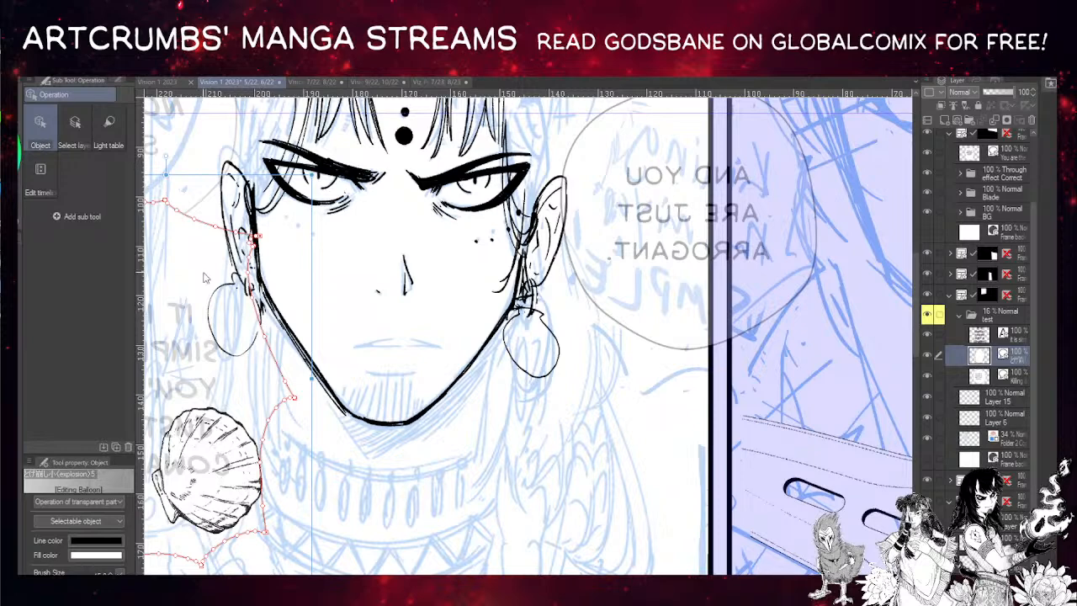
click(267, 324)
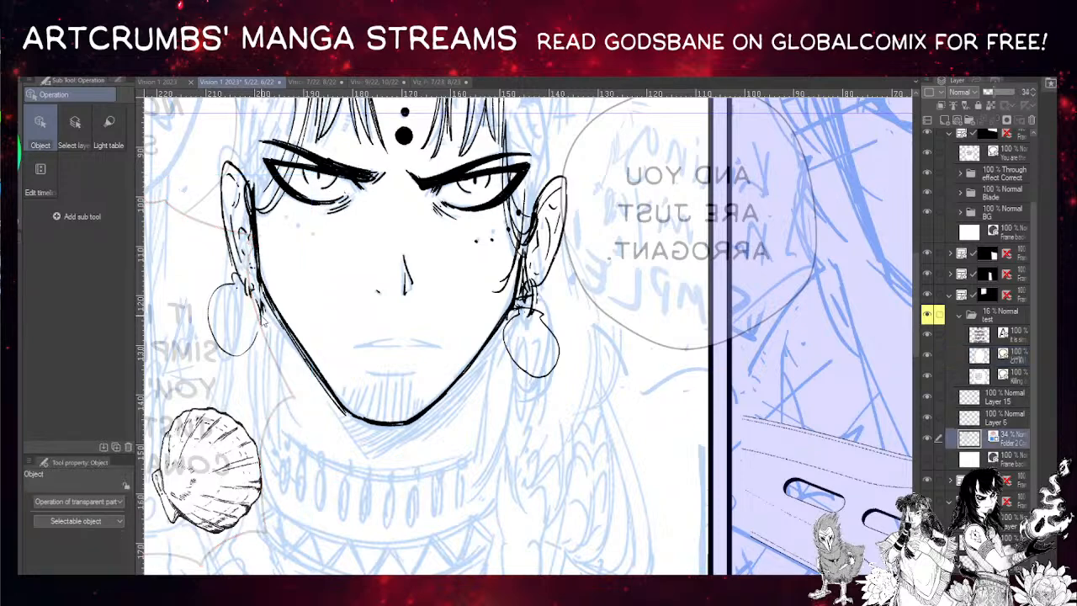
click(261, 323)
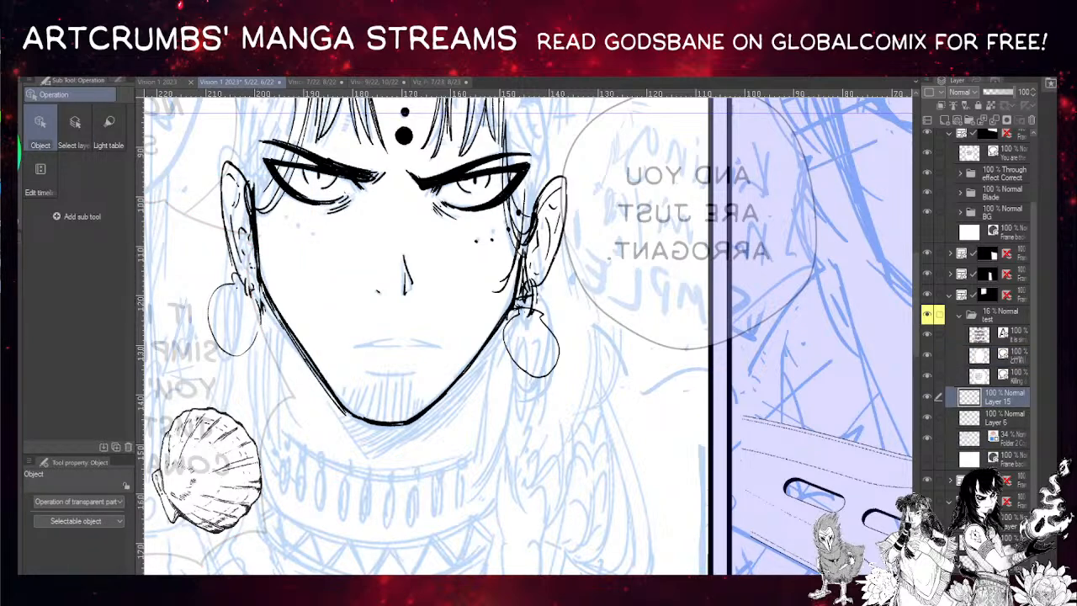
key(m)
mouse_move(262, 253)
mouse_down()
mouse_move(190, 300)
mouse_move(225, 231)
mouse_up()
key(k)
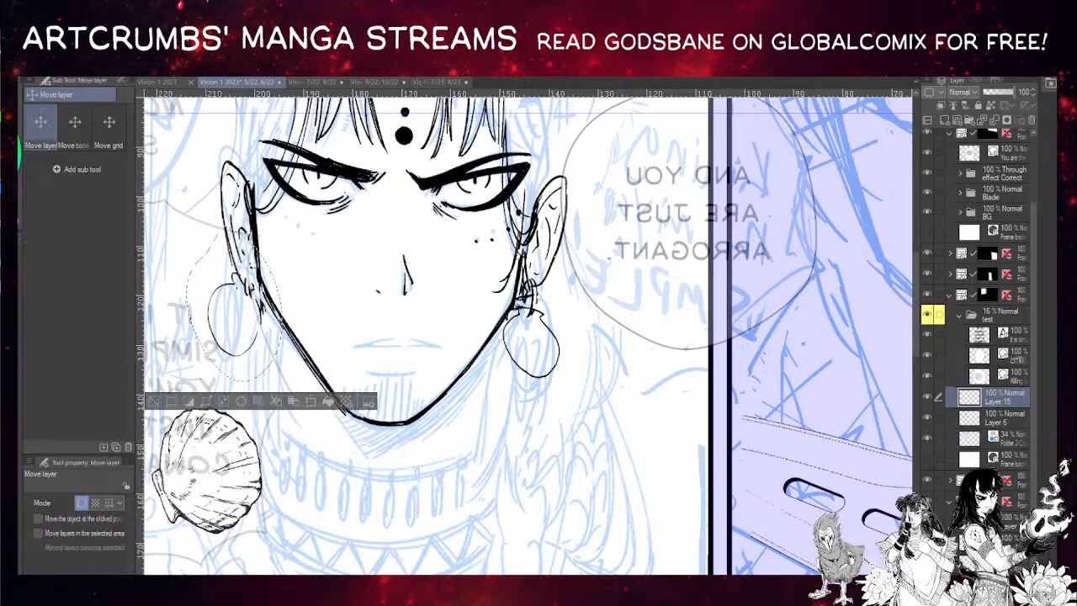
mouse_move(262, 326)
mouse_down()
mouse_move(269, 348)
mouse_move(266, 335)
mouse_move(254, 352)
mouse_up()
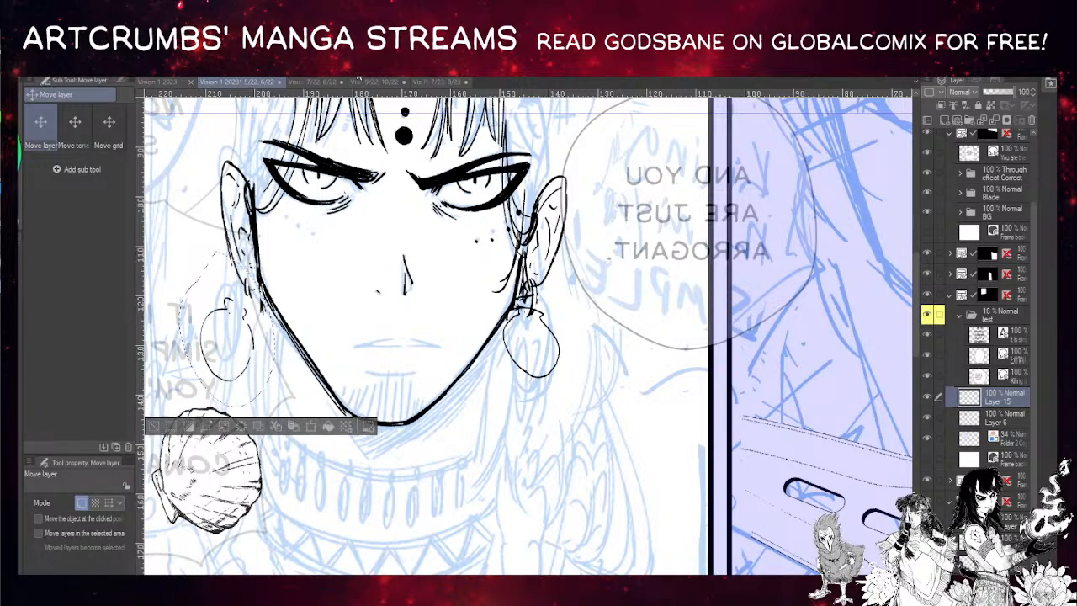
- Flip the rough oval earring horizontally, rotate it so it hangs from the earlobe, apply the transformation and deselect it
key(ctrl+t)
click(64, 503)
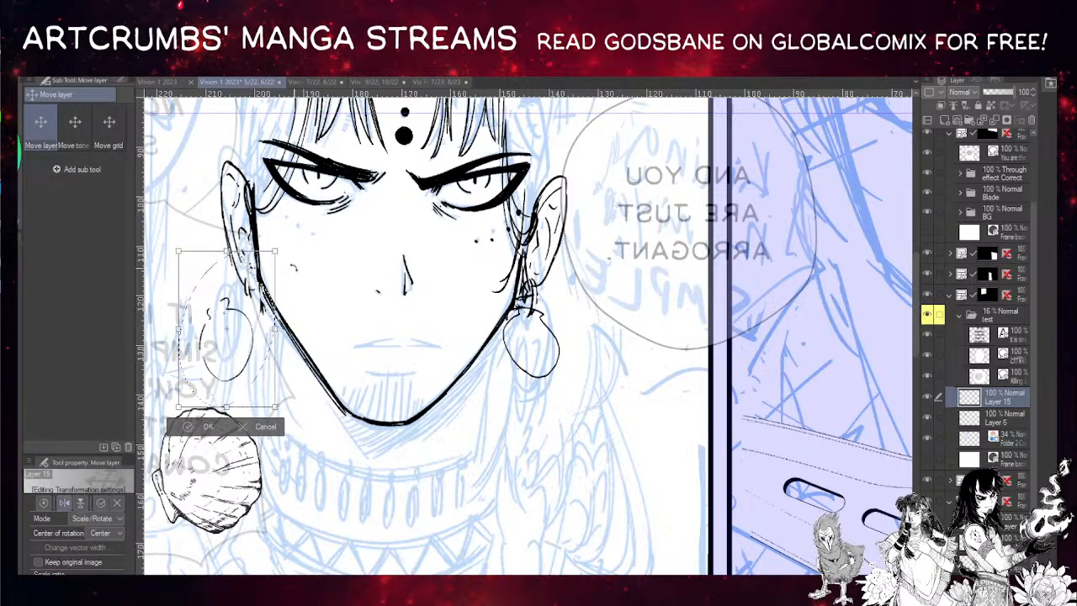
drag(310, 306, 312, 338)
drag(248, 341, 279, 329)
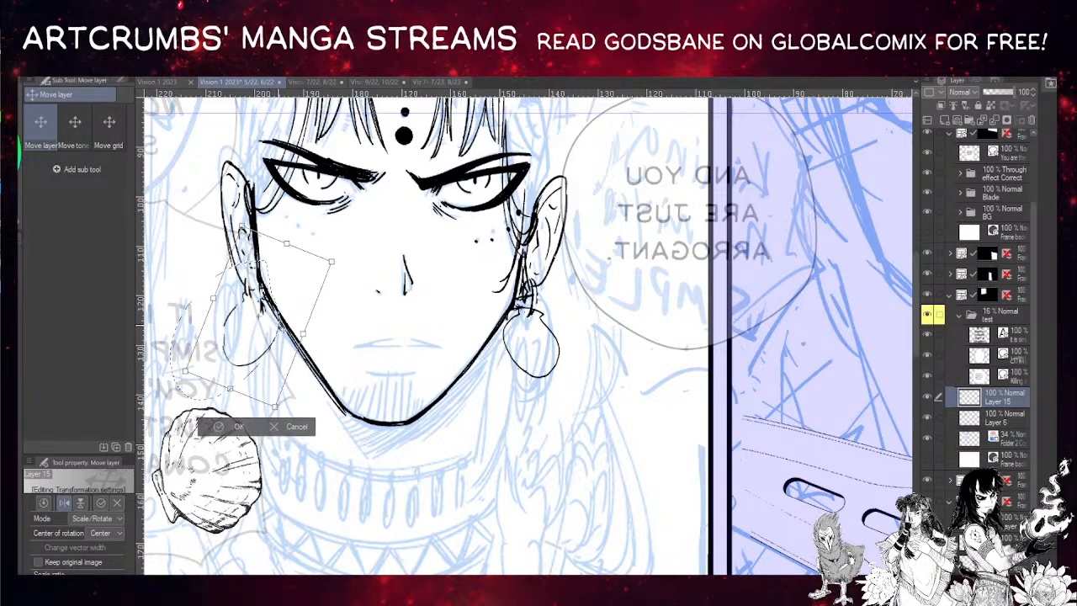
drag(283, 415, 296, 410)
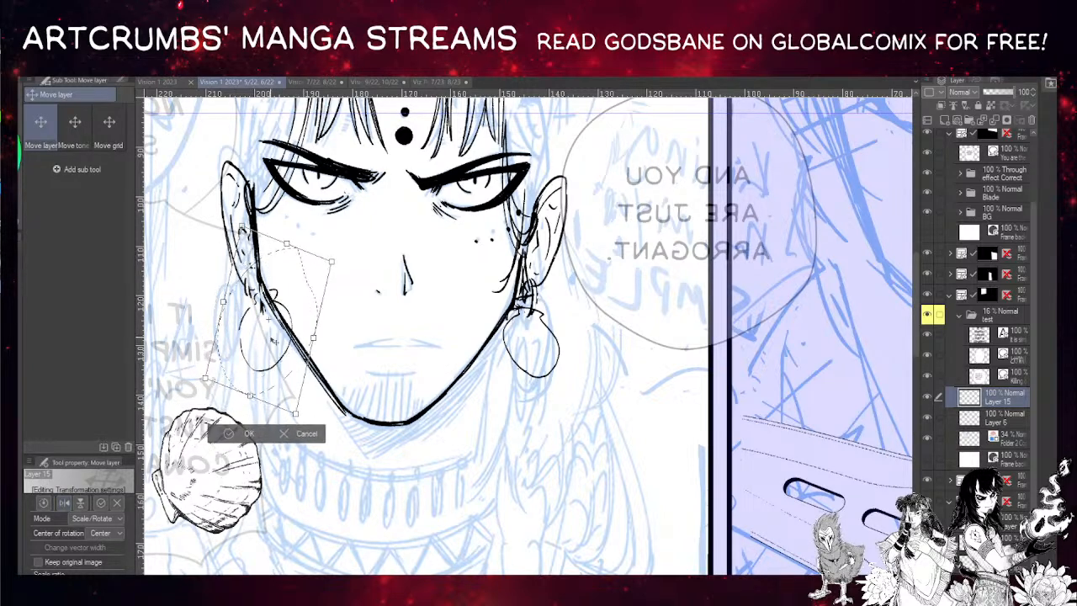
drag(262, 335, 254, 346)
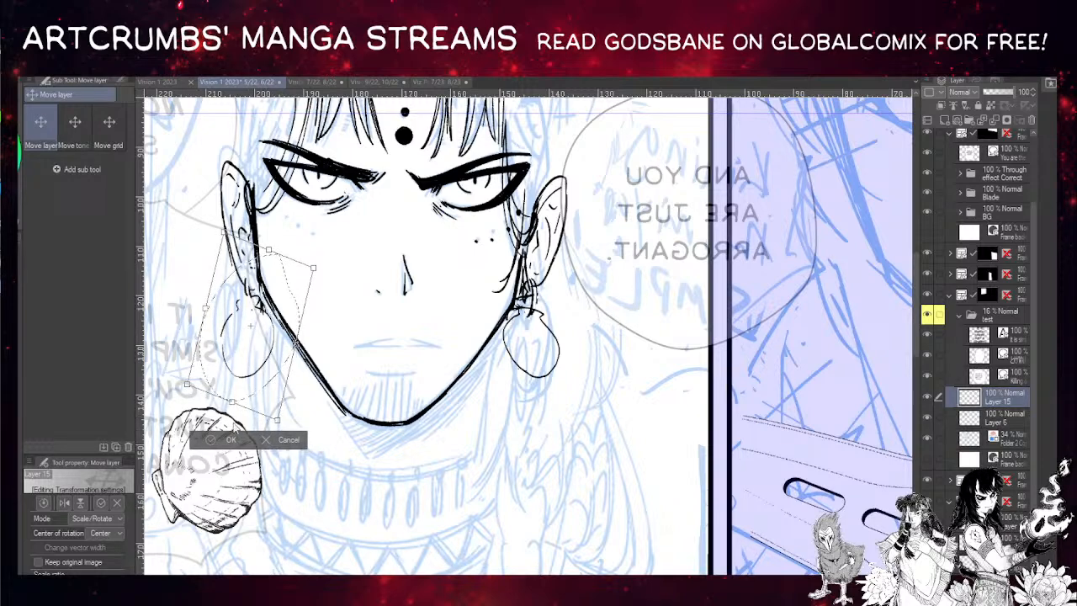
click(231, 439)
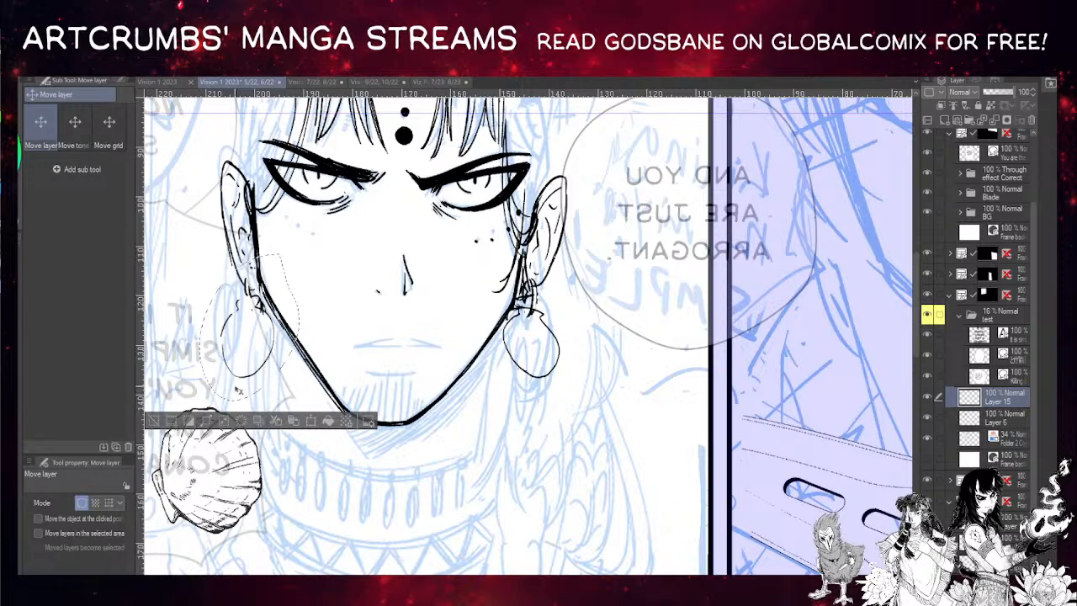
key(ctrl+d)
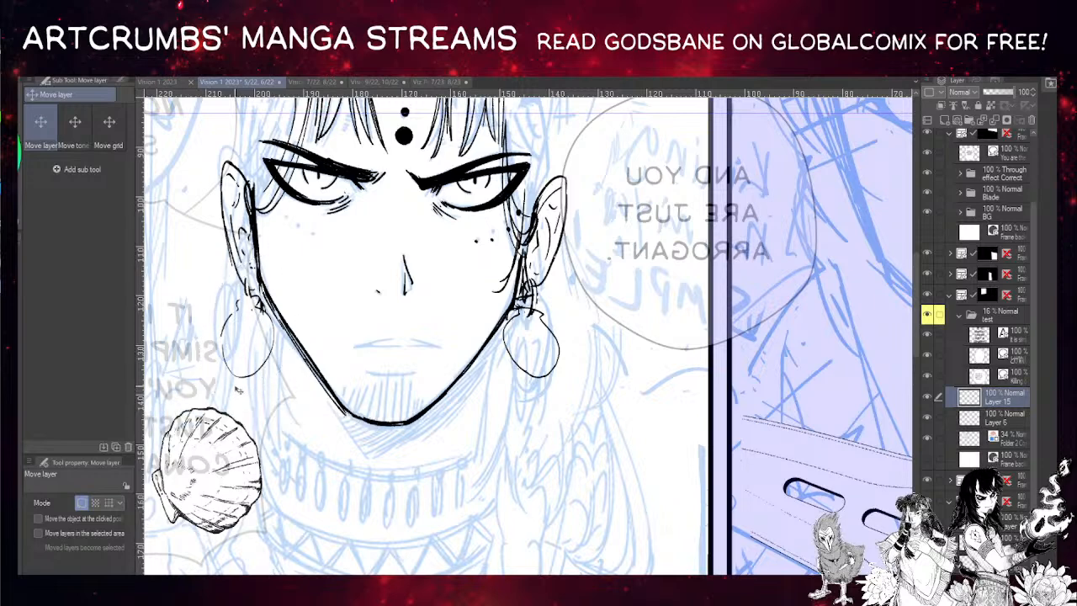
- Check what Layer 15 and Layer 6 contain by toggling their visibility, and merge Layer 15 down into Layer 6
click(929, 397)
click(929, 399)
click(927, 418)
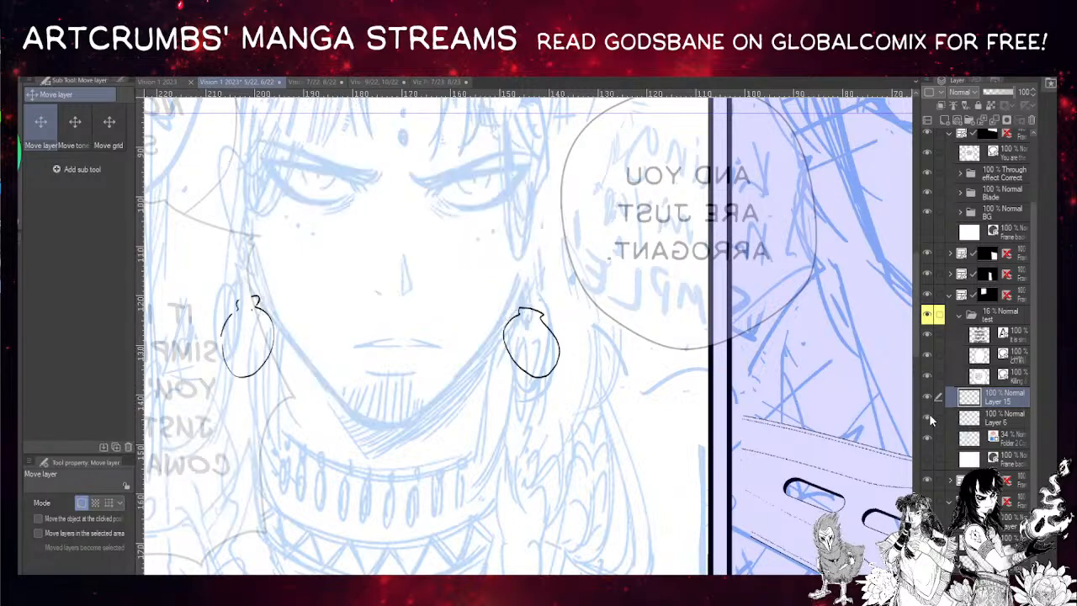
click(928, 418)
key(ctrl+e)
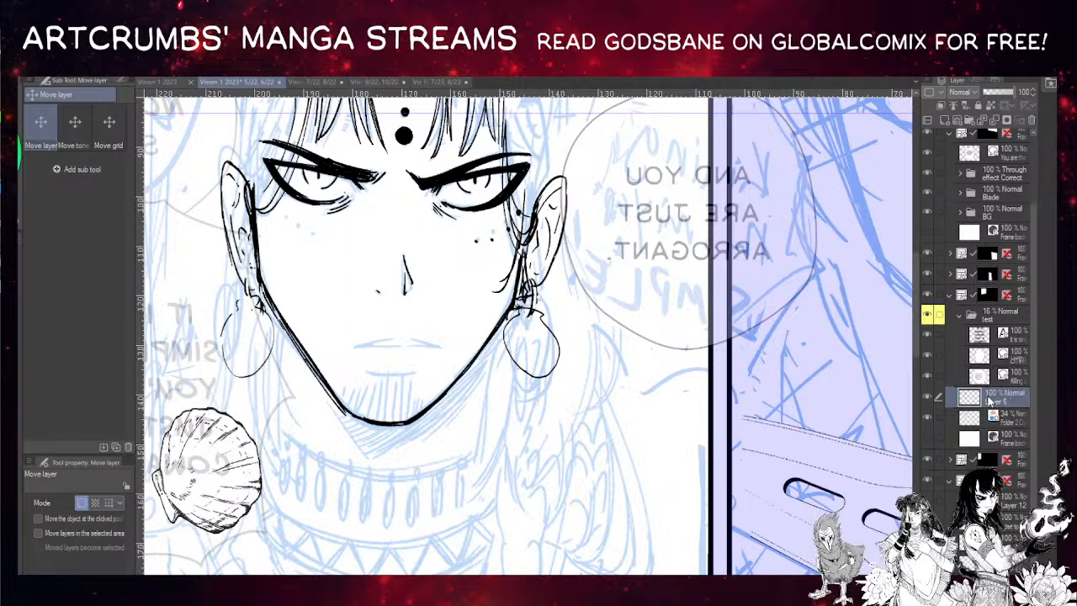
- Ink the clam shell earring over the transformed oval on Layer 6 at brush size 36.7, adding its hook, rim and ridges
key(p)
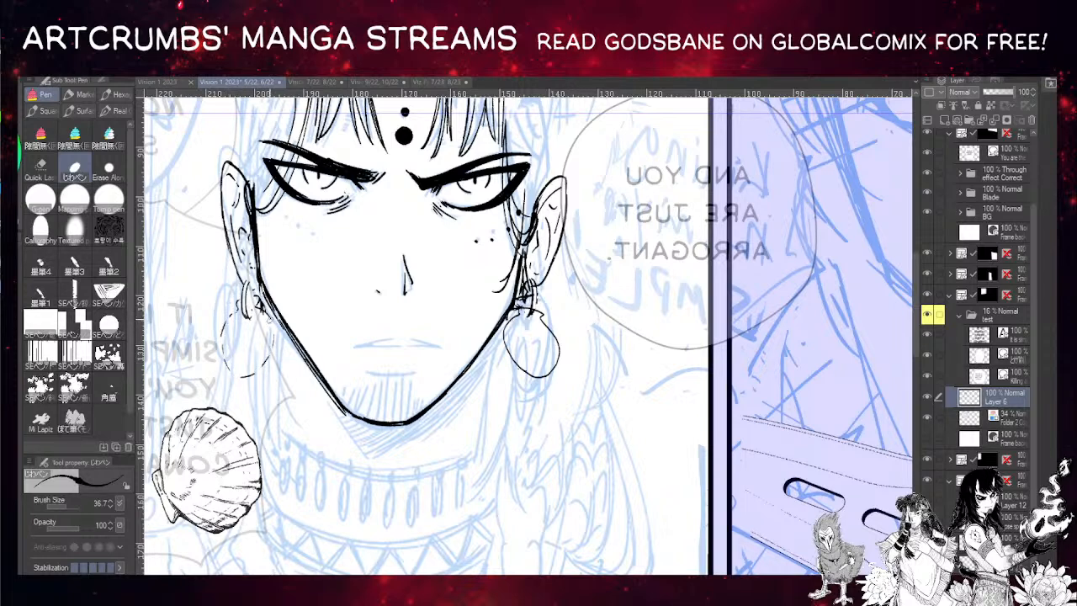
drag(274, 335, 267, 355)
drag(237, 337, 228, 358)
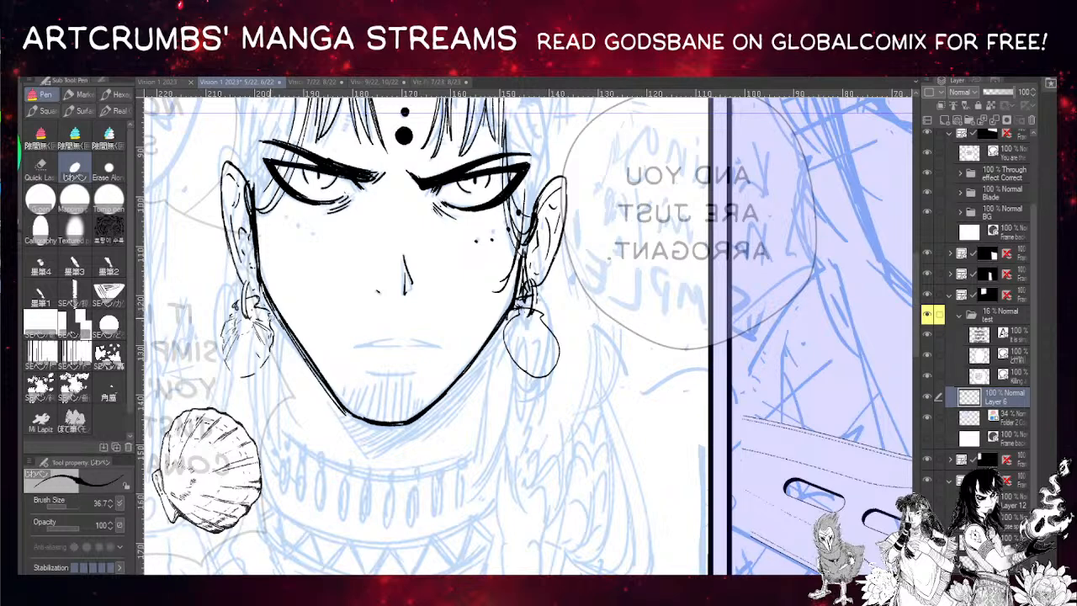
drag(252, 311, 266, 314)
- Thicken the jawline from beside the shell earring down to the chin with bolder strokes
drag(262, 285, 338, 405)
drag(308, 366, 343, 410)
mouse_move(298, 345)
mouse_down()
mouse_move(319, 379)
mouse_move(390, 424)
mouse_move(351, 415)
mouse_move(401, 424)
mouse_up()
- Ink the short line beneath the lower lip, undoing the unwanted stroke
drag(339, 317, 288, 310)
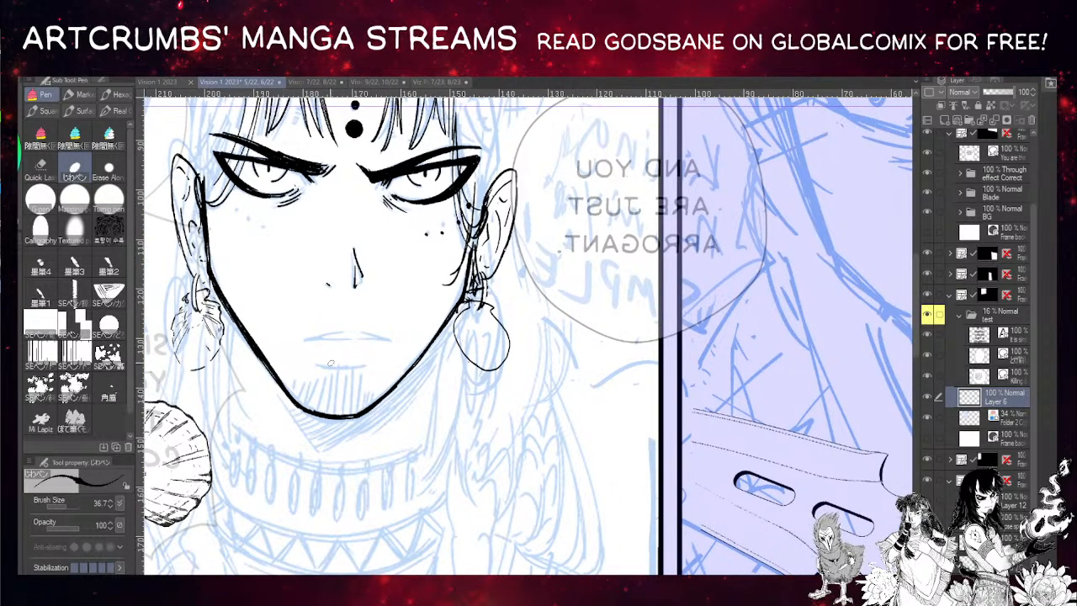
drag(327, 364, 365, 370)
key(ctrl+z)
- Ink the beauty marks on the cheek below the outer corner of the eye
drag(338, 327, 335, 278)
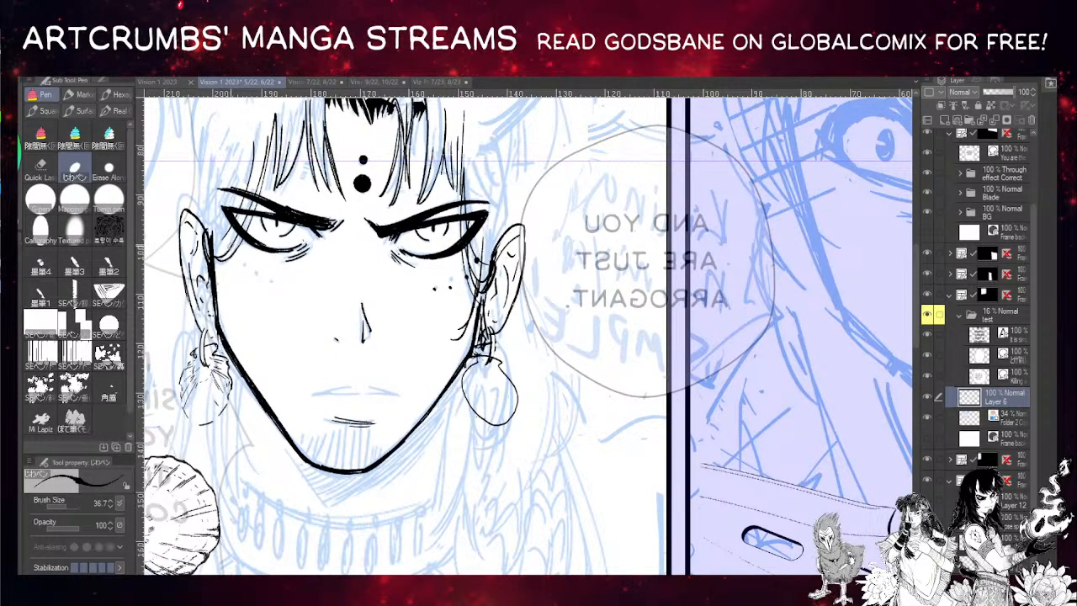
click(229, 249)
click(237, 265)
drag(374, 206, 342, 219)
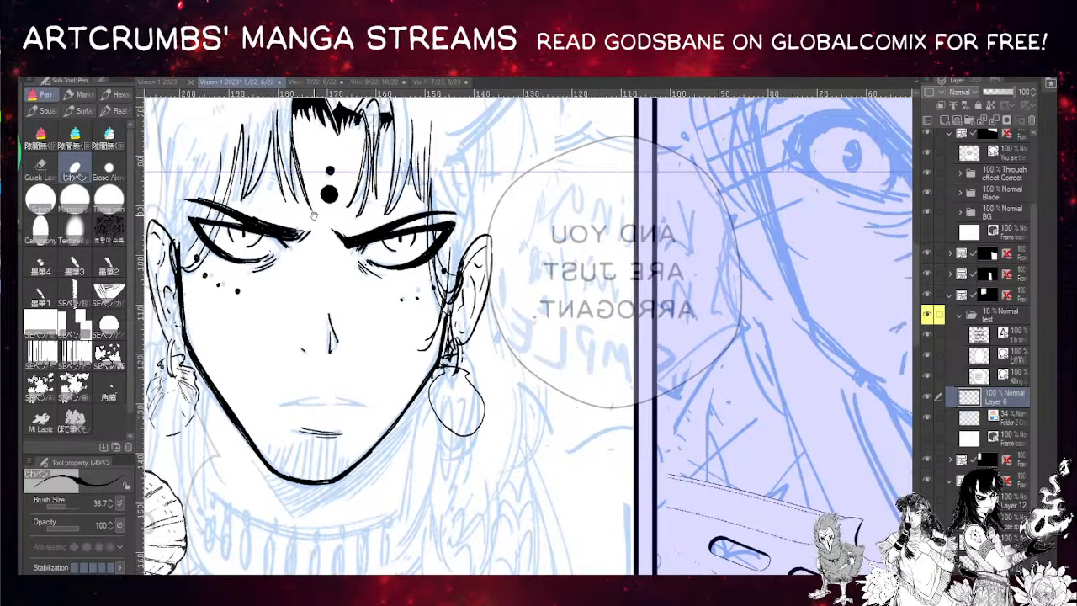
drag(271, 217, 337, 283)
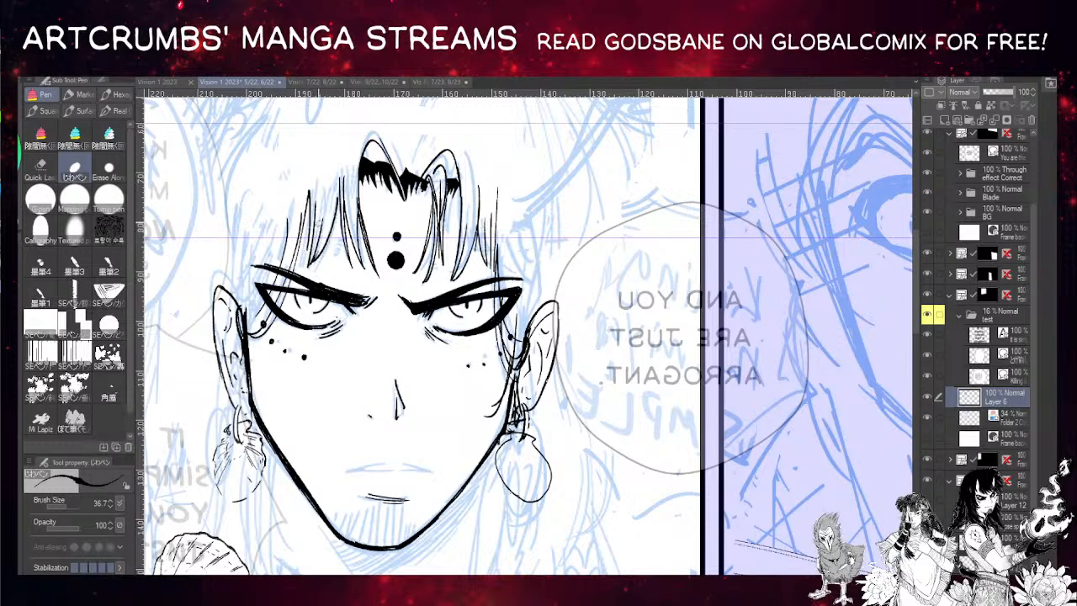
drag(308, 194, 294, 271)
key(ctrl+z)
drag(369, 303, 372, 196)
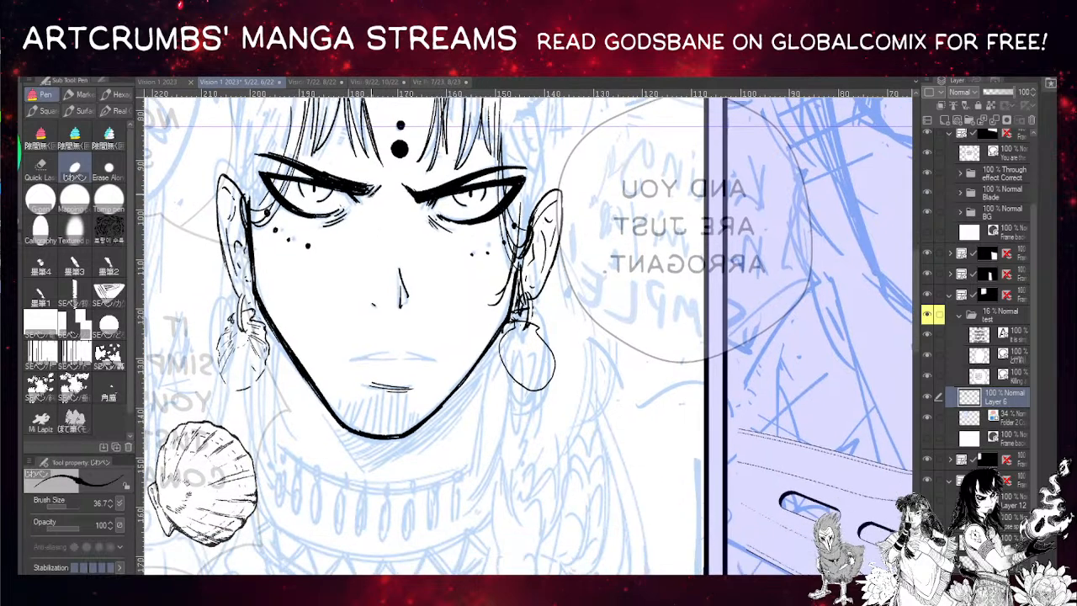
- Ink the goatee with closely spaced near-vertical strokes between the lower lip line and the chin
drag(344, 265, 262, 275)
drag(304, 399, 296, 448)
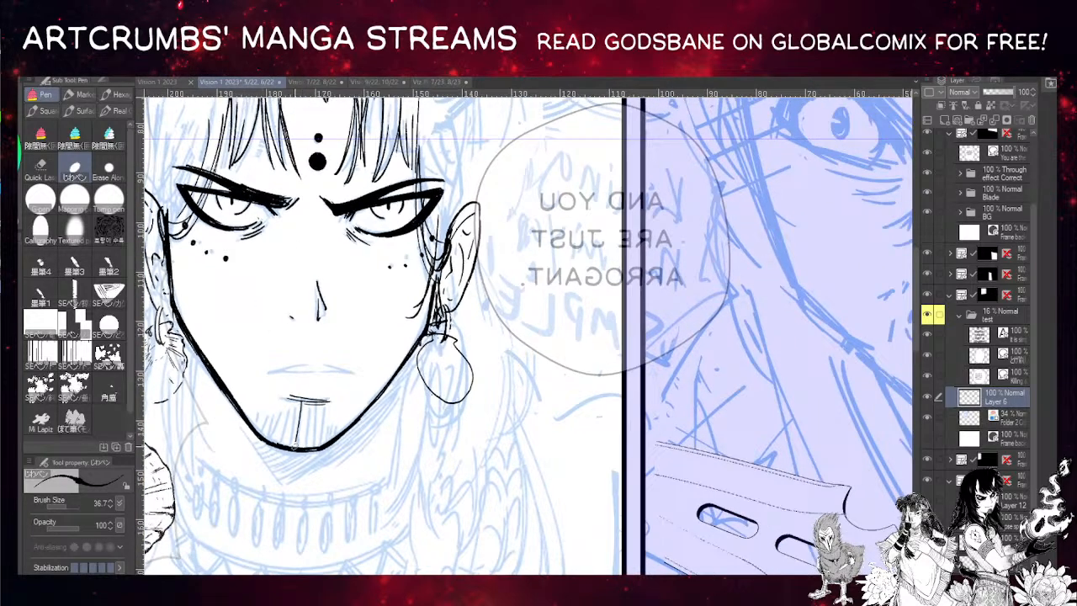
key(ctrl+z)
mouse_move(301, 403)
mouse_down()
mouse_move(294, 445)
mouse_move(282, 445)
mouse_up()
drag(305, 402, 302, 446)
mouse_move(324, 406)
mouse_down()
mouse_move(322, 446)
mouse_move(324, 409)
mouse_move(317, 447)
mouse_move(307, 446)
mouse_up()
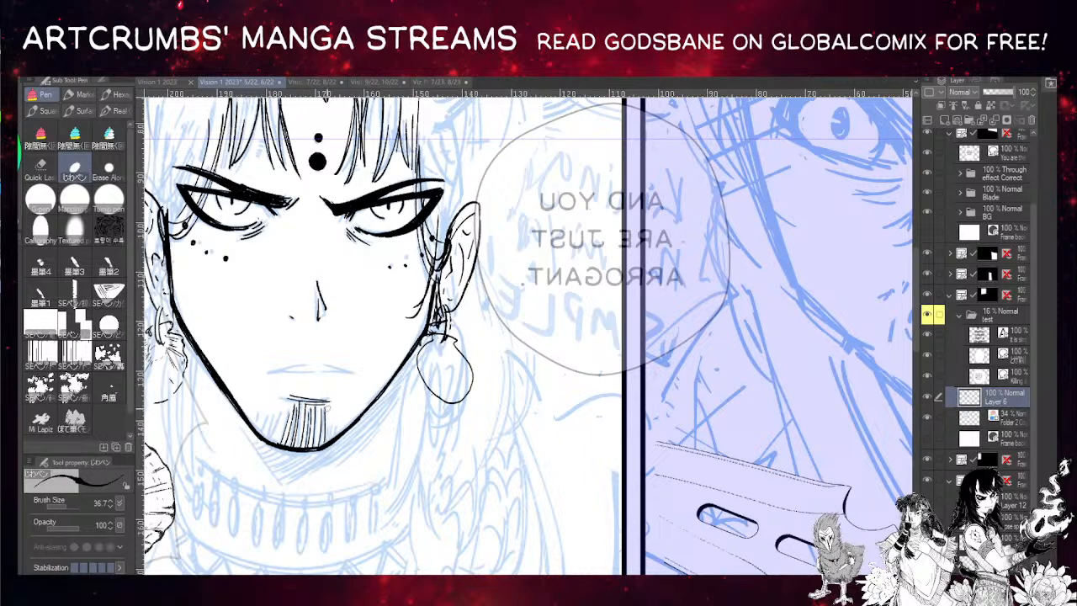
drag(328, 409, 331, 442)
mouse_move(284, 406)
mouse_down()
mouse_move(282, 446)
mouse_move(267, 436)
mouse_up()
drag(361, 251, 338, 289)
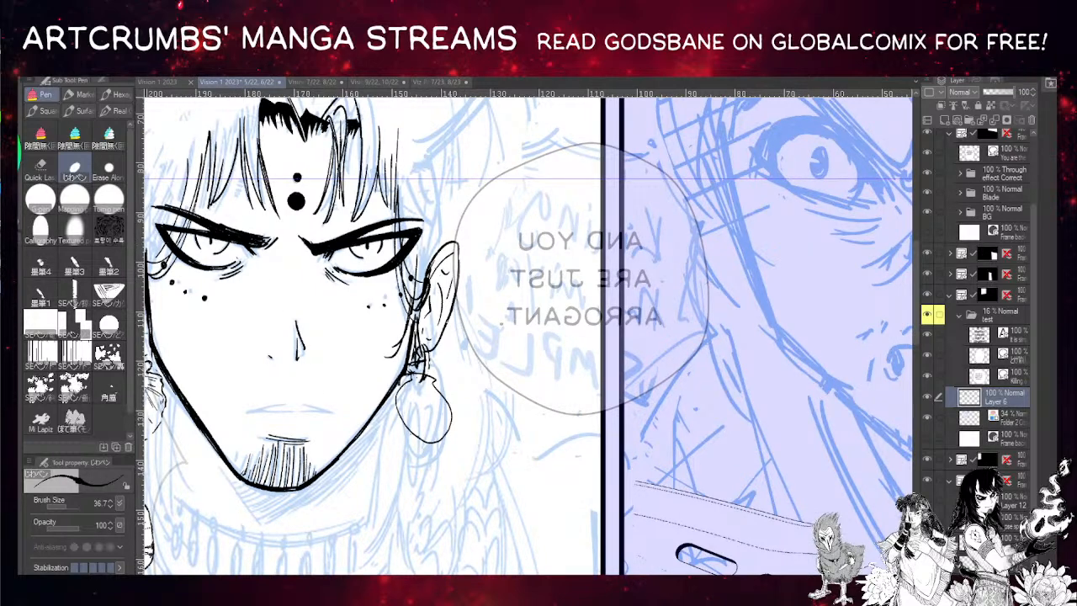
- Flip the canvas view horizontally and ink the closed mouth with a long tapered line over the sketch
key(h)
drag(556, 330, 186, 307)
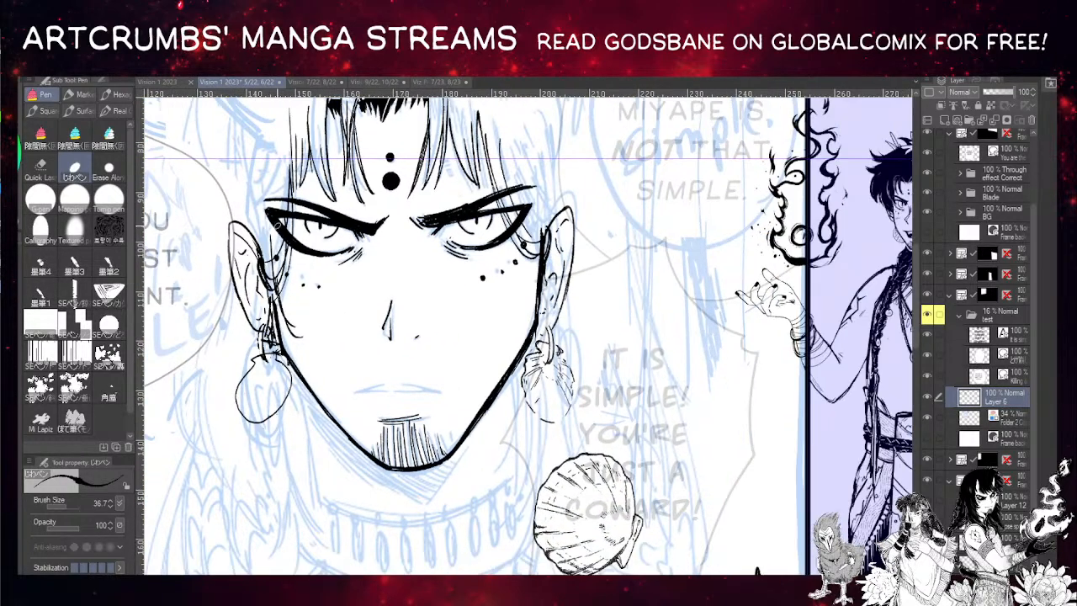
mouse_move(353, 300)
mouse_down()
mouse_move(283, 273)
mouse_move(526, 127)
mouse_move(454, 117)
mouse_move(395, 211)
mouse_move(397, 247)
mouse_up()
key(ctrl+z)
key(ctrl+z)
drag(391, 206, 398, 244)
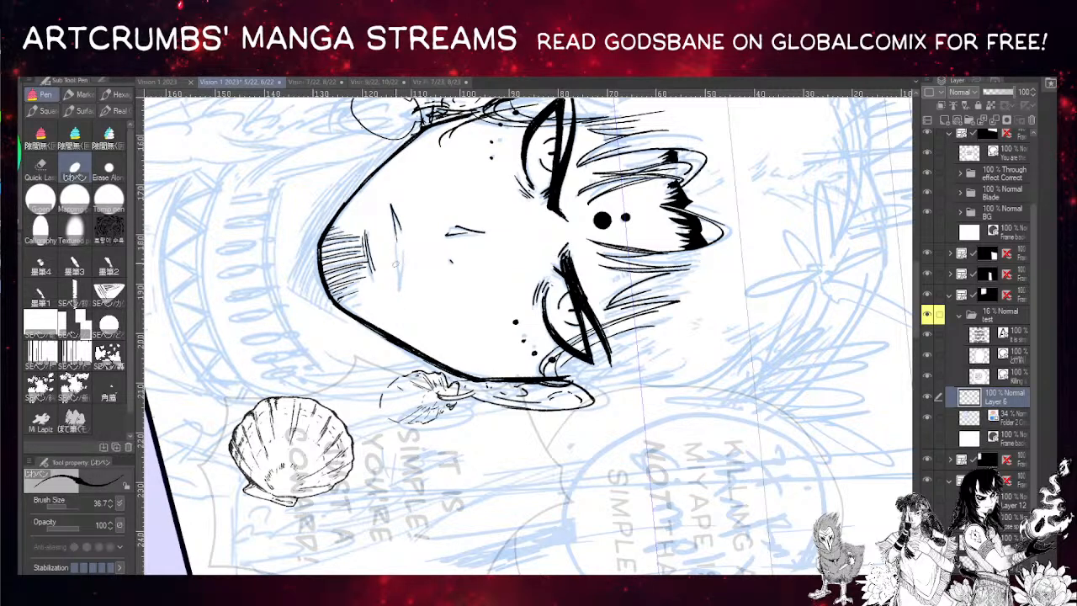
key(ctrl+z)
drag(391, 206, 401, 291)
key(ctrl+at)
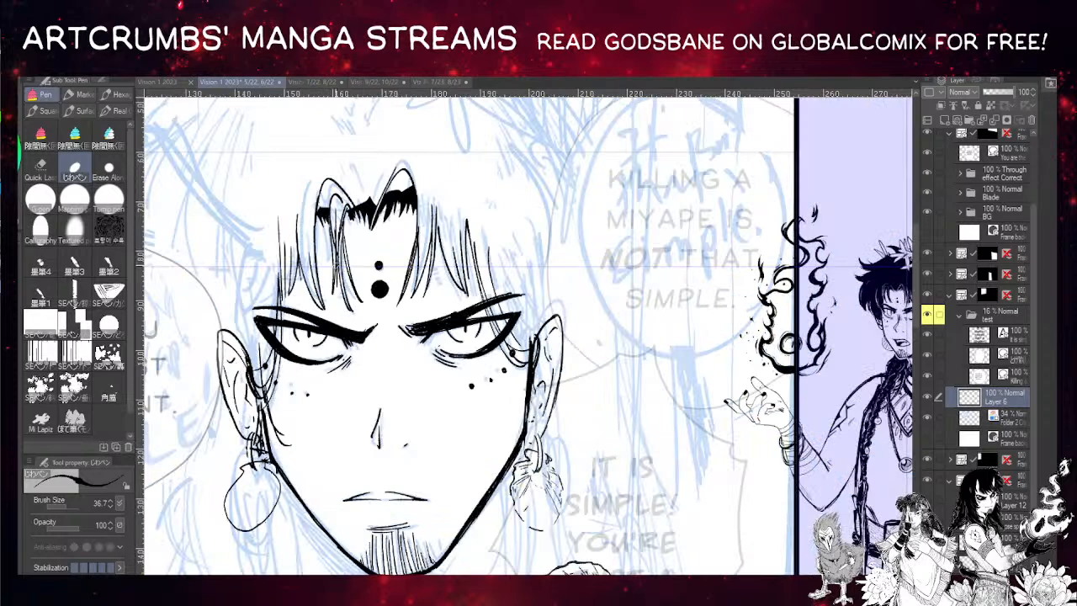
- Erase the existing nose line and redraw the nose along the sketch, undoing unsatisfactory strokes
drag(375, 424, 381, 452)
mouse_move(369, 386)
mouse_down()
mouse_move(319, 326)
mouse_move(361, 340)
mouse_up()
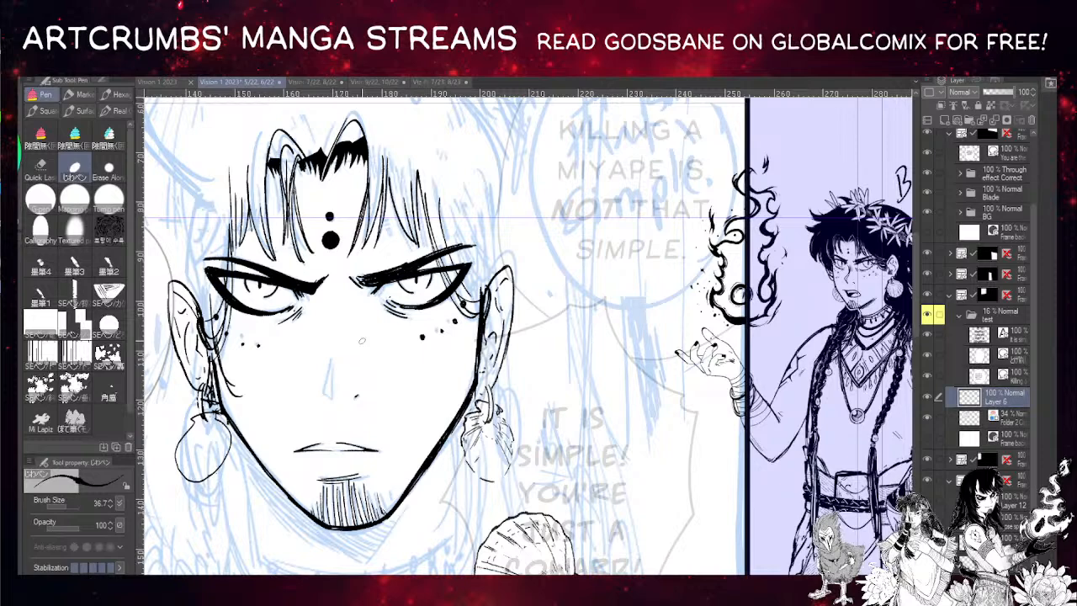
drag(380, 355, 370, 330)
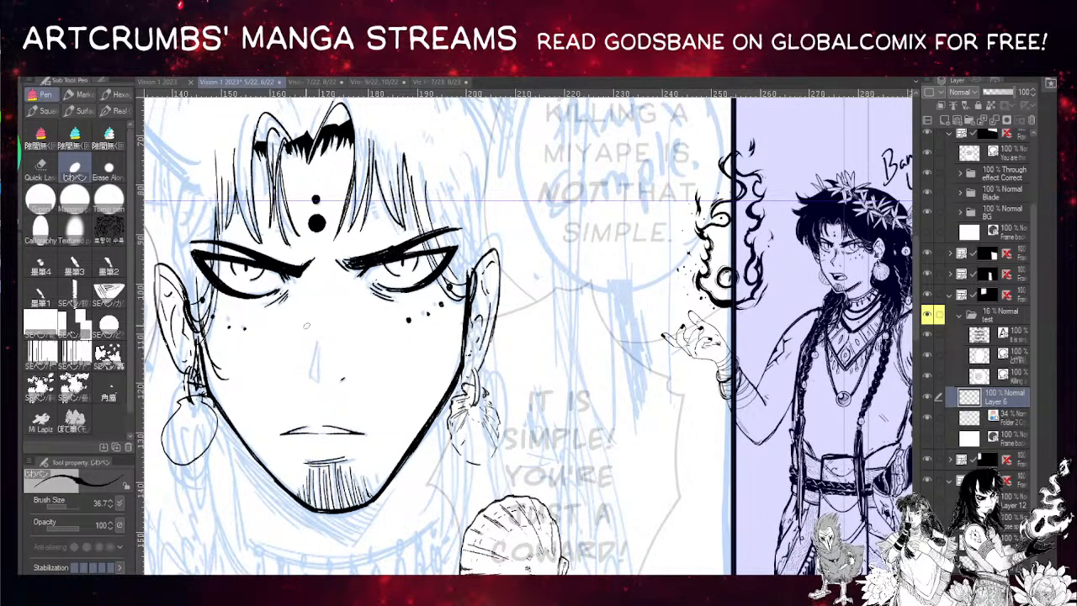
drag(322, 333, 308, 381)
key(ctrl+z)
drag(321, 334, 306, 375)
key(ctrl+z)
drag(320, 331, 311, 374)
key(ctrl+z)
mouse_move(320, 333)
mouse_down()
mouse_move(315, 380)
mouse_move(319, 343)
mouse_up()
drag(314, 262, 342, 302)
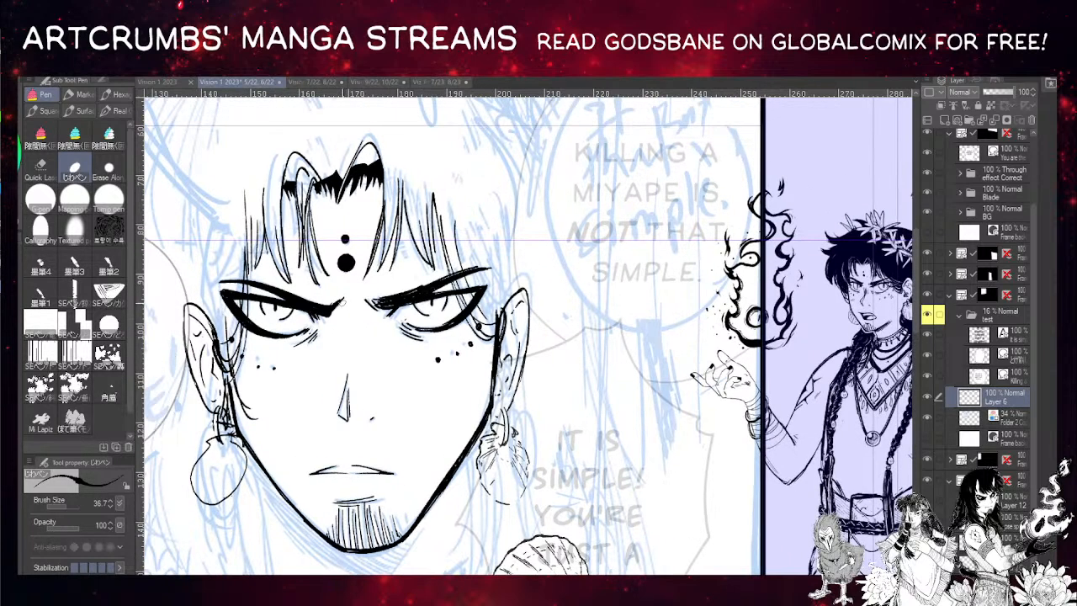
mouse_move(293, 194)
mouse_down()
mouse_move(287, 242)
mouse_move(297, 244)
mouse_up()
key(ctrl+z)
key(ctrl+z)
key(ctrl+z)
- Ink short loose hair strands in front of the ear above the shell earring and dot the cheek mark
mouse_move(367, 170)
mouse_down()
mouse_move(419, 177)
mouse_move(401, 97)
mouse_up()
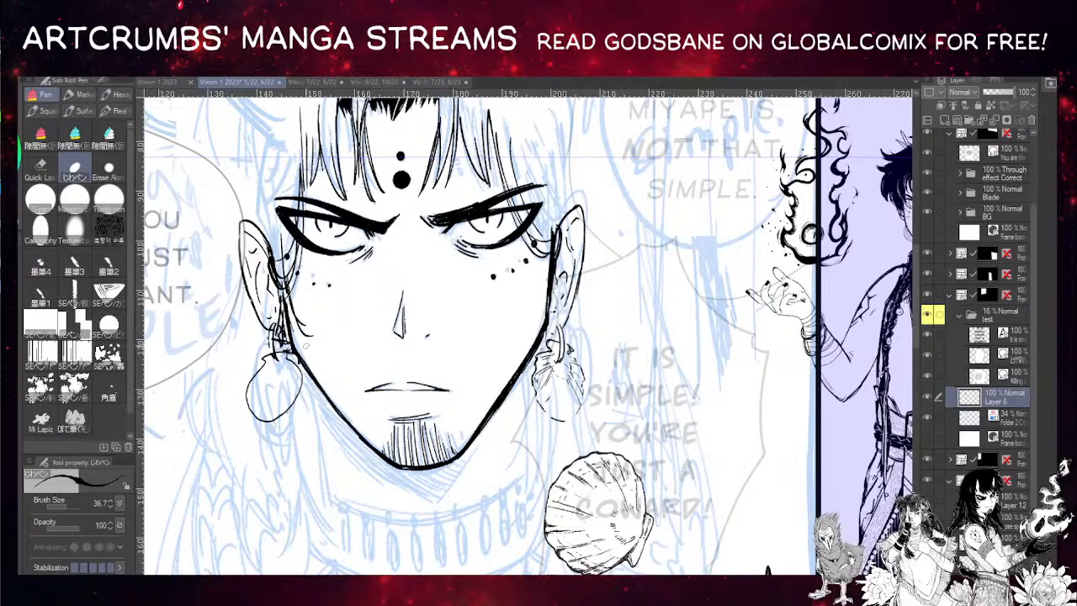
drag(411, 202, 298, 199)
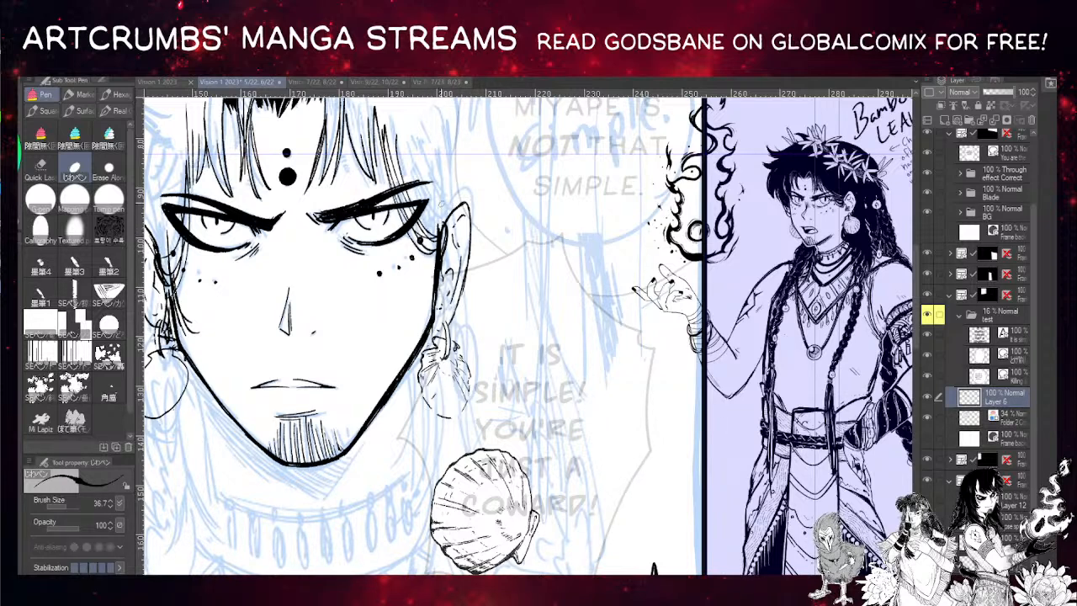
drag(439, 253, 424, 303)
key(ctrl+z)
mouse_move(448, 257)
mouse_down()
mouse_move(404, 227)
mouse_move(432, 247)
mouse_up()
click(505, 302)
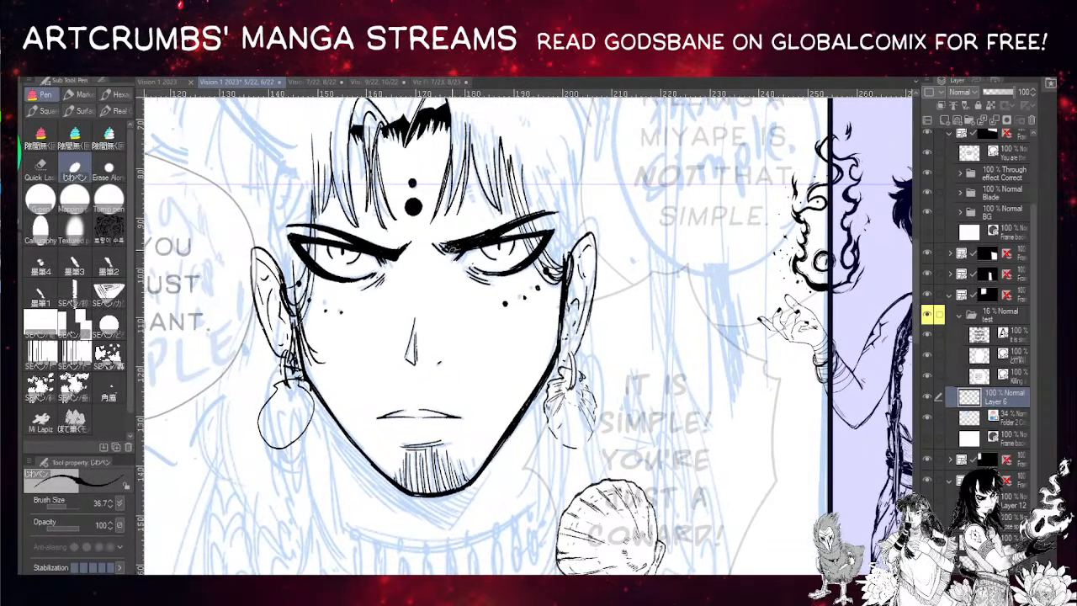
- Ink the side line of the neck below the jaw, undo the extra stroke and set the brush size to 95
drag(323, 410, 334, 505)
drag(325, 468, 332, 547)
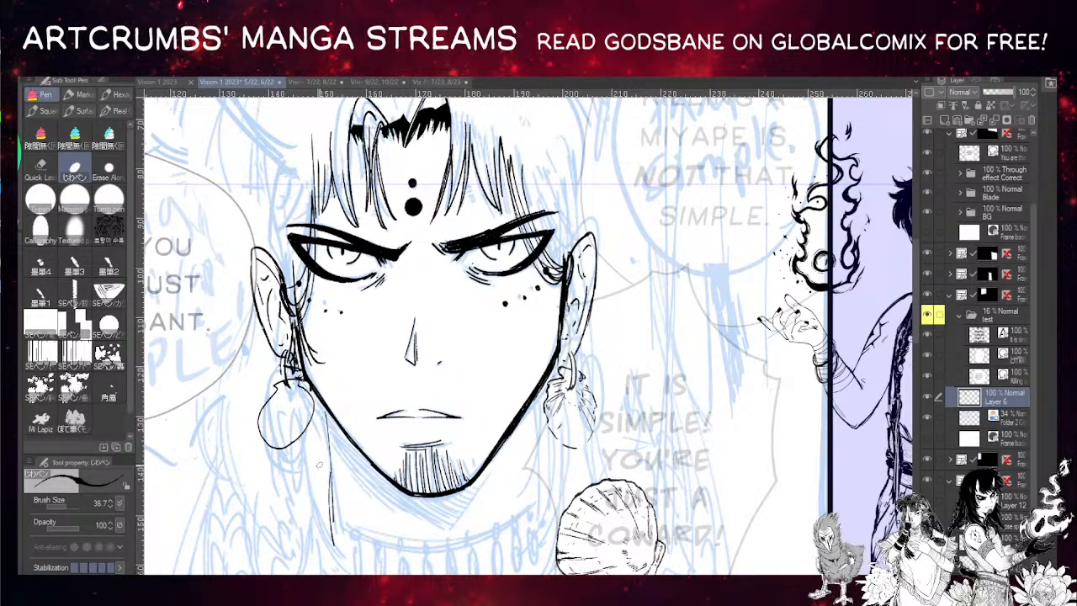
key(ctrl+z)
click(69, 505)
drag(343, 355, 320, 335)
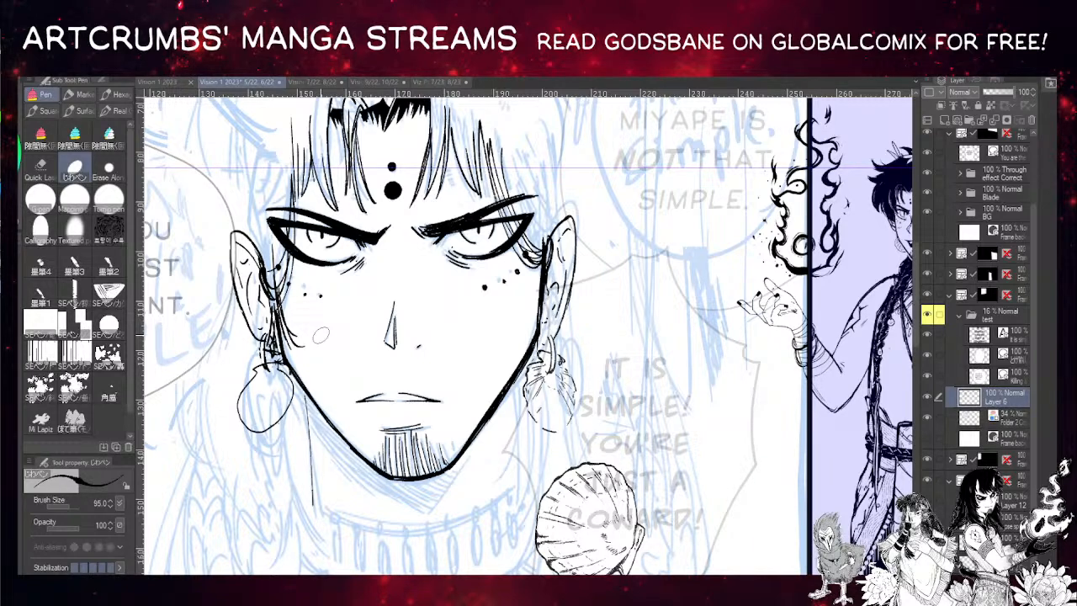
drag(321, 335, 294, 332)
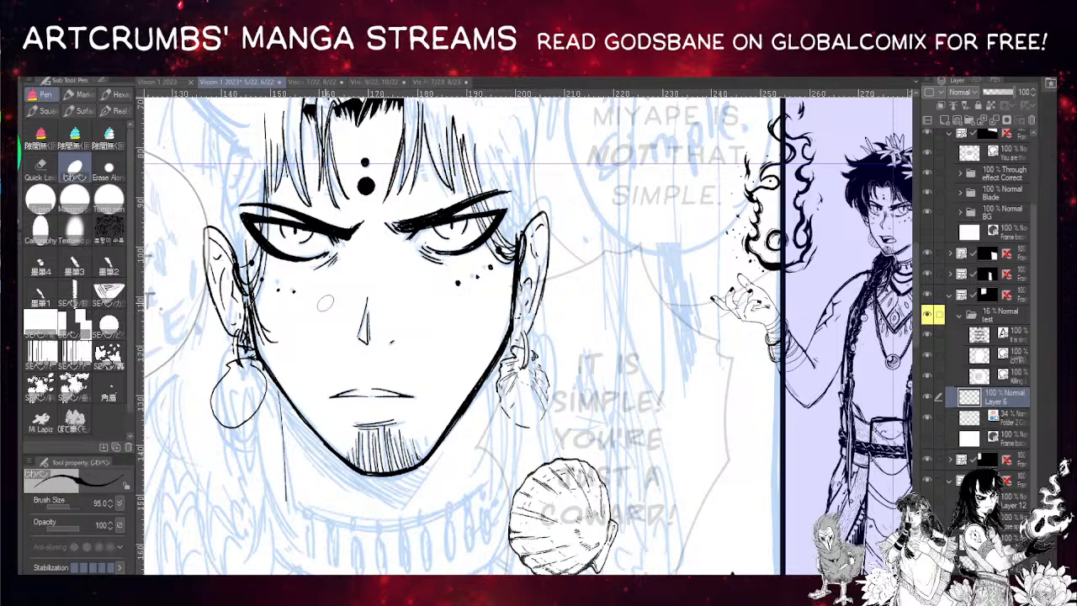
key(shift+space)
drag(417, 369, 358, 282)
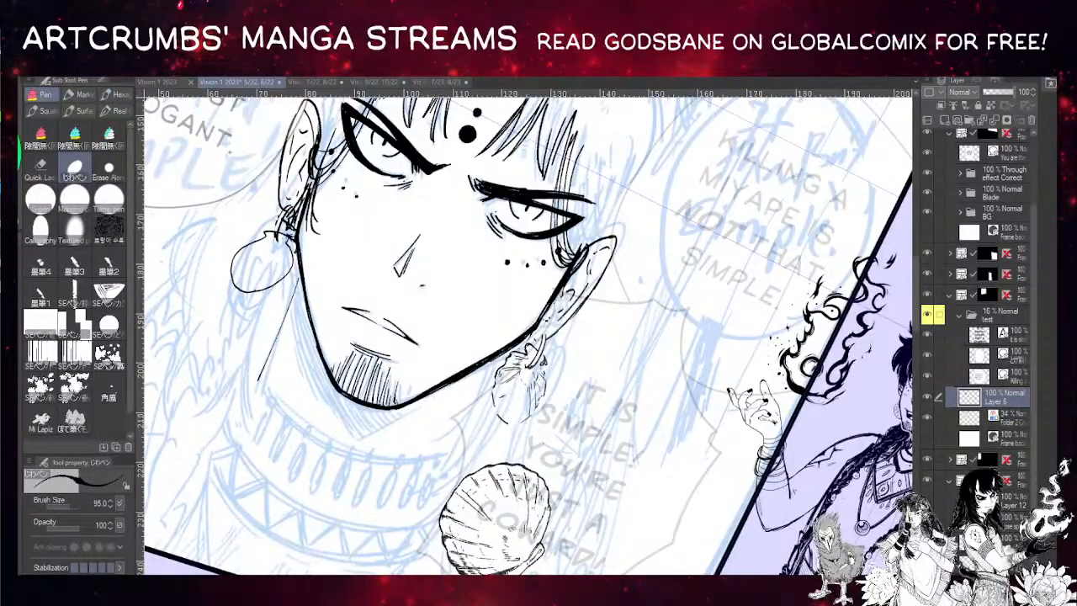
key(minus)
drag(321, 342, 286, 327)
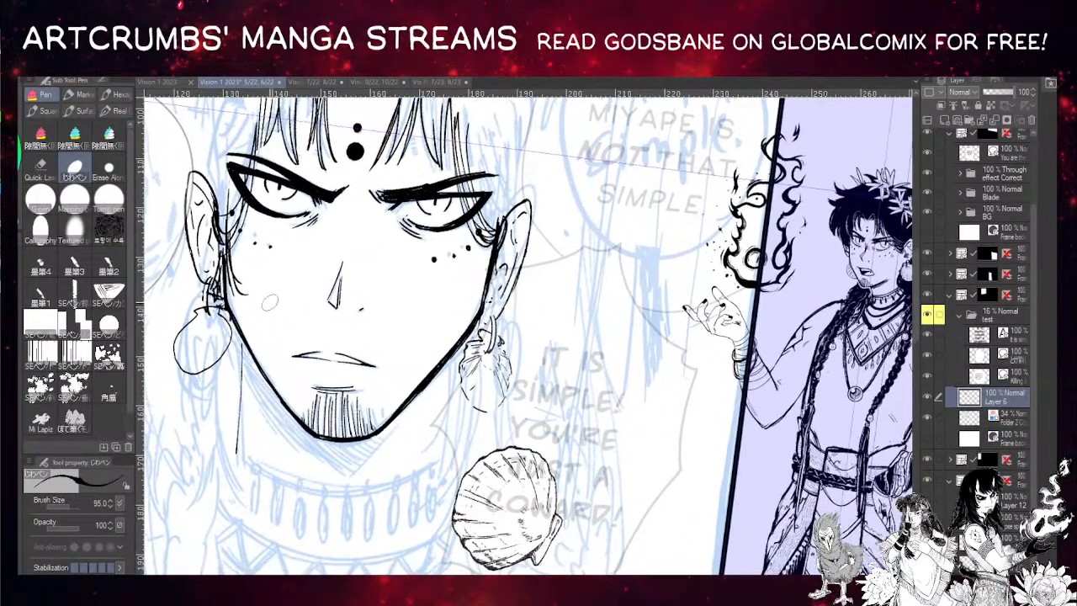
- Set the brush size to 44.3 and reinforce the jaw contour below the round earring, undoing unsatisfactory strokes
click(66, 505)
click(66, 416)
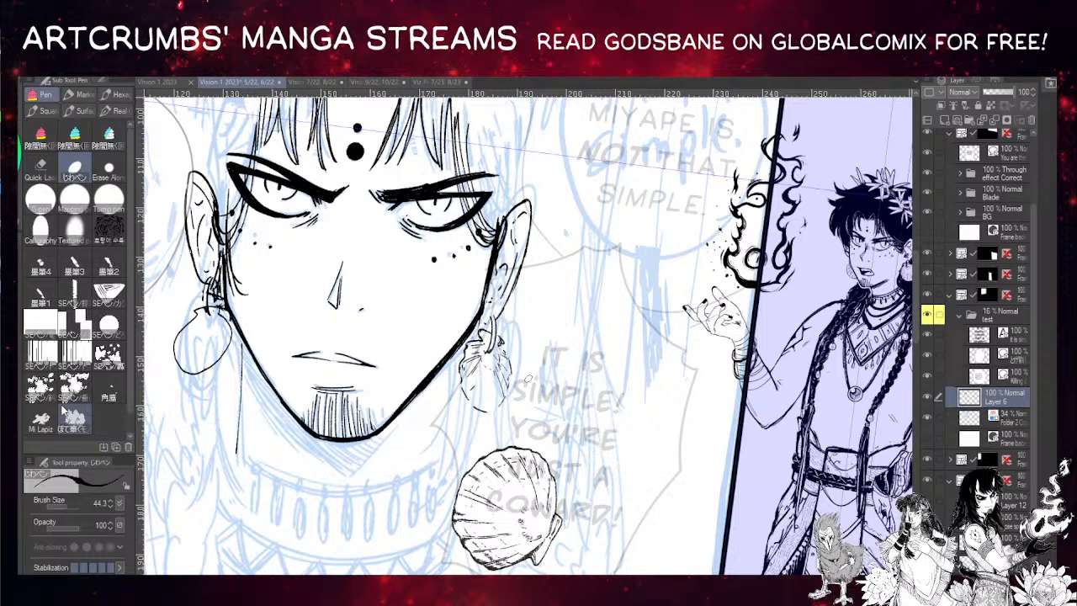
drag(353, 264, 349, 252)
mouse_move(252, 355)
mouse_down()
mouse_move(237, 323)
mouse_move(298, 416)
mouse_up()
key(ctrl+z)
drag(243, 326, 305, 417)
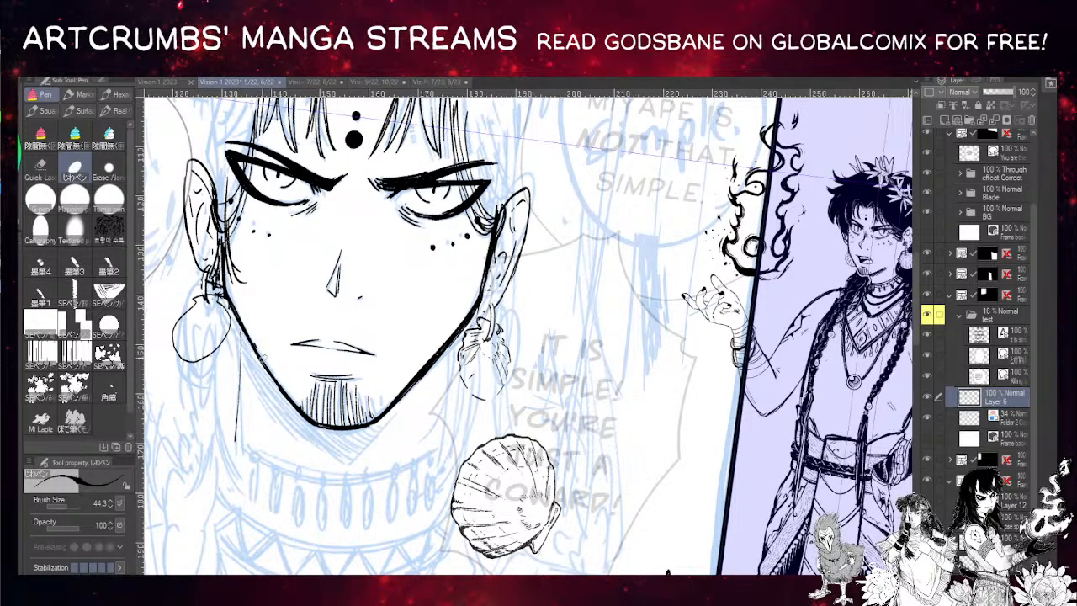
drag(257, 349, 303, 406)
key(ctrl+z)
drag(252, 341, 305, 417)
key(ctrl+z)
drag(253, 343, 308, 417)
drag(276, 270, 266, 307)
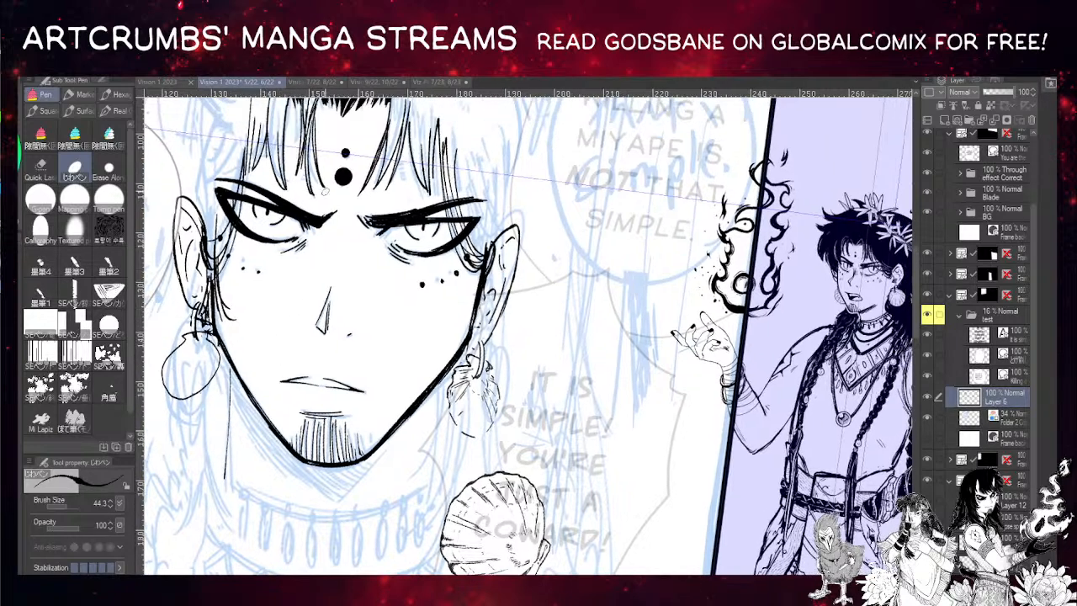
drag(337, 195, 325, 231)
mouse_move(420, 163)
mouse_down()
mouse_move(428, 241)
mouse_move(354, 165)
mouse_up()
key(ctrl+z)
key(ctrl+z)
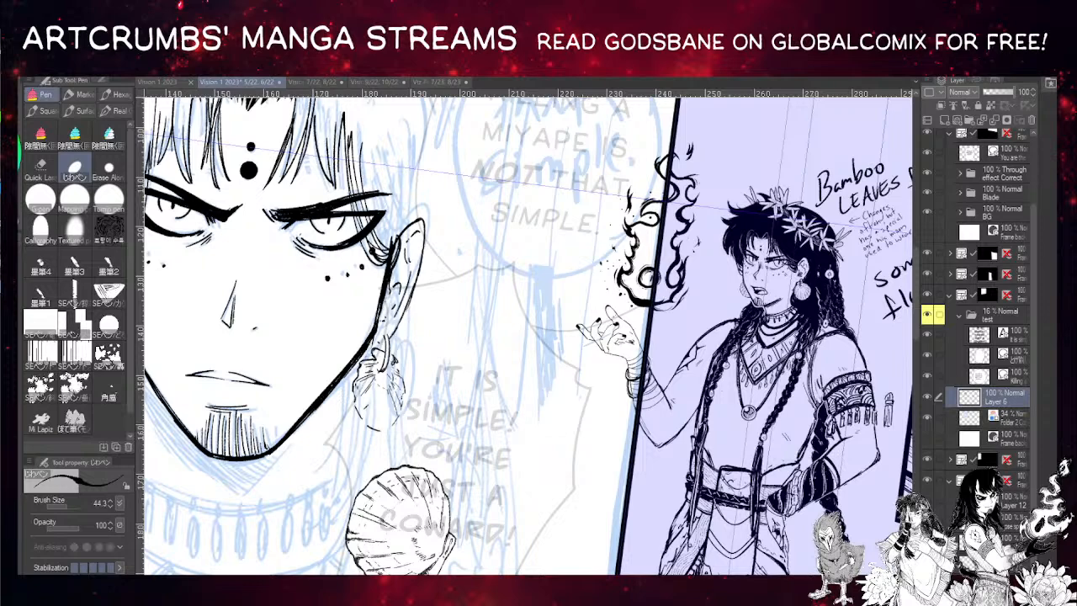
drag(345, 344, 450, 325)
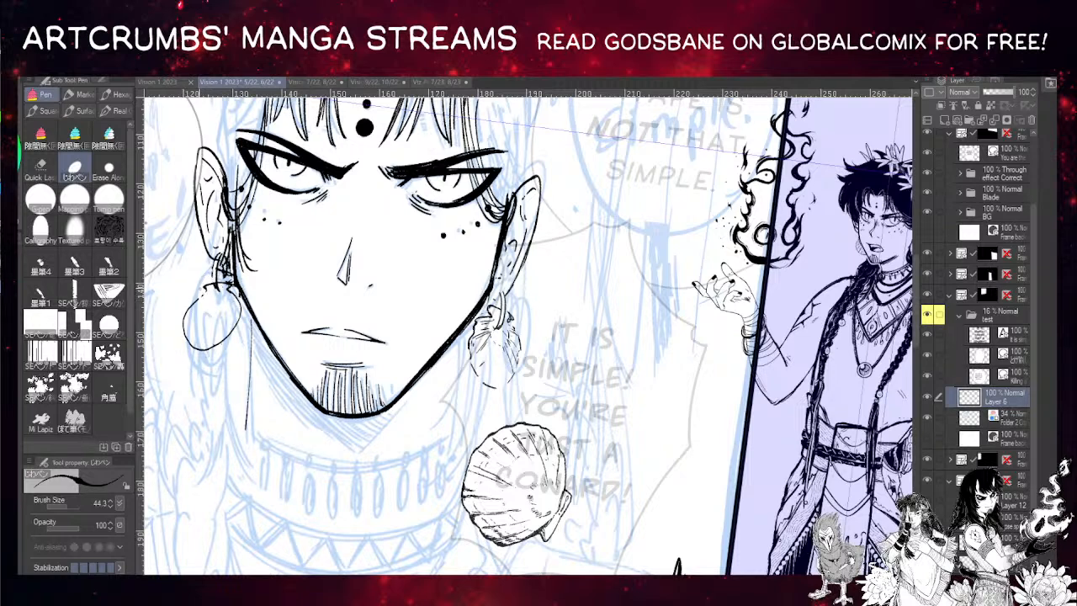
- Reduce the brush size to 30.3 and ink the scalloped outline and ribs of the clam shell over the round earring guide
drag(211, 287, 187, 325)
drag(83, 495, 65, 505)
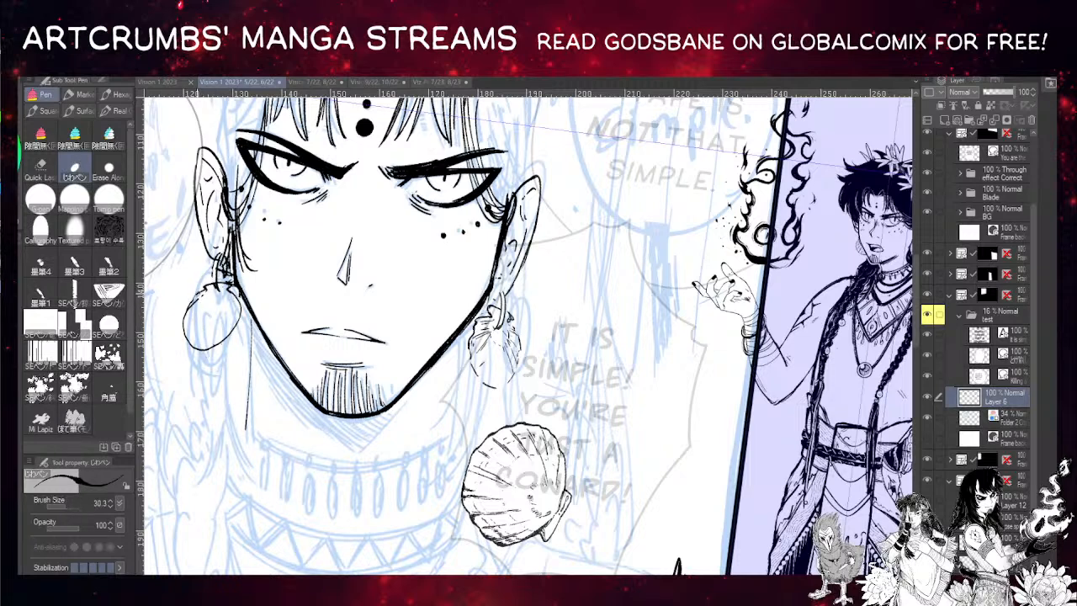
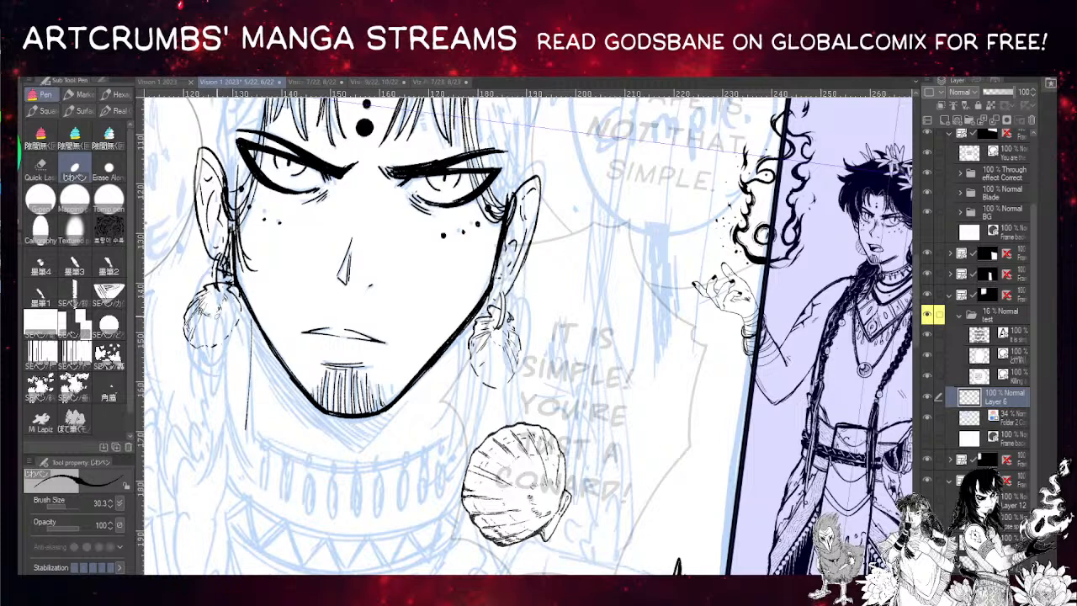
drag(217, 323, 202, 313)
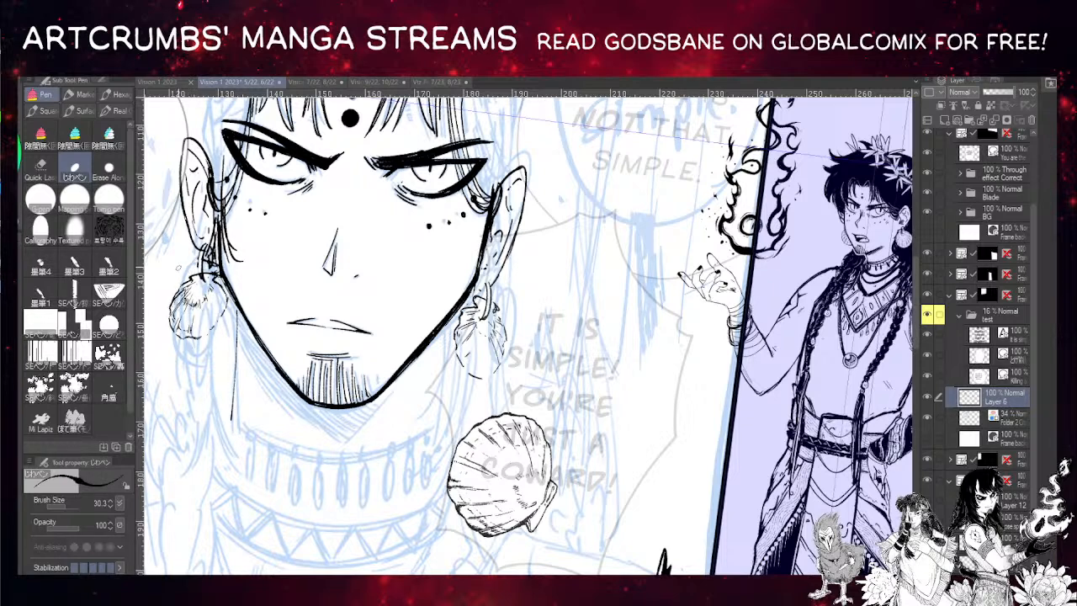
drag(221, 306, 211, 295)
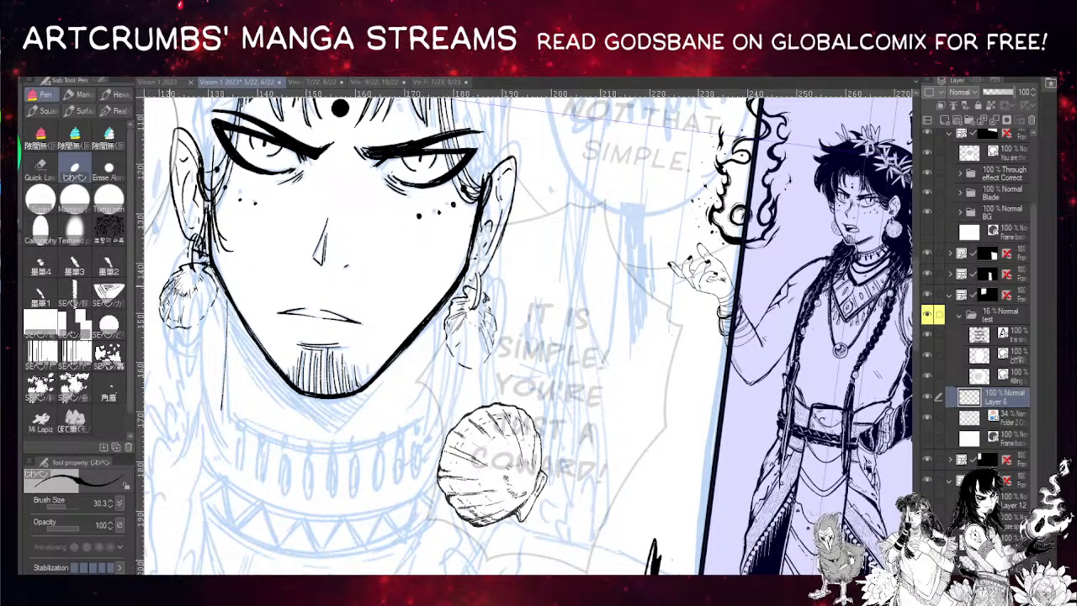
drag(210, 295, 202, 291)
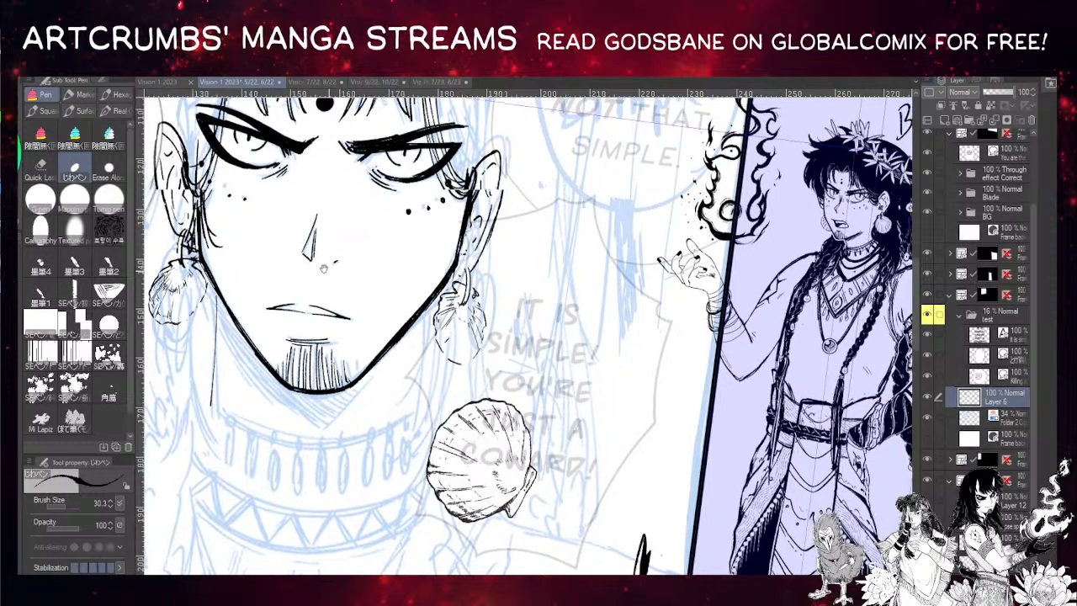
drag(334, 253, 288, 249)
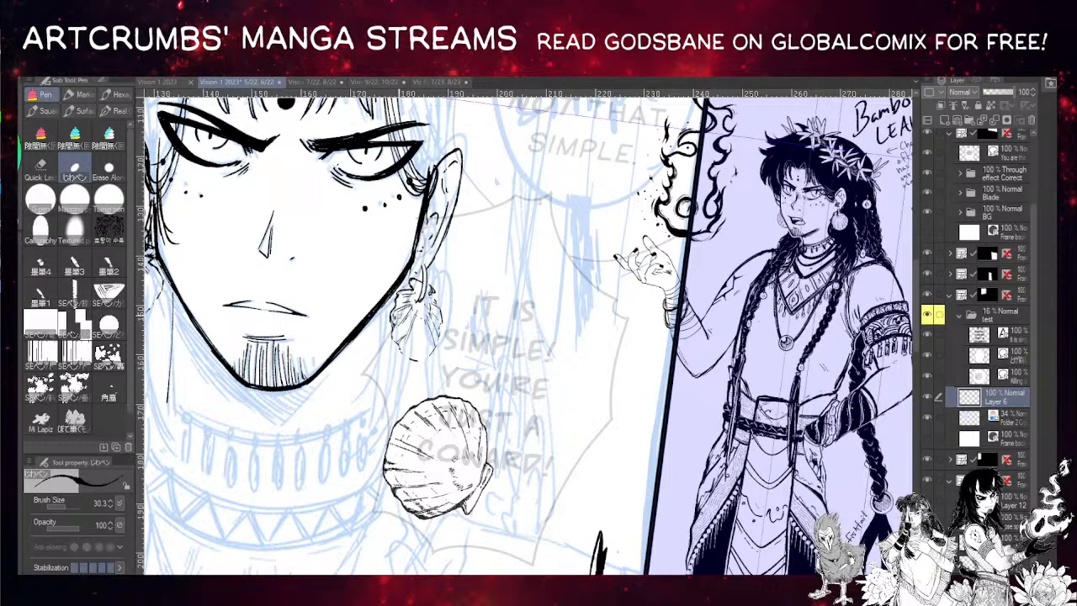
drag(438, 283, 423, 260)
drag(331, 195, 446, 266)
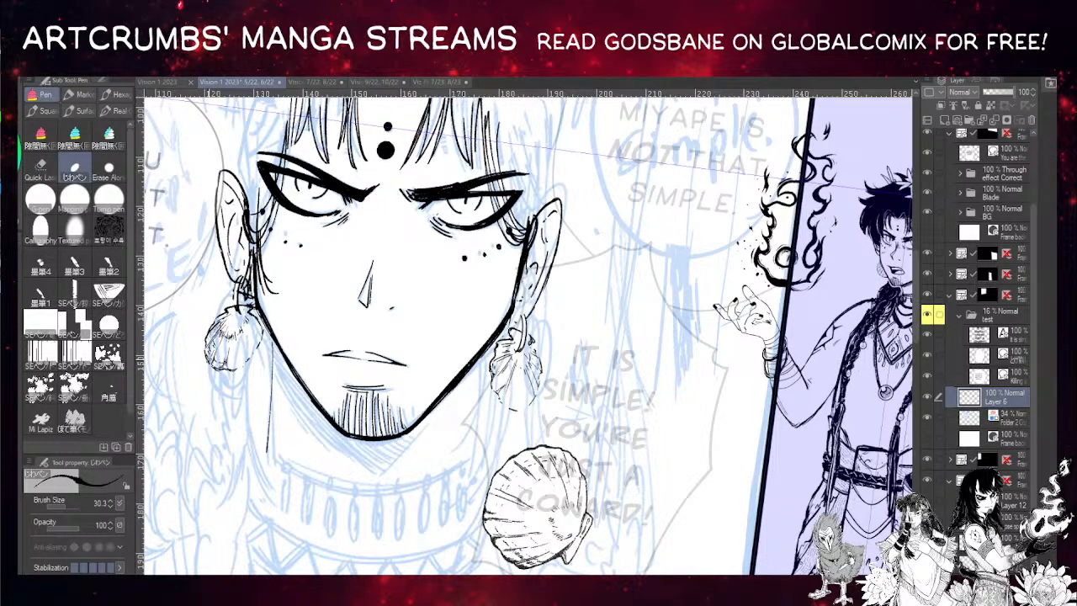
drag(248, 342, 236, 337)
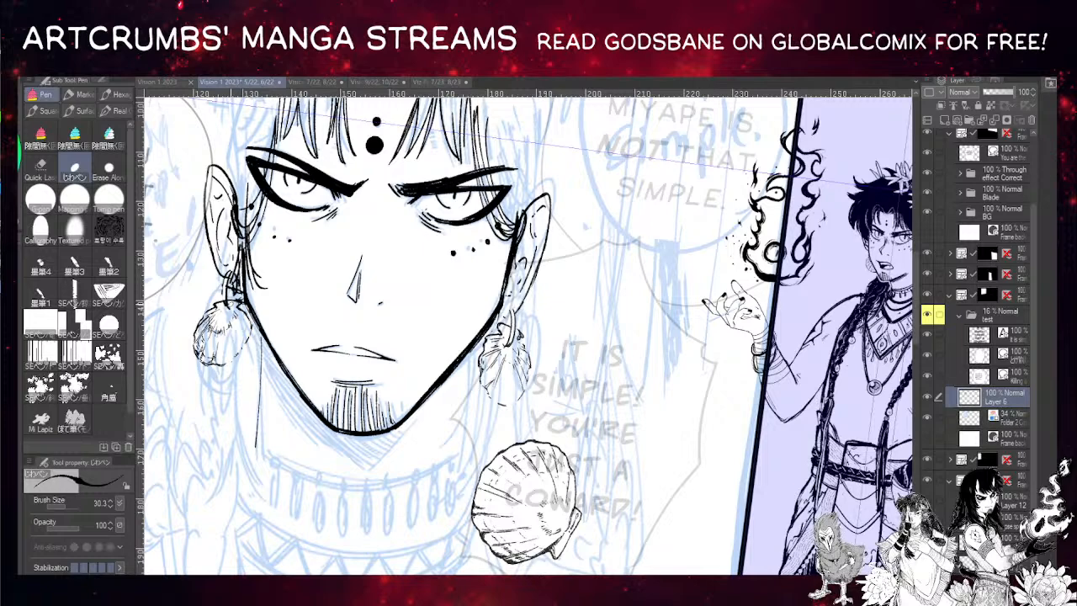
- Rotate the canvas, set the brush size to 20.7 and add fine strokes to the upper lids and brows of both eyes
mouse_move(277, 362)
mouse_down()
mouse_move(337, 336)
mouse_move(294, 435)
mouse_up()
drag(65, 507, 57, 507)
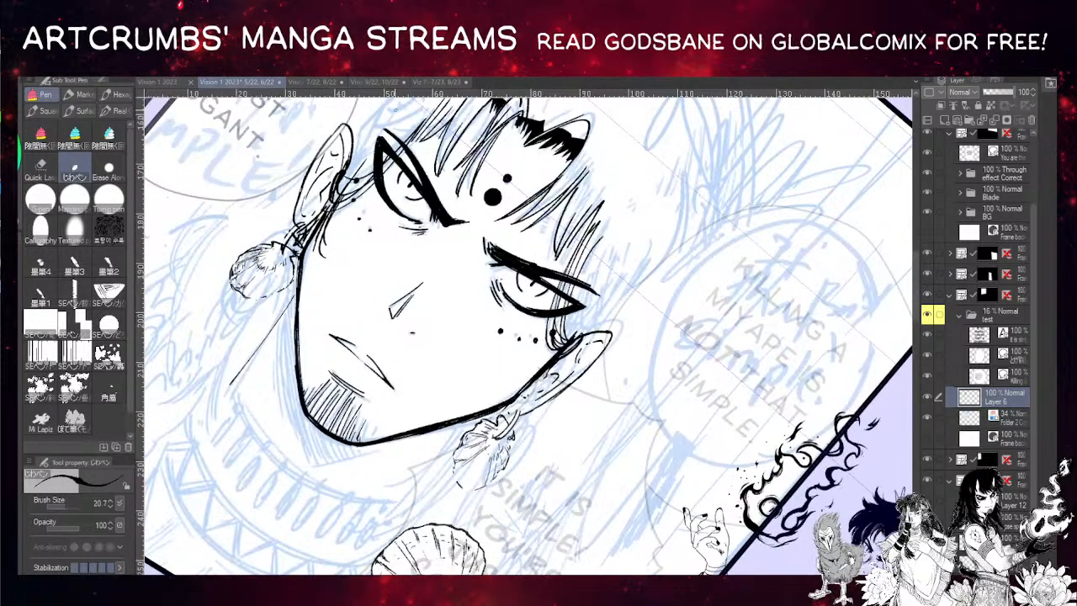
drag(375, 185, 410, 224)
key(ctrl+z)
drag(375, 185, 412, 222)
mouse_move(375, 164)
mouse_down()
mouse_move(400, 216)
mouse_move(390, 207)
mouse_up()
key(ctrl+z)
drag(383, 141, 425, 187)
drag(436, 239, 370, 227)
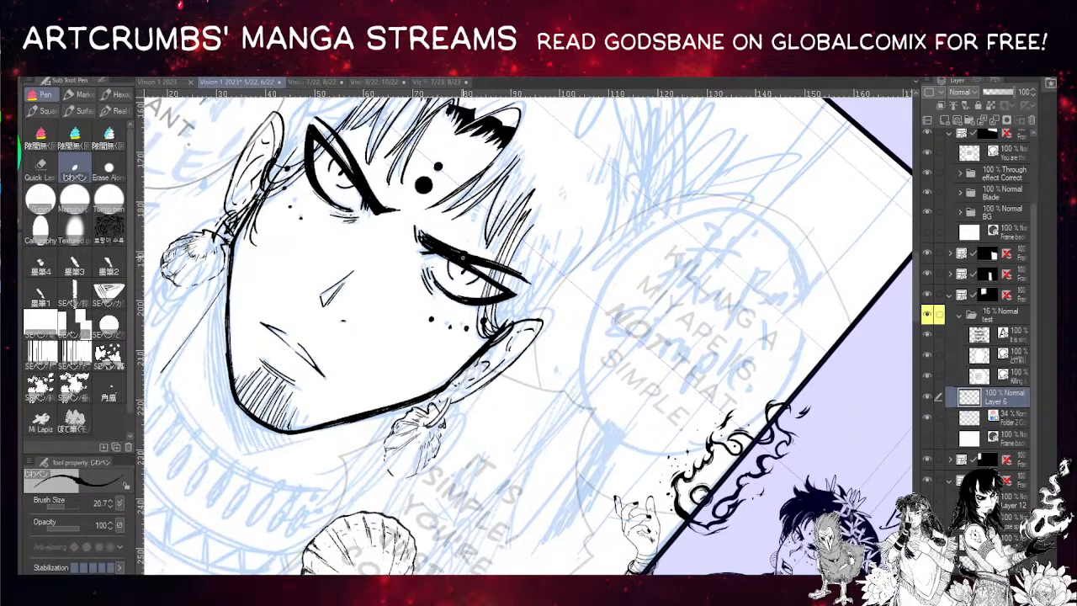
drag(472, 264, 502, 290)
drag(426, 262, 433, 280)
mouse_move(375, 212)
mouse_down()
mouse_move(395, 217)
mouse_move(416, 245)
mouse_move(411, 237)
mouse_up()
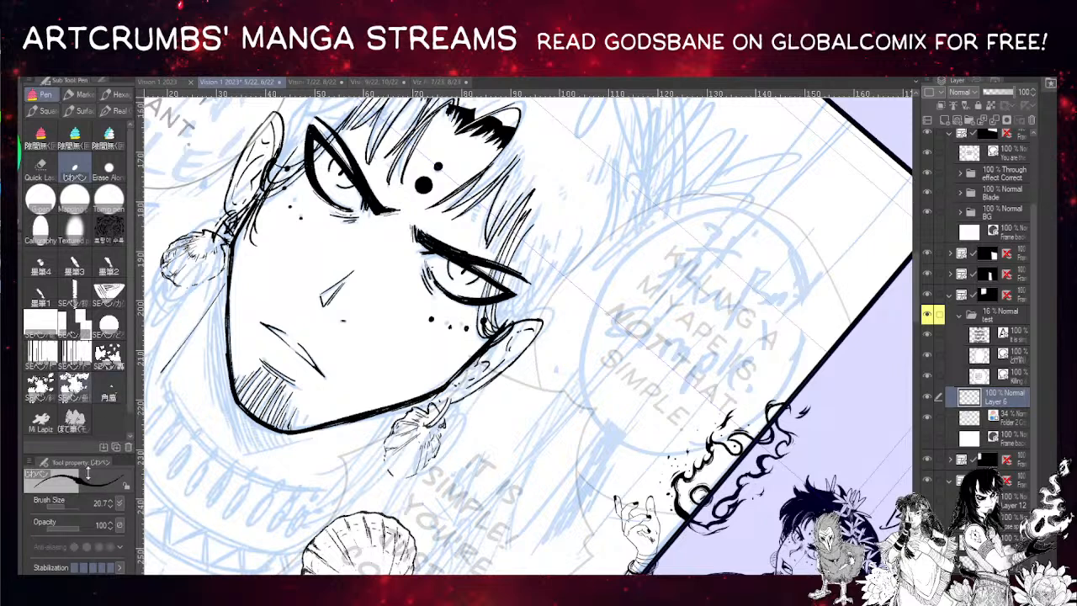
- Level the canvas, set the brush size to 44.3, remove the old side line of the neck and try a new stroke
click(67, 505)
key(ctrl+at)
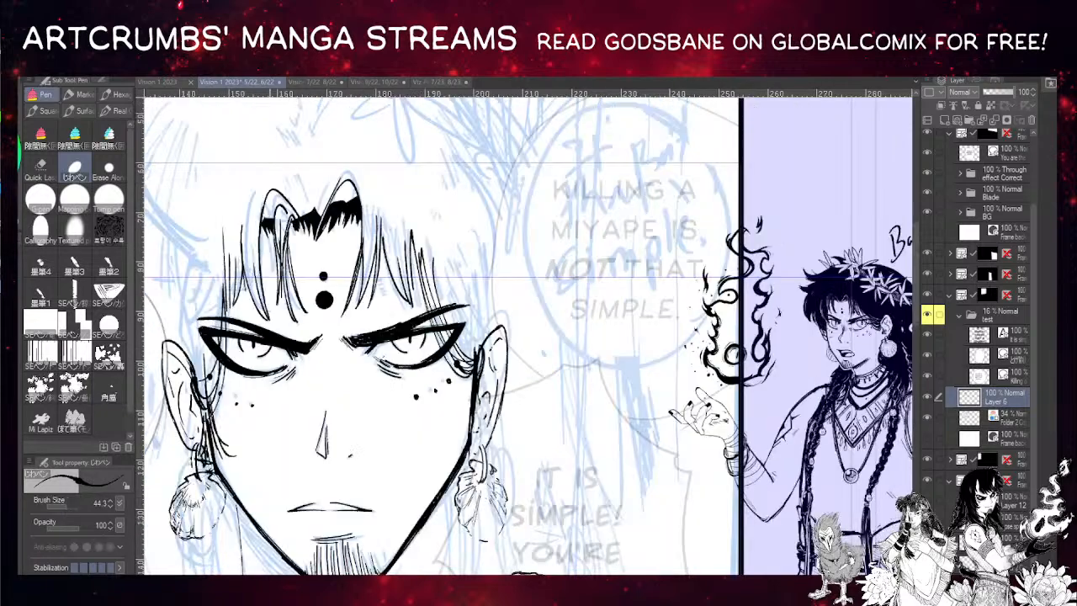
mouse_move(386, 331)
mouse_down()
mouse_move(321, 250)
mouse_move(397, 238)
mouse_move(389, 181)
mouse_up()
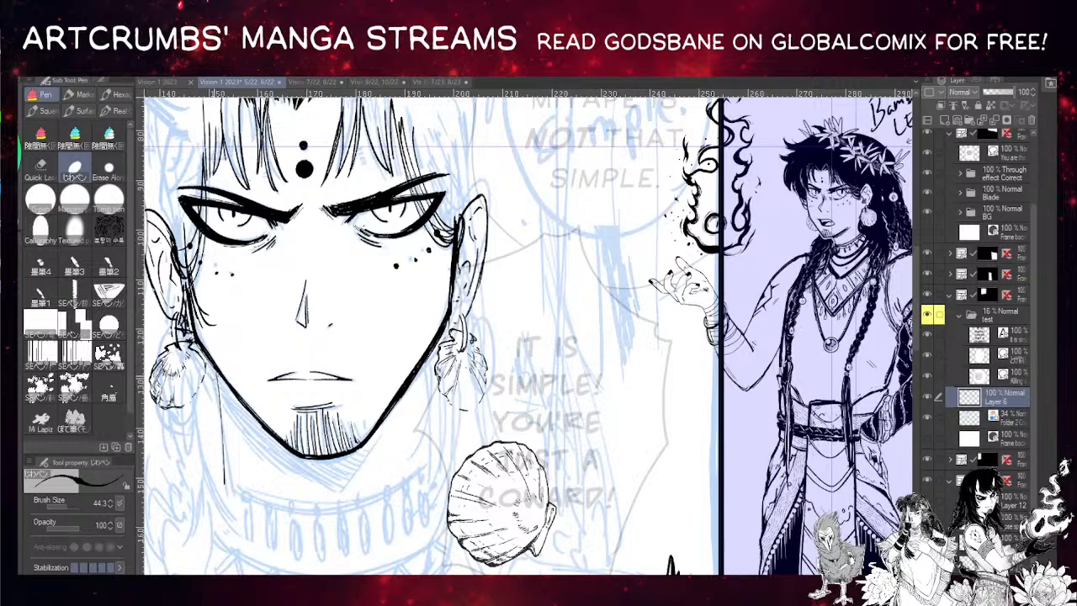
drag(290, 353, 323, 325)
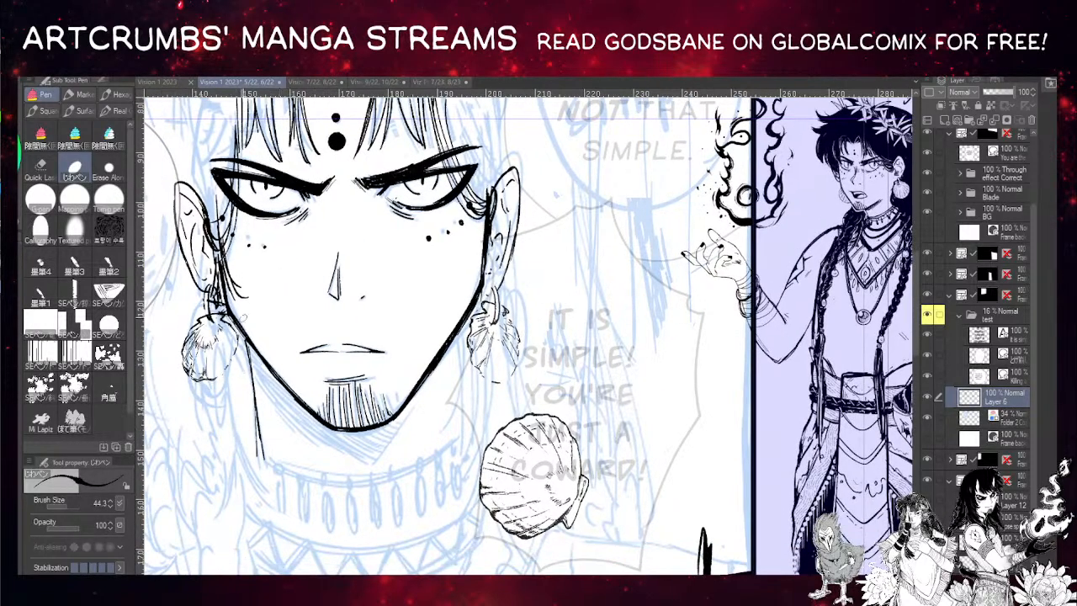
key(ctrl+z)
drag(254, 348, 257, 451)
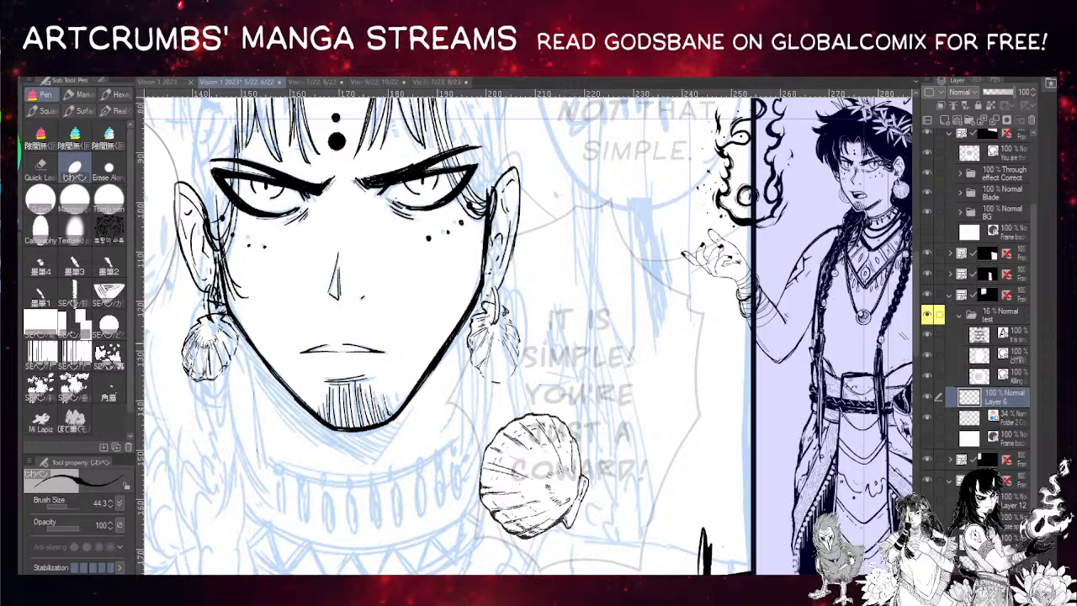
- Strengthen the scalloped outline and ribs of the shell earring on the ear nearer the reference shell
drag(383, 258, 248, 226)
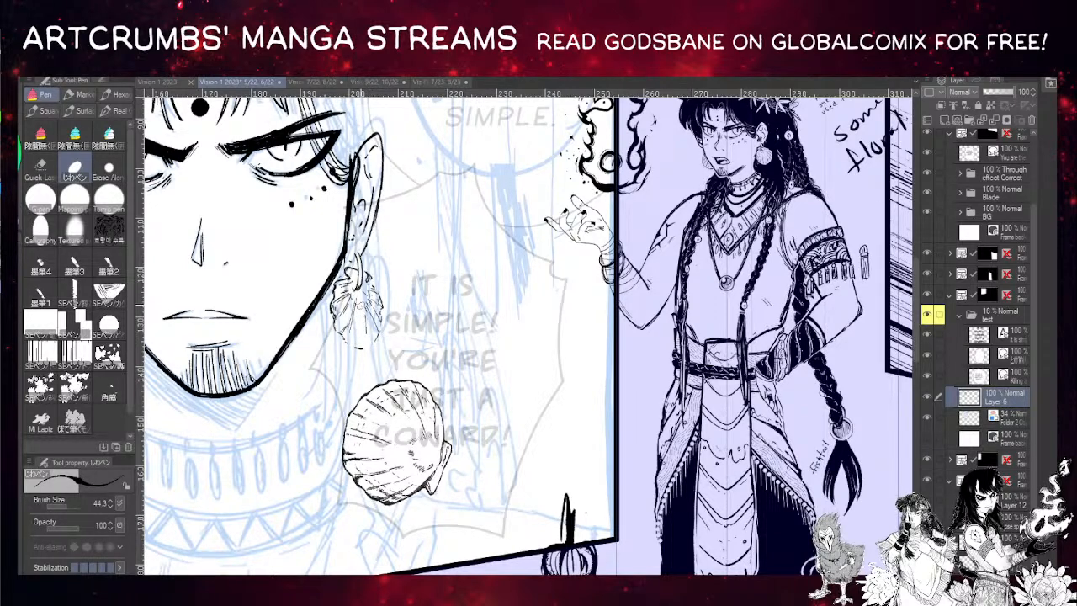
mouse_move(373, 342)
mouse_down()
mouse_move(346, 340)
mouse_move(356, 347)
mouse_up()
drag(347, 250, 430, 288)
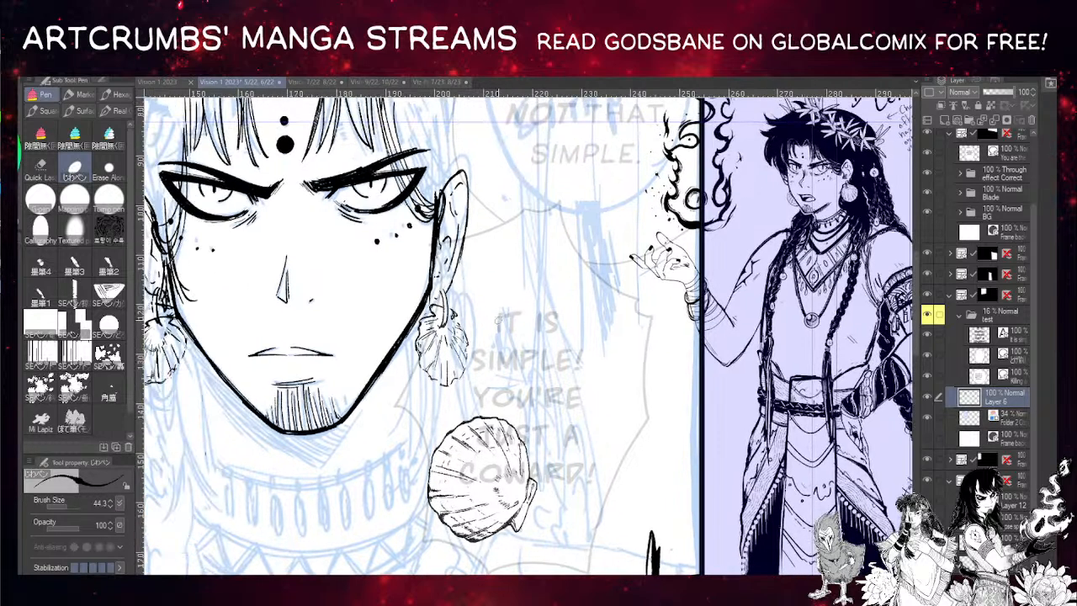
mouse_move(416, 352)
mouse_down()
mouse_move(433, 379)
mouse_move(462, 380)
mouse_up()
- Ink the side line of the neck from below the jaw to the collar on the side away from the reference shell
drag(354, 271, 447, 306)
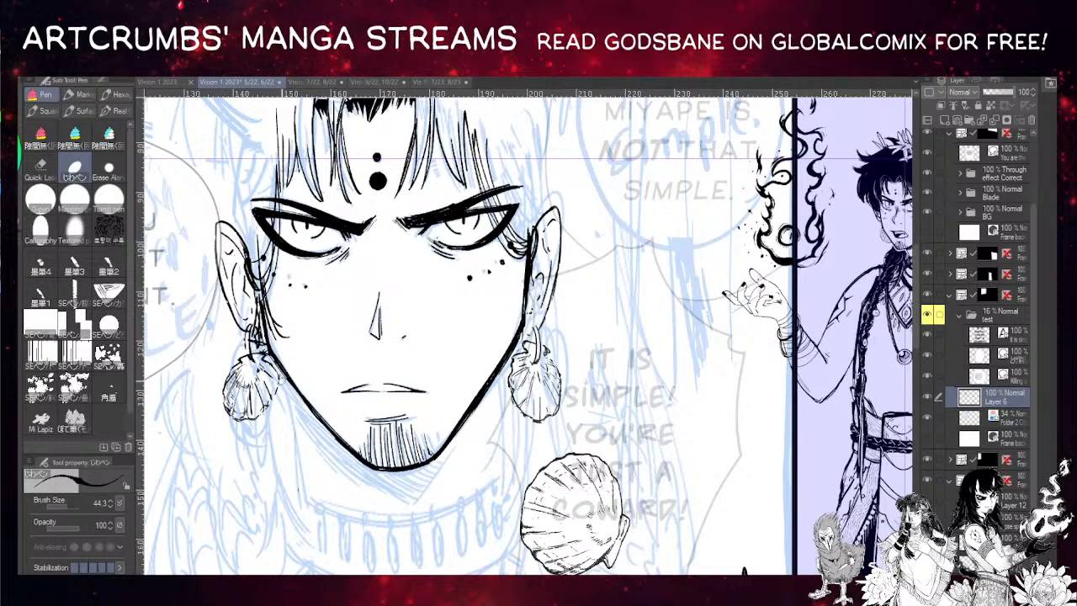
drag(319, 256, 290, 288)
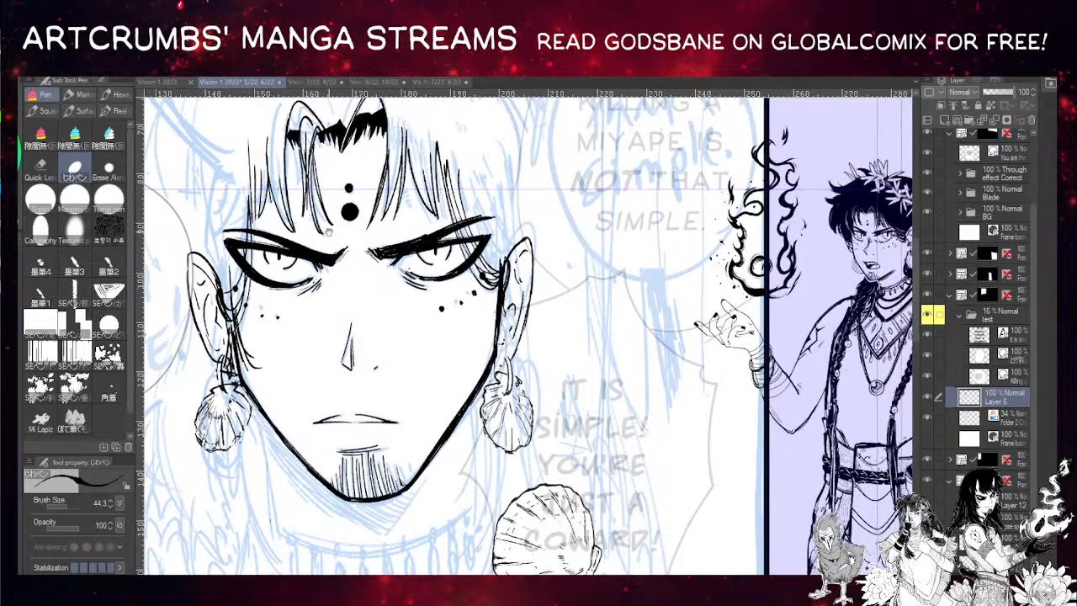
drag(328, 232, 451, 332)
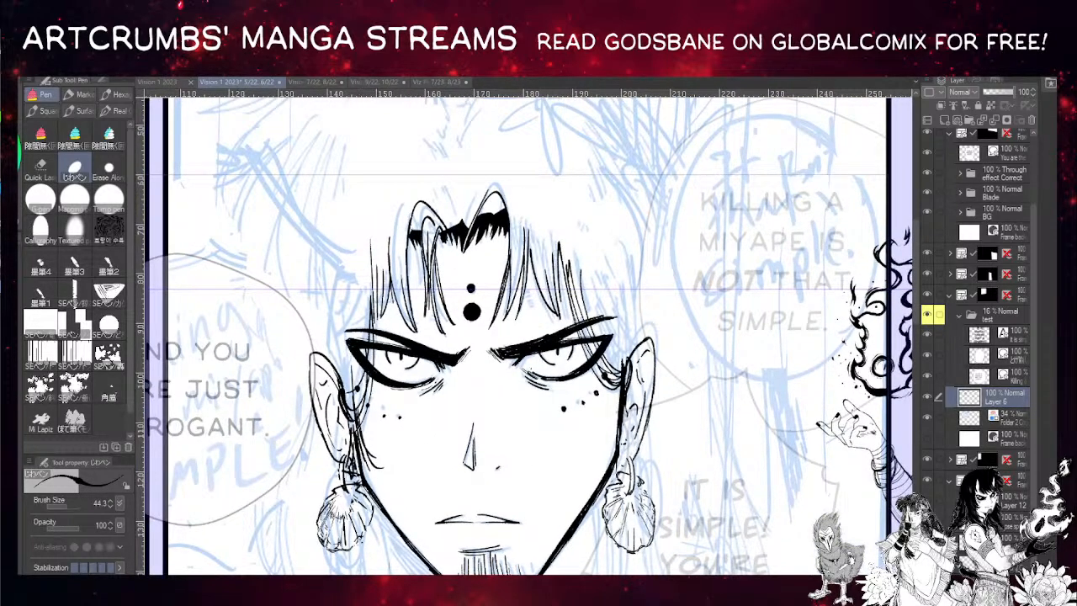
key(ctrl+minus)
drag(478, 294, 386, 233)
drag(348, 372, 309, 272)
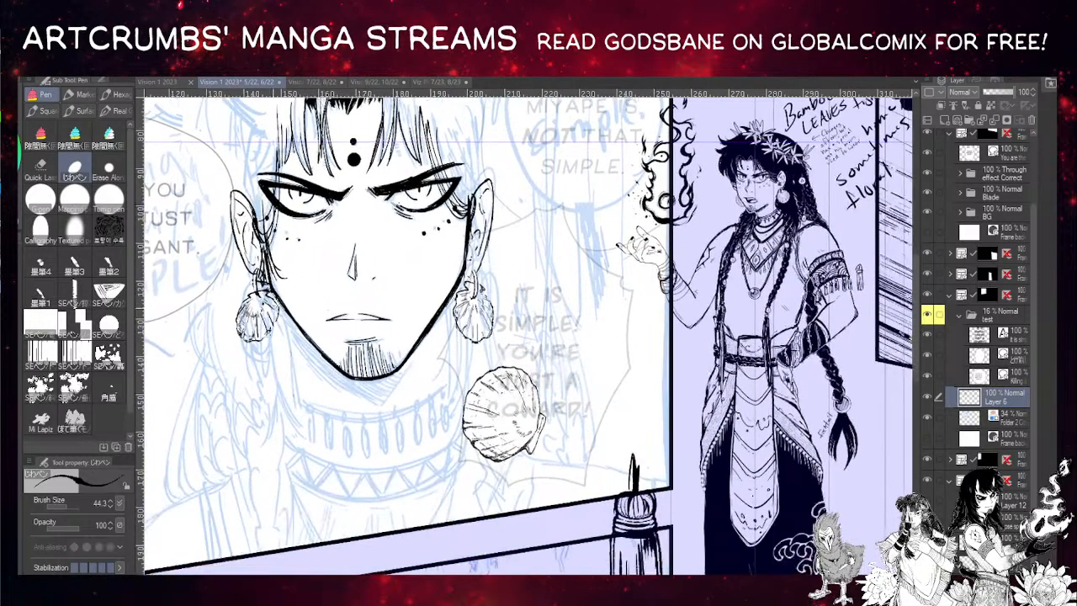
drag(283, 311, 301, 407)
key(ctrl+z)
drag(284, 315, 302, 402)
- Ink the opposite side of the neck with doubled lines and extend the first neck line toward the collar
drag(462, 363, 427, 342)
drag(415, 288, 418, 372)
drag(414, 291, 414, 362)
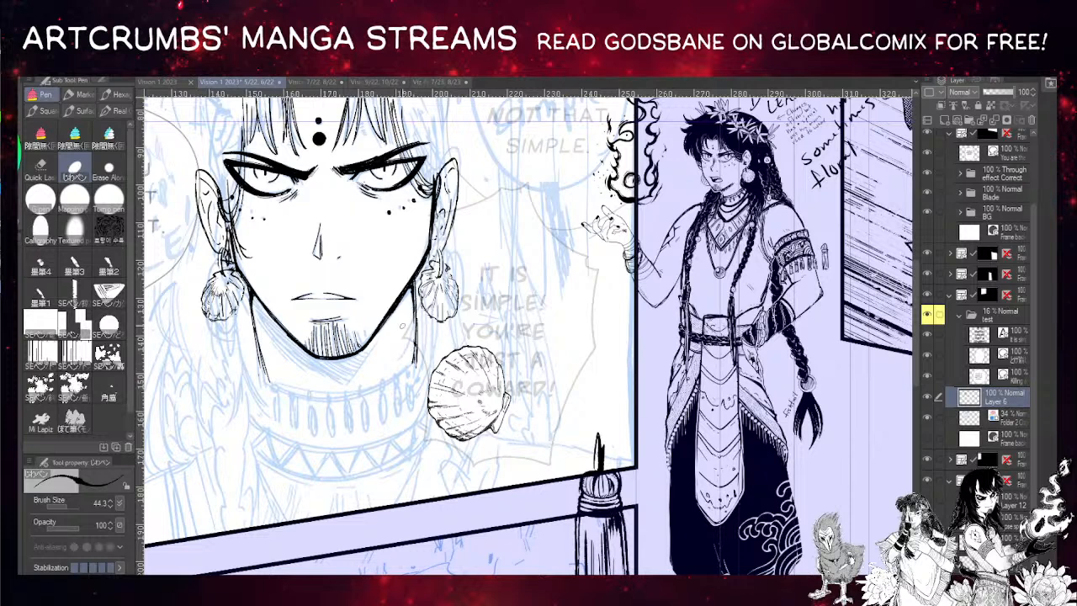
drag(252, 345, 260, 402)
drag(545, 213, 493, 221)
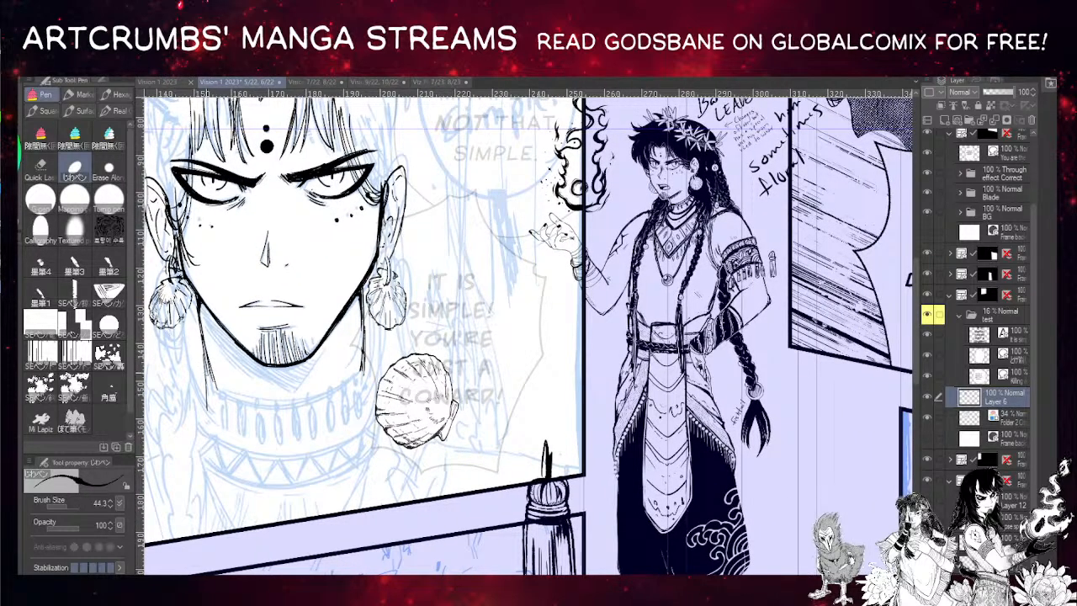
- Ink the converging neckline strokes below the patterned collar and the short shoulder line beside them, undoing unsatisfactory strokes
drag(204, 384, 205, 425)
key(ctrl+z)
drag(193, 440, 280, 500)
key(ctrl+z)
drag(194, 452, 281, 519)
drag(348, 509, 376, 453)
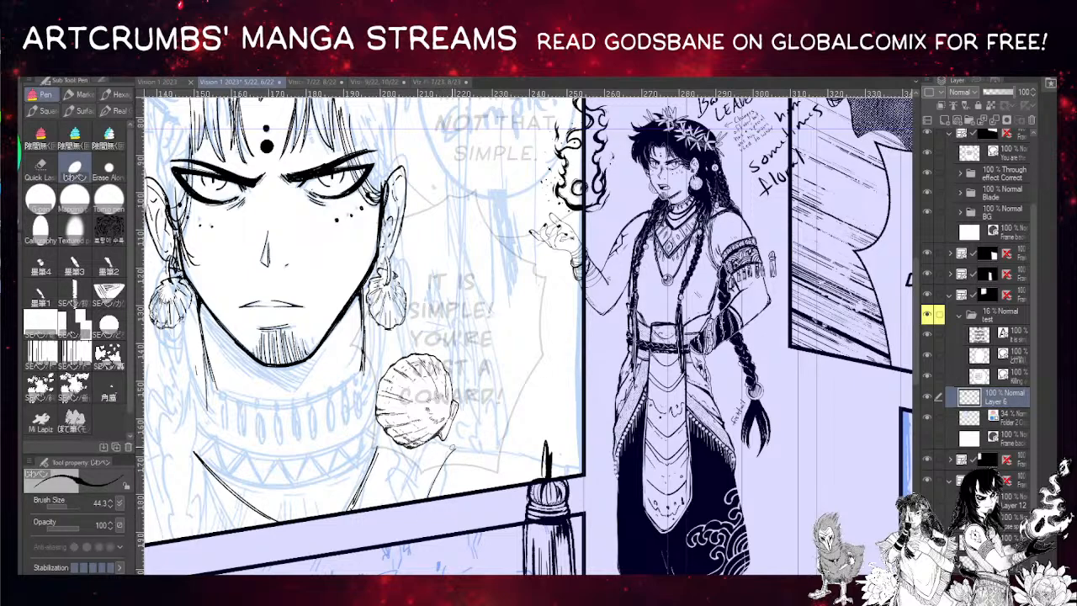
drag(447, 446, 424, 497)
- Lasso the large reference clam shell beside the face, delete it and clear the selection
key(m)
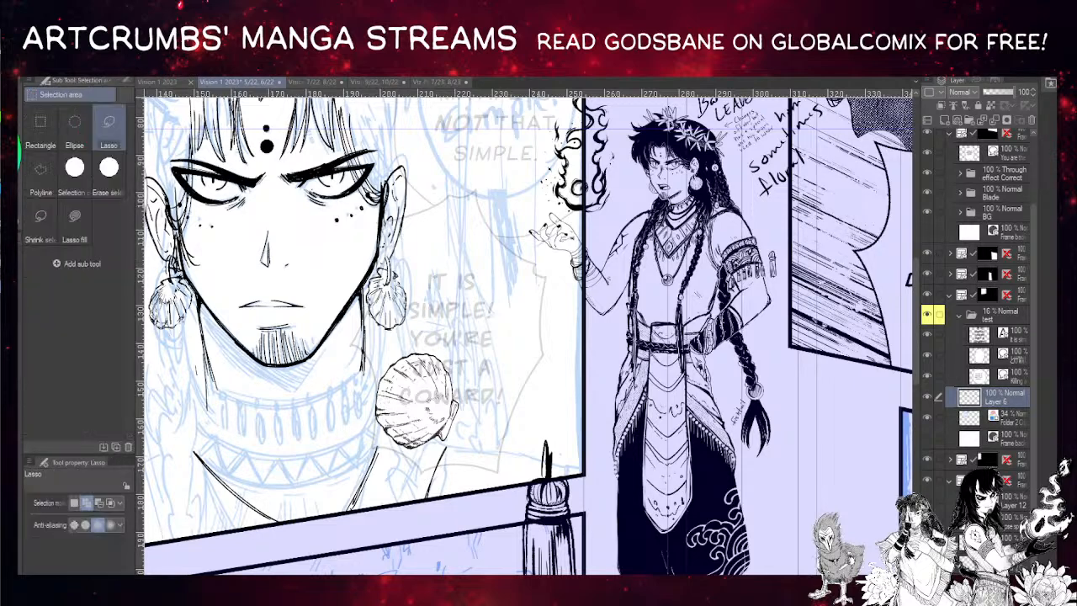
mouse_move(426, 451)
mouse_down()
mouse_move(454, 438)
mouse_move(421, 335)
mouse_move(375, 404)
mouse_up()
key(Delete)
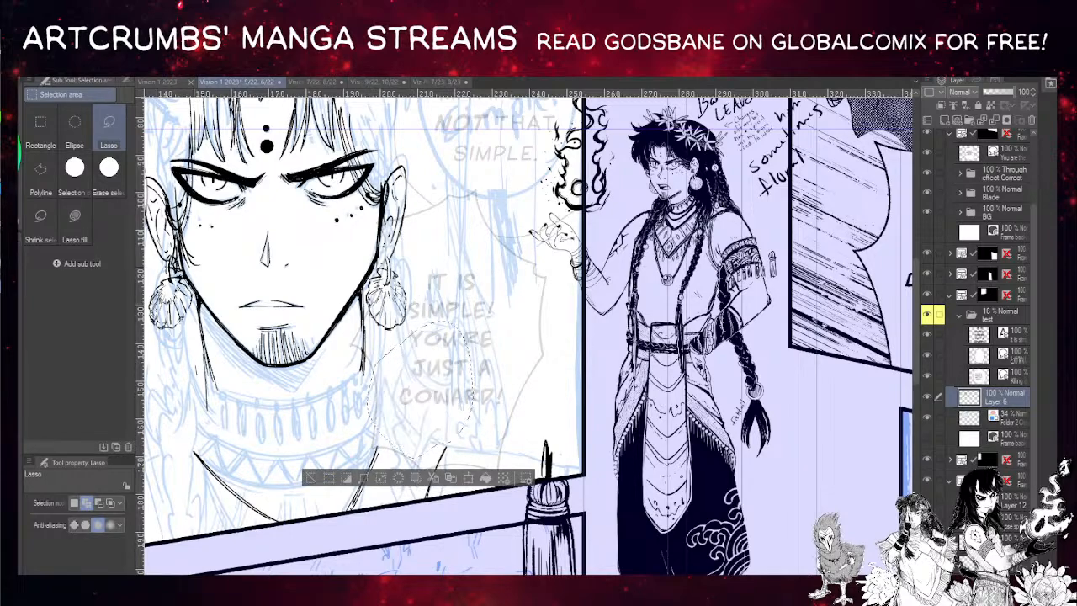
key(ctrl+d)
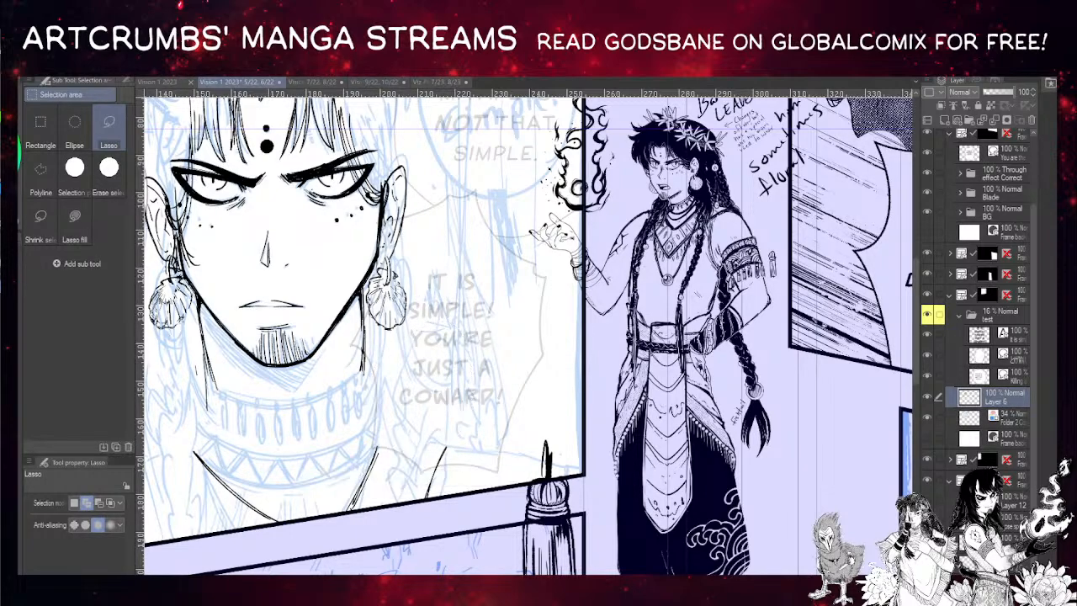
key(p)
drag(271, 319, 273, 278)
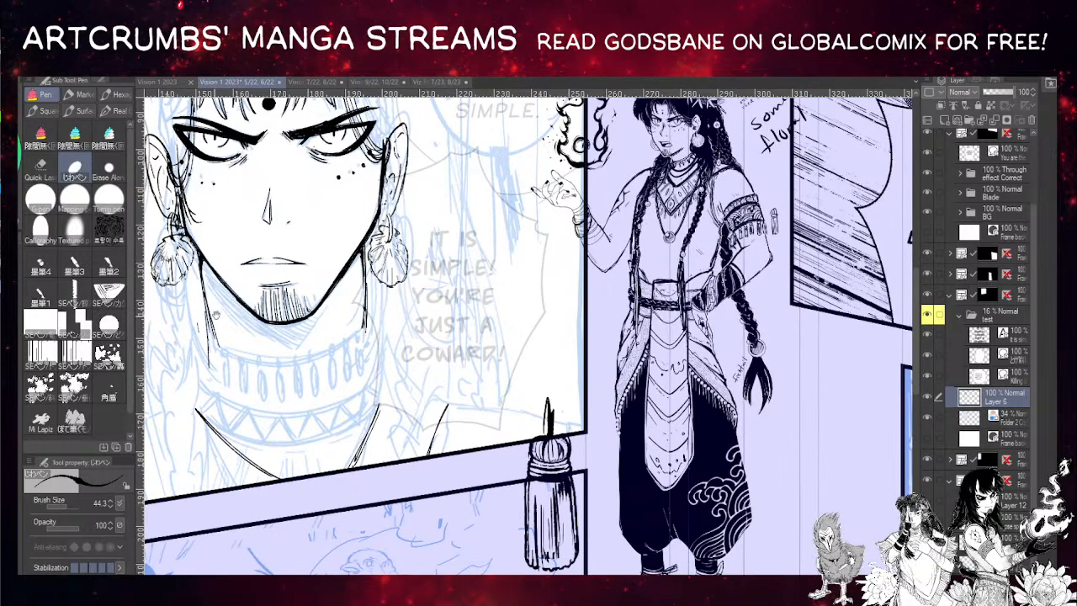
drag(196, 330, 282, 303)
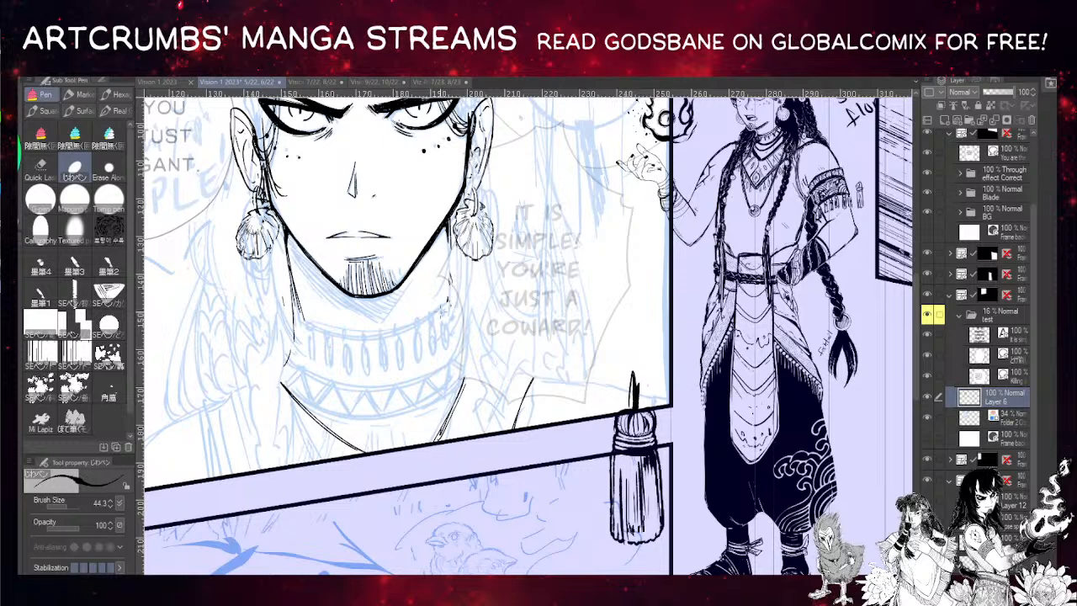
mouse_move(447, 233)
mouse_down()
mouse_move(448, 303)
mouse_move(522, 361)
mouse_up()
drag(353, 364, 387, 312)
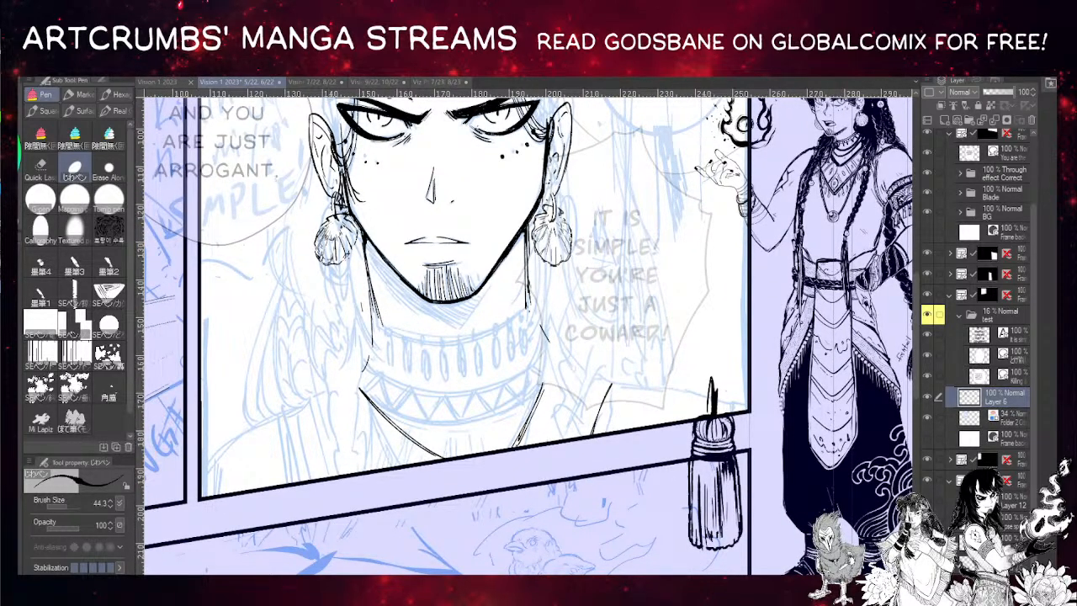
- Draw a thick hanging braid beside the neck below one shell earring, using the braid decoration brush at size 435.8
key(b)
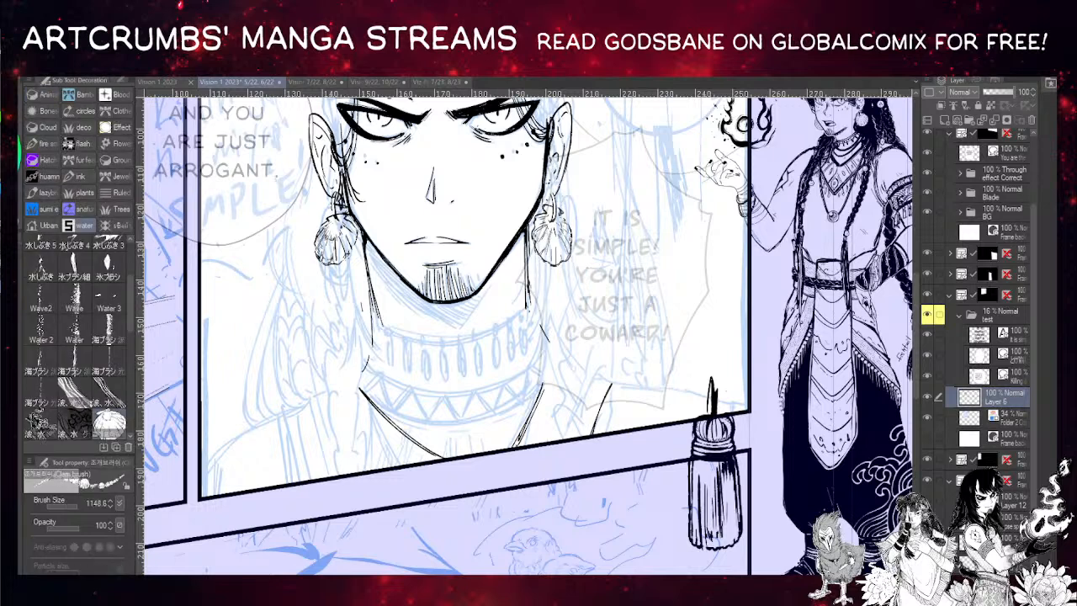
click(51, 96)
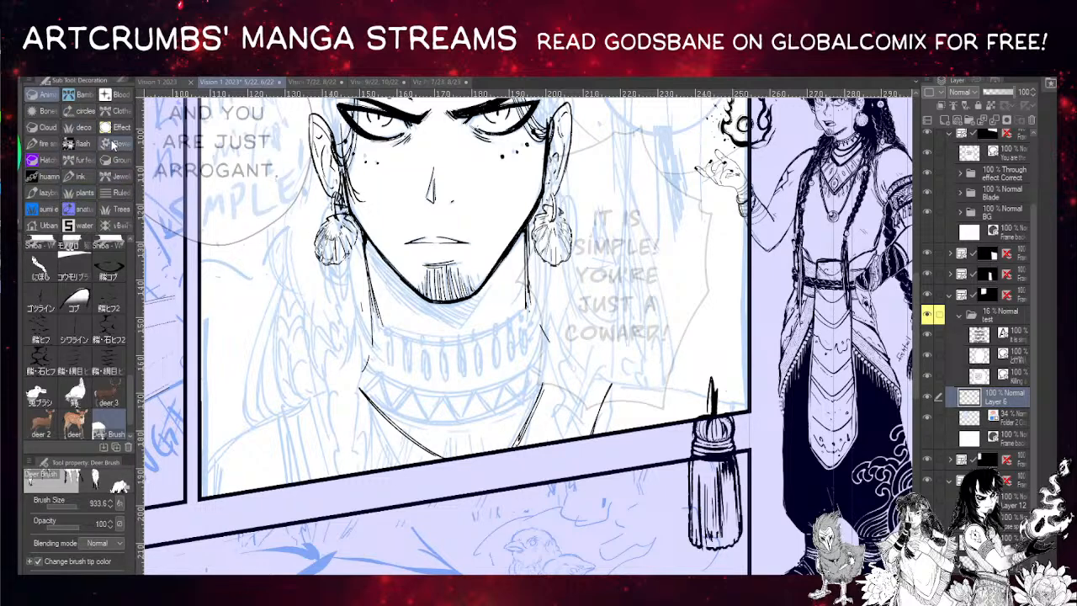
click(83, 158)
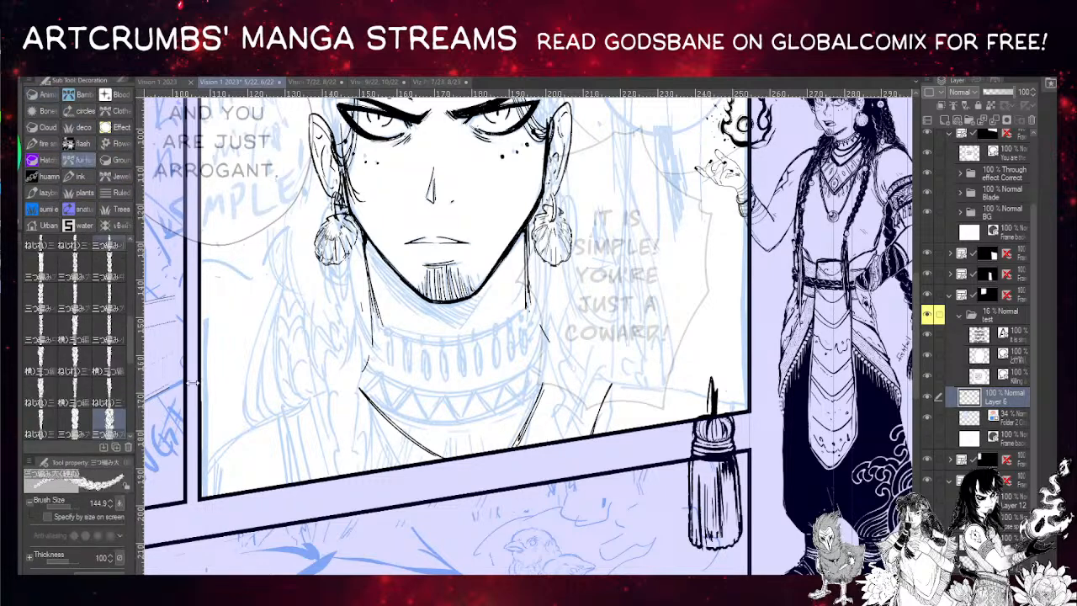
mouse_move(247, 315)
mouse_down()
mouse_move(298, 367)
mouse_move(308, 476)
mouse_up()
click(72, 506)
key(ctrl+z)
click(78, 505)
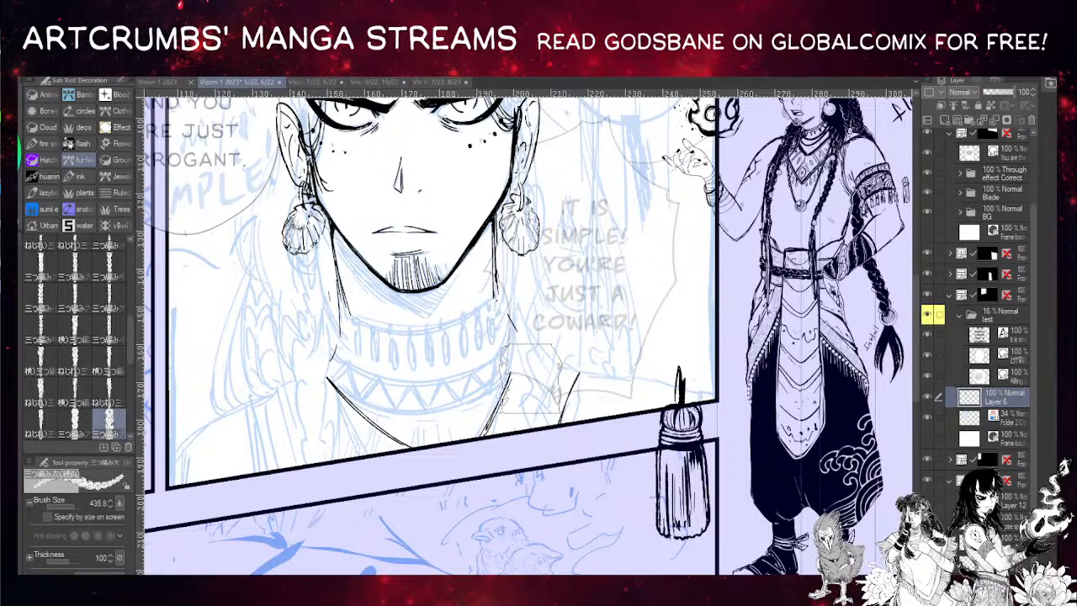
drag(291, 334, 324, 530)
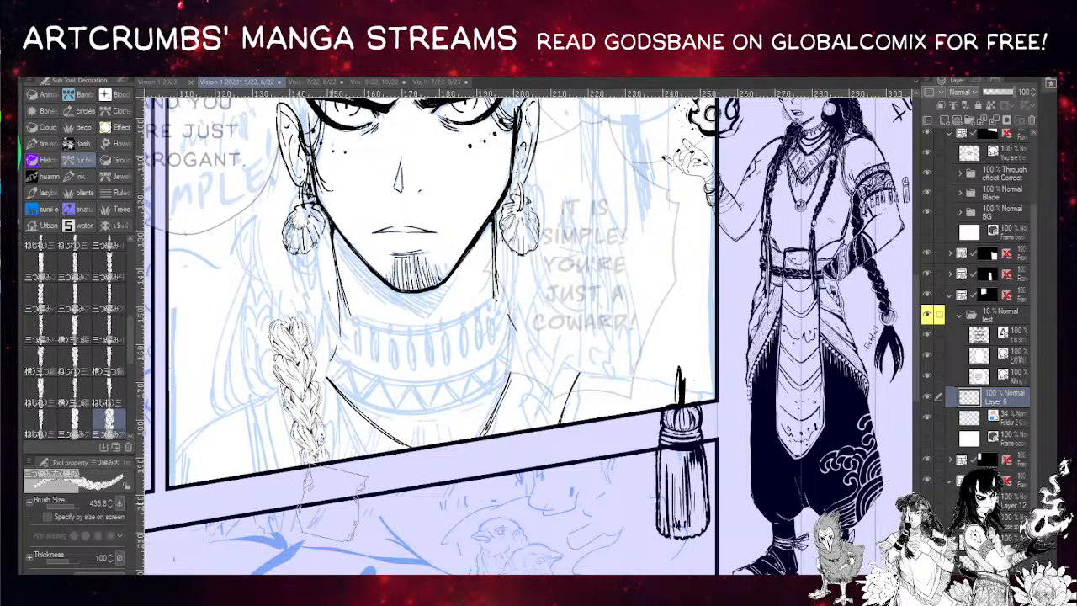
- Draw a matching braid on the other side of the neck down to the panel border, undoing and redrawing it until it fits
drag(287, 189, 152, 172)
drag(380, 239, 326, 212)
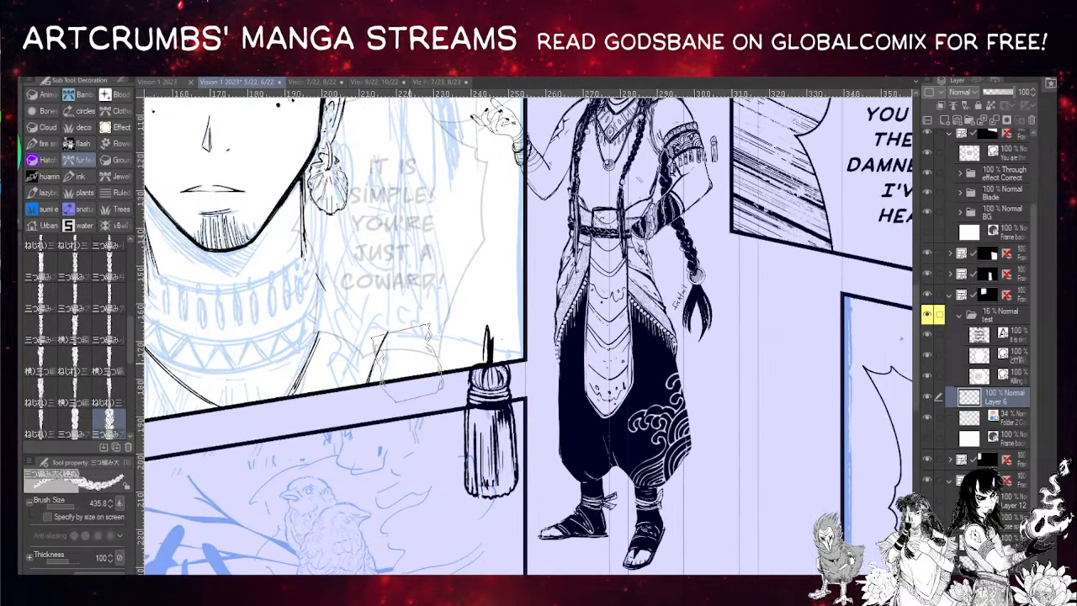
drag(355, 291, 375, 465)
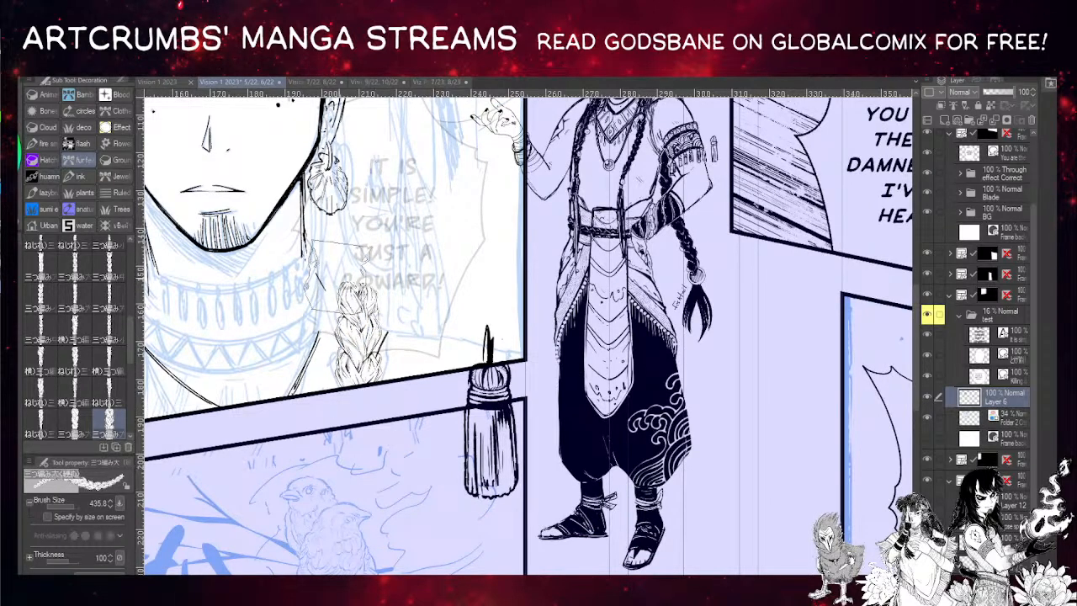
mouse_move(322, 294)
mouse_down()
mouse_move(451, 237)
mouse_move(449, 227)
mouse_up()
key(ctrl+z)
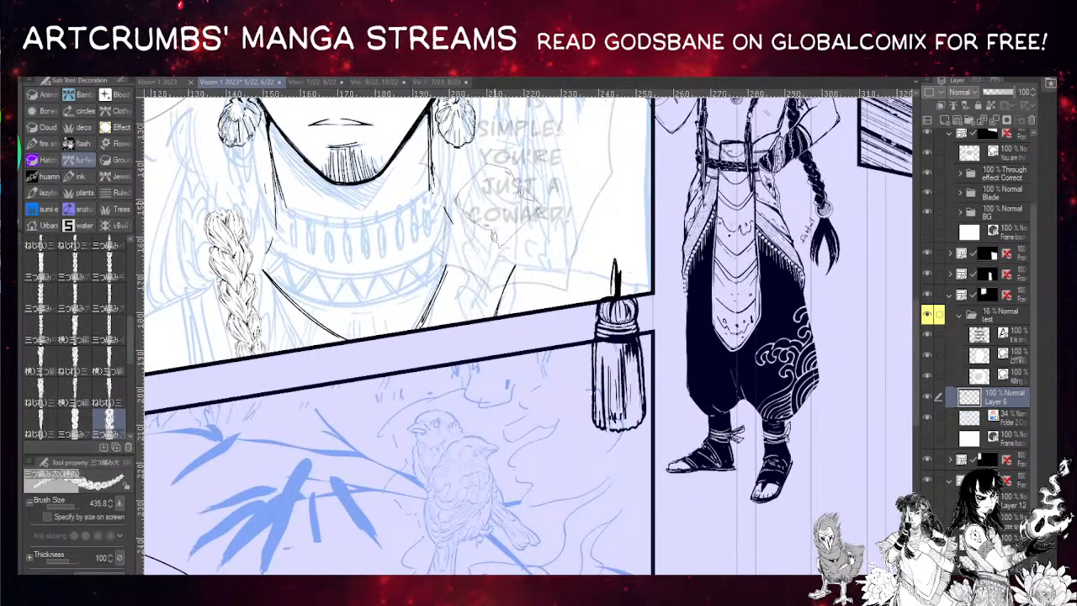
drag(493, 163, 466, 389)
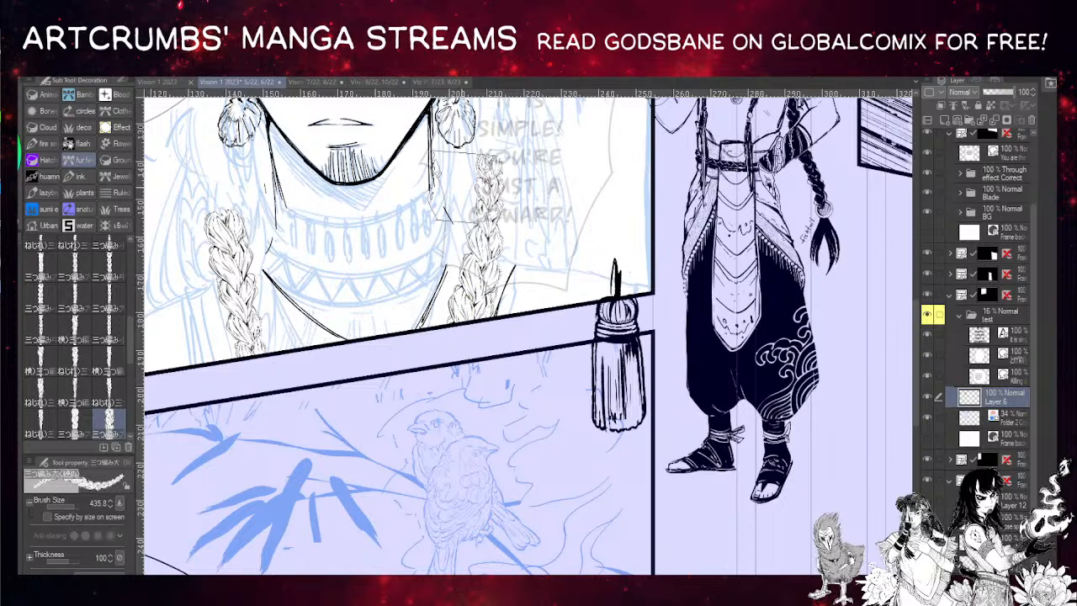
drag(459, 186, 409, 232)
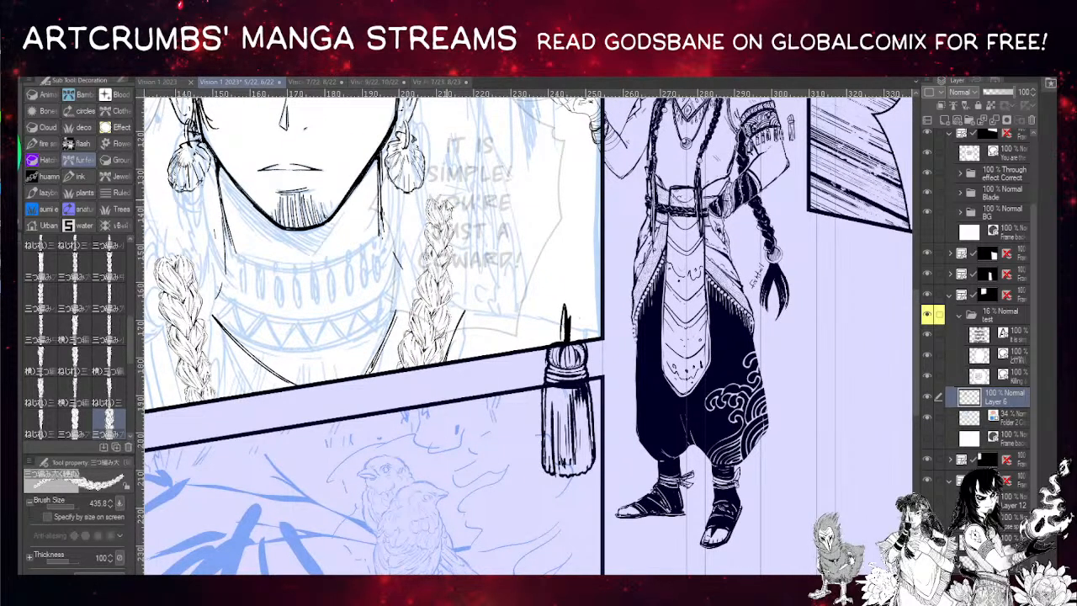
key(ctrl+z)
drag(453, 187, 410, 433)
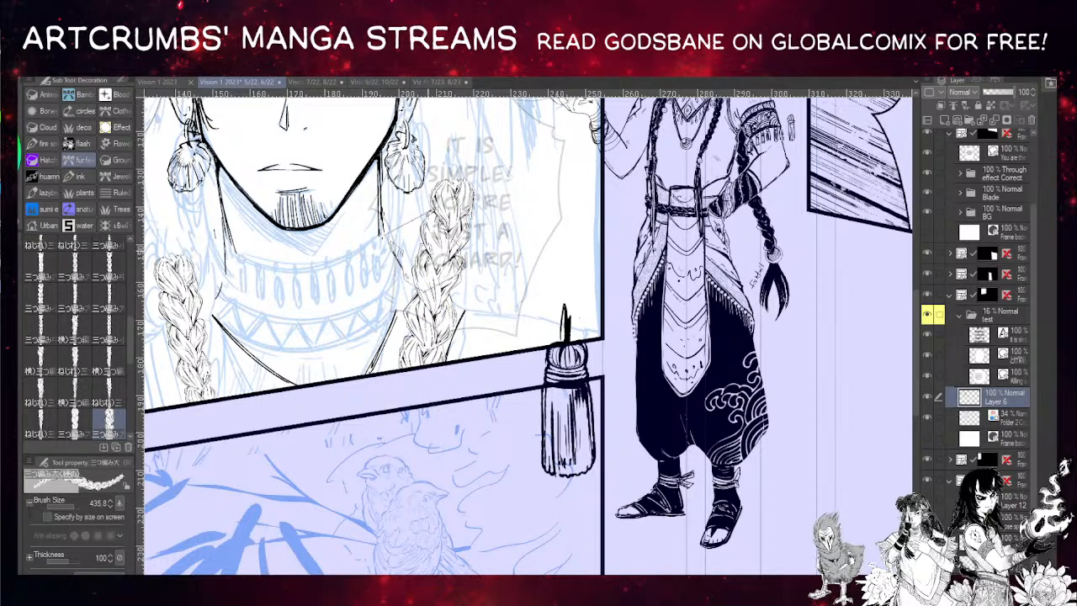
- Lasso the upper end of the second braid beside the lettering, delete it and clear the selection
key(m)
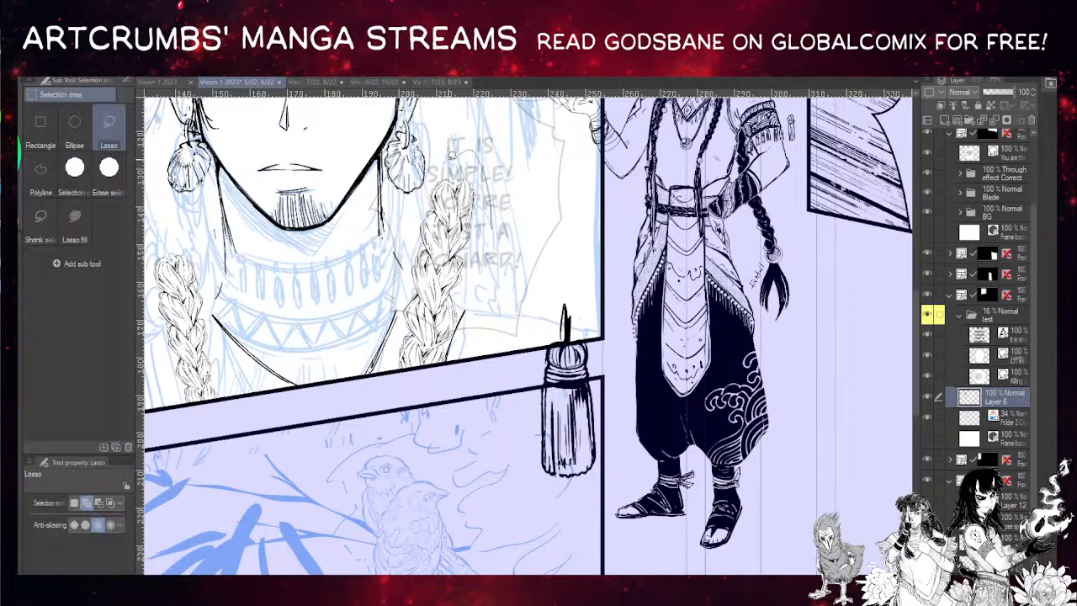
mouse_move(411, 250)
mouse_down()
mouse_move(425, 246)
mouse_move(523, 317)
mouse_up()
key(Delete)
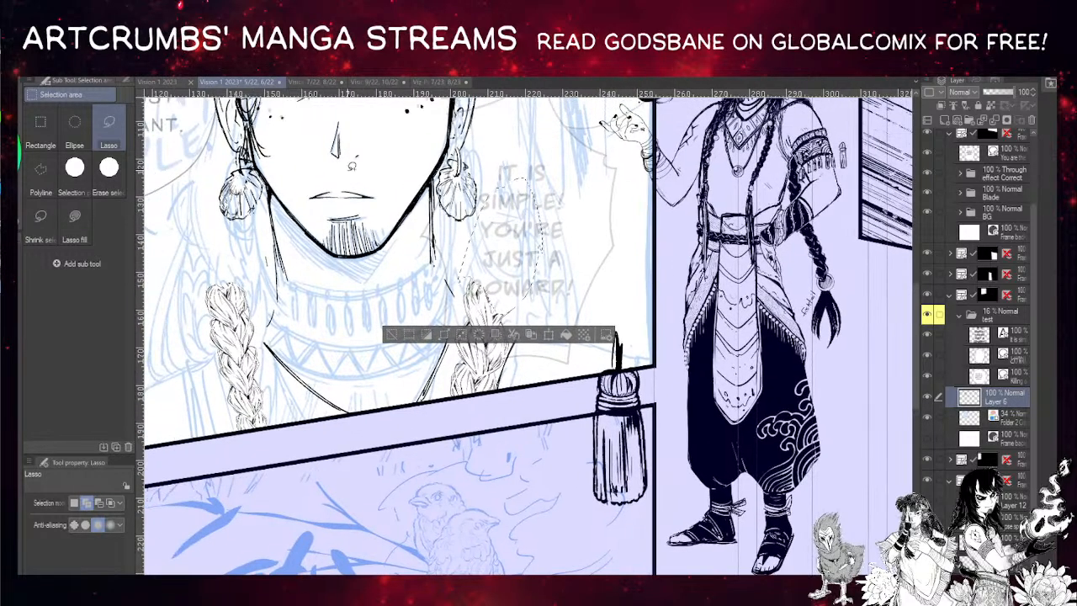
key(ctrl+d)
- Lasso the rounded upper end of the first braid, trim it away and clear the selection
drag(283, 168, 353, 195)
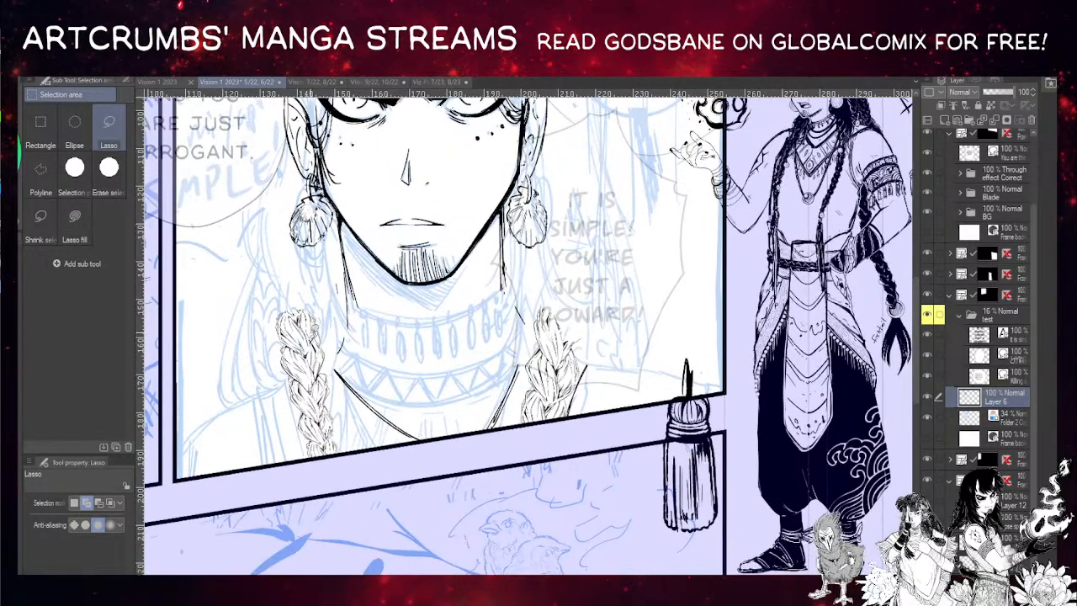
mouse_move(316, 323)
mouse_down()
mouse_move(273, 310)
mouse_move(270, 286)
mouse_up()
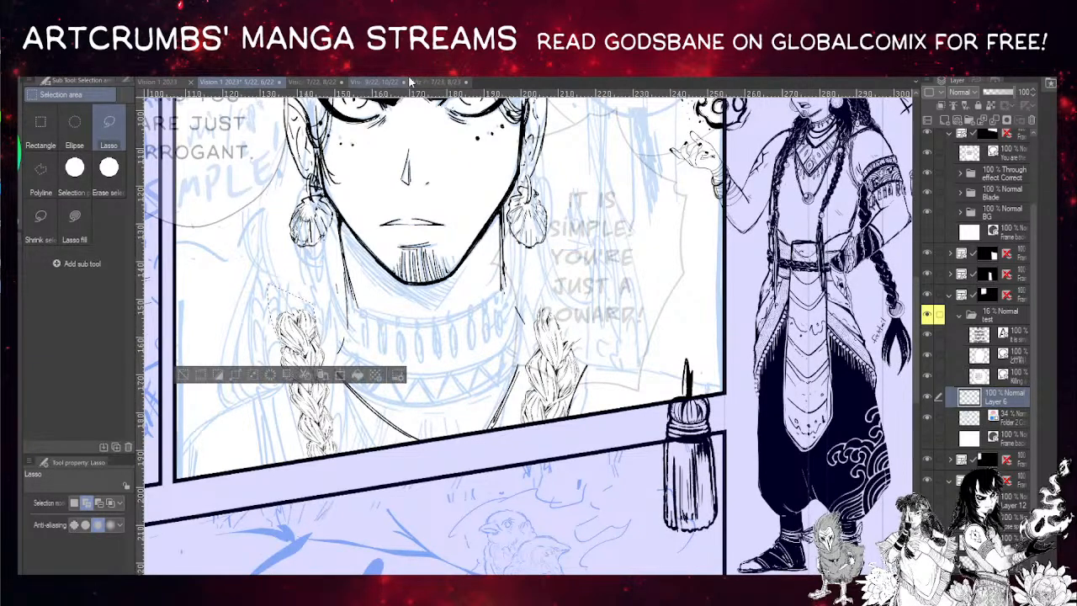
key(ctrl+d)
mouse_move(323, 308)
mouse_down()
mouse_move(310, 351)
mouse_move(273, 285)
mouse_move(318, 288)
mouse_up()
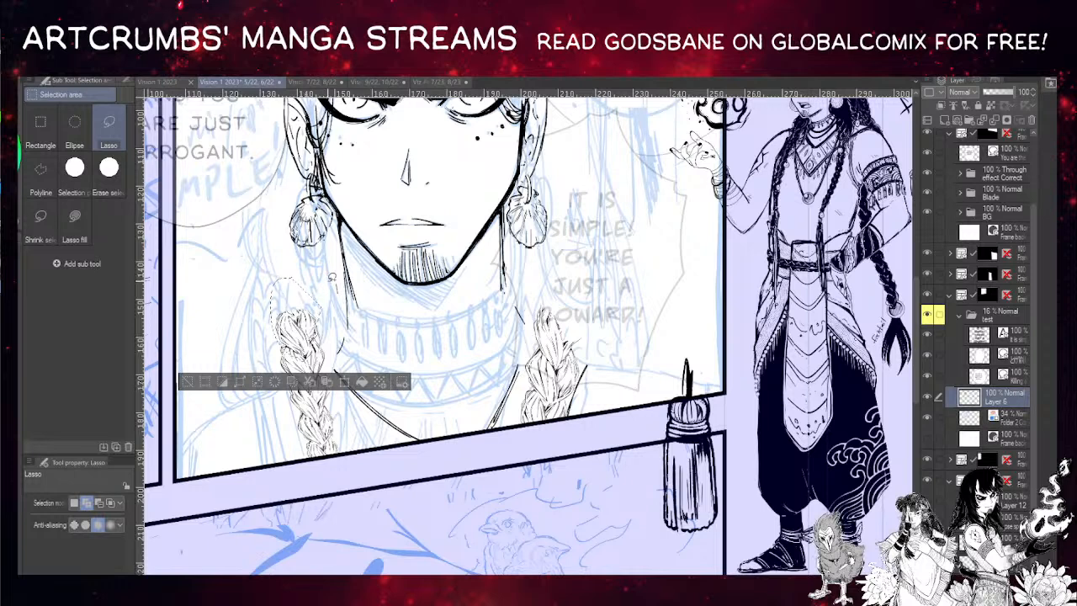
key(ctrl+d)
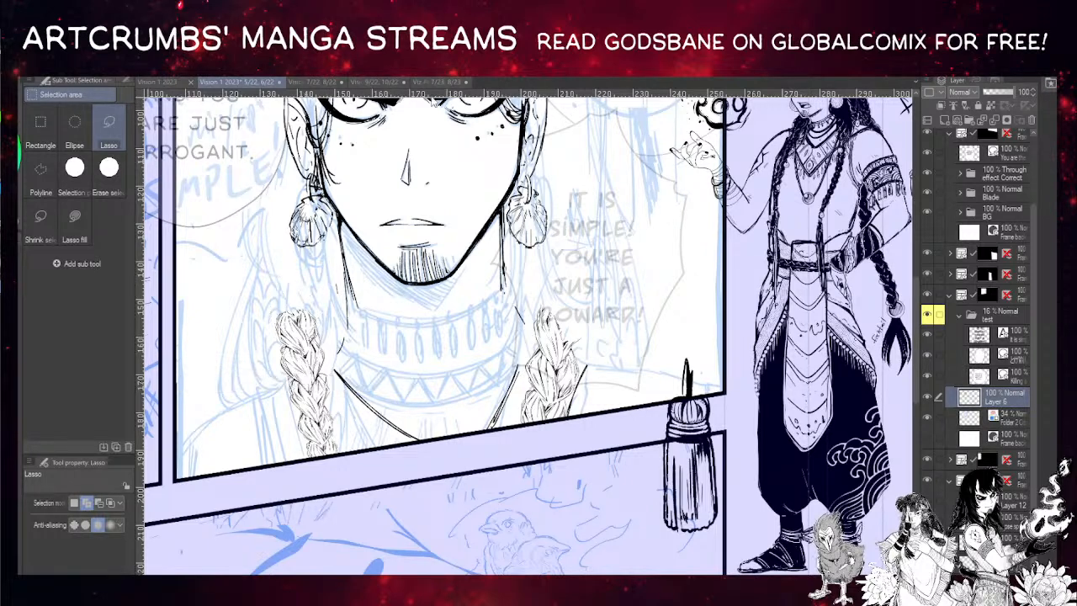
key(ctrl+z)
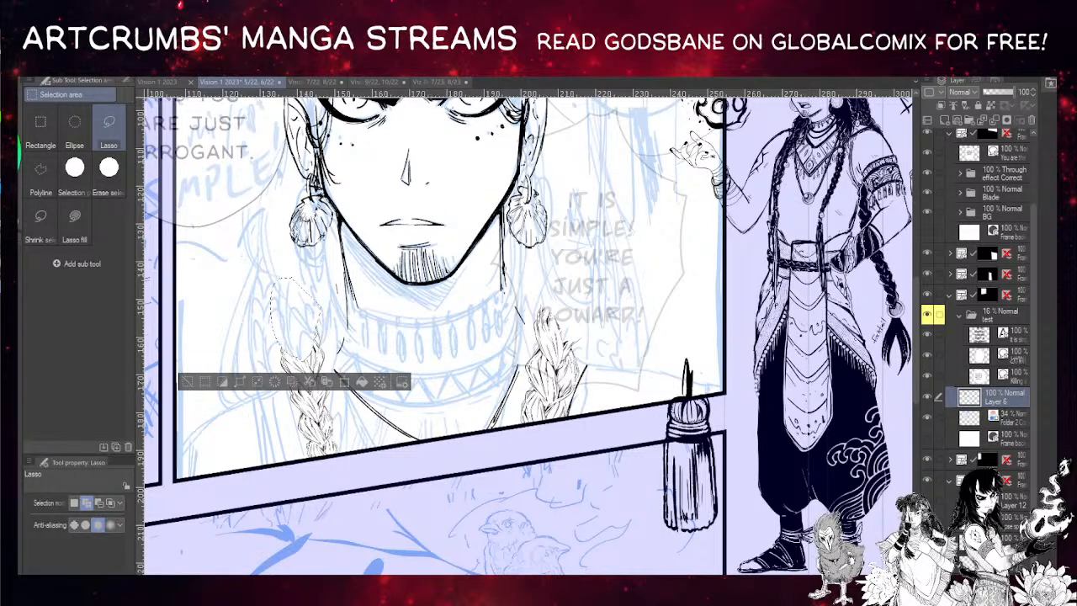
key(ctrl+z)
drag(294, 233, 296, 200)
- Ink pointed loose strands at the trimmed end of the first braid and darken its outlines down to the panel border
key(p)
drag(331, 283, 297, 254)
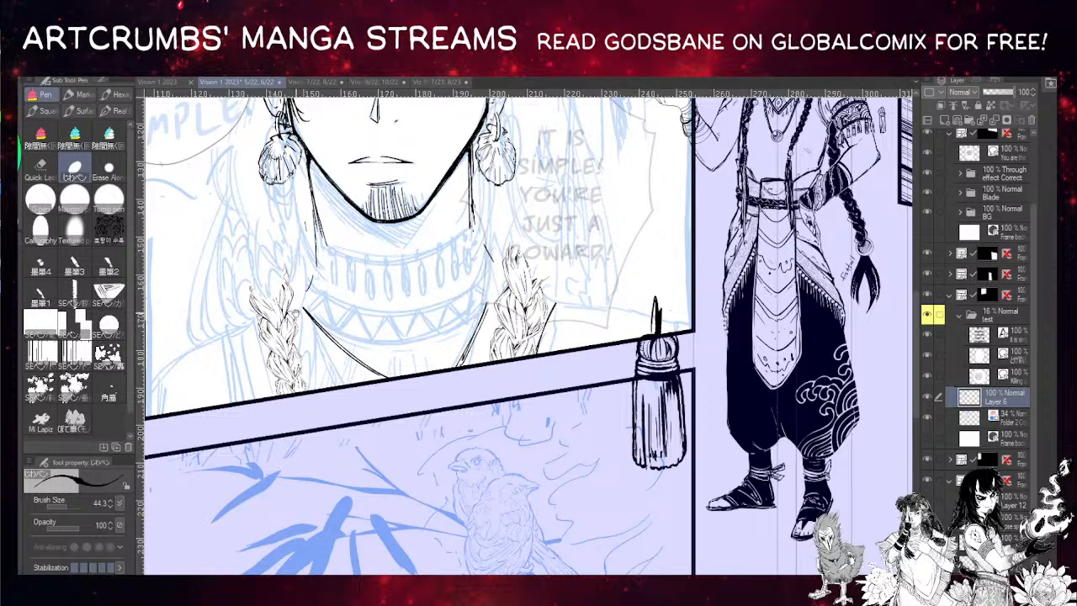
drag(296, 313, 292, 299)
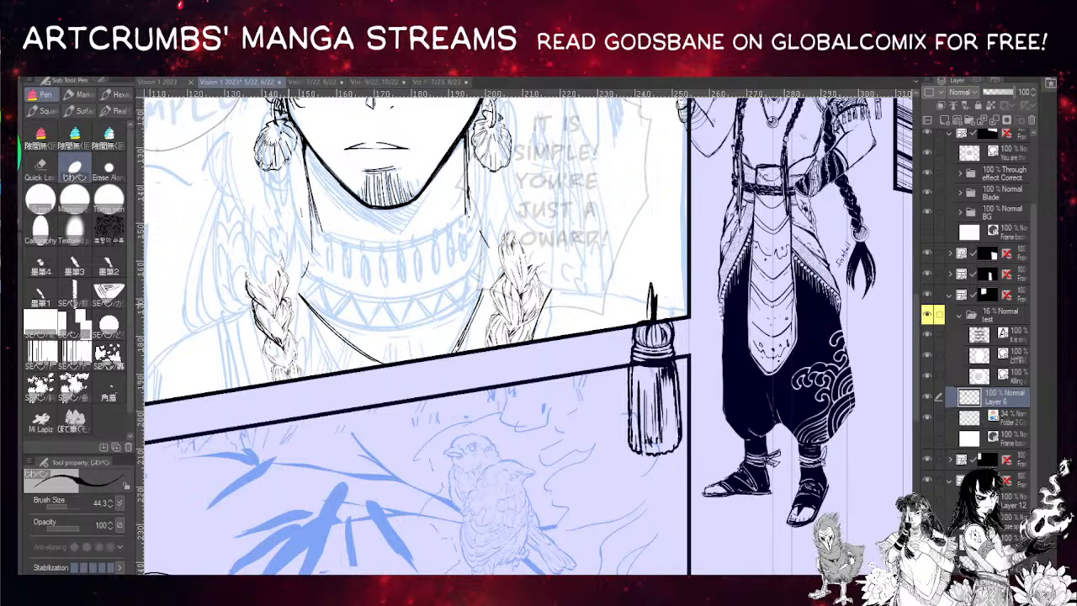
mouse_move(266, 311)
mouse_down()
mouse_move(276, 325)
mouse_move(268, 358)
mouse_move(282, 365)
mouse_move(269, 362)
mouse_move(294, 365)
mouse_move(297, 347)
mouse_move(287, 370)
mouse_move(274, 338)
mouse_up()
key(ctrl+z)
mouse_move(251, 291)
mouse_down()
mouse_move(260, 345)
mouse_move(321, 429)
mouse_up()
mouse_move(313, 329)
mouse_down()
mouse_move(301, 363)
mouse_move(271, 305)
mouse_up()
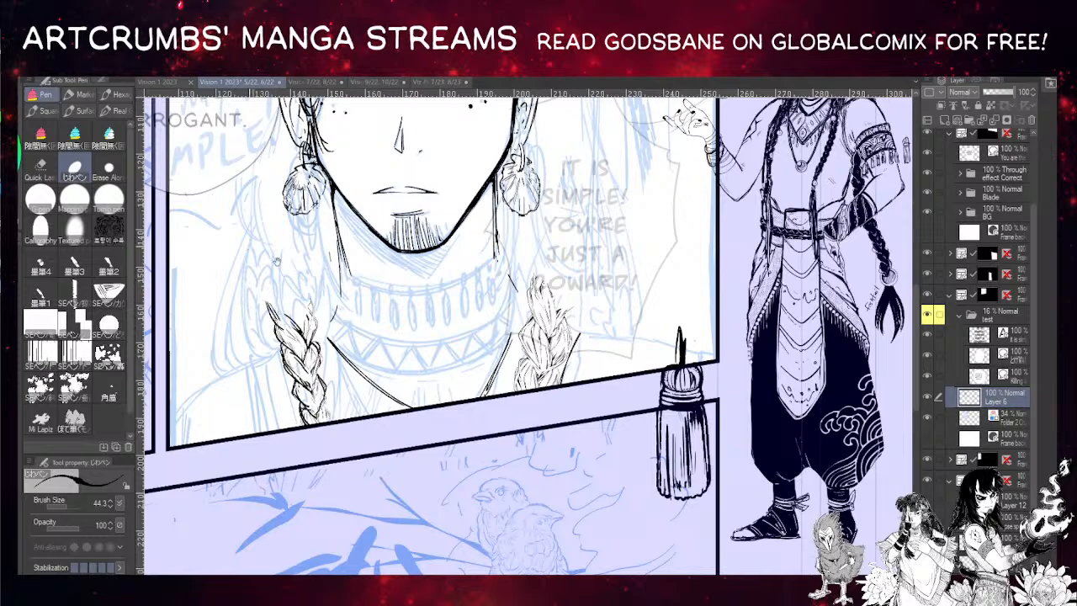
- Try to extend the neck line past the patterned collar toward the shoulder beside the inked braid
drag(277, 261, 273, 347)
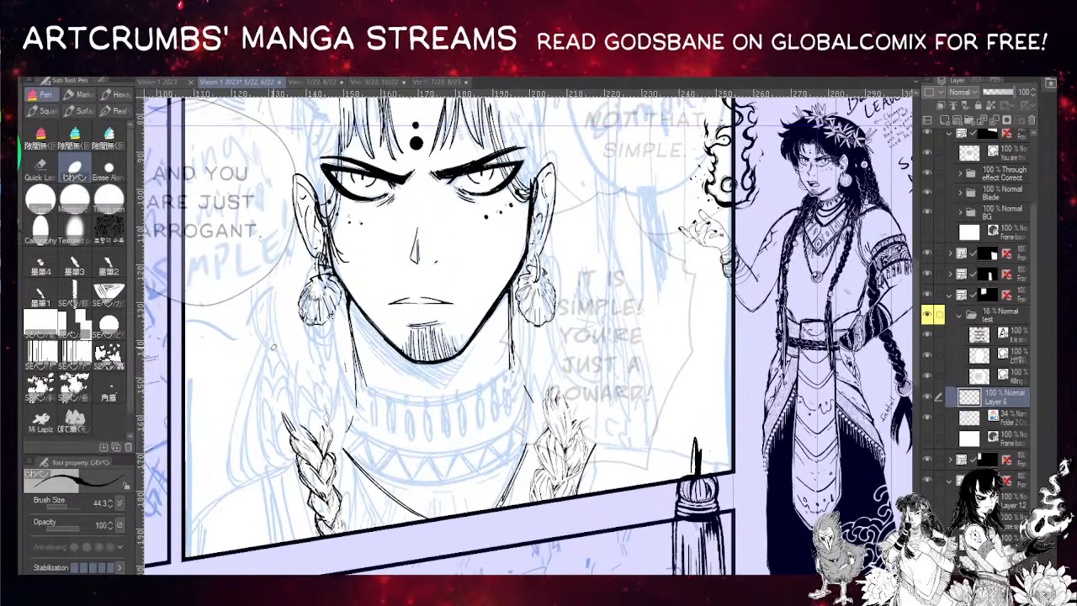
drag(353, 389, 280, 402)
drag(413, 210, 362, 229)
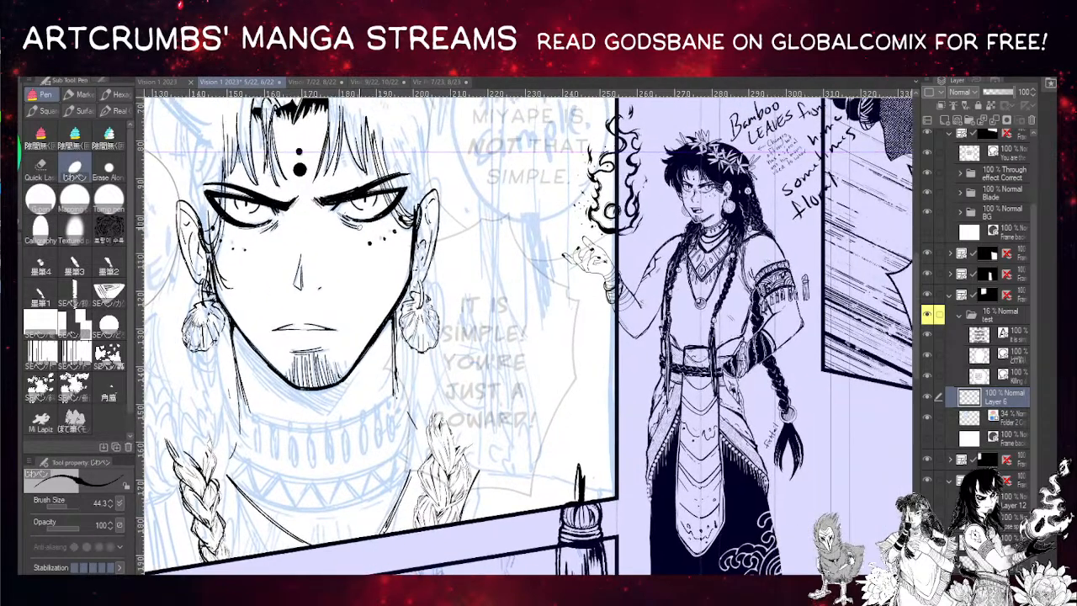
drag(490, 271, 578, 280)
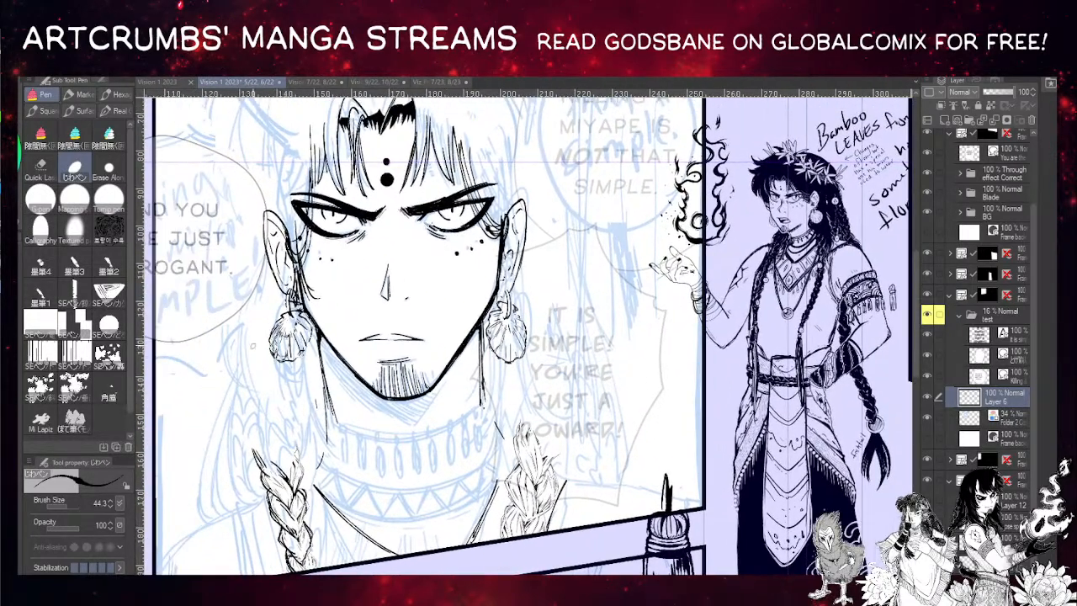
drag(332, 390, 305, 325)
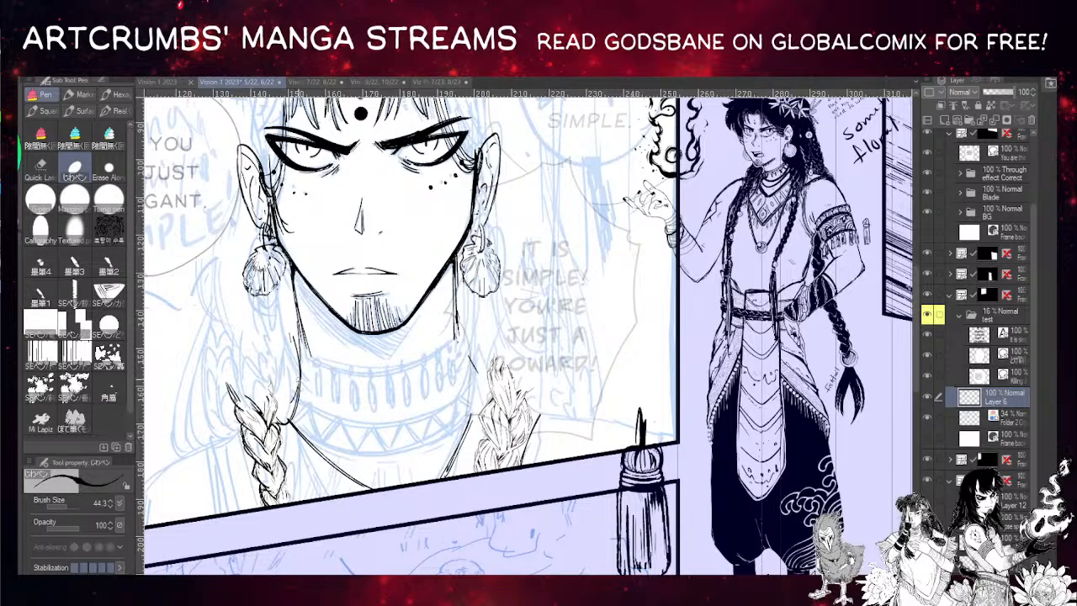
key(ctrl+z)
mouse_move(301, 365)
mouse_down()
mouse_move(289, 335)
mouse_move(304, 360)
mouse_up()
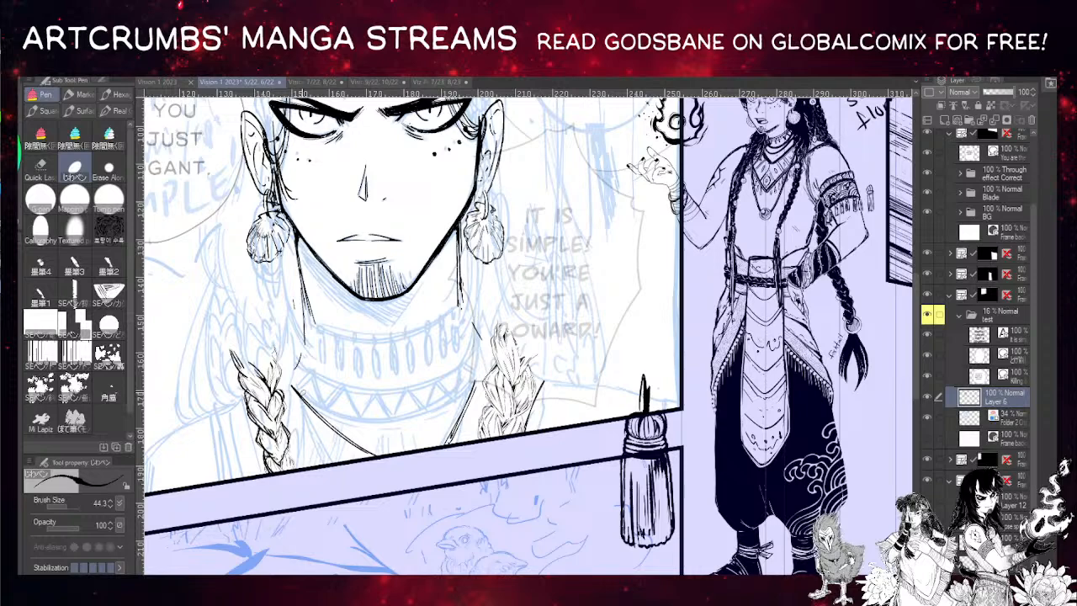
- Ink the vertical garment strap lines on the shoulder beside the inked braid, down to the panel border
drag(335, 352, 382, 340)
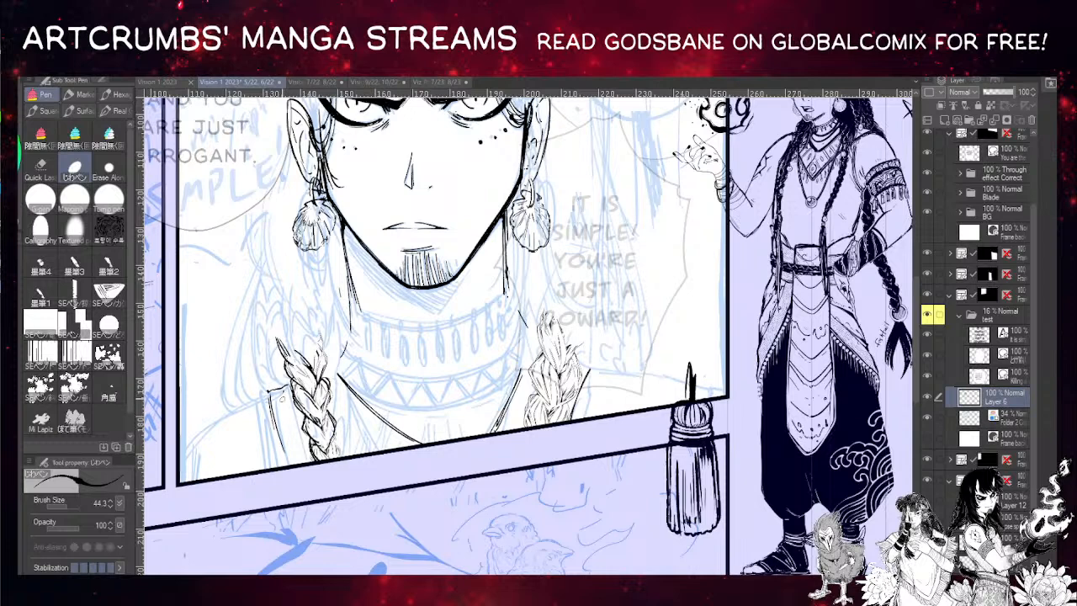
drag(270, 391, 275, 433)
mouse_move(268, 392)
mouse_down()
mouse_move(251, 396)
mouse_move(268, 478)
mouse_up()
key(ctrl+z)
mouse_move(270, 391)
mouse_down()
mouse_move(248, 404)
mouse_move(278, 486)
mouse_up()
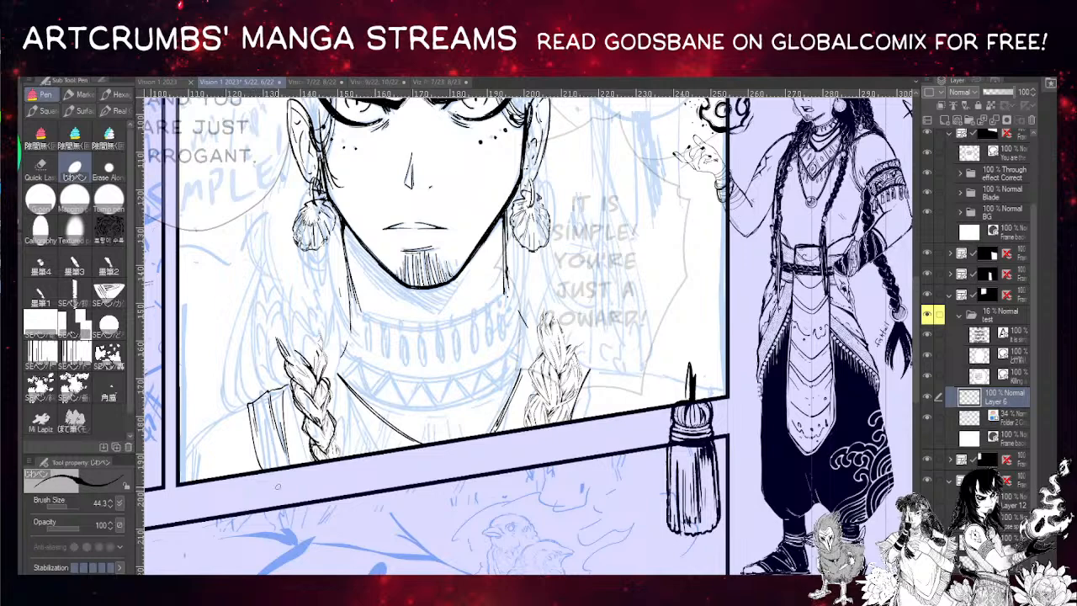
drag(310, 327, 275, 280)
drag(256, 344, 275, 414)
drag(260, 368, 274, 414)
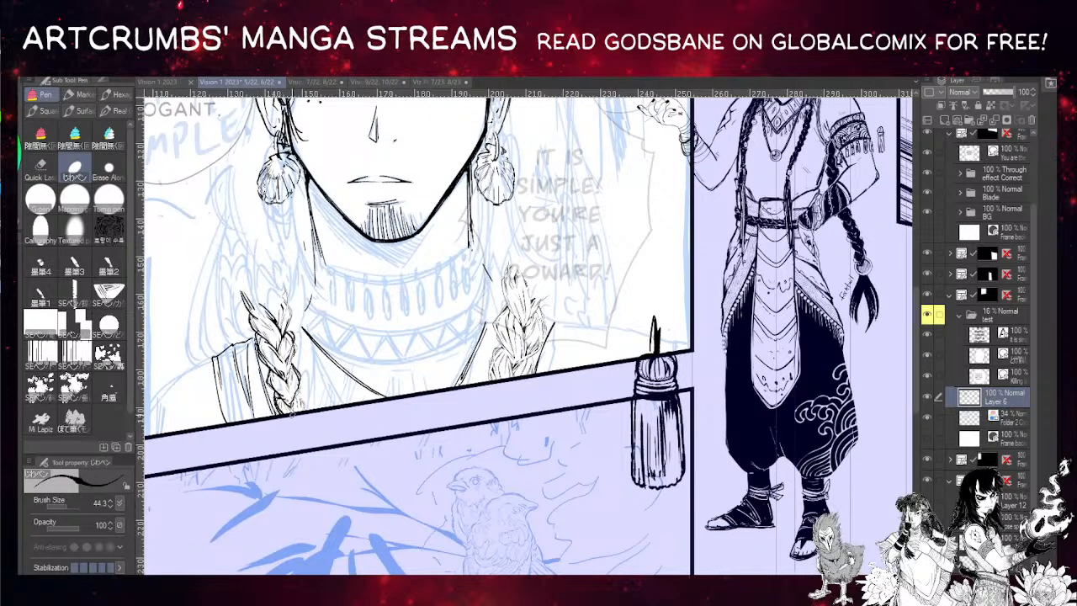
drag(325, 363, 298, 404)
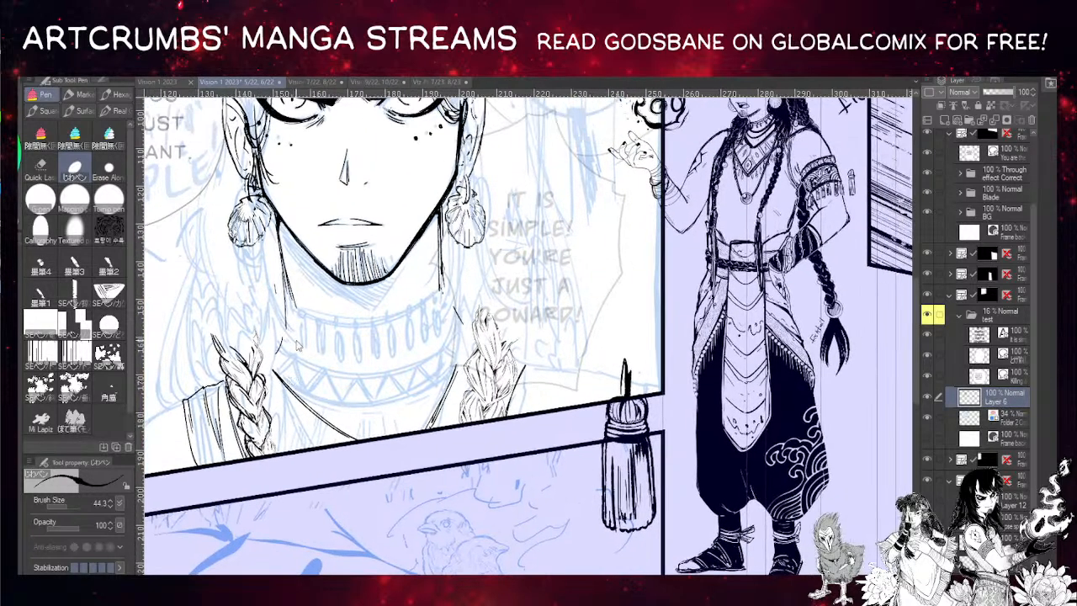
- Undo the garment strap strokes beside the inked braid
key(ctrl+z)
key(ctrl+z)
key(ctrl+z)
key(ctrl+z)
key(ctrl+z)
key(ctrl+z)
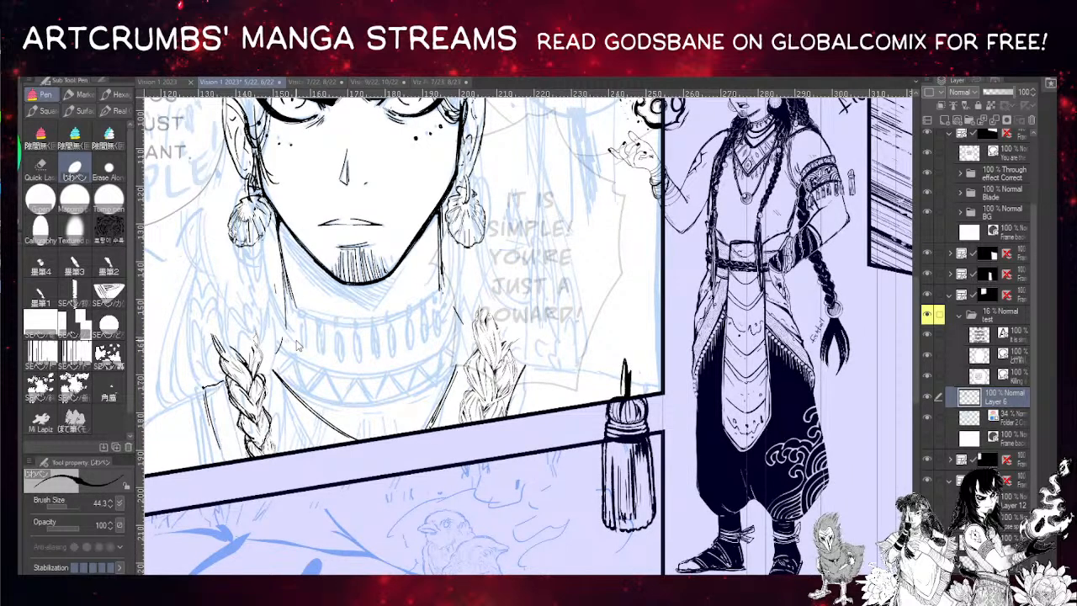
key(ctrl+z)
key(ctrl+z)
- Ink the vertical garment strap line and its short top edge on the shoulder beside the first braid, down to the panel border
drag(204, 396, 228, 460)
drag(205, 398, 232, 460)
key(ctrl+z)
drag(208, 410, 227, 461)
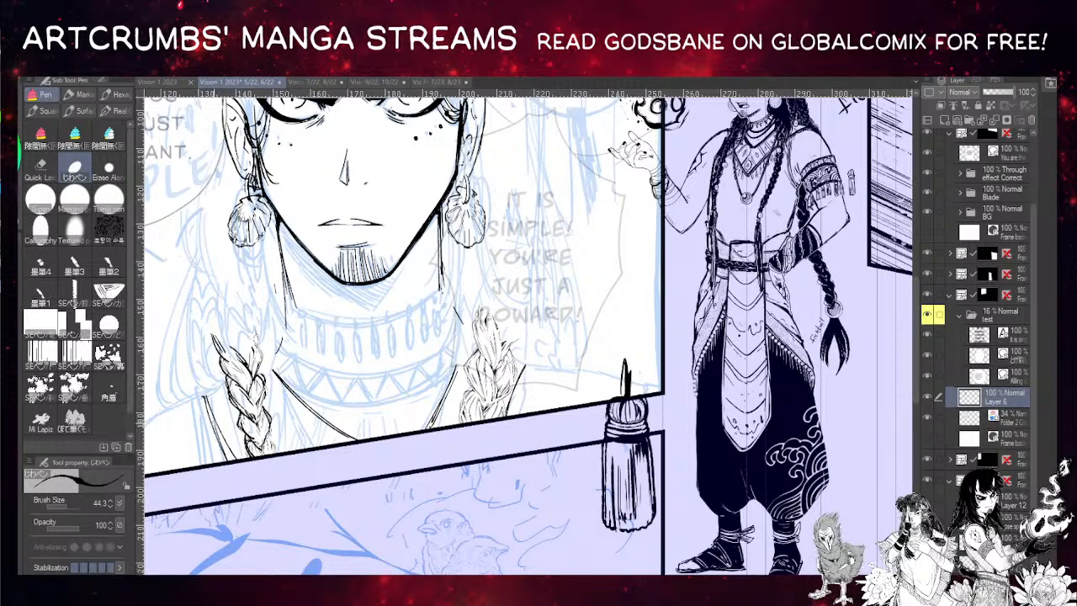
key(ctrl+z)
key(ctrl+z)
drag(204, 397, 233, 461)
drag(225, 377, 202, 394)
- Try to ink the outer shoulder curve from the strap's top down to the panel's lower corner
drag(228, 274, 348, 232)
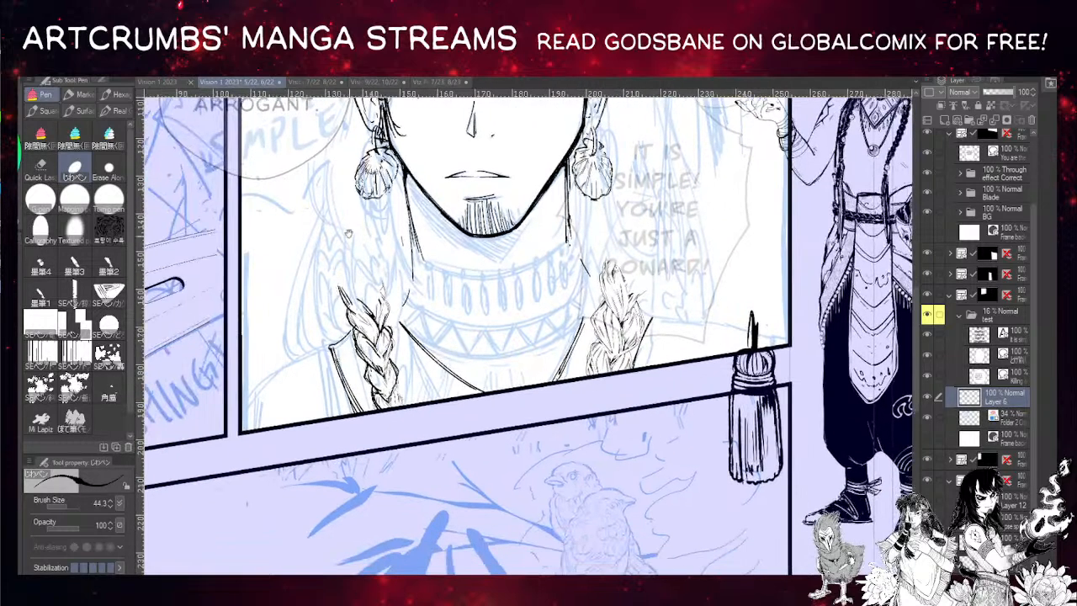
drag(315, 313, 303, 283)
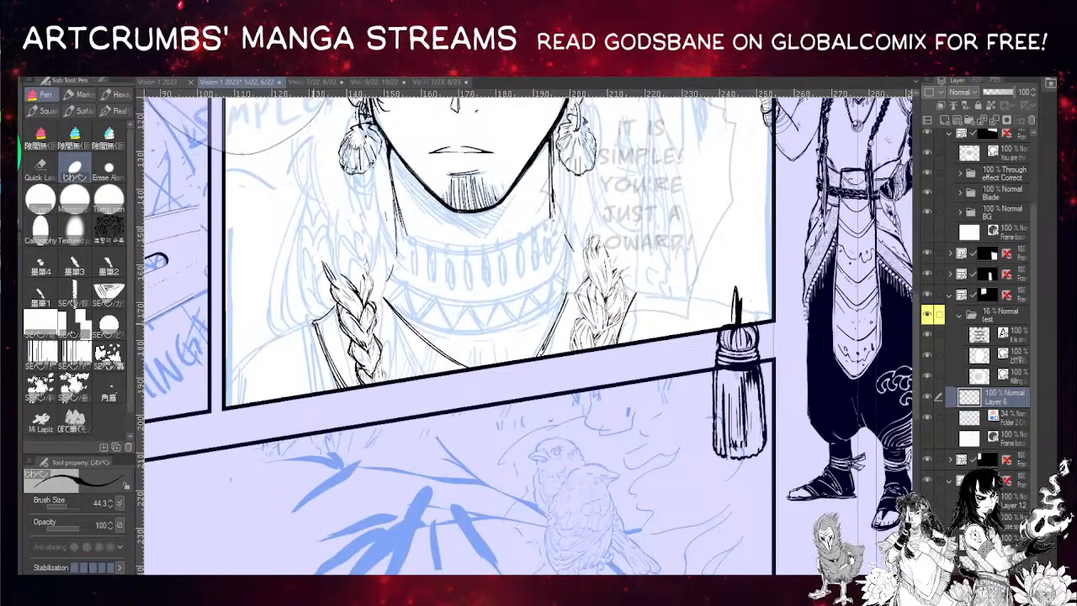
mouse_move(315, 325)
mouse_down()
mouse_move(274, 341)
mouse_move(238, 382)
mouse_move(300, 331)
mouse_move(233, 394)
mouse_up()
key(ctrl+z)
key(ctrl+z)
drag(318, 325, 239, 404)
key(ctrl+z)
drag(316, 324, 238, 408)
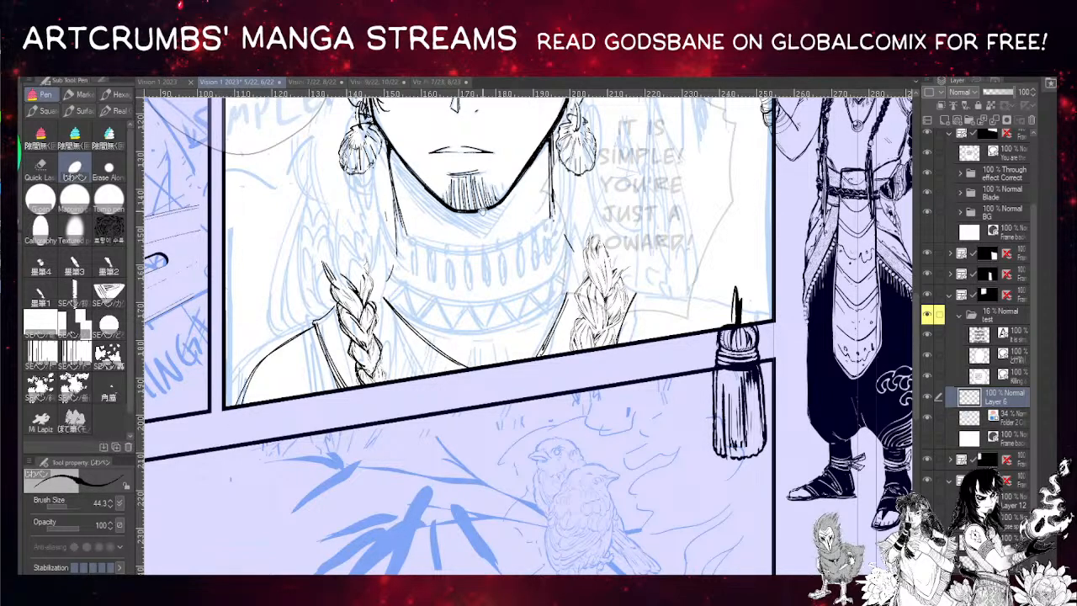
drag(476, 232, 397, 350)
drag(537, 340, 359, 282)
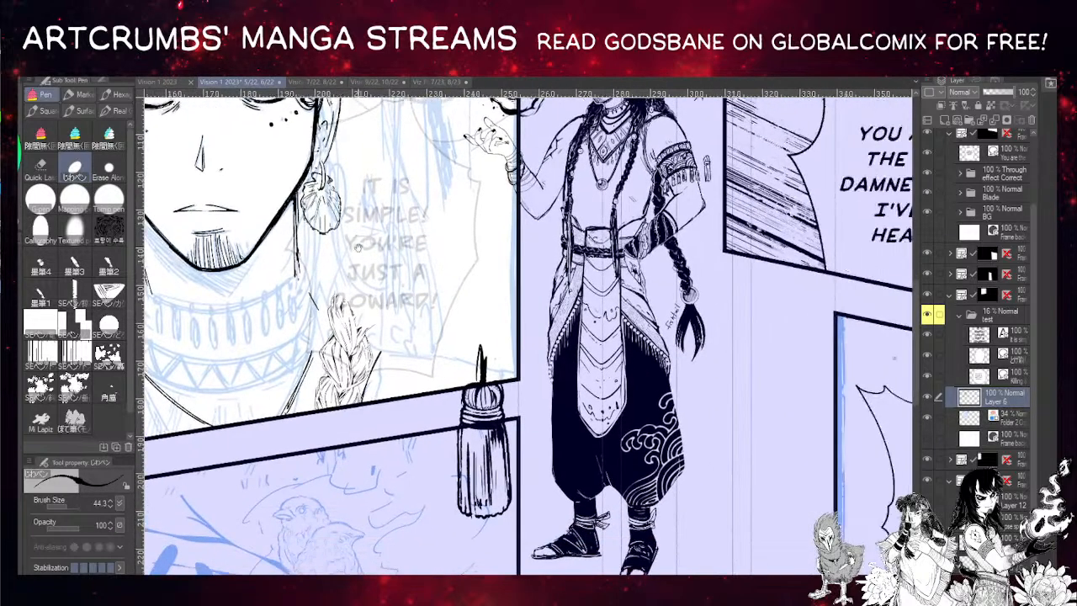
drag(286, 257, 461, 192)
key(ctrl+z)
key(ctrl+z)
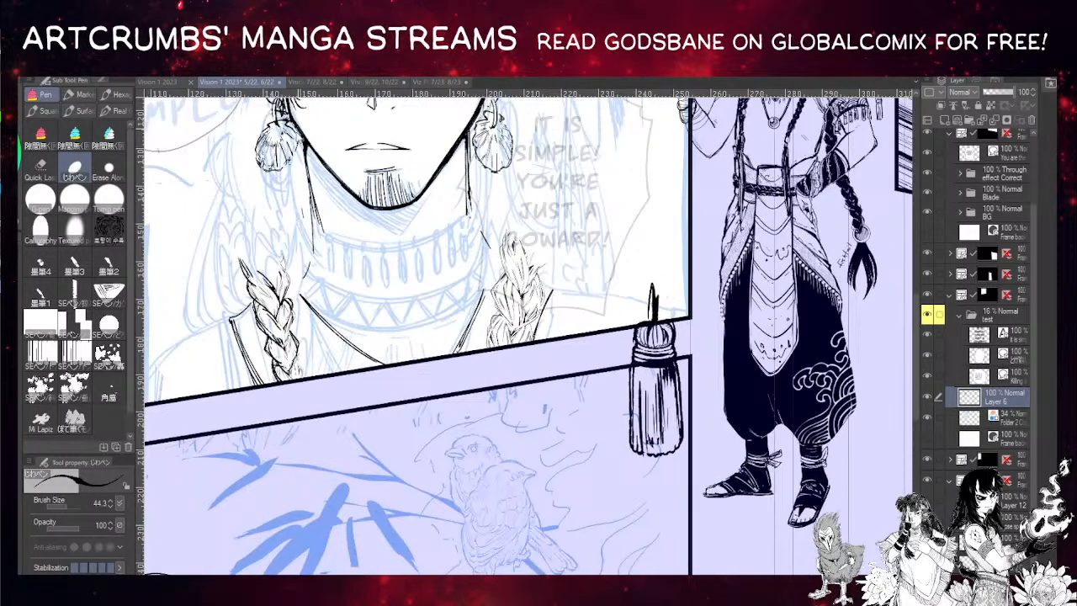
- Try again to ink the sloping shoulder outline outward from the garment strap
mouse_move(212, 238)
mouse_down()
mouse_move(269, 226)
mouse_move(336, 178)
mouse_up()
drag(353, 262, 283, 327)
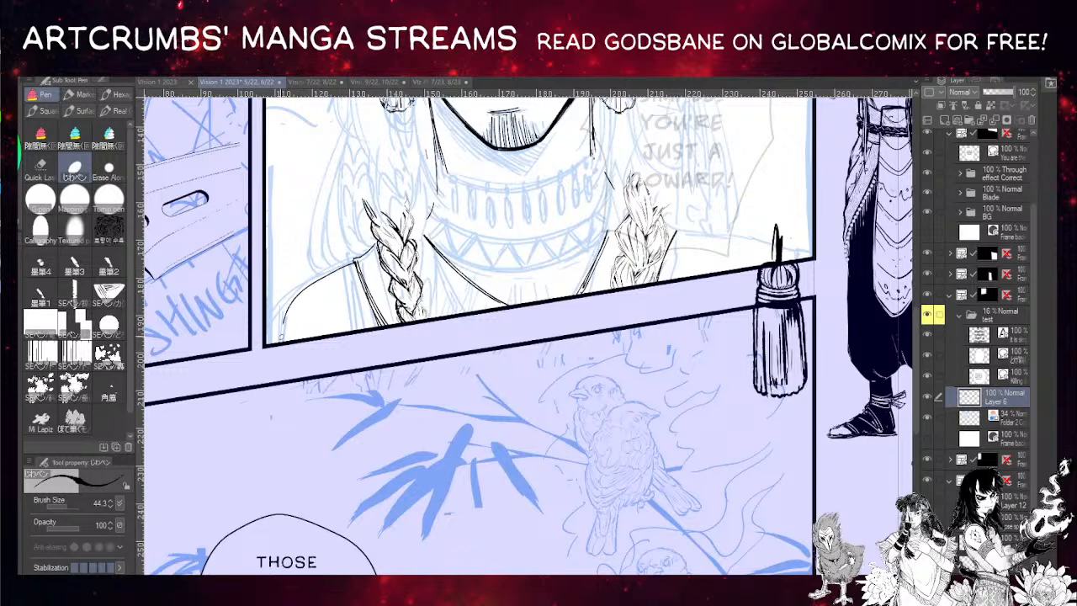
key(ctrl+z)
drag(356, 262, 293, 298)
key(ctrl+z)
drag(463, 137, 379, 186)
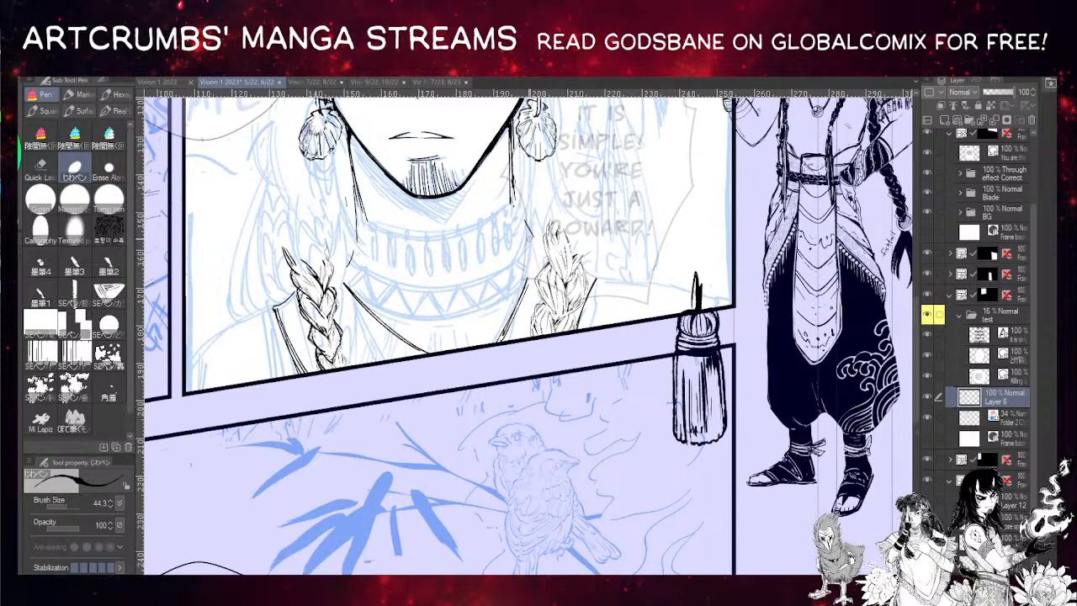
mouse_move(515, 240)
mouse_down()
mouse_move(529, 268)
mouse_move(562, 261)
mouse_move(694, 317)
mouse_up()
drag(274, 308, 202, 387)
key(ctrl+z)
key(ctrl+z)
- Ink pointed strands fanning out from the upper end of the first braid
drag(347, 245, 328, 287)
drag(342, 251, 326, 281)
drag(276, 251, 300, 285)
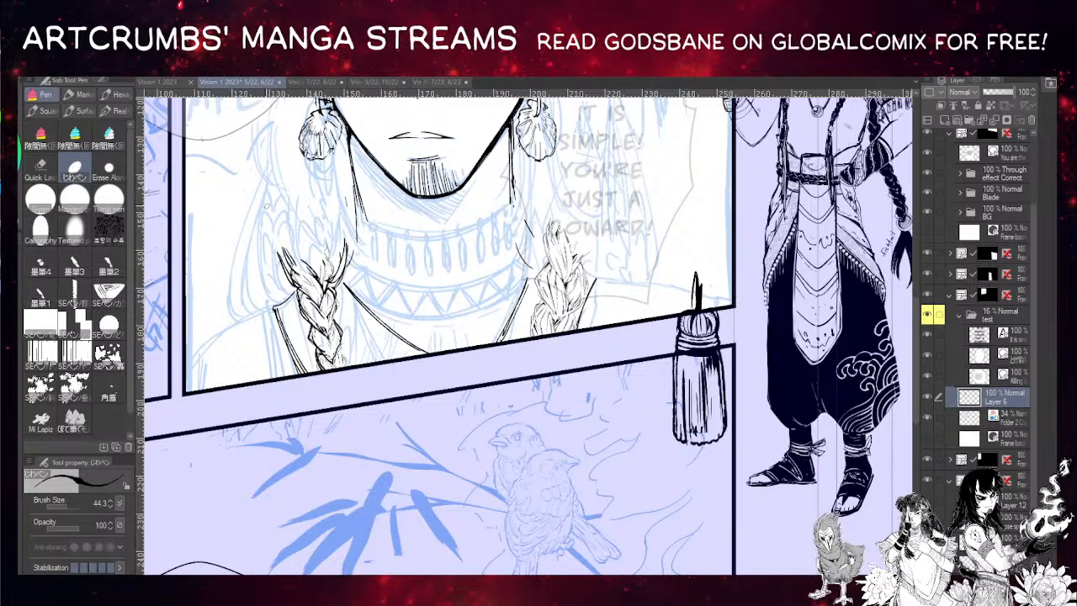
- Ink the bulging outer braid section that rises above the first braid, up to a pointed tip
mouse_move(264, 199)
mouse_down()
mouse_move(257, 296)
mouse_move(271, 308)
mouse_up()
drag(444, 175, 335, 390)
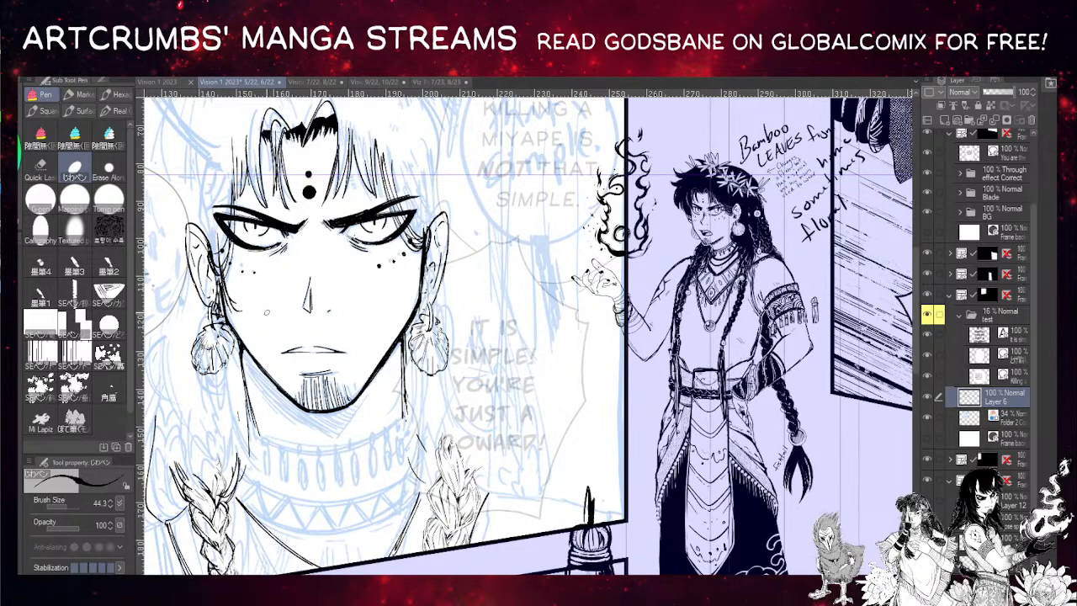
drag(257, 320, 379, 285)
drag(292, 316, 309, 215)
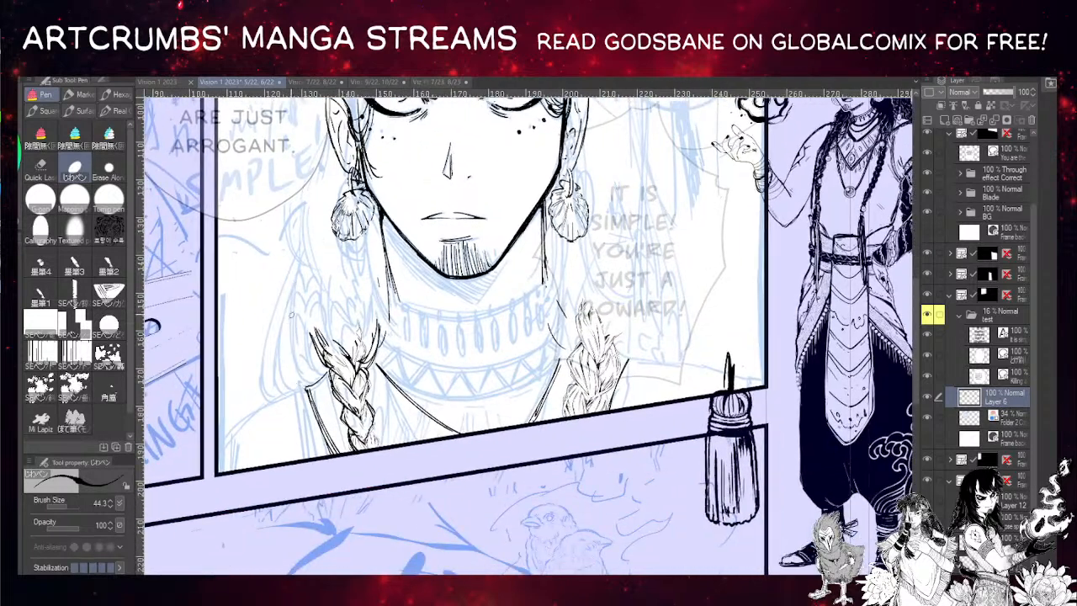
drag(292, 316, 294, 369)
drag(279, 335, 286, 266)
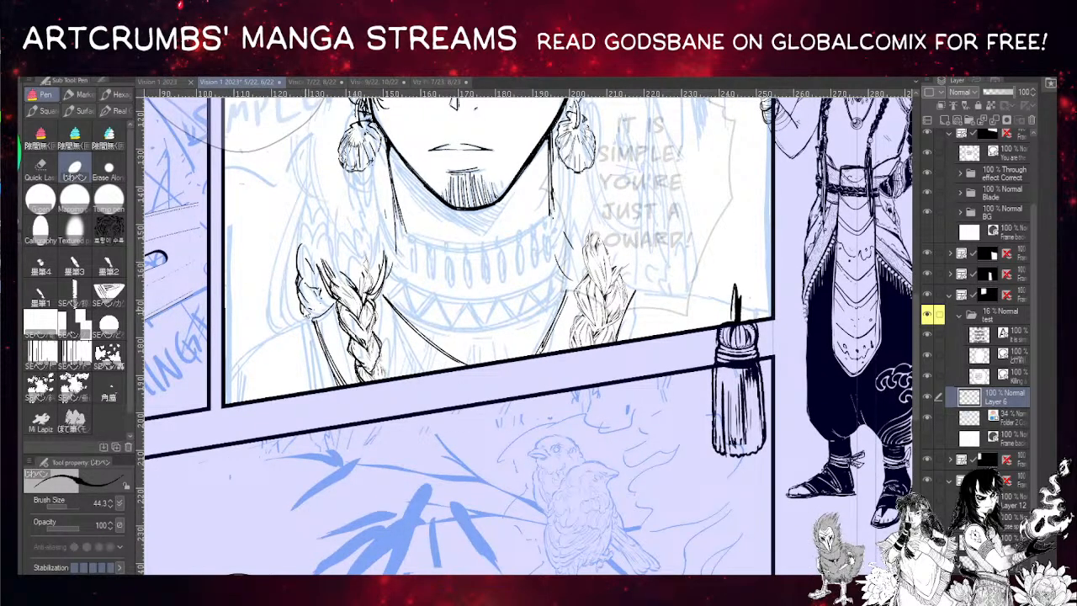
key(ctrl+z)
drag(299, 300, 307, 320)
mouse_move(298, 271)
mouse_down()
mouse_move(296, 208)
mouse_move(296, 248)
mouse_up()
mouse_move(314, 325)
mouse_down()
mouse_move(314, 296)
mouse_move(309, 314)
mouse_up()
mouse_move(300, 278)
mouse_down()
mouse_move(306, 289)
mouse_move(283, 257)
mouse_move(287, 276)
mouse_move(284, 253)
mouse_move(287, 279)
mouse_up()
key(ctrl+z)
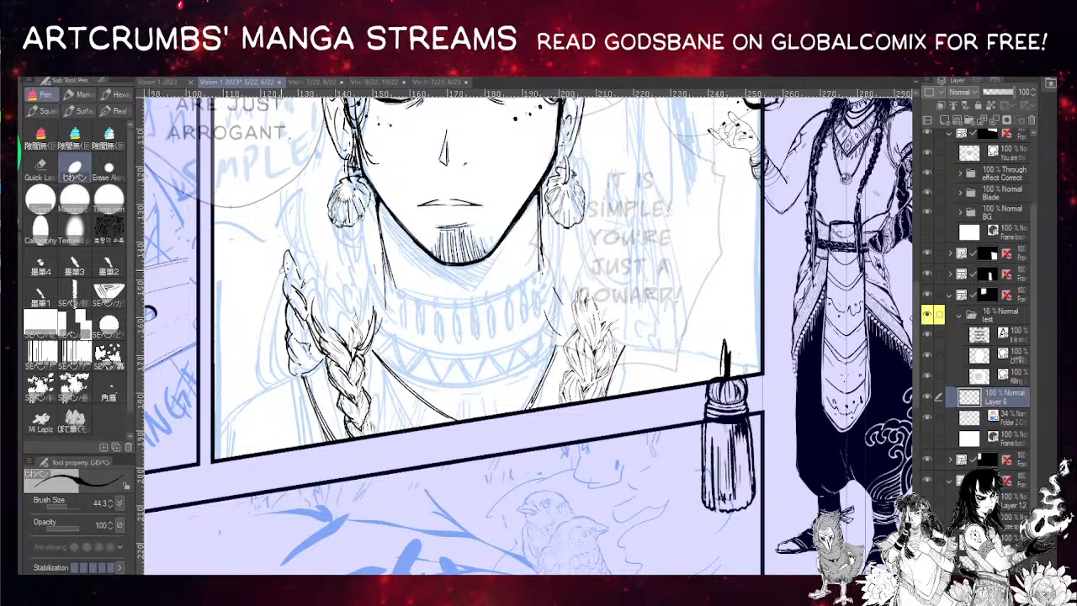
- Ink the long tapering lock of loose hair along the outer side of the first braid, falling toward the shoulder
drag(283, 266, 281, 382)
key(ctrl+z)
drag(281, 274, 284, 380)
key(ctrl+z)
drag(286, 301, 276, 382)
drag(283, 335, 278, 382)
drag(285, 267, 263, 390)
key(ctrl+z)
key(ctrl+z)
drag(284, 274, 266, 389)
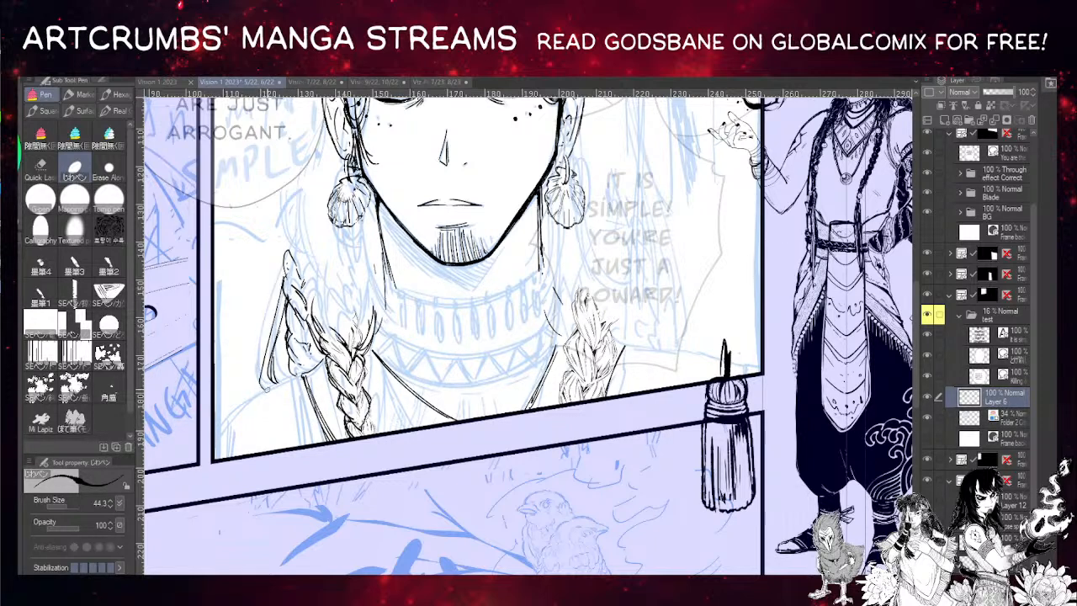
mouse_move(271, 345)
mouse_down()
mouse_move(263, 390)
mouse_move(284, 278)
mouse_move(259, 394)
mouse_move(268, 362)
mouse_up()
key(ctrl+z)
- Add fine loose strands between the upper braid section and the first braid
drag(318, 186, 278, 316)
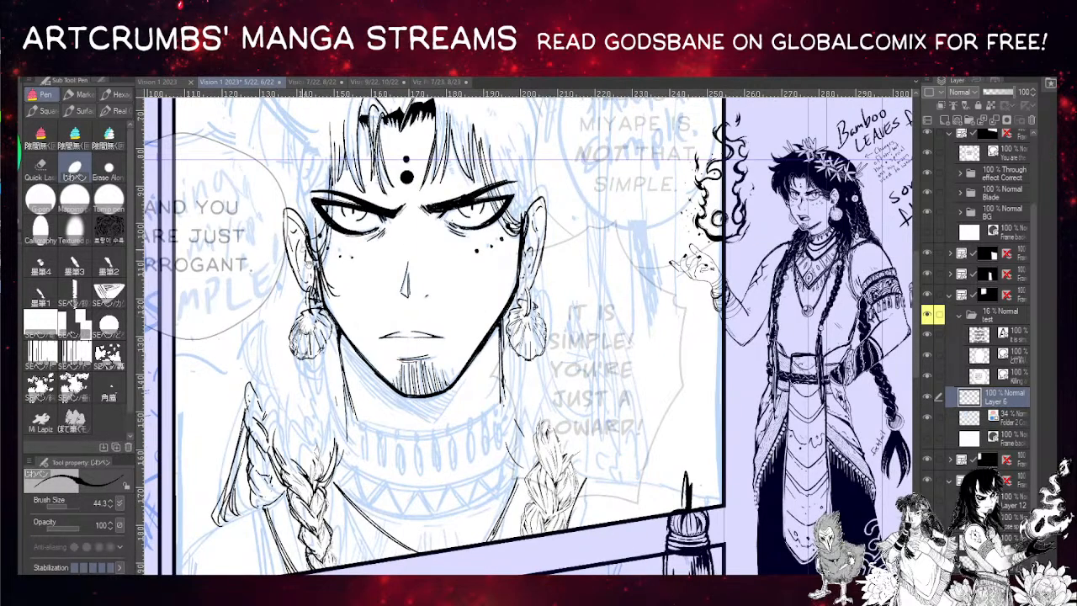
mouse_move(506, 356)
mouse_down()
mouse_move(426, 332)
mouse_move(457, 285)
mouse_up()
mouse_move(377, 217)
mouse_down()
mouse_move(370, 236)
mouse_move(282, 287)
mouse_up()
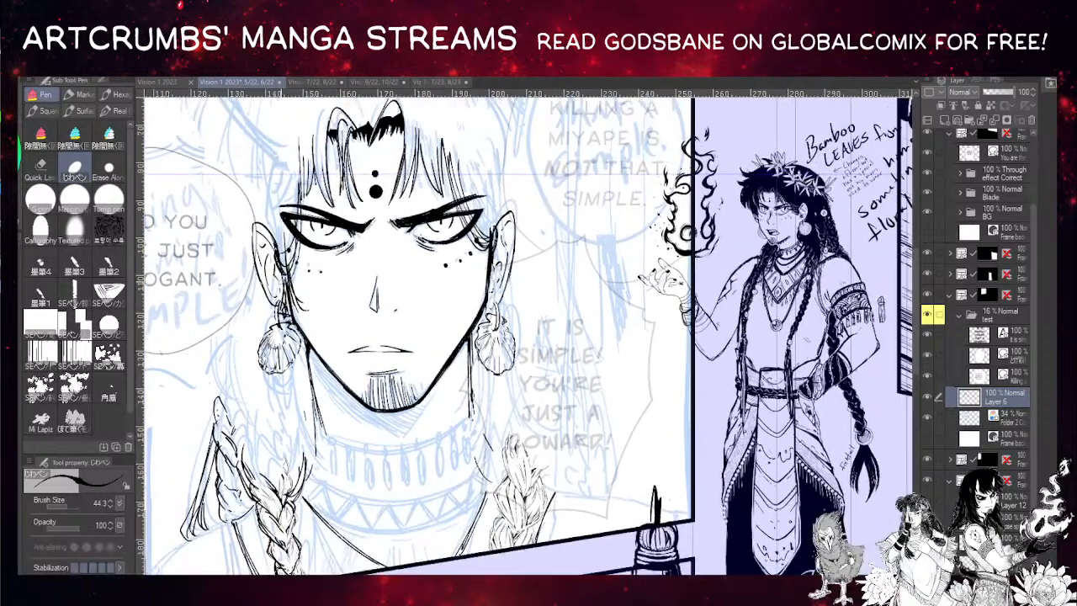
mouse_move(285, 481)
mouse_down()
mouse_move(286, 427)
mouse_move(281, 468)
mouse_move(266, 463)
mouse_move(276, 491)
mouse_move(277, 436)
mouse_move(268, 452)
mouse_up()
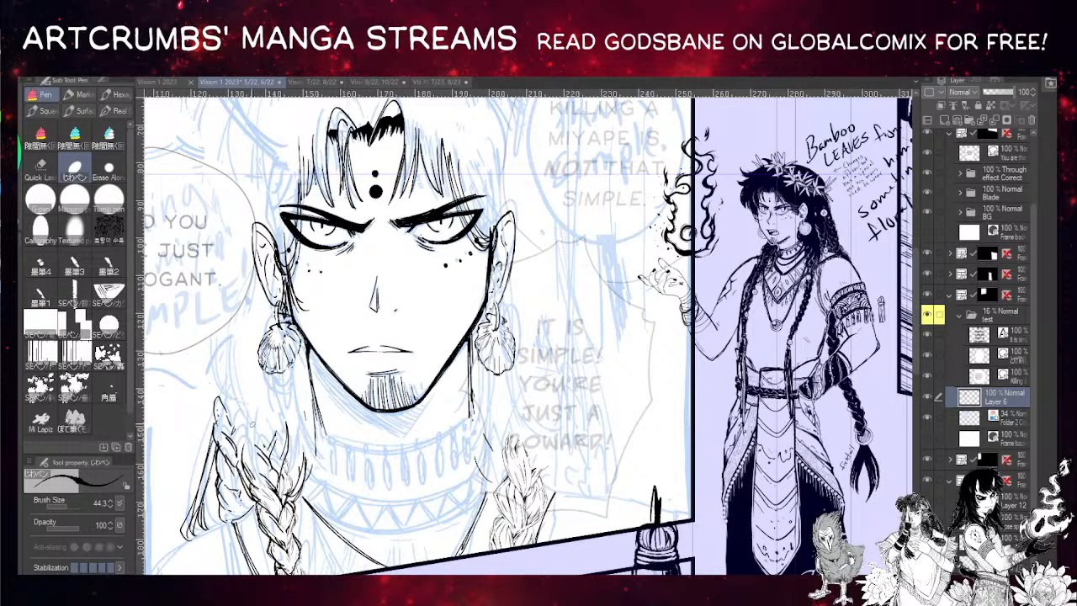
drag(238, 358, 267, 438)
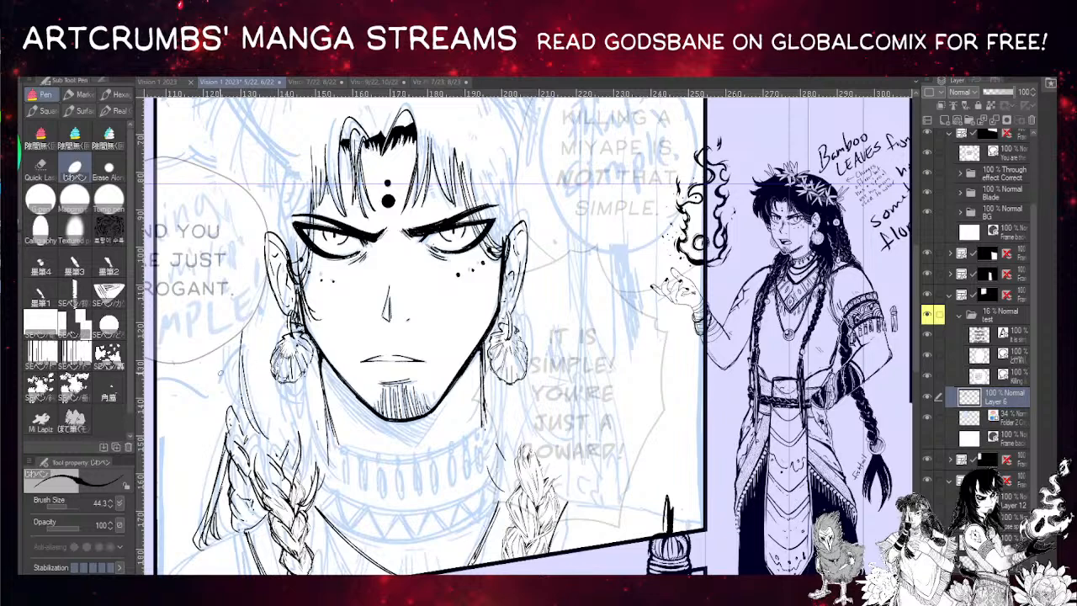
- Try to ink a hair strand running down into the top of the first braid
drag(224, 362, 251, 412)
key(ctrl+z)
drag(227, 345, 250, 424)
key(ctrl+z)
- Try to ink a short outline stroke on the crown of the hair below the sketched leaf wreath
drag(211, 285, 255, 353)
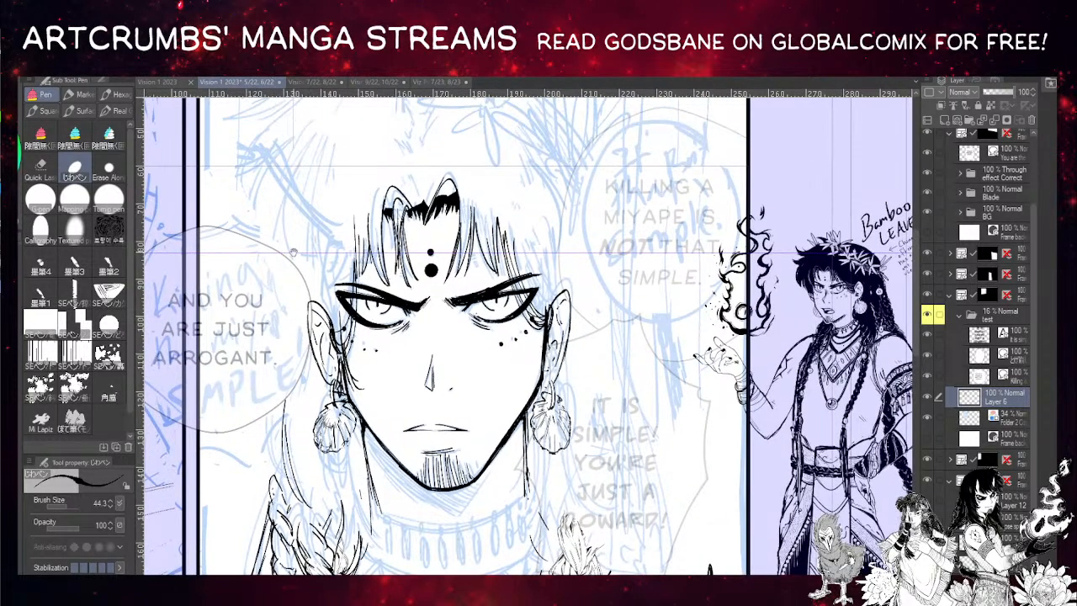
drag(294, 253, 291, 347)
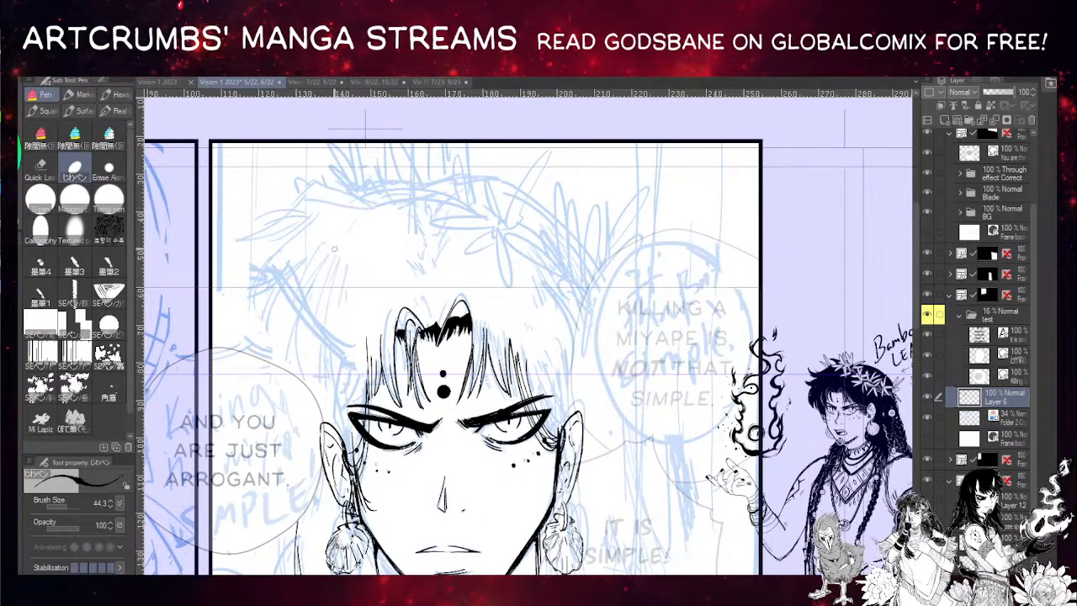
drag(312, 179, 372, 203)
key(ctrl+z)
key(ctrl+z)
key(ctrl+z)
mouse_move(303, 184)
mouse_down()
mouse_move(357, 206)
mouse_move(274, 217)
mouse_move(347, 210)
mouse_up()
key(ctrl+z)
key(ctrl+z)
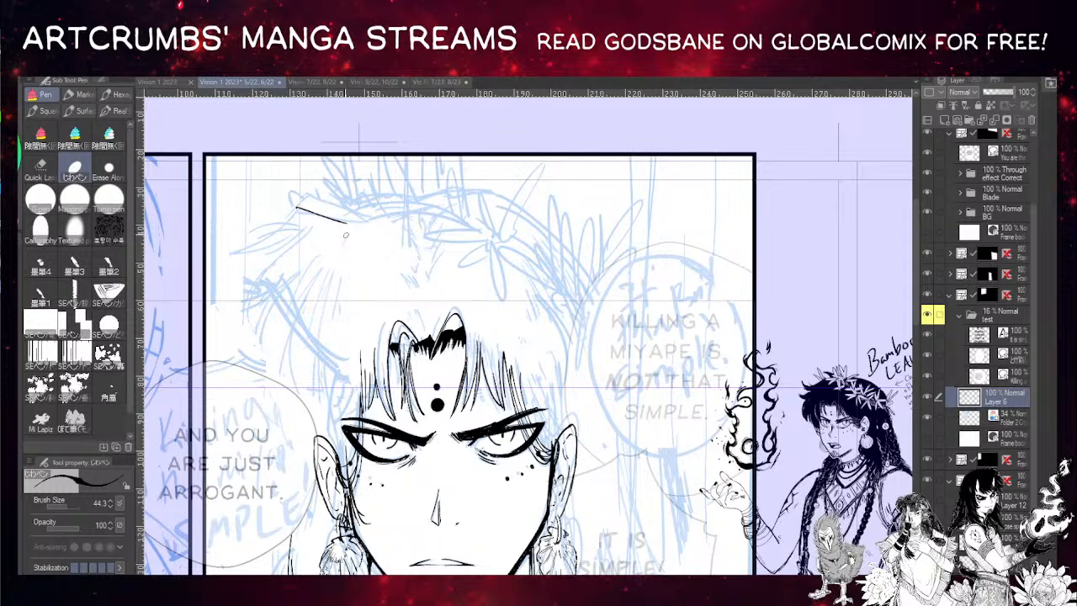
- Try to redraw the crown outline stroke with a small hooked outer tip
key(ctrl+z)
drag(302, 203, 360, 222)
key(ctrl+z)
drag(300, 204, 362, 224)
key(ctrl+z)
key(ctrl+z)
key(ctrl+z)
key(ctrl+z)
drag(281, 175, 310, 194)
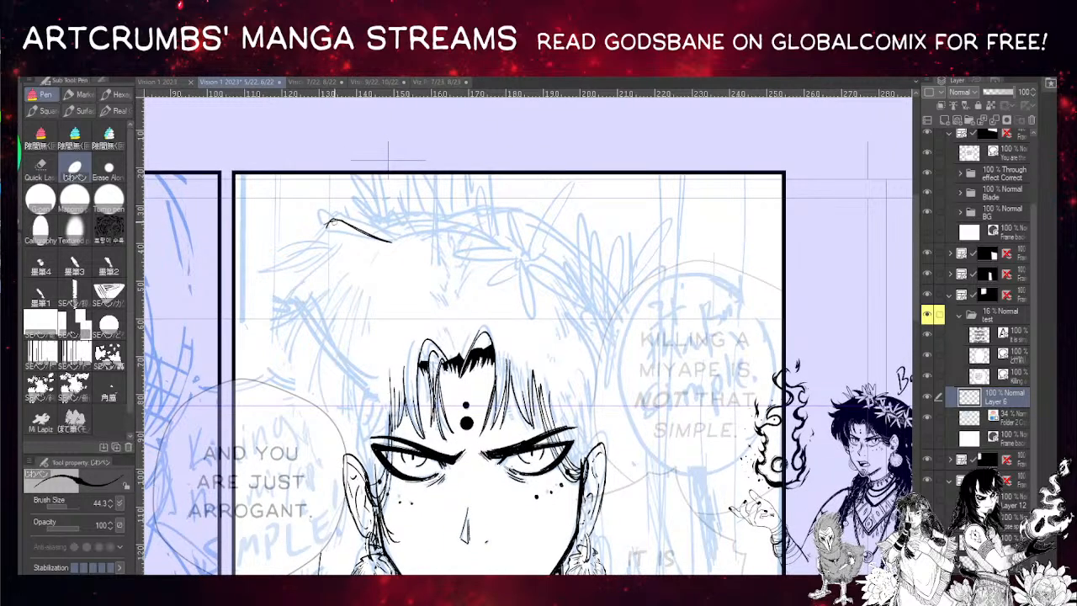
- Try to ink pointed hair tufts sweeping outward and down from the crown stroke
drag(271, 256, 323, 226)
key(ctrl+z)
key(ctrl+z)
drag(337, 219, 260, 266)
key(ctrl+z)
mouse_move(338, 219)
mouse_down()
mouse_move(261, 264)
mouse_move(335, 220)
mouse_move(261, 273)
mouse_move(327, 252)
mouse_move(301, 274)
mouse_move(327, 254)
mouse_move(299, 280)
mouse_move(279, 335)
mouse_move(299, 367)
mouse_move(326, 295)
mouse_up()
drag(311, 334, 339, 283)
key(ctrl+z)
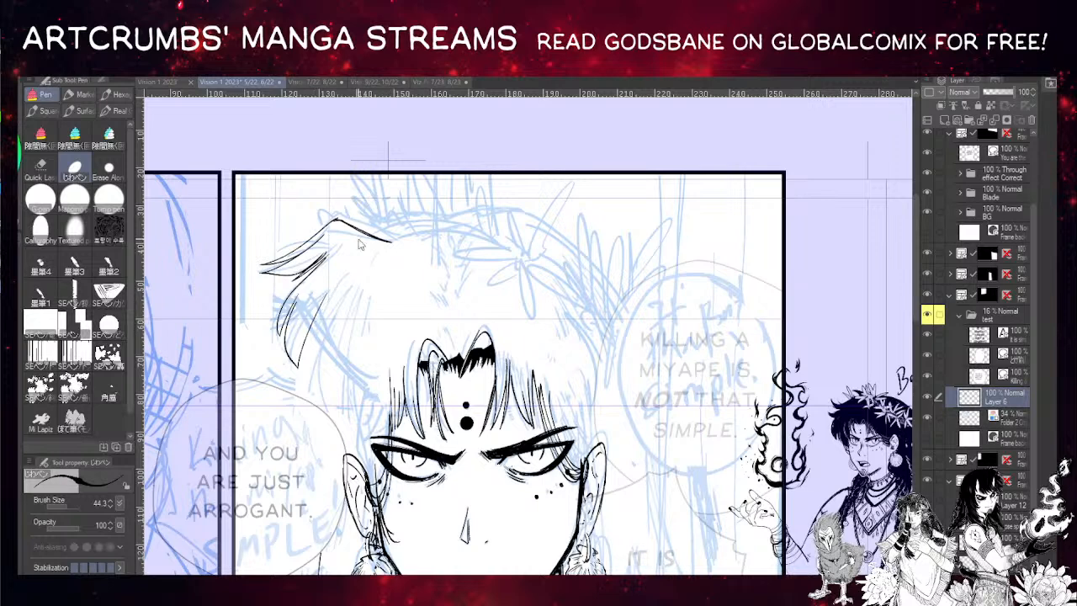
- Undo all of the inked tufts and outline strokes on the crown of the hair
key(ctrl+z)
key(ctrl+z)
key(ctrl+z)
key(ctrl+z)
key(ctrl+z)
key(ctrl+z)
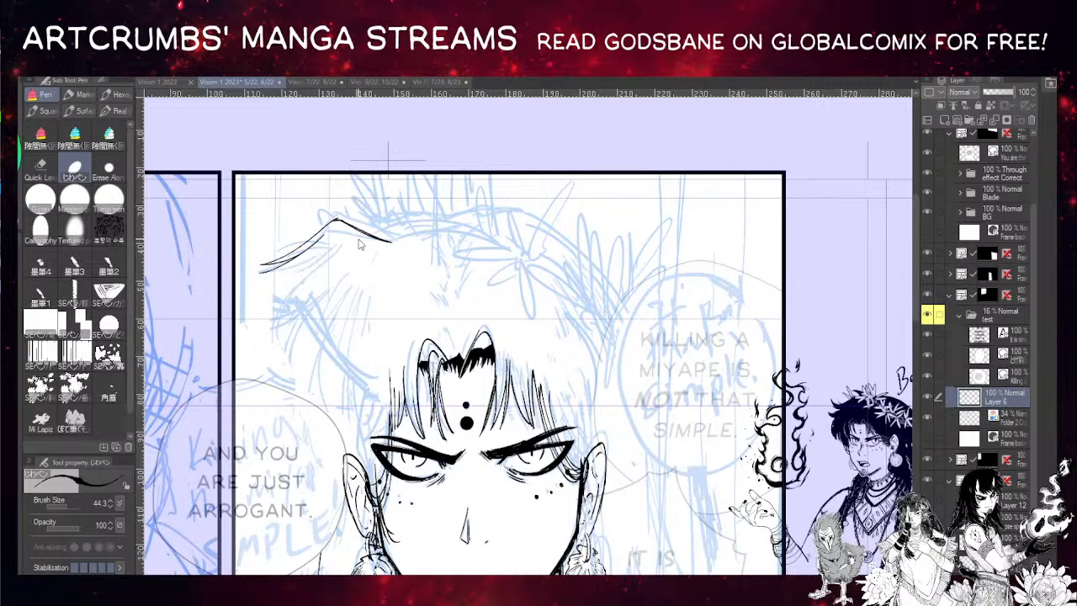
key(ctrl+z)
key(ctrl+z)
key(ctrl+z)
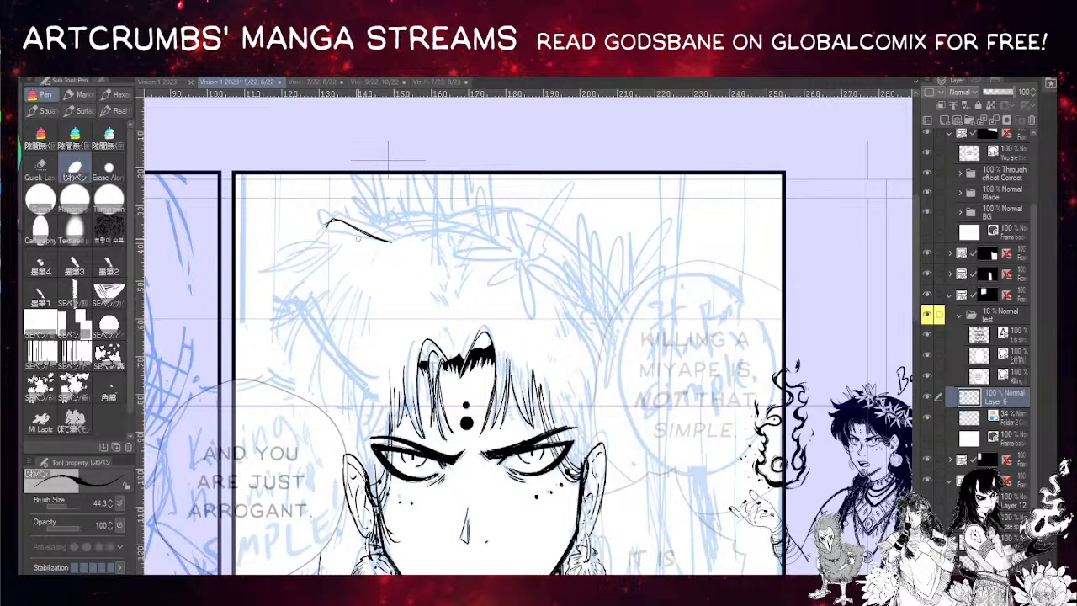
key(ctrl+z)
key(ctrl+z)
key(ctrl+z)
key(ctrl+z)
- Ink the long hair lock hanging from the clam shell earring along the neck to the second braid
drag(393, 239, 298, 232)
mouse_move(371, 303)
mouse_down()
mouse_move(356, 294)
mouse_move(348, 227)
mouse_up()
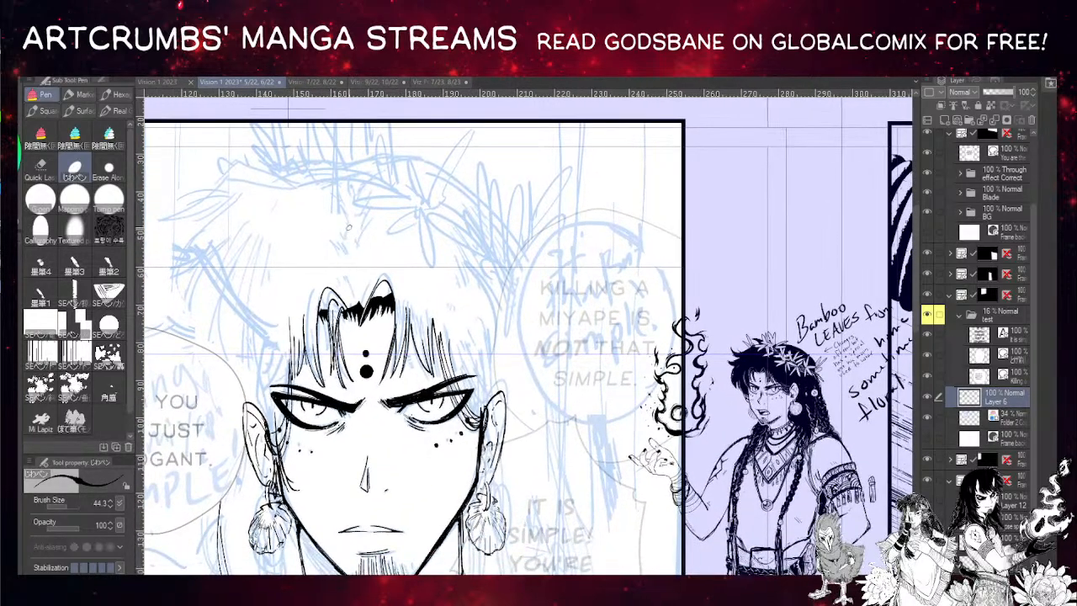
drag(417, 268, 356, 211)
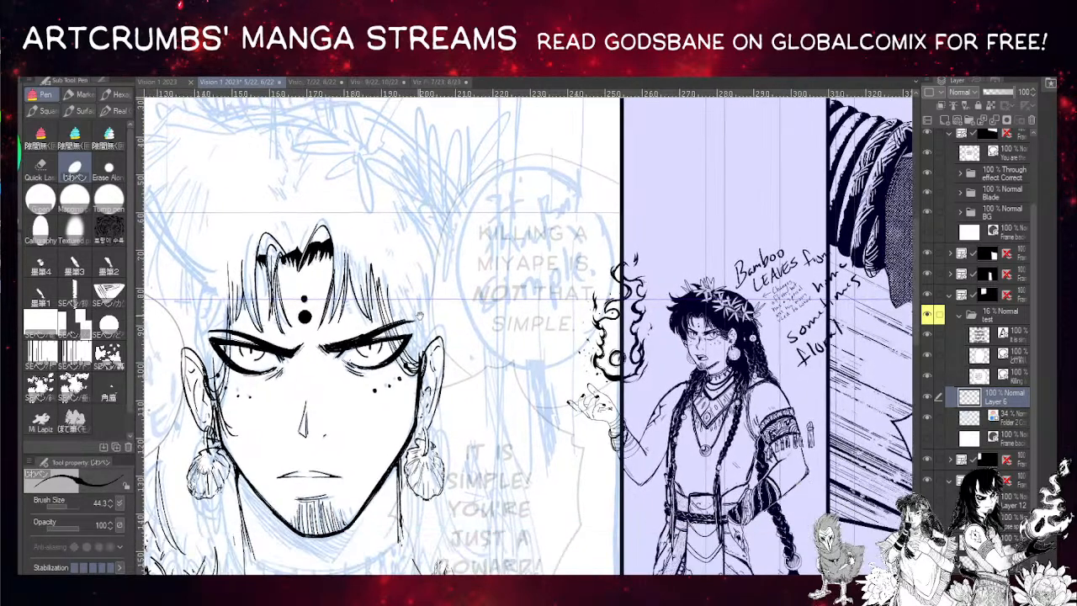
drag(408, 295, 365, 201)
drag(379, 391, 363, 489)
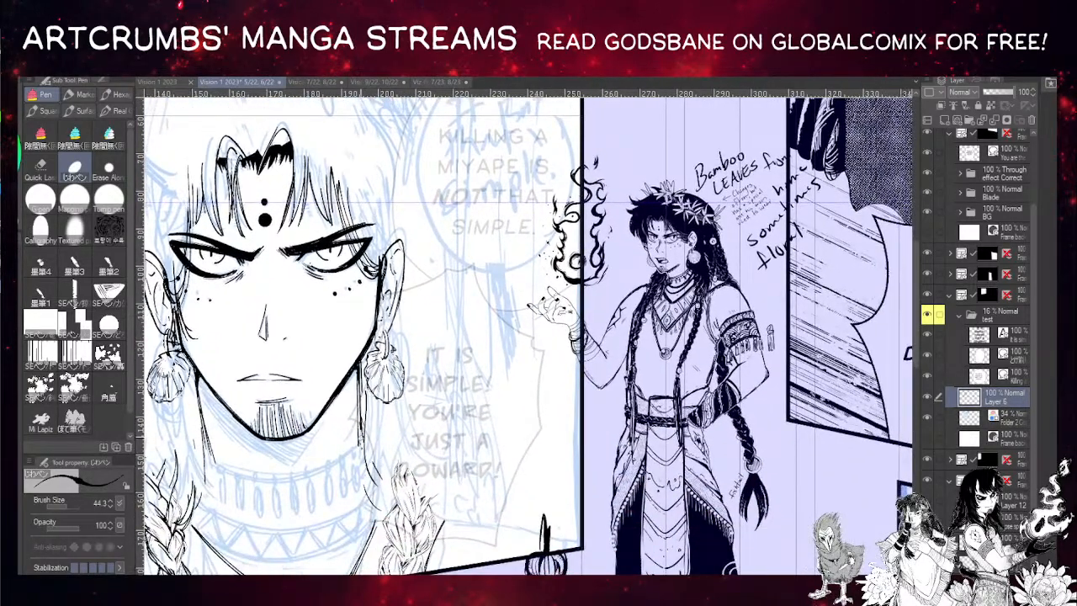
key(ctrl+z)
mouse_move(371, 399)
mouse_down()
mouse_move(379, 496)
mouse_move(392, 507)
mouse_up()
mouse_move(392, 507)
mouse_down()
mouse_move(377, 463)
mouse_move(379, 398)
mouse_up()
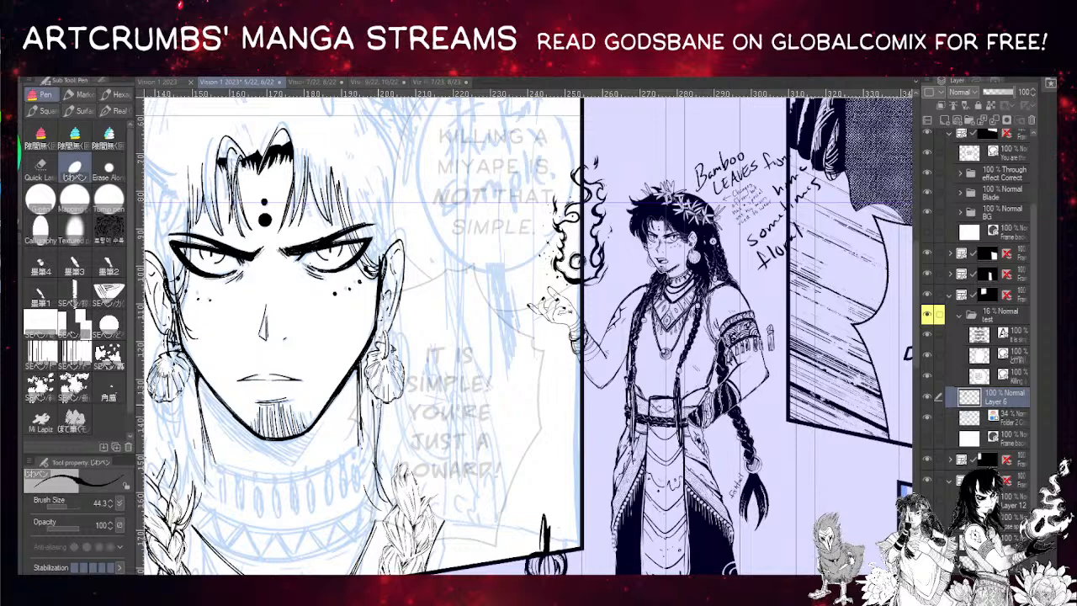
drag(376, 456, 390, 507)
drag(369, 404, 377, 510)
drag(364, 465, 389, 511)
- Ink the long outer edge of the hair beyond the second braid, ending in a curved tip near the panel border
mouse_move(363, 412)
mouse_down()
mouse_move(362, 458)
mouse_move(363, 384)
mouse_move(296, 355)
mouse_up()
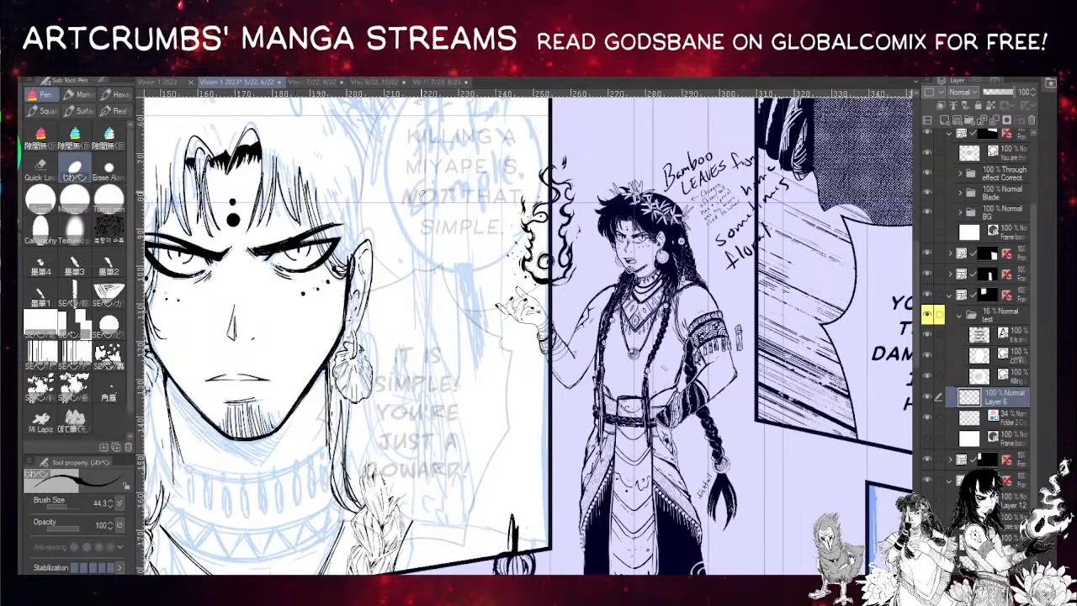
mouse_move(410, 234)
mouse_down()
mouse_move(384, 205)
mouse_move(435, 414)
mouse_up()
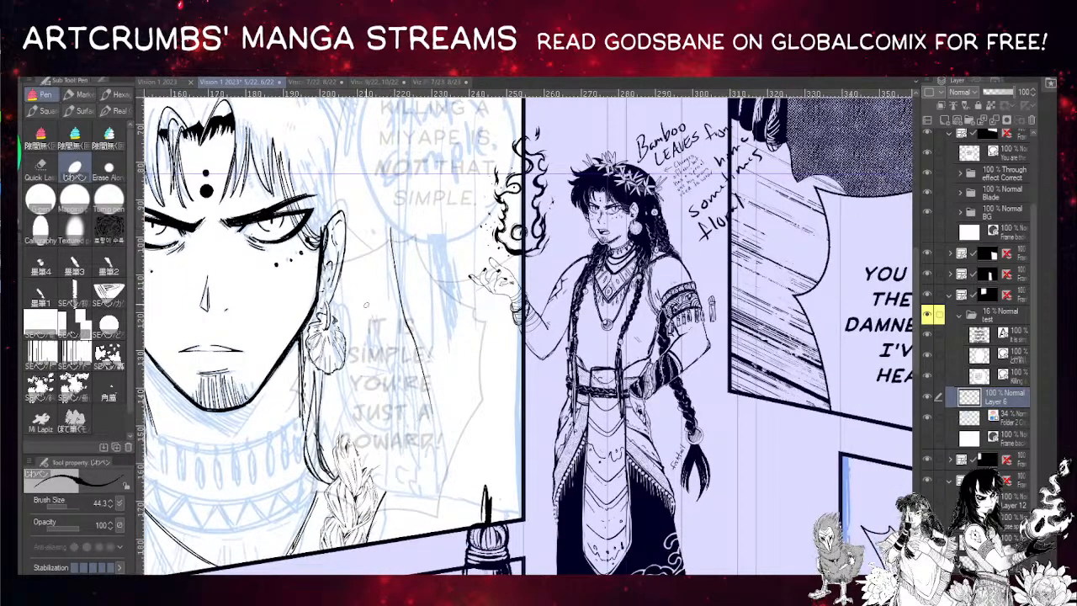
drag(366, 304, 343, 231)
mouse_move(395, 290)
mouse_down()
mouse_move(434, 400)
mouse_move(427, 421)
mouse_move(399, 299)
mouse_up()
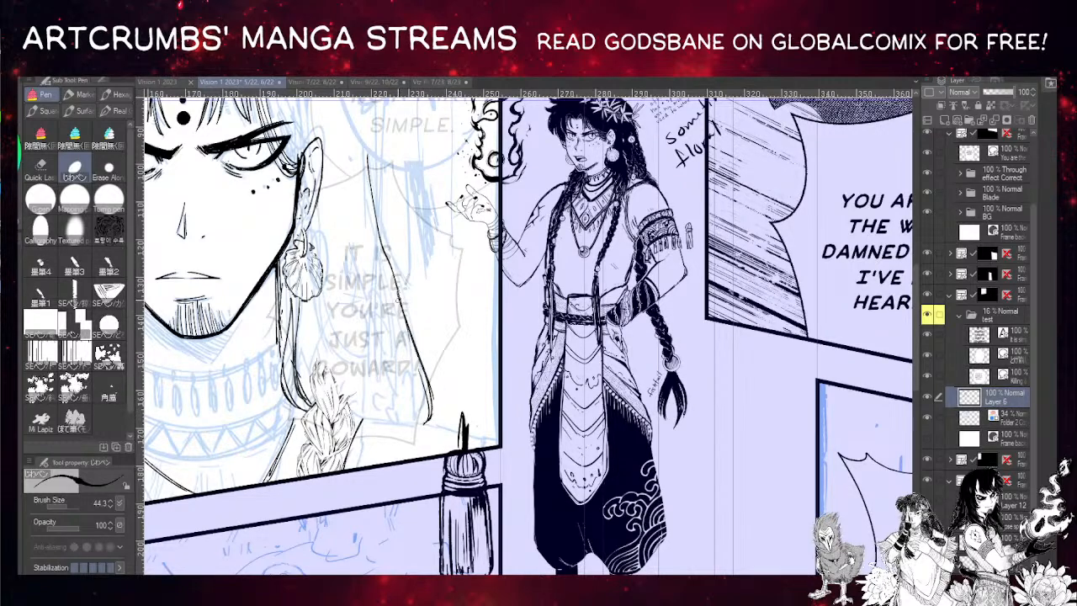
drag(383, 249, 420, 423)
- Ink long flowing strands above the first braid, with thin wisps flicking outward from them
mouse_move(356, 359)
mouse_down()
mouse_move(426, 336)
mouse_move(503, 338)
mouse_up()
drag(321, 308, 319, 384)
mouse_move(298, 331)
mouse_down()
mouse_move(312, 422)
mouse_move(299, 342)
mouse_up()
mouse_move(306, 400)
mouse_down()
mouse_move(301, 315)
mouse_move(271, 419)
mouse_up()
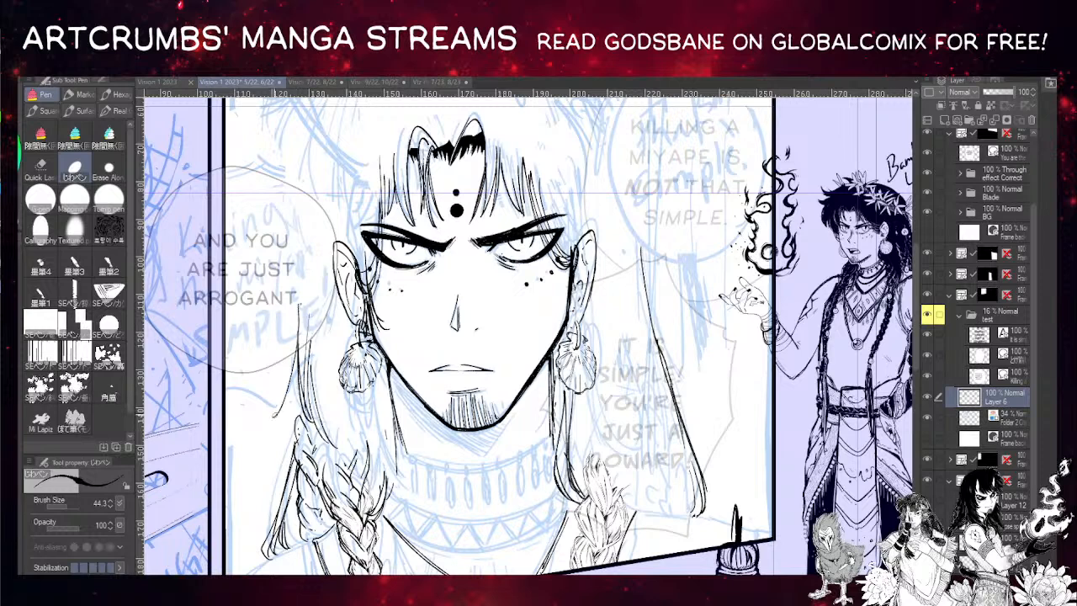
drag(292, 380, 267, 415)
mouse_move(298, 354)
mouse_down()
mouse_move(267, 418)
mouse_move(284, 410)
mouse_up()
mouse_move(296, 367)
mouse_down()
mouse_move(313, 441)
mouse_move(331, 456)
mouse_up()
- Add inner hair strands between the earring and the long lock above the first braid
drag(344, 219, 338, 284)
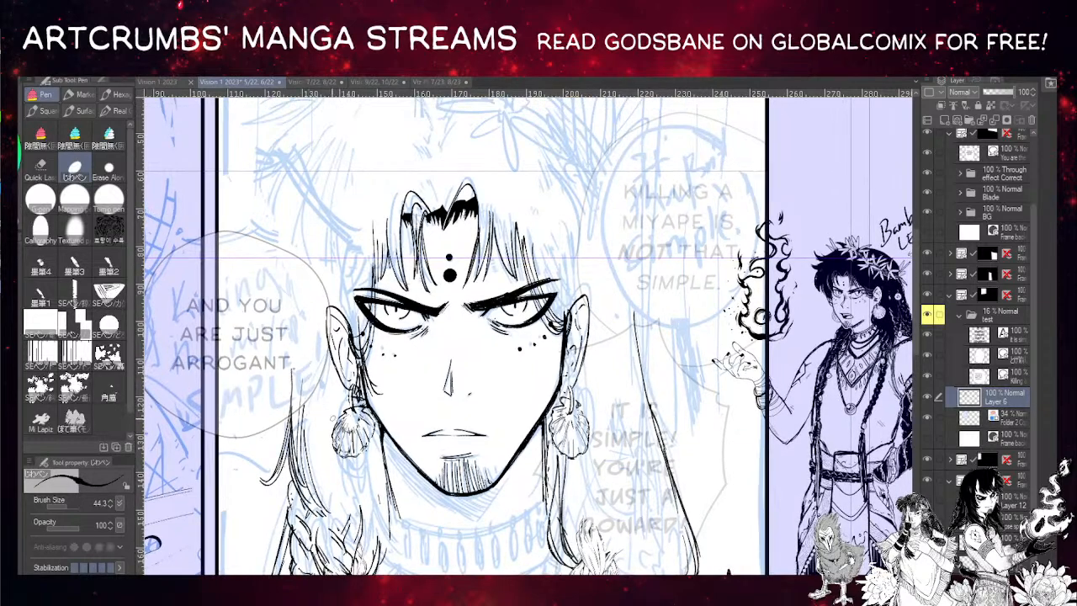
drag(323, 389, 340, 512)
mouse_move(318, 473)
mouse_down()
mouse_move(335, 515)
mouse_move(324, 503)
mouse_up()
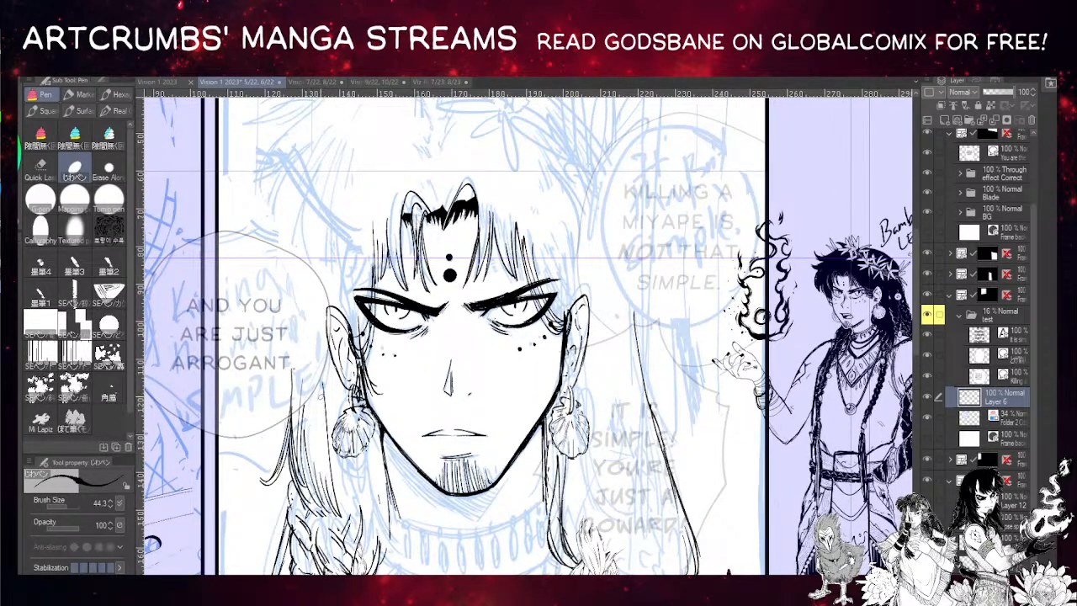
- Ink thin curved hair strands at the side of the head, outside the bangs and above the ear
mouse_move(322, 401)
mouse_down()
mouse_move(332, 493)
mouse_move(330, 455)
mouse_up()
drag(315, 326, 323, 413)
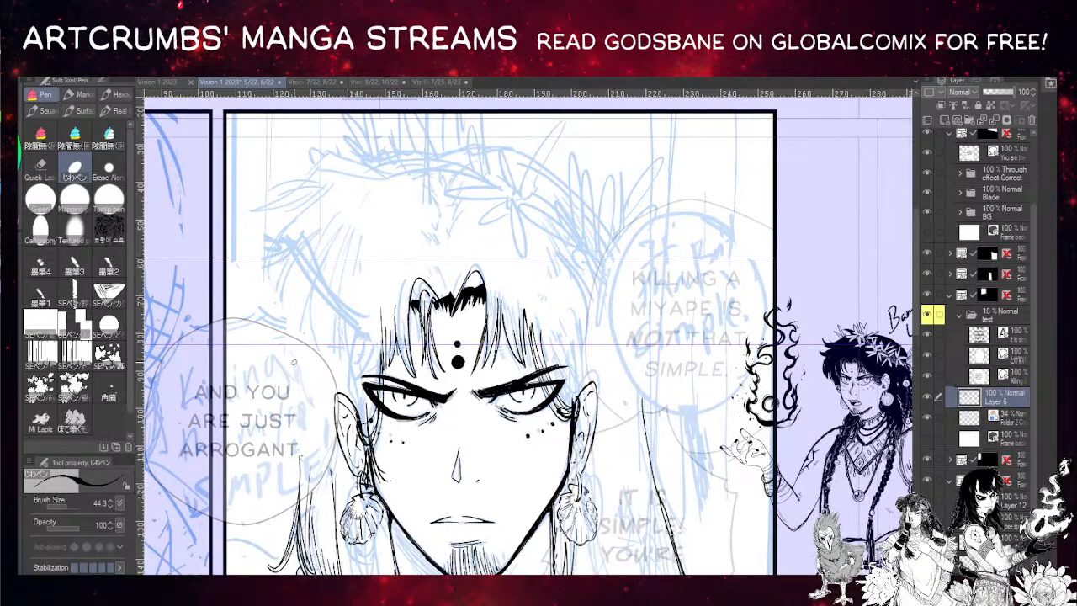
drag(300, 253, 295, 339)
key(ctrl+z)
drag(302, 250, 296, 358)
drag(313, 265, 322, 370)
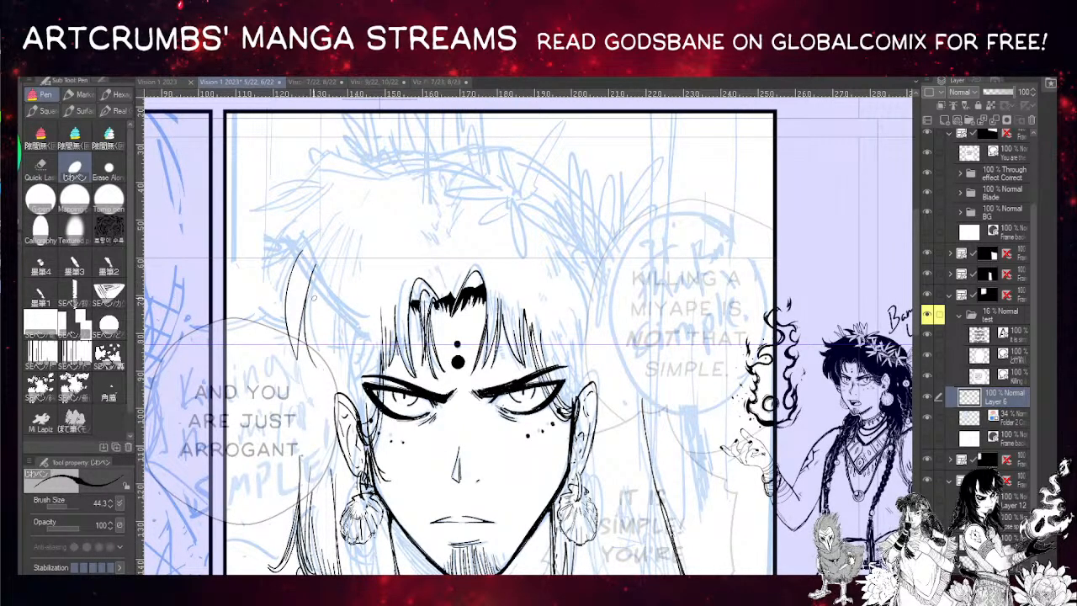
key(ctrl+z)
mouse_move(316, 265)
mouse_down()
mouse_move(308, 285)
mouse_move(323, 381)
mouse_up()
mouse_move(334, 288)
mouse_down()
mouse_move(331, 381)
mouse_move(336, 353)
mouse_move(341, 381)
mouse_up()
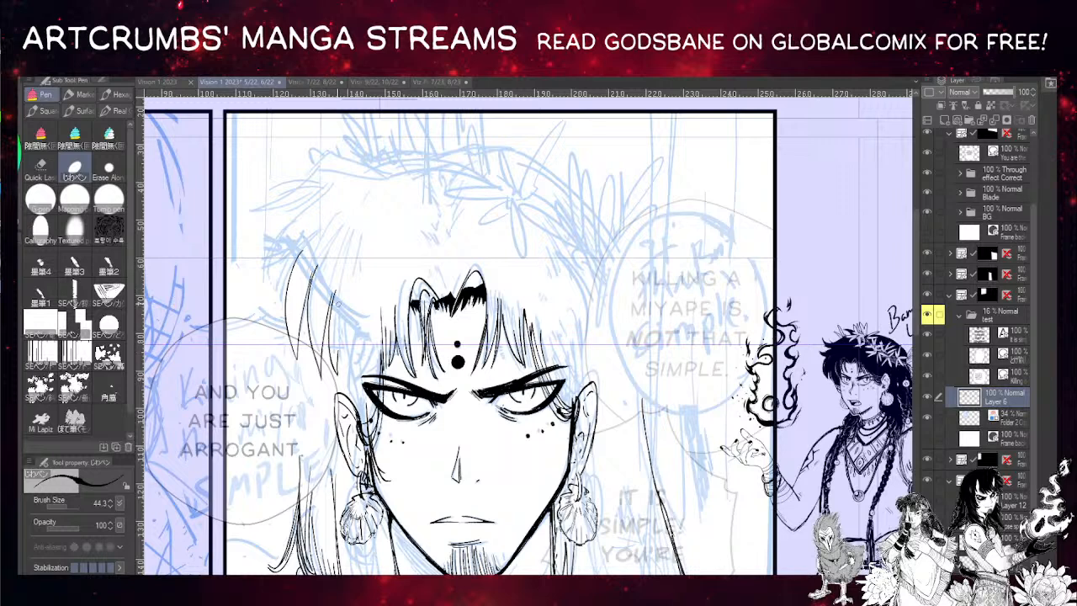
key(ctrl+z)
key(ctrl+z)
key(ctrl+z)
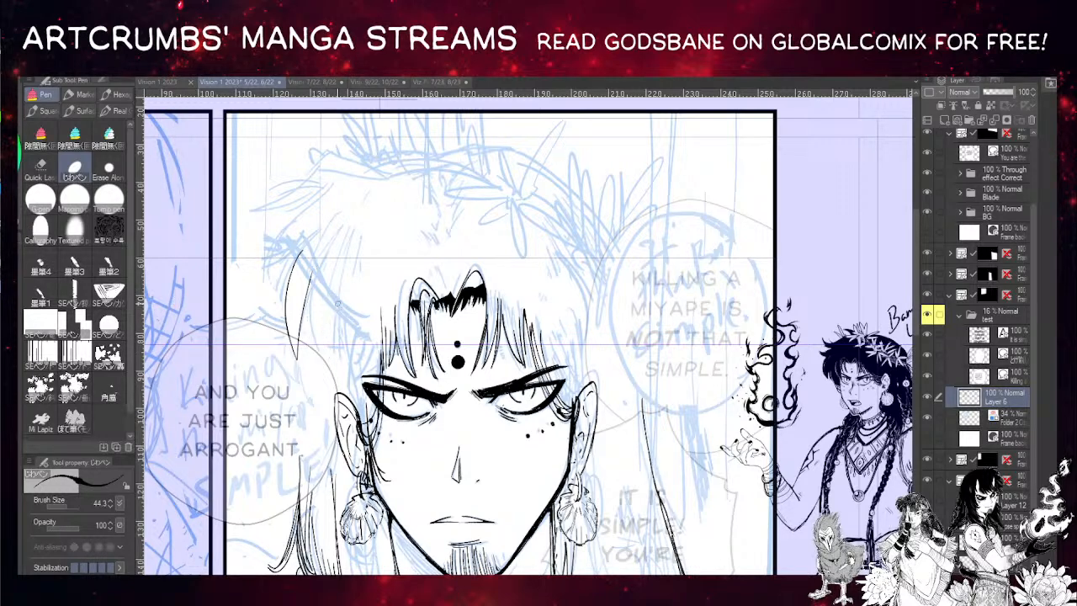
- Add short pointed strands beside the temple that lead down into the long lock outside the ear
drag(307, 310, 329, 374)
drag(325, 325, 324, 366)
mouse_move(287, 328)
mouse_down()
mouse_move(294, 384)
mouse_move(315, 404)
mouse_move(303, 441)
mouse_up()
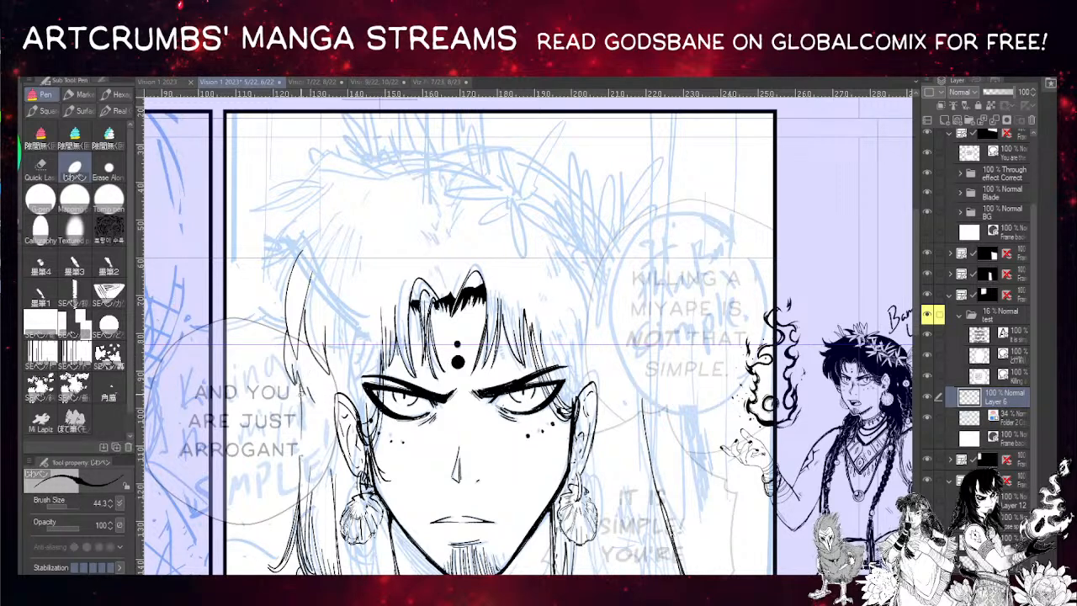
drag(301, 402, 298, 497)
drag(288, 336, 316, 411)
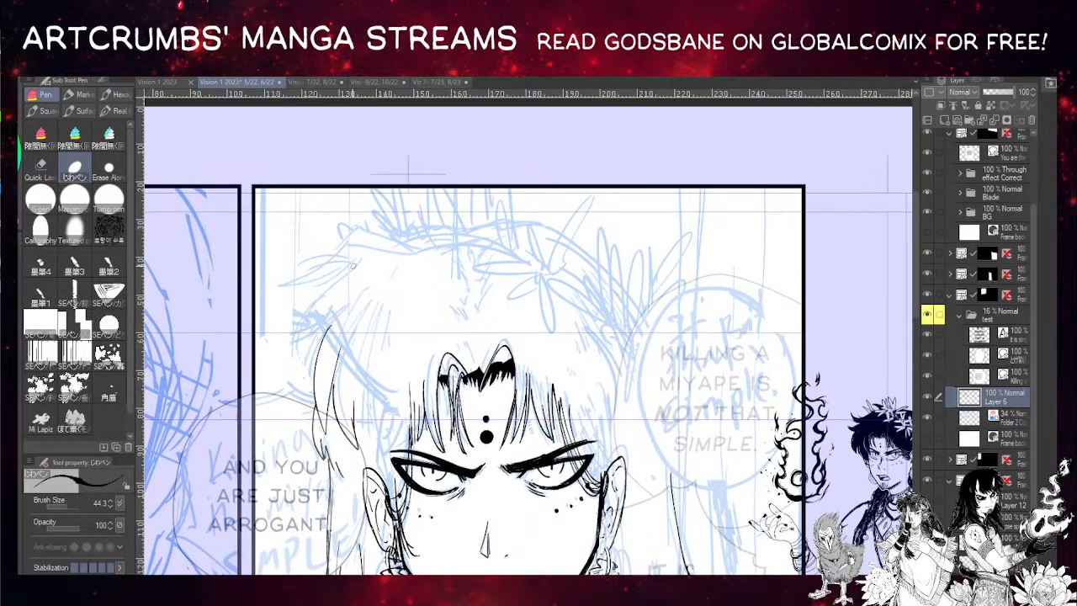
- Ink the outer hair contour as a curve sweeping from near the crown down to the side of the temple
mouse_move(348, 263)
mouse_down()
mouse_move(292, 310)
mouse_move(290, 344)
mouse_up()
key(ctrl+z)
key(ctrl+z)
drag(354, 264, 293, 337)
key(ctrl+z)
mouse_move(360, 259)
mouse_down()
mouse_move(294, 362)
mouse_move(299, 382)
mouse_up()
drag(318, 334, 302, 381)
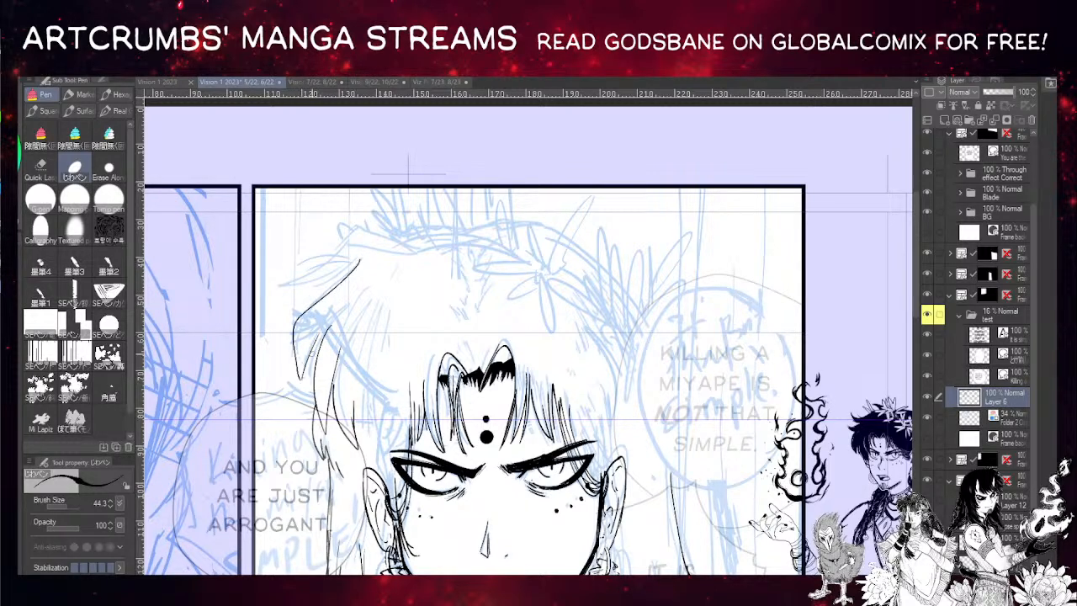
key(ctrl+z)
key(ctrl+z)
mouse_move(356, 260)
mouse_down()
mouse_move(334, 280)
mouse_move(310, 380)
mouse_up()
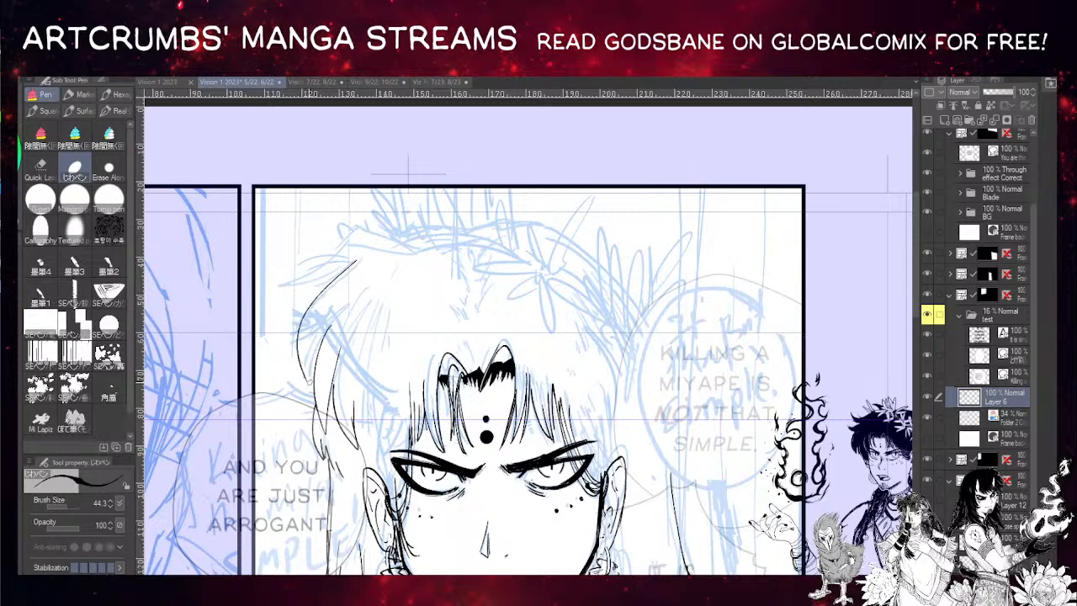
drag(324, 330, 310, 378)
- Ink a pointed tuft flicking outward from the top of the hair, just below the flower crown sketch
mouse_move(405, 248)
mouse_down()
mouse_move(328, 240)
mouse_move(379, 238)
mouse_move(339, 238)
mouse_move(300, 267)
mouse_move(288, 295)
mouse_up()
key(ctrl+z)
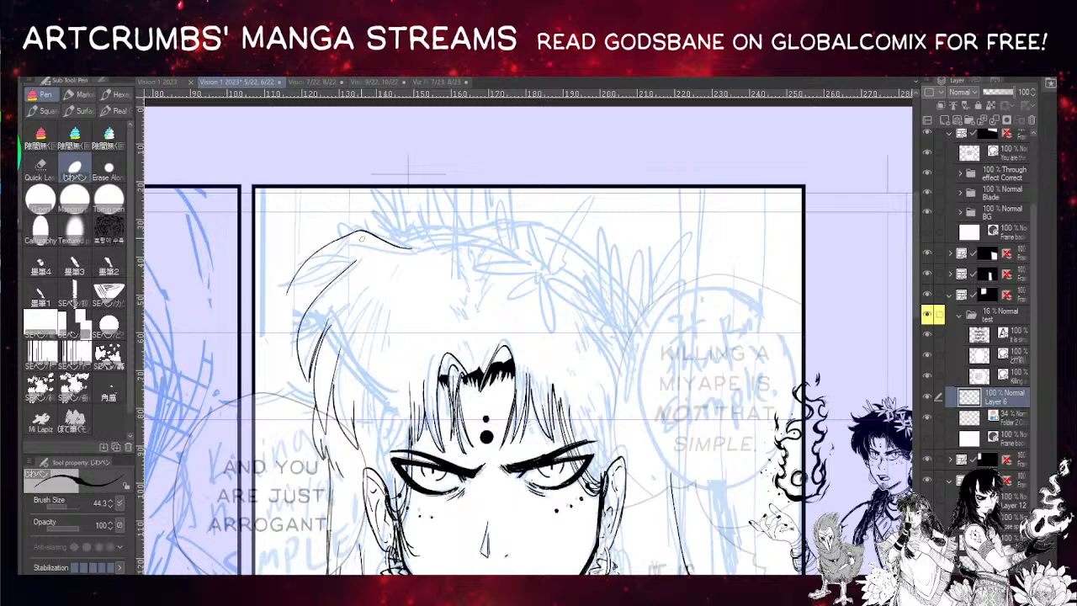
key(ctrl+z)
mouse_move(360, 231)
mouse_down()
mouse_move(283, 267)
mouse_move(332, 256)
mouse_up()
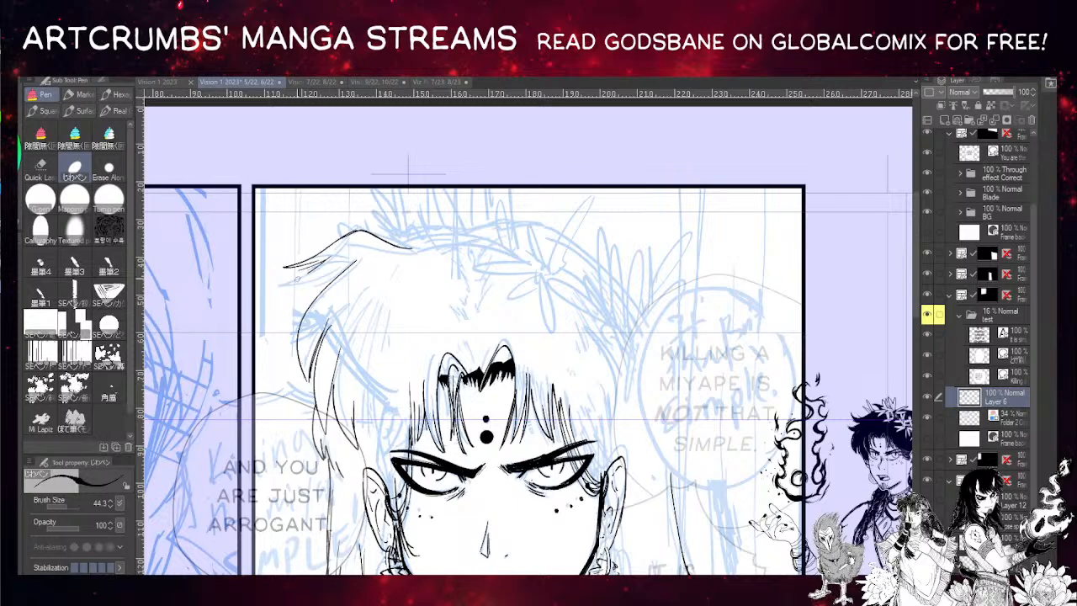
mouse_move(279, 281)
mouse_down()
mouse_move(338, 270)
mouse_move(310, 251)
mouse_move(261, 251)
mouse_up()
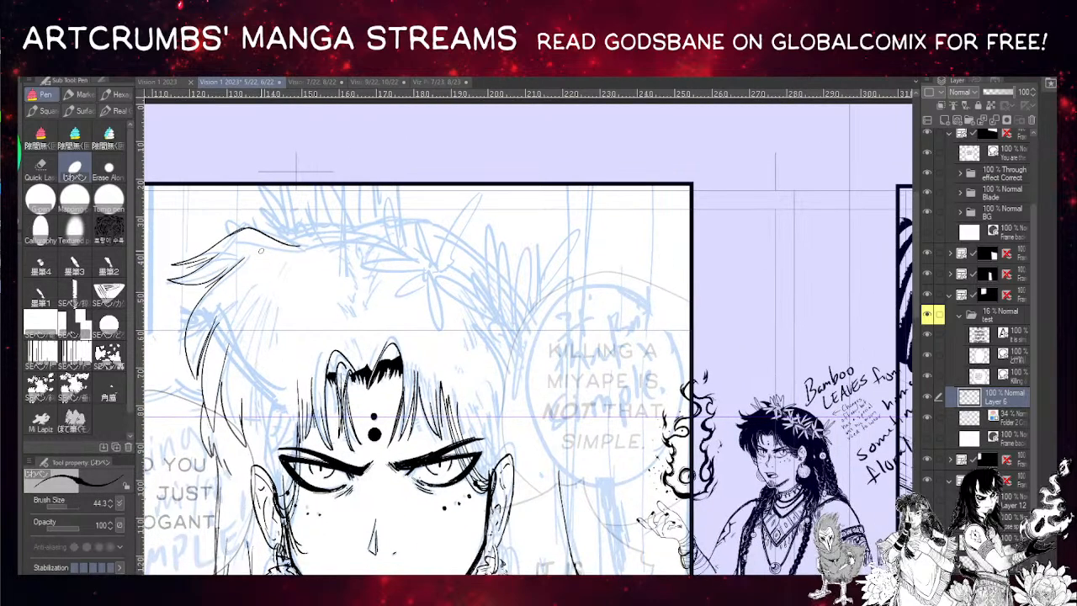
- Add fine strands to the hair beside the temple and along the outer side lock
drag(319, 354, 367, 230)
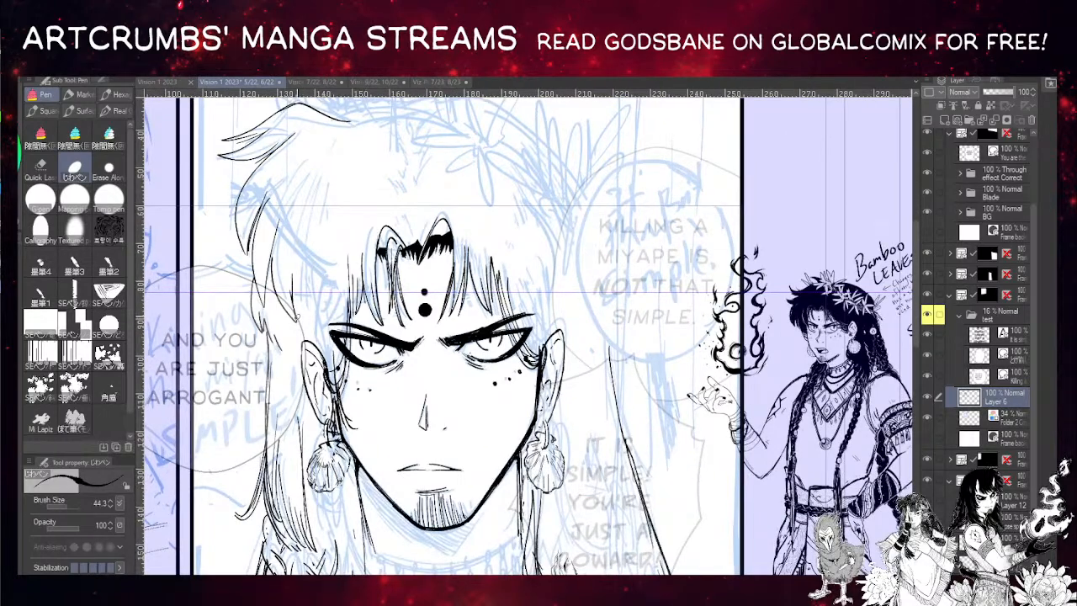
mouse_move(295, 273)
mouse_down()
mouse_move(319, 340)
mouse_move(313, 281)
mouse_up()
drag(242, 250, 251, 310)
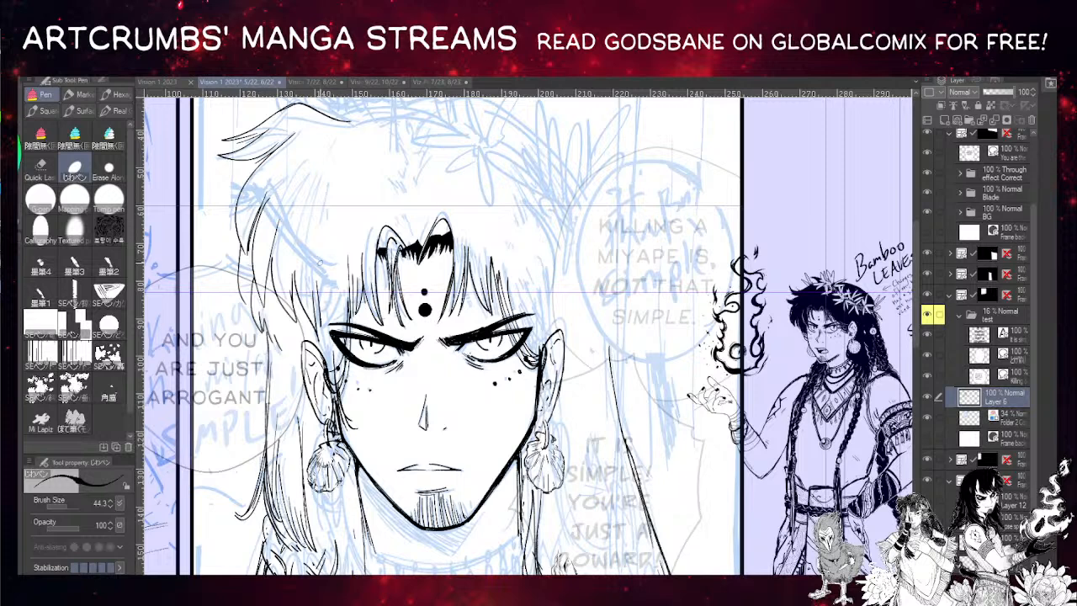
drag(320, 263, 313, 247)
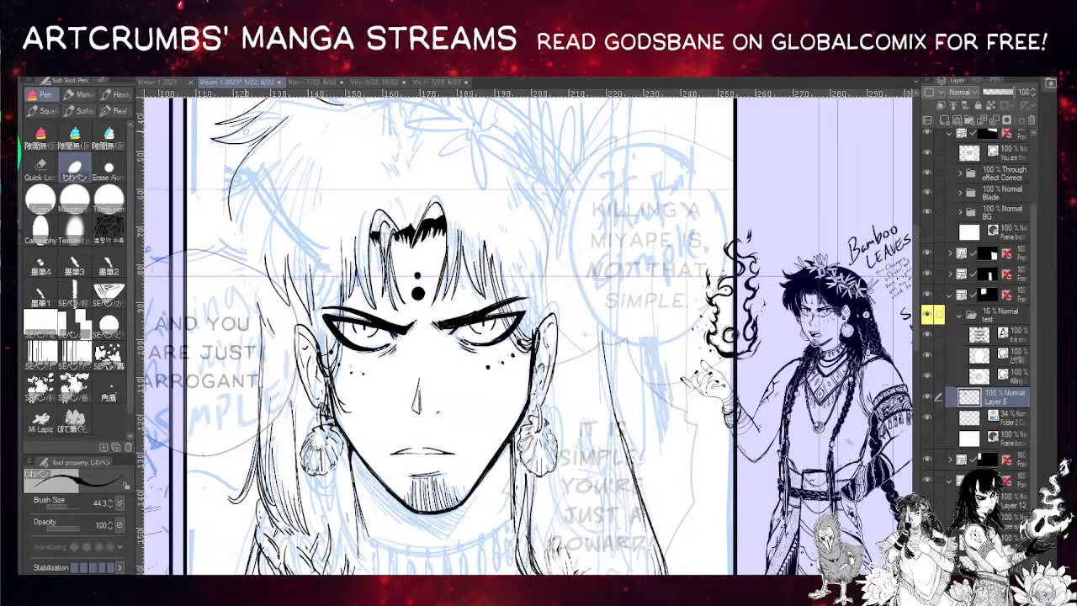
- Ink short layered strands at the end of the outer side lock below the crown tuft
mouse_move(231, 173)
mouse_down()
mouse_move(236, 244)
mouse_move(238, 167)
mouse_up()
key(ctrl+z)
drag(230, 217, 246, 164)
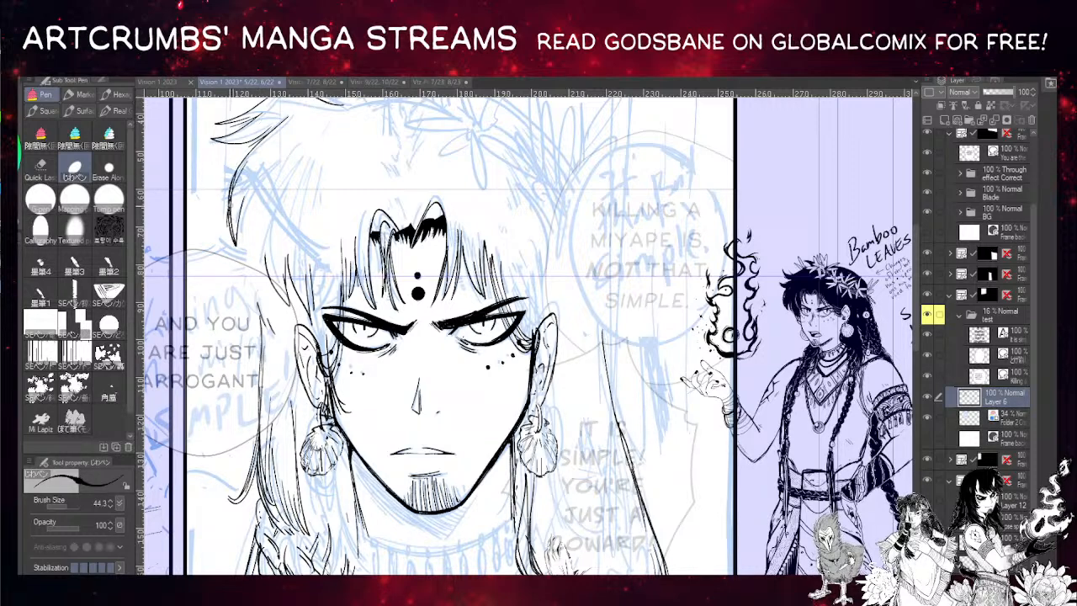
key(ctrl+z)
drag(229, 212, 244, 166)
drag(238, 241, 253, 185)
drag(251, 199, 240, 273)
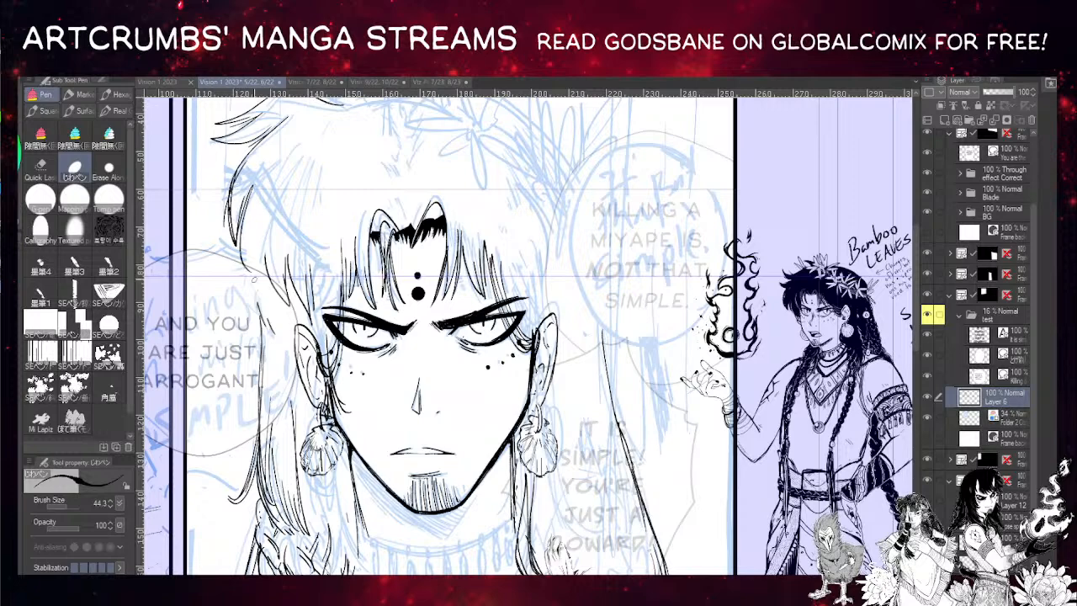
key(ctrl+z)
key(ctrl+z)
- Extend the outer side lock with longer strands reaching down to the temple hair
drag(248, 194, 255, 283)
drag(257, 228, 265, 287)
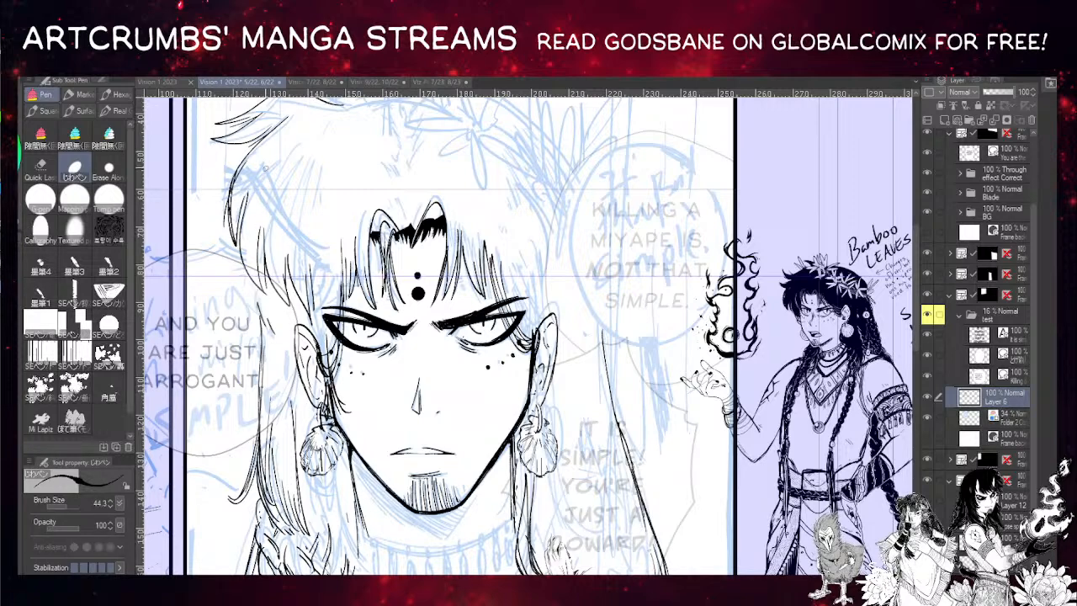
drag(292, 167, 321, 236)
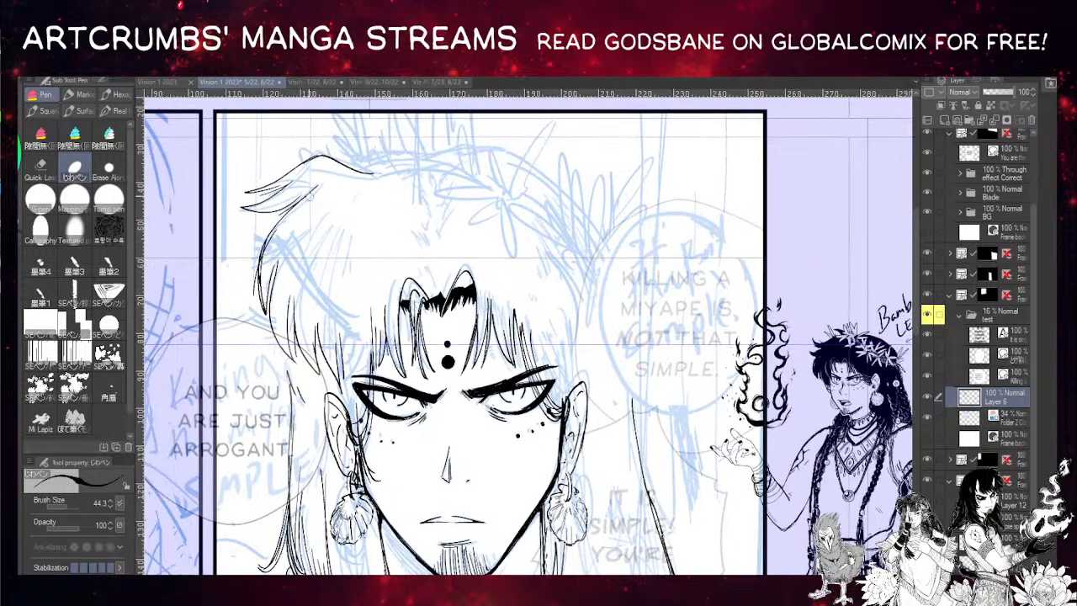
key(ctrl+z)
mouse_move(258, 268)
mouse_down()
mouse_move(268, 332)
mouse_move(279, 309)
mouse_move(295, 353)
mouse_up()
drag(281, 253, 274, 278)
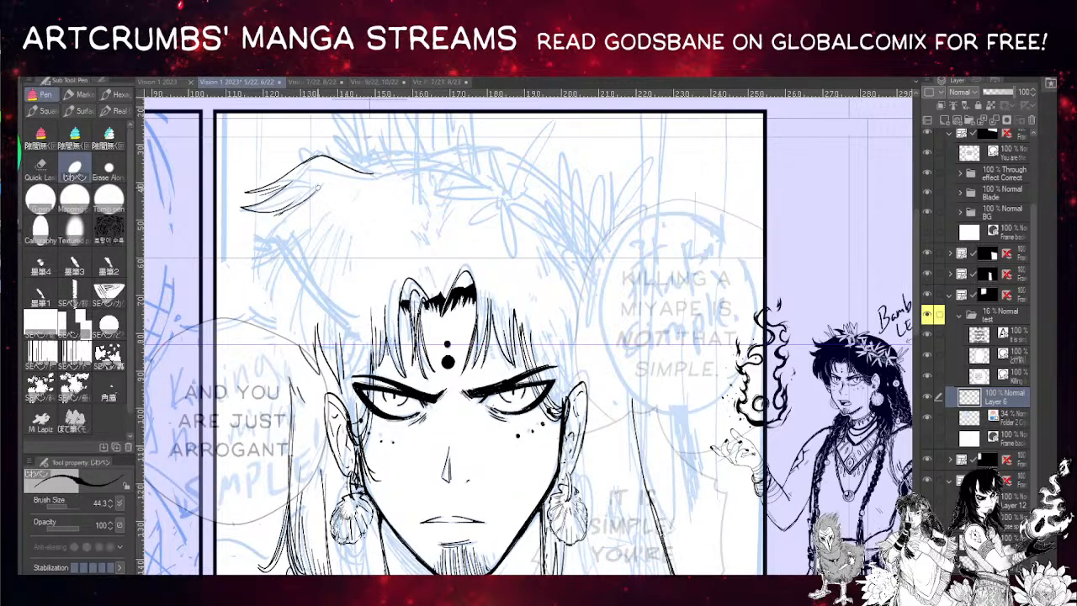
mouse_move(290, 207)
mouse_down()
mouse_move(298, 198)
mouse_move(281, 322)
mouse_move(308, 258)
mouse_up()
key(ctrl+z)
- Ink a wider outer hair contour from the crown tuft down to the temple, with inner strands beside the bangs
mouse_move(315, 197)
mouse_down()
mouse_move(251, 281)
mouse_move(272, 352)
mouse_up()
mouse_move(307, 254)
mouse_down()
mouse_move(279, 352)
mouse_move(287, 336)
mouse_move(322, 378)
mouse_up()
drag(315, 329, 318, 378)
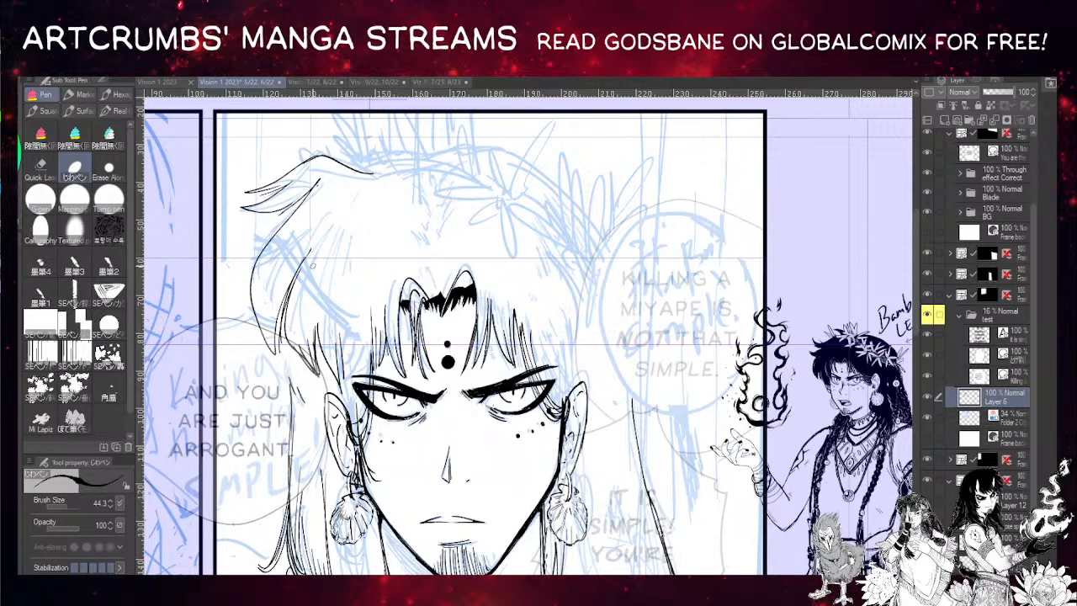
drag(317, 315, 313, 227)
- Ink strands running from the end of the outer hair contour down alongside the ear
drag(288, 264, 288, 335)
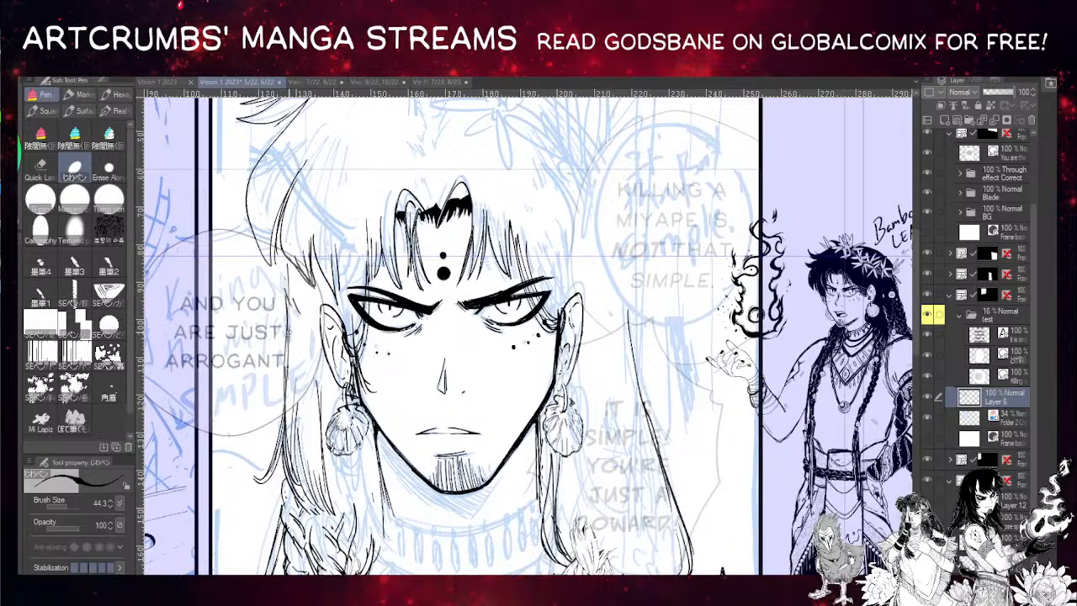
key(ctrl+z)
drag(286, 252, 273, 333)
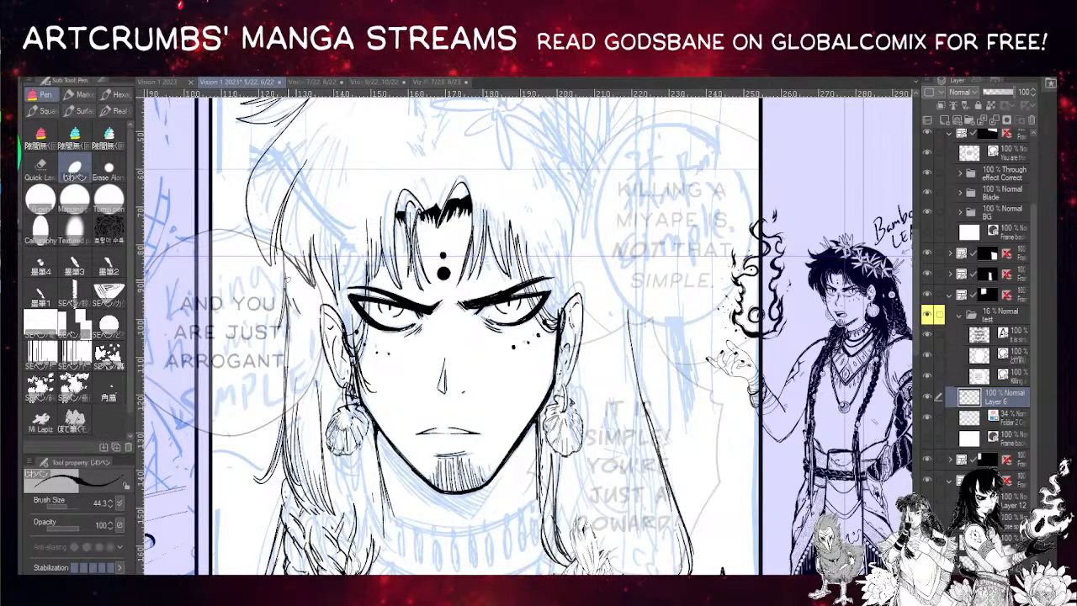
drag(288, 266, 285, 299)
mouse_move(284, 254)
mouse_down()
mouse_move(279, 287)
mouse_move(220, 217)
mouse_move(318, 278)
mouse_up()
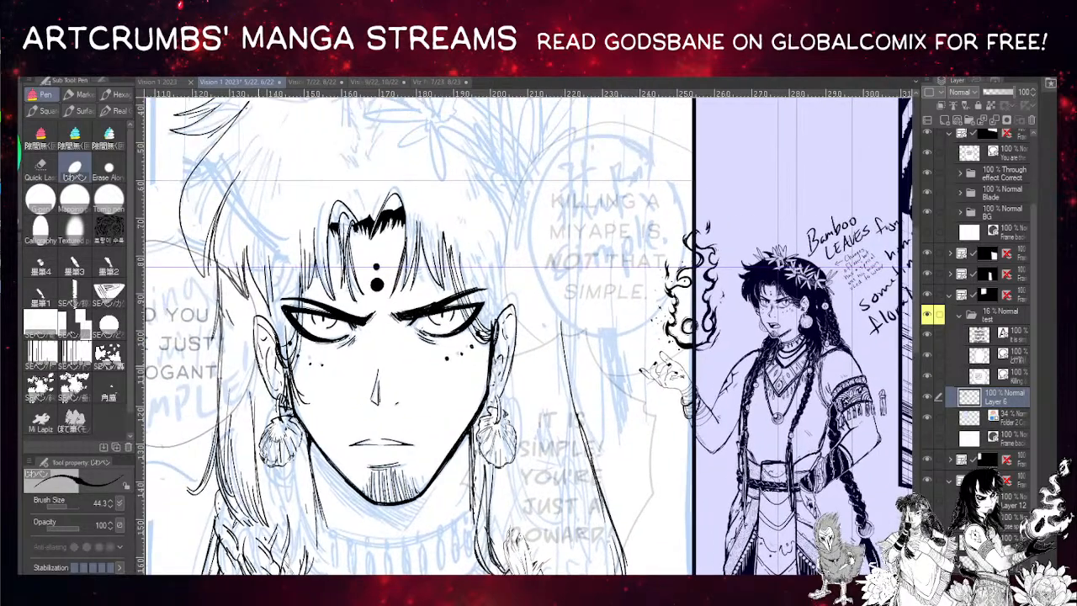
- Add long inner strands between the ear and the outer lock, reaching down towards the clam shell earring
mouse_move(261, 367)
mouse_down()
mouse_move(262, 425)
mouse_move(263, 284)
mouse_move(253, 343)
mouse_up()
drag(249, 278, 261, 399)
drag(251, 350, 255, 397)
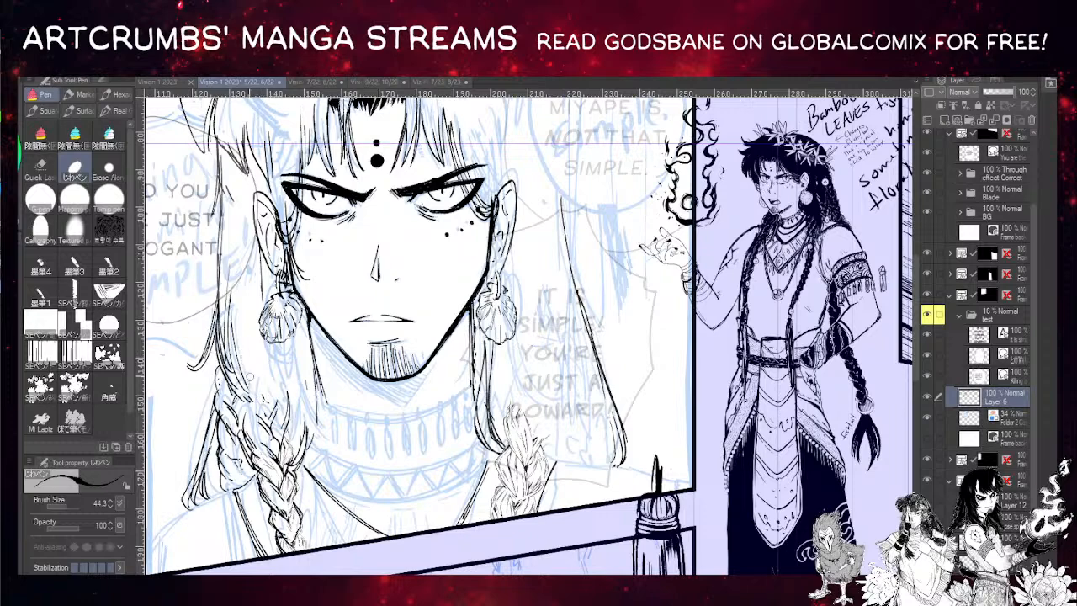
drag(426, 188, 332, 209)
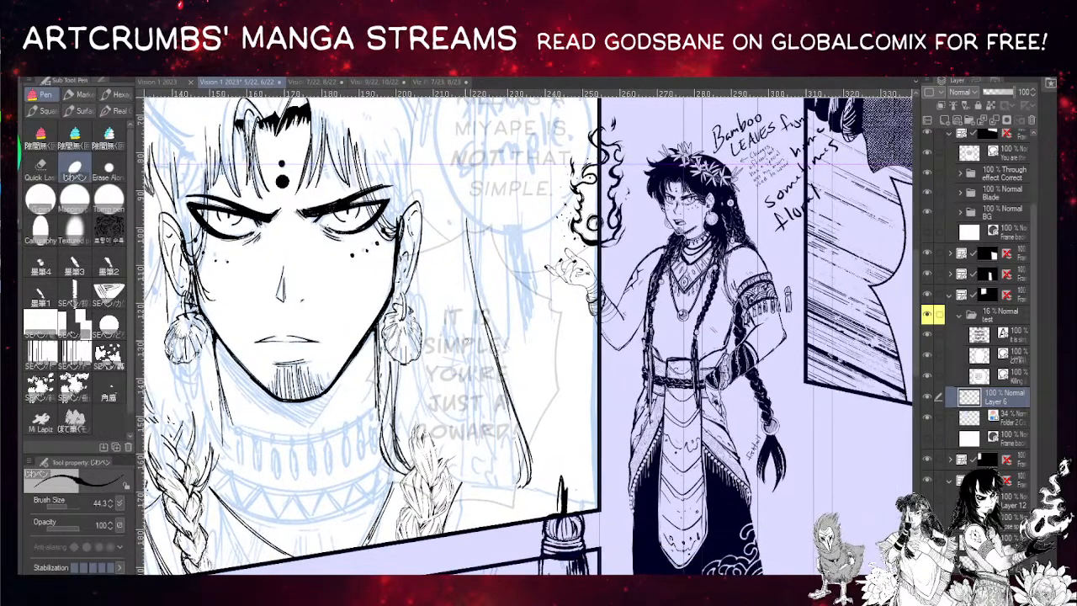
drag(467, 340, 468, 486)
key(ctrl+z)
mouse_move(453, 285)
mouse_down()
mouse_move(486, 470)
mouse_move(476, 478)
mouse_up()
key(ctrl+z)
drag(471, 382, 486, 479)
key(ctrl+z)
- Try to ink a pointed leaf-like shape between the second braid and the long outer hair edge
drag(463, 353, 426, 258)
mouse_move(432, 328)
mouse_down()
mouse_move(413, 325)
mouse_move(407, 307)
mouse_move(441, 353)
mouse_up()
key(ctrl+z)
mouse_move(416, 316)
mouse_down()
mouse_move(440, 338)
mouse_move(416, 336)
mouse_move(439, 350)
mouse_up()
key(ctrl+z)
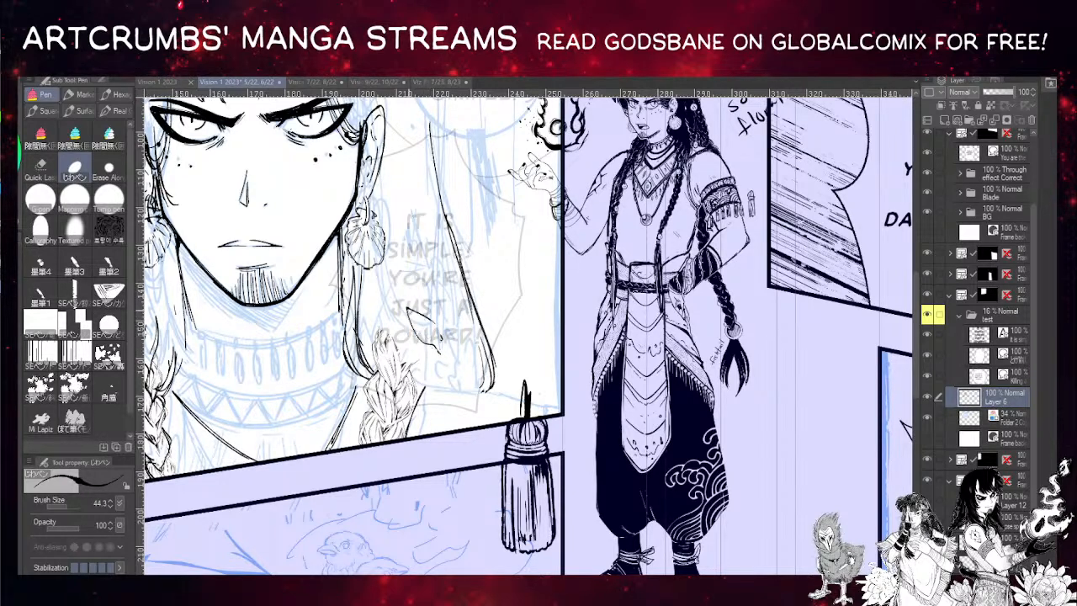
key(ctrl+z)
mouse_move(401, 304)
mouse_down()
mouse_move(404, 330)
mouse_move(421, 341)
mouse_up()
key(ctrl+z)
- Ink small curved shapes with pointed tips just above the second braid, inside the long outer hair edge
drag(501, 405, 481, 382)
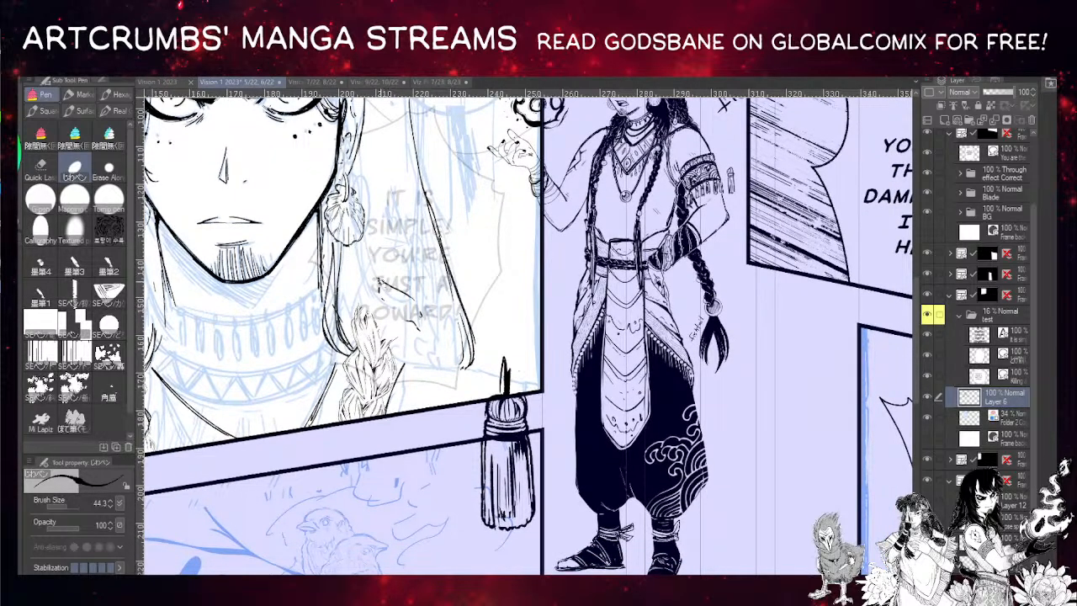
mouse_move(381, 283)
mouse_down()
mouse_move(390, 314)
mouse_move(386, 299)
mouse_move(397, 307)
mouse_up()
key(ctrl+z)
drag(395, 322, 417, 334)
drag(409, 306, 386, 298)
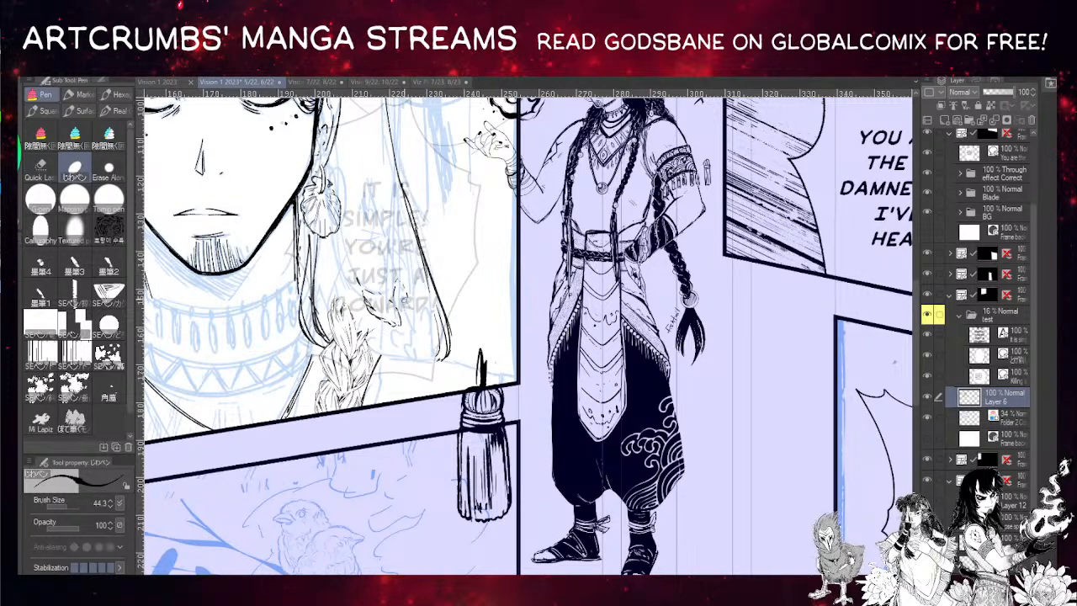
- Ink the outlines and inner hair lines of the second braid down to the panel border
drag(400, 300, 433, 279)
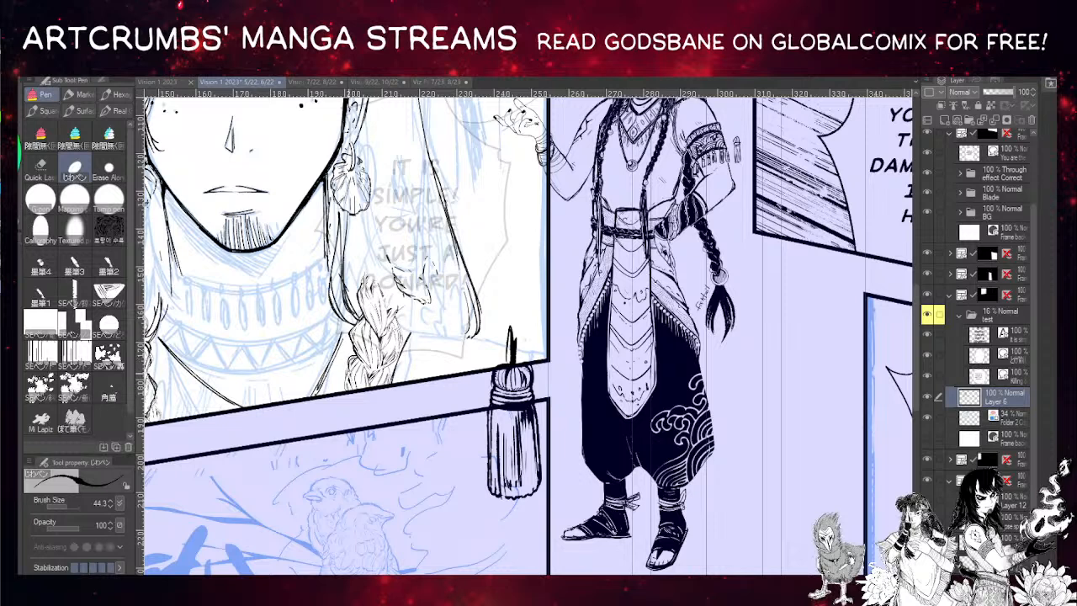
drag(347, 373, 347, 394)
mouse_move(382, 345)
mouse_down()
mouse_move(372, 315)
mouse_move(354, 341)
mouse_up()
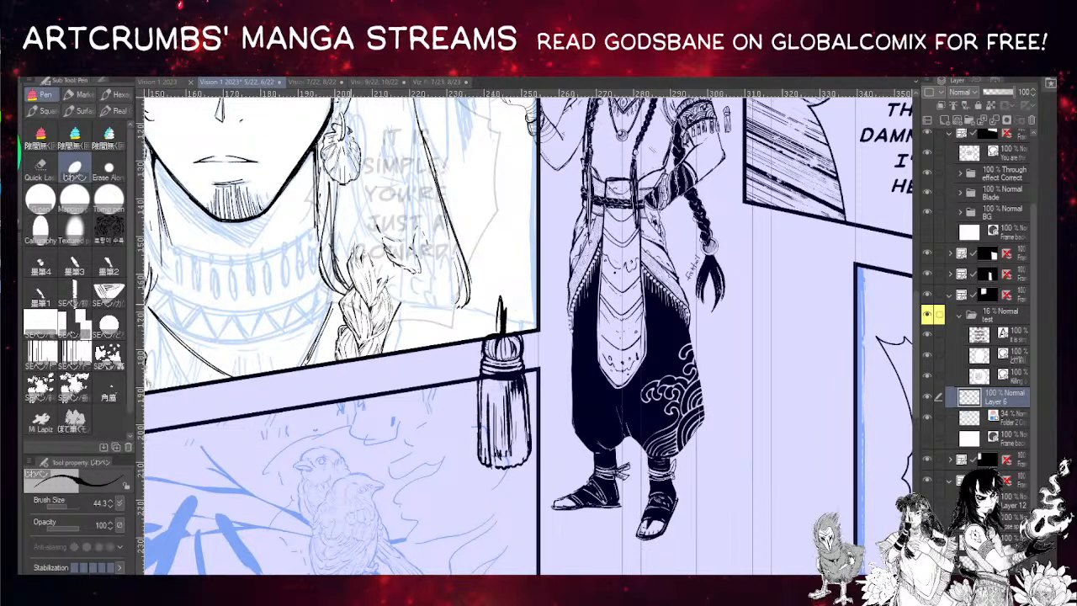
drag(367, 298, 361, 284)
drag(341, 251, 354, 303)
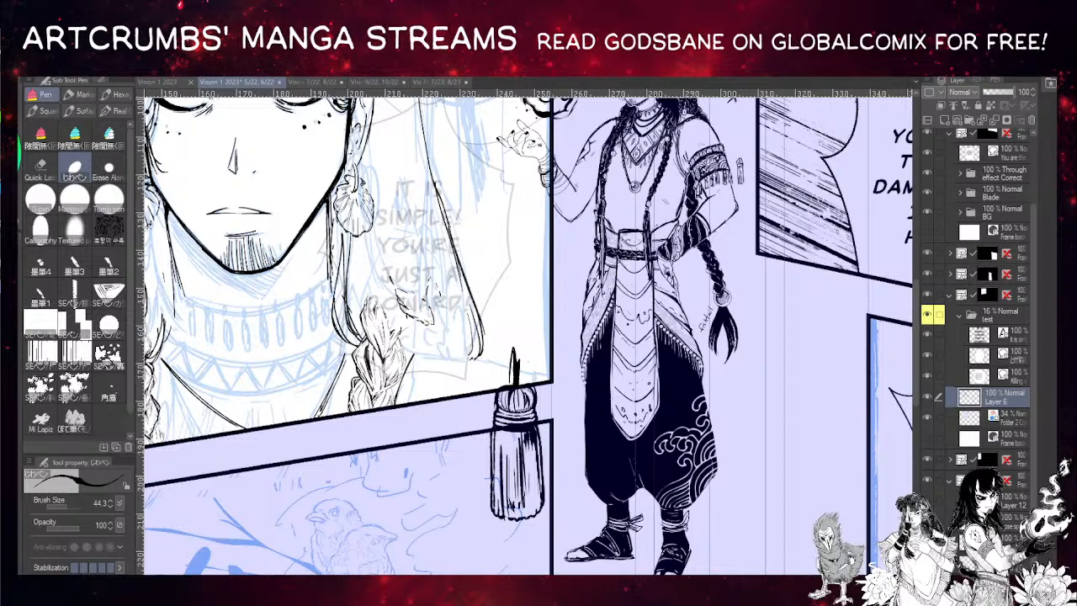
- Select the full-body reference drawing's layer with the Object tool, and return to the layer holding the face inks
scroll(527, 331, up, 5)
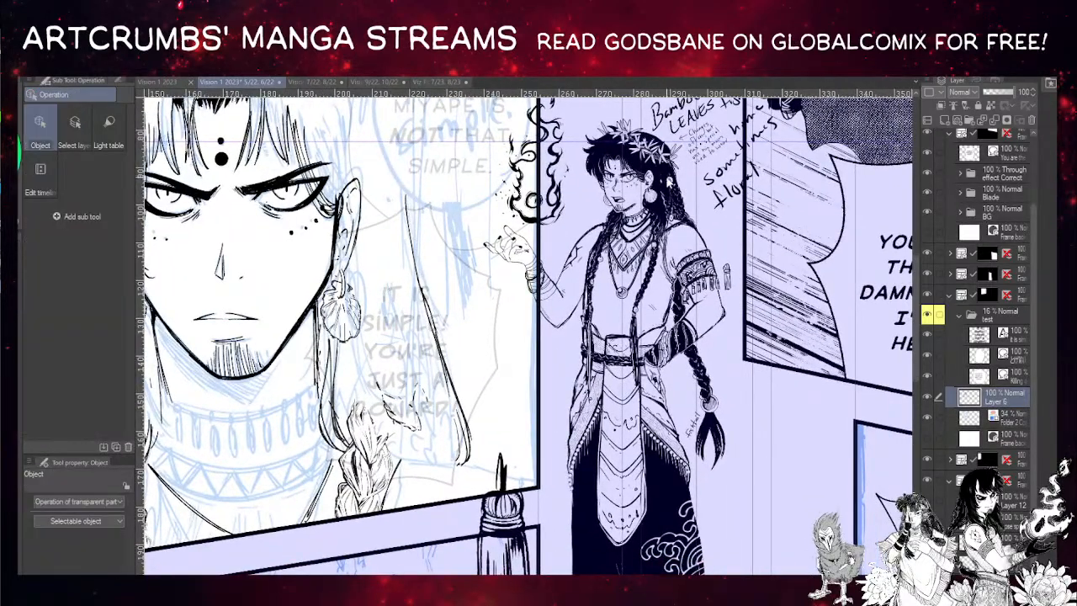
ctrl+click(651, 187)
scroll(682, 206, down, 1)
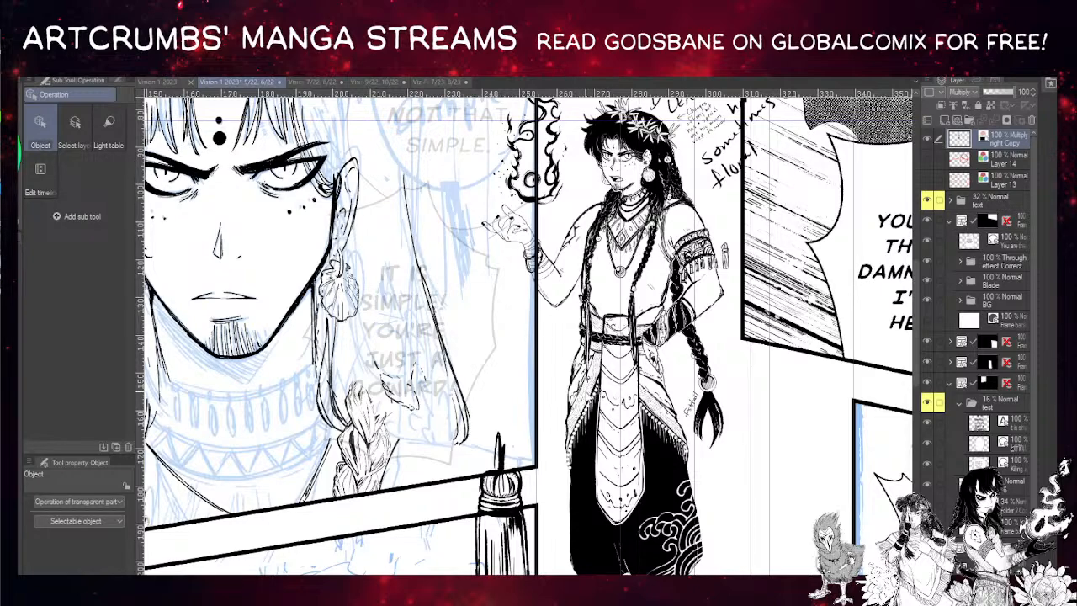
drag(285, 204, 399, 245)
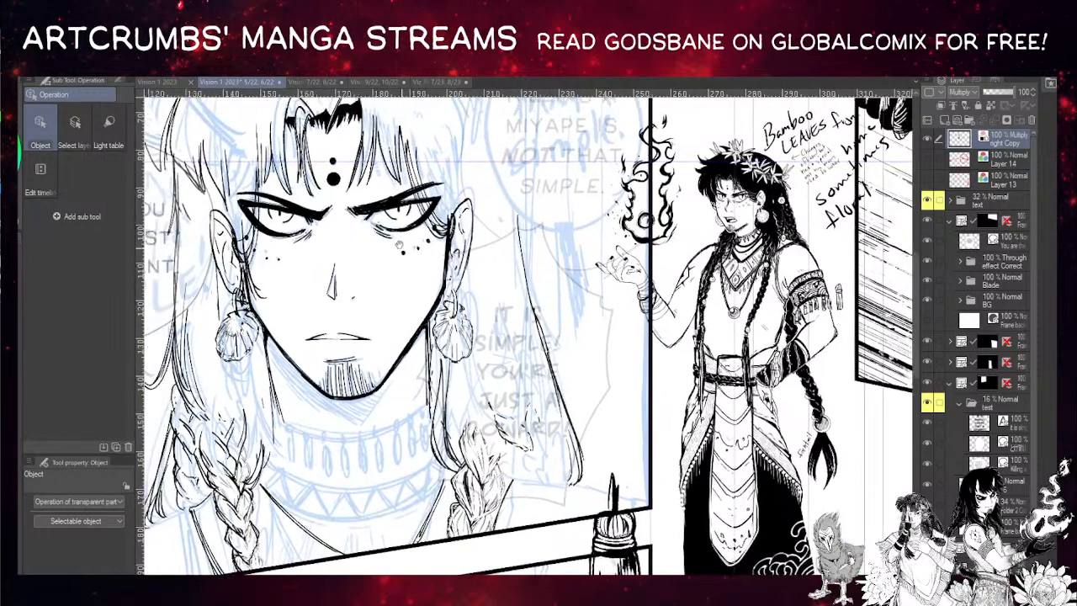
click(292, 212)
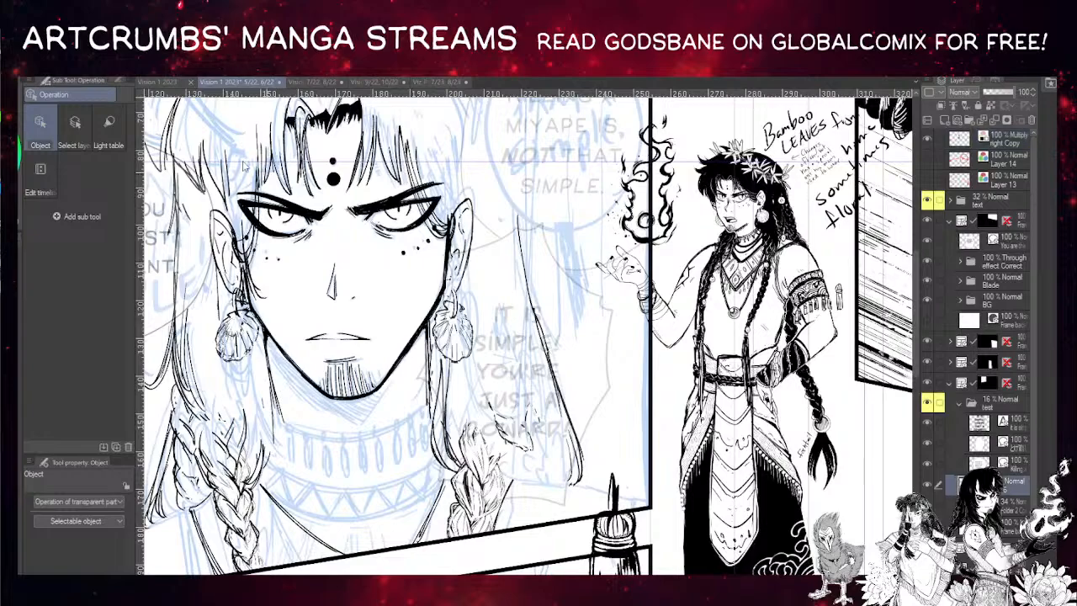
- Switch to the Pen tool and examine the crown, hair, neck and shoulder areas of the panel still left in sketch
key(p)
drag(341, 254, 303, 239)
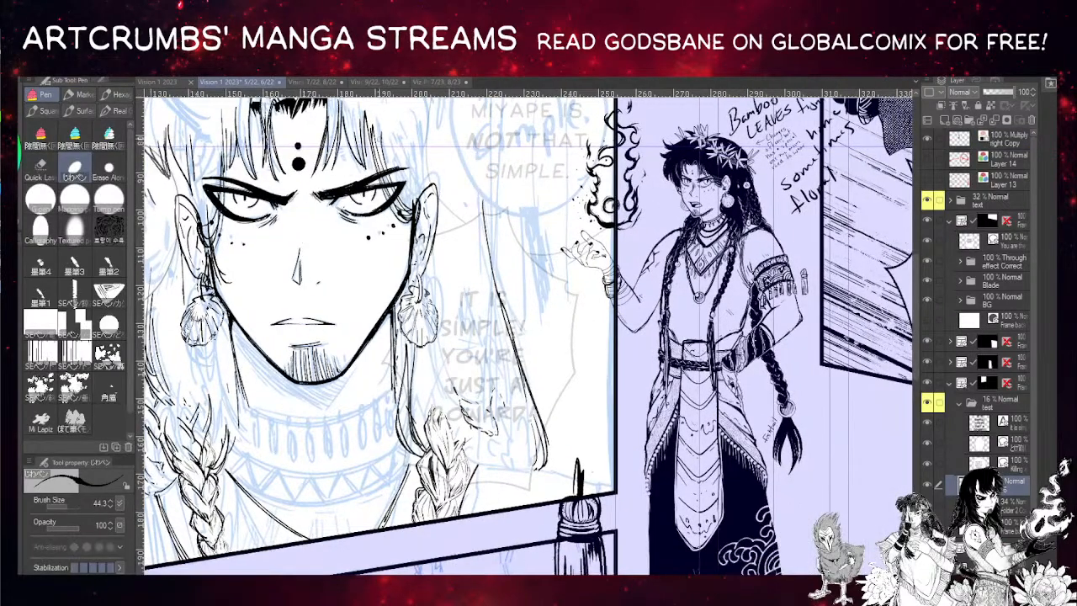
drag(449, 179, 384, 193)
drag(399, 113, 397, 239)
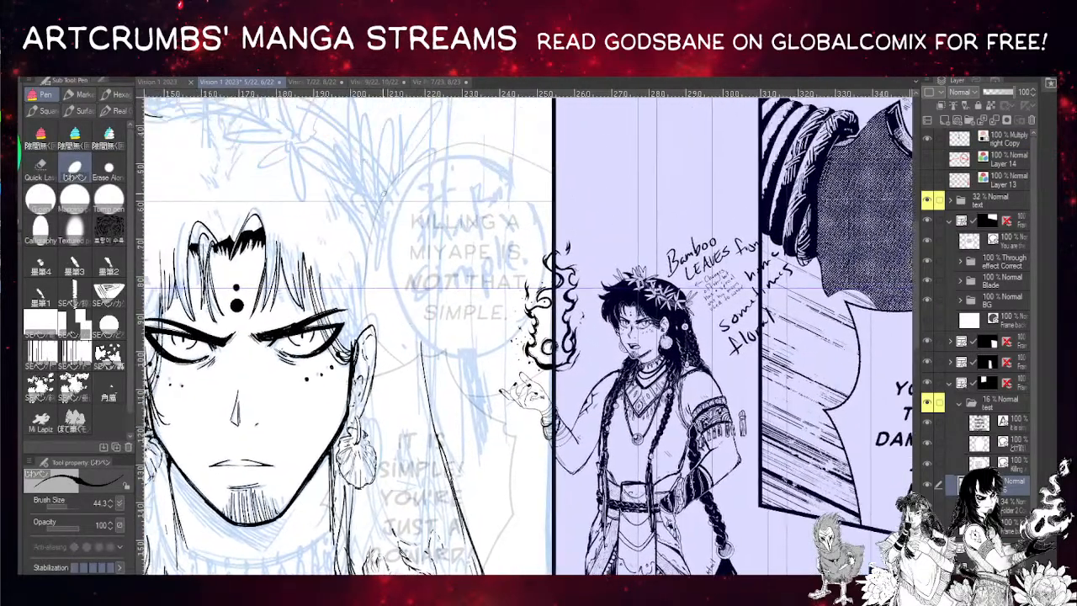
drag(304, 126, 342, 187)
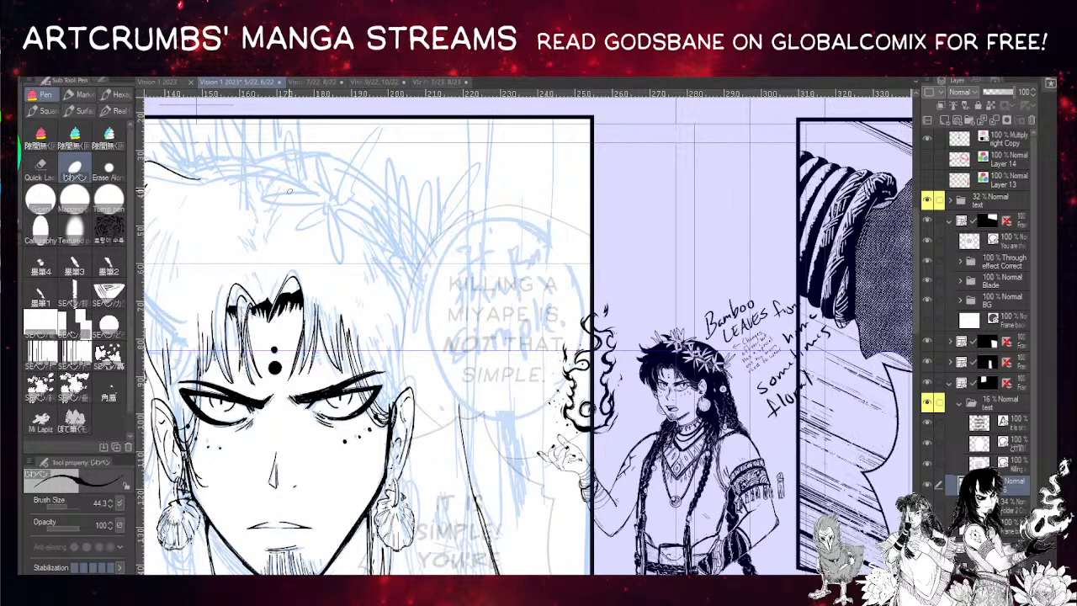
drag(405, 373, 345, 154)
mouse_move(377, 383)
mouse_down()
mouse_move(362, 348)
mouse_move(387, 364)
mouse_up()
drag(373, 326, 348, 286)
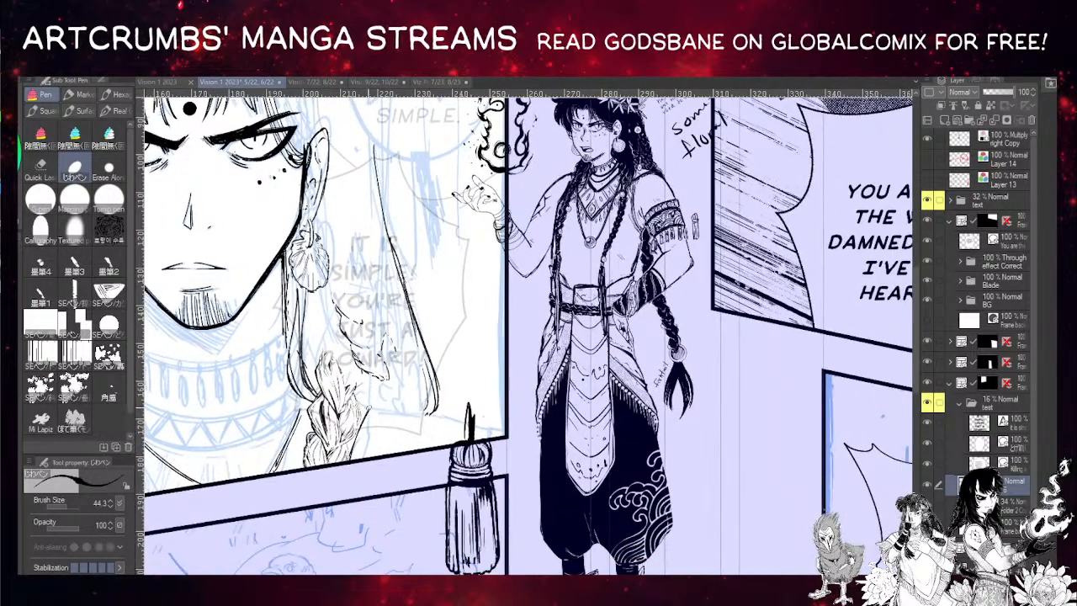
- Ink the garment strap's lines over the shoulder beside the second braid, down to the panel border
drag(368, 408, 446, 418)
key(ctrl+z)
drag(353, 395, 408, 315)
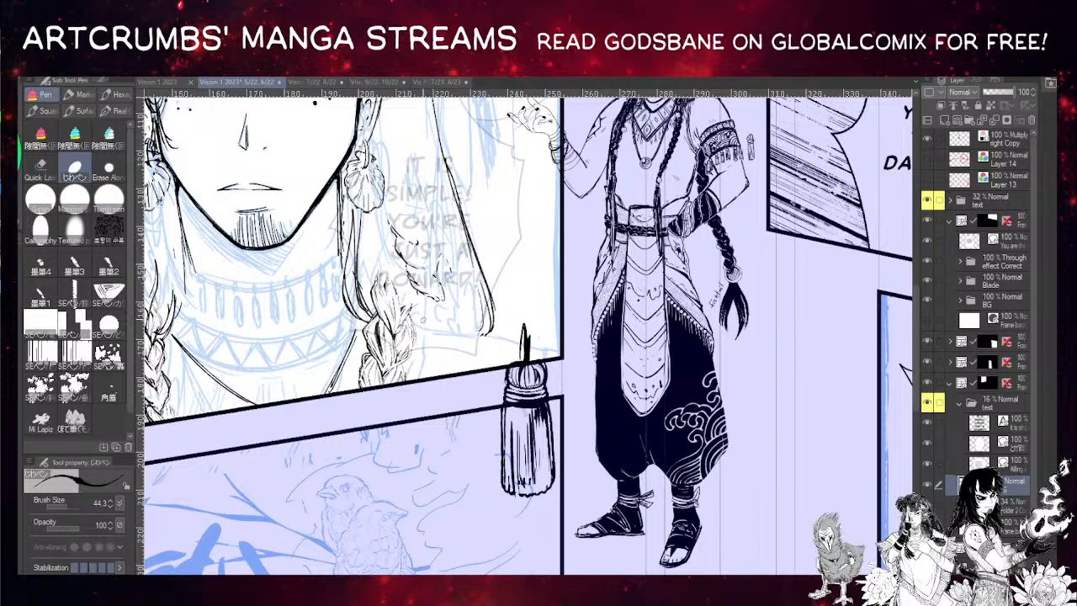
drag(442, 330, 421, 376)
mouse_move(397, 284)
mouse_down()
mouse_move(552, 253)
mouse_move(530, 238)
mouse_up()
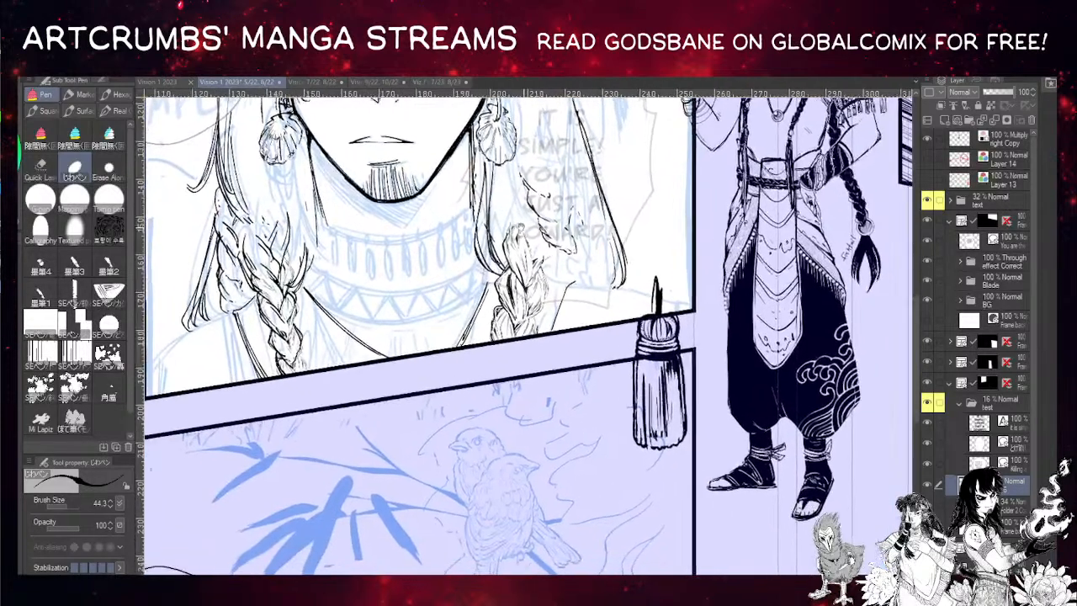
drag(528, 194, 519, 188)
key(ctrl+z)
drag(572, 282, 555, 326)
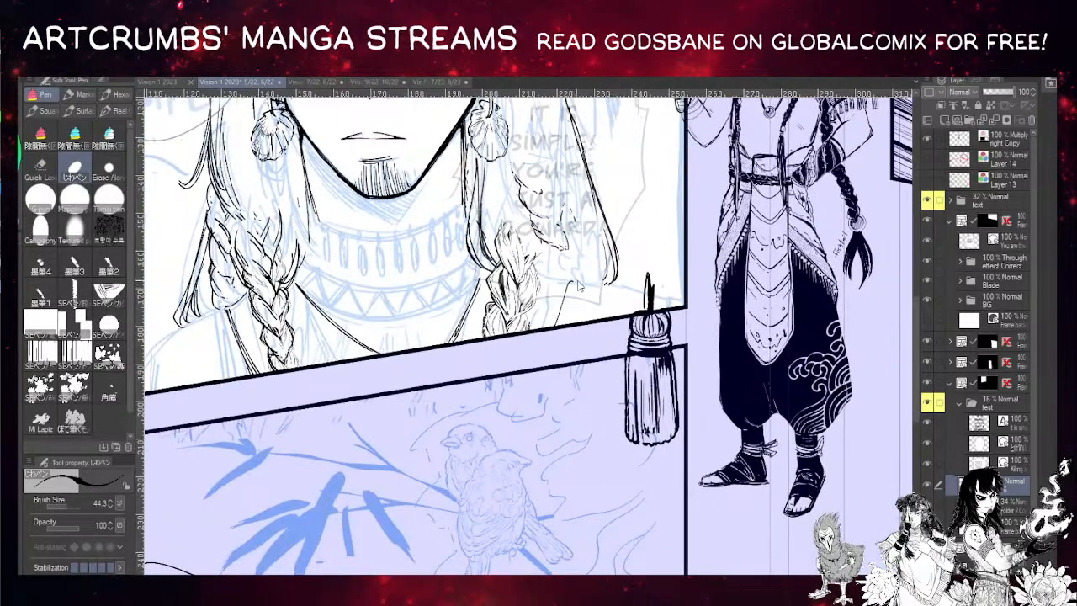
key(ctrl+z)
drag(578, 279, 560, 325)
mouse_move(533, 263)
mouse_down()
mouse_move(577, 278)
mouse_move(514, 236)
mouse_move(509, 303)
mouse_up()
- Ink the top contours of both shoulders outward from the braids and hair towards the panel edges
drag(368, 193, 447, 219)
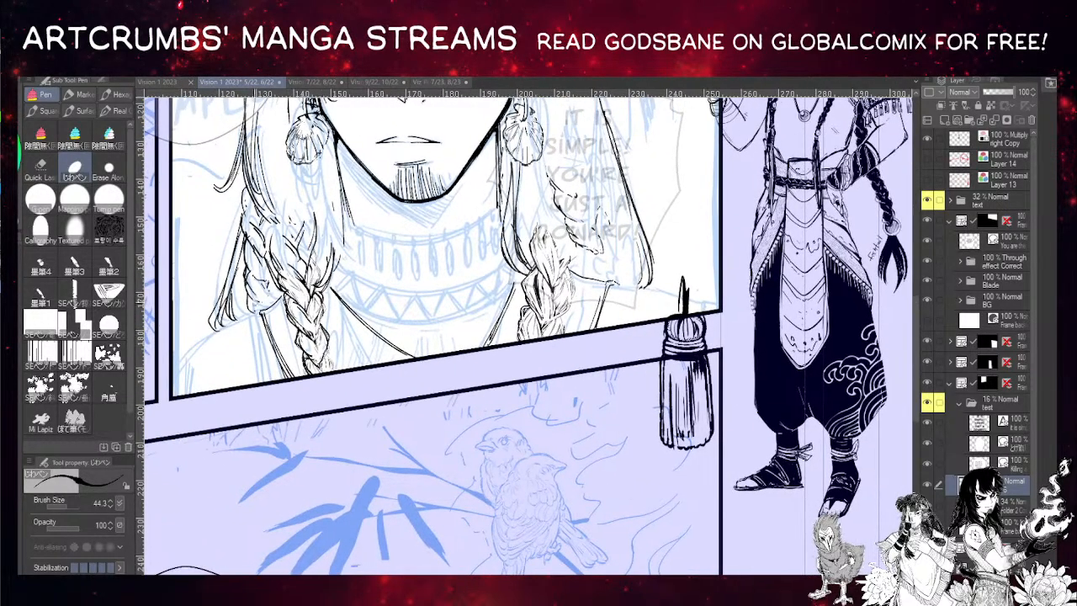
drag(266, 311, 176, 354)
drag(420, 168, 349, 292)
drag(502, 288, 423, 216)
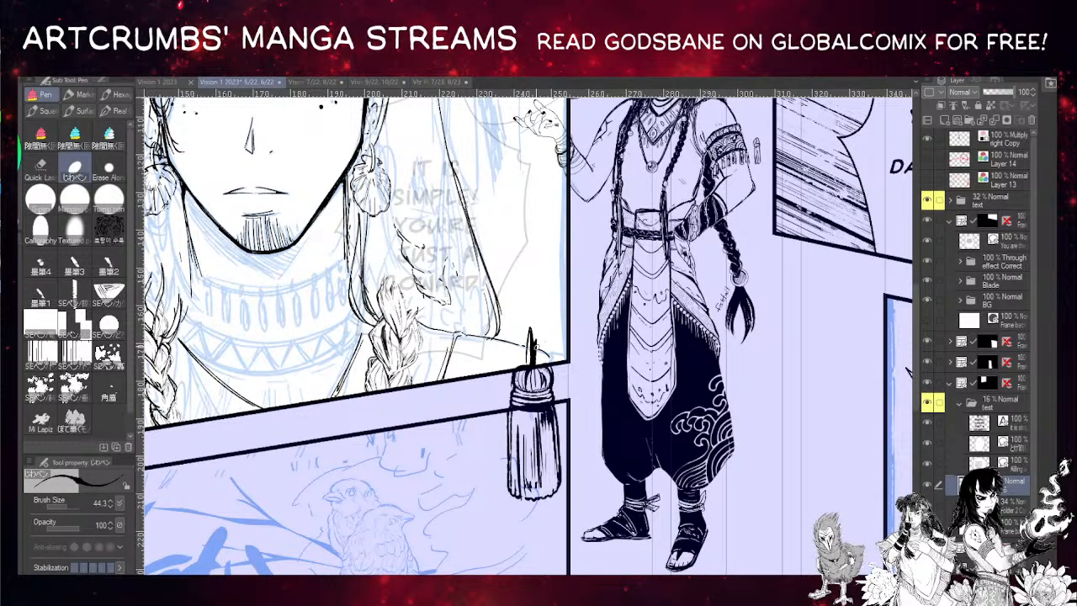
drag(528, 345, 553, 356)
drag(364, 211, 388, 246)
mouse_move(367, 285)
mouse_down()
mouse_move(380, 364)
mouse_move(404, 374)
mouse_move(382, 277)
mouse_up()
key(ctrl+z)
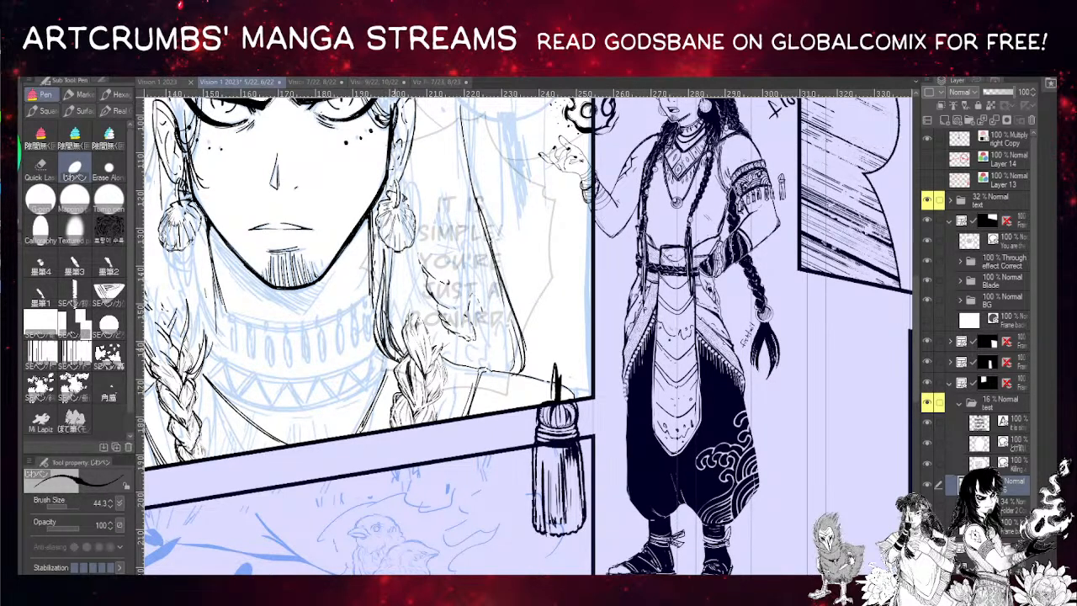
drag(393, 351, 500, 389)
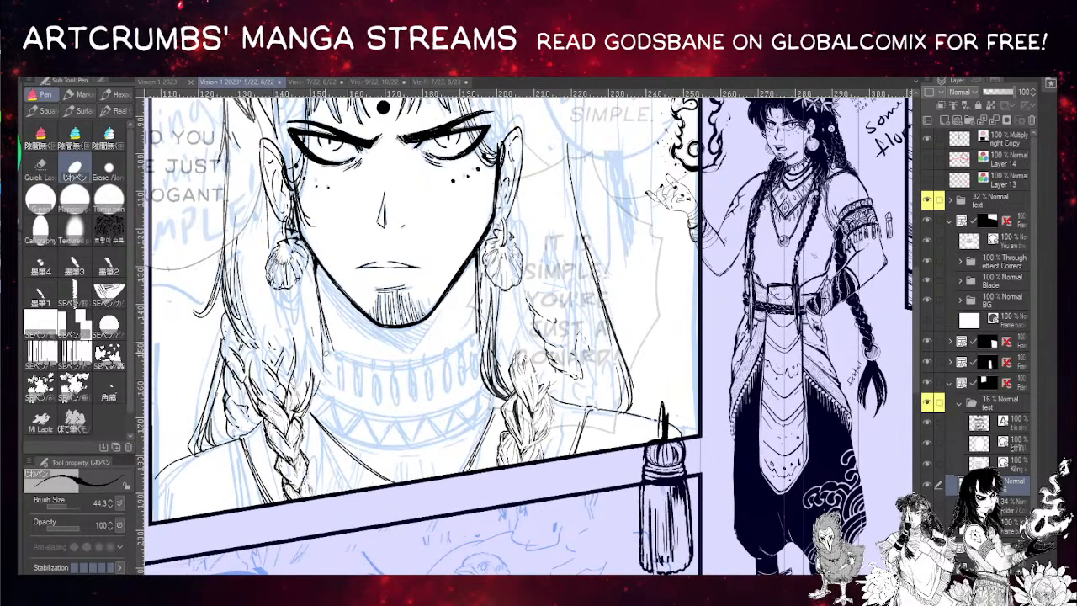
- Ink parallel second lines along both sides of the garment's V neckline between the braids
mouse_move(326, 349)
mouse_down()
mouse_move(309, 408)
mouse_move(302, 312)
mouse_move(292, 365)
mouse_move(350, 411)
mouse_up()
key(ctrl+z)
drag(266, 340, 342, 413)
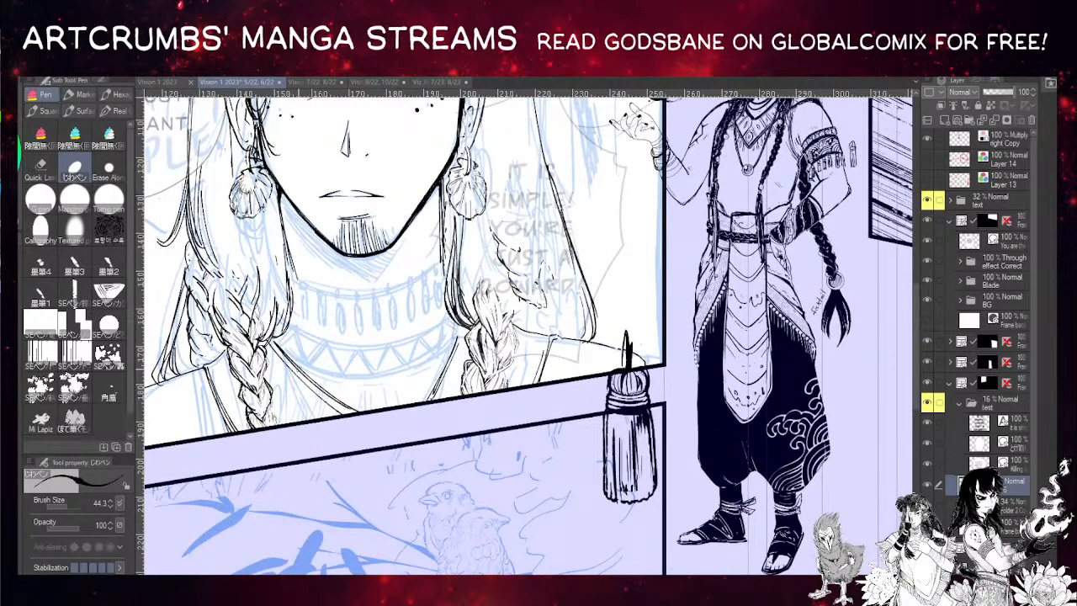
key(ctrl+z)
drag(273, 353, 347, 414)
drag(225, 389, 247, 423)
key(ctrl+z)
drag(397, 297, 301, 276)
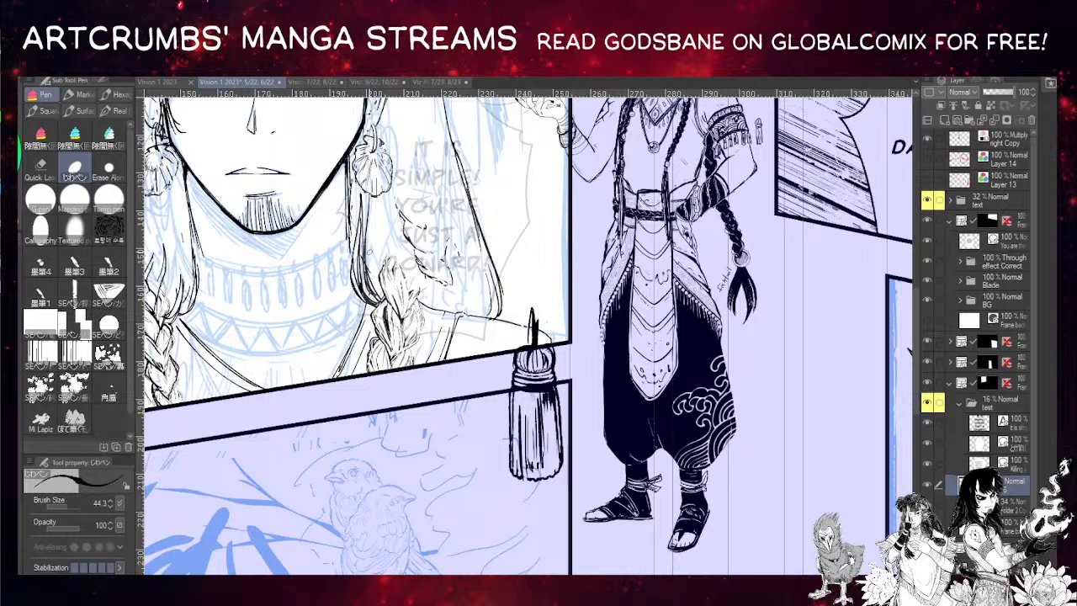
drag(347, 264, 426, 281)
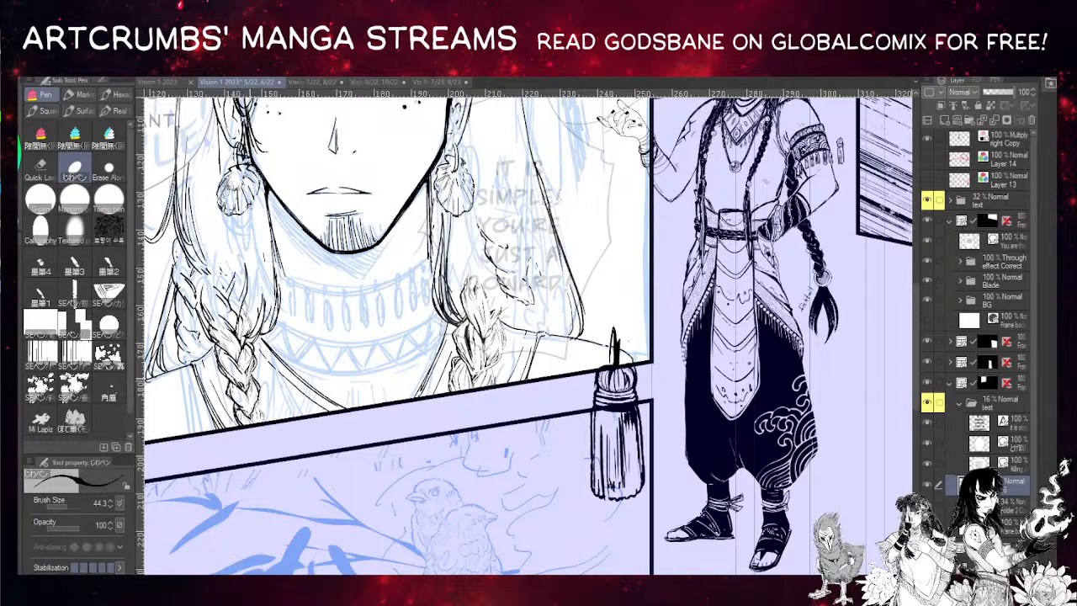
mouse_move(304, 337)
mouse_down()
mouse_move(290, 322)
mouse_move(313, 316)
mouse_up()
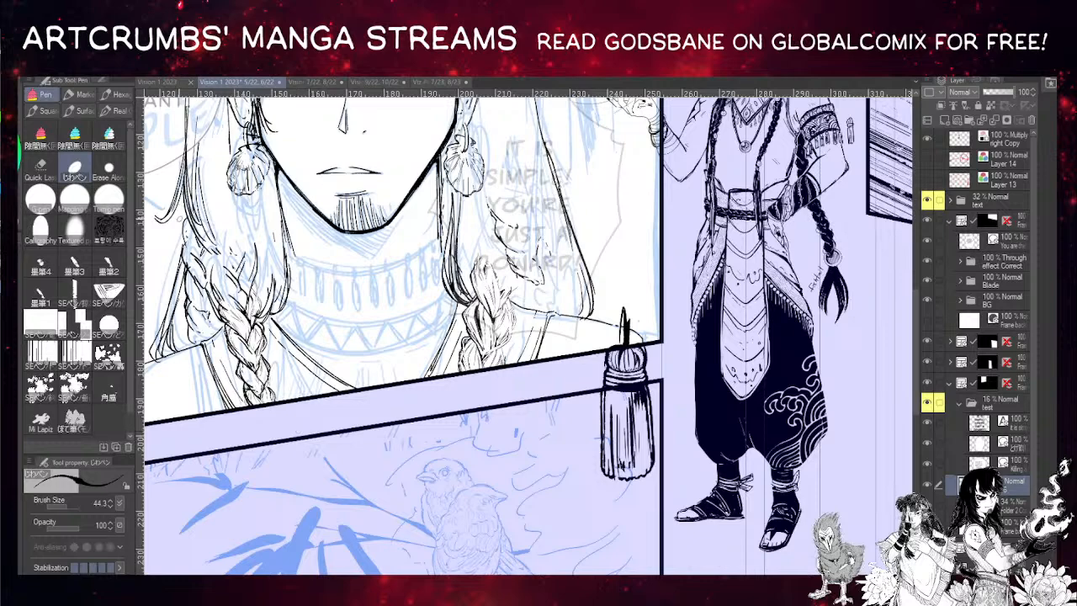
- Add short strands to the outer side lock and the loose hair above the first braid
drag(259, 335, 293, 370)
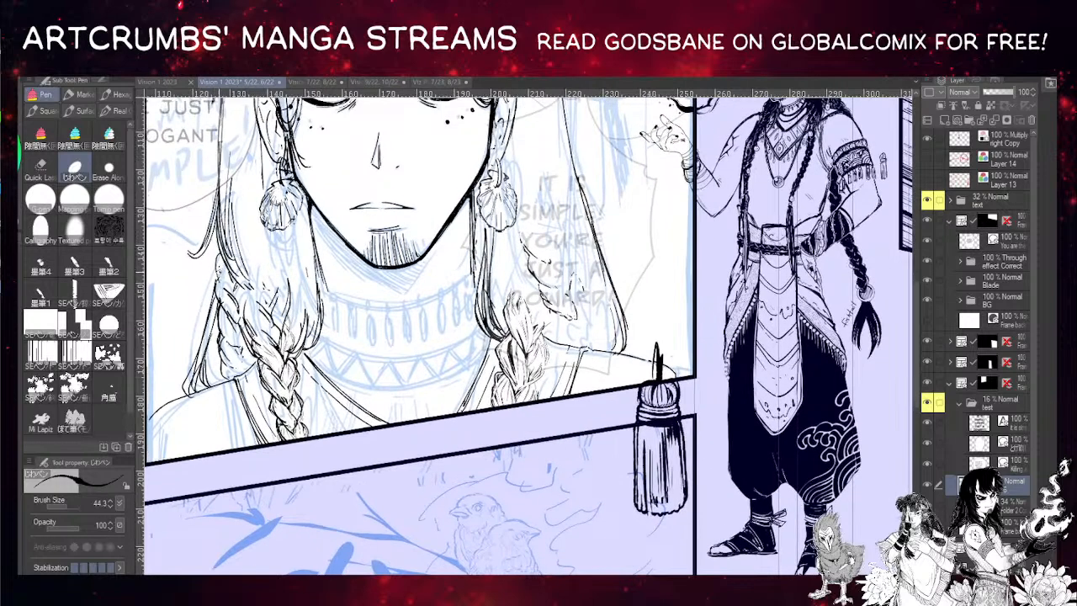
mouse_move(222, 273)
mouse_down()
mouse_move(219, 246)
mouse_move(222, 274)
mouse_move(298, 314)
mouse_up()
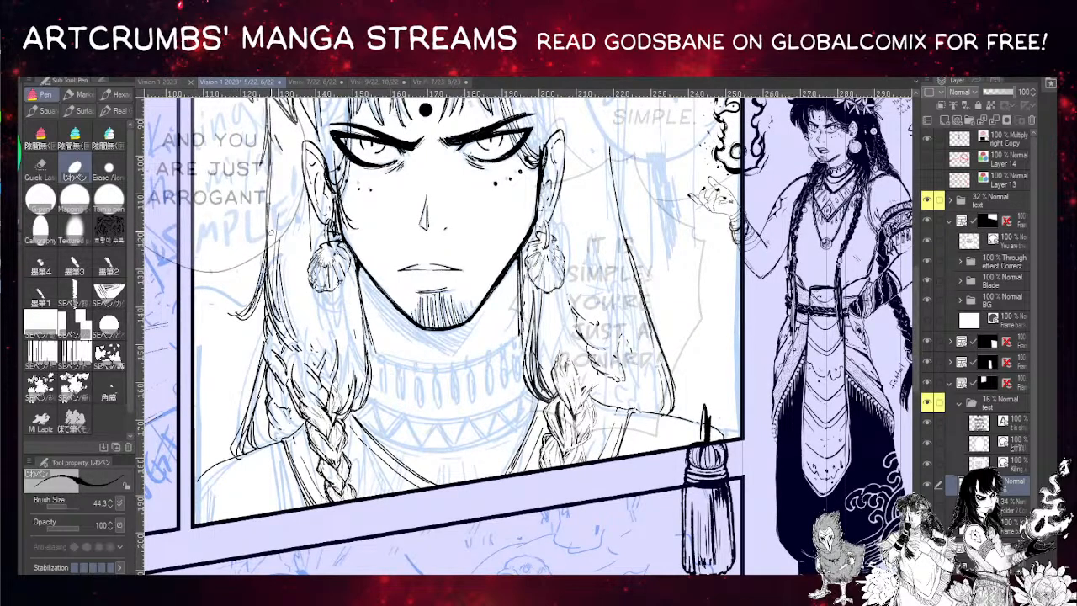
drag(272, 245, 247, 308)
drag(274, 352, 283, 371)
drag(310, 343, 304, 363)
drag(430, 224, 312, 234)
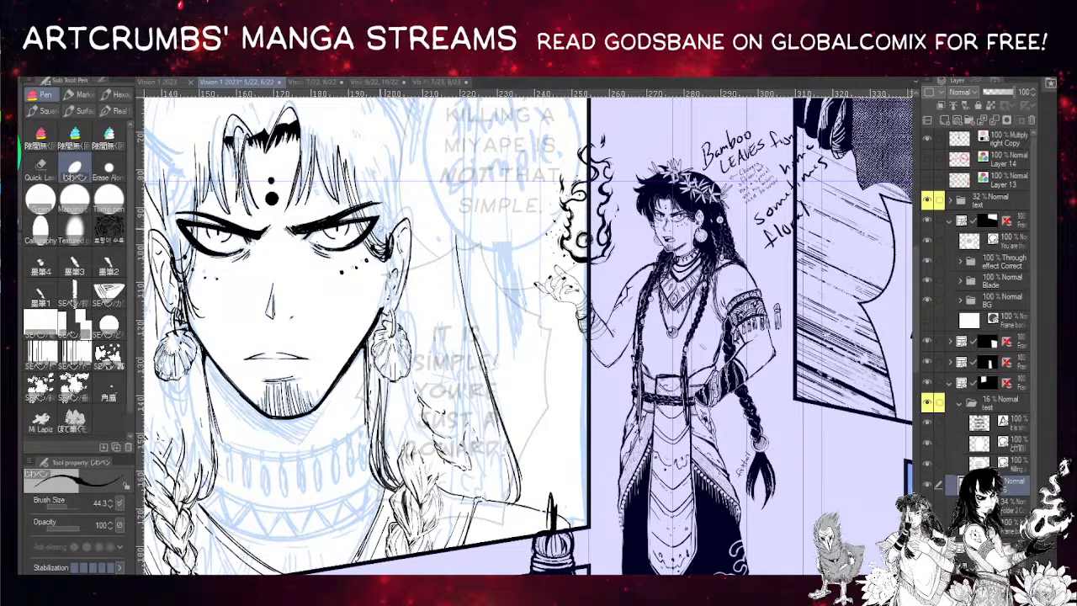
- Extend the long outer hair edge on the second braid's side upward past the ear to forehead height
drag(391, 261, 360, 274)
mouse_move(382, 227)
mouse_down()
mouse_move(421, 273)
mouse_move(408, 371)
mouse_up()
drag(404, 274, 422, 427)
drag(417, 314, 430, 466)
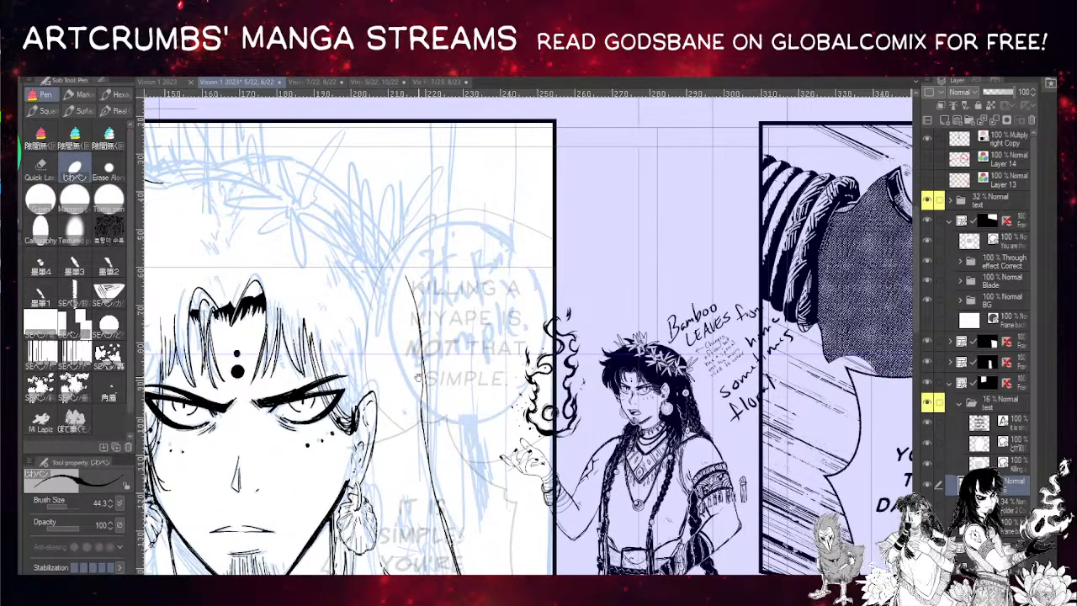
mouse_move(416, 373)
mouse_down()
mouse_move(361, 260)
mouse_move(383, 400)
mouse_up()
drag(374, 310, 394, 431)
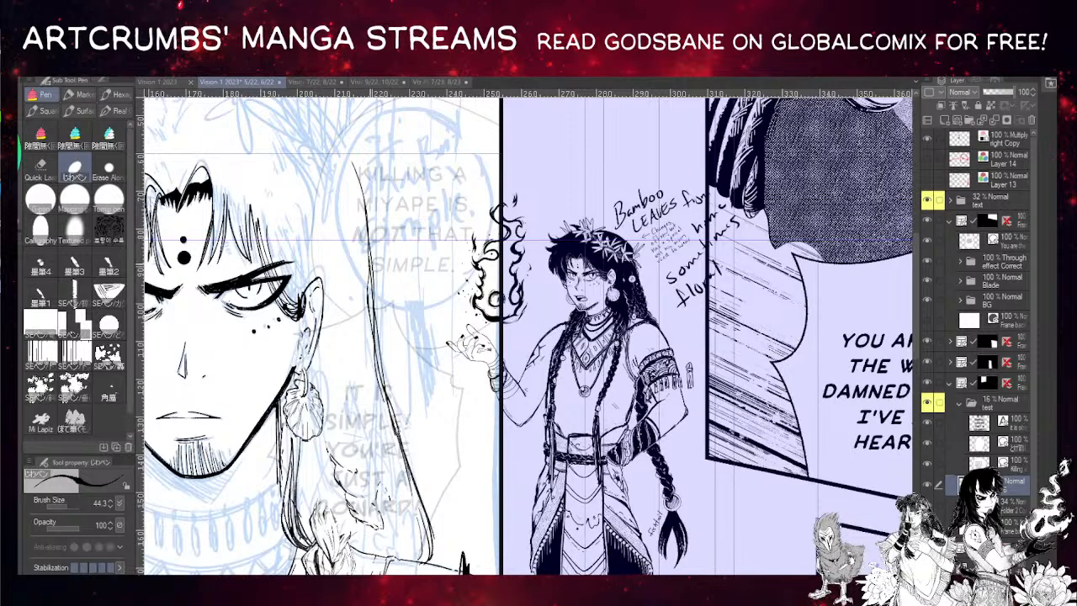
mouse_move(367, 259)
mouse_down()
mouse_move(378, 358)
mouse_move(379, 240)
mouse_move(439, 429)
mouse_move(434, 451)
mouse_up()
key(ctrl+z)
key(ctrl+z)
- Thicken the same long outer hair edge with parallel strands running down from ear level
mouse_move(425, 407)
mouse_down()
mouse_move(435, 452)
mouse_move(388, 287)
mouse_move(453, 445)
mouse_up()
drag(423, 315, 478, 530)
key(ctrl+z)
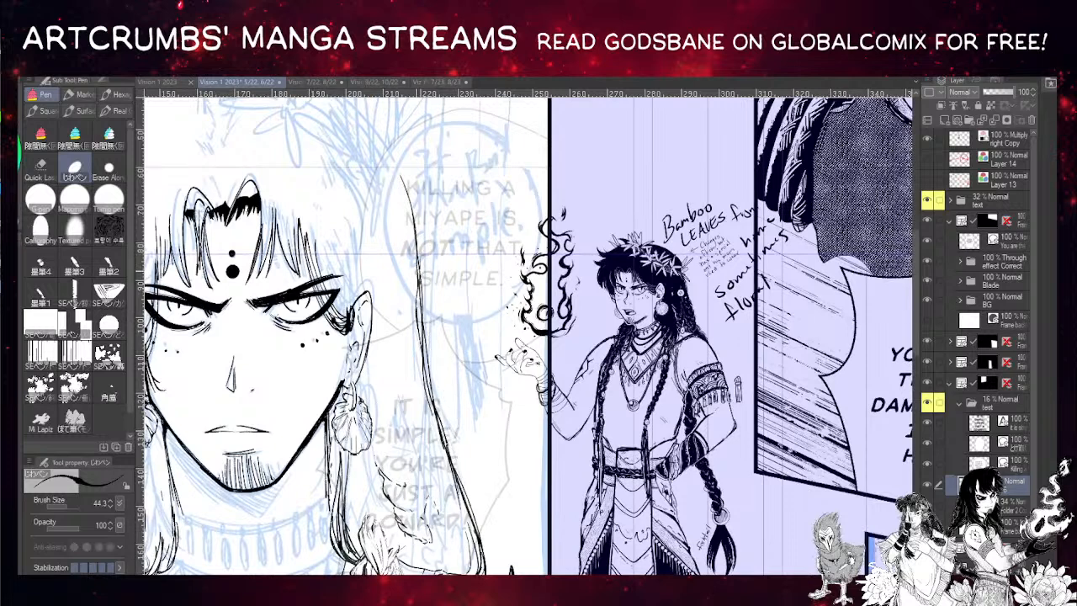
drag(424, 331, 474, 545)
drag(423, 314, 465, 554)
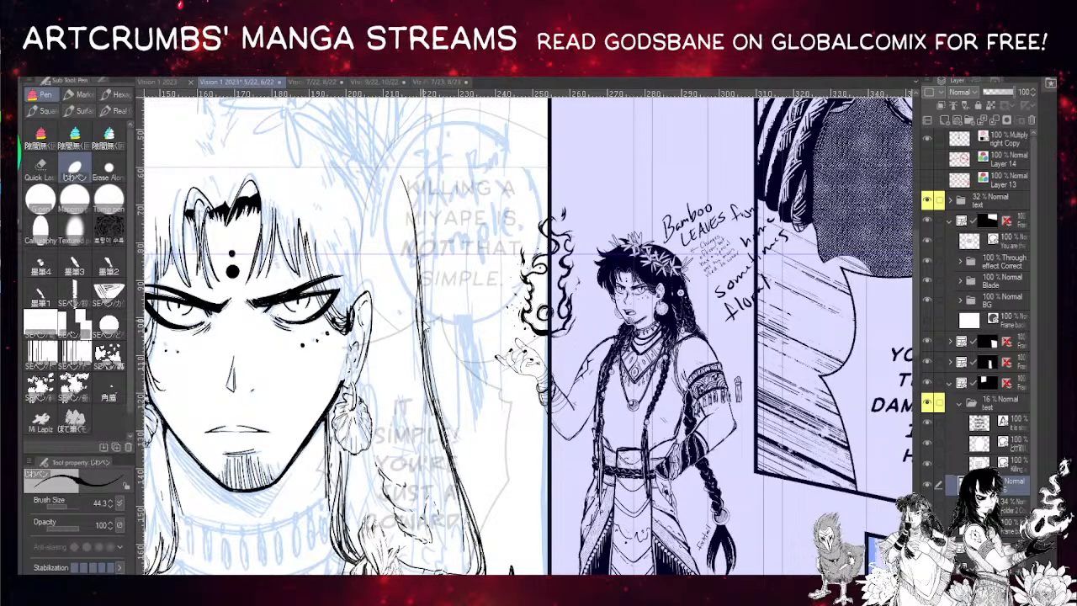
key(ctrl+z)
mouse_move(421, 309)
mouse_down()
mouse_move(476, 539)
mouse_move(418, 287)
mouse_move(471, 526)
mouse_up()
mouse_move(442, 386)
mouse_down()
mouse_move(416, 229)
mouse_move(426, 323)
mouse_up()
mouse_move(419, 254)
mouse_down()
mouse_move(450, 311)
mouse_move(438, 258)
mouse_up()
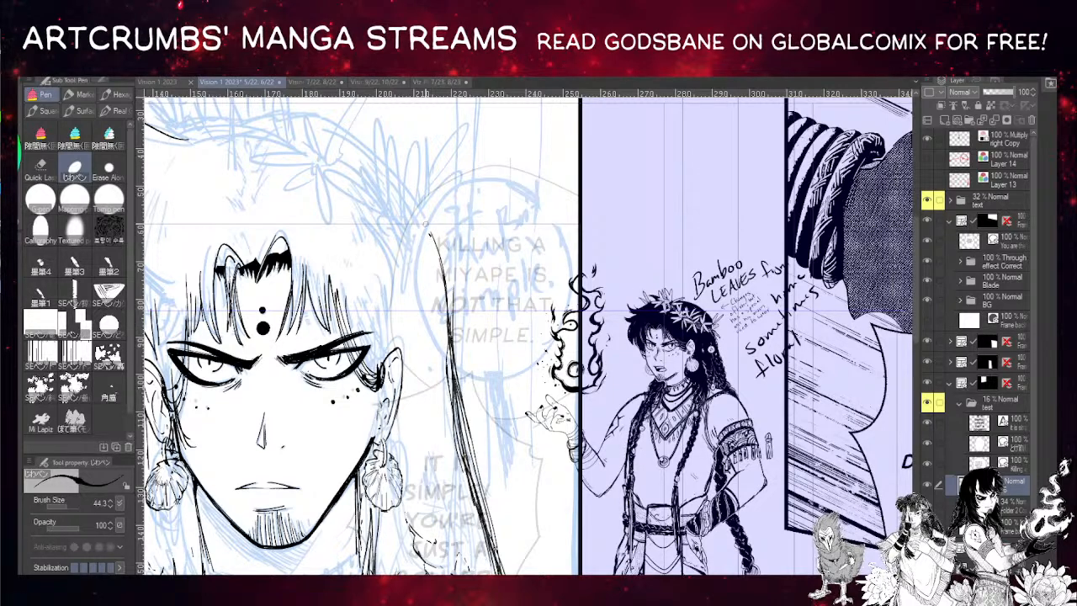
- Ink the head contour from the crown towards the outer hair edge, and outline the start of a band along it
drag(310, 159, 415, 236)
mouse_move(276, 141)
mouse_down()
mouse_move(343, 183)
mouse_move(318, 165)
mouse_move(226, 173)
mouse_move(278, 162)
mouse_move(344, 183)
mouse_up()
mouse_move(279, 151)
mouse_down()
mouse_move(355, 180)
mouse_move(365, 195)
mouse_move(265, 150)
mouse_move(305, 171)
mouse_up()
mouse_move(248, 150)
mouse_down()
mouse_move(283, 165)
mouse_move(257, 154)
mouse_move(268, 162)
mouse_up()
key(ctrl+z)
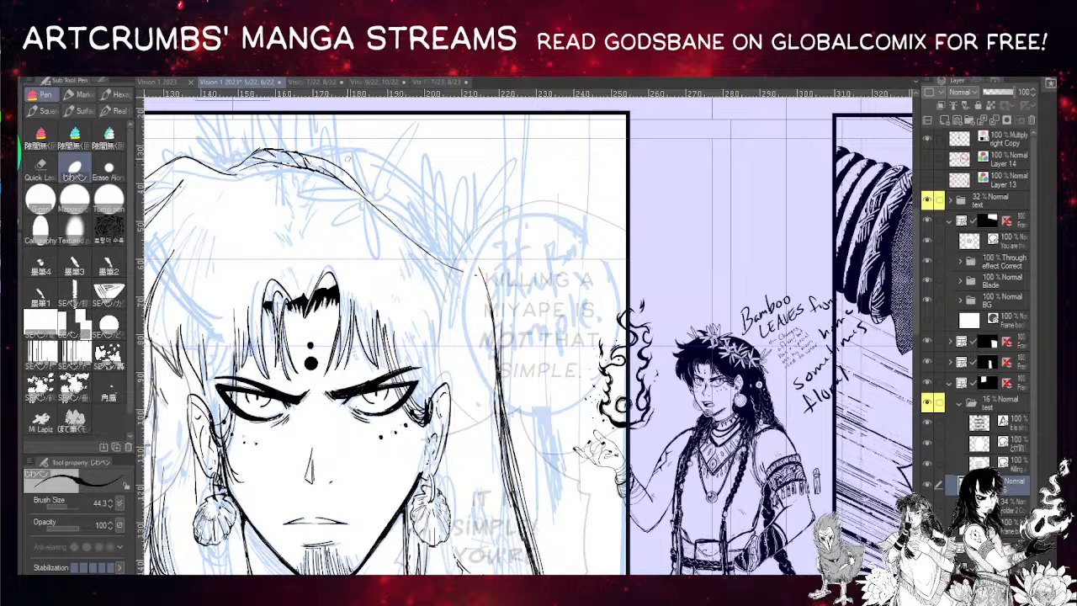
- Ink the twisted, rope-like segments of the band along the crown, following the head contour downward
mouse_move(382, 196)
mouse_down()
mouse_move(436, 250)
mouse_move(327, 205)
mouse_move(327, 178)
mouse_up()
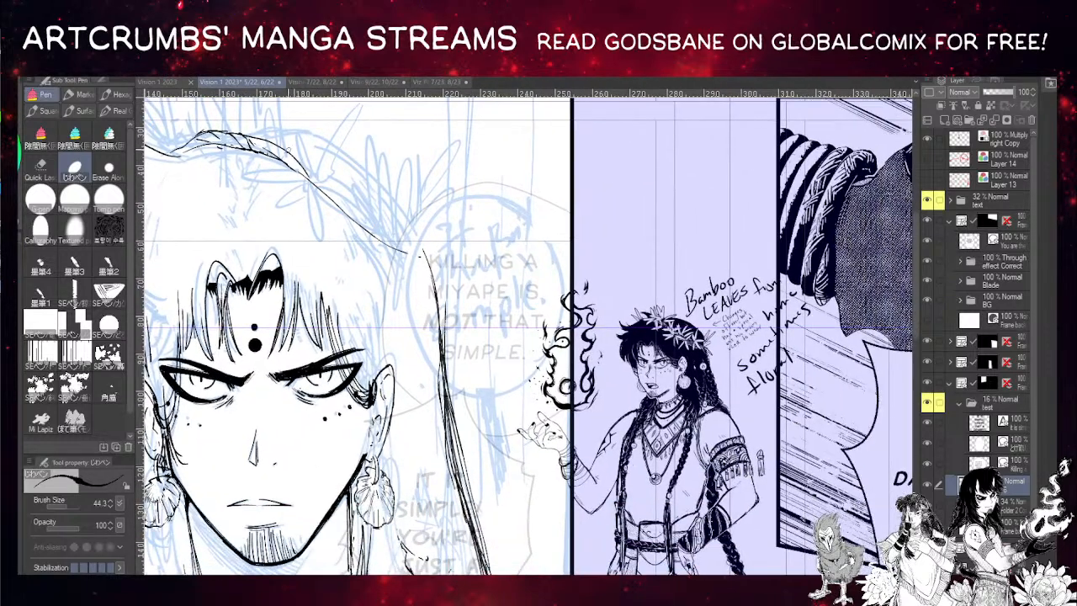
drag(259, 140, 278, 159)
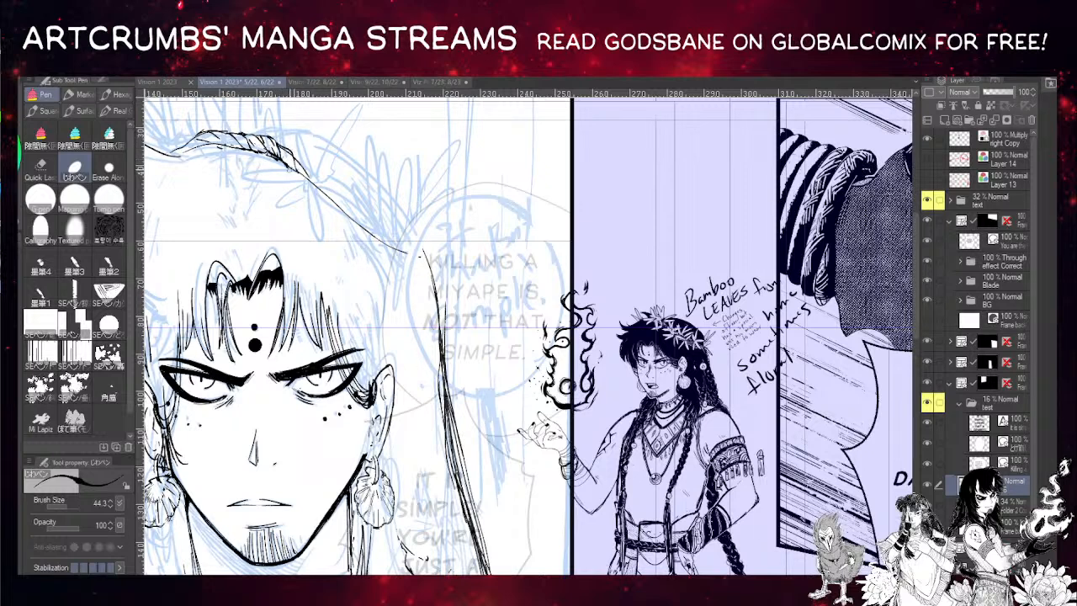
mouse_move(289, 162)
mouse_down()
mouse_move(291, 150)
mouse_move(294, 168)
mouse_up()
mouse_move(196, 135)
mouse_down()
mouse_move(268, 159)
mouse_move(248, 175)
mouse_move(266, 174)
mouse_up()
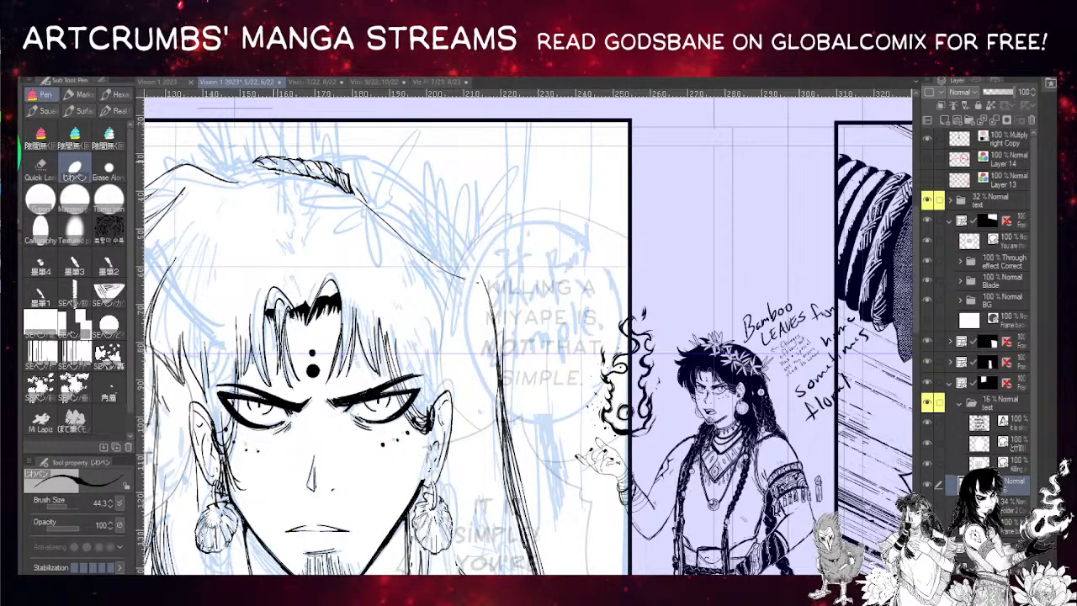
drag(266, 157, 285, 158)
drag(347, 172, 379, 221)
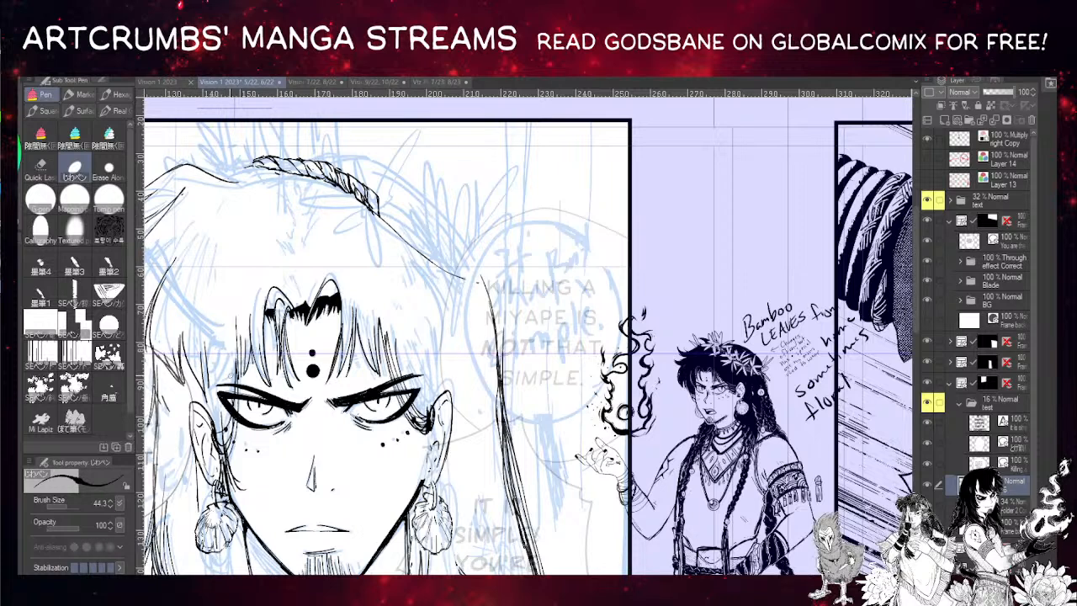
- Ink a curved outer hair contour joining the end of the crown band to the long outer hair edge
drag(199, 434, 204, 446)
drag(415, 325, 431, 296)
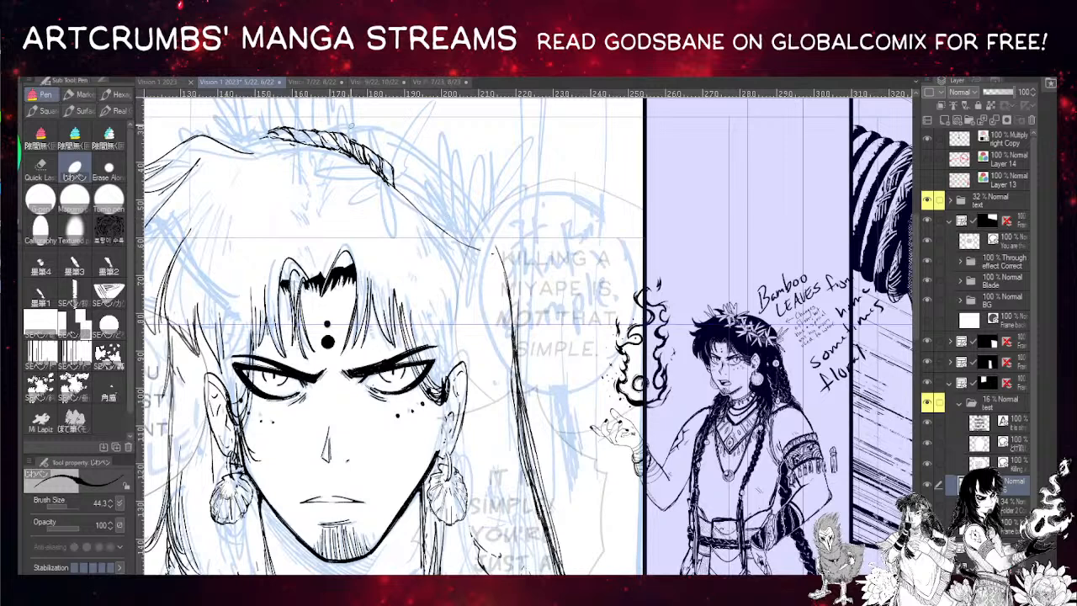
mouse_move(484, 250)
mouse_down()
mouse_move(471, 200)
mouse_move(446, 173)
mouse_move(383, 133)
mouse_move(345, 130)
mouse_move(364, 124)
mouse_move(457, 182)
mouse_up()
key(ctrl+z)
drag(423, 249, 419, 178)
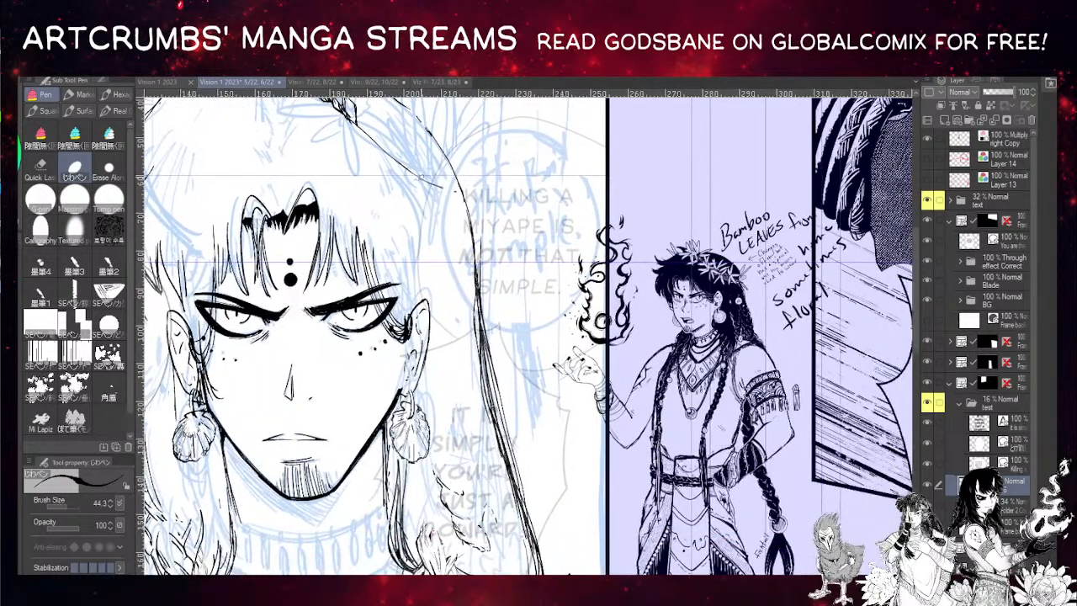
- Ink long hair strands hanging below the clam shell earring on the first braid's side
drag(400, 264, 422, 226)
drag(407, 319, 403, 248)
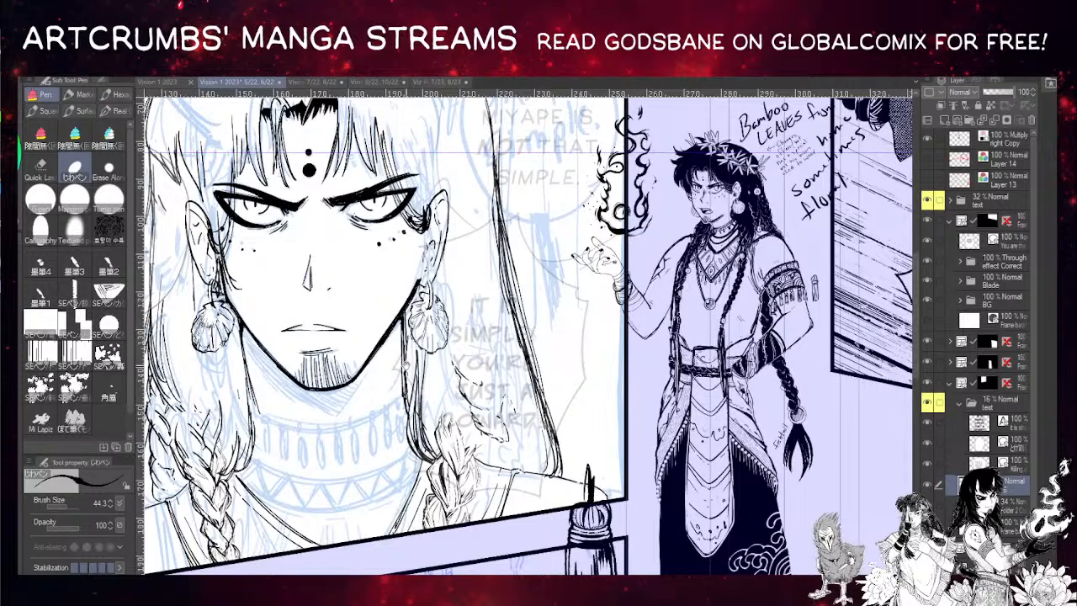
drag(403, 365, 450, 355)
drag(280, 339, 293, 429)
key(ctrl+z)
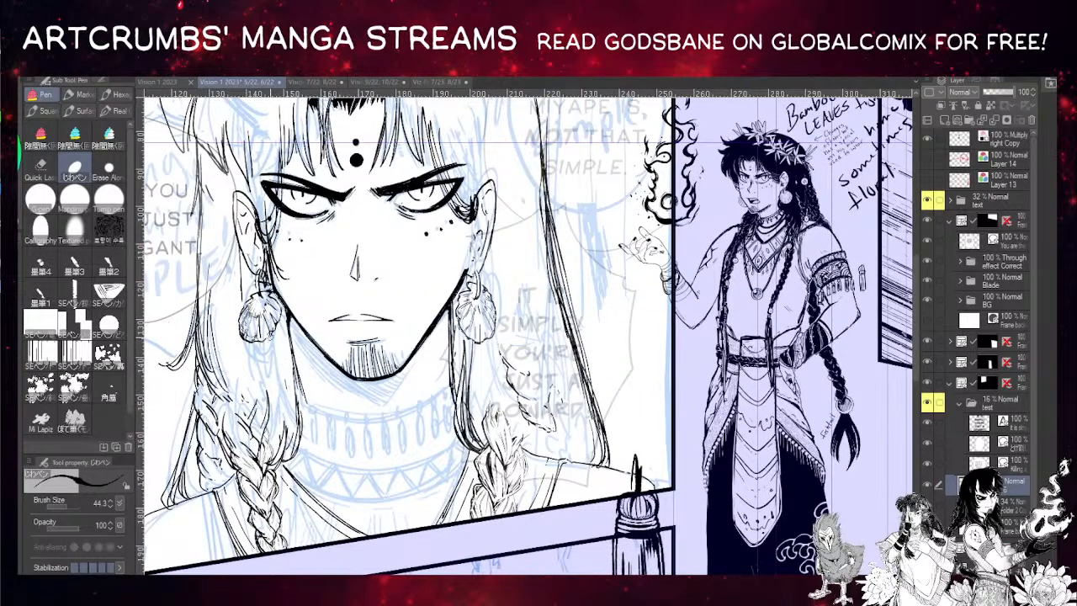
drag(273, 340, 266, 398)
mouse_move(273, 344)
mouse_down()
mouse_move(269, 392)
mouse_move(248, 391)
mouse_move(263, 433)
mouse_up()
drag(262, 313, 268, 335)
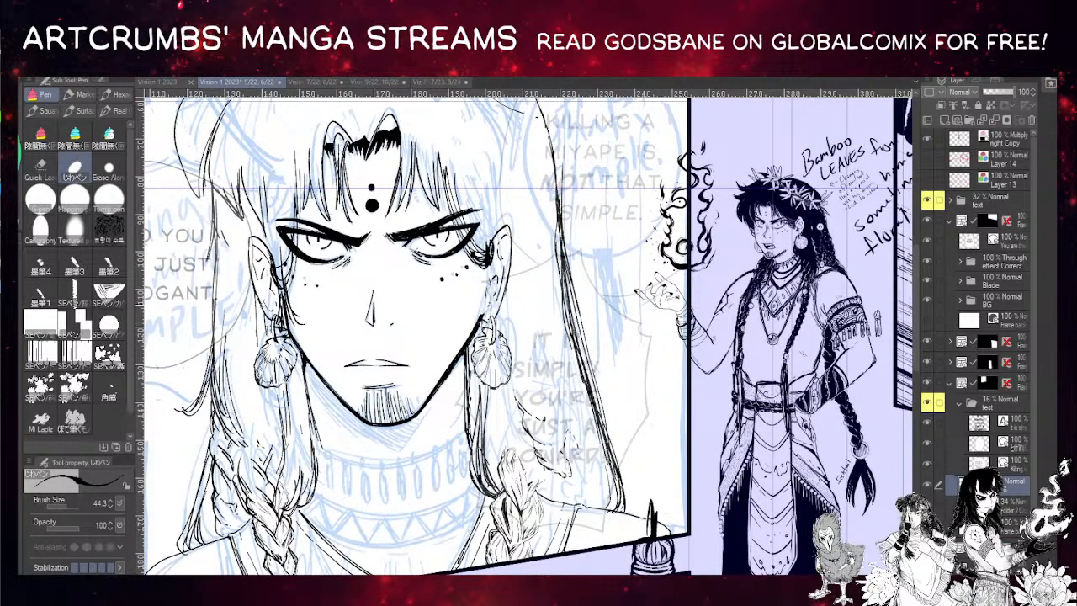
- Draw a vertical guide line at the neck's centre, then lasso the neckline strokes on one side and duplicate them onto a new layer
drag(308, 266, 253, 221)
drag(371, 310, 366, 262)
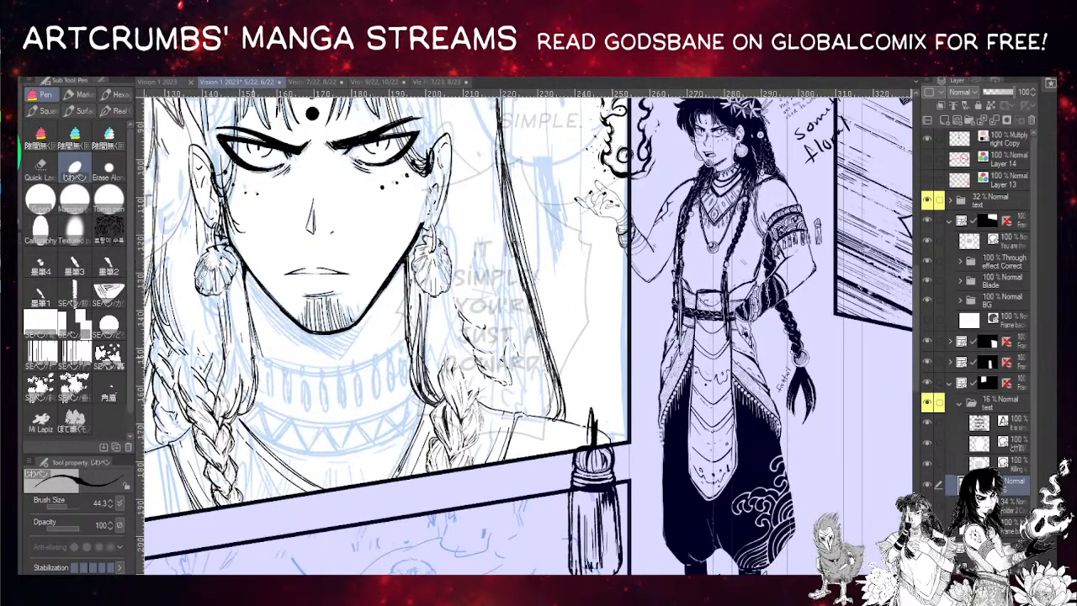
mouse_move(289, 419)
mouse_down()
mouse_move(285, 313)
mouse_move(328, 432)
mouse_up()
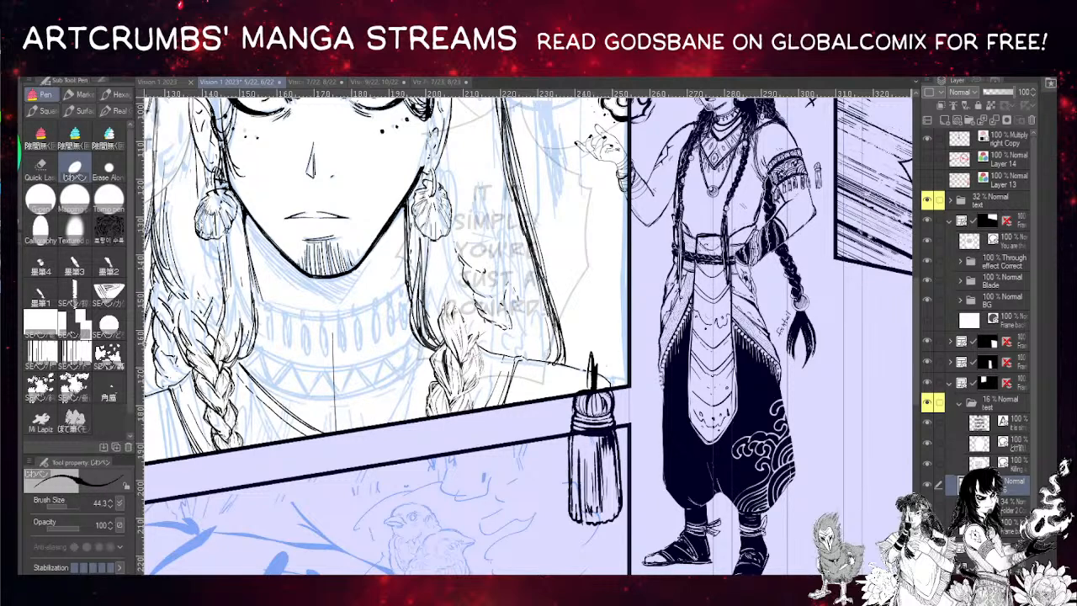
key(m)
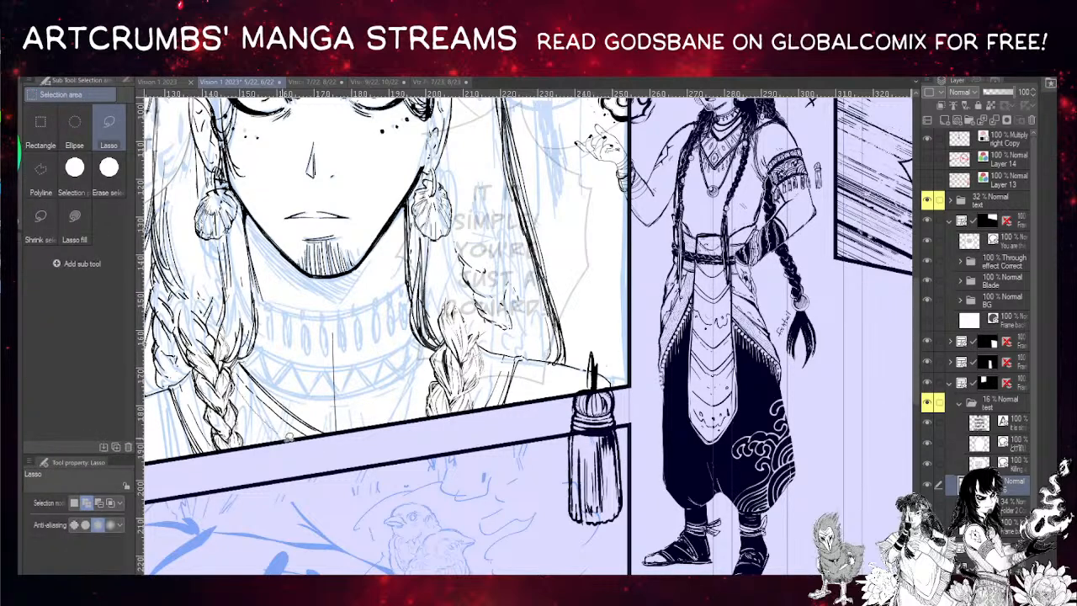
mouse_move(289, 437)
mouse_down()
mouse_move(331, 428)
mouse_move(274, 357)
mouse_up()
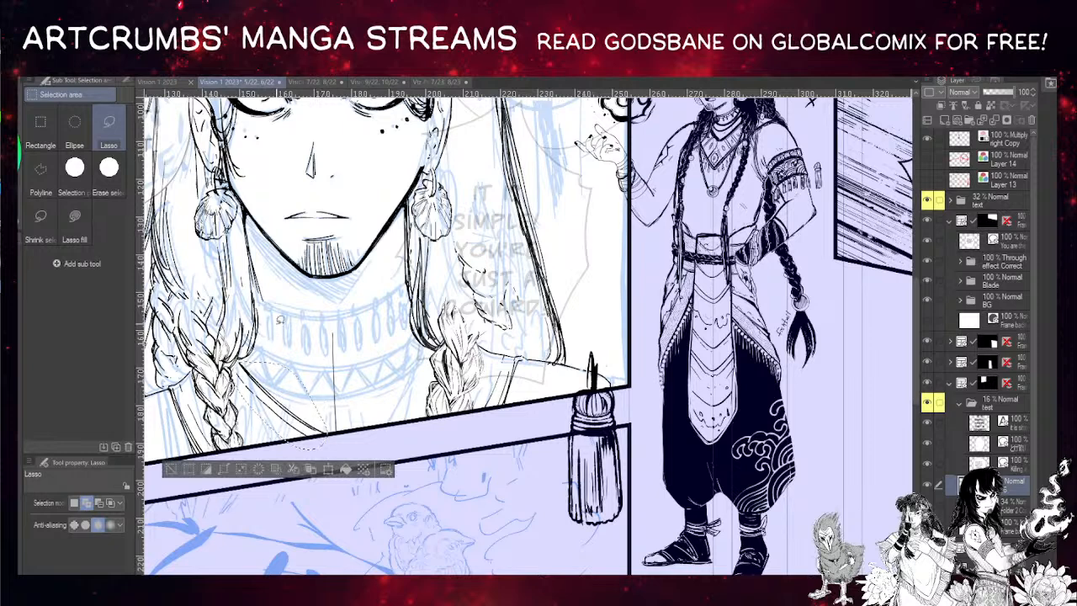
key(ctrl+c)
key(ctrl+v)
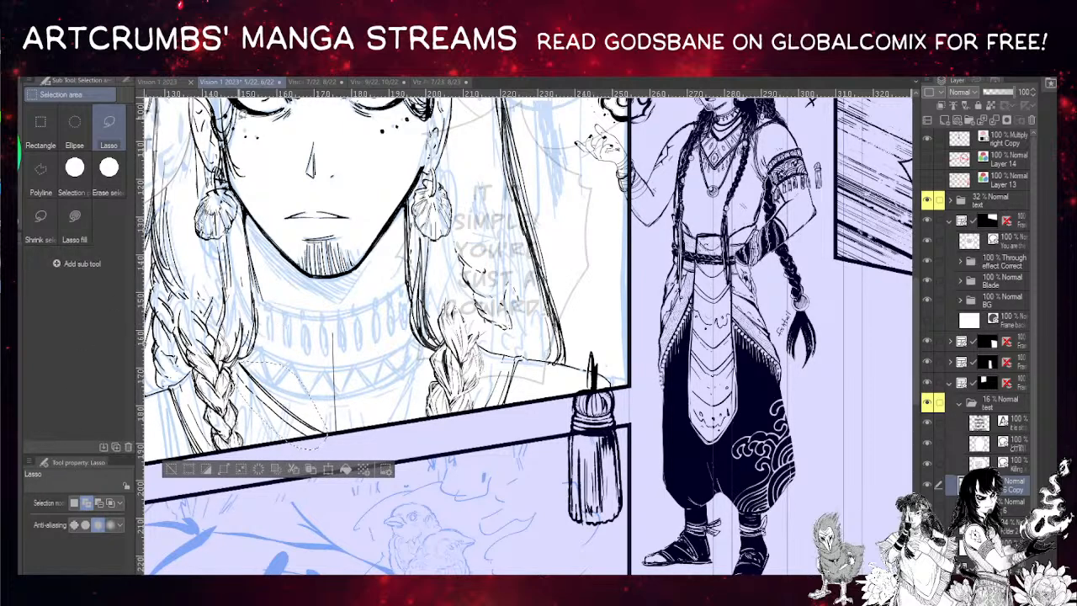
- Flip the copied neckline strokes horizontally and position them on the opposite side of the centre guide, beside the second braid
key(ctrl+t)
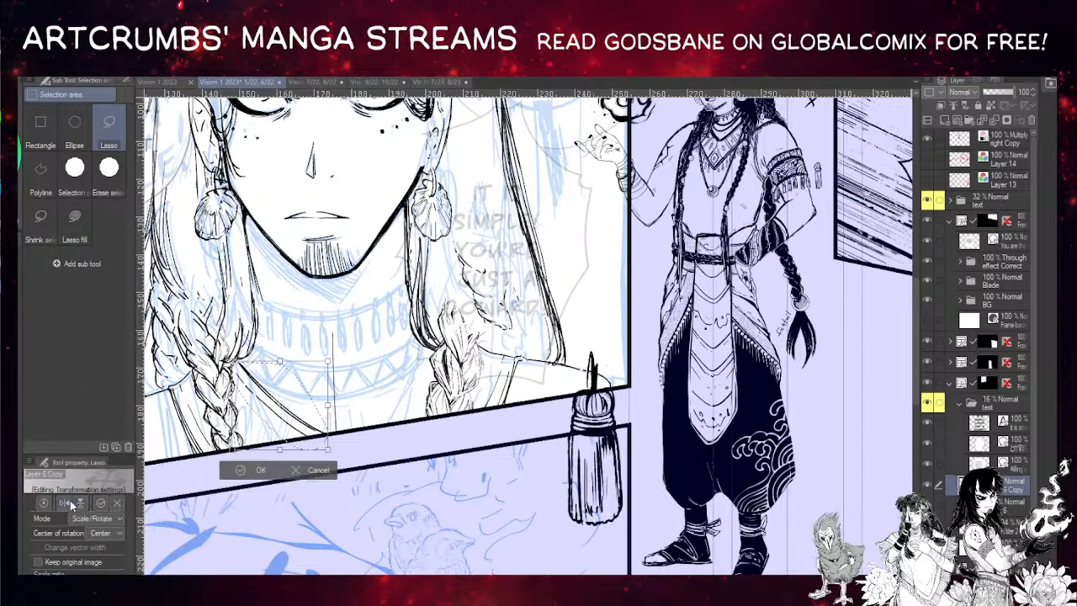
click(64, 502)
mouse_move(308, 389)
mouse_down()
mouse_move(429, 375)
mouse_move(412, 409)
mouse_up()
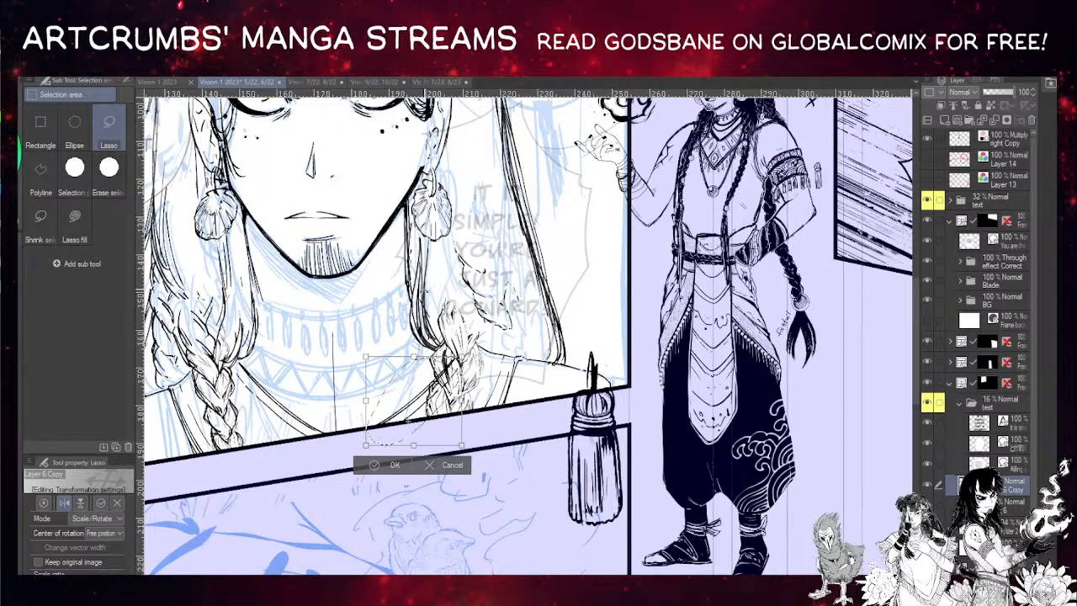
drag(471, 363, 469, 360)
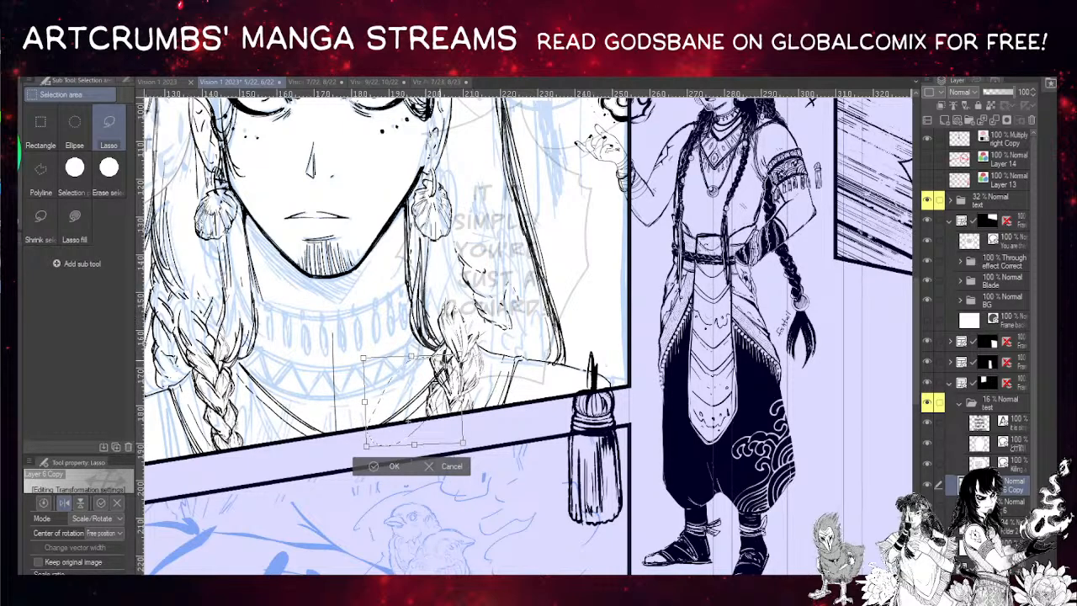
click(396, 466)
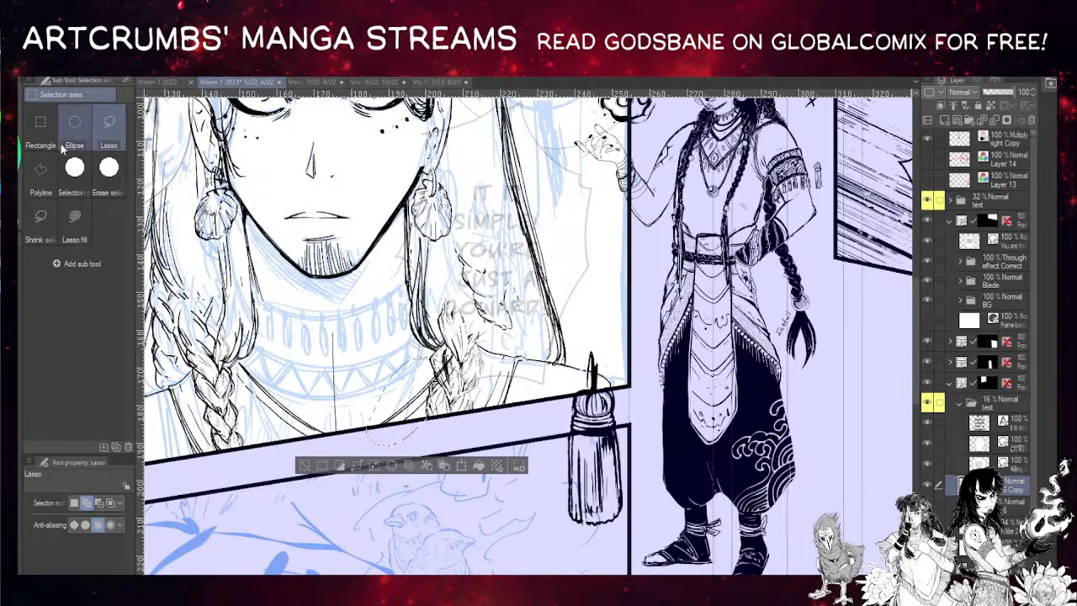
key(k)
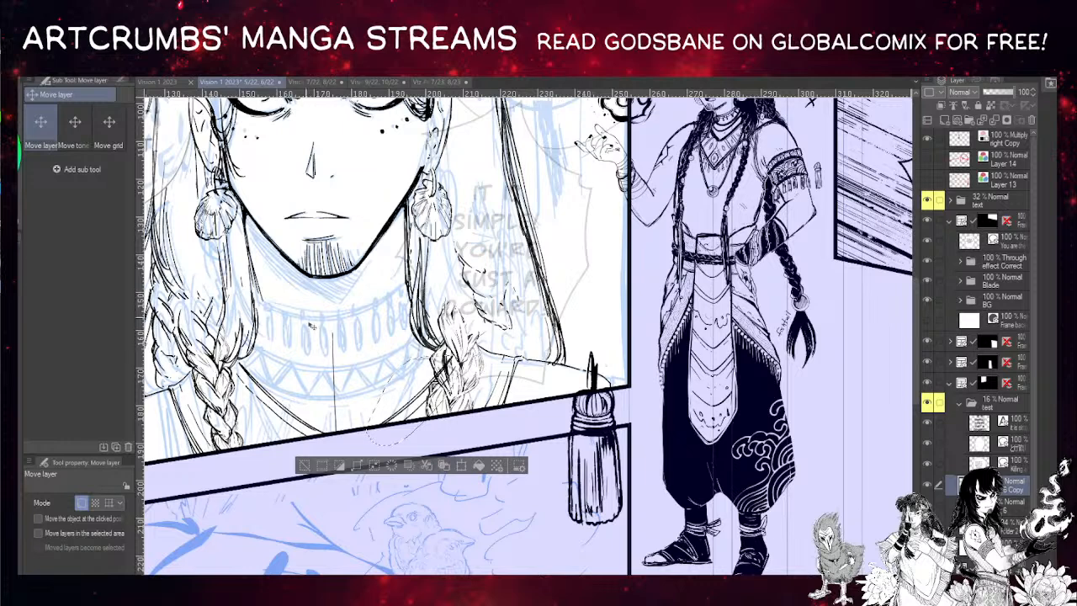
mouse_move(404, 396)
mouse_down()
mouse_move(382, 405)
mouse_move(397, 403)
mouse_up()
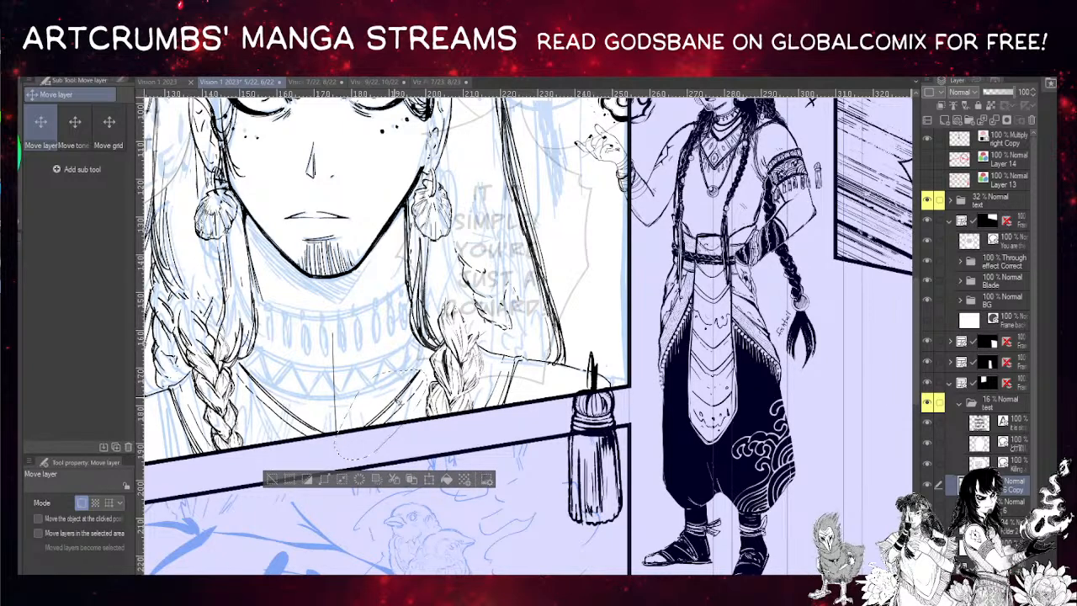
key(ctrl+d)
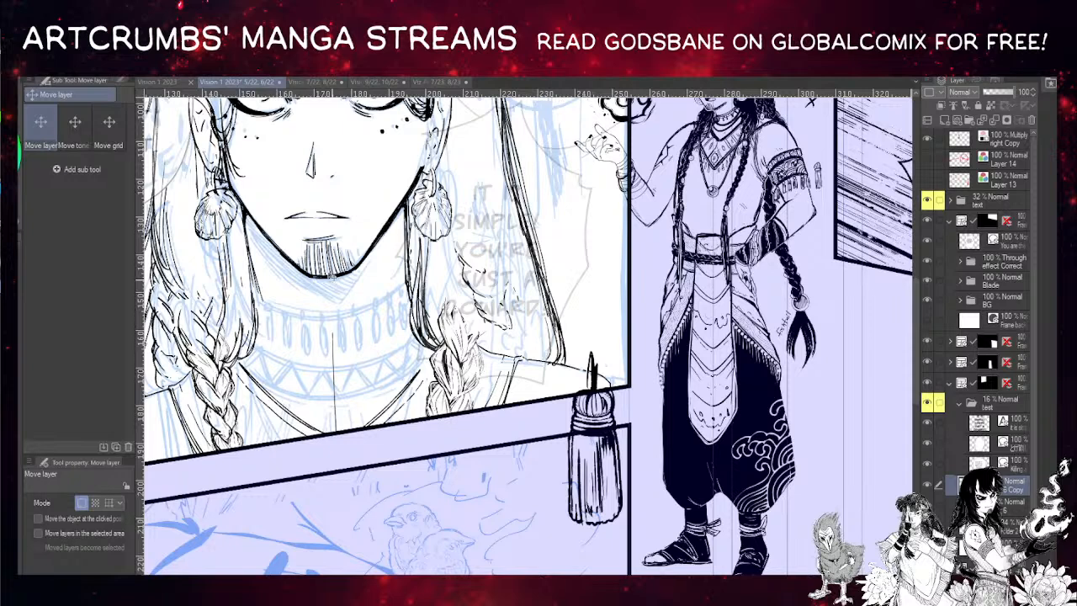
- Merge the mirrored neckline copy into the ink layer below and erase the vertical centre guide line
key(ctrl+e)
drag(331, 330, 335, 433)
key(p)
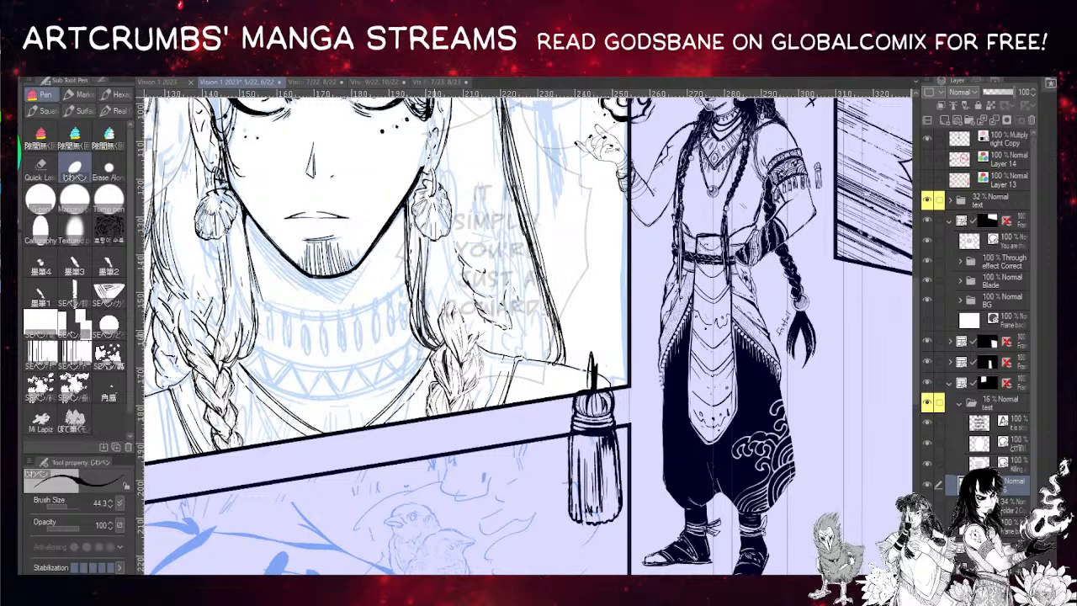
- Choose the melati 2 jewellery decoration brush for the necklace and set its size to 95
drag(383, 354, 398, 312)
drag(432, 390, 405, 502)
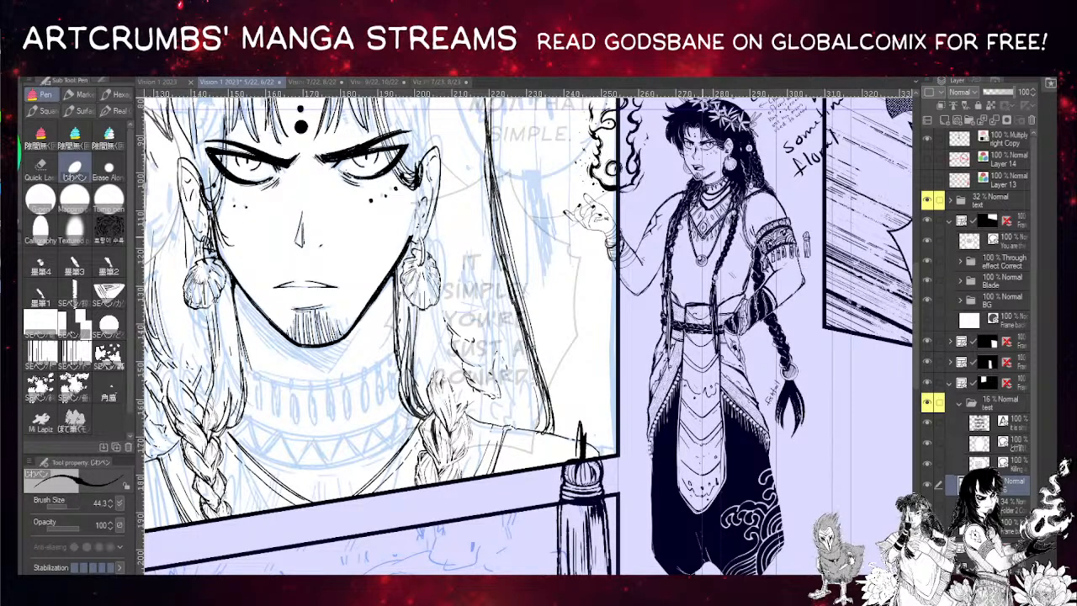
drag(372, 447, 365, 426)
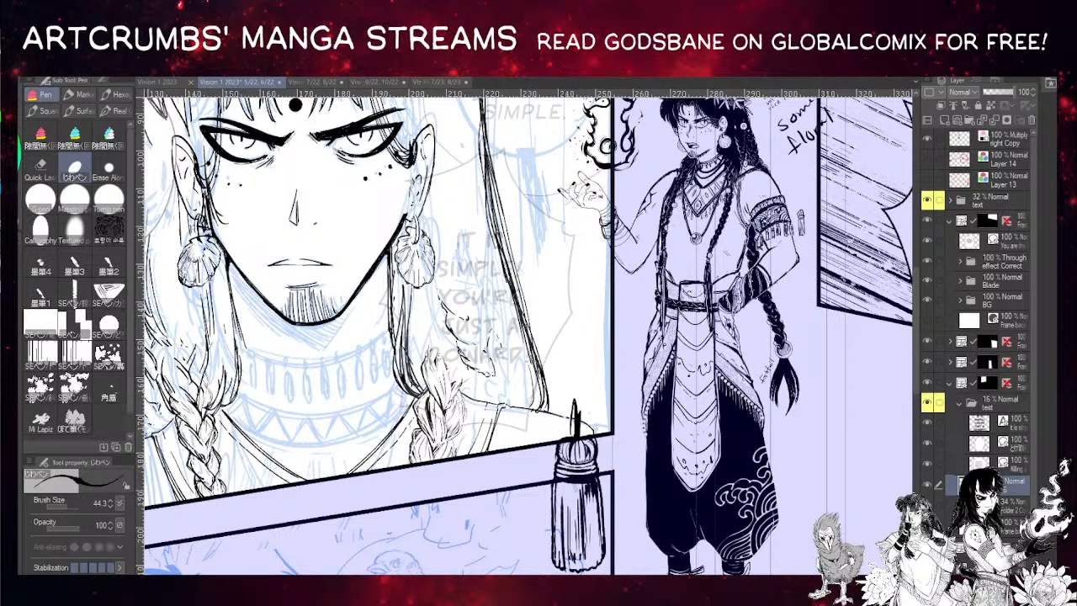
key(b)
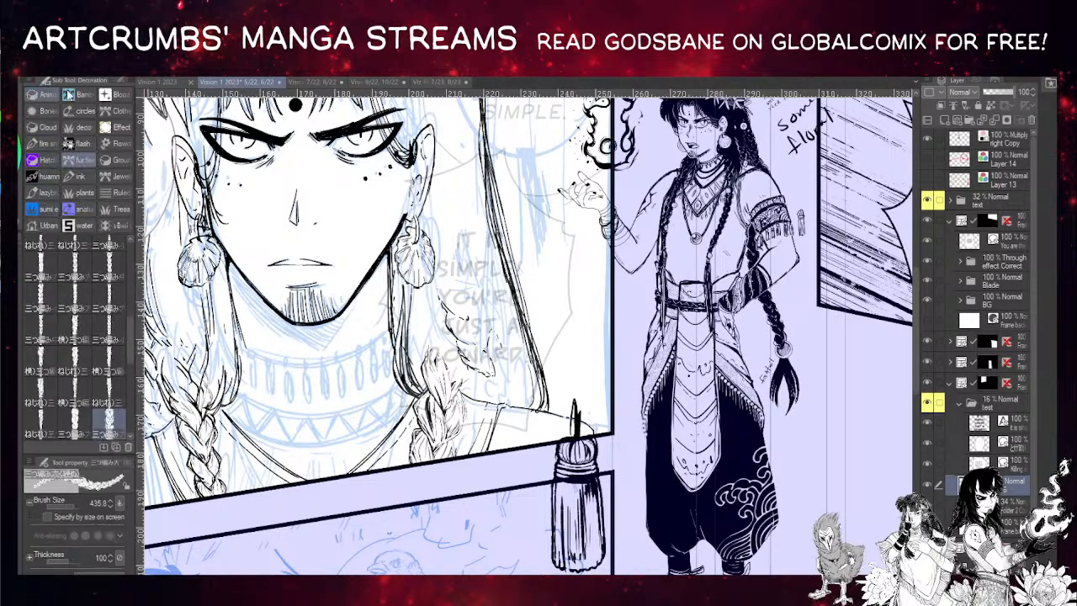
click(116, 176)
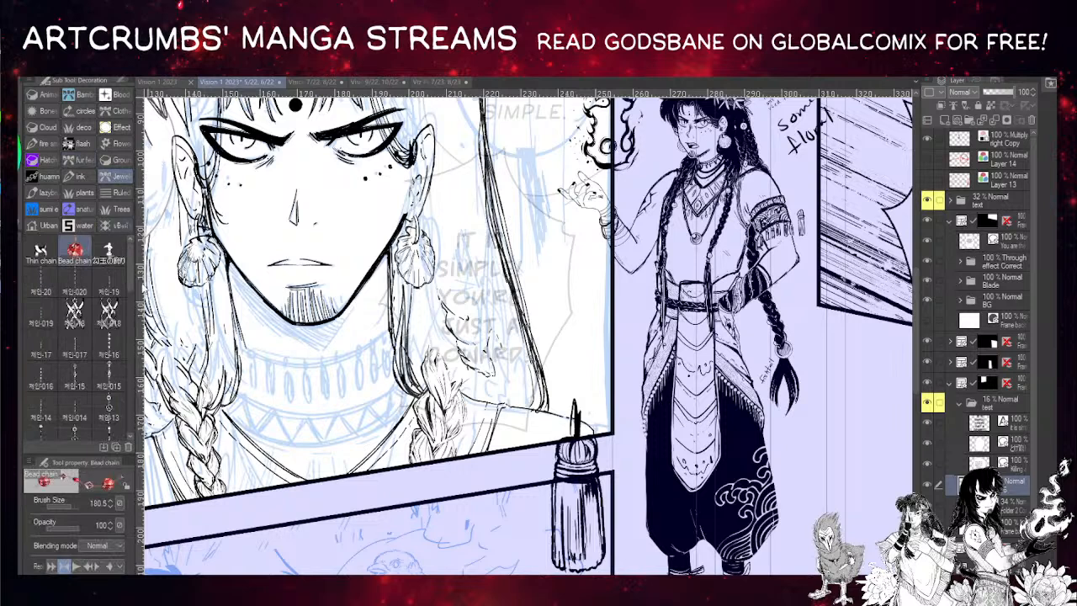
scroll(134, 329, down, 5)
scroll(135, 329, down, 3)
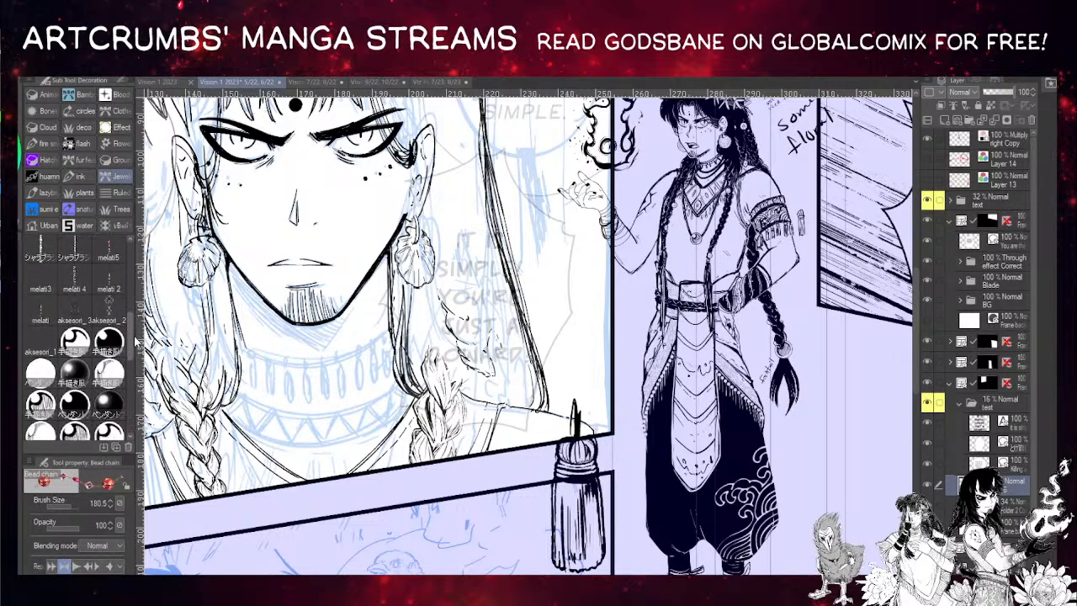
click(74, 257)
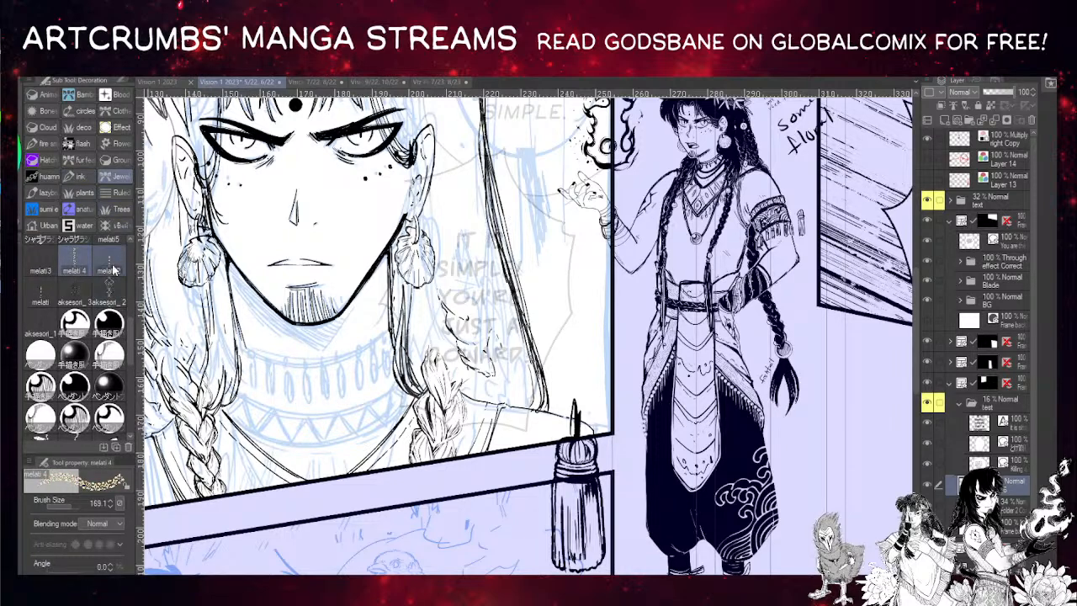
click(40, 290)
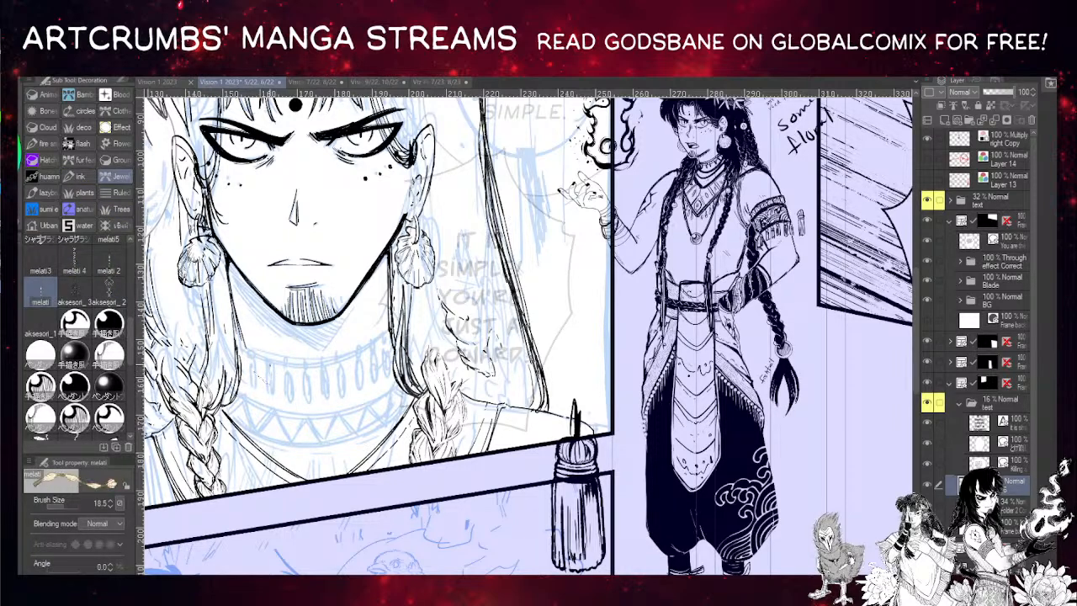
click(118, 271)
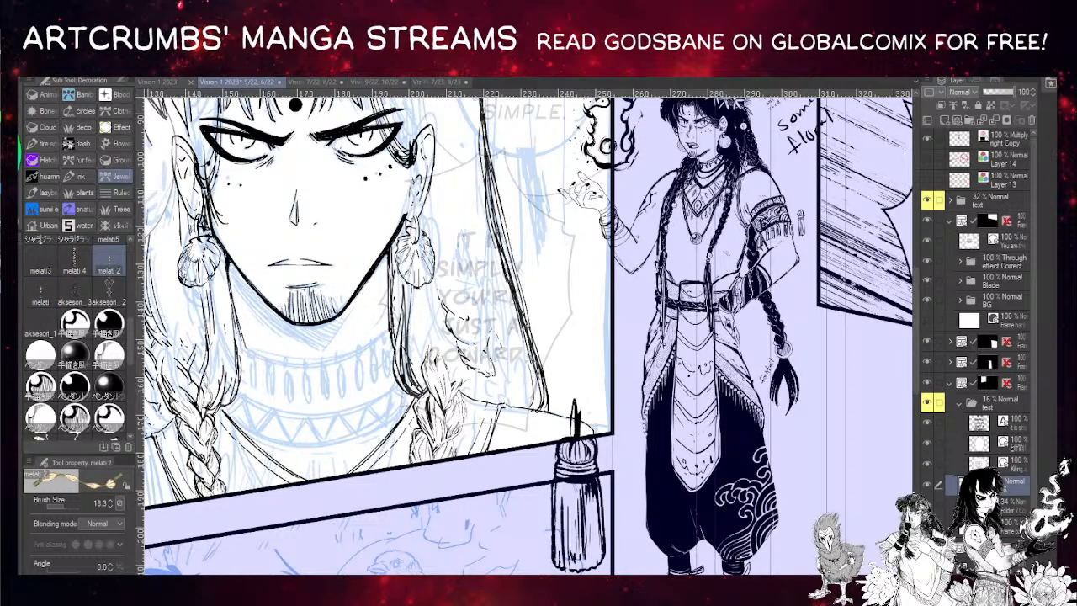
click(69, 505)
mouse_move(238, 361)
mouse_down()
mouse_move(250, 375)
mouse_move(396, 358)
mouse_up()
key(ctrl+z)
key(ctrl+z)
- Draw the lower beaded necklace strand from braid to braid on a new layer, redoing the stroke until the curve fits
click(956, 119)
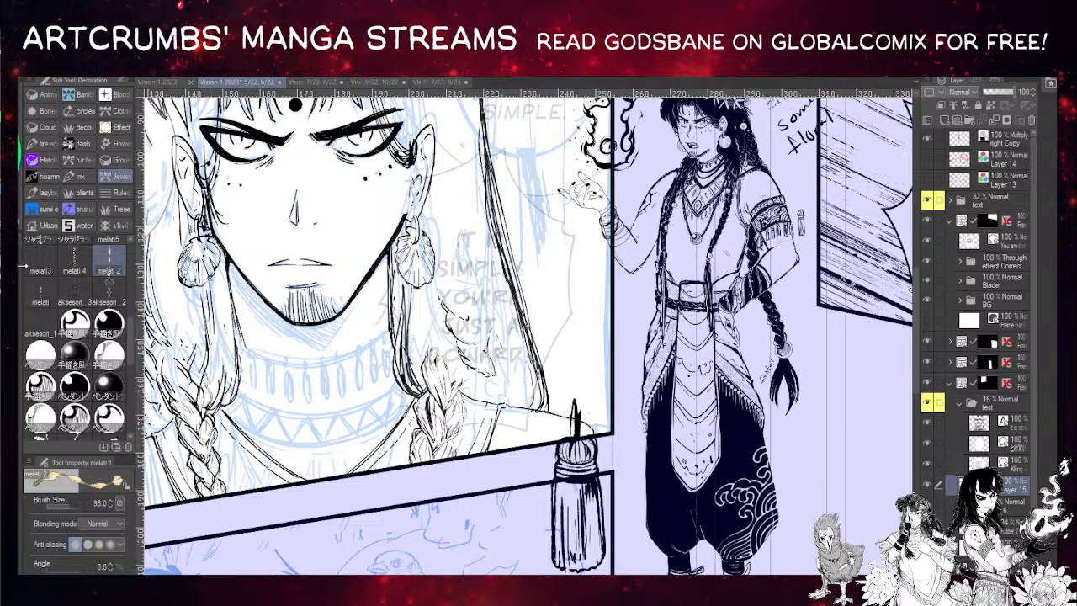
mouse_move(233, 404)
mouse_down()
mouse_move(344, 430)
mouse_move(391, 396)
mouse_up()
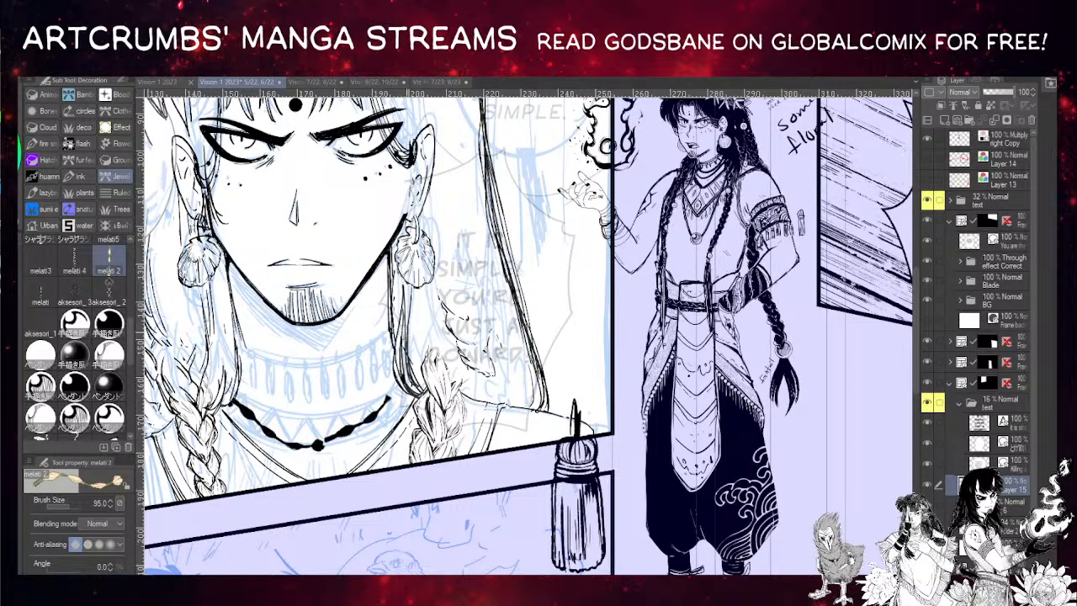
key(ctrl+z)
mouse_move(237, 399)
mouse_down()
mouse_move(334, 438)
mouse_move(399, 391)
mouse_up()
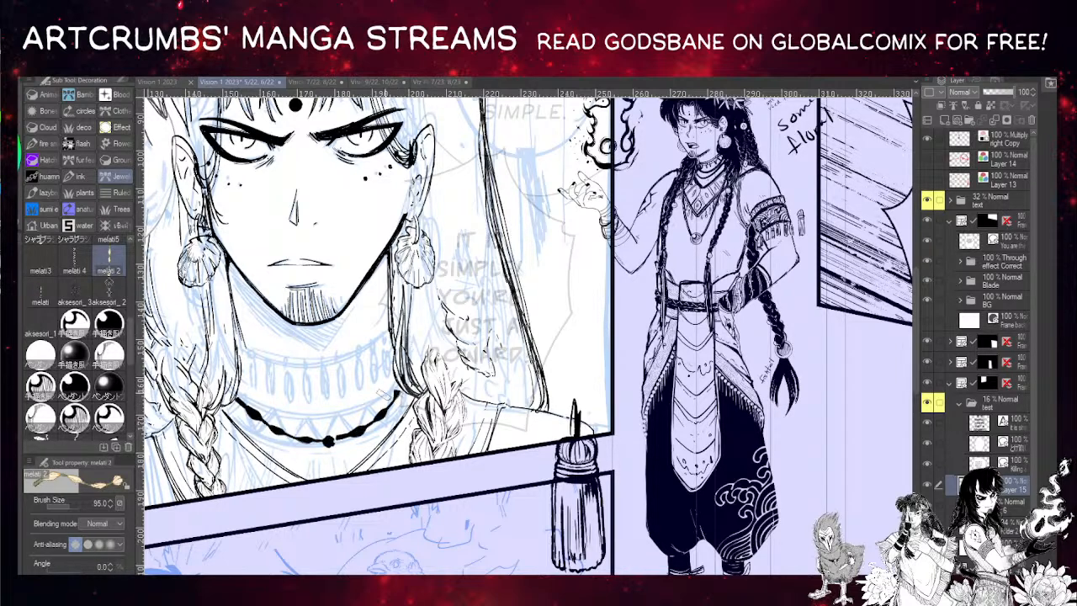
key(ctrl+z)
drag(237, 395, 421, 355)
key(ctrl+z)
mouse_move(234, 394)
mouse_down()
mouse_move(358, 436)
mouse_move(409, 346)
mouse_up()
key(ctrl+z)
mouse_move(234, 393)
mouse_down()
mouse_move(309, 441)
mouse_move(385, 404)
mouse_move(412, 367)
mouse_up()
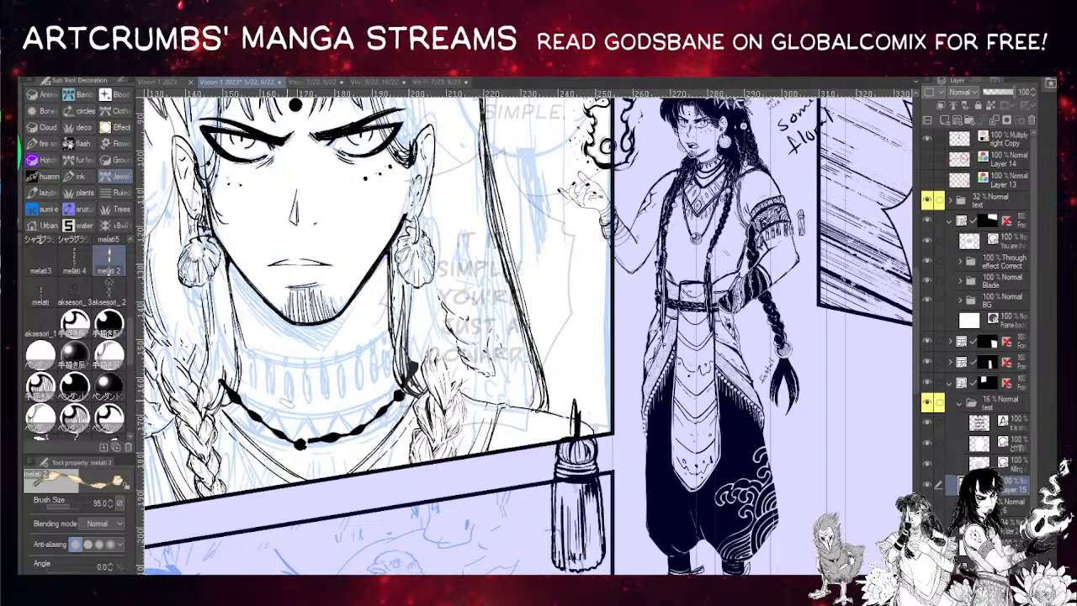
mouse_move(222, 382)
mouse_down()
mouse_move(309, 439)
mouse_move(363, 428)
mouse_move(410, 388)
mouse_move(317, 441)
mouse_move(264, 431)
mouse_move(211, 370)
mouse_up()
key(ctrl+z)
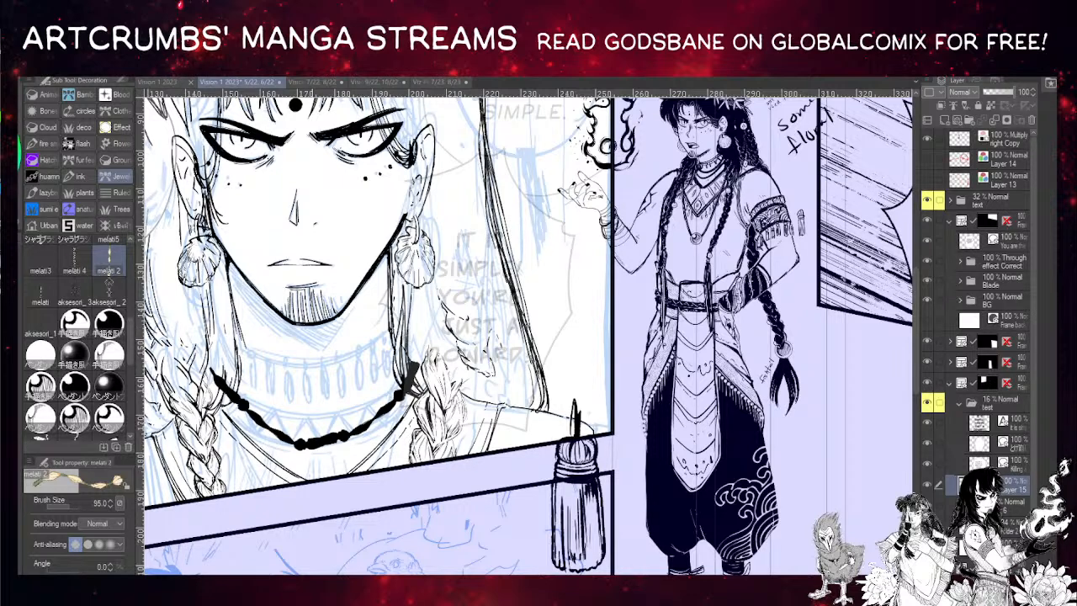
key(ctrl+z)
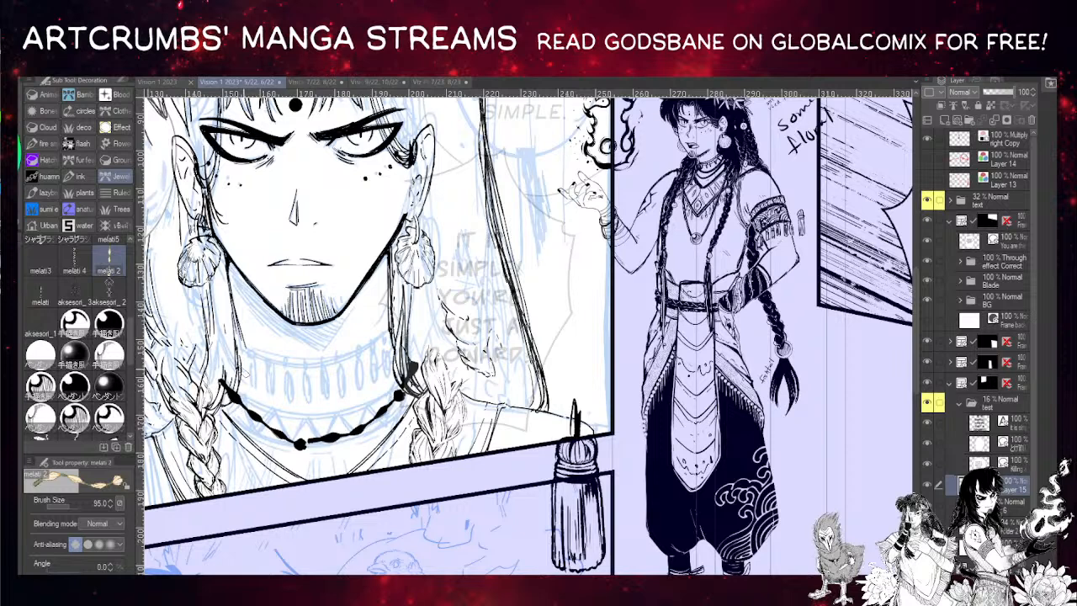
- Draw a second beaded strand across the neck just above the lower one, redoing the stroke until it fits
mouse_move(239, 370)
mouse_down()
mouse_move(256, 382)
mouse_move(435, 343)
mouse_up()
key(ctrl+z)
mouse_move(236, 377)
mouse_down()
mouse_move(270, 401)
mouse_move(416, 337)
mouse_up()
key(ctrl+z)
mouse_move(219, 369)
mouse_down()
mouse_move(291, 409)
mouse_move(416, 357)
mouse_move(418, 345)
mouse_up()
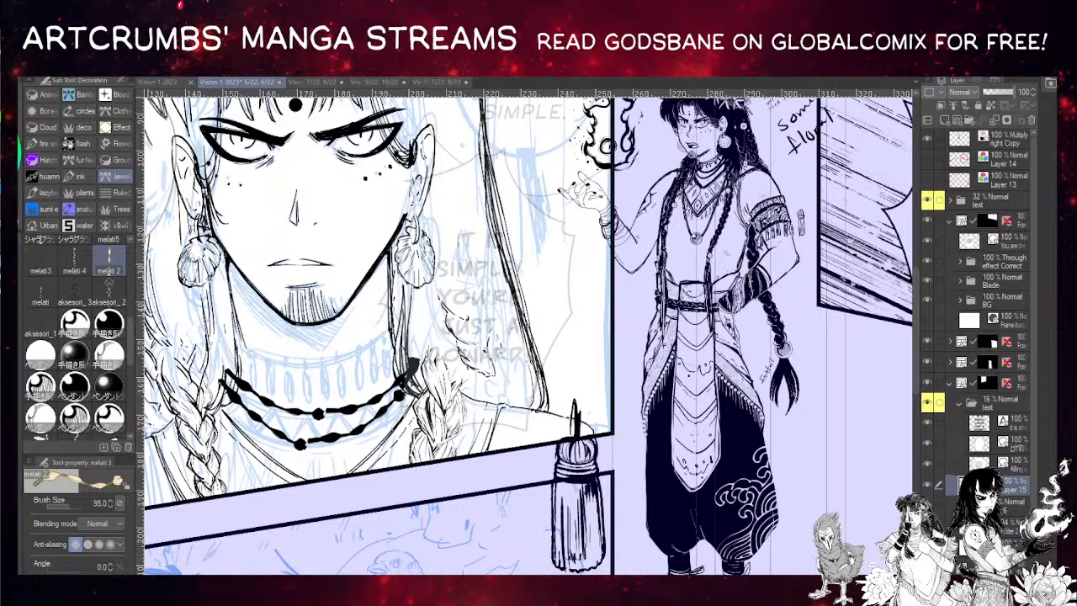
- Choose the pearl necklace_WR_03 jewellery brush at size 203.5 and try a strand across the upper neck
key(p)
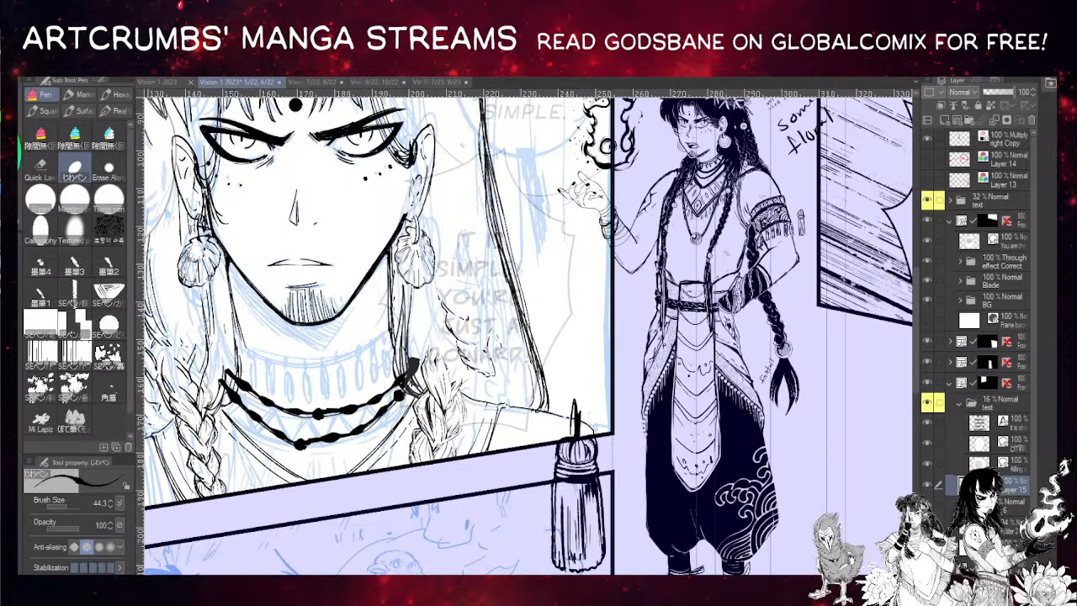
key(b)
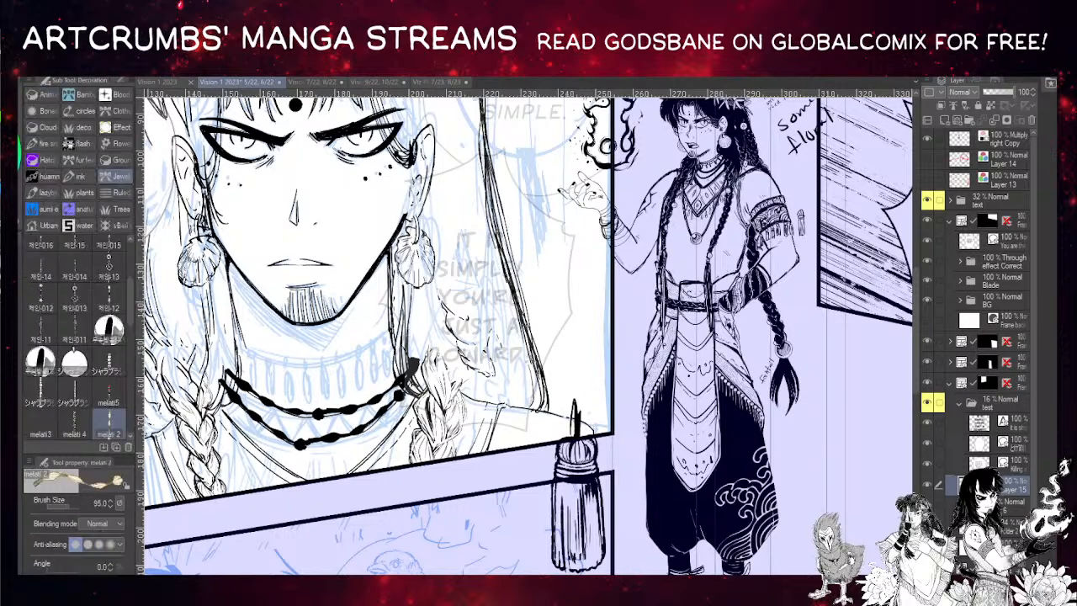
scroll(75, 337, down, 5)
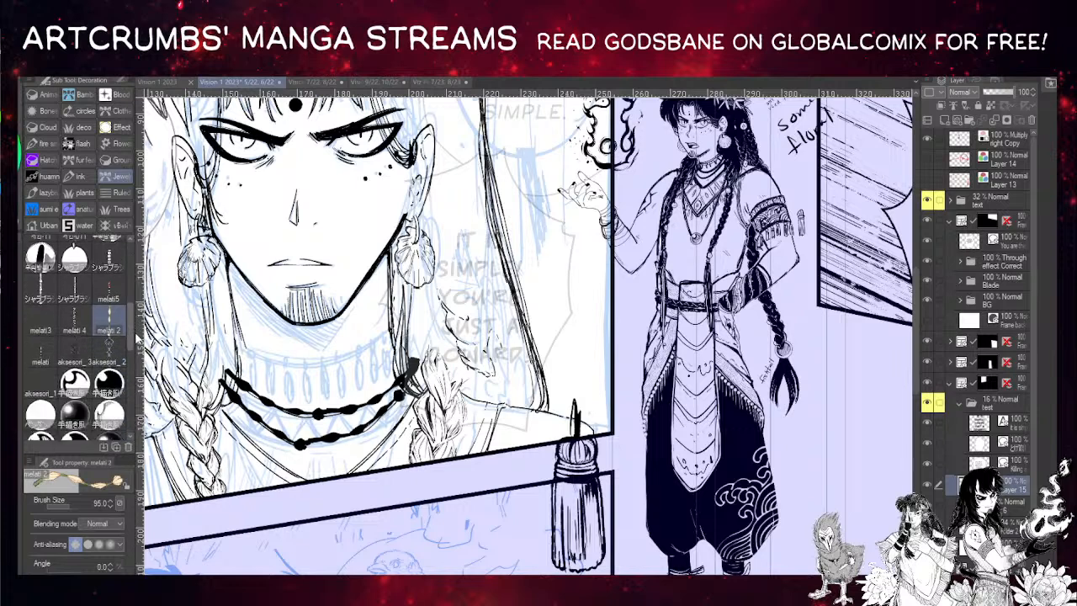
scroll(76, 337, down, 5)
click(74, 286)
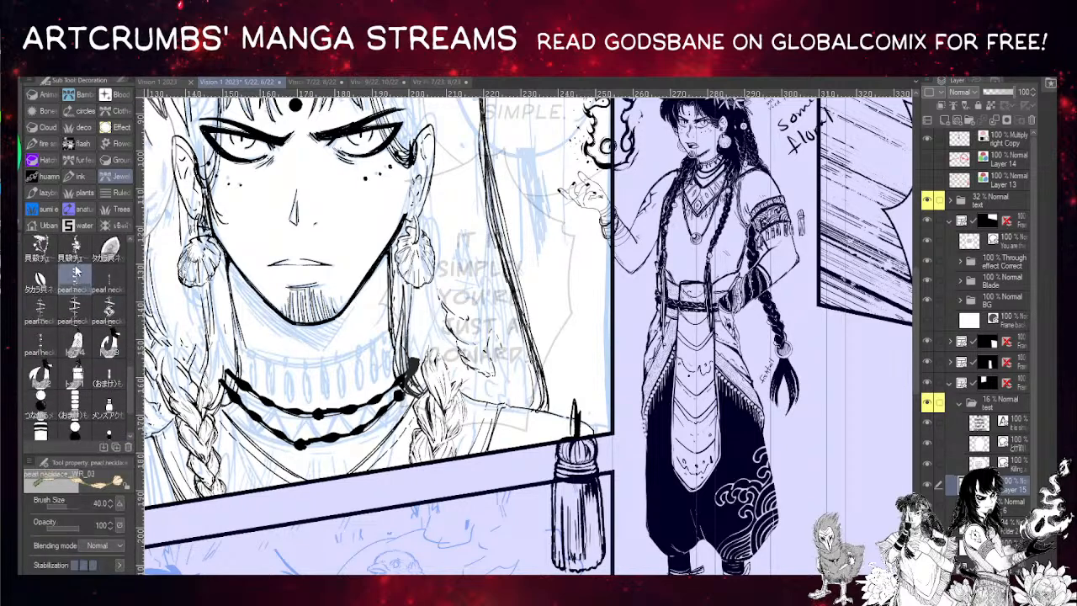
click(113, 282)
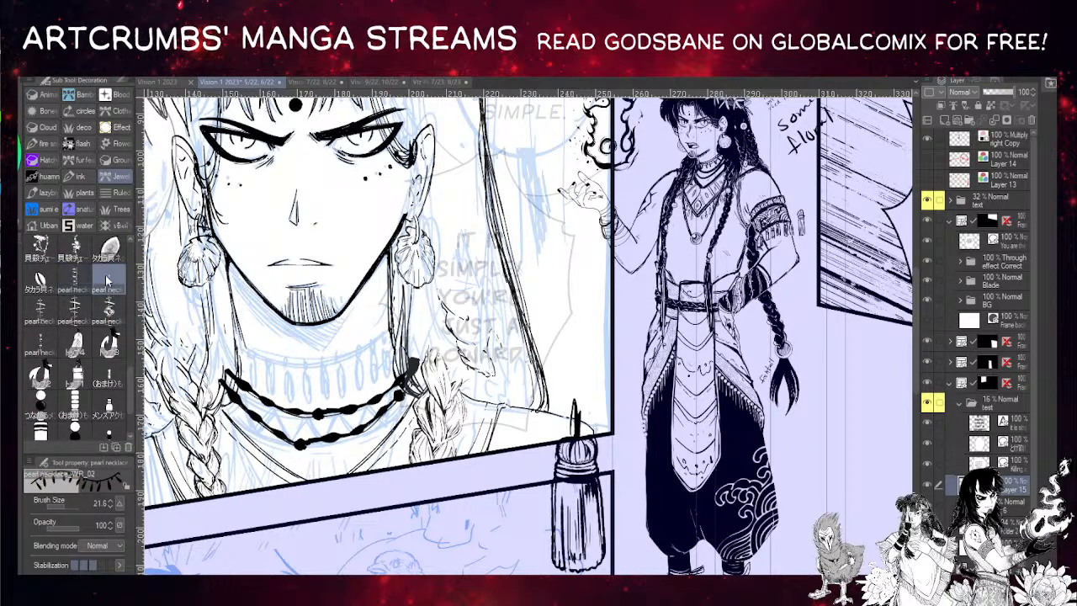
click(74, 282)
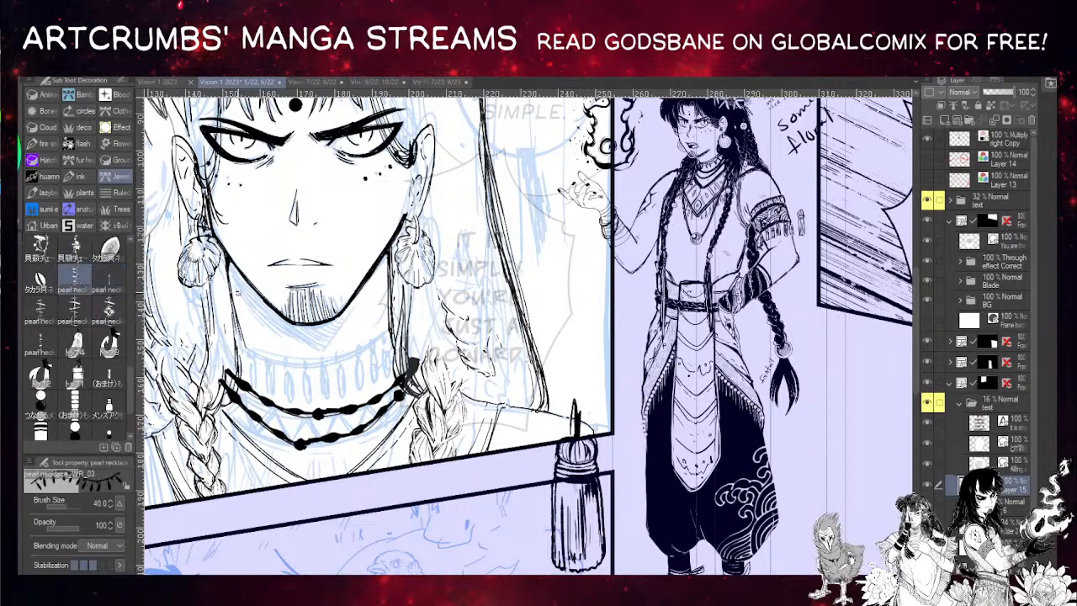
click(73, 505)
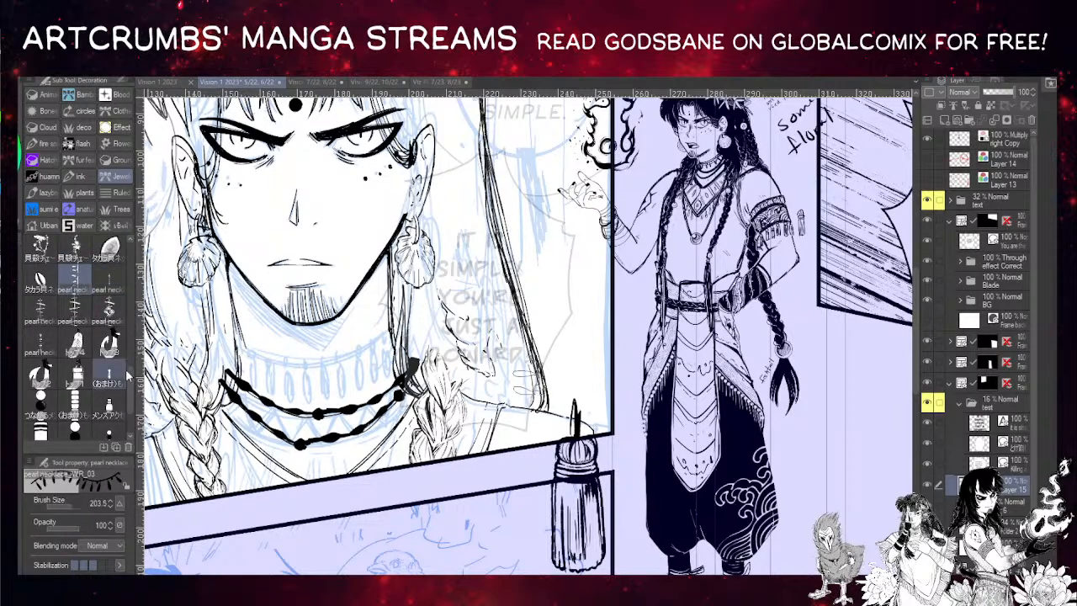
mouse_move(231, 354)
mouse_down()
mouse_move(365, 362)
mouse_move(424, 326)
mouse_up()
key(ctrl+z)
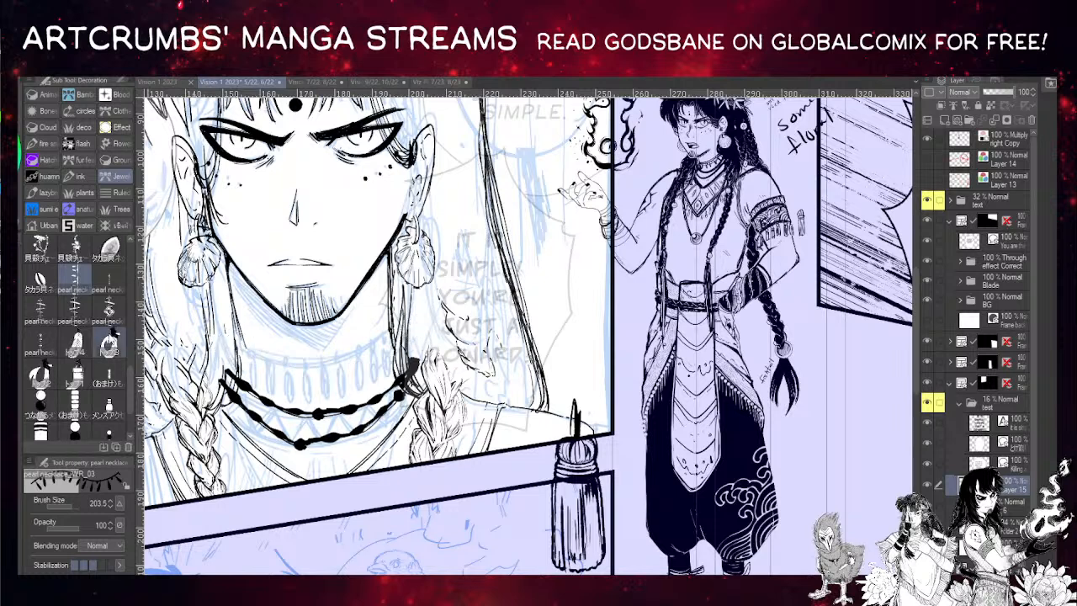
- Try a beaded strand across the upper neck with the pearl necklace_WR_02 brush, reducing its size from 203.5 to 114.9
click(109, 308)
click(116, 280)
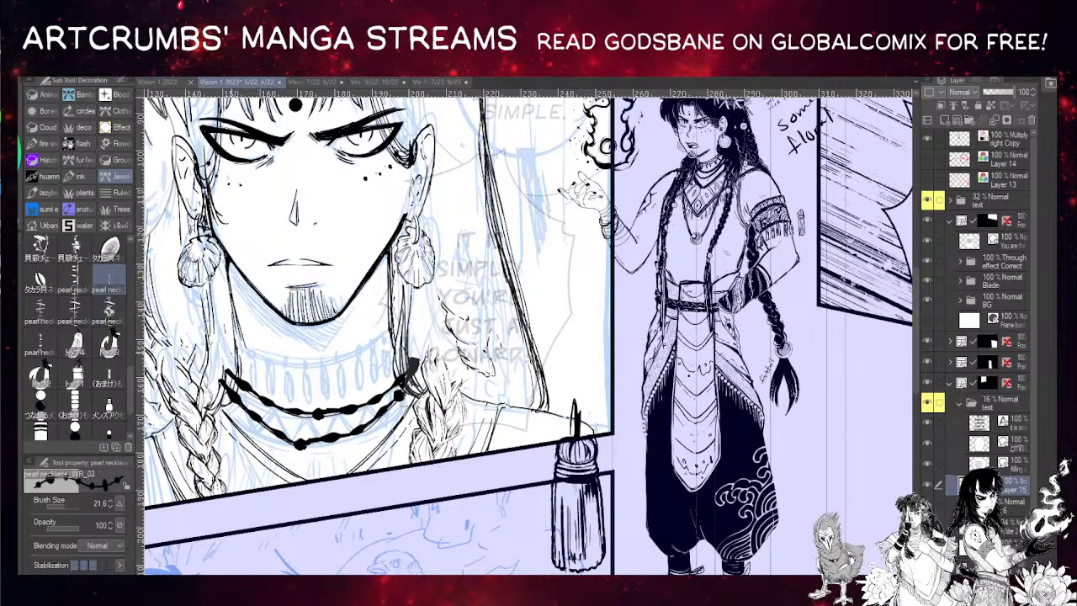
click(76, 505)
drag(230, 353, 436, 323)
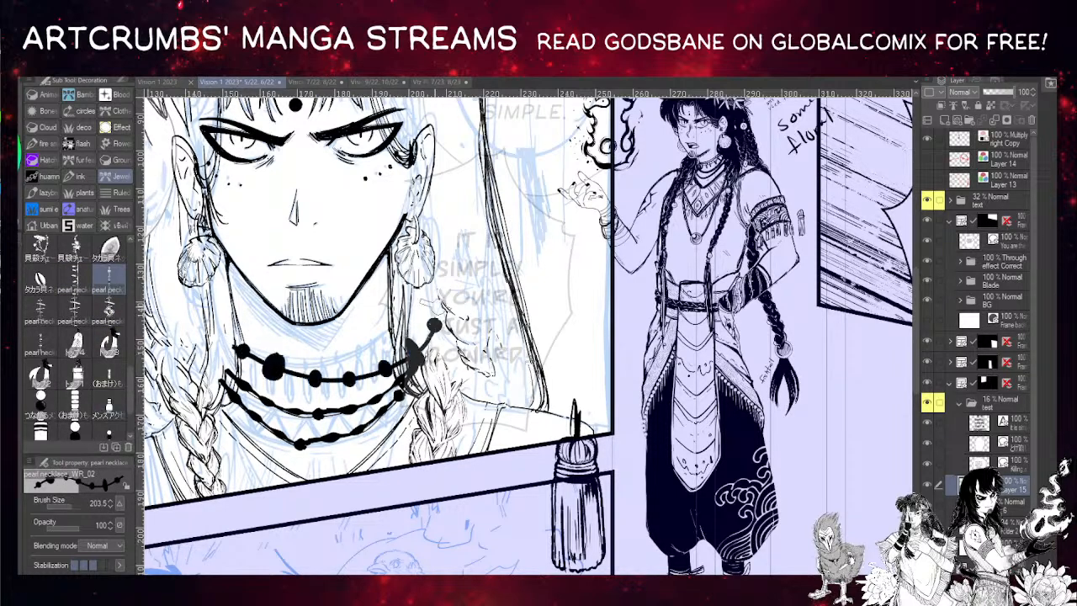
key(ctrl+z)
click(74, 505)
mouse_move(234, 348)
mouse_down()
mouse_move(305, 367)
mouse_move(395, 335)
mouse_up()
key(ctrl+z)
drag(234, 354, 409, 335)
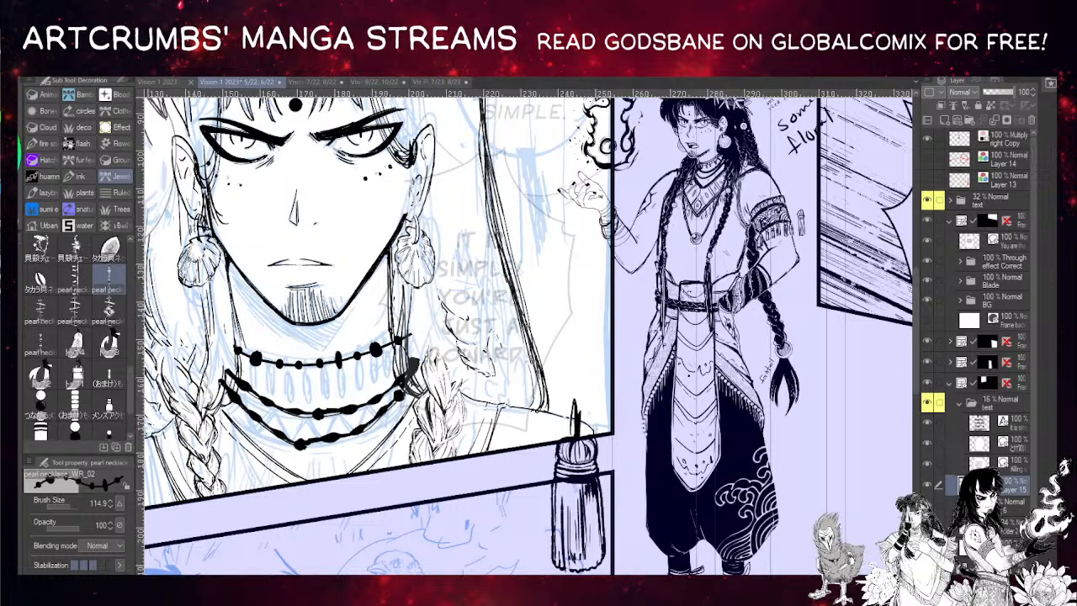
- Try inking a thick vertical bar hanging below the upper beaded strand with the G-pen at size 135.3
key(p)
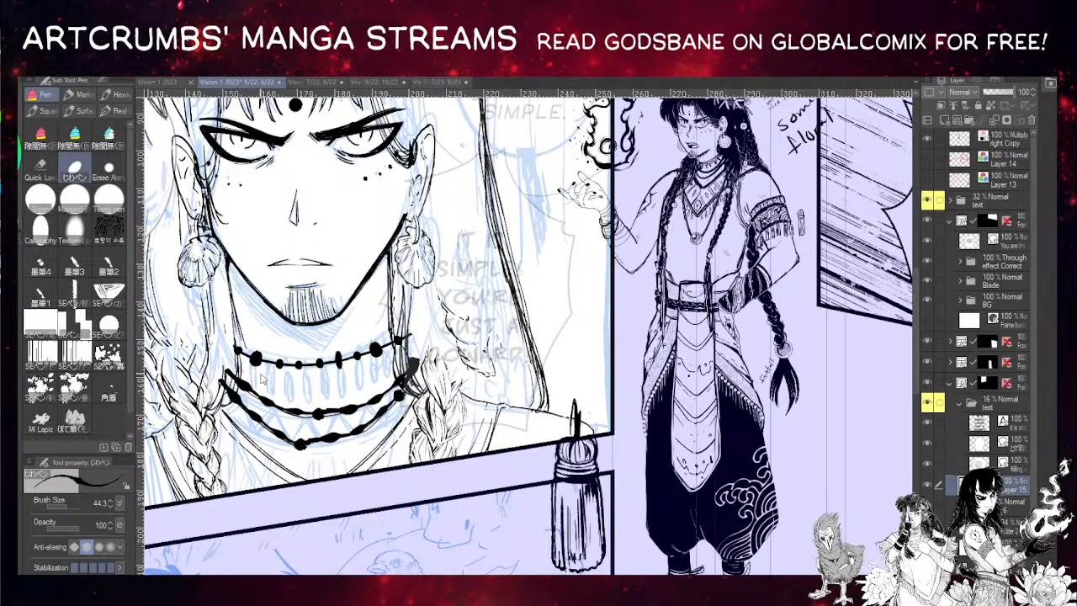
mouse_move(278, 368)
mouse_down()
mouse_move(281, 397)
mouse_move(279, 379)
mouse_up()
key(ctrl+z)
click(69, 506)
click(40, 200)
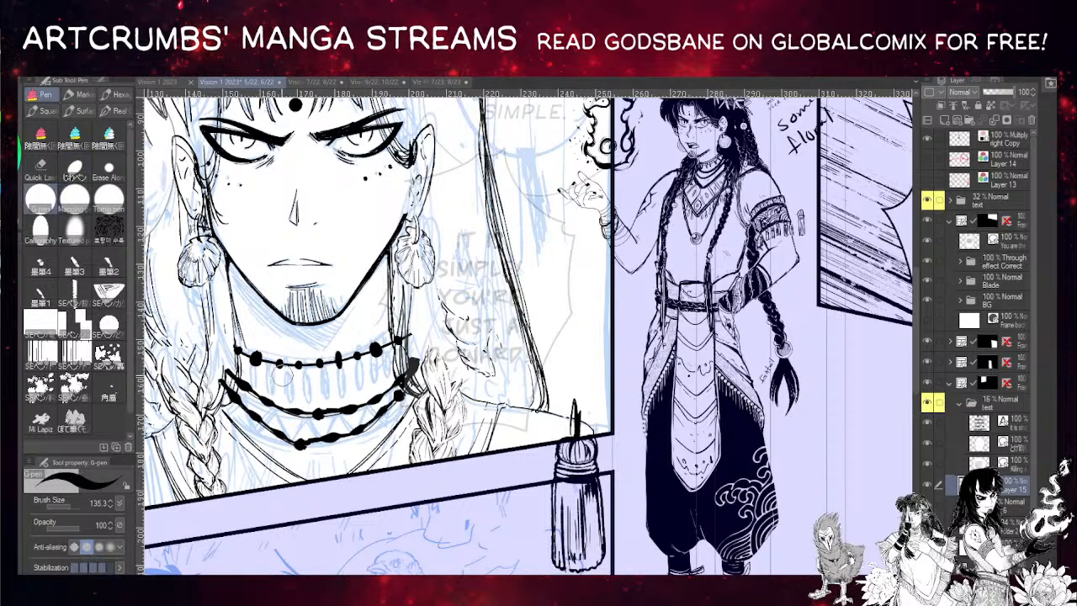
drag(279, 370, 279, 418)
key(ctrl+z)
key(ctrl+z)
drag(279, 367, 282, 420)
key(ctrl+z)
drag(280, 364, 280, 409)
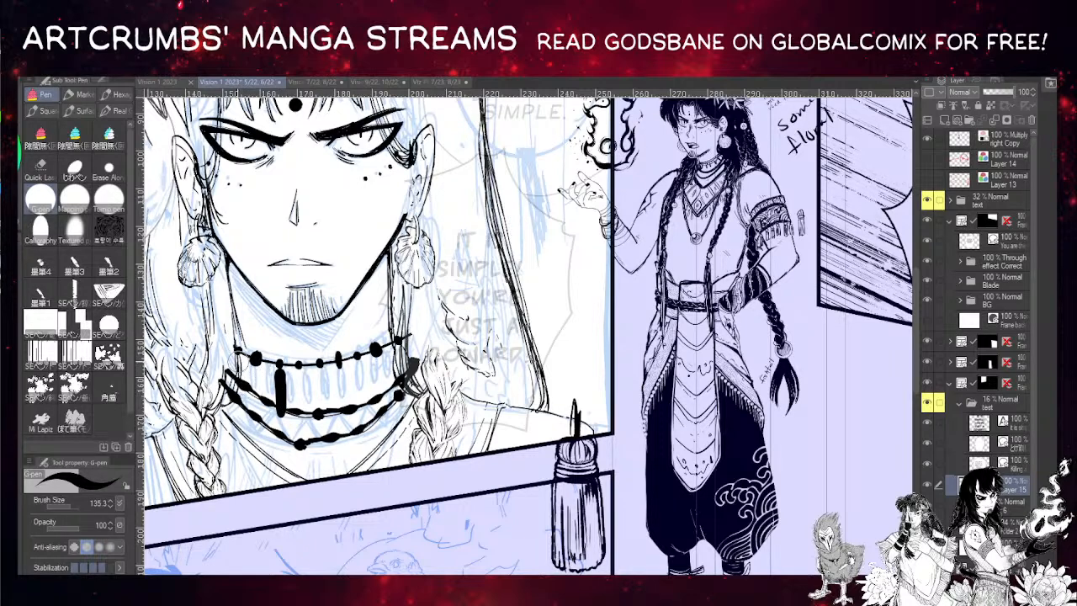
- Try another vertical bar at the neck's edge, and undo both bars and the upper beaded strand
drag(238, 357, 239, 389)
key(ctrl+z)
key(ctrl+z)
key(ctrl+z)
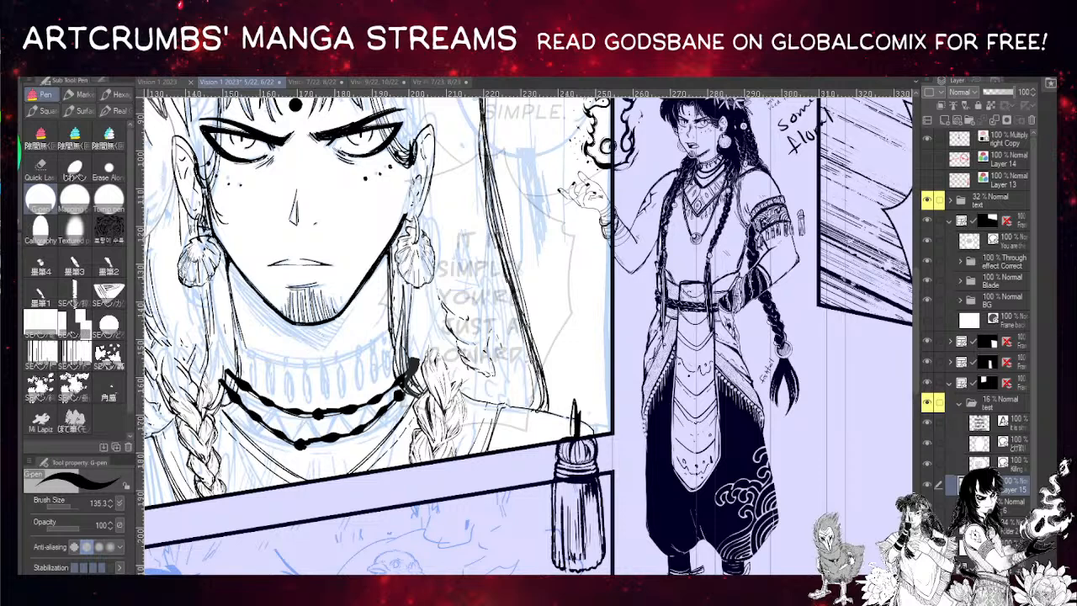
- Draw a strand with drop pendants across the upper neck using pearl necklace_WR_03 at size 203.5, redoing the stroke until it fits
key(b)
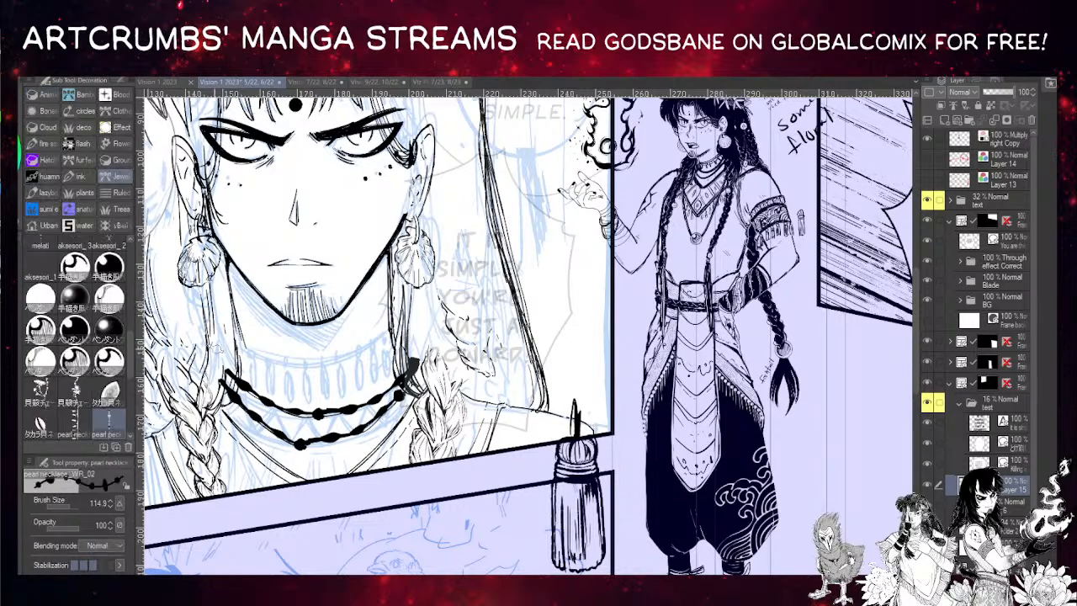
click(74, 423)
mouse_move(230, 343)
mouse_down()
mouse_move(296, 347)
mouse_move(399, 313)
mouse_up()
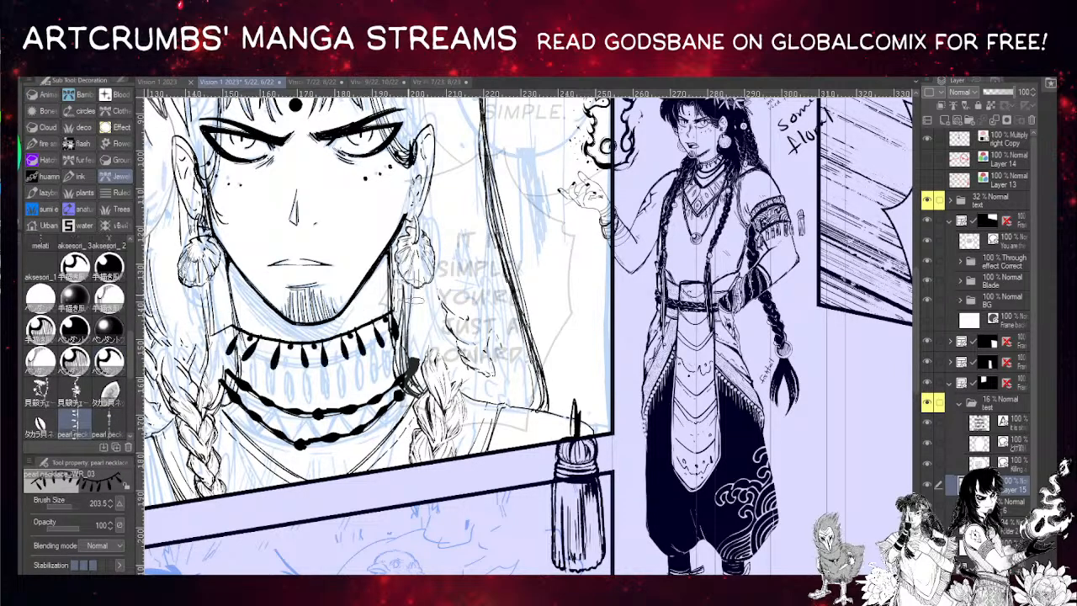
key(ctrl+z)
mouse_move(239, 343)
mouse_down()
mouse_move(328, 353)
mouse_move(417, 311)
mouse_up()
key(ctrl+z)
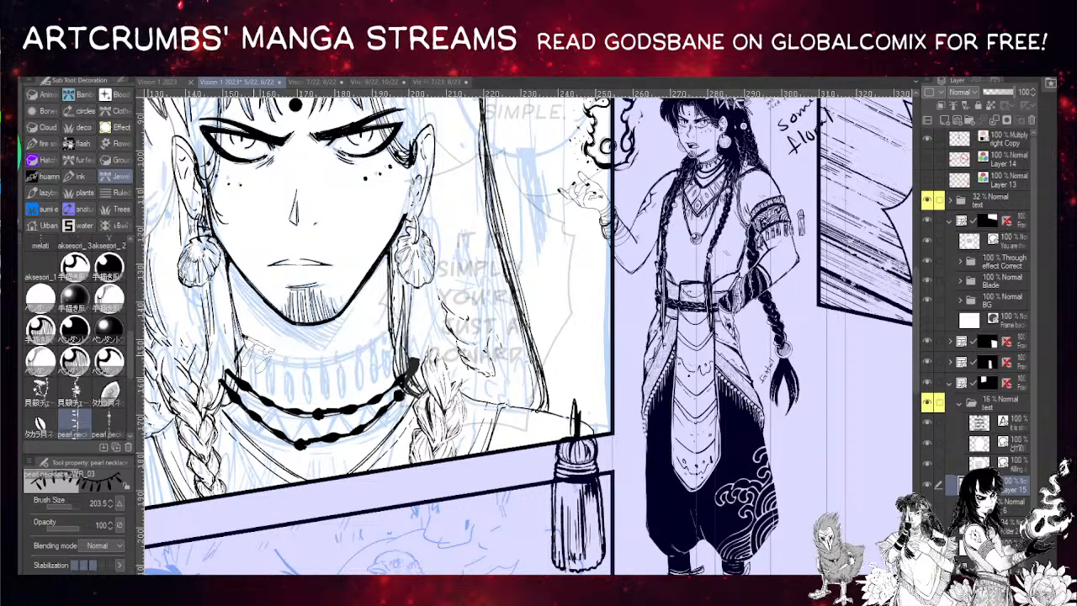
drag(242, 340, 403, 322)
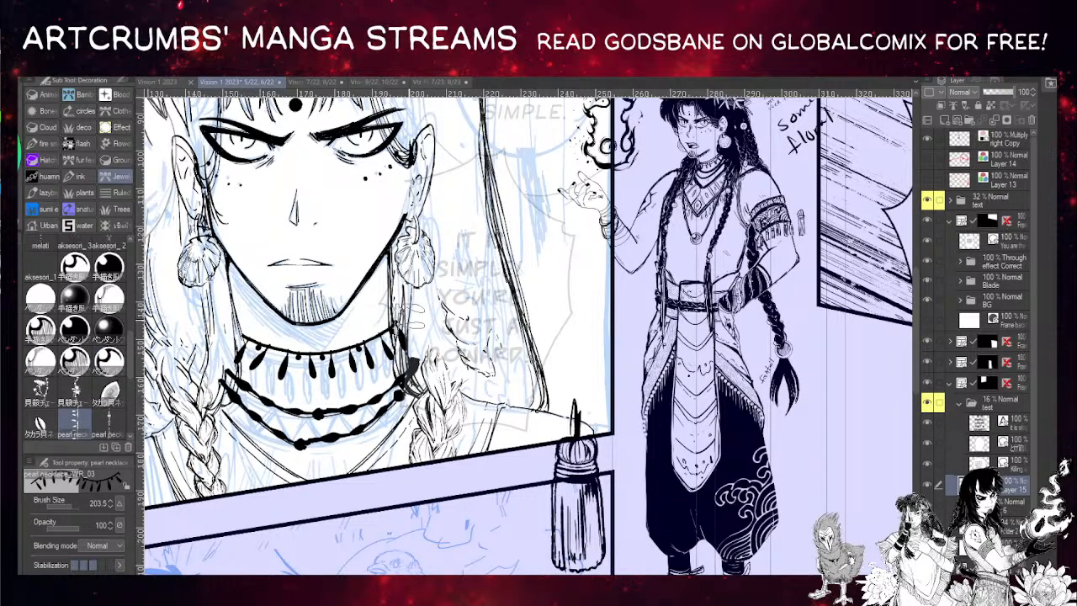
key(ctrl+z)
mouse_move(235, 345)
mouse_down()
mouse_move(386, 332)
mouse_move(407, 318)
mouse_move(374, 354)
mouse_up()
key(ctrl+z)
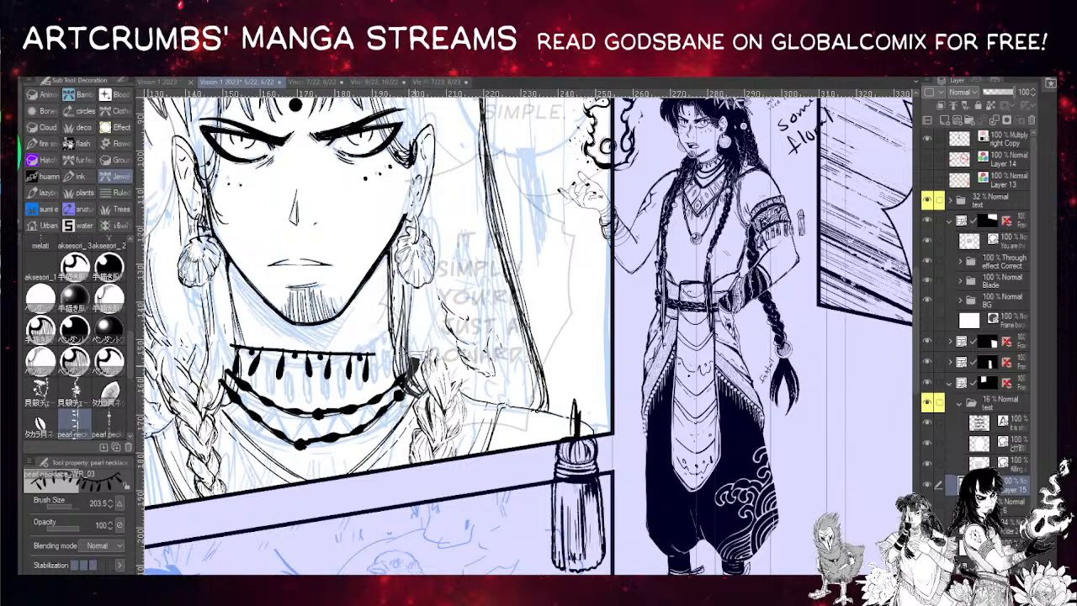
key(ctrl+z)
mouse_move(229, 345)
mouse_down()
mouse_move(253, 370)
mouse_move(410, 315)
mouse_up()
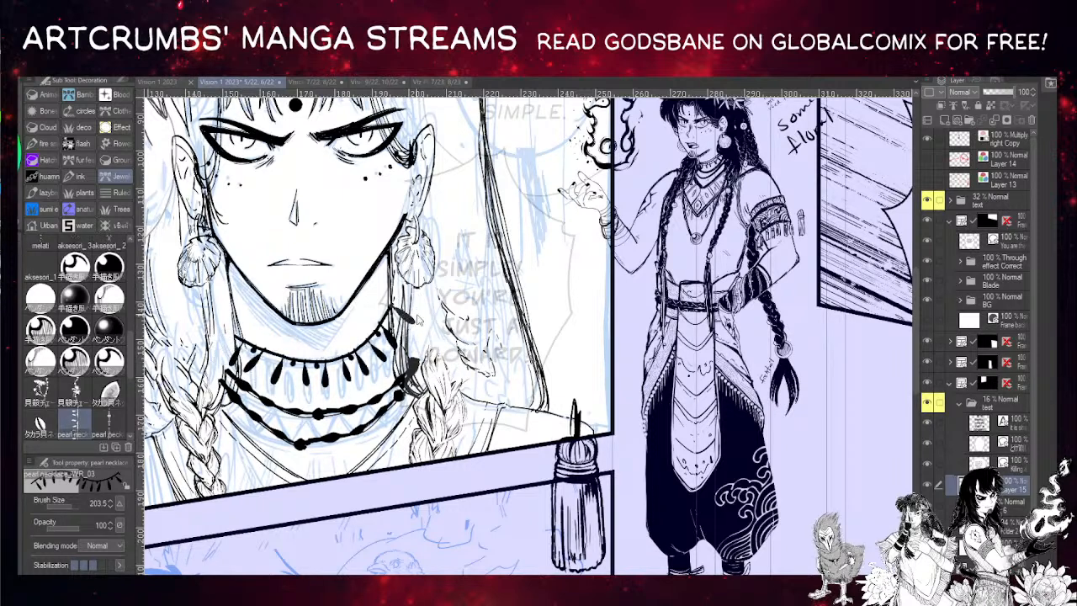
key(ctrl+z)
mouse_move(231, 345)
mouse_down()
mouse_move(256, 370)
mouse_move(428, 308)
mouse_up()
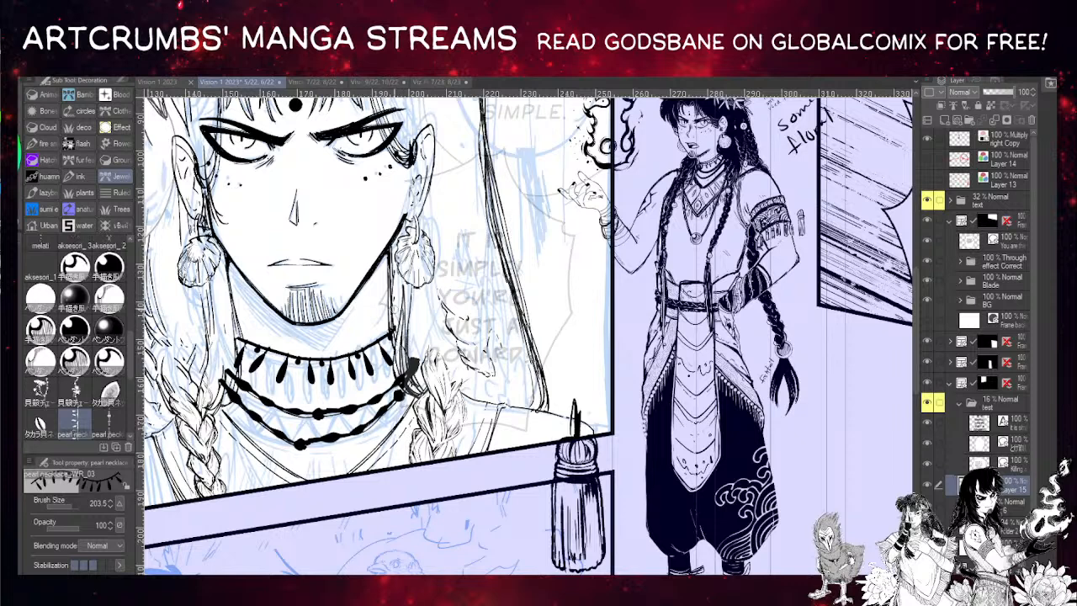
- Try to ink the shadow outline on the neck beneath the jaw with the じわペン at size 36.7
key(p)
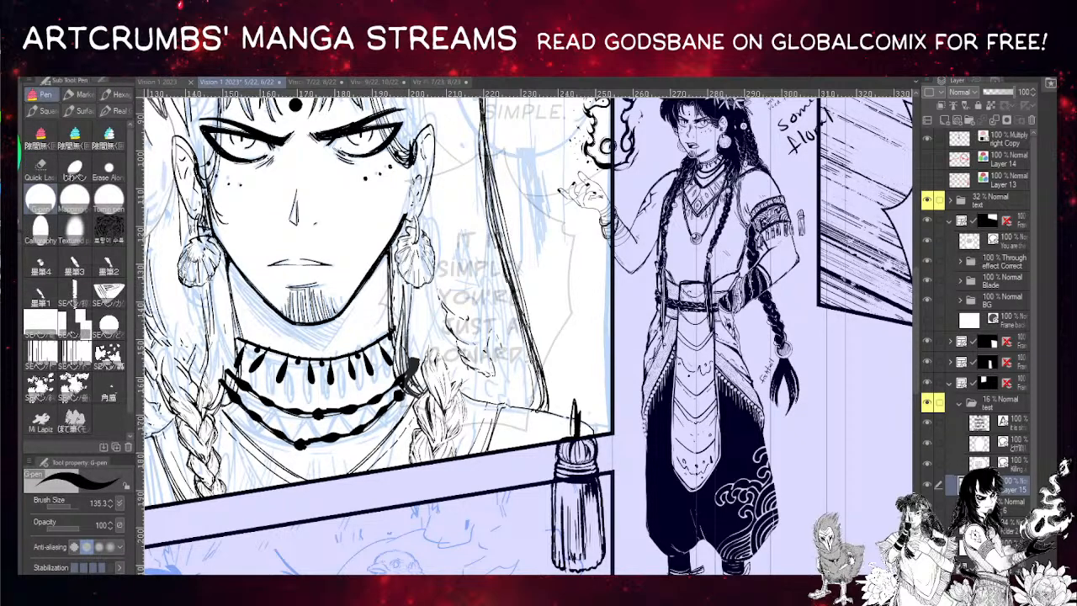
click(75, 169)
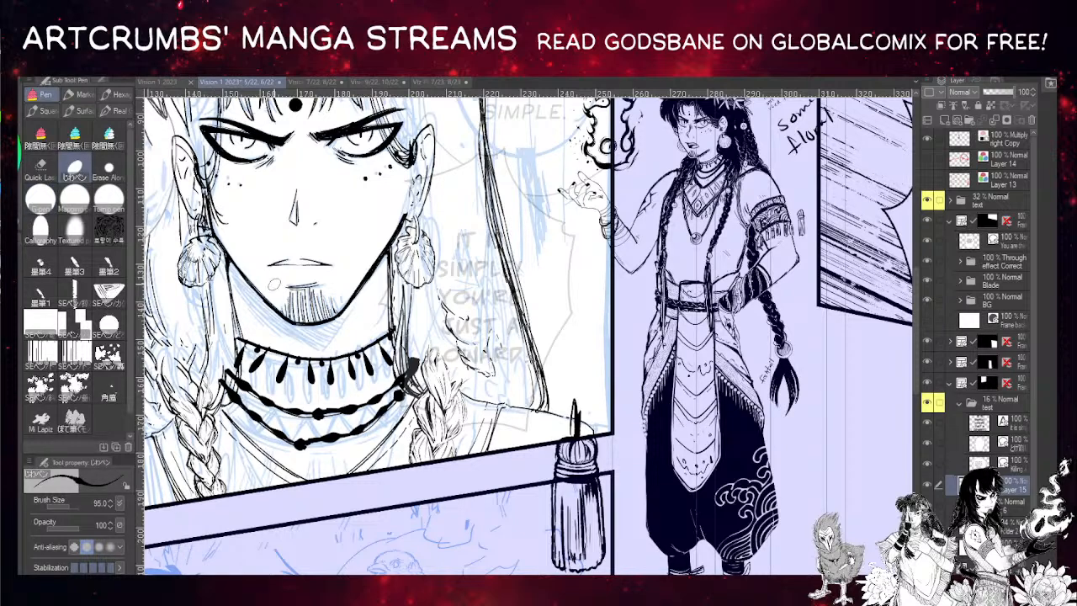
click(67, 506)
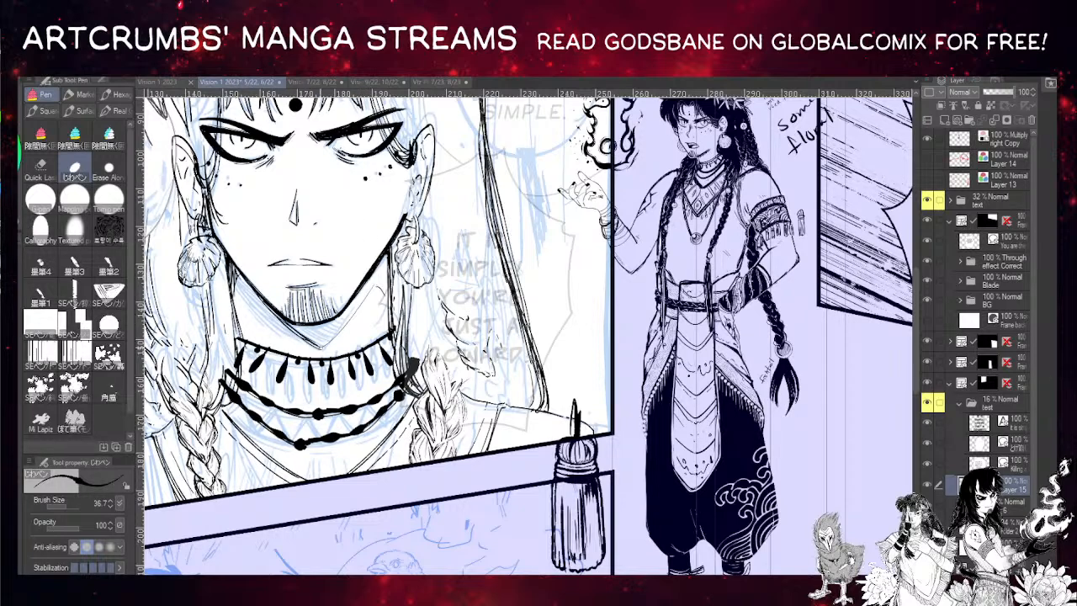
drag(291, 347, 333, 327)
key(ctrl+z)
key(ctrl+z)
key(ctrl+z)
drag(256, 298, 306, 342)
key(ctrl+z)
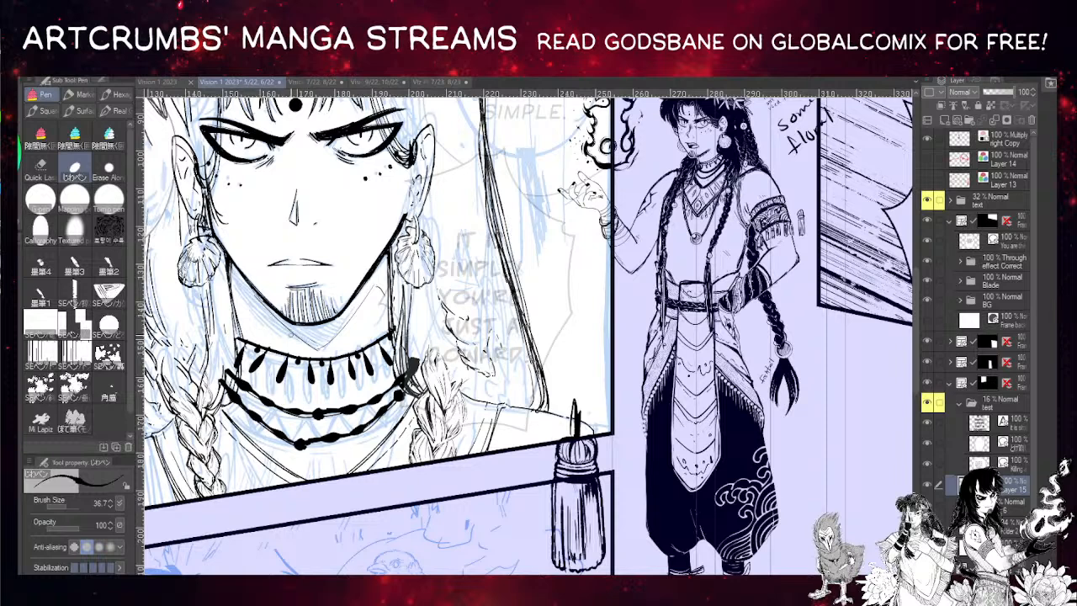
drag(260, 300, 303, 345)
drag(256, 295, 324, 353)
key(ctrl+z)
key(ctrl+z)
drag(254, 296, 293, 336)
key(ctrl+z)
drag(239, 269, 310, 343)
- Look through the hatching decoration brushes and choose 手描き影線1 for the neck shading
key(b)
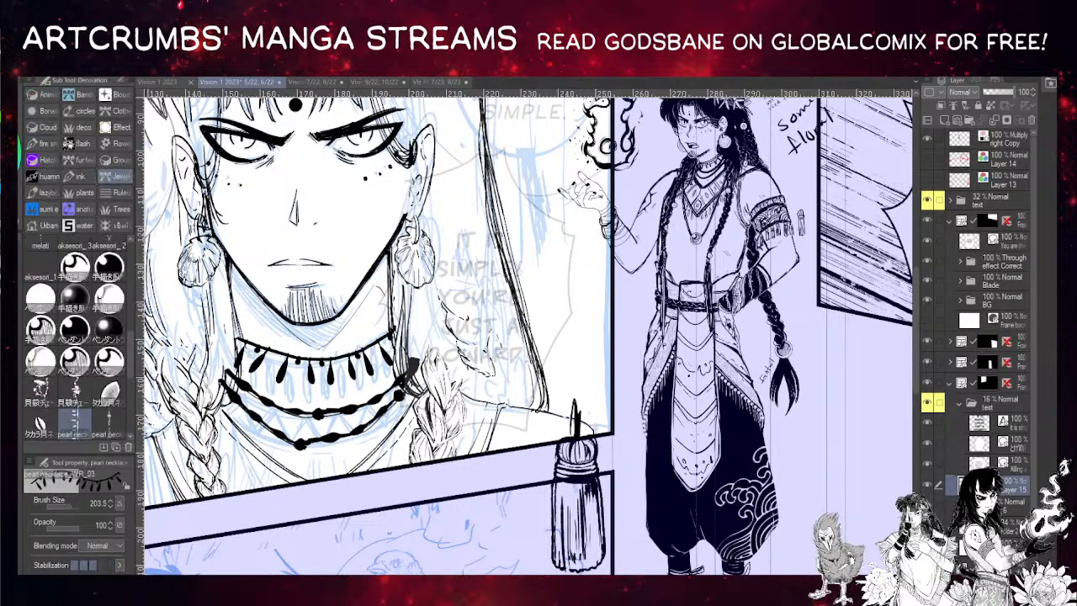
click(54, 158)
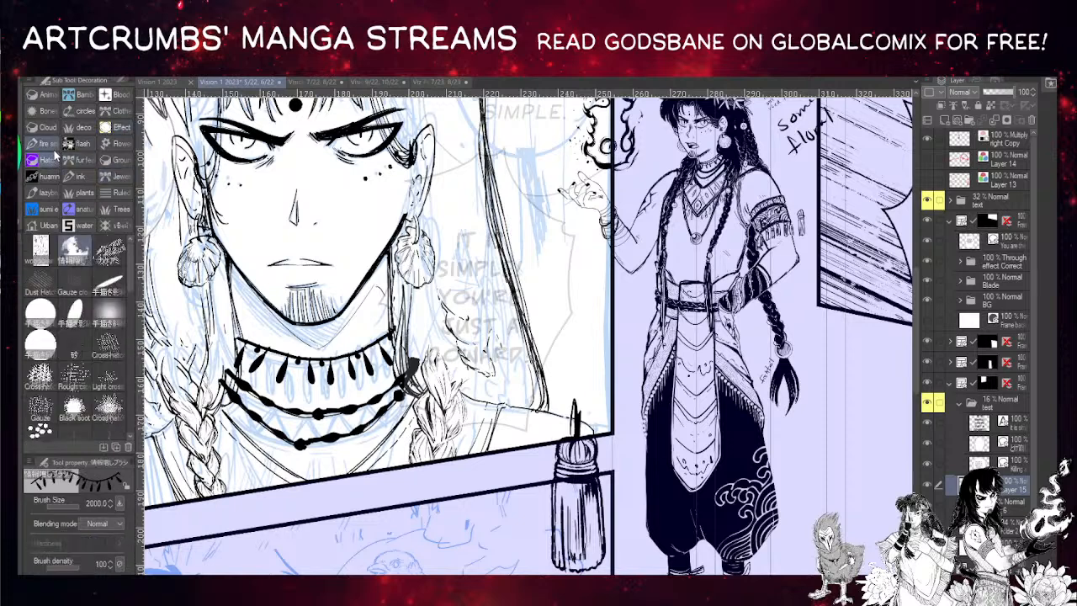
drag(131, 284, 132, 348)
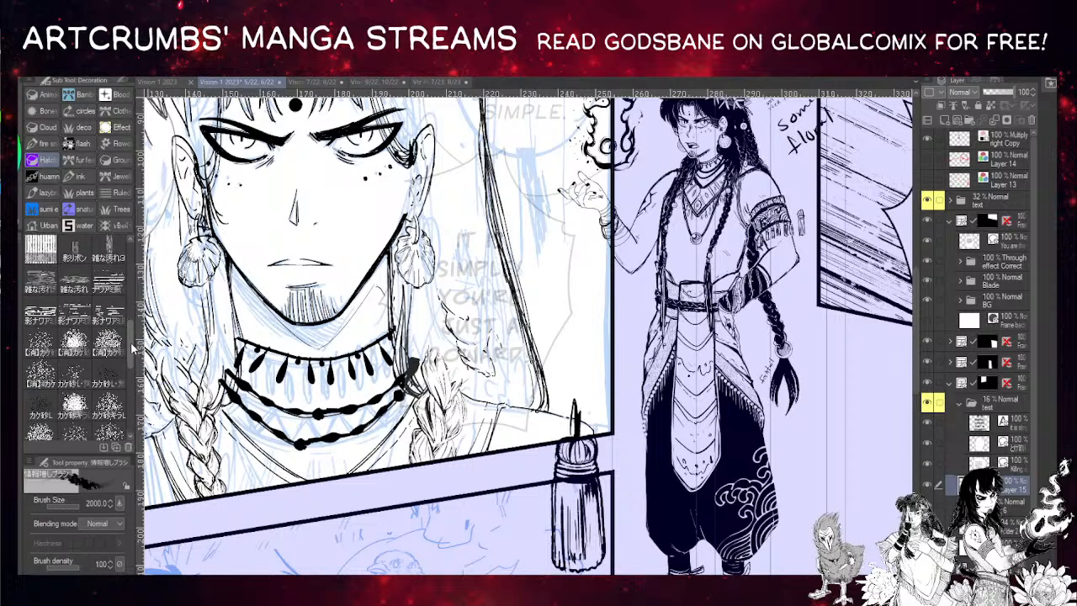
drag(132, 347, 130, 352)
key(.)
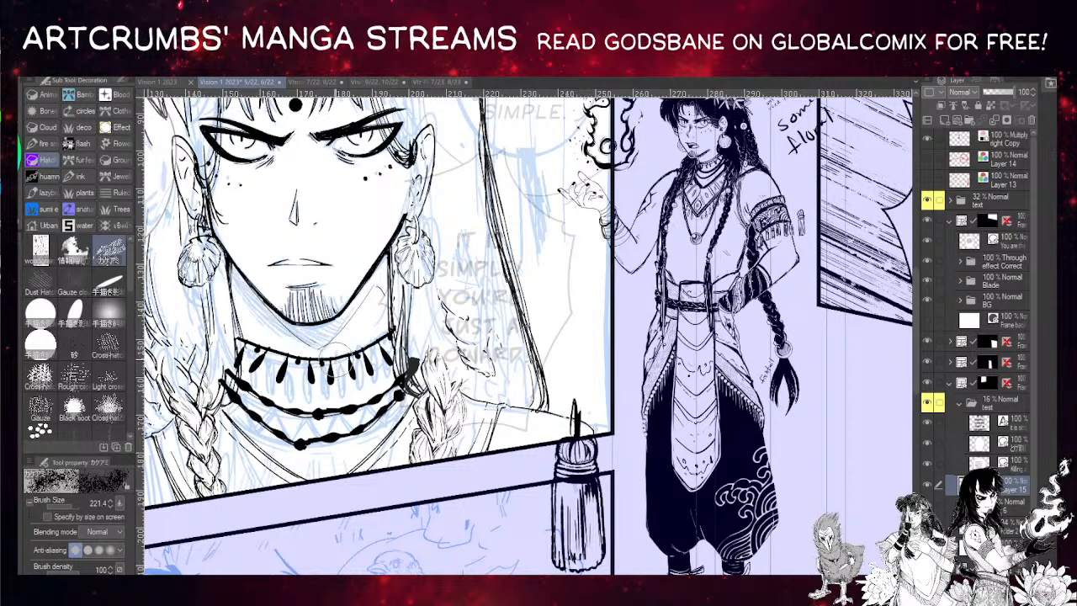
mouse_move(128, 288)
mouse_down()
mouse_move(133, 310)
mouse_move(133, 290)
mouse_up()
click(109, 339)
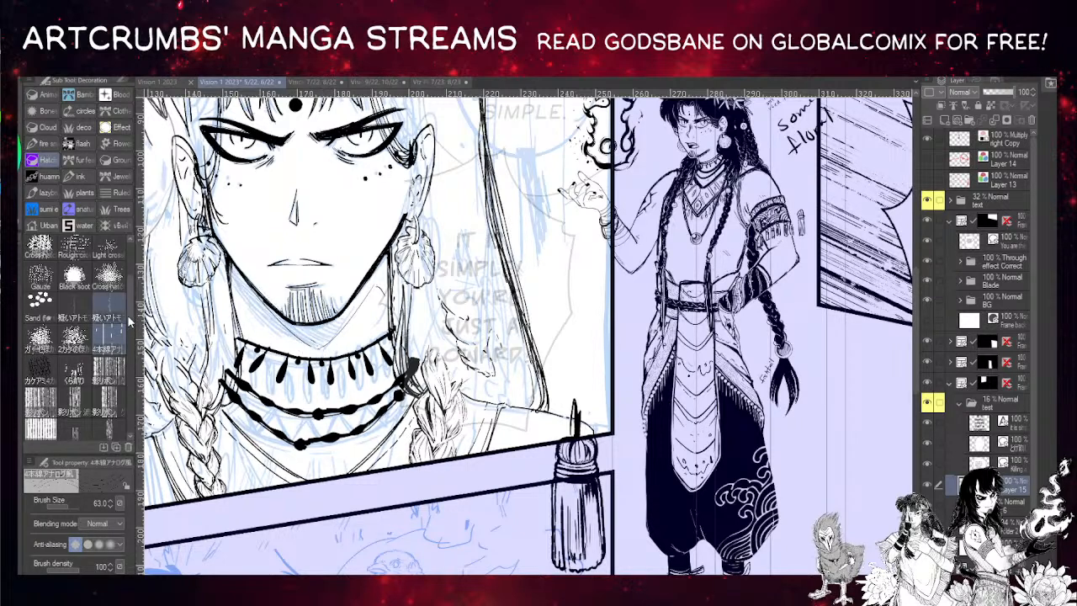
drag(132, 318, 129, 408)
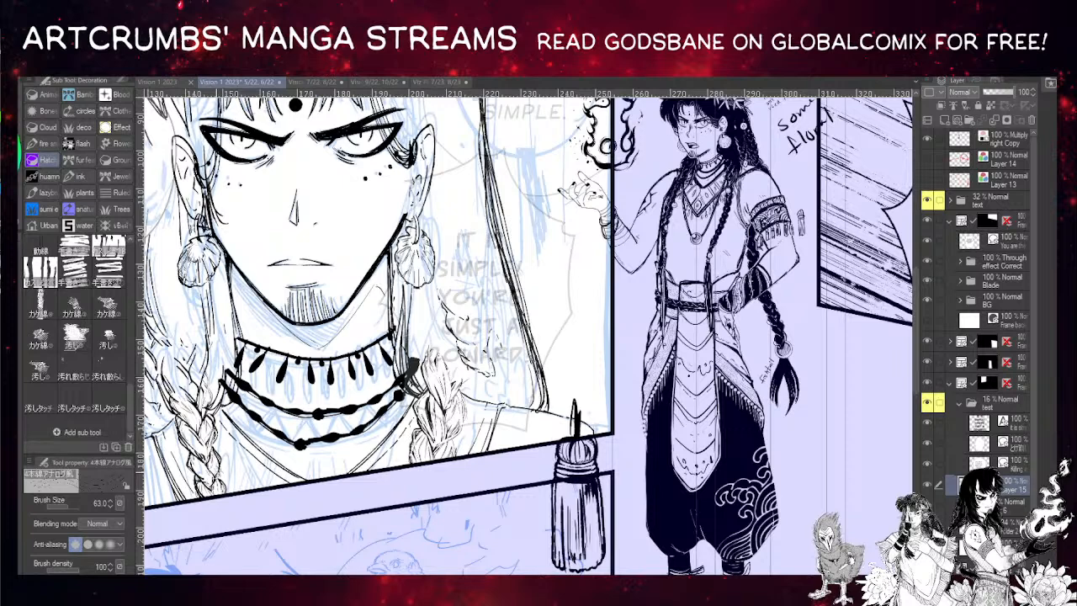
drag(131, 411, 136, 274)
click(45, 277)
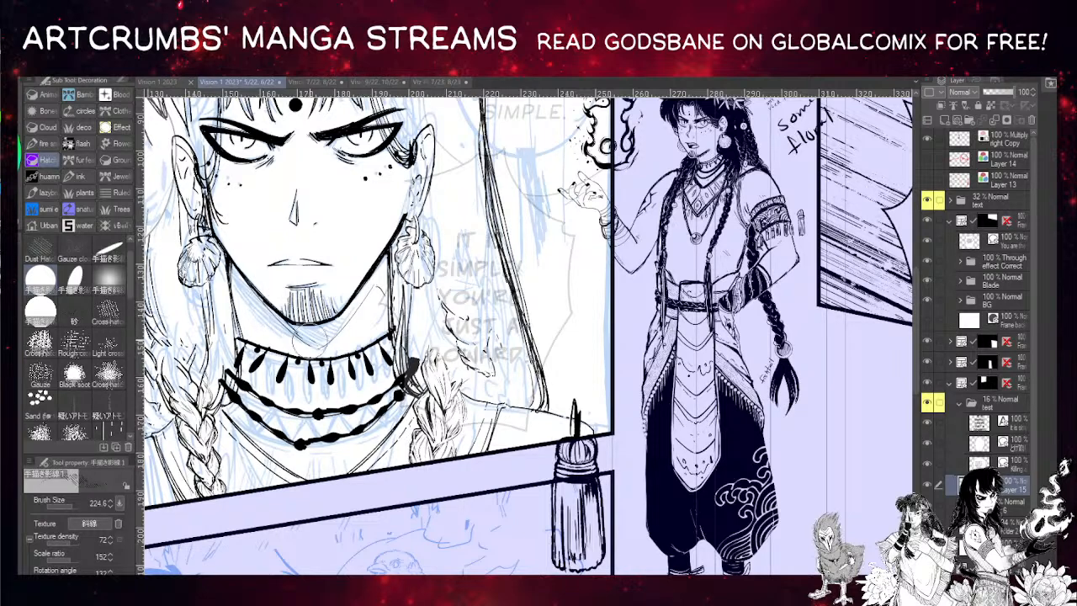
- Test the hatching on the neck under the chin and set the brush's scale ratio to 36 and texture density to 66
drag(304, 338, 340, 316)
click(64, 560)
click(73, 542)
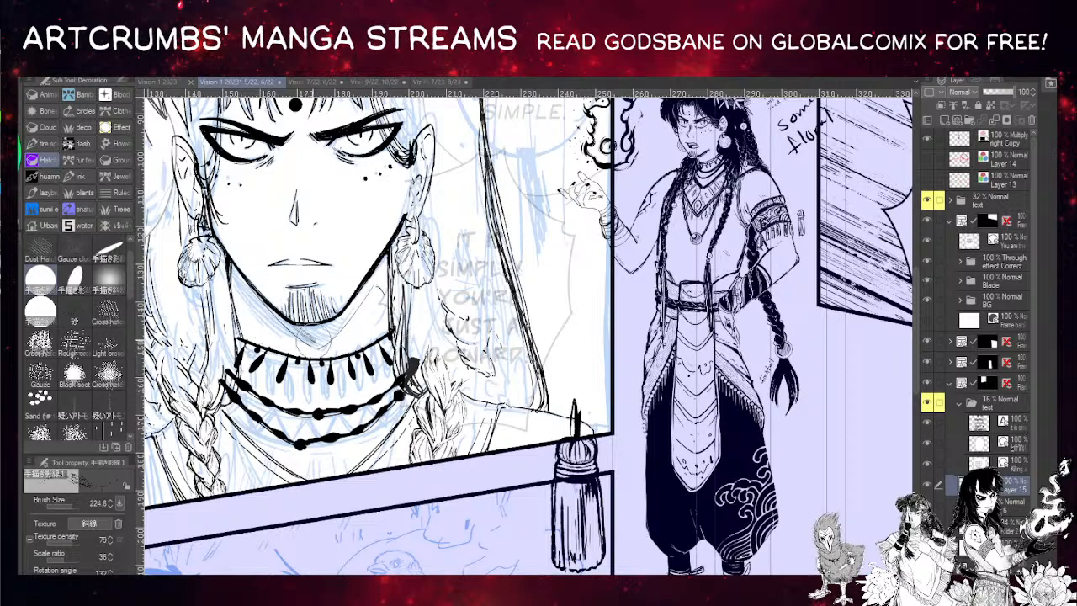
click(69, 543)
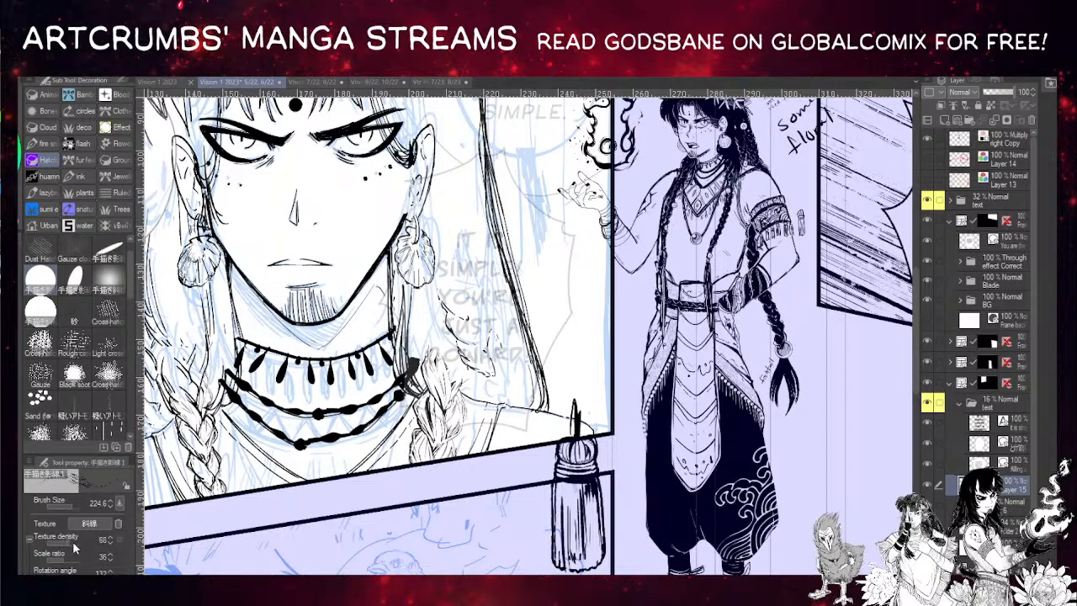
- Test a hatching stroke beneath the jaw, undo it, and set the brush's scale ratio to 70
drag(284, 323, 313, 336)
key(ctrl+z)
click(69, 561)
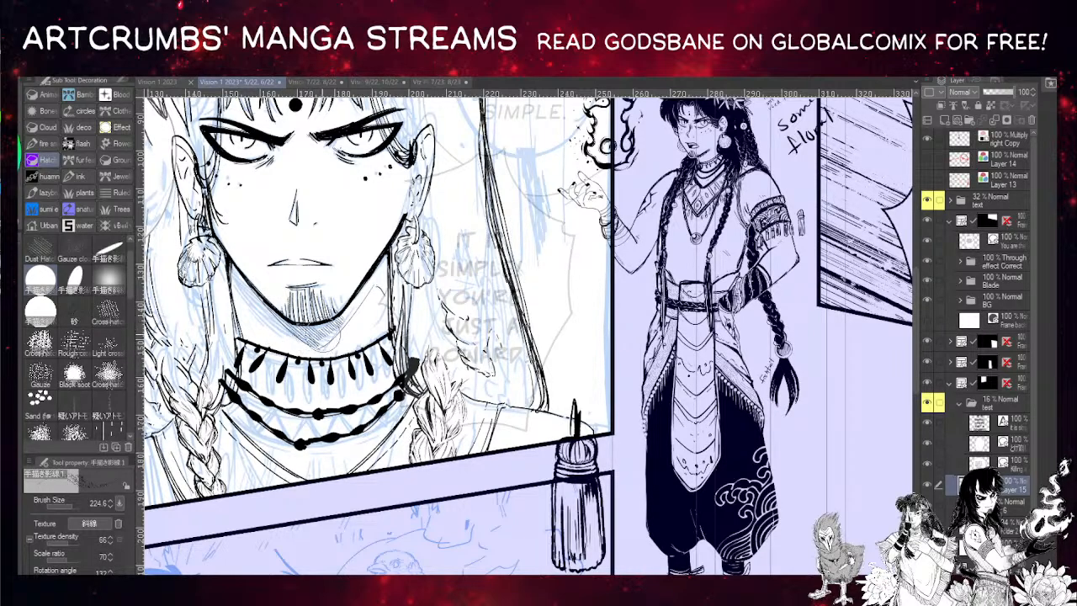
- Hatch the shadows beneath the chin and along the sides of the neck with 手描き影線1 at size 224.6
mouse_move(382, 260)
mouse_down()
mouse_move(346, 329)
mouse_move(385, 259)
mouse_up()
key(space)
drag(384, 210, 373, 299)
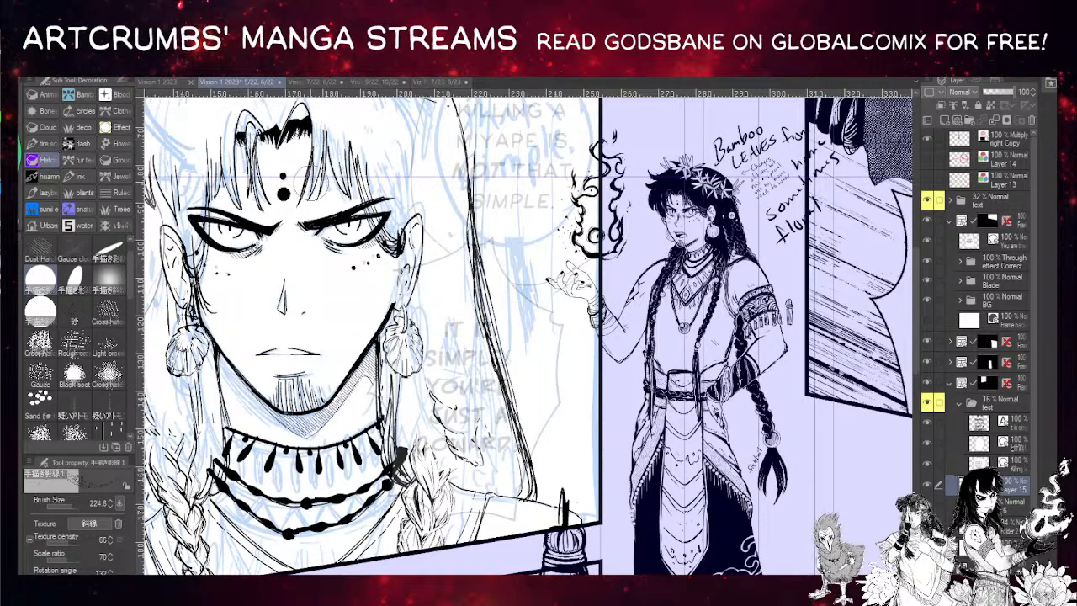
mouse_move(303, 347)
mouse_down()
mouse_move(290, 329)
mouse_move(292, 284)
mouse_move(325, 201)
mouse_move(398, 172)
mouse_up()
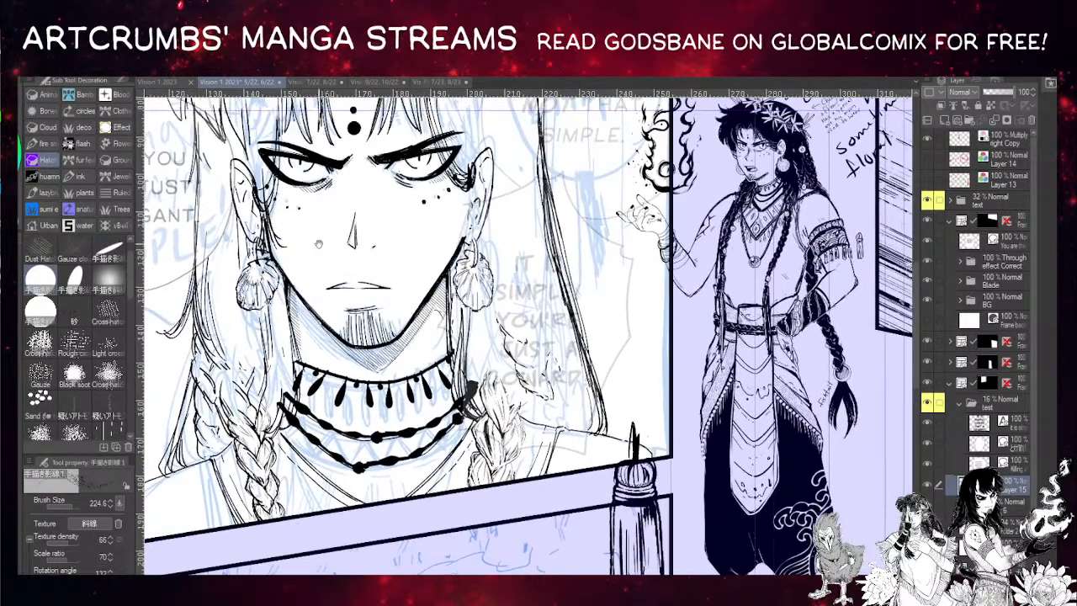
drag(336, 184, 313, 300)
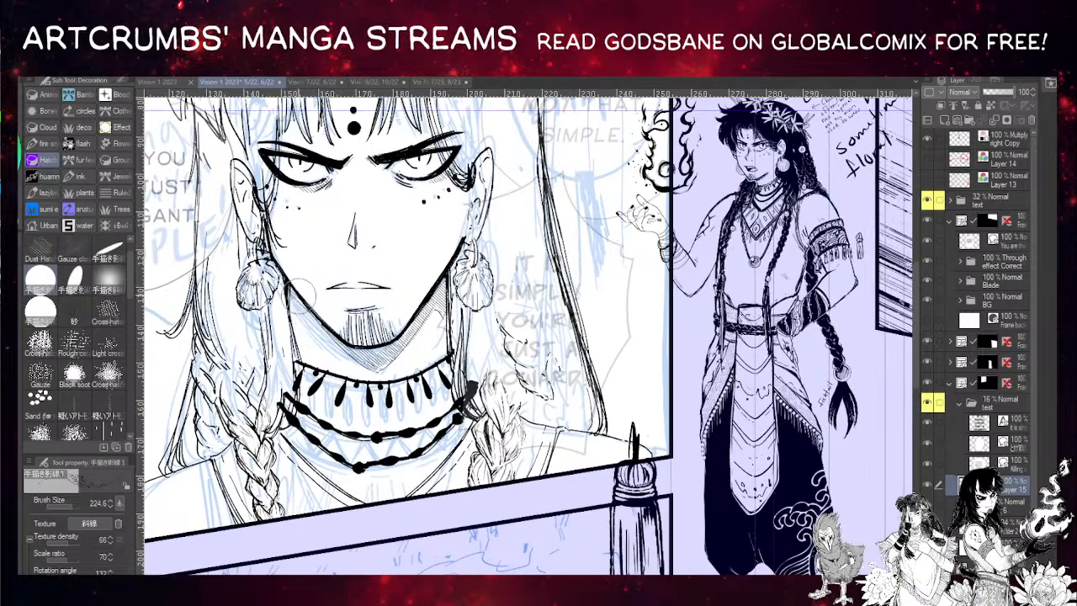
drag(334, 194, 290, 191)
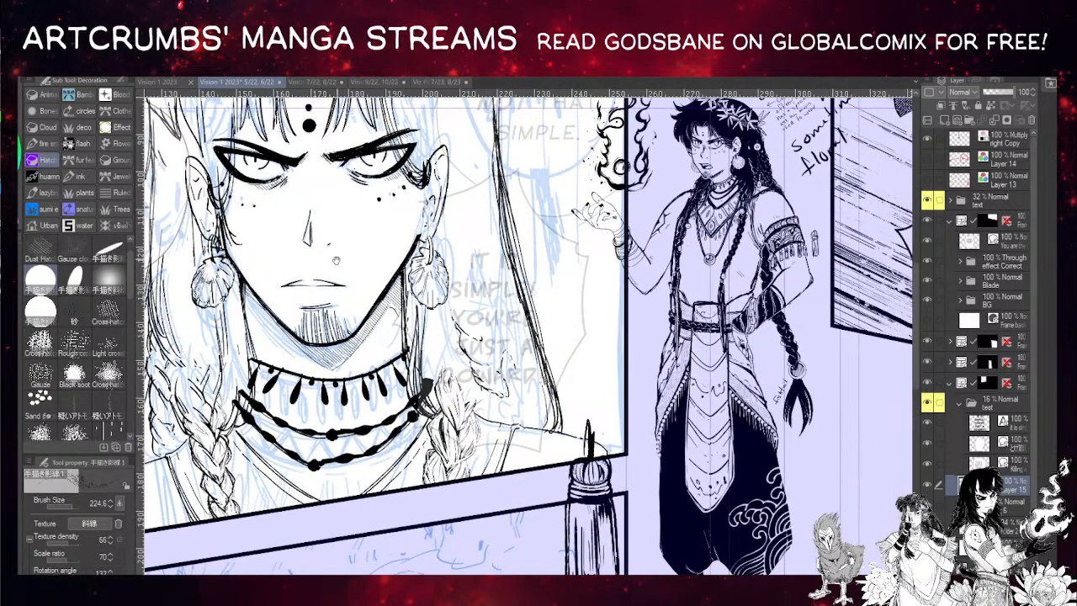
drag(331, 227, 312, 275)
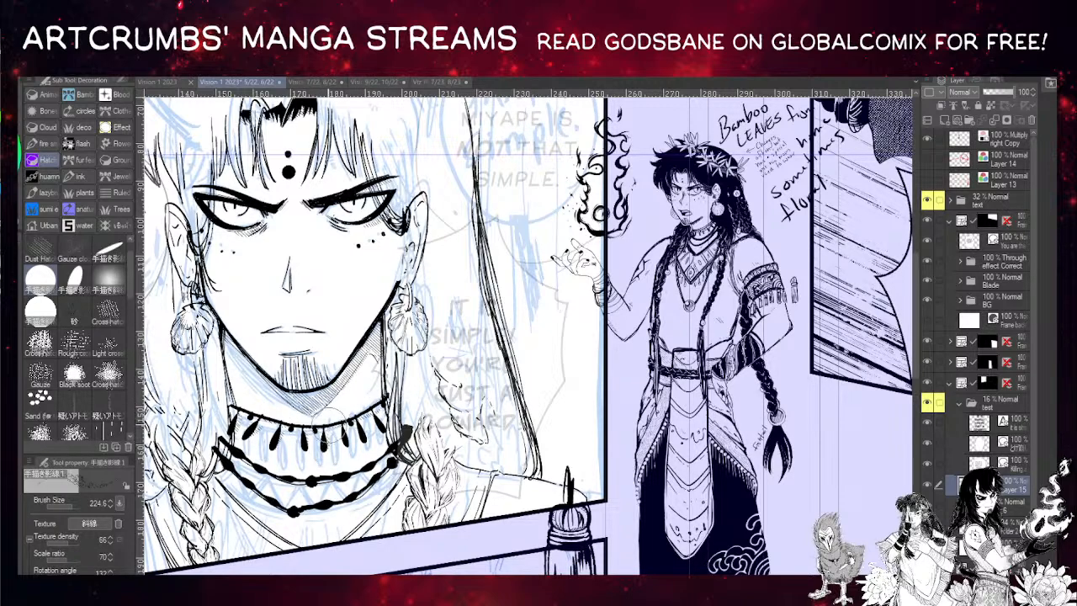
drag(261, 415, 251, 353)
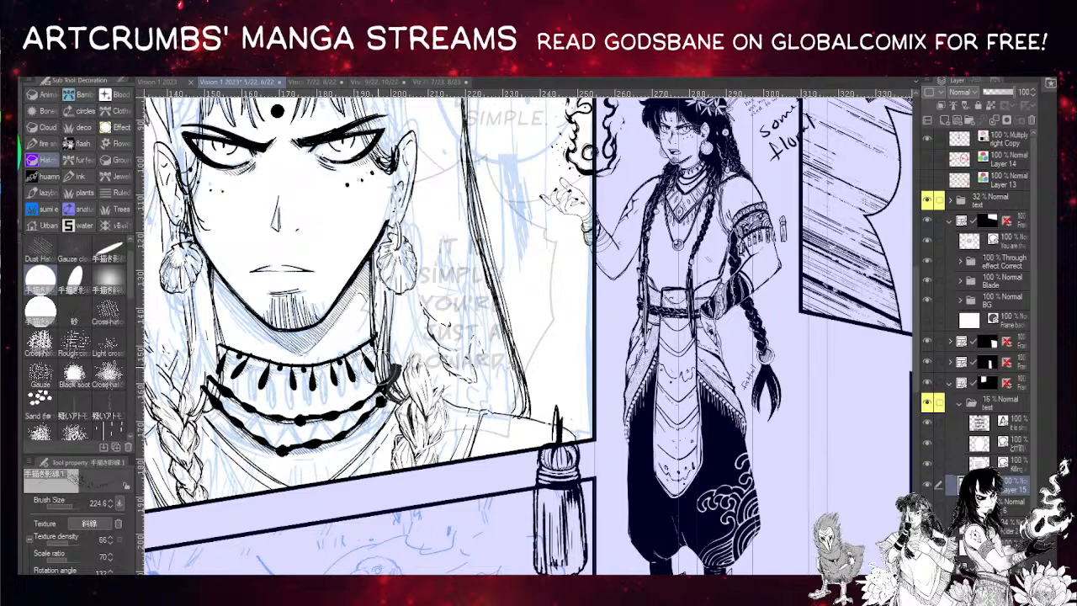
drag(358, 281, 393, 287)
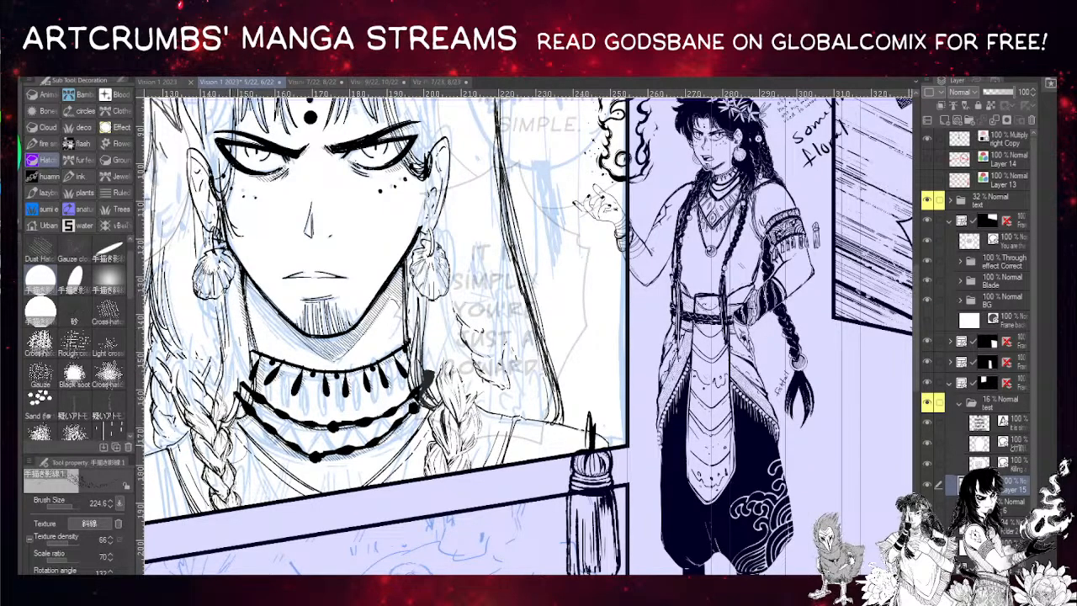
drag(239, 473, 313, 417)
mouse_move(378, 100)
mouse_down()
mouse_move(372, 204)
mouse_move(350, 216)
mouse_up()
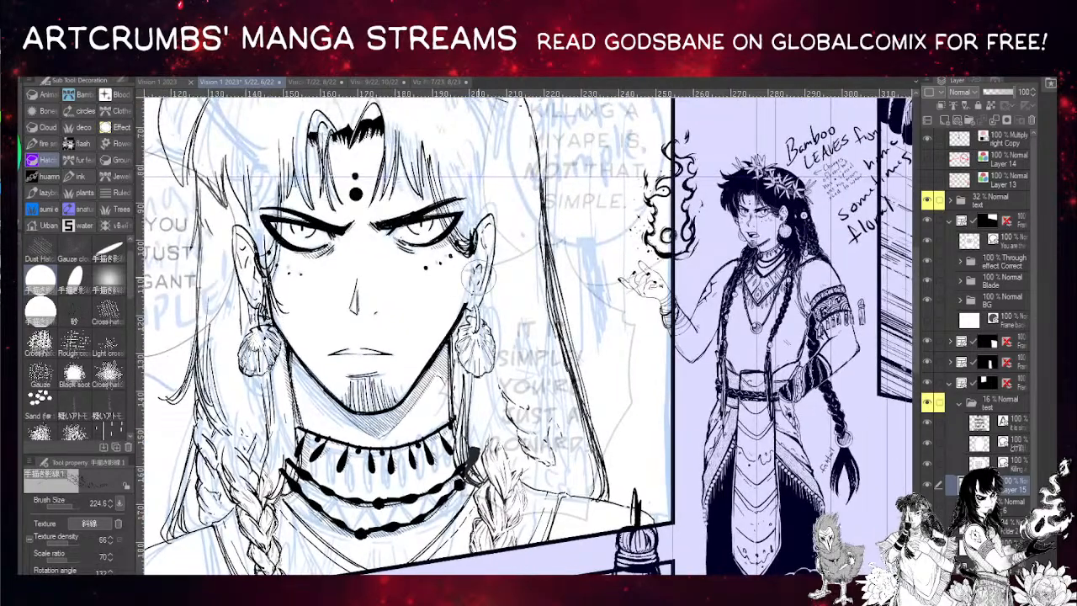
drag(475, 276, 417, 223)
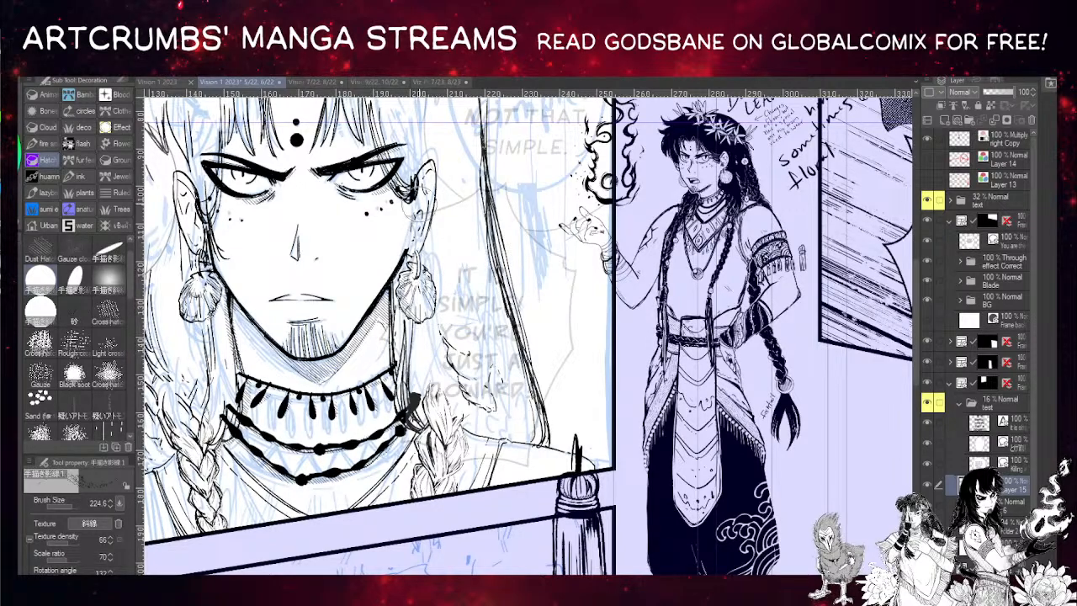
drag(392, 190, 415, 260)
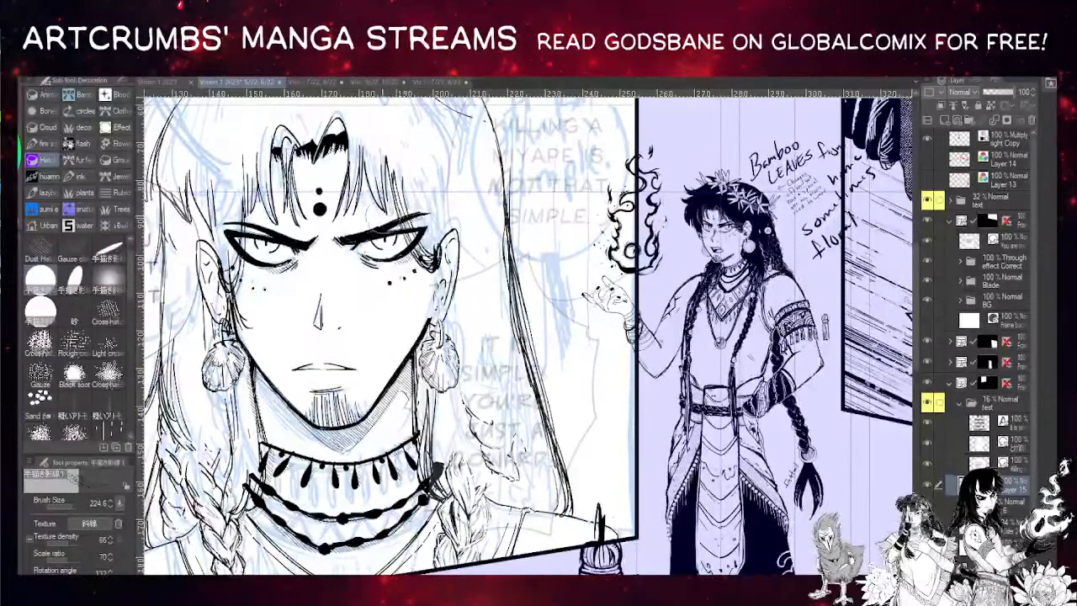
drag(387, 218, 379, 253)
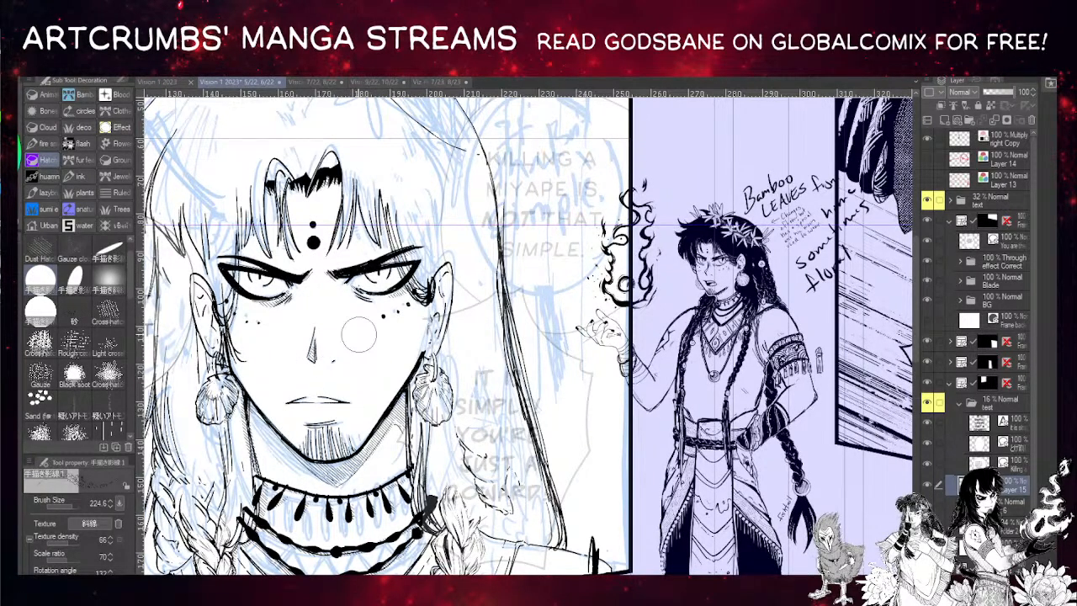
- Make Layer 6, which holds the face linework, active and lasso a selection around the mouth
key(o)
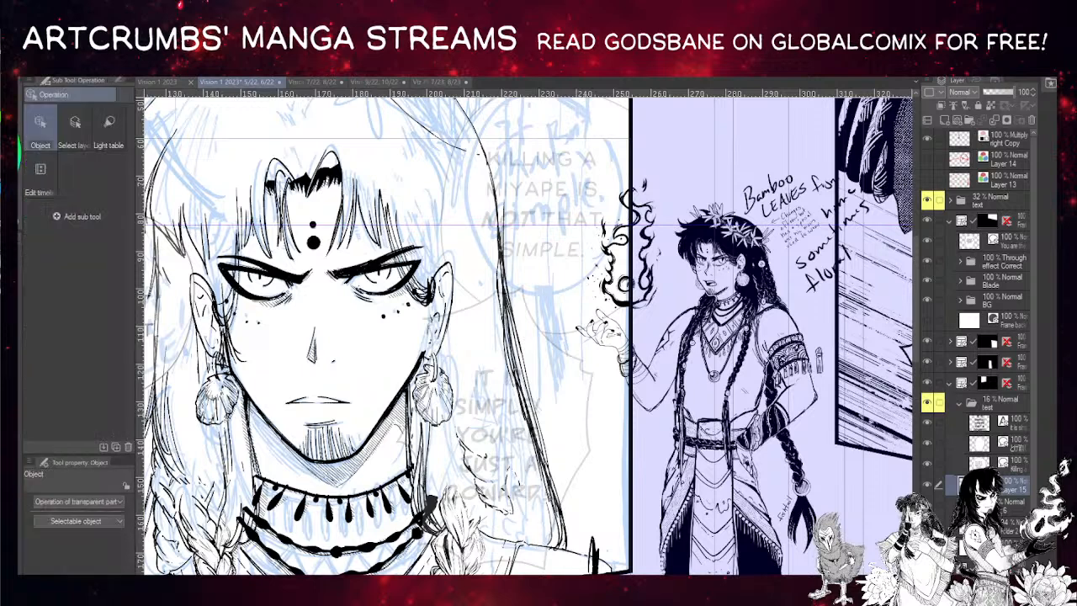
click(345, 397)
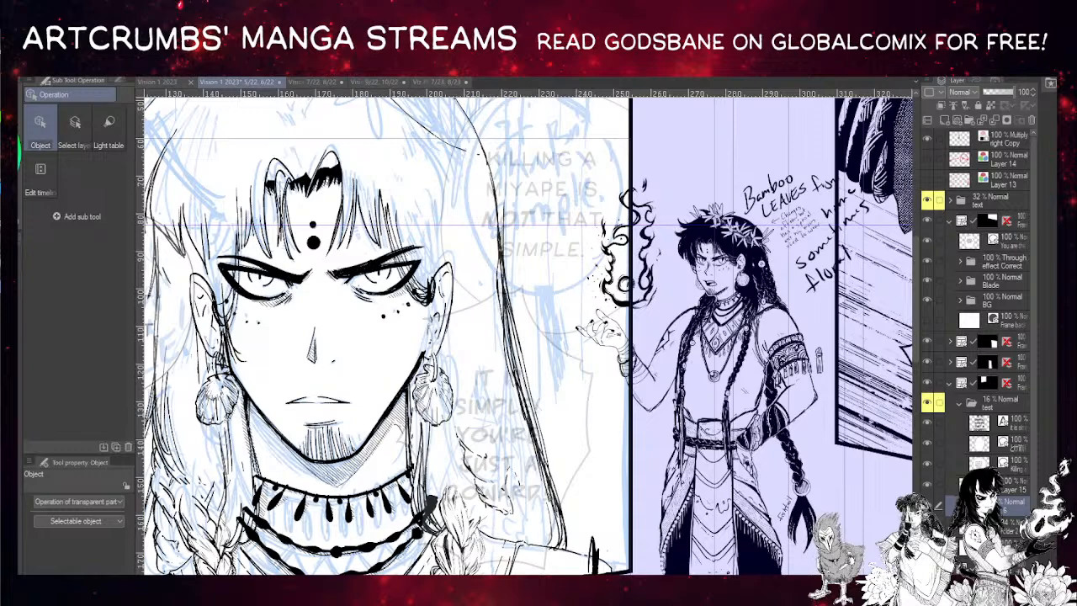
drag(287, 261, 319, 273)
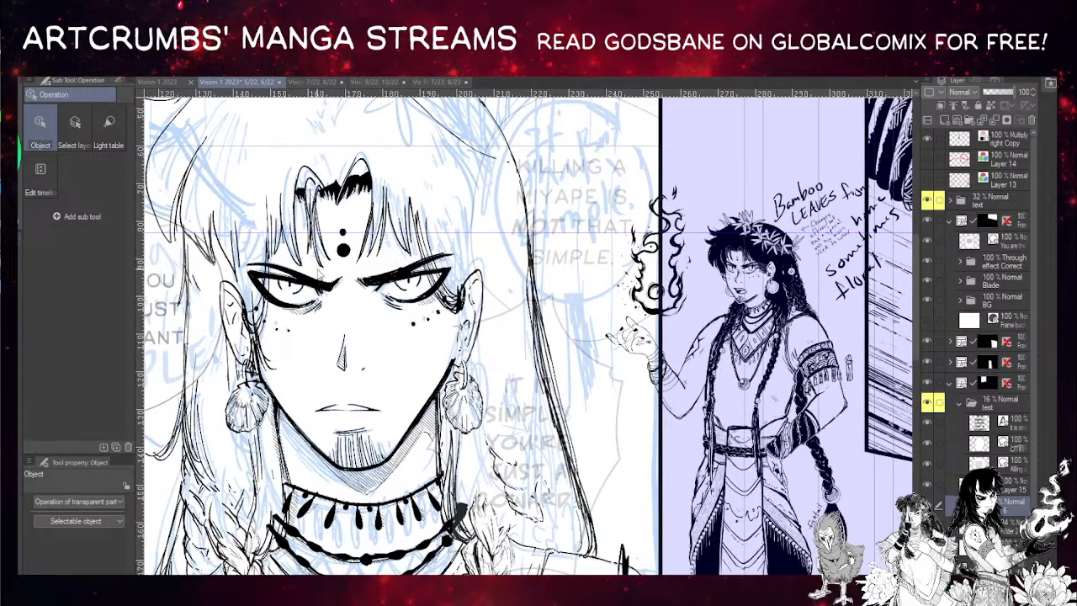
drag(233, 279, 273, 285)
key(m)
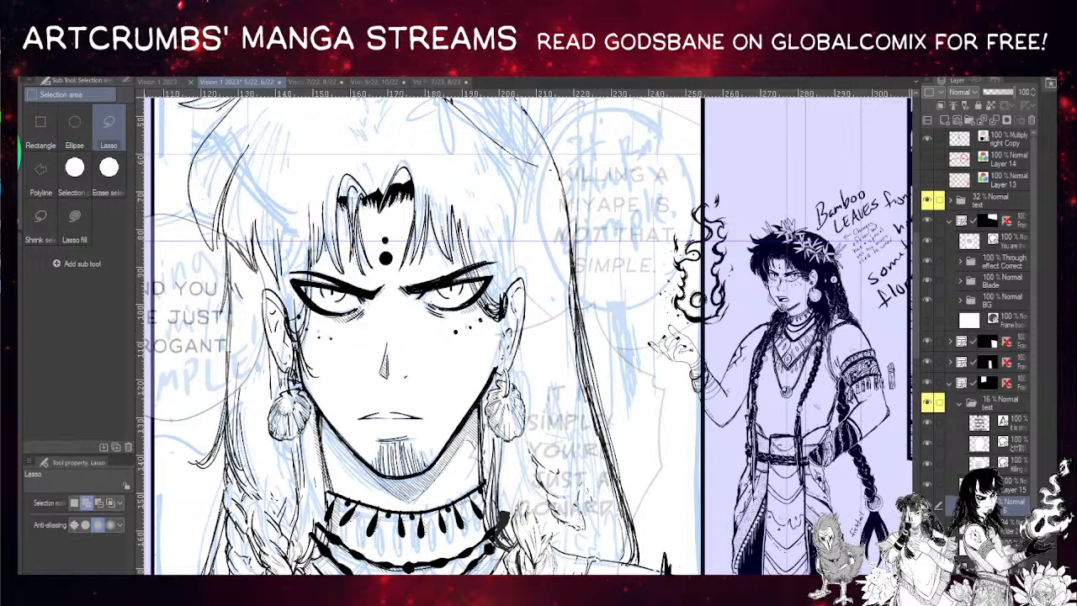
drag(436, 414, 432, 412)
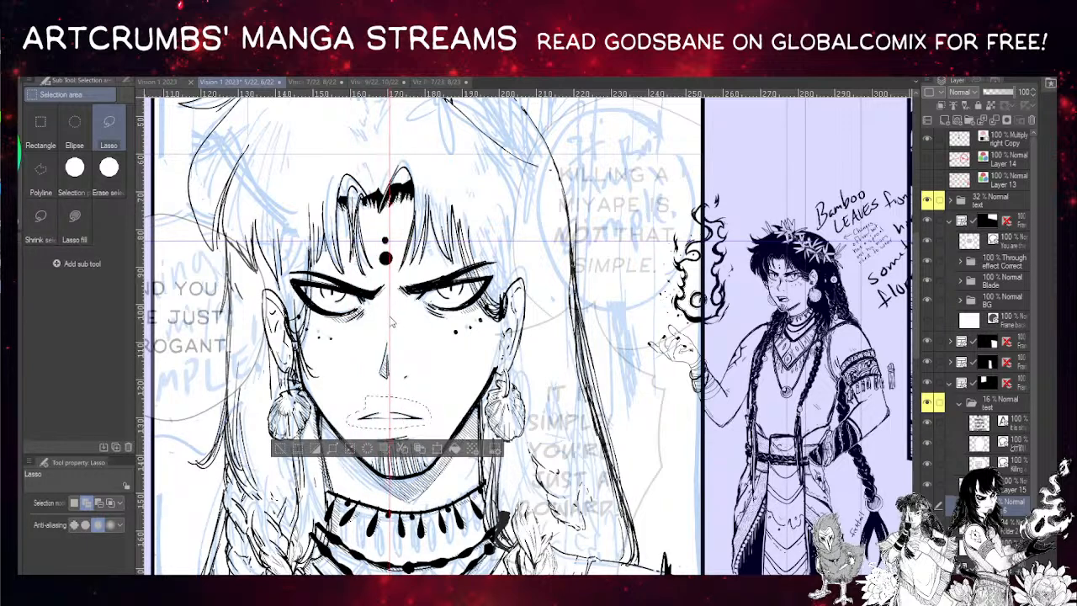
ctrl+shift+click(390, 286)
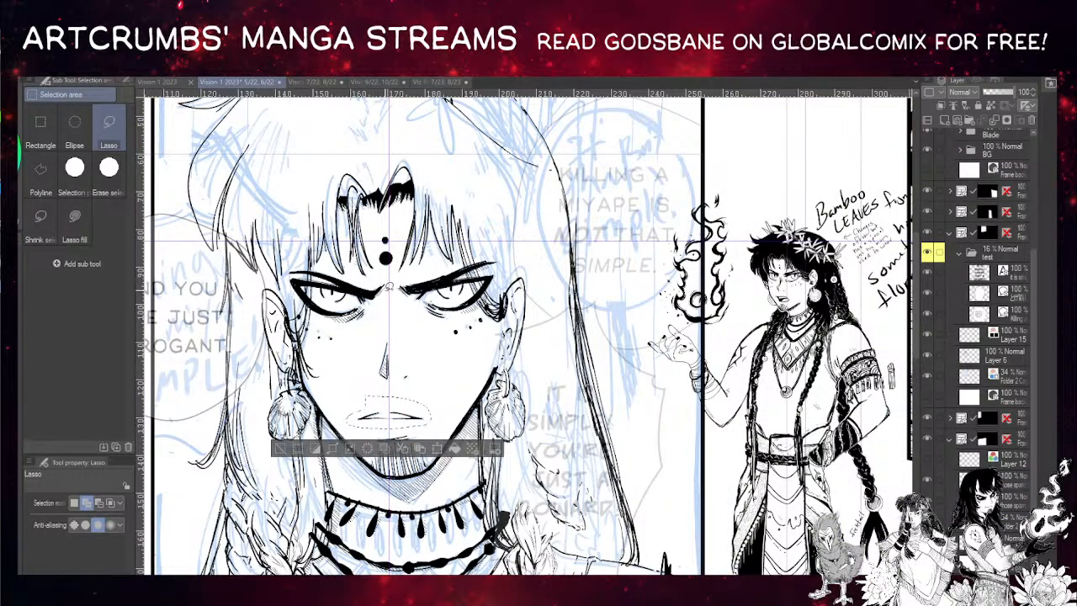
- Select the face's line-art layer, Layer 6, and nudge the lassoed mouth slightly toward the character's left side
key(k)
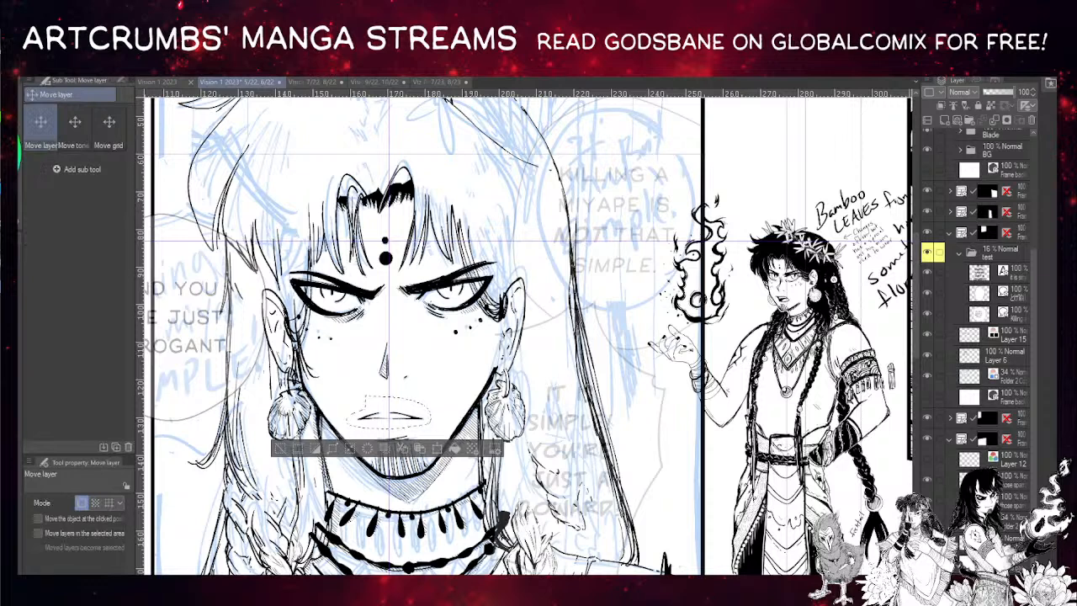
key(o)
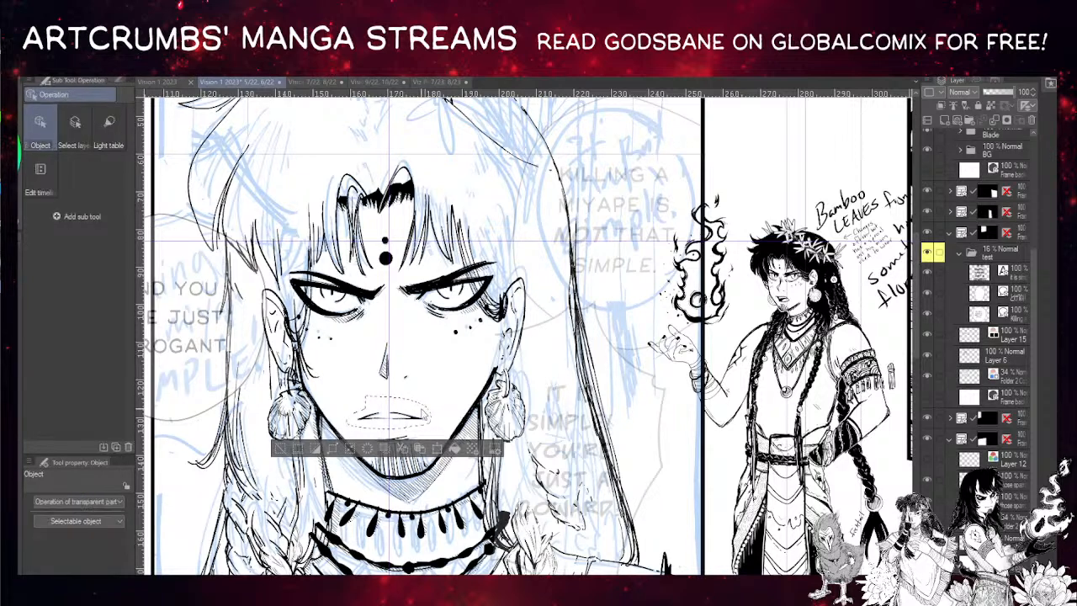
click(334, 334)
key(k)
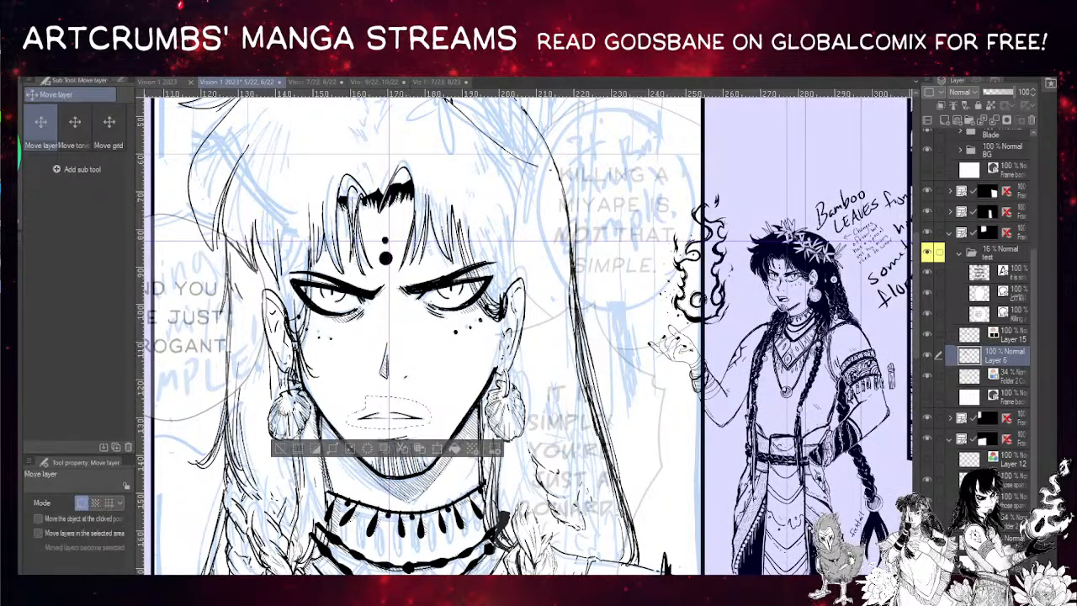
drag(415, 422, 420, 419)
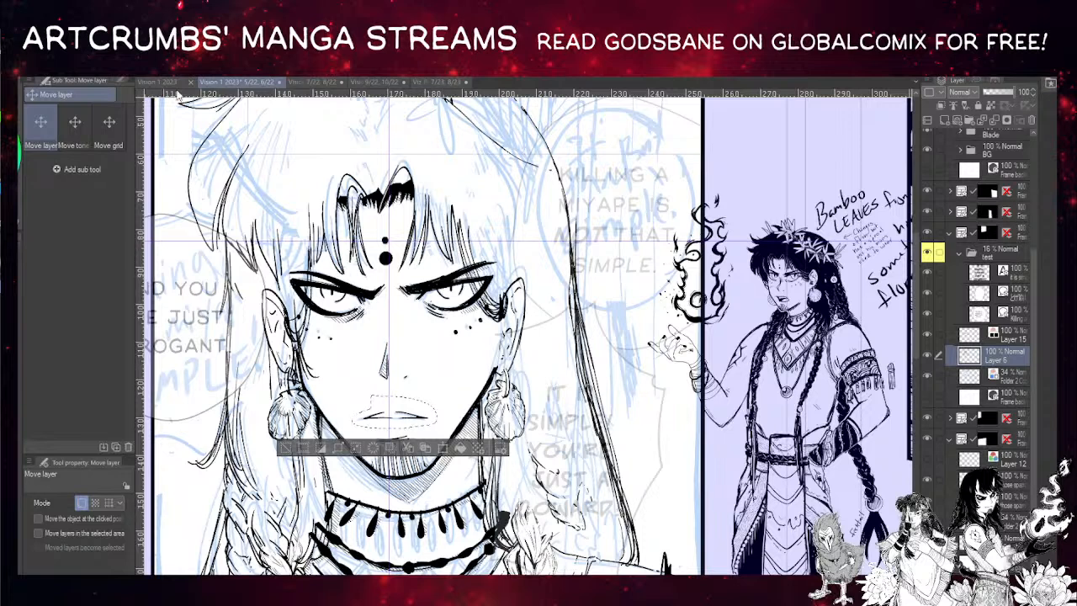
- Try to add the character's left eye and brow to the lasso selection and shift them slightly
key(m)
mouse_move(404, 291)
mouse_down()
mouse_move(434, 318)
mouse_move(464, 318)
mouse_move(497, 288)
mouse_move(492, 250)
mouse_move(398, 245)
mouse_up()
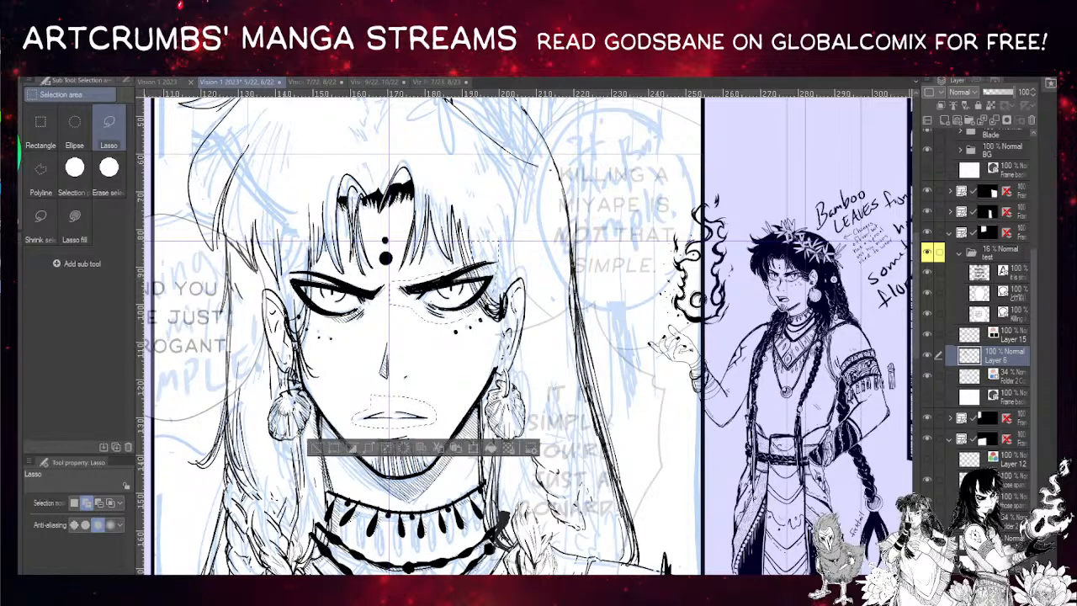
key(k)
mouse_move(485, 283)
mouse_down()
mouse_move(471, 286)
mouse_move(484, 288)
mouse_up()
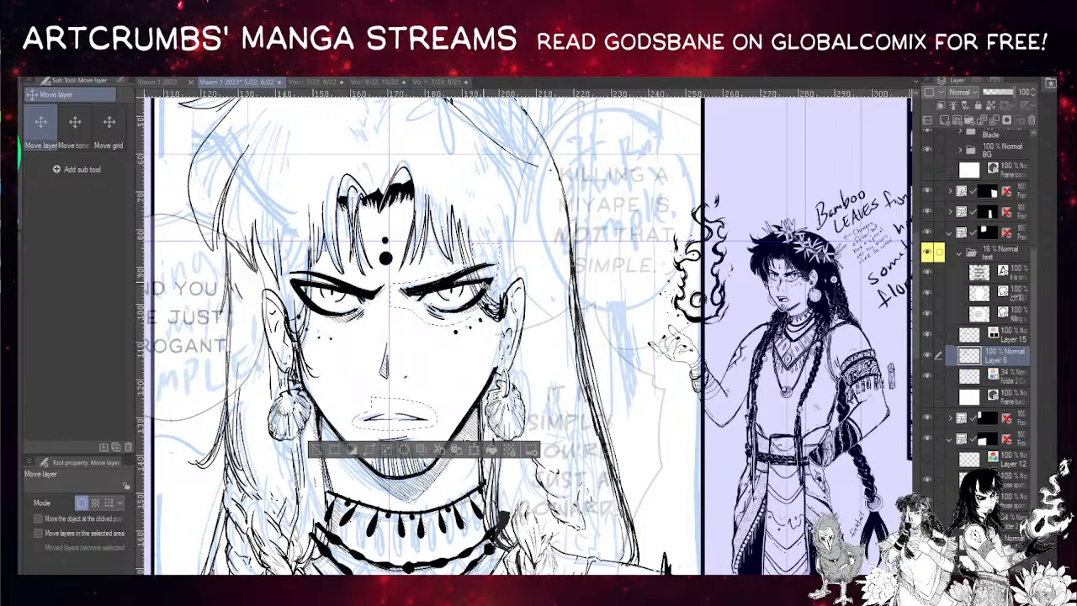
drag(434, 188, 435, 187)
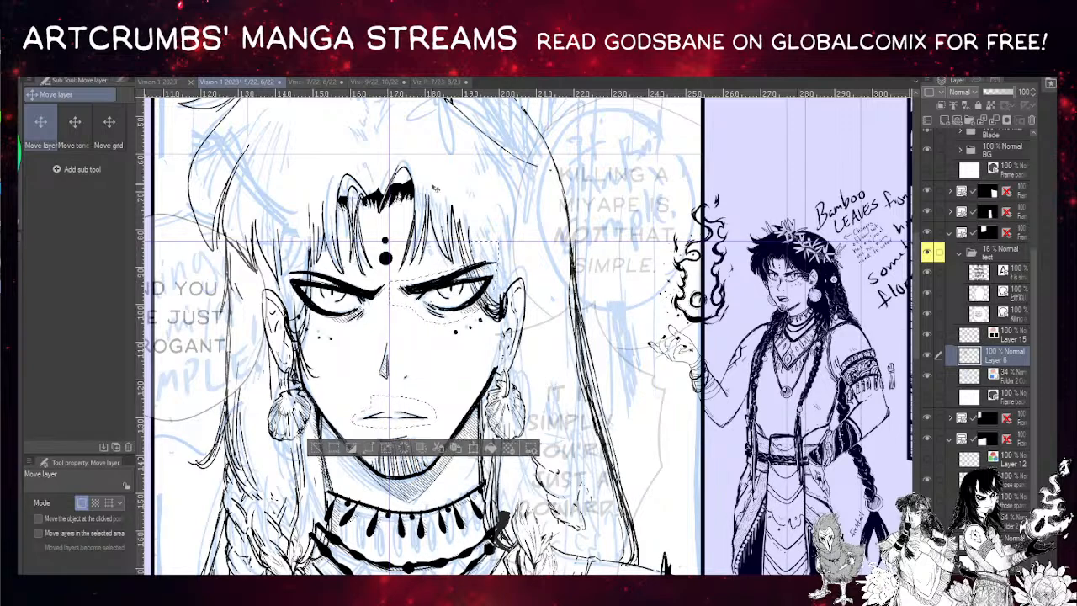
key(ctrl+z)
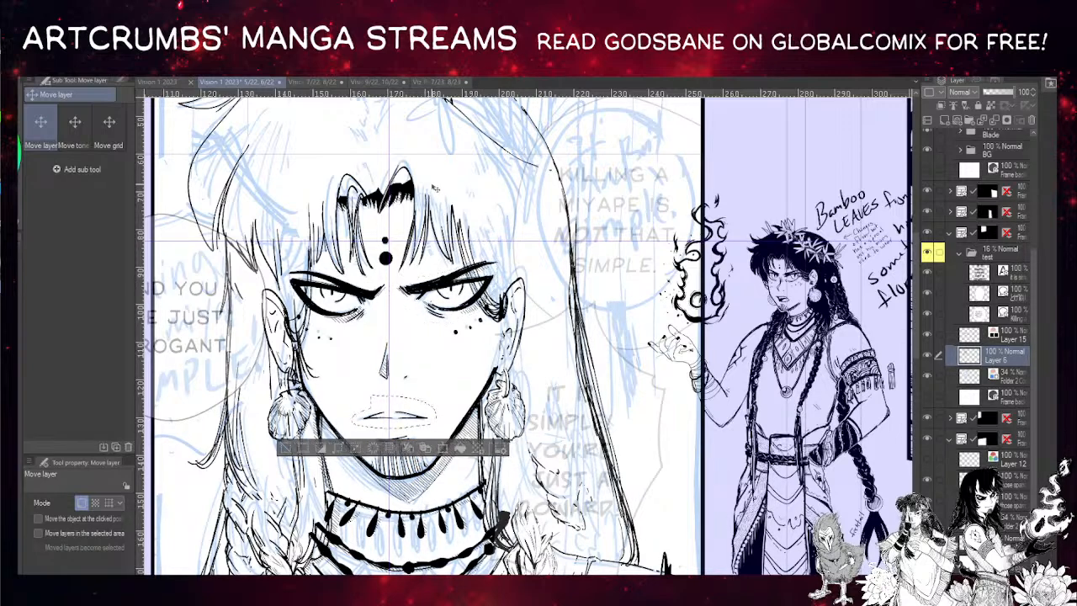
- Clear the mouth selection, lasso only the character's left eye and brow, nudge them slightly into place and deselect
key(ctrl+shift+a)
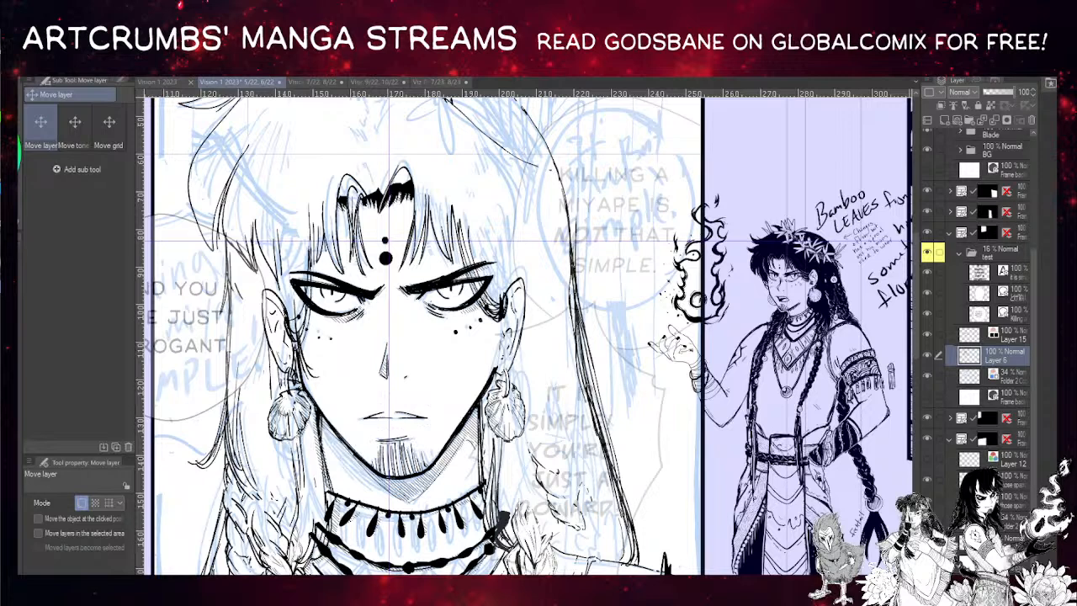
key(m)
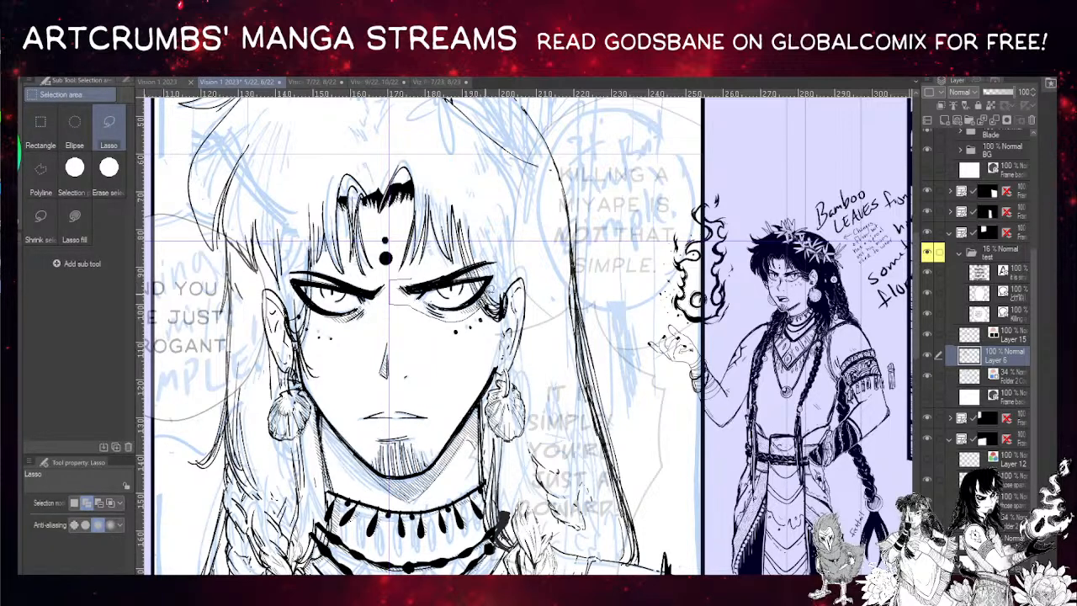
drag(482, 255, 497, 247)
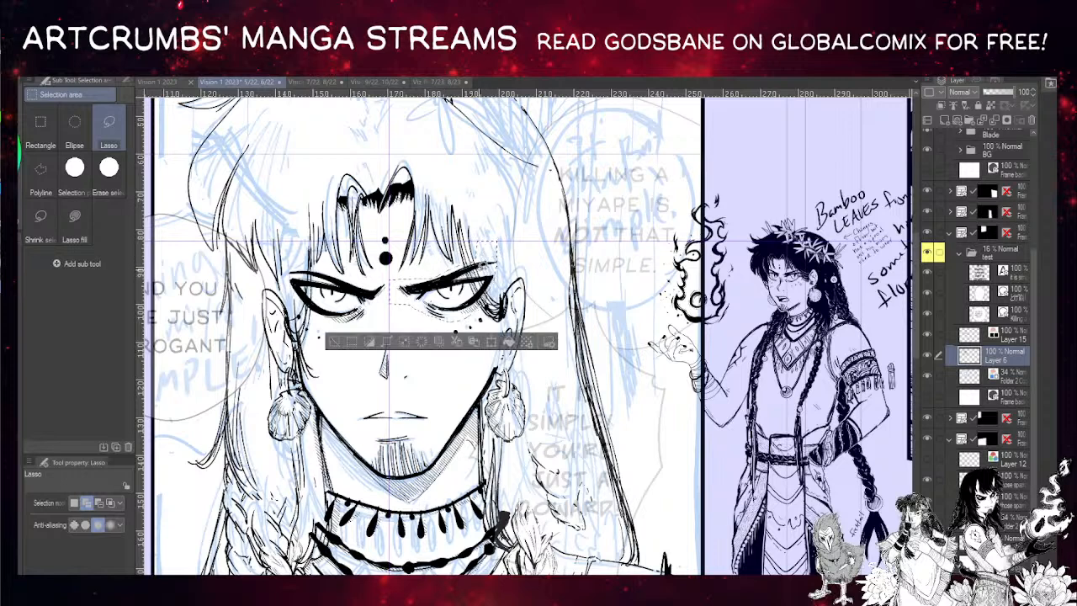
key(k)
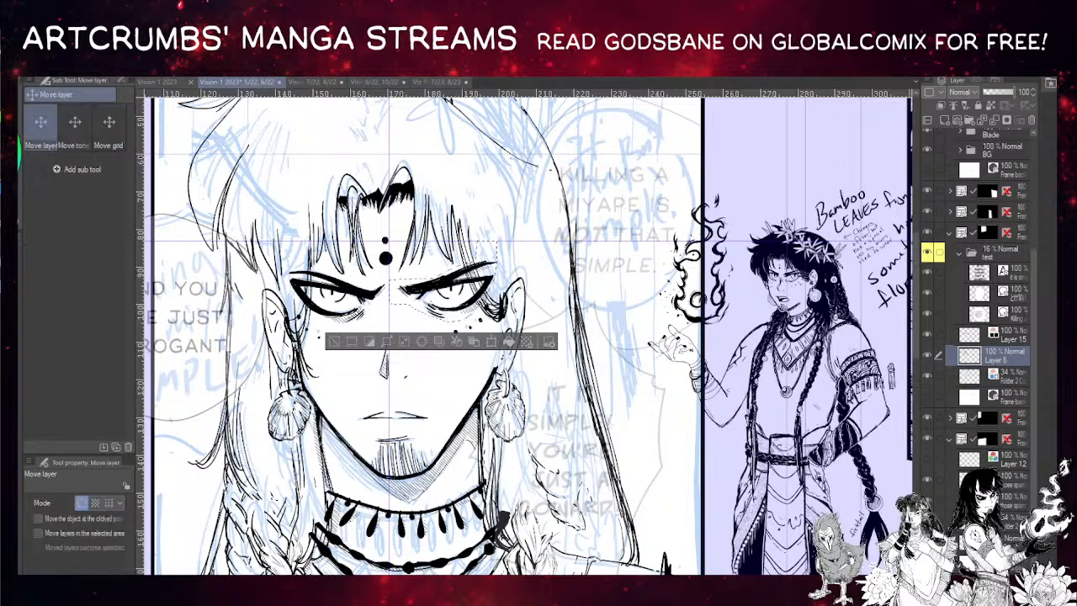
drag(490, 288, 487, 285)
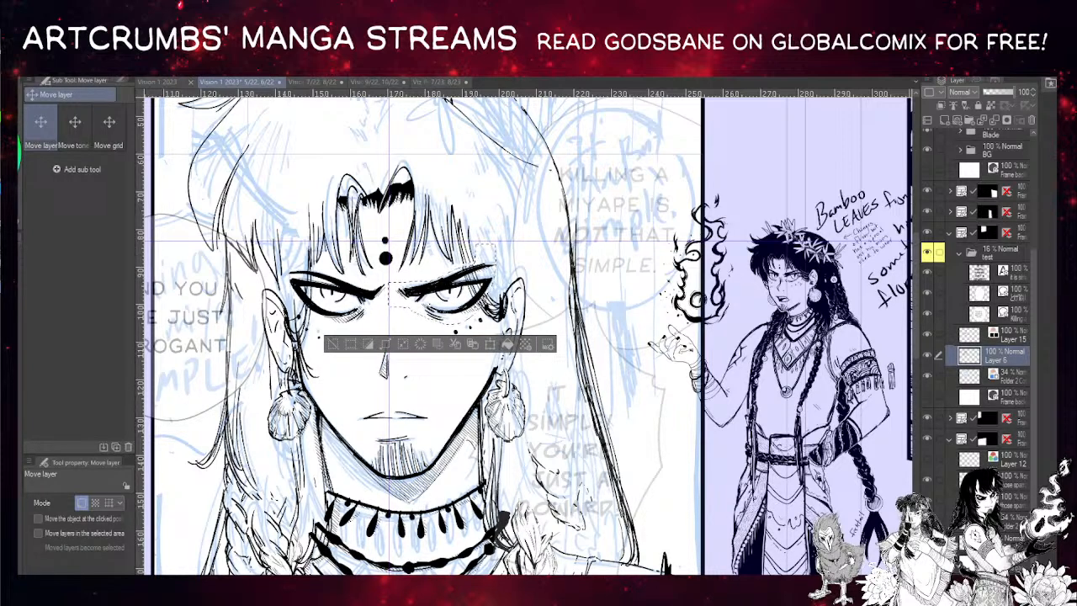
key(ctrl+d)
- Ink thin hair strands with the pen at the fringe, between the left eye and ear, and beside the jaw
key(p)
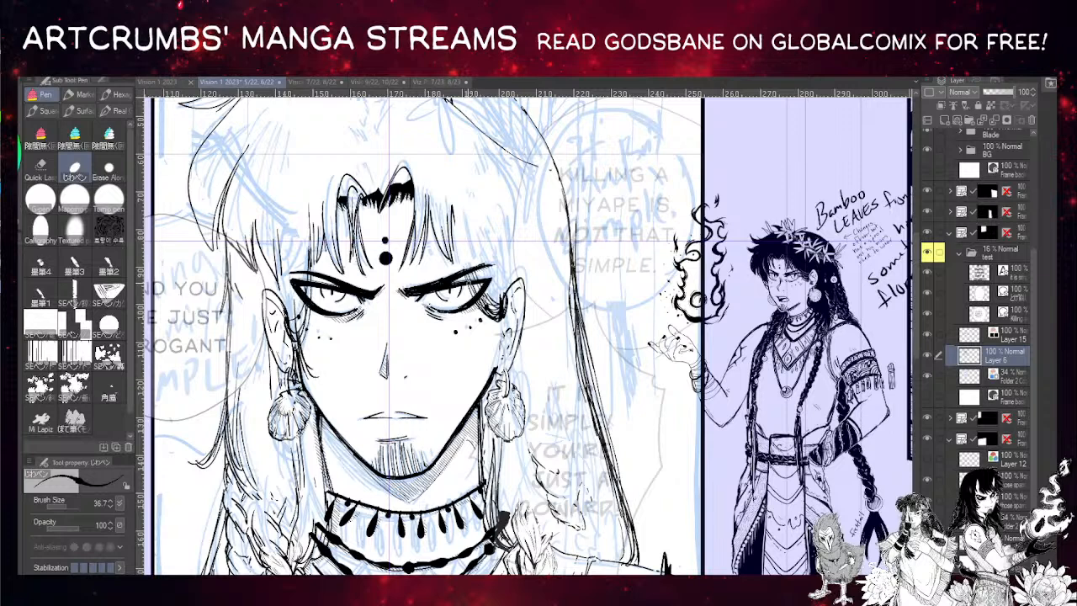
drag(453, 218, 467, 269)
mouse_move(455, 215)
mouse_down()
mouse_move(471, 269)
mouse_move(485, 240)
mouse_move(476, 266)
mouse_up()
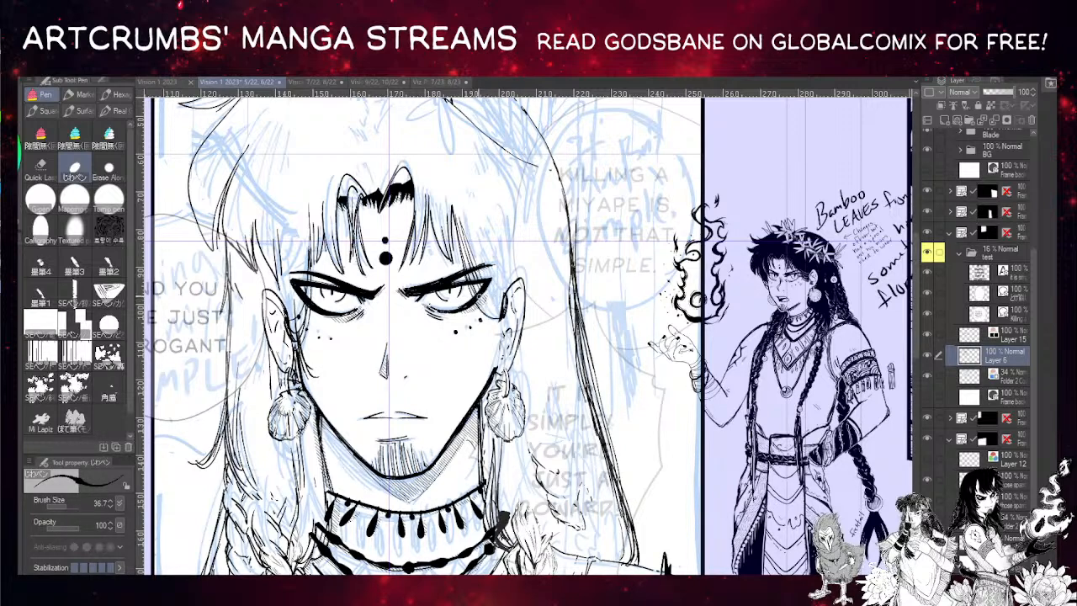
drag(483, 296, 504, 316)
key(ctrl+z)
drag(486, 294, 503, 313)
drag(489, 259, 473, 222)
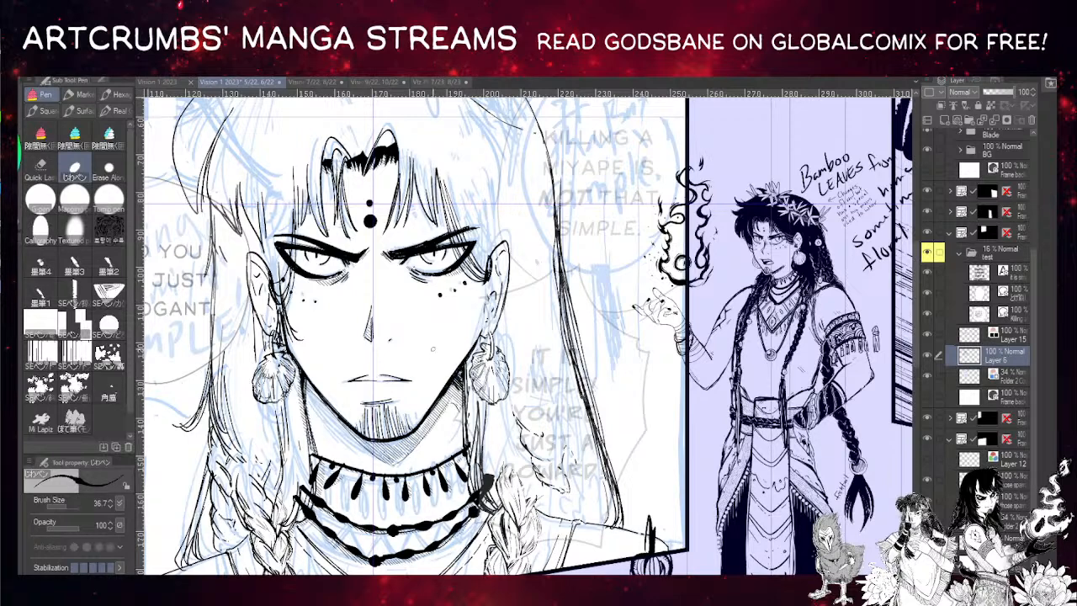
drag(304, 398, 312, 446)
drag(305, 382, 313, 410)
- Ink the rest of the braided headband down the side of the head, with rope segments and the hair outline around it
drag(367, 373, 410, 448)
drag(493, 99, 505, 130)
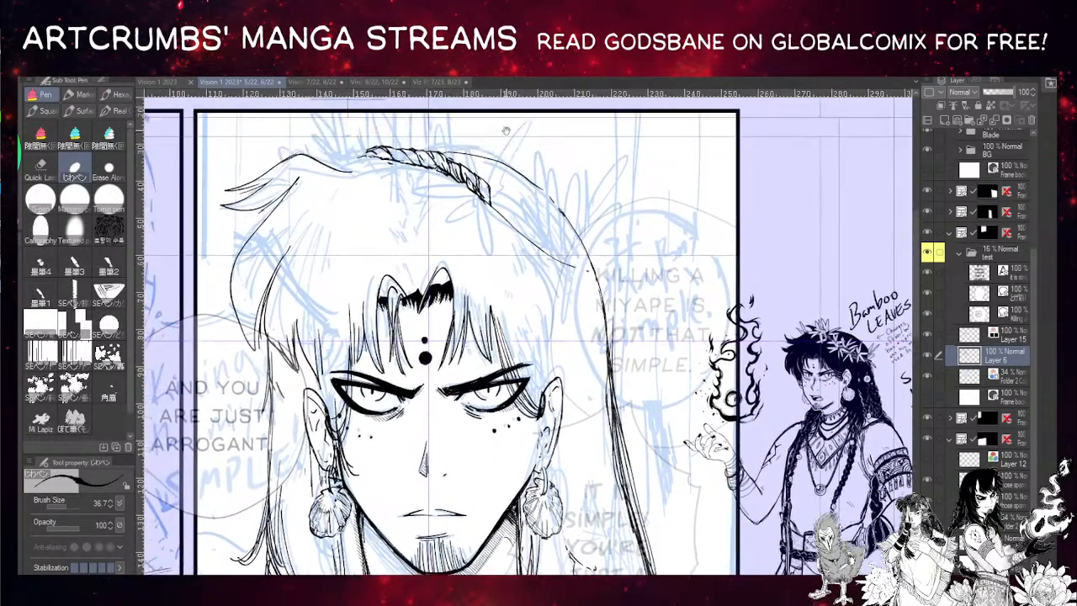
mouse_move(487, 183)
mouse_down()
mouse_move(517, 232)
mouse_move(527, 239)
mouse_move(534, 226)
mouse_move(534, 245)
mouse_move(547, 237)
mouse_move(556, 259)
mouse_move(574, 268)
mouse_move(579, 253)
mouse_move(599, 276)
mouse_up()
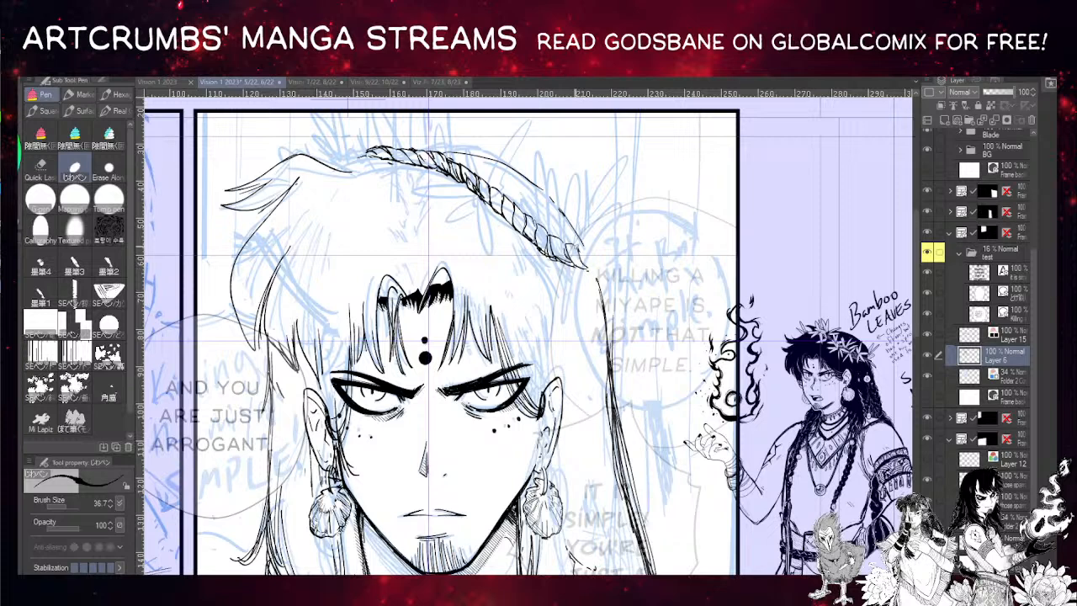
mouse_move(589, 251)
mouse_down()
mouse_move(602, 279)
mouse_move(579, 258)
mouse_move(599, 280)
mouse_up()
drag(554, 202, 593, 252)
mouse_move(592, 244)
mouse_down()
mouse_move(527, 190)
mouse_move(542, 264)
mouse_up()
drag(535, 223, 552, 317)
mouse_move(426, 239)
mouse_down()
mouse_move(507, 340)
mouse_move(473, 290)
mouse_up()
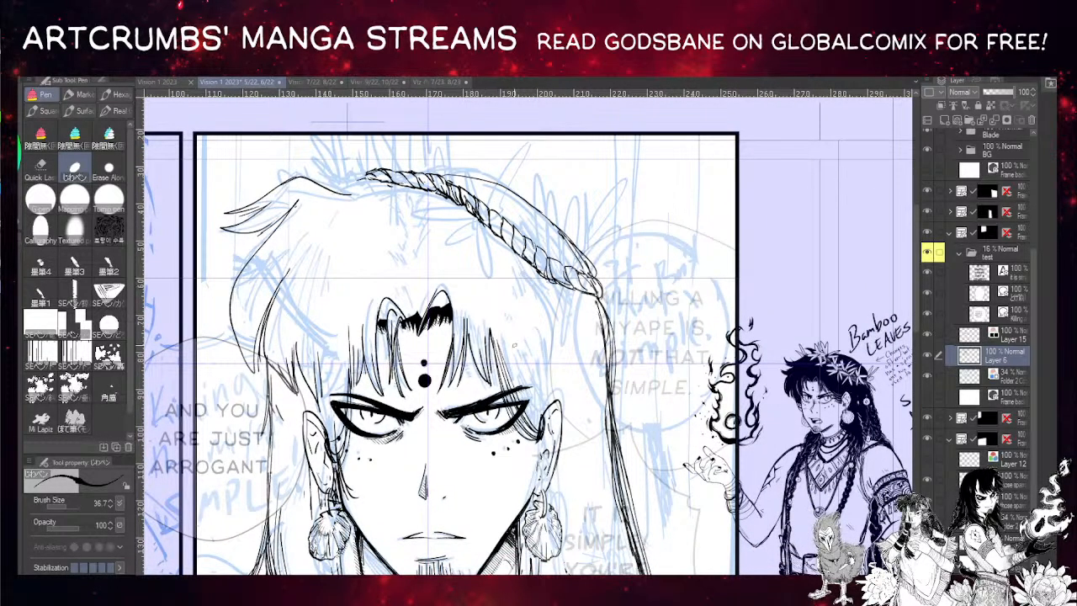
- Add a new raster layer and move it above Layer 15 in the portrait panel's folder
drag(475, 417, 491, 386)
scroll(478, 379, down, 2)
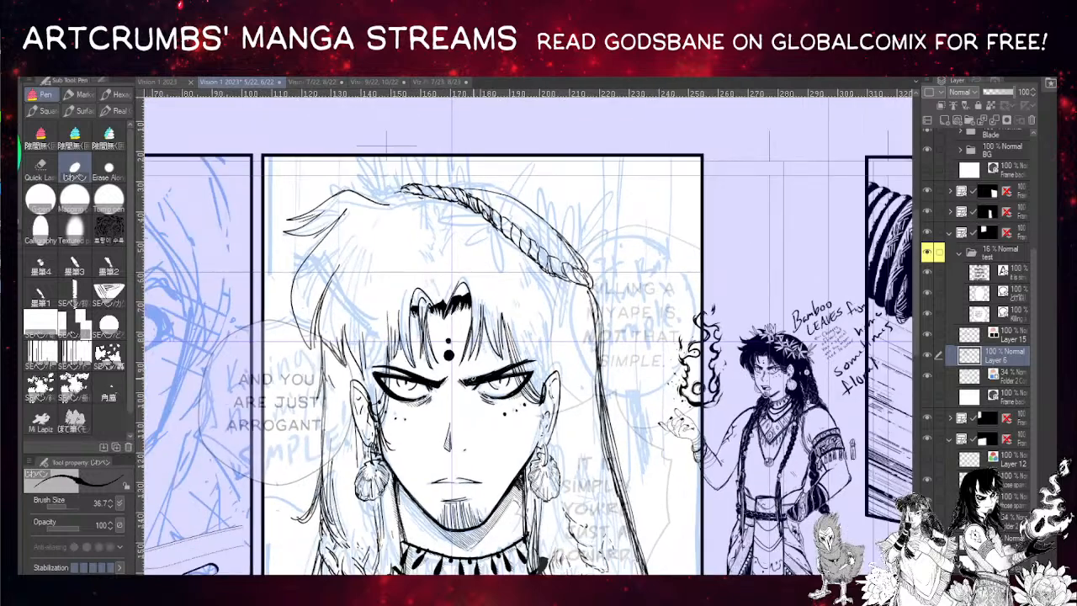
drag(542, 431, 547, 404)
drag(525, 451, 535, 426)
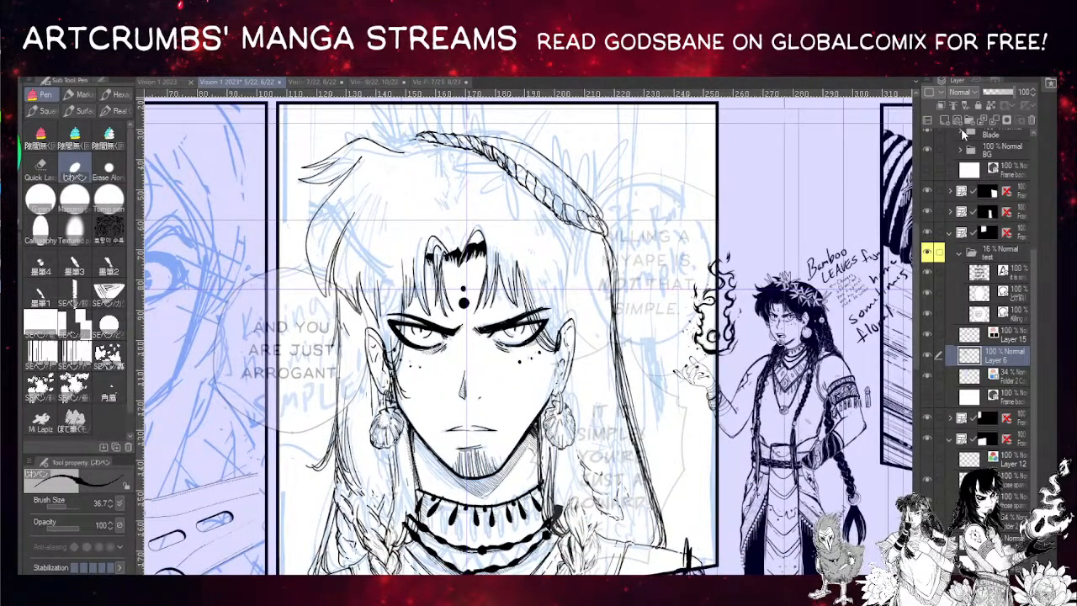
key(ctrl+shift+n)
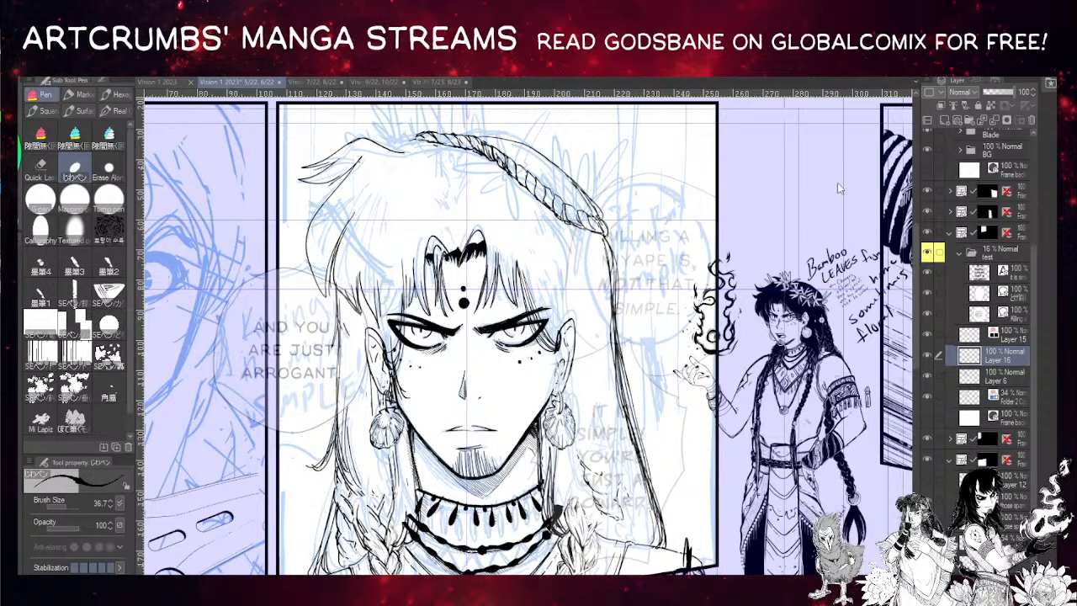
click(926, 335)
click(926, 335)
drag(986, 377, 980, 333)
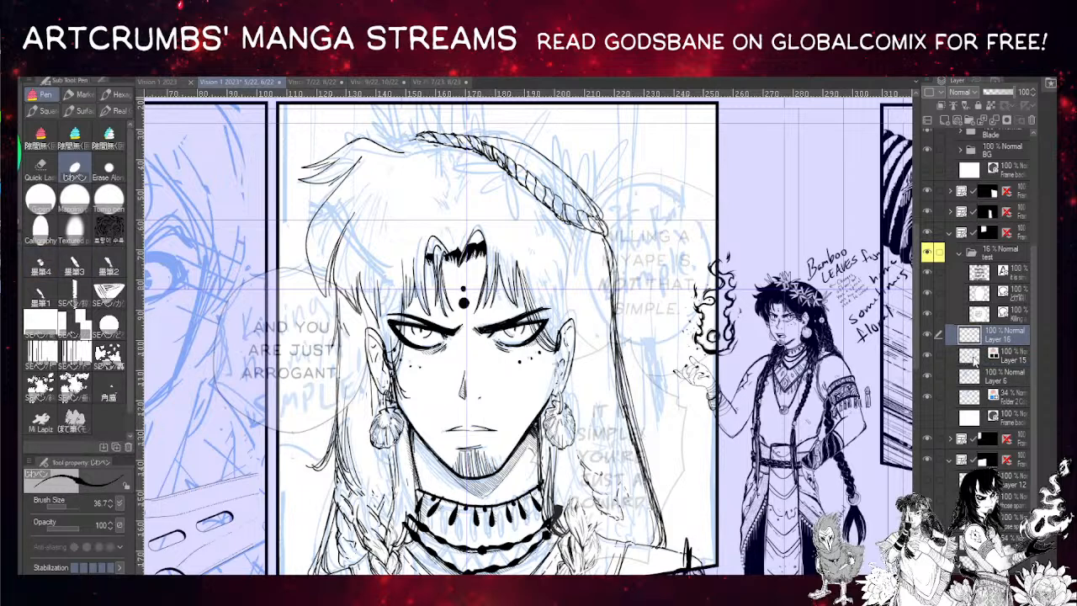
- Merge Layer 15 down into Layer 6 and make the new empty layer above it active
click(974, 358)
key(ctrl+e)
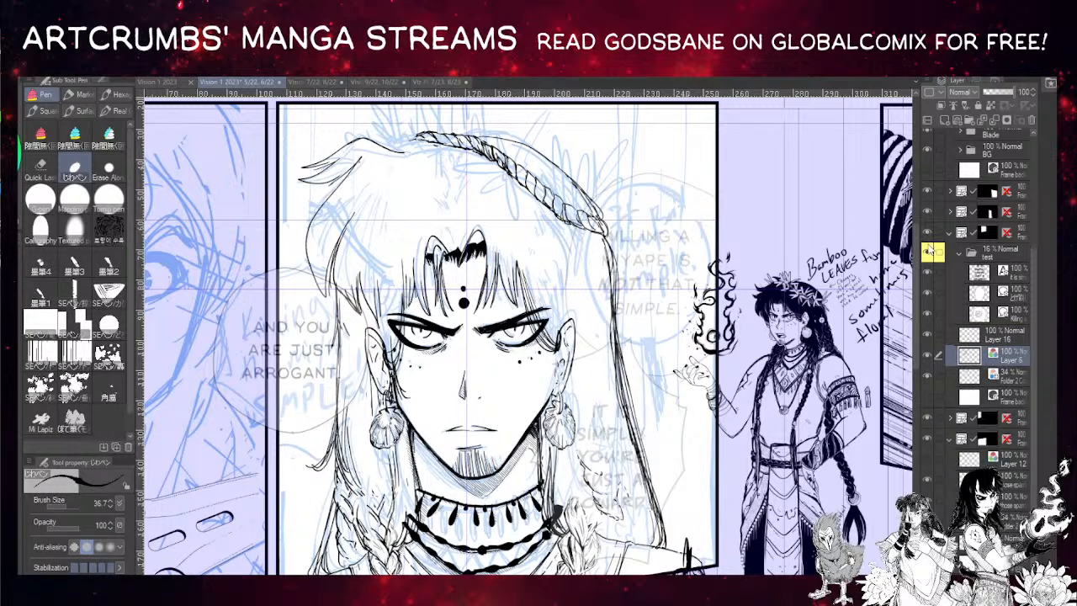
click(965, 338)
click(962, 355)
click(972, 338)
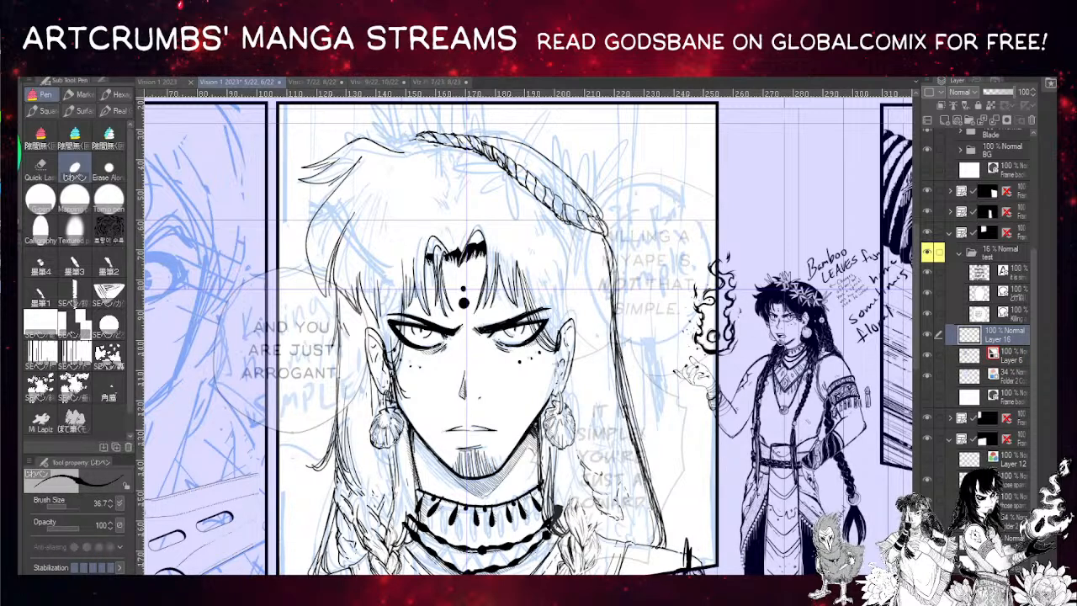
- Choose the 笹 bamboo leaf brush from the bamboo decoration brushes and set its size to 2000
key(b)
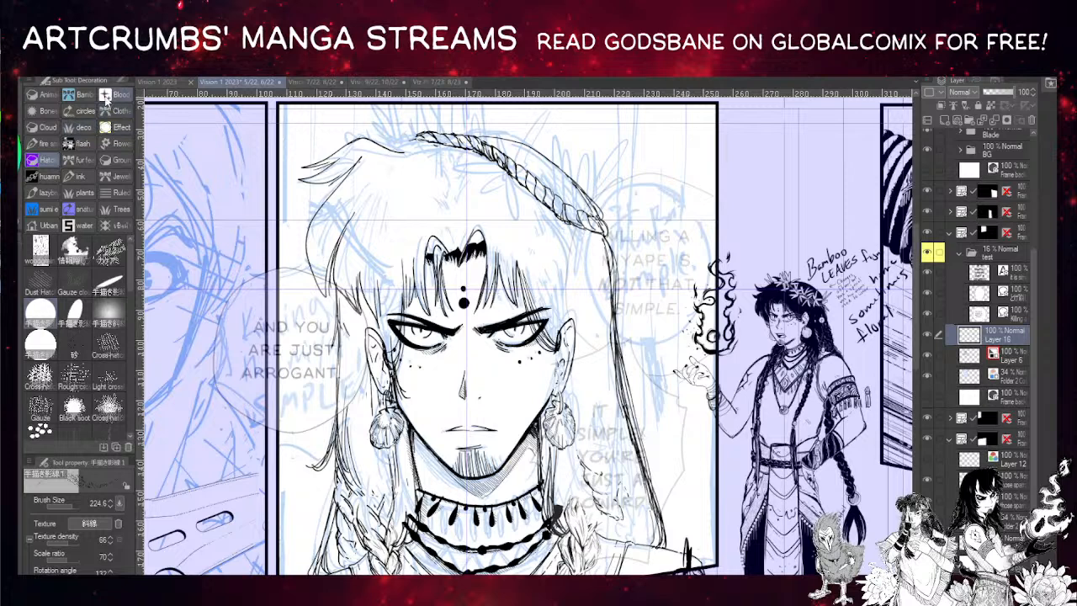
click(80, 94)
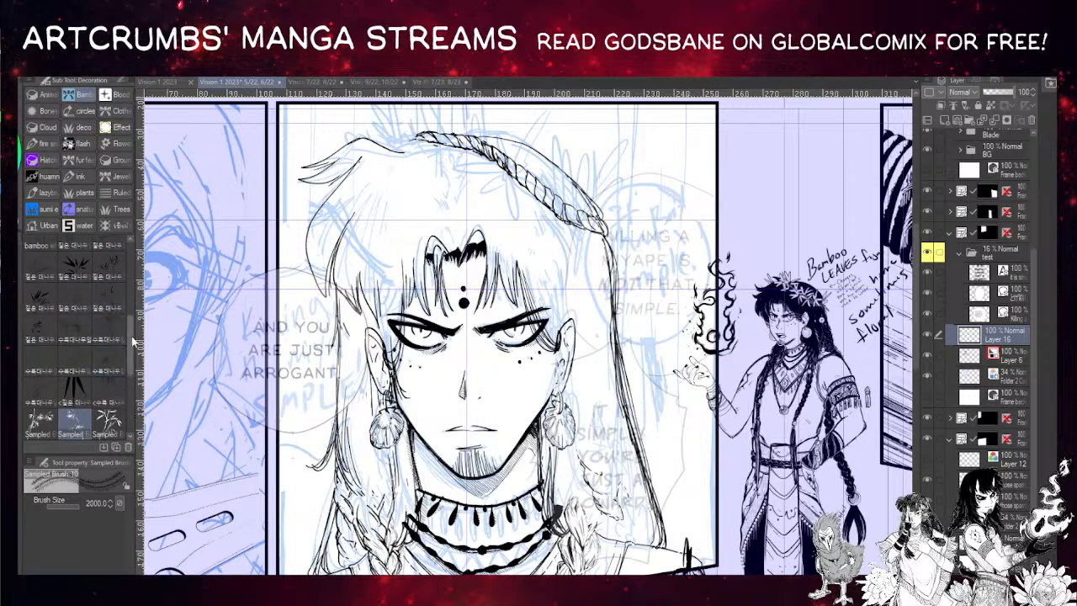
mouse_move(132, 341)
mouse_down()
mouse_move(137, 267)
mouse_move(150, 409)
mouse_move(145, 294)
mouse_up()
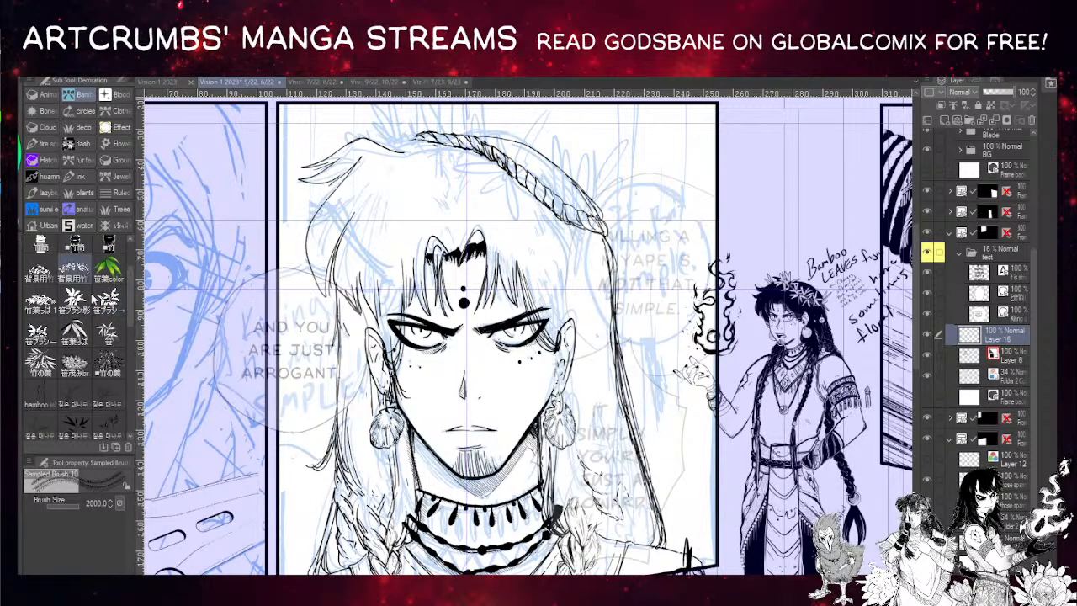
click(113, 333)
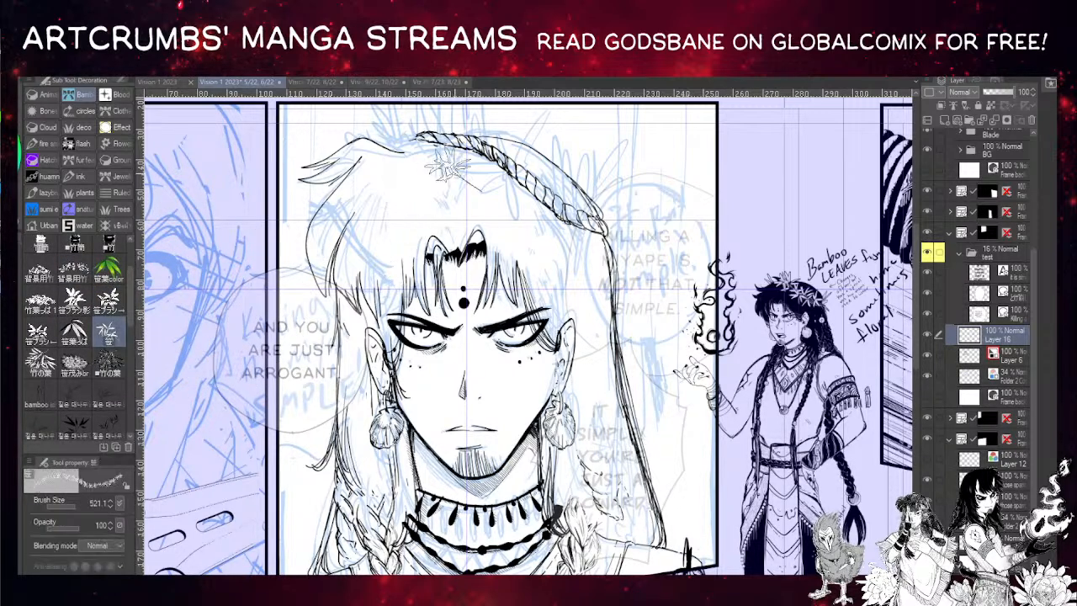
click(76, 507)
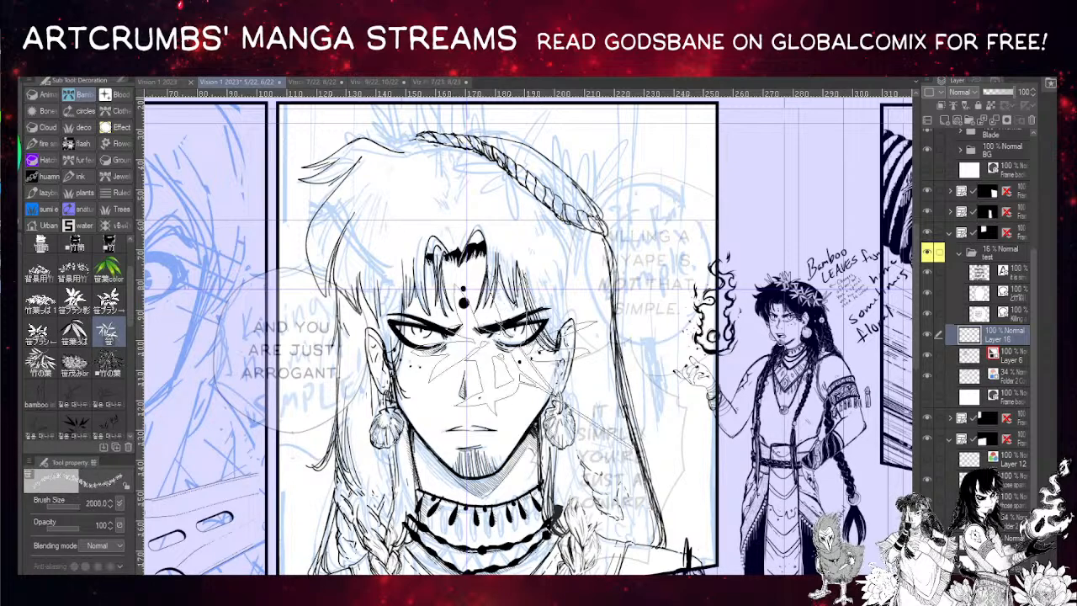
- Stamp a bamboo leaf cluster over the upper end of the braided headband, undoing and retrying misplaced stamps
click(539, 181)
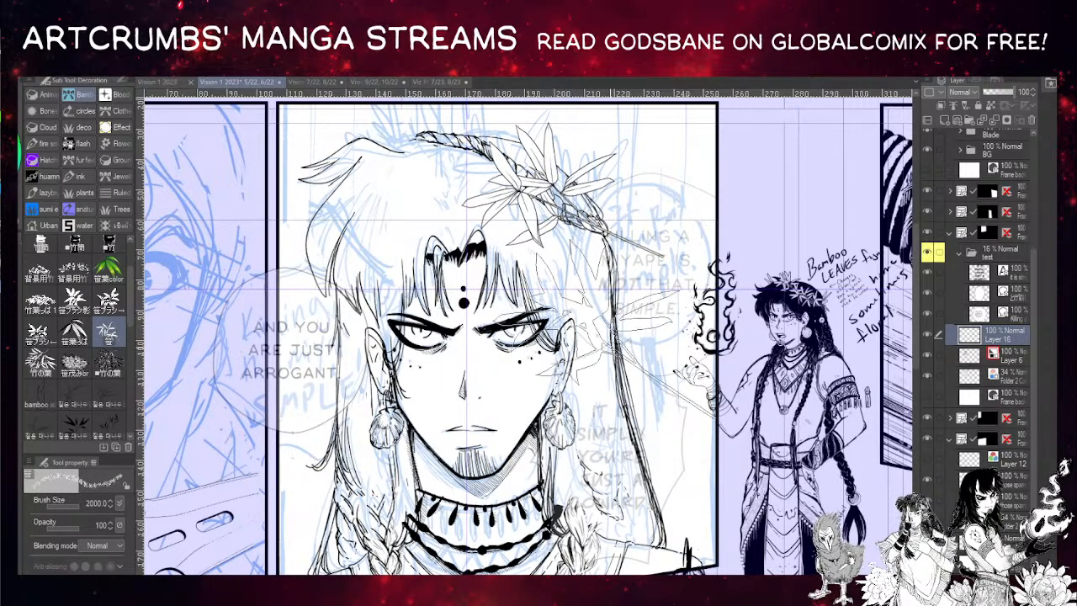
key(ctrl+z)
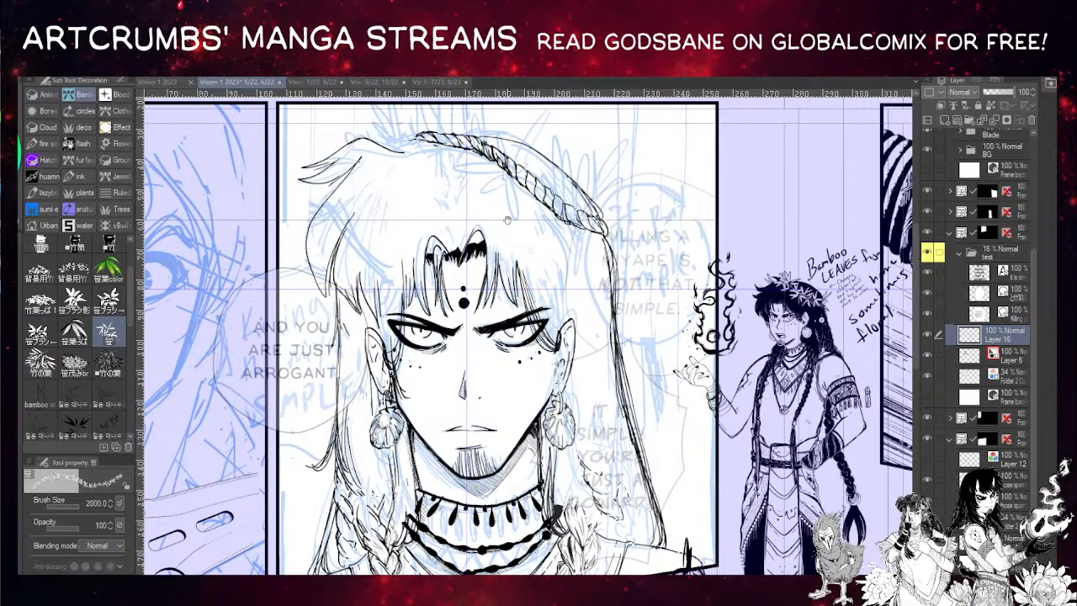
drag(501, 207, 520, 243)
click(454, 175)
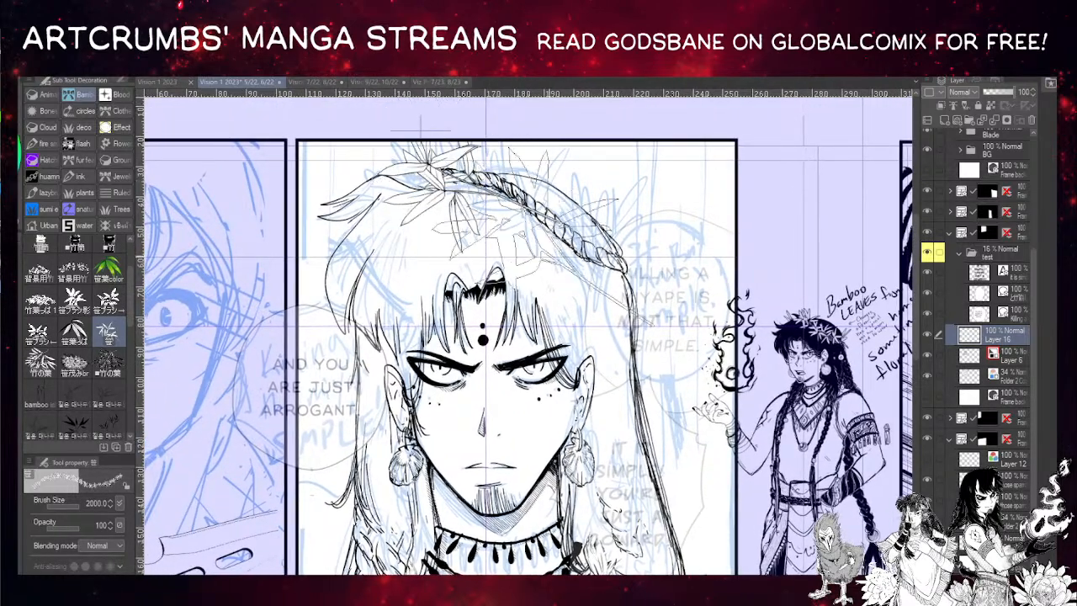
key(ctrl+z)
click(432, 168)
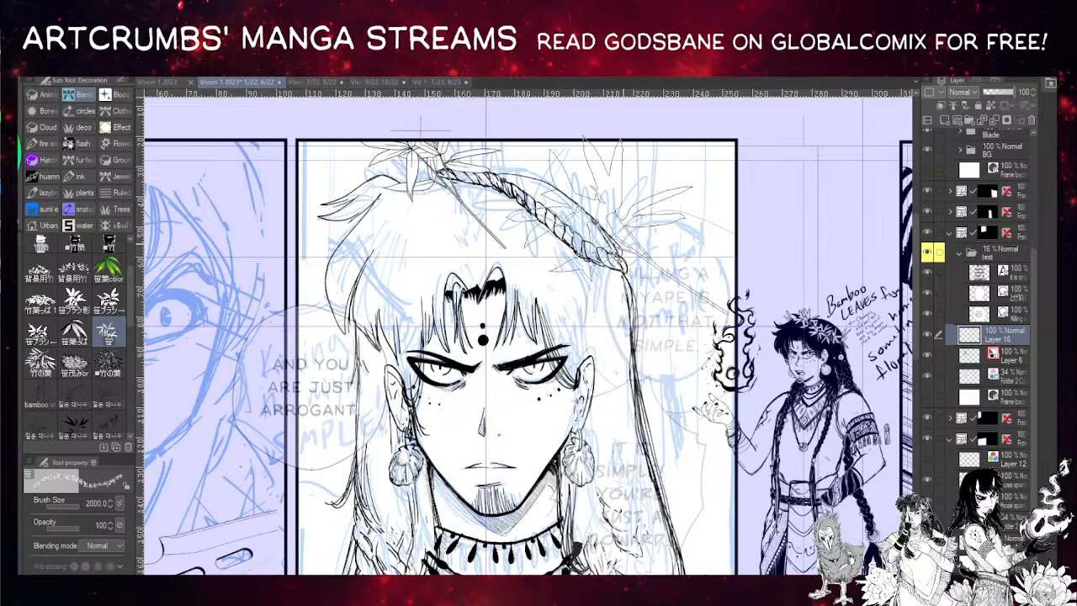
key(ctrl+z)
click(446, 190)
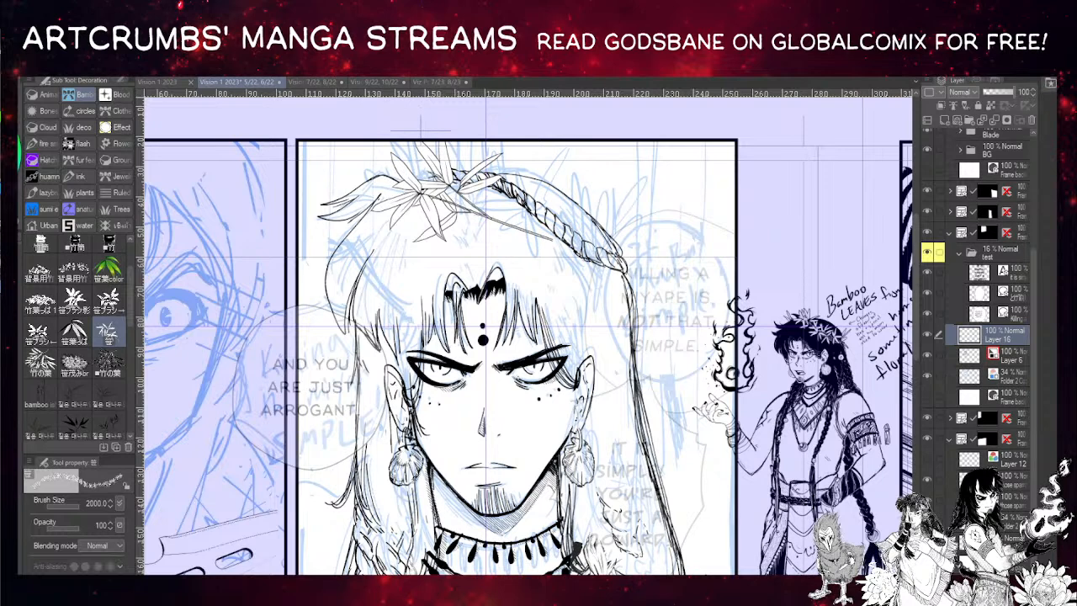
- Move the Layer 16 leaf cluster up onto the upper end of the headband and erase its excess parts over the braid
key(k)
drag(477, 221, 471, 196)
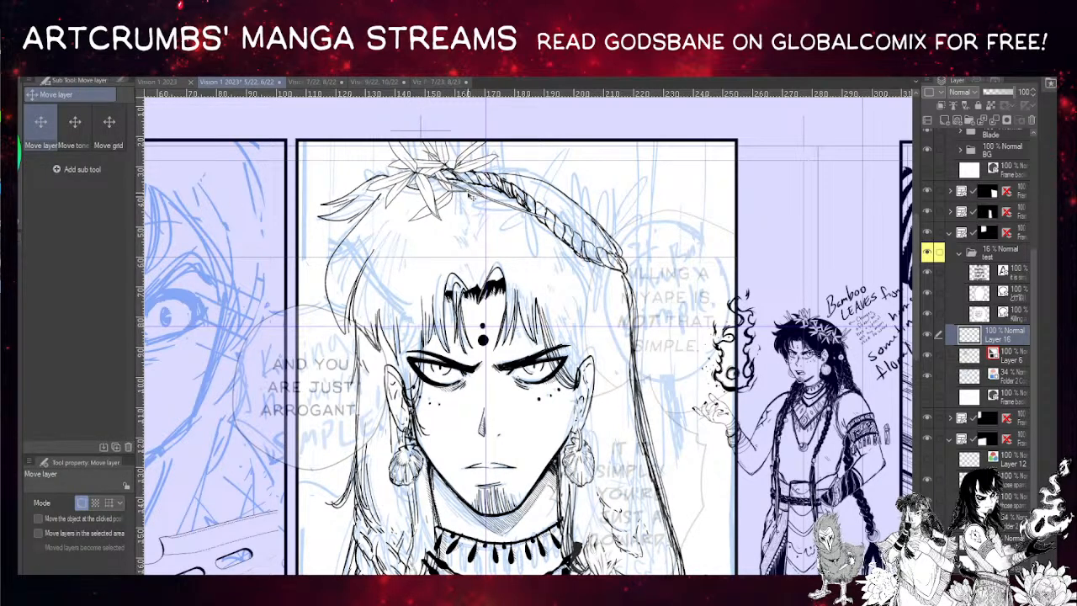
key(e)
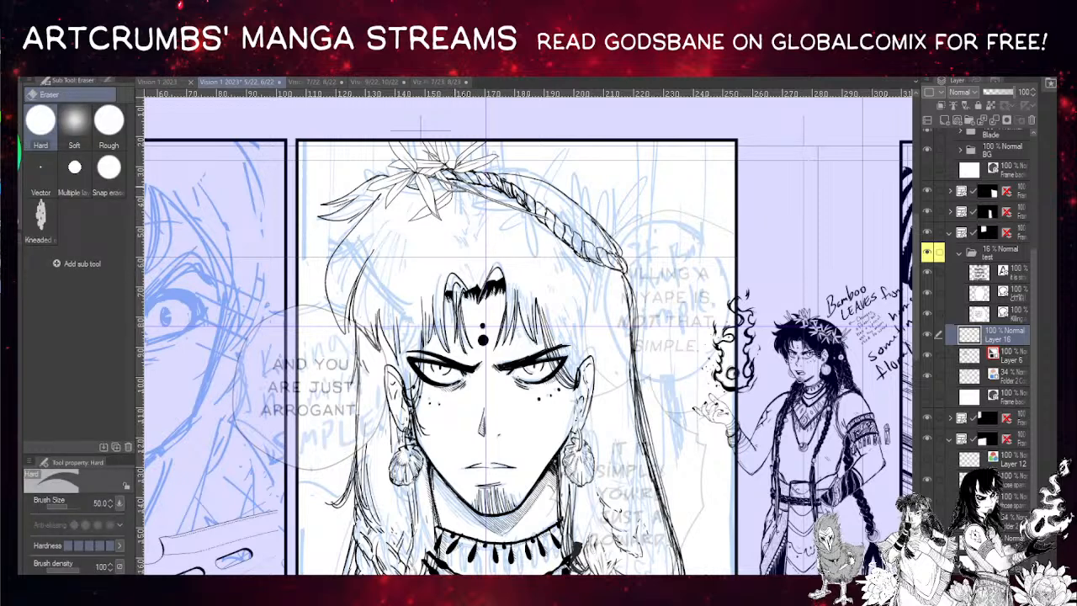
key(b)
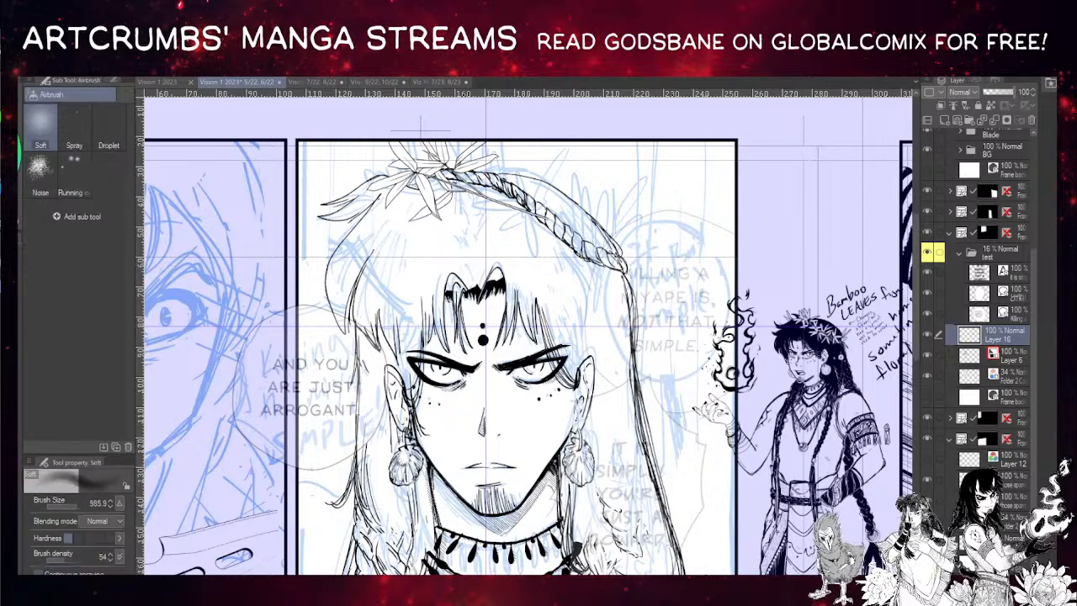
key(e)
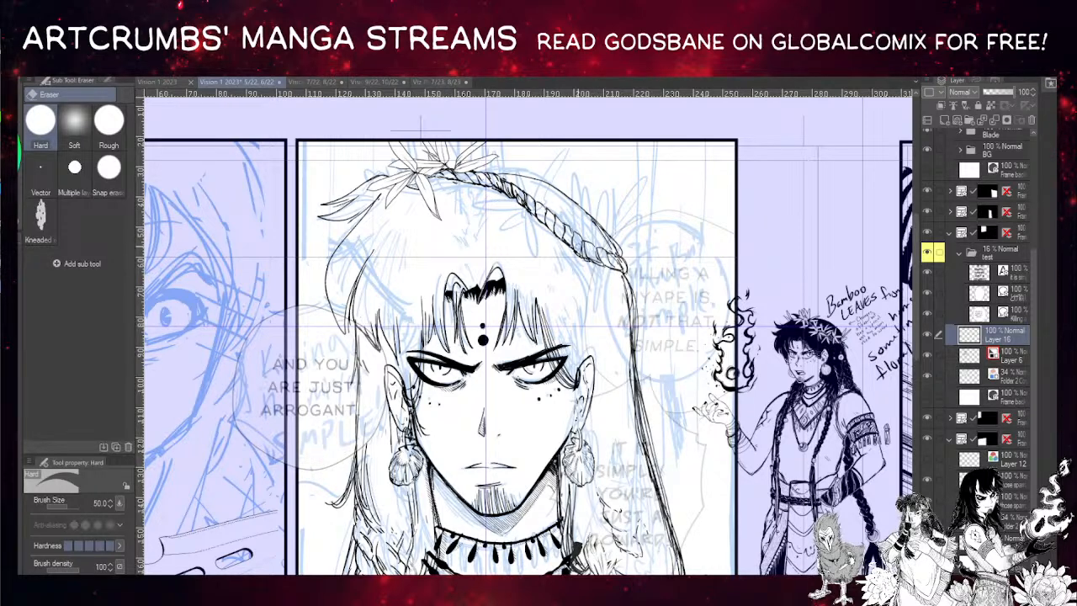
- Add a new raster layer, stamp bamboo leaf clusters with the 笹 brush, and move them down along the braided headband
click(928, 119)
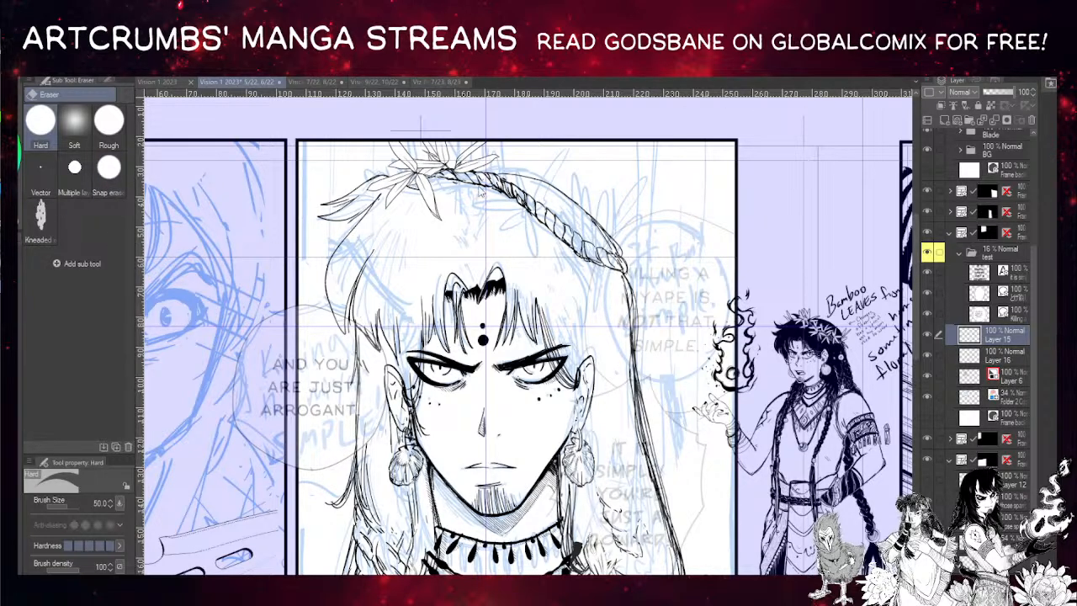
key(b)
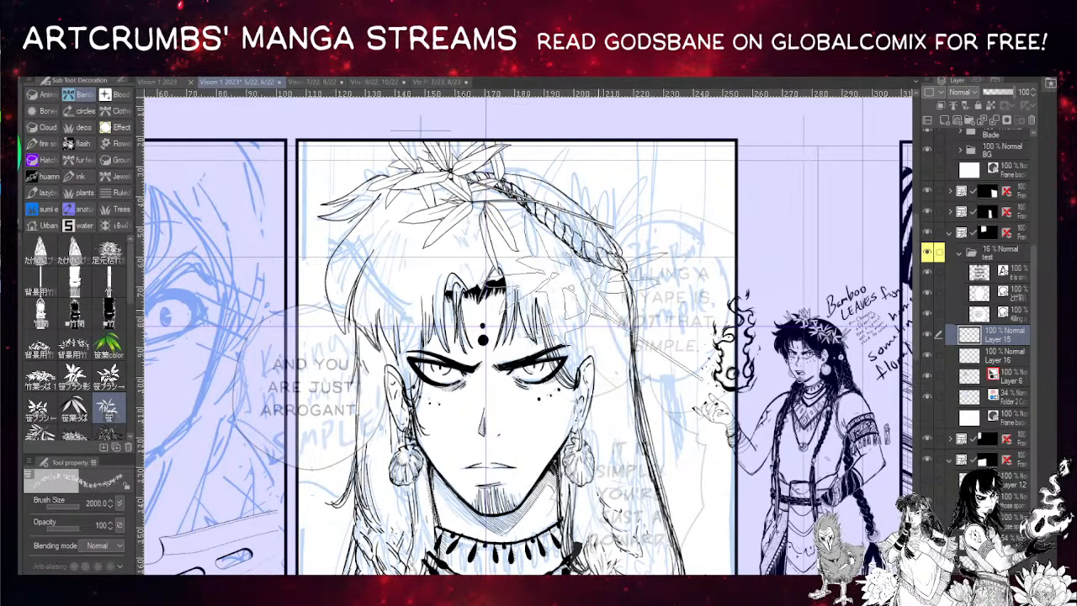
click(477, 182)
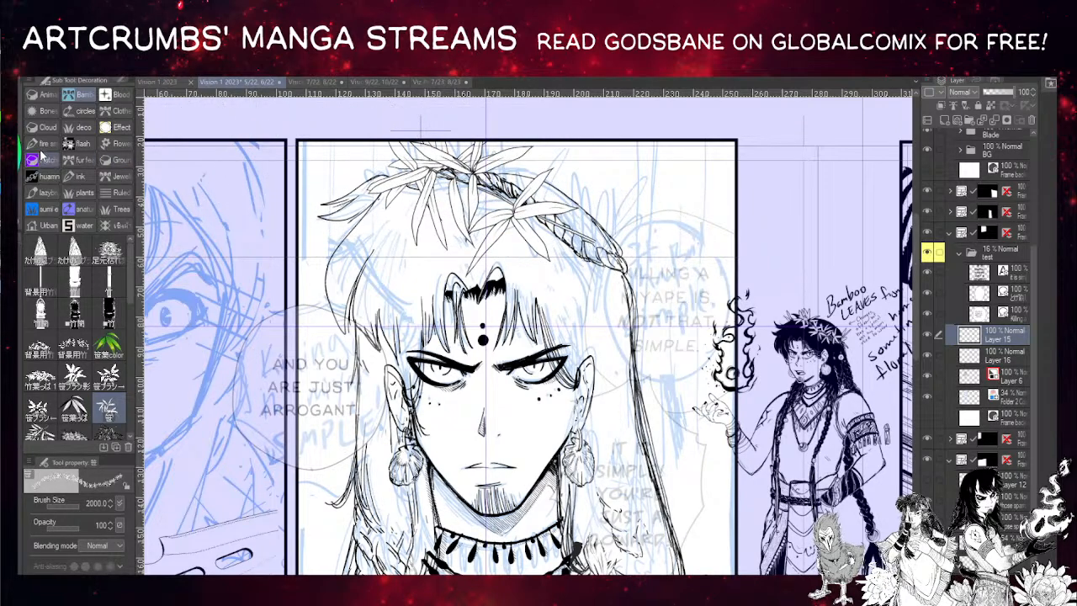
key(k)
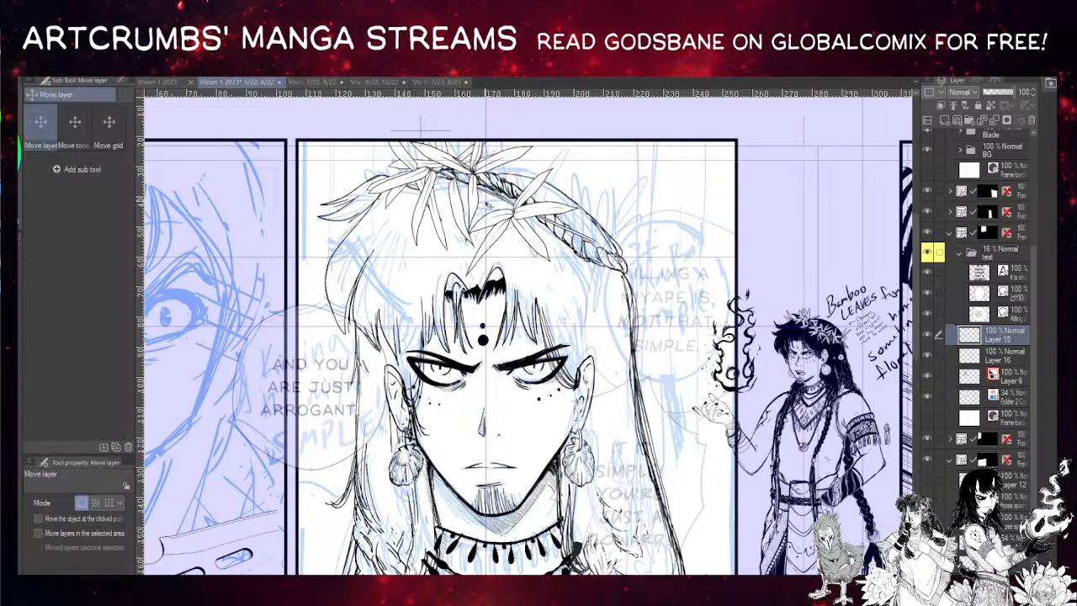
drag(519, 217, 590, 250)
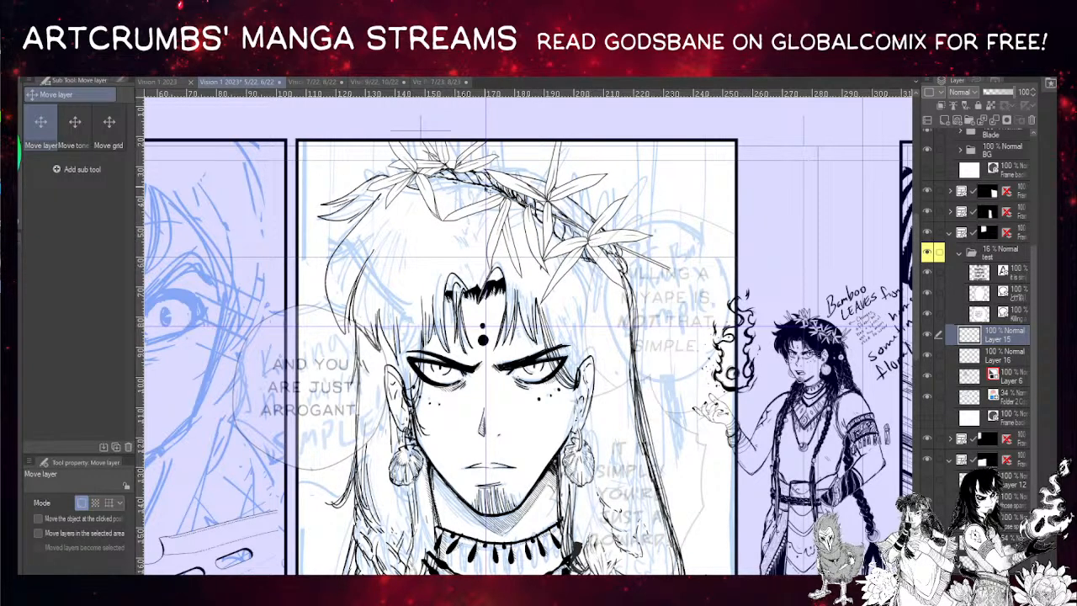
- Lasso the lower leaf cluster on Layer 15, cut and paste it onto its own layer, and hide that layer
key(m)
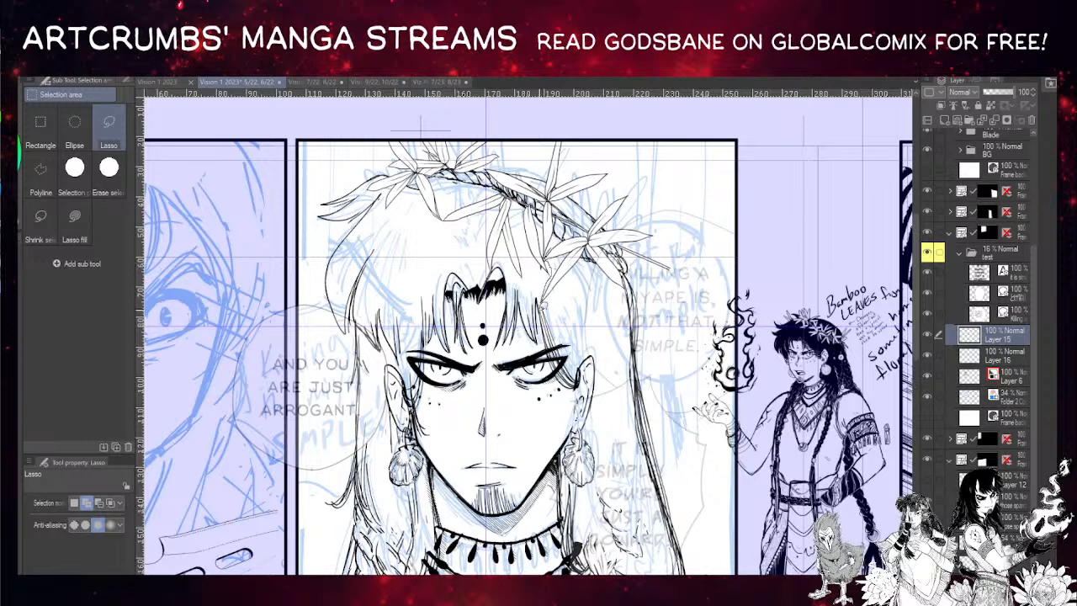
mouse_move(576, 328)
mouse_down()
mouse_move(703, 298)
mouse_move(648, 189)
mouse_move(596, 204)
mouse_move(579, 234)
mouse_move(563, 236)
mouse_up()
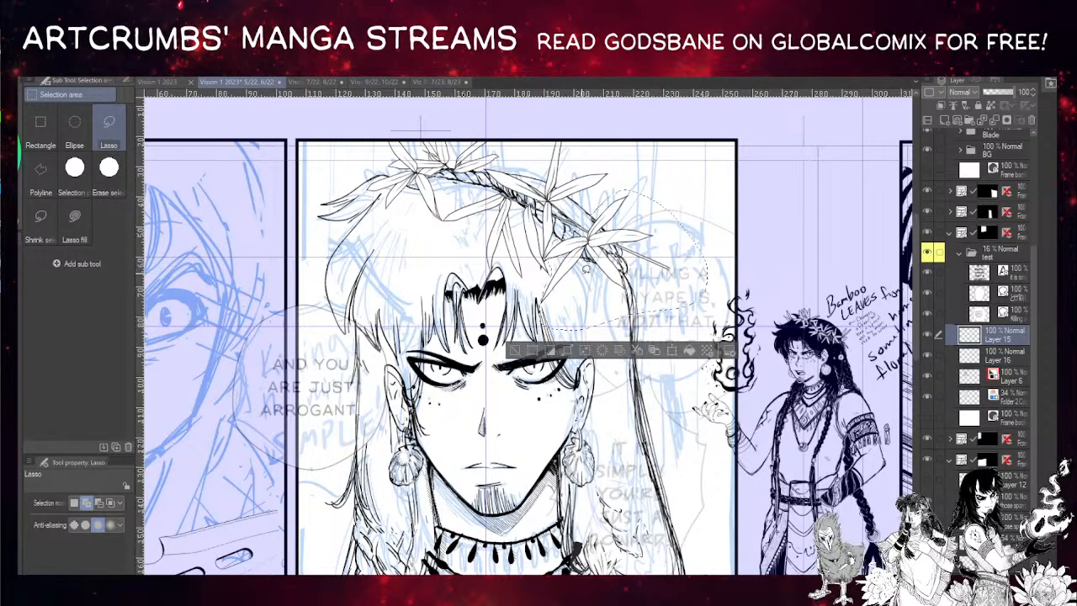
key(ctrl+x)
key(ctrl+v)
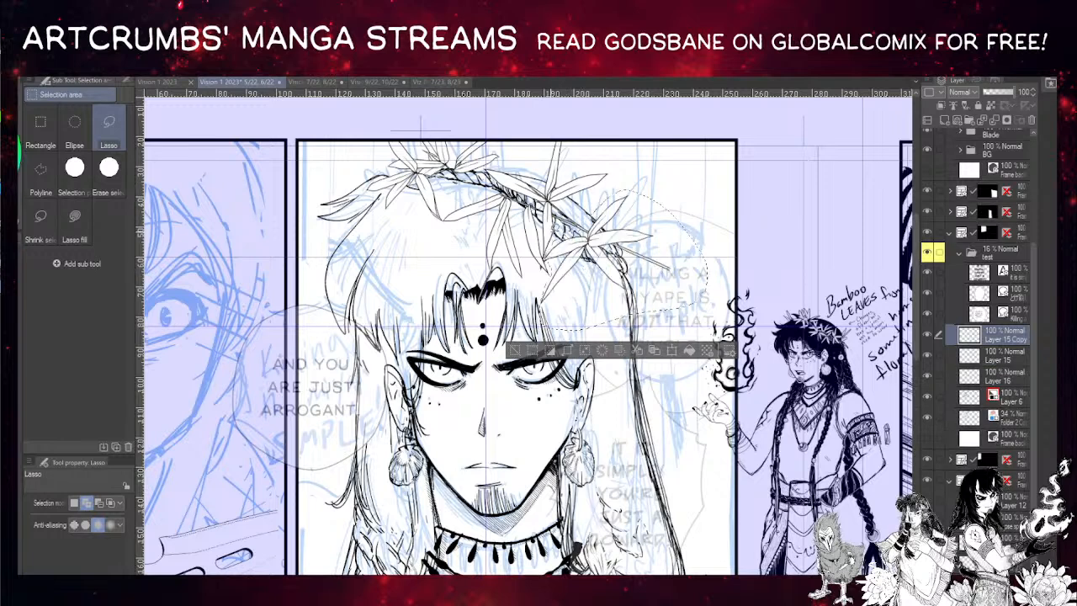
key(ctrl+d)
click(928, 336)
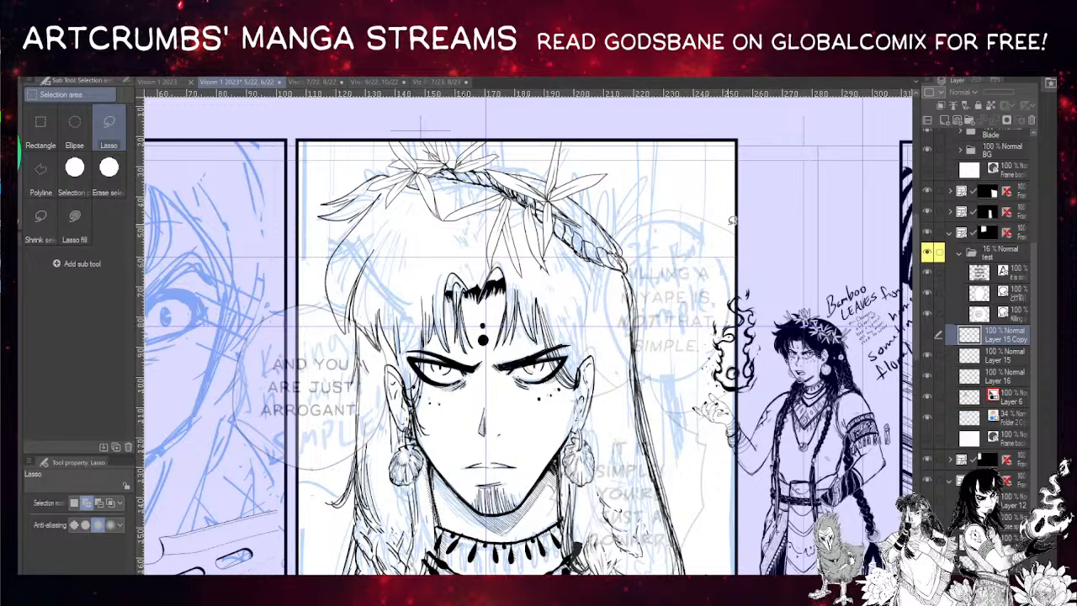
- Copy one hanging leaf of the Layer 15 cluster onto its own layer and move it to the blank area beside the headband
key(e)
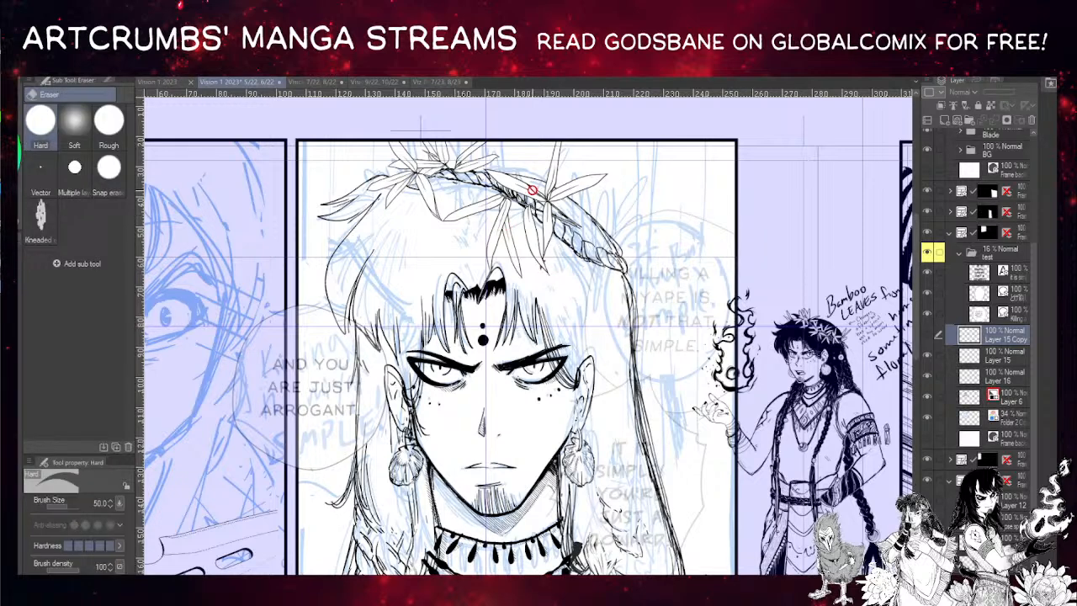
click(983, 357)
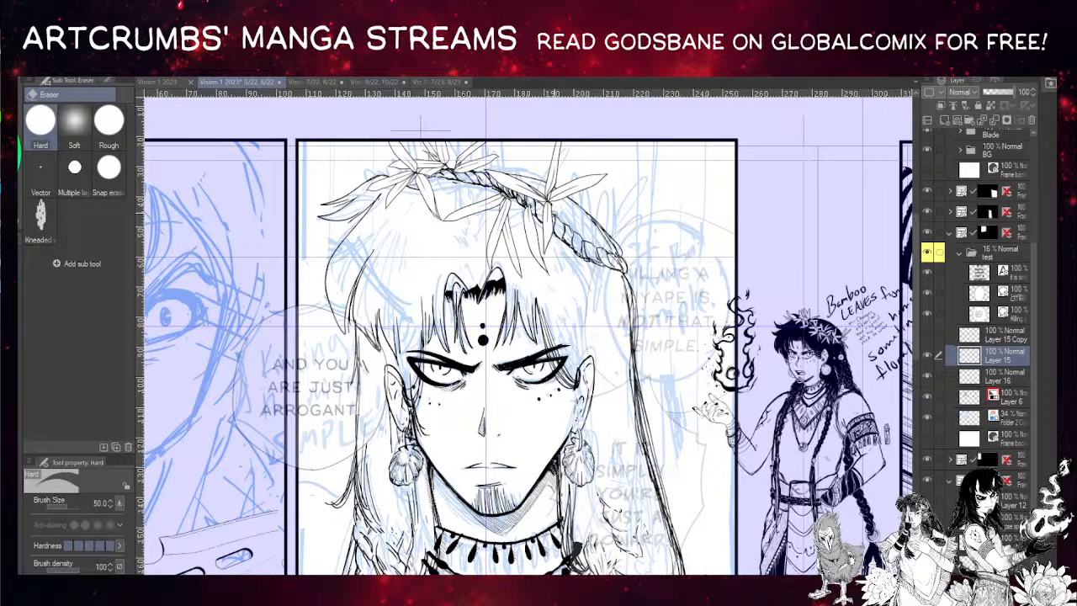
key(m)
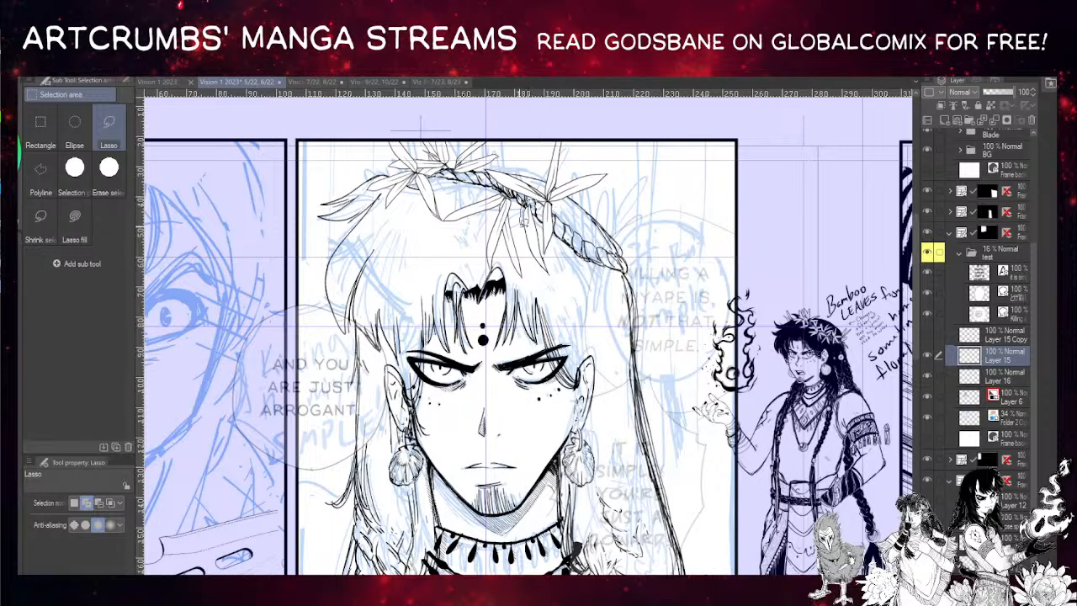
mouse_move(545, 272)
mouse_down()
mouse_move(552, 255)
mouse_move(539, 210)
mouse_up()
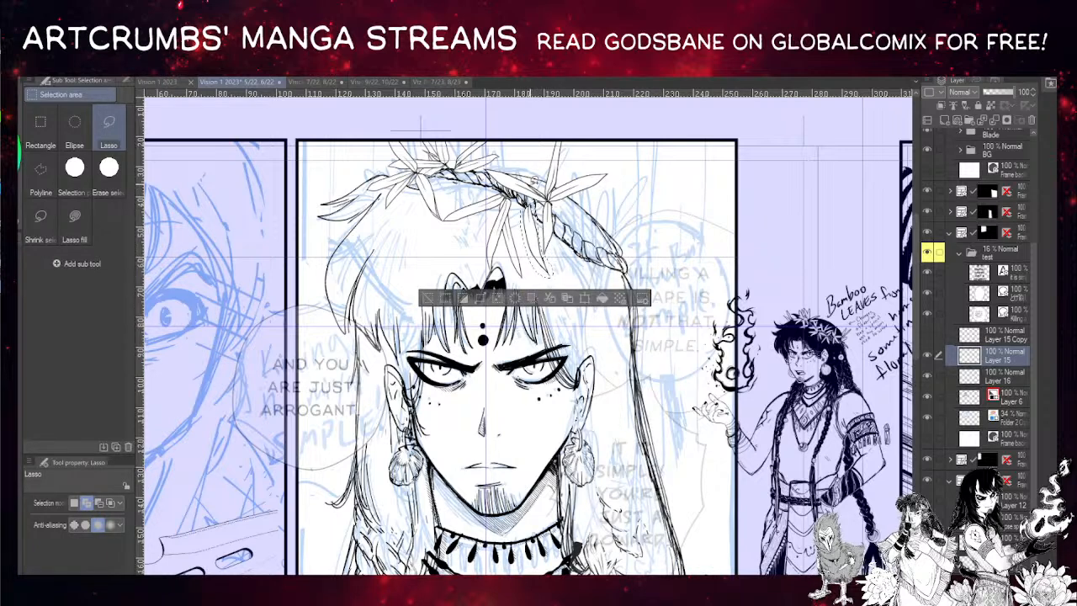
key(ctrl+c)
key(ctrl+v)
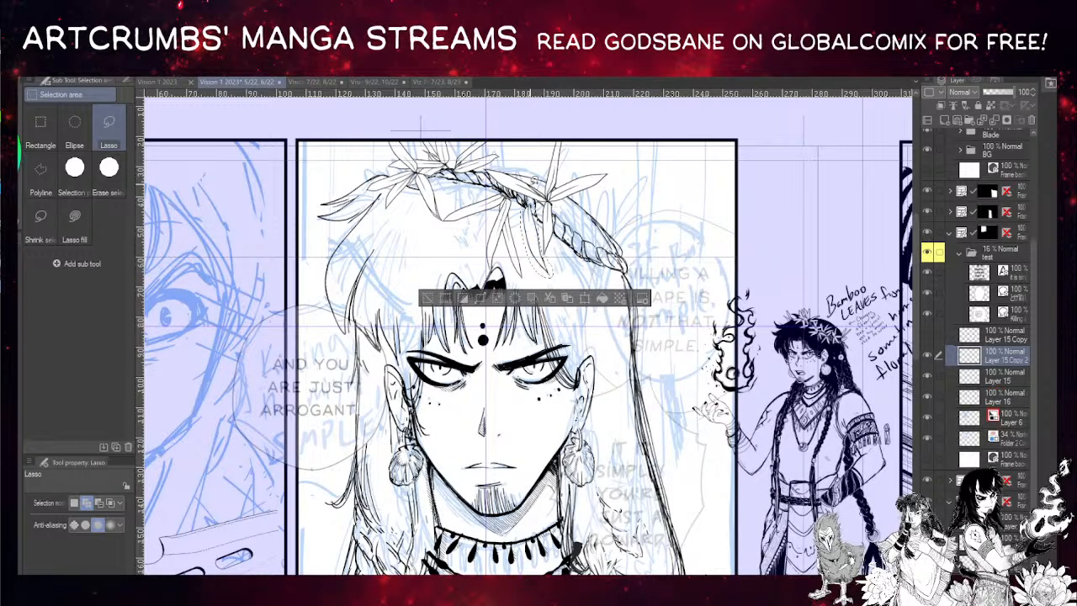
key(ctrl+d)
key(k)
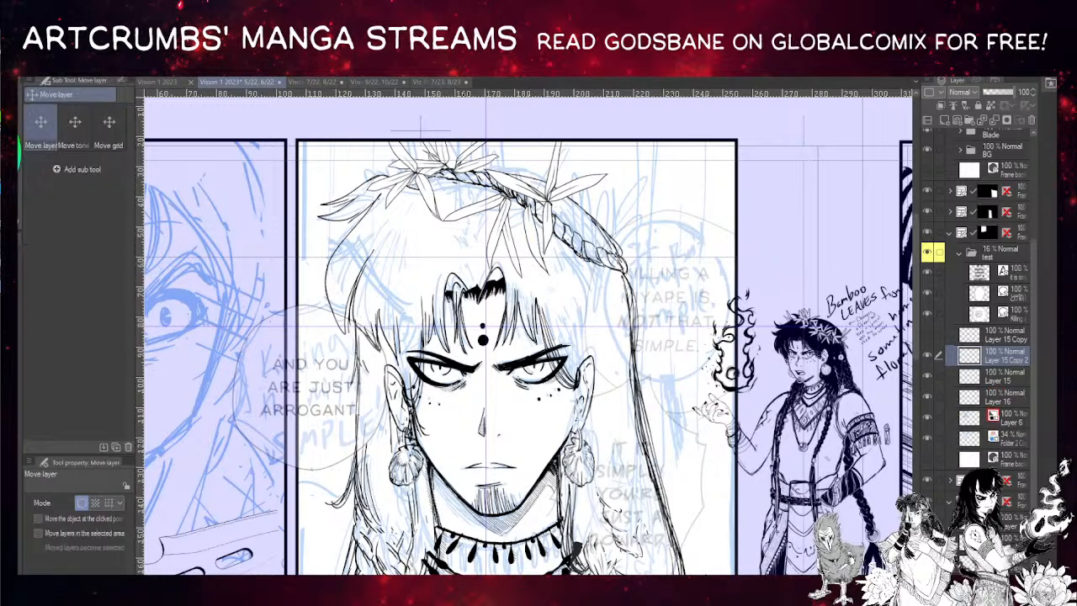
mouse_move(544, 238)
mouse_down()
mouse_move(657, 269)
mouse_move(689, 214)
mouse_up()
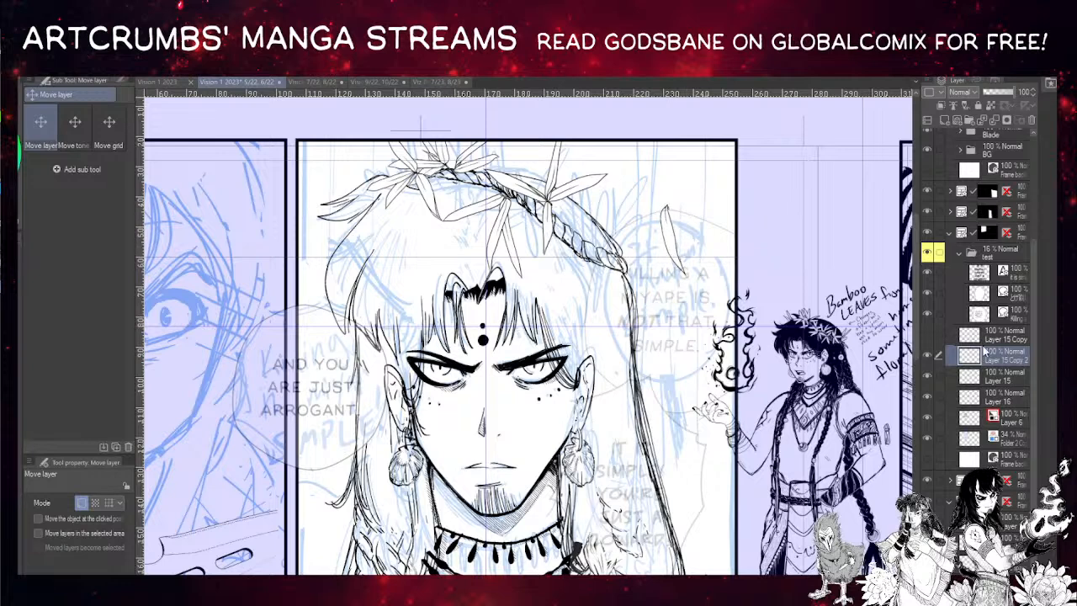
- Move the Layer 15 leaf cluster up along the braid so it sits next to the first cluster
click(975, 378)
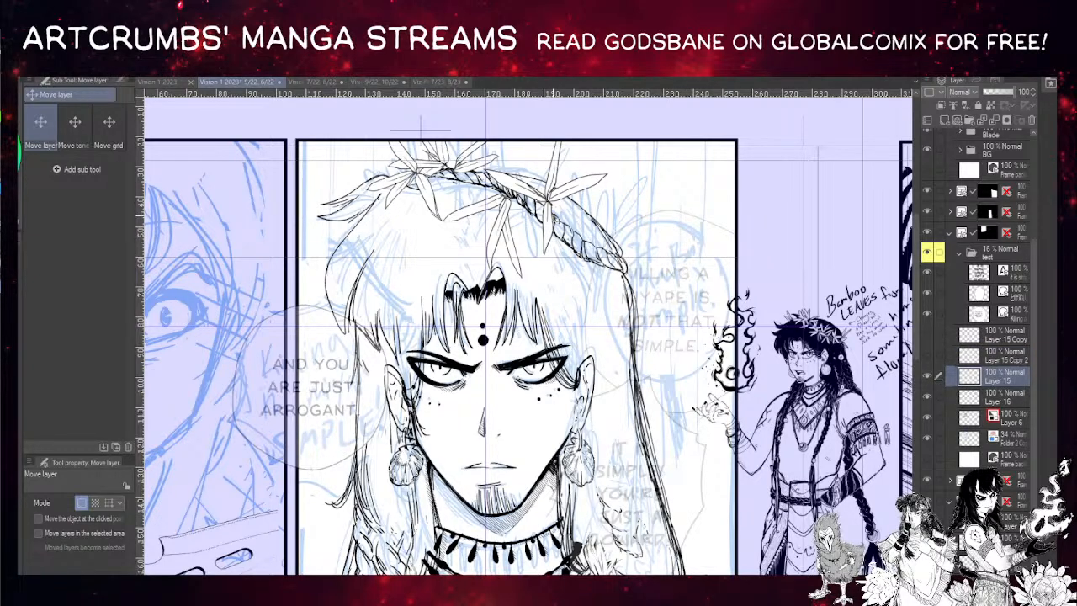
drag(549, 210, 501, 192)
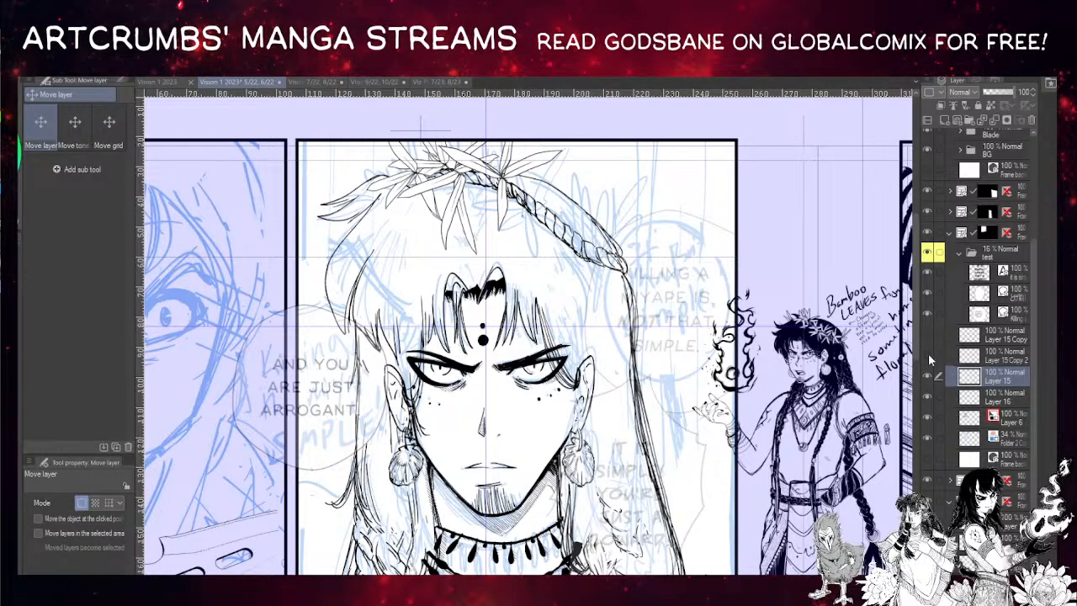
drag(662, 206, 683, 274)
- Transform the single leaf on Layer 15 Copy 2 and place it among the hanging leaves beneath the upper headband clusters
click(976, 357)
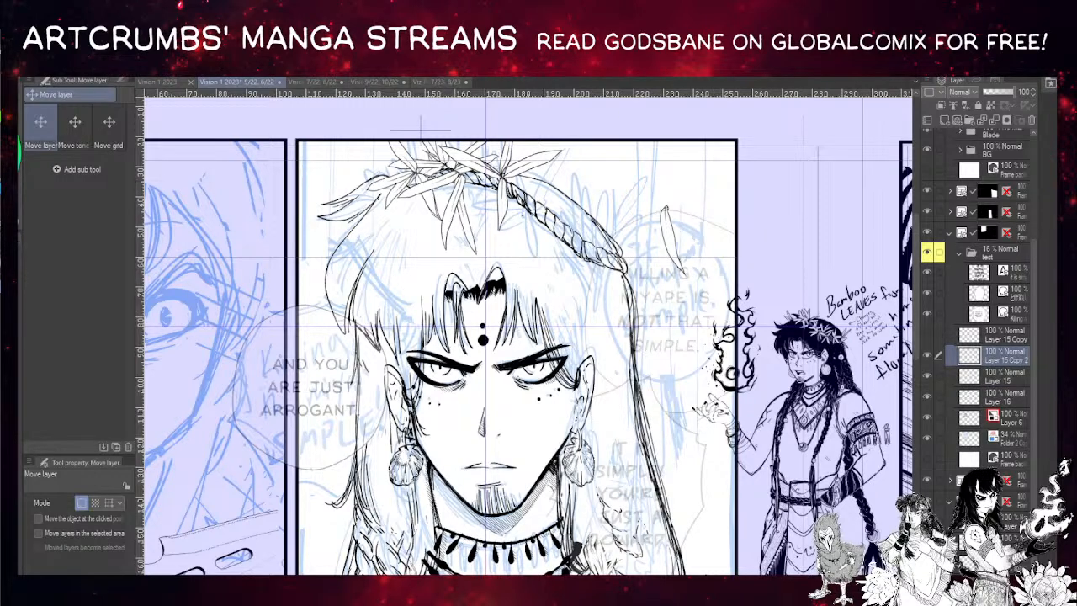
key(ctrl+t)
mouse_move(653, 186)
mouse_down()
mouse_move(695, 239)
mouse_move(496, 189)
mouse_move(512, 190)
mouse_up()
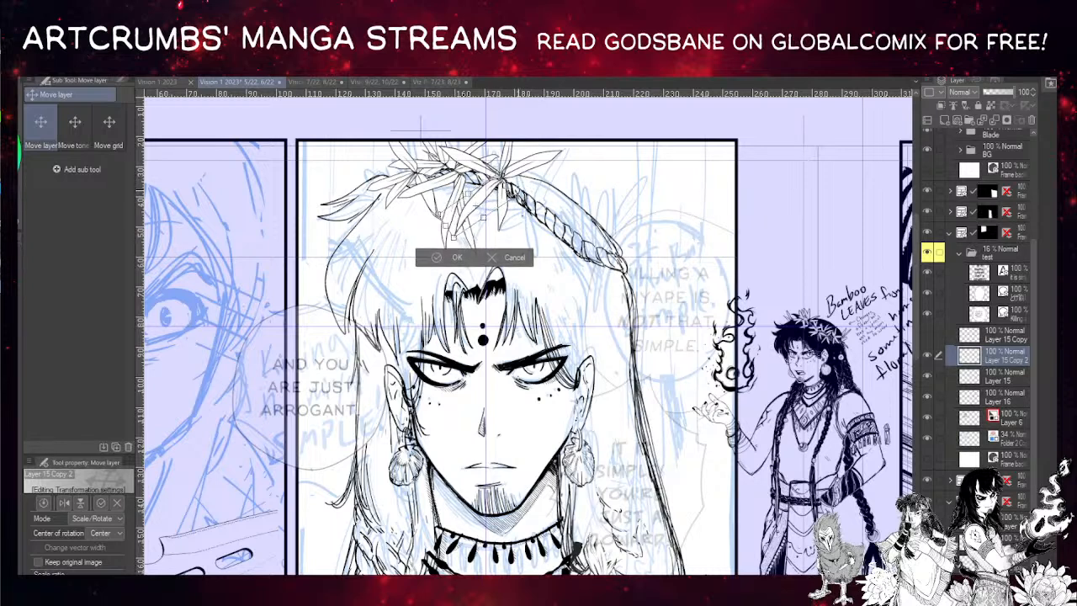
click(468, 256)
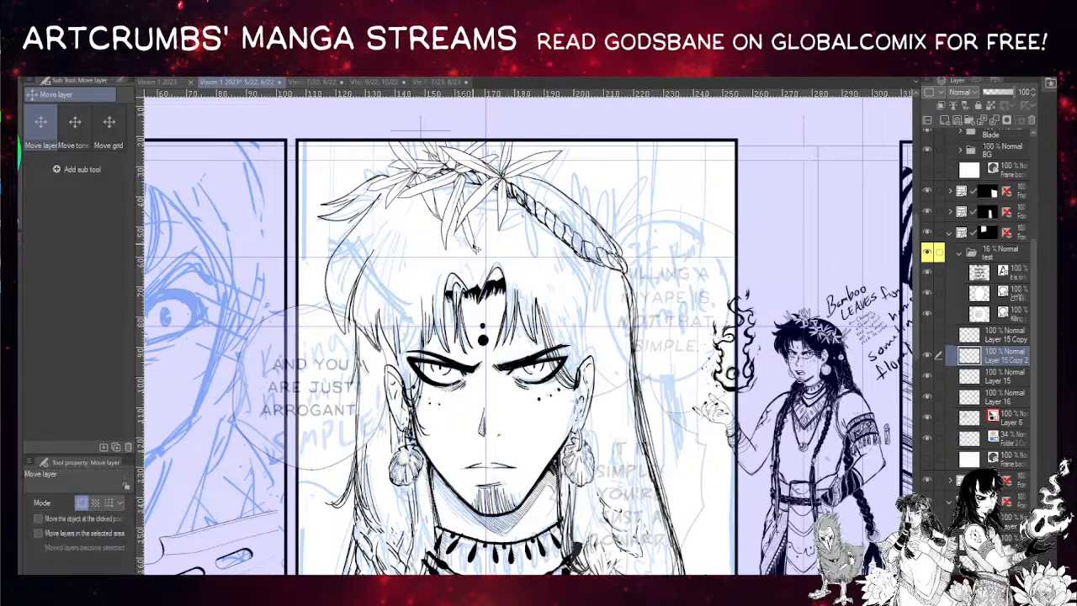
- Show Layer 15 Copy, then rotate its leaf cluster and move it up the braid beside the Layer 15 cluster
click(976, 336)
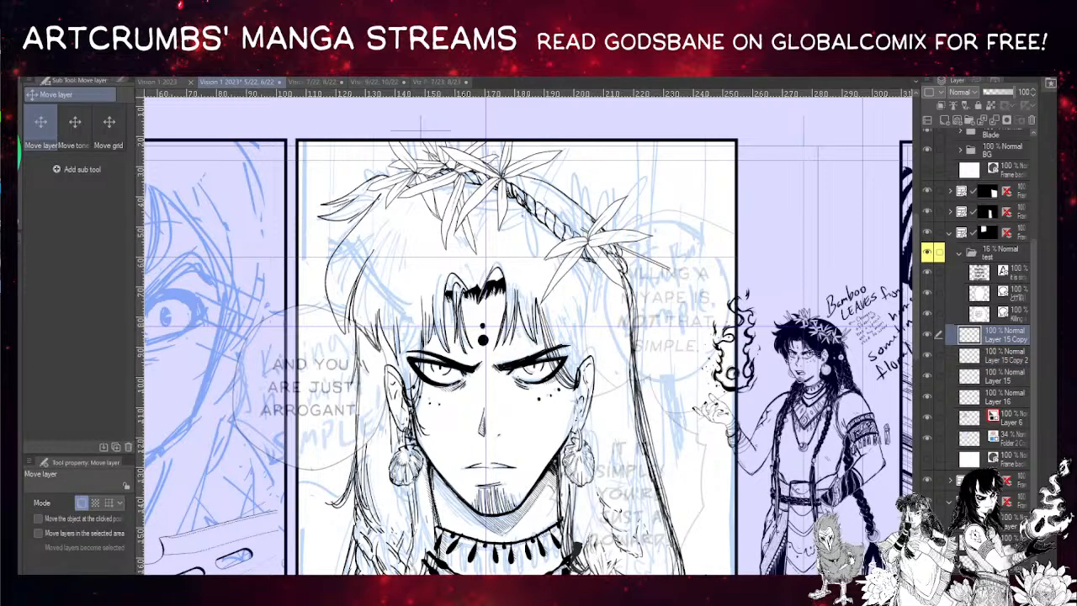
key(ctrl+t)
drag(633, 180, 661, 199)
drag(618, 251, 552, 210)
click(523, 311)
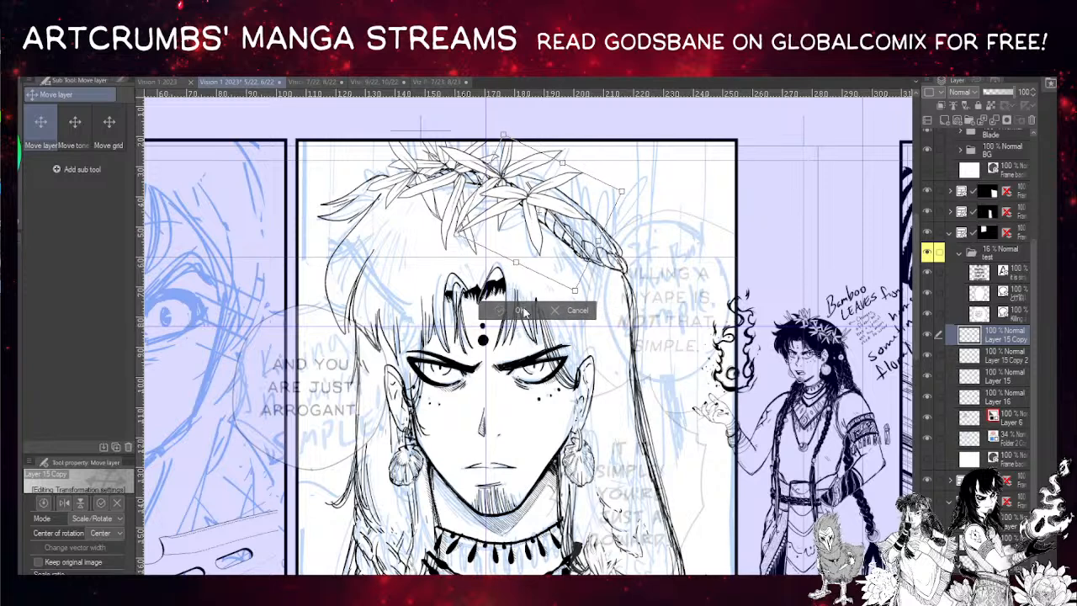
- Erase the unwanted edges and stem lines of the Layer 15 Copy leaf cluster with the hard eraser
key(e)
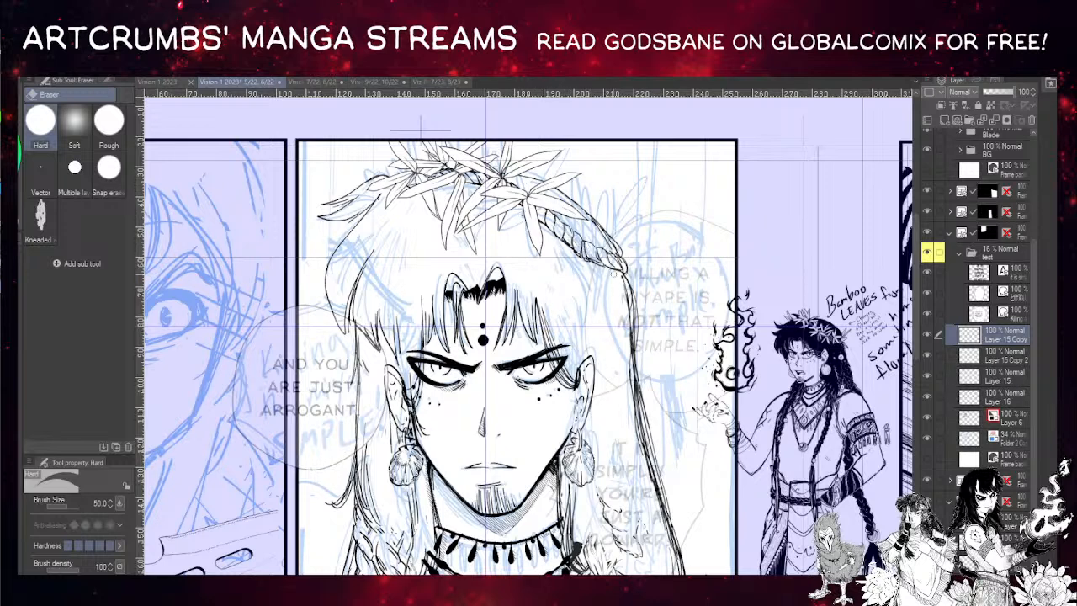
drag(527, 155, 558, 177)
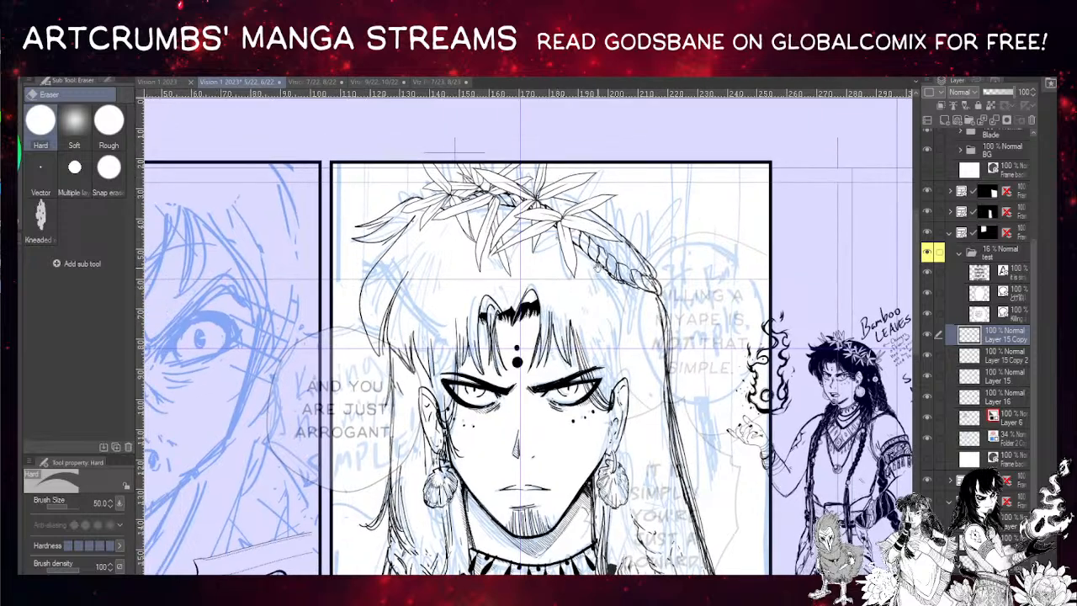
drag(596, 268, 553, 224)
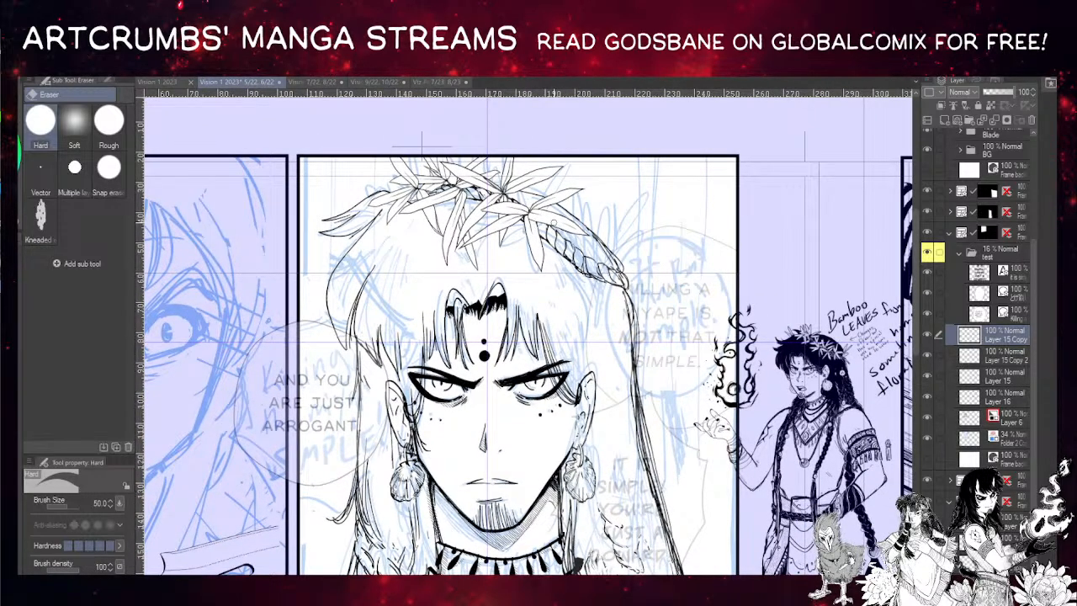
drag(636, 267, 637, 268)
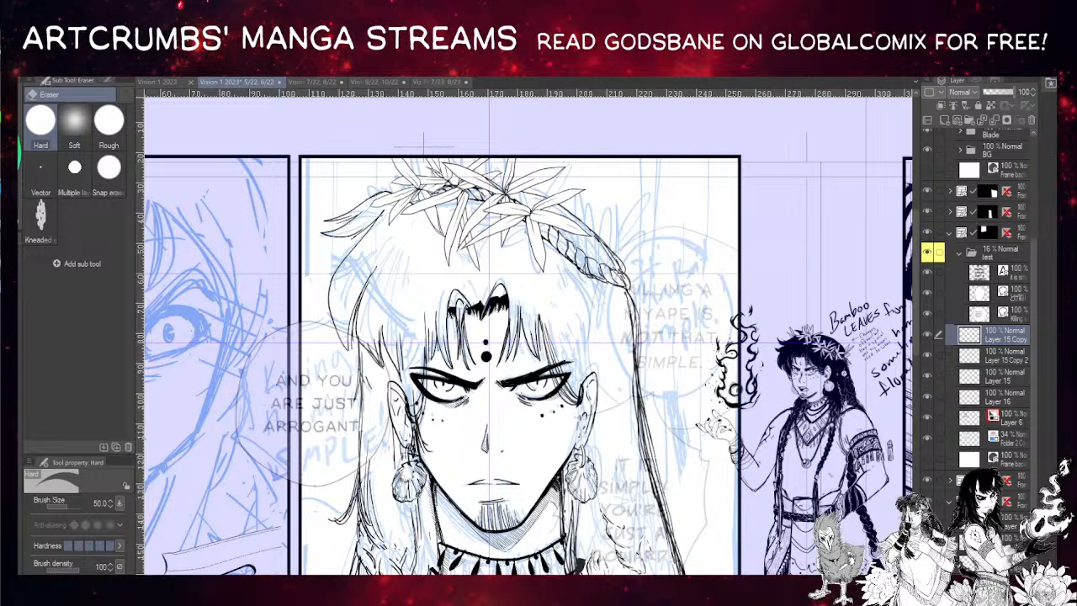
key(b)
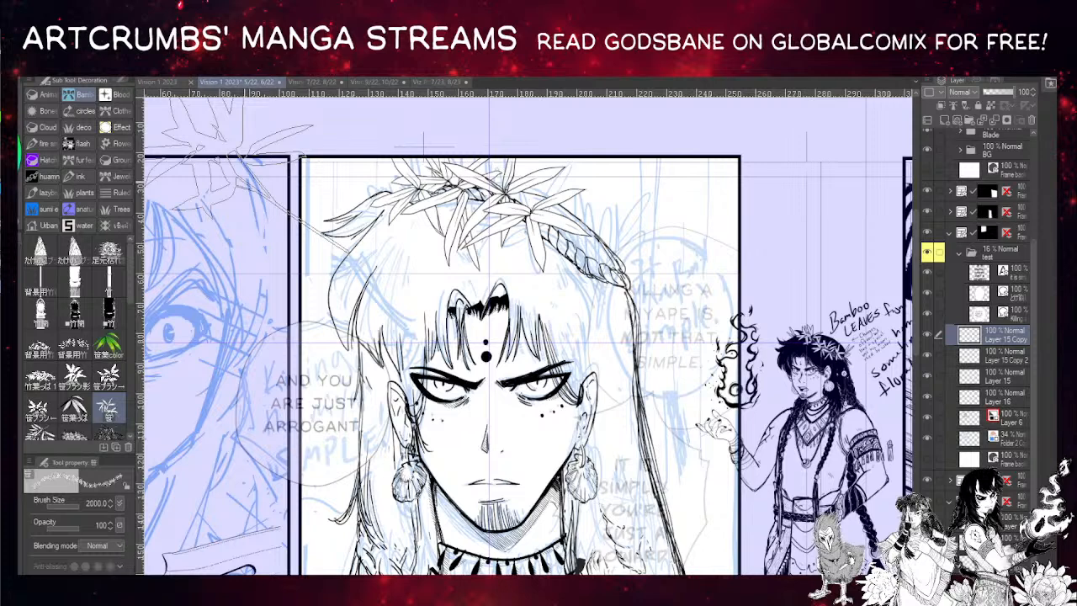
drag(334, 229, 358, 222)
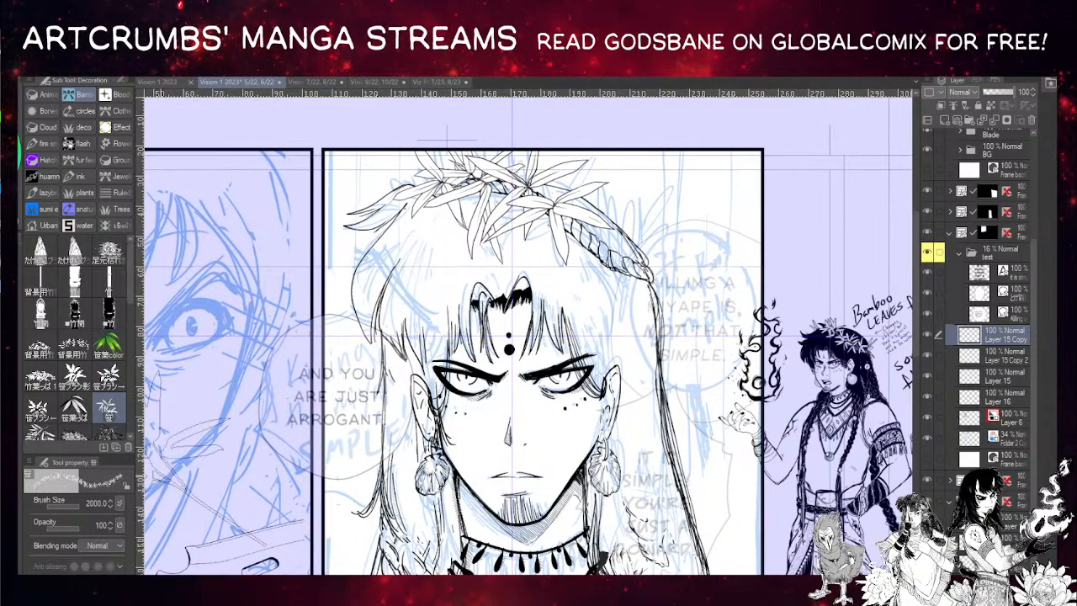
click(74, 409)
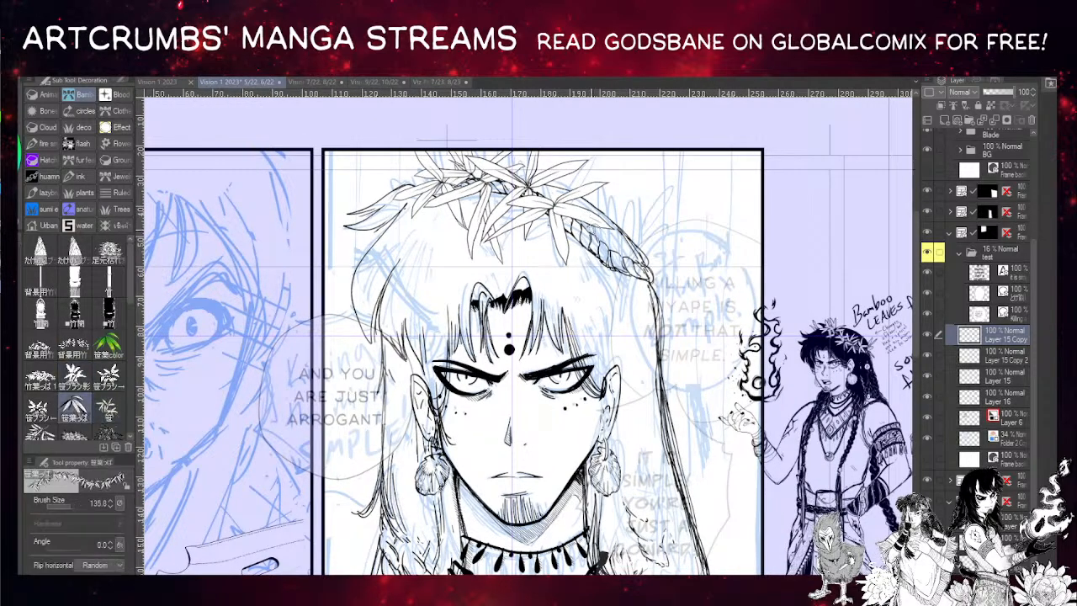
click(39, 409)
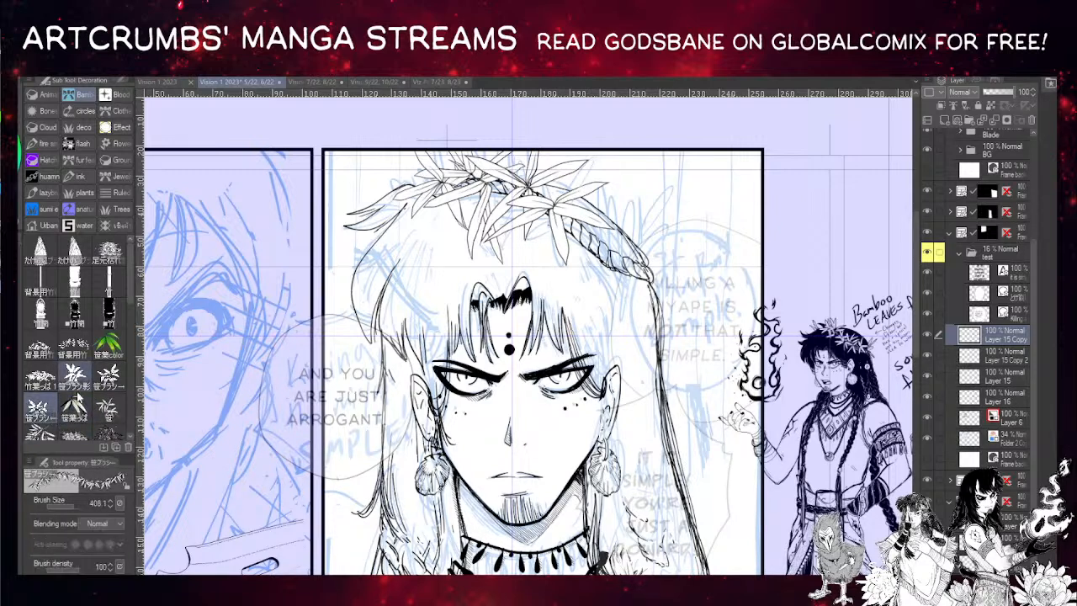
click(39, 434)
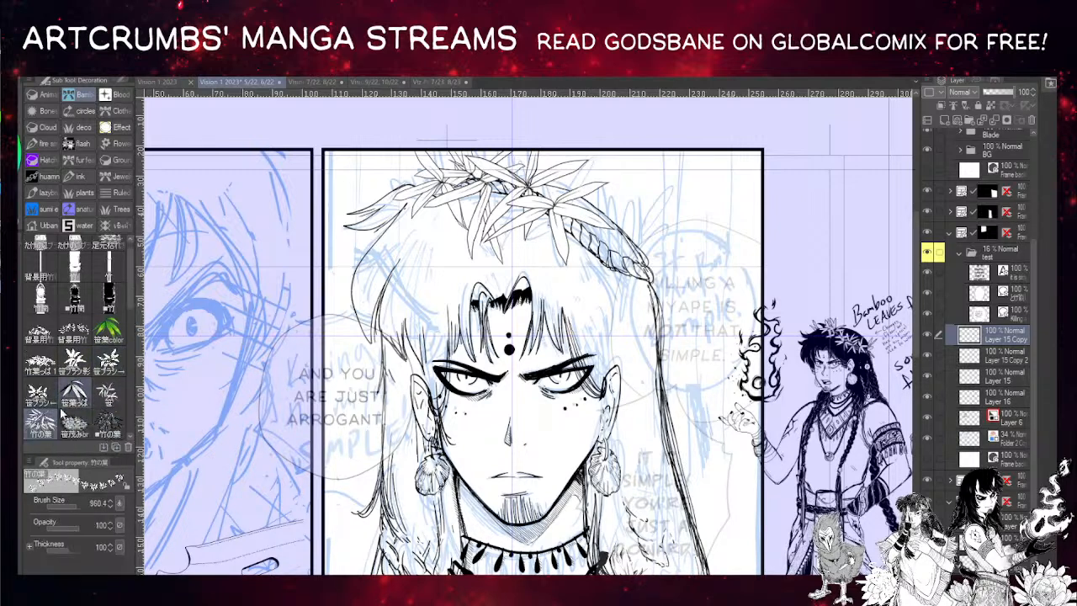
click(40, 394)
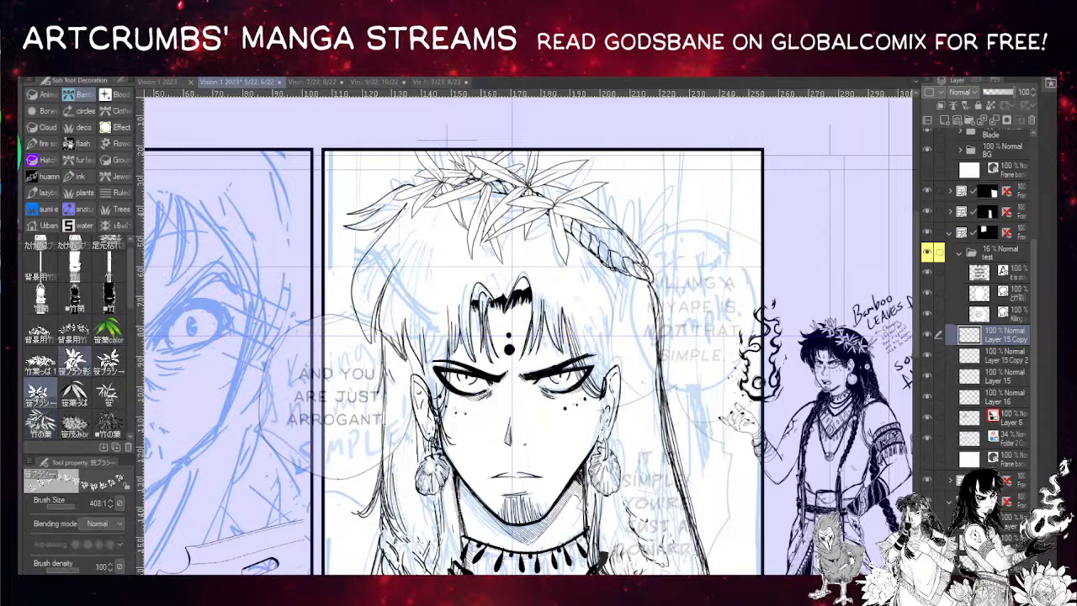
click(77, 507)
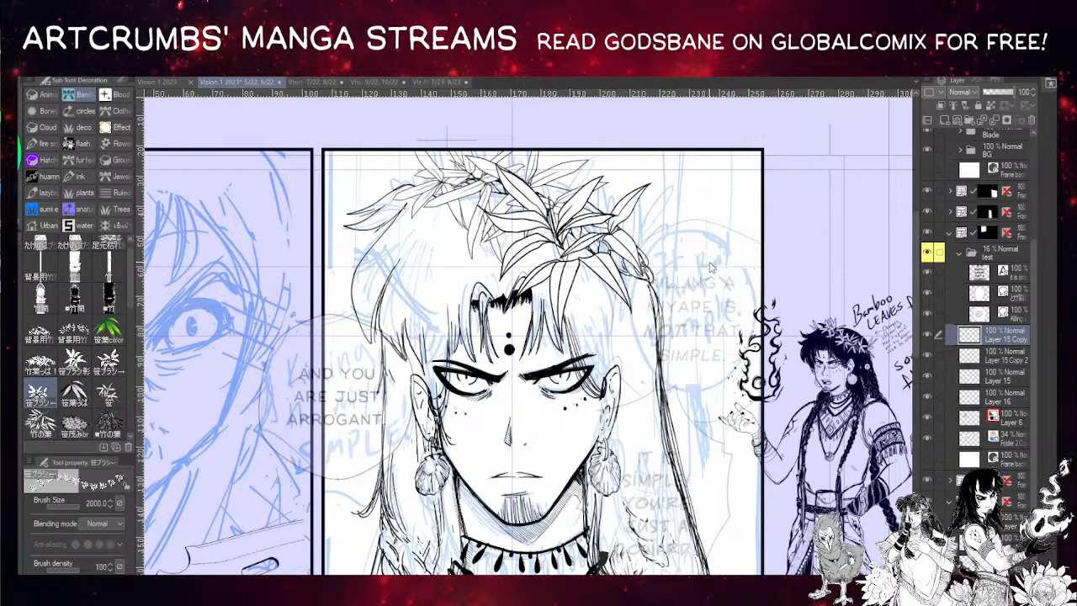
key(ctrl+z)
click(686, 273)
key(ctrl+z)
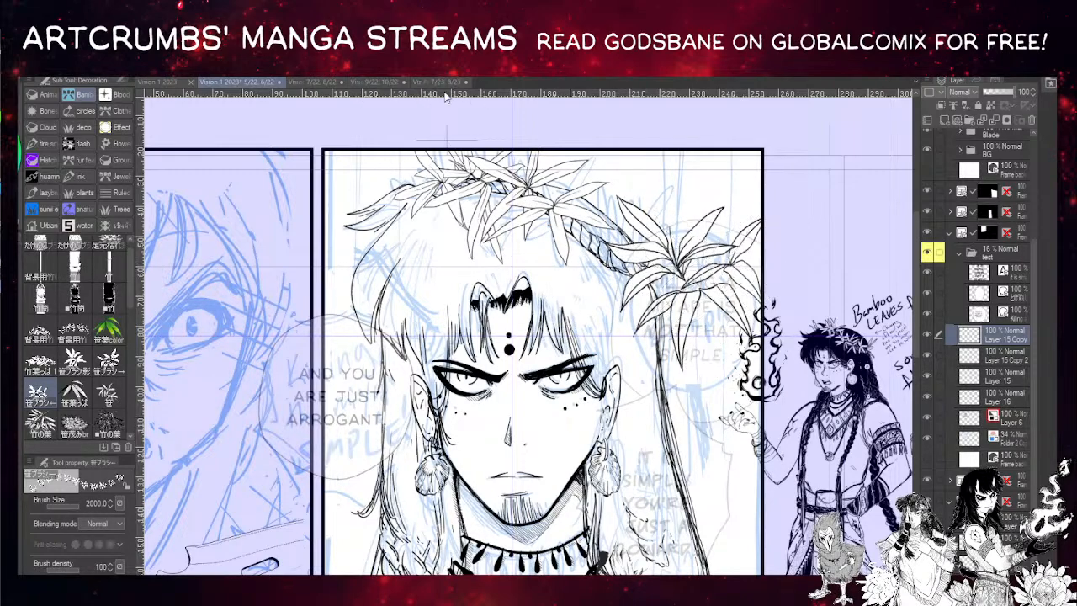
click(542, 215)
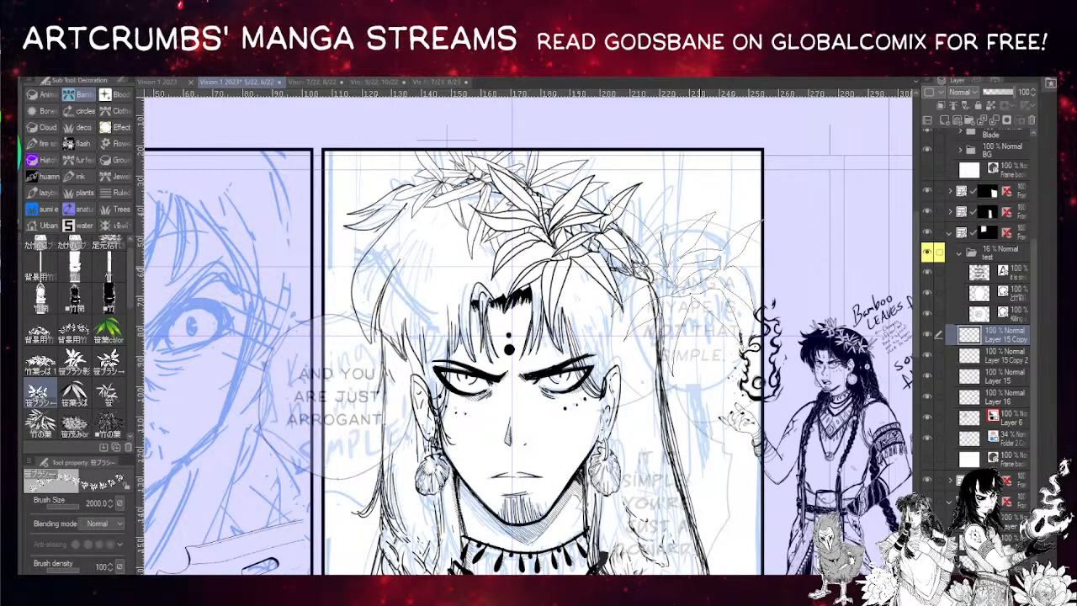
key(ctrl+z)
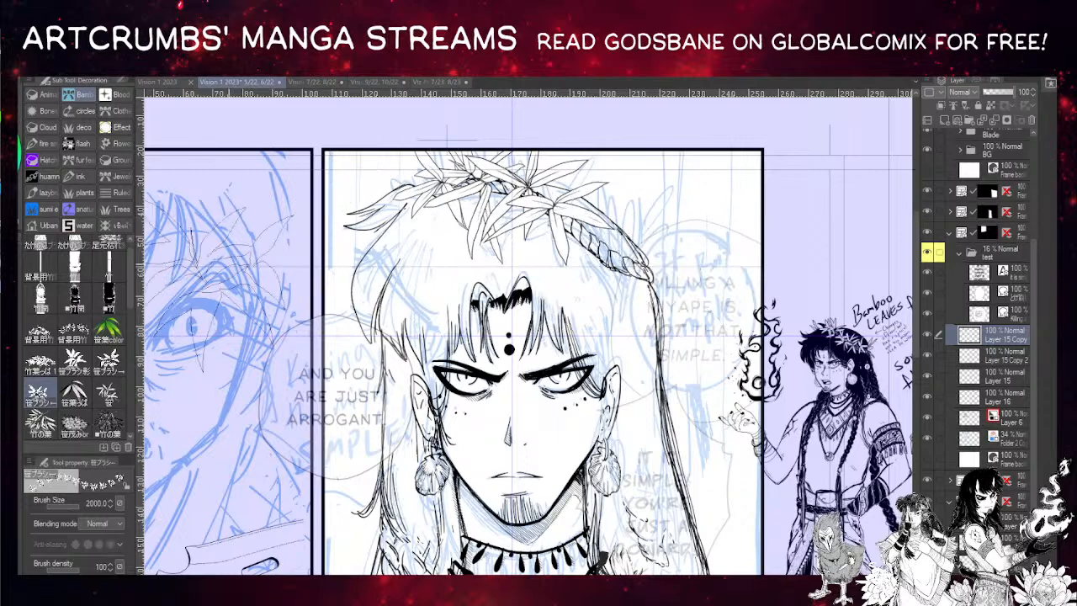
- Stamp a bamboo leaf cluster with the 笹 decoration brush at size 2000 on Layer 15 Copy, over the hair left of the forehead
click(107, 392)
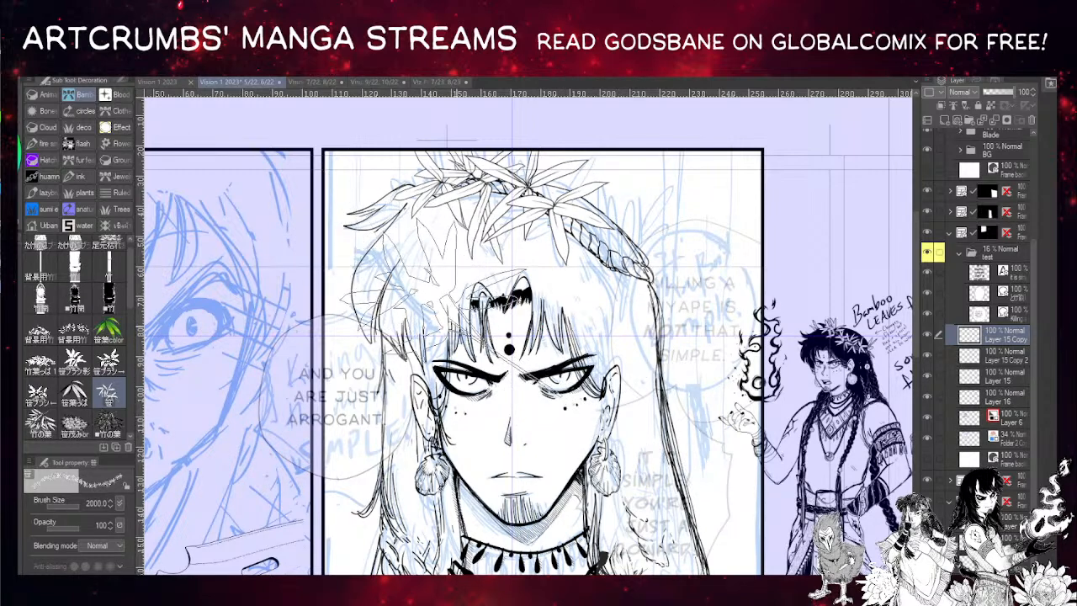
click(444, 313)
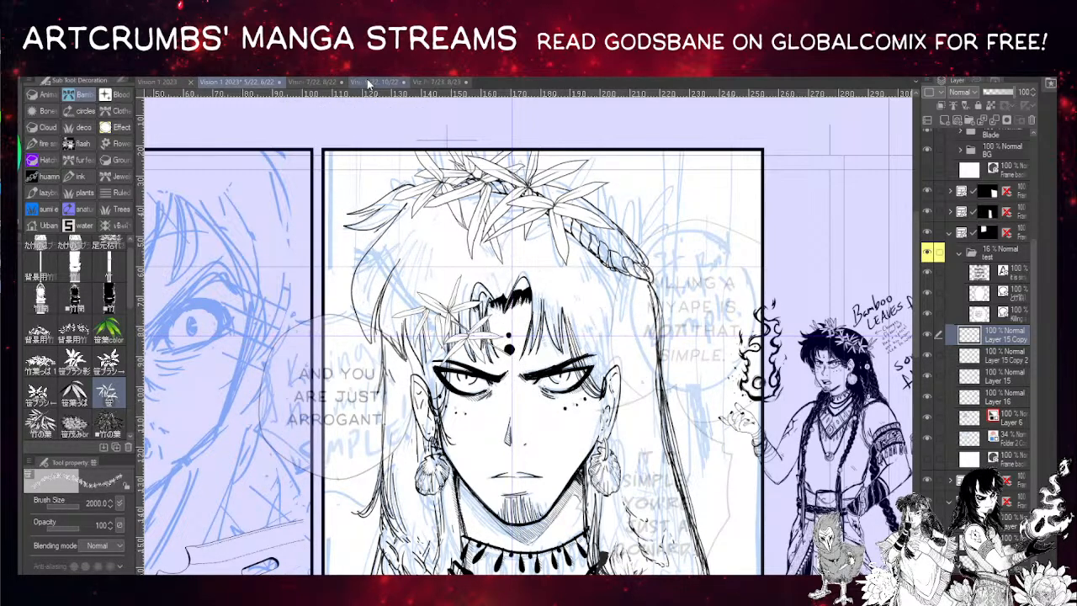
key(ctrl+z)
click(404, 246)
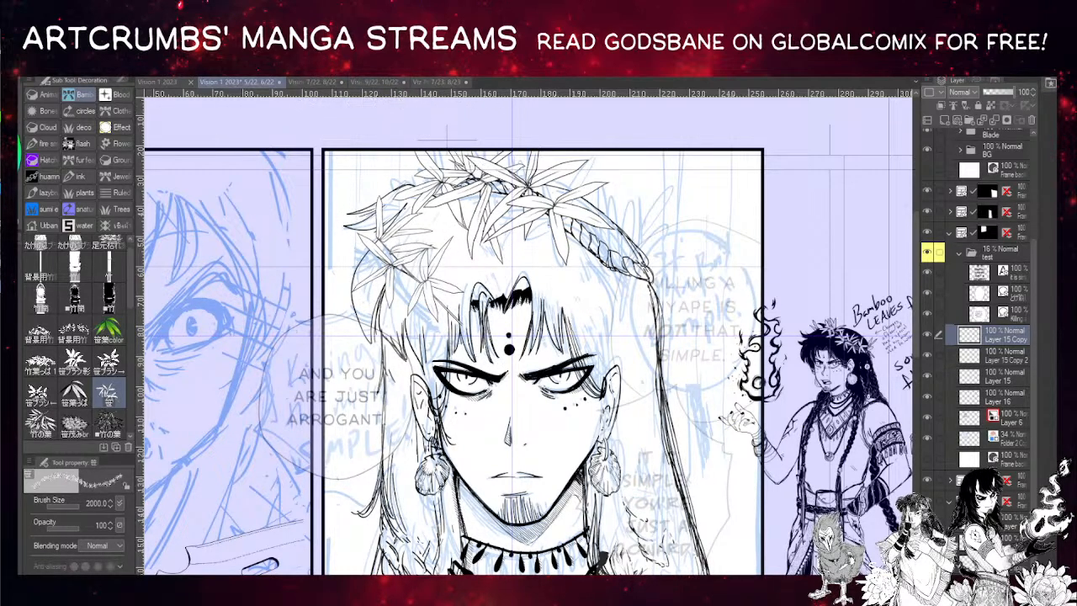
- Lasso one cluster of the newly stamped leaves, then cut and paste it onto its own layer
key(m)
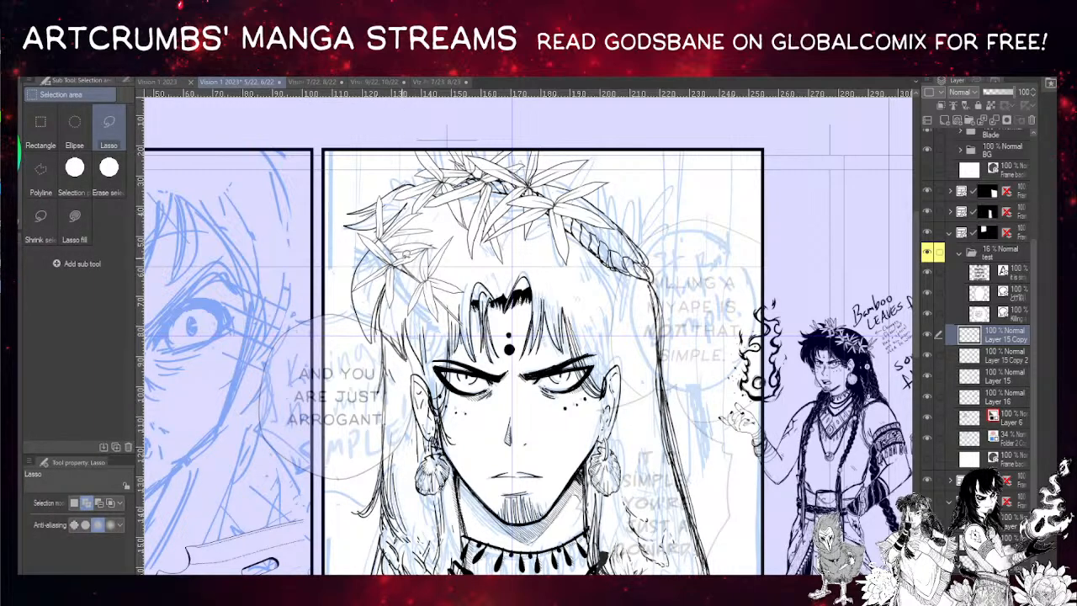
mouse_move(386, 244)
mouse_down()
mouse_move(367, 222)
mouse_move(399, 335)
mouse_move(399, 267)
mouse_move(426, 247)
mouse_move(389, 249)
mouse_up()
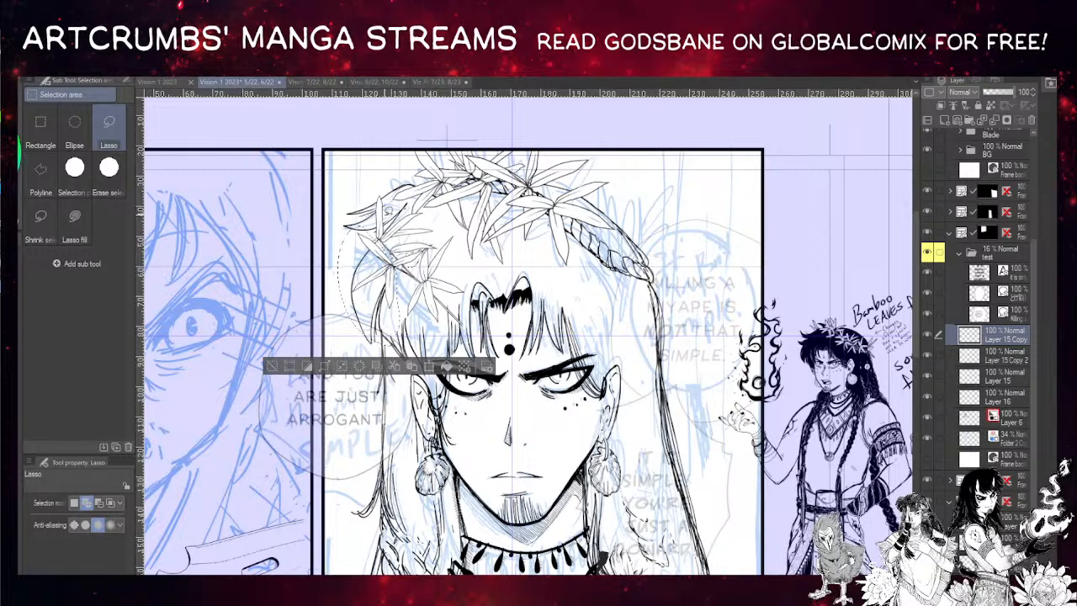
key(ctrl+x)
key(ctrl+v)
key(ctrl+d)
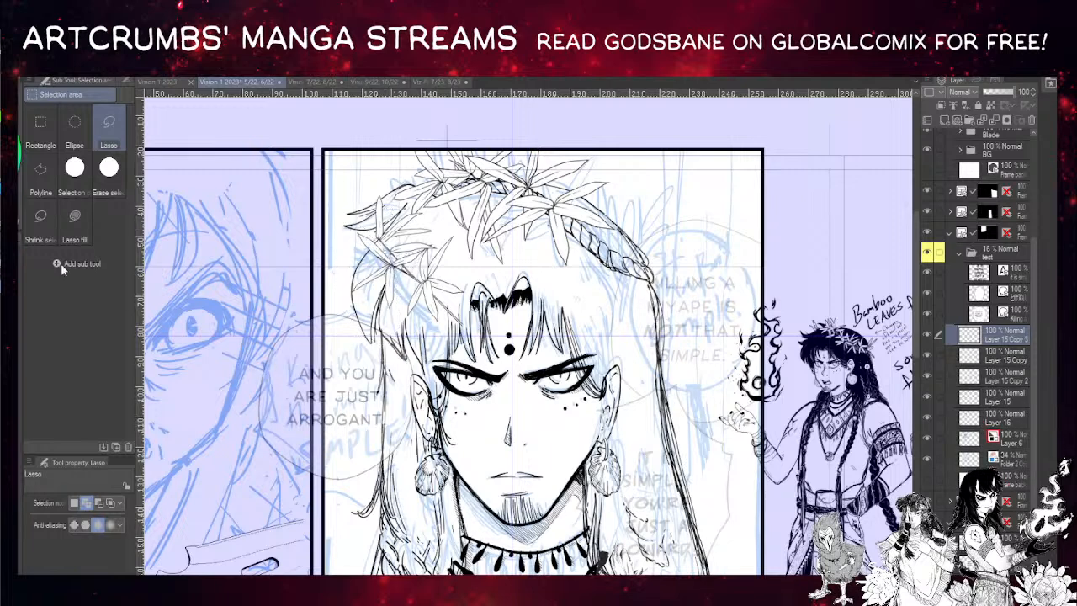
- Move the pasted leaf cluster to the right side of the braid, then enlarge, rotate and horizontally flip it to overlap the existing leaves
key(k)
drag(401, 275, 632, 295)
key(ctrl+t)
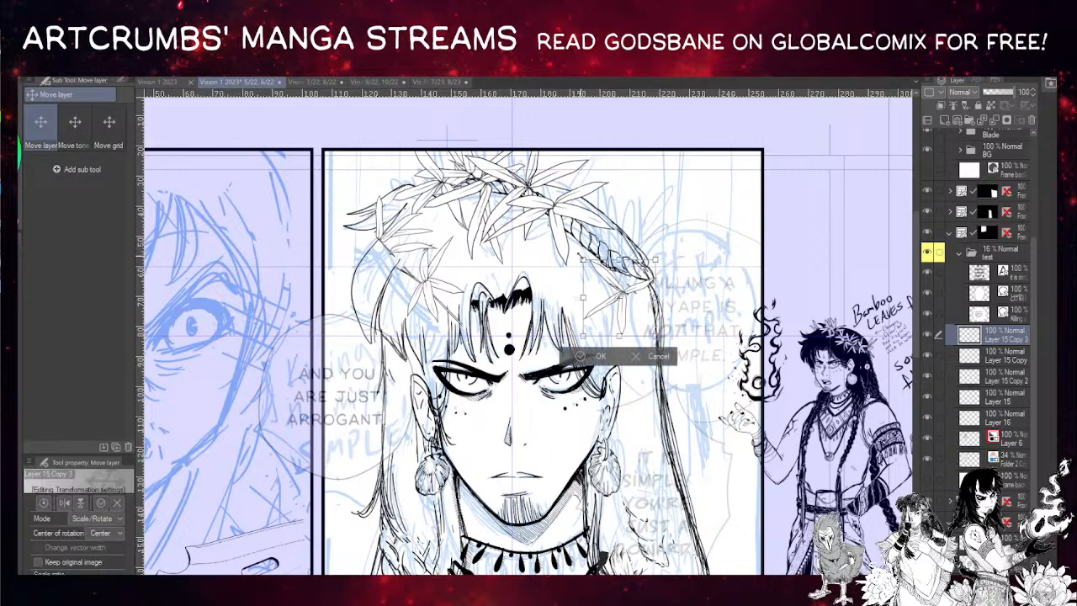
drag(582, 258, 564, 214)
drag(595, 248, 593, 226)
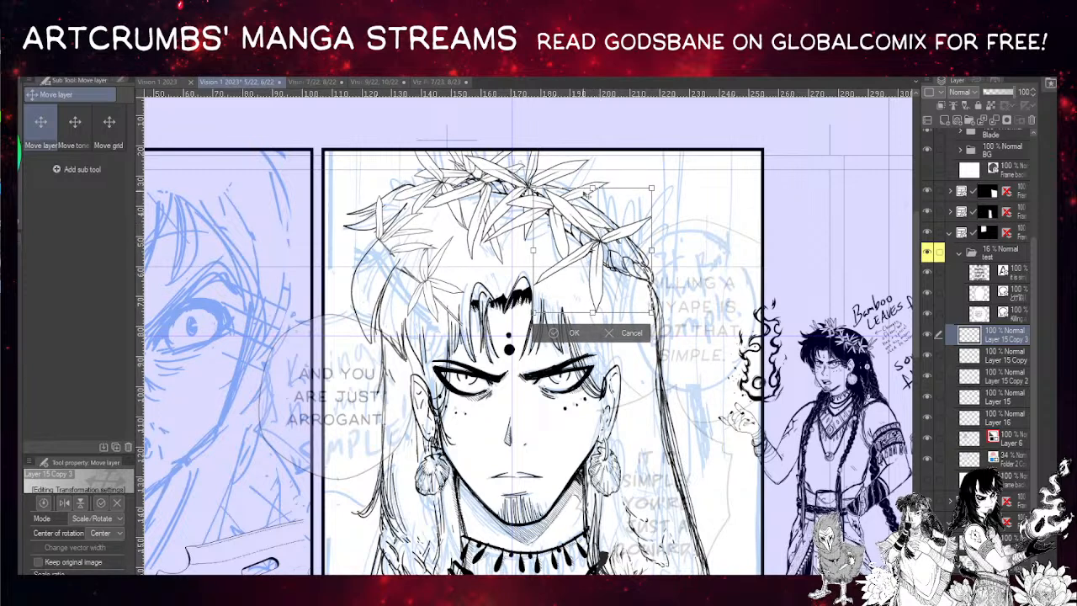
drag(656, 176, 619, 196)
drag(602, 233, 597, 231)
click(64, 503)
drag(685, 180, 705, 232)
mouse_move(592, 241)
mouse_down()
mouse_move(605, 237)
mouse_move(593, 225)
mouse_move(610, 237)
mouse_up()
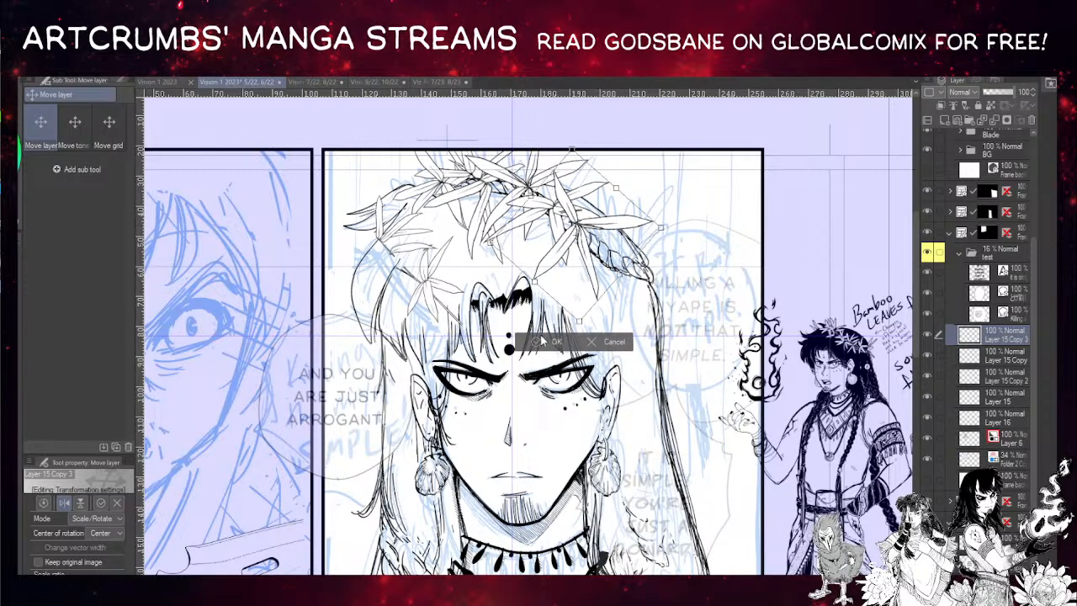
click(544, 340)
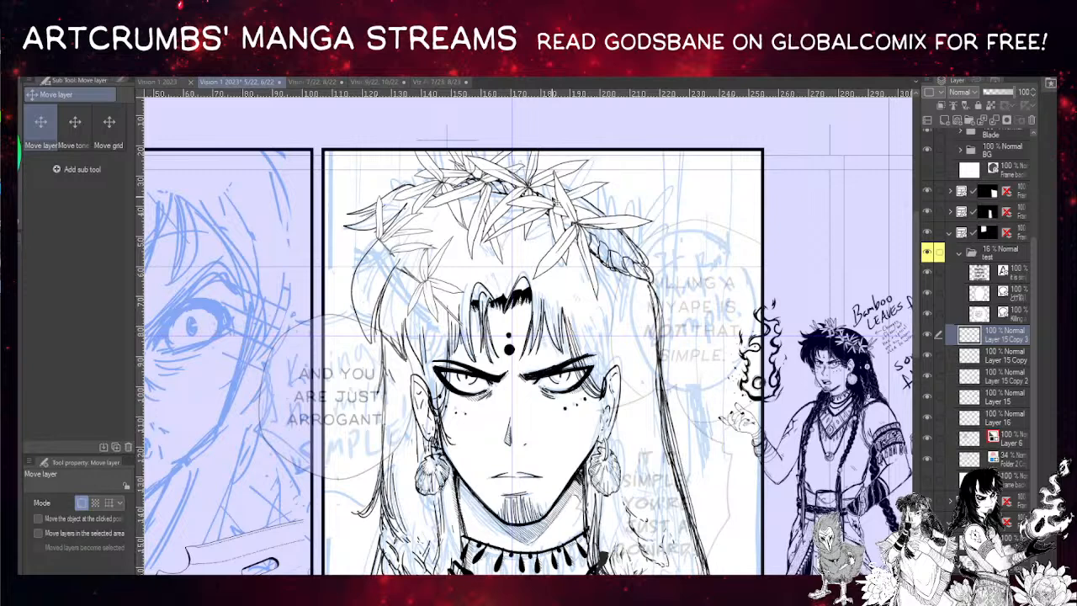
- Reorder Layer 15 Copy above the transformed cluster's layer and lasso its leaf cluster beside the forehead for a separate layer
drag(971, 355, 982, 327)
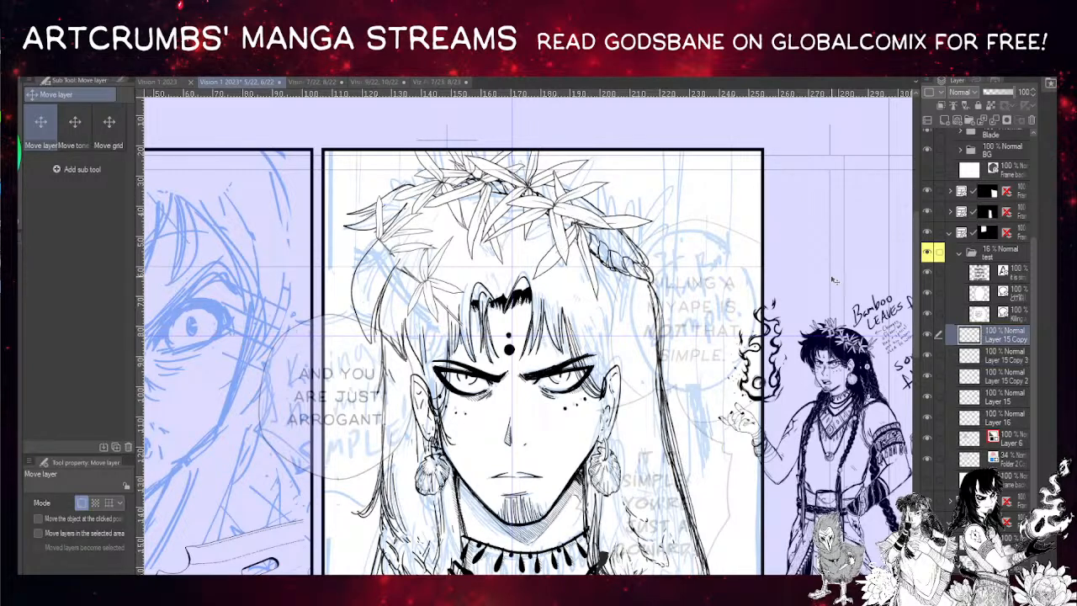
key(m)
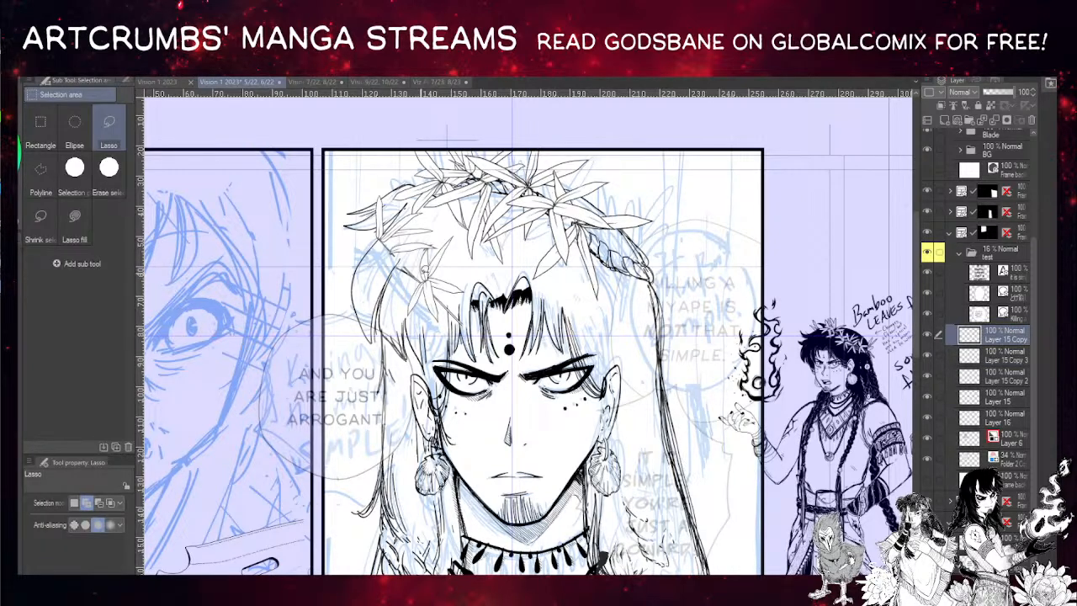
mouse_move(423, 280)
mouse_down()
mouse_move(403, 311)
mouse_move(442, 332)
mouse_move(444, 305)
mouse_move(459, 296)
mouse_move(460, 246)
mouse_move(454, 229)
mouse_move(436, 245)
mouse_up()
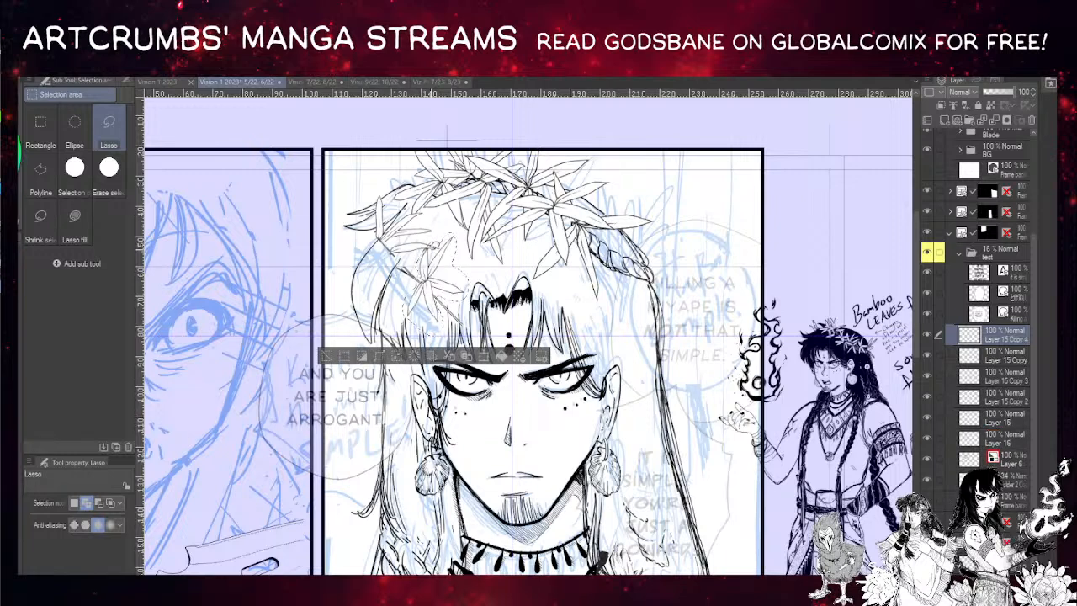
- Rotate the separated leaf cluster and place it over the lower right end of the braid, then clear the selection
key(ctrl+t)
drag(511, 274, 526, 336)
mouse_move(454, 271)
mouse_down()
mouse_move(711, 241)
mouse_move(683, 241)
mouse_move(664, 269)
mouse_move(665, 258)
mouse_up()
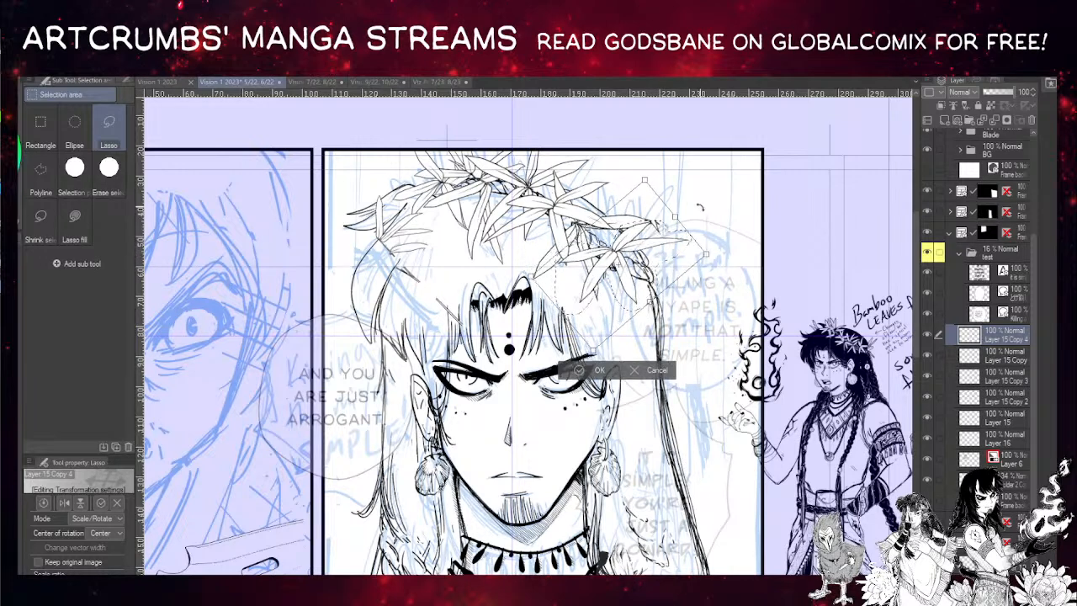
mouse_move(701, 207)
mouse_down()
mouse_move(714, 238)
mouse_move(659, 258)
mouse_move(633, 229)
mouse_up()
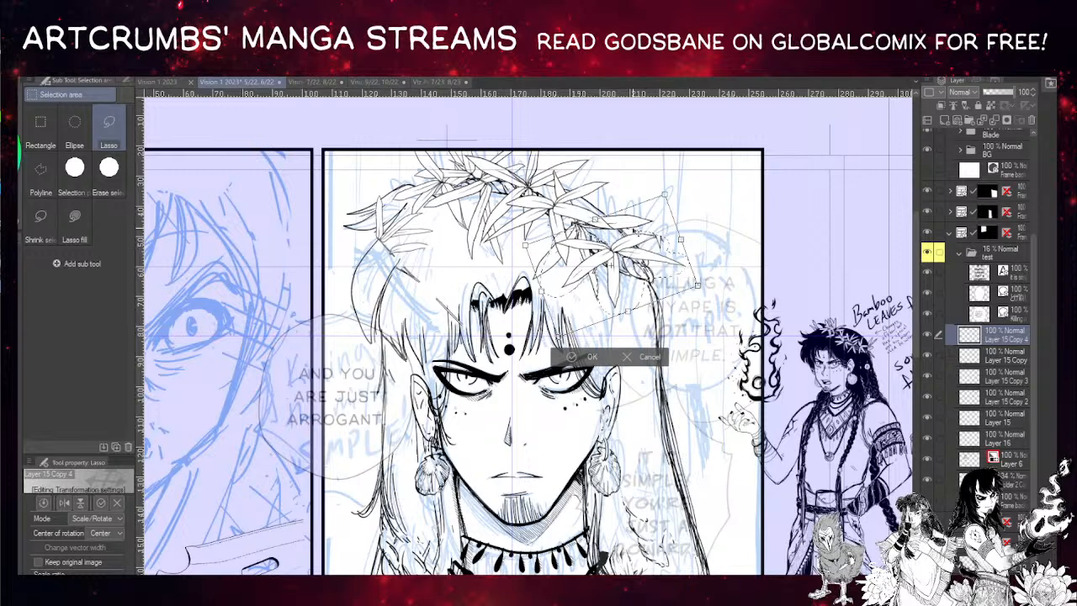
drag(633, 229, 635, 249)
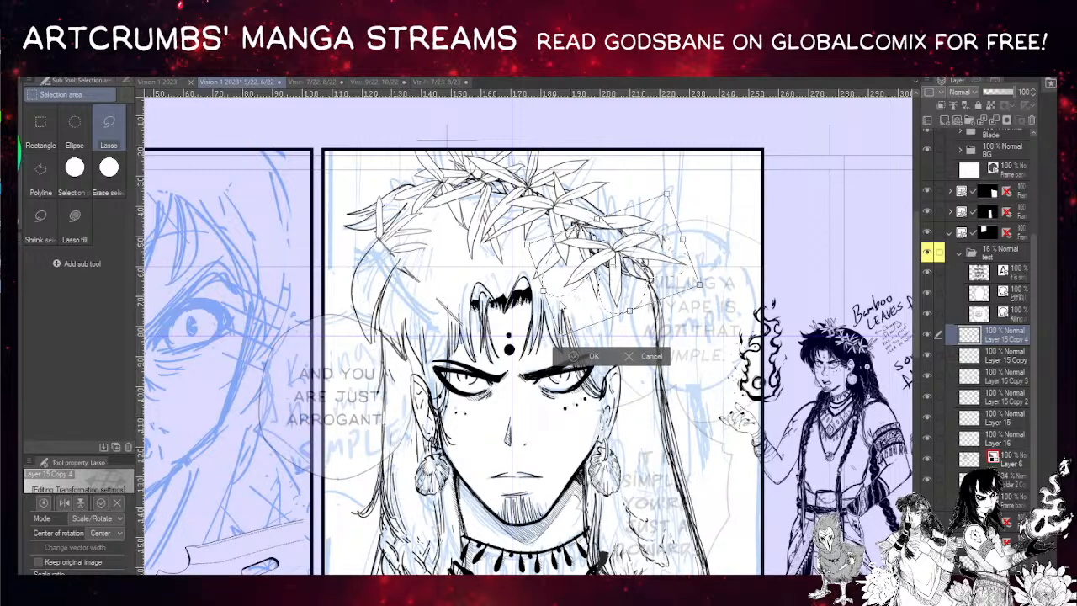
key(Return)
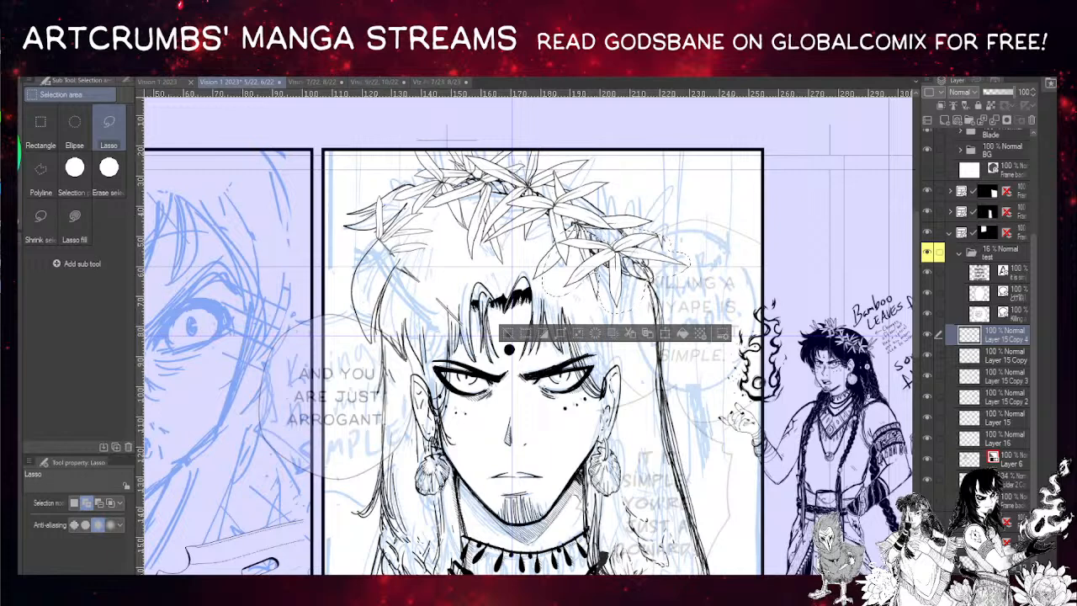
key(ctrl+d)
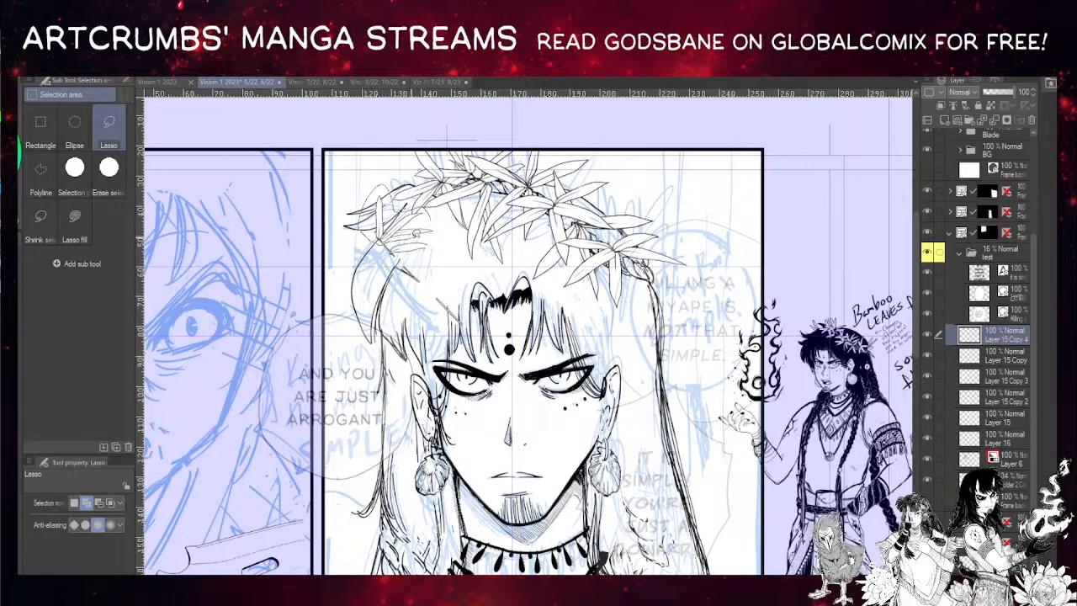
- Lasso the remaining stamped leaves on the left side of the hair and transfer them from Layer 15 Copy to their own layer
drag(436, 222, 431, 213)
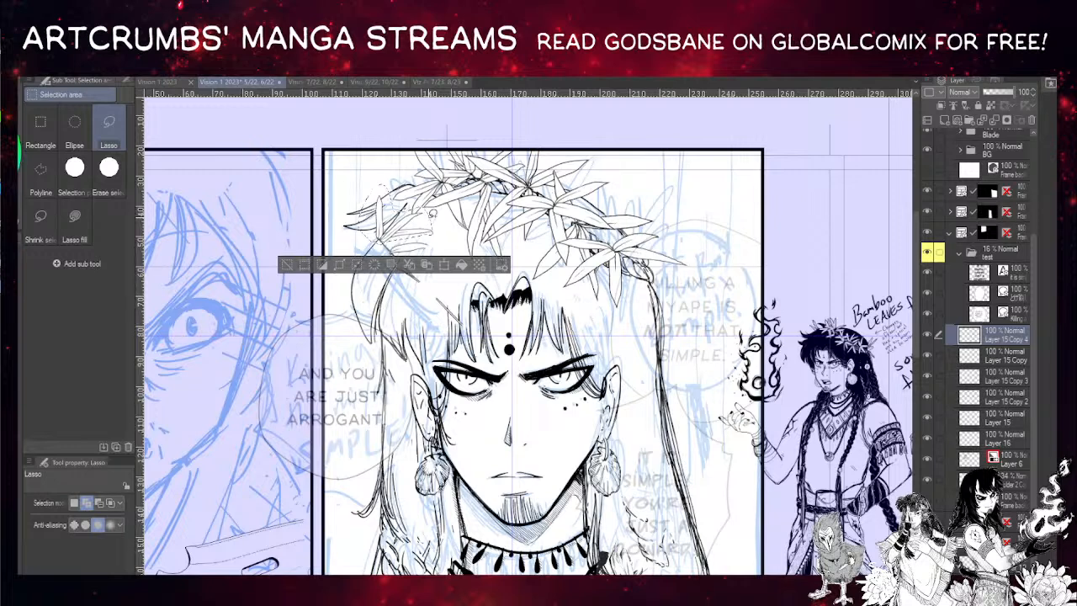
key(ctrl+v)
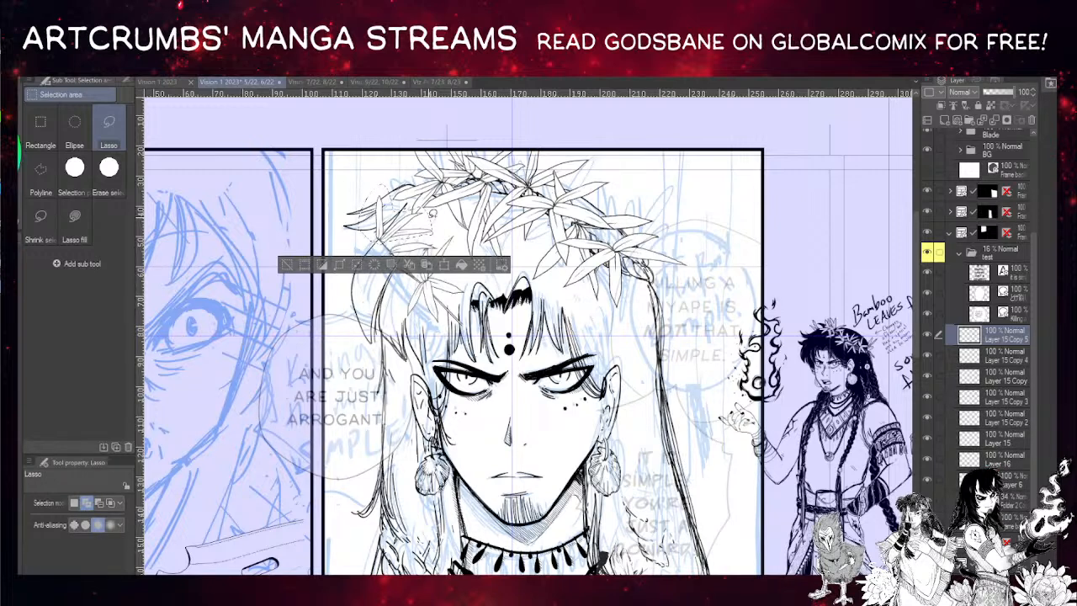
key(ctrl+z)
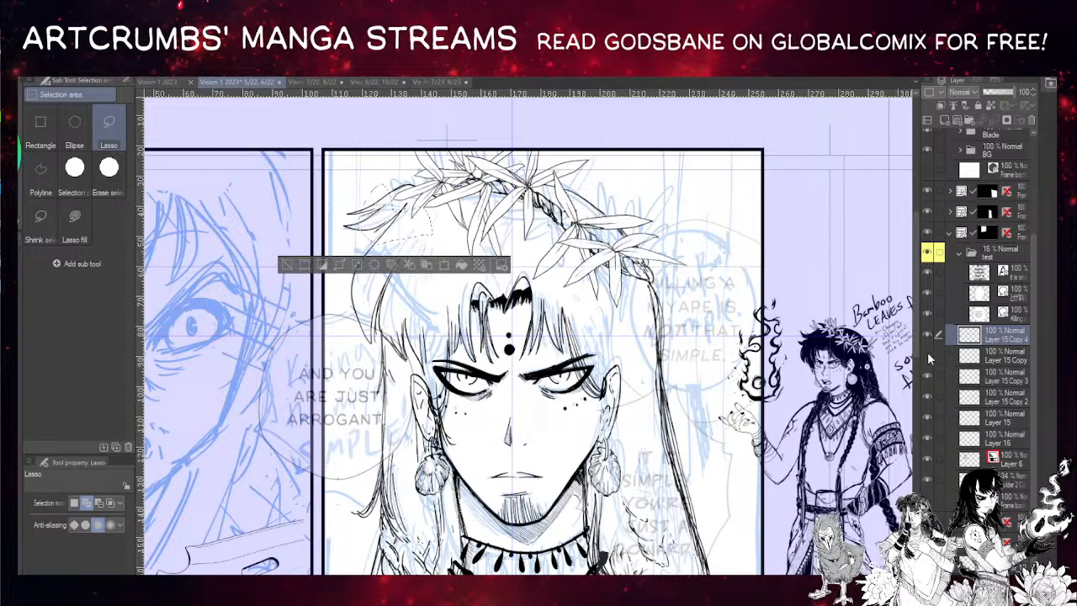
click(976, 357)
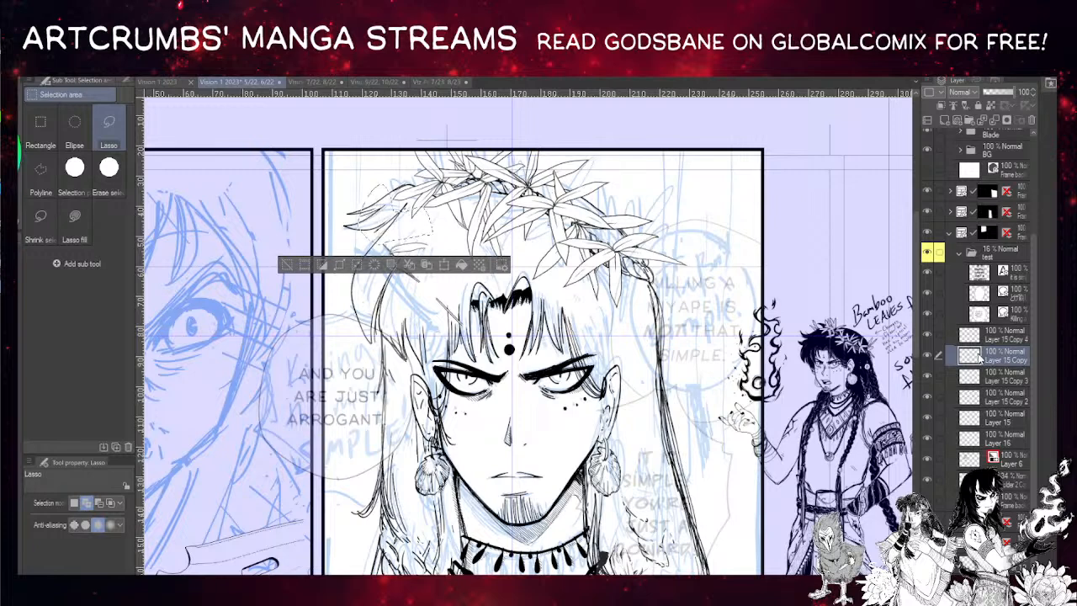
key(ctrl+v)
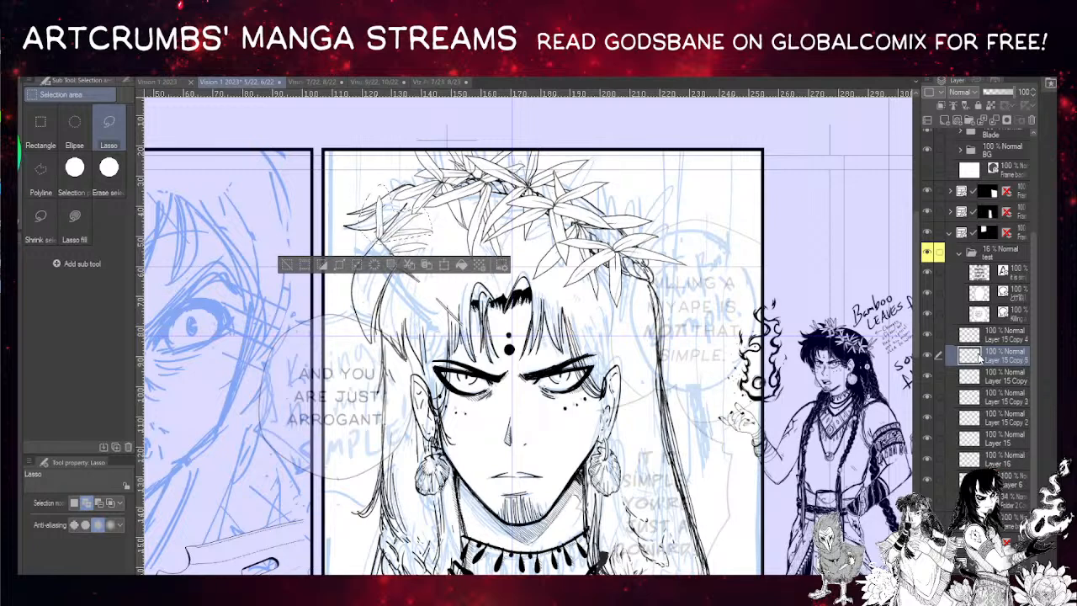
- Move the separated leaf cluster to the lower right end of the wreath, enlarge and rotate it there, and clear the selection
key(ctrl+t)
drag(442, 199, 459, 229)
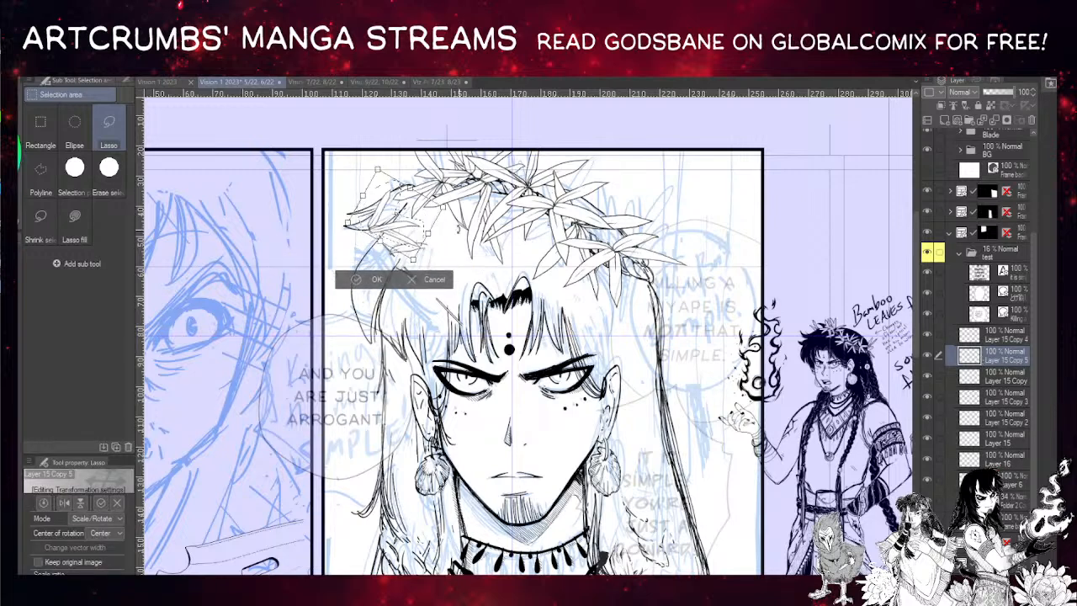
drag(421, 195, 677, 238)
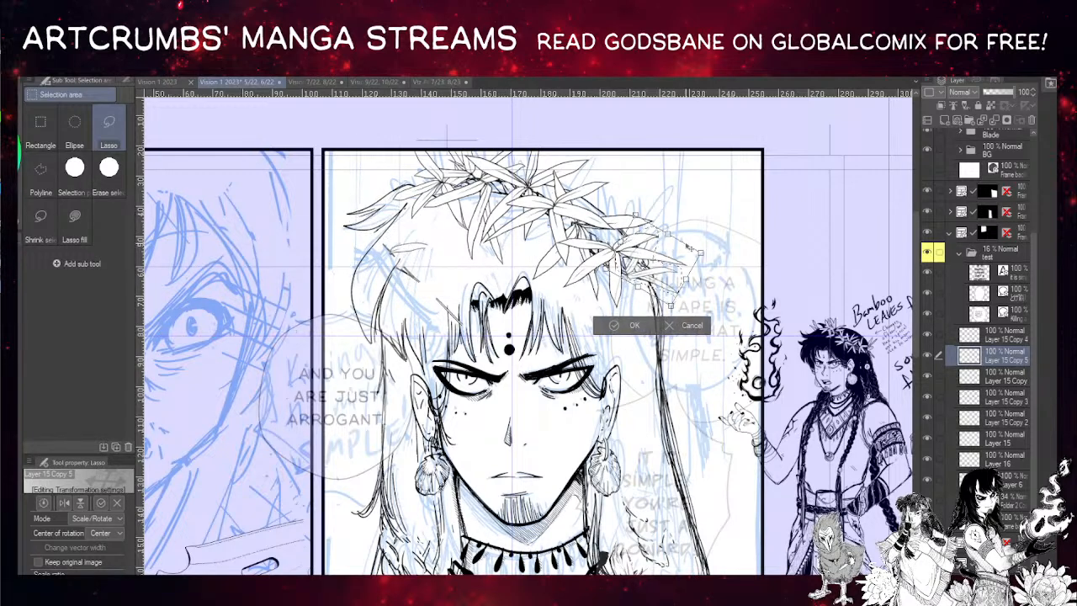
mouse_move(686, 279)
mouse_down()
mouse_move(726, 306)
mouse_move(703, 335)
mouse_move(686, 277)
mouse_up()
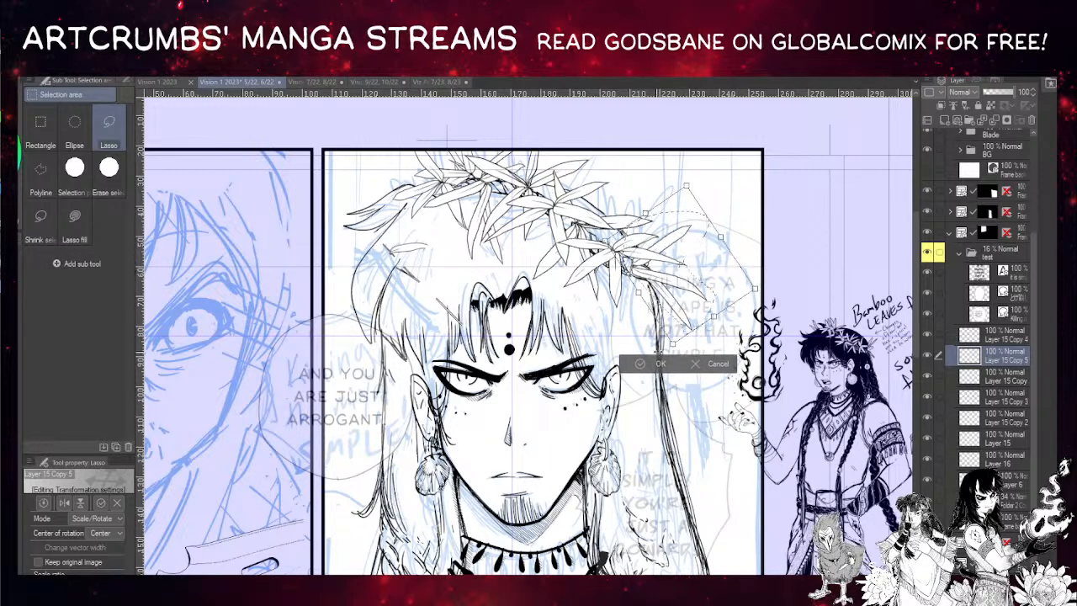
key(Return)
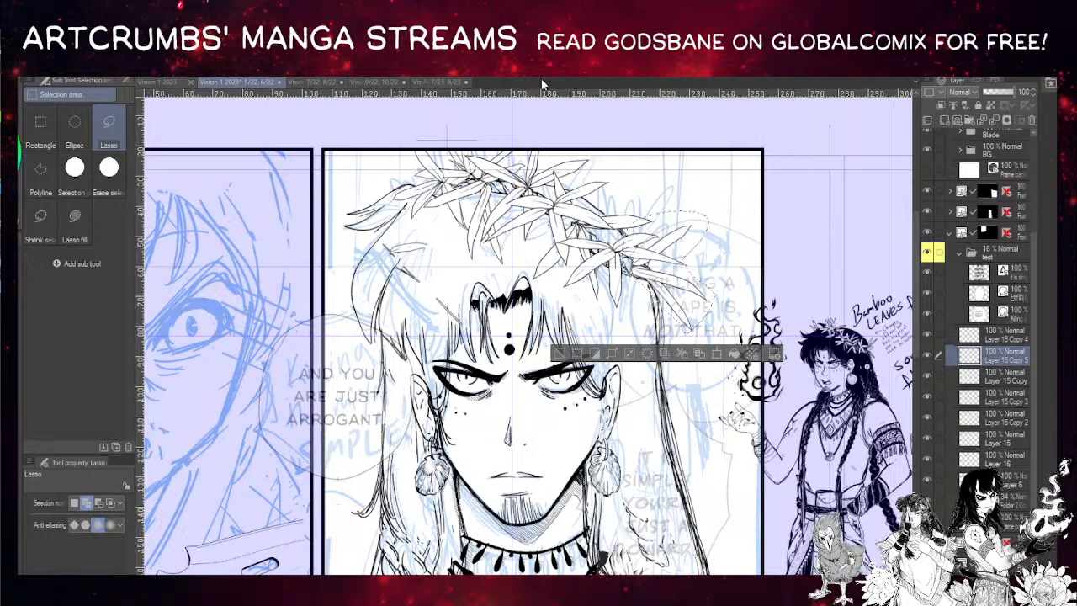
key(ctrl+d)
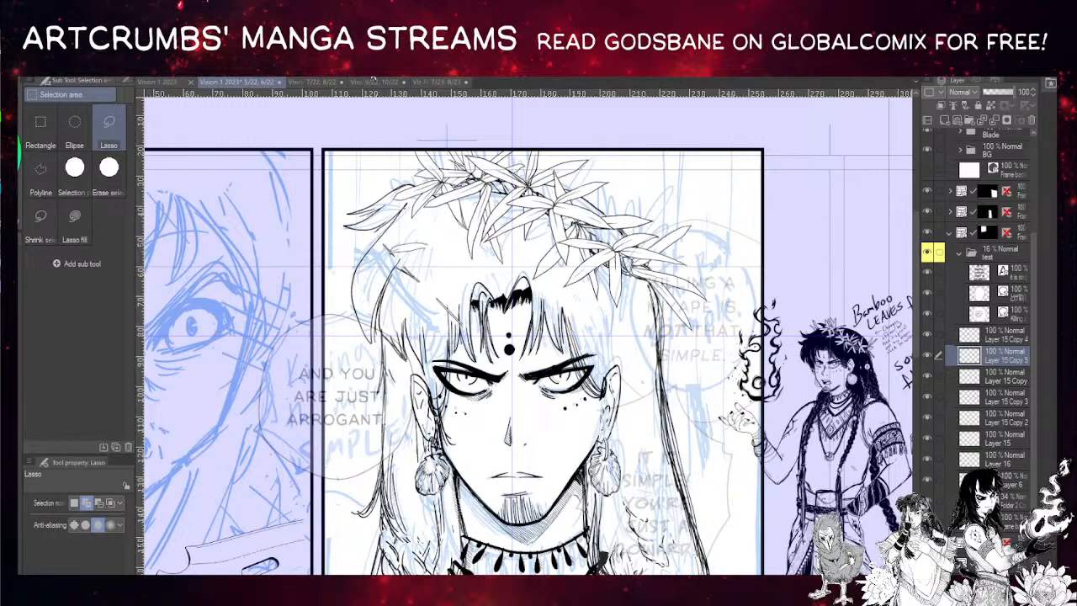
- Duplicate Layer 15 and reorder the copy below Layer 6, behind the other leaf clusters
click(970, 377)
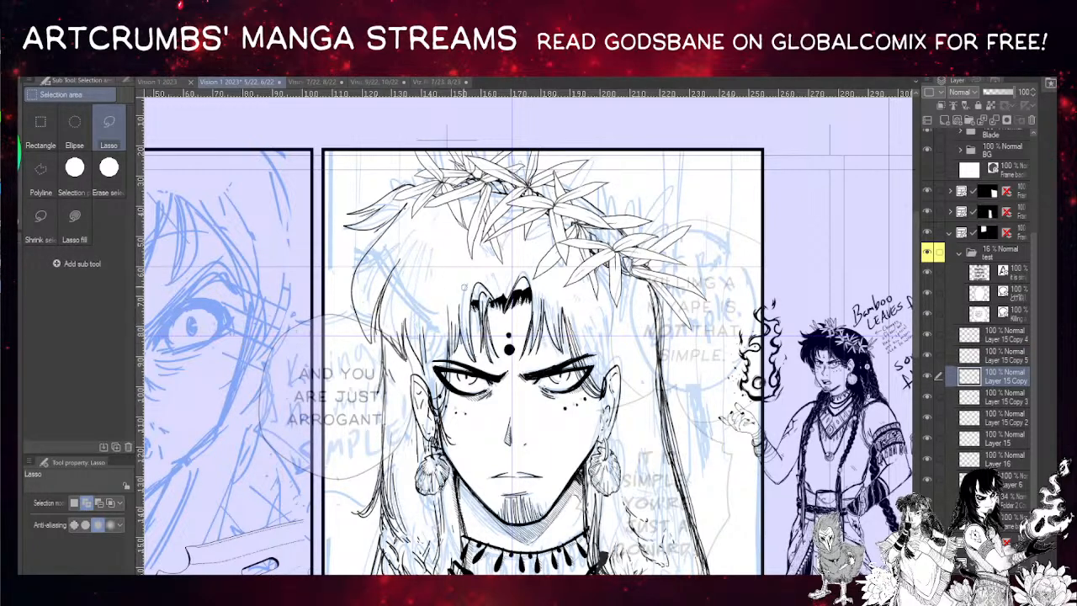
click(969, 421)
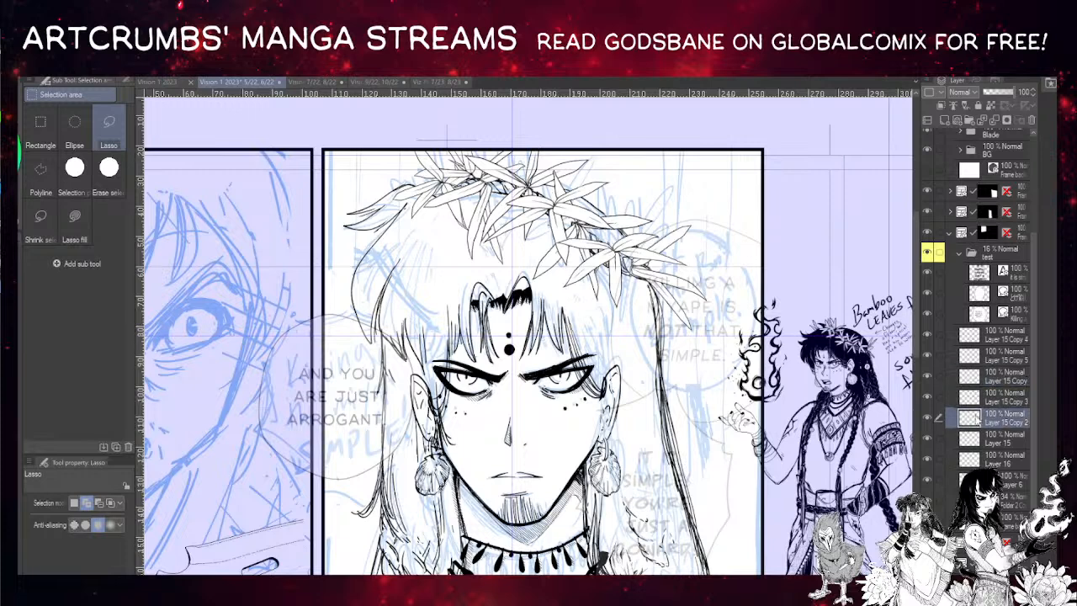
click(929, 418)
click(929, 419)
click(929, 438)
click(929, 439)
drag(973, 439, 943, 119)
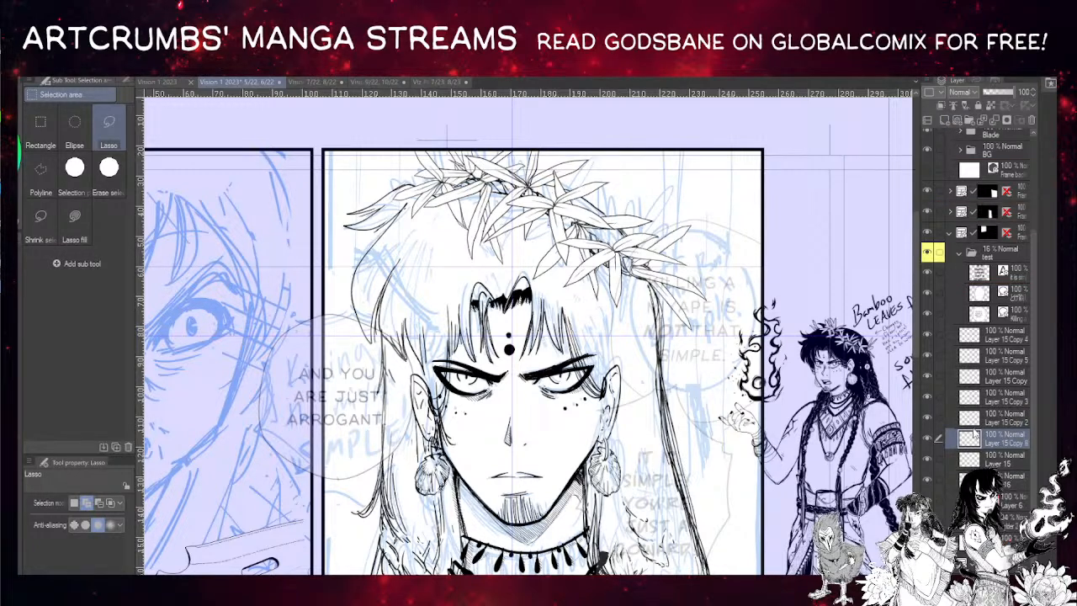
drag(973, 438, 976, 509)
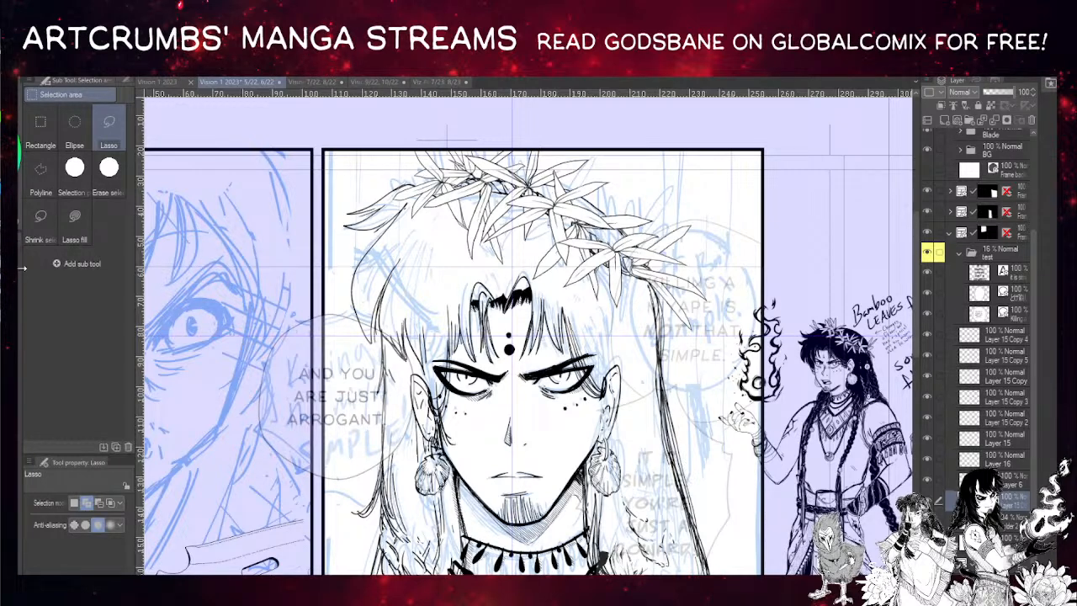
- Move the black Layer 15 copy behind the wreath's right end, then lasso its lower left leaves and flip them vertically
key(k)
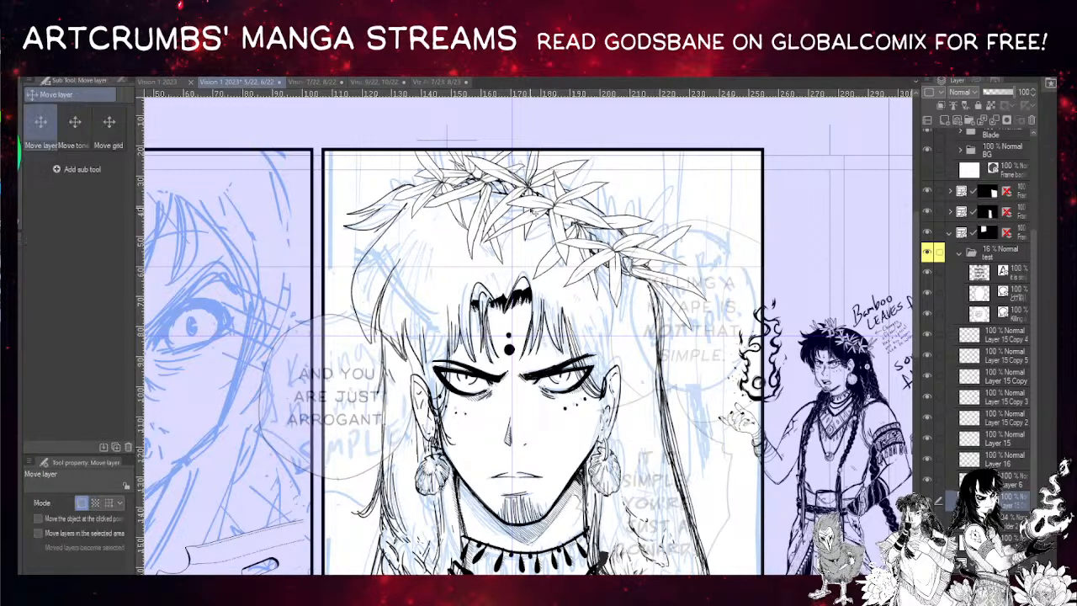
mouse_move(532, 212)
mouse_down()
mouse_move(696, 303)
mouse_move(709, 286)
mouse_move(692, 281)
mouse_up()
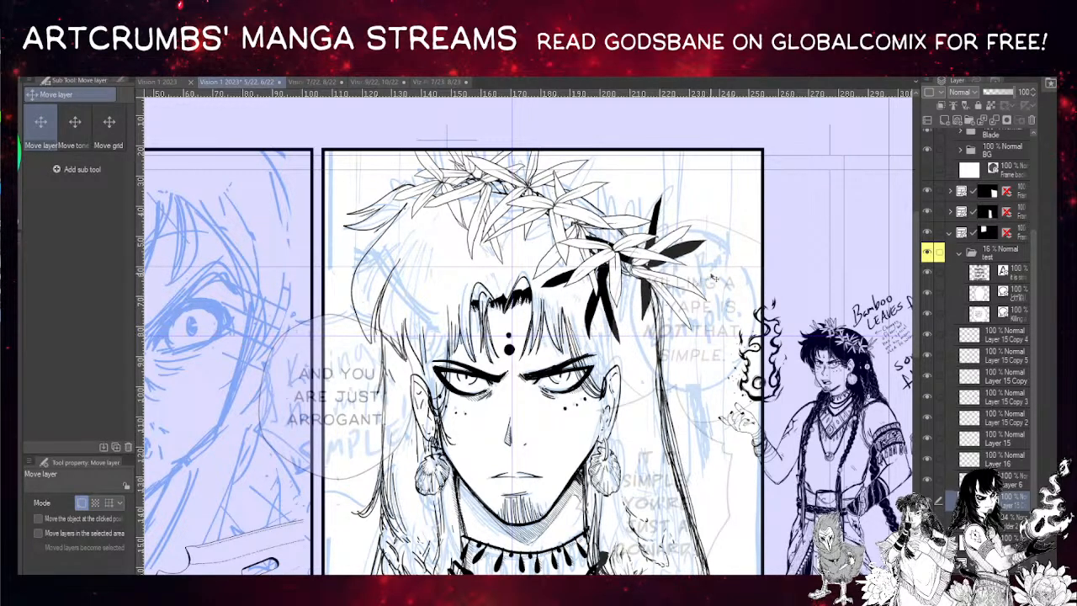
key(m)
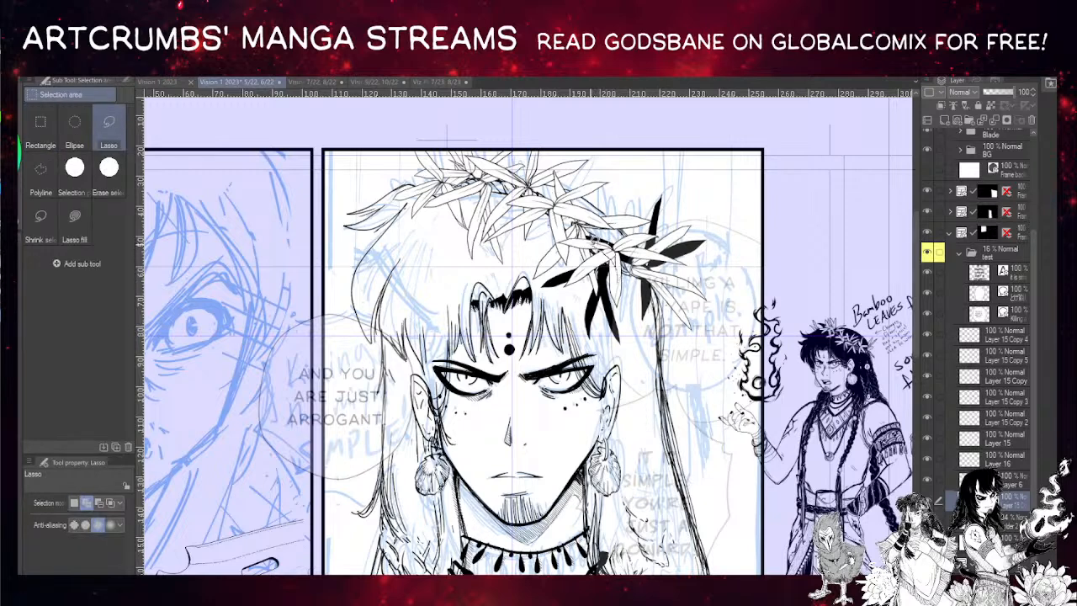
mouse_move(568, 335)
mouse_down()
mouse_move(641, 337)
mouse_move(640, 378)
mouse_move(584, 441)
mouse_up()
key(ctrl+t)
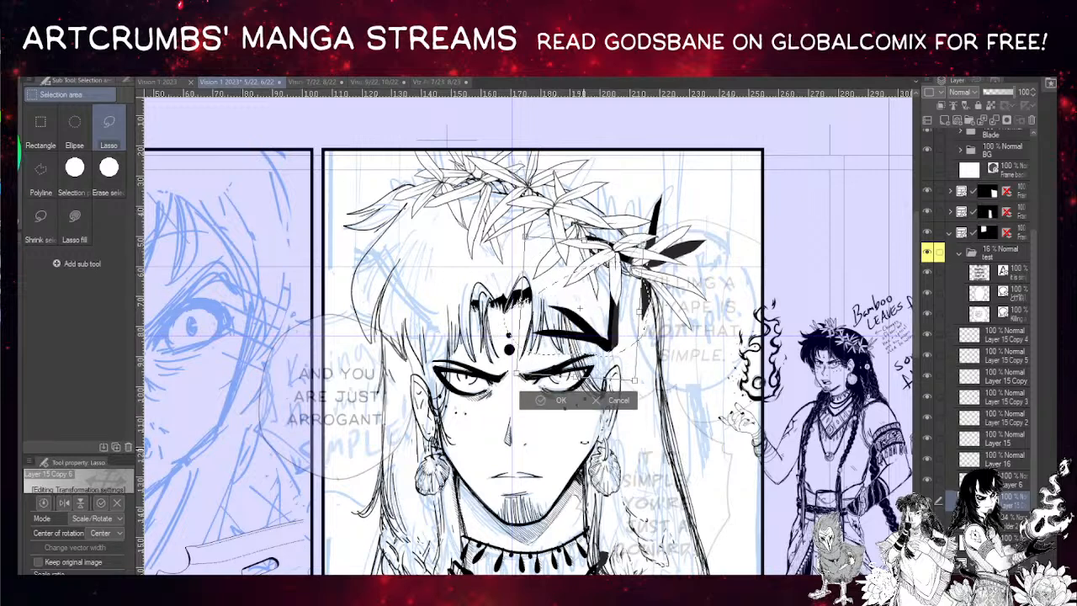
click(82, 503)
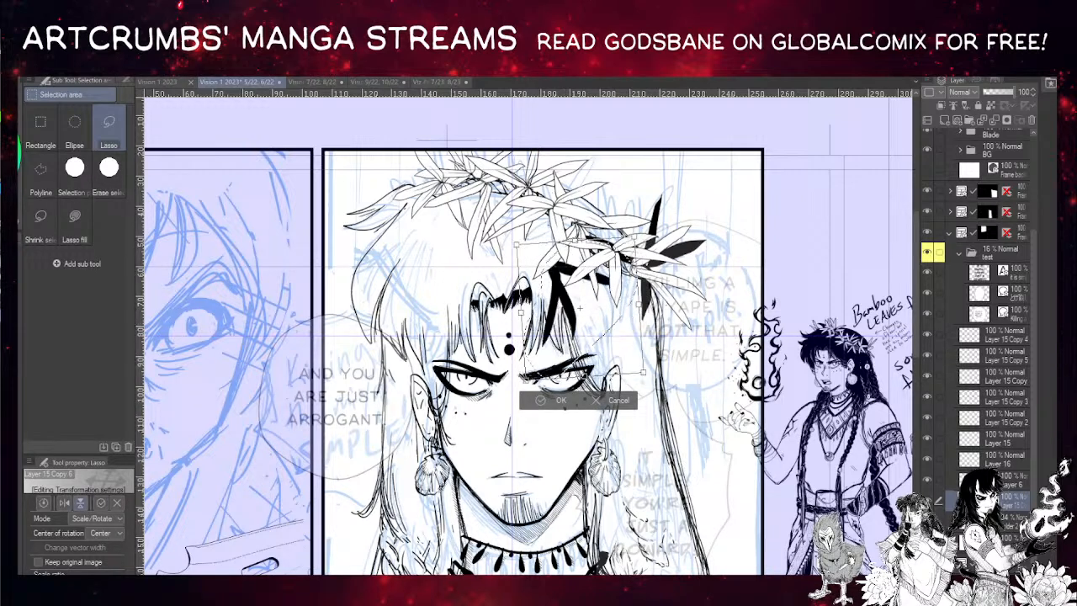
drag(648, 379, 660, 252)
drag(579, 308, 633, 205)
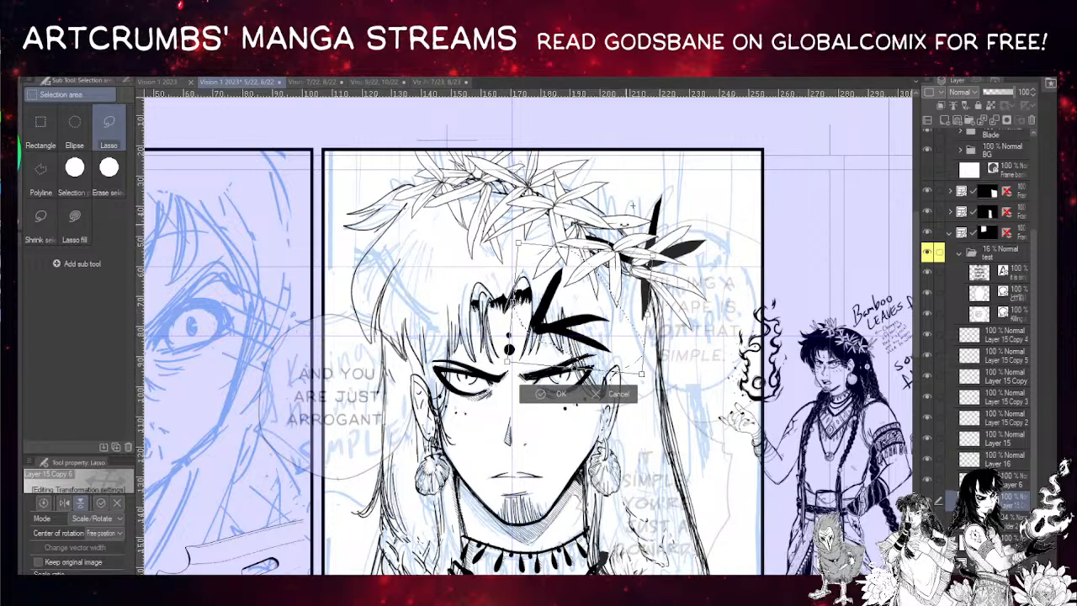
- Rotate and reposition the flipped black leaves behind the wreath's right end, then trim away the lowest protruding black leaf
drag(562, 329, 672, 245)
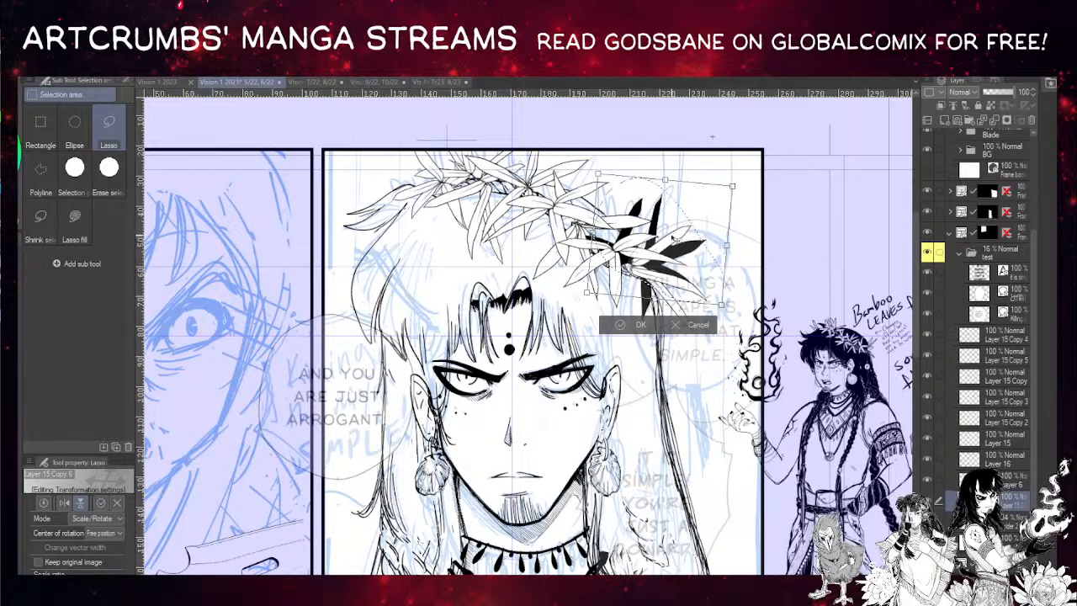
drag(708, 198, 703, 247)
drag(714, 161, 722, 208)
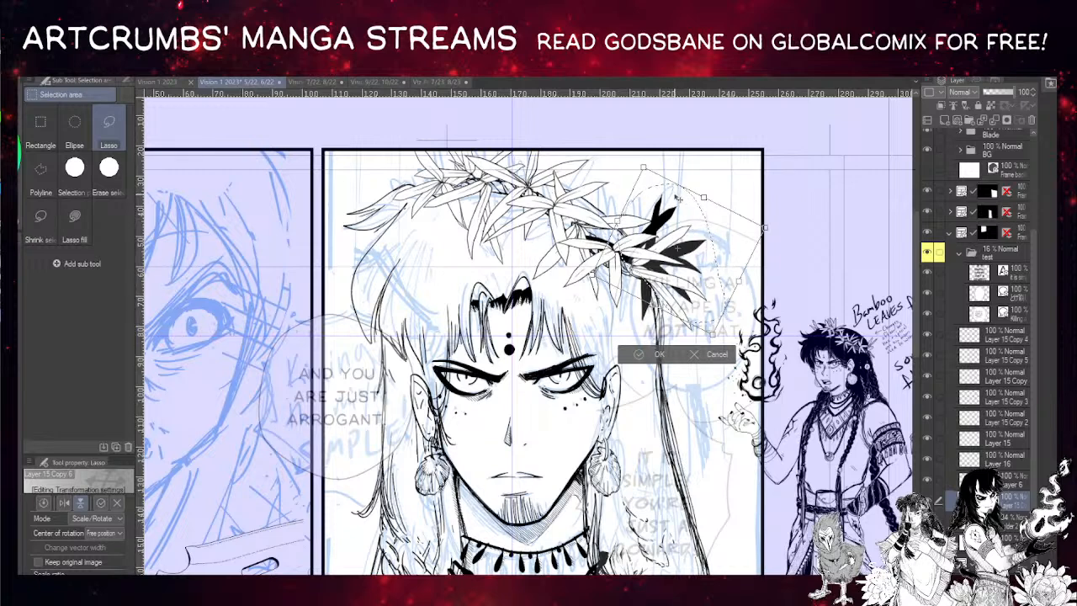
drag(677, 198, 666, 201)
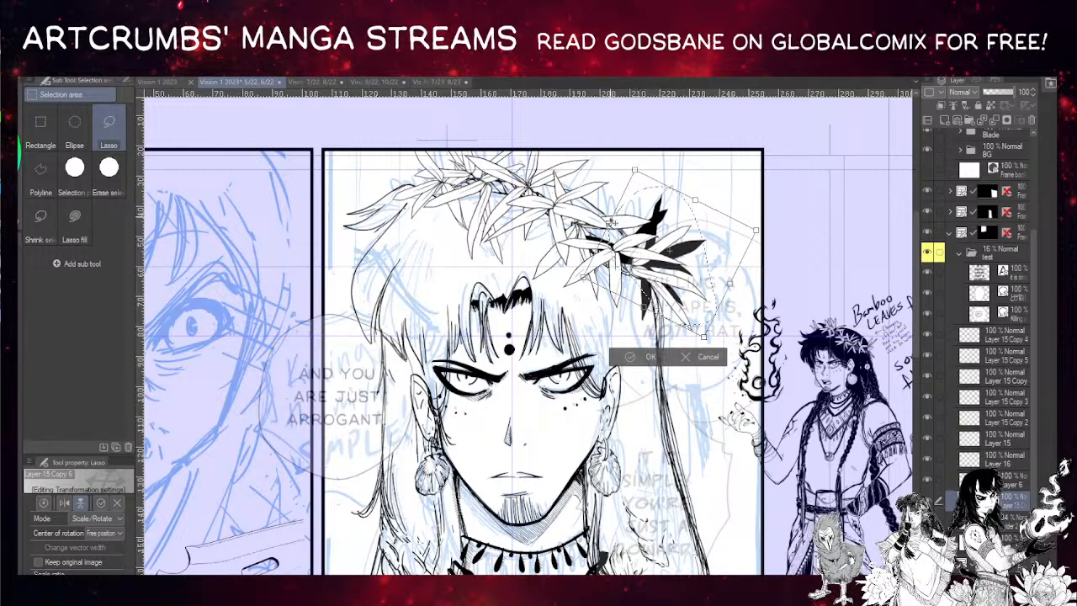
drag(611, 221, 687, 187)
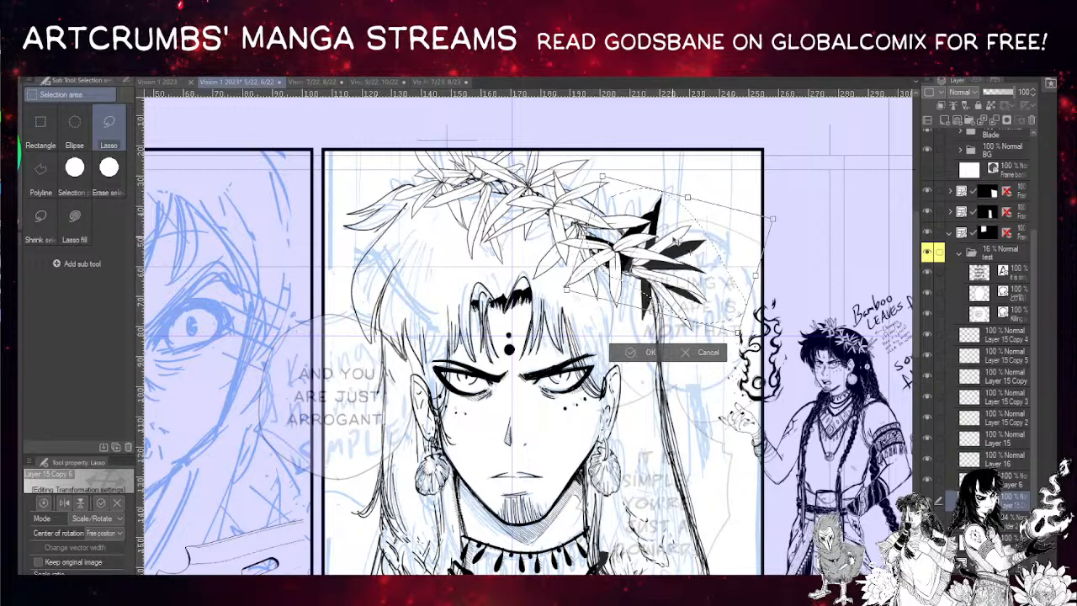
drag(672, 247, 687, 242)
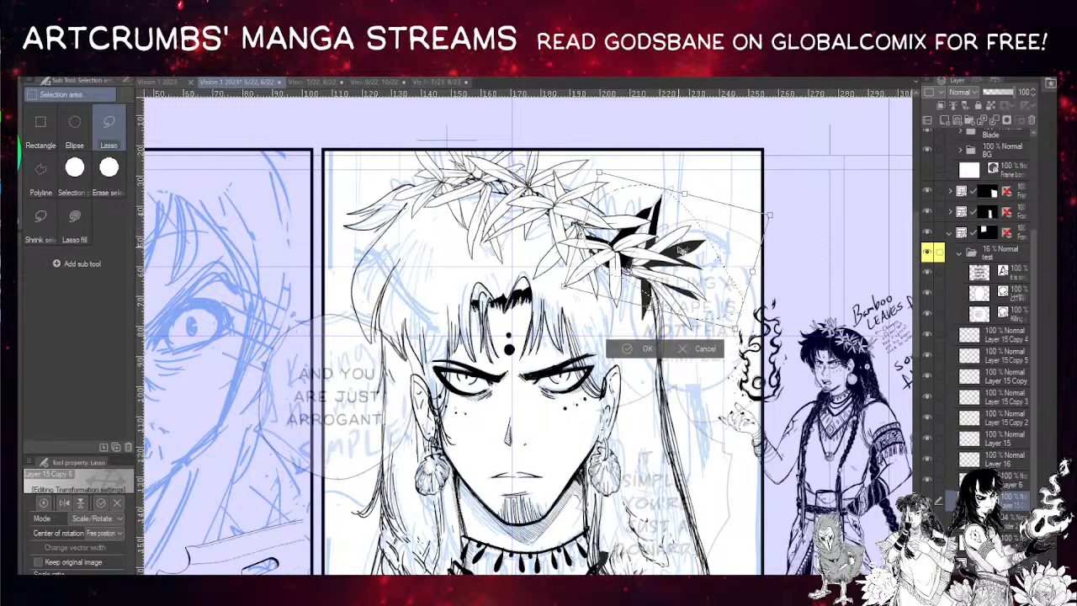
drag(733, 278, 735, 273)
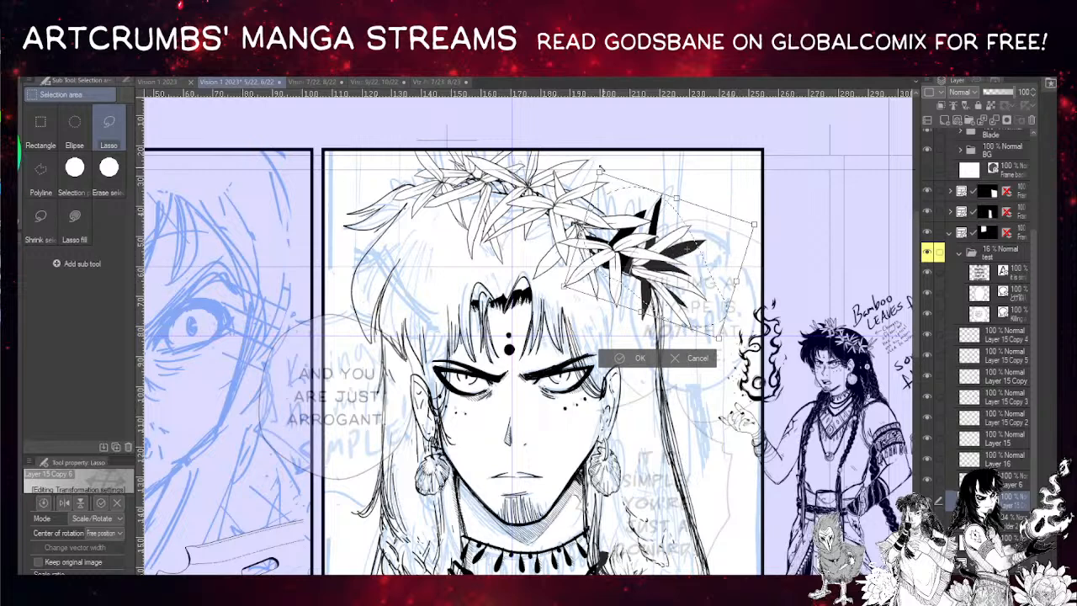
click(635, 358)
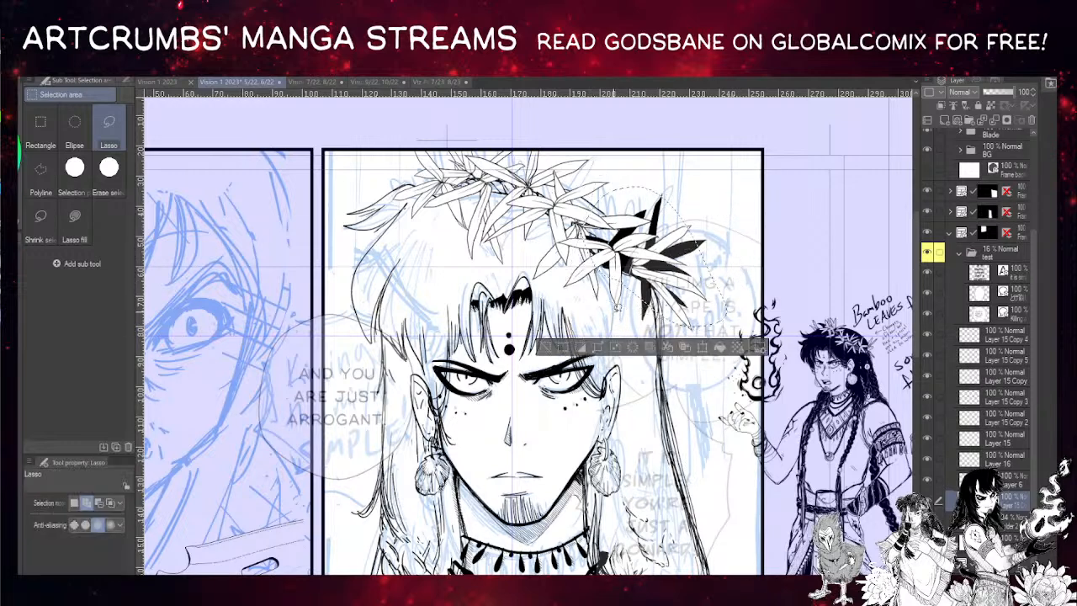
key(ctrl+d)
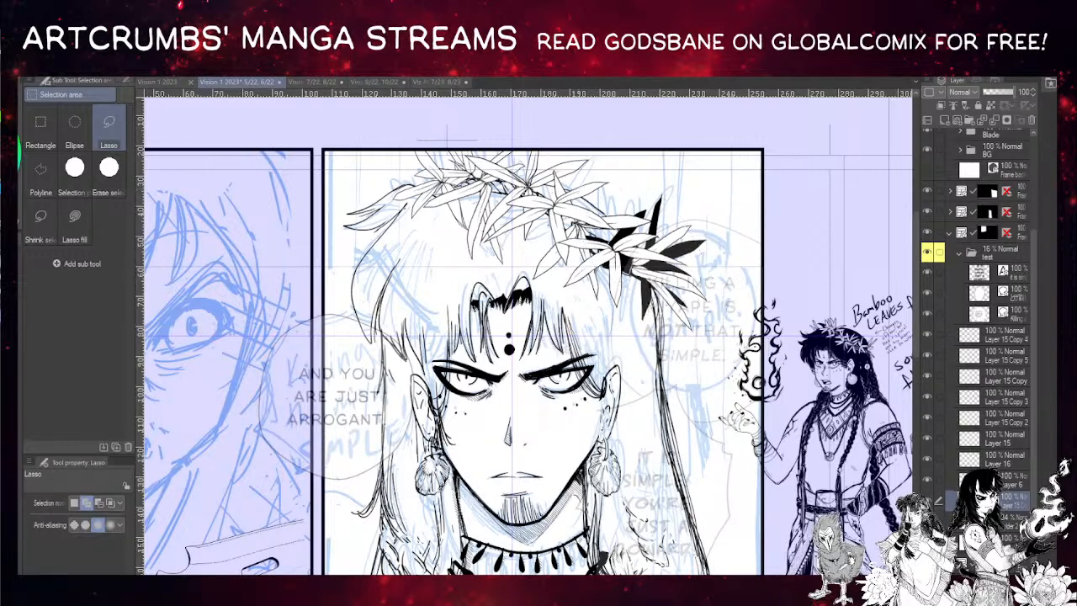
mouse_move(650, 291)
mouse_down()
mouse_move(615, 244)
mouse_move(636, 276)
mouse_move(632, 263)
mouse_up()
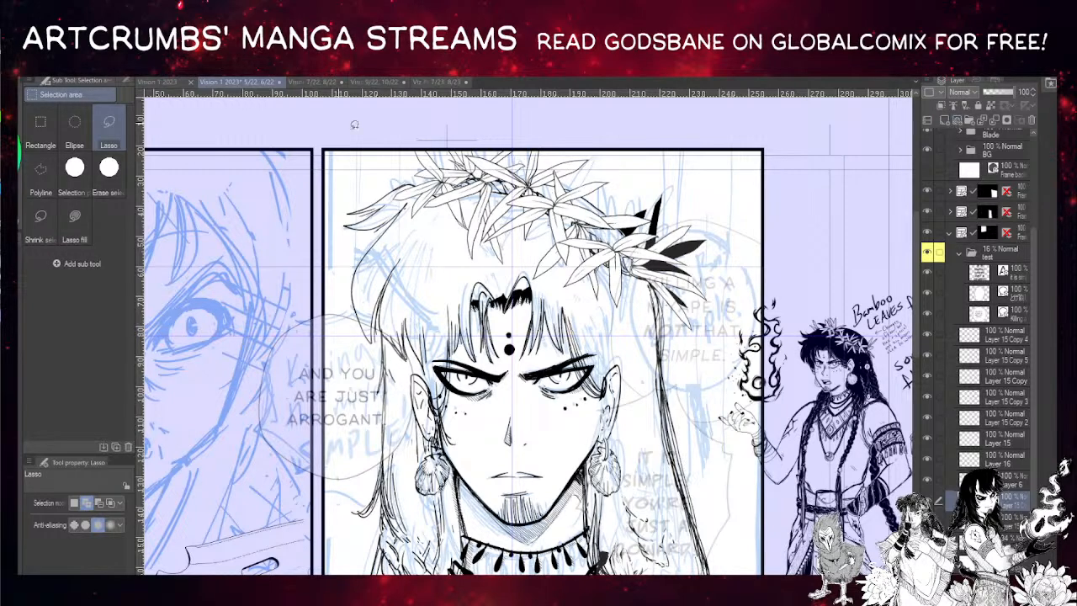
- Flip a copy of the black leaves horizontally, then shrink, tilt and nudge it behind the wreath's upper left end
key(ctrl+t)
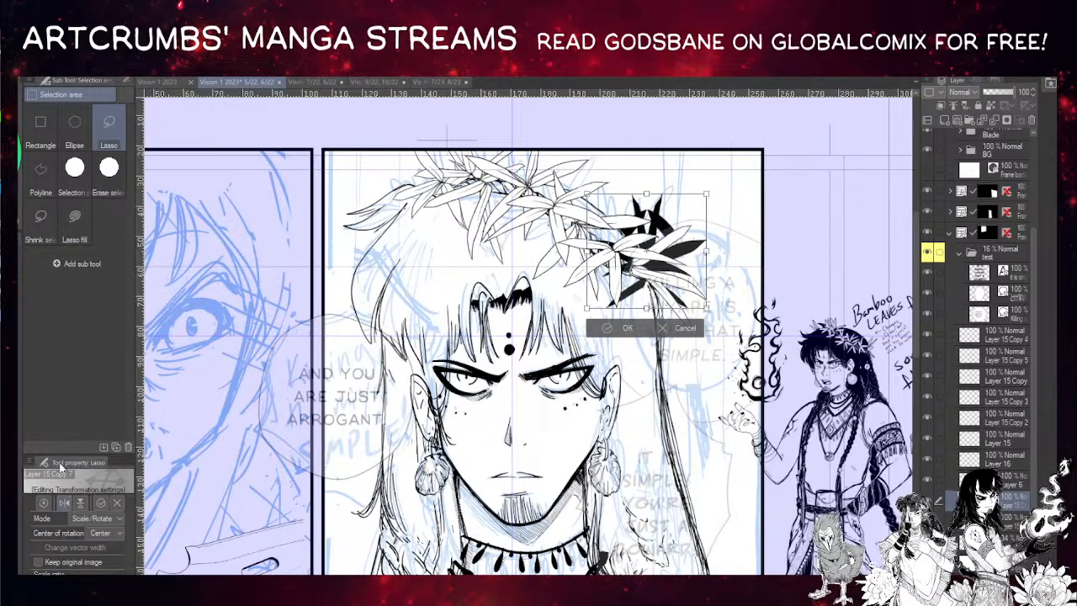
click(64, 502)
drag(467, 204, 483, 169)
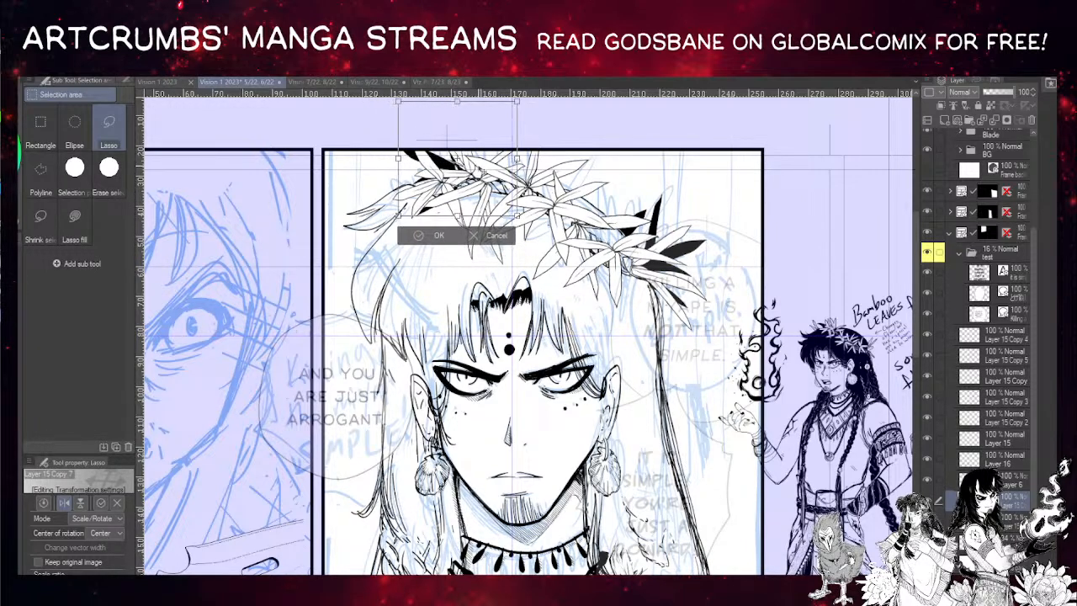
drag(517, 102, 521, 149)
drag(452, 168, 469, 184)
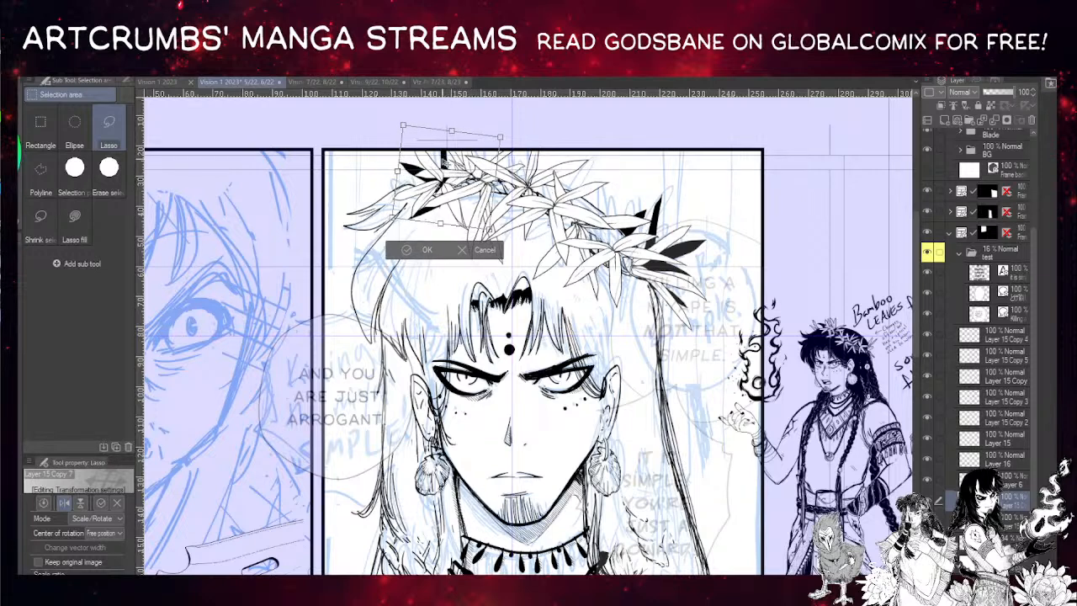
click(426, 249)
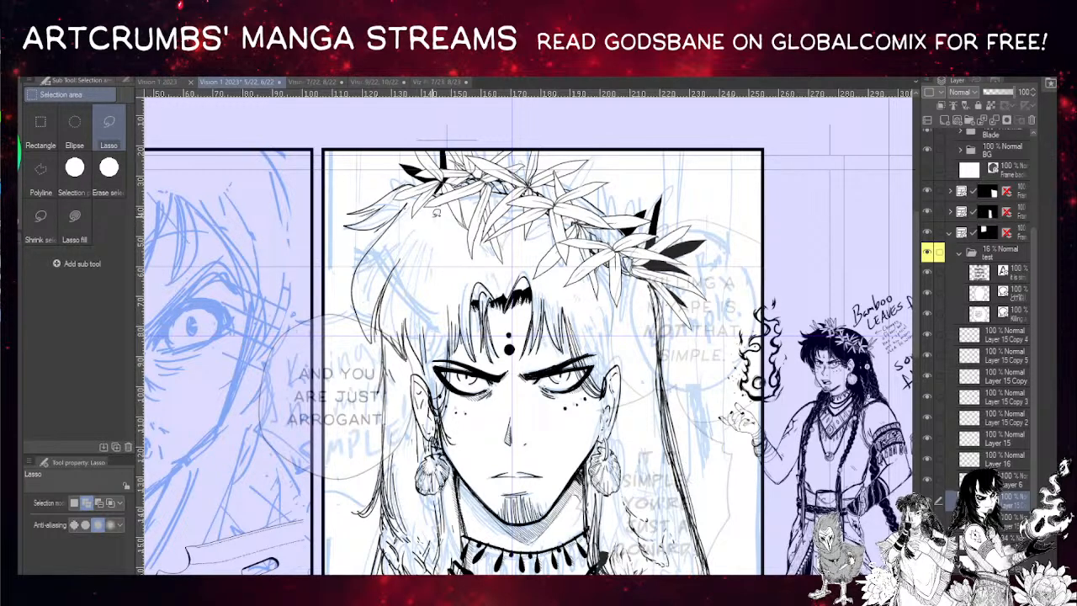
drag(545, 261, 524, 259)
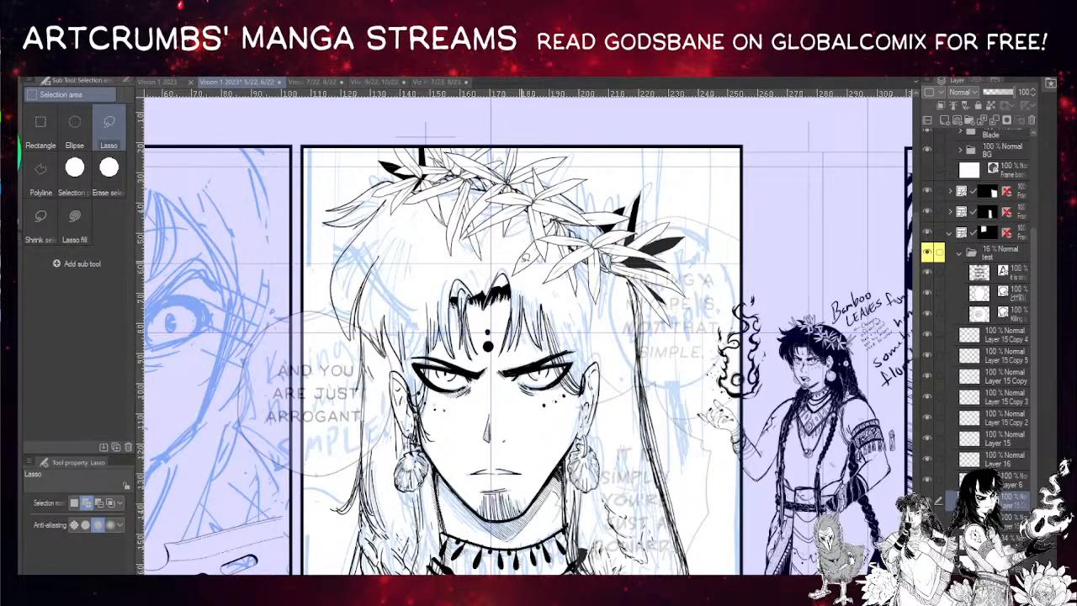
key(k)
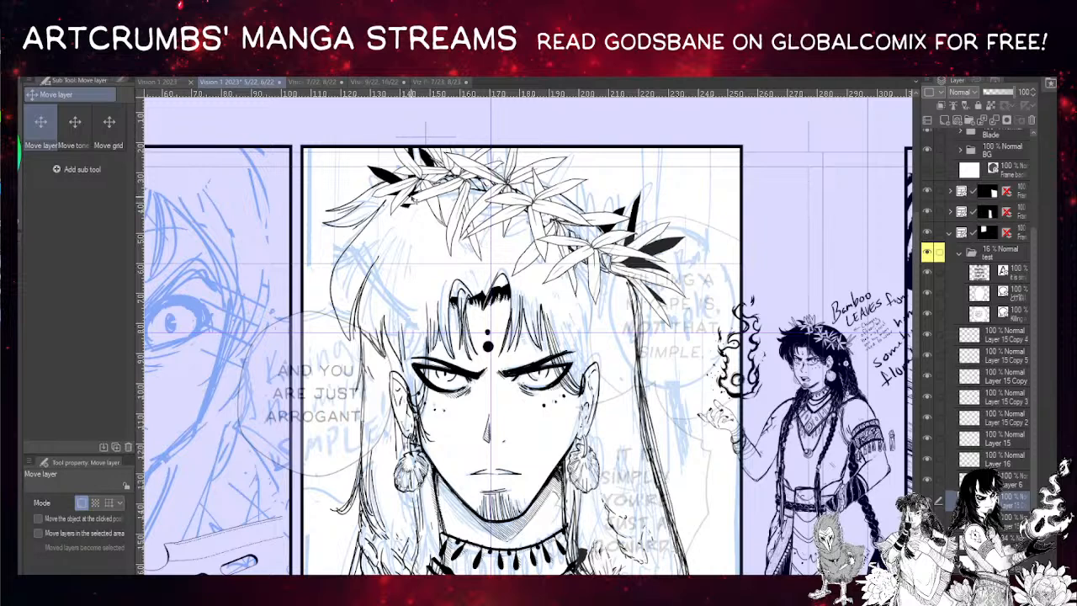
drag(414, 199, 414, 192)
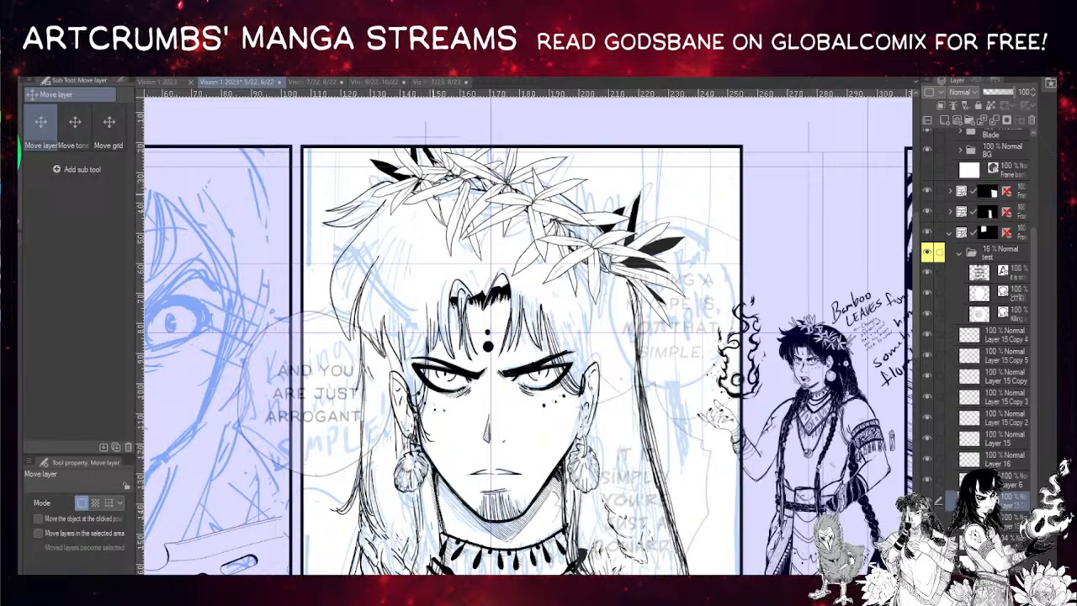
drag(446, 199, 379, 200)
drag(459, 288, 451, 266)
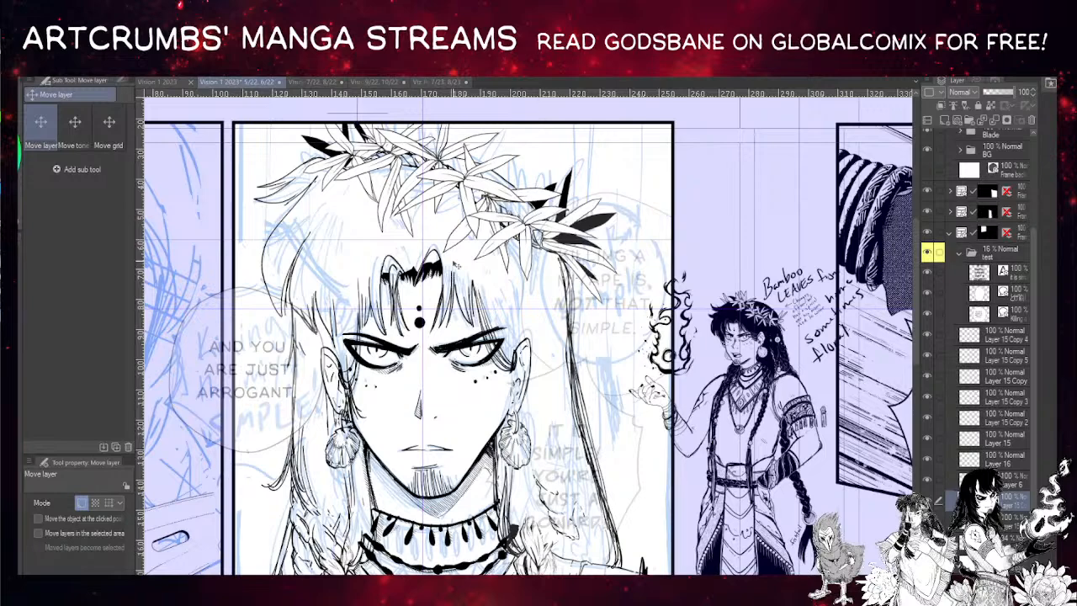
drag(394, 258, 383, 252)
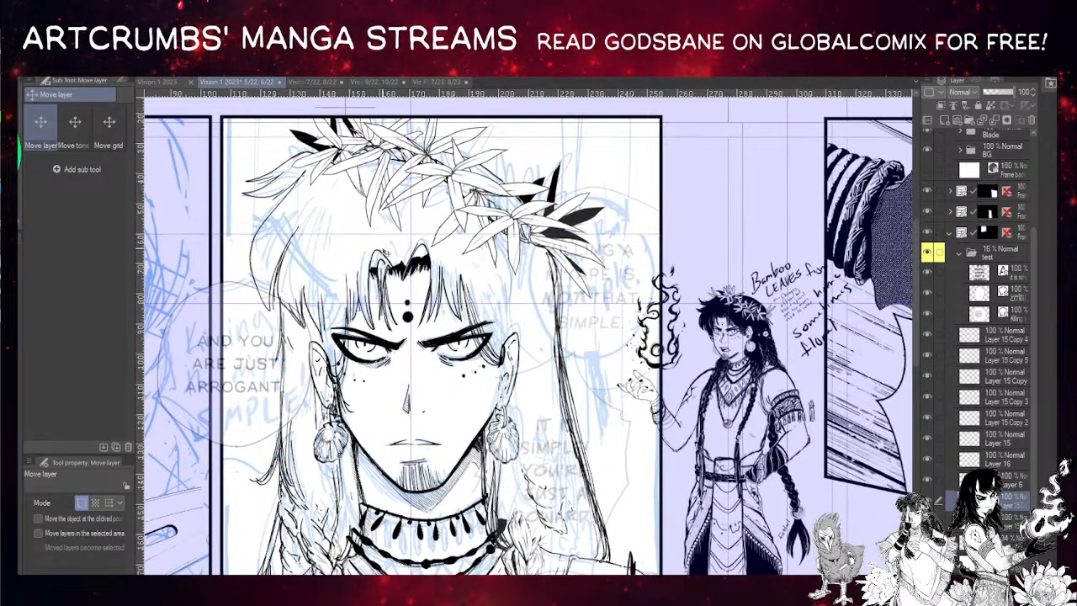
drag(361, 198, 334, 170)
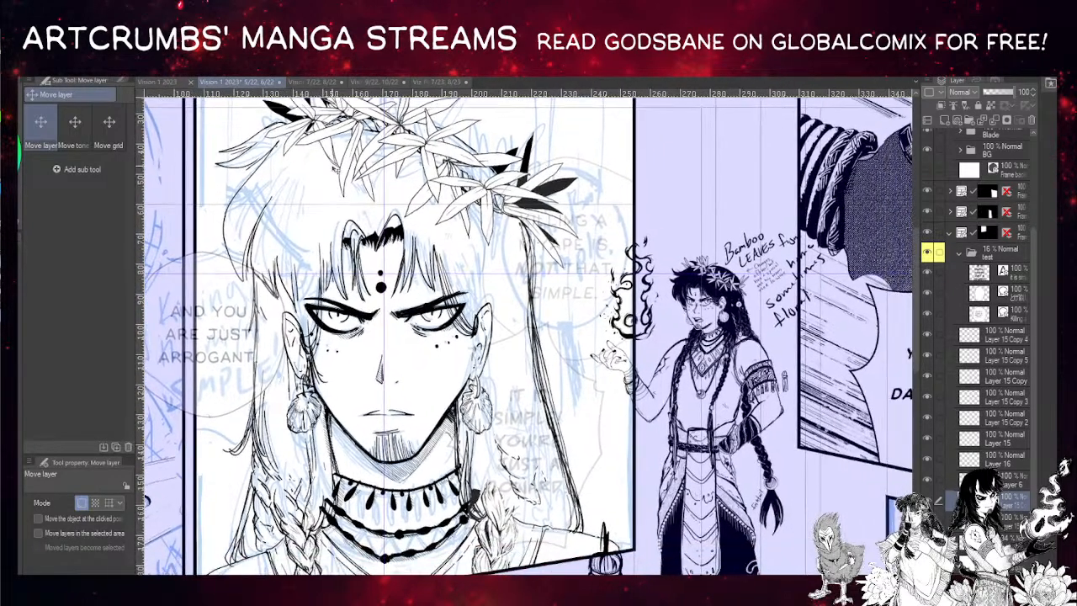
key(p)
drag(355, 224, 352, 214)
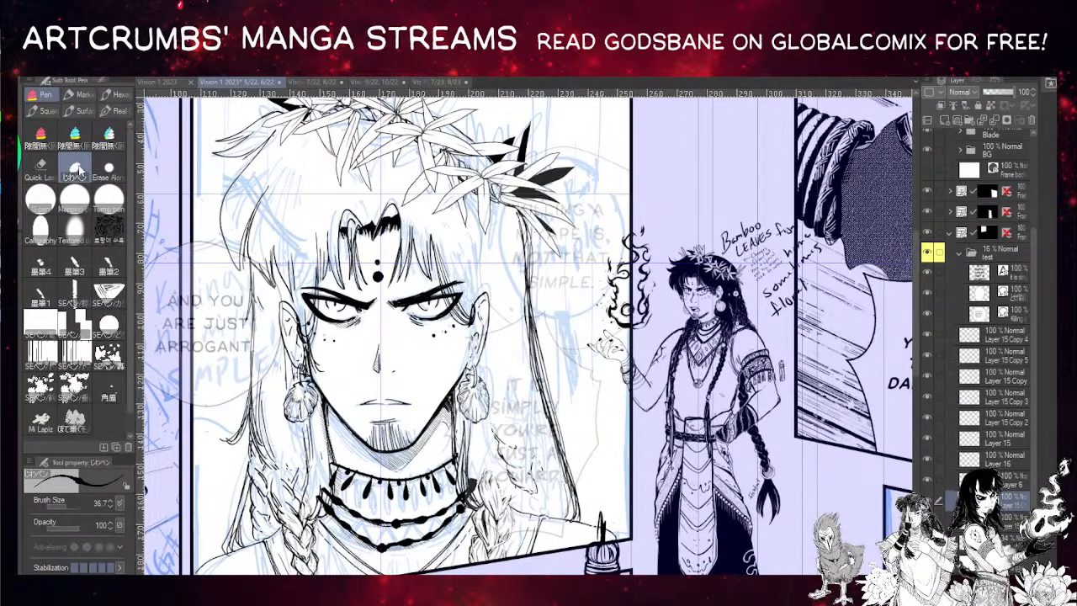
drag(302, 262, 275, 250)
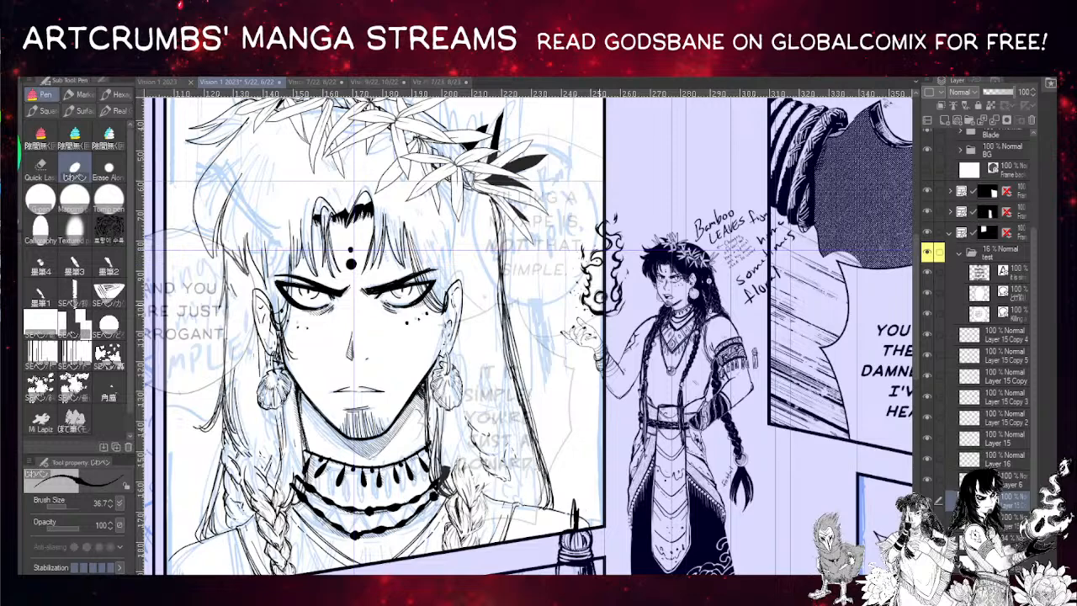
scroll(556, 329, down, 2)
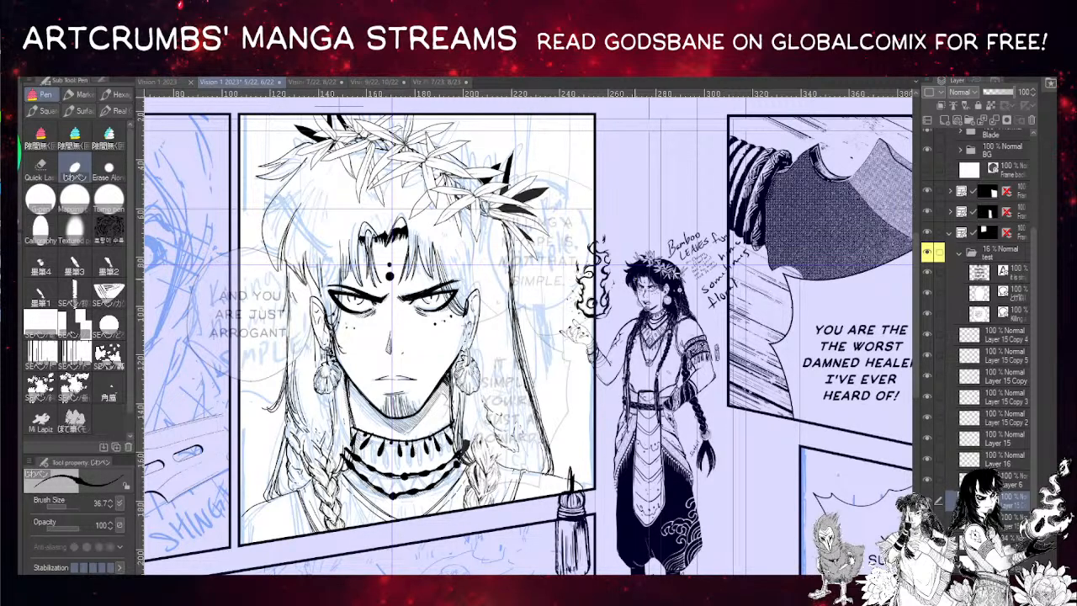
- Select the two Layer 15 copies with the black leaves and reorder them above Layer 6
key(m)
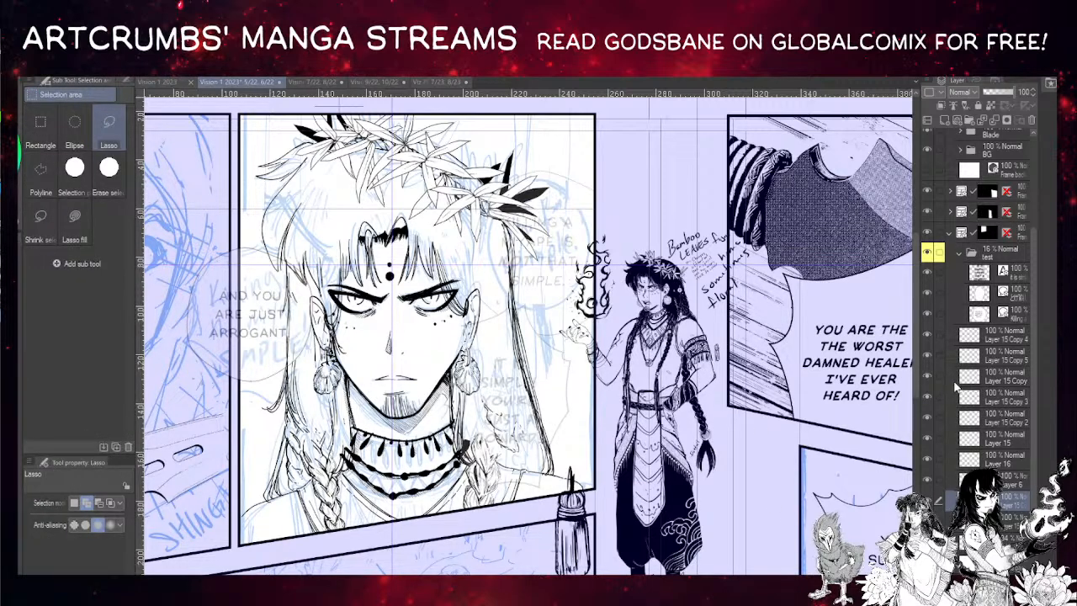
click(977, 337)
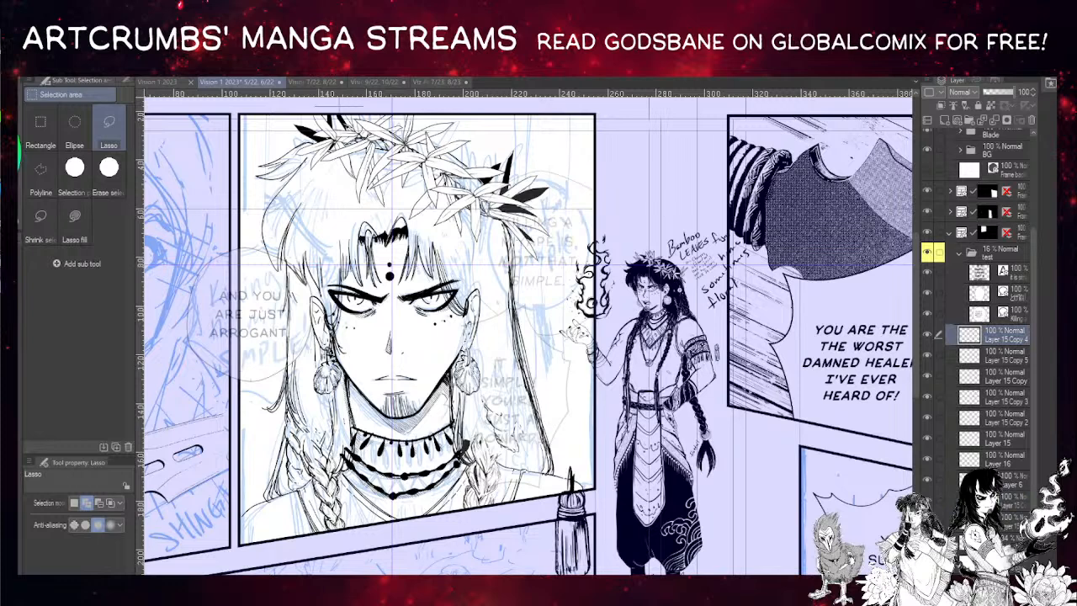
click(1010, 500)
click(1009, 522)
shift+click(1010, 501)
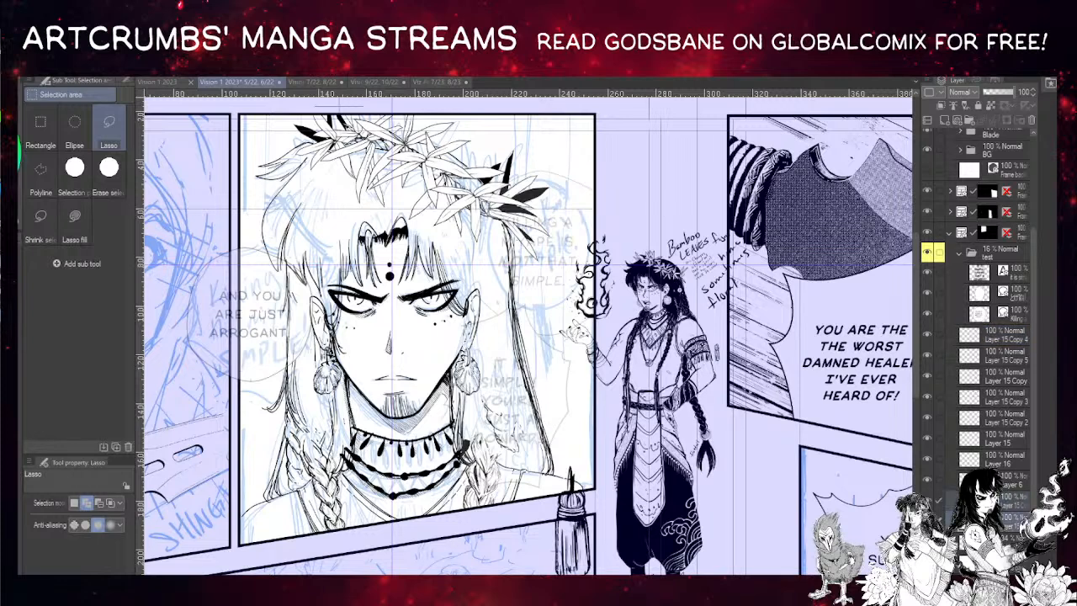
drag(1009, 501, 1010, 469)
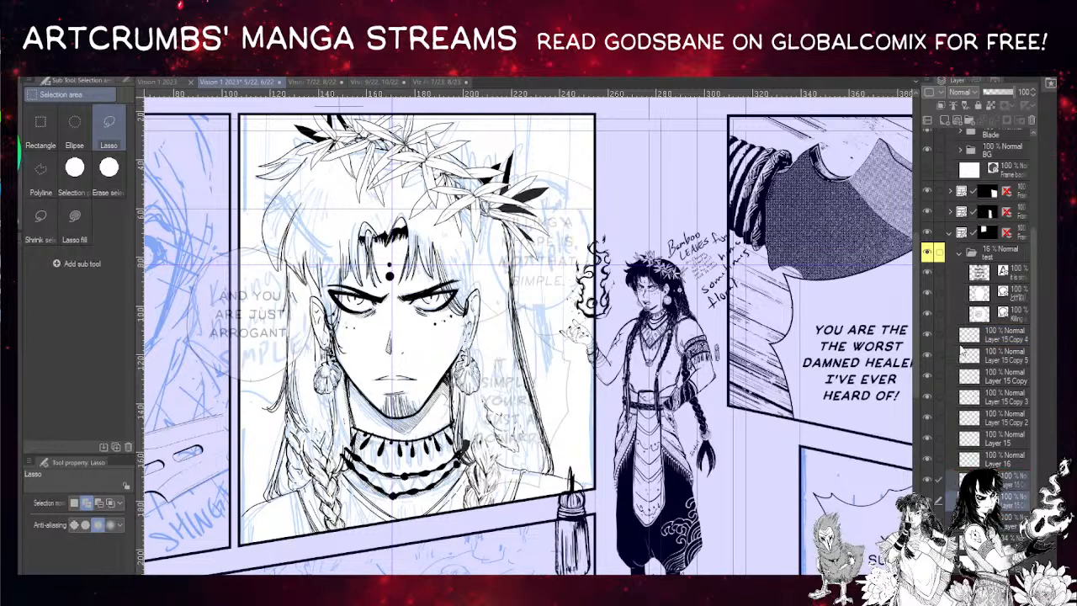
- Group all the Layer 15 and Layer 16 leaf layers in a new folder above Layer 6, collapse it and check its visibility
click(968, 334)
click(966, 121)
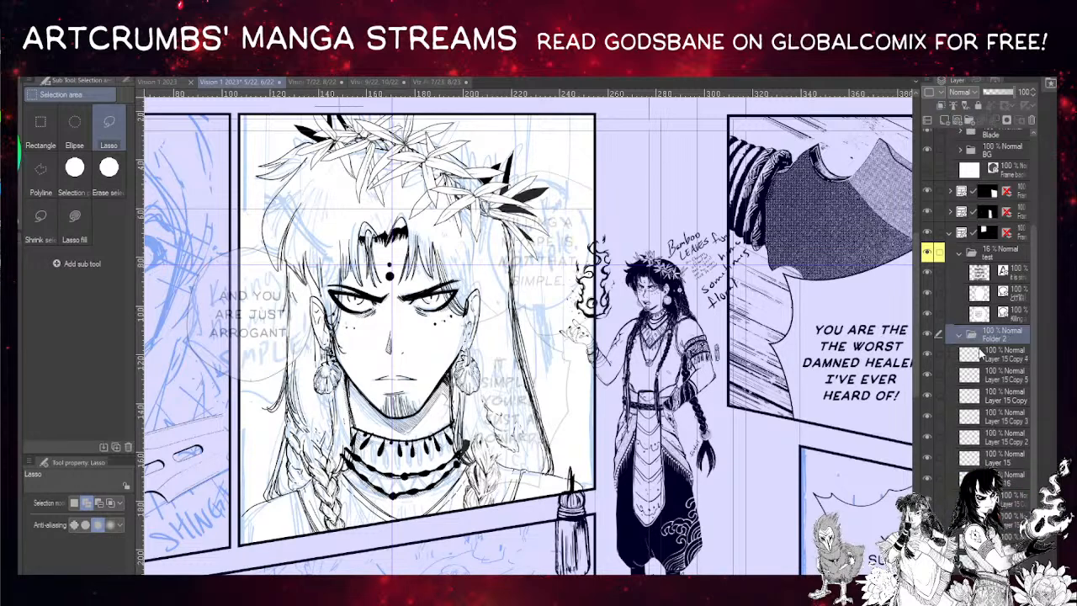
shift+click(1009, 520)
drag(976, 371, 967, 338)
click(959, 335)
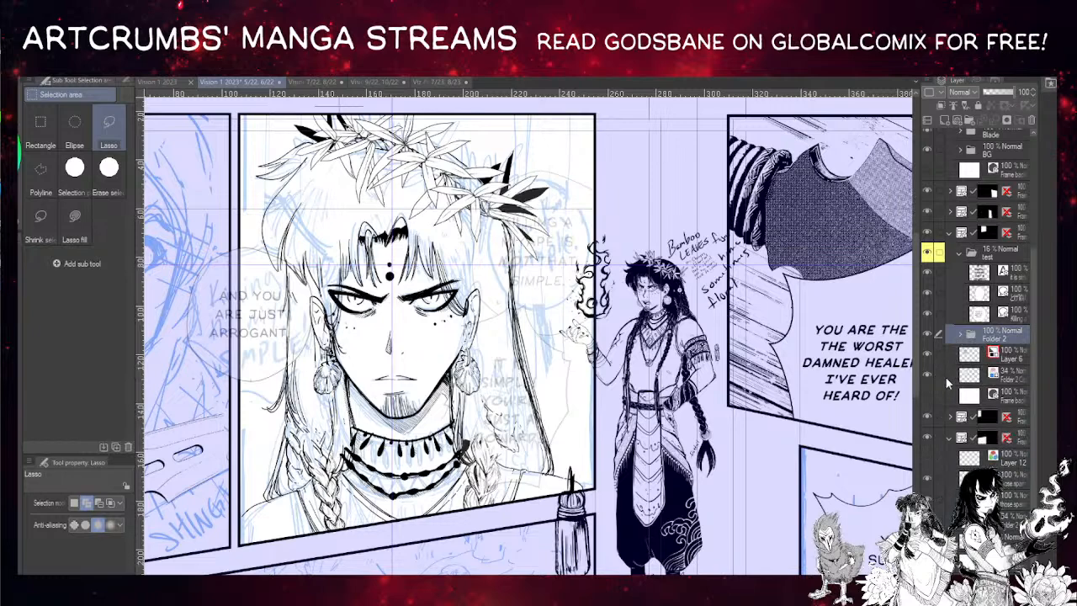
drag(638, 329, 663, 331)
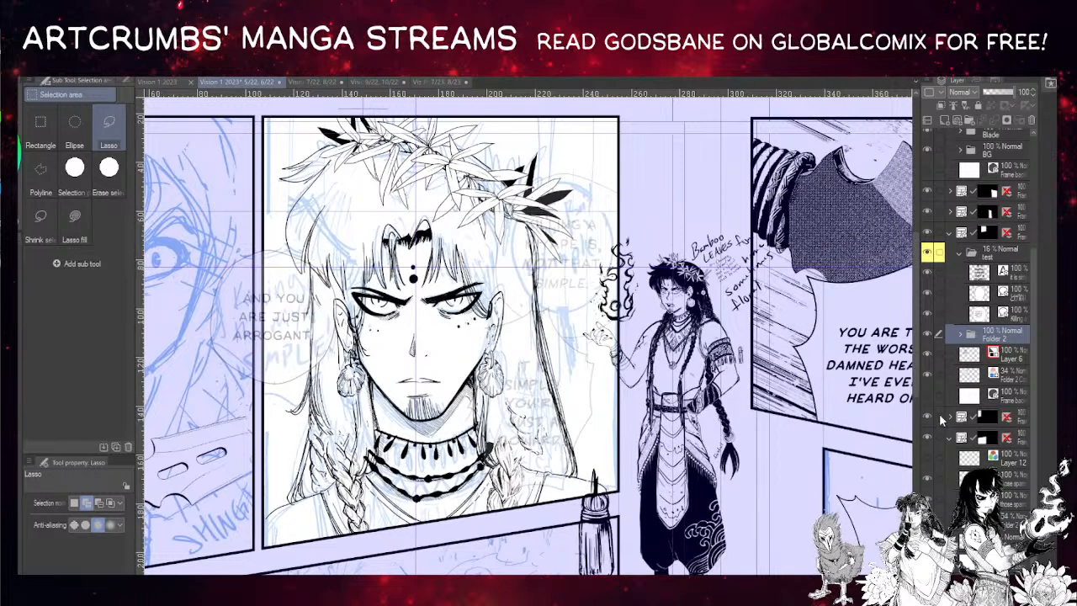
click(929, 334)
click(929, 335)
- Lasso the hair lines on top of the head on Layer 6 and cut and paste them onto their own layer
click(973, 355)
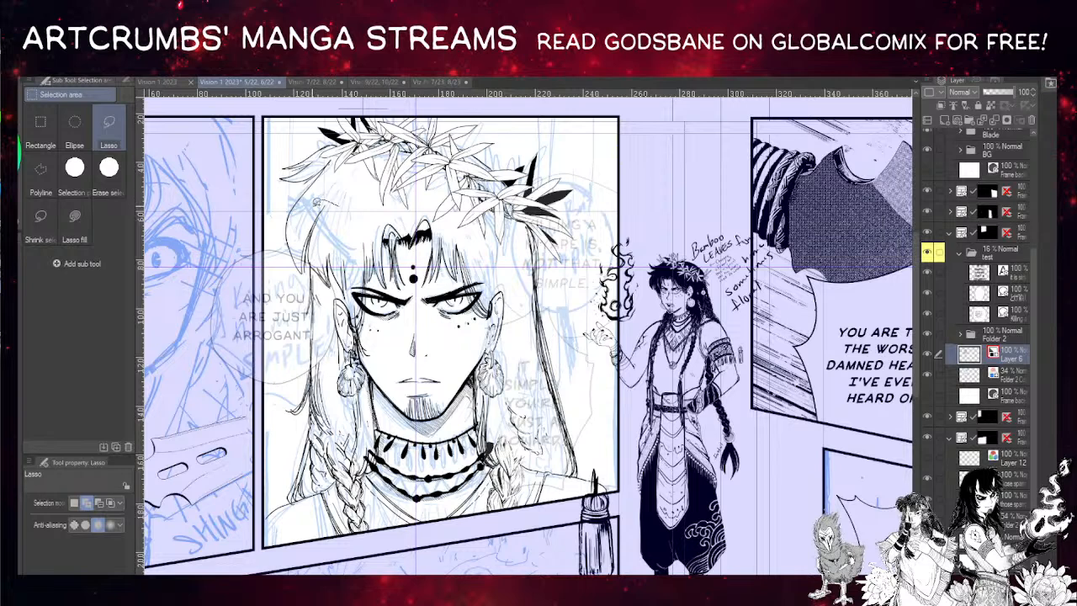
drag(339, 203, 326, 202)
mouse_move(286, 144)
mouse_down()
mouse_move(353, 91)
mouse_move(505, 120)
mouse_move(569, 311)
mouse_move(464, 270)
mouse_move(461, 313)
mouse_move(383, 317)
mouse_move(385, 292)
mouse_up()
key(ctrl+d)
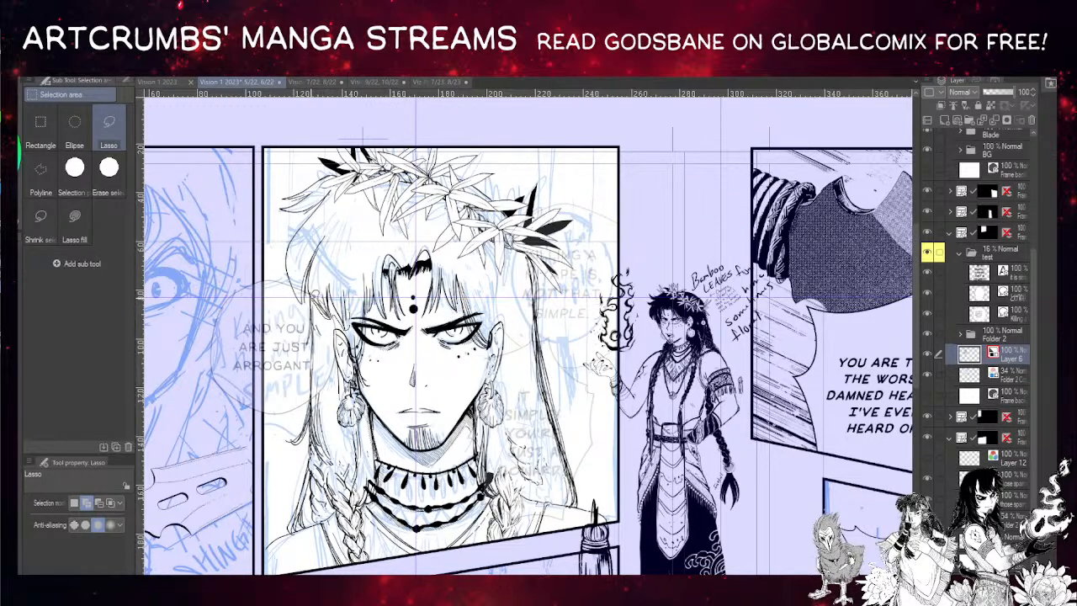
mouse_move(296, 131)
mouse_down()
mouse_move(428, 93)
mouse_move(553, 162)
mouse_move(553, 319)
mouse_move(538, 331)
mouse_move(494, 295)
mouse_move(431, 265)
mouse_move(359, 288)
mouse_up()
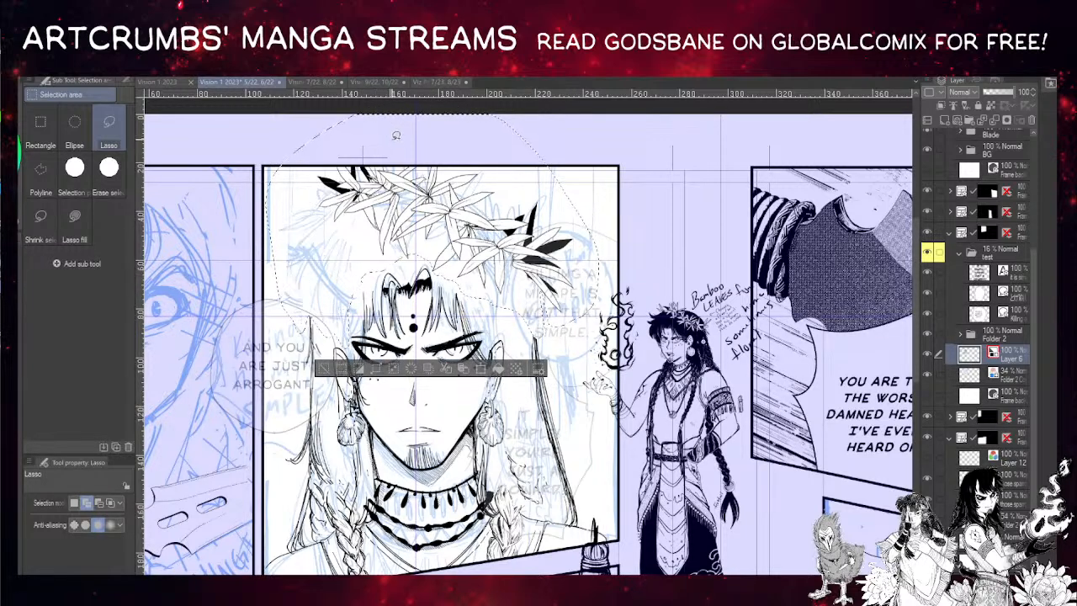
key(ctrl+c)
key(ctrl+v)
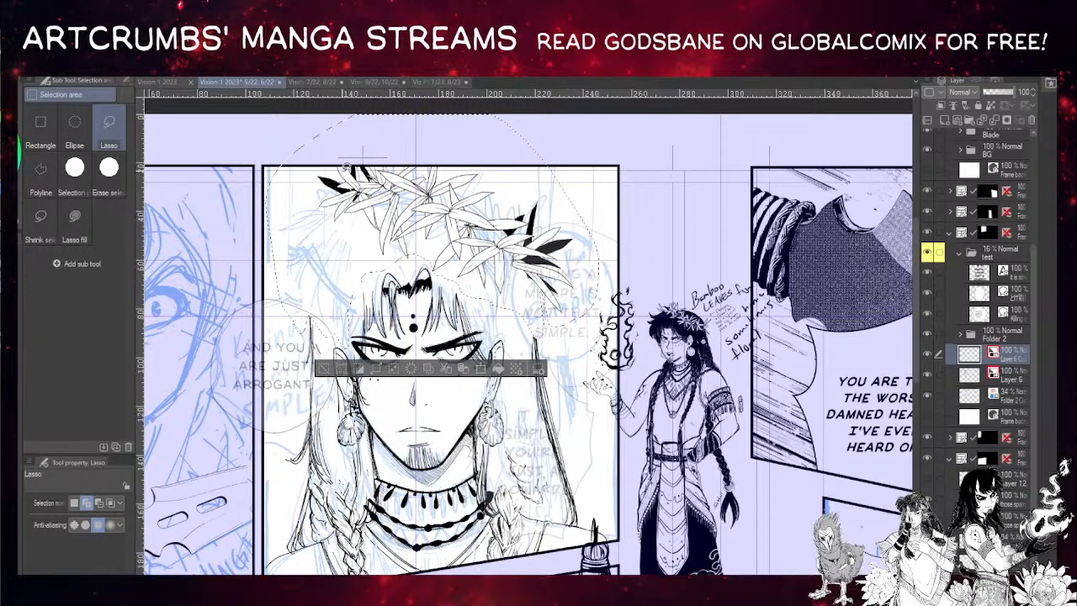
key(ctrl+d)
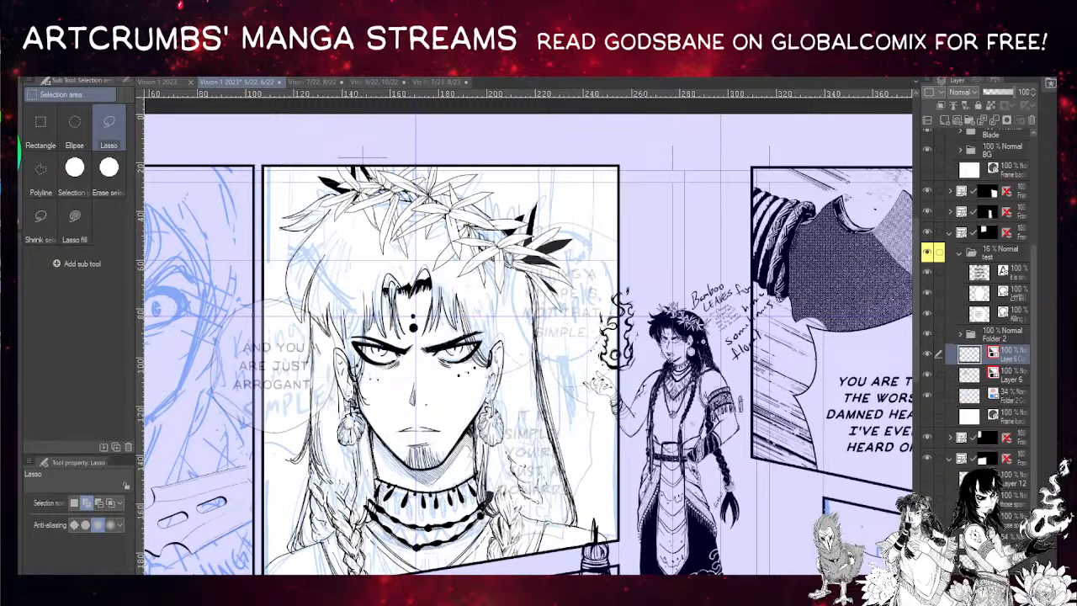
- Lower the separated crown hair on the head, then transform it slightly toward the right to line up with the side hair
key(k)
drag(524, 316, 527, 336)
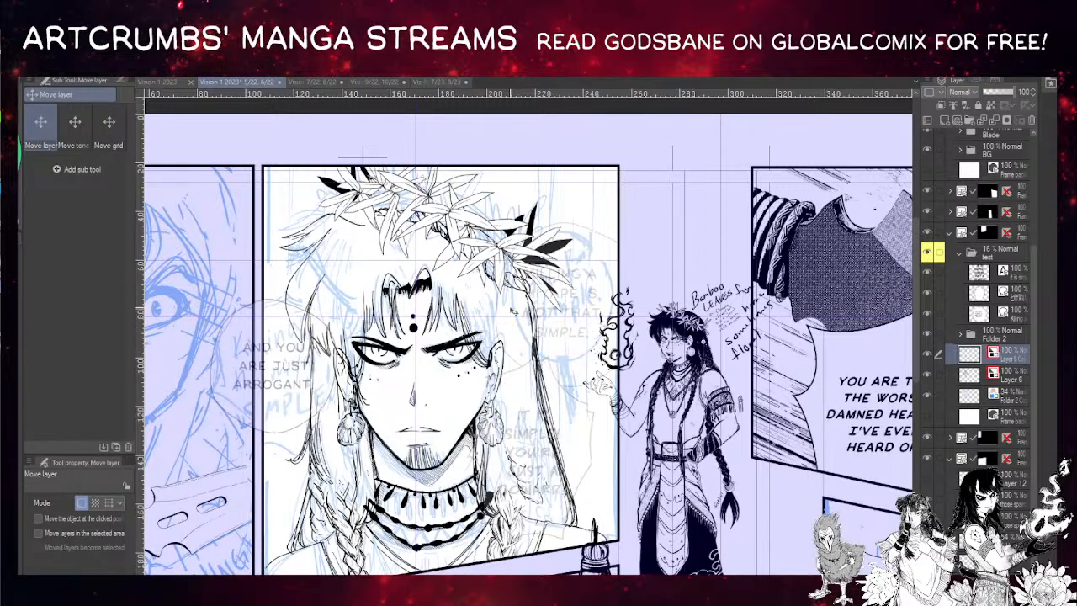
key(ctrl+t)
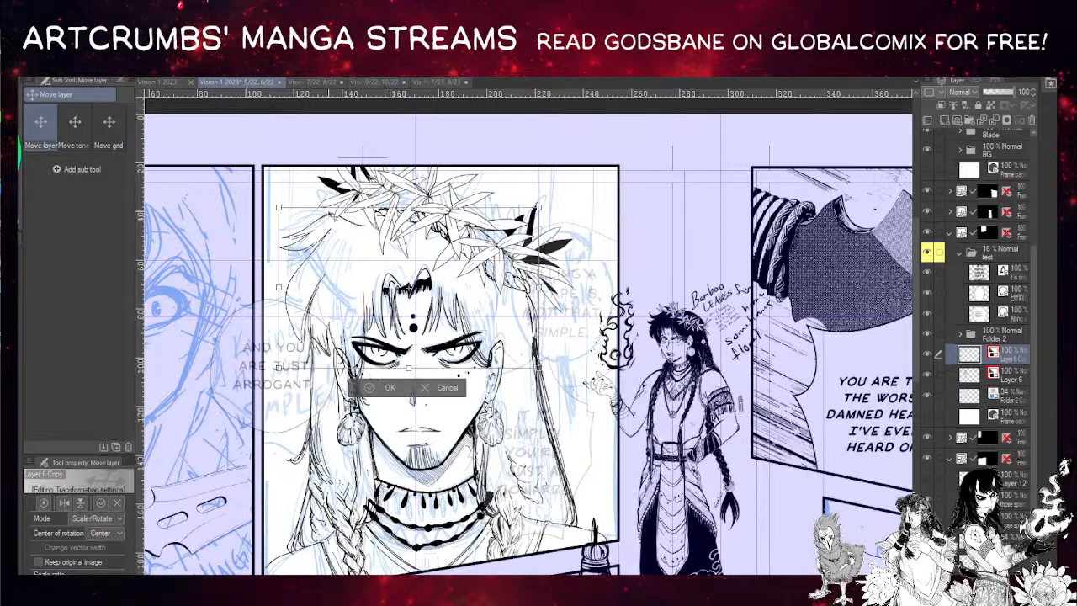
drag(414, 213, 423, 215)
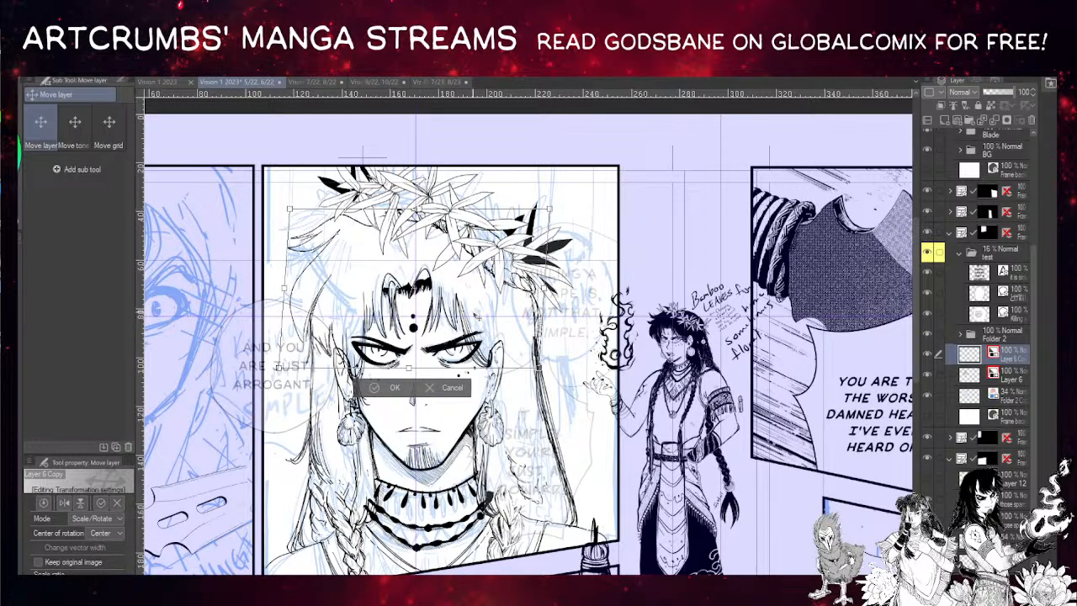
drag(539, 367, 536, 366)
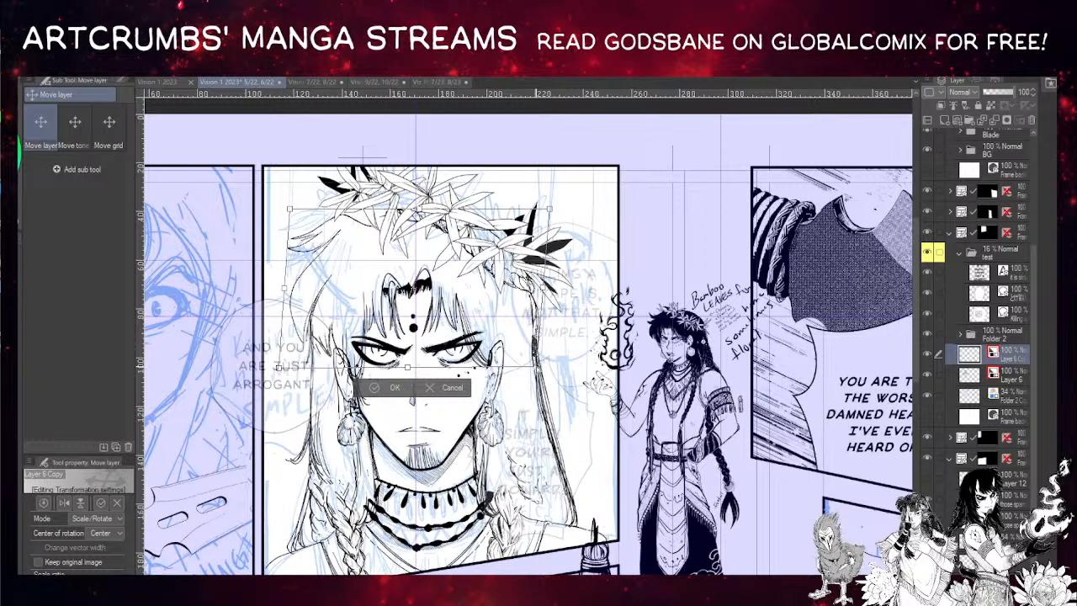
click(394, 387)
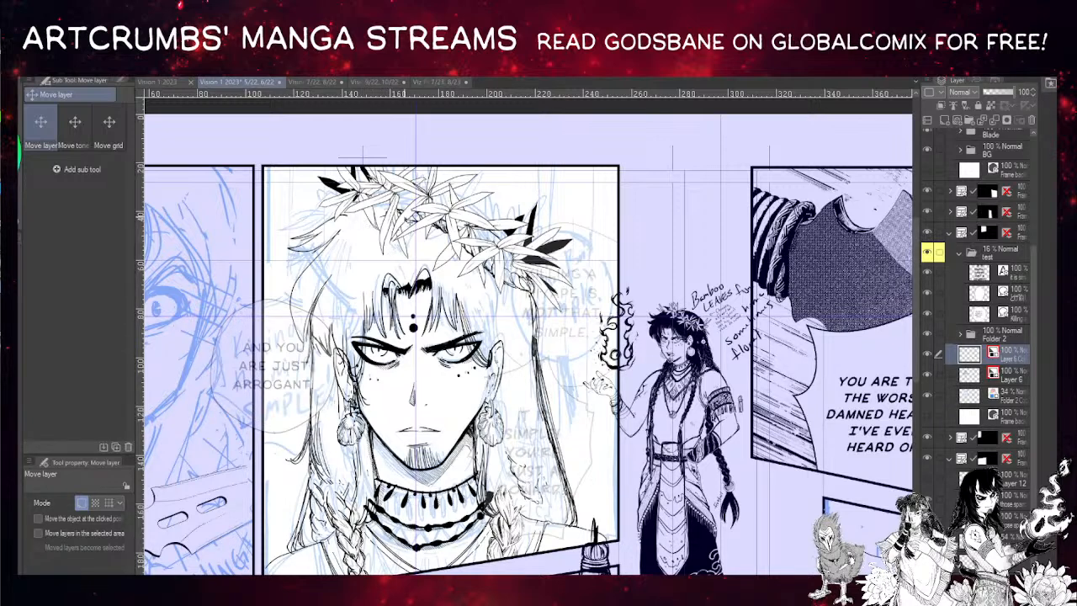
- Move the wreath's layer folder down onto the lowered crown hair and hide the blue sketch layer
click(982, 336)
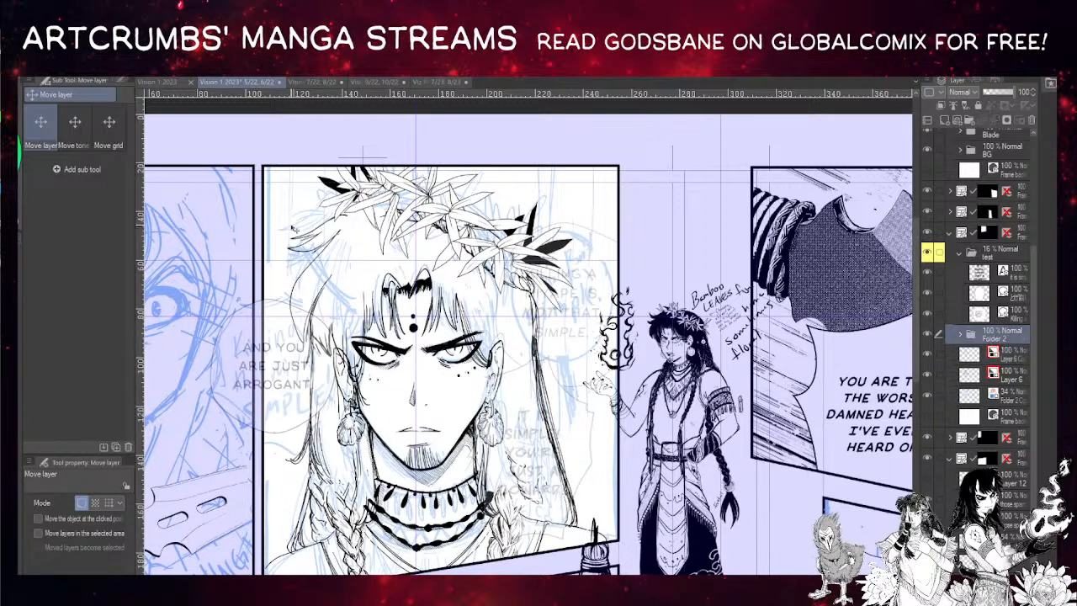
mouse_move(467, 250)
mouse_down()
mouse_move(470, 276)
mouse_move(499, 262)
mouse_up()
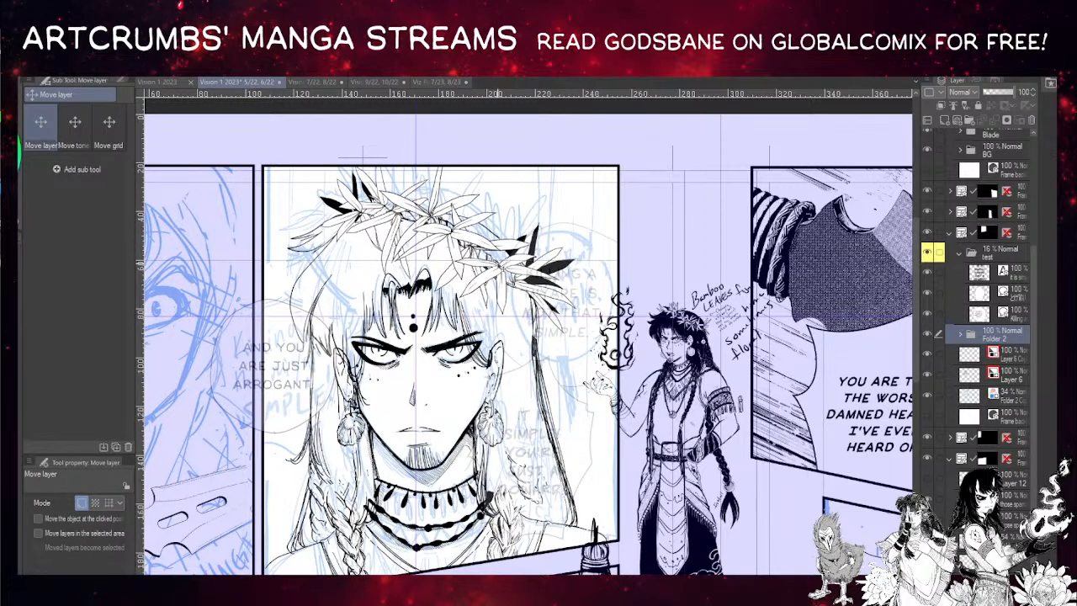
drag(477, 306, 498, 287)
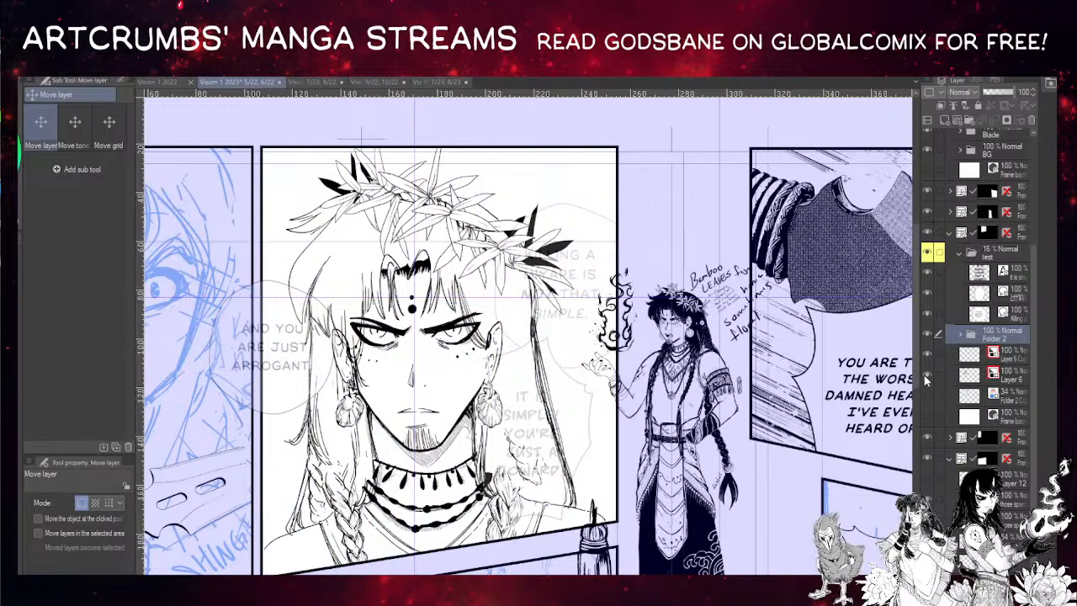
- On Layer 6, erase the long outer hair strand below the wreath's right end and redraw it with the pen at size 64.9
click(970, 371)
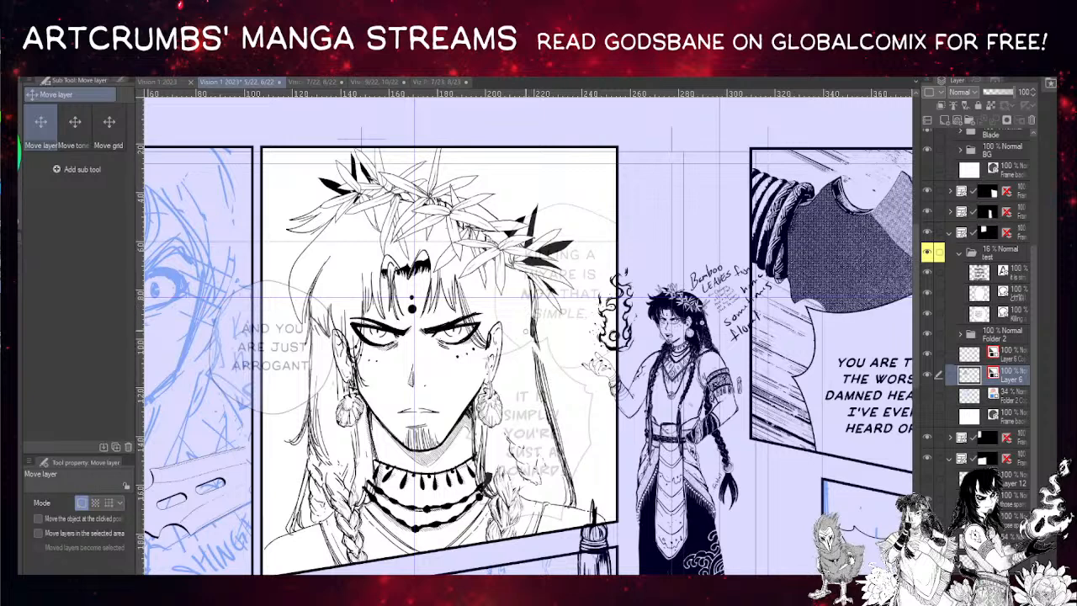
mouse_move(536, 365)
mouse_down()
mouse_move(561, 451)
mouse_move(556, 417)
mouse_up()
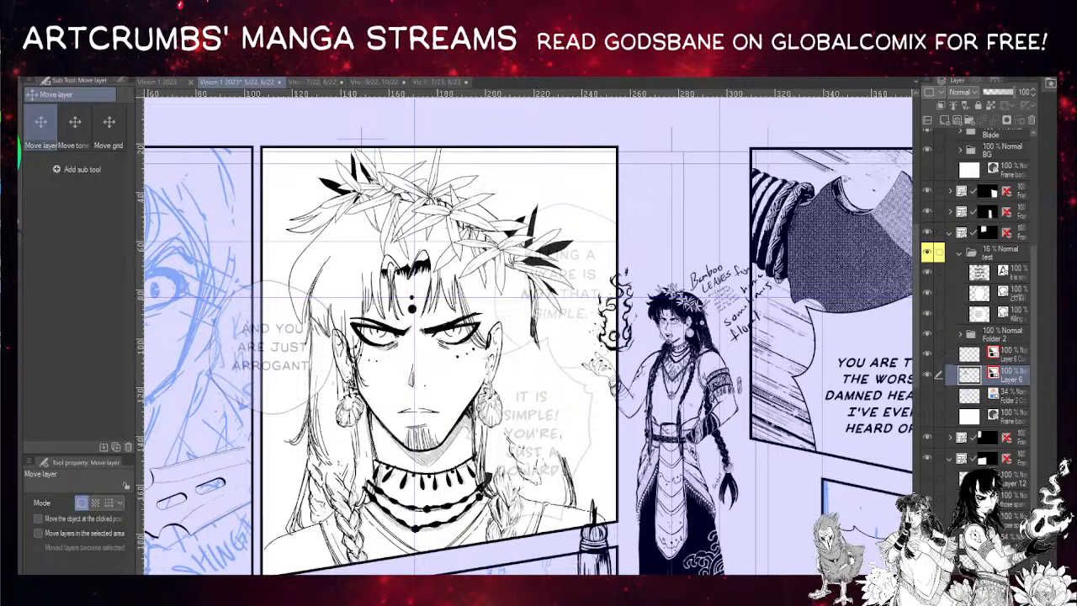
key(p)
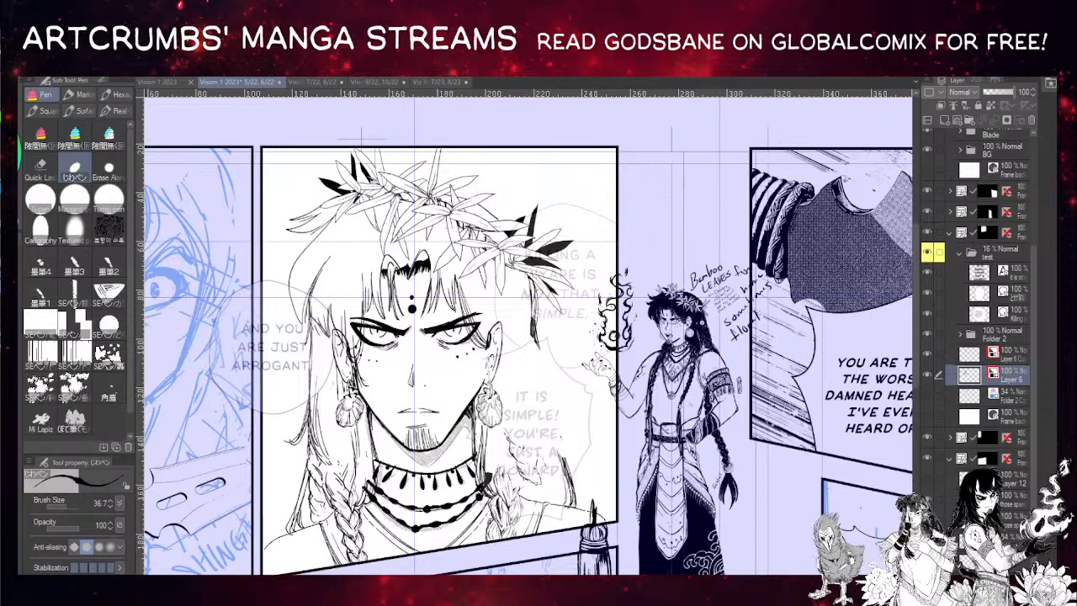
click(70, 505)
drag(463, 309, 447, 290)
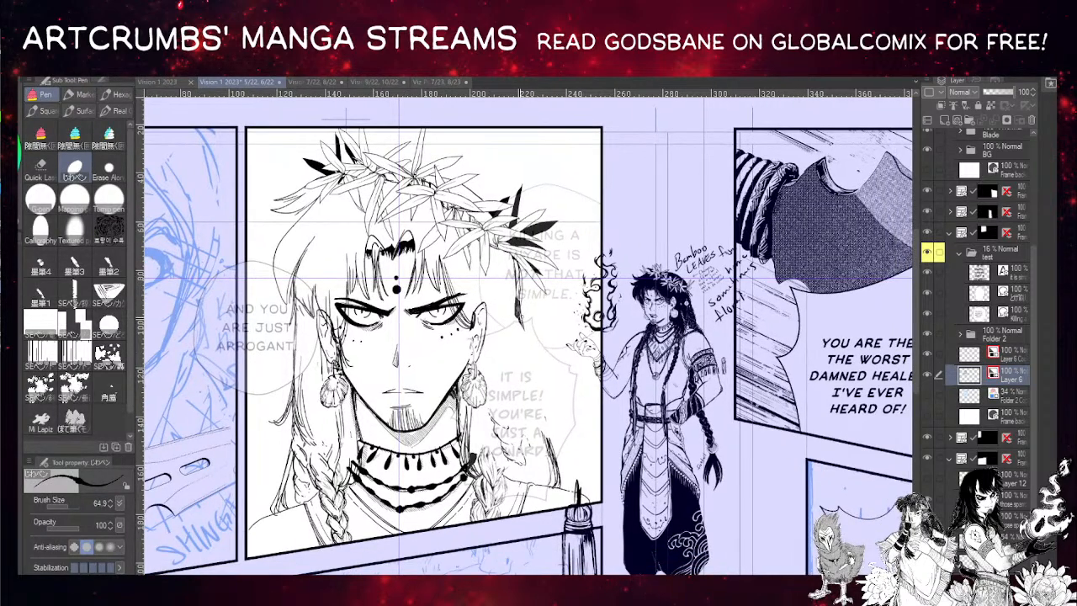
drag(520, 315, 564, 473)
key(ctrl+z)
drag(517, 298, 529, 363)
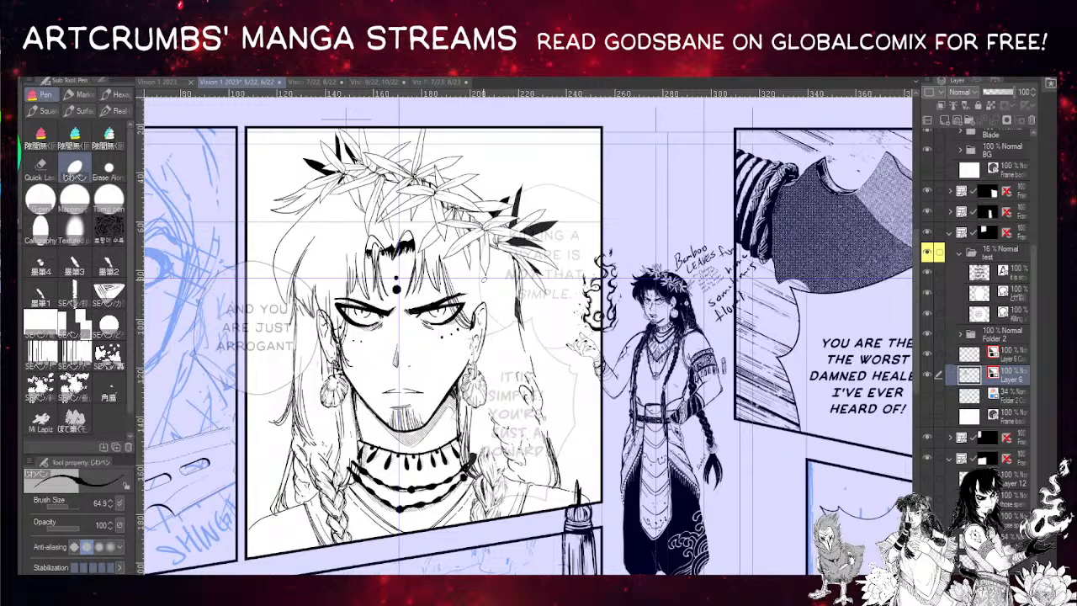
- Merge the separated crown hair into Layer 6 and ink further hair strands below the wreath's right end
click(975, 356)
click(1021, 482)
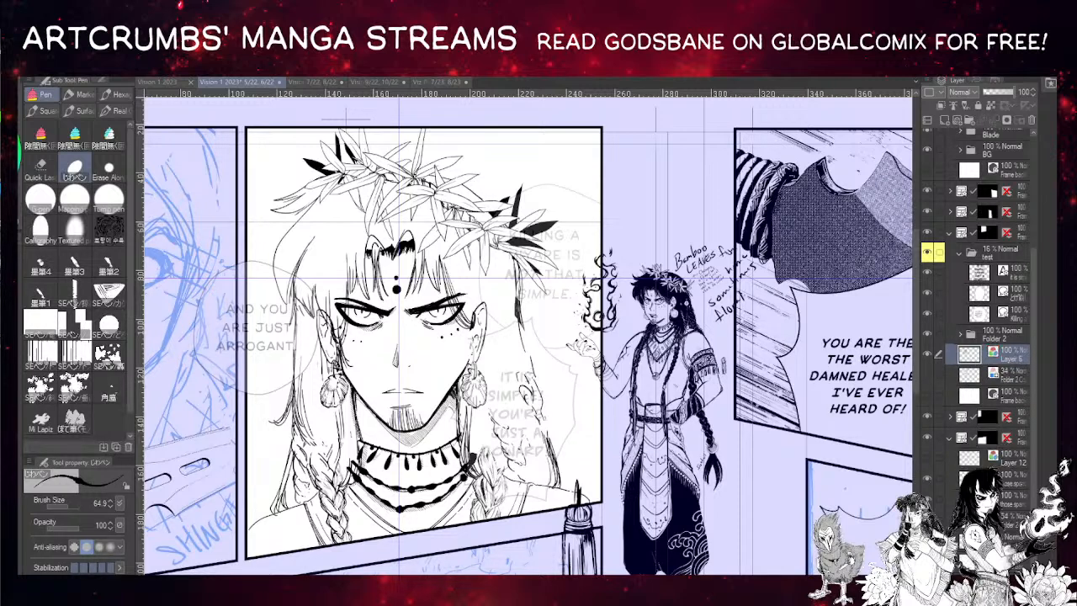
drag(510, 263, 521, 328)
drag(520, 270, 525, 340)
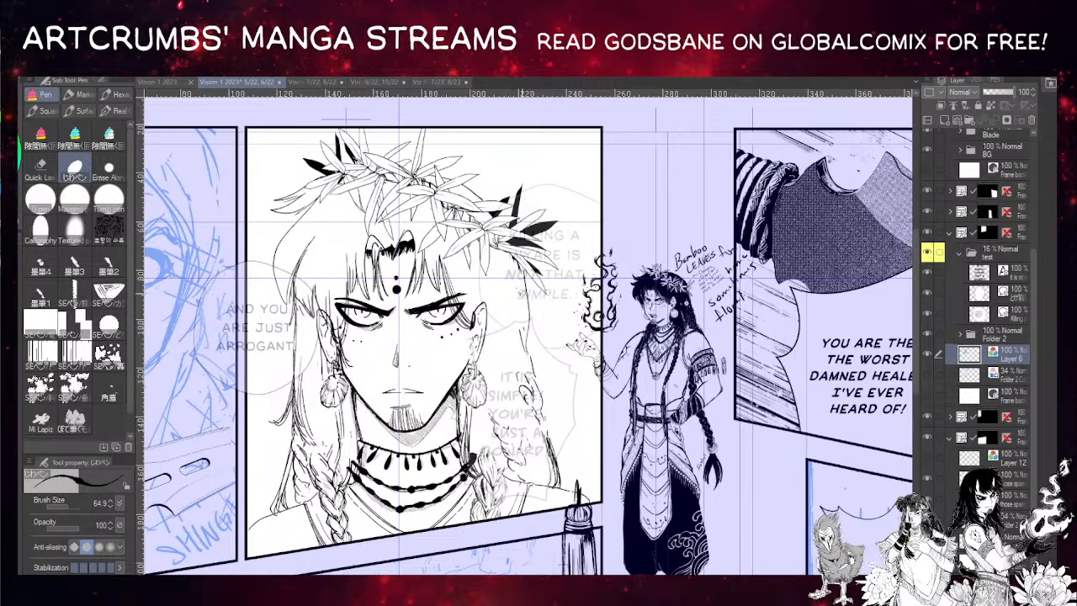
drag(521, 291, 553, 485)
- Choose the round bead brush from the jewelry decorations, set it to size 246.1, and place beads on the hair strands
key(b)
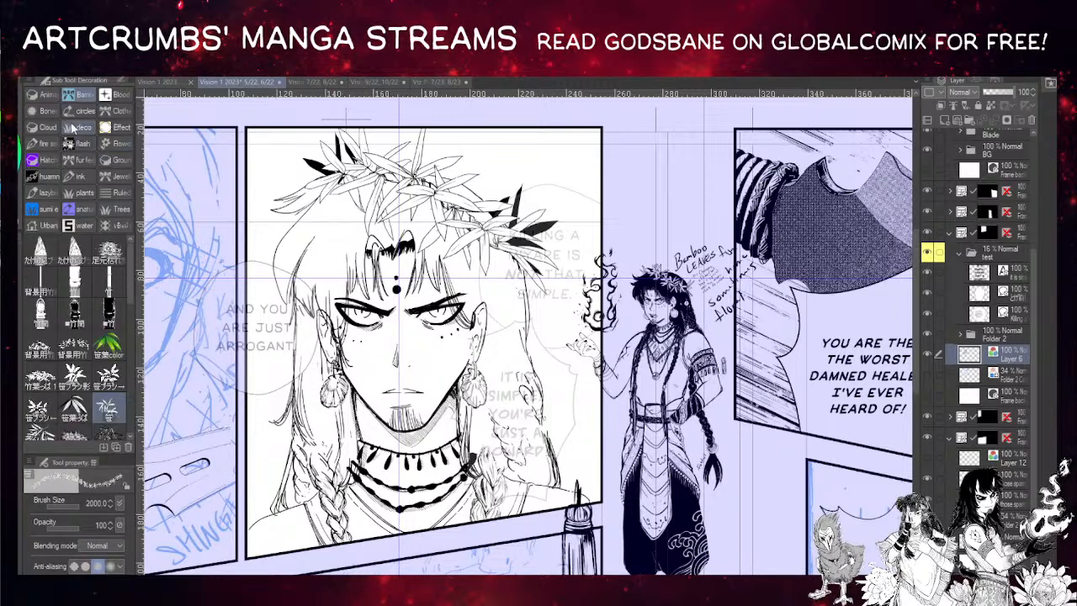
click(118, 176)
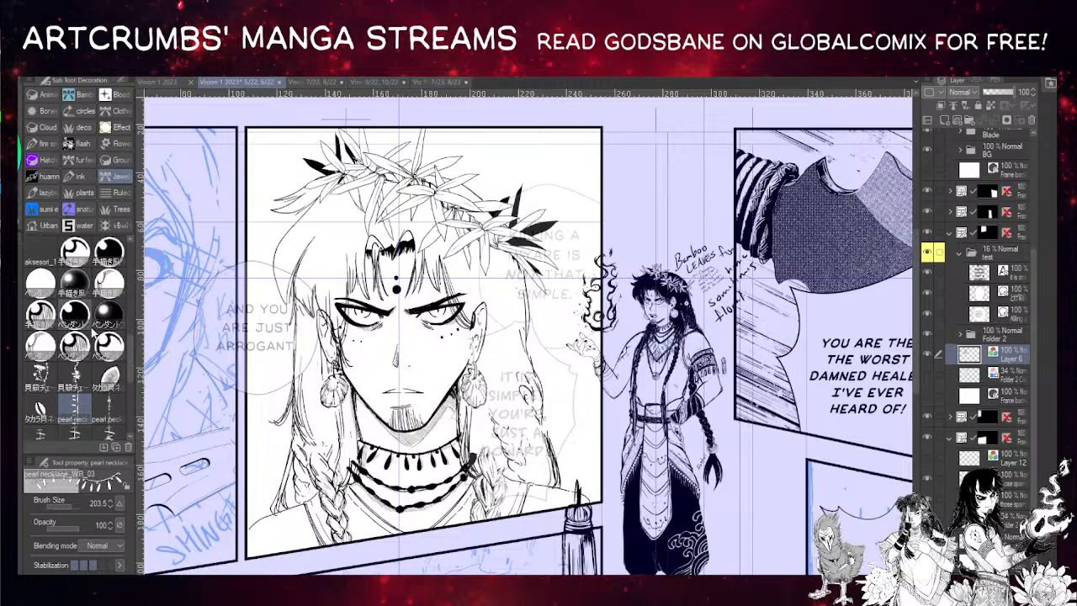
scroll(96, 334, up, 2)
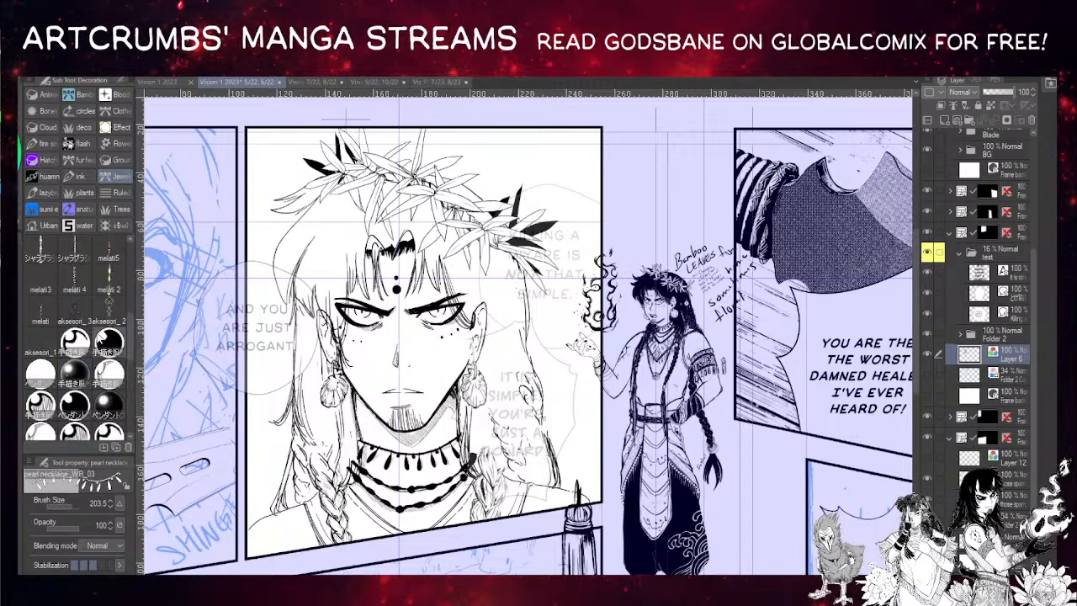
scroll(96, 352, up, 4)
click(74, 337)
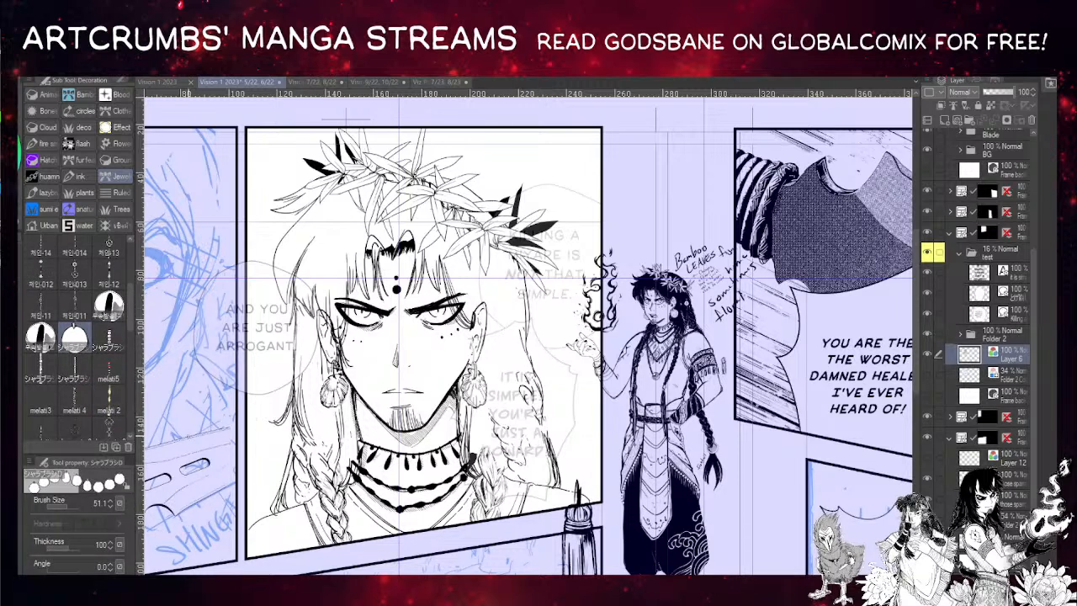
click(72, 507)
drag(467, 402, 471, 374)
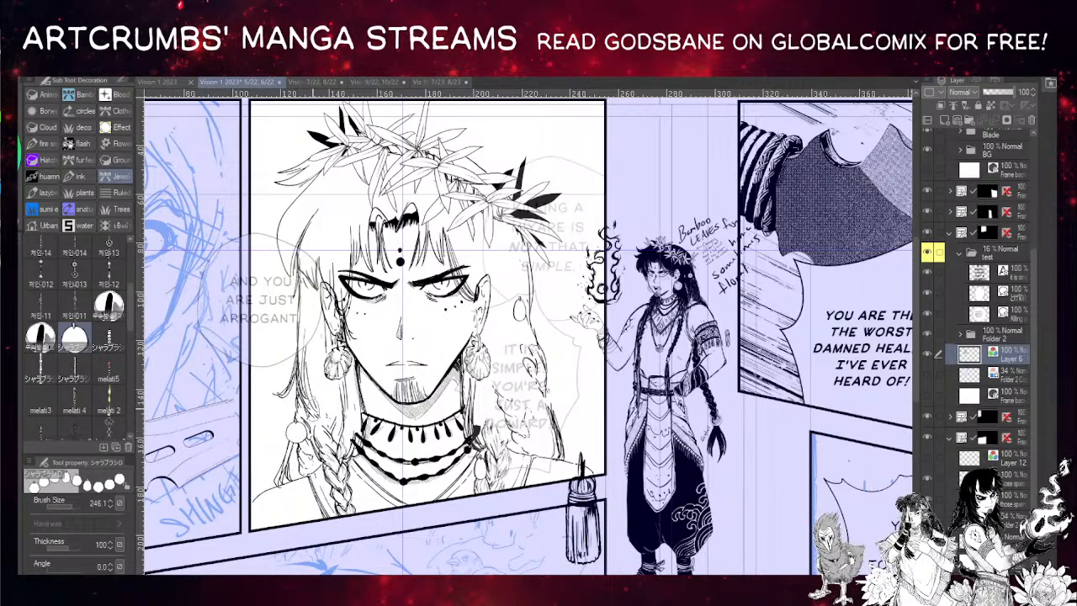
- Create a new layer below Layer 6 and stamp round beads on the outer hair strands beside the face
click(967, 376)
click(944, 119)
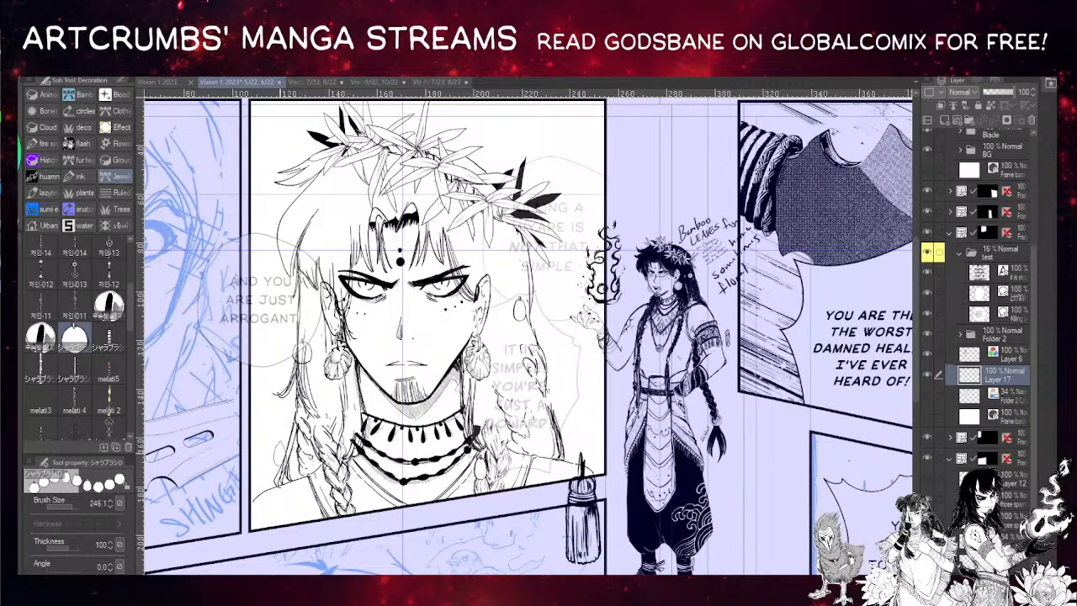
scroll(328, 396, down, 1)
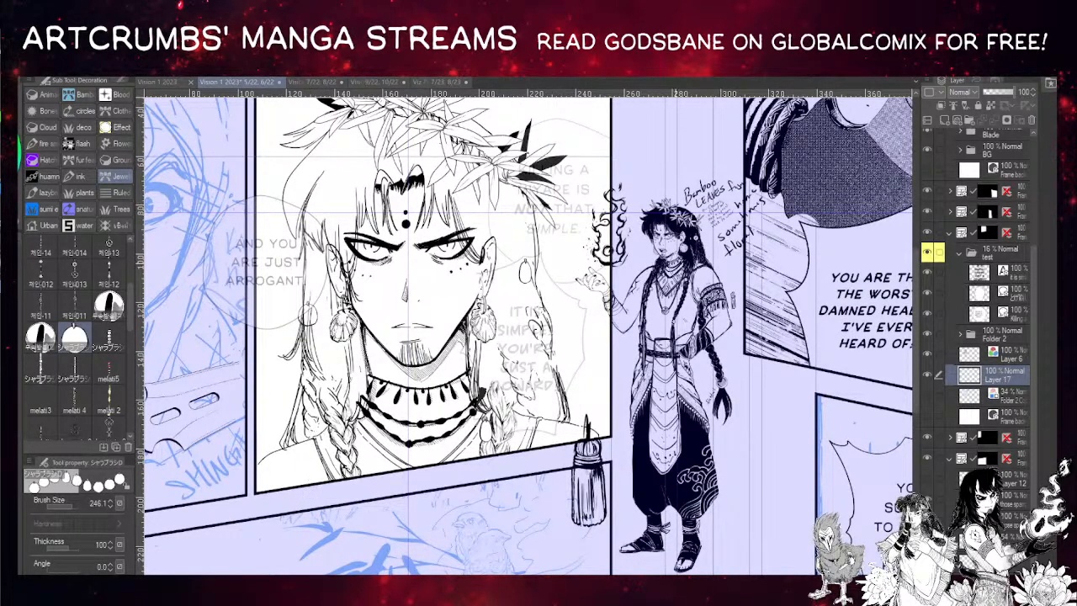
mouse_move(500, 329)
mouse_down()
mouse_move(499, 340)
mouse_move(549, 326)
mouse_up()
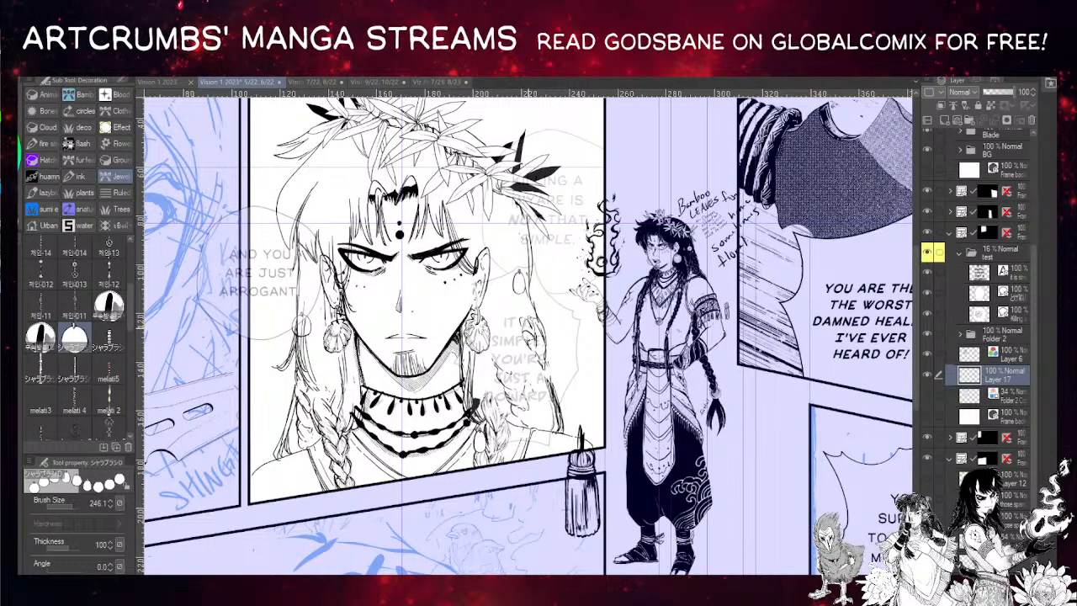
mouse_move(553, 215)
mouse_down()
mouse_move(540, 223)
mouse_move(538, 247)
mouse_up()
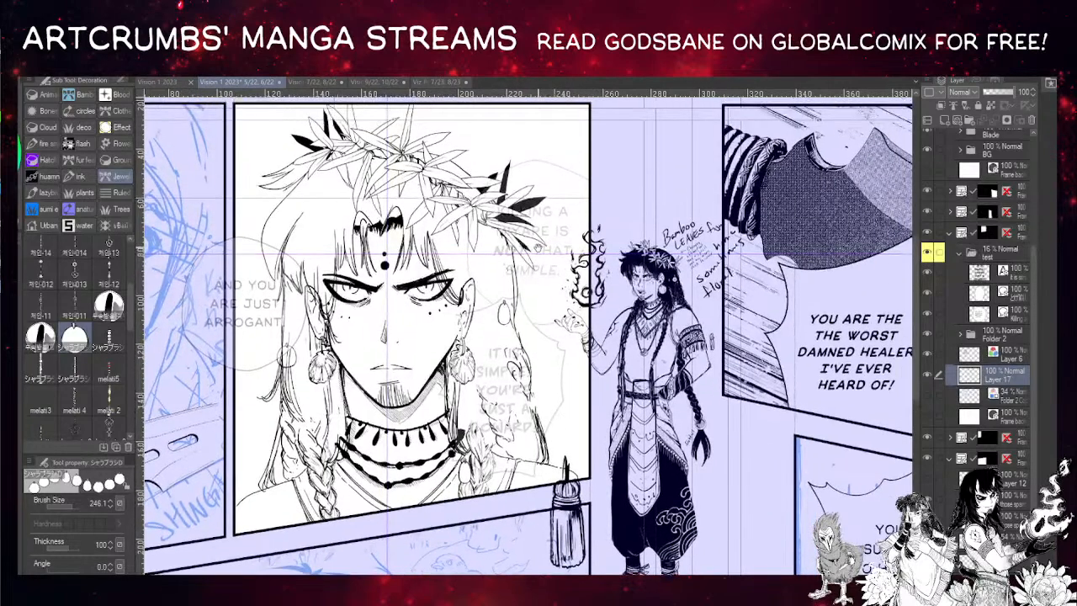
- Merge Layer 6 down into Layer 17, then duplicate the merged layer and hide the original
click(969, 353)
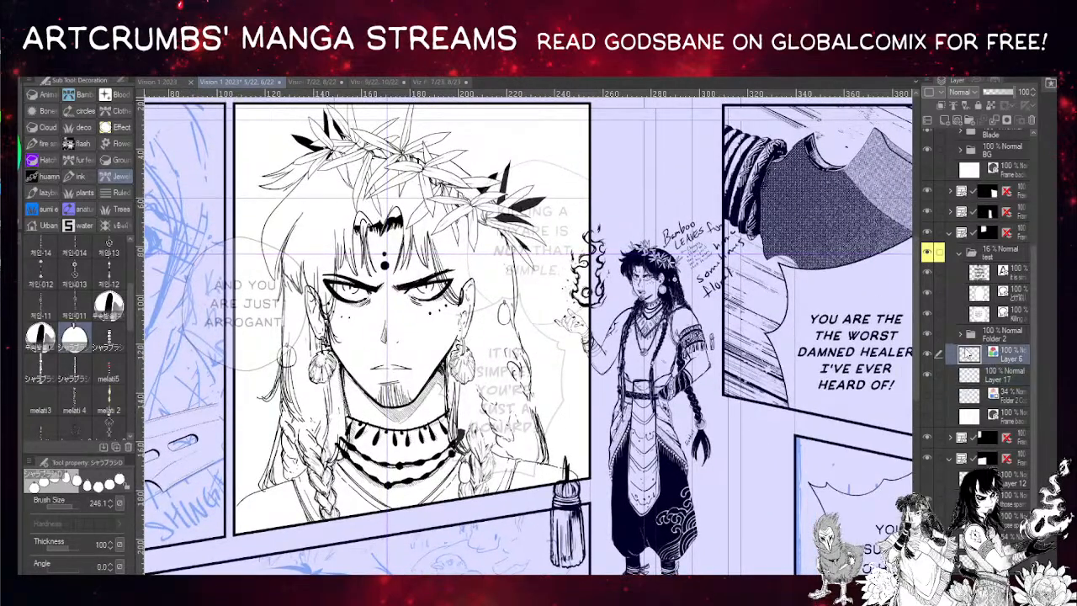
click(928, 355)
click(928, 355)
key(ctrl+e)
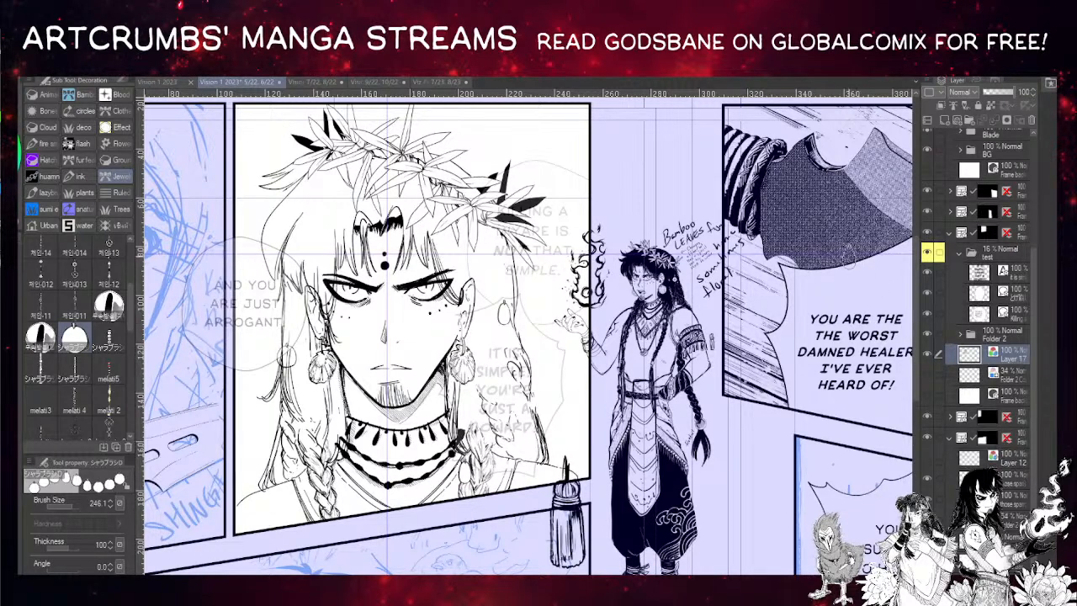
drag(972, 358, 945, 120)
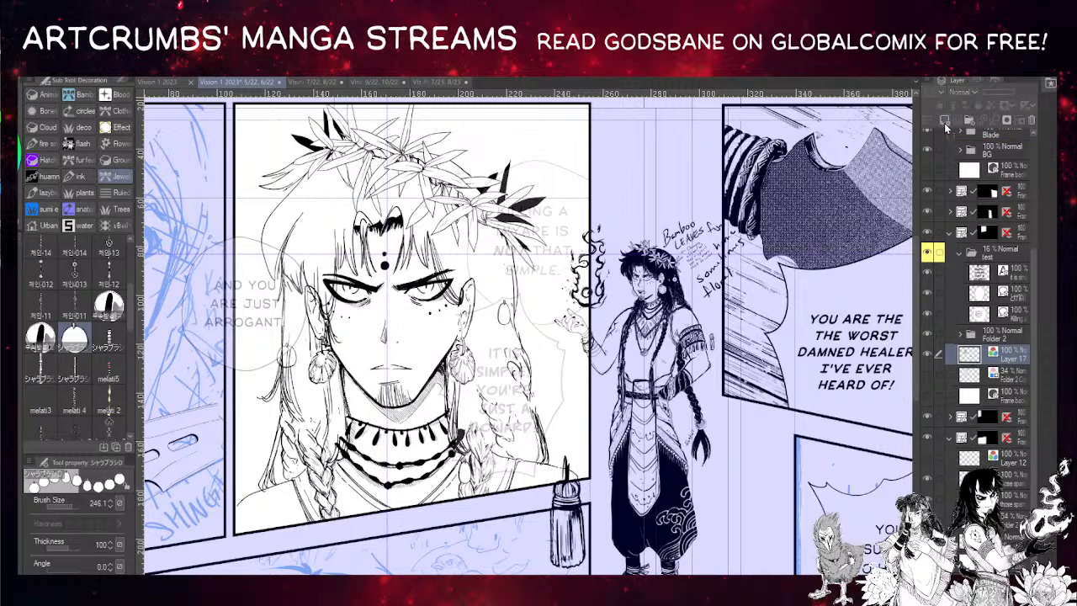
click(969, 370)
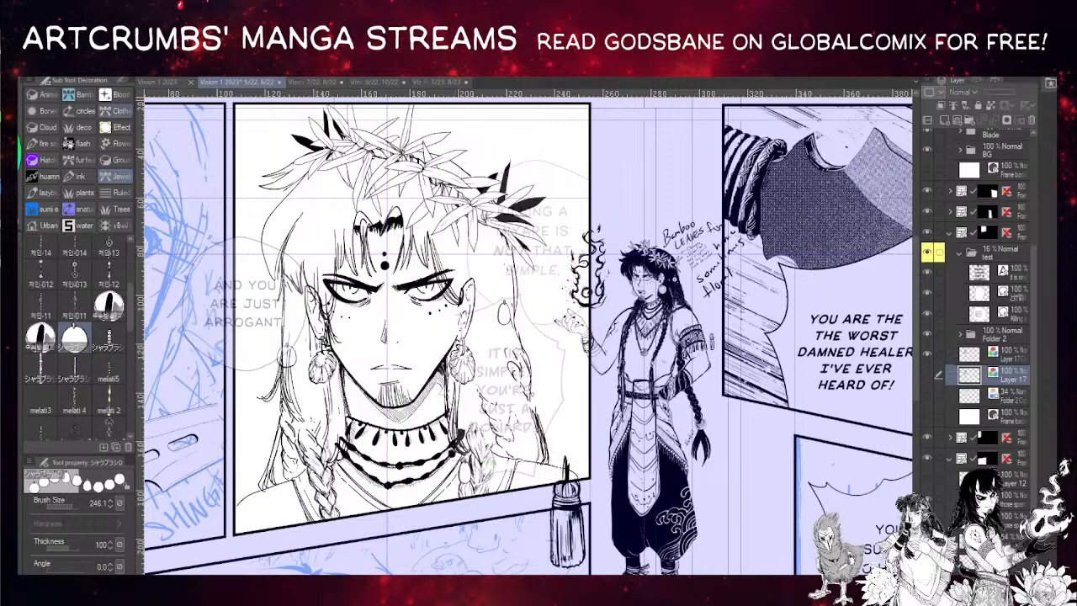
key(m)
click(45, 128)
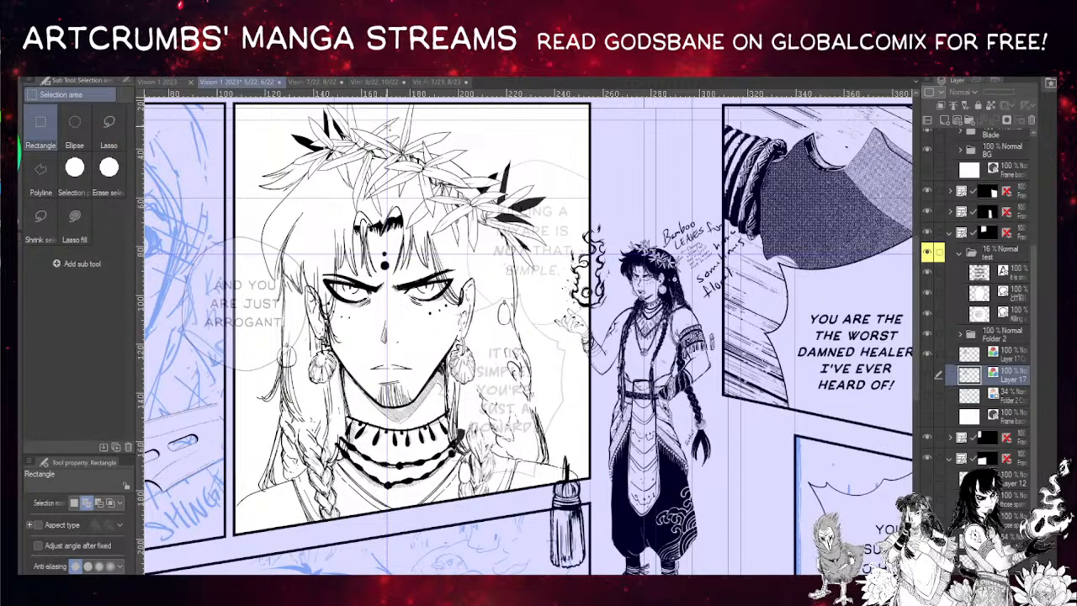
drag(384, 124, 591, 544)
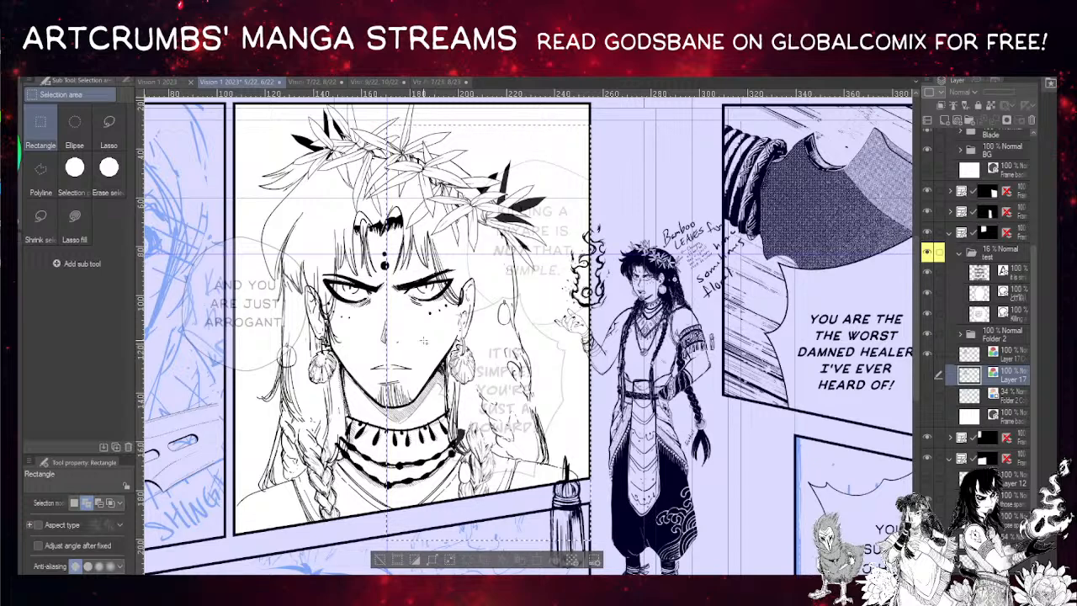
key(ctrl+d)
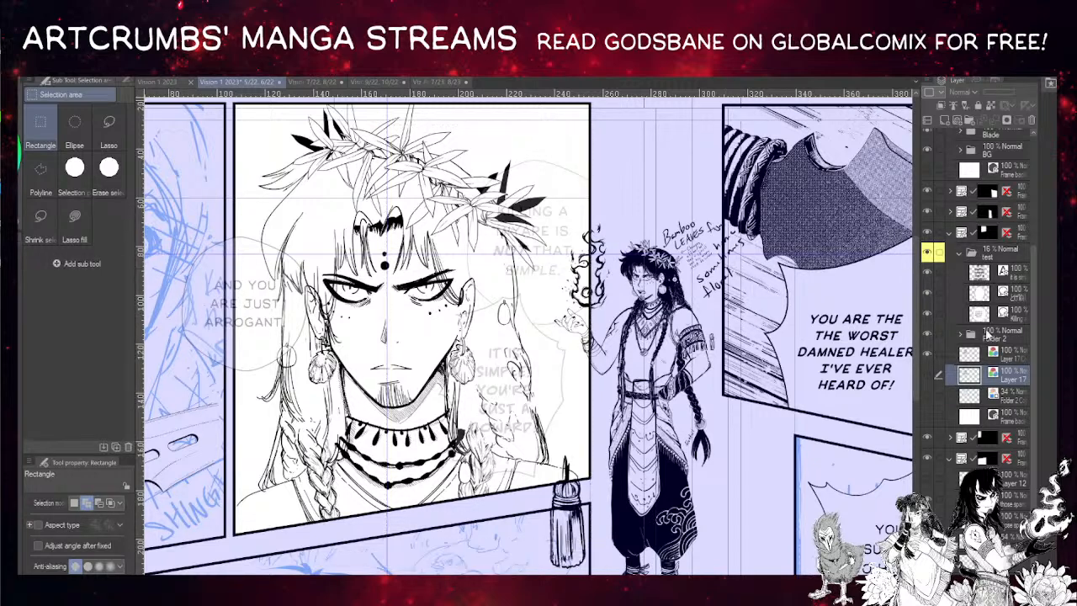
- On the visible Layer 17 copy, cut the half of the portrait right of the centre guide and paste it onto its own layer
click(970, 355)
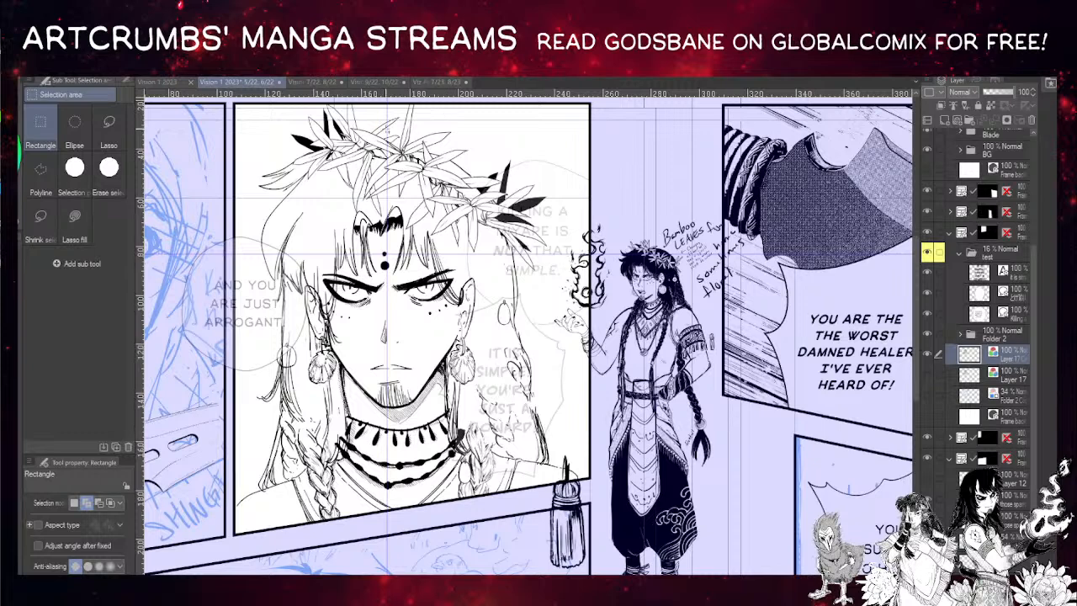
click(929, 370)
click(927, 369)
click(927, 354)
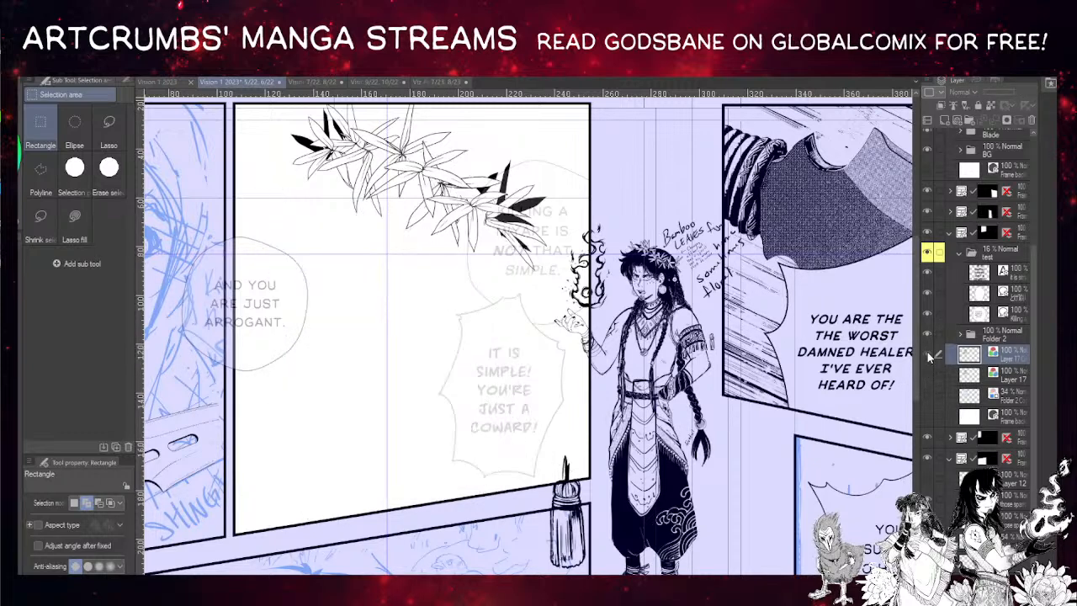
click(928, 356)
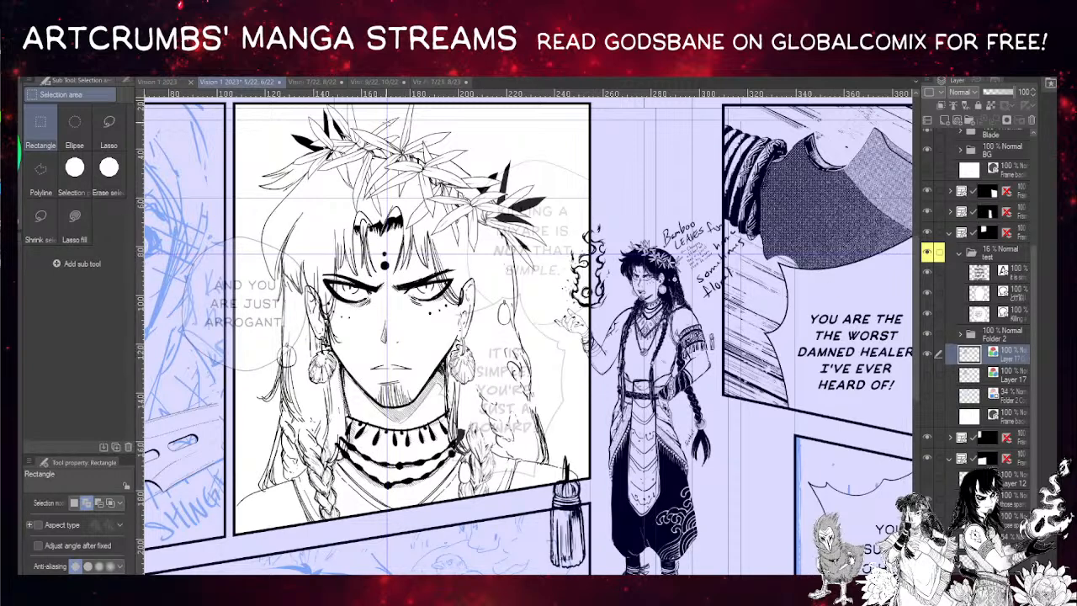
drag(387, 122, 604, 527)
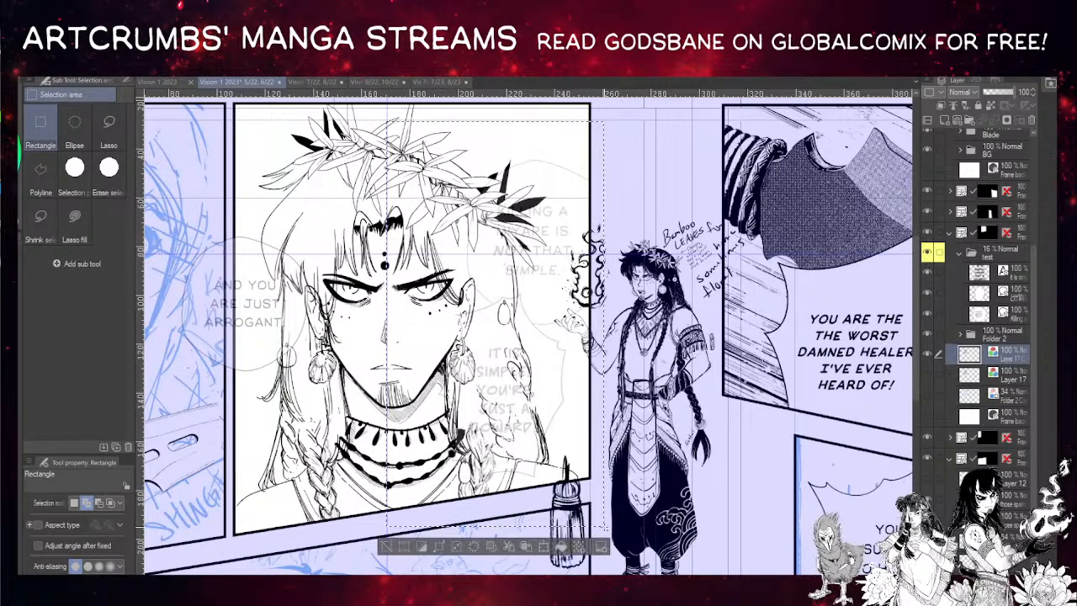
key(ctrl+x)
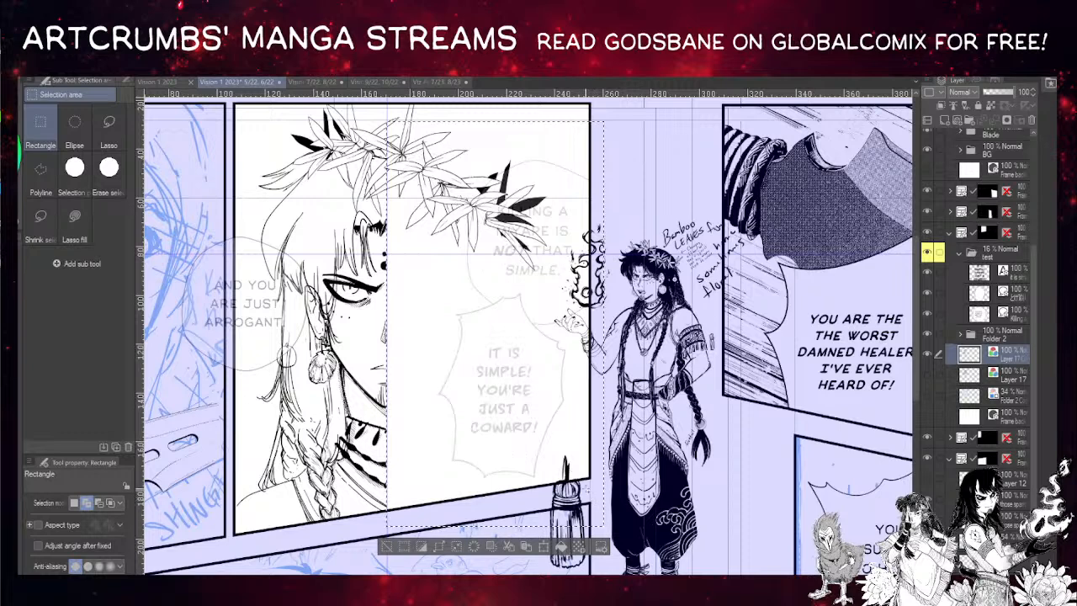
key(ctrl+v)
key(ctrl+d)
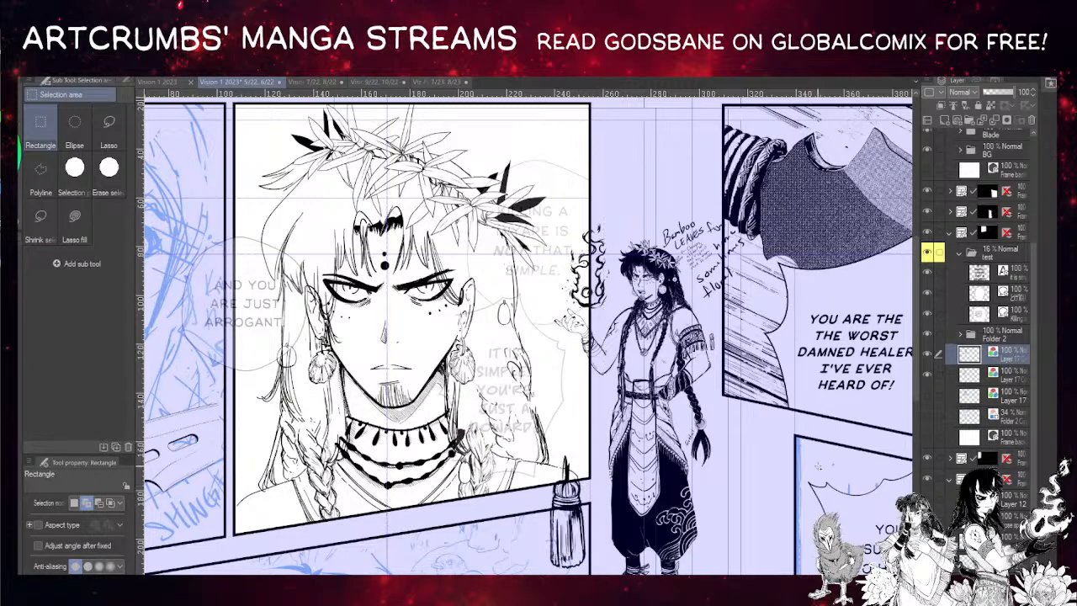
- Give the left-half portrait layer the blue layer color and lower its opacity to 36%
click(972, 376)
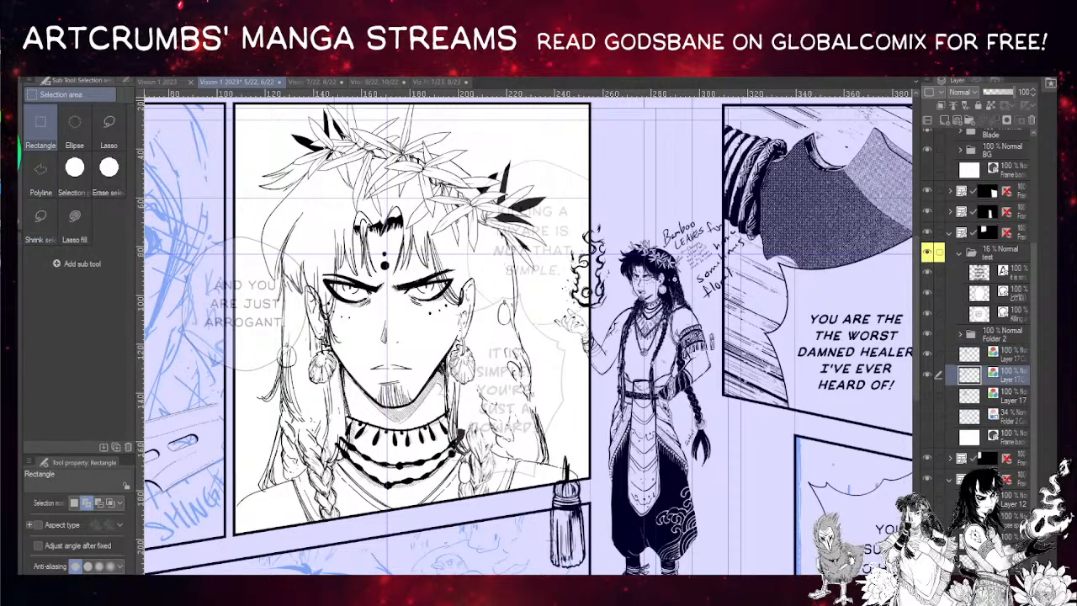
key(ctrl+b)
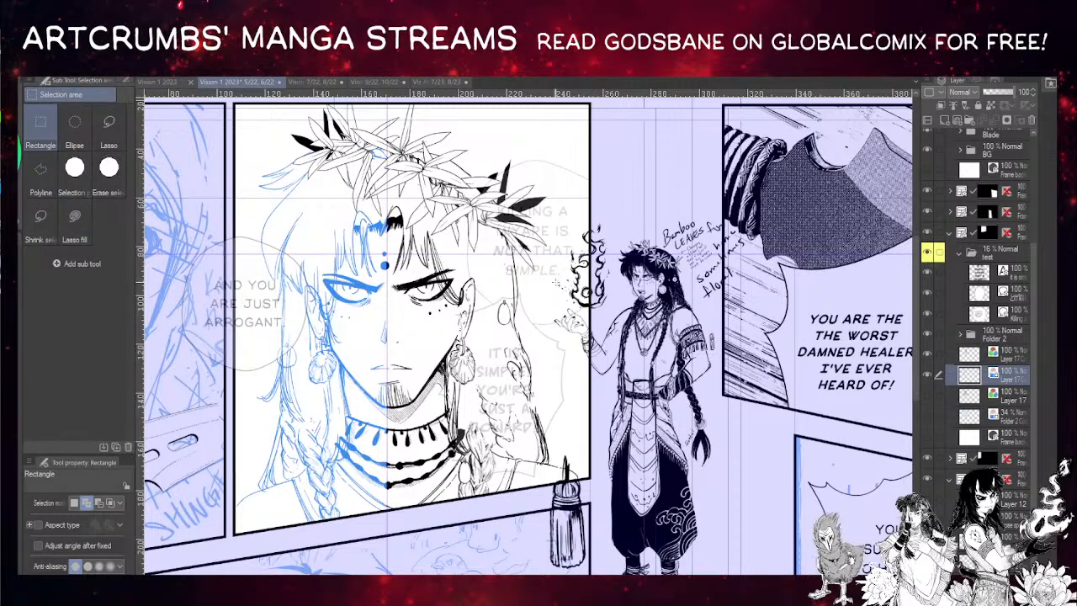
drag(1001, 93, 995, 92)
- Flip the pasted right half of the face horizontally and move it over the blue left half
click(980, 355)
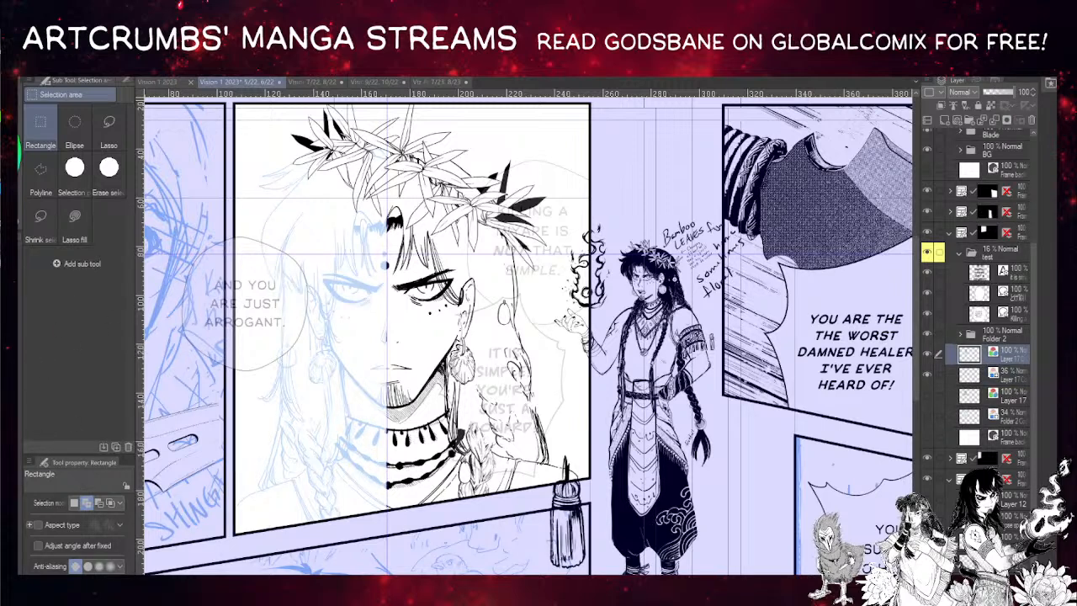
key(ctrl+t)
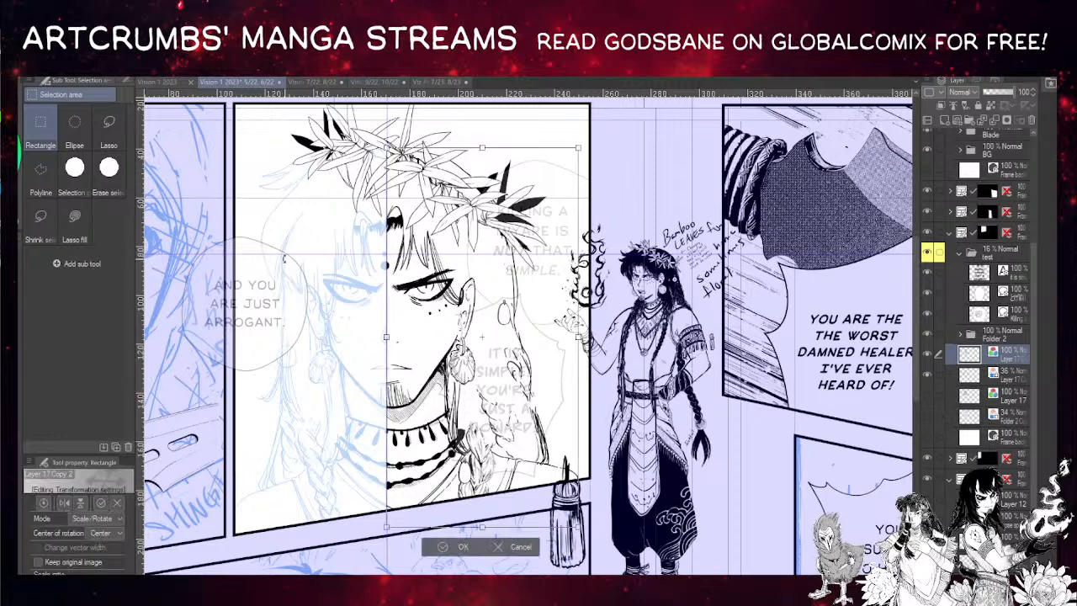
click(65, 503)
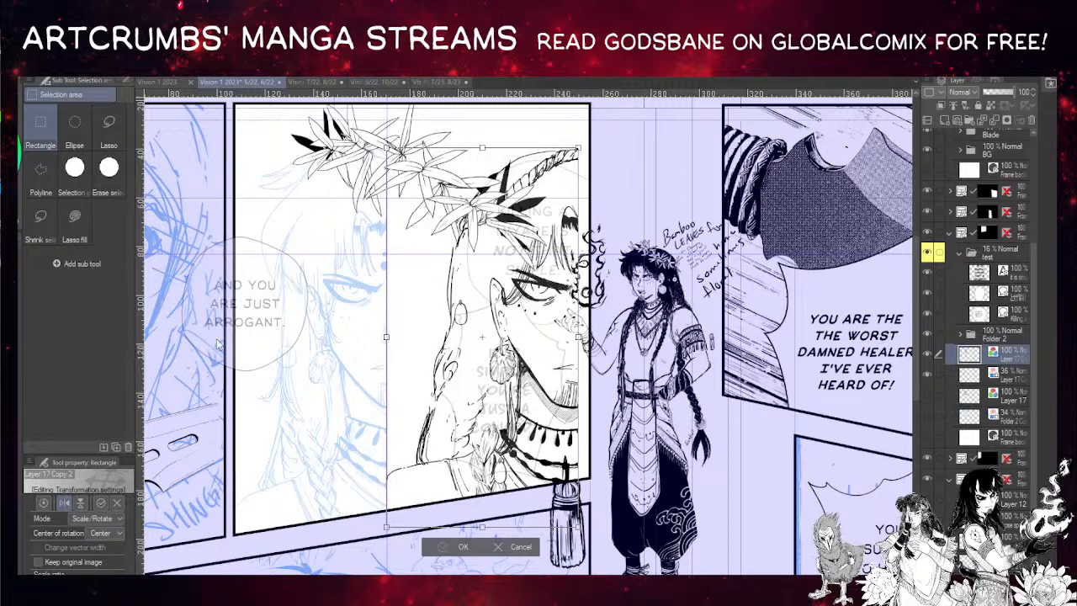
key(Return)
key(k)
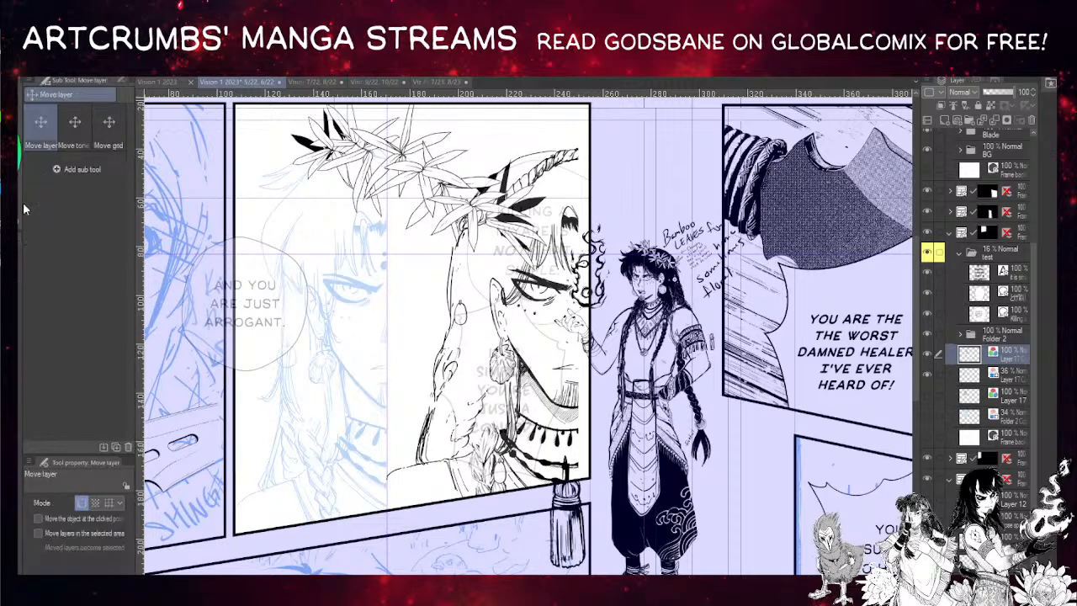
drag(535, 379, 348, 379)
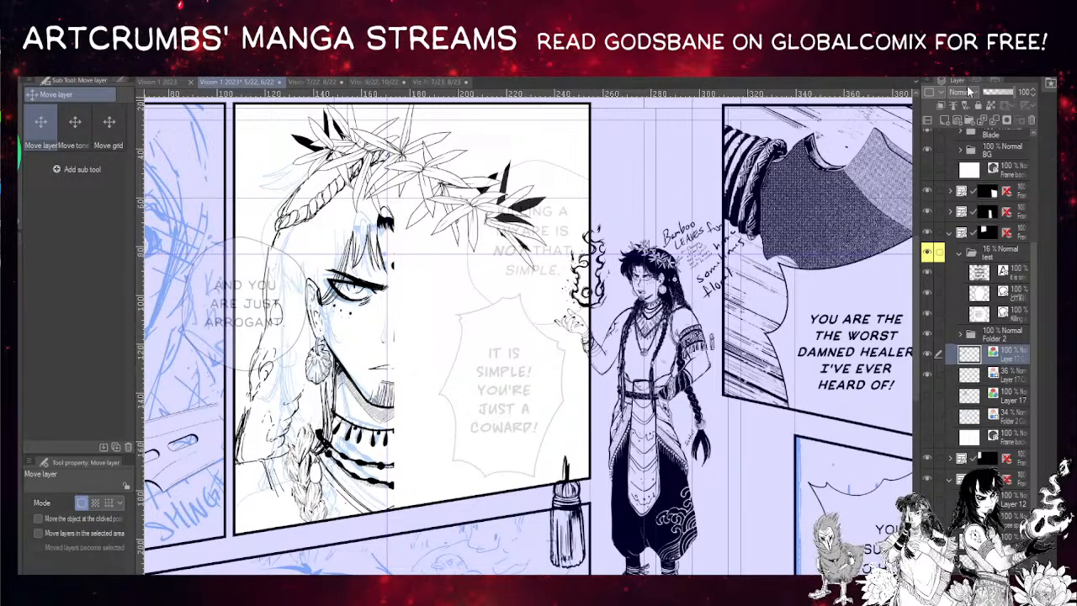
- Lower the flipped half's opacity to 28% and shift it slightly left to align with the centre guide
click(993, 93)
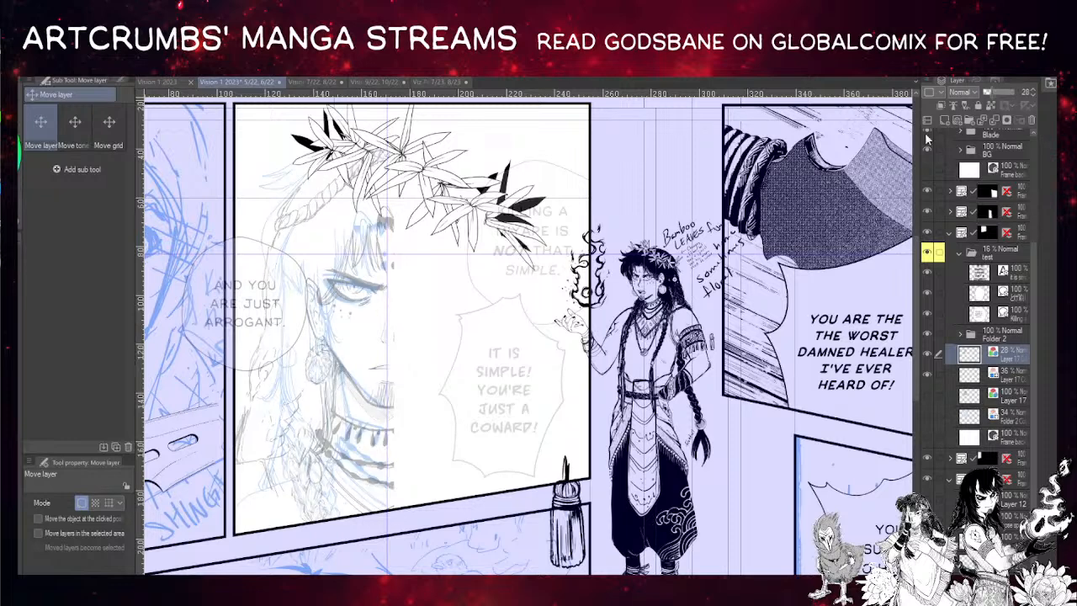
scroll(378, 355, up, 2)
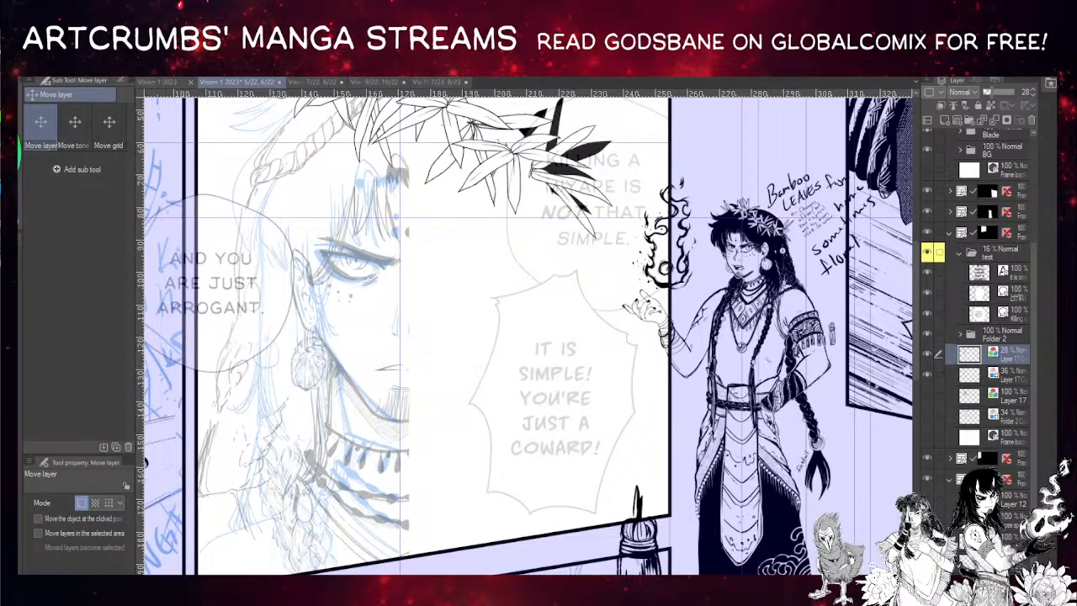
drag(330, 436, 322, 435)
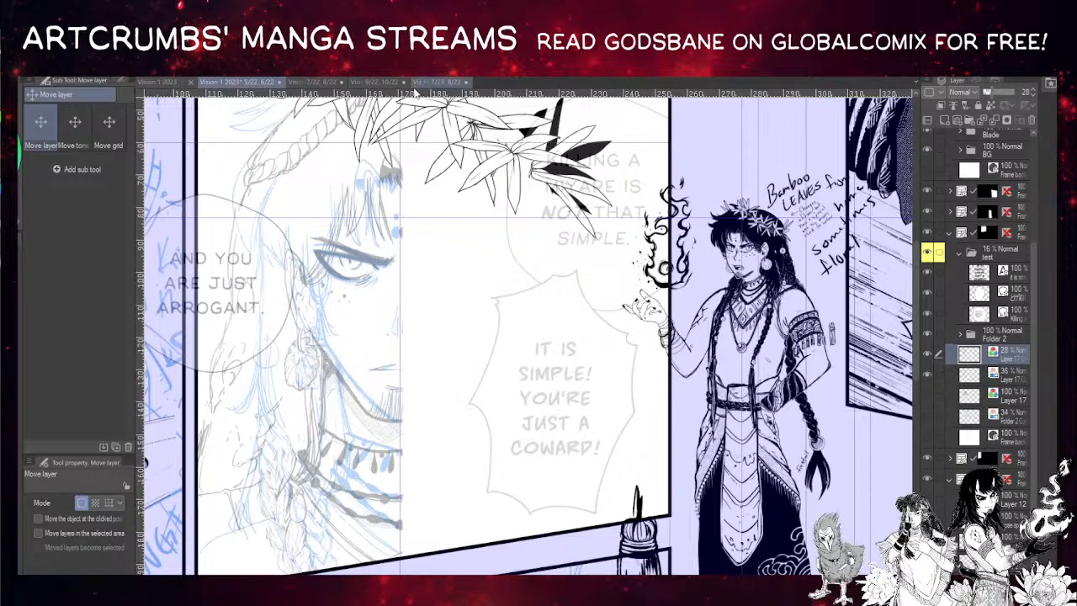
- Add horizontal guides across the lower necklace area and a vertical guide through the eye to compare both face halves
drag(415, 485, 415, 487)
drag(446, 96, 434, 516)
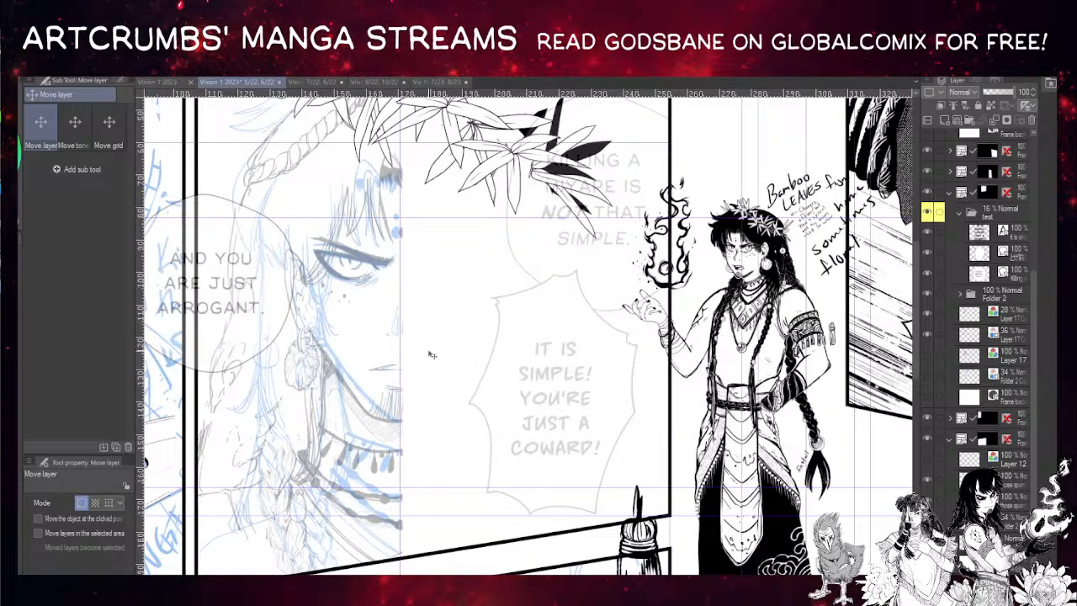
click(964, 317)
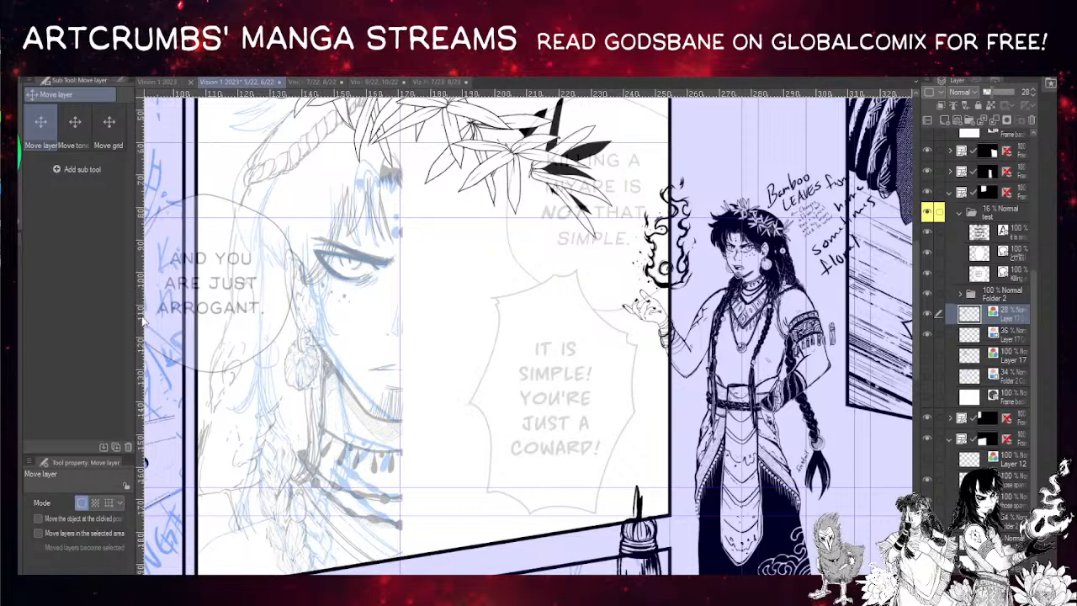
drag(144, 322, 342, 322)
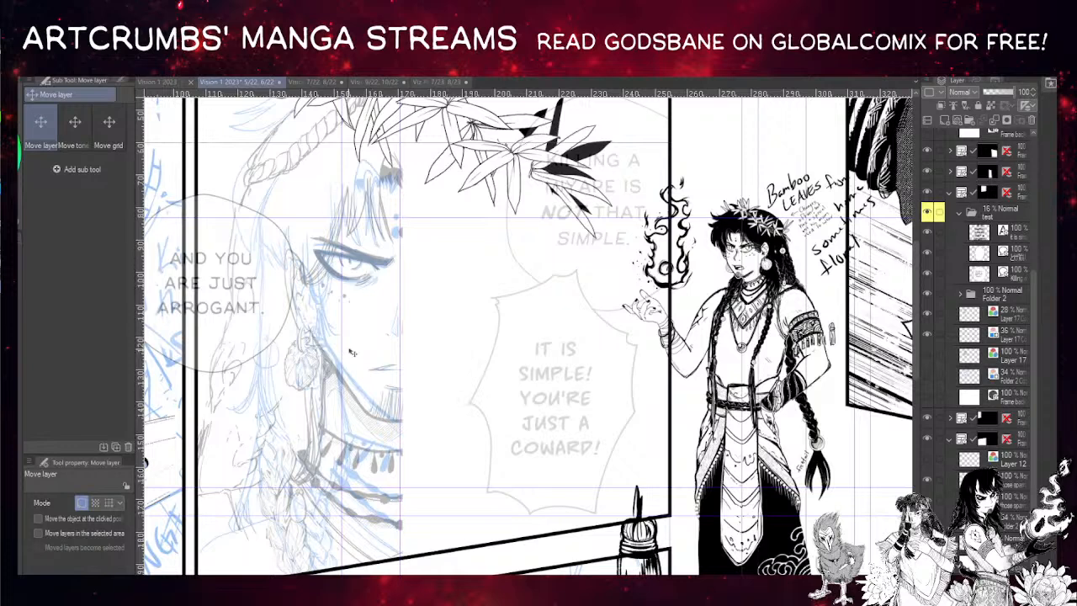
- Undo the last vertical guide and place a new one through the outer part of the eye
key(ctrl+z)
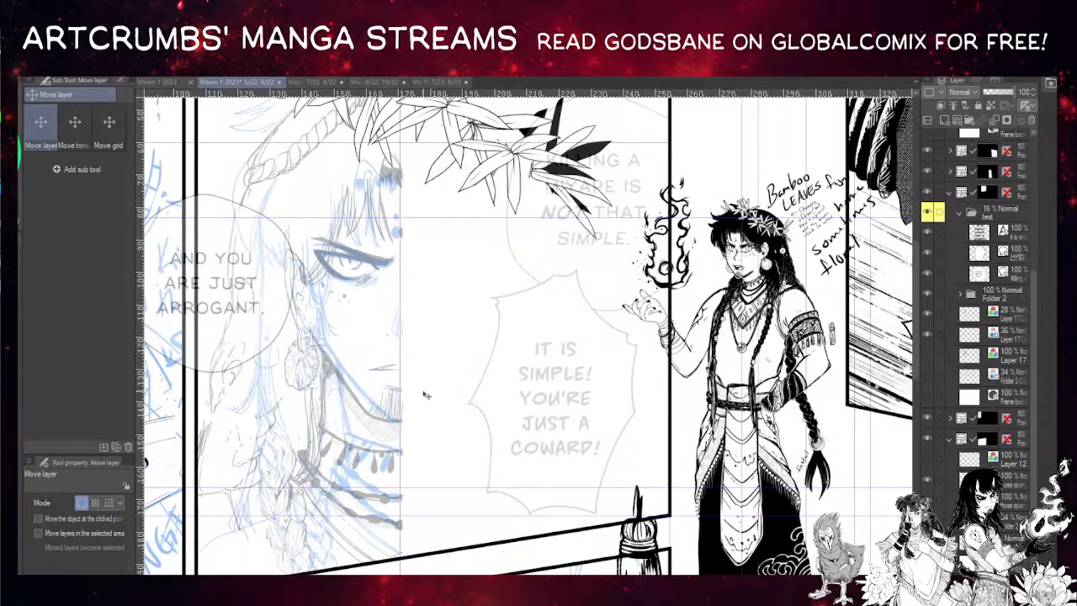
drag(150, 347, 334, 348)
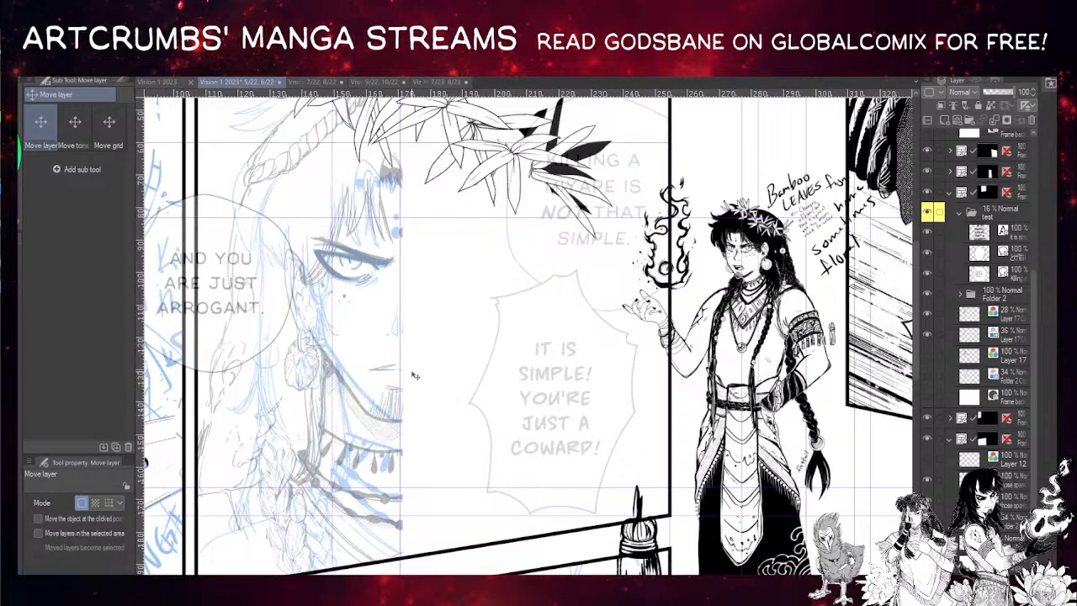
- Transform the flipped face half on the 28% opacity layer slightly to match the blue half underneath
click(970, 314)
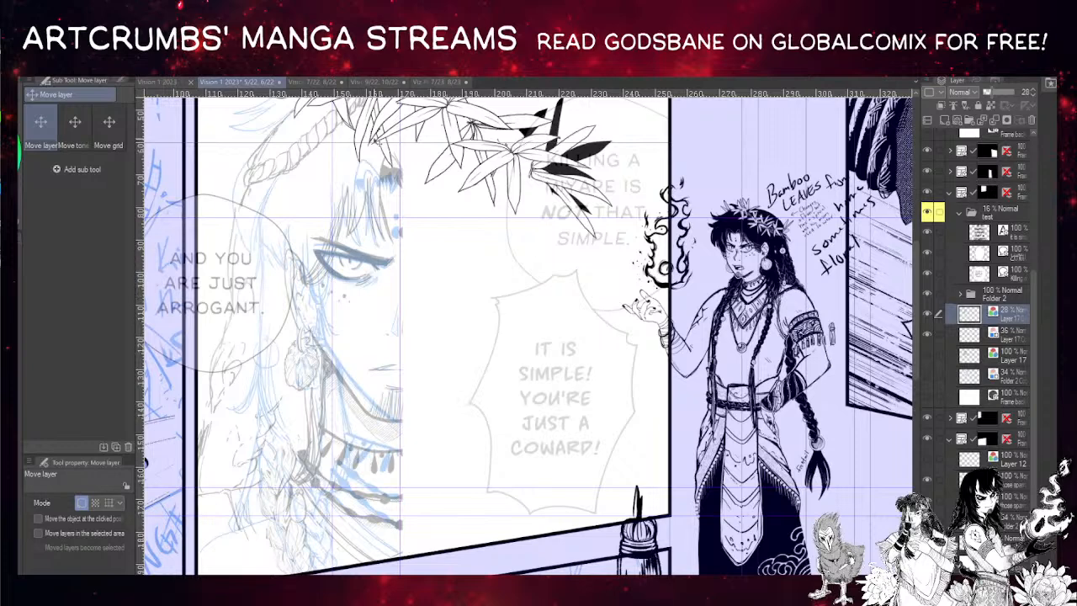
key(ctrl+t)
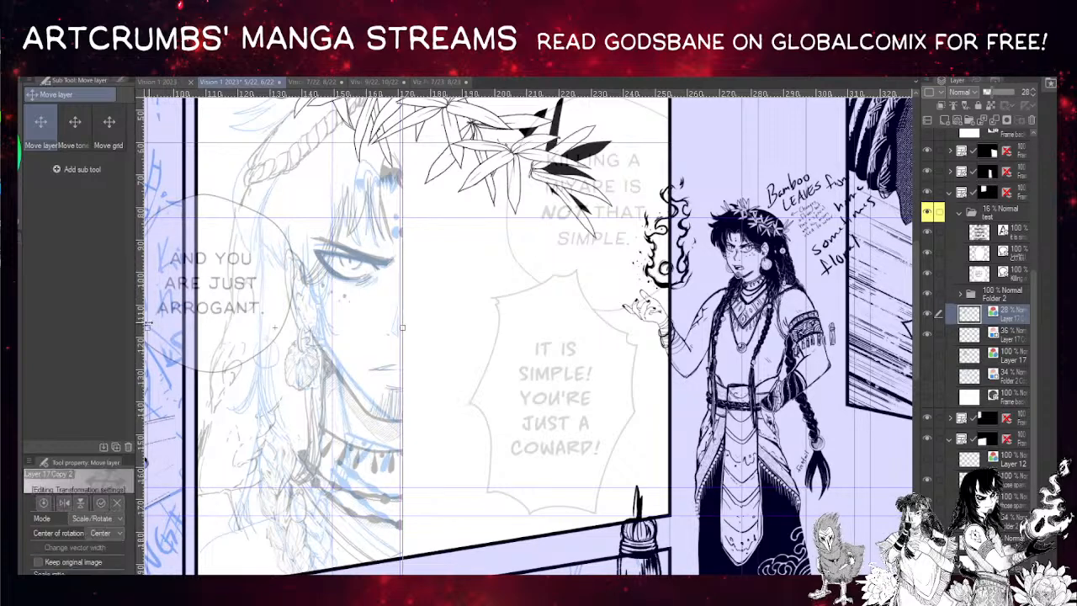
mouse_move(147, 323)
mouse_down()
mouse_move(168, 325)
mouse_move(145, 320)
mouse_up()
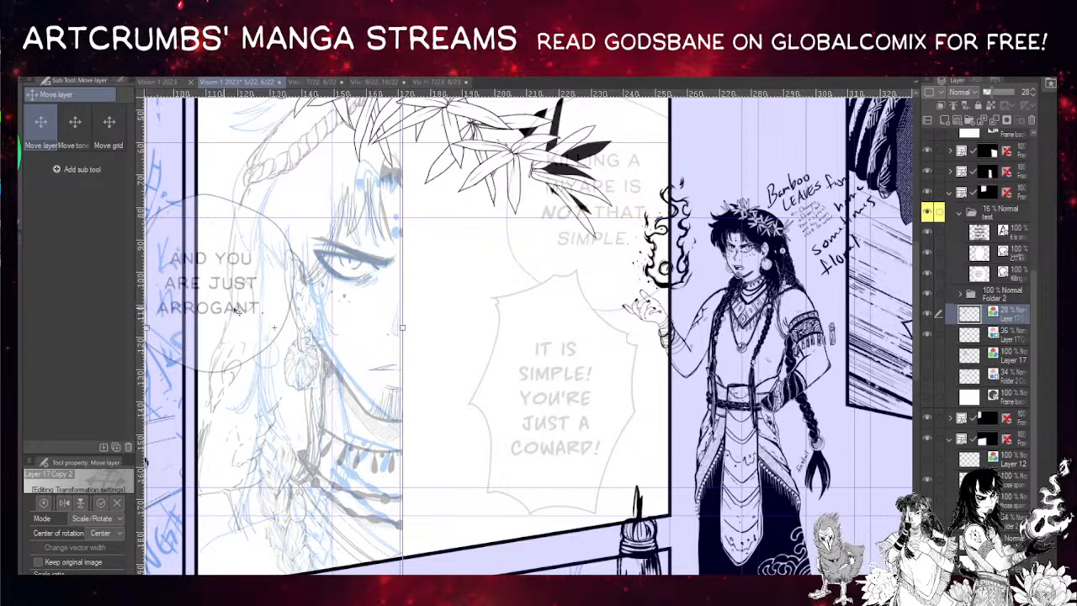
key(Return)
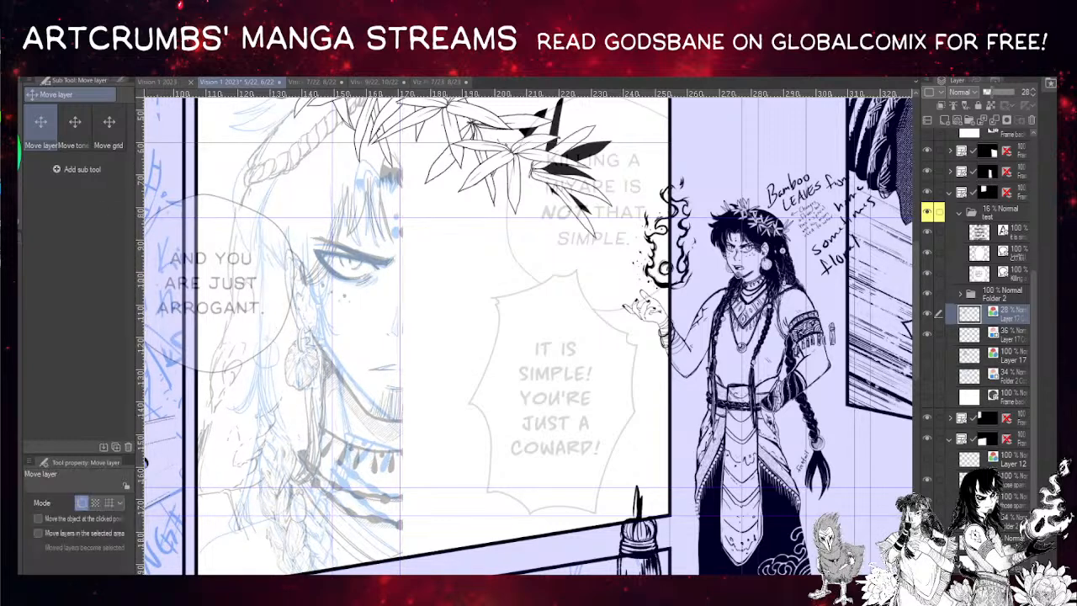
- Lasso the eye on the flipped half and adjust it slightly over the blue eye
key(m)
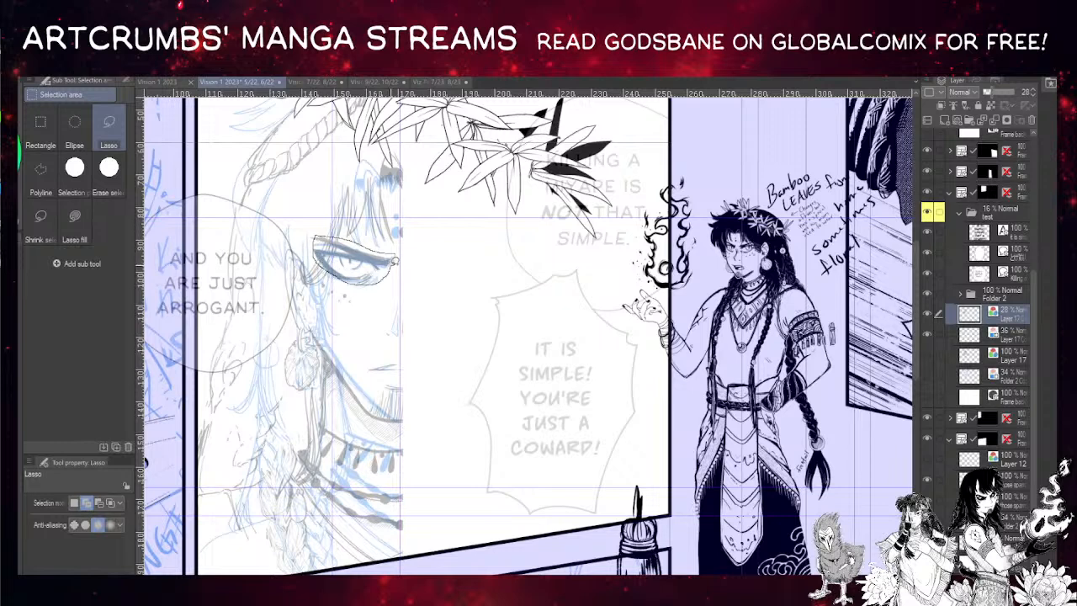
drag(396, 260, 400, 259)
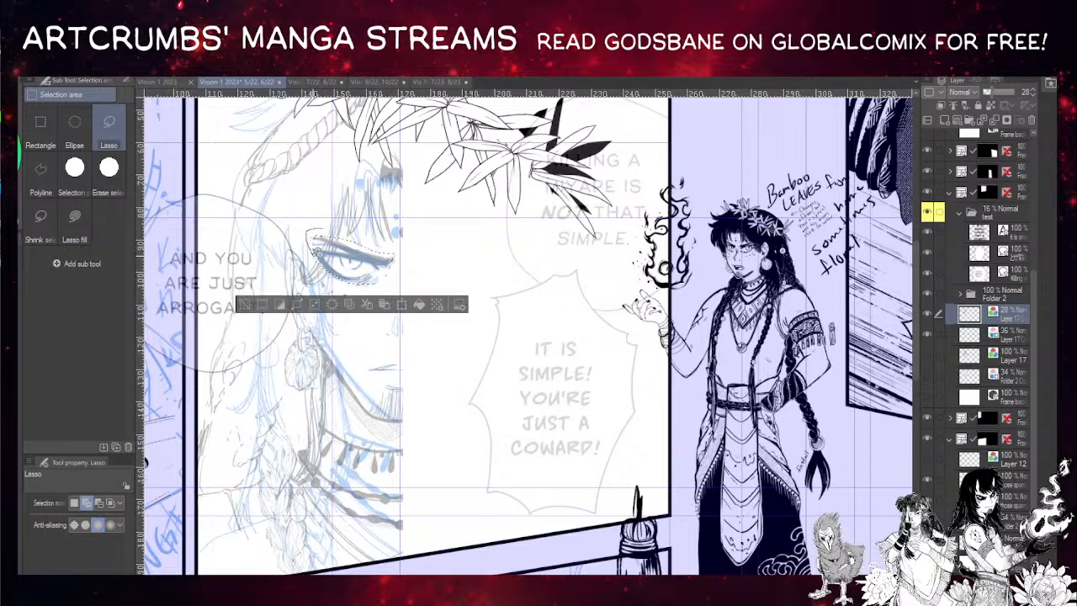
drag(316, 251, 323, 258)
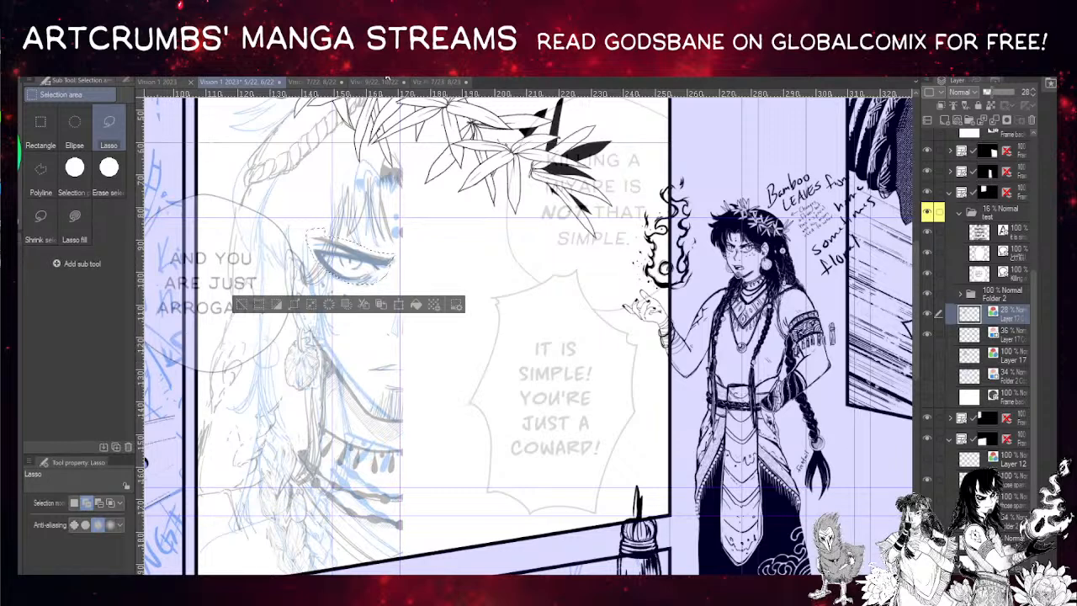
key(ctrl+c)
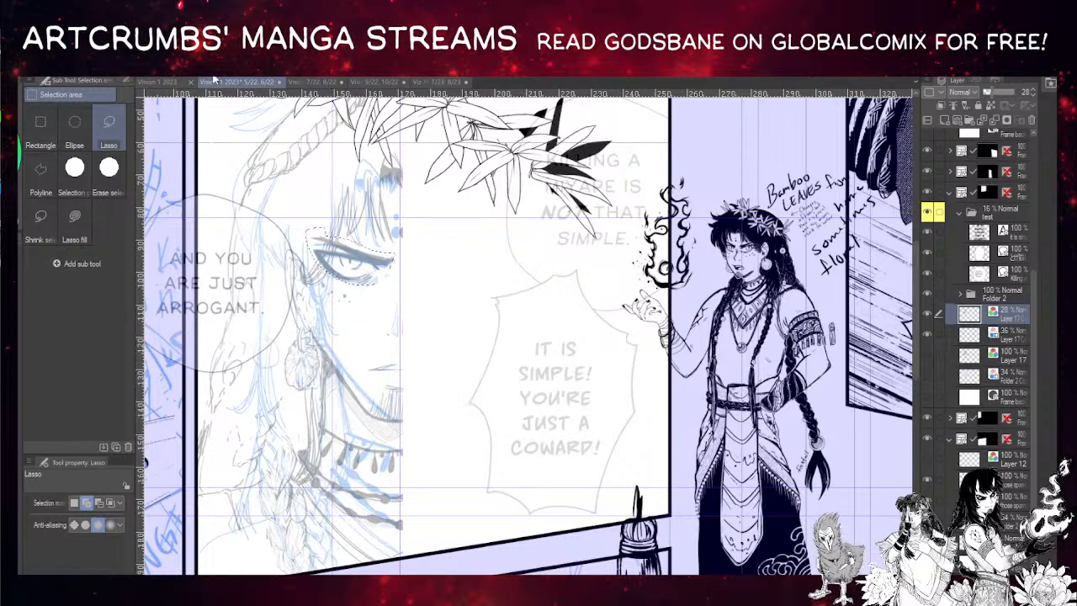
- Move the flipped half slightly to the right over the blue half and clear the eye selection
key(k)
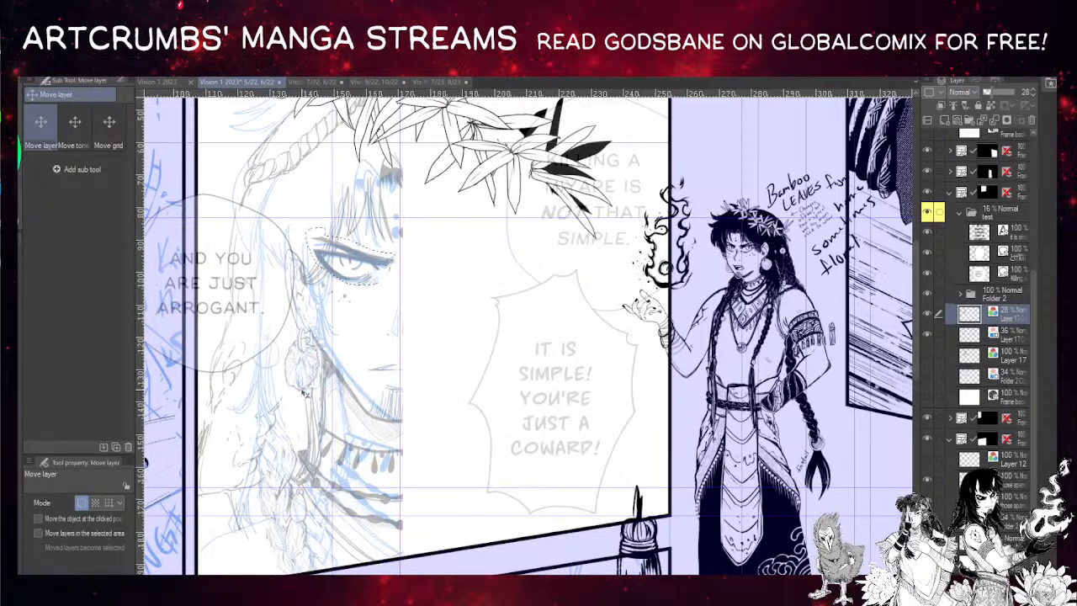
drag(299, 401, 308, 404)
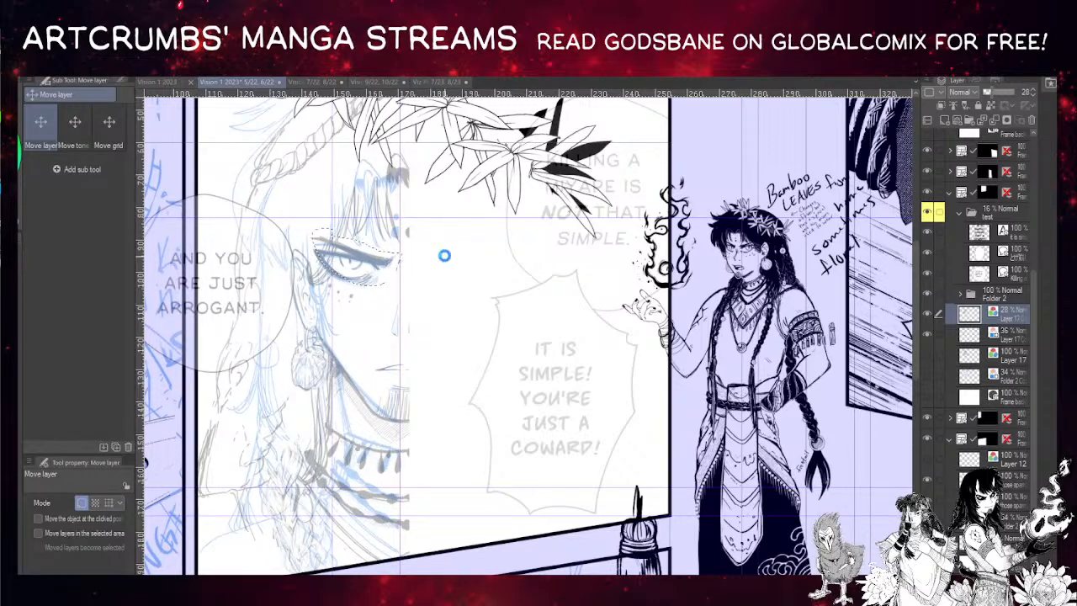
key(ctrl+d)
- Lasso the ear and earring on the flipped half, adjust them against the blue ones, and deselect
key(m)
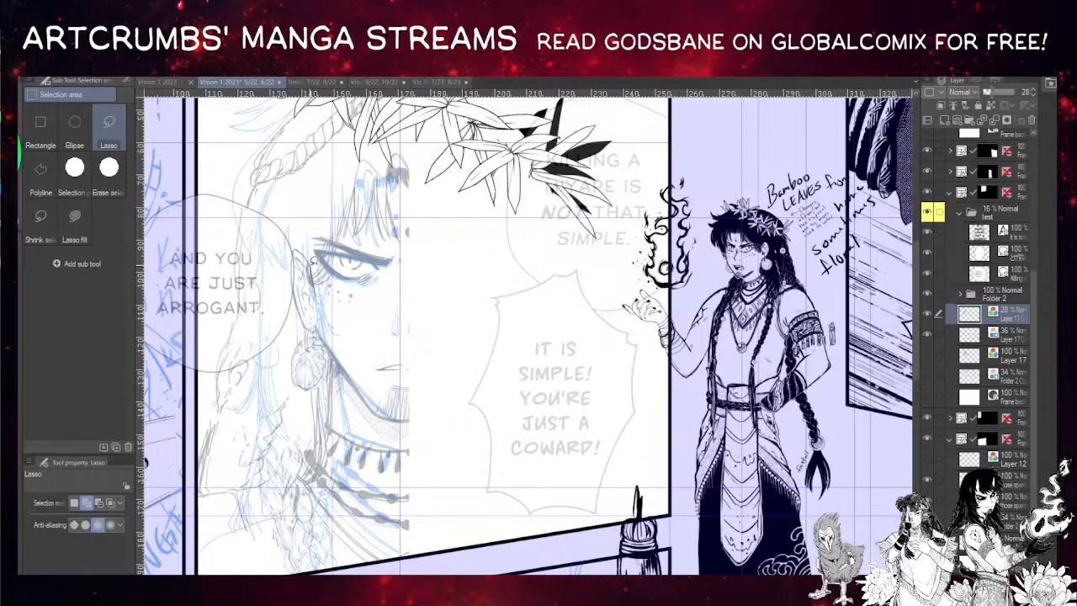
drag(299, 246, 291, 365)
key(ctrl+d)
- Lasso the strand hanging below the earring beside the neck on the flipped half, reposition it, and deselect
key(p)
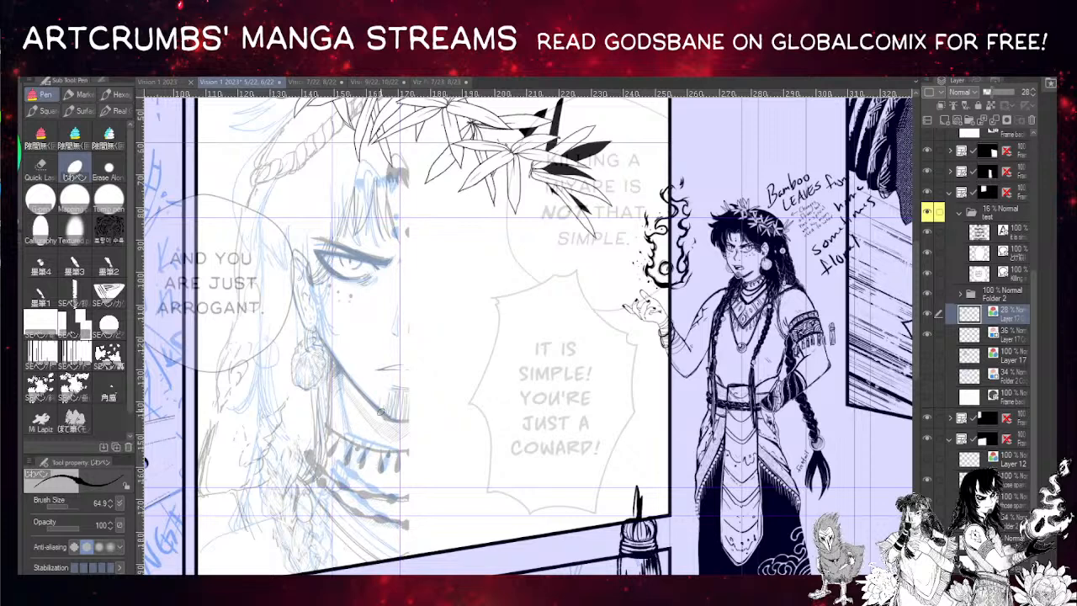
drag(332, 303, 310, 277)
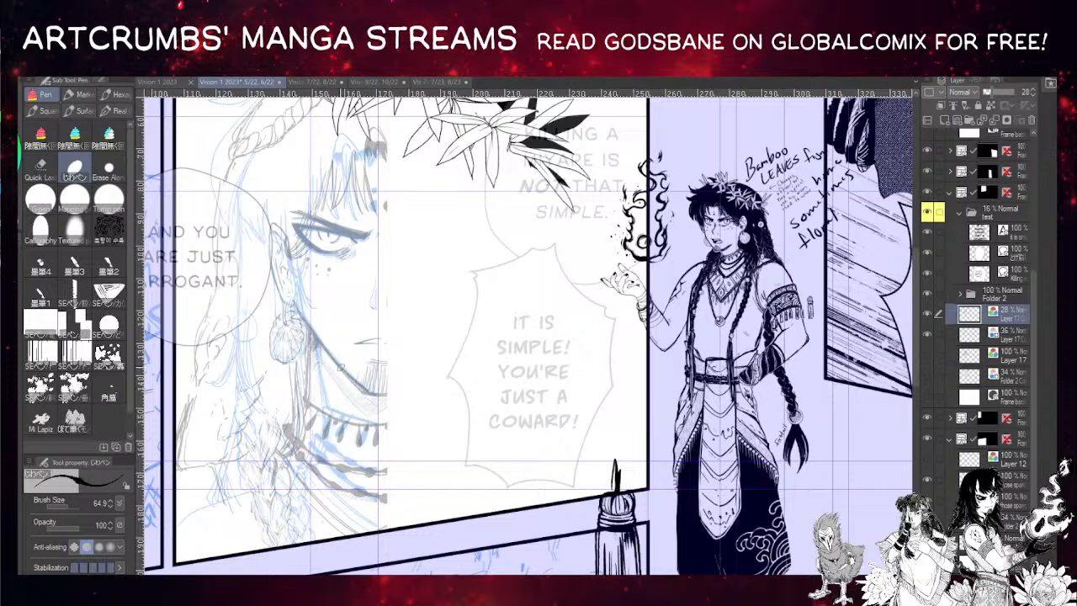
drag(313, 299, 303, 275)
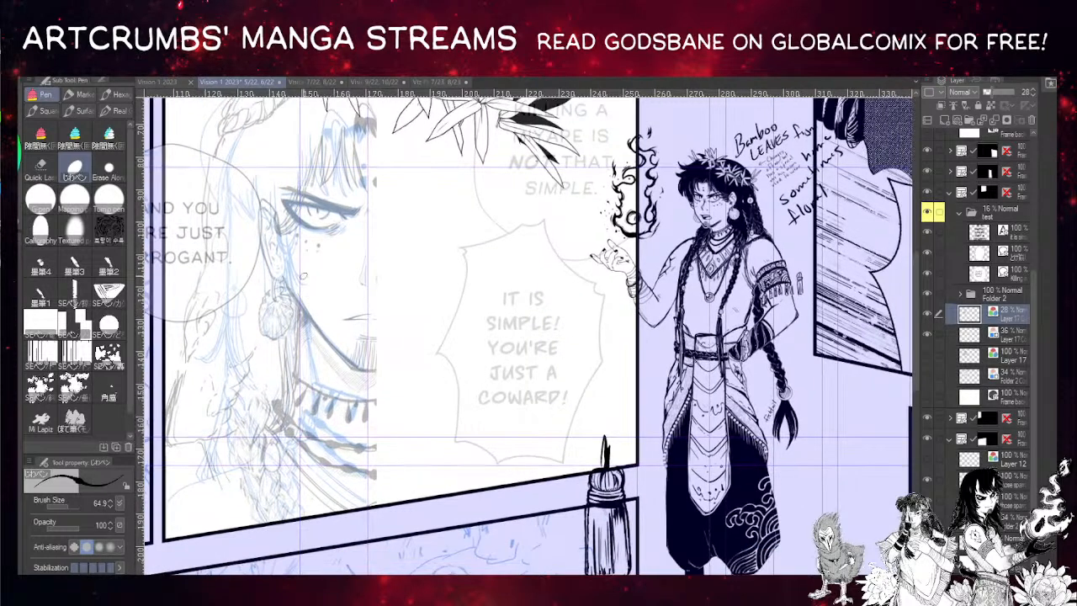
key(m)
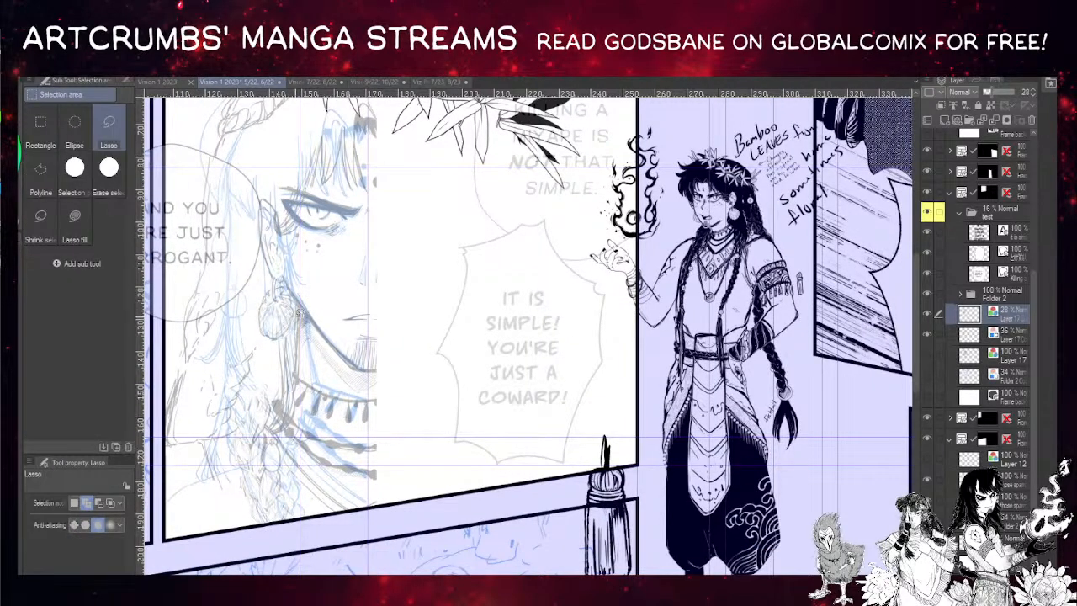
mouse_move(299, 313)
mouse_down()
mouse_move(270, 422)
mouse_move(283, 429)
mouse_move(305, 398)
mouse_move(307, 343)
mouse_move(301, 370)
mouse_up()
key(k)
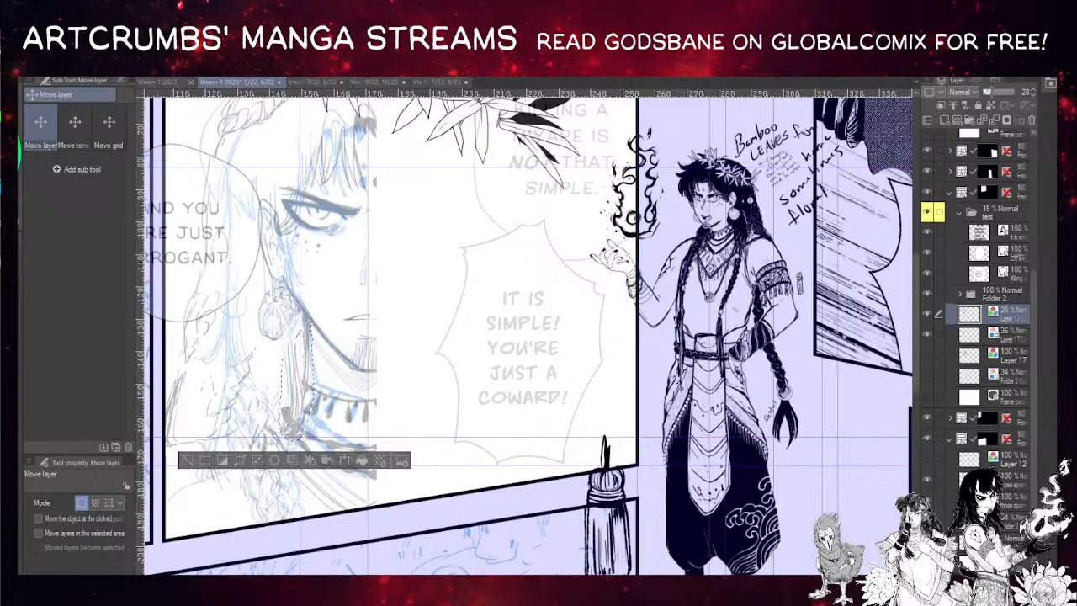
key(ctrl+d)
drag(315, 127, 329, 187)
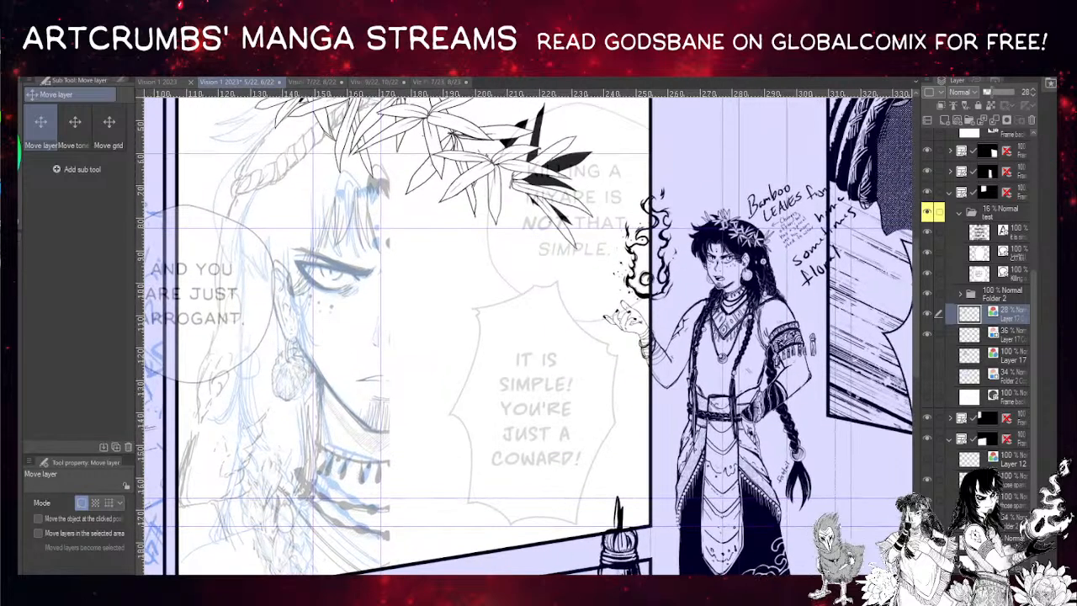
key(m)
mouse_move(269, 126)
mouse_down()
mouse_move(190, 296)
mouse_move(171, 425)
mouse_move(180, 514)
mouse_move(229, 522)
mouse_move(266, 508)
mouse_up()
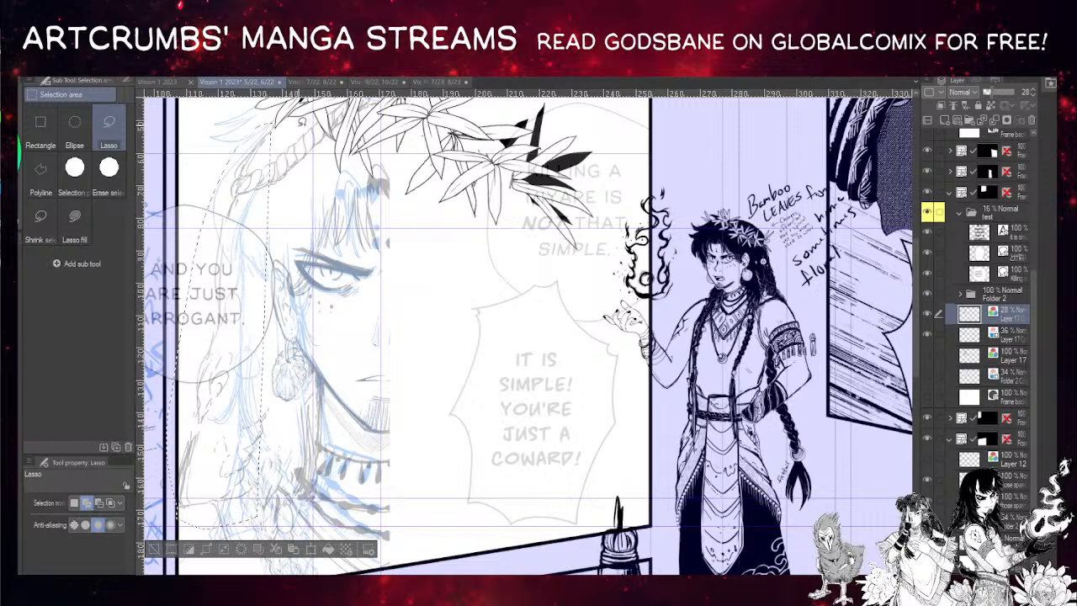
key(ctrl+d)
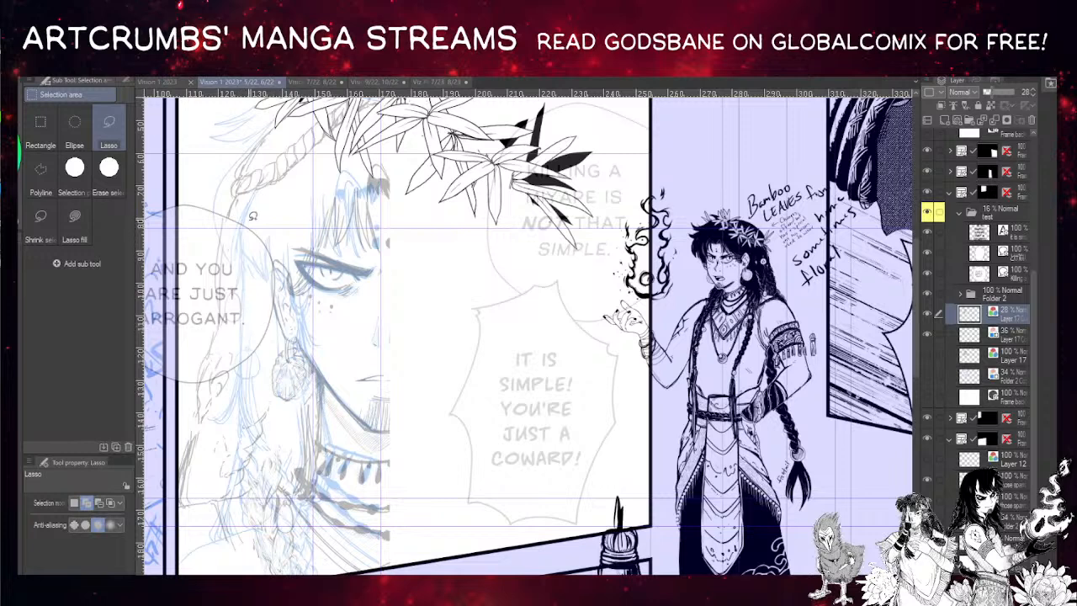
- Lasso the outer hair strands of the flipped half below the headband braid and transform them inward toward the blue hair
mouse_move(258, 186)
mouse_down()
mouse_move(207, 240)
mouse_move(160, 461)
mouse_move(180, 500)
mouse_move(237, 480)
mouse_move(272, 451)
mouse_move(261, 202)
mouse_up()
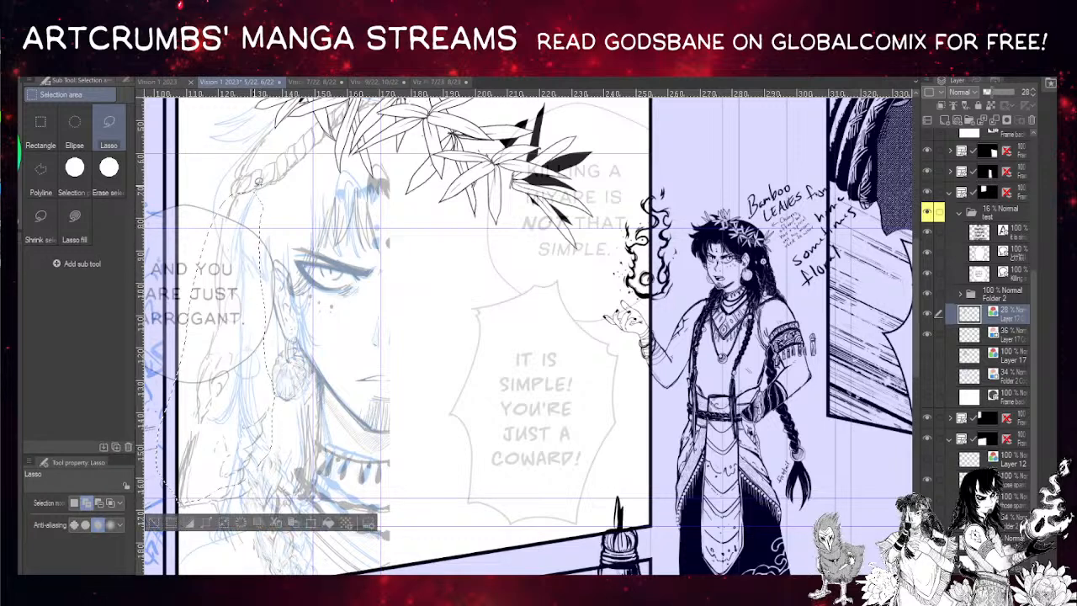
key(ctrl+t)
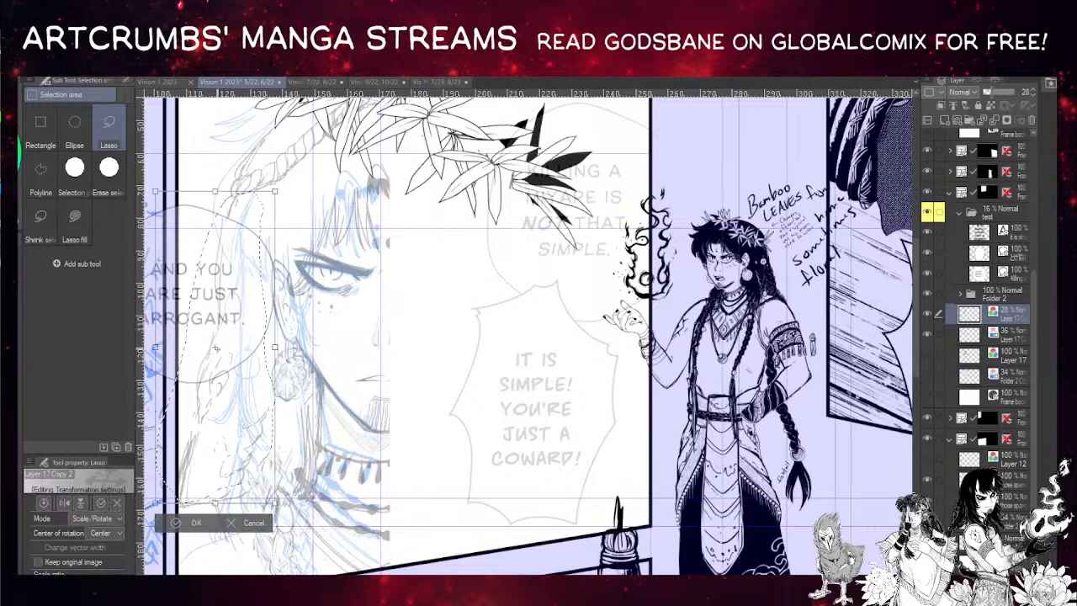
drag(331, 193, 326, 181)
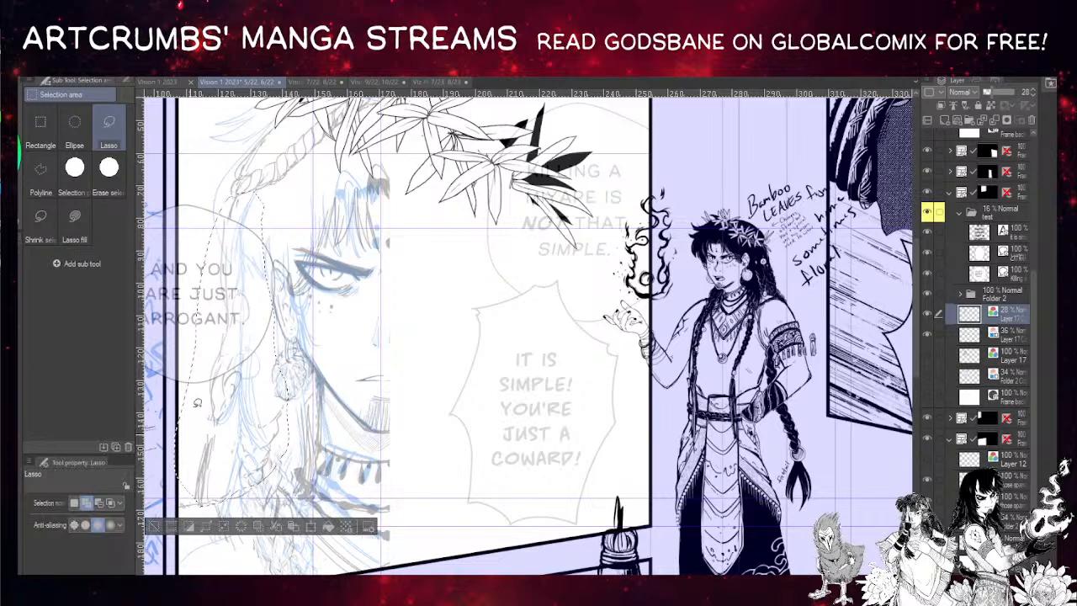
key(Return)
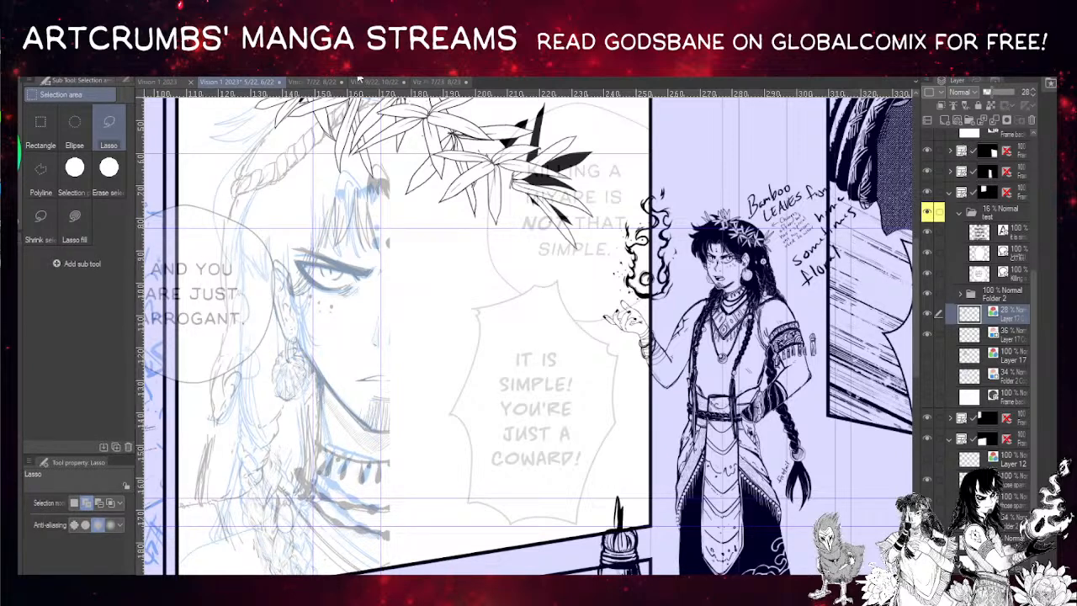
- Flip the adjusted half horizontally and place it opposite the blue half, joining both halves at the centre guide
key(ctrl+t)
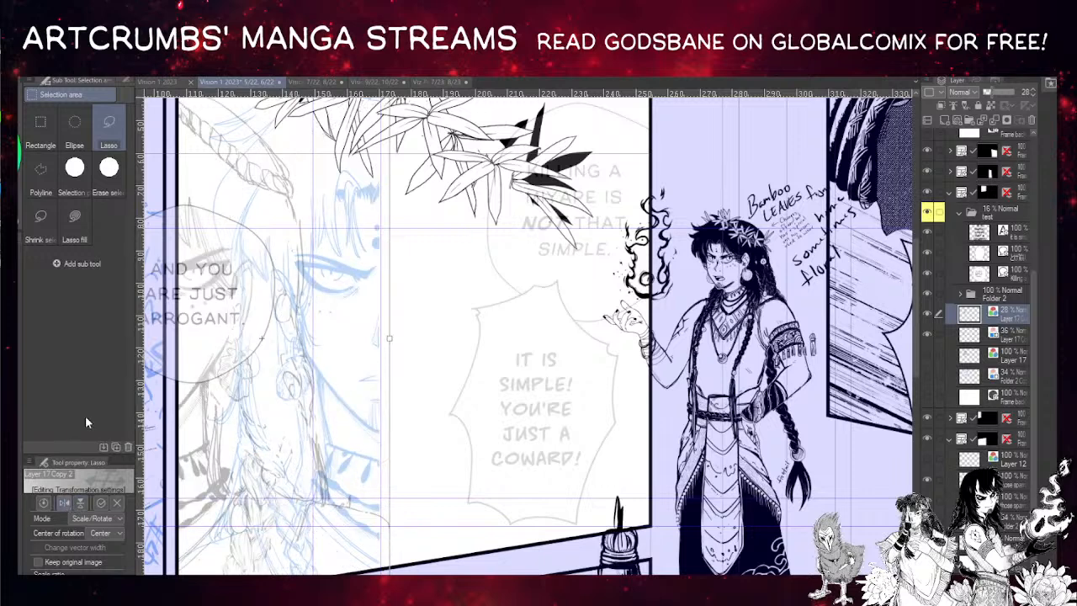
drag(284, 310, 473, 252)
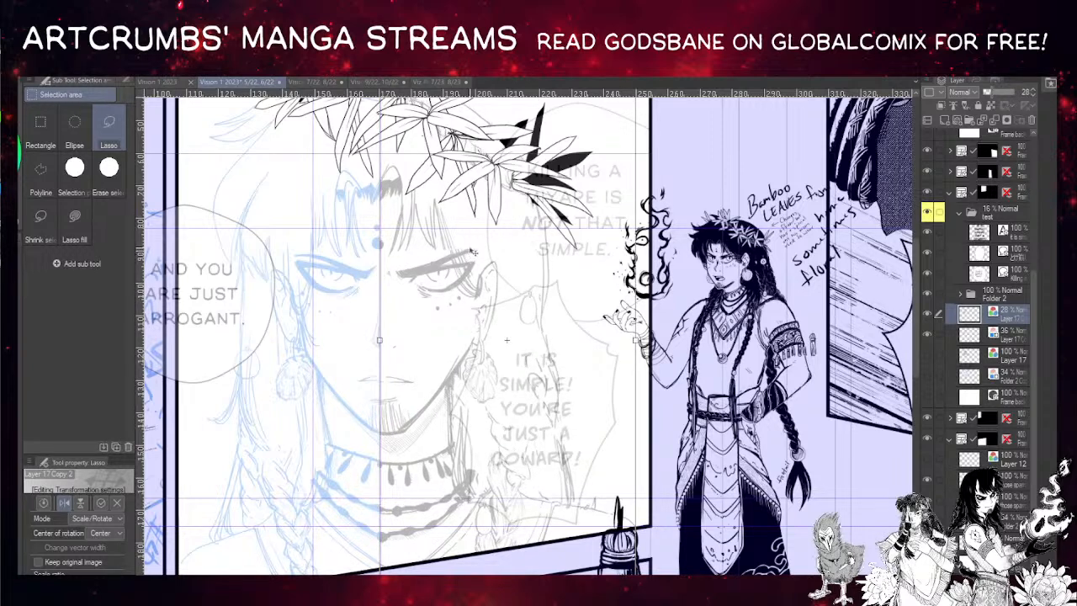
key(Return)
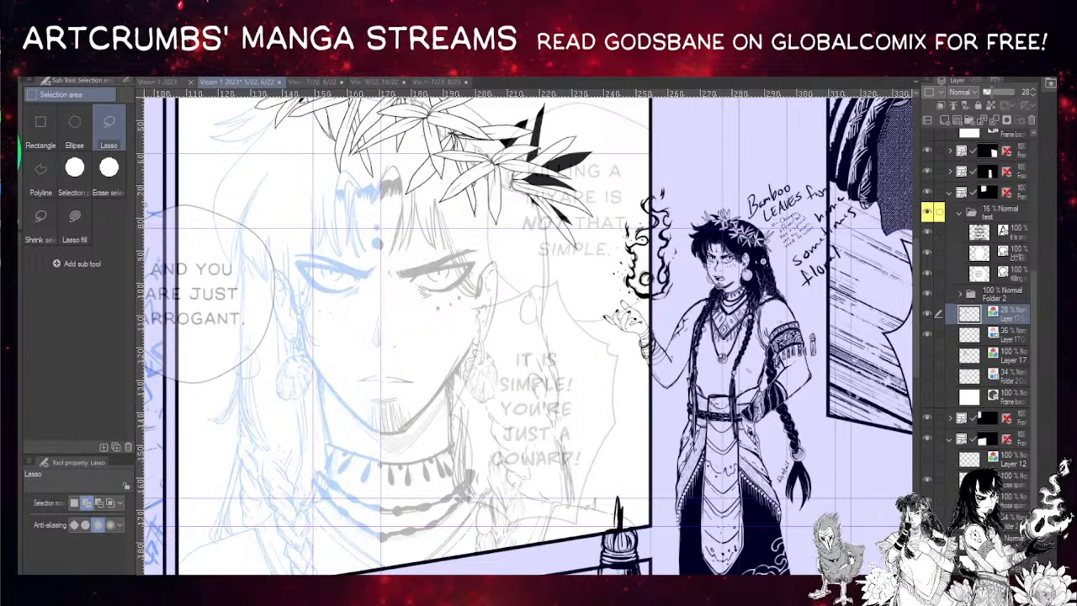
key(k)
drag(453, 277, 455, 278)
scroll(478, 295, down, 2)
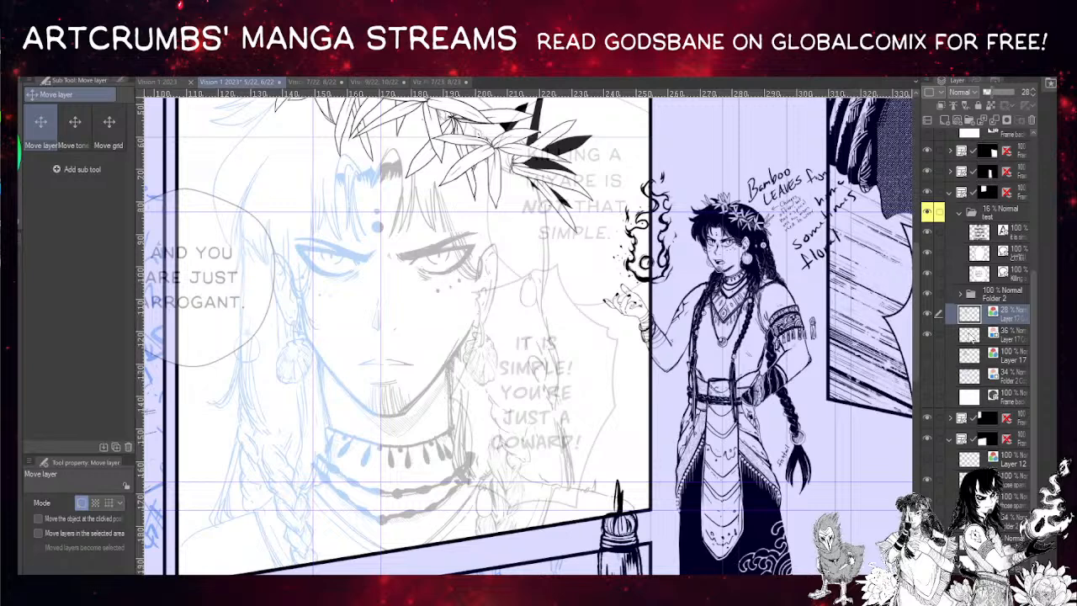
- Lasso the braid and shoulder below the earring on the blue half's layer and move them upward to line up with the opposite side
click(972, 336)
key(m)
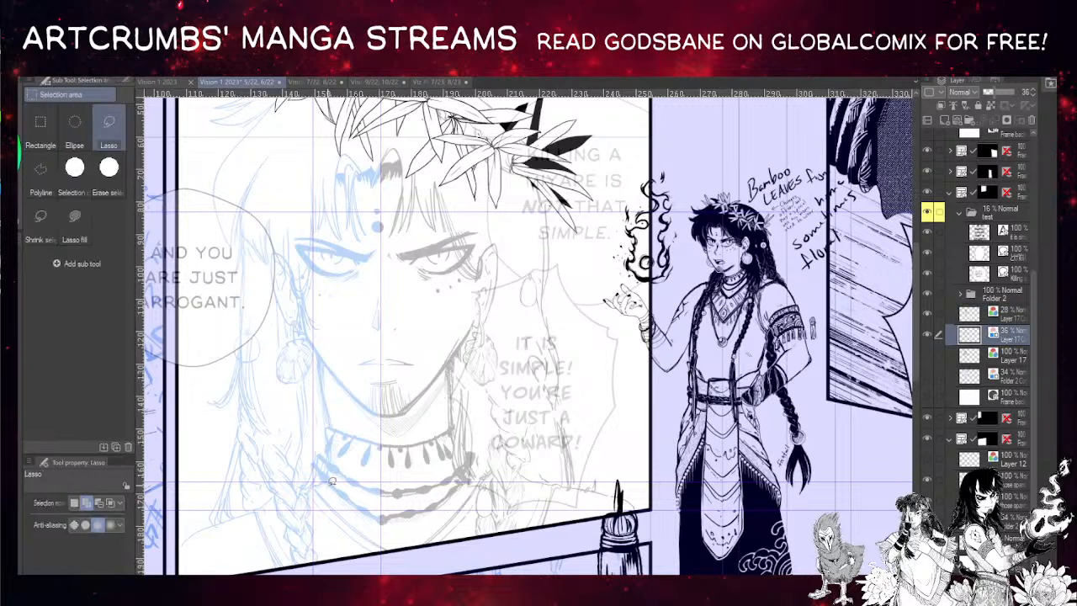
mouse_move(305, 453)
mouse_down()
mouse_move(319, 500)
mouse_move(295, 417)
mouse_move(255, 428)
mouse_move(240, 412)
mouse_move(171, 572)
mouse_up()
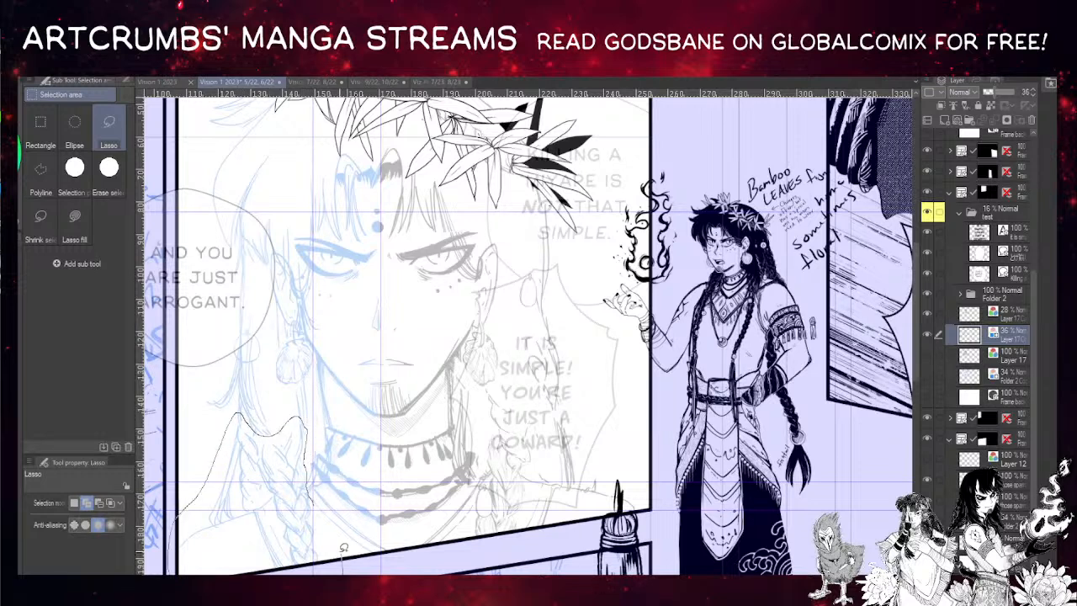
drag(343, 548, 307, 462)
key(k)
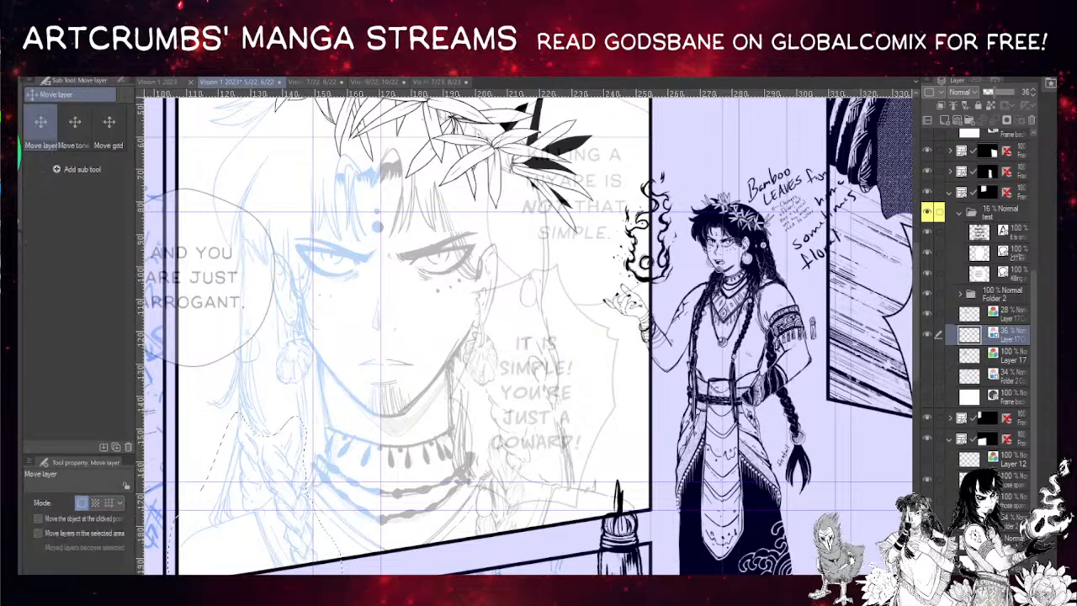
drag(302, 527, 296, 512)
drag(294, 502, 305, 465)
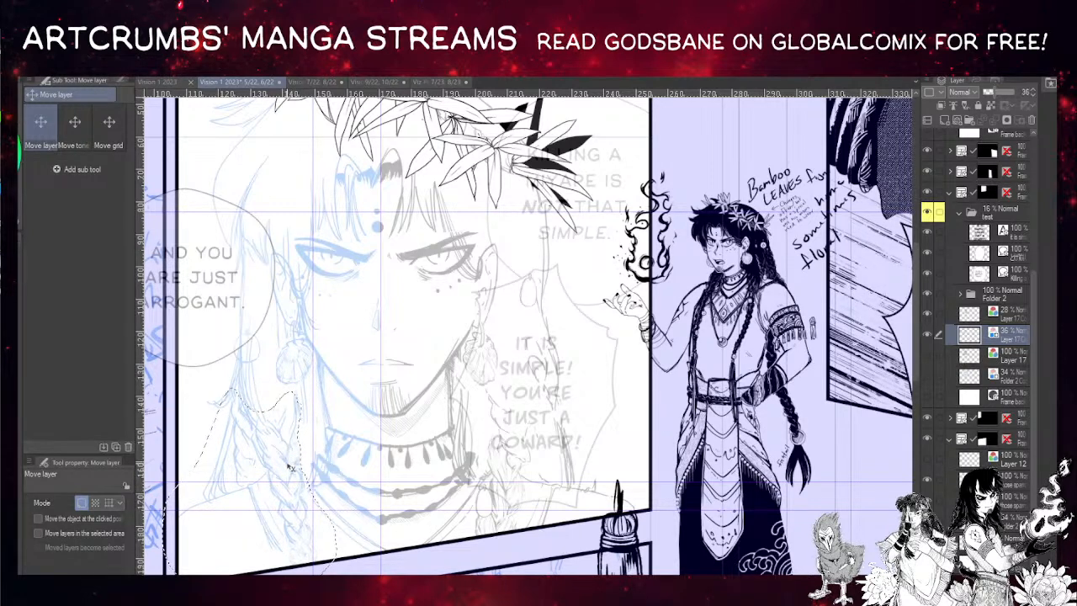
drag(288, 467, 294, 468)
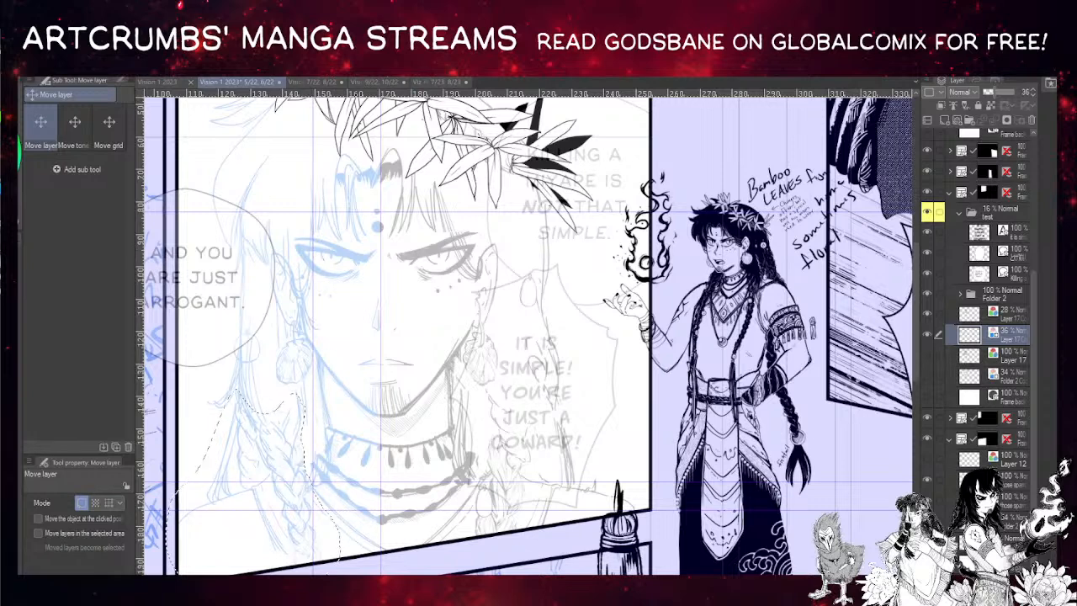
- Rotate the selected braid and shoulder slightly clockwise, apply the transformation, and deselect
key(ctrl+t)
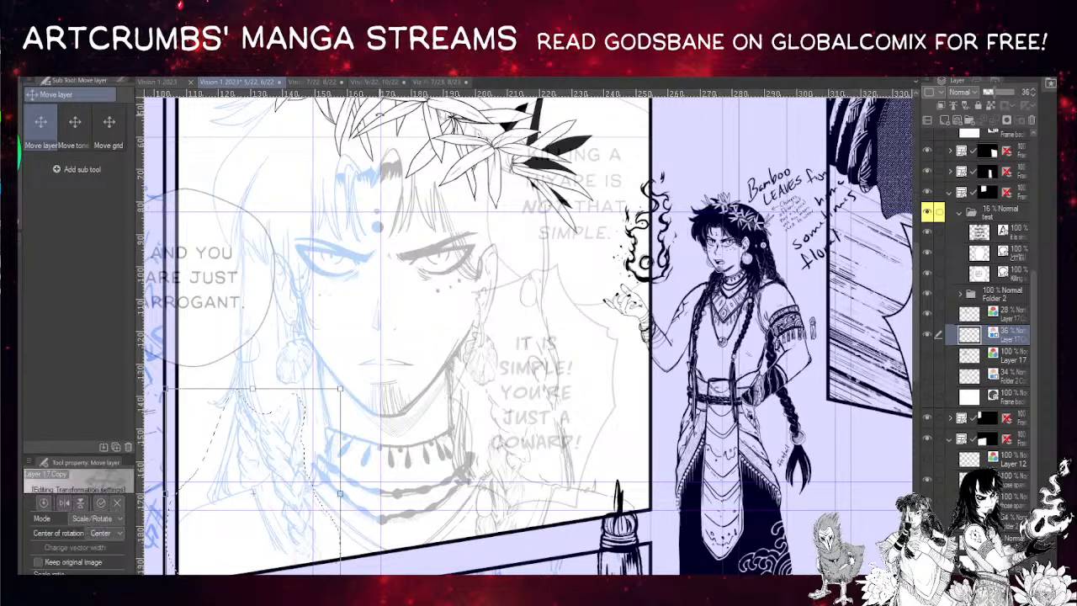
drag(307, 420, 306, 426)
drag(380, 328, 378, 317)
drag(304, 442, 290, 430)
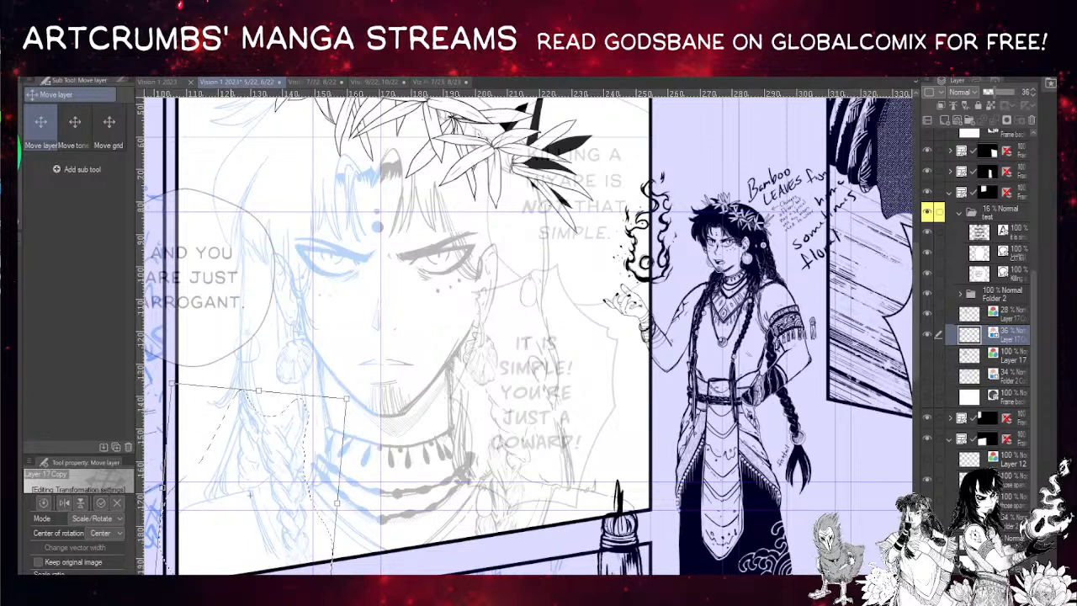
key(Return)
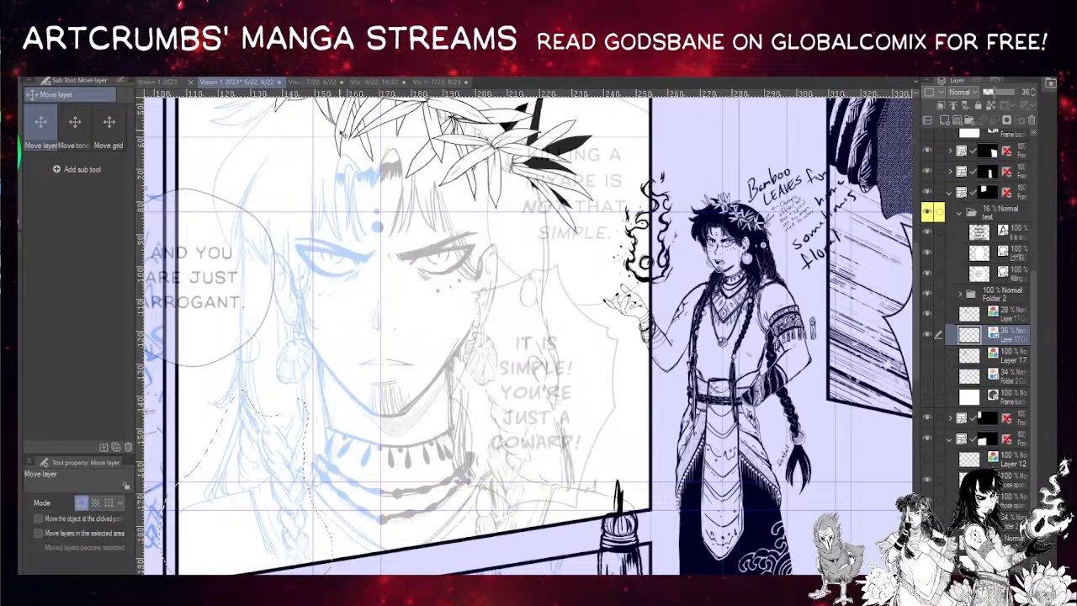
key(p)
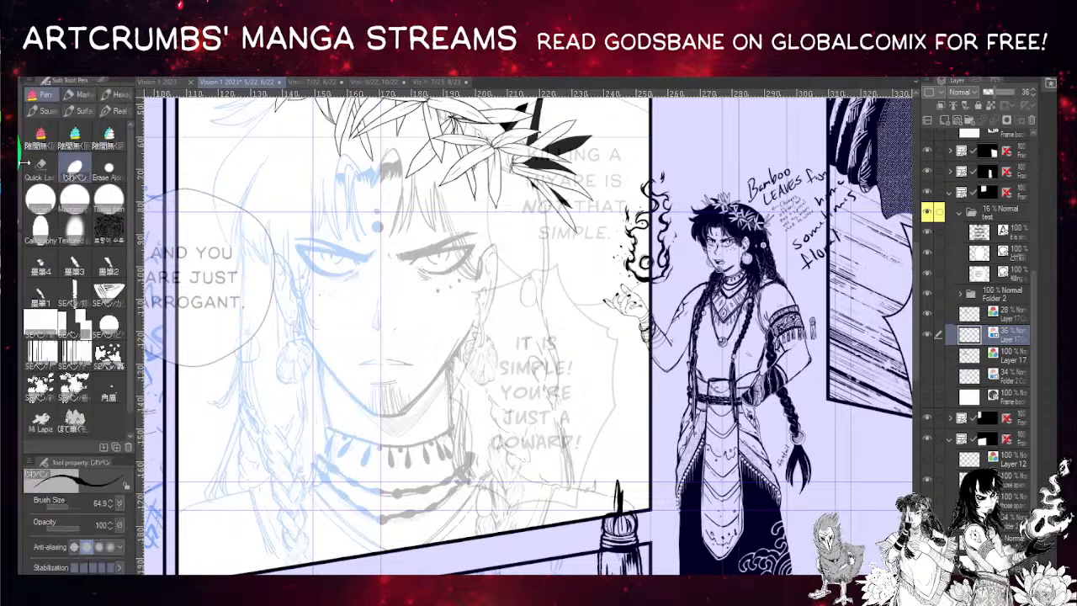
- Remove the blue layer colour from the flipped half and set both face-half layers to 100% opacity
drag(300, 323, 264, 261)
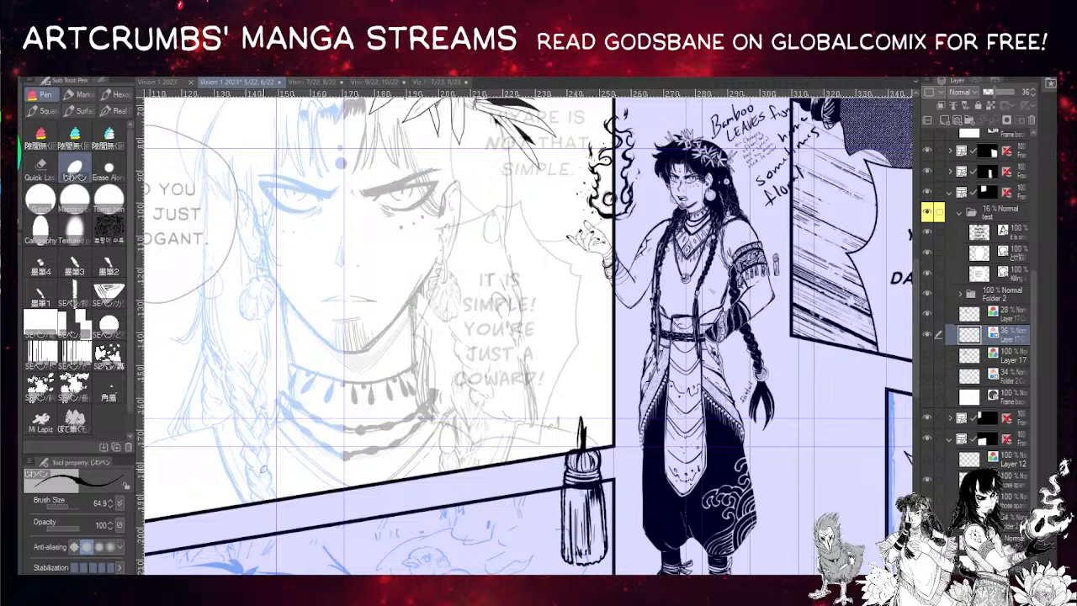
drag(389, 252, 381, 294)
drag(359, 236, 383, 273)
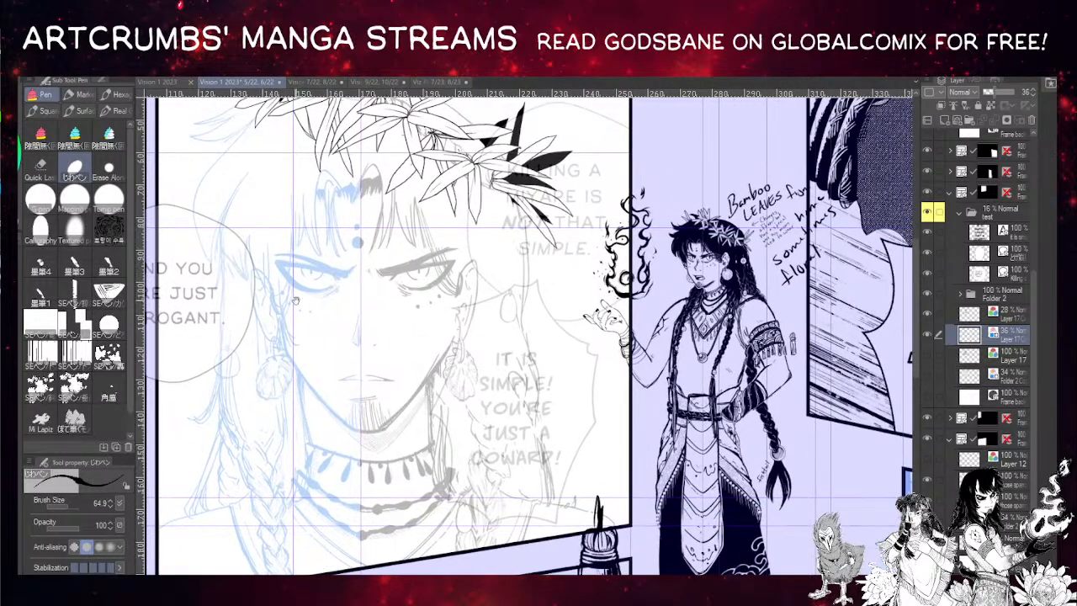
drag(379, 357, 312, 303)
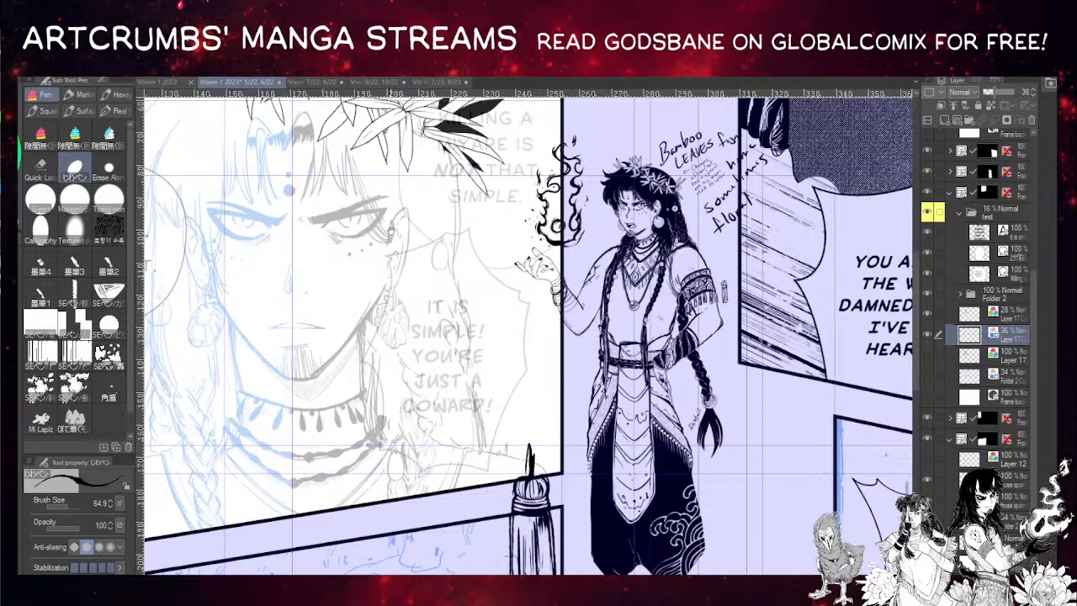
drag(392, 232, 405, 244)
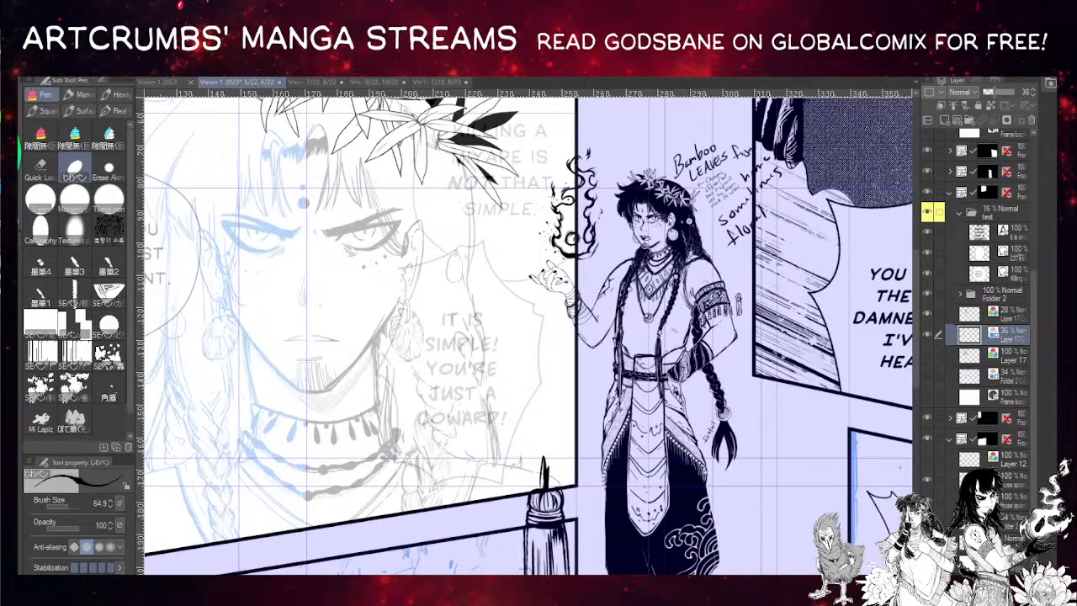
key(ctrl+b)
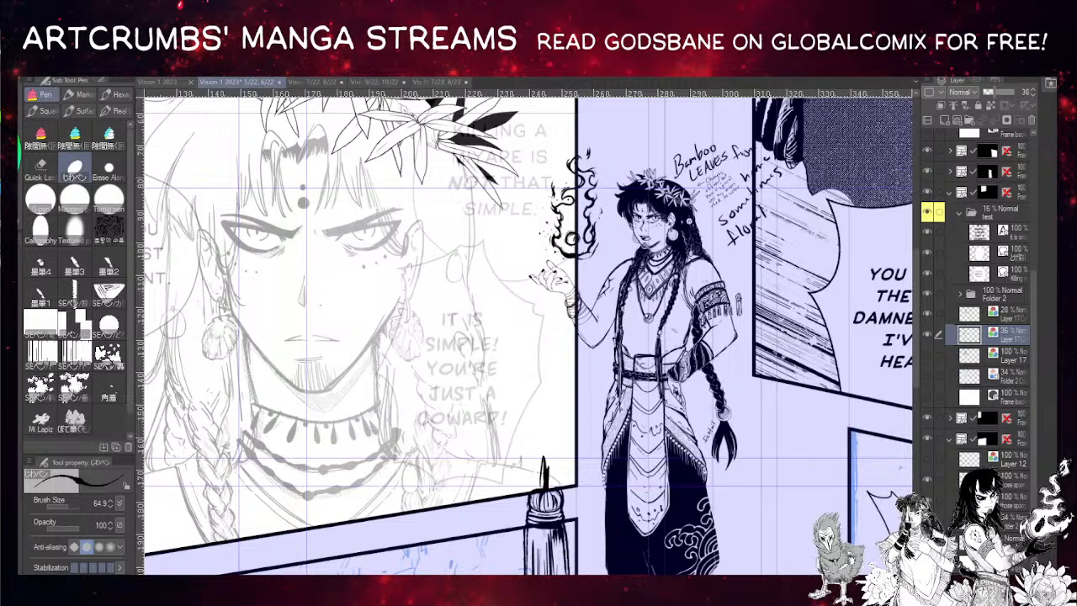
click(971, 313)
click(1010, 91)
click(972, 334)
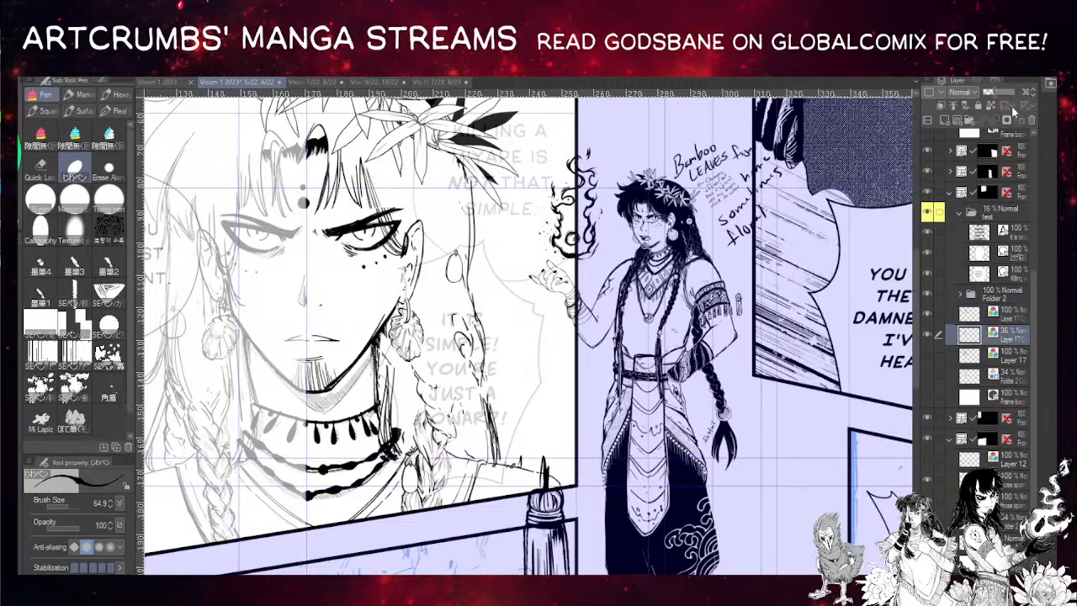
click(1010, 91)
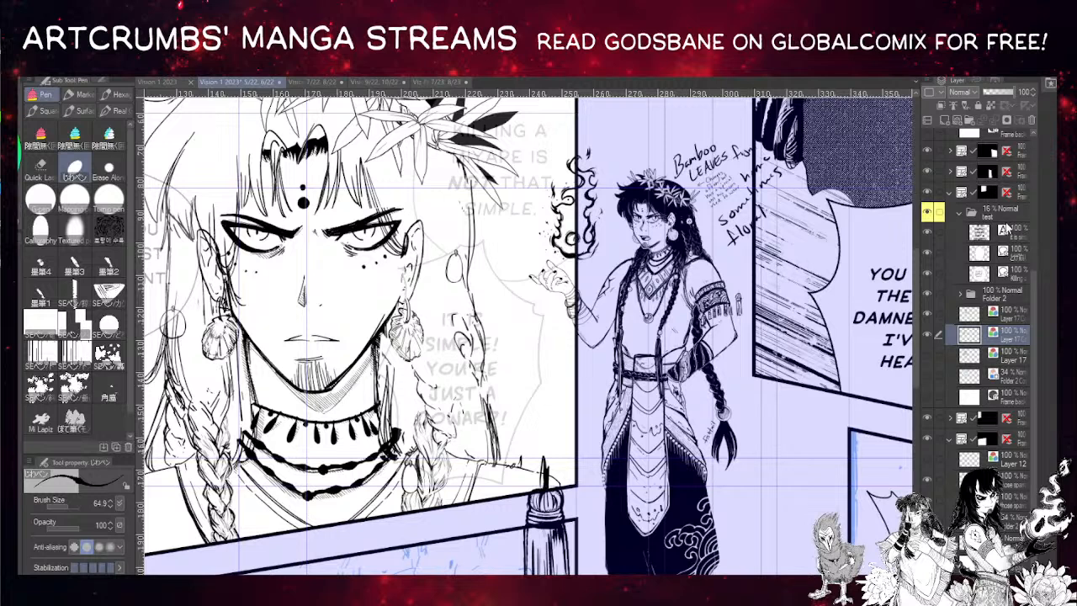
- Lasso both eyes and eyebrows across the two face halves
key(m)
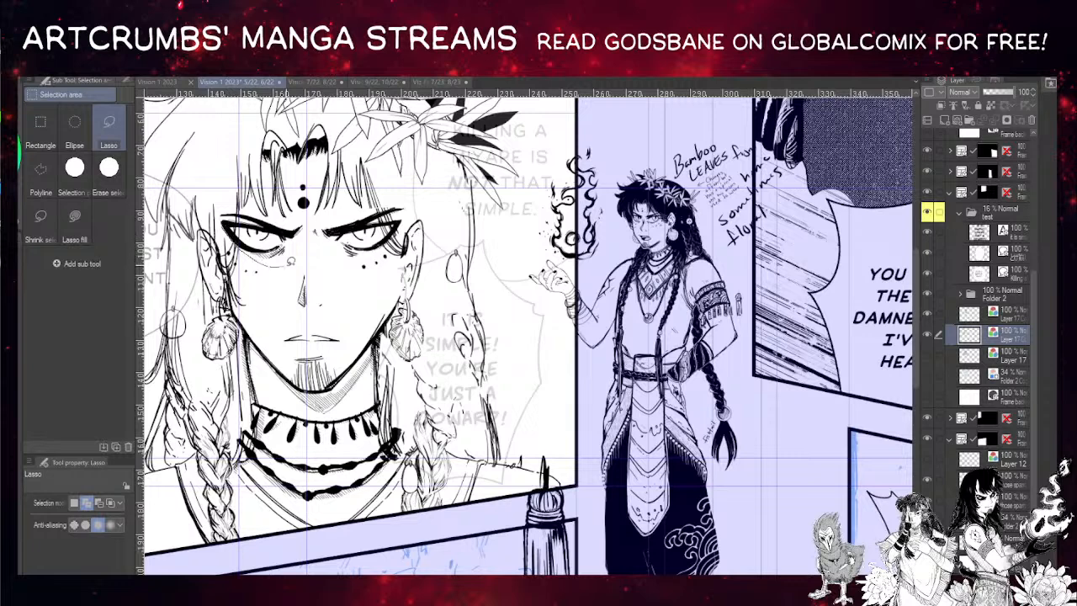
mouse_move(291, 262)
mouse_down()
mouse_move(308, 218)
mouse_move(246, 204)
mouse_move(235, 248)
mouse_up()
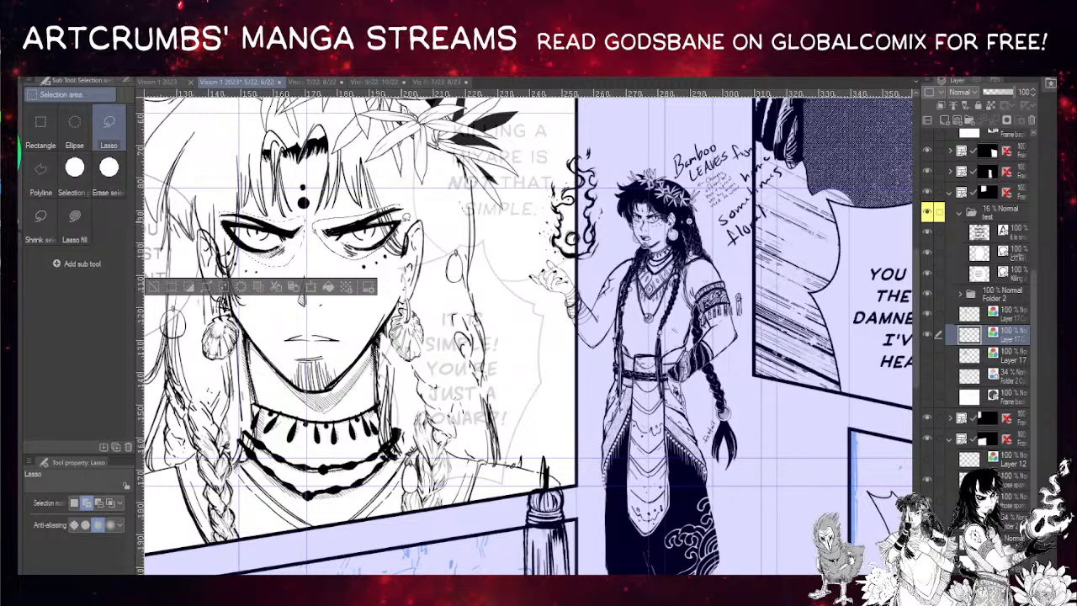
drag(406, 217, 396, 205)
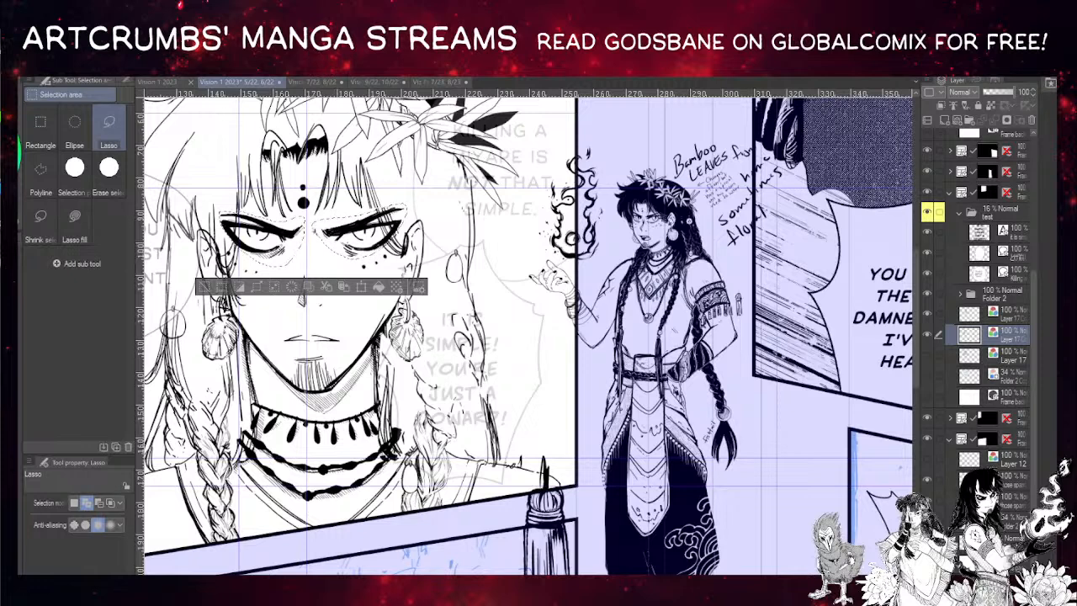
key(ctrl+t)
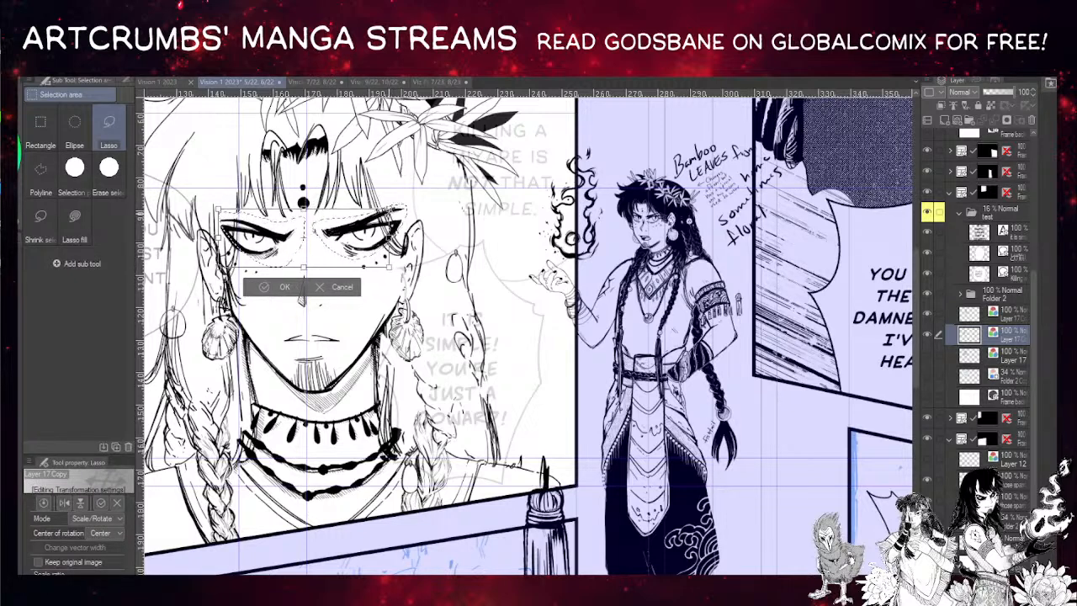
click(342, 288)
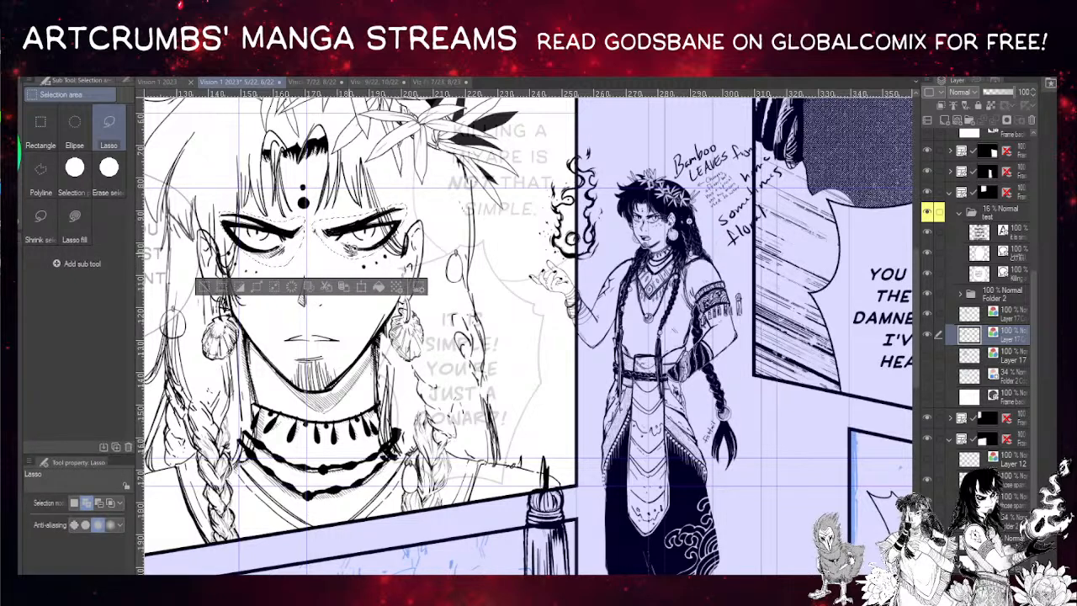
- Merge the two face-half layers into one, keeping the selection around the eyes
click(972, 312)
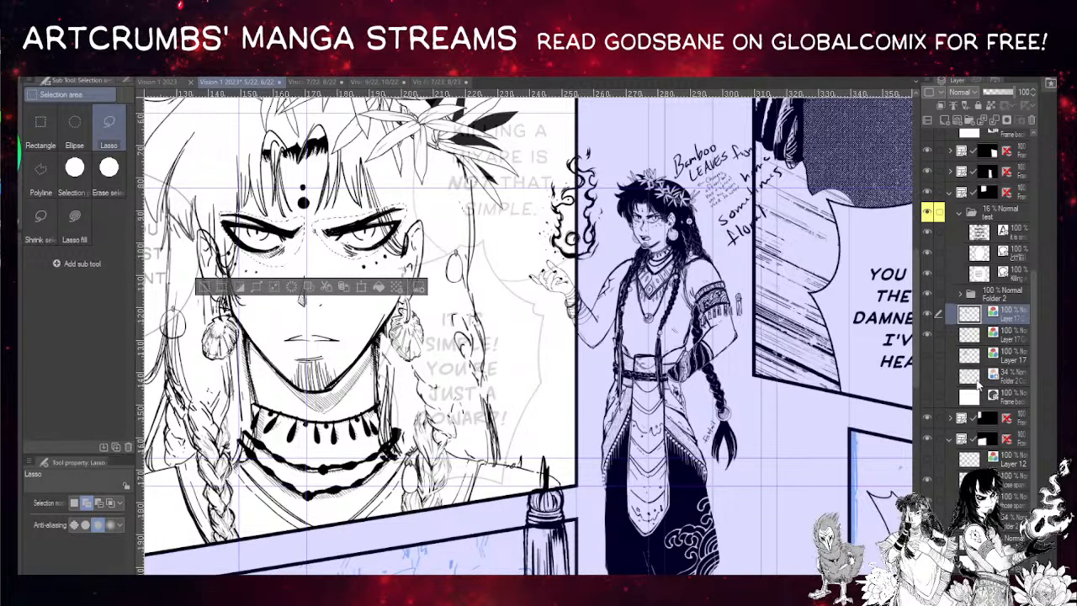
key(ctrl+e)
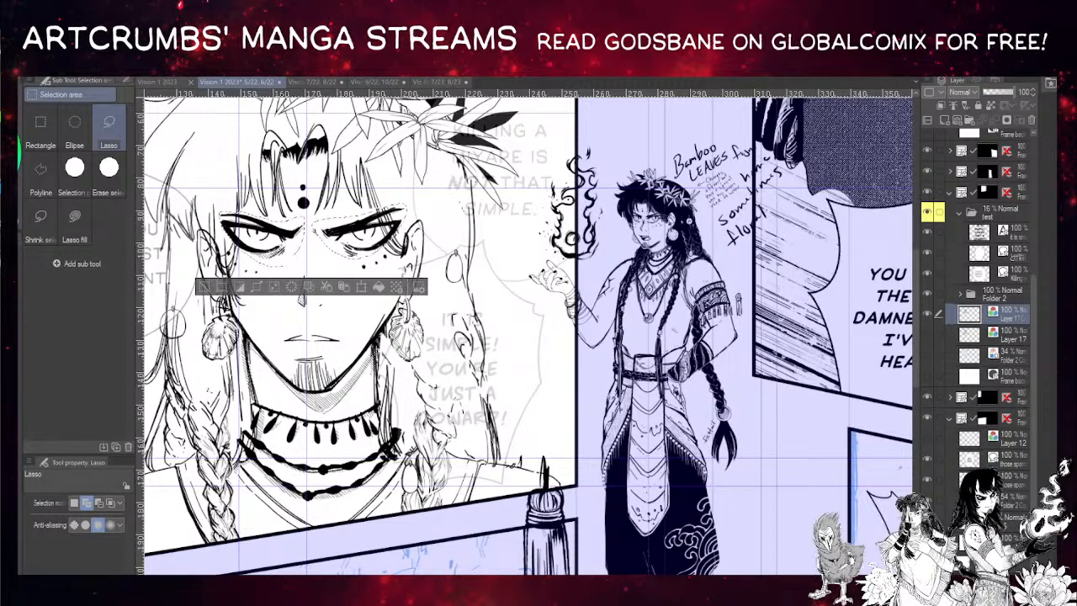
key(ctrl+d)
key(ctrl+z)
- Shrink the selected eyes and eyebrows slightly, shift them upward, apply the transformation, and deselect
key(ctrl+t)
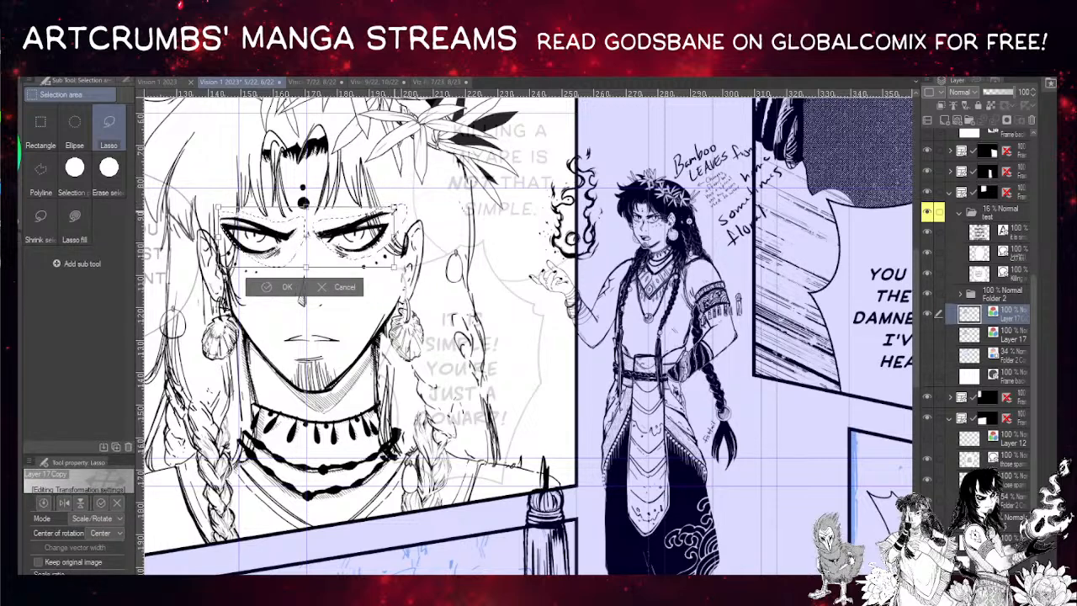
mouse_move(394, 209)
mouse_down()
mouse_move(386, 228)
mouse_move(355, 229)
mouse_up()
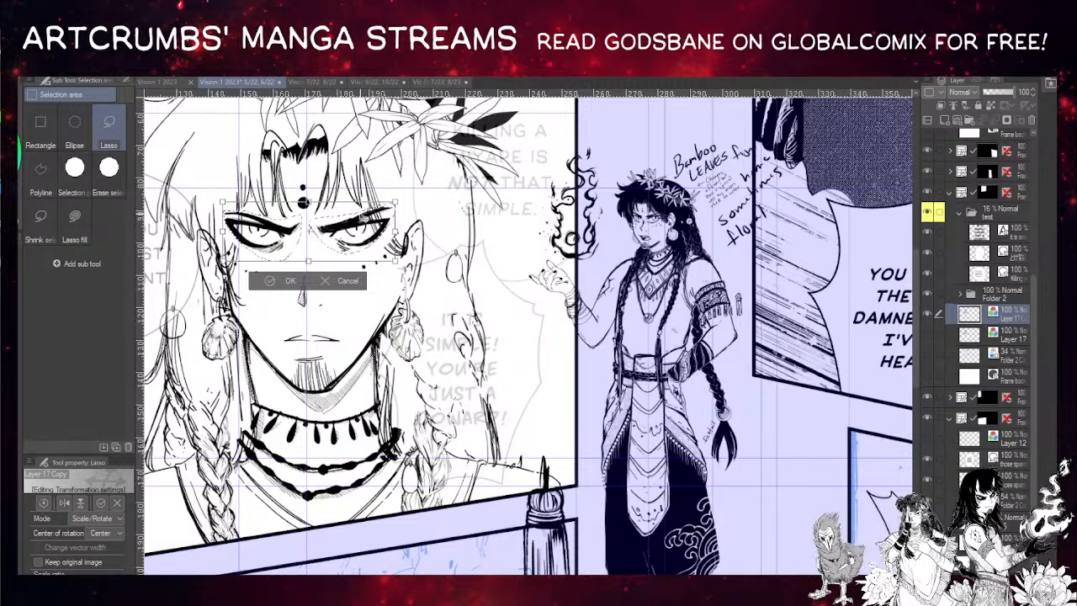
key(Return)
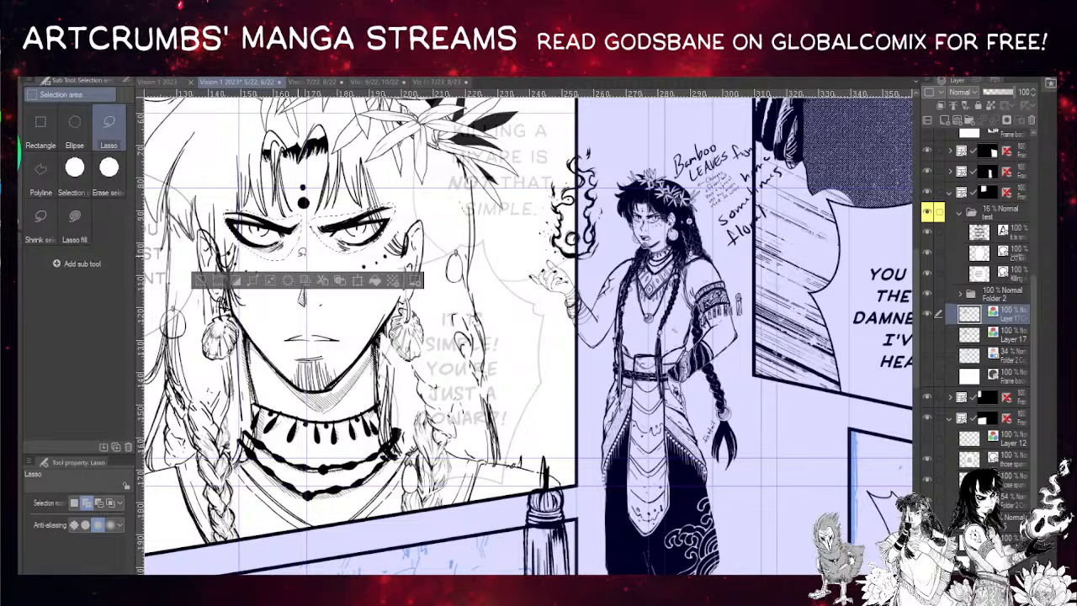
drag(396, 163, 412, 149)
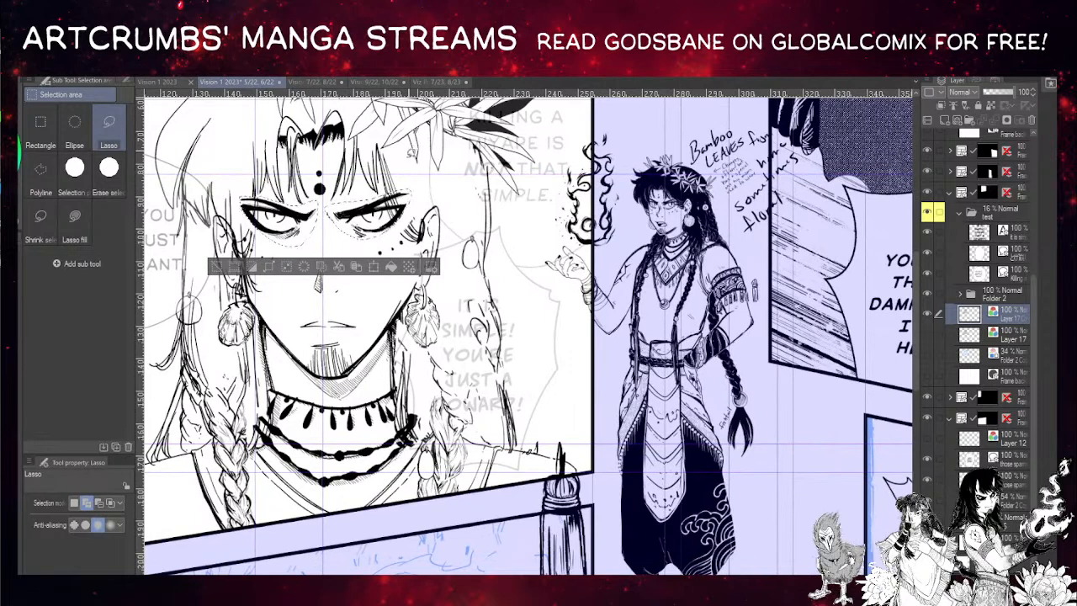
key(ctrl+d)
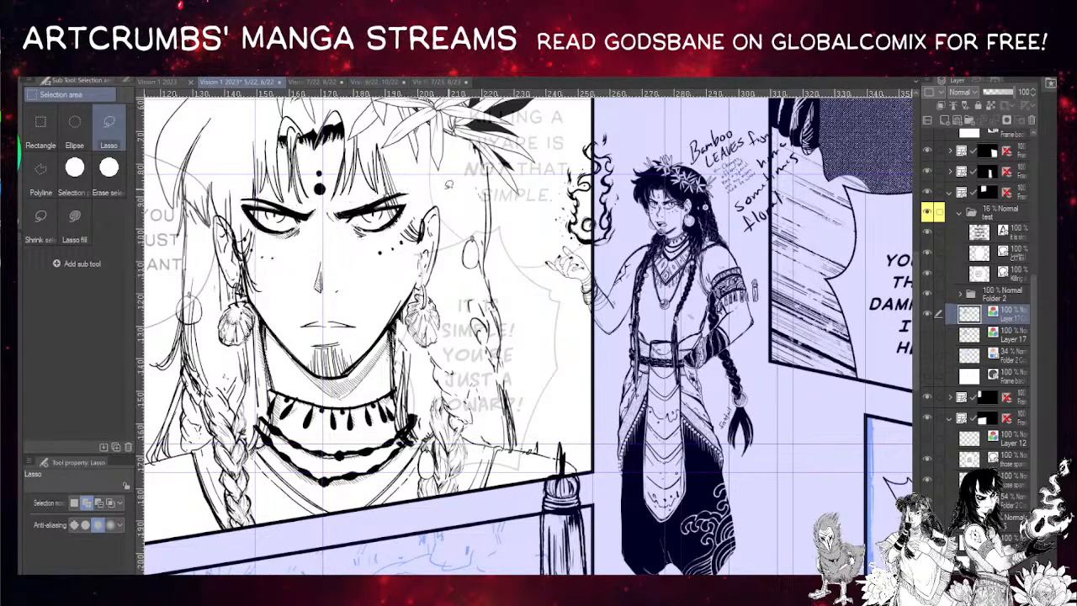
drag(374, 126, 406, 132)
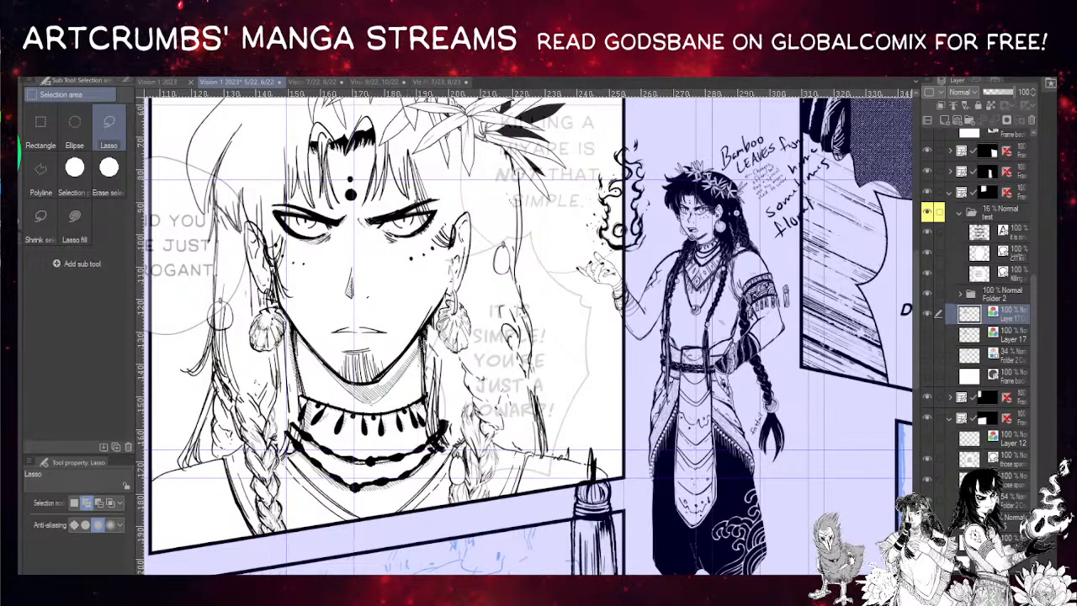
- Lasso the outer hair strands beside the ear under the speech balloon, try to reposition them, and deselect
mouse_move(208, 223)
mouse_down()
mouse_move(178, 356)
mouse_move(204, 382)
mouse_move(229, 353)
mouse_move(241, 274)
mouse_move(224, 203)
mouse_up()
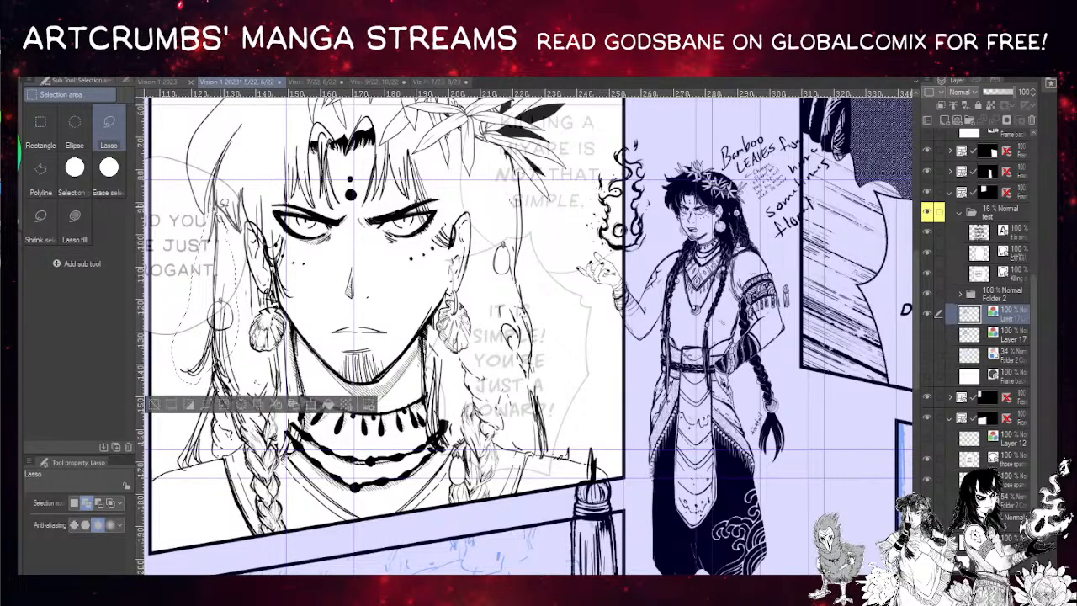
key(k)
mouse_move(229, 311)
mouse_down()
mouse_move(242, 314)
mouse_move(231, 323)
mouse_up()
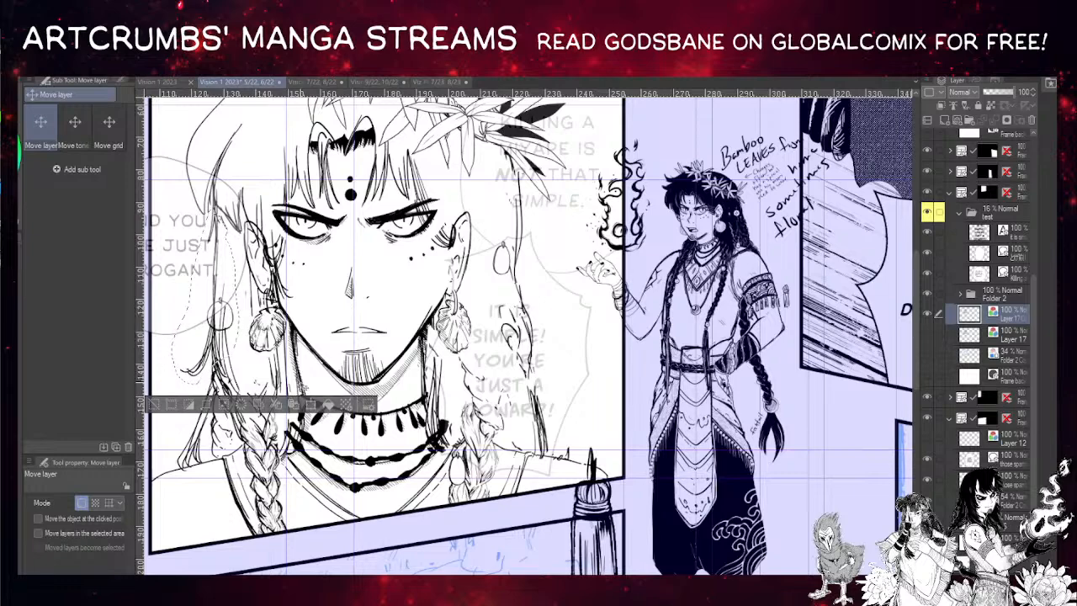
click(374, 78)
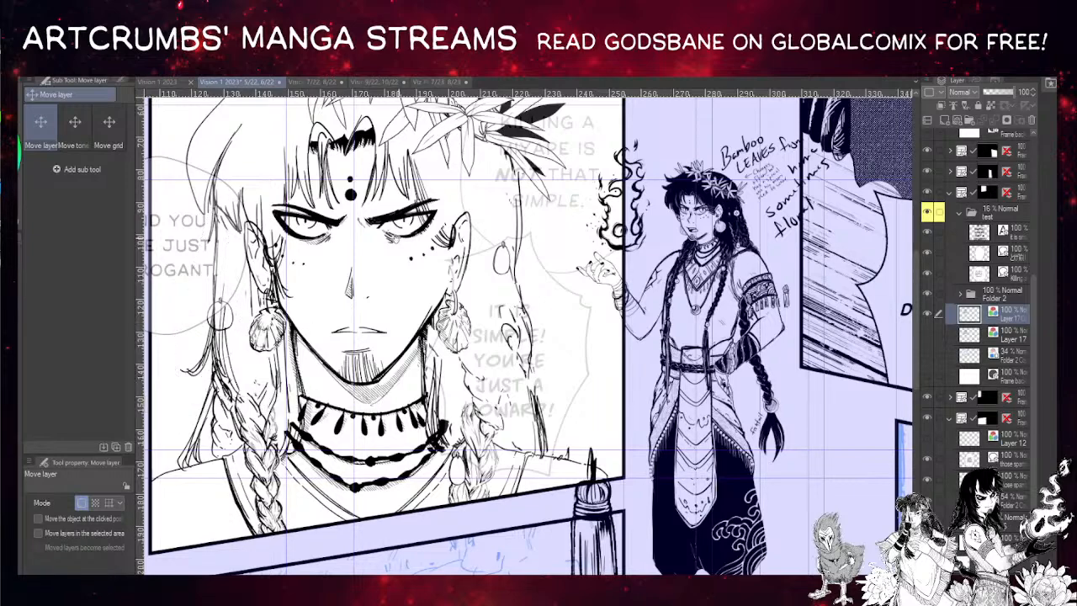
- Undo the outer hair strand selection and the resizing of the eyes and eyebrows
drag(396, 239, 342, 217)
drag(446, 236, 464, 256)
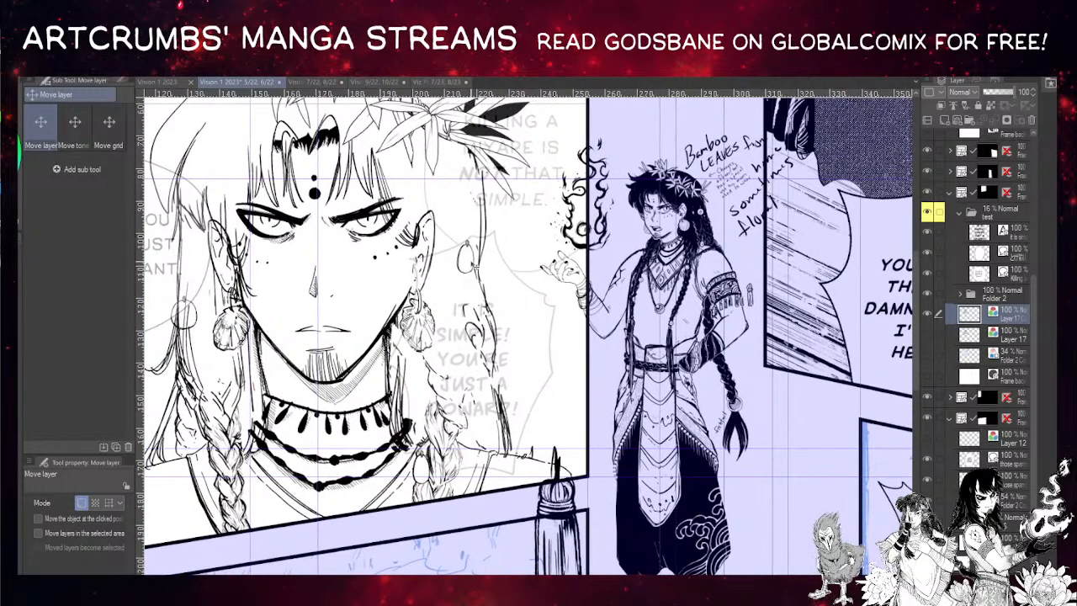
key(ctrl+z)
key(ctrl+z)
key(ctrl+z)
key(ctrl+z)
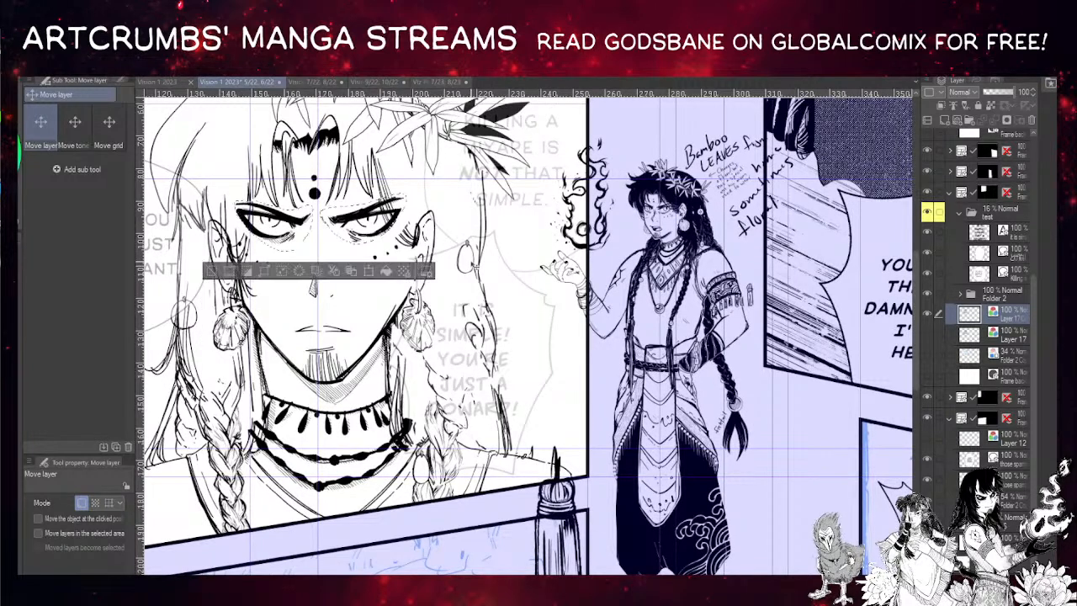
key(ctrl+z)
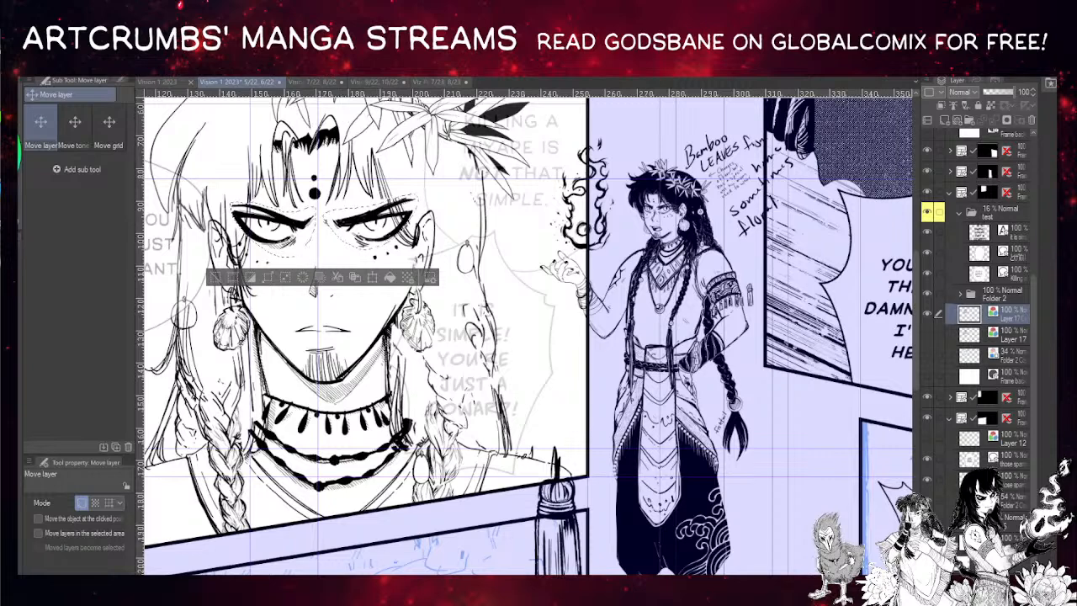
- Deselect the eye area and ink over the jawline beside the ear with the pen at brush size 64.9
key(ctrl+d)
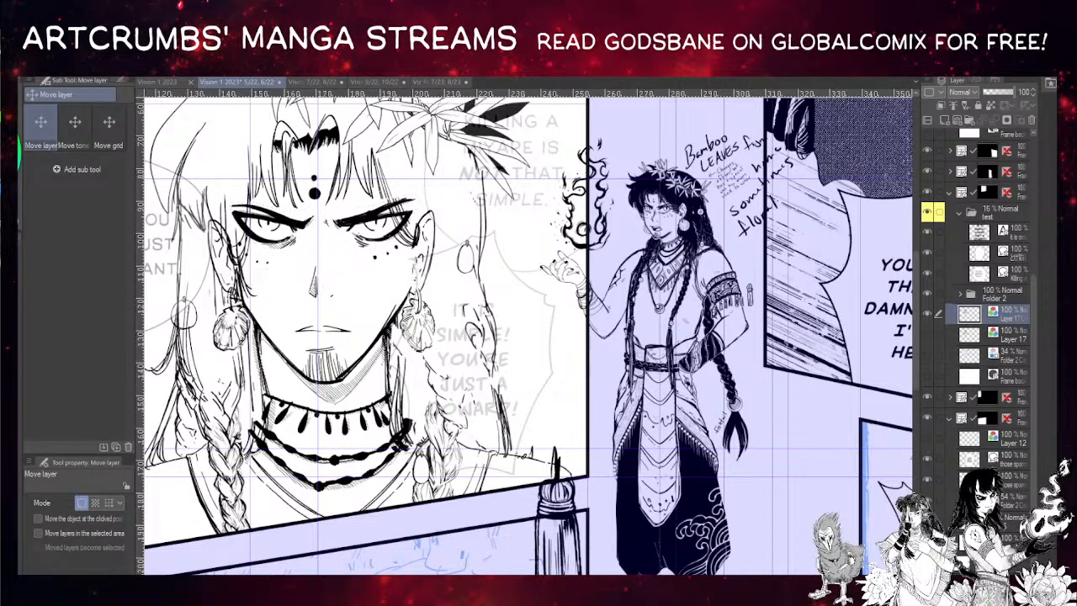
key(p)
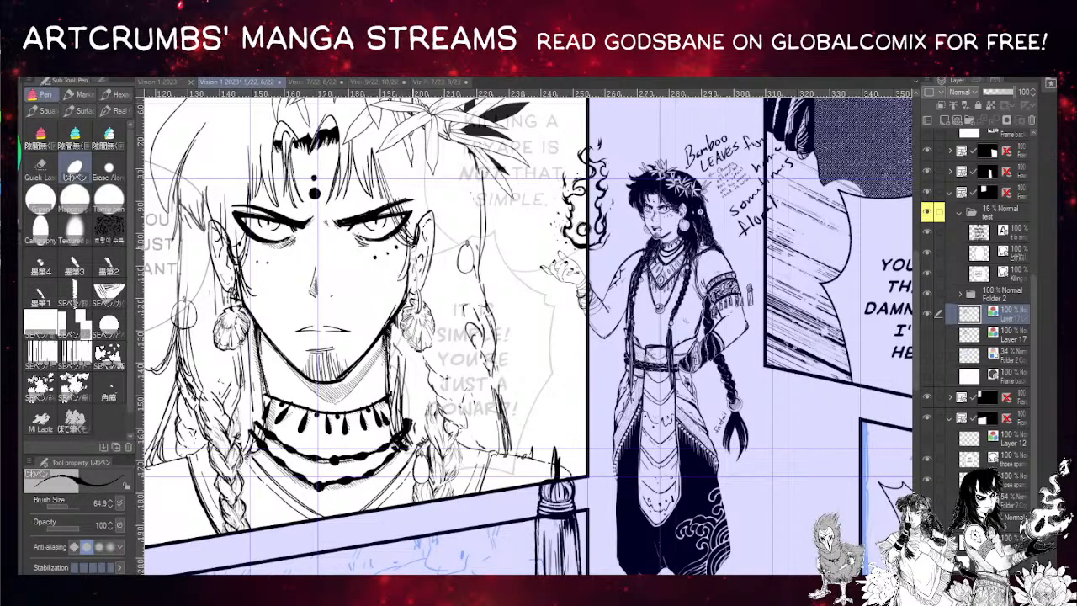
mouse_move(412, 232)
mouse_down()
mouse_move(414, 261)
mouse_move(381, 303)
mouse_move(386, 281)
mouse_move(379, 376)
mouse_up()
key(ctrl+z)
drag(387, 283, 387, 363)
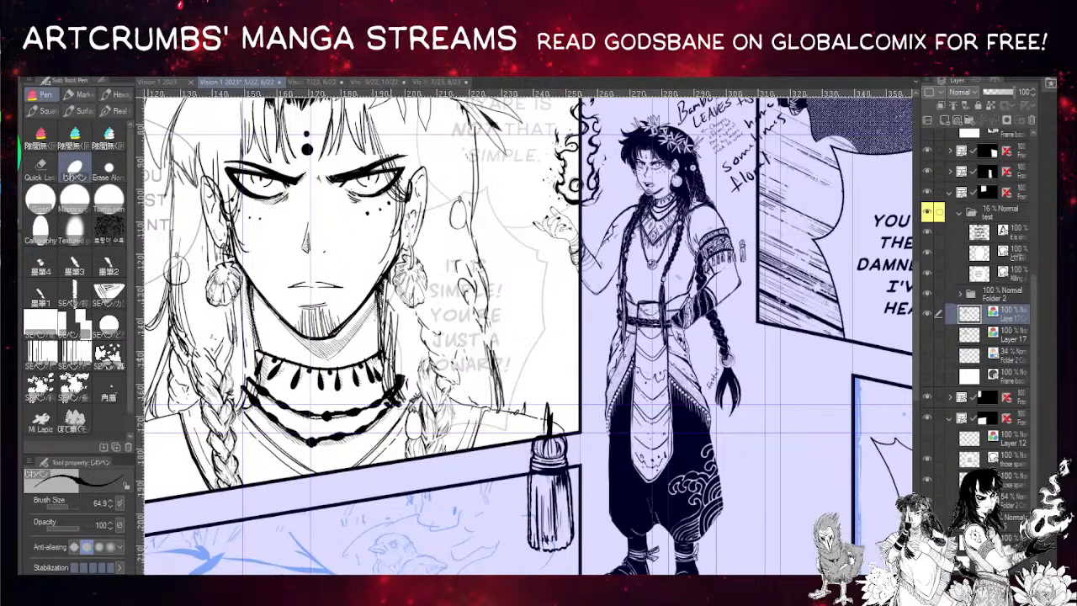
- Ink the neck contour and the hair lines beside the neck and earrings in the close-up portrait
drag(251, 285, 263, 348)
drag(254, 303, 266, 350)
drag(247, 292, 253, 360)
mouse_move(394, 394)
mouse_down()
mouse_move(417, 413)
mouse_move(410, 406)
mouse_up()
drag(414, 272, 391, 260)
drag(471, 357, 456, 293)
drag(404, 112, 439, 204)
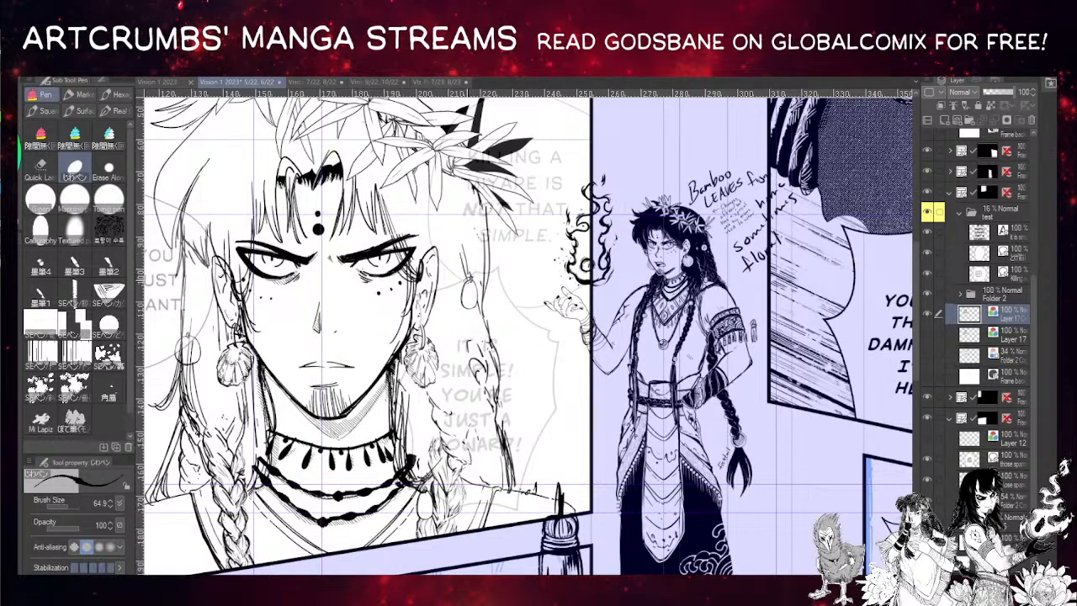
drag(426, 177, 452, 197)
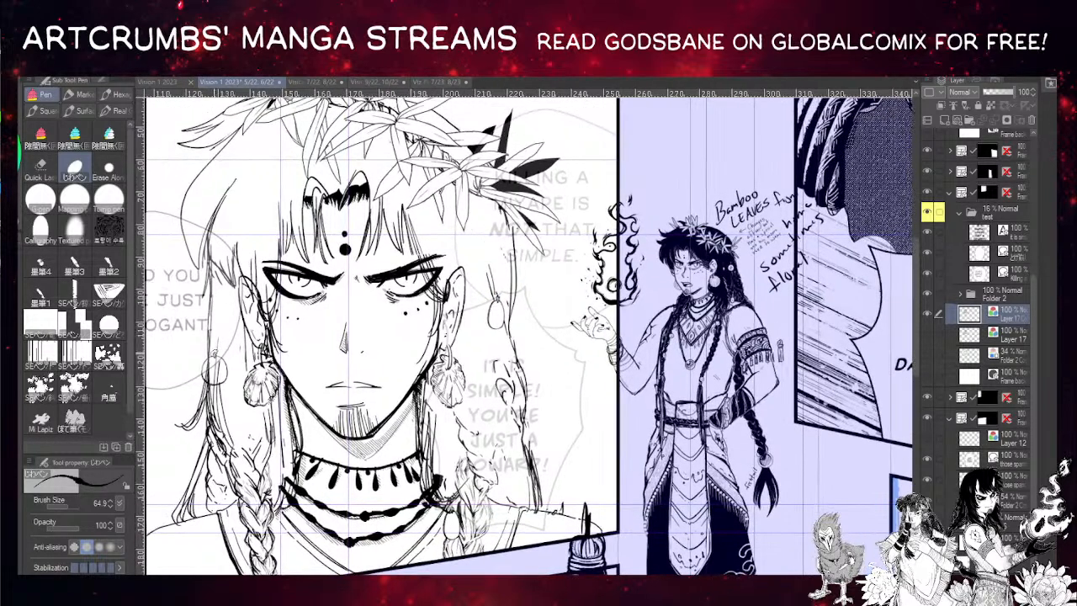
- Touch up the loose hair strands and their round beads on both sides of the face, undoing the unwanted strokes
drag(214, 321, 217, 397)
drag(303, 373, 262, 357)
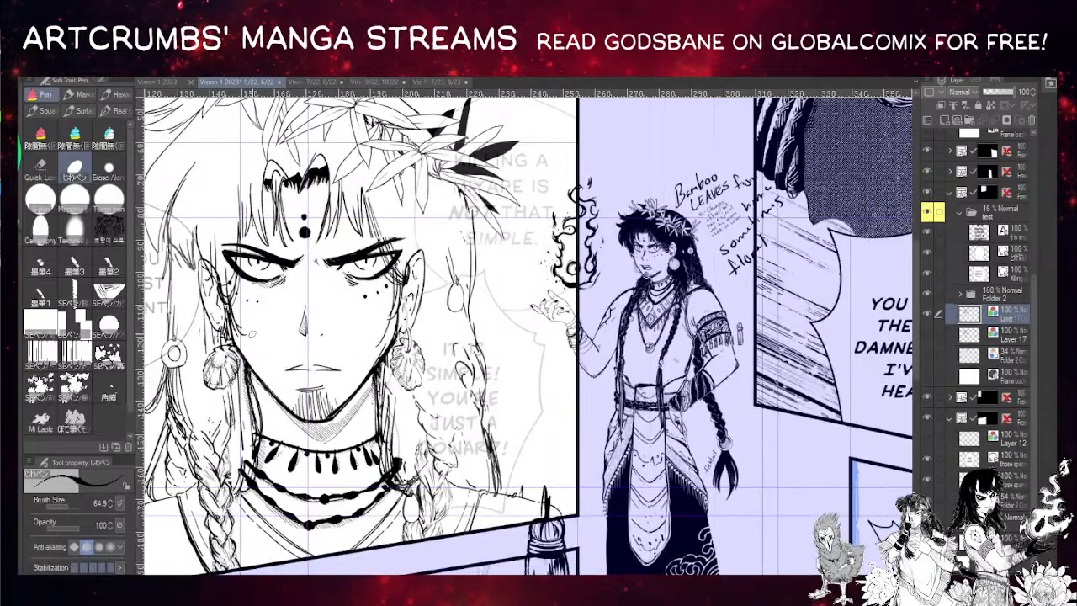
key(ctrl+z)
drag(335, 228, 290, 220)
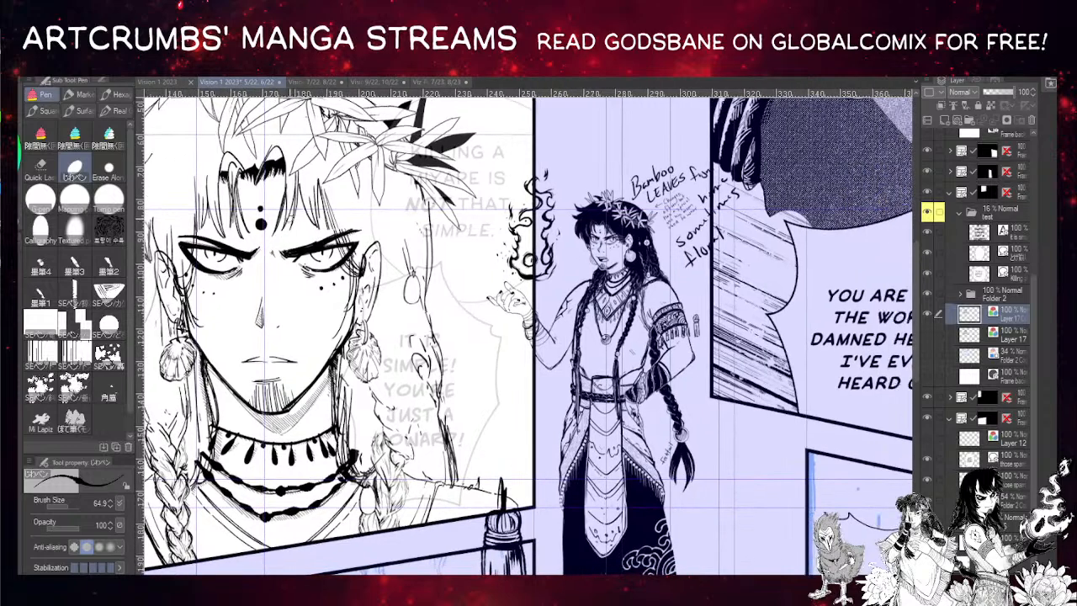
drag(412, 286, 416, 292)
drag(455, 250, 520, 260)
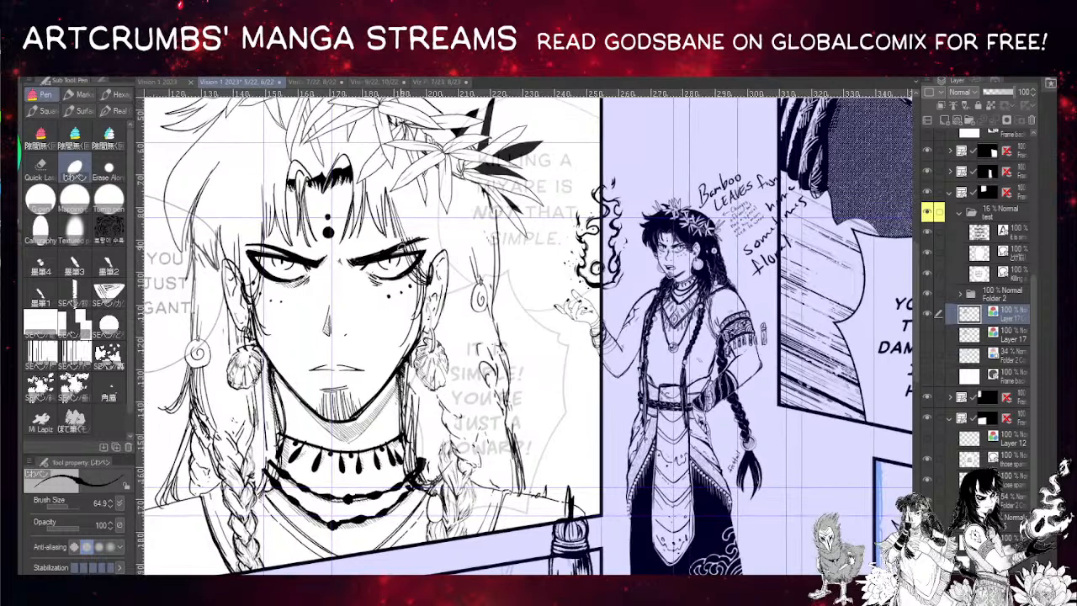
key(ctrl+z)
drag(200, 350, 202, 327)
drag(353, 202, 328, 181)
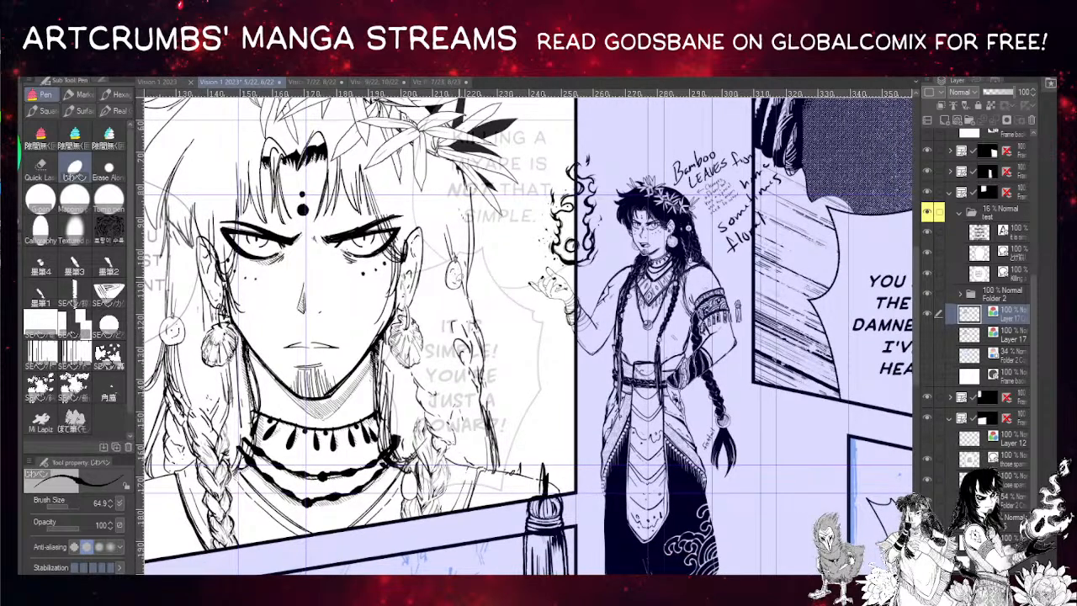
- Thicken the outline of the chin and lower jaw with the pen
drag(315, 239, 321, 185)
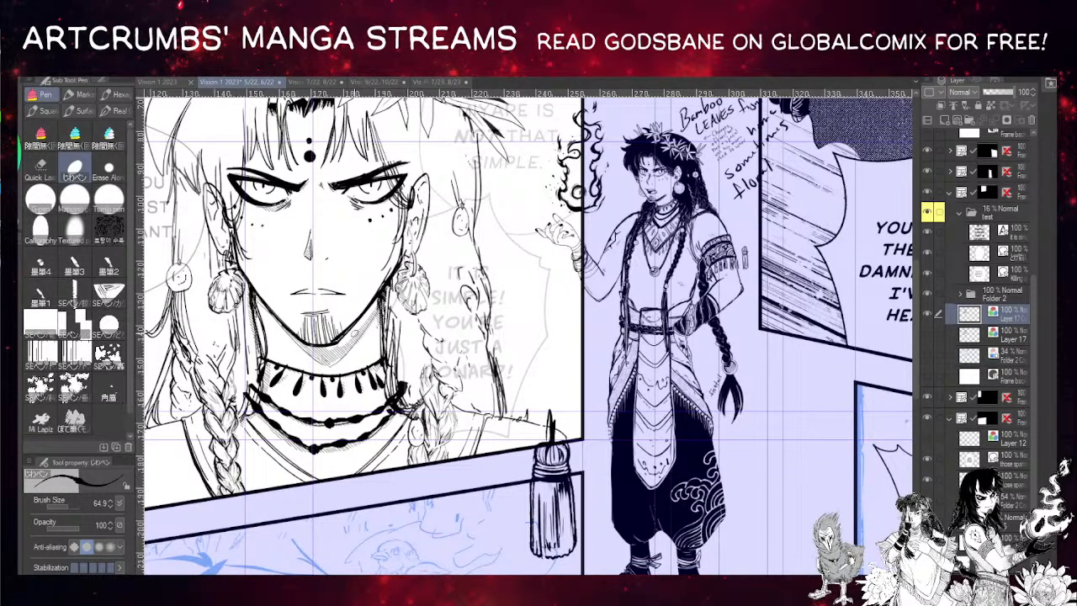
drag(362, 256, 375, 315)
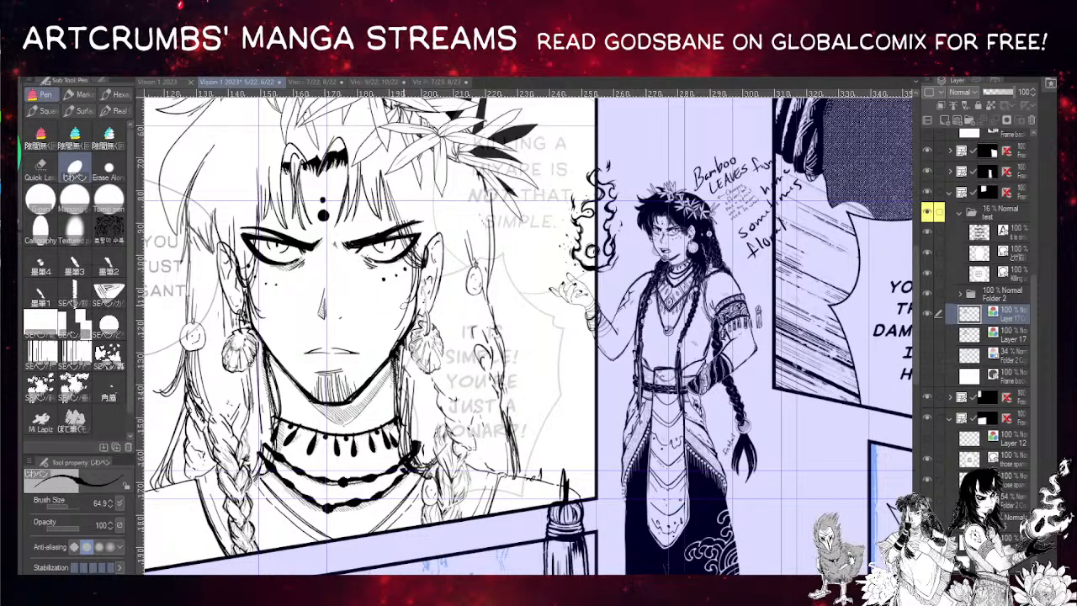
drag(353, 339, 351, 292)
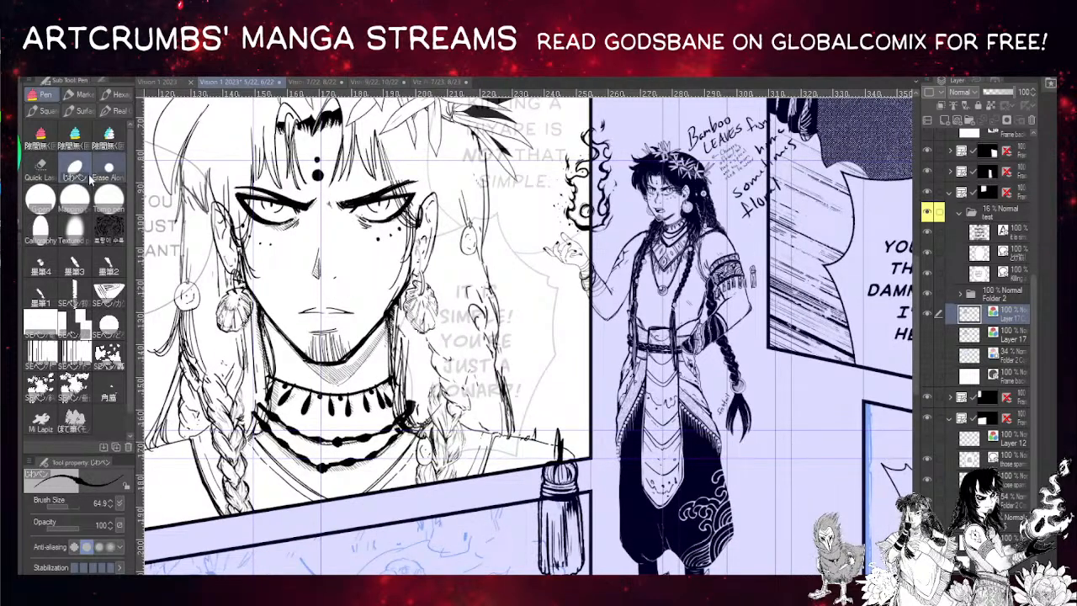
- Adjust the pen's brush size, then choose the hand-drawn hatching brush from the decoration hatching group for the neck shading
click(64, 506)
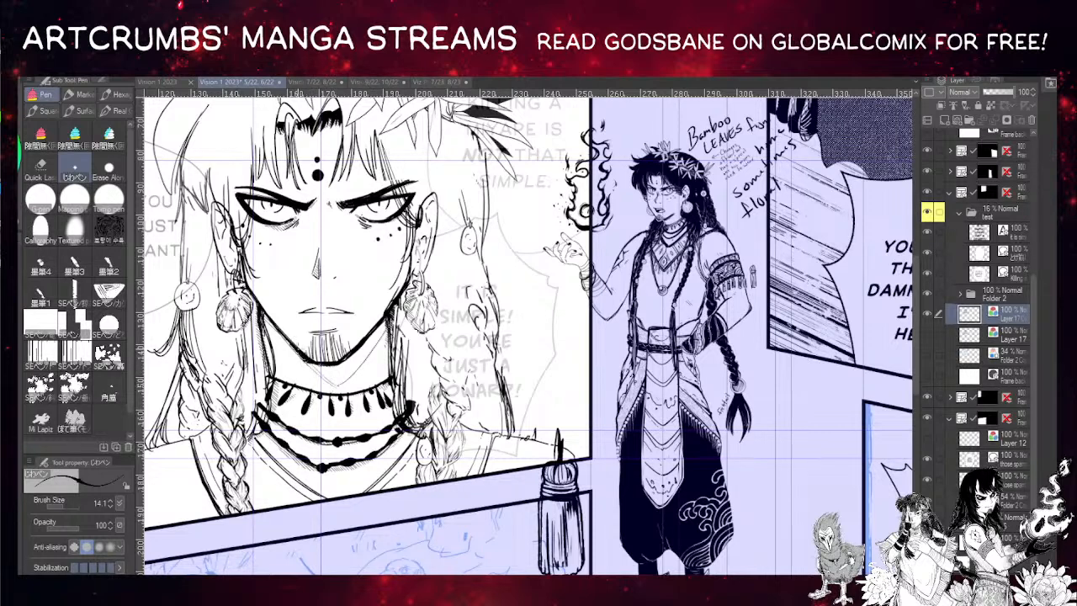
click(64, 509)
key(b)
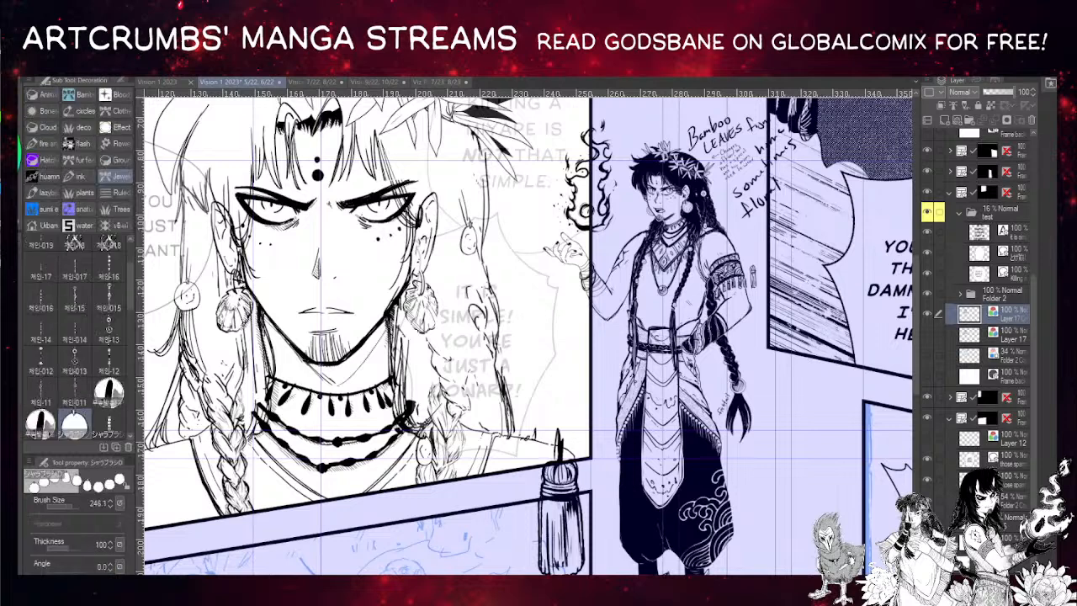
click(47, 159)
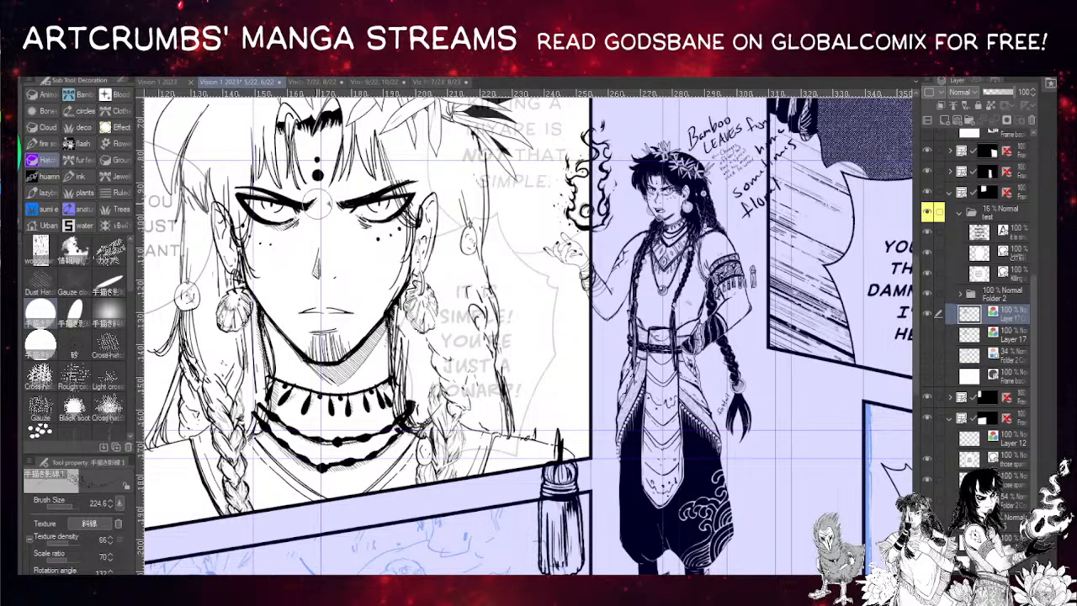
ctrl+shift+click(361, 217)
ctrl+shift+click(380, 244)
- Return to the pen at brush size 44.3 and redraw the rough shoulder line below the speech balloon as a clean contour
key(p)
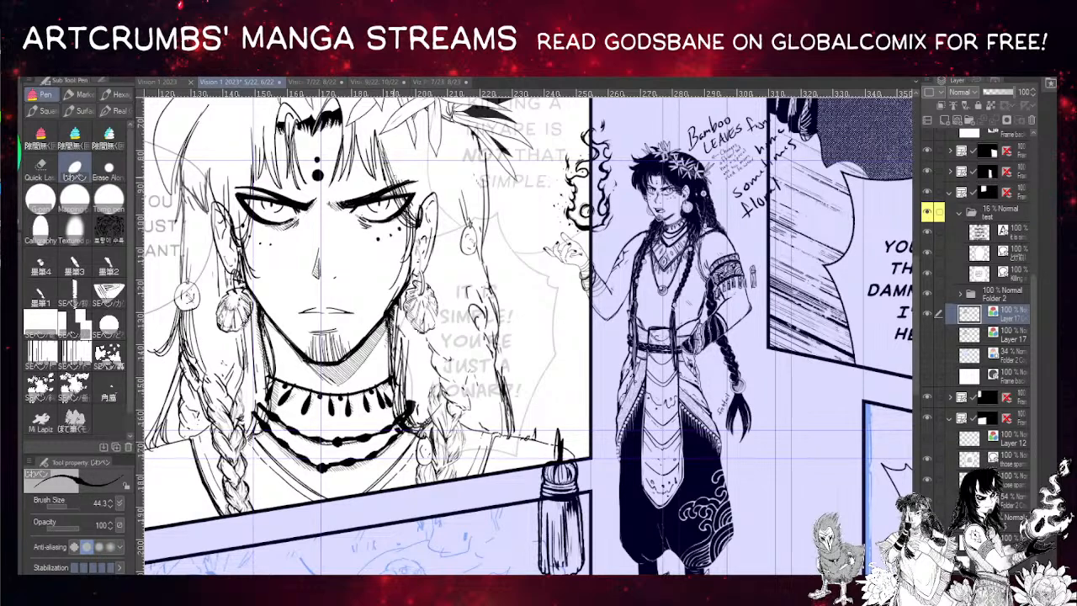
scroll(397, 184, up, 1)
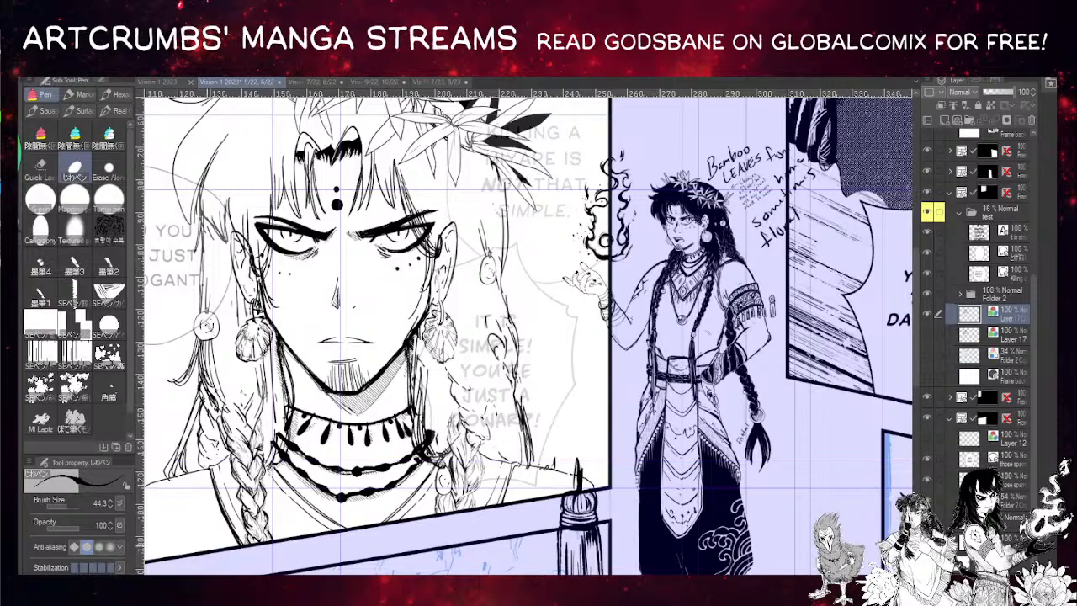
drag(348, 420, 377, 386)
drag(230, 373, 222, 433)
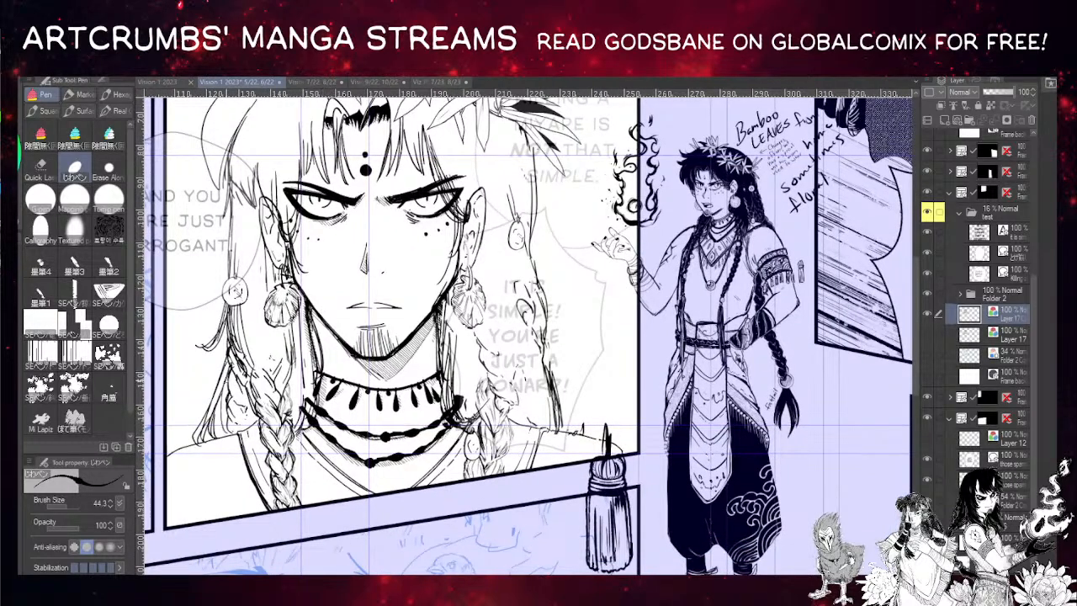
drag(325, 369, 299, 346)
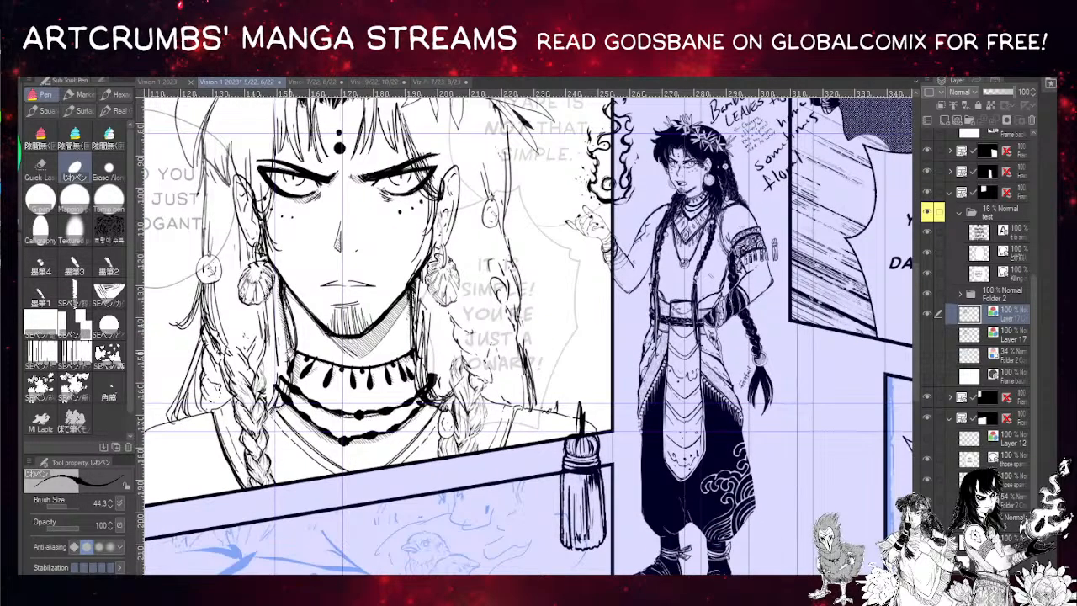
drag(277, 306, 271, 228)
drag(223, 387, 230, 409)
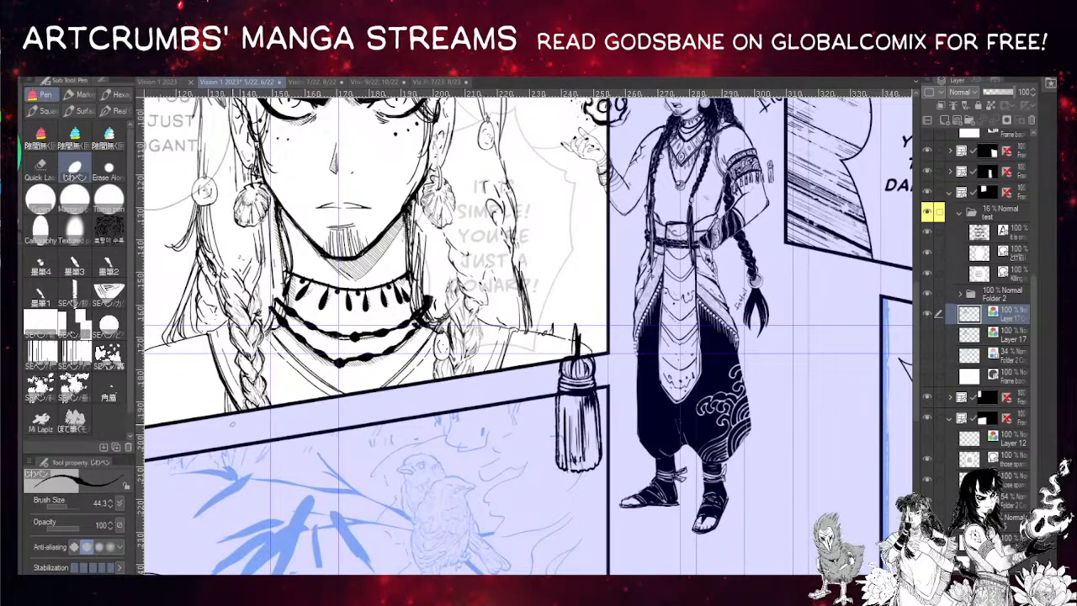
drag(383, 295, 287, 226)
drag(414, 261, 399, 305)
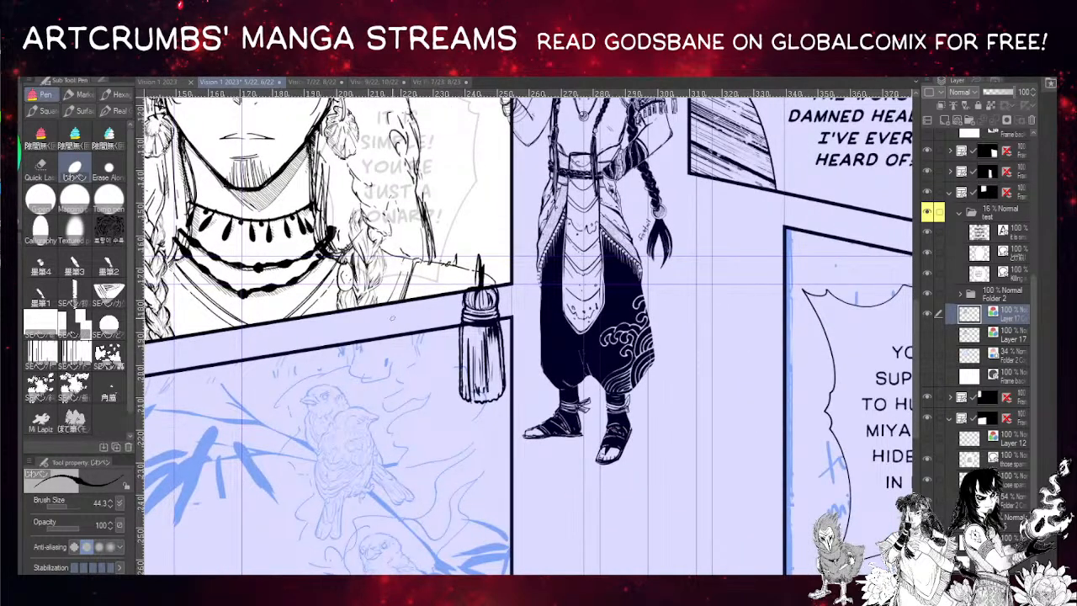
drag(407, 182, 448, 242)
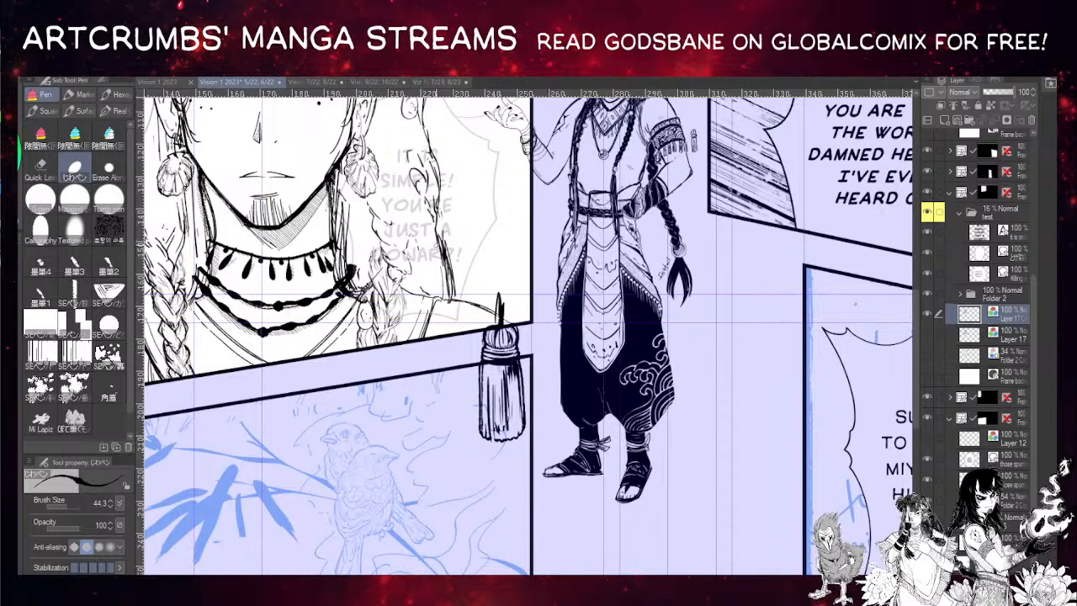
drag(448, 219, 481, 298)
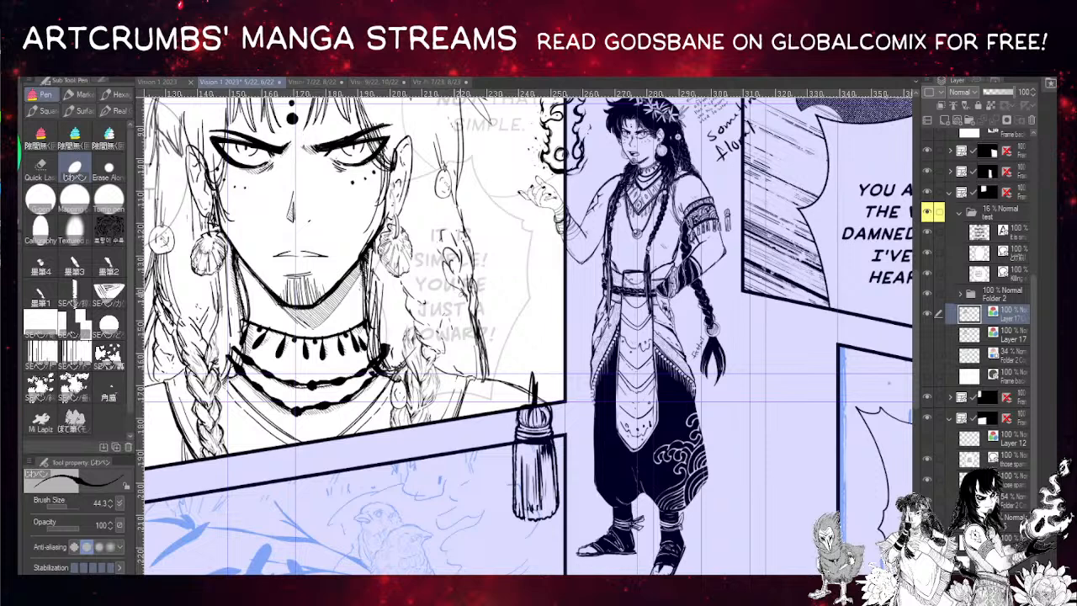
drag(457, 288, 496, 376)
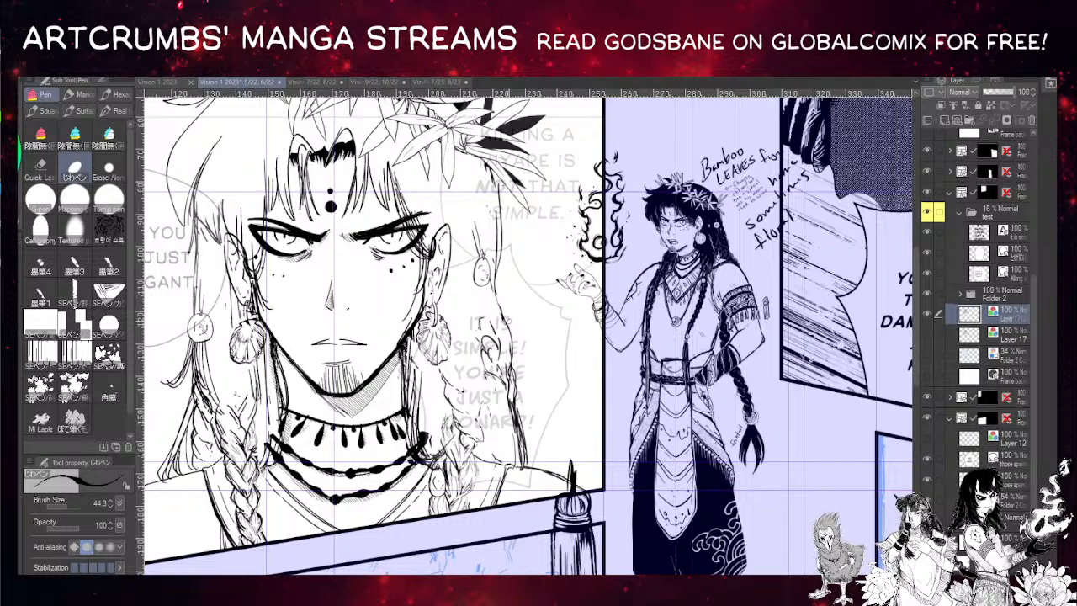
drag(493, 253, 517, 306)
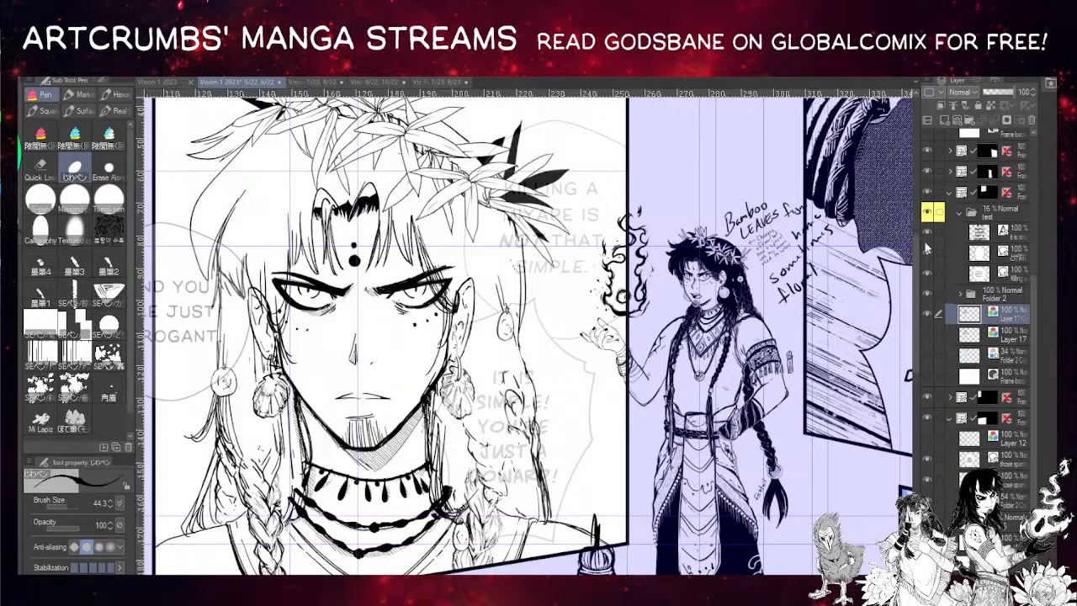
- Add a new raster layer above Folder 2 and set the pen's brush size to 30.3
drag(330, 155, 344, 229)
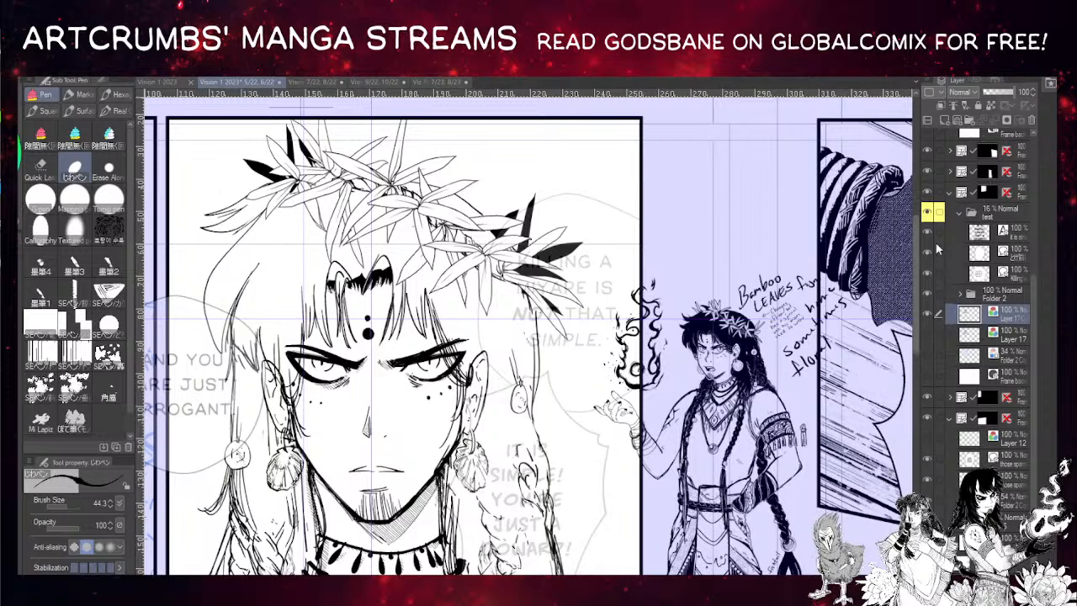
click(974, 293)
click(949, 123)
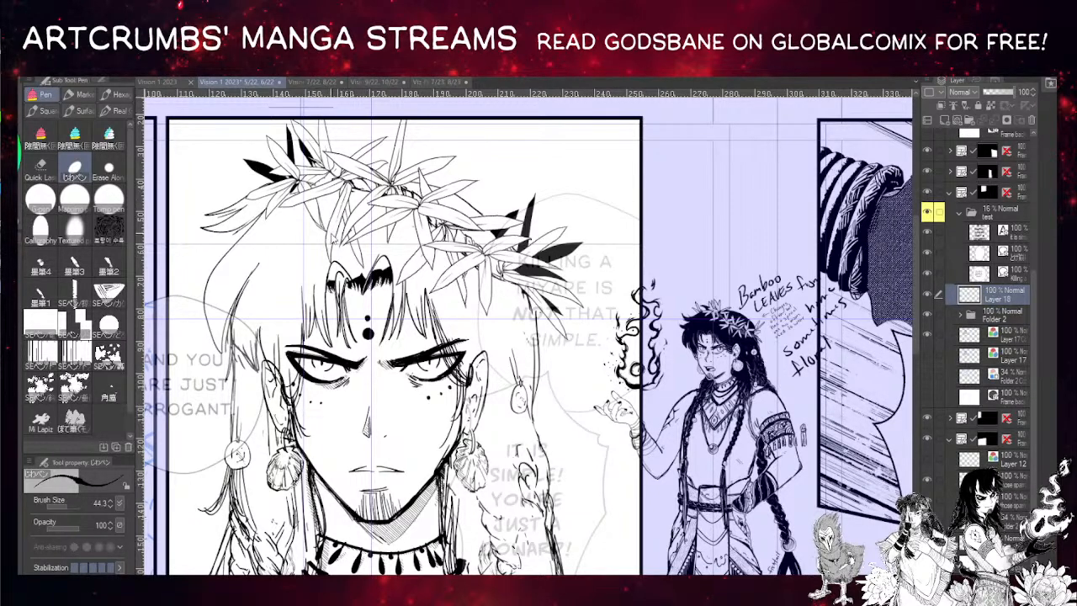
drag(65, 503, 55, 504)
drag(329, 241, 341, 204)
key(ctrl+z)
mouse_move(330, 242)
mouse_down()
mouse_move(340, 206)
mouse_move(301, 199)
mouse_up()
key(ctrl+z)
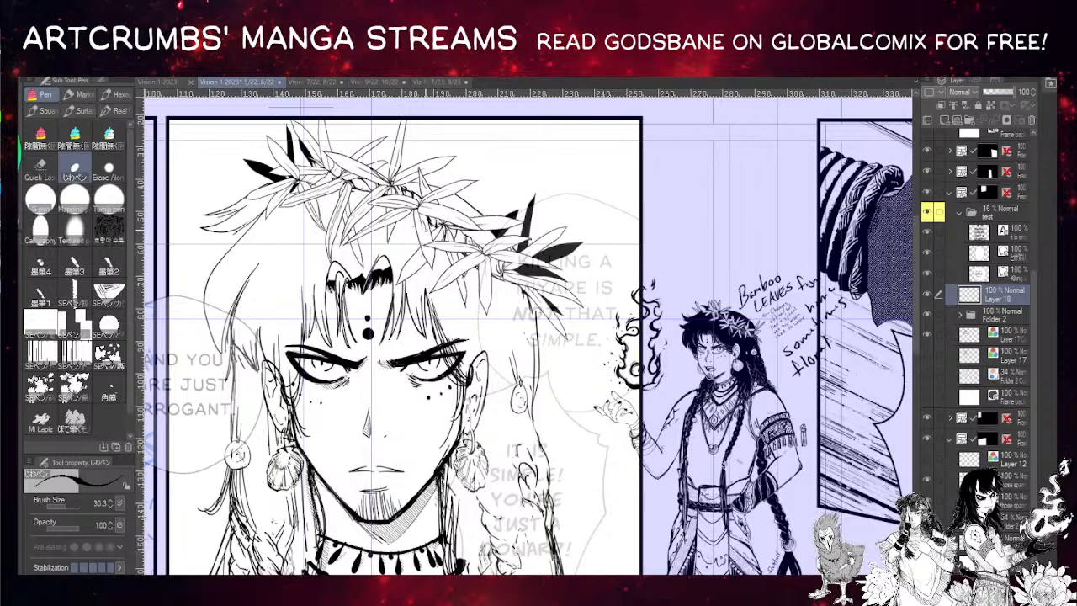
- Ink the hair outline below the end of the leaf crown nearest the speech balloon on the new raster layer
drag(420, 193, 395, 156)
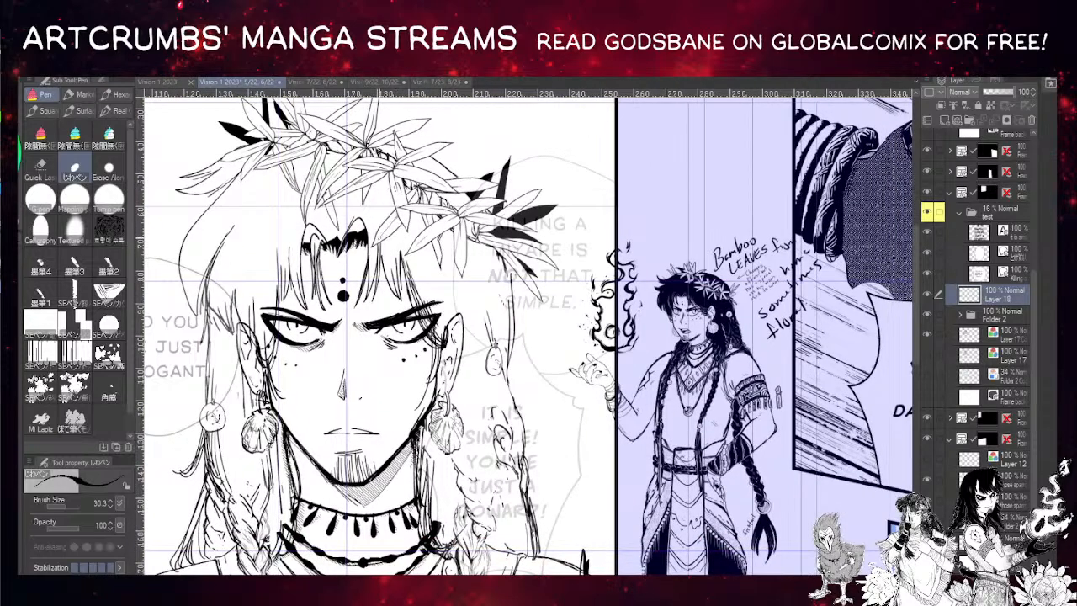
drag(456, 191, 419, 181)
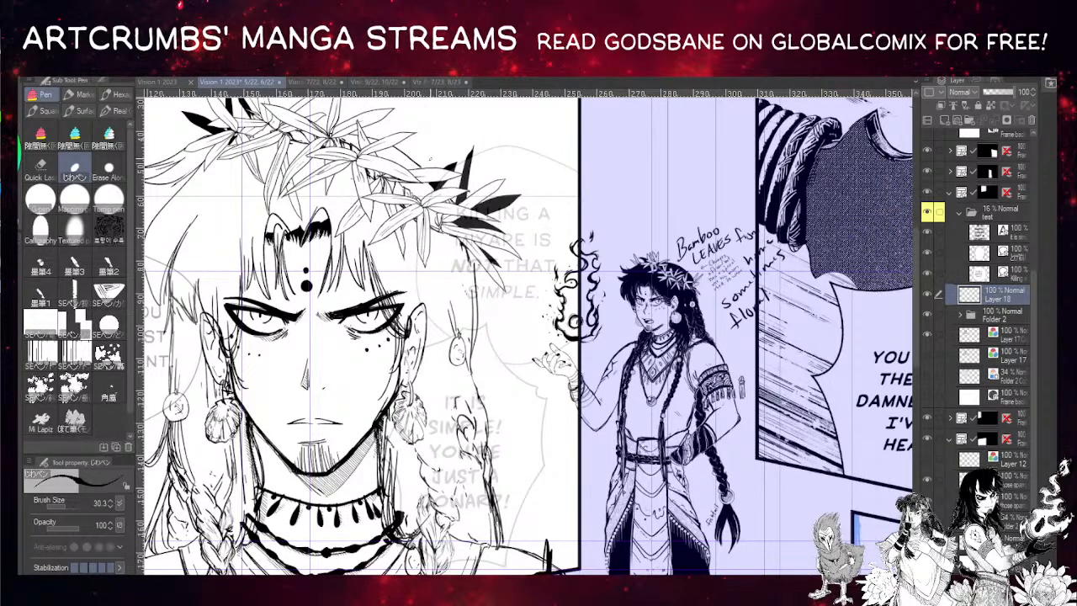
drag(446, 224, 386, 204)
mouse_move(392, 209)
mouse_down()
mouse_move(435, 222)
mouse_move(436, 258)
mouse_up()
drag(367, 153, 382, 191)
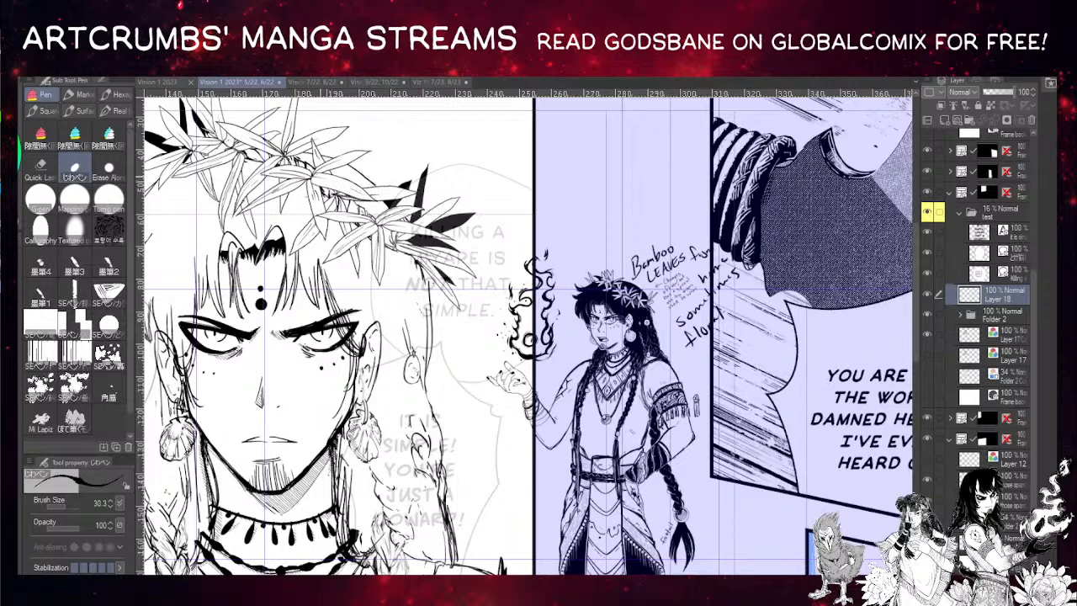
- Examine the inked leaf crown, forehead hair and braids of the portrait, up close and within the whole panel
drag(258, 126, 407, 213)
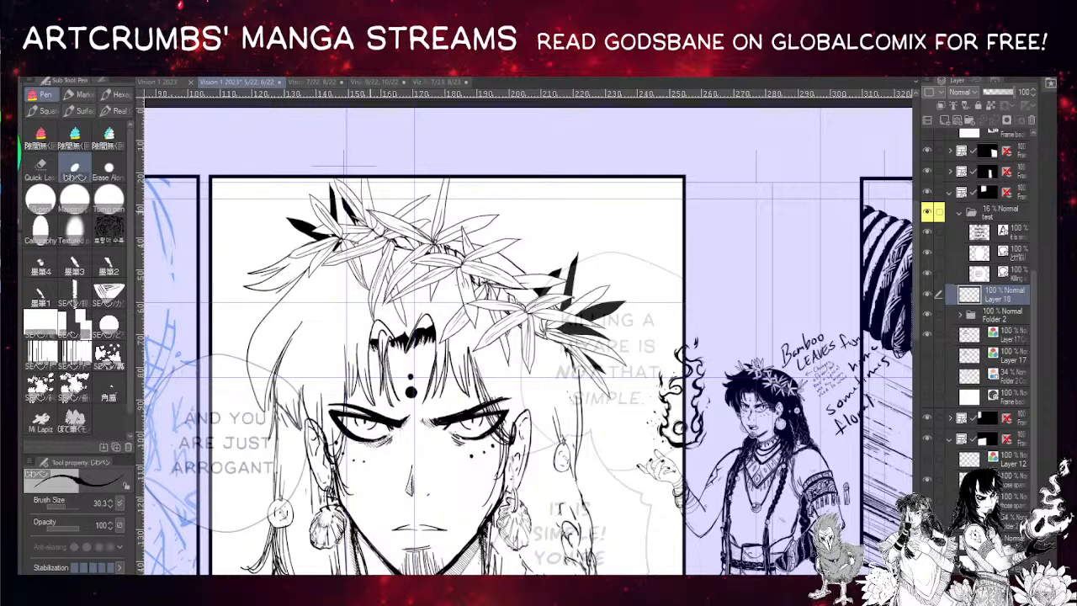
drag(389, 173, 316, 135)
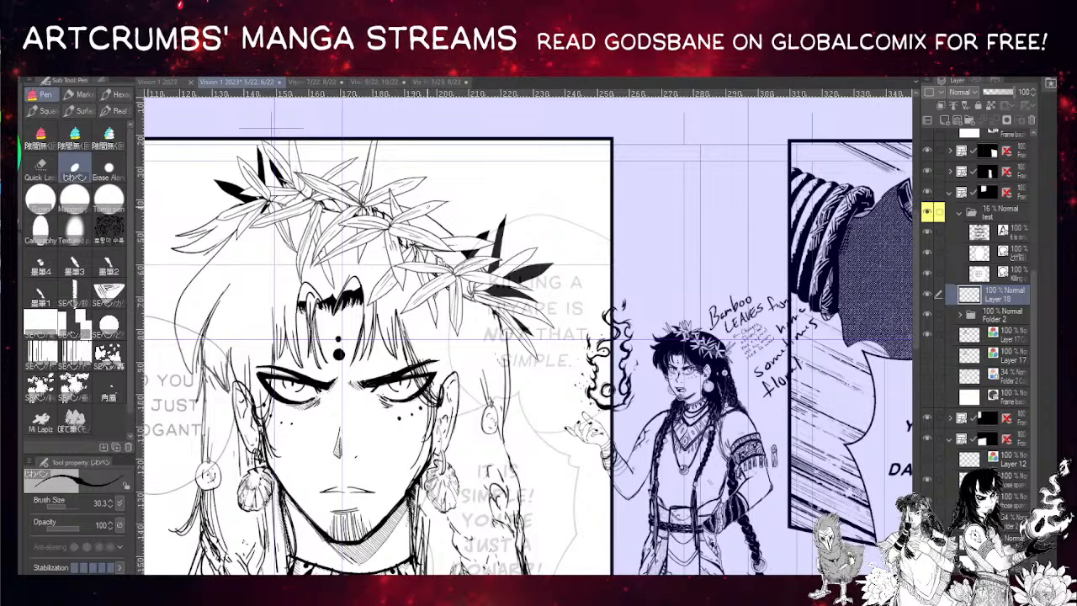
drag(445, 176, 363, 143)
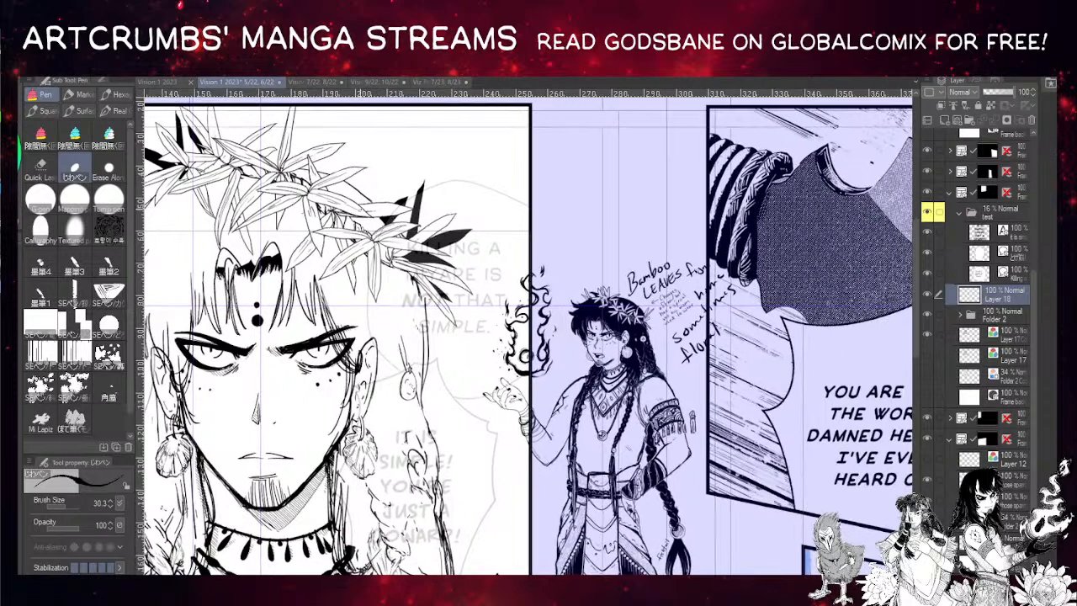
drag(377, 209, 342, 190)
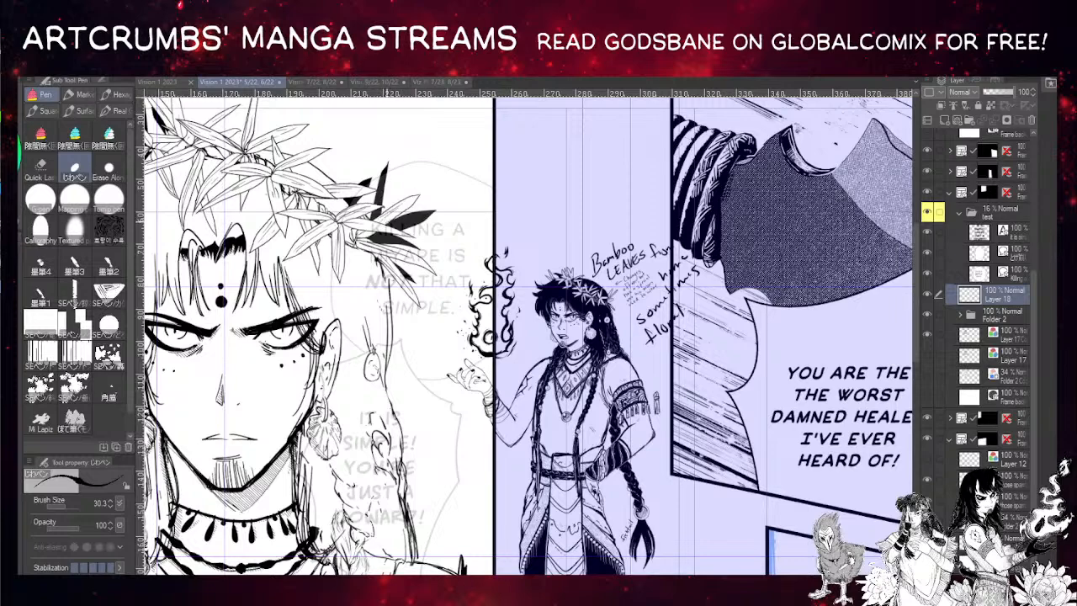
drag(416, 193, 406, 176)
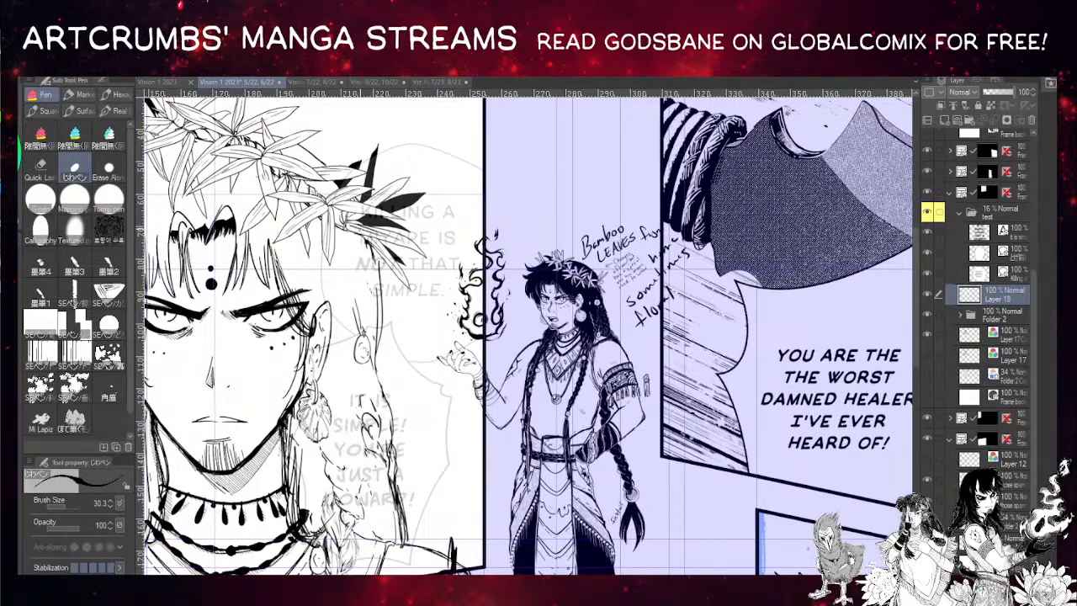
drag(359, 216, 438, 248)
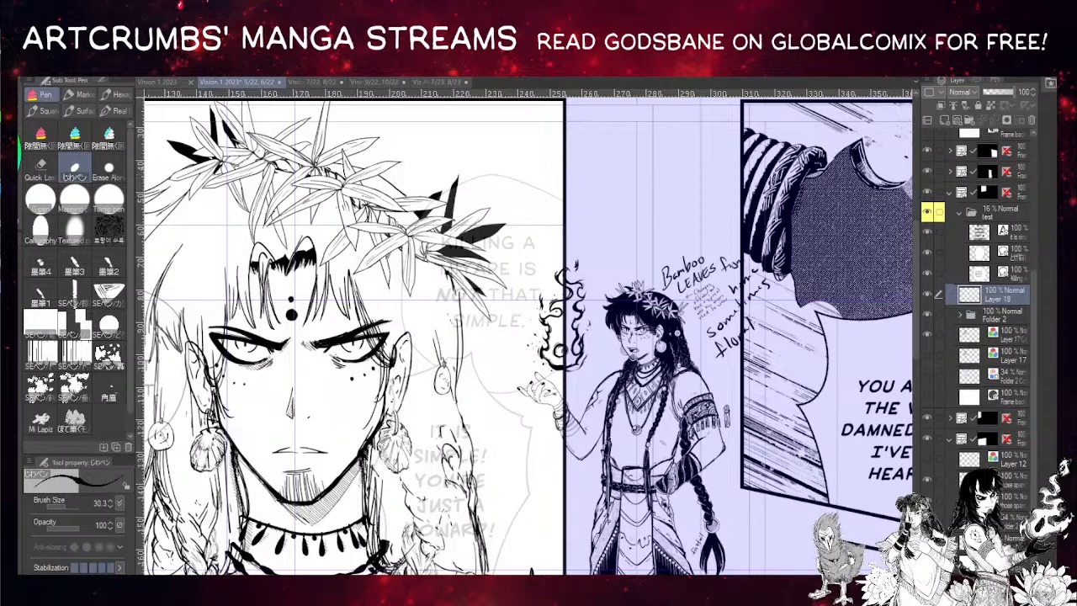
key(ctrl+minus)
drag(272, 502, 317, 459)
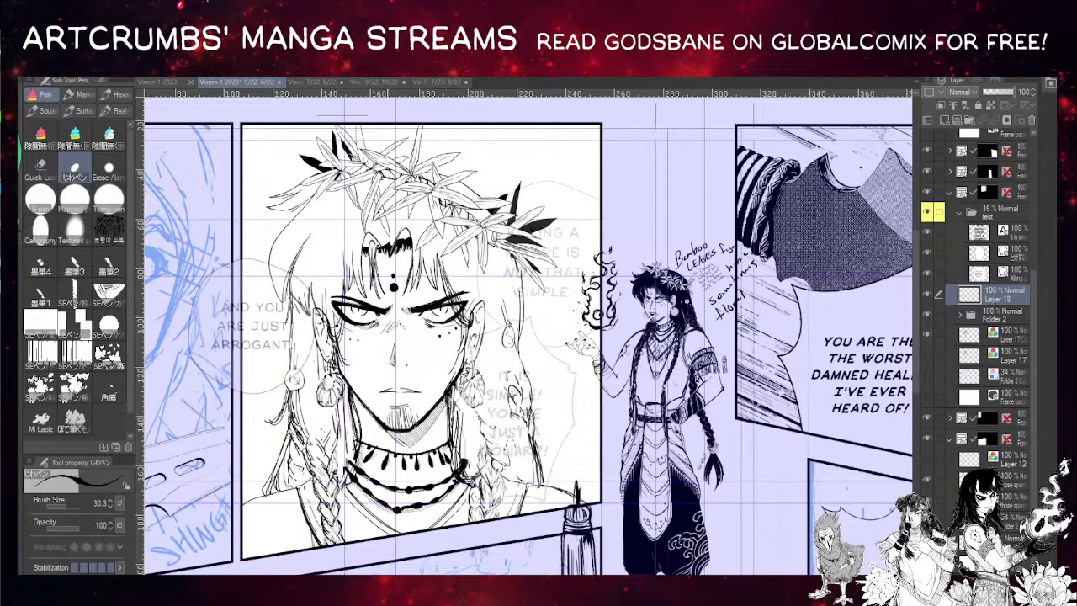
drag(379, 267, 367, 249)
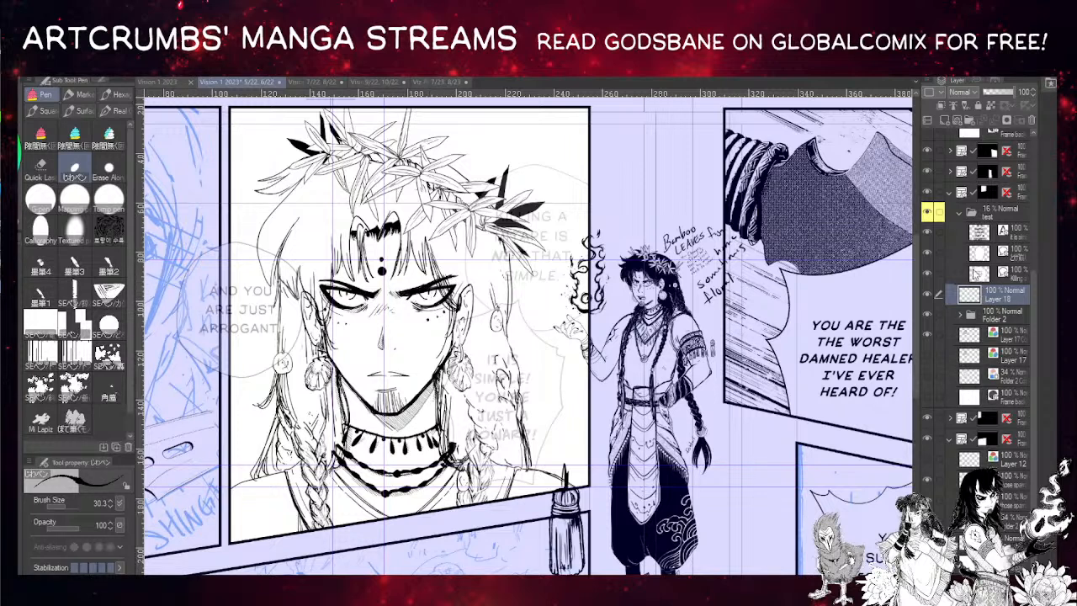
- Select the visible line art layer directly below Folder 2 and set the pen's brush size to 53.6
click(969, 335)
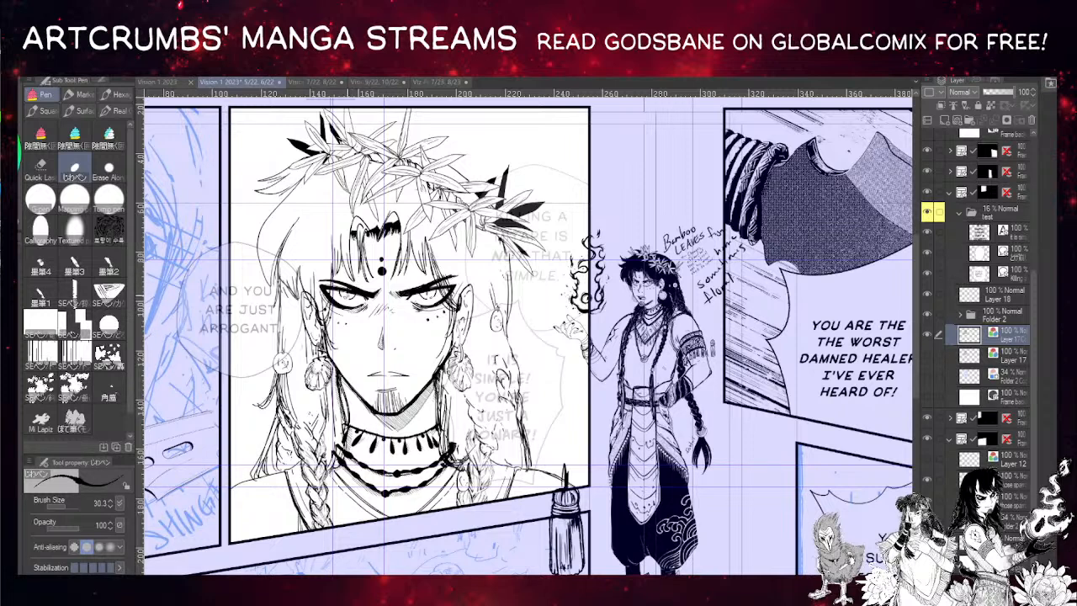
drag(368, 271, 357, 251)
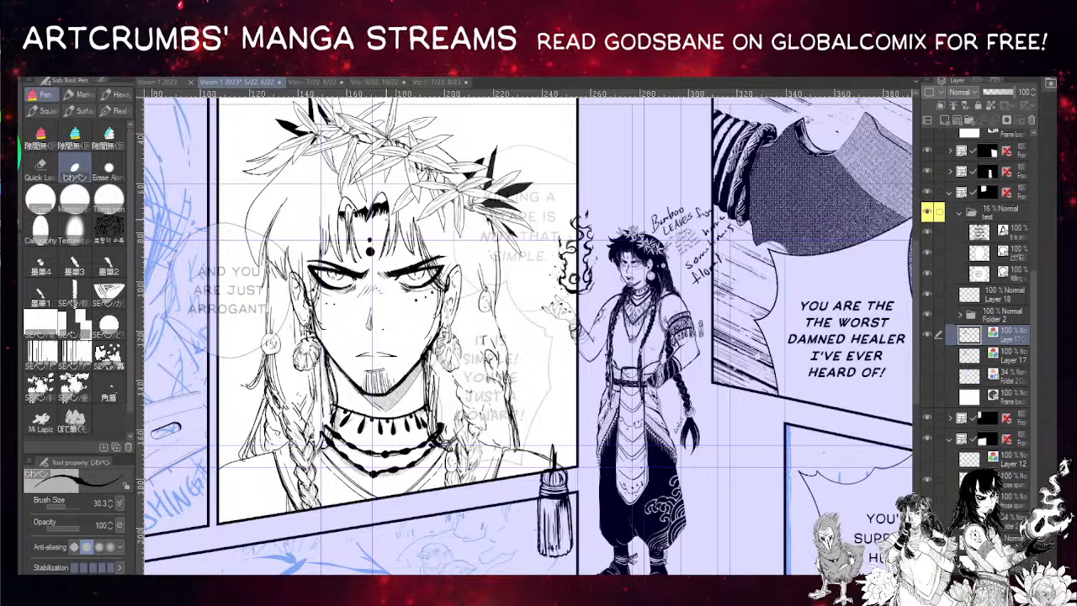
drag(415, 251, 400, 237)
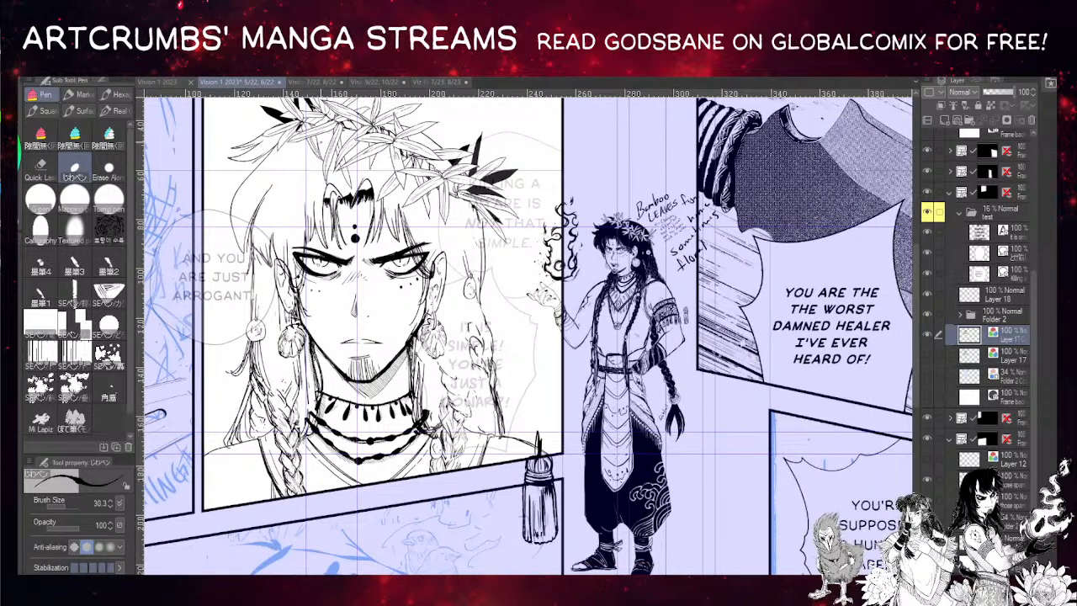
drag(414, 299, 429, 314)
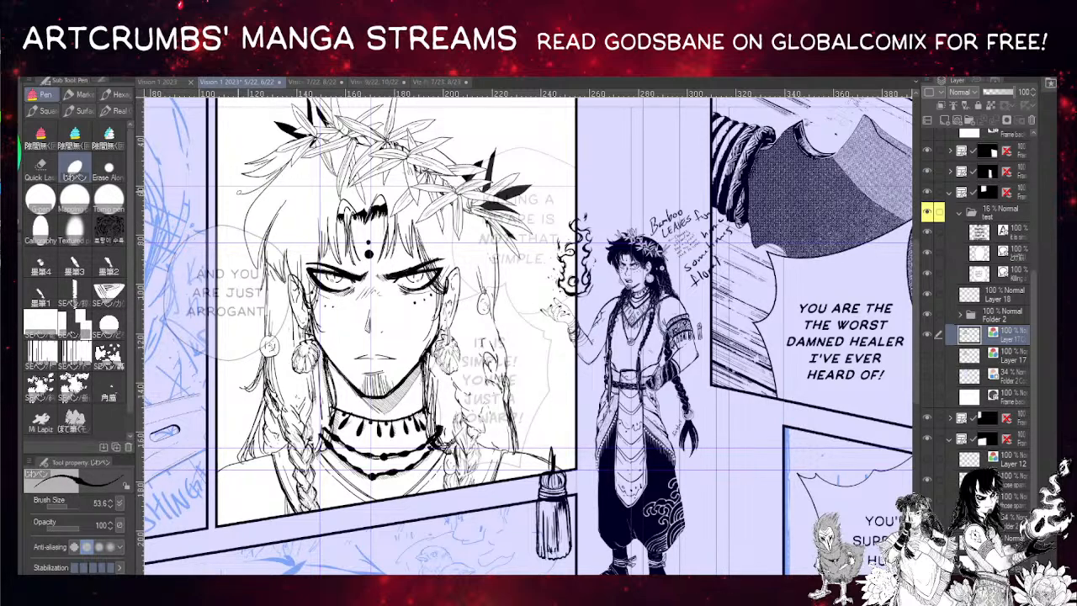
drag(334, 258, 291, 242)
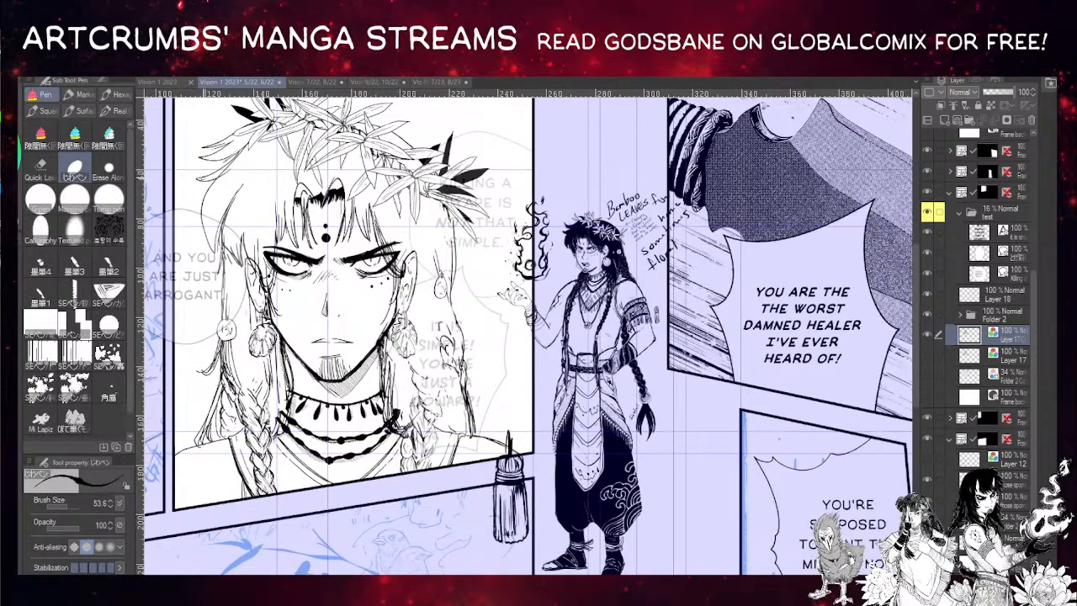
- Ink the long hair strands falling beside the face next to the "And you are just arrogant" balloon, redoing unsatisfactory strokes
mouse_move(221, 274)
mouse_down()
mouse_move(222, 251)
mouse_move(220, 311)
mouse_up()
drag(232, 254, 217, 320)
key(ctrl+z)
drag(234, 259, 219, 328)
drag(240, 261, 223, 311)
key(ctrl+z)
key(ctrl+z)
drag(234, 254, 223, 314)
drag(241, 266, 227, 316)
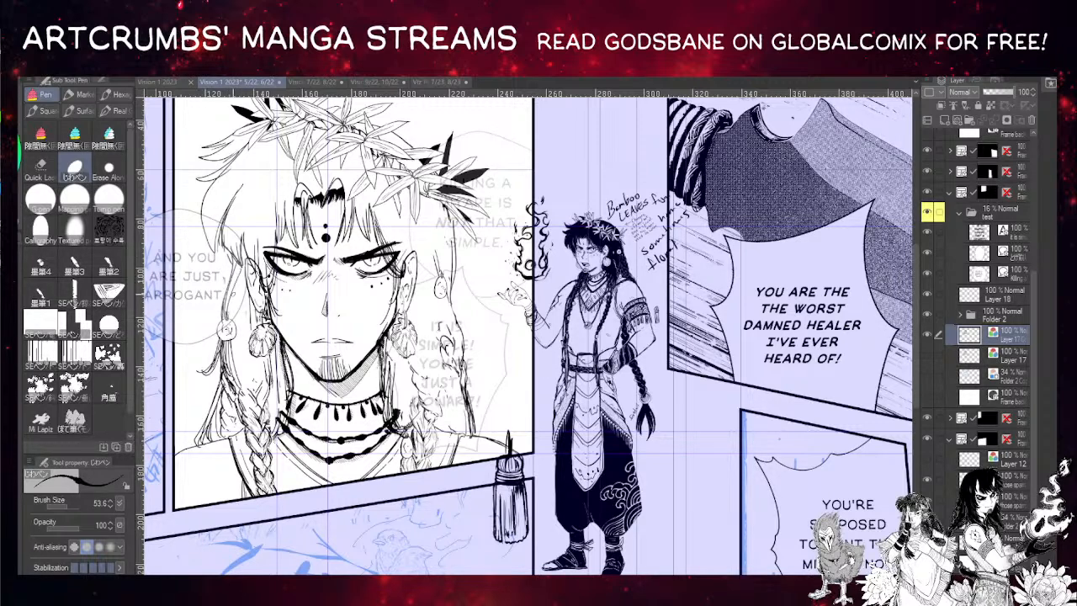
- Rework the outer hair strands falling to the shoulder on the tassel side of the panel, undoing unsatisfactory strokes
drag(264, 249, 217, 204)
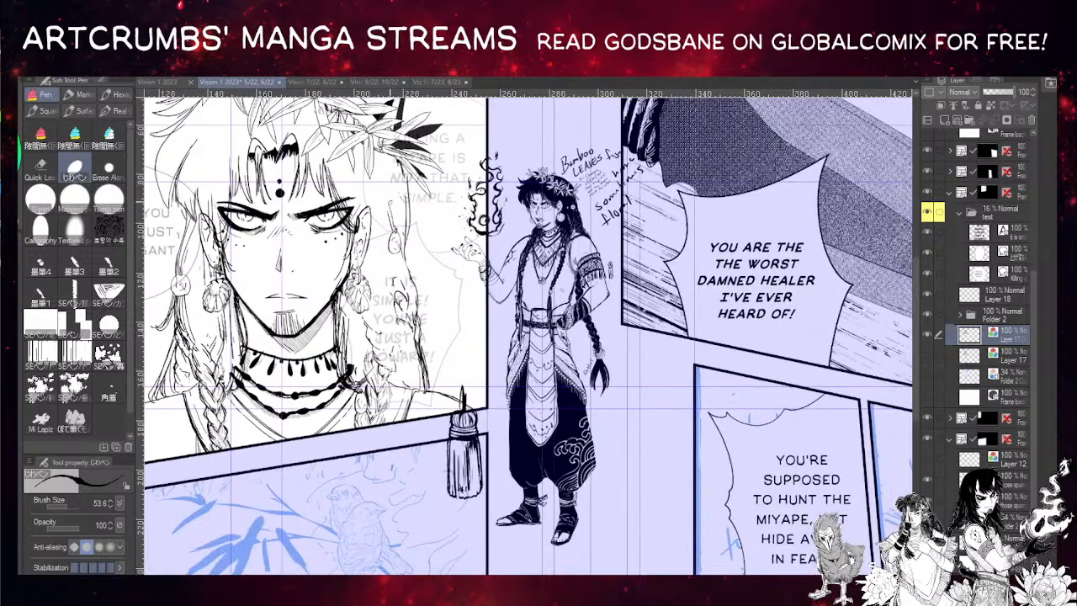
mouse_move(384, 185)
mouse_down()
mouse_move(416, 256)
mouse_move(381, 202)
mouse_up()
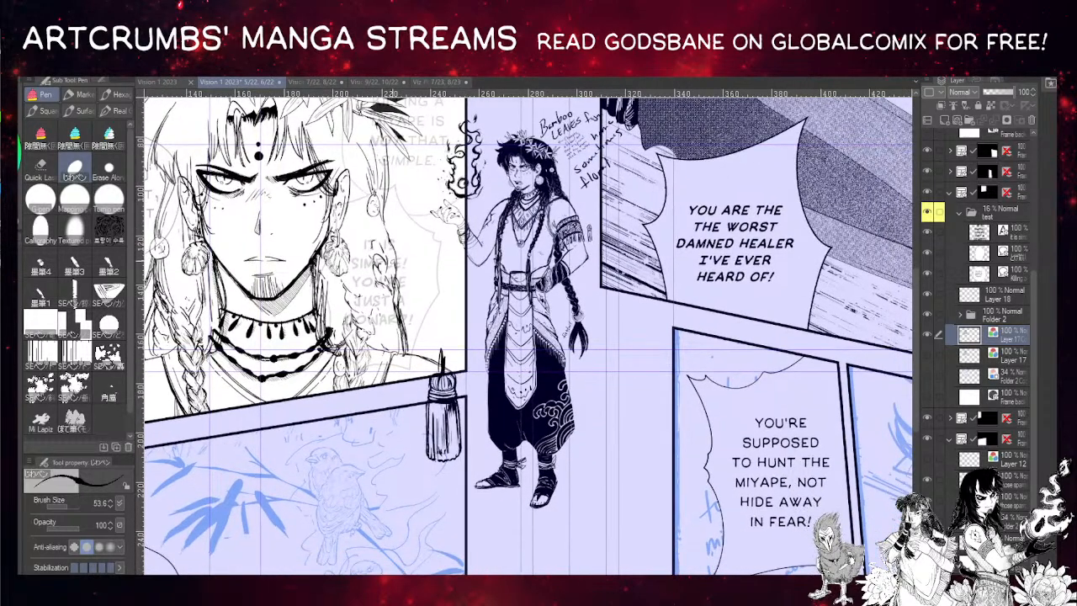
drag(399, 294, 422, 352)
key(ctrl+z)
drag(395, 266, 414, 360)
drag(406, 323, 417, 358)
key(ctrl+z)
key(ctrl+z)
mouse_move(399, 299)
mouse_down()
mouse_move(414, 356)
mouse_move(413, 341)
mouse_move(463, 399)
mouse_up()
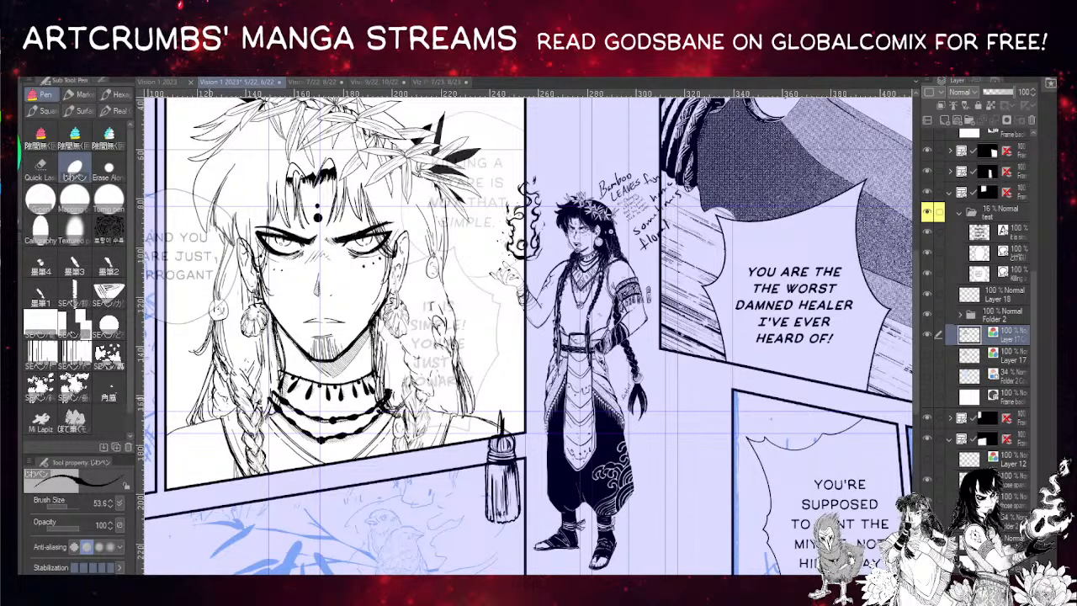
- Refine the beaded lower strands of the necklace, alternating between the two drawing colours to add and remove ink
drag(288, 337, 262, 277)
drag(303, 341, 279, 278)
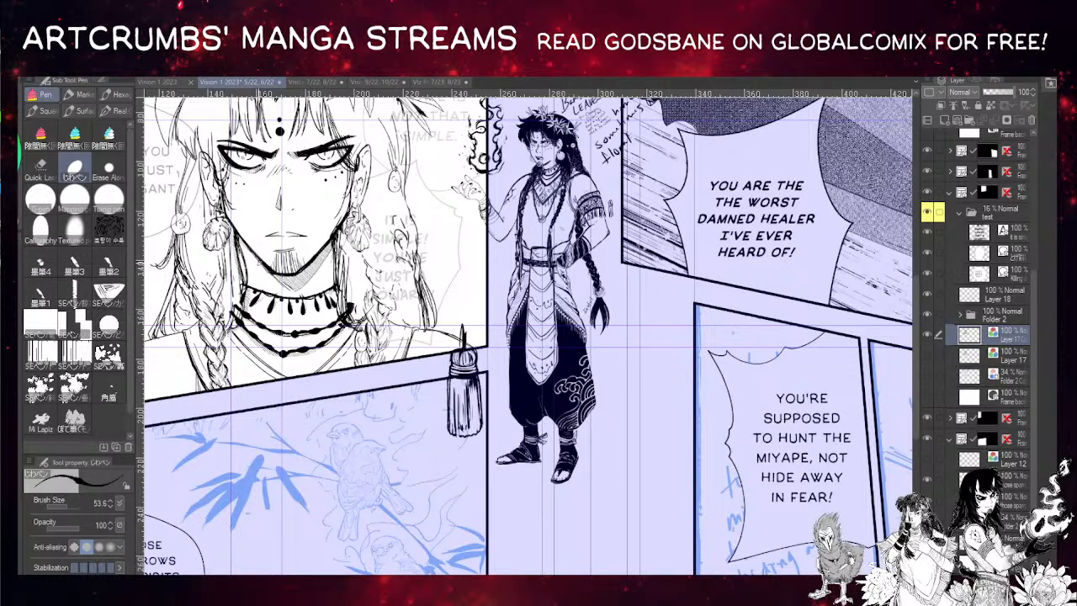
key(x)
key(x)
key(x)
key(x)
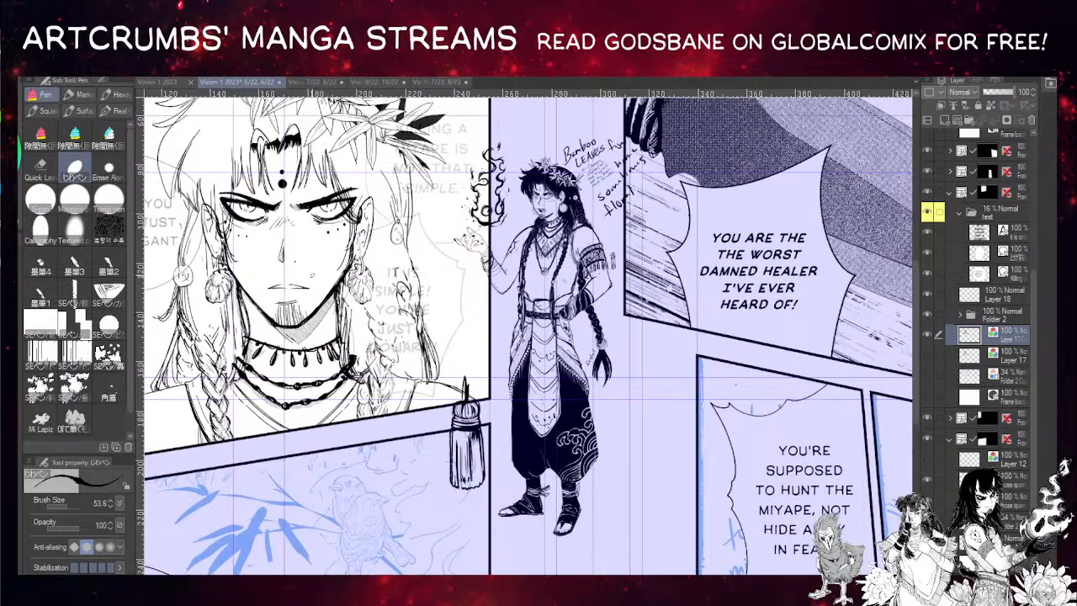
drag(423, 289, 464, 332)
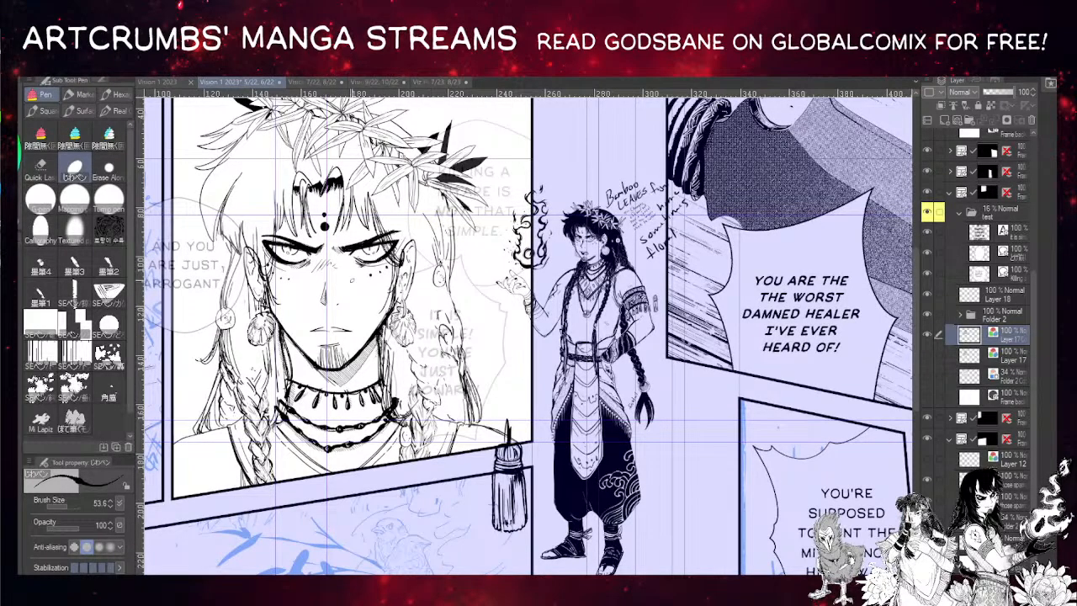
drag(330, 278, 340, 284)
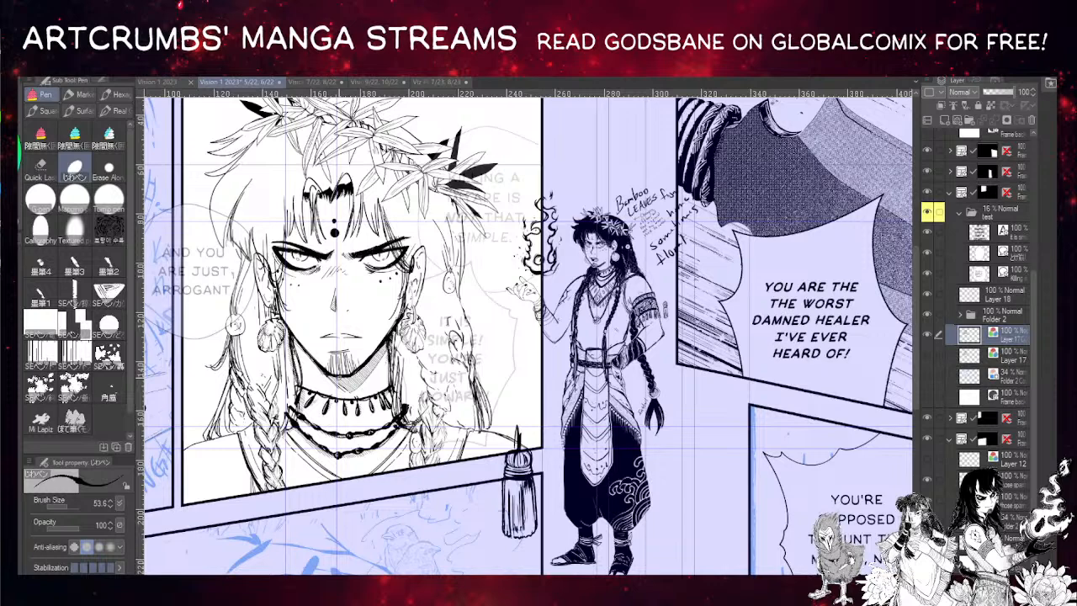
- Check the portrait within the full page spread and view the weekly schedule in the Illustration document
scroll(420, 379, down, 3)
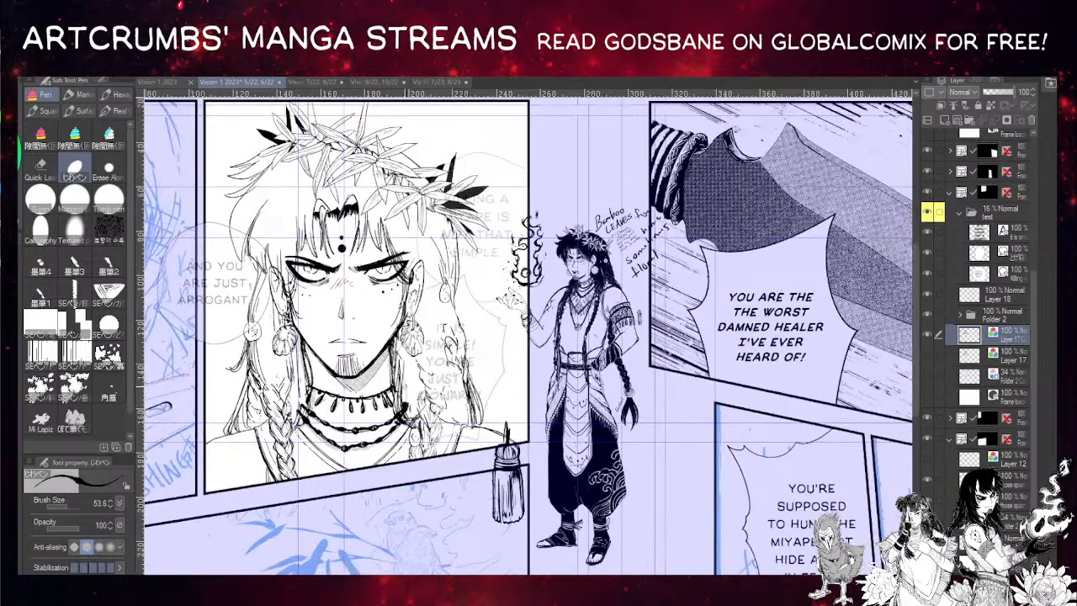
drag(393, 399, 441, 352)
scroll(413, 387, down, 1)
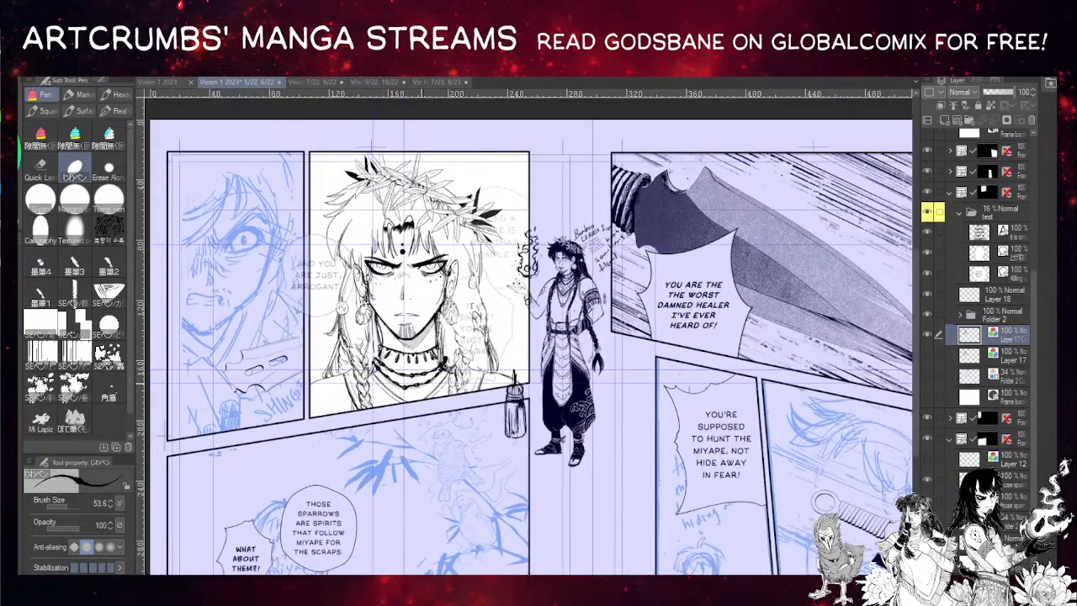
drag(420, 415, 414, 384)
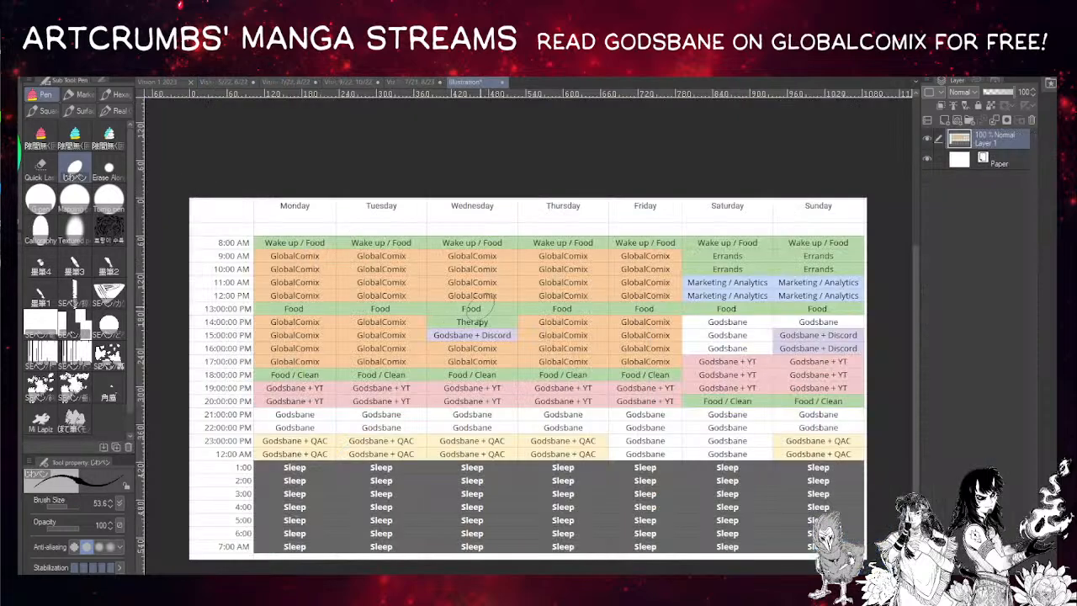
scroll(482, 314, up, 1)
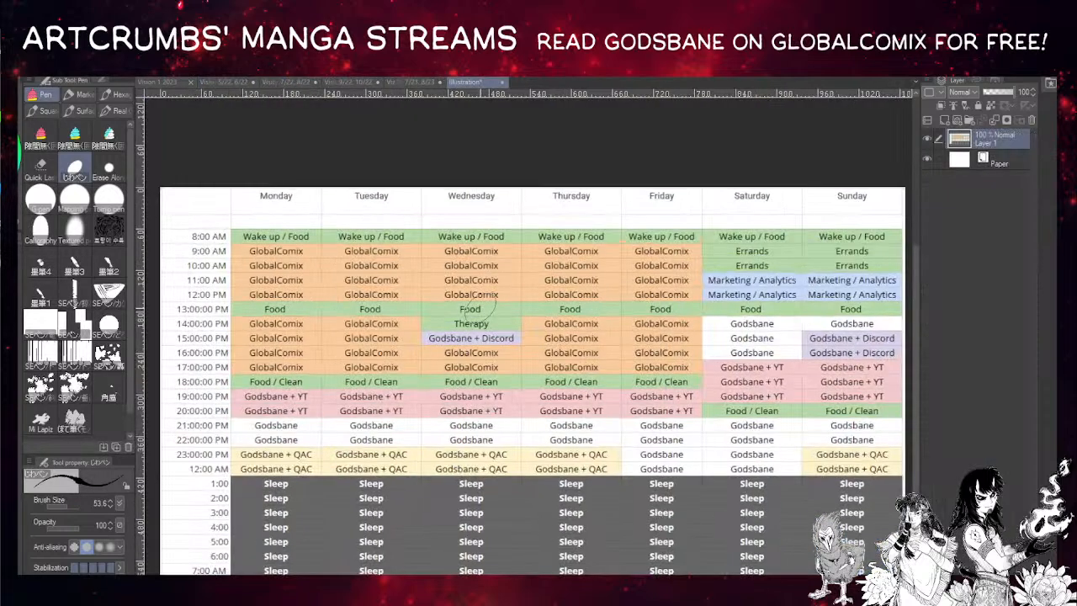
drag(482, 326, 478, 328)
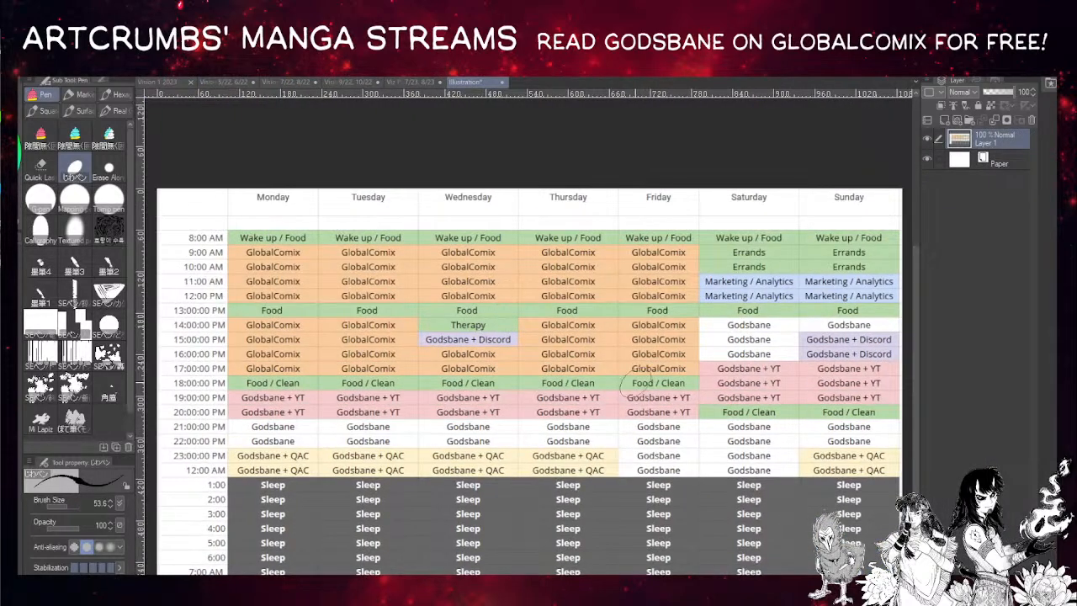